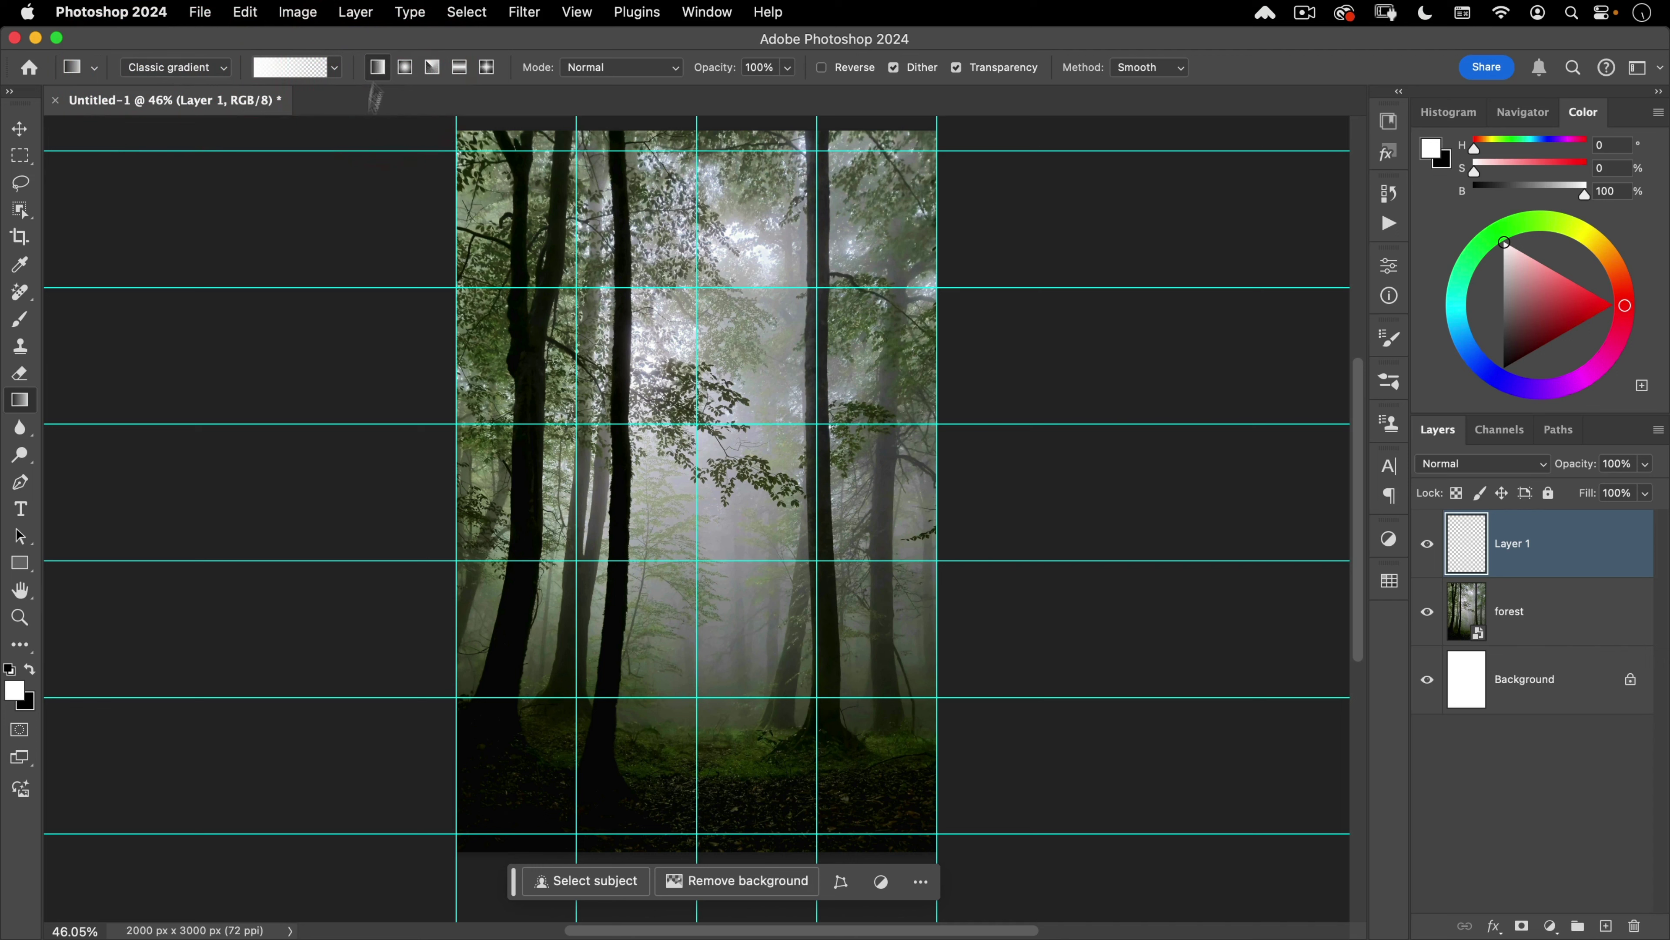
Step: Darken the upper forest on Layer 1 with two downward black-to-transparent linear gradients and set the layer opacity to 90%
{"action": "left_click", "coordinate": [30, 670]}
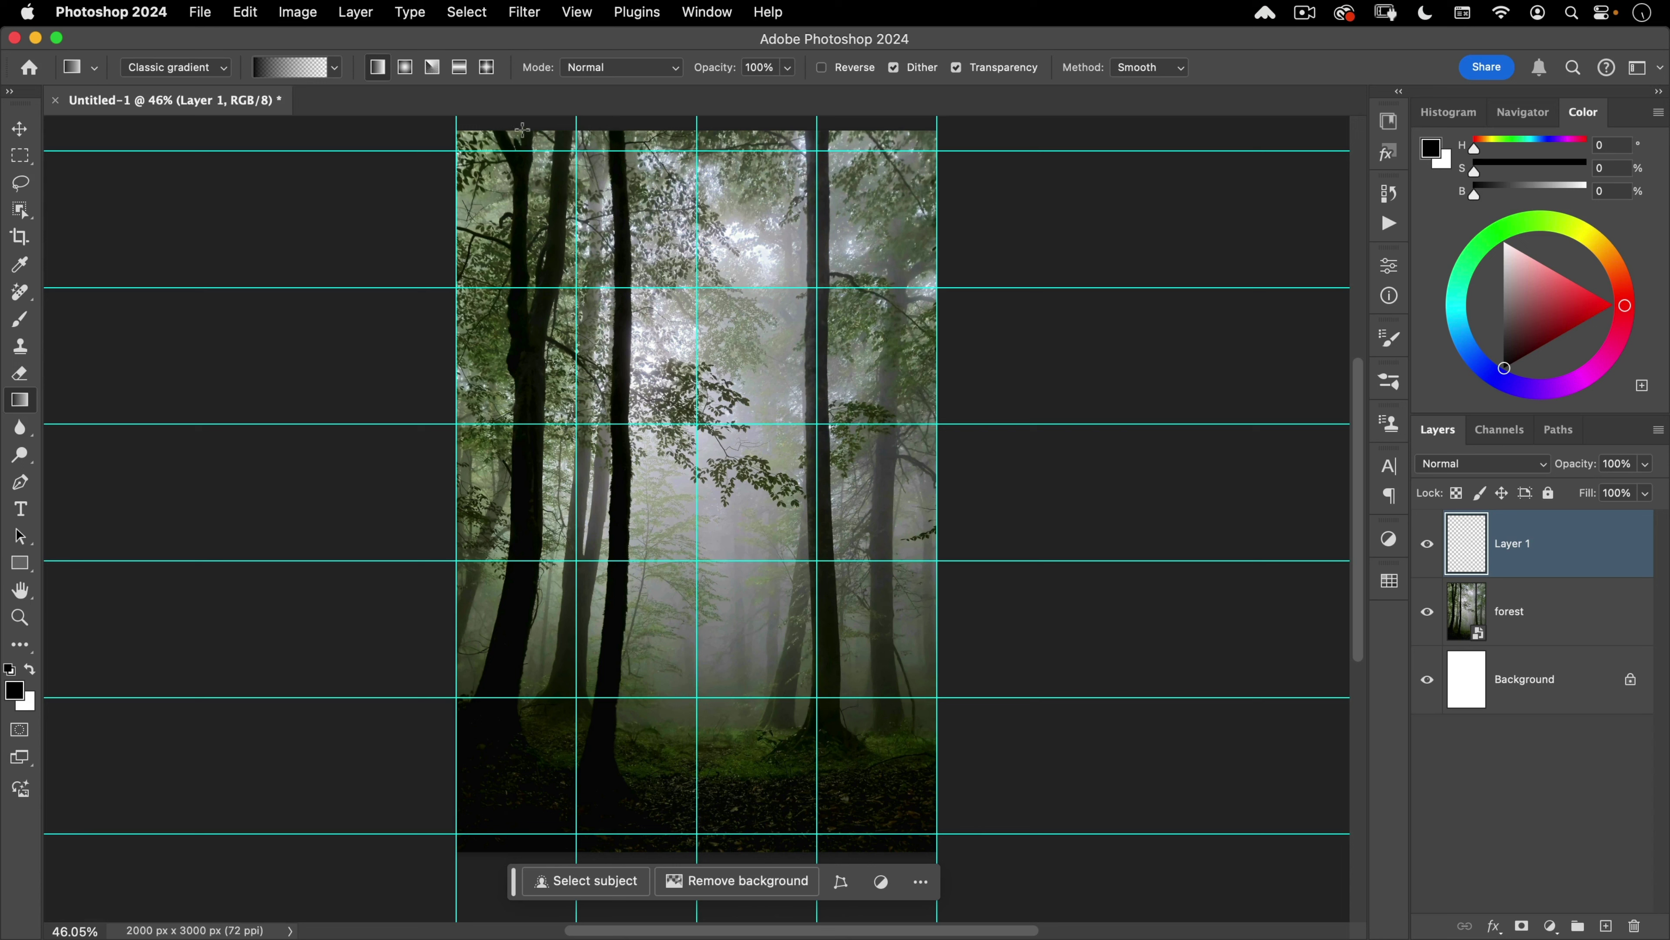
{"action": "left_click_drag", "start_coordinate": [522, 128], "coordinate": [551, 696]}
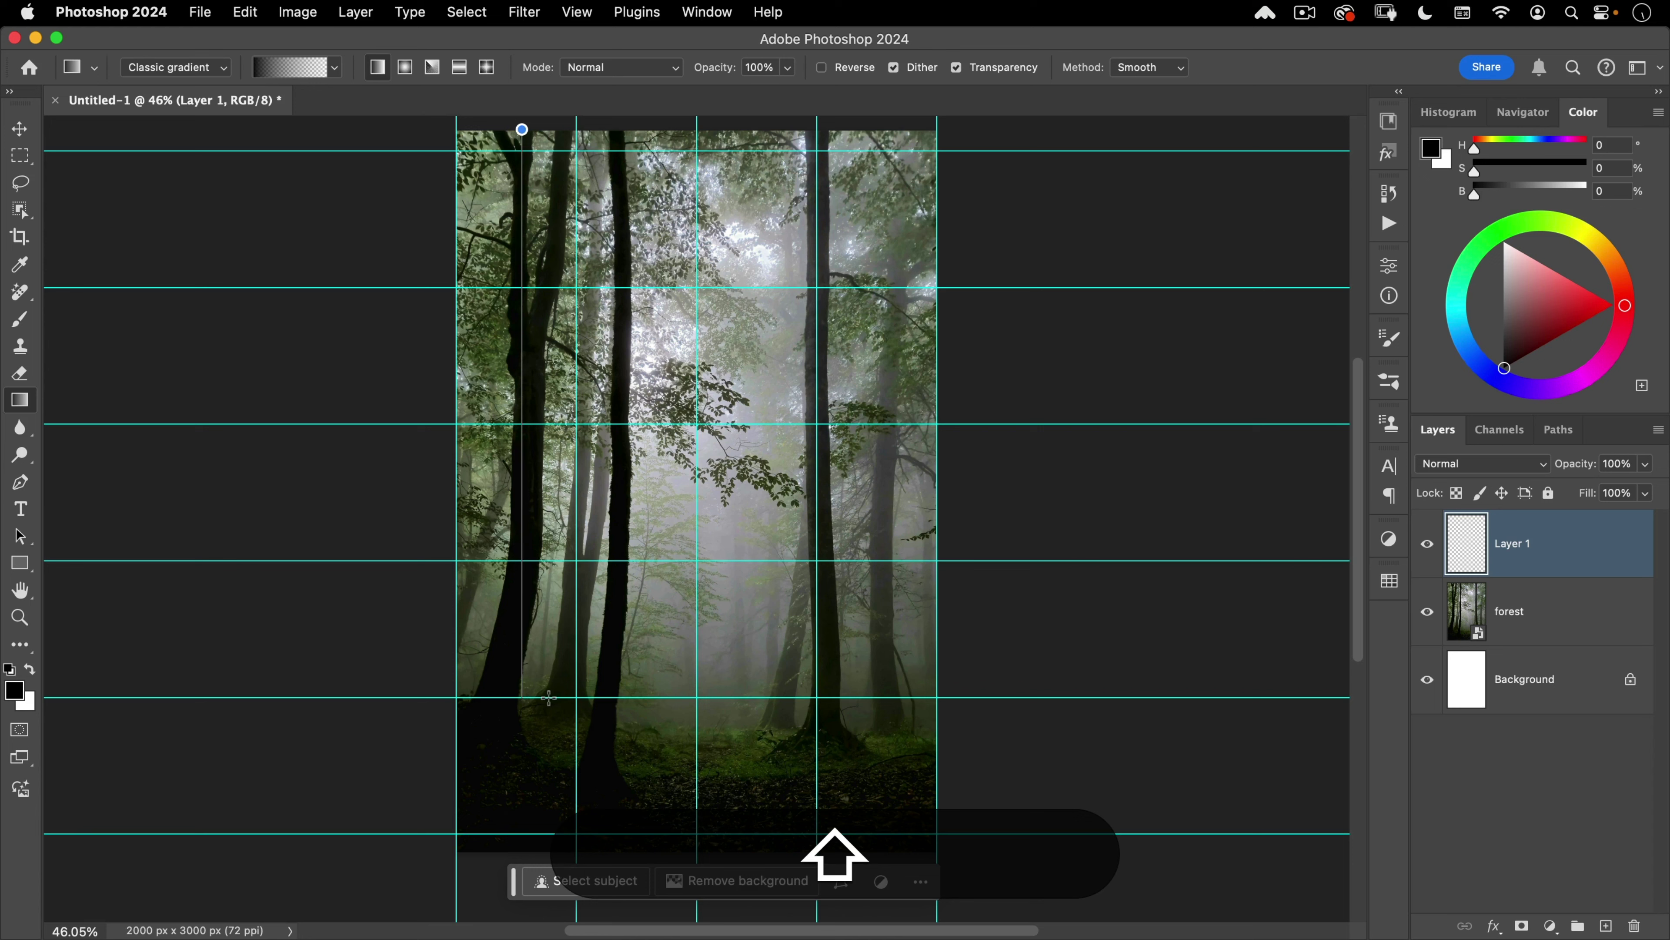
{"action": "left_click_drag", "start_coordinate": [545, 699], "coordinate": [543, 698]}
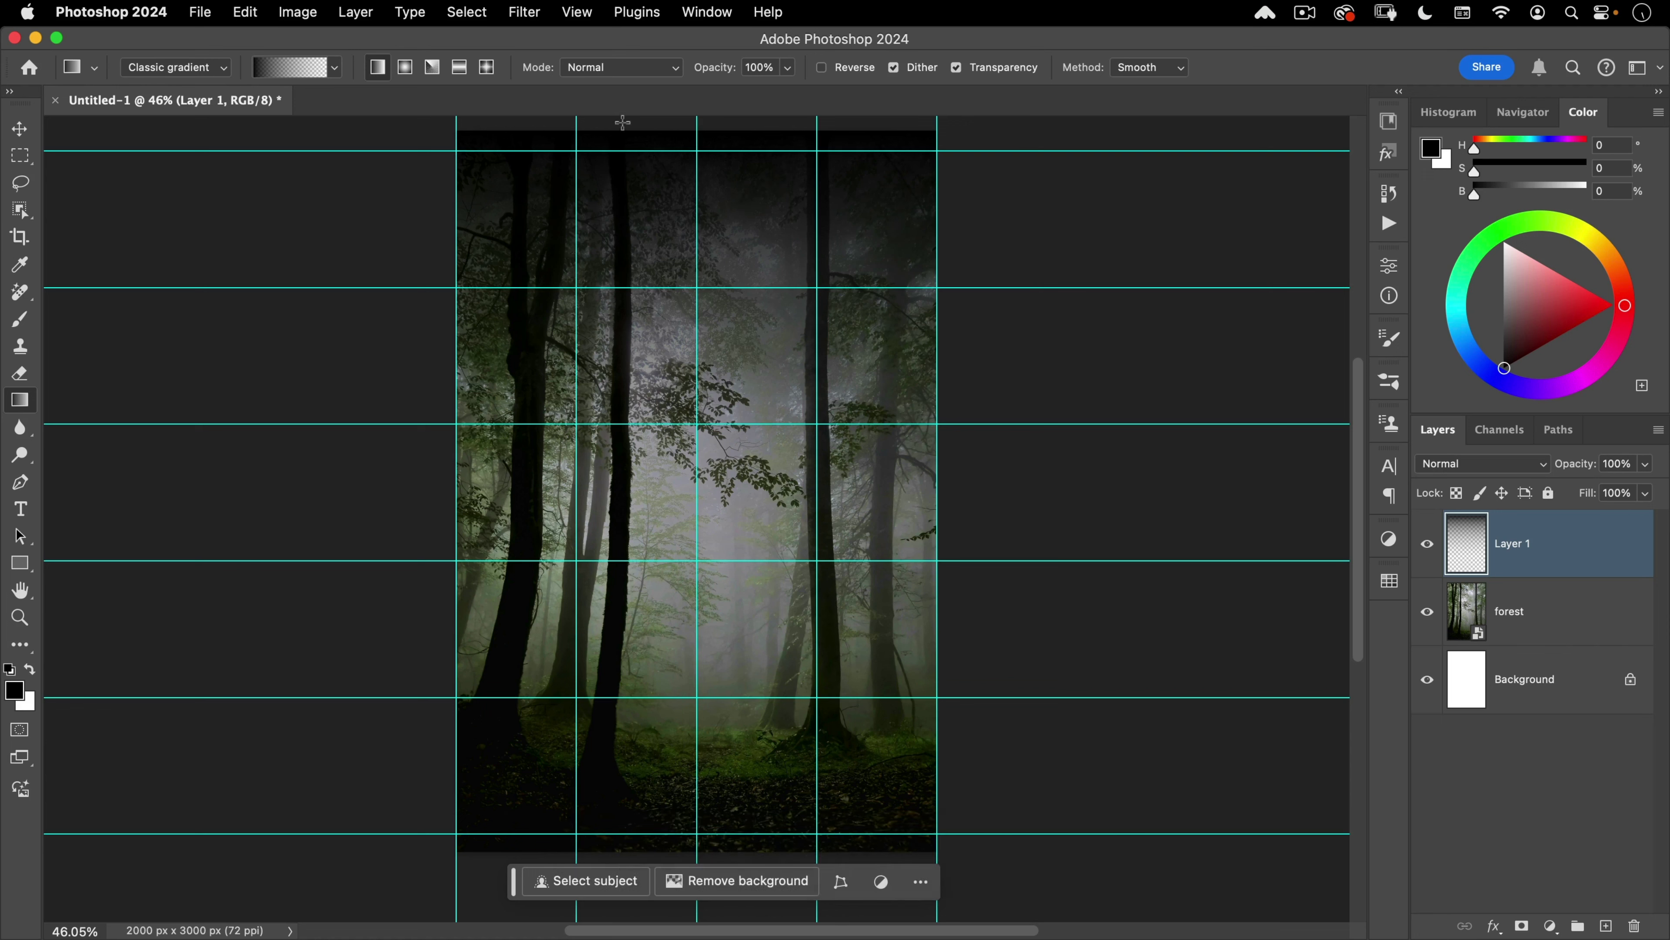
{"action": "left_click_drag", "start_coordinate": [623, 130], "coordinate": [699, 698]}
{"action": "key", "text": "shift+v"}
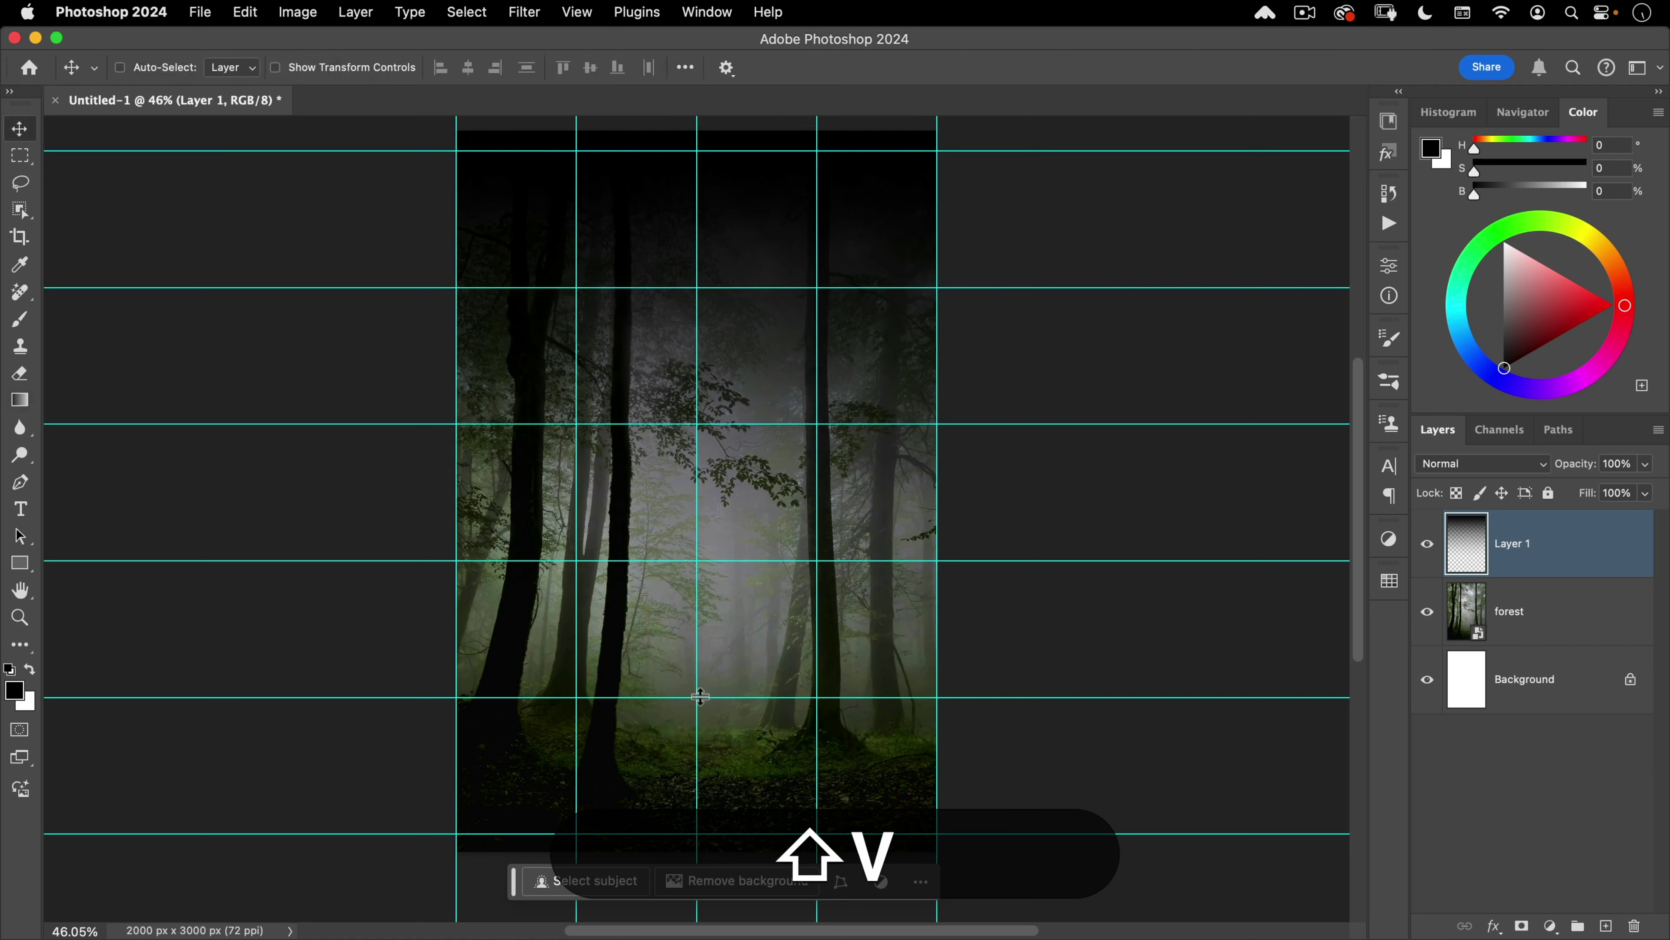
{"action": "left_click_drag", "start_coordinate": [1580, 465], "coordinate": [1571, 469]}
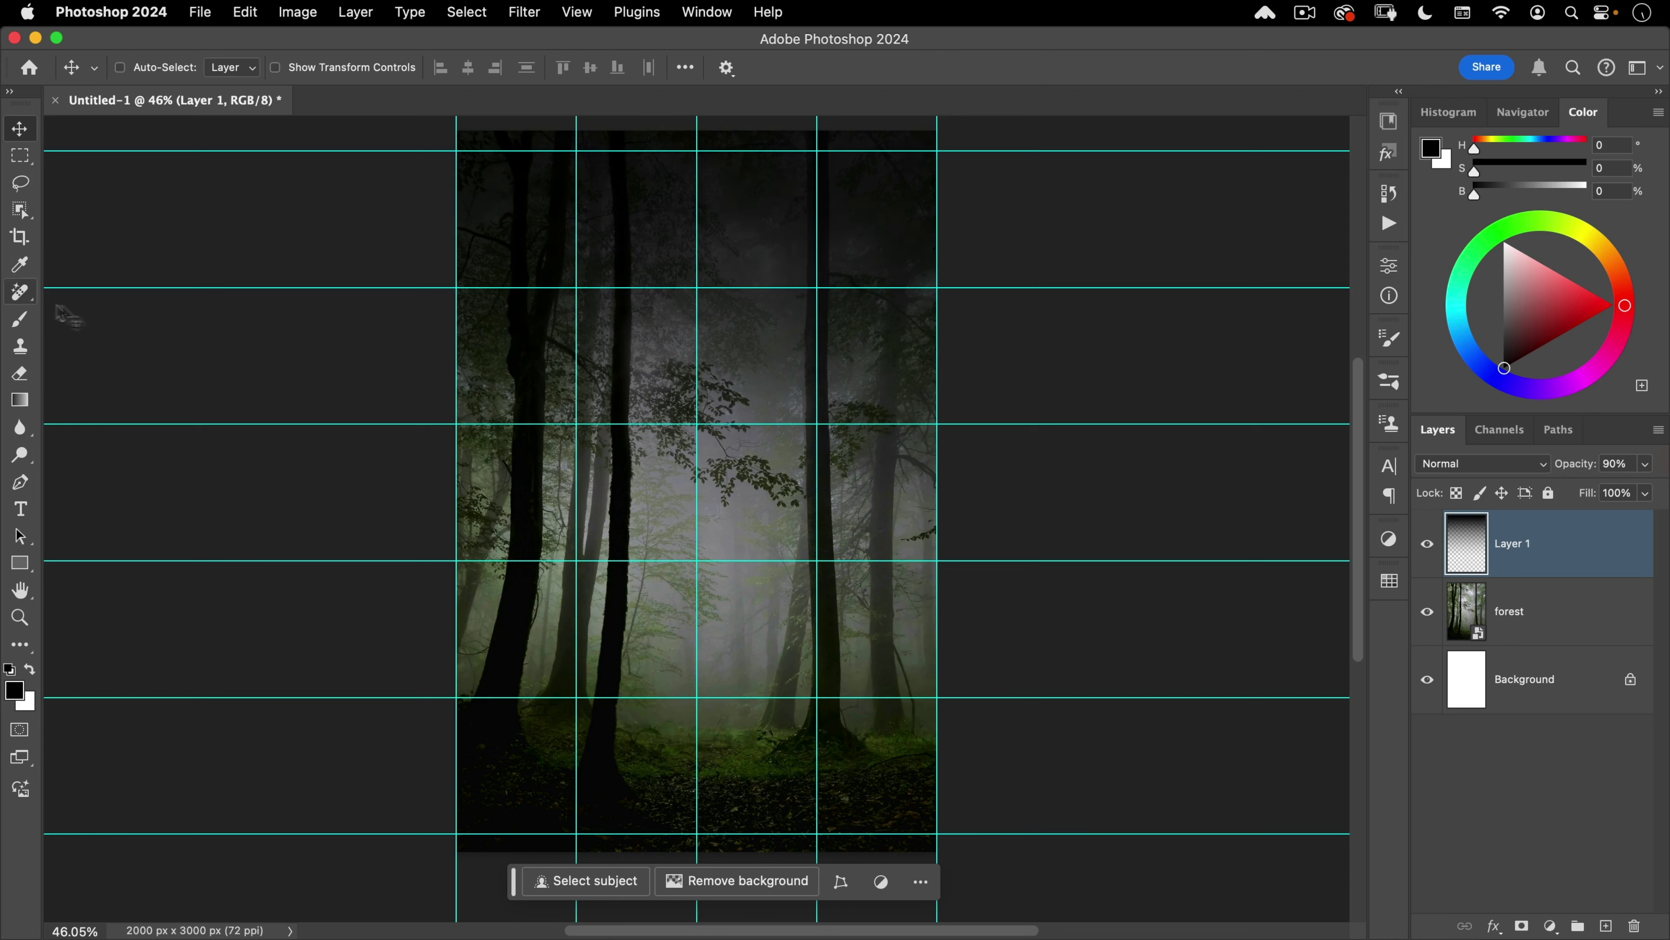
Step: Open the wolf photo from the assets folder as a separate document
{"action": "left_click", "coordinate": [199, 13]}
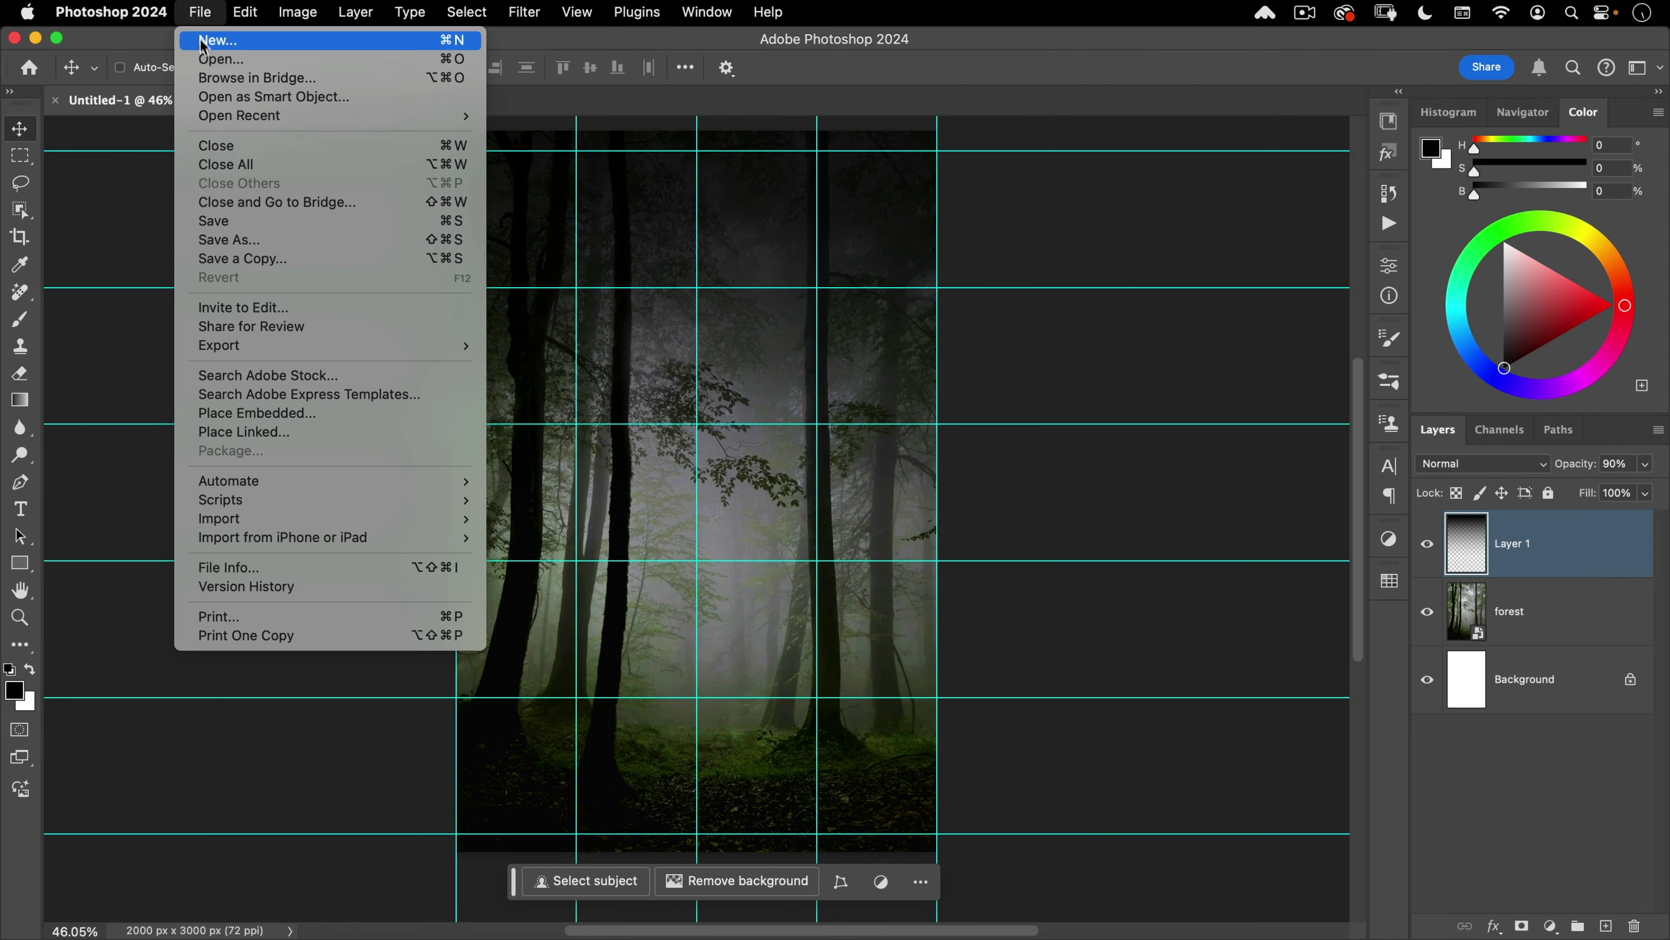
{"action": "left_click", "coordinate": [204, 59]}
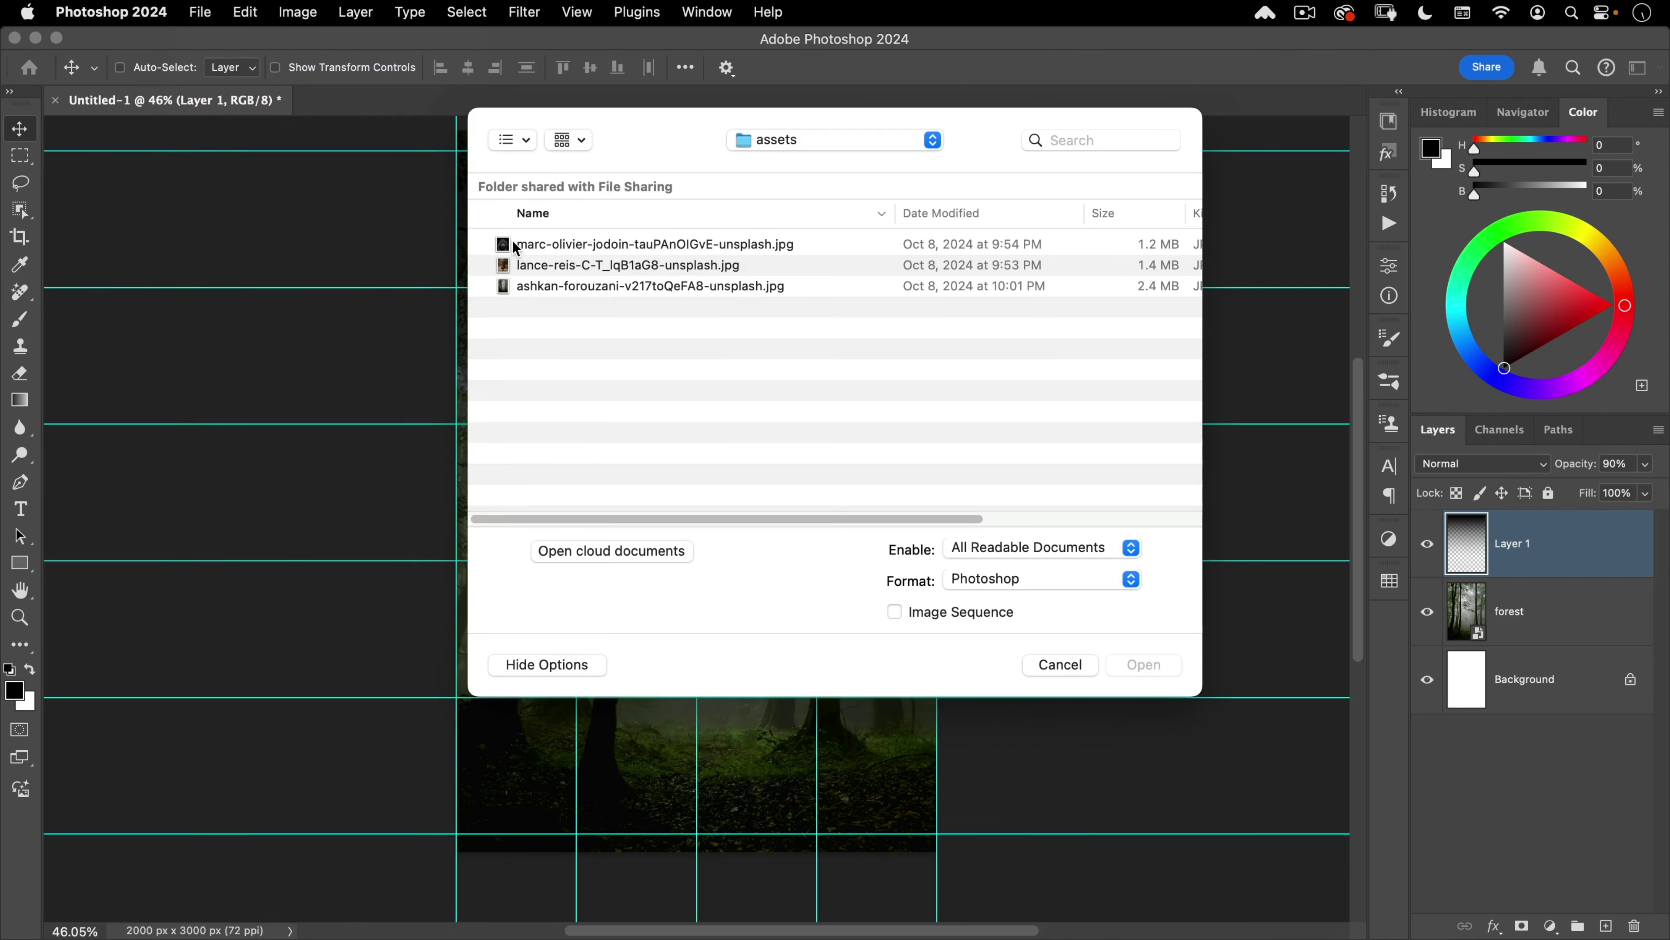
{"action": "double_click", "coordinate": [579, 245]}
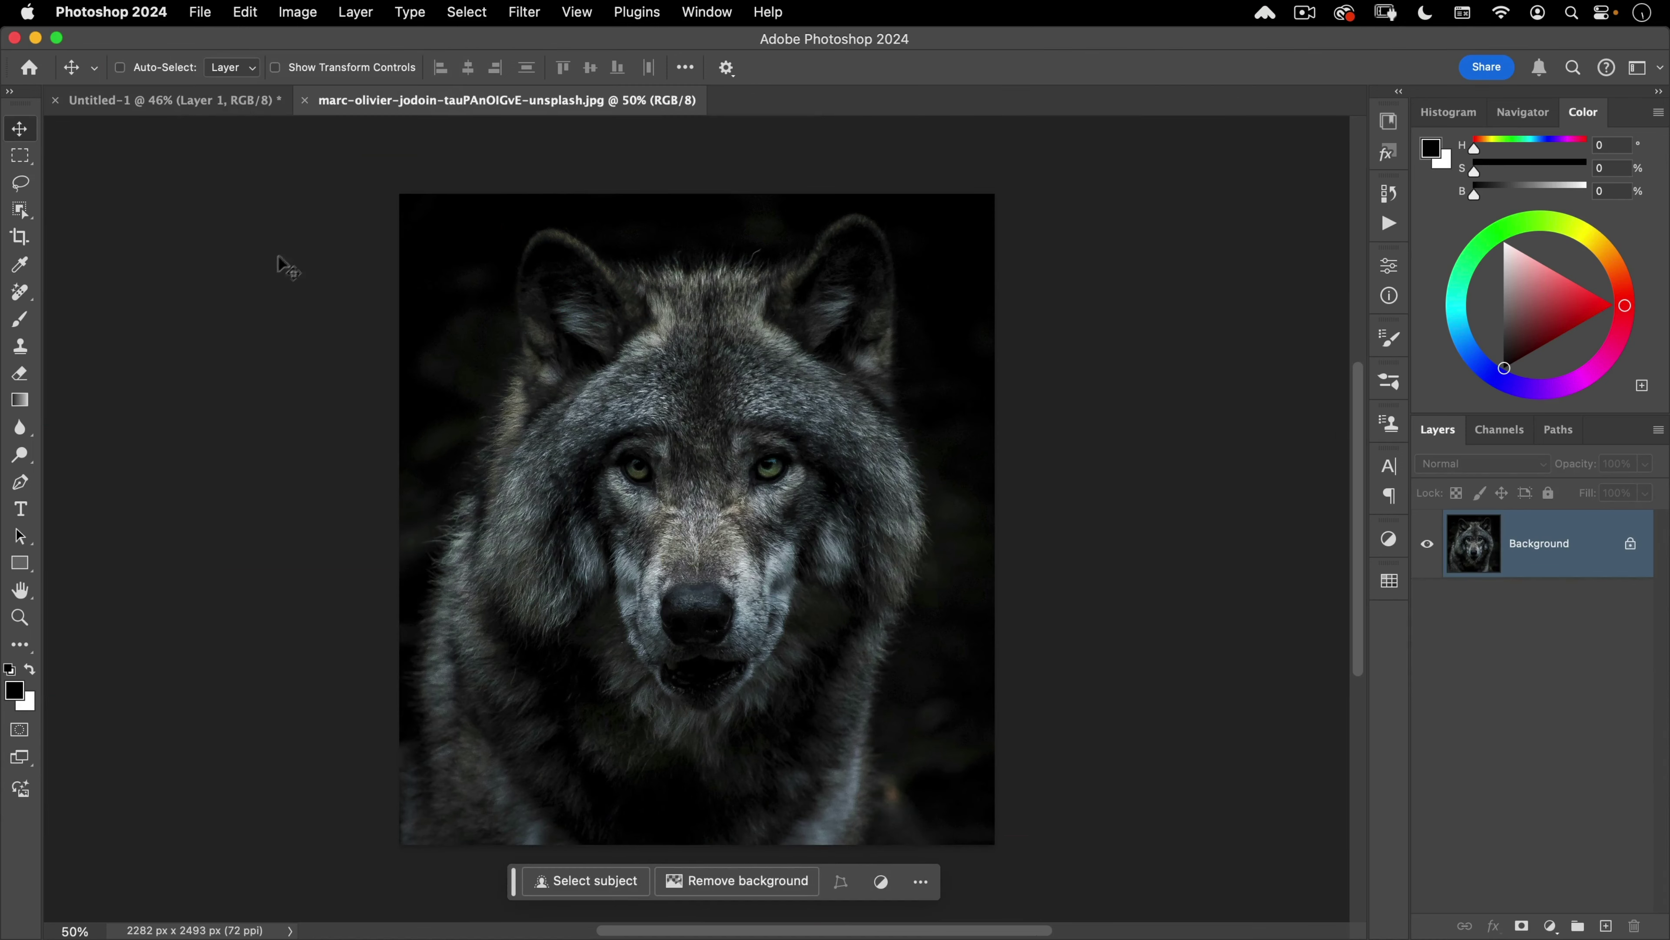
Step: Select the wolf with Select Subject using the Cloud (Detailed results) processing option
{"action": "left_click", "coordinate": [19, 209]}
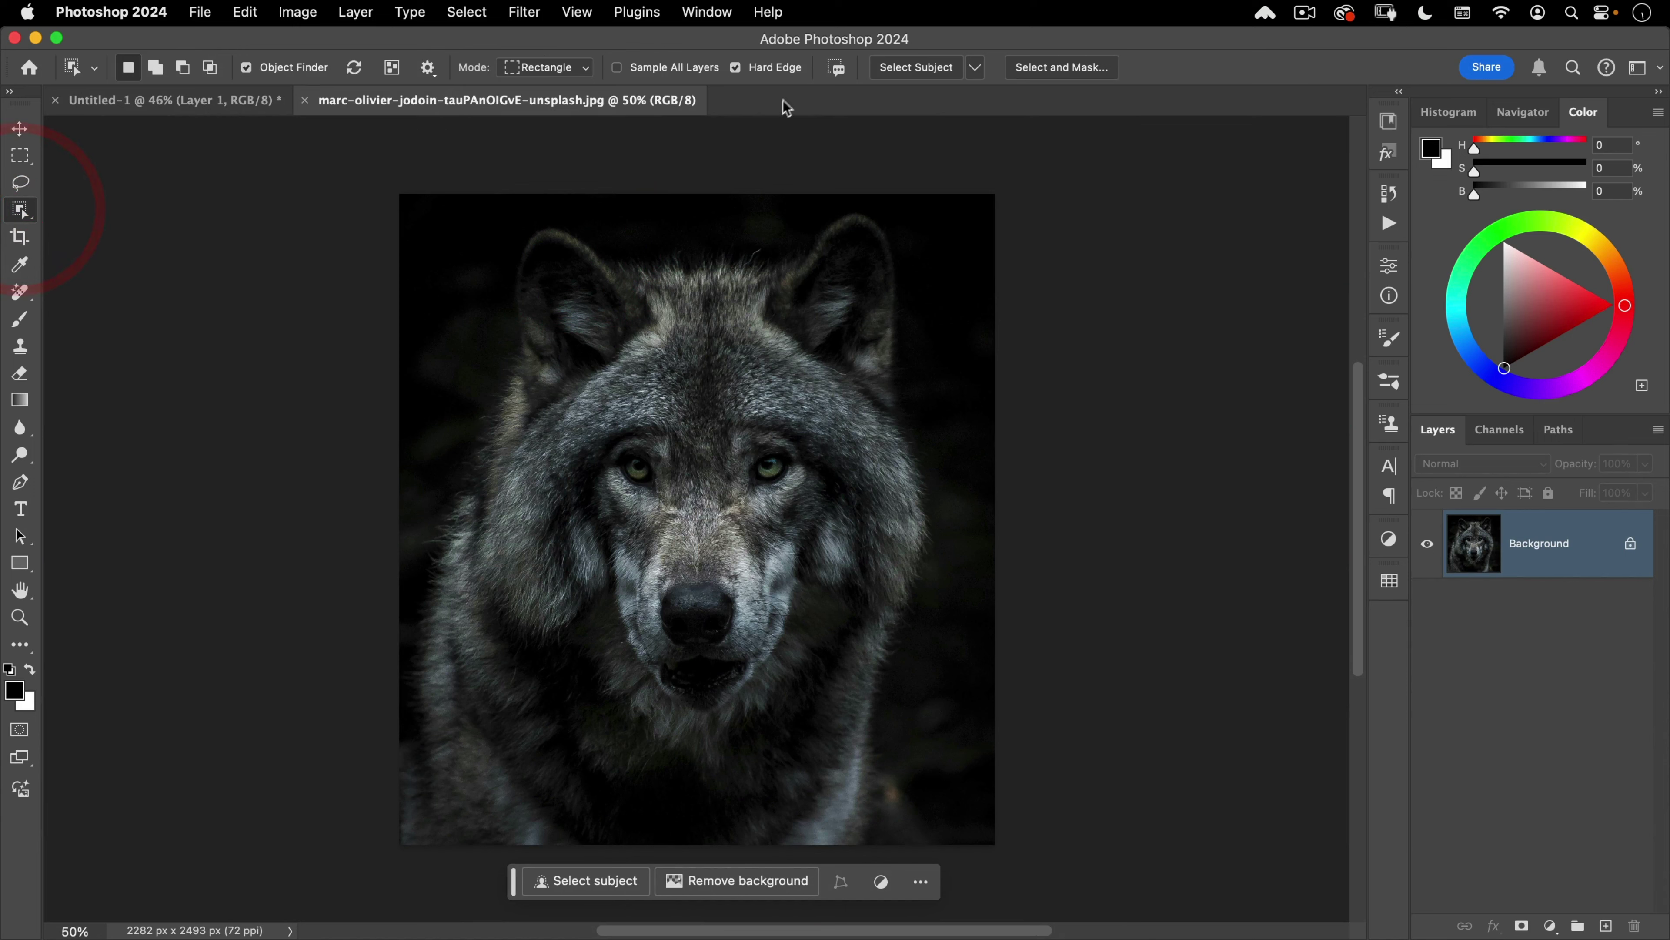
{"action": "left_click", "coordinate": [975, 67]}
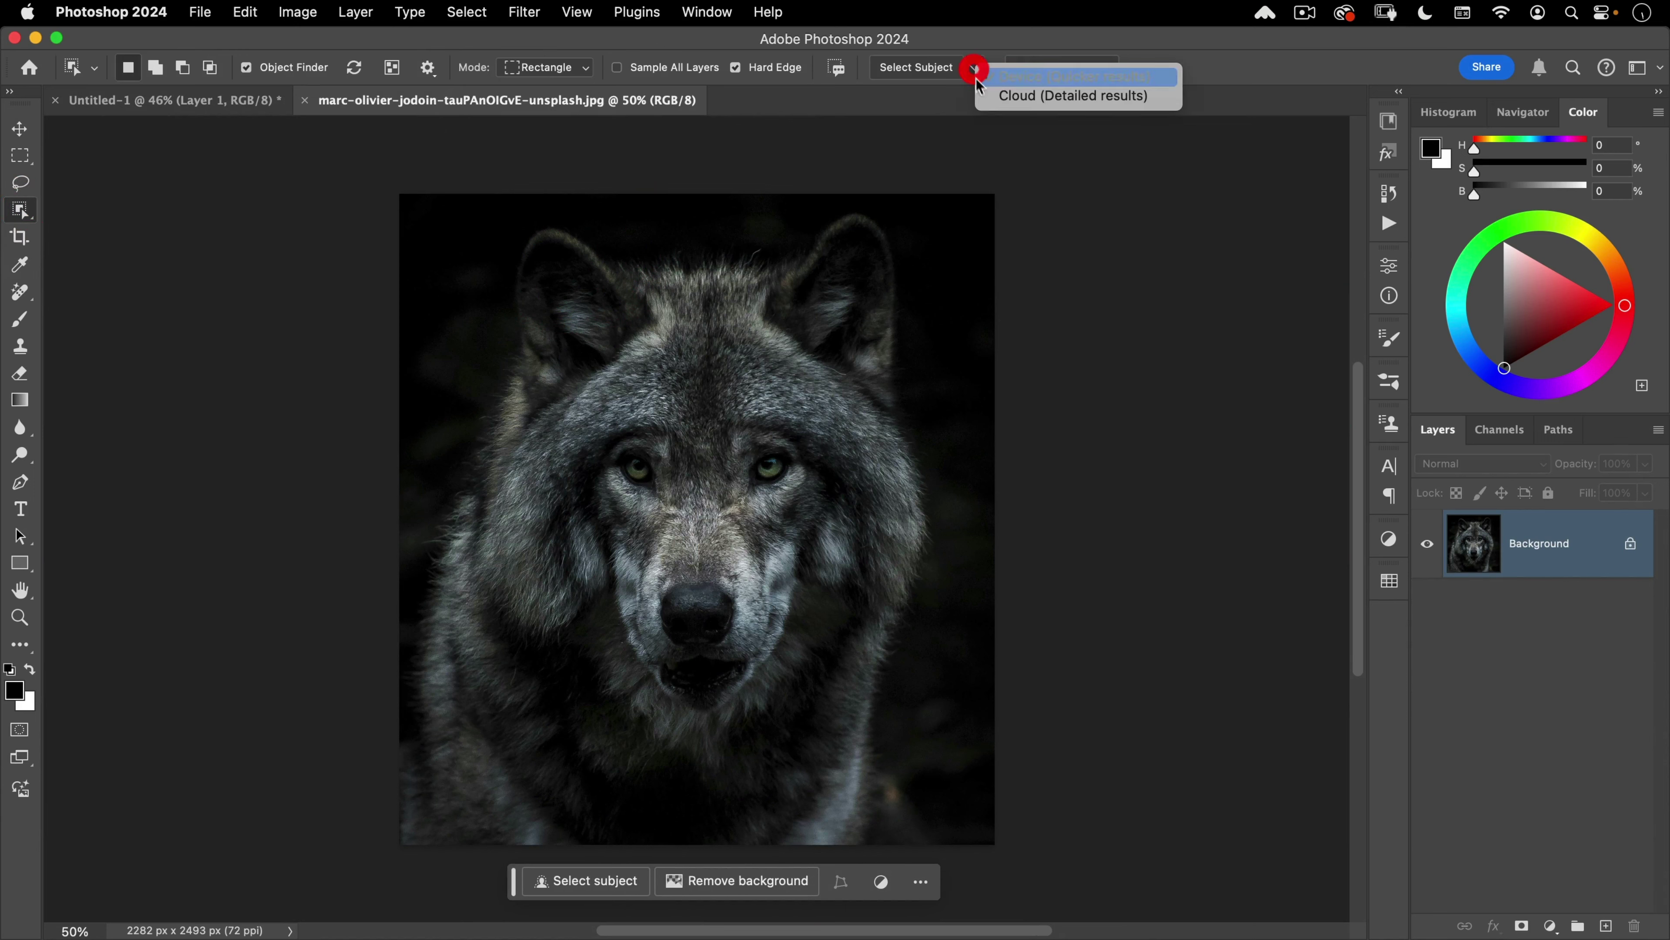
{"action": "left_click", "coordinate": [993, 95]}
{"action": "left_click", "coordinate": [901, 69]}
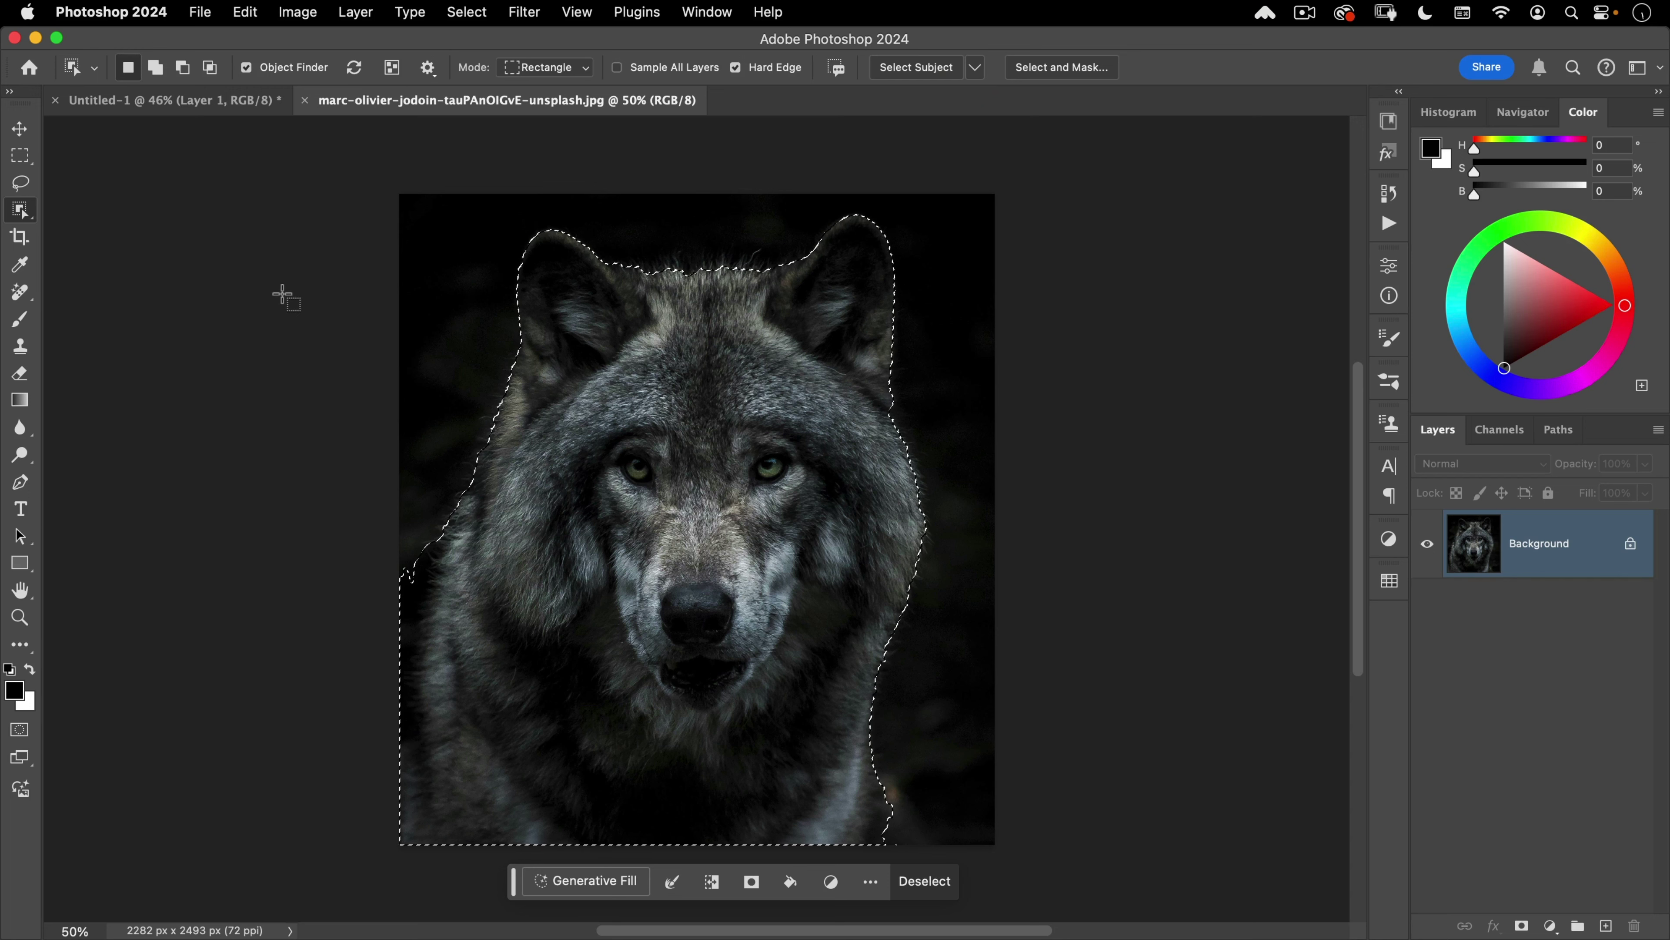
Step: Copy the selected wolf, close its document and paste it into the Untitled-1 forest composition
{"action": "key", "text": "super+c"}
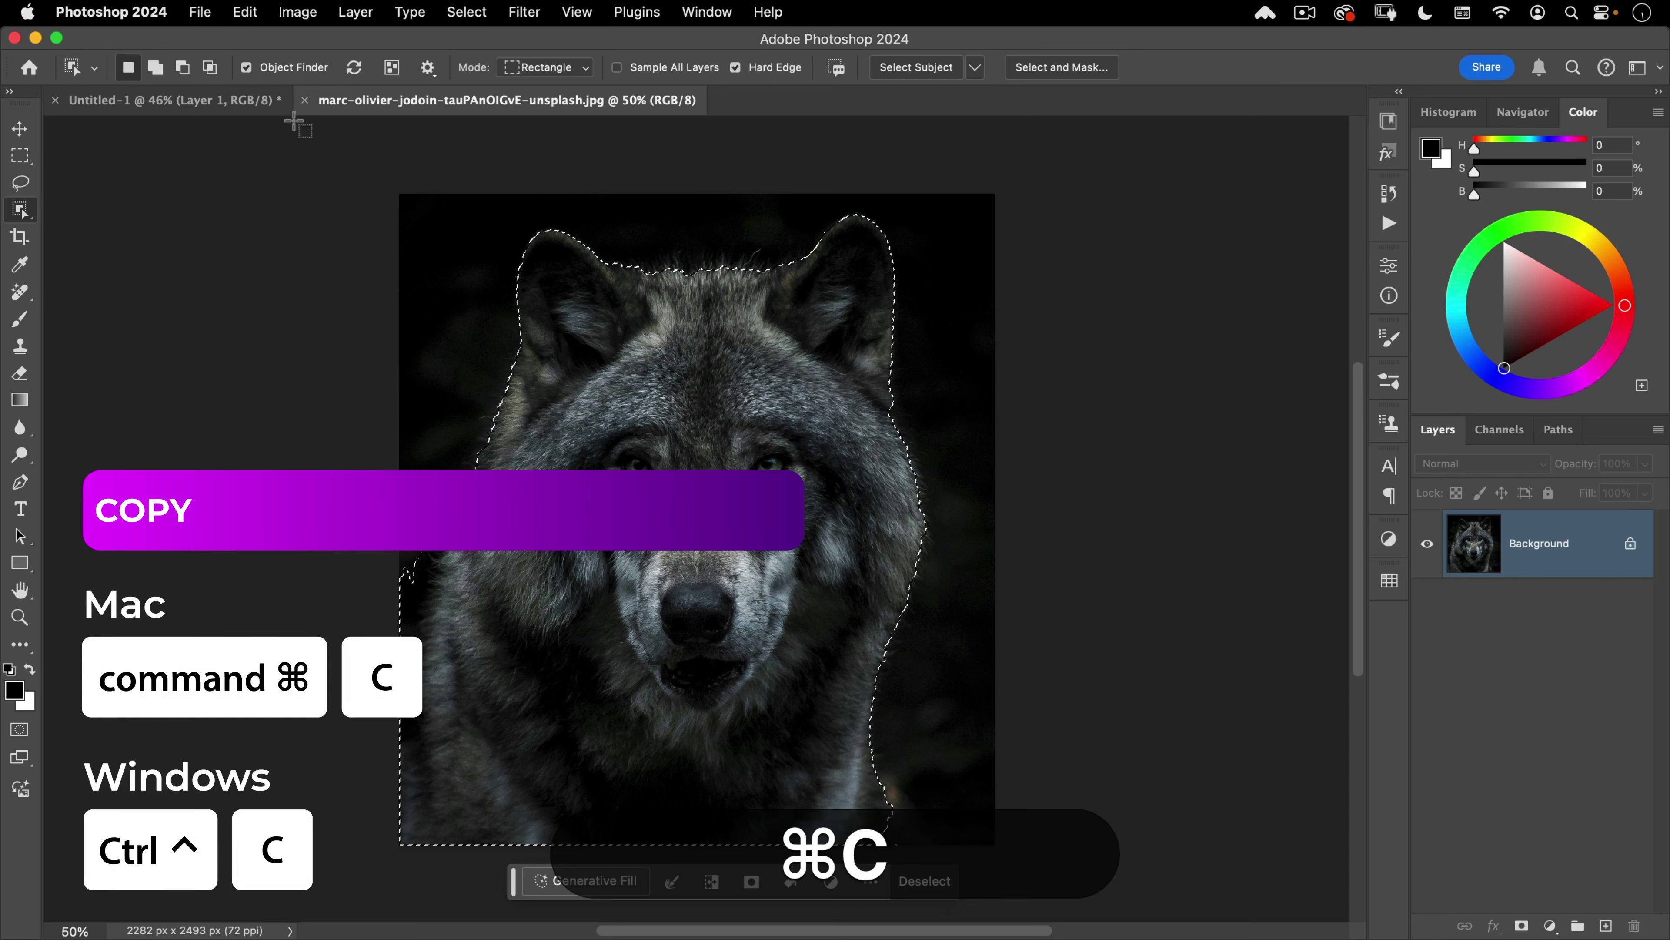
{"action": "left_click", "coordinate": [304, 100]}
{"action": "key", "text": "super+v"}
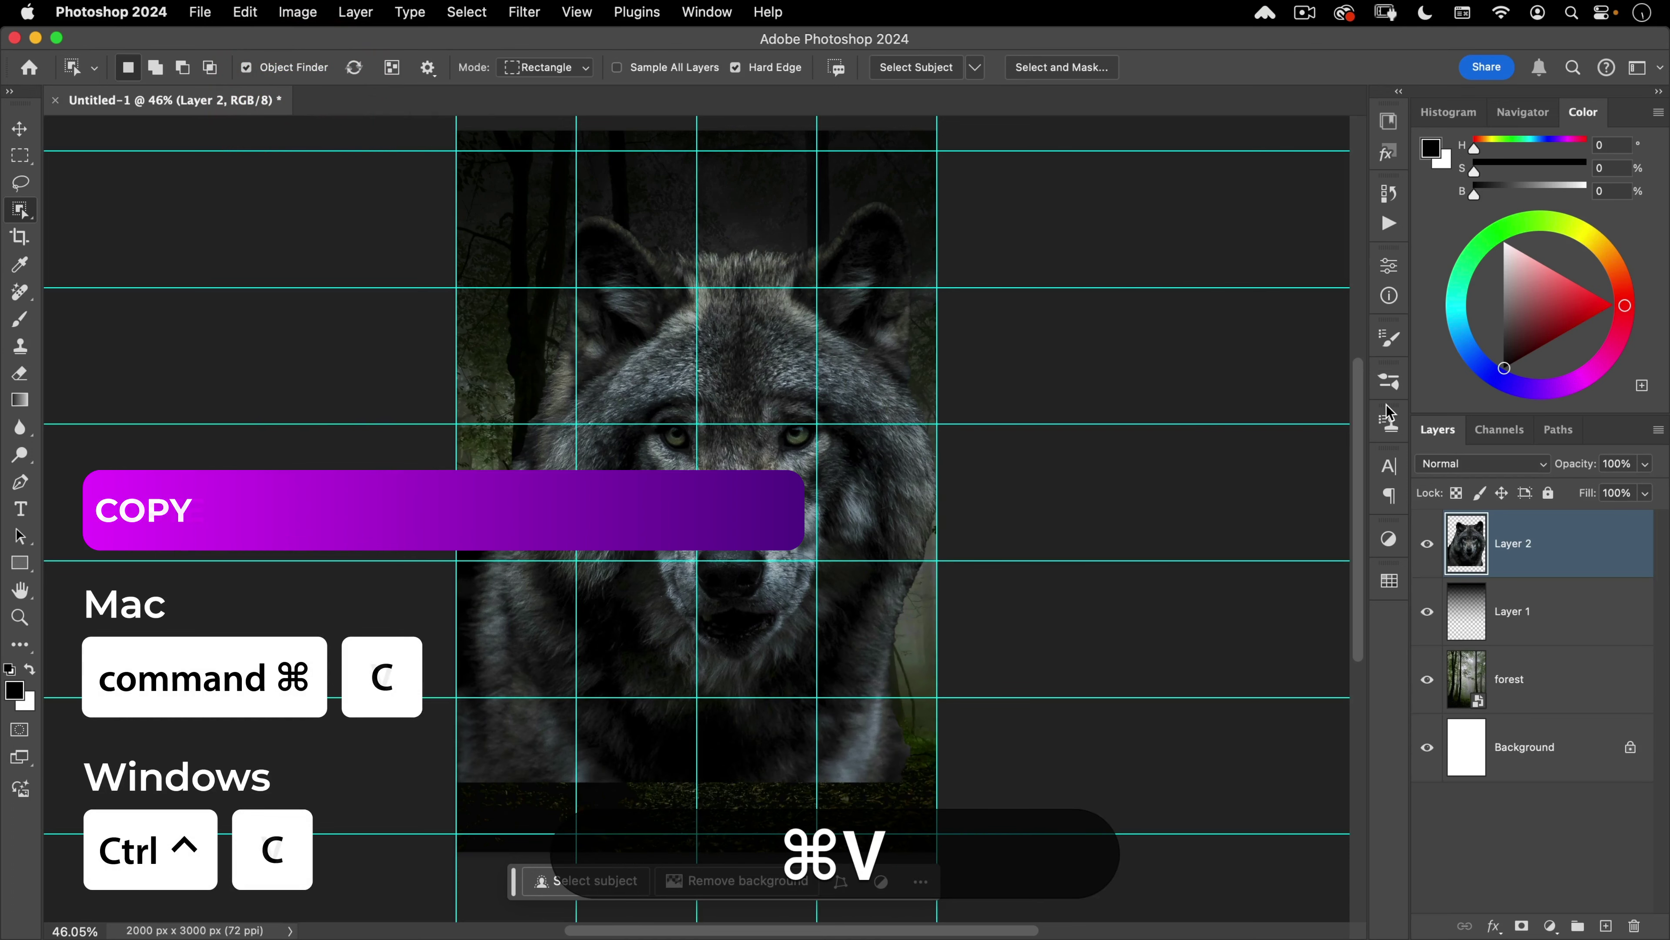
Step: Move the wolf so its eyes sit on the second horizontal guide and its nose is centred on the middle vertical guide
{"action": "key", "text": "v"}
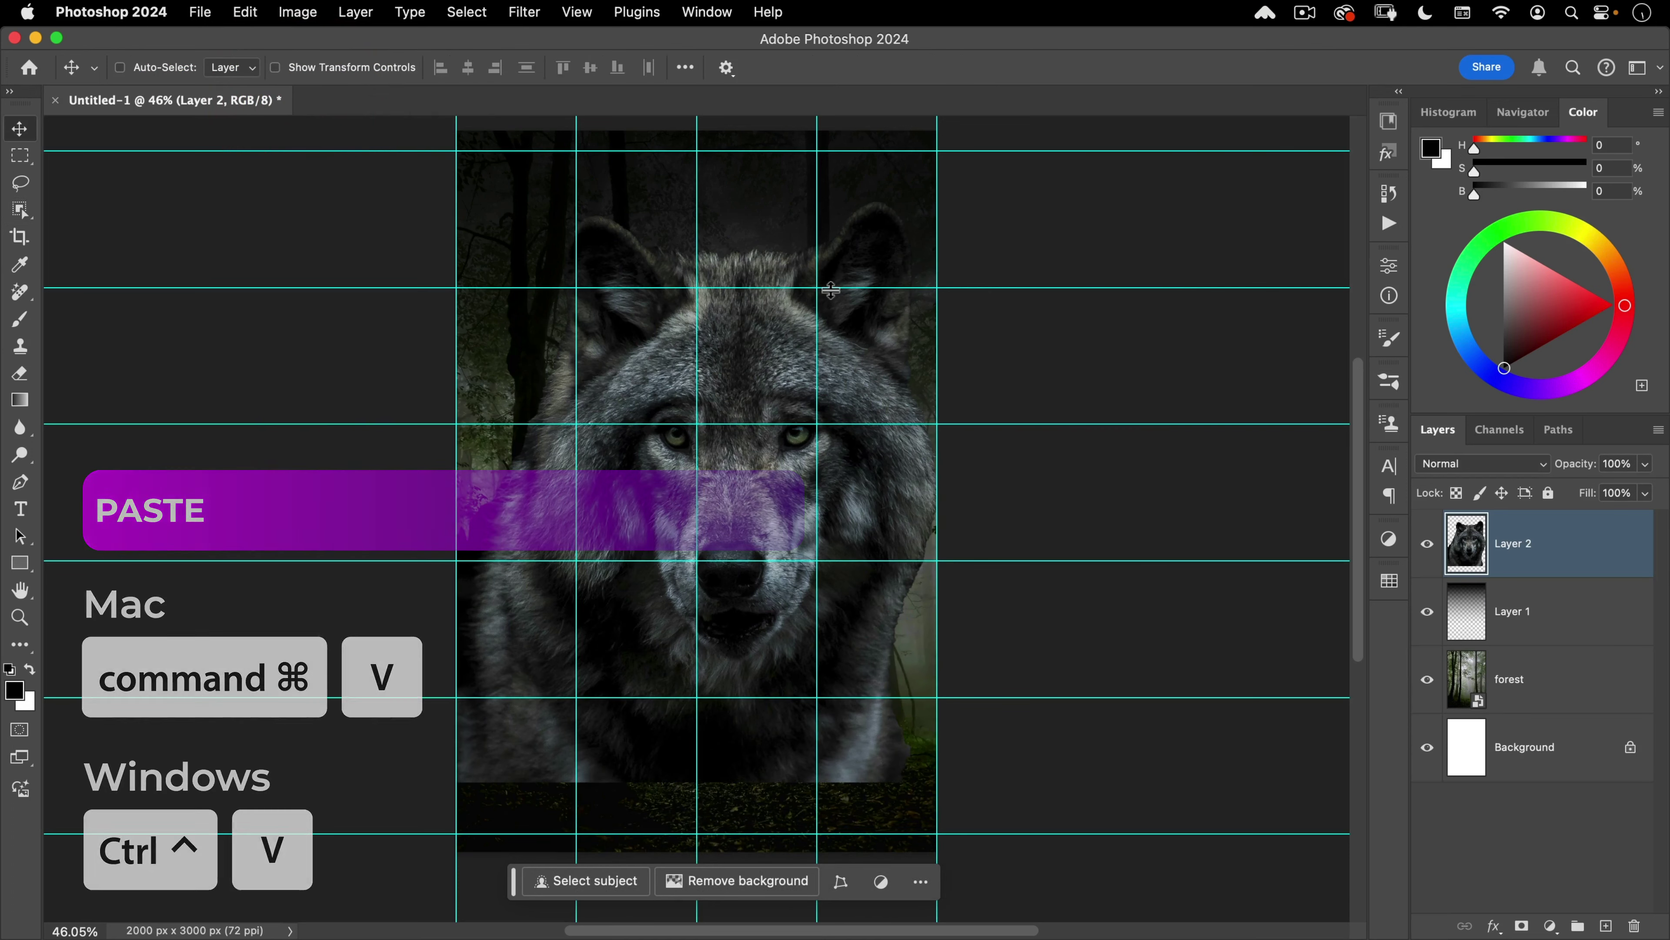
{"action": "left_click_drag", "start_coordinate": [754, 382], "coordinate": [716, 244]}
{"action": "key", "text": "shift+Right"}
{"action": "key", "text": "shift+Right"}
{"action": "key", "text": "shift+Right"}
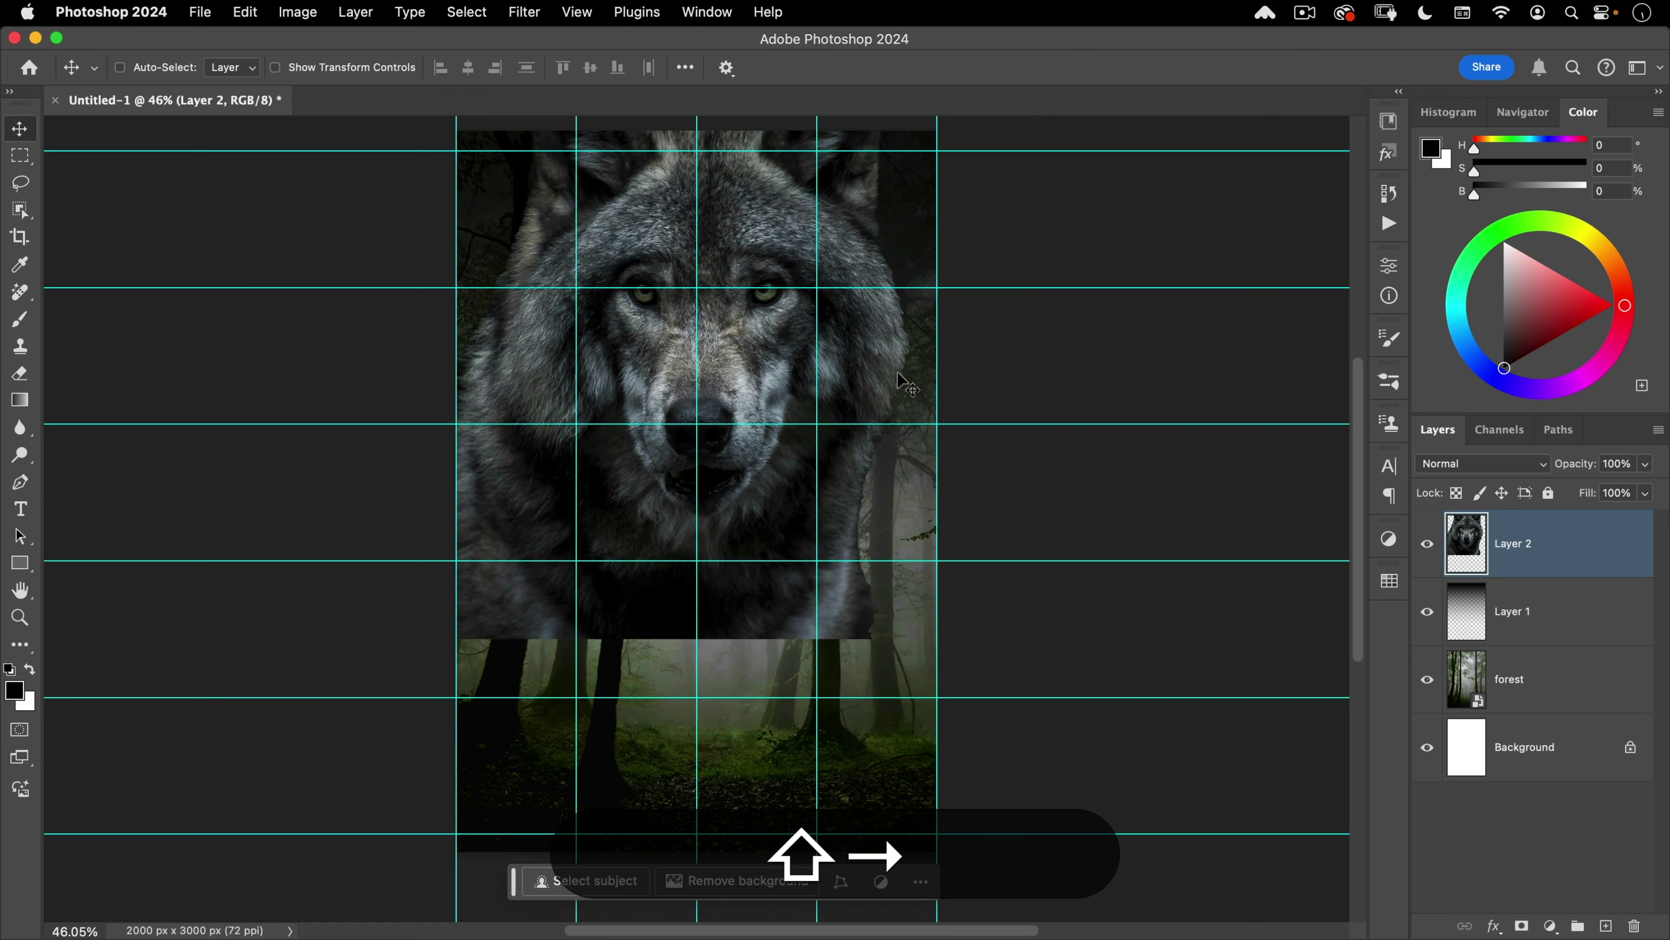
{"action": "key", "text": "shift+Left"}
{"action": "key", "text": "Left"}
{"action": "key", "text": "Left"}
{"action": "key", "text": "Left"}
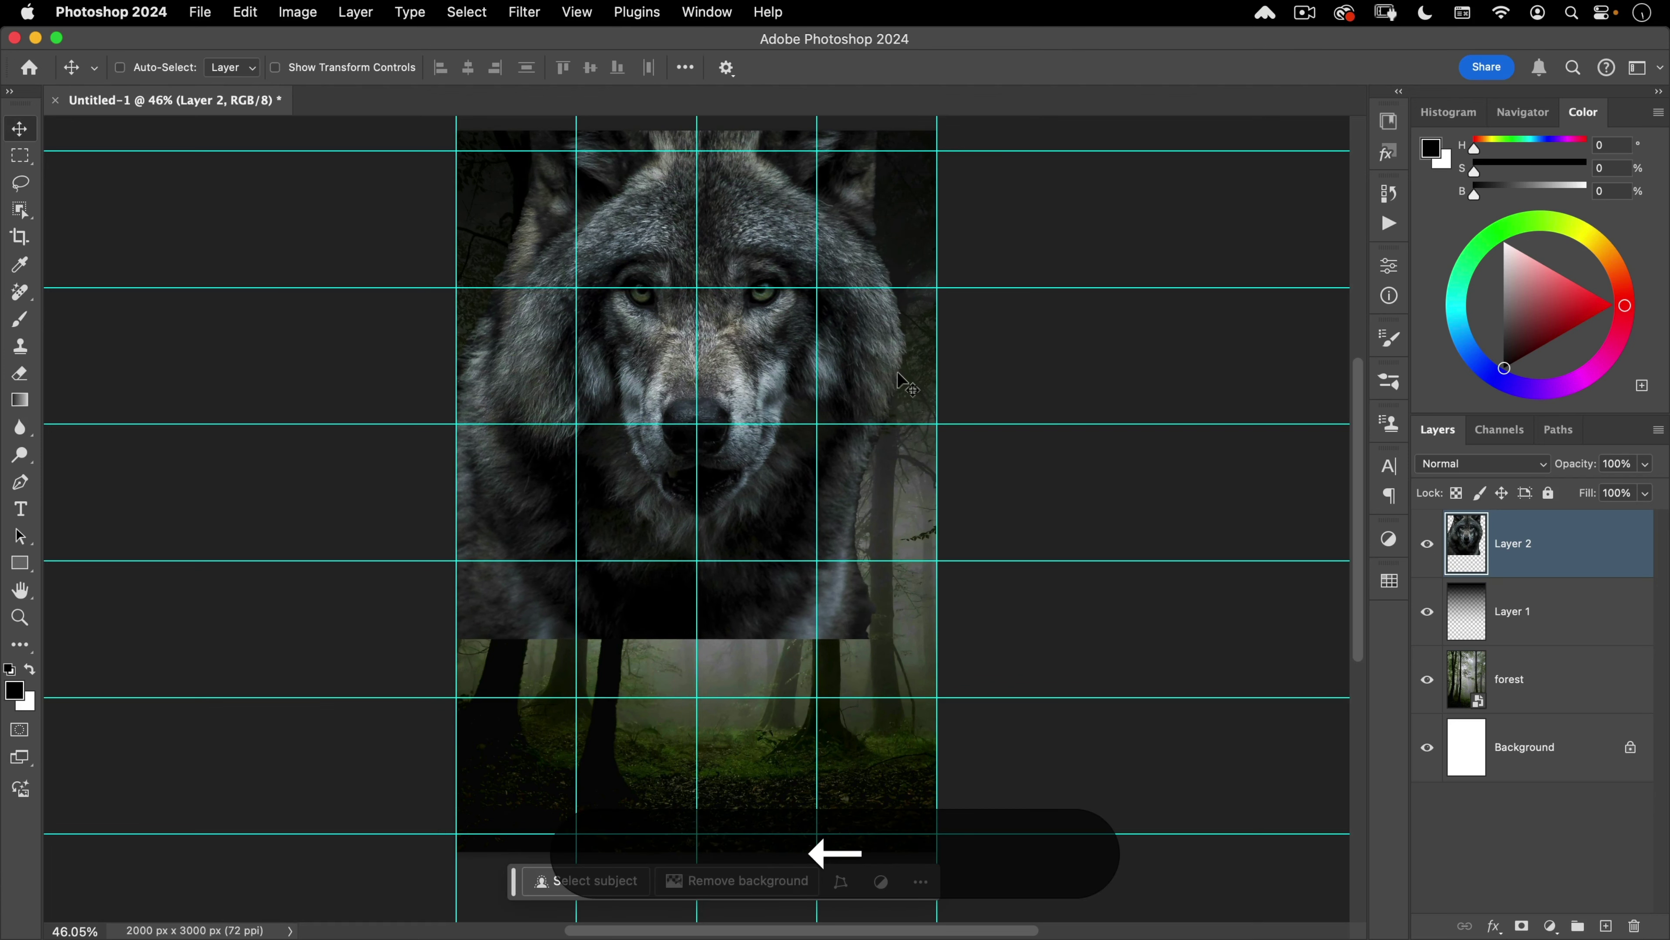
{"action": "key", "text": "Up"}
{"action": "key", "text": "Down"}
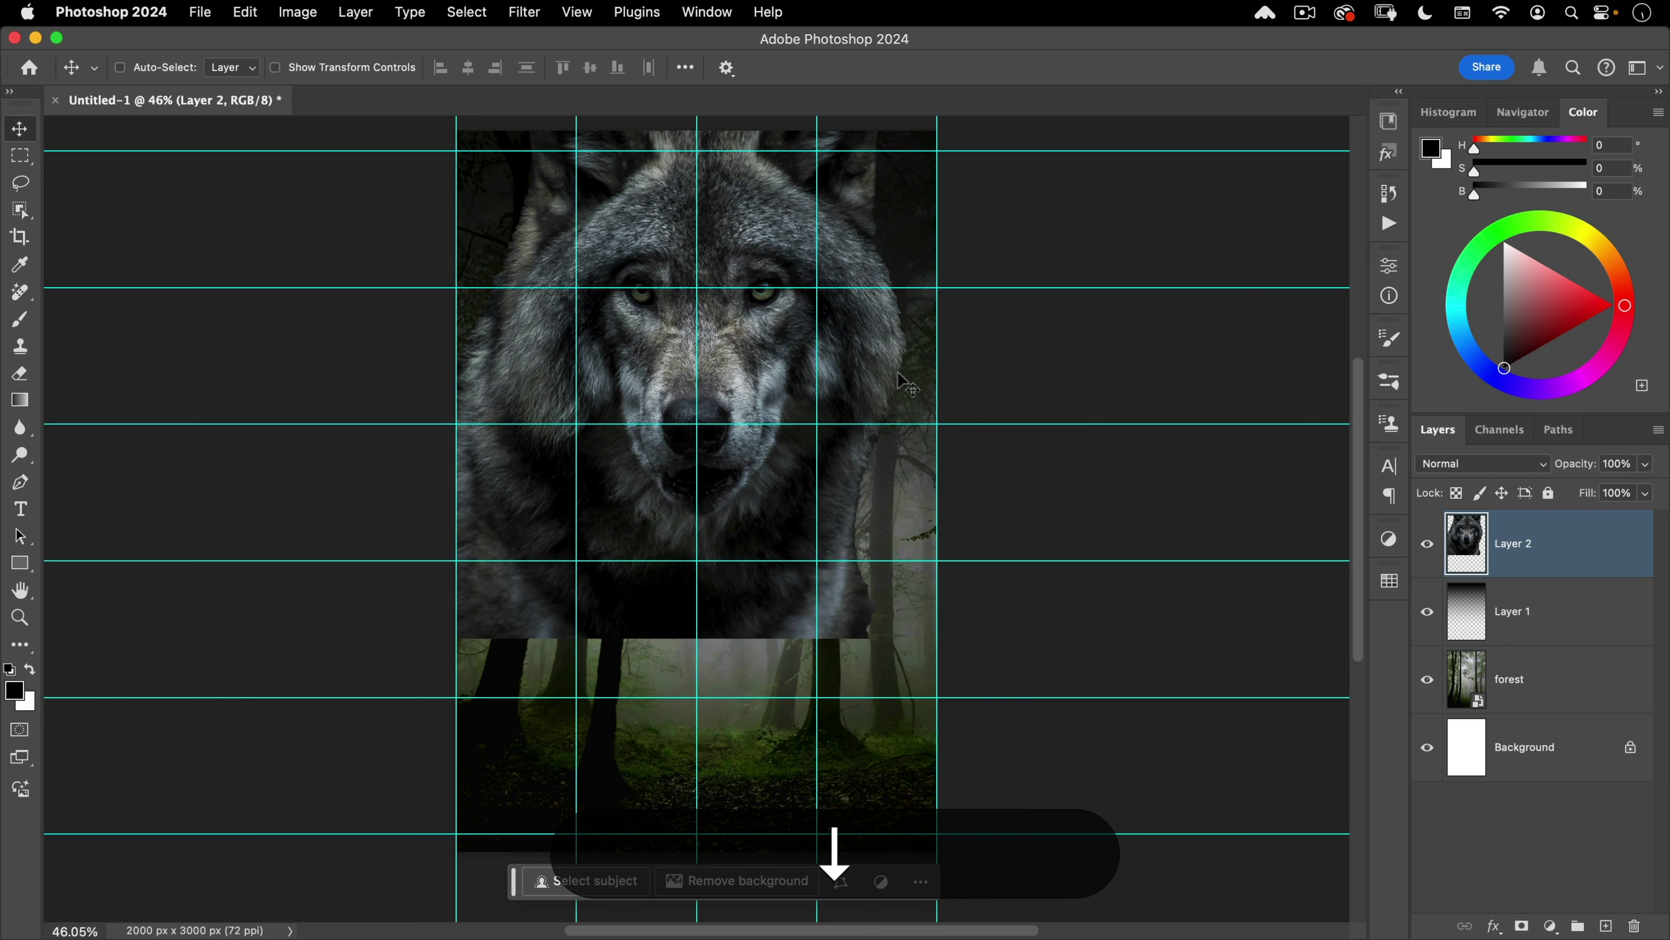
Step: Scale the wolf to about 113.81% around a reference point placed between its eyes where the guides cross
{"action": "key", "text": "super+t"}
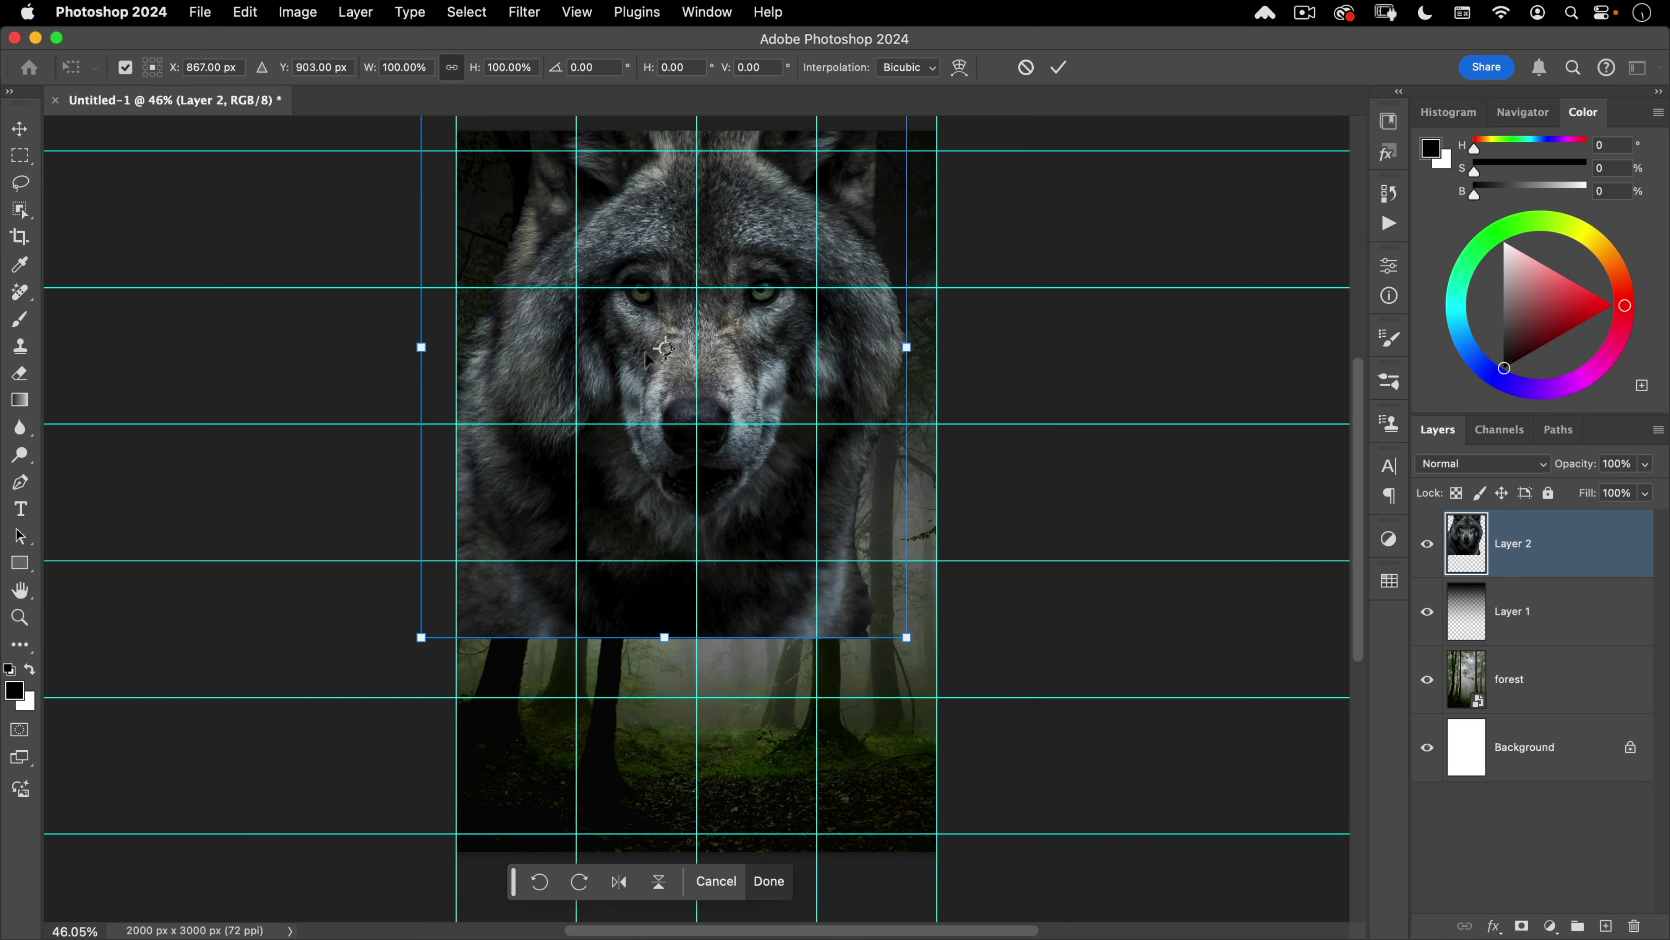
{"action": "left_click", "coordinate": [125, 68]}
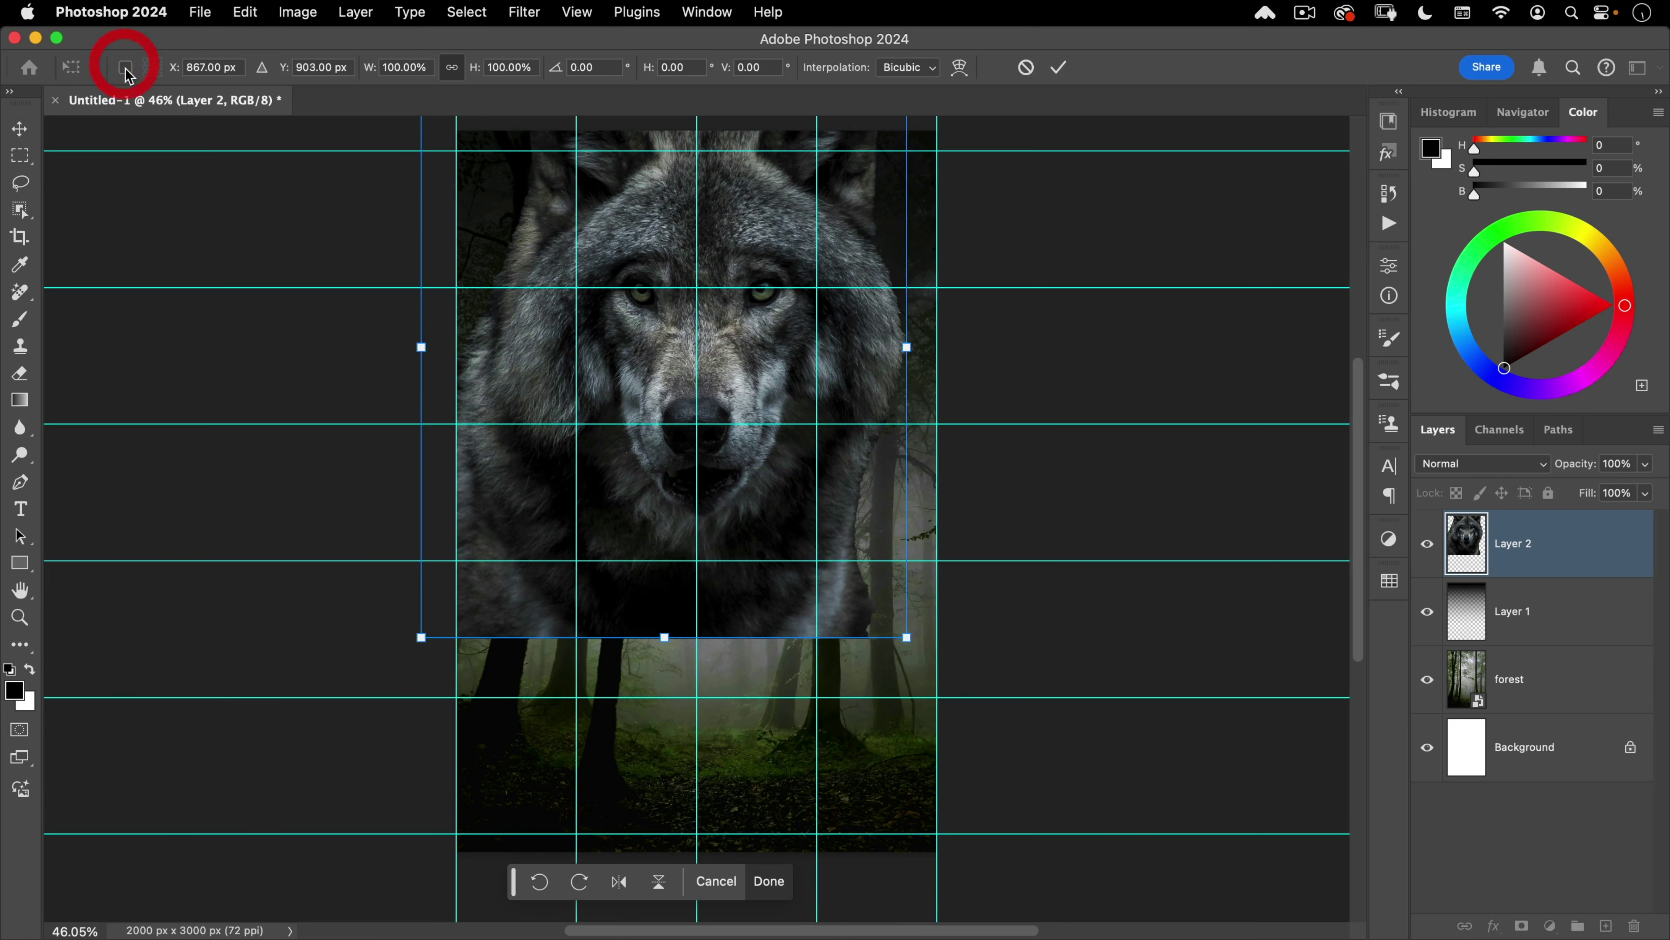
{"action": "left_click", "coordinate": [125, 68]}
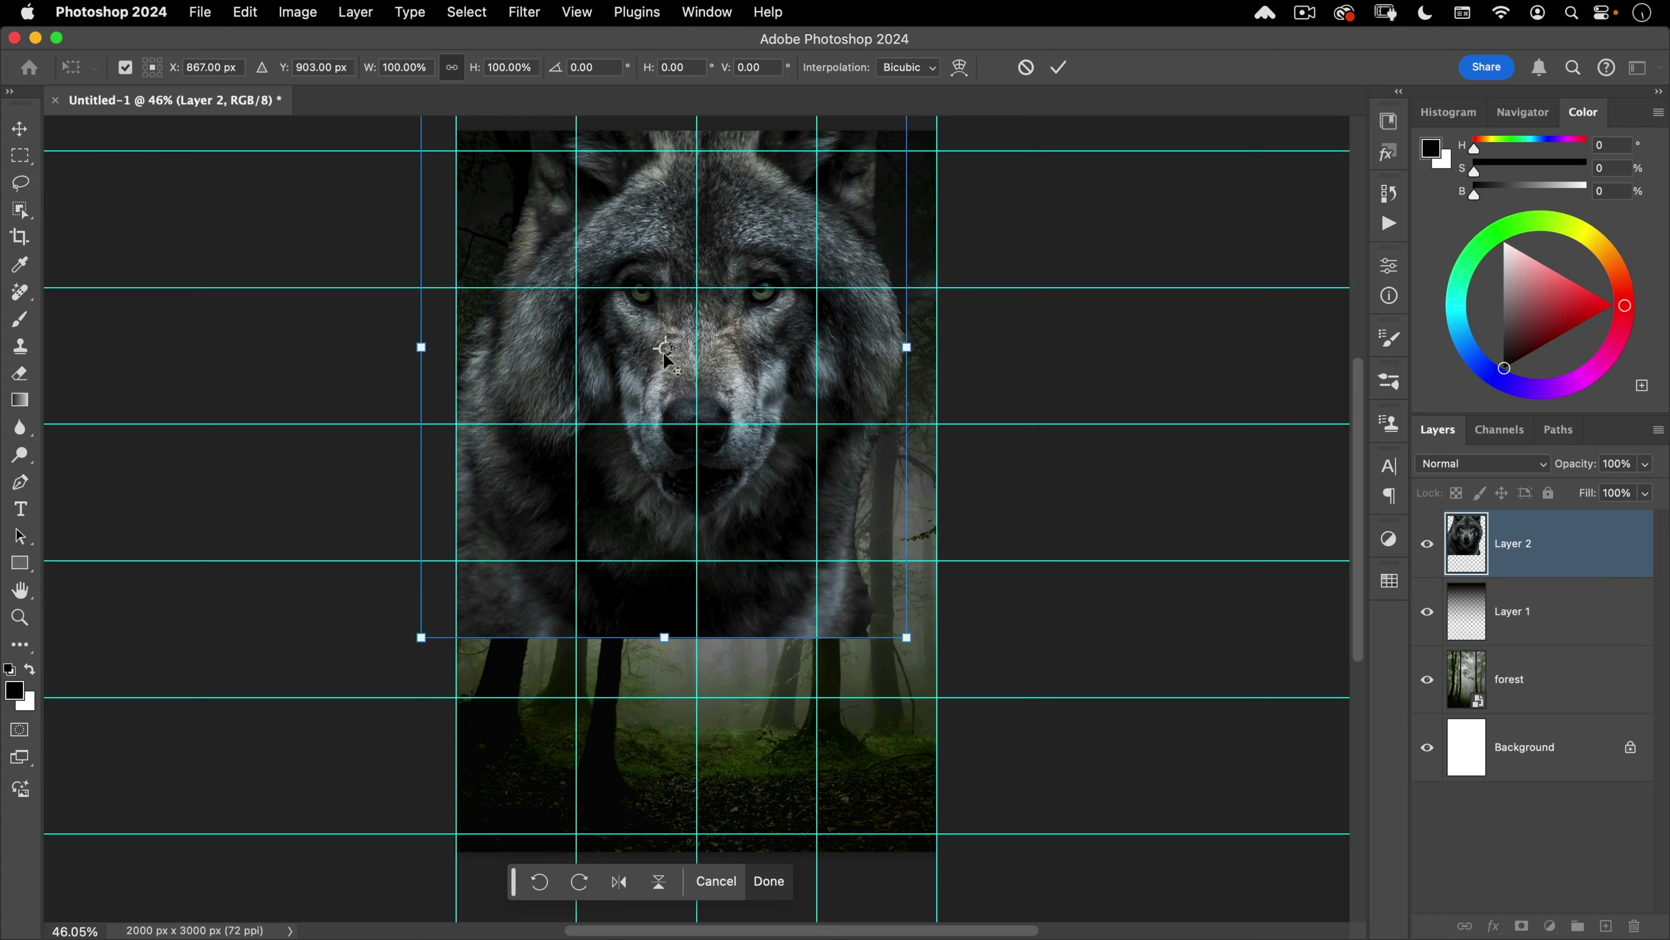
{"action": "left_click_drag", "start_coordinate": [665, 355], "coordinate": [698, 288]}
{"action": "key", "text": "alt"}
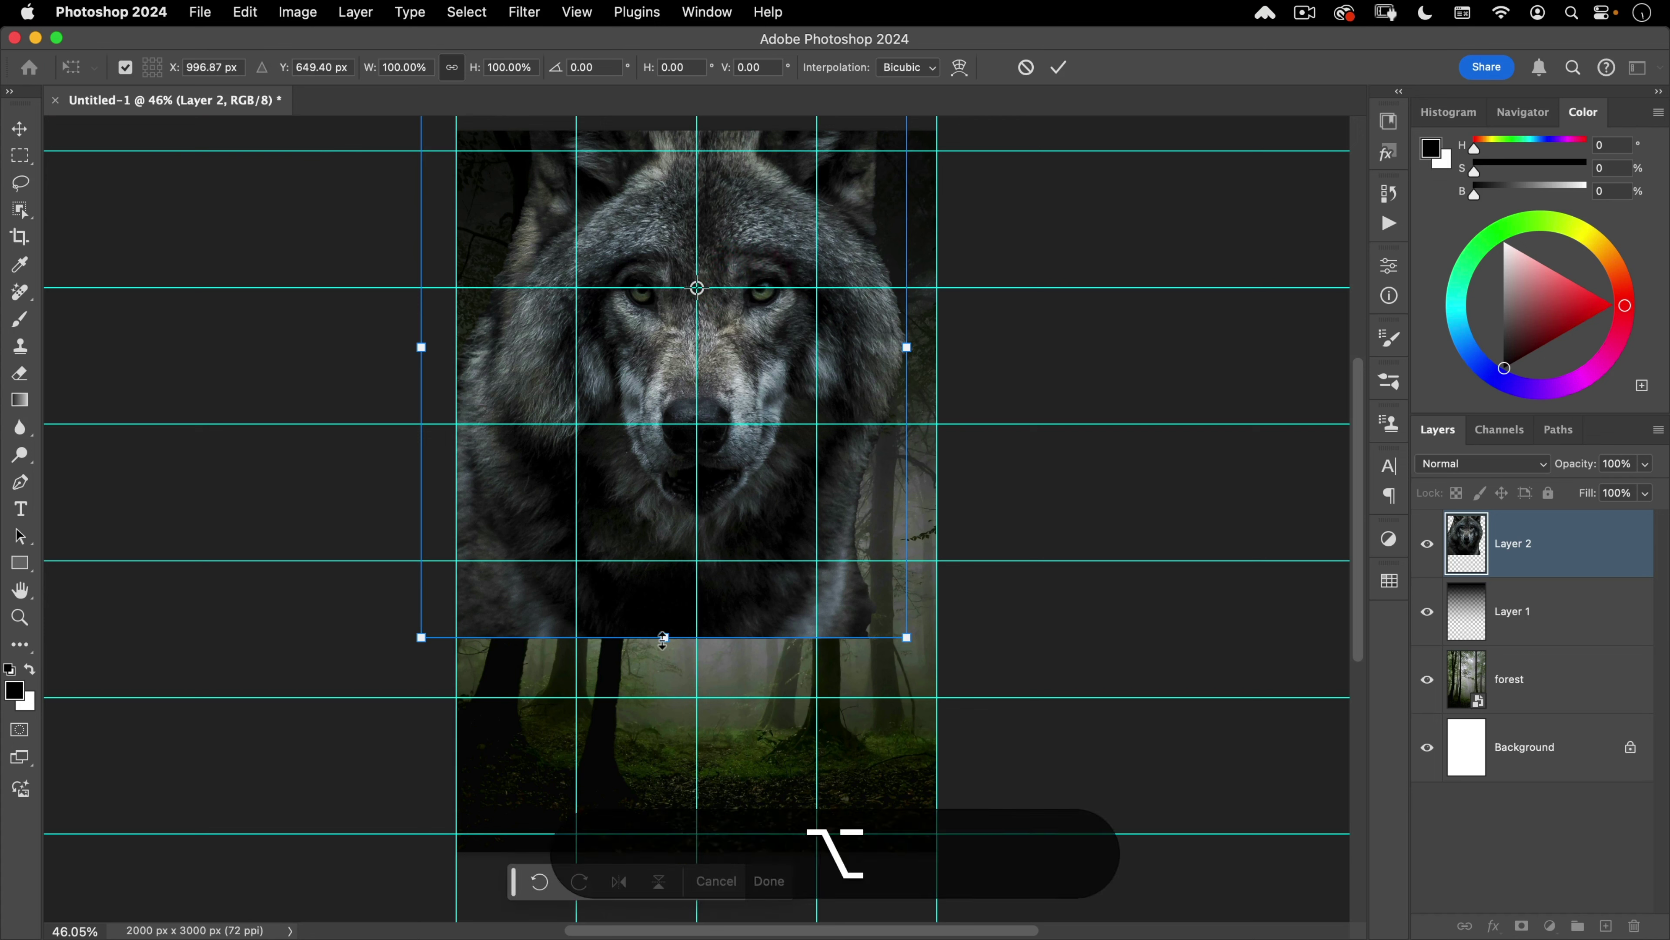
{"action": "left_click_drag", "start_coordinate": [663, 638], "coordinate": [659, 683]}
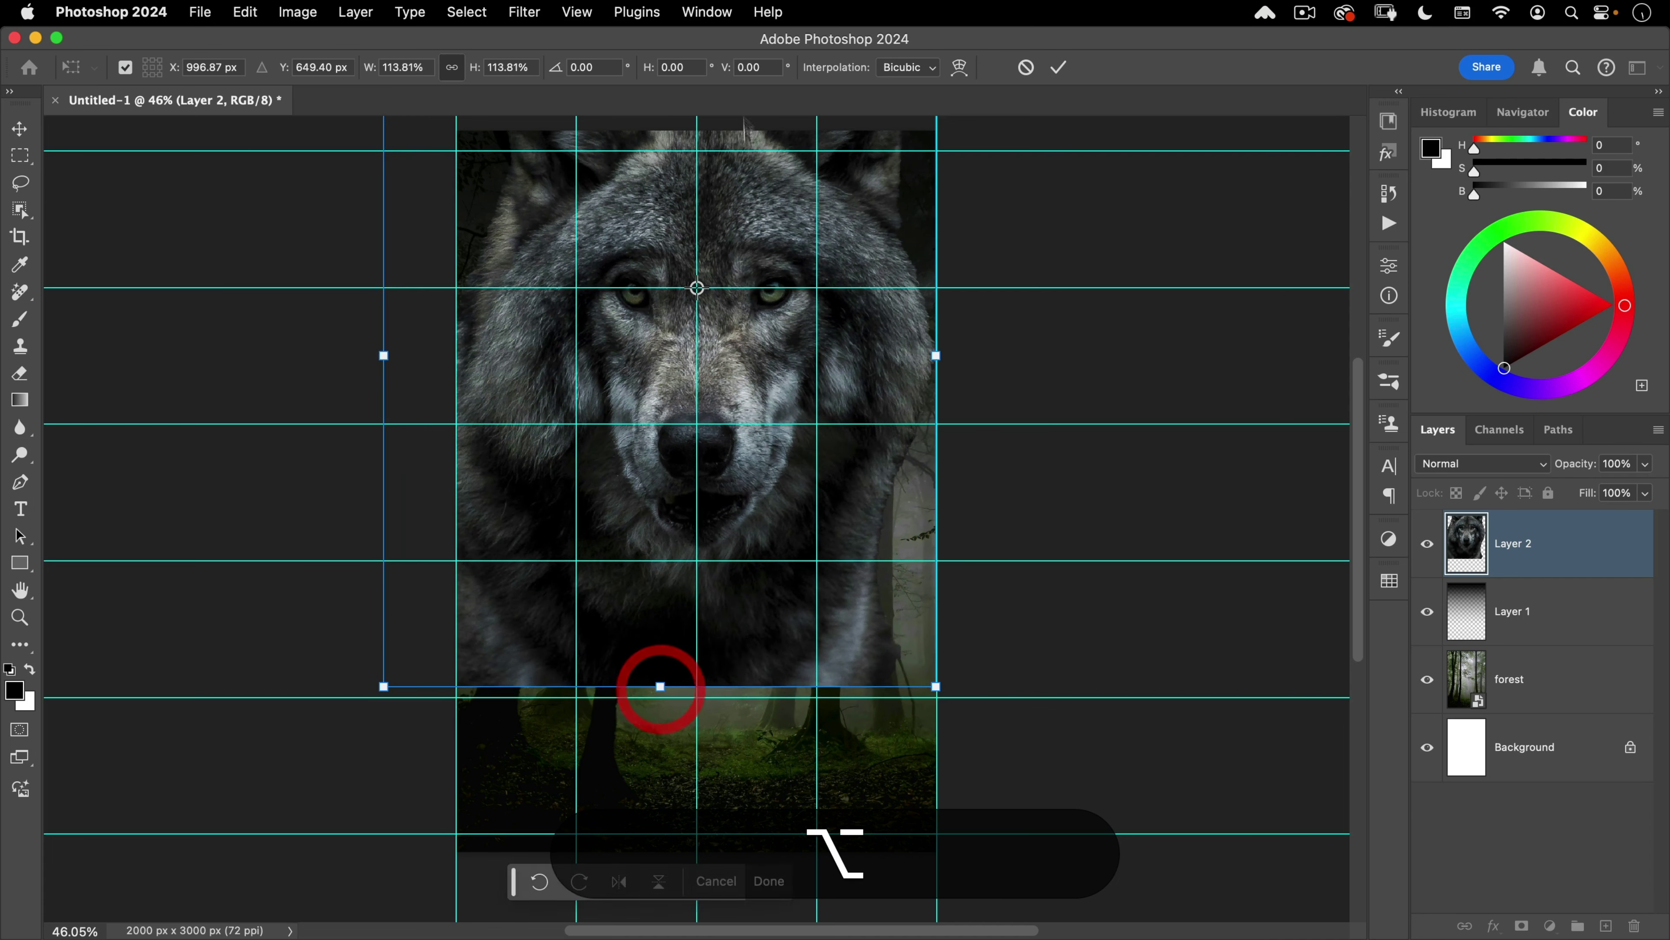
{"action": "left_click", "coordinate": [1056, 67]}
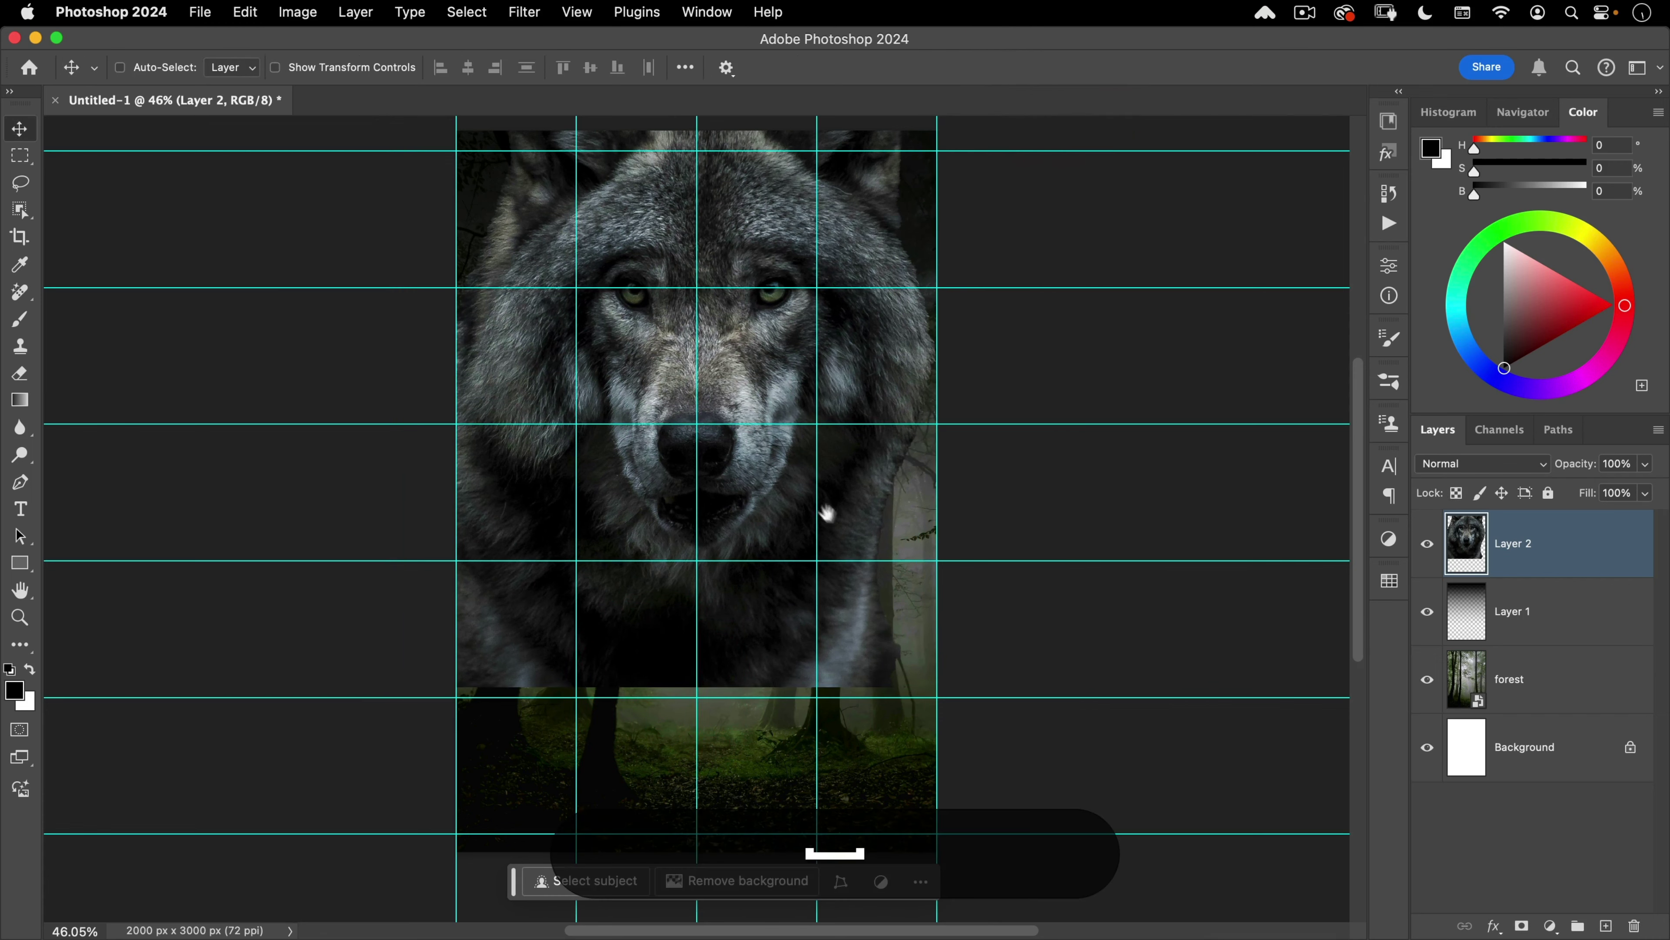
Step: Hide the guides and add a white layer mask to the wolf layer, Layer 2
{"action": "left_click_drag", "start_coordinate": [825, 514], "coordinate": [792, 552]}
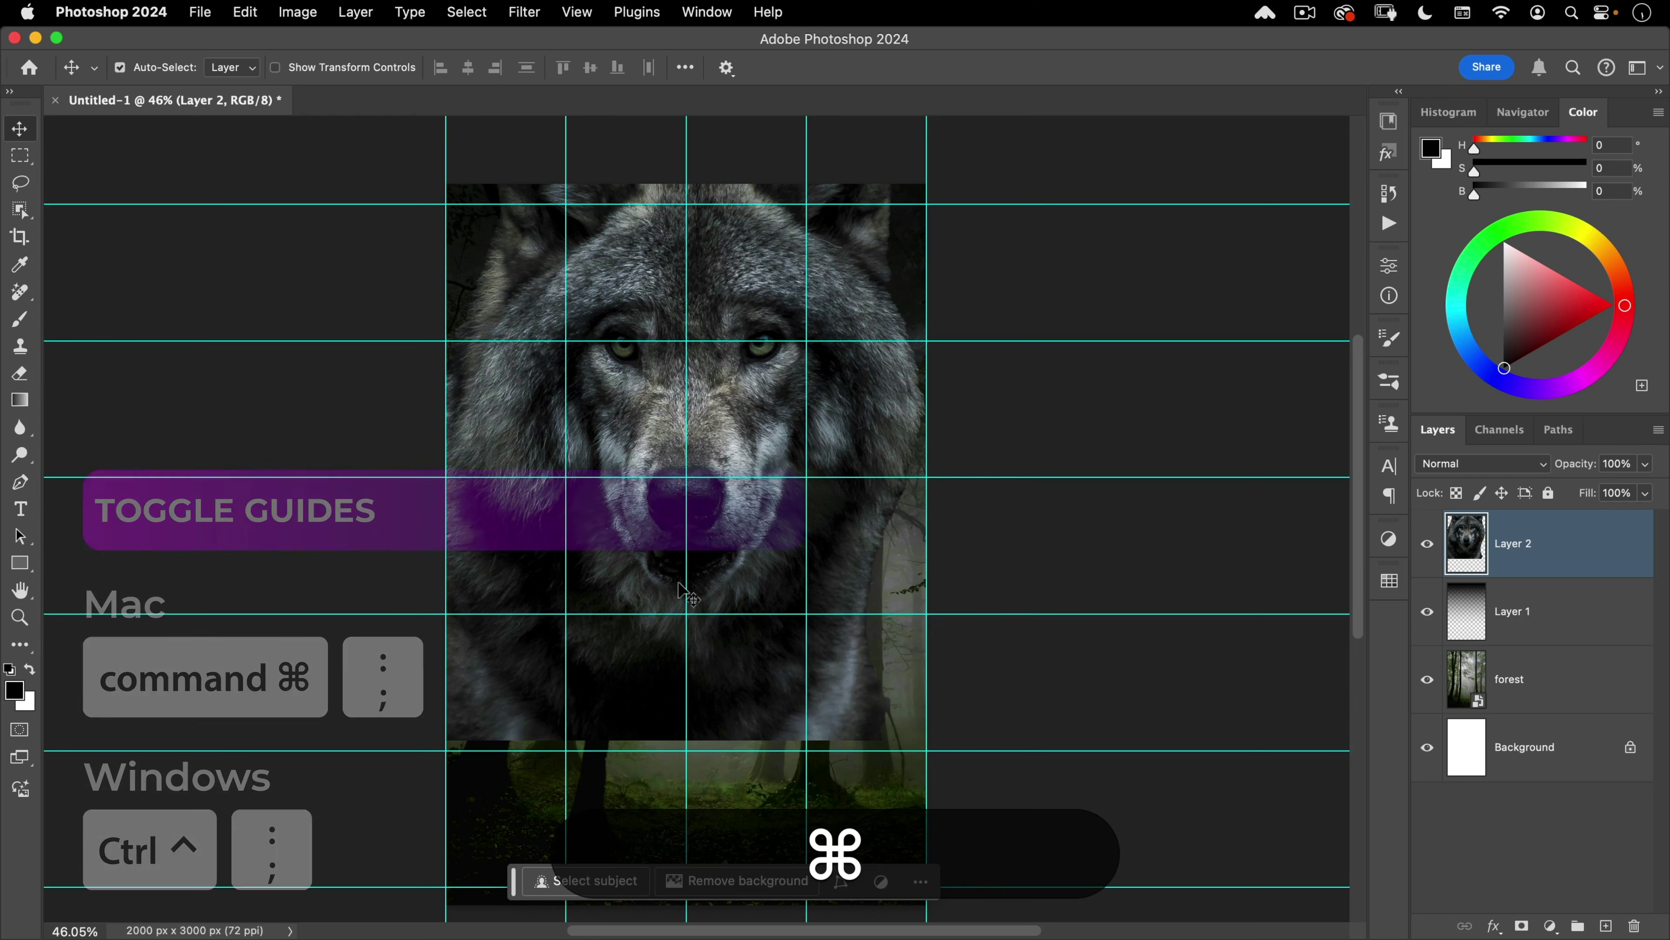
{"action": "key", "text": "super+semicolon"}
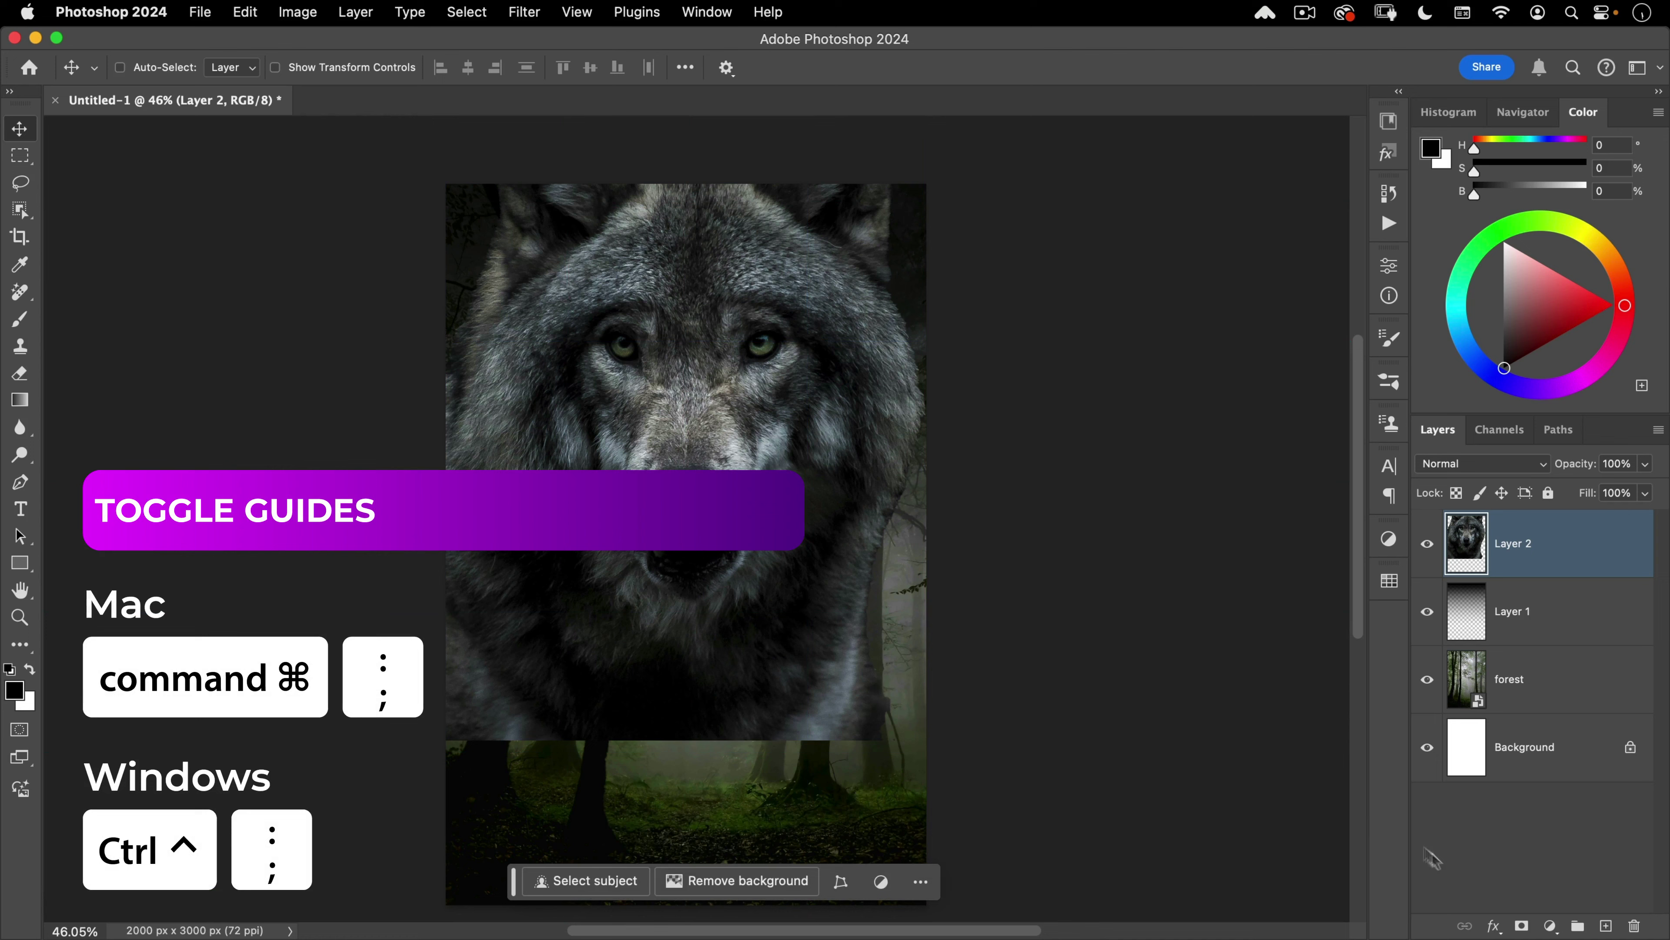
{"action": "left_click", "coordinate": [1521, 926]}
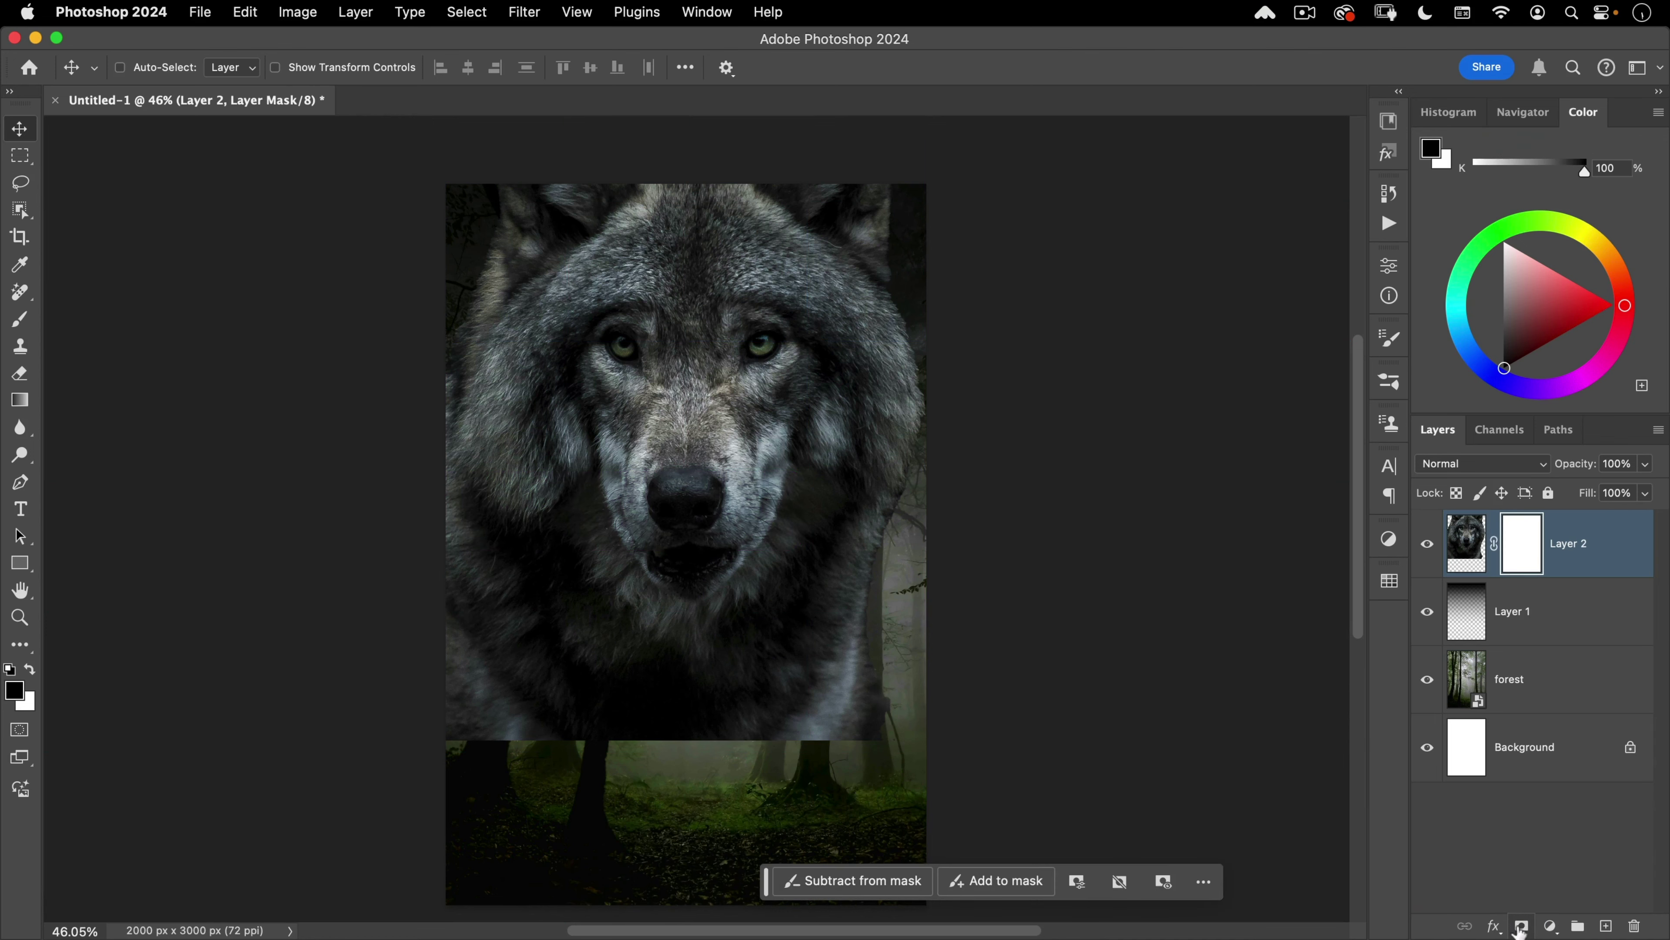
Step: Set the Gradient tool to the foreground-to-transparent preset from the Basics group, keeping black as the foreground colour
{"action": "left_click", "coordinate": [19, 399]}
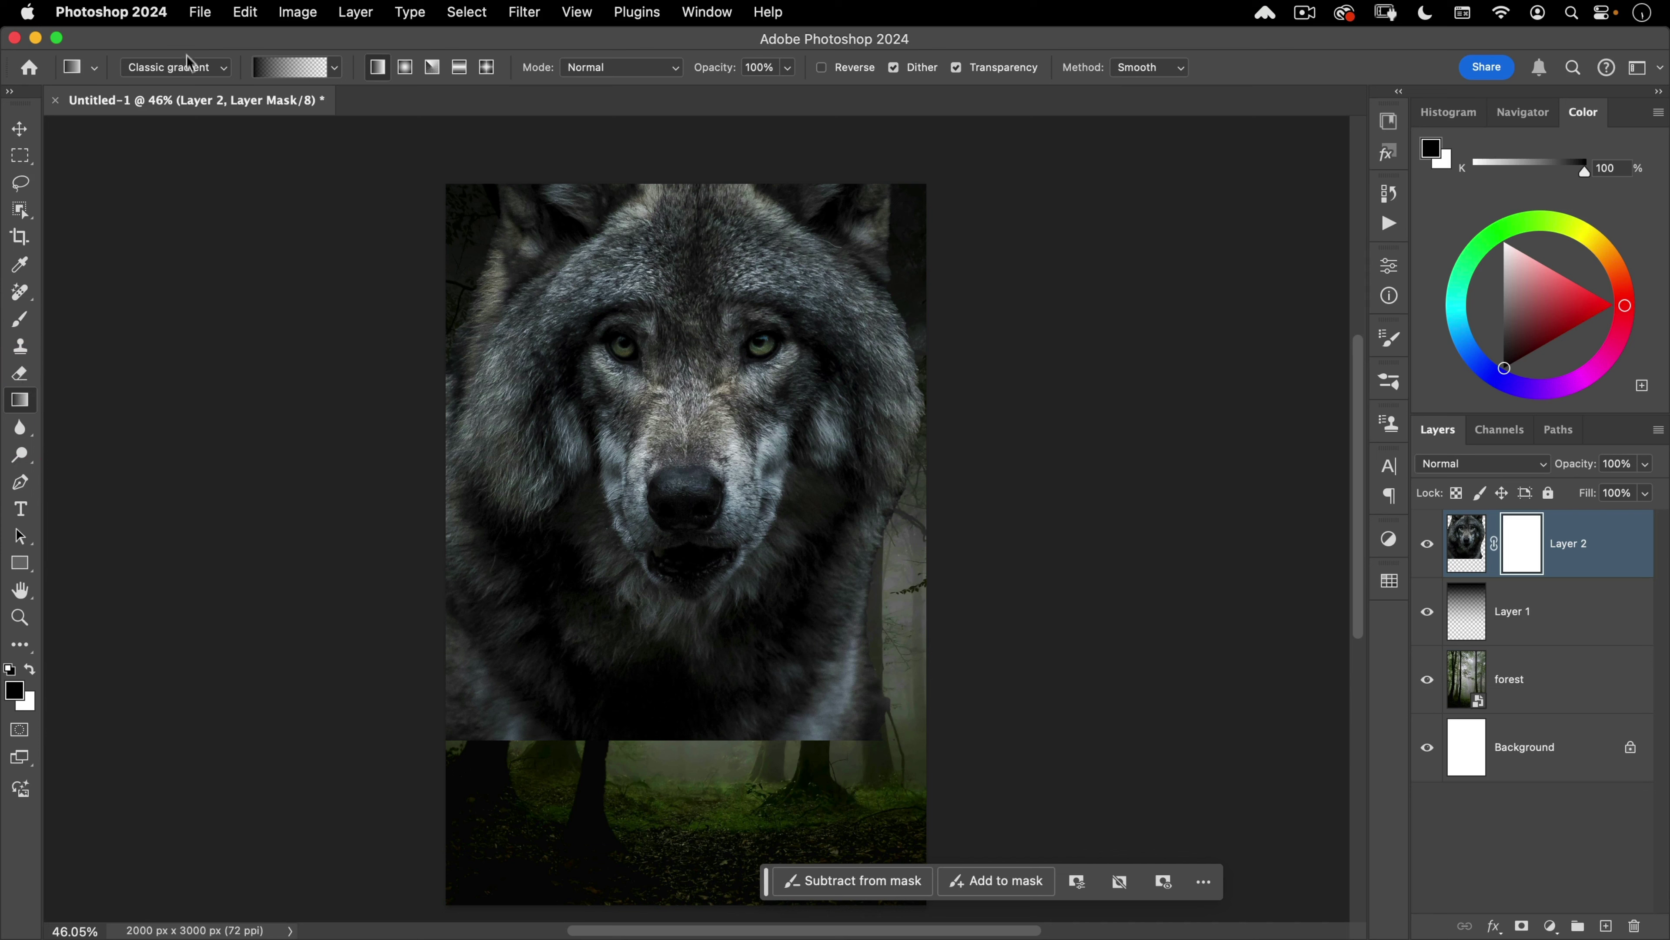
{"action": "left_click", "coordinate": [334, 81]}
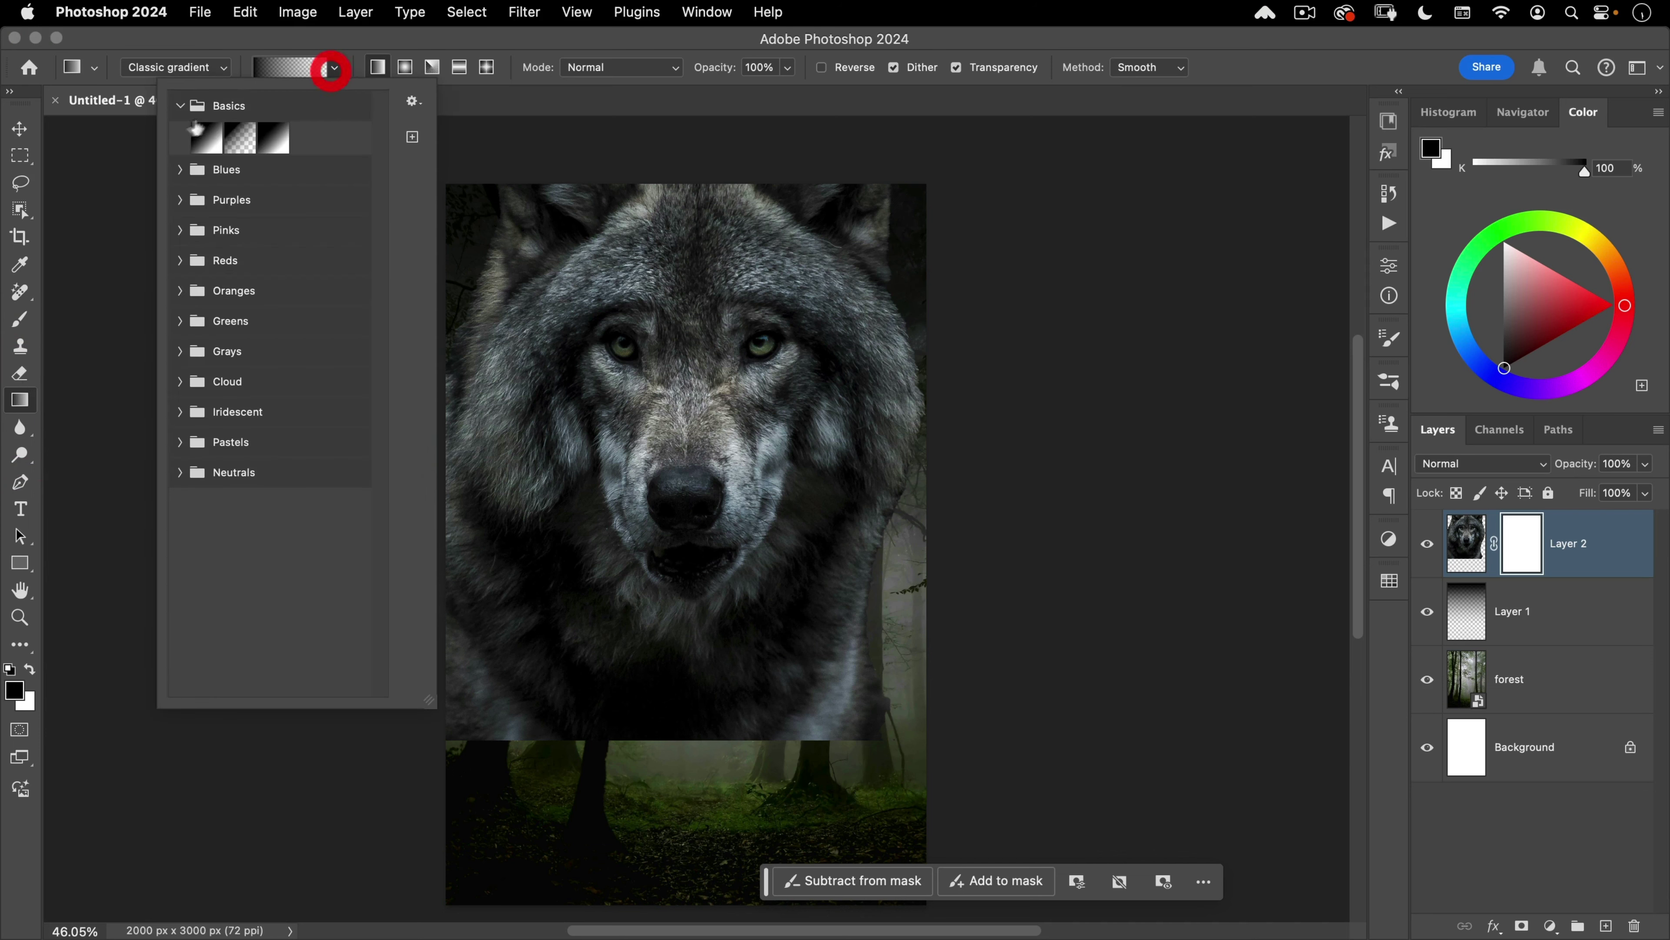
{"action": "left_click", "coordinate": [231, 138]}
{"action": "key", "text": "Return"}
{"action": "left_click", "coordinate": [313, 39]}
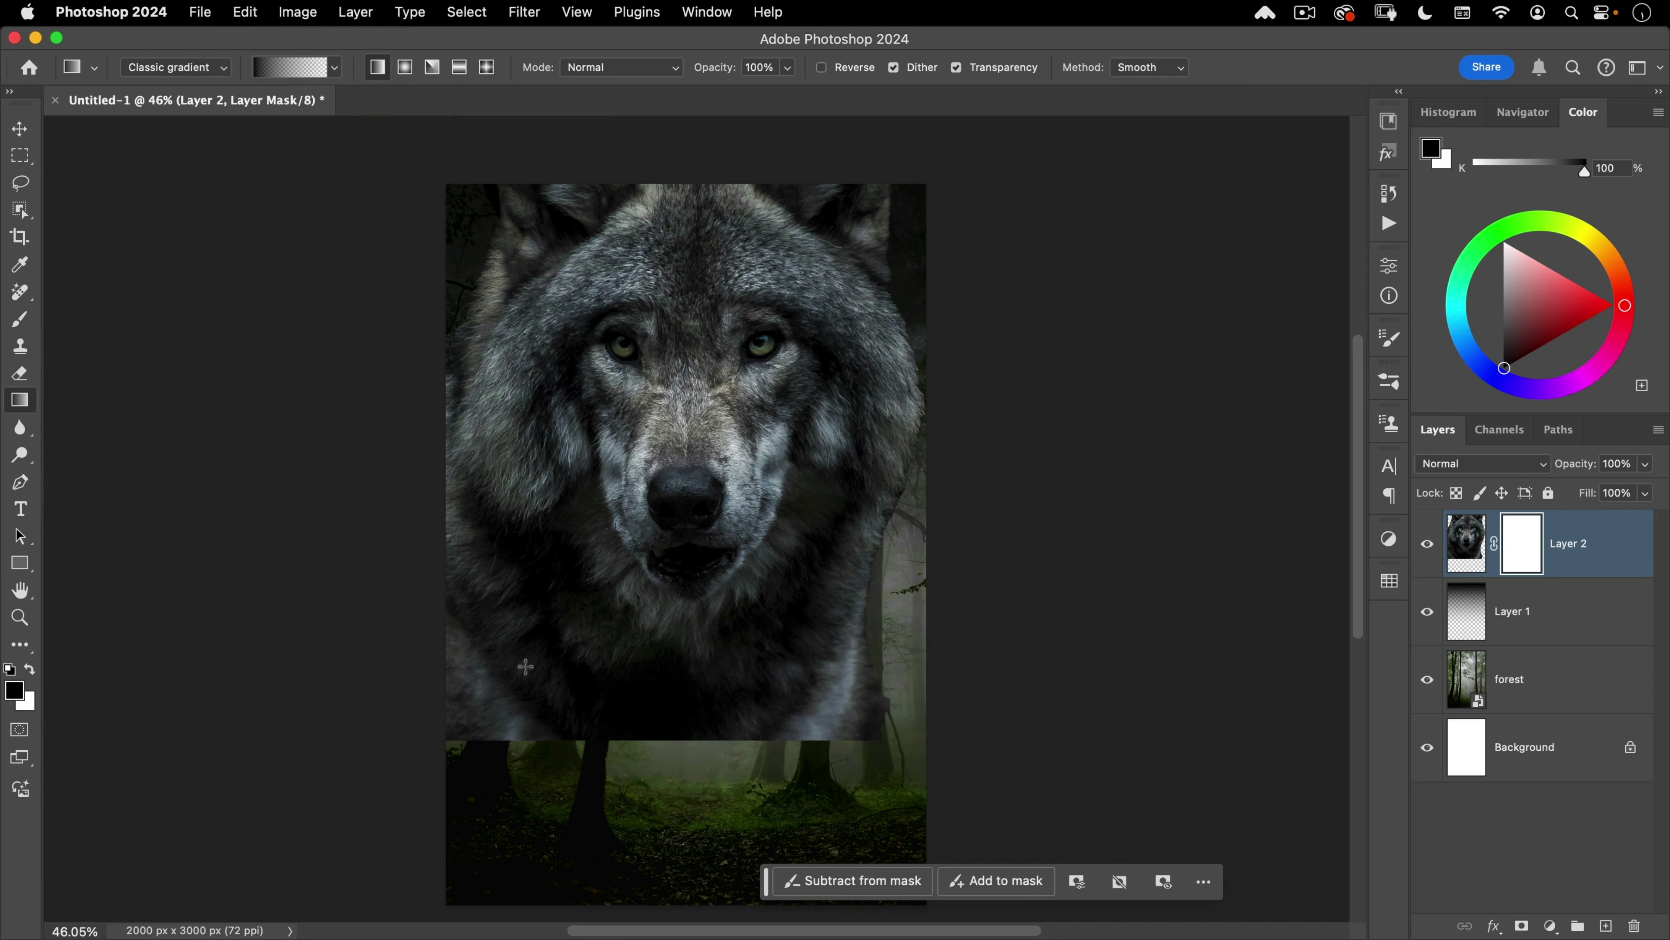
Step: Fade the wolf's lower body and the fur on the image's right side with black gradients drawn inward on the layer mask
{"action": "key", "text": "shift"}
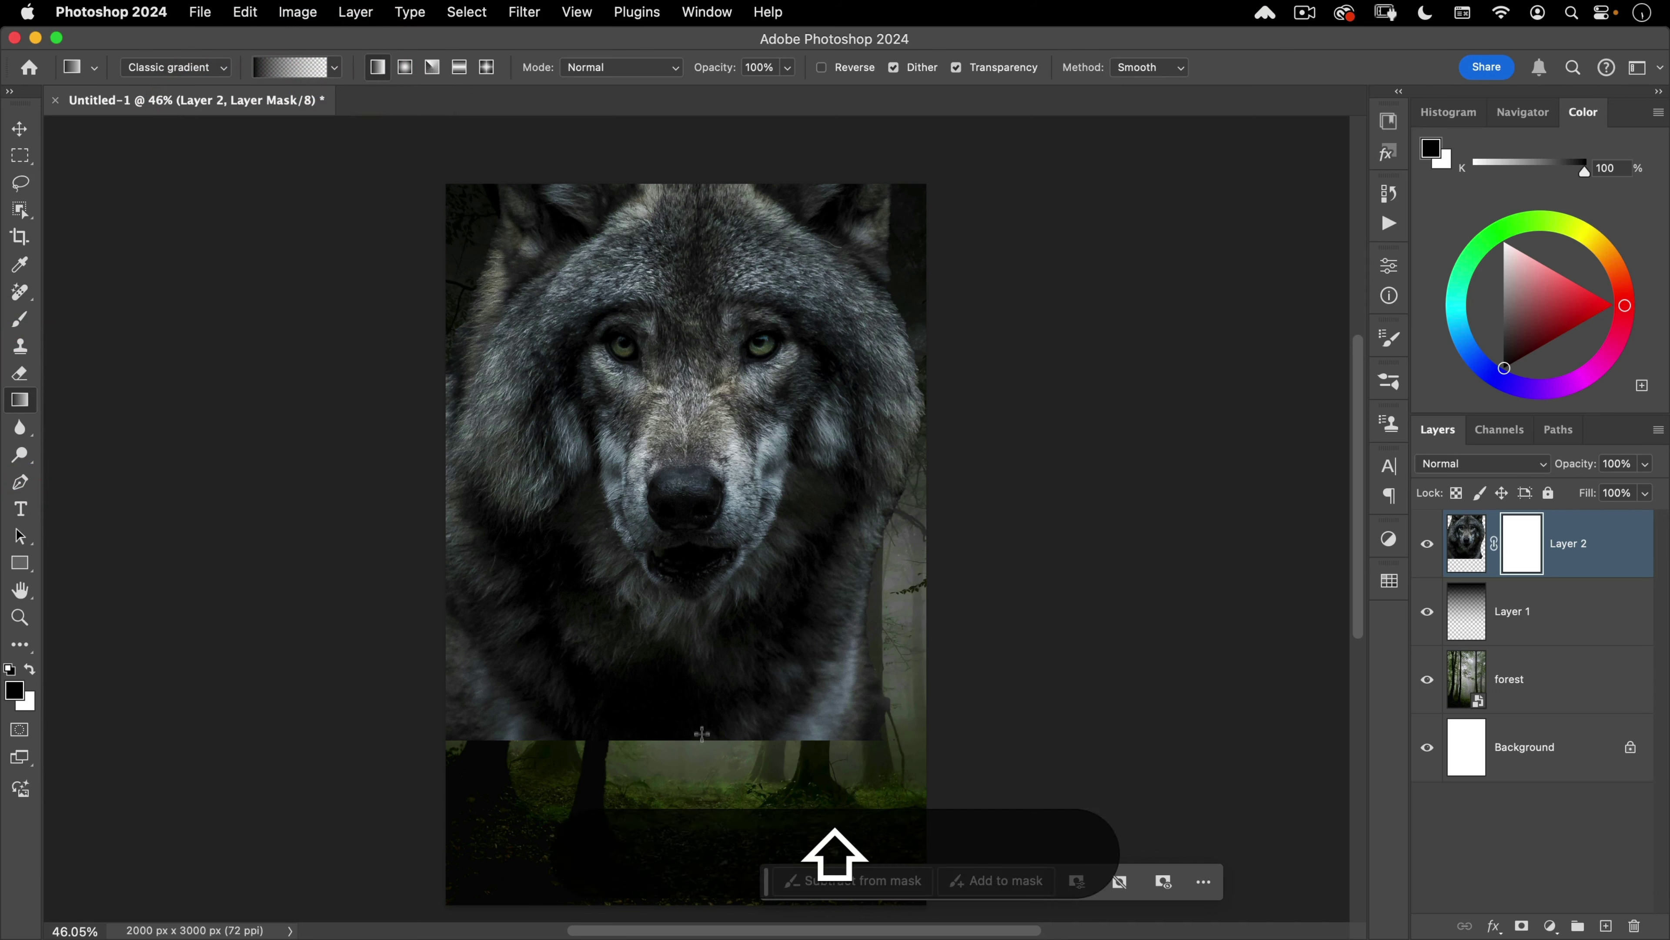
{"action": "left_click_drag", "start_coordinate": [712, 612], "coordinate": [709, 598]}
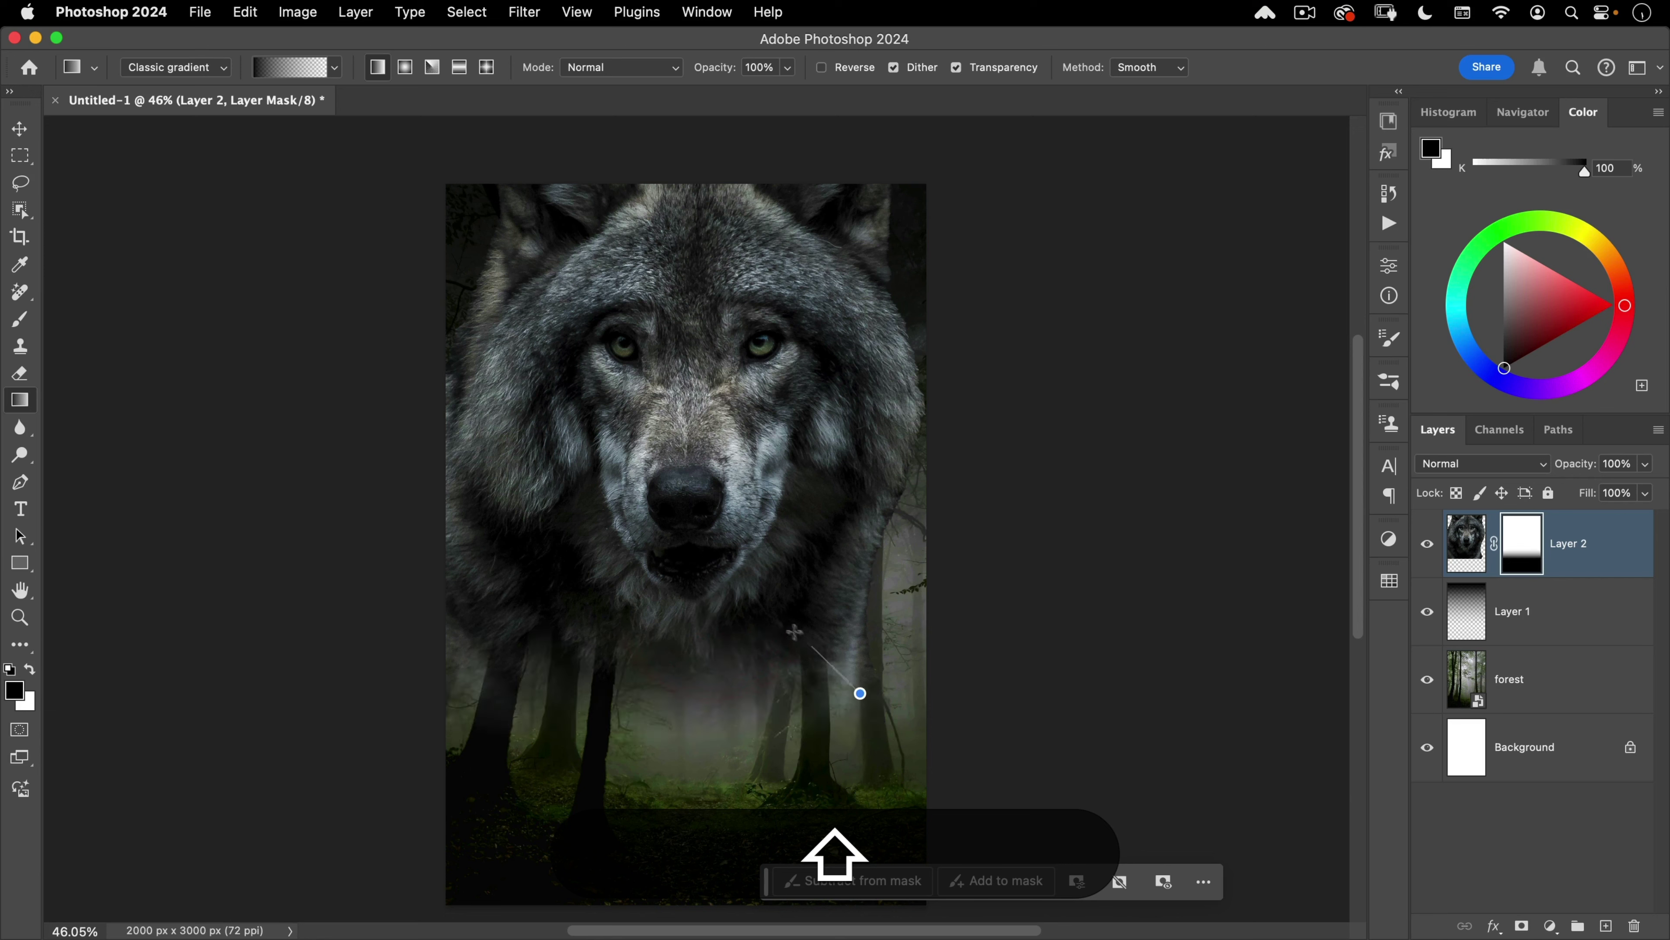
{"action": "left_click_drag", "start_coordinate": [858, 690], "coordinate": [745, 591]}
{"action": "left_click_drag", "start_coordinate": [906, 523], "coordinate": [820, 478]}
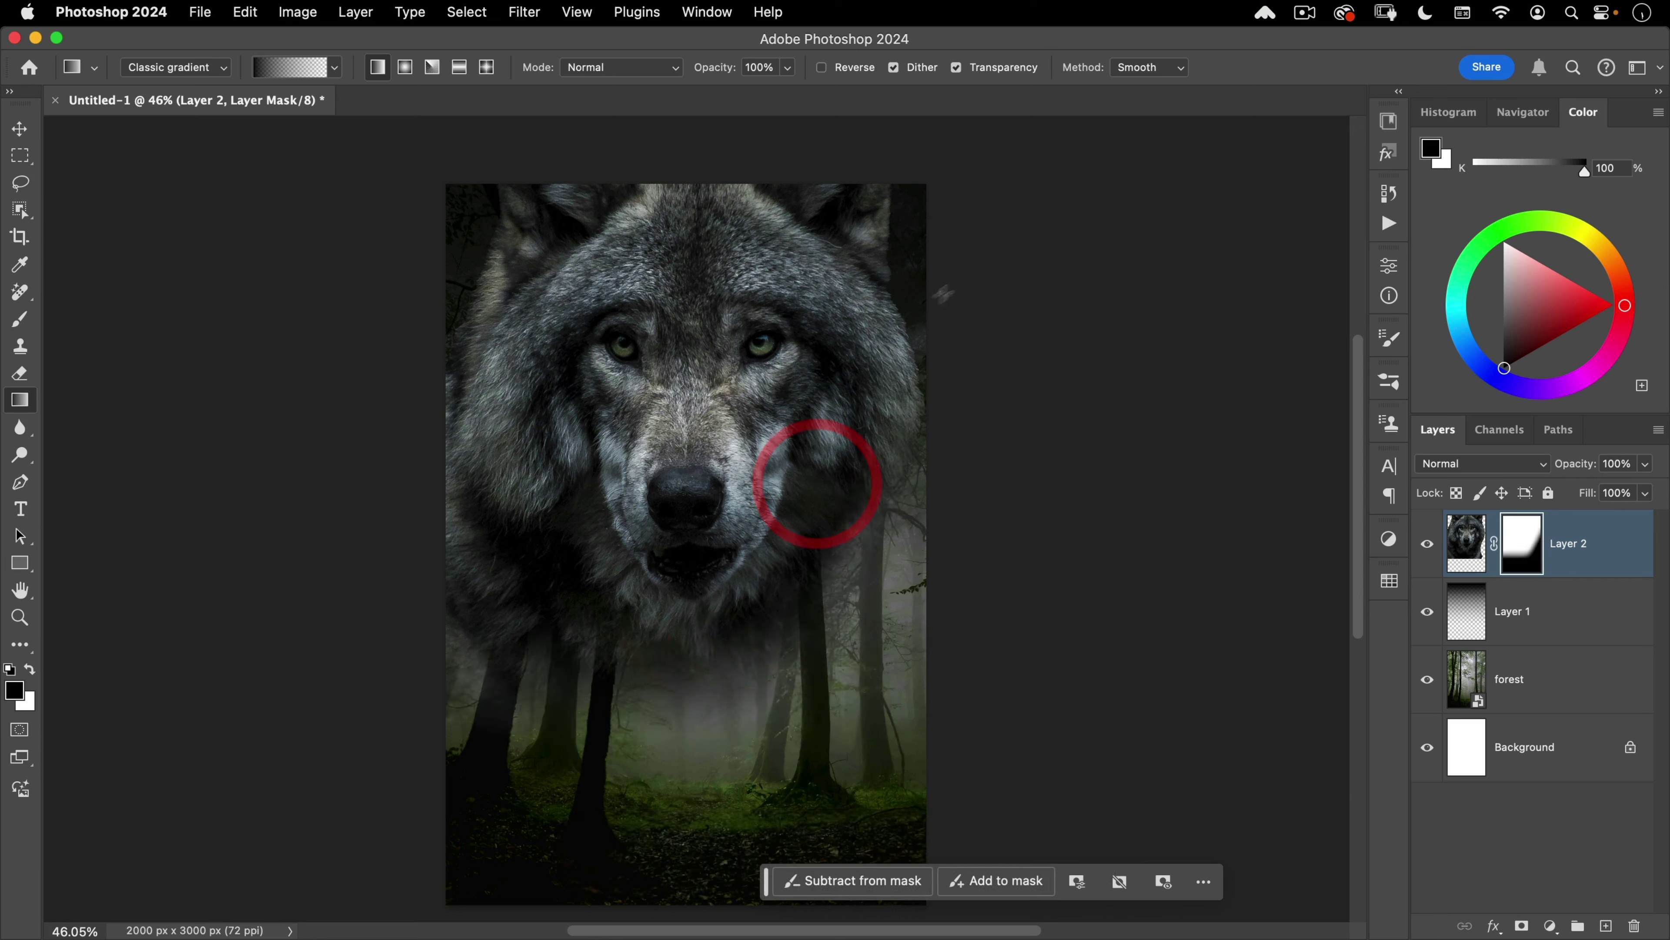
{"action": "left_click_drag", "start_coordinate": [830, 341], "coordinate": [828, 336]}
Step: Fade the fur on the image's left side with inward black mask gradients, touch up the opposite cheek, and switch to the Move tool
{"action": "left_click_drag", "start_coordinate": [361, 284], "coordinate": [506, 343]}
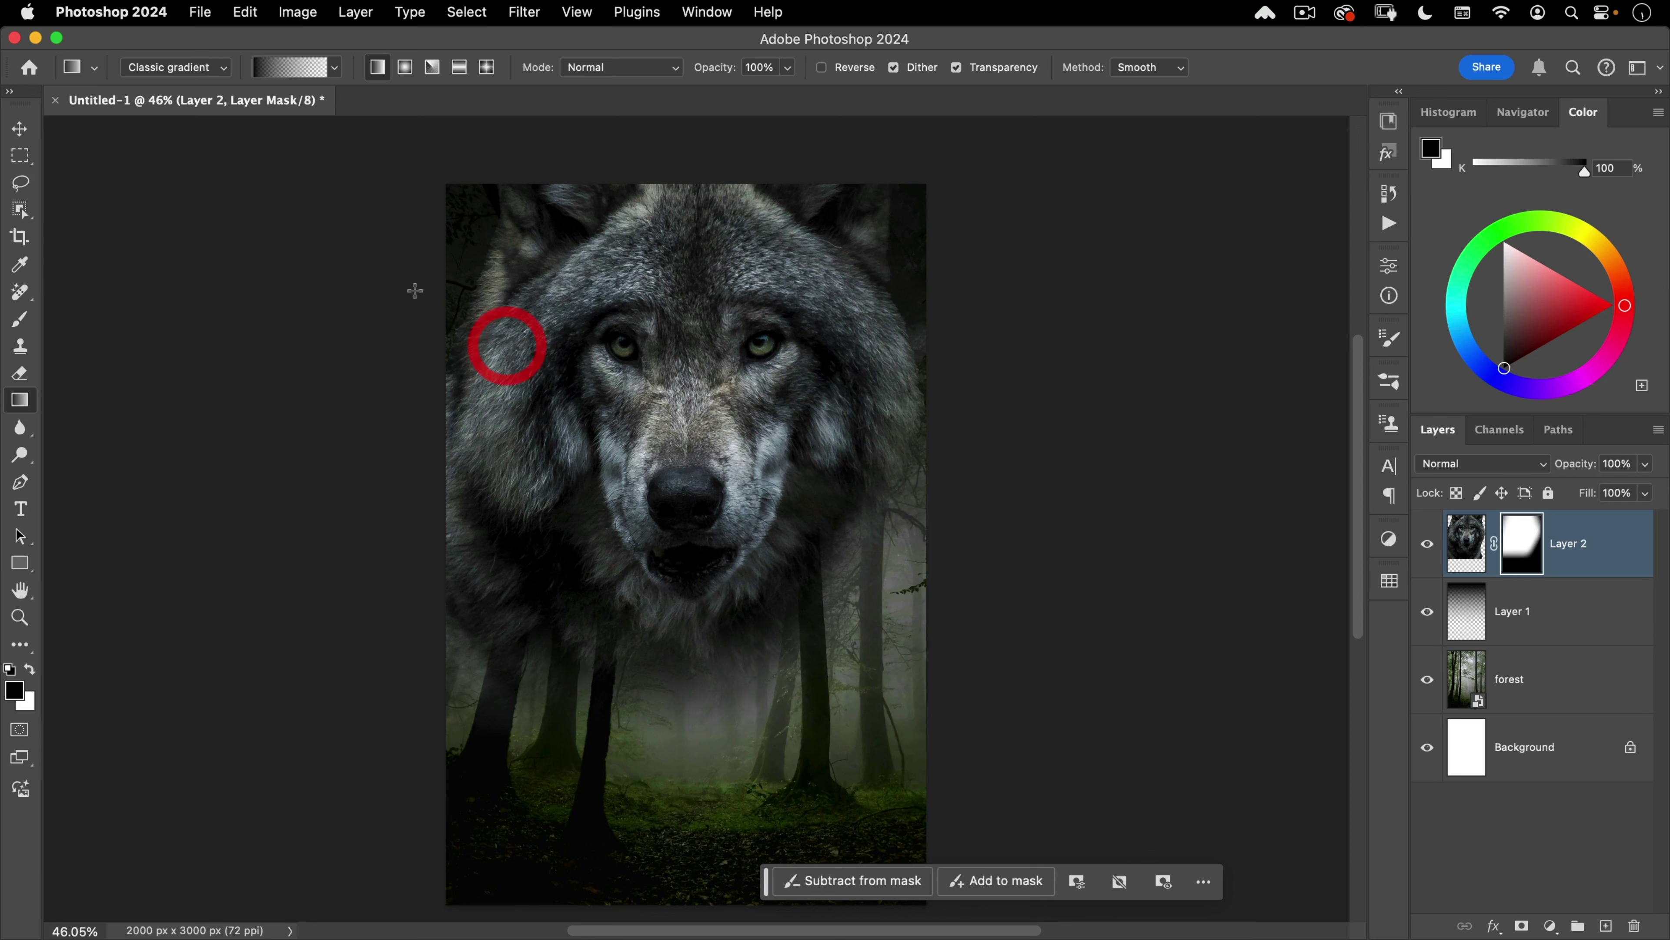
{"action": "left_click_drag", "start_coordinate": [340, 642], "coordinate": [505, 537]}
{"action": "left_click_drag", "start_coordinate": [410, 581], "coordinate": [549, 489]}
{"action": "left_click_drag", "start_coordinate": [433, 554], "coordinate": [578, 484]}
{"action": "left_click_drag", "start_coordinate": [399, 438], "coordinate": [526, 430]}
{"action": "left_click", "coordinate": [869, 467]}
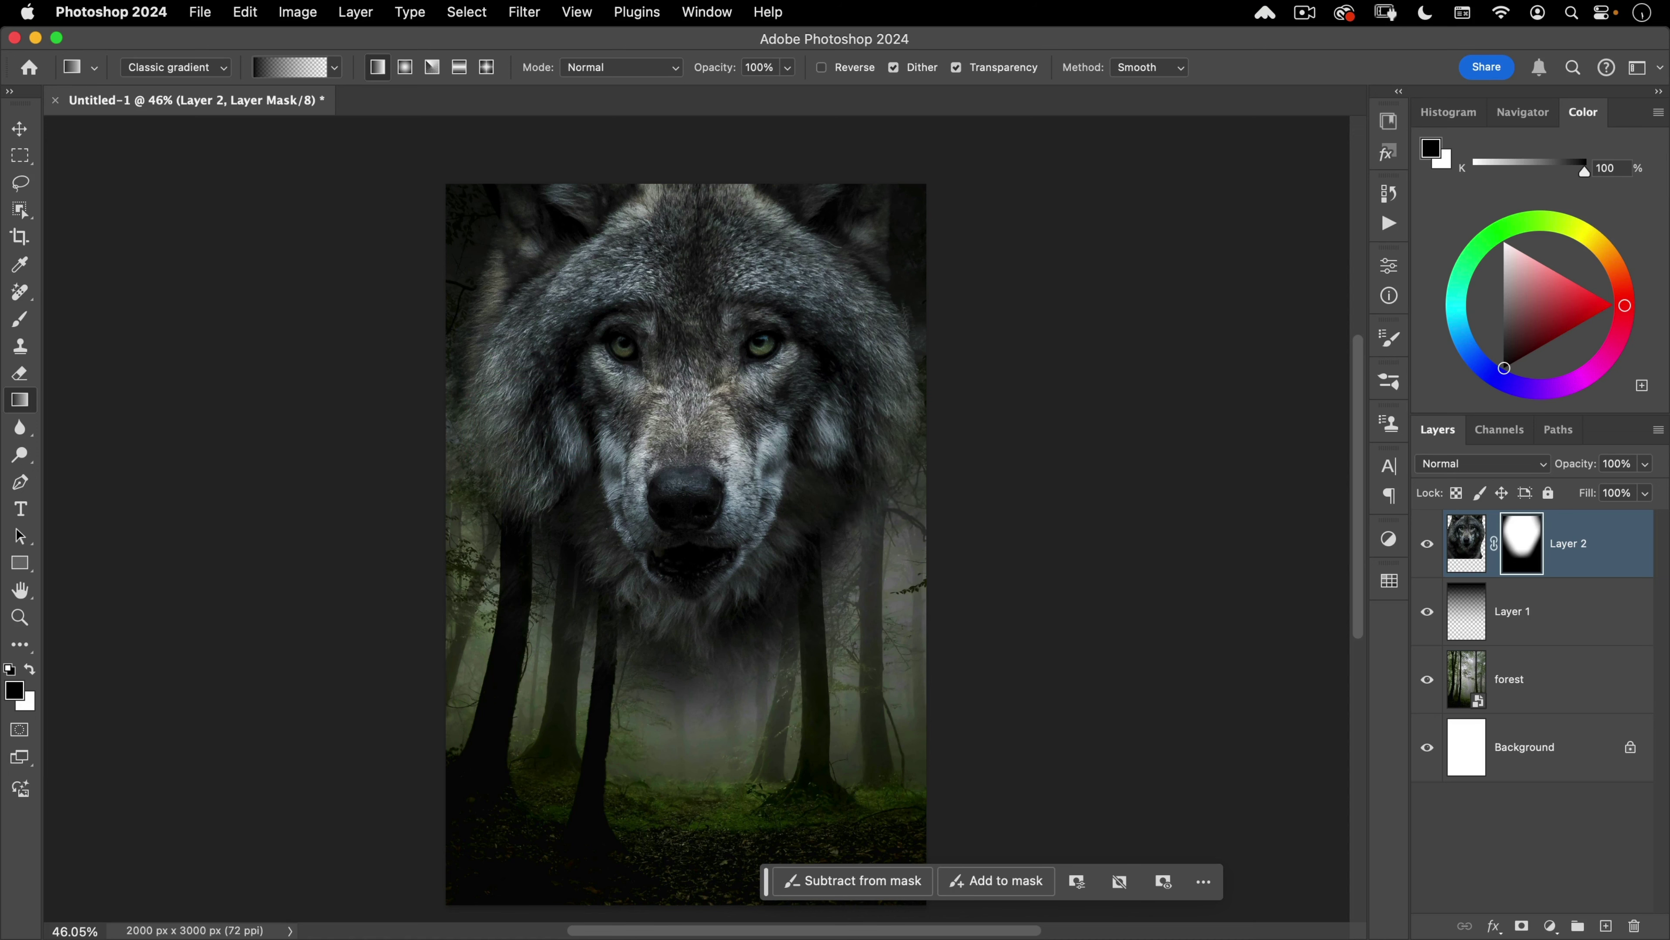
{"action": "key", "text": "space"}
{"action": "left_click_drag", "start_coordinate": [914, 421], "coordinate": [907, 368]}
{"action": "key", "text": "v"}
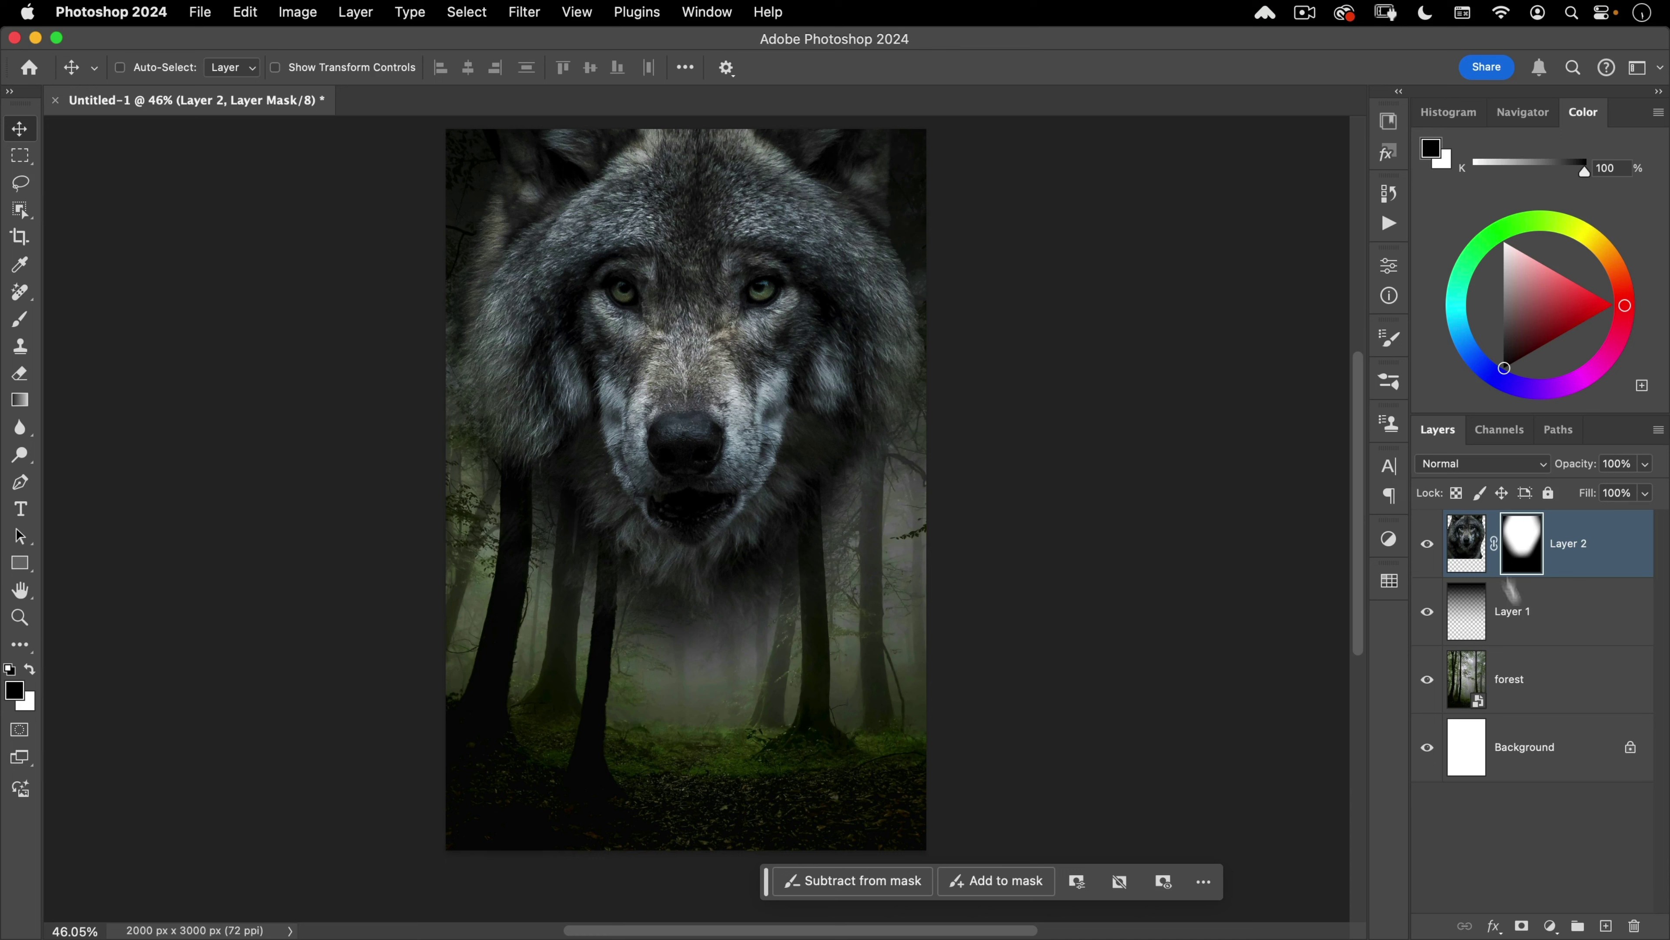
Step: Rename the masked Layer 2 as "wolf" and Layer 1 as "top gradient"
{"action": "double_click", "coordinate": [1571, 543]}
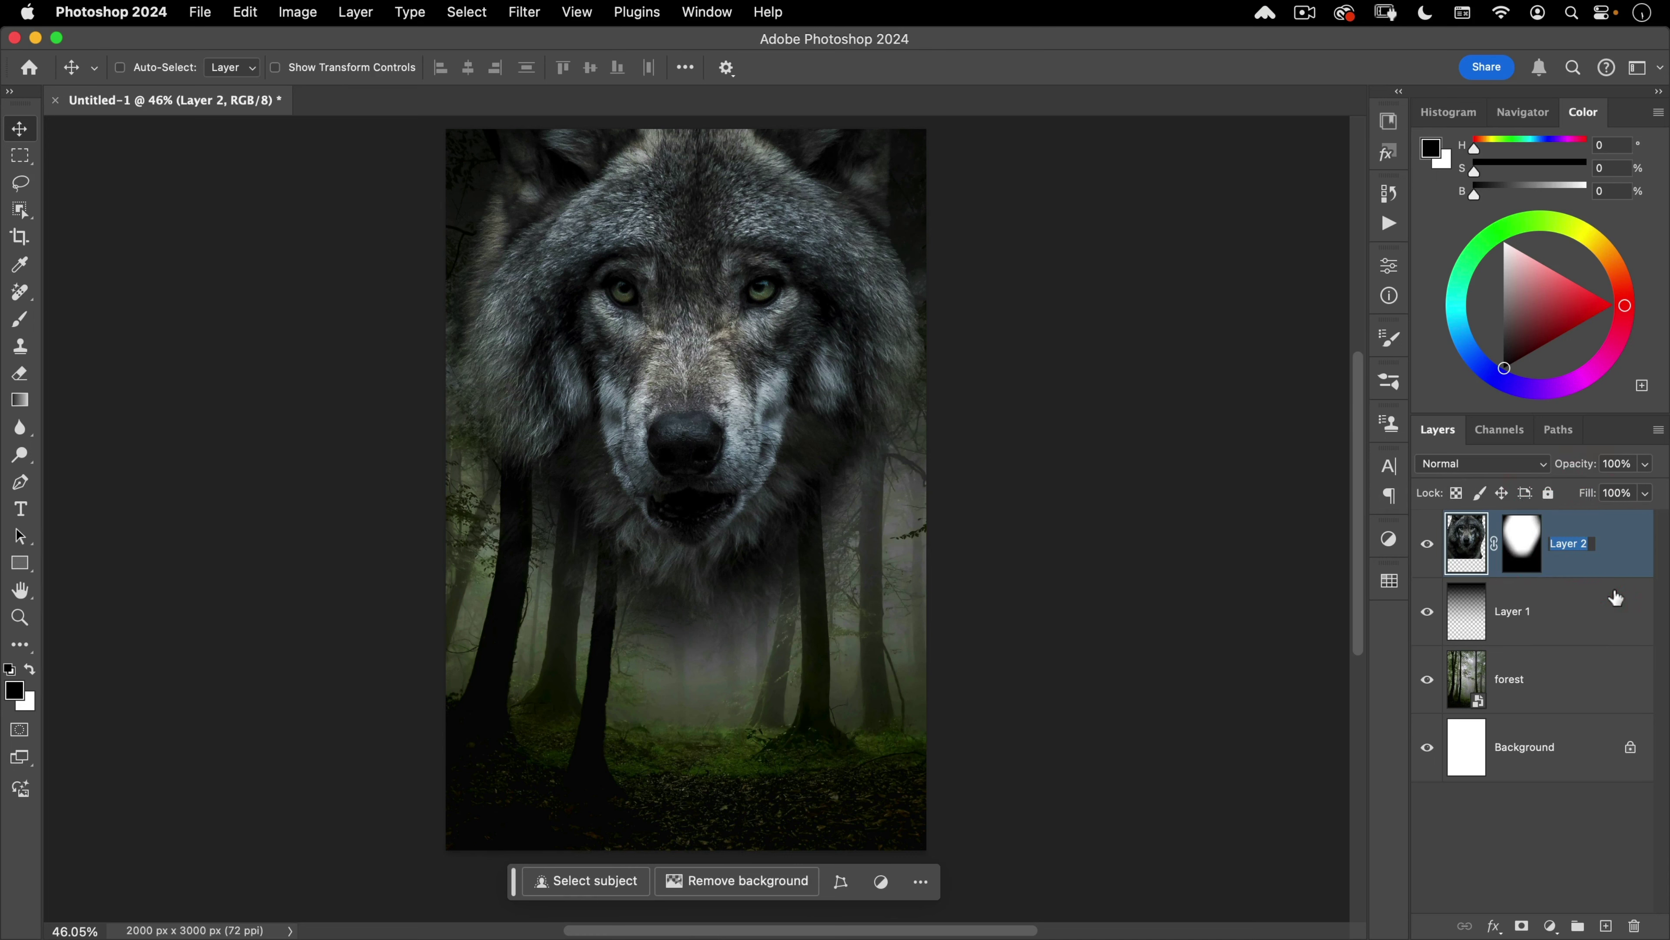
{"action": "type", "text": "wolf"}
{"action": "key", "text": "Return"}
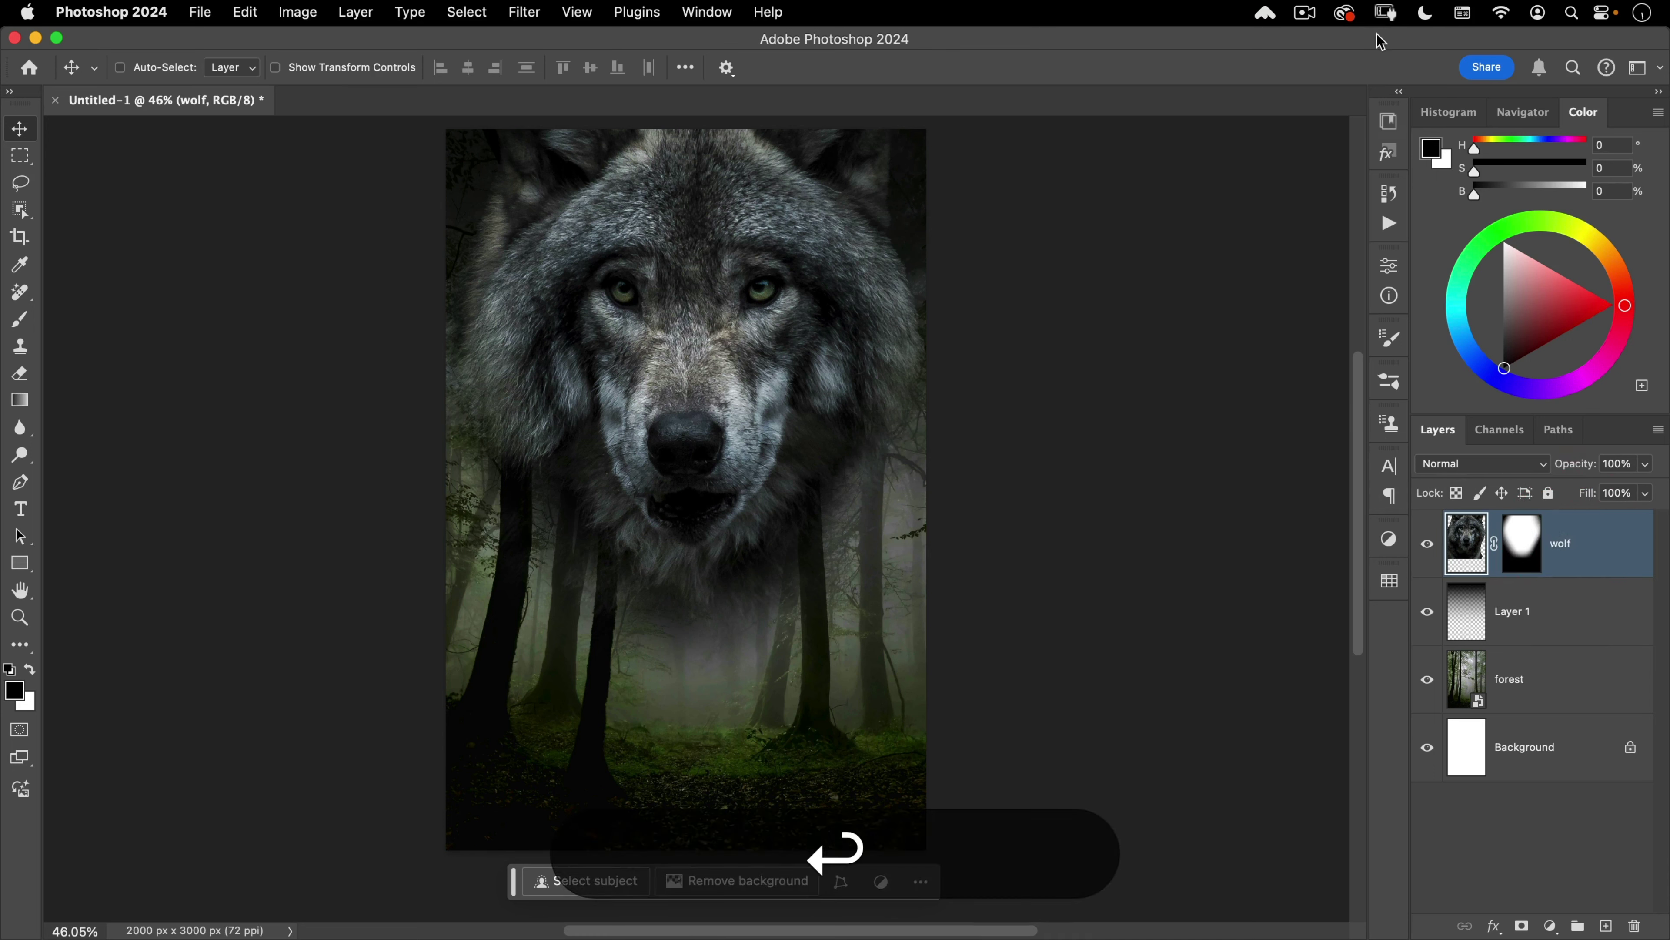
{"action": "double_click", "coordinate": [1508, 613]}
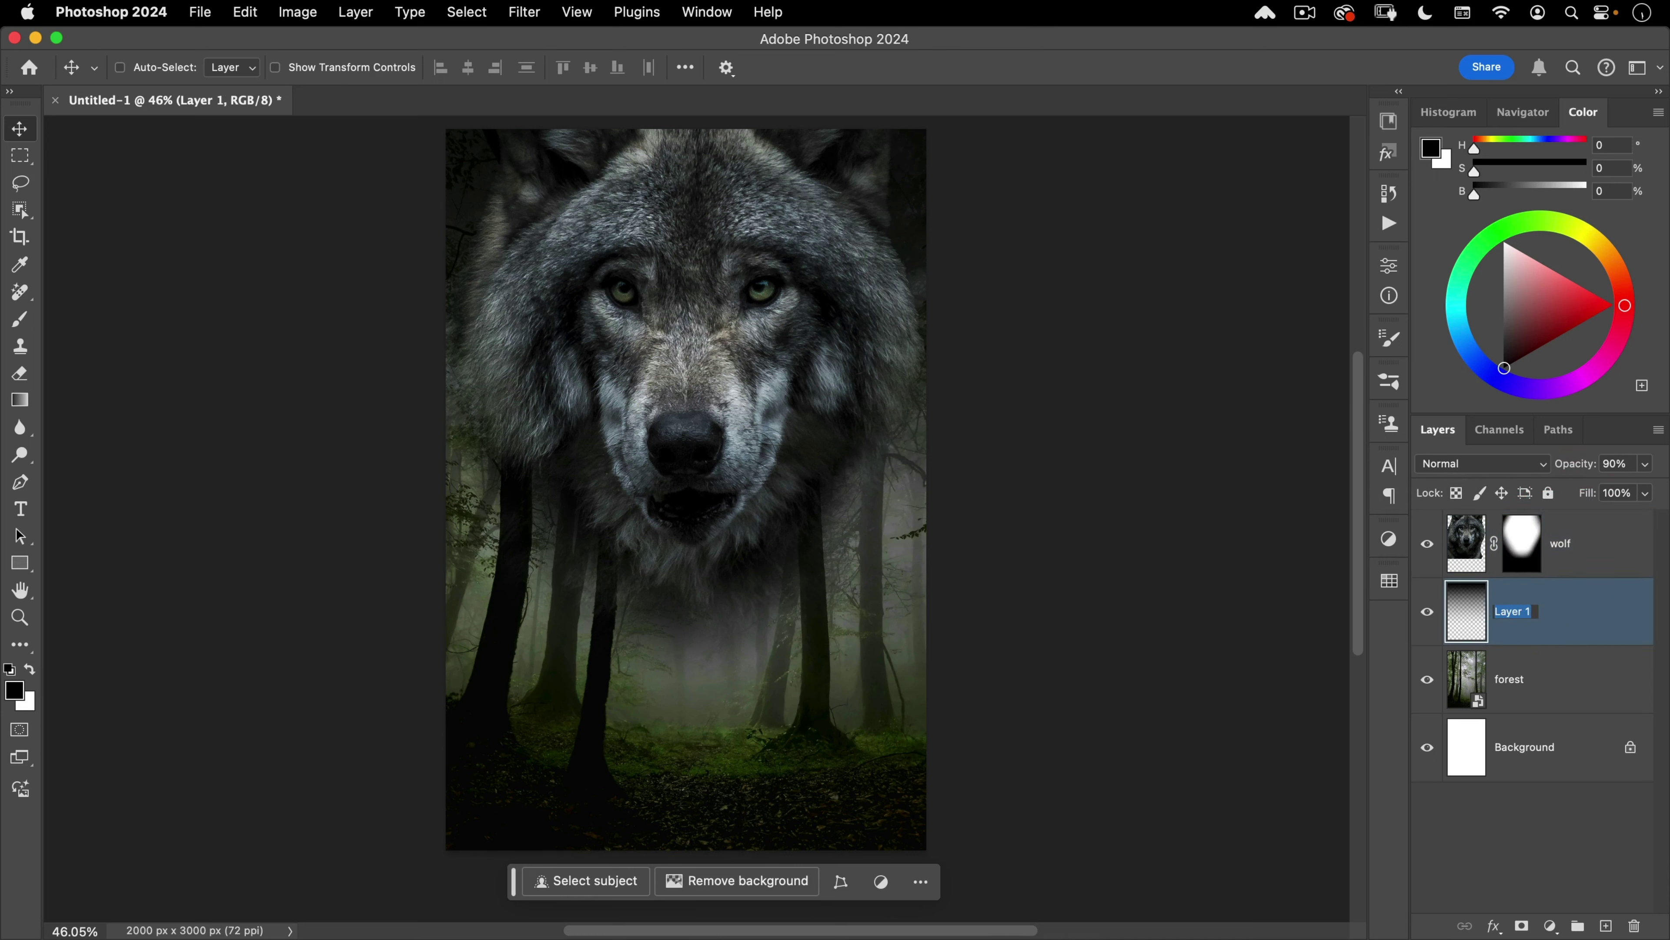
{"action": "type", "text": "top gradient"}
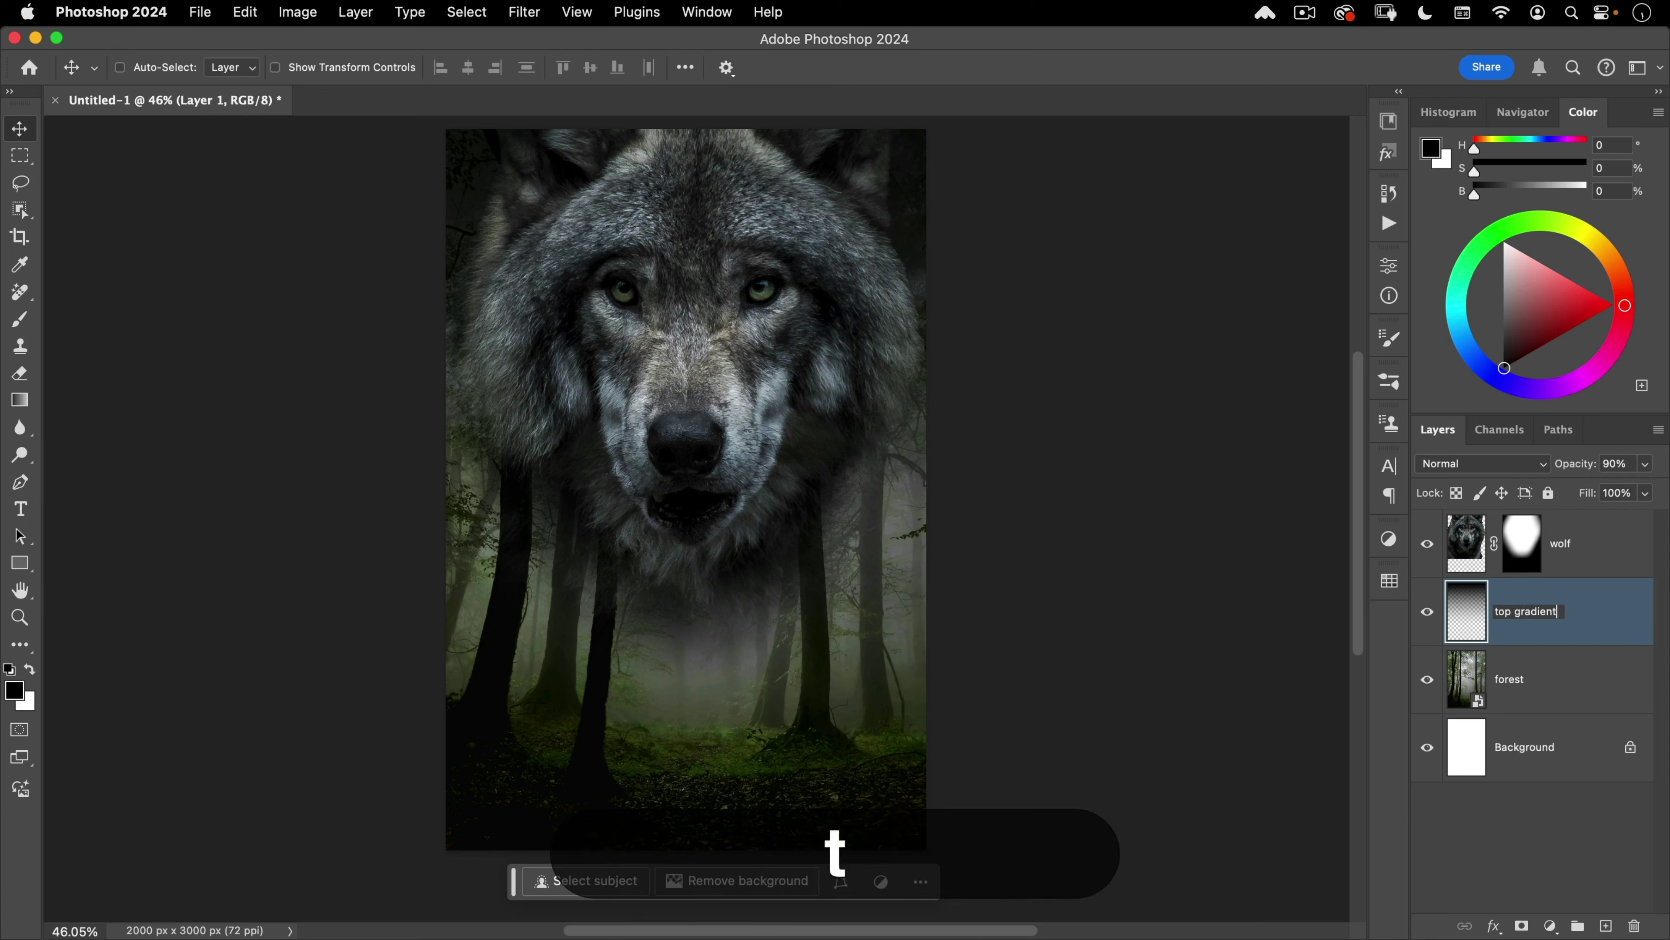
{"action": "key", "text": "Return"}
Step: Duplicate the wolf layer with its mask and rename the copy "wolf highlights"
{"action": "left_click", "coordinate": [1473, 547]}
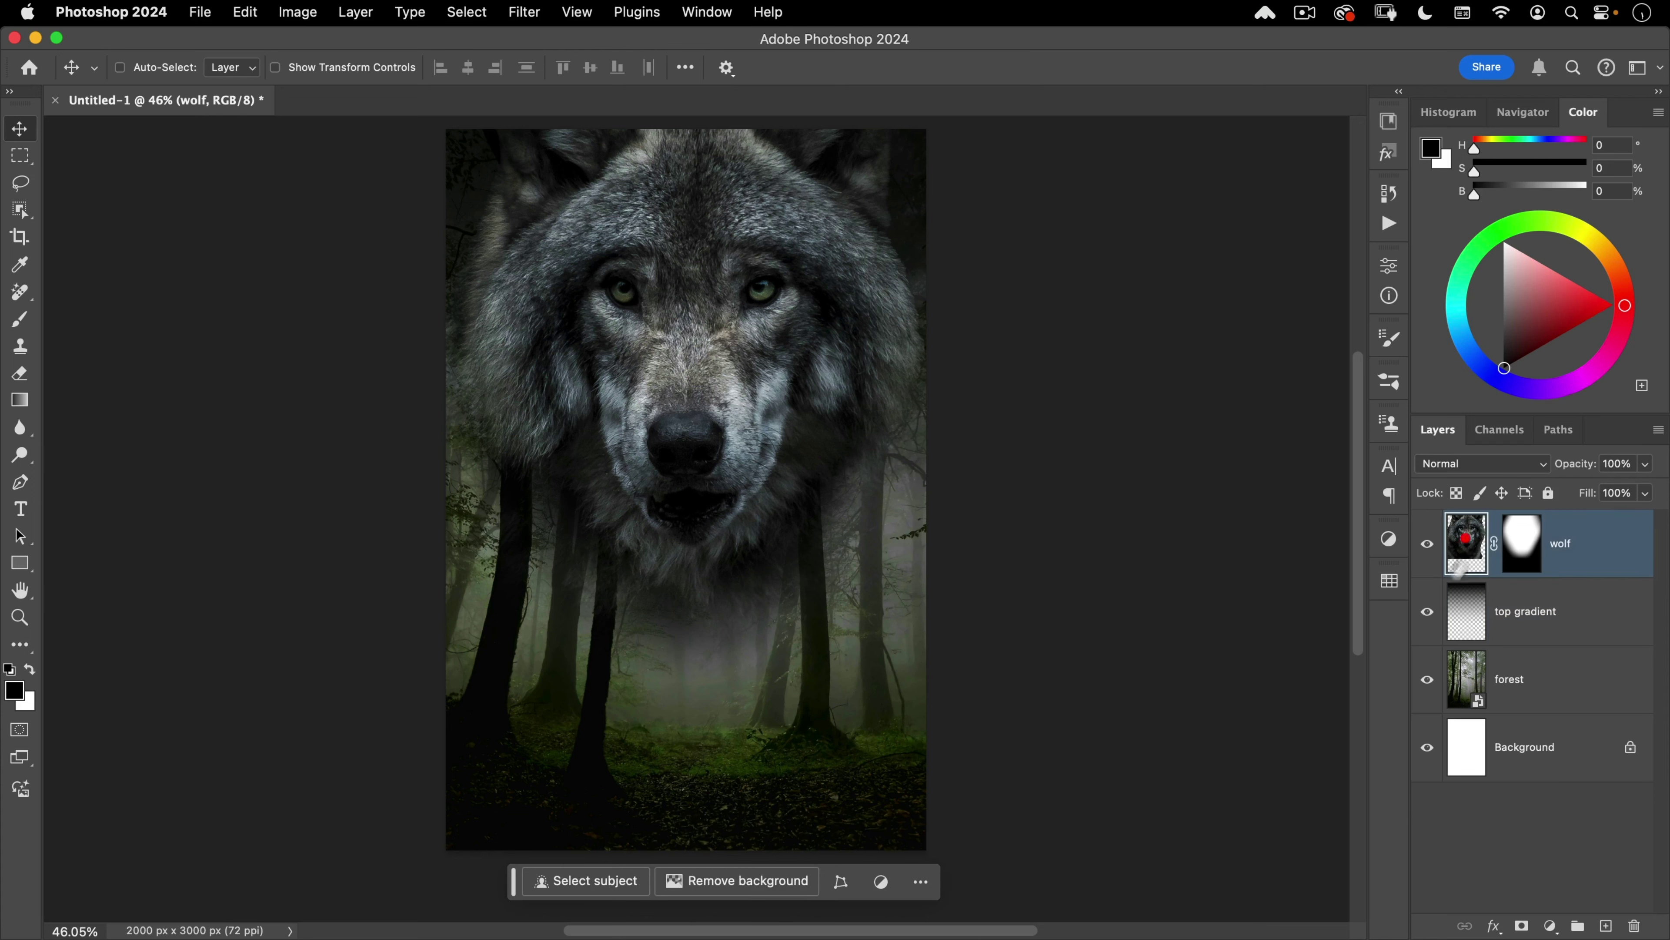
{"action": "key", "text": "super+j"}
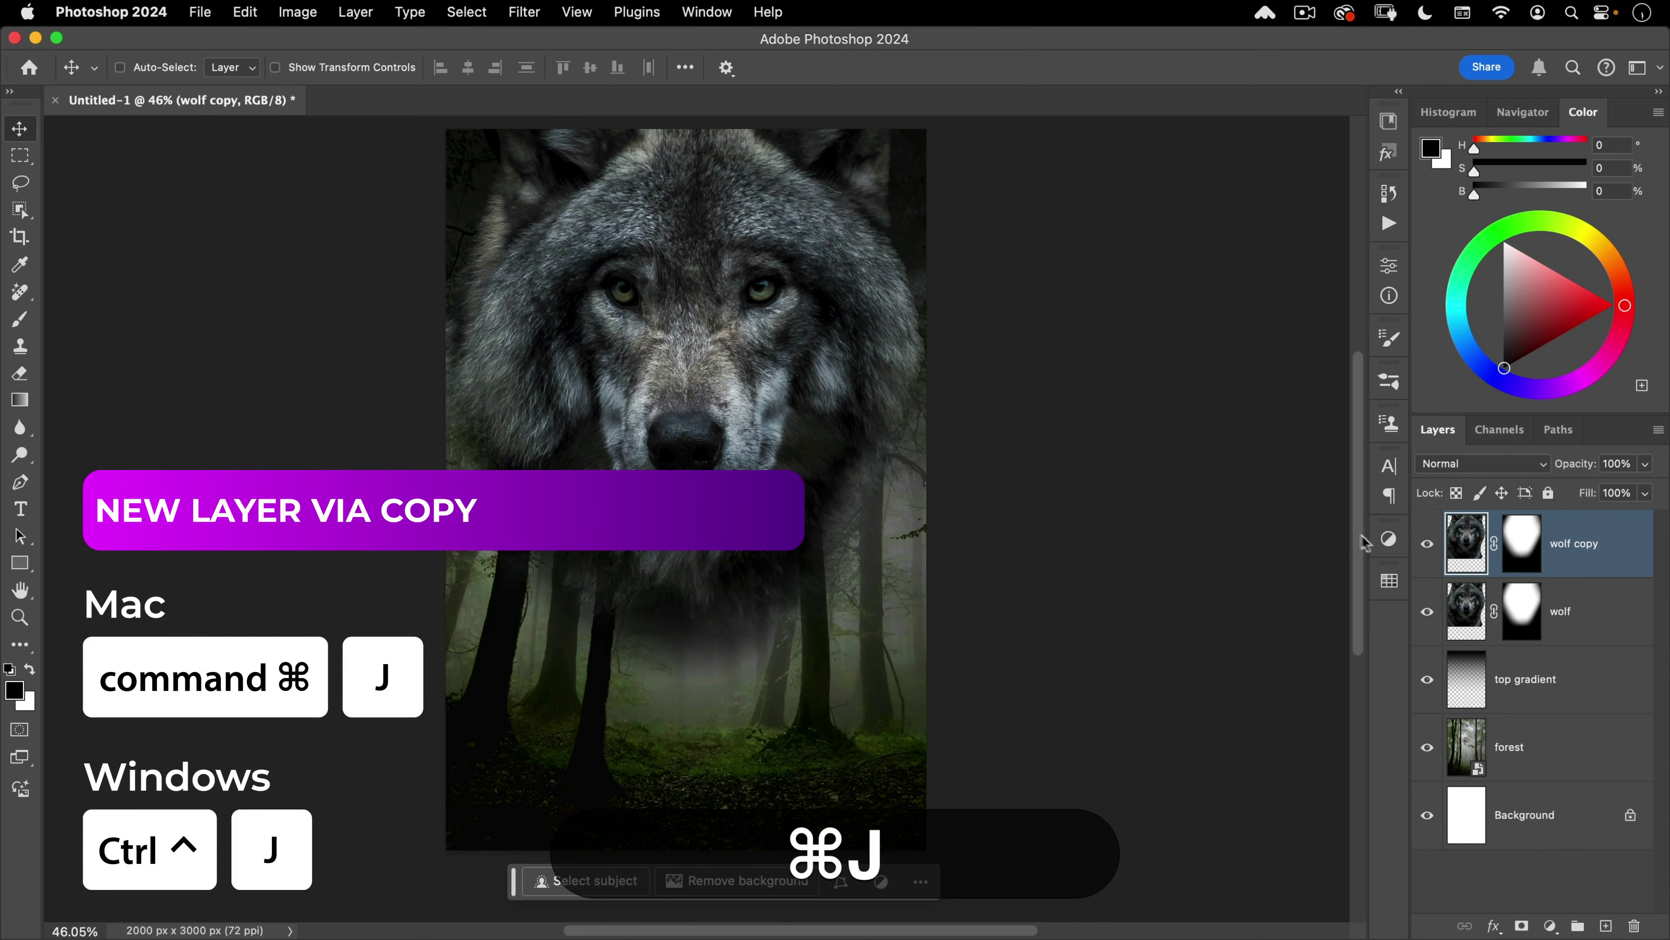
{"action": "double_click", "coordinate": [1575, 543]}
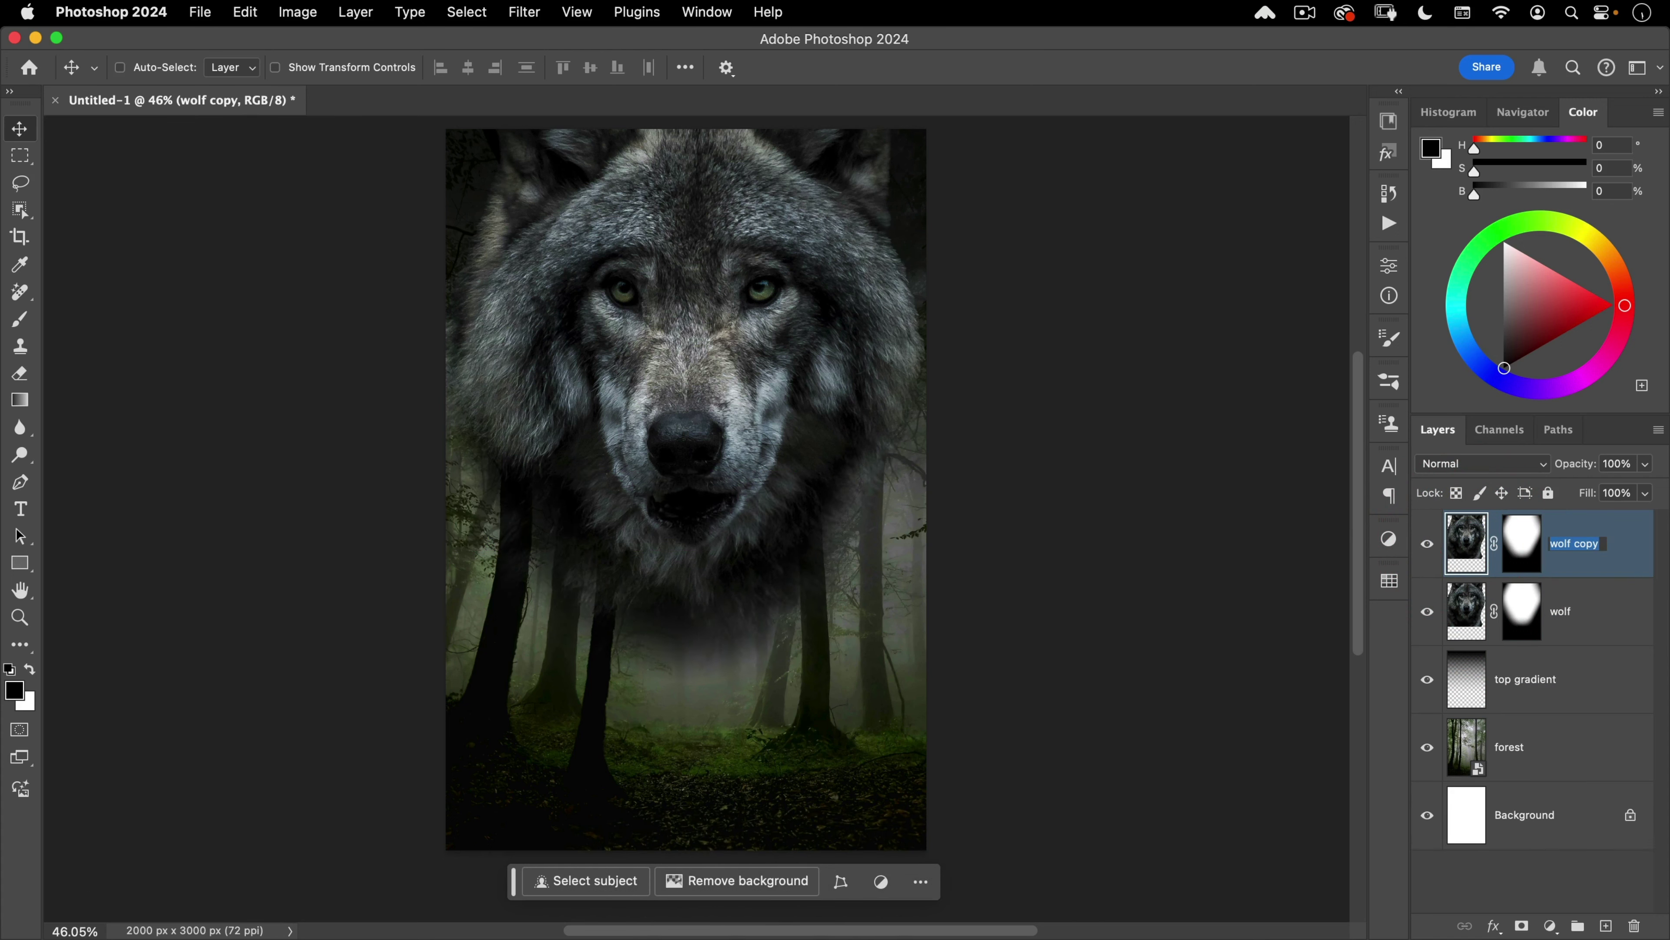
{"action": "key", "text": "Right"}
{"action": "key", "text": "alt+shift+Left"}
{"action": "type", "text": "highlights"}
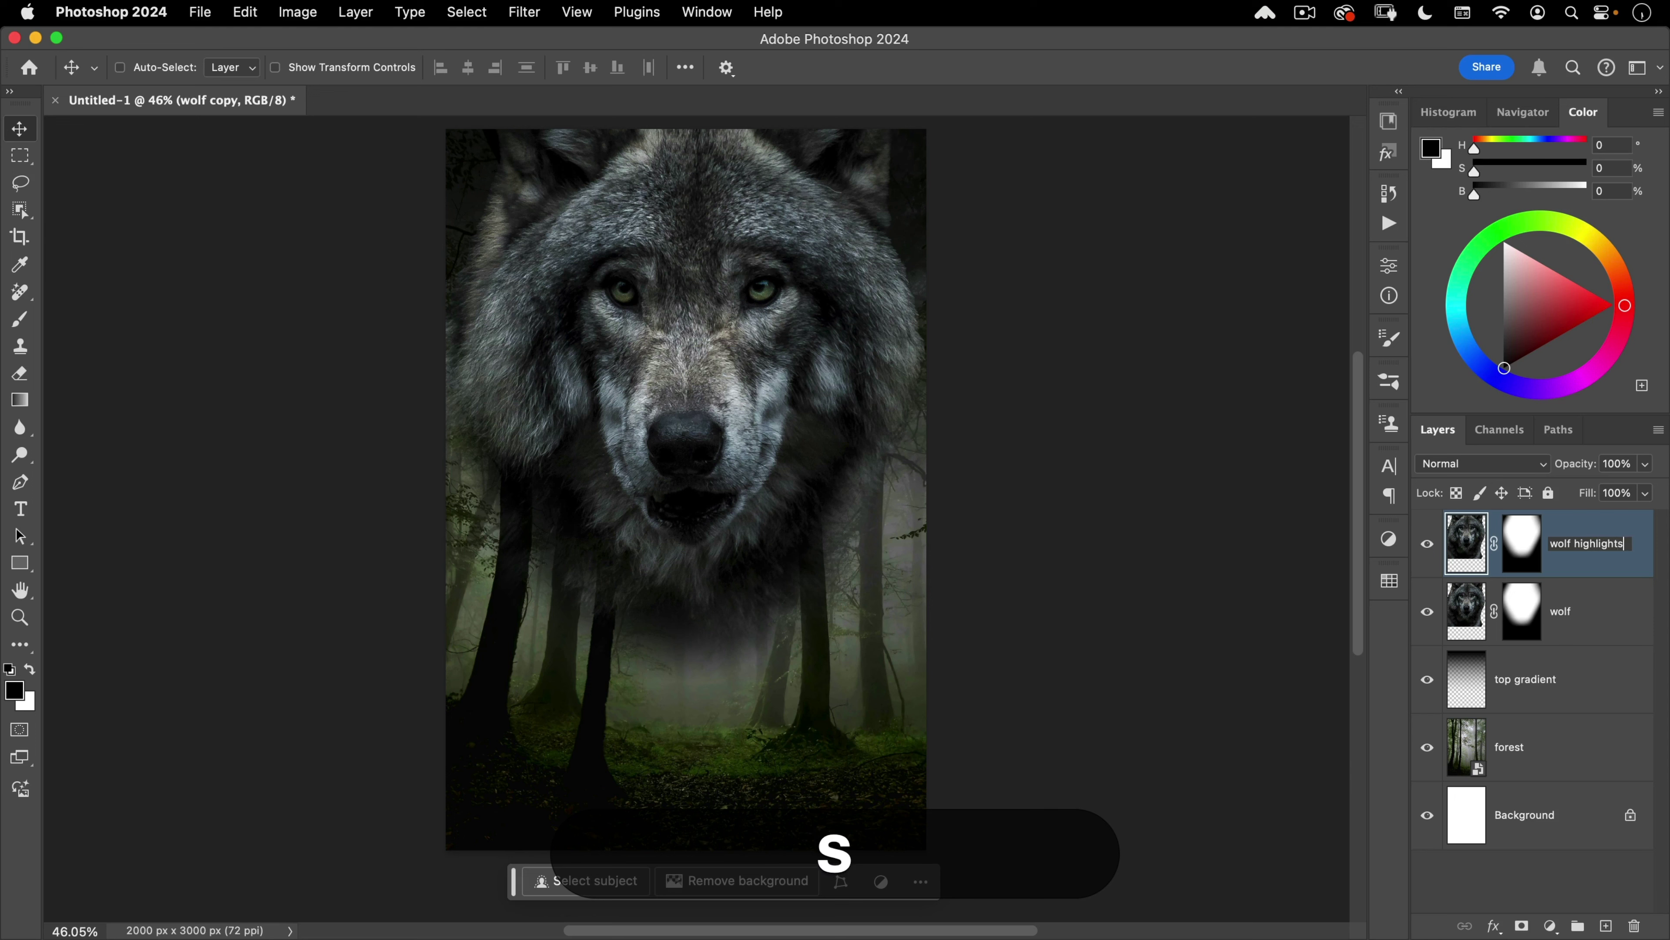
{"action": "key", "text": "Return"}
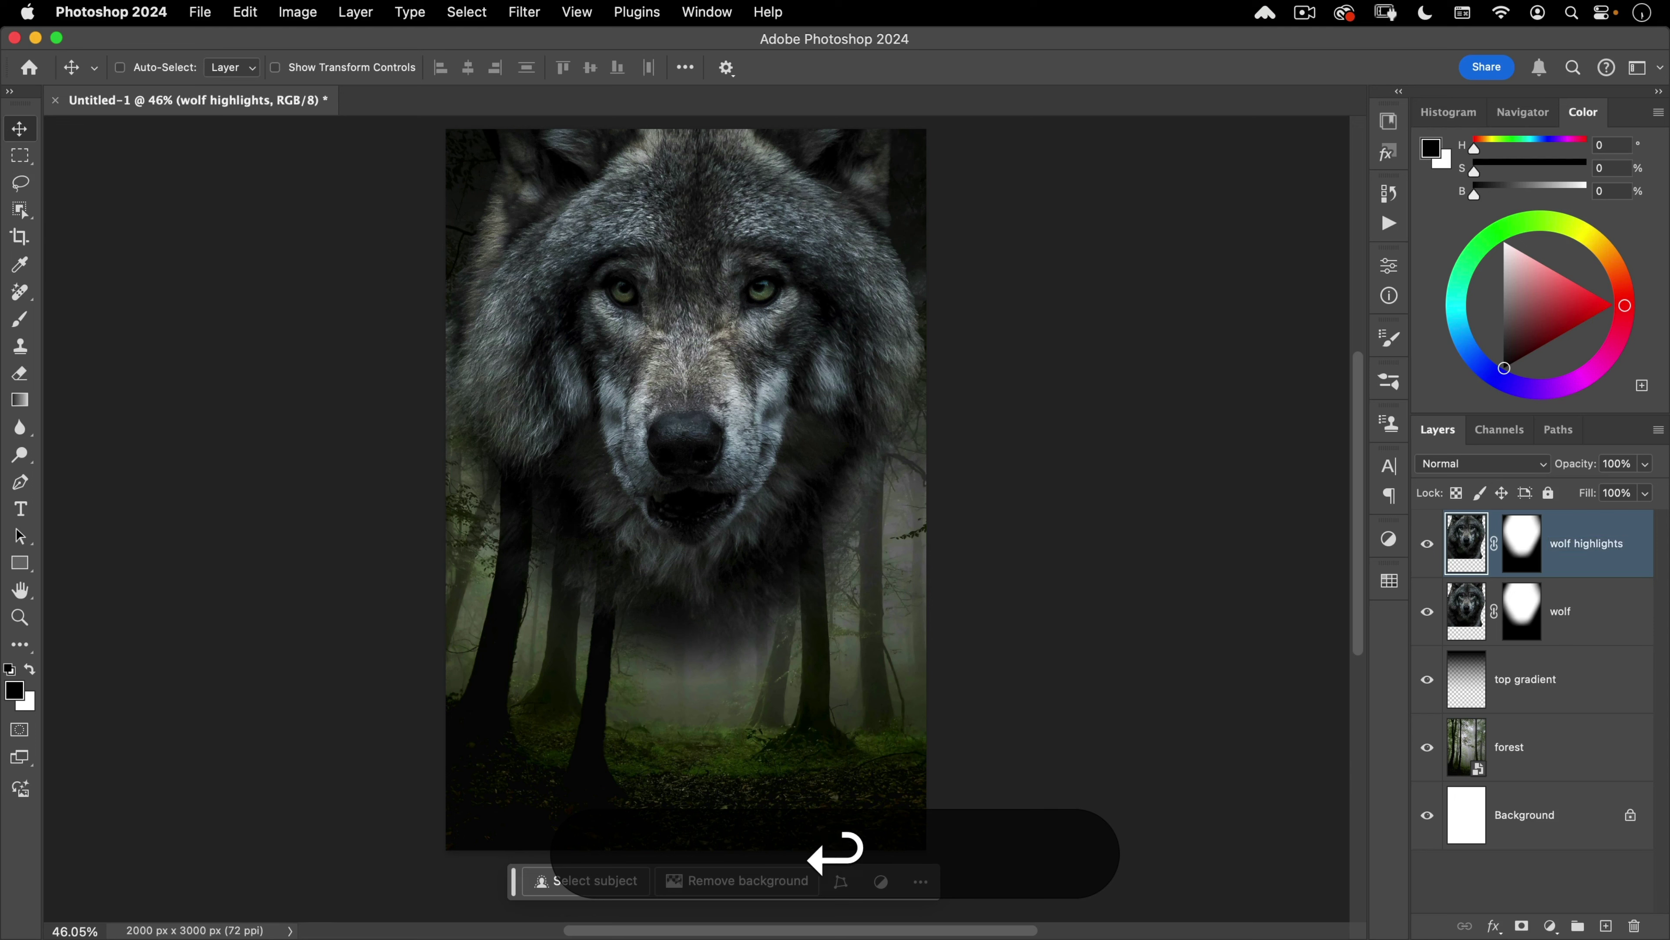
Step: Set the wolf highlights layer to Screen and raise its Blend If underlying-layer black point to 124
{"action": "left_click", "coordinate": [1456, 464]}
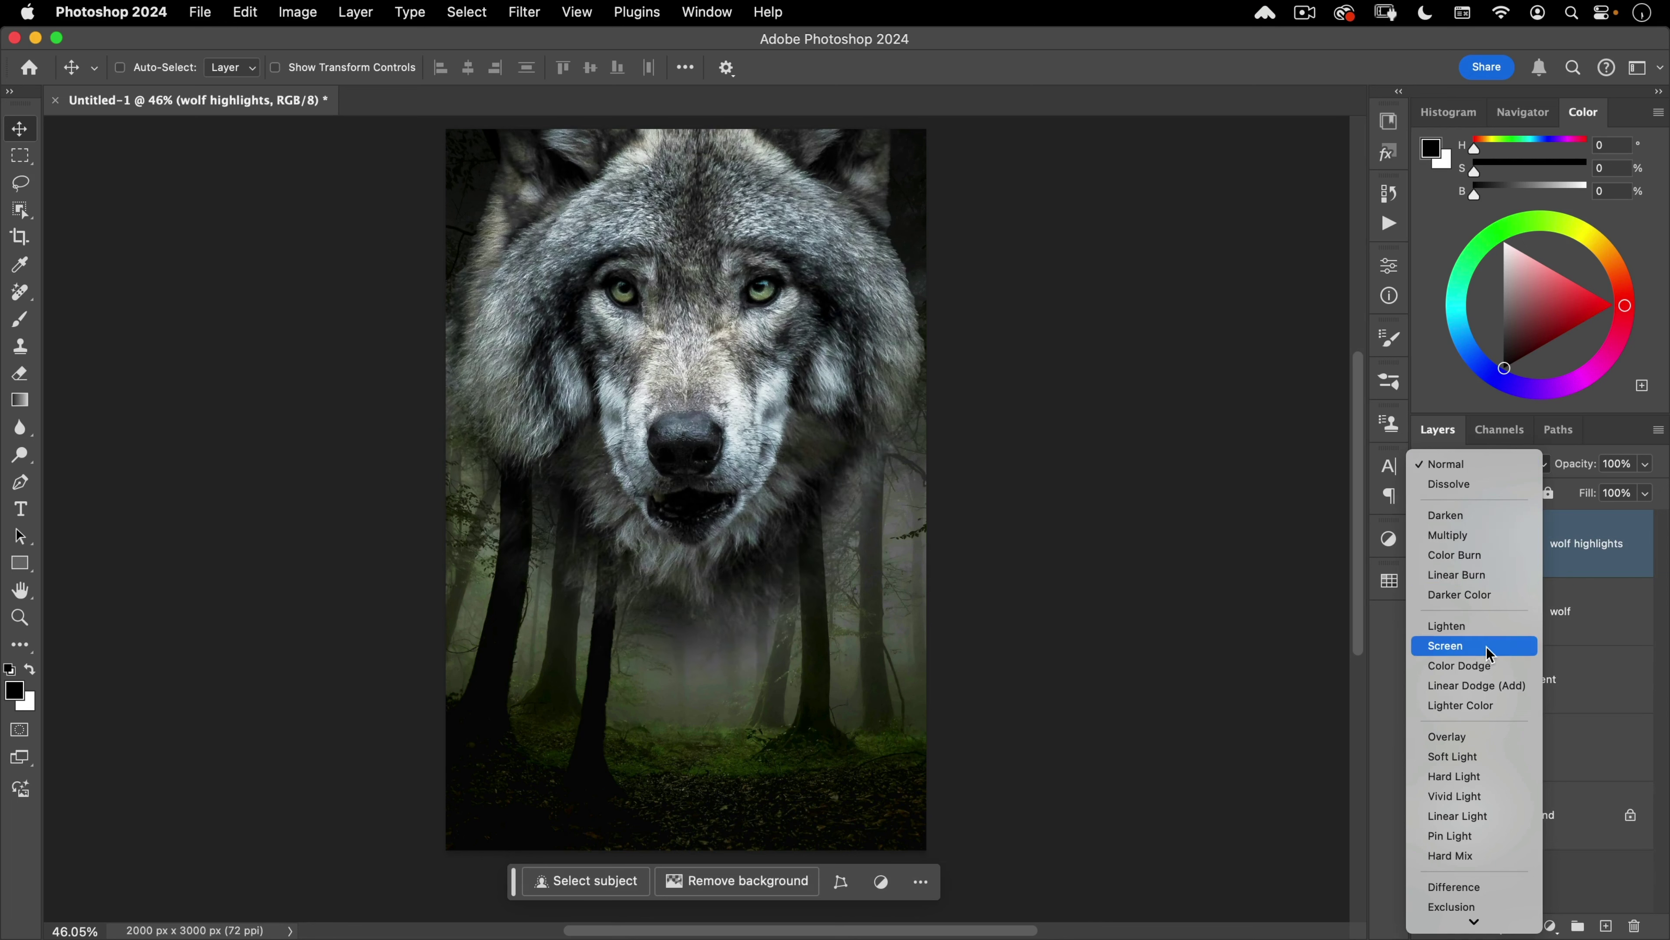
{"action": "left_click", "coordinate": [1473, 646]}
{"action": "double_click", "coordinate": [1635, 553]}
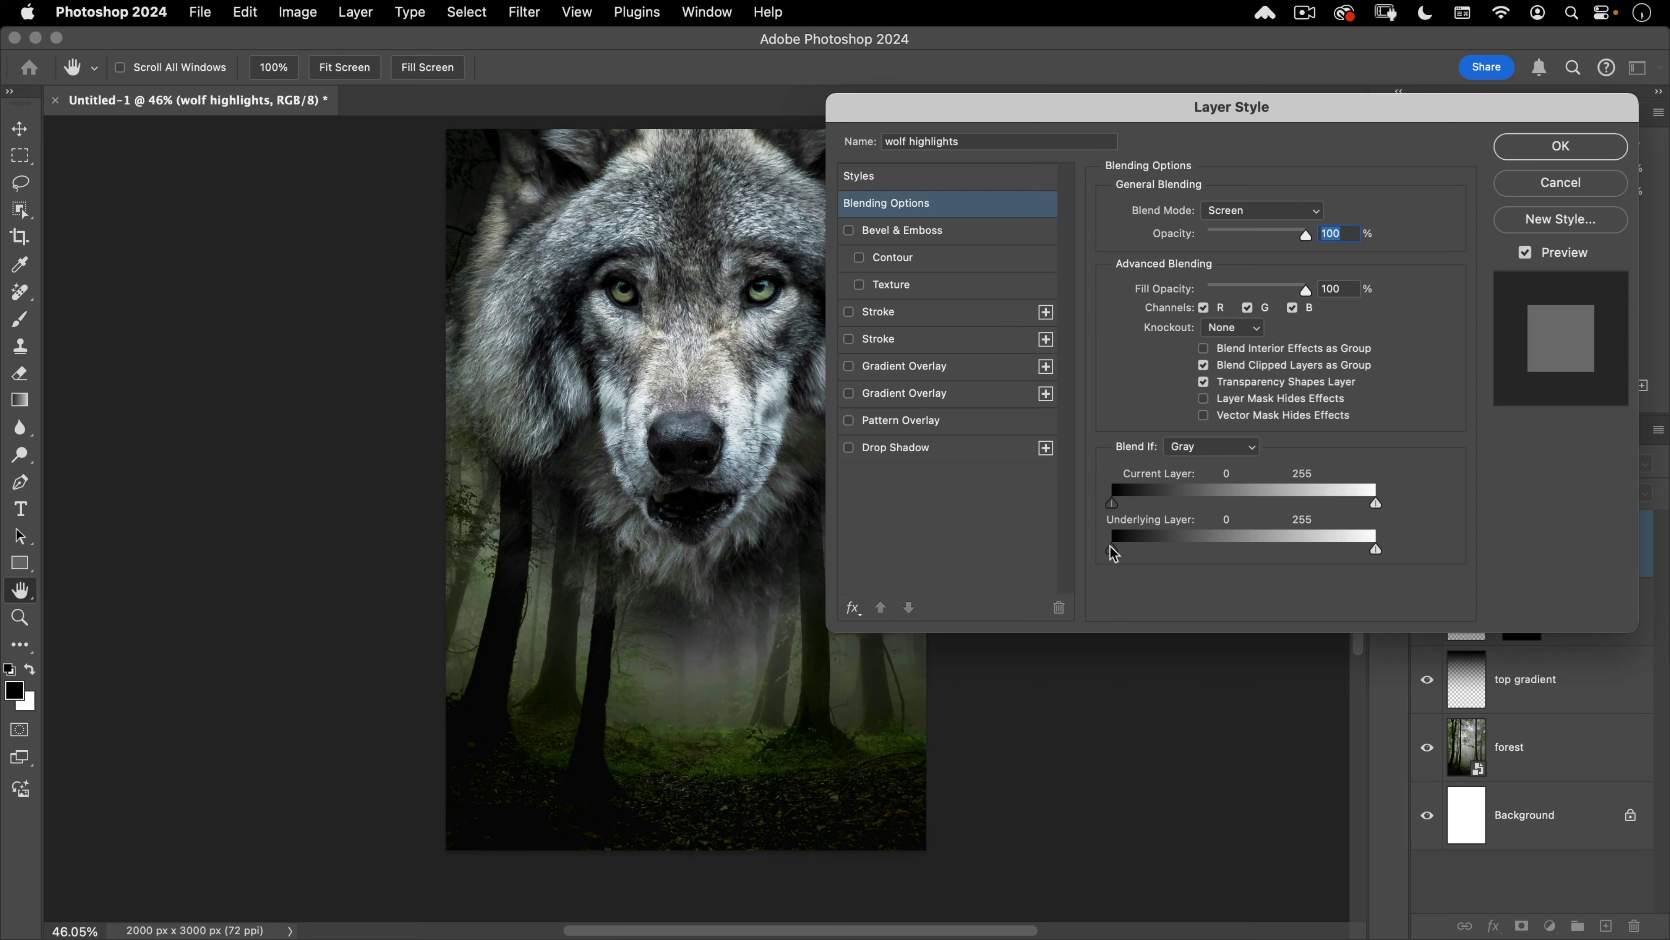
{"action": "left_click_drag", "start_coordinate": [1122, 552], "coordinate": [1240, 550]}
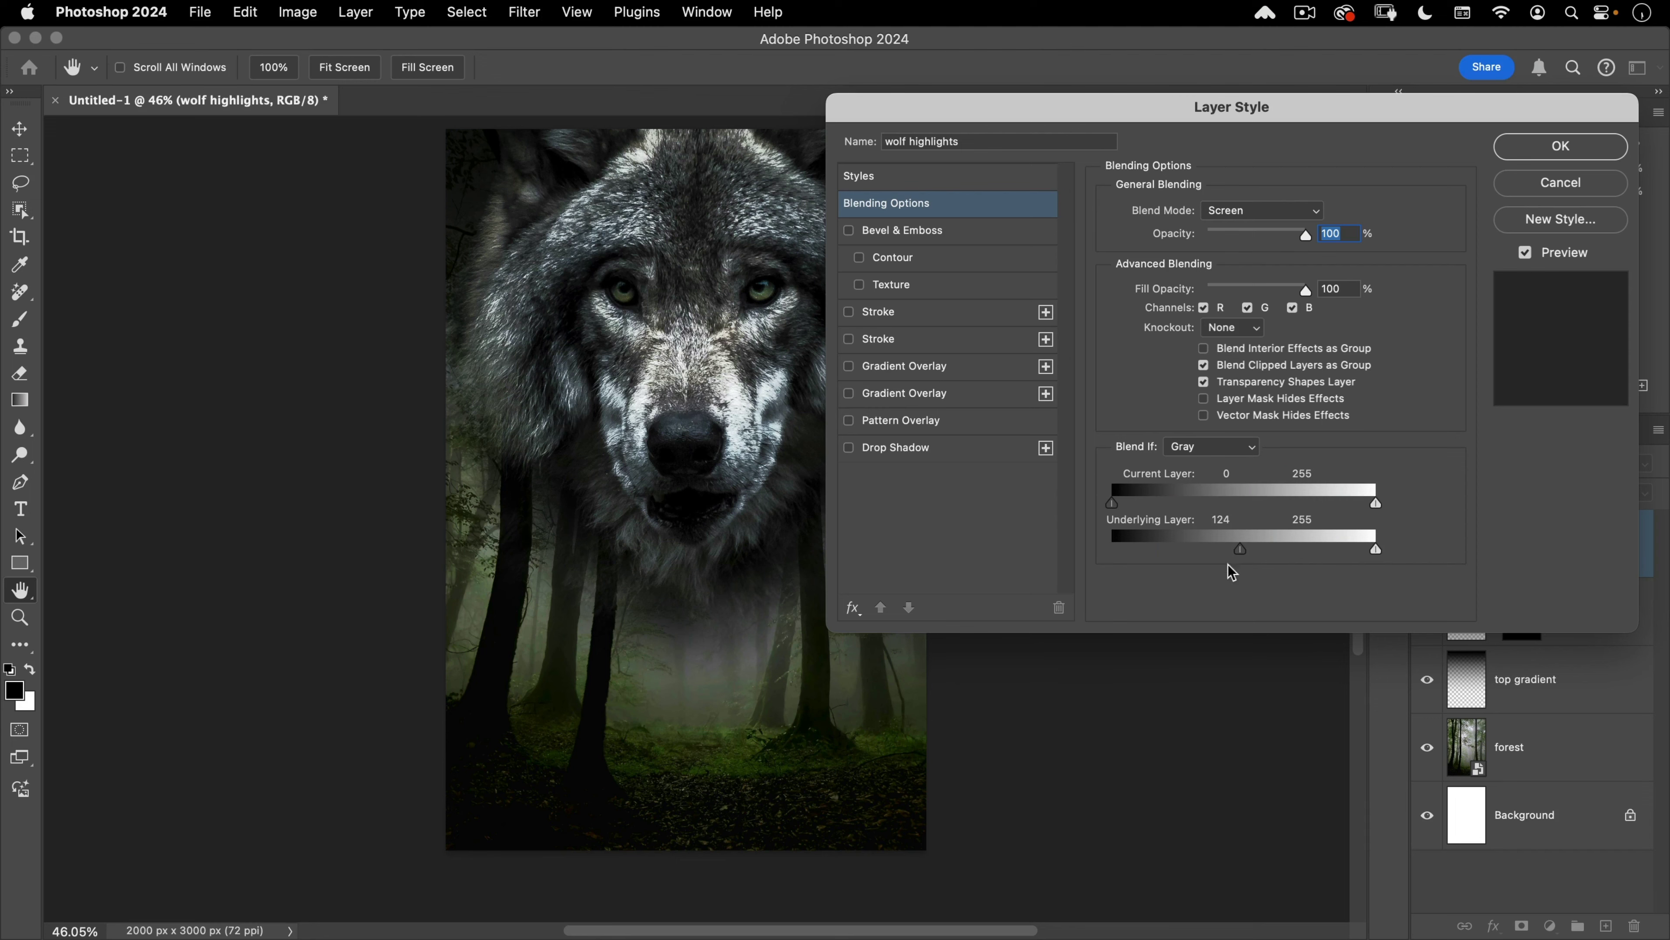
Step: Split the underlying-layer black point in Blend If to 119 / 208 to soften the highlight transition, and accept the layer style
{"action": "left_click_drag", "start_coordinate": [632, 334], "coordinate": [740, 300]}
{"action": "key", "text": "alt"}
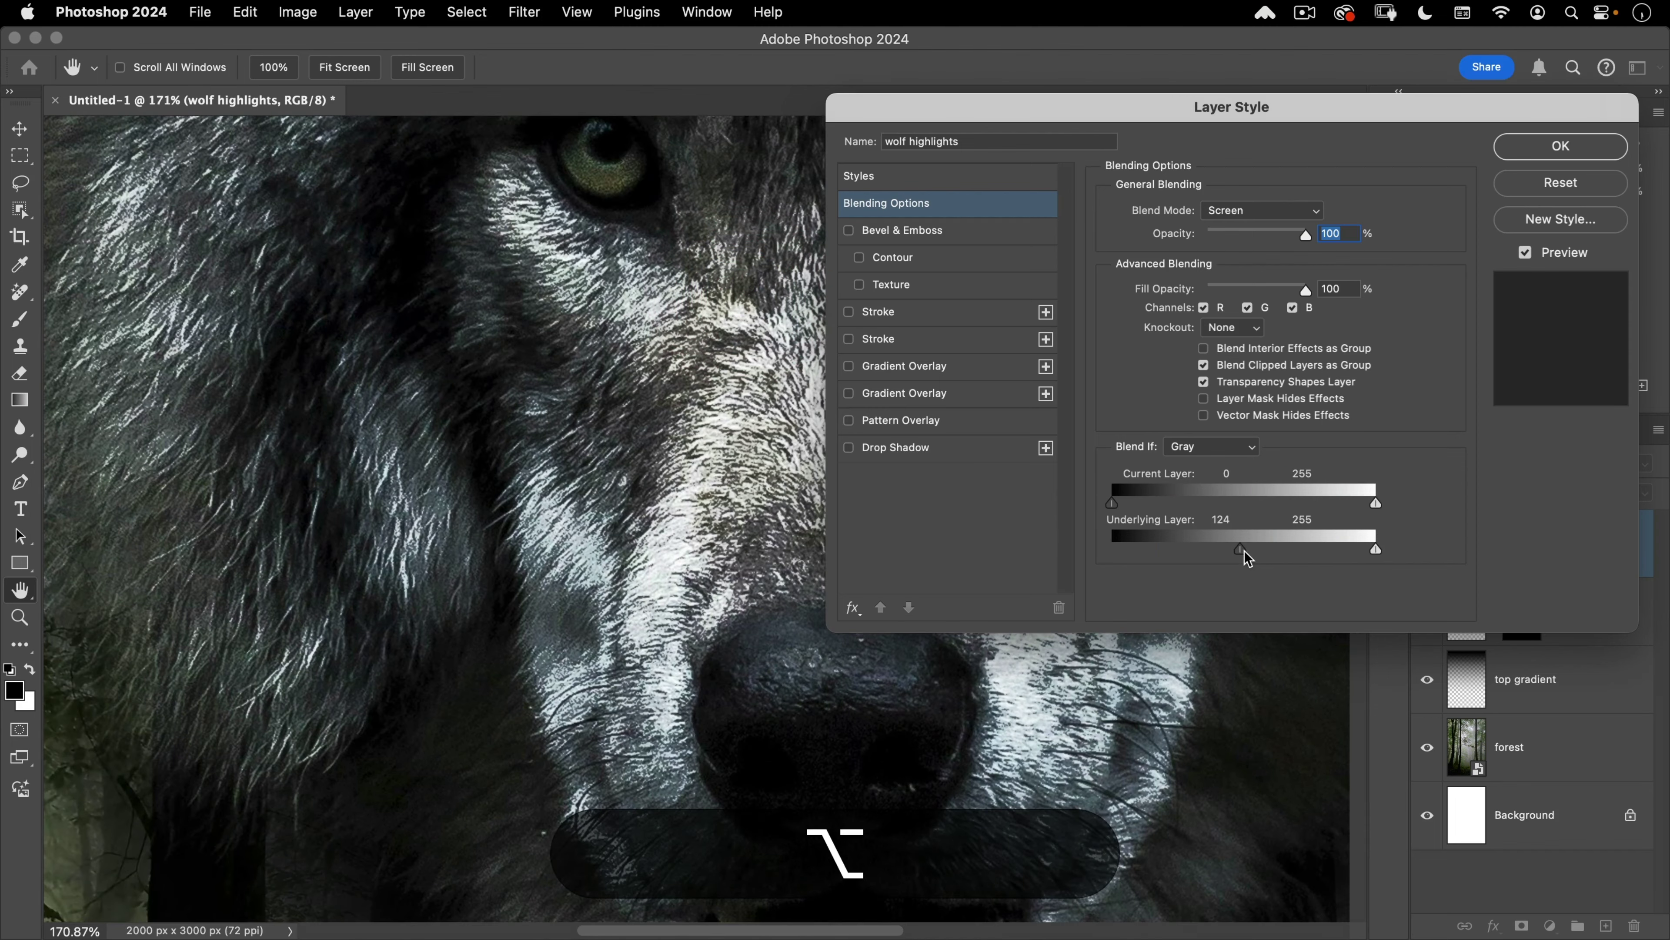
{"action": "left_click_drag", "start_coordinate": [1241, 550], "coordinate": [1328, 557]}
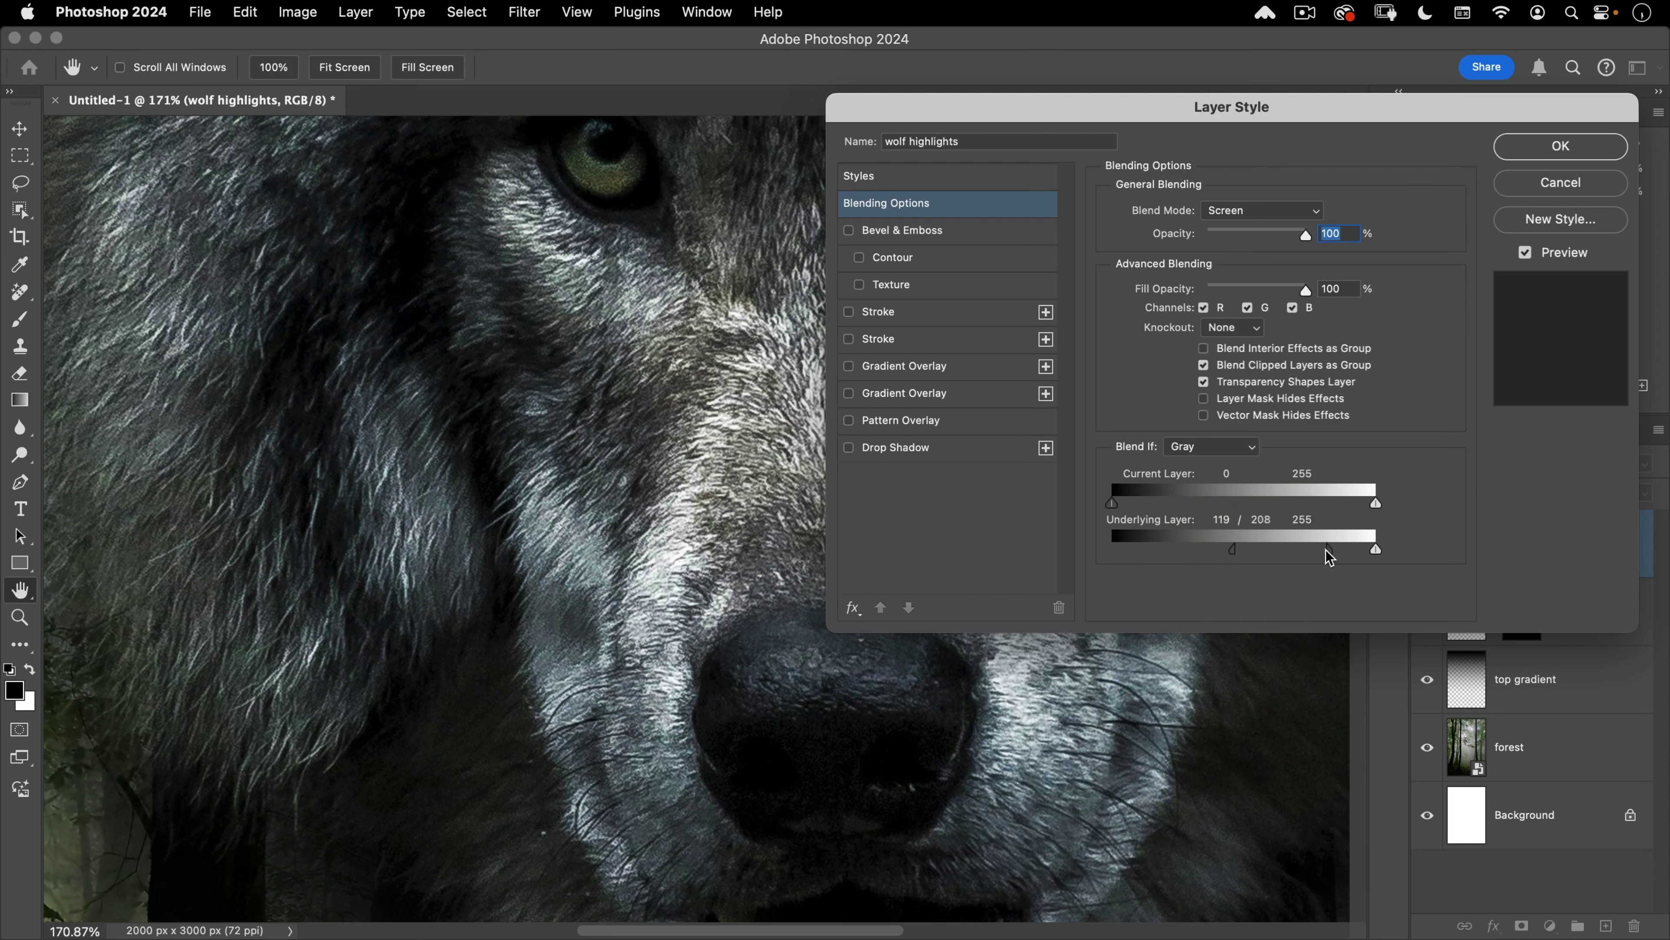
{"action": "left_click_drag", "start_coordinate": [569, 421], "coordinate": [459, 536]}
{"action": "left_click_drag", "start_coordinate": [605, 490], "coordinate": [667, 500]}
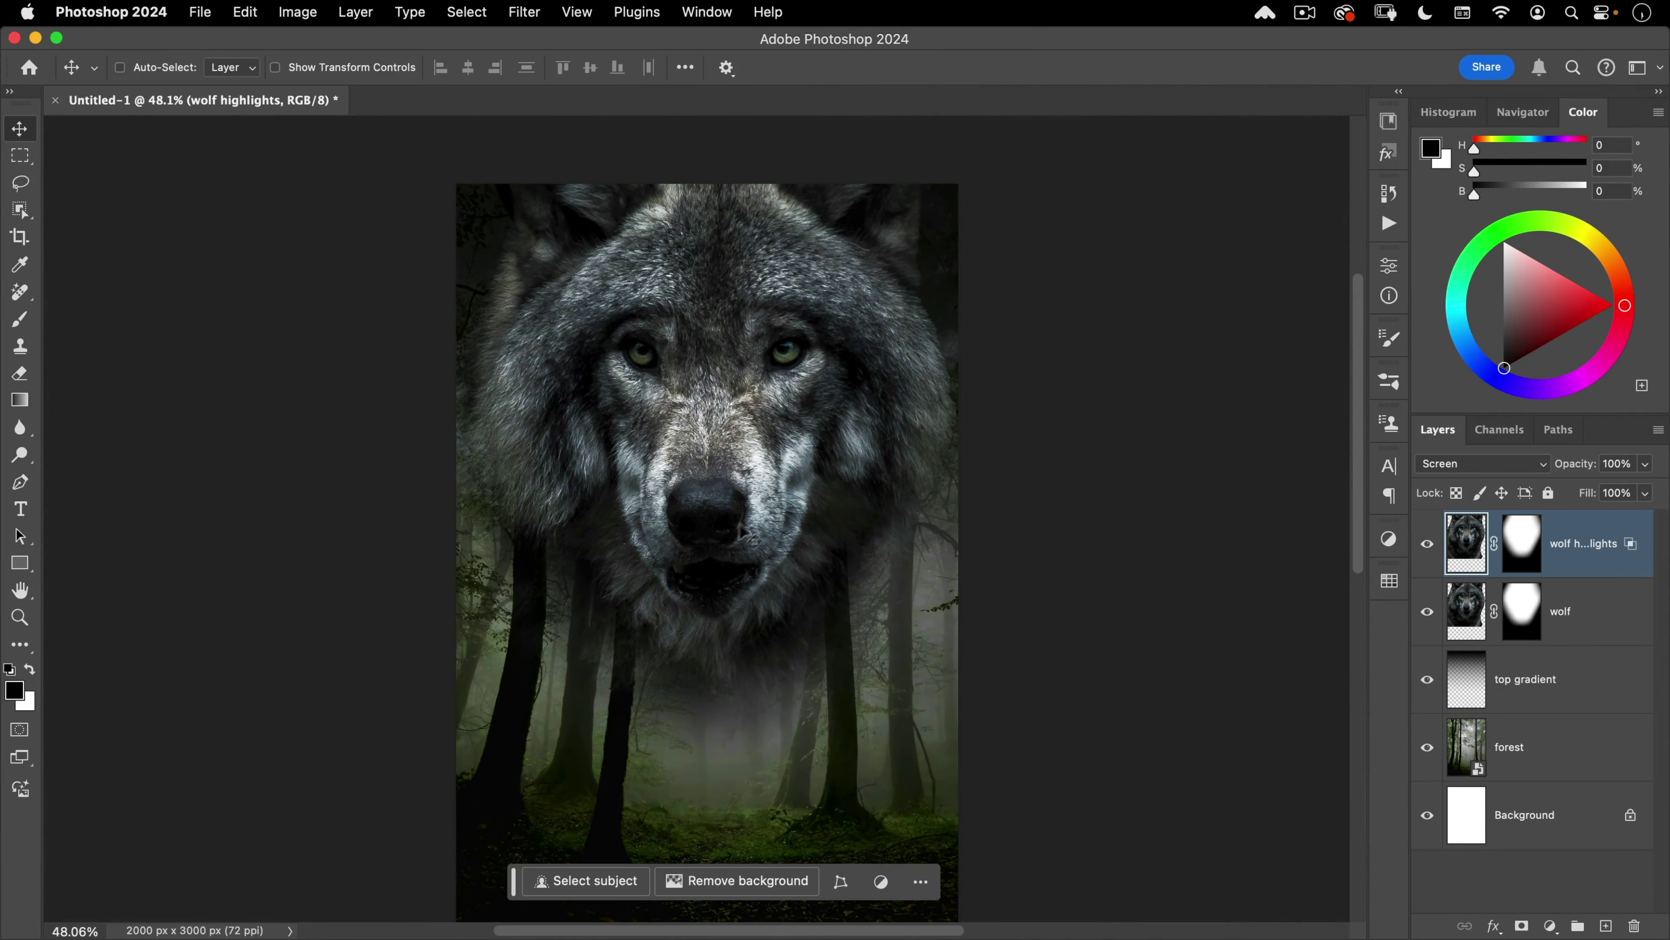
Step: Add a new layer above wolf highlights and name it "snout fix"
{"action": "left_click", "coordinate": [1606, 927]}
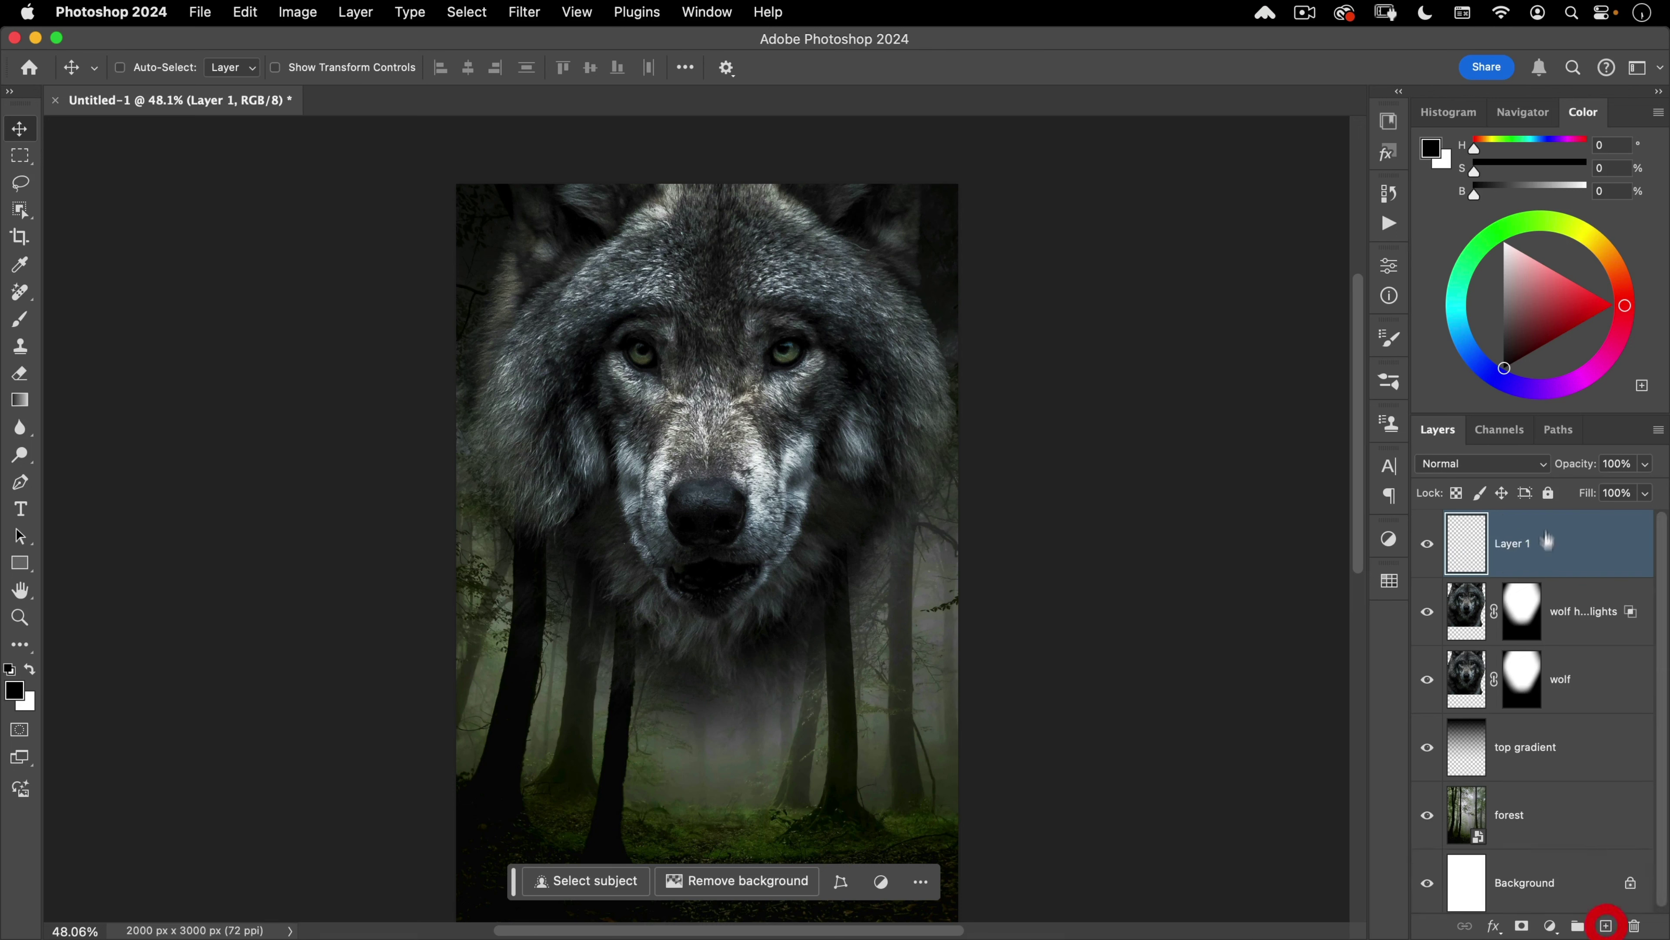
{"action": "double_click", "coordinate": [1513, 543]}
{"action": "type", "text": "snout fix"}
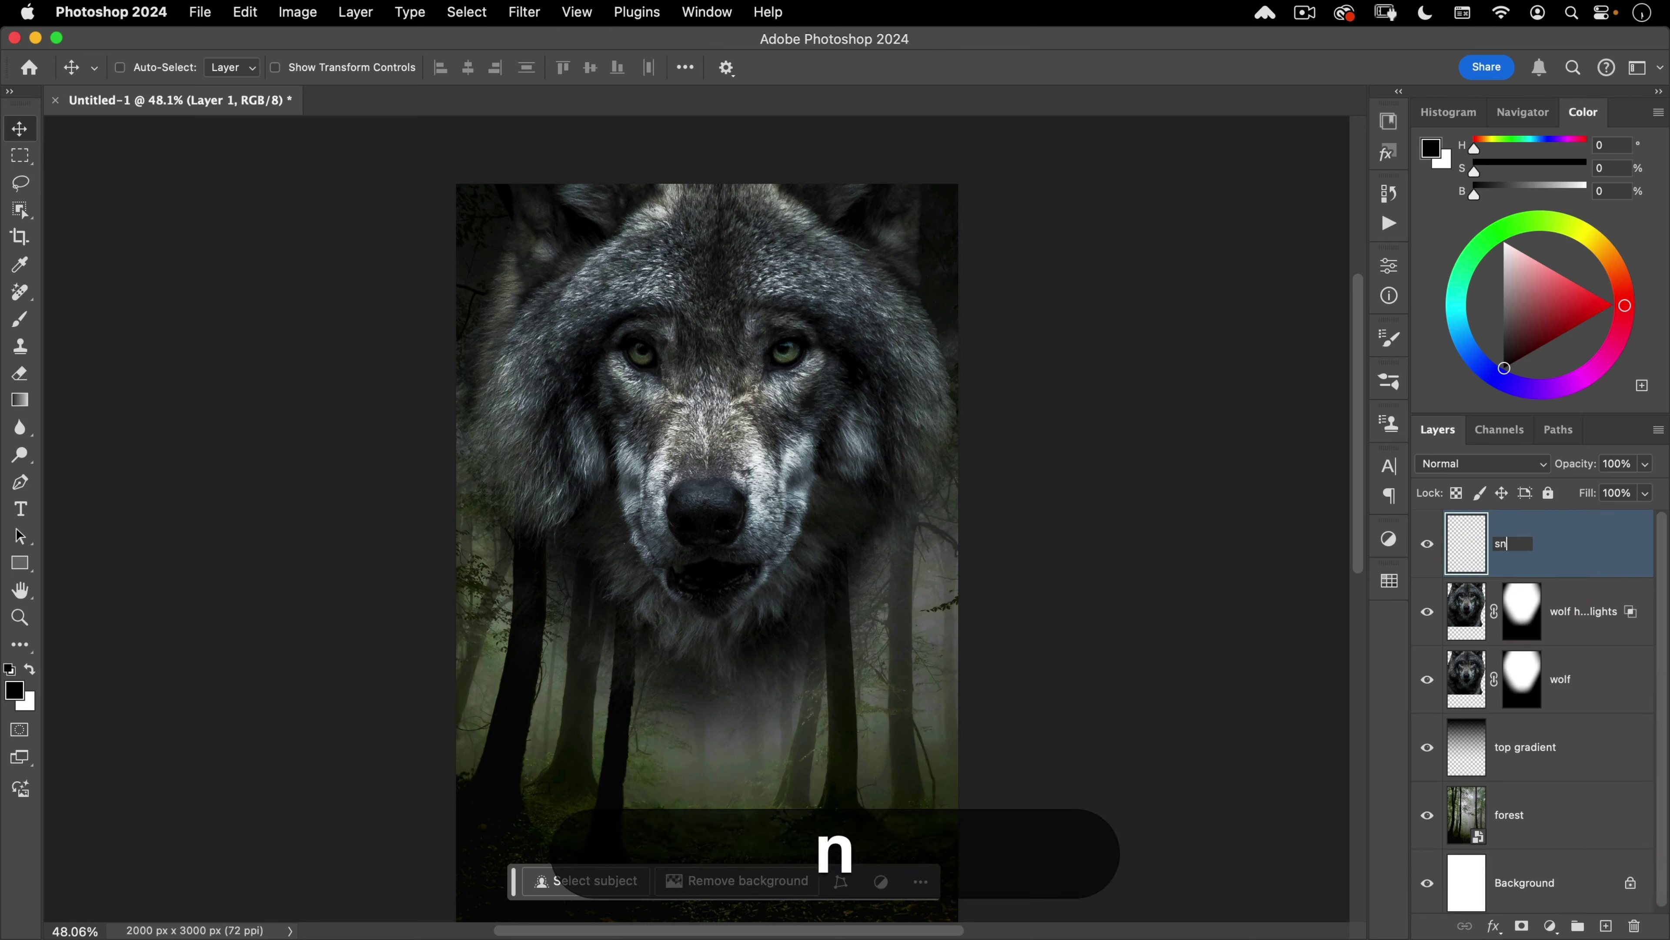
{"action": "key", "text": "Return"}
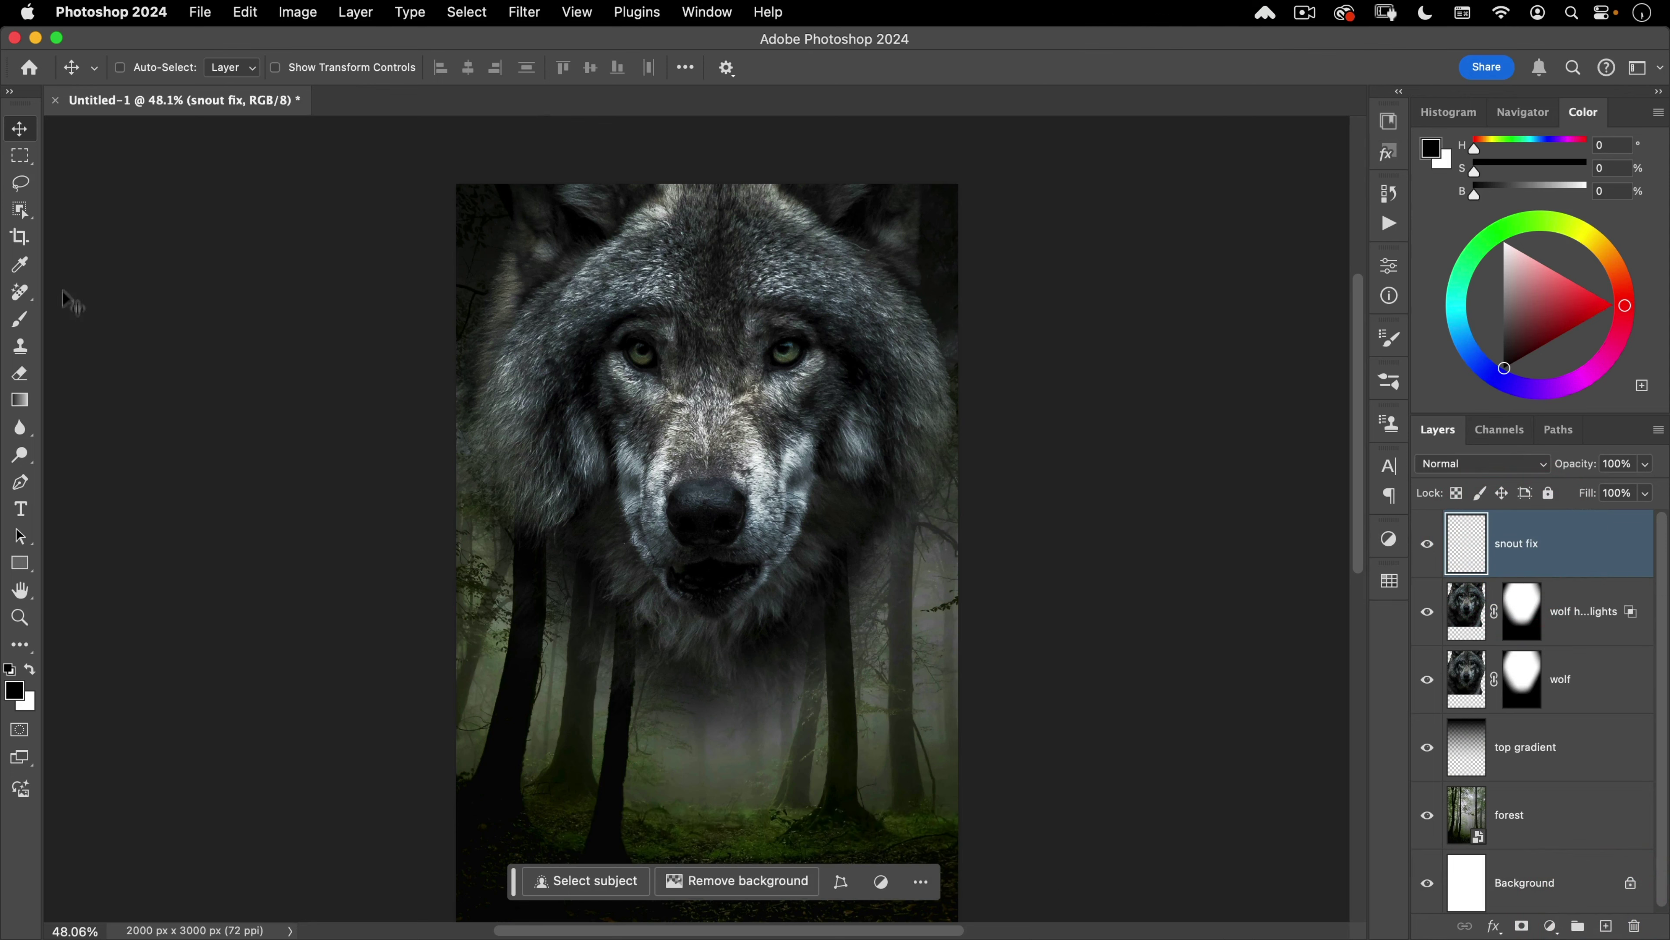
Step: Set up the Brush tool with the Soft Round Pressure Opacity preset from General Brushes and a flow of 20%
{"action": "left_click", "coordinate": [20, 319]}
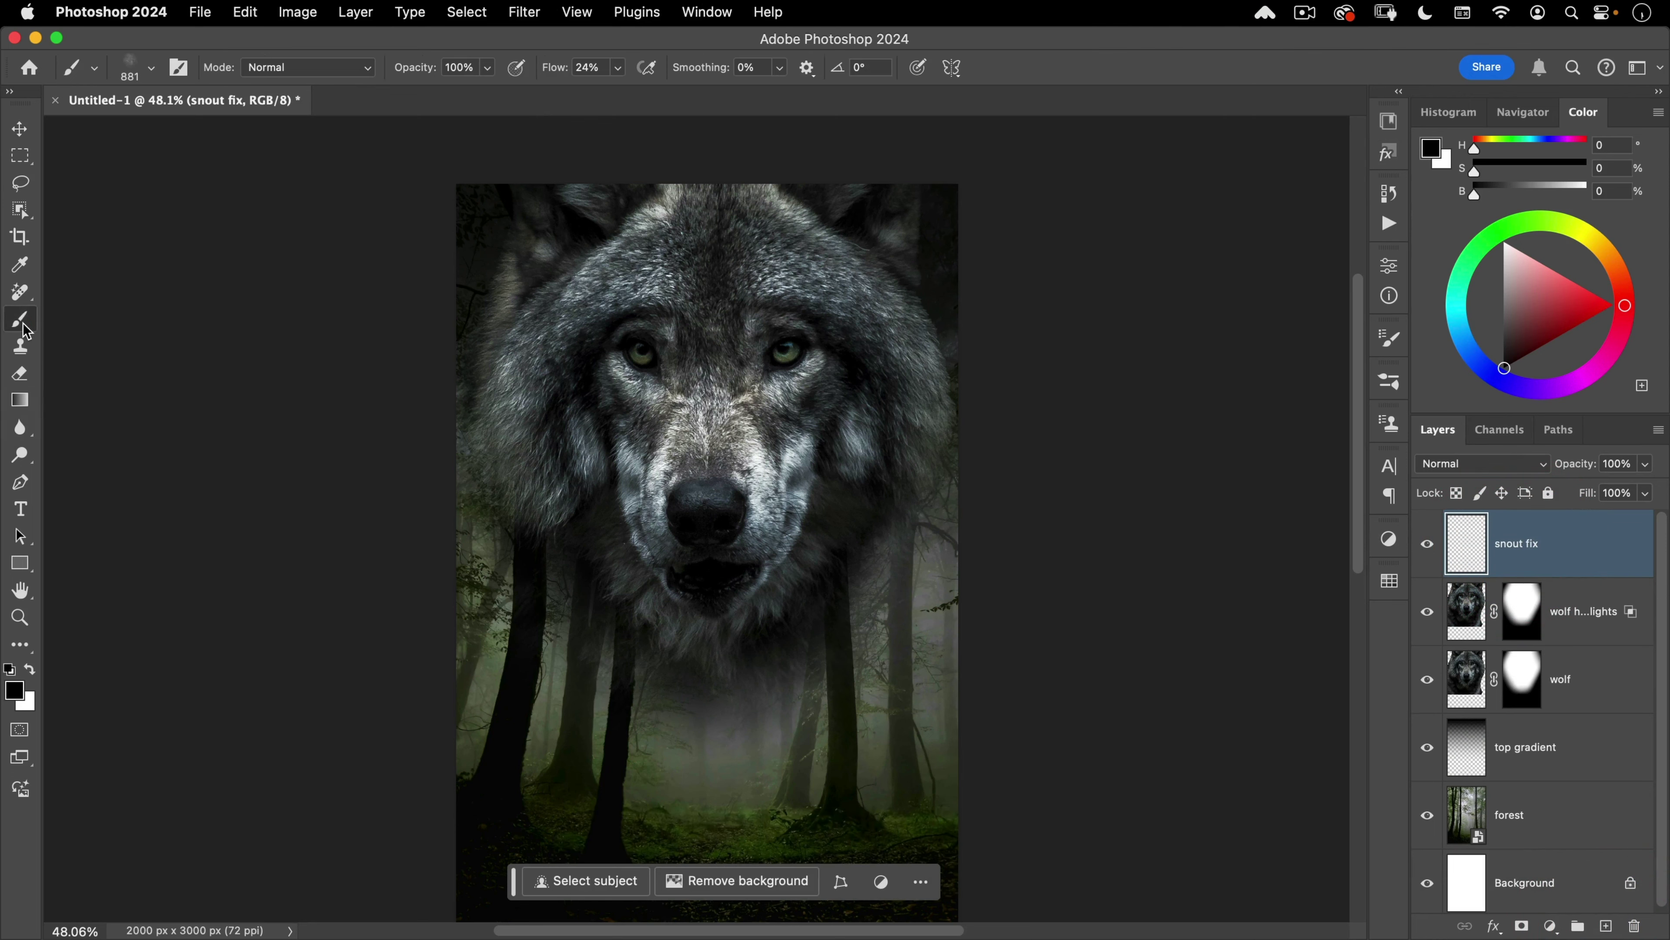
{"action": "left_click", "coordinate": [150, 68]}
{"action": "mouse_move", "coordinate": [289, 414]}
{"action": "left_mouse_down"}
{"action": "mouse_move", "coordinate": [301, 328]}
{"action": "mouse_move", "coordinate": [284, 270]}
{"action": "left_mouse_up"}
{"action": "left_click", "coordinate": [40, 301]}
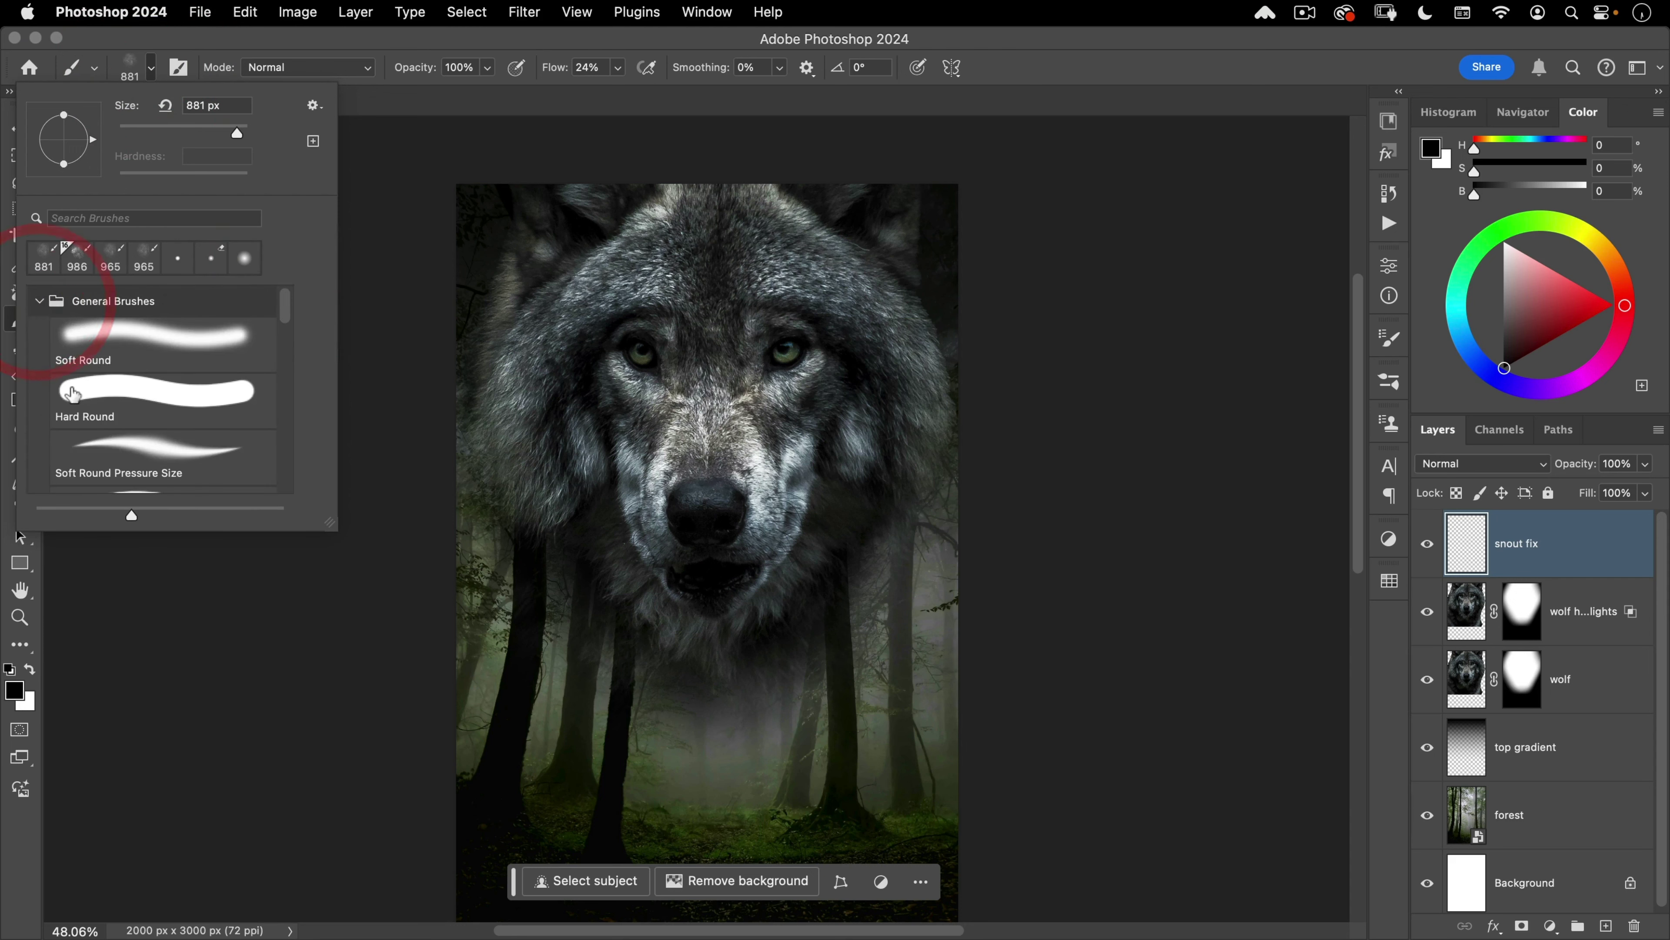
{"action": "scroll", "coordinate": [73, 394], "scroll_direction": "down", "scroll_amount": 5}
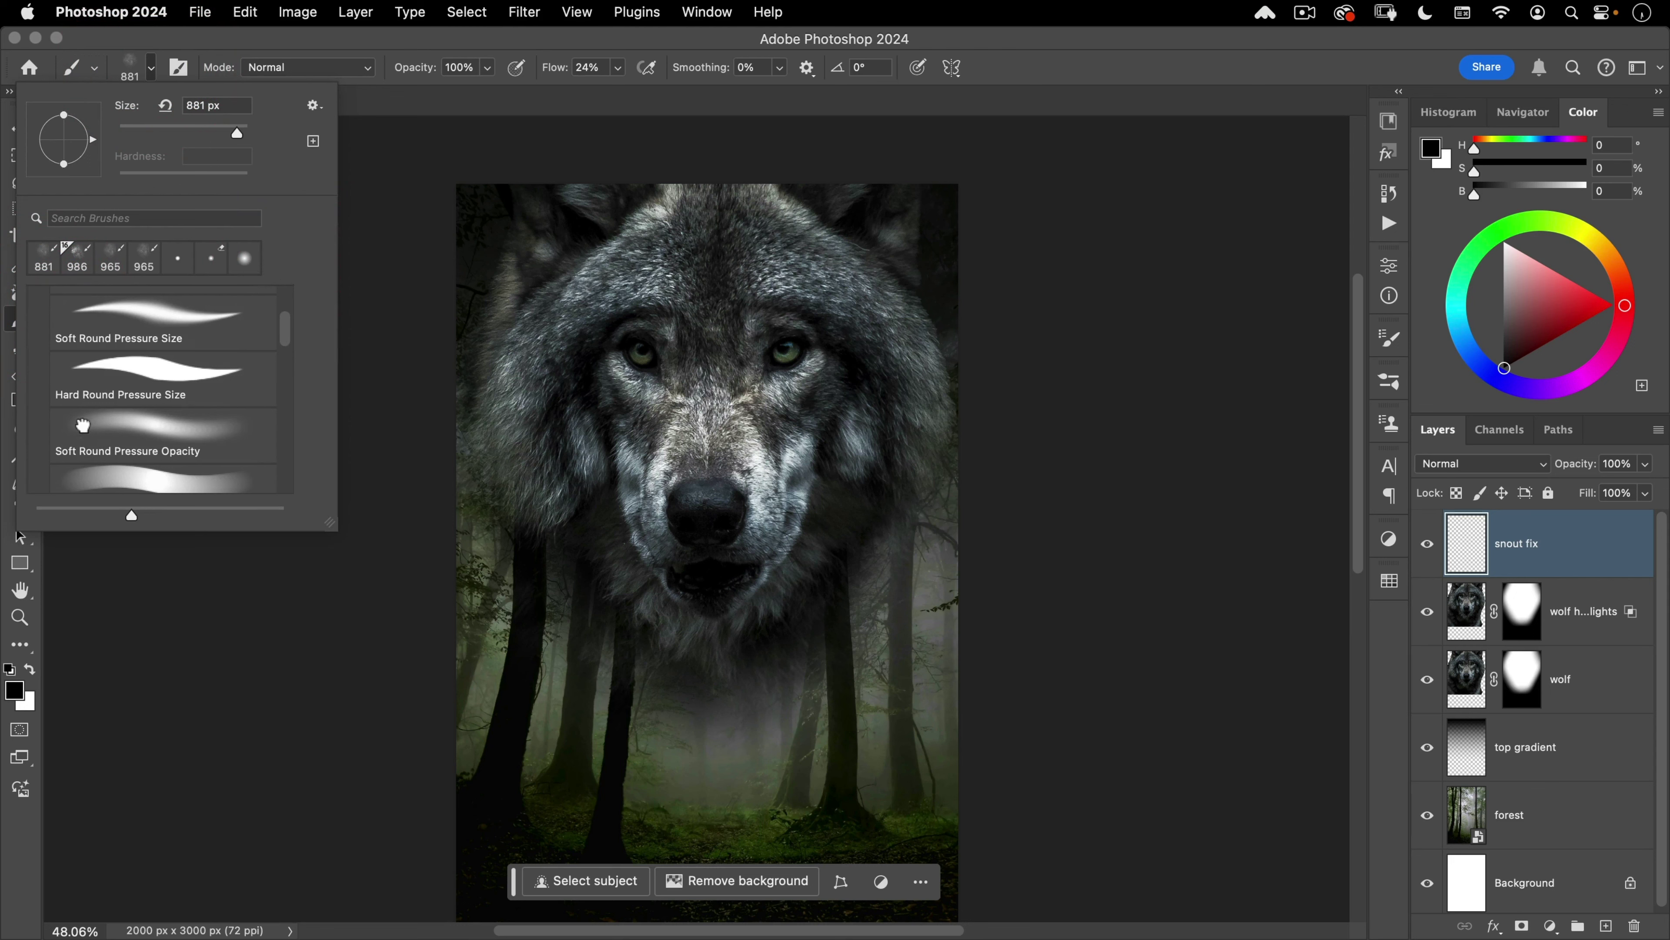
{"action": "left_click", "coordinate": [83, 425]}
{"action": "left_click", "coordinate": [290, 43]}
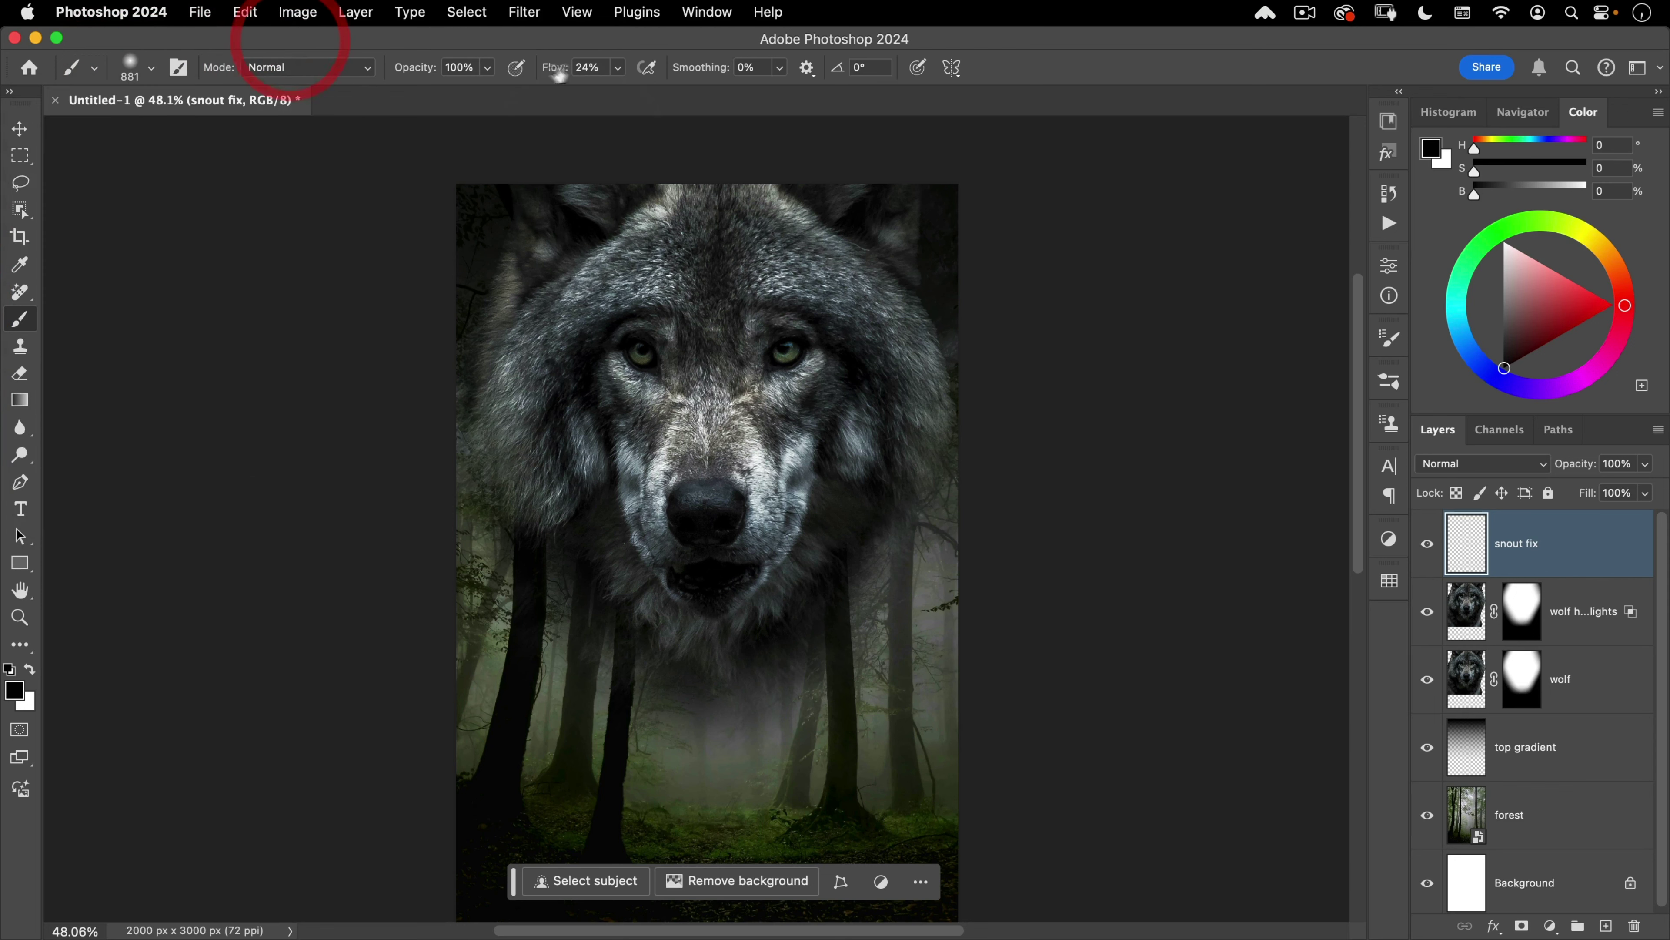
{"action": "left_click", "coordinate": [384, 35]}
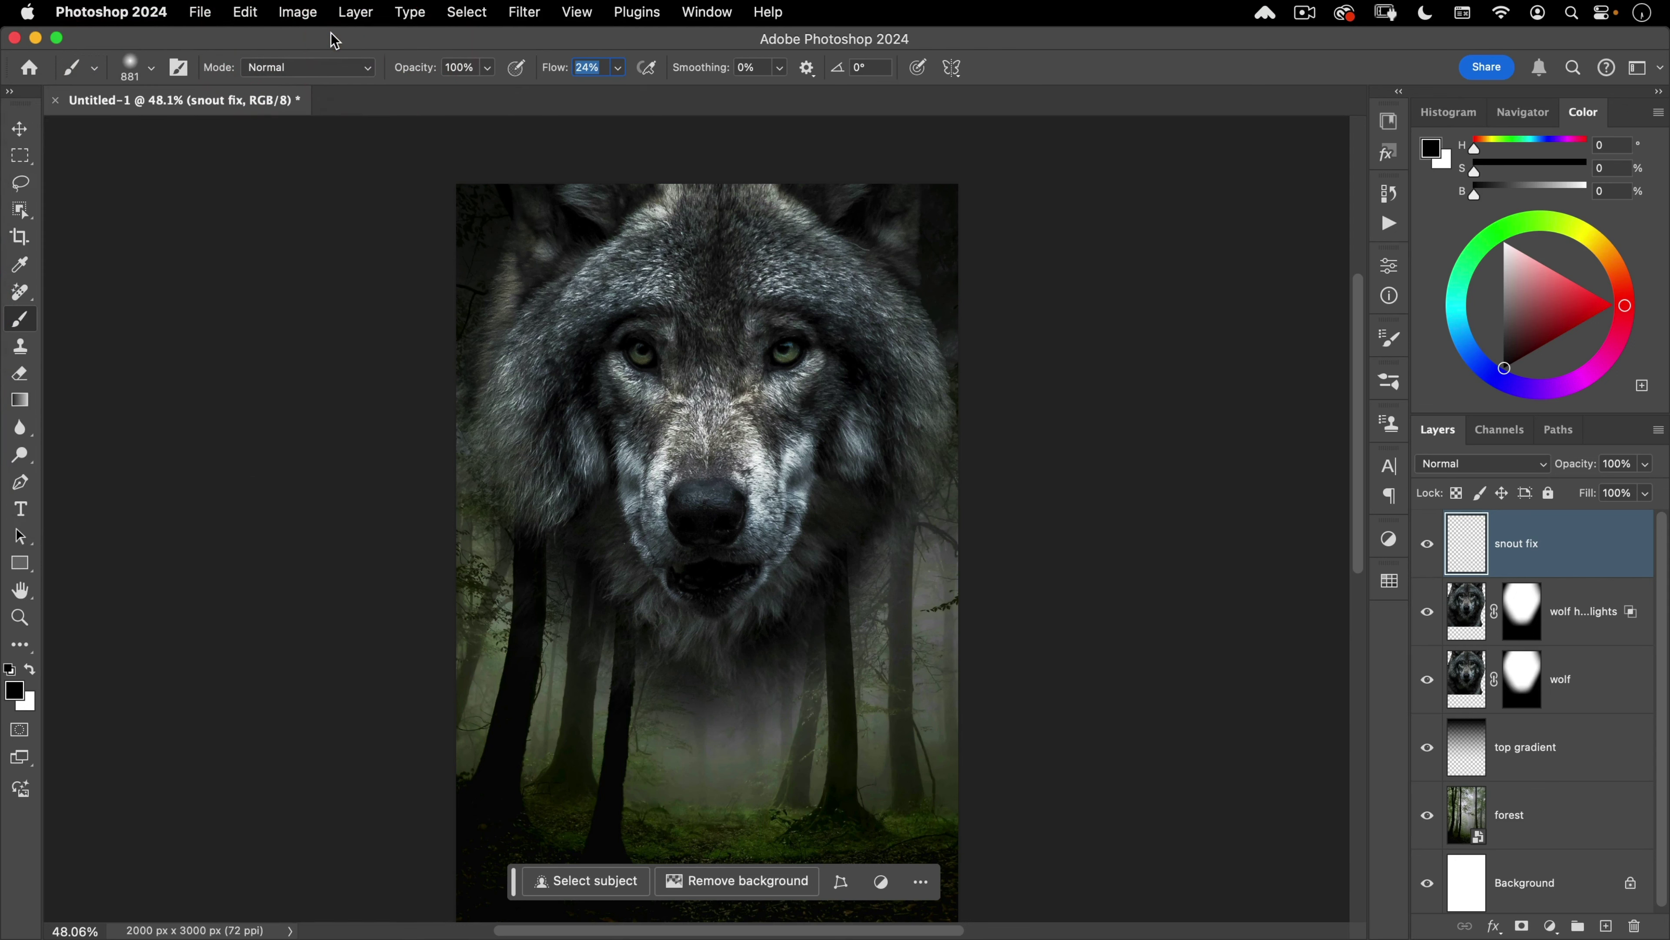
{"action": "type", "text": "20"}
{"action": "key", "text": "Return"}
Step: Resize the brush to 387 px and paint black shading down both sides of the wolf's snout
{"action": "mouse_move", "coordinate": [670, 453]}
{"action": "left_mouse_down"}
{"action": "mouse_move", "coordinate": [545, 458]}
{"action": "mouse_move", "coordinate": [559, 454]}
{"action": "left_mouse_up"}
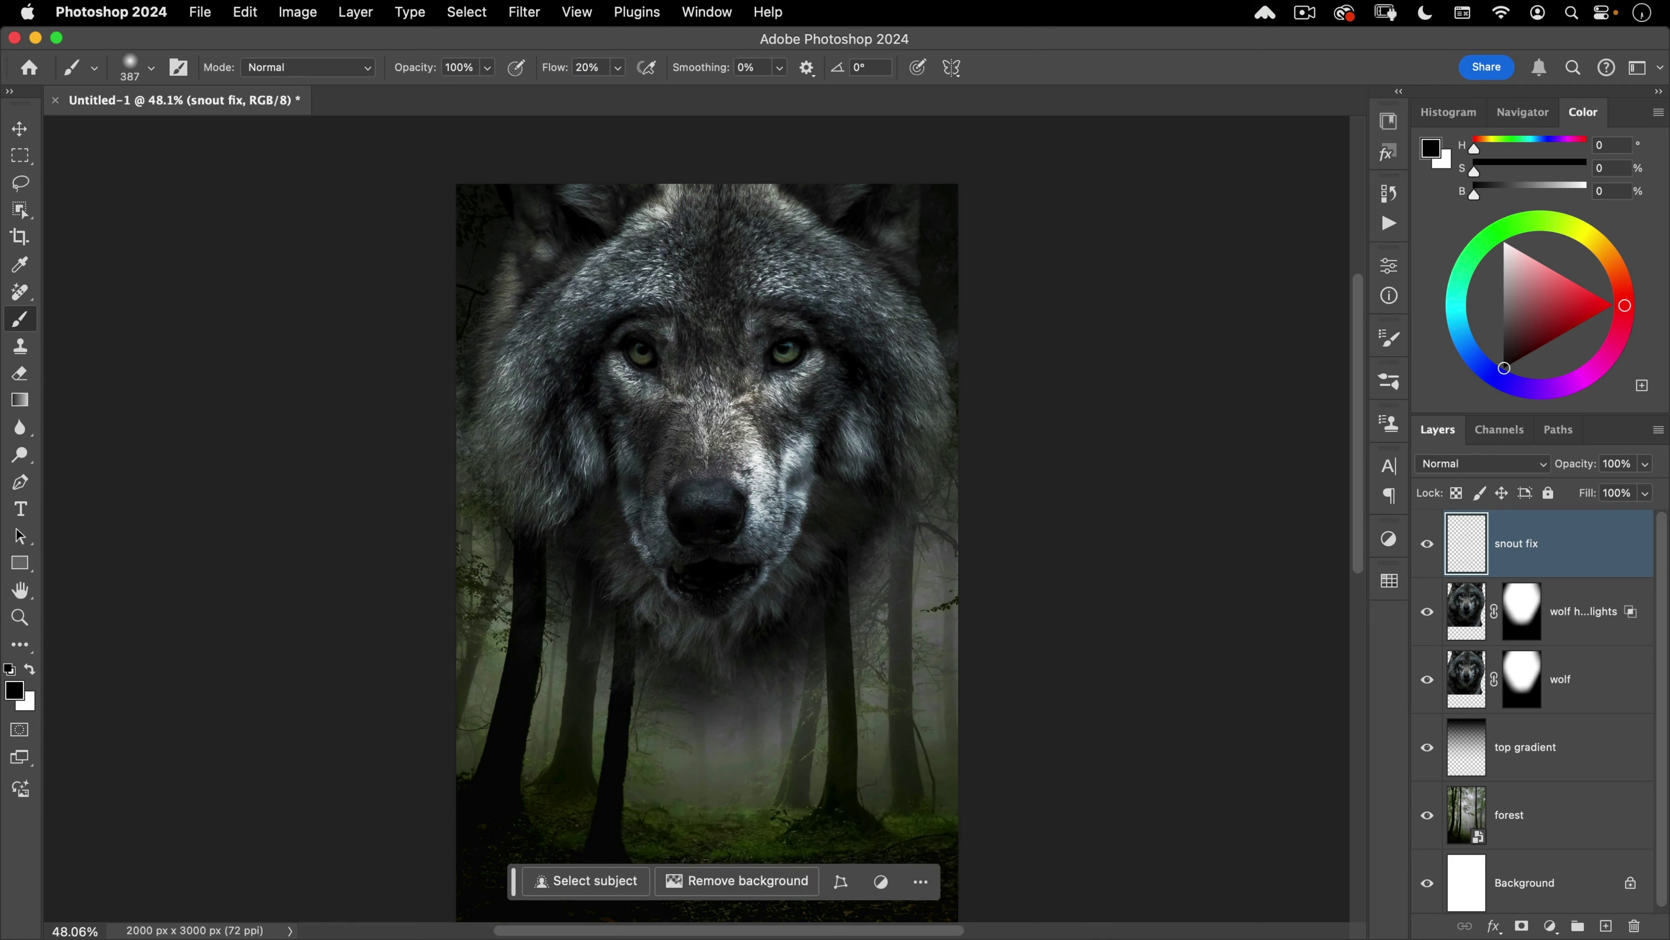
{"action": "left_click_drag", "start_coordinate": [668, 414], "coordinate": [640, 511]}
{"action": "mouse_move", "coordinate": [773, 487]}
{"action": "left_mouse_down"}
{"action": "mouse_move", "coordinate": [755, 427]}
{"action": "mouse_move", "coordinate": [782, 544]}
{"action": "left_mouse_up"}
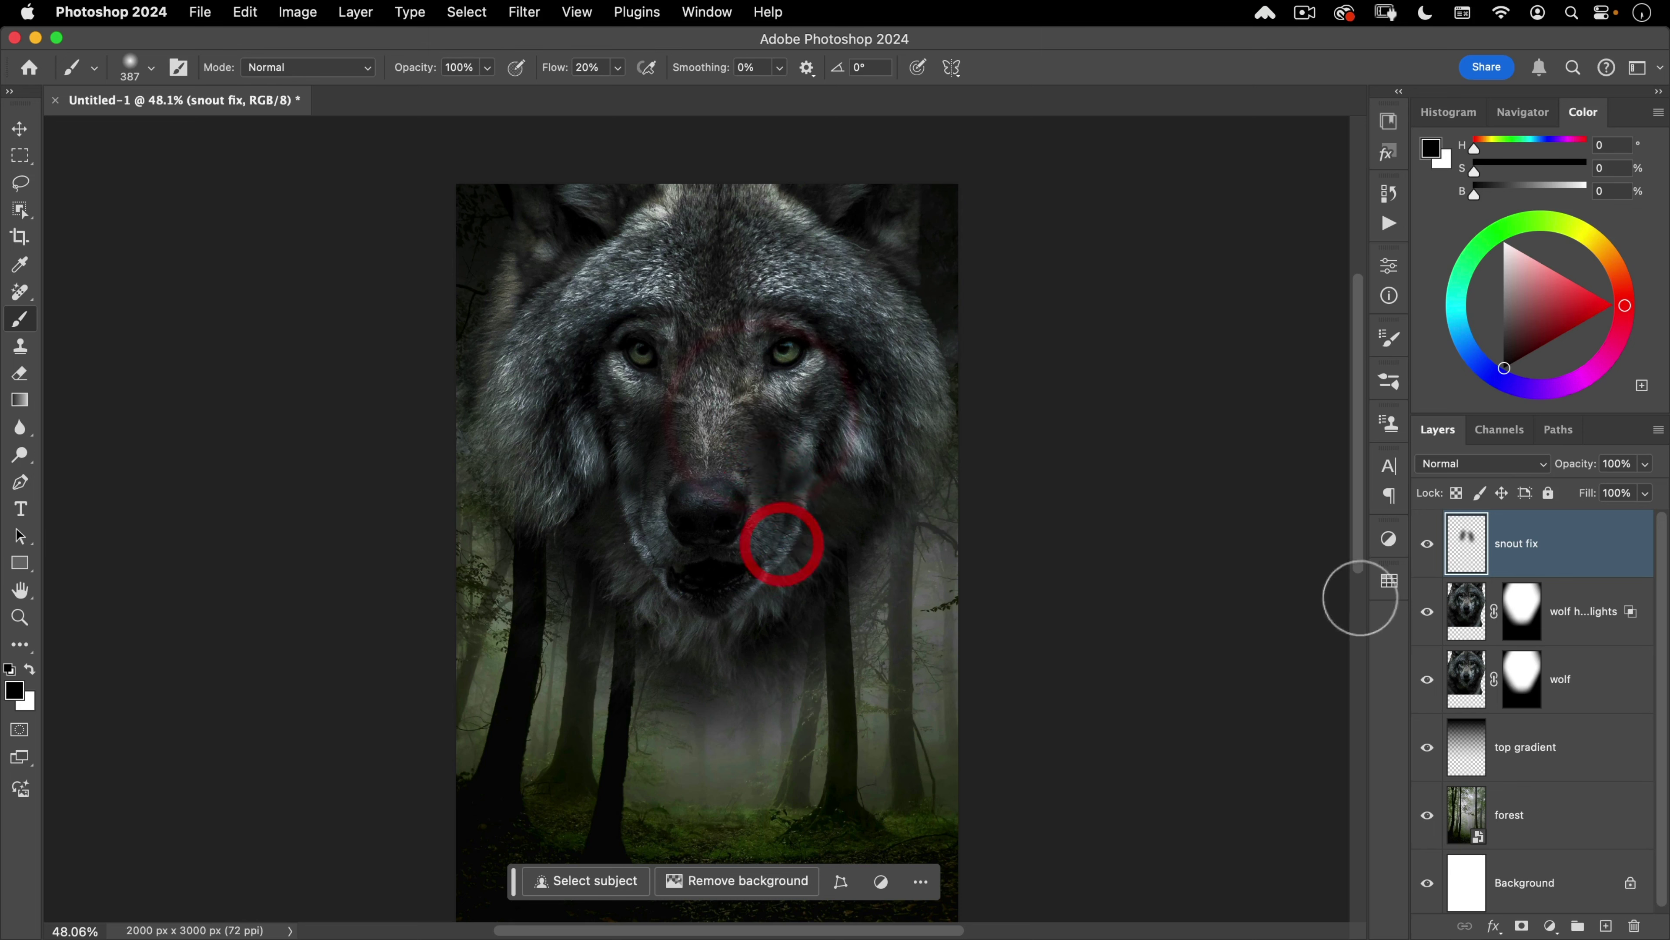
Step: Set the snout fix layer to Soft Light and move it between the wolf highlights and wolf layers
{"action": "left_click", "coordinate": [1482, 463]}
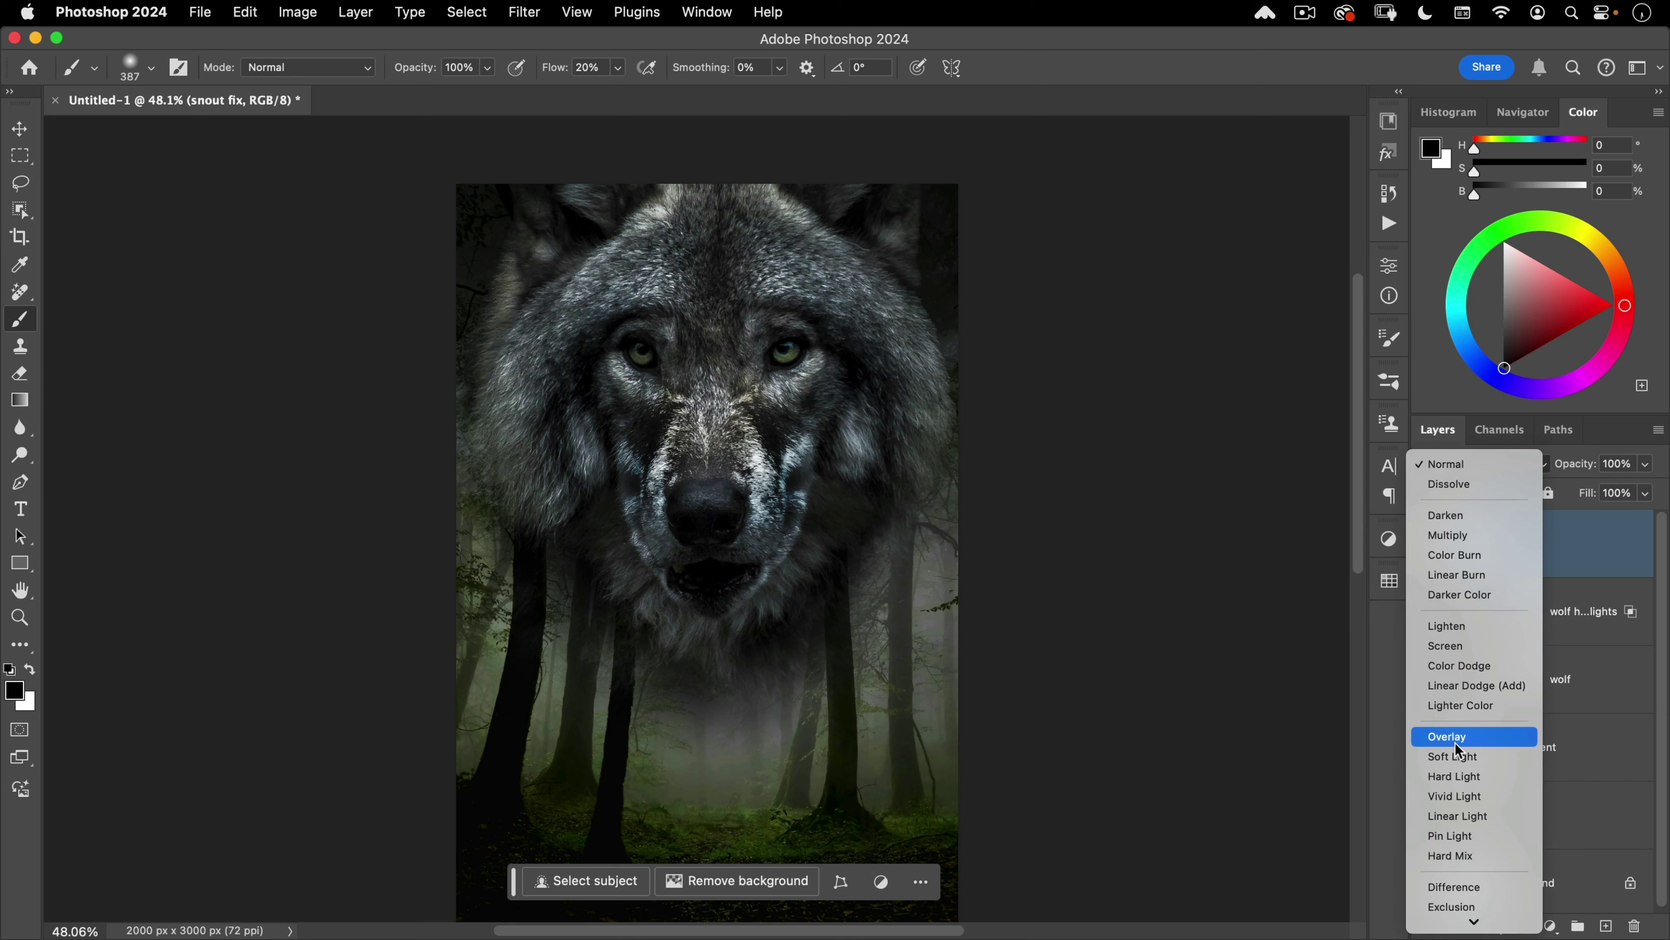
{"action": "left_click", "coordinate": [1456, 756]}
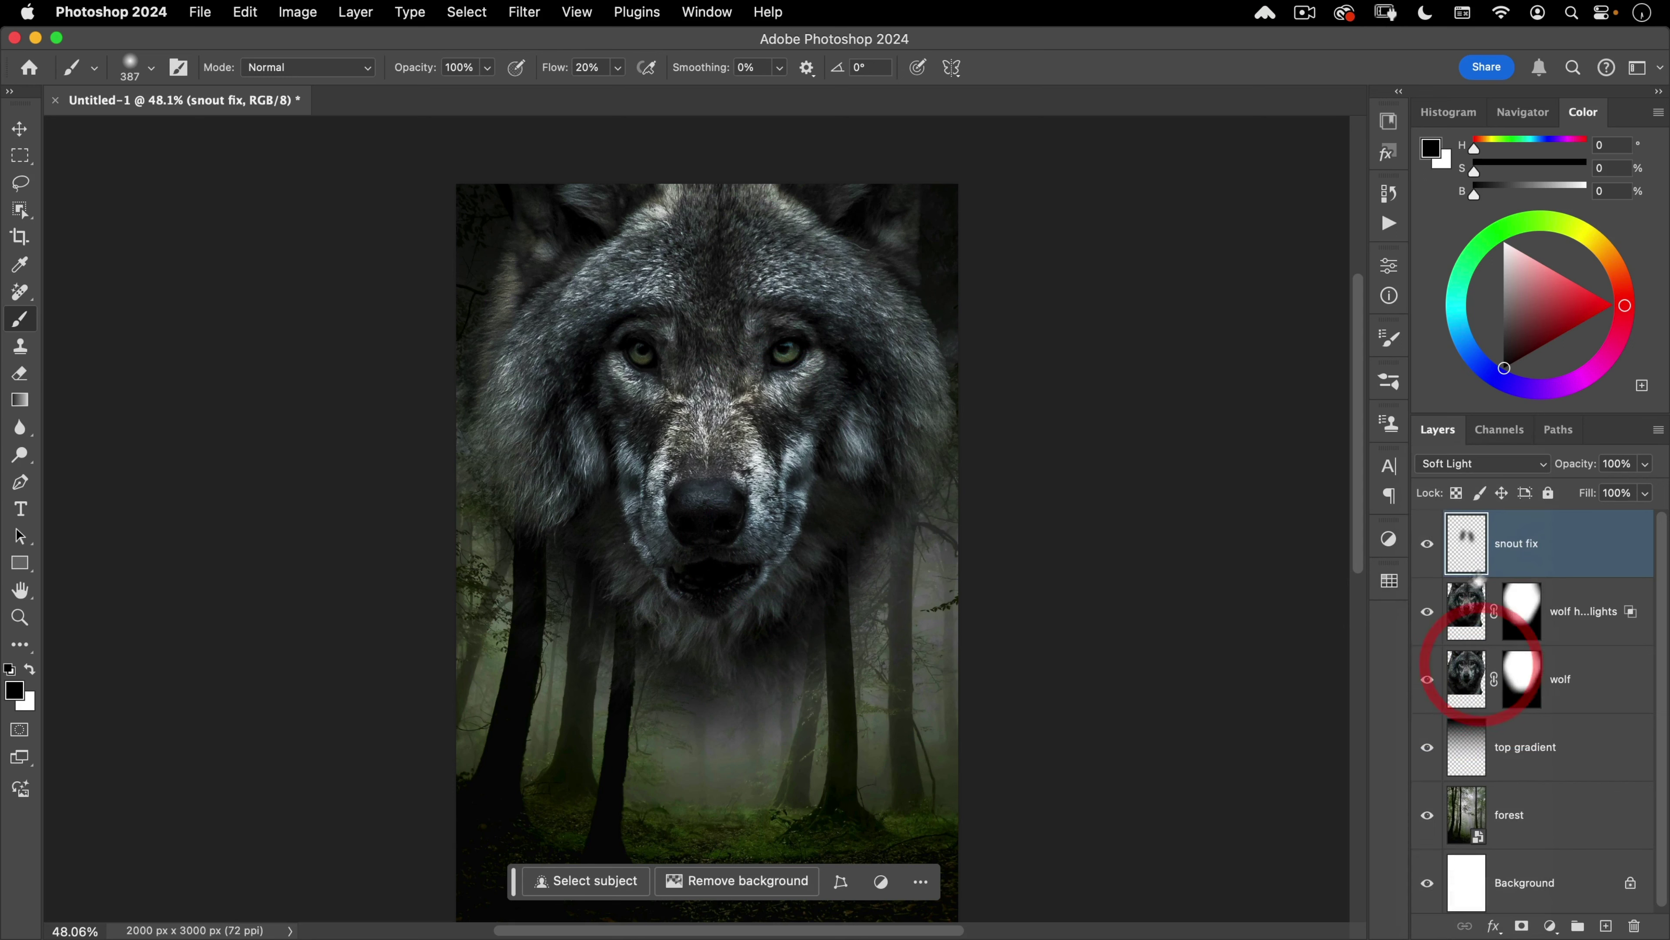
{"action": "left_click_drag", "start_coordinate": [1492, 545], "coordinate": [1489, 643]}
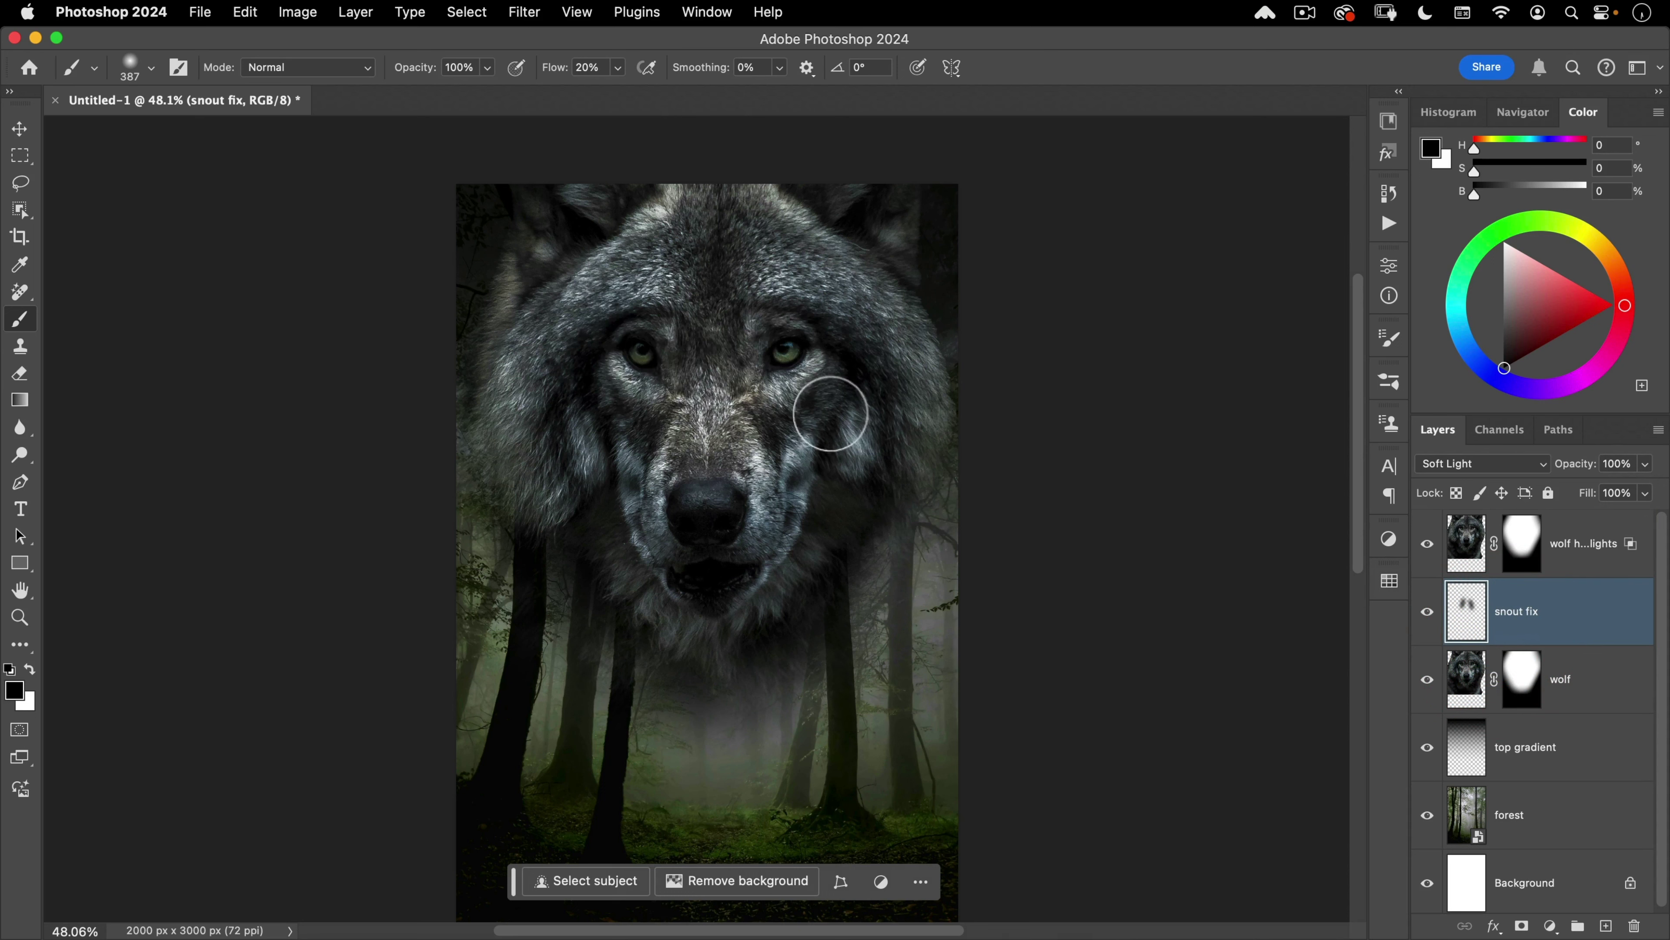
Step: Add a new layer above wolf highlights and name it "red eye"
{"action": "left_click", "coordinate": [1472, 546]}
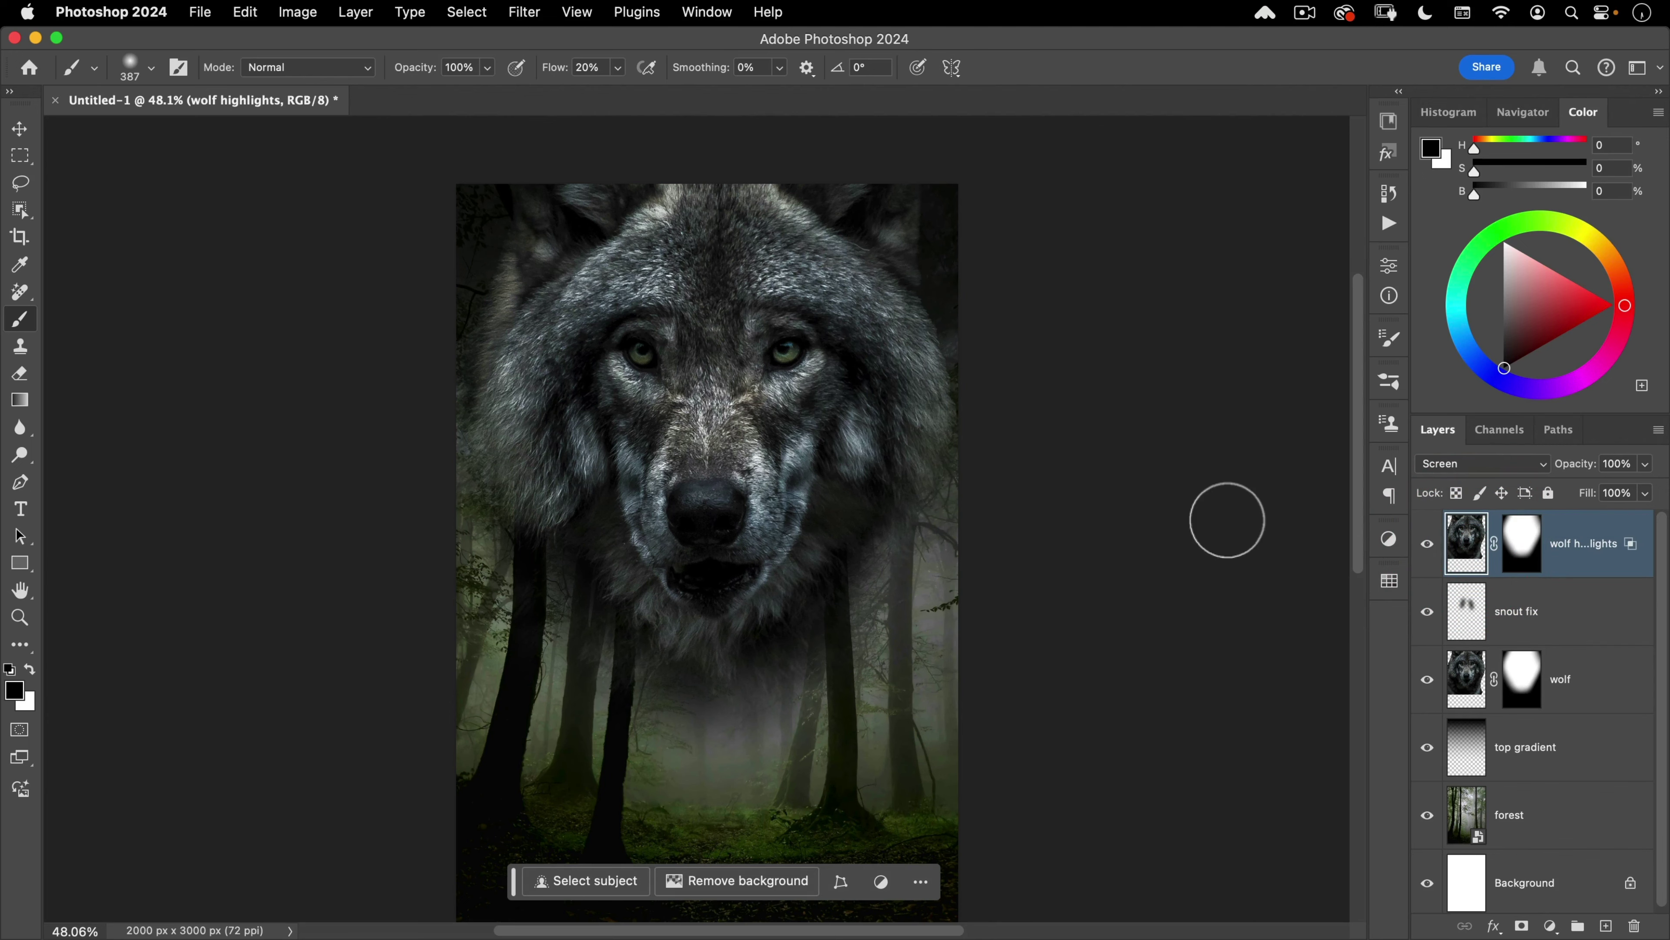
{"action": "key", "text": "space"}
{"action": "left_click_drag", "start_coordinate": [716, 384], "coordinate": [797, 376]}
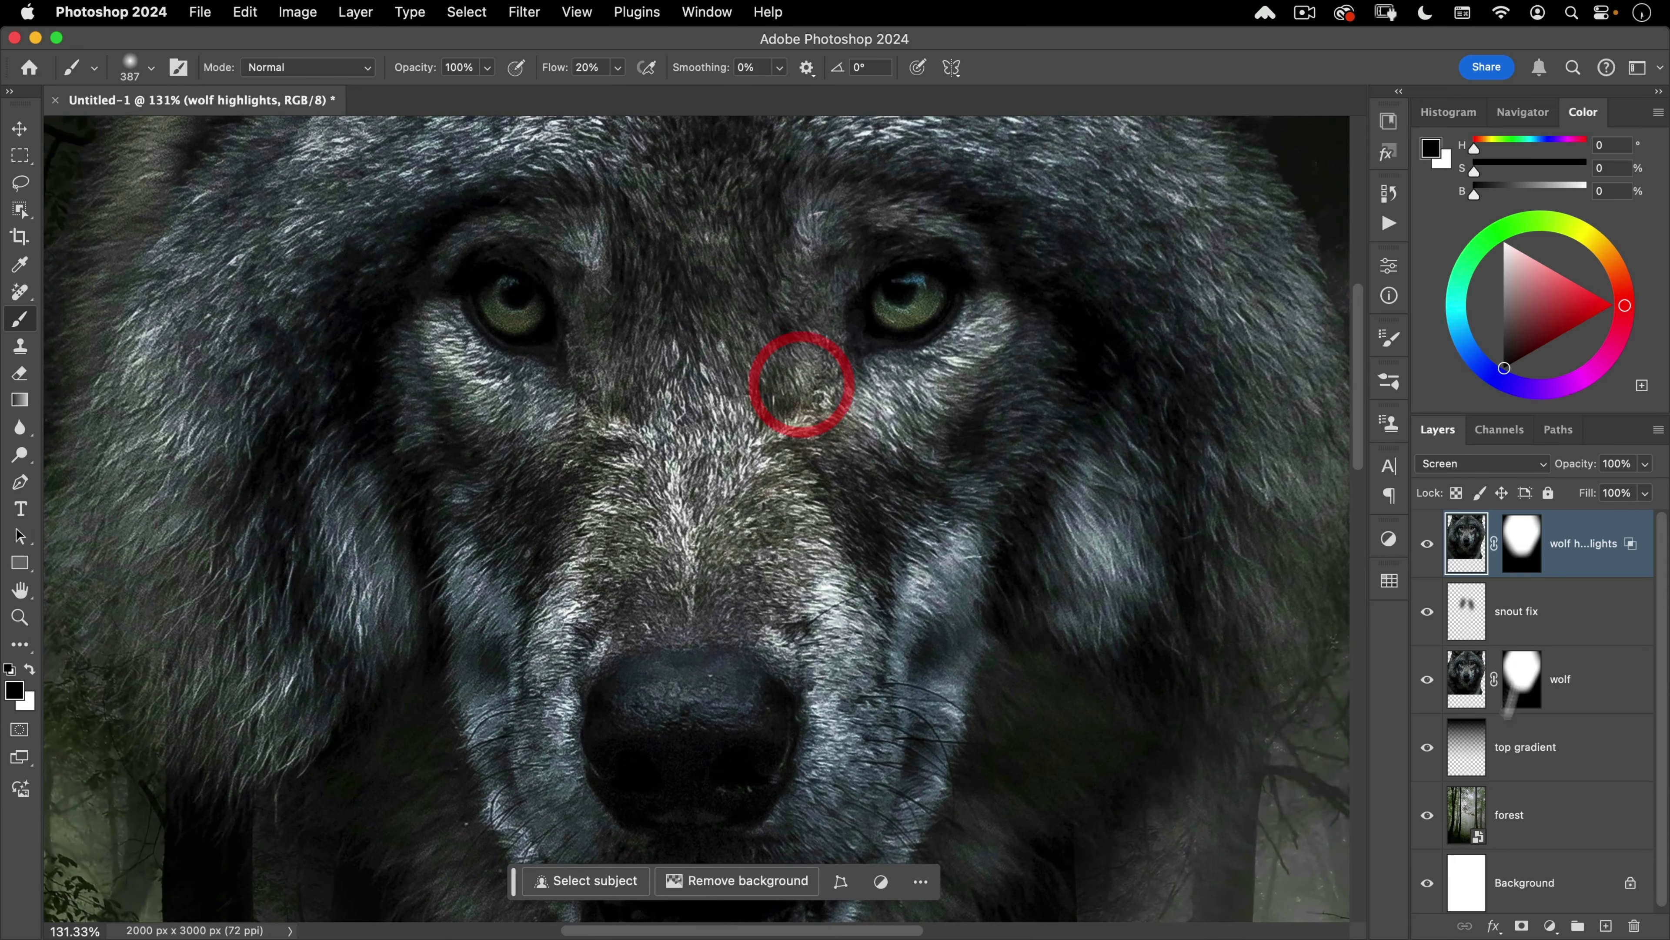
{"action": "left_click", "coordinate": [1606, 926]}
{"action": "double_click", "coordinate": [1514, 543]}
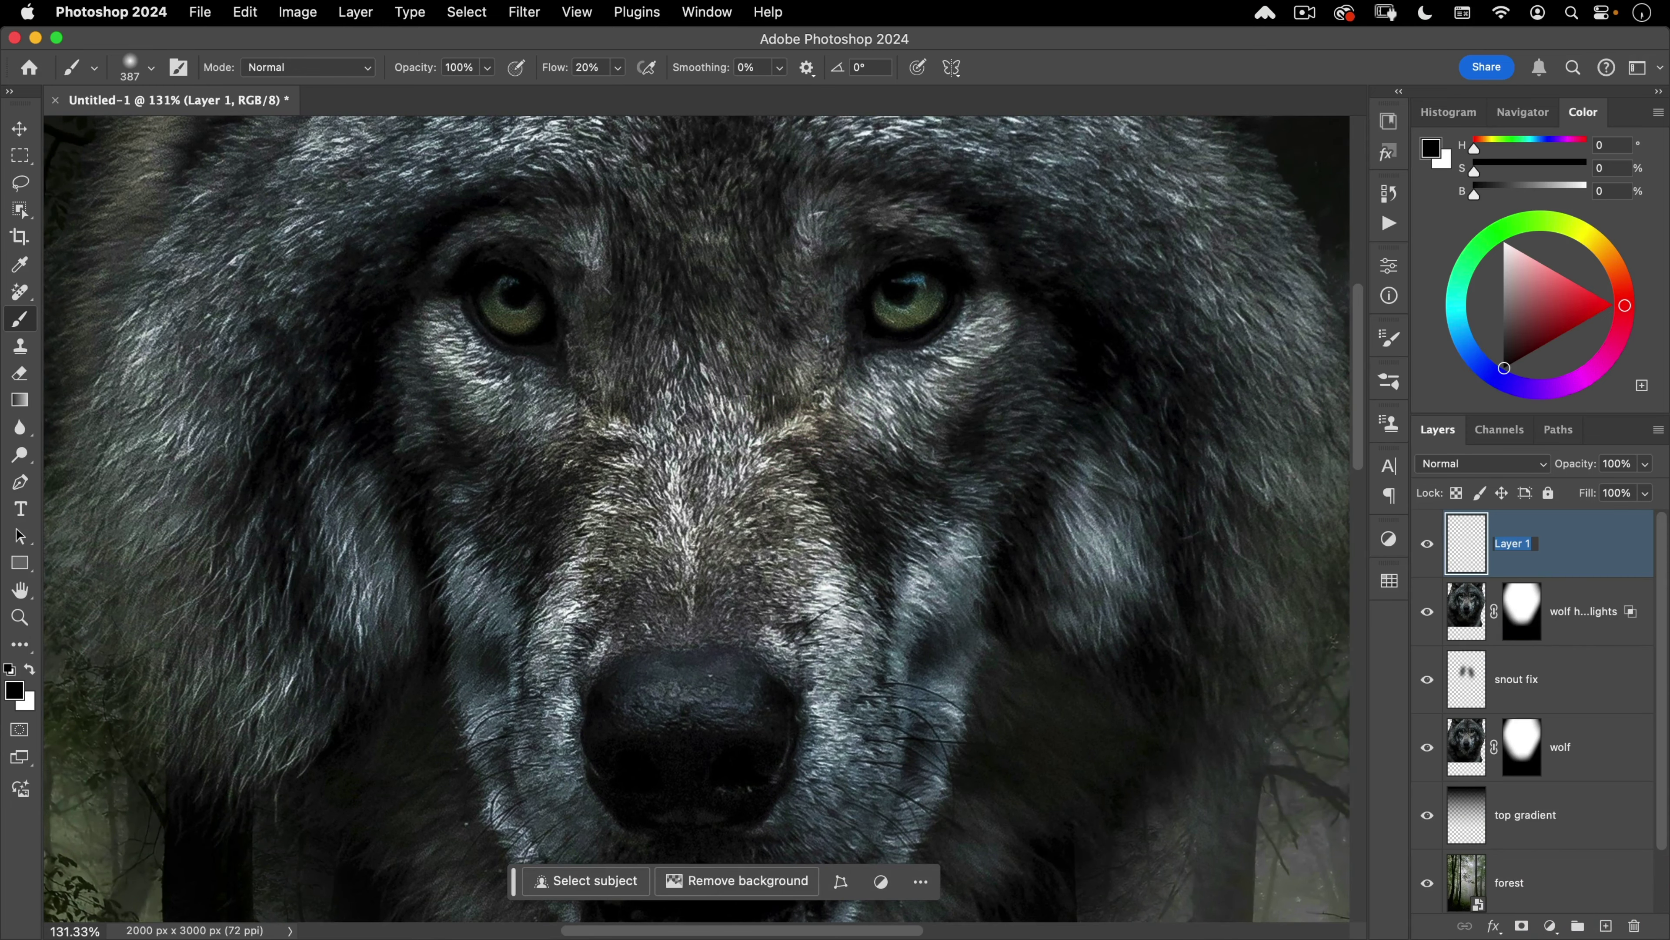
{"action": "type", "text": "red eye"}
{"action": "key", "text": "Return"}
Step: Set the foreground colour to dark red (H 0, S 100, B 75) and the brush size to 39 px
{"action": "left_click", "coordinate": [1598, 315]}
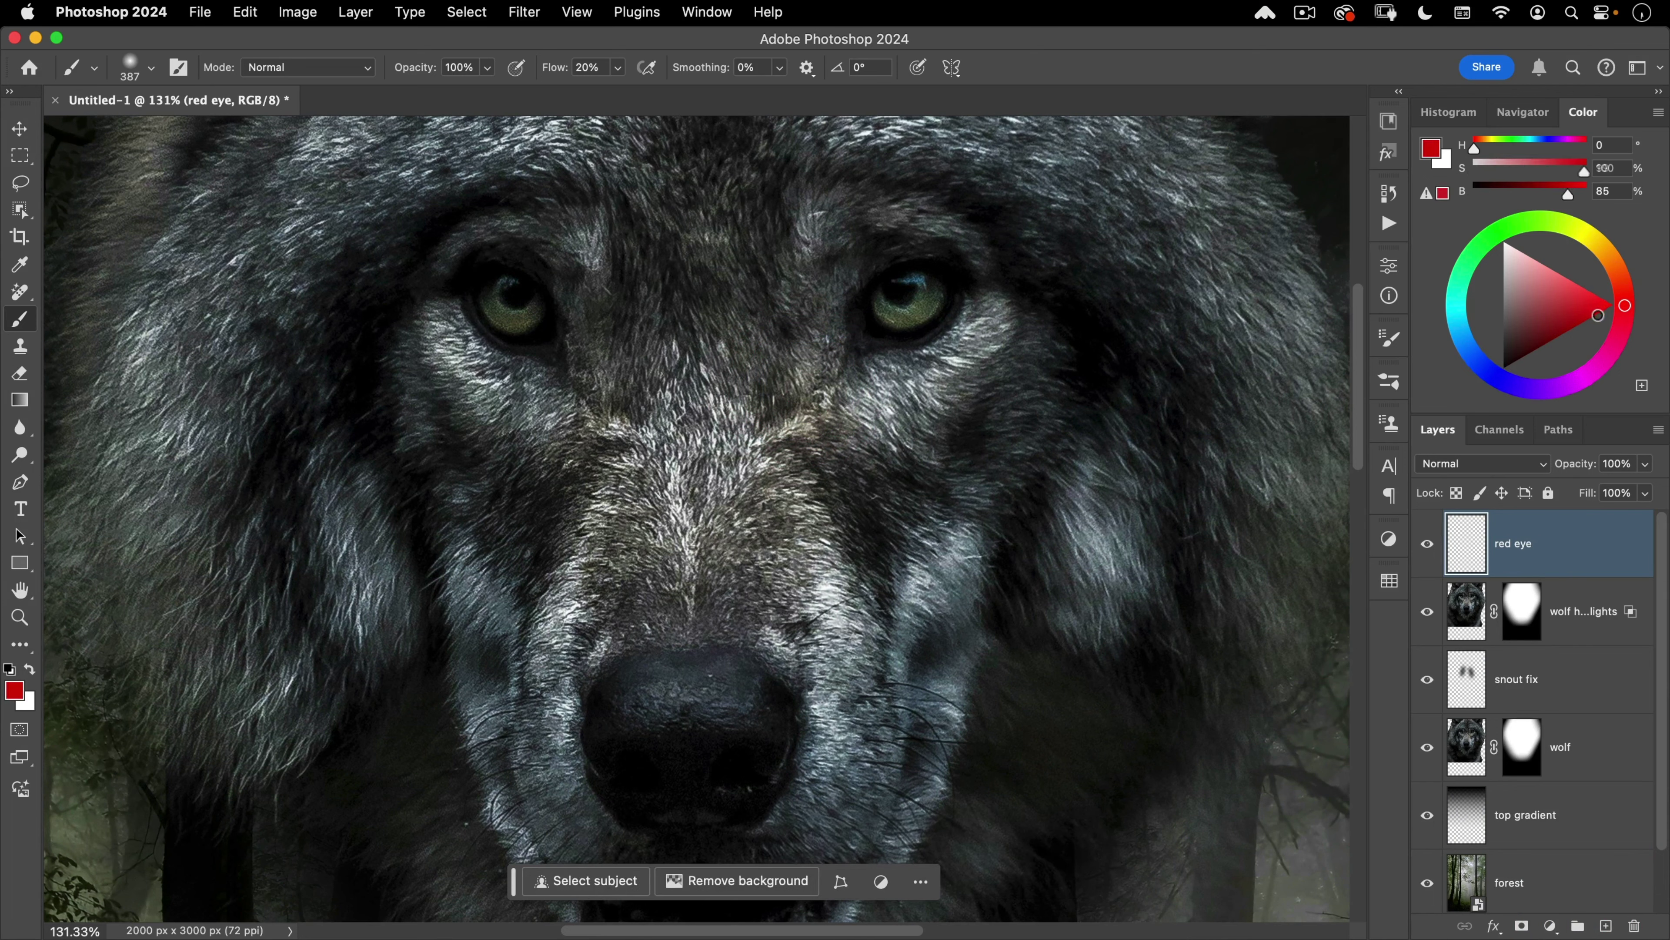
{"action": "left_click_drag", "start_coordinate": [1598, 317], "coordinate": [1596, 334]}
{"action": "left_click_drag", "start_coordinate": [453, 321], "coordinate": [242, 309]}
{"action": "left_click_drag", "start_coordinate": [491, 227], "coordinate": [559, 227]}
Step: Paint both of the wolf's irises red on the red eye layer and switch to the Move tool
{"action": "mouse_move", "coordinate": [558, 414]}
{"action": "left_mouse_down"}
{"action": "mouse_move", "coordinate": [500, 422]}
{"action": "mouse_move", "coordinate": [579, 432]}
{"action": "mouse_move", "coordinate": [518, 436]}
{"action": "mouse_move", "coordinate": [496, 418]}
{"action": "mouse_move", "coordinate": [574, 429]}
{"action": "mouse_move", "coordinate": [549, 442]}
{"action": "mouse_move", "coordinate": [481, 396]}
{"action": "mouse_move", "coordinate": [534, 452]}
{"action": "mouse_move", "coordinate": [579, 422]}
{"action": "mouse_move", "coordinate": [522, 429]}
{"action": "mouse_move", "coordinate": [474, 384]}
{"action": "mouse_move", "coordinate": [522, 451]}
{"action": "mouse_move", "coordinate": [563, 470]}
{"action": "left_mouse_up"}
{"action": "key", "text": "space"}
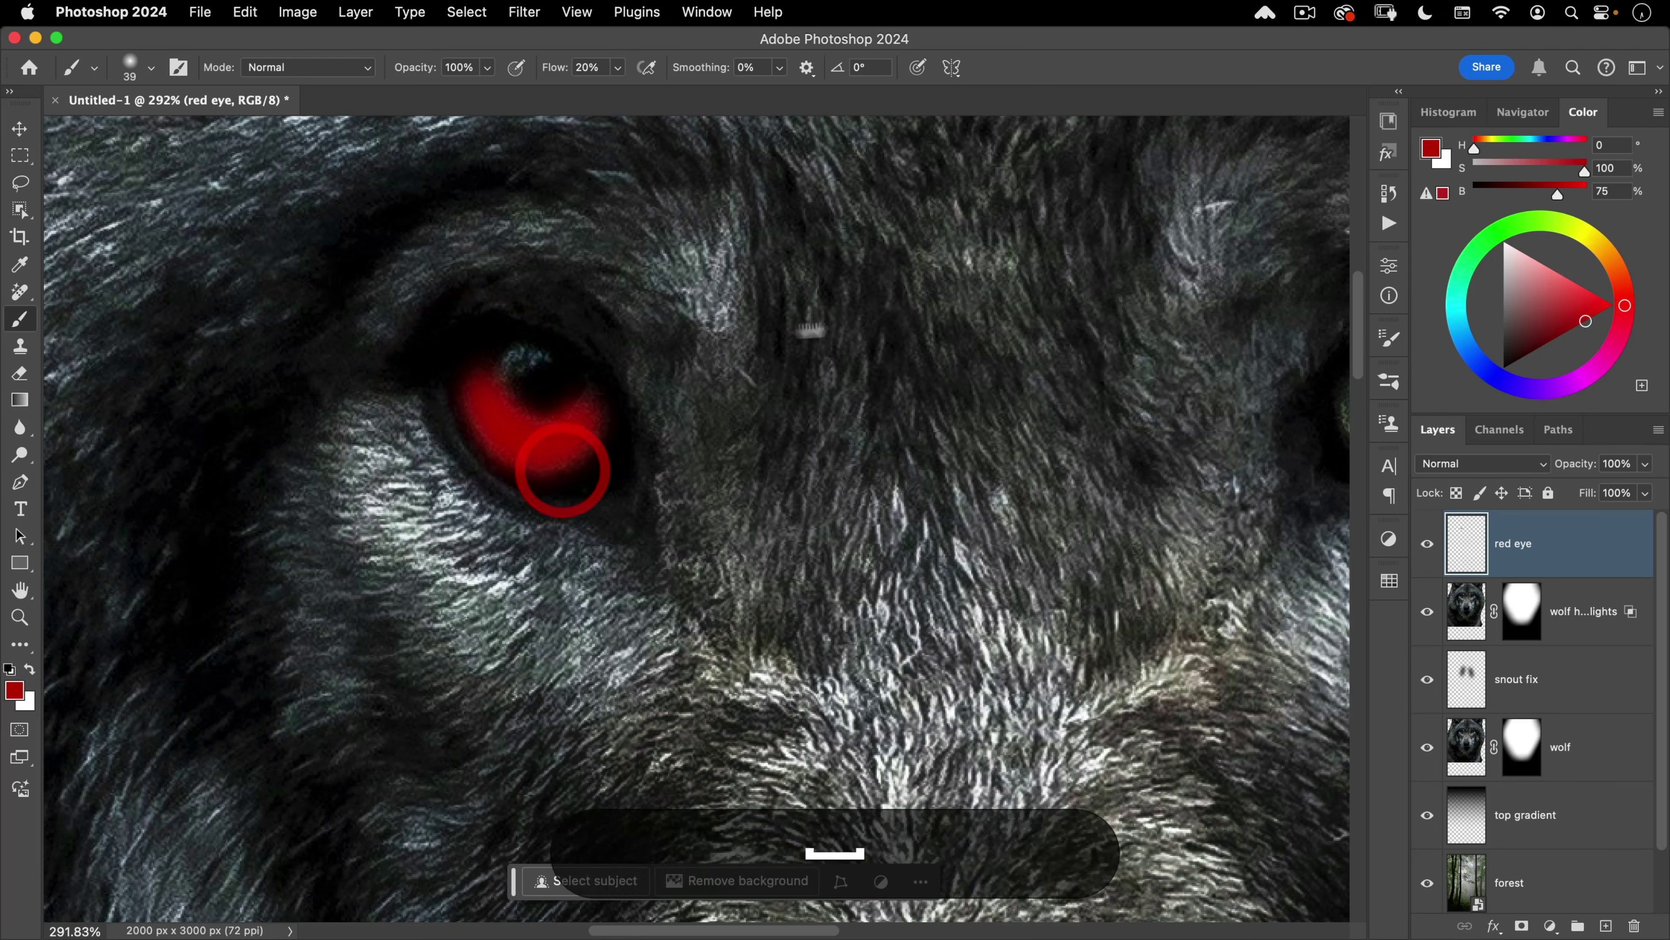
{"action": "left_click_drag", "start_coordinate": [810, 329], "coordinate": [421, 336]}
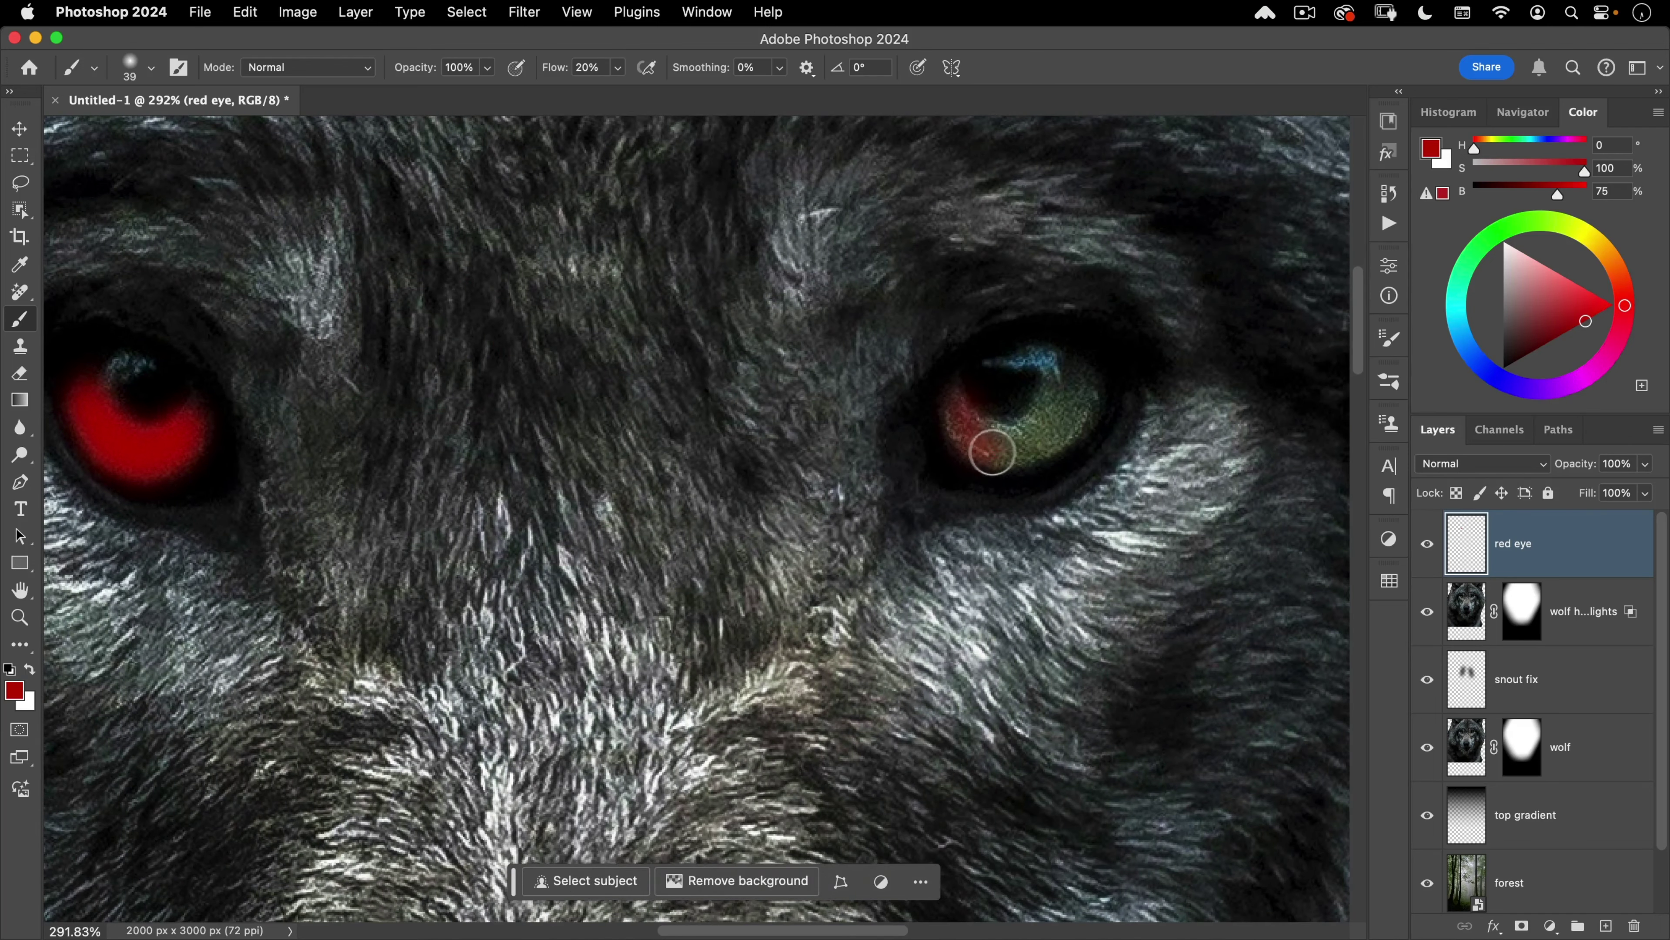
{"action": "mouse_move", "coordinate": [994, 453]}
{"action": "left_mouse_down"}
{"action": "mouse_move", "coordinate": [962, 423]}
{"action": "mouse_move", "coordinate": [988, 441]}
{"action": "mouse_move", "coordinate": [967, 422]}
{"action": "mouse_move", "coordinate": [1010, 441]}
{"action": "mouse_move", "coordinate": [1055, 422]}
{"action": "mouse_move", "coordinate": [1000, 436]}
{"action": "mouse_move", "coordinate": [1046, 423]}
{"action": "mouse_move", "coordinate": [1018, 443]}
{"action": "mouse_move", "coordinate": [1063, 379]}
{"action": "mouse_move", "coordinate": [1044, 421]}
{"action": "mouse_move", "coordinate": [1083, 391]}
{"action": "mouse_move", "coordinate": [1060, 430]}
{"action": "mouse_move", "coordinate": [979, 433]}
{"action": "mouse_move", "coordinate": [1012, 451]}
{"action": "mouse_move", "coordinate": [1074, 436]}
{"action": "mouse_move", "coordinate": [1073, 413]}
{"action": "mouse_move", "coordinate": [941, 432]}
{"action": "mouse_move", "coordinate": [964, 435]}
{"action": "mouse_move", "coordinate": [953, 410]}
{"action": "mouse_move", "coordinate": [964, 431]}
{"action": "mouse_move", "coordinate": [1070, 448]}
{"action": "left_mouse_up"}
{"action": "key", "text": "v"}
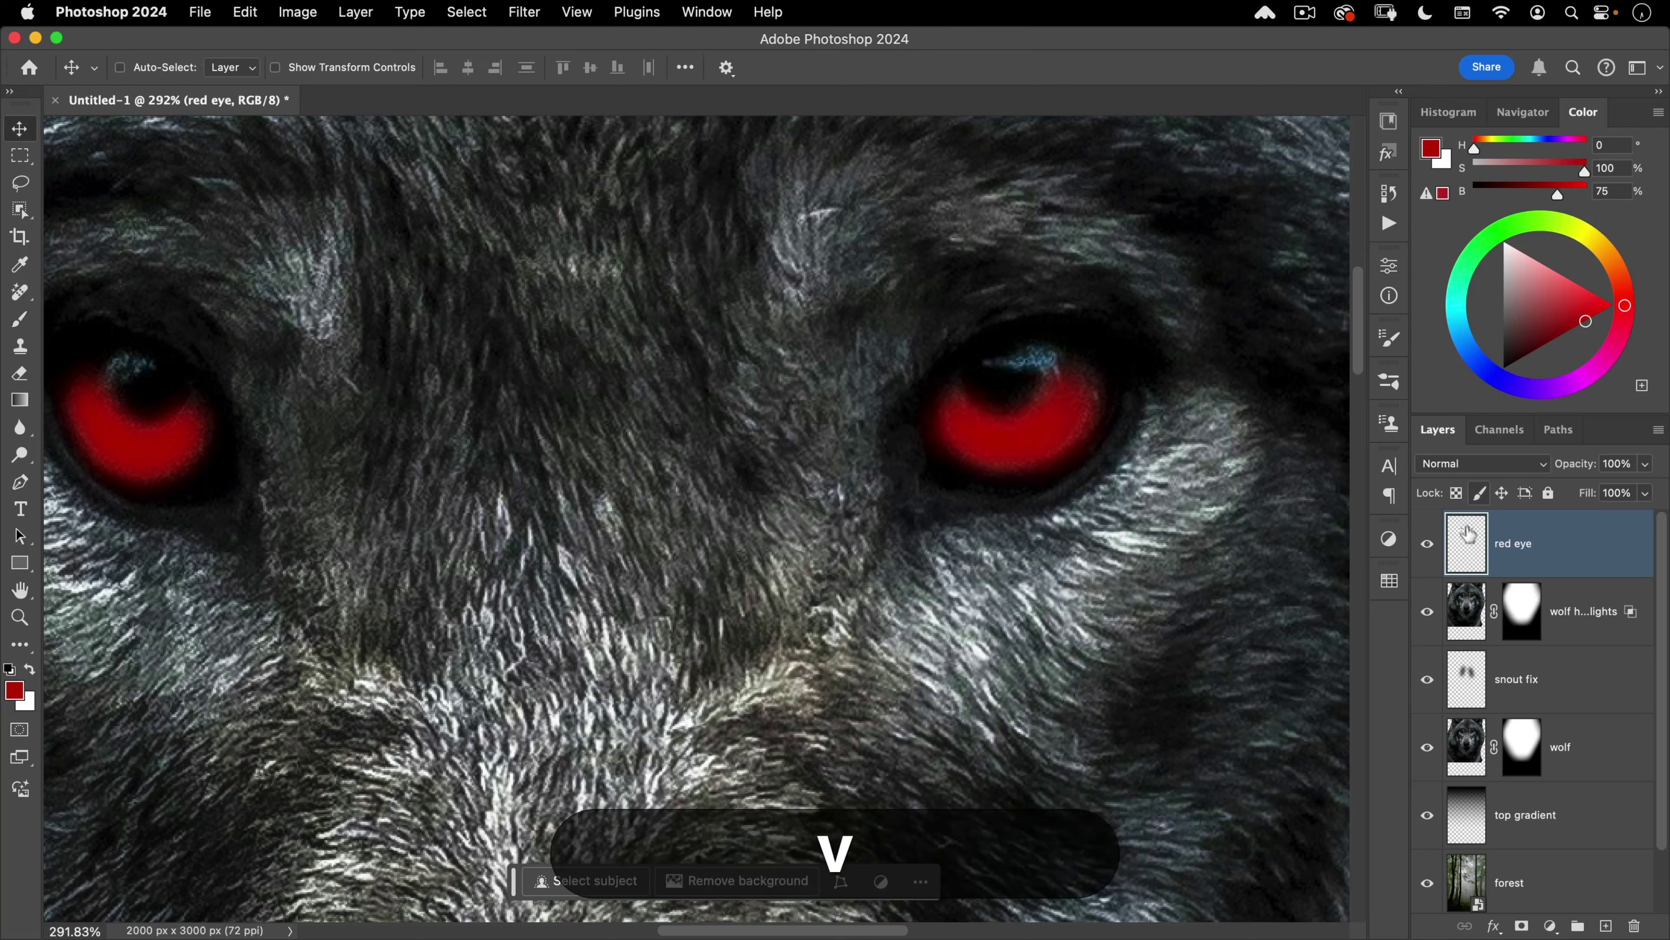
Step: Set the red eye layer's blend mode to Multiply and its opacity to 70%
{"action": "left_click", "coordinate": [1458, 469]}
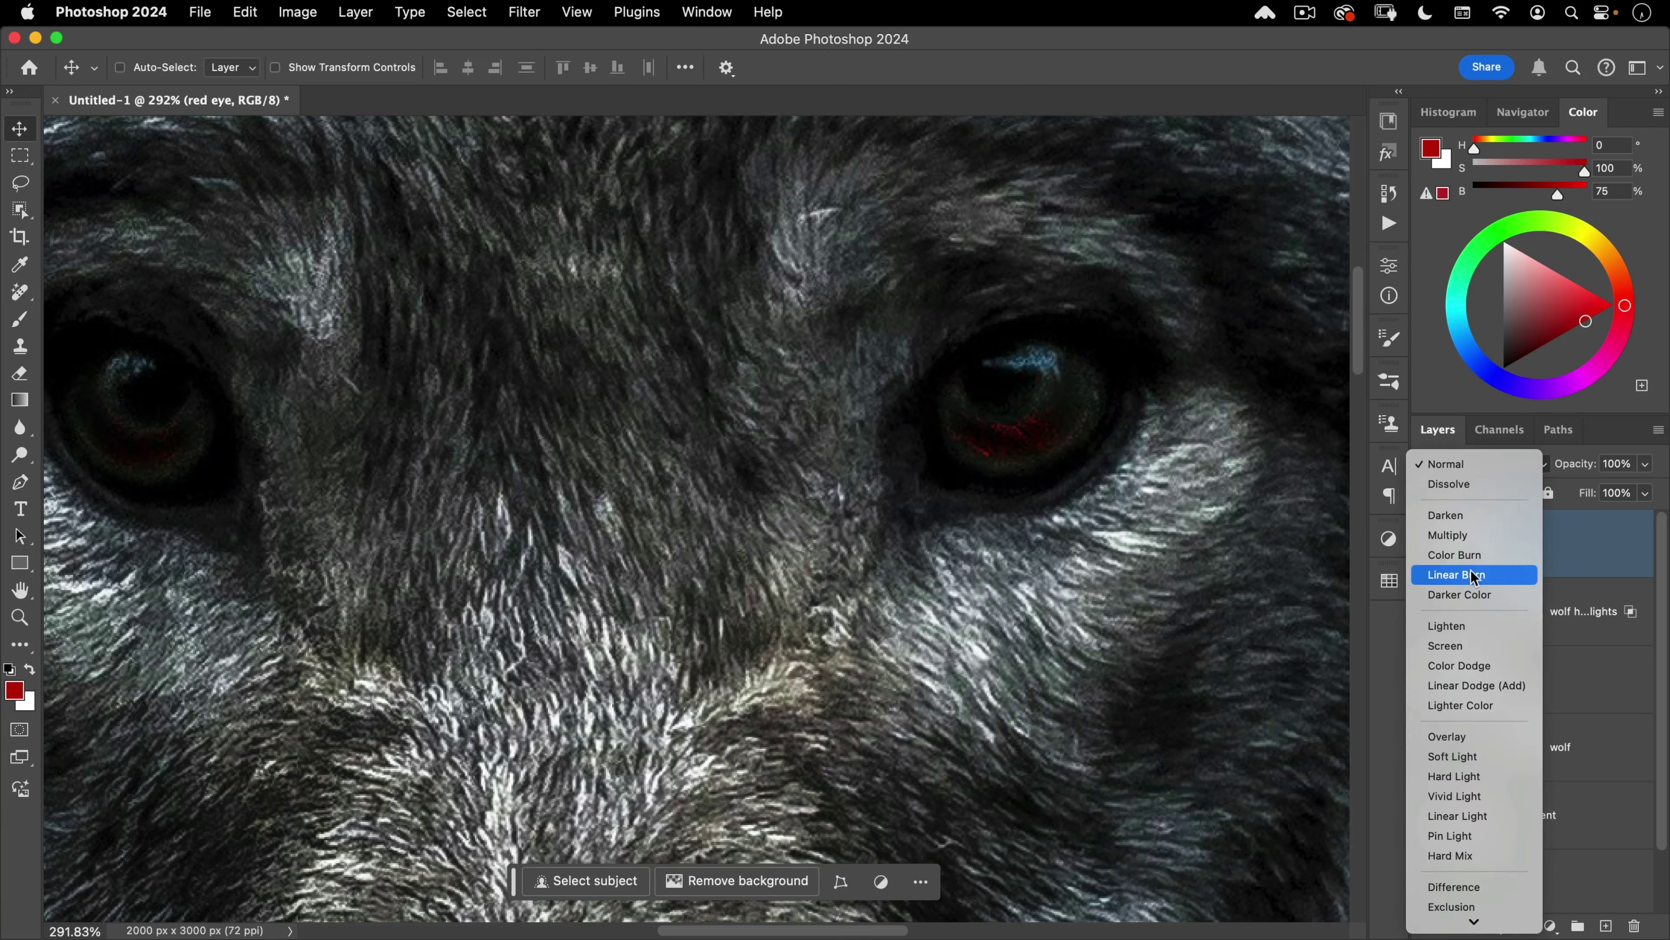
{"action": "left_click", "coordinate": [1473, 538]}
{"action": "scroll", "coordinate": [975, 401], "scroll_direction": "down", "scroll_amount": 5}
{"action": "left_click_drag", "start_coordinate": [1582, 463], "coordinate": [1543, 458]}
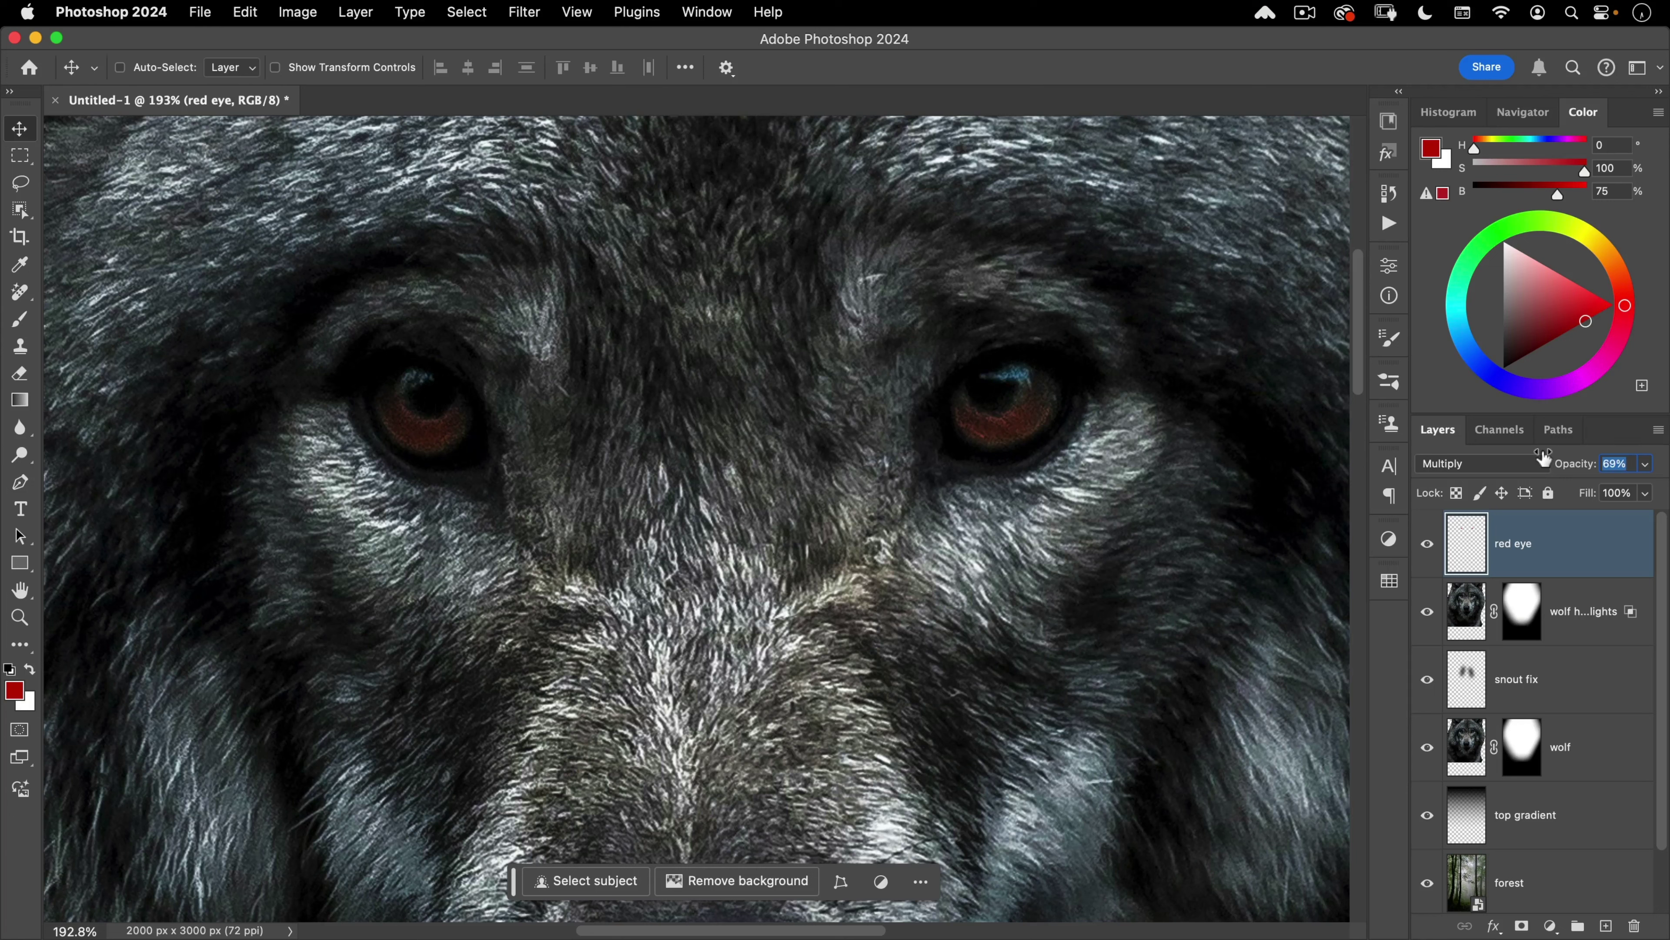
{"action": "left_click", "coordinate": [1519, 503]}
Step: Duplicate the red eye layer and set the copy's blend mode to Color
{"action": "key", "text": "super+j"}
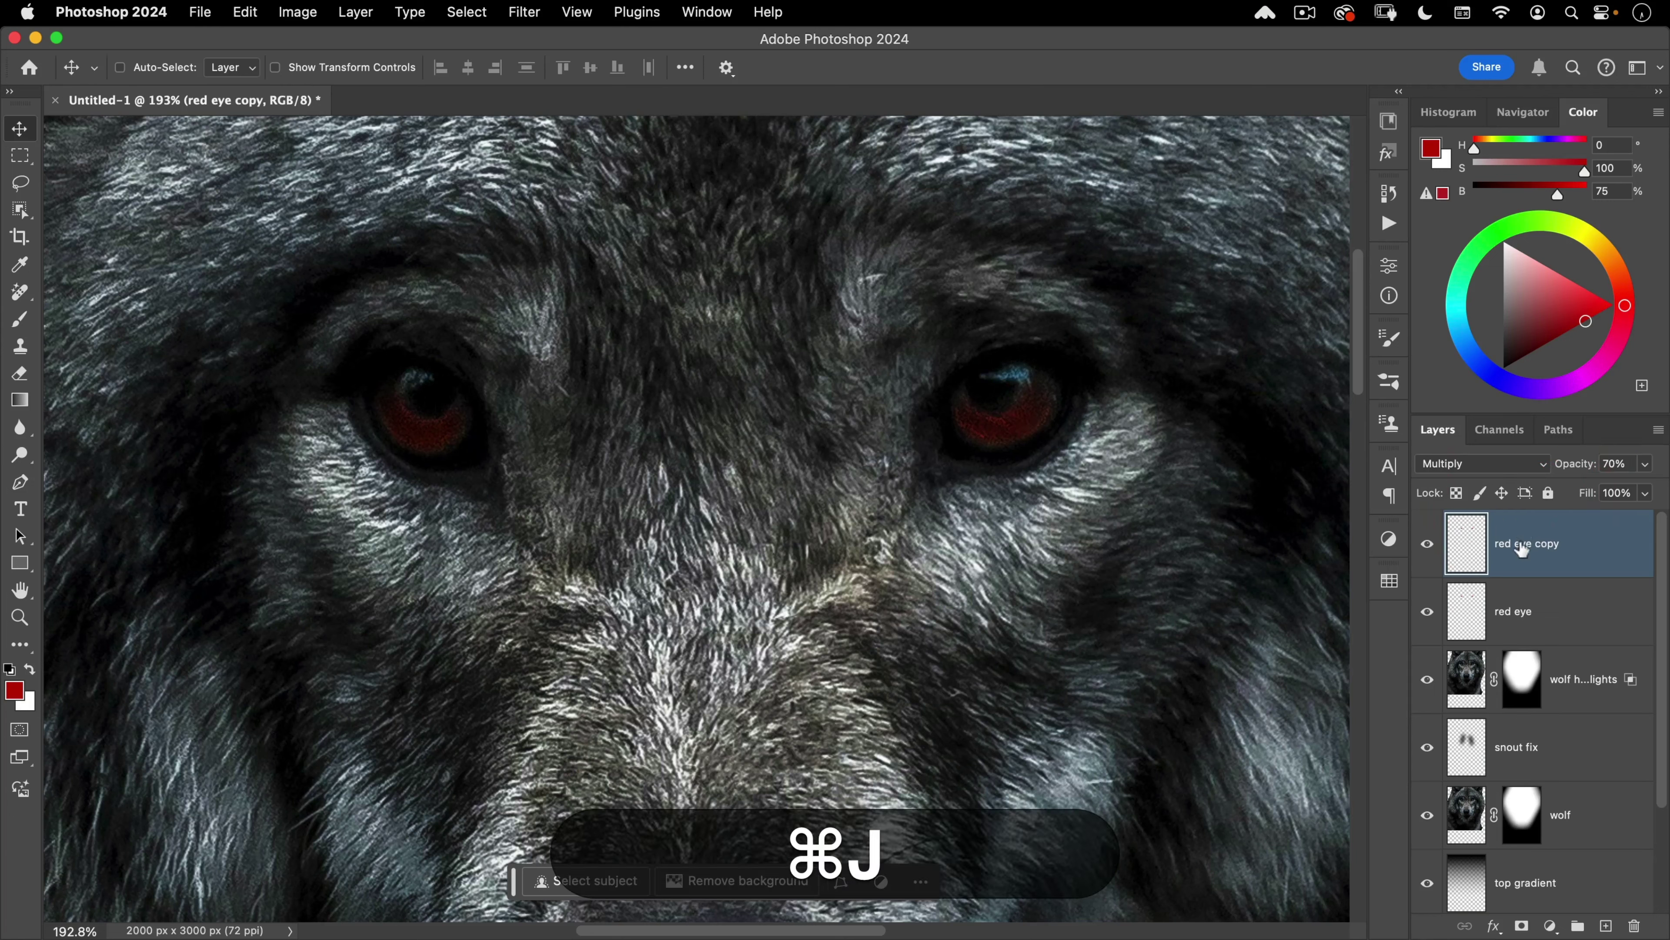
{"action": "left_click", "coordinate": [1500, 464]}
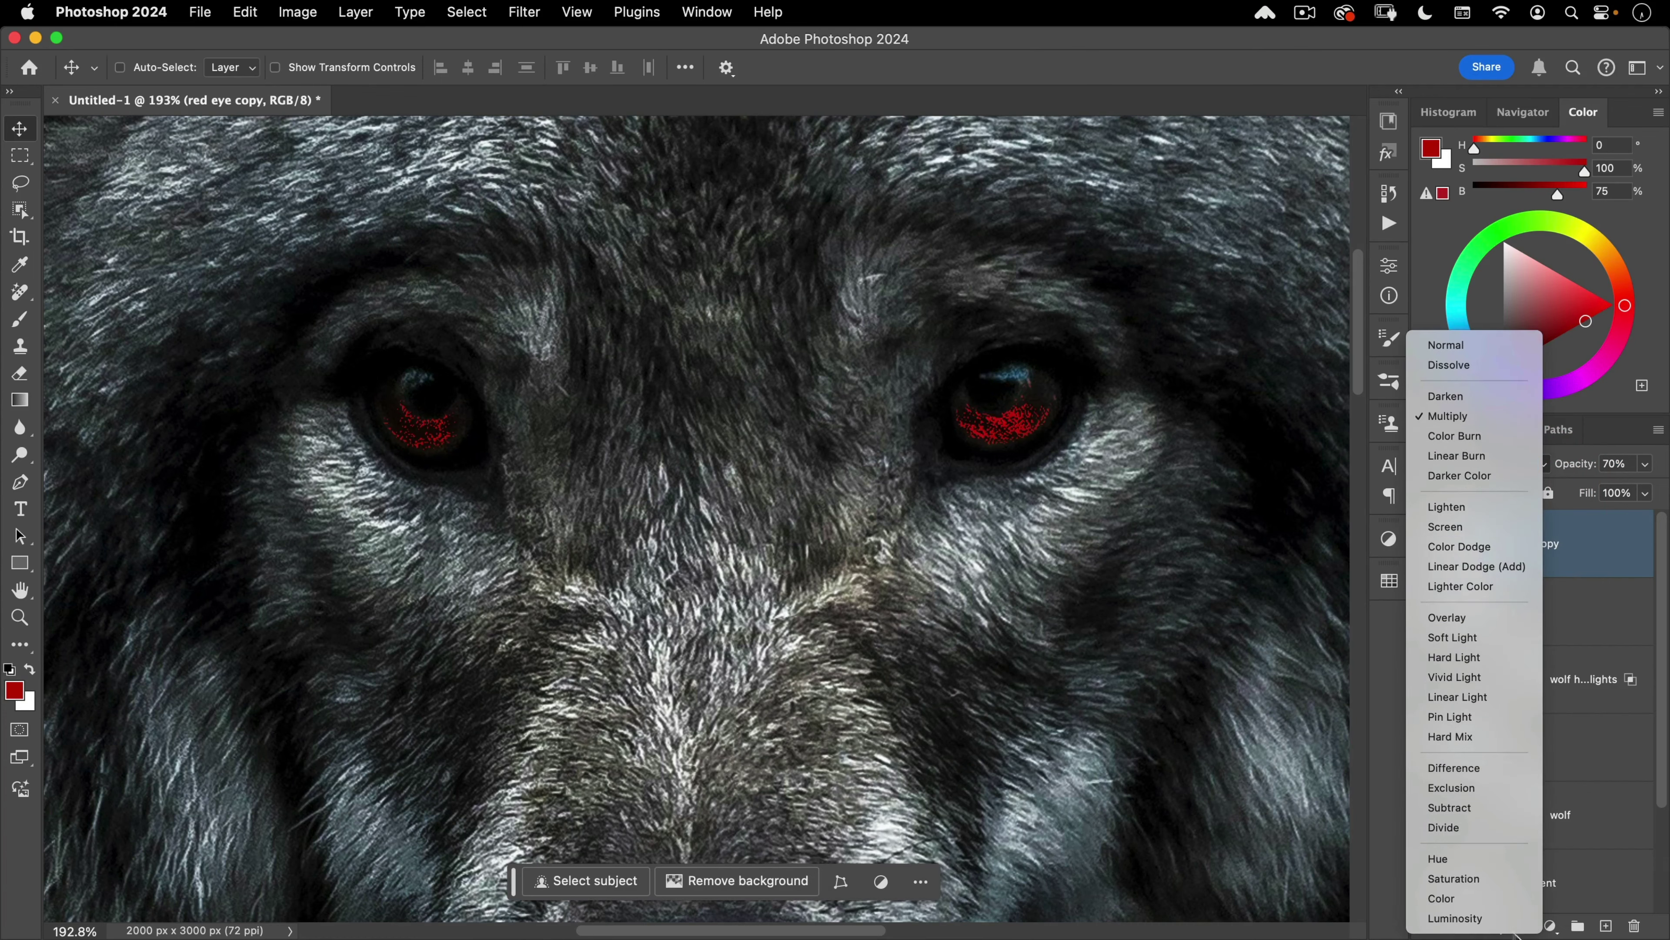
{"action": "left_click", "coordinate": [1473, 898]}
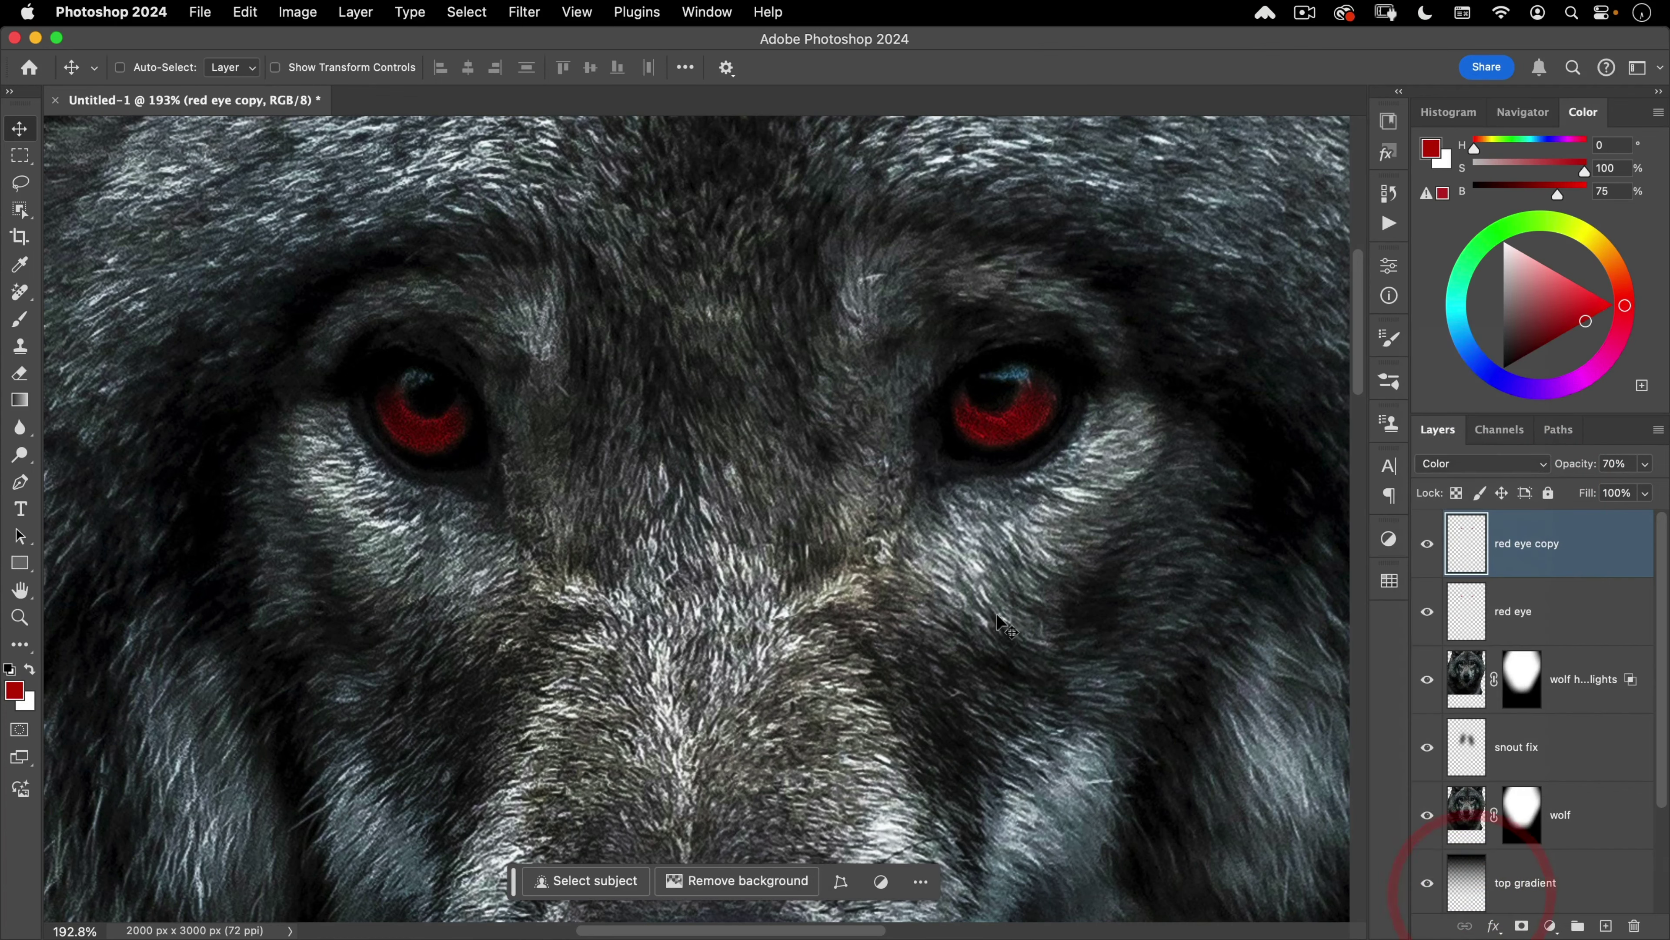
Step: Add a new layer above red eye copy and name it "catch light"
{"action": "key", "text": "space"}
{"action": "left_click_drag", "start_coordinate": [600, 536], "coordinate": [619, 645]}
{"action": "key", "text": "space"}
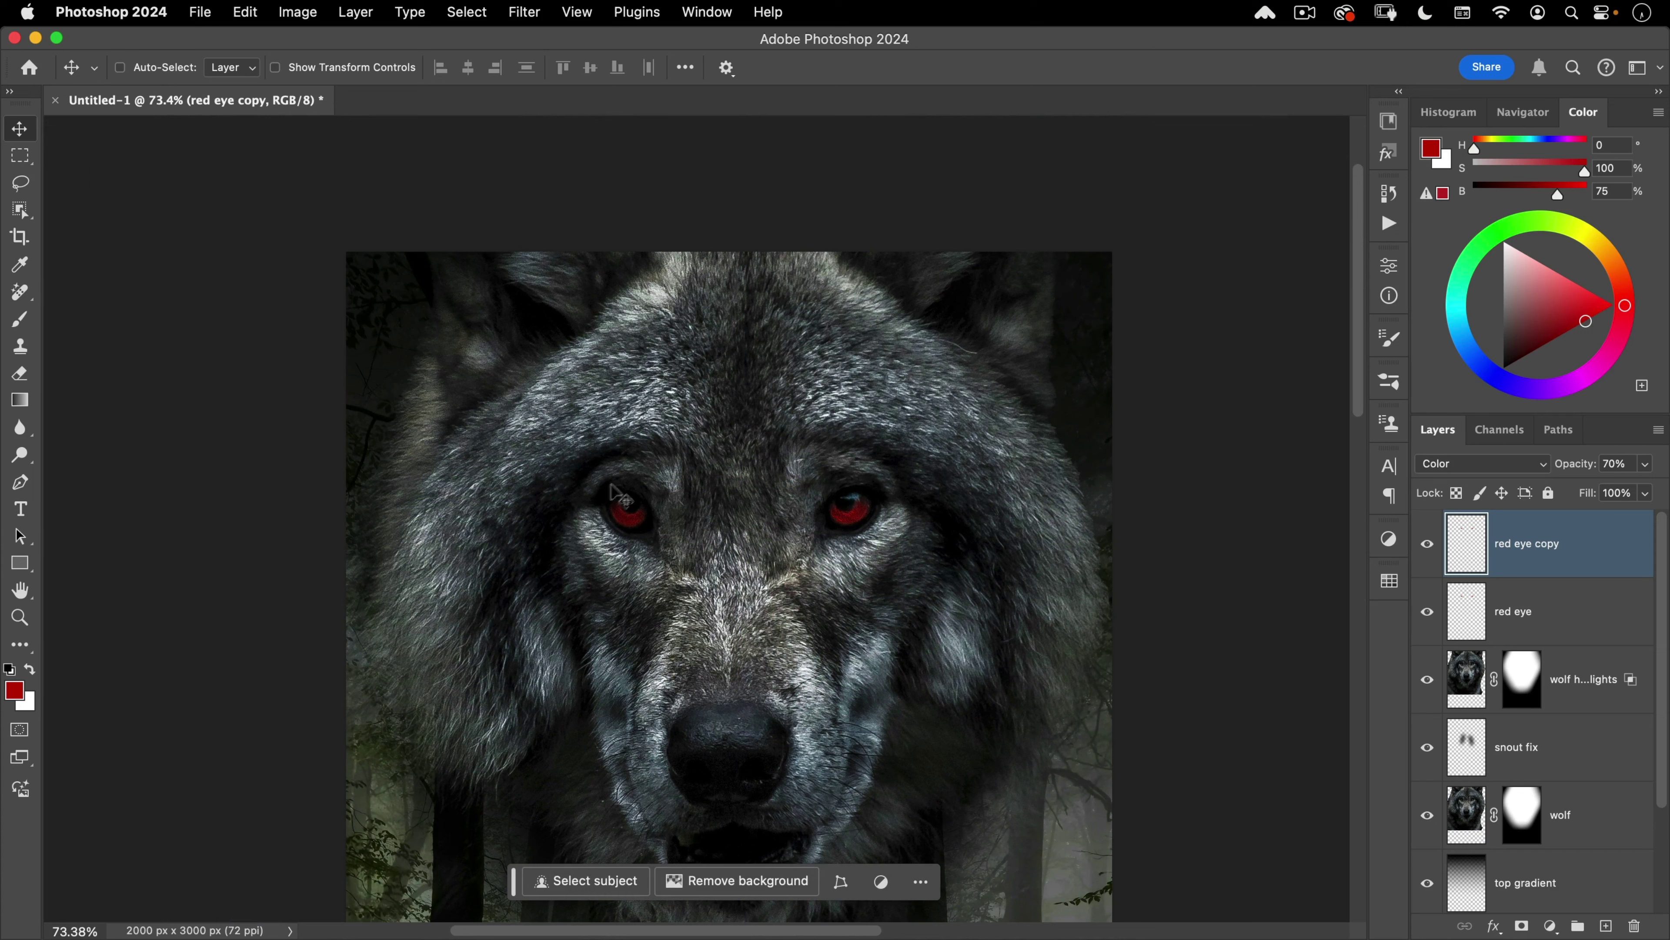
{"action": "left_click", "coordinate": [1605, 927]}
{"action": "double_click", "coordinate": [1518, 543]}
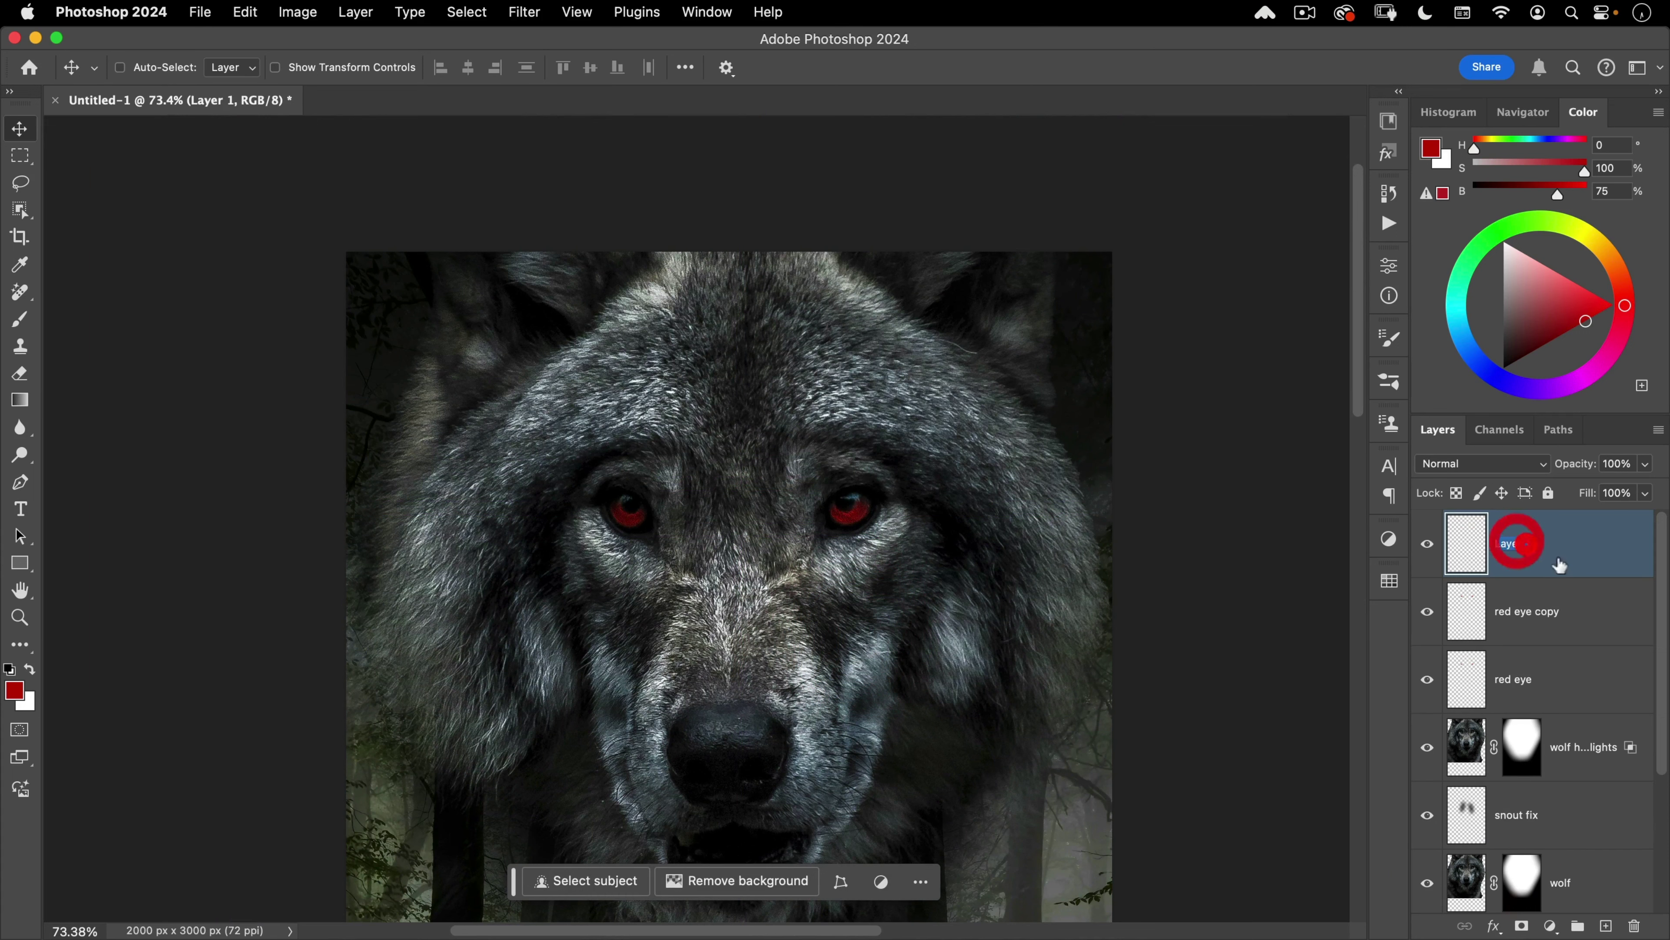
{"action": "type", "text": "catch light"}
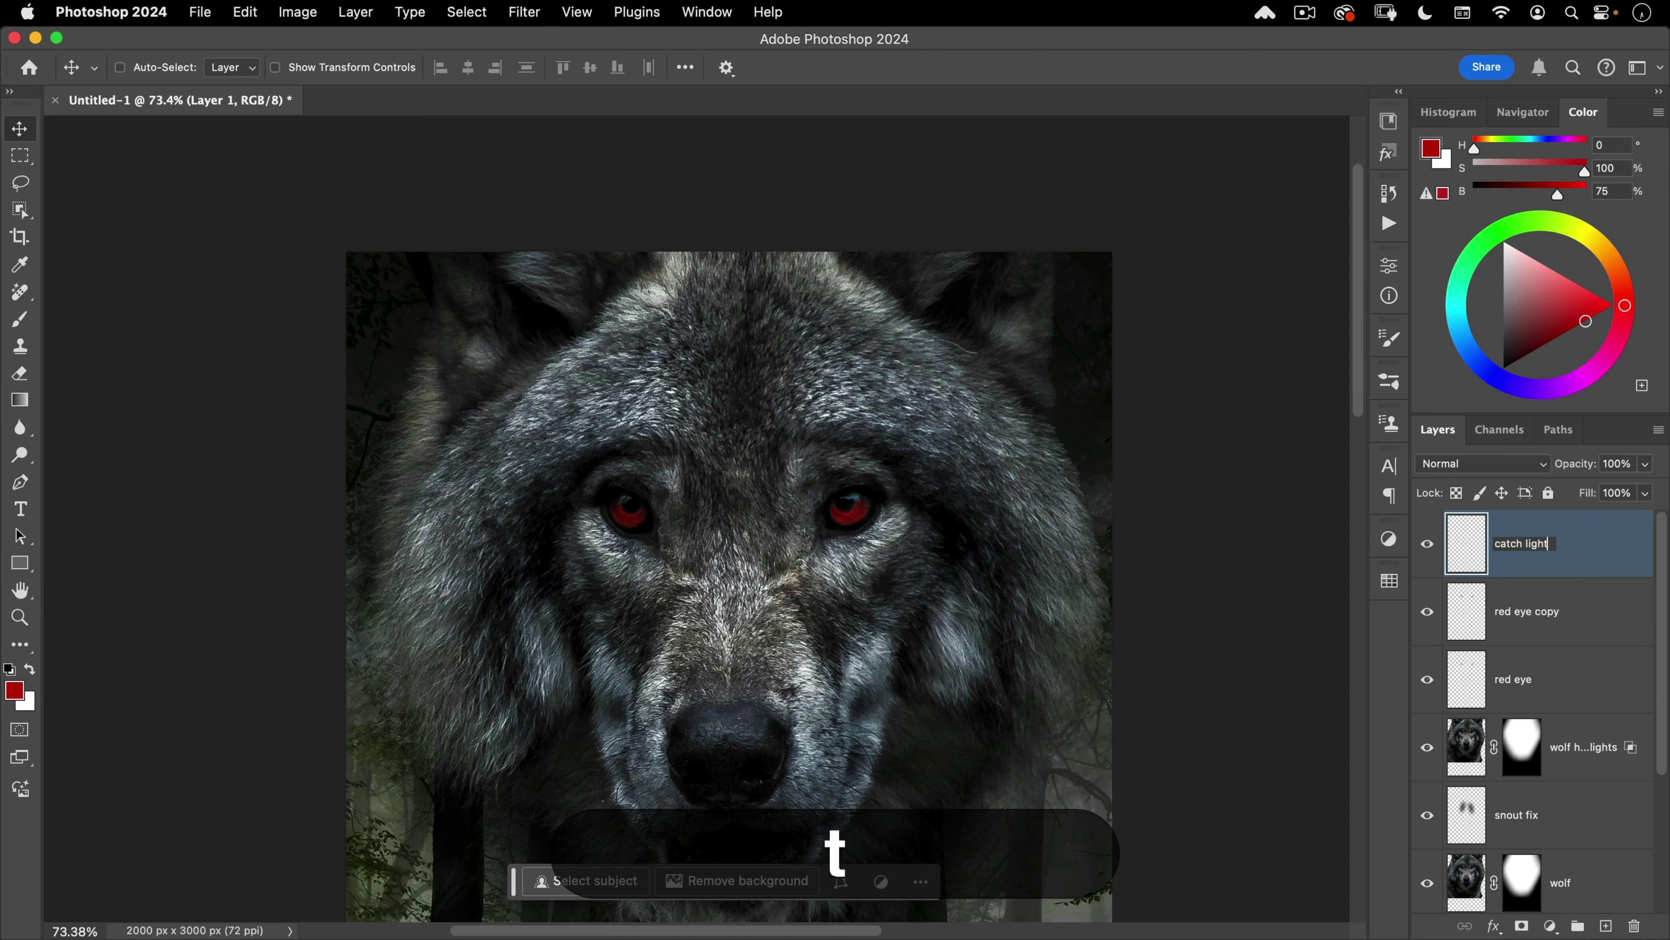
{"action": "key", "text": "Return"}
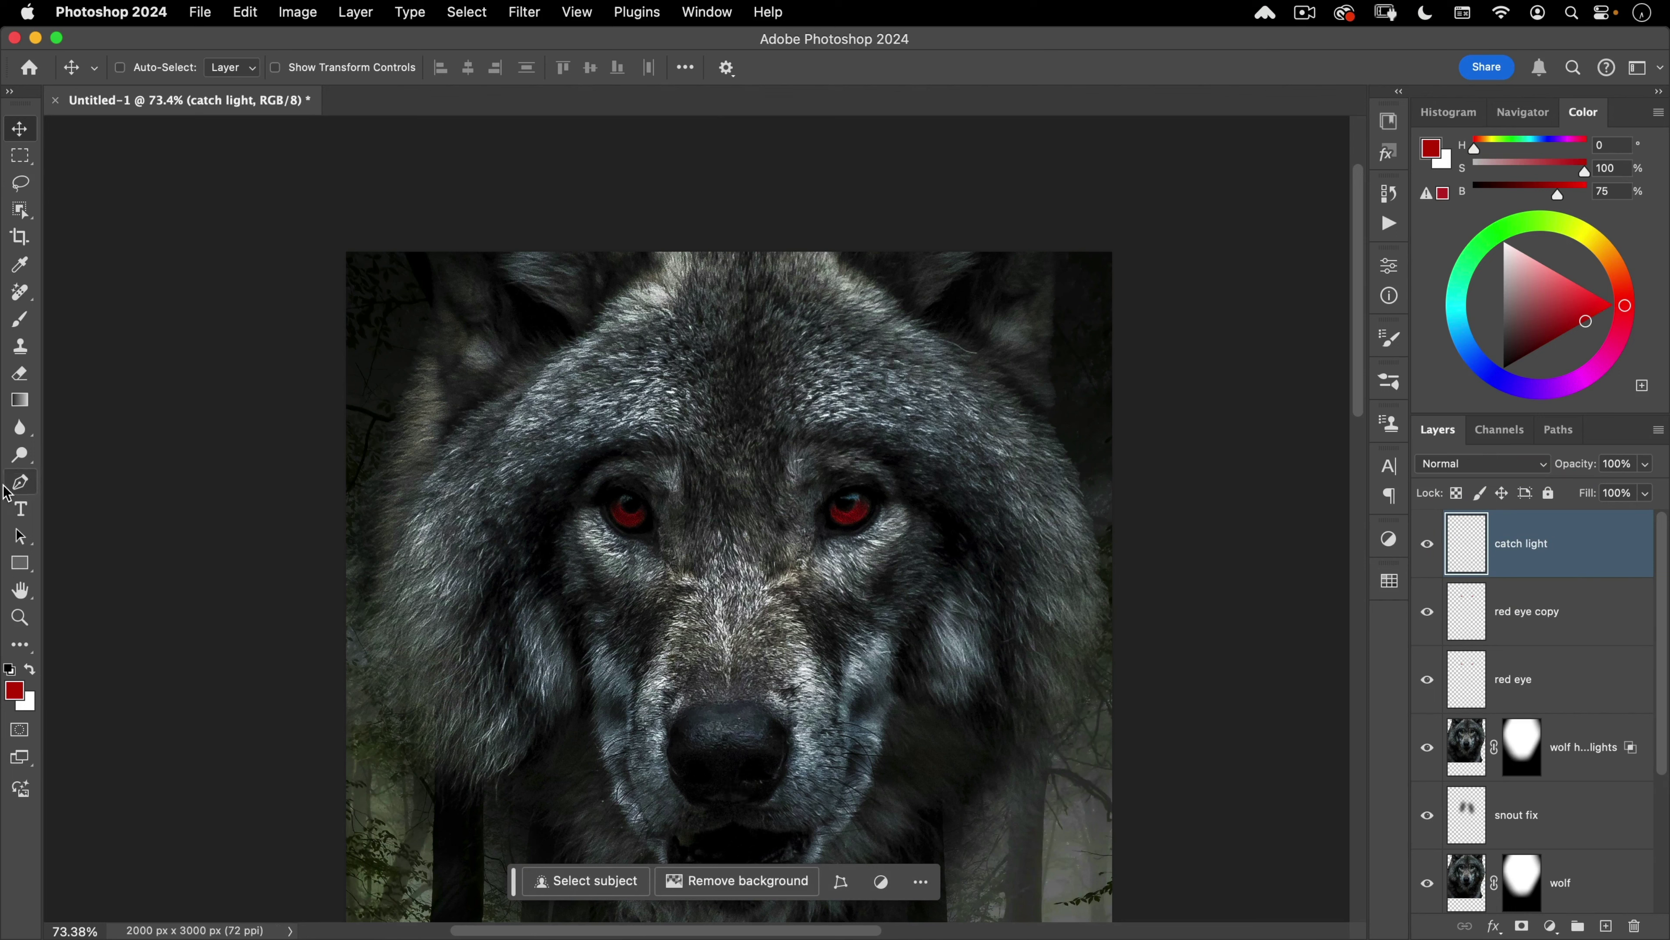
Step: Make white the foreground colour and ready the Brush tool with its flow at 30%
{"action": "left_click", "coordinate": [19, 563]}
{"action": "left_click", "coordinate": [30, 669]}
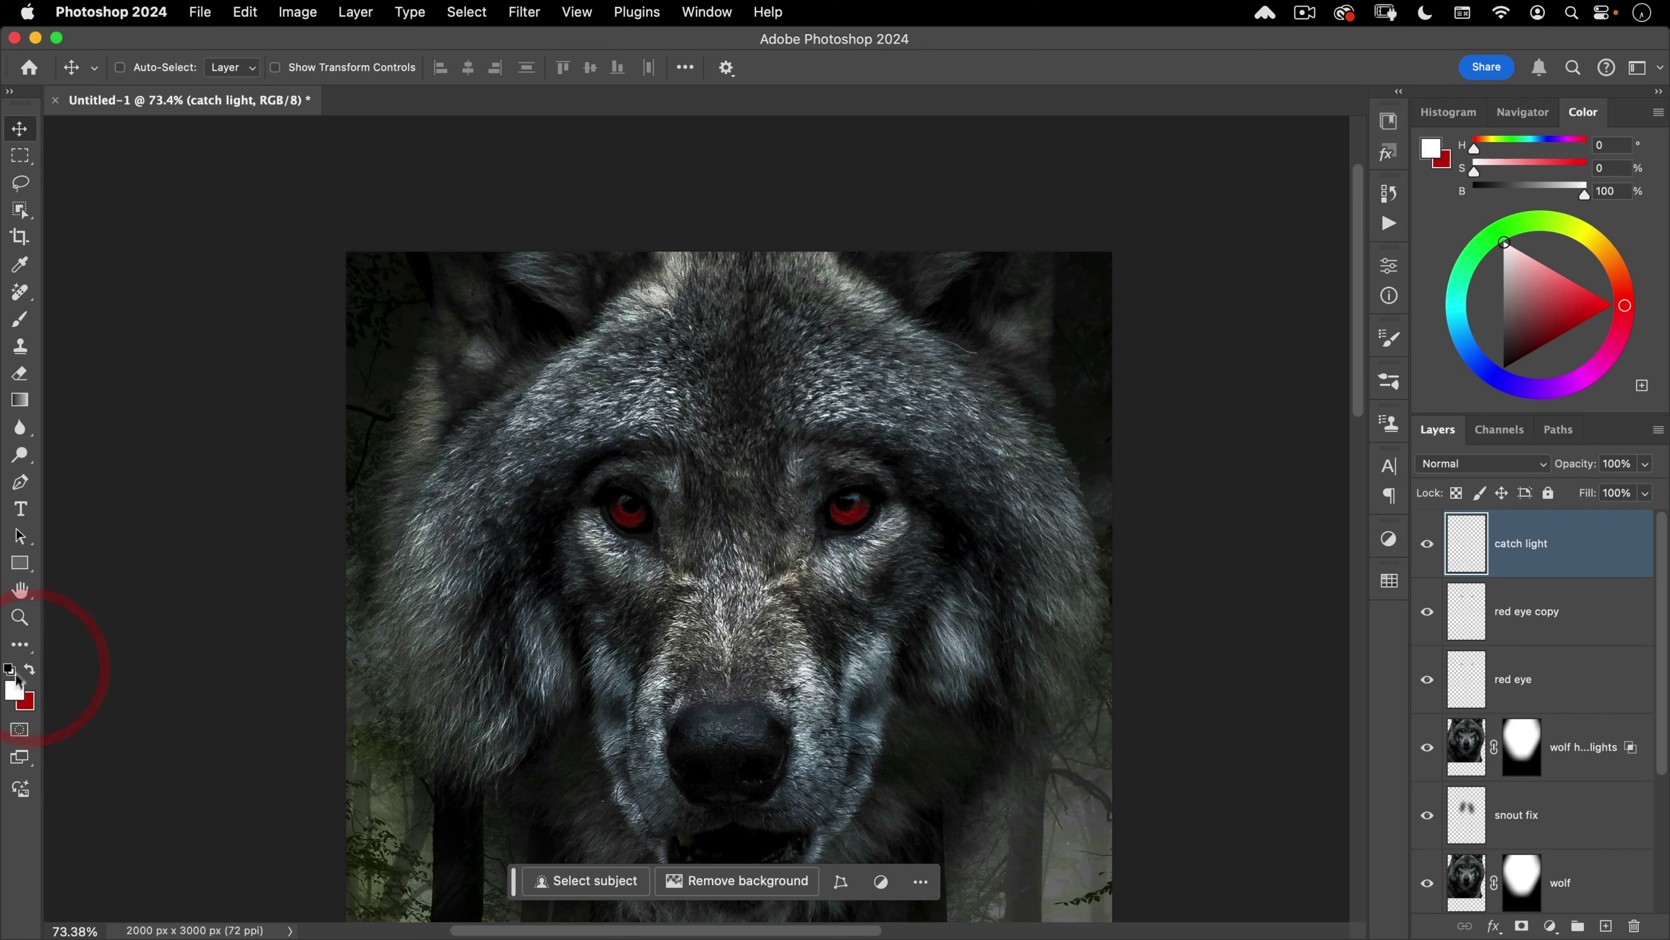
{"action": "key", "text": "b"}
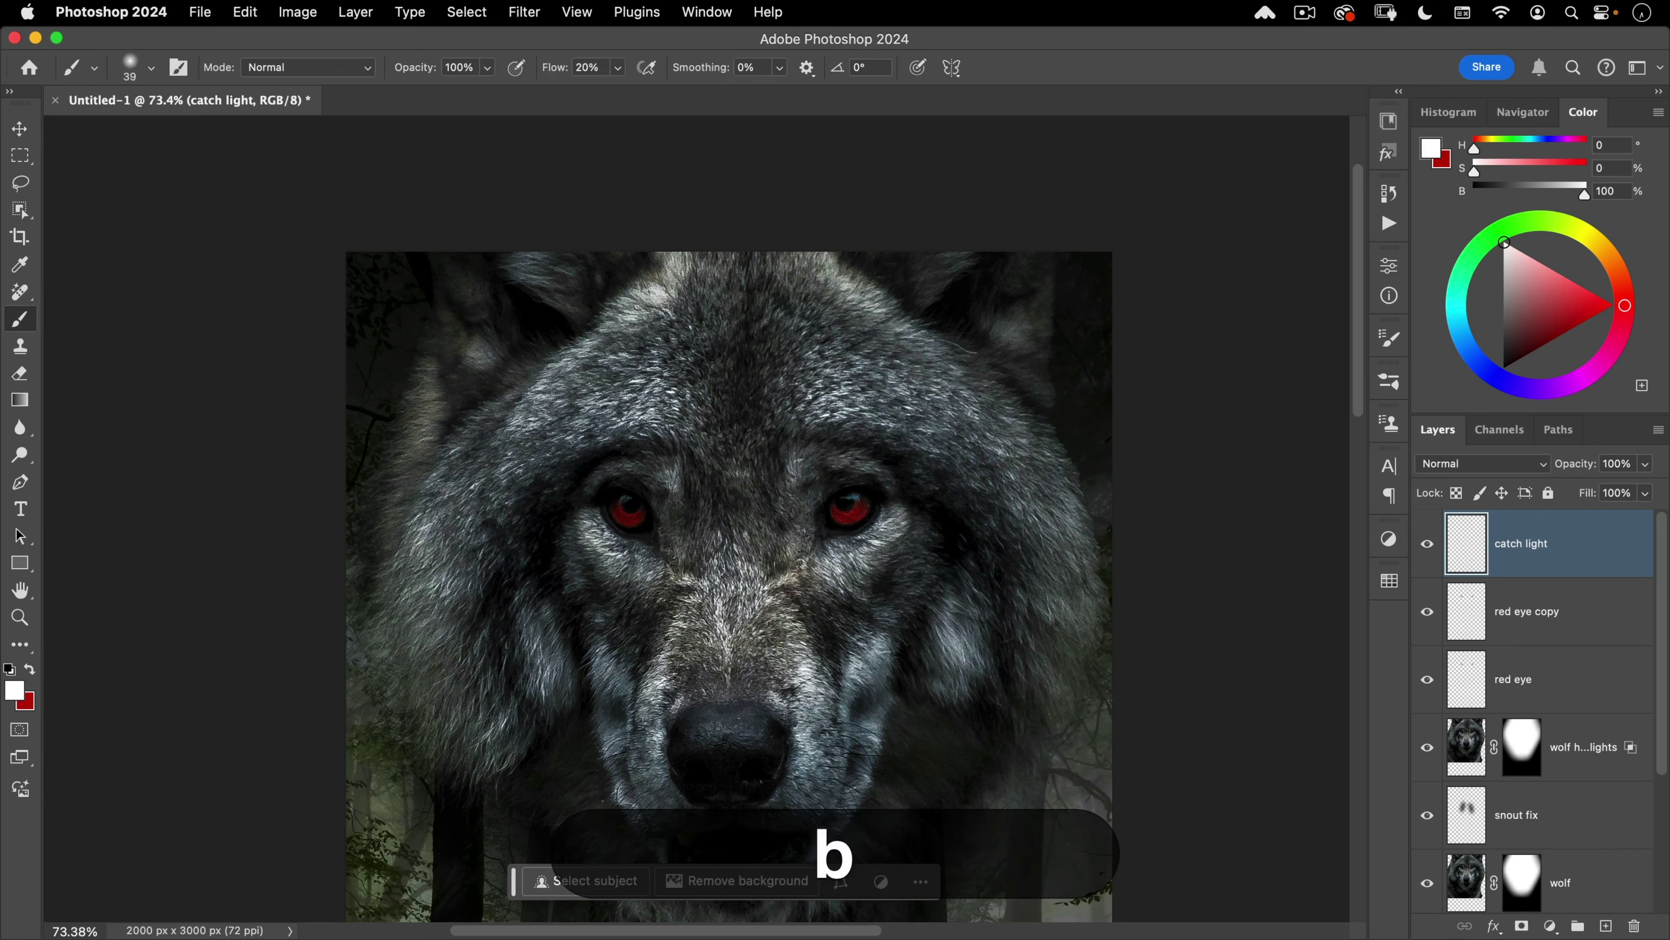
{"action": "left_click", "coordinate": [556, 68]}
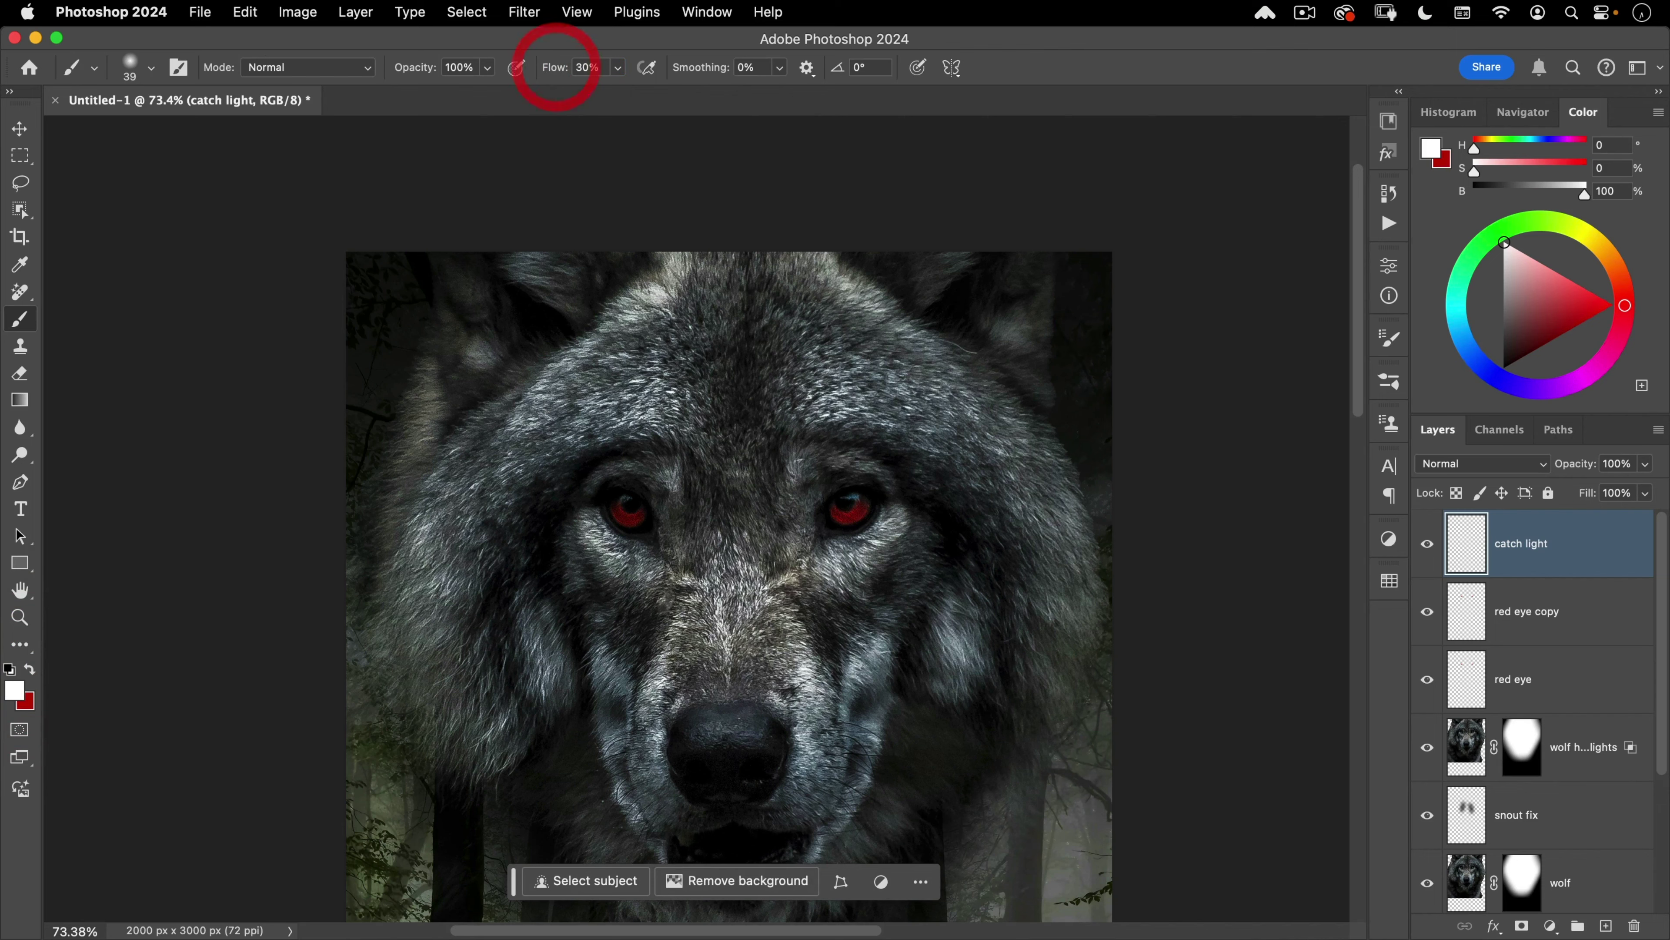
Step: Paint white highlights over the upper part of both eyes and the top of the nose on the catch light layer
{"action": "left_click", "coordinate": [725, 440], "text": "super"}
{"action": "mouse_move", "coordinate": [672, 471]}
{"action": "left_mouse_down"}
{"action": "mouse_move", "coordinate": [653, 470]}
{"action": "mouse_move", "coordinate": [677, 466]}
{"action": "left_mouse_up"}
{"action": "left_click", "coordinate": [724, 460], "text": "alt+super"}
{"action": "left_click_drag", "start_coordinate": [853, 257], "coordinate": [870, 254]}
{"action": "left_click_drag", "start_coordinate": [736, 581], "coordinate": [641, 581]}
{"action": "left_click_drag", "start_coordinate": [753, 451], "coordinate": [905, 461]}
{"action": "key", "text": "v"}
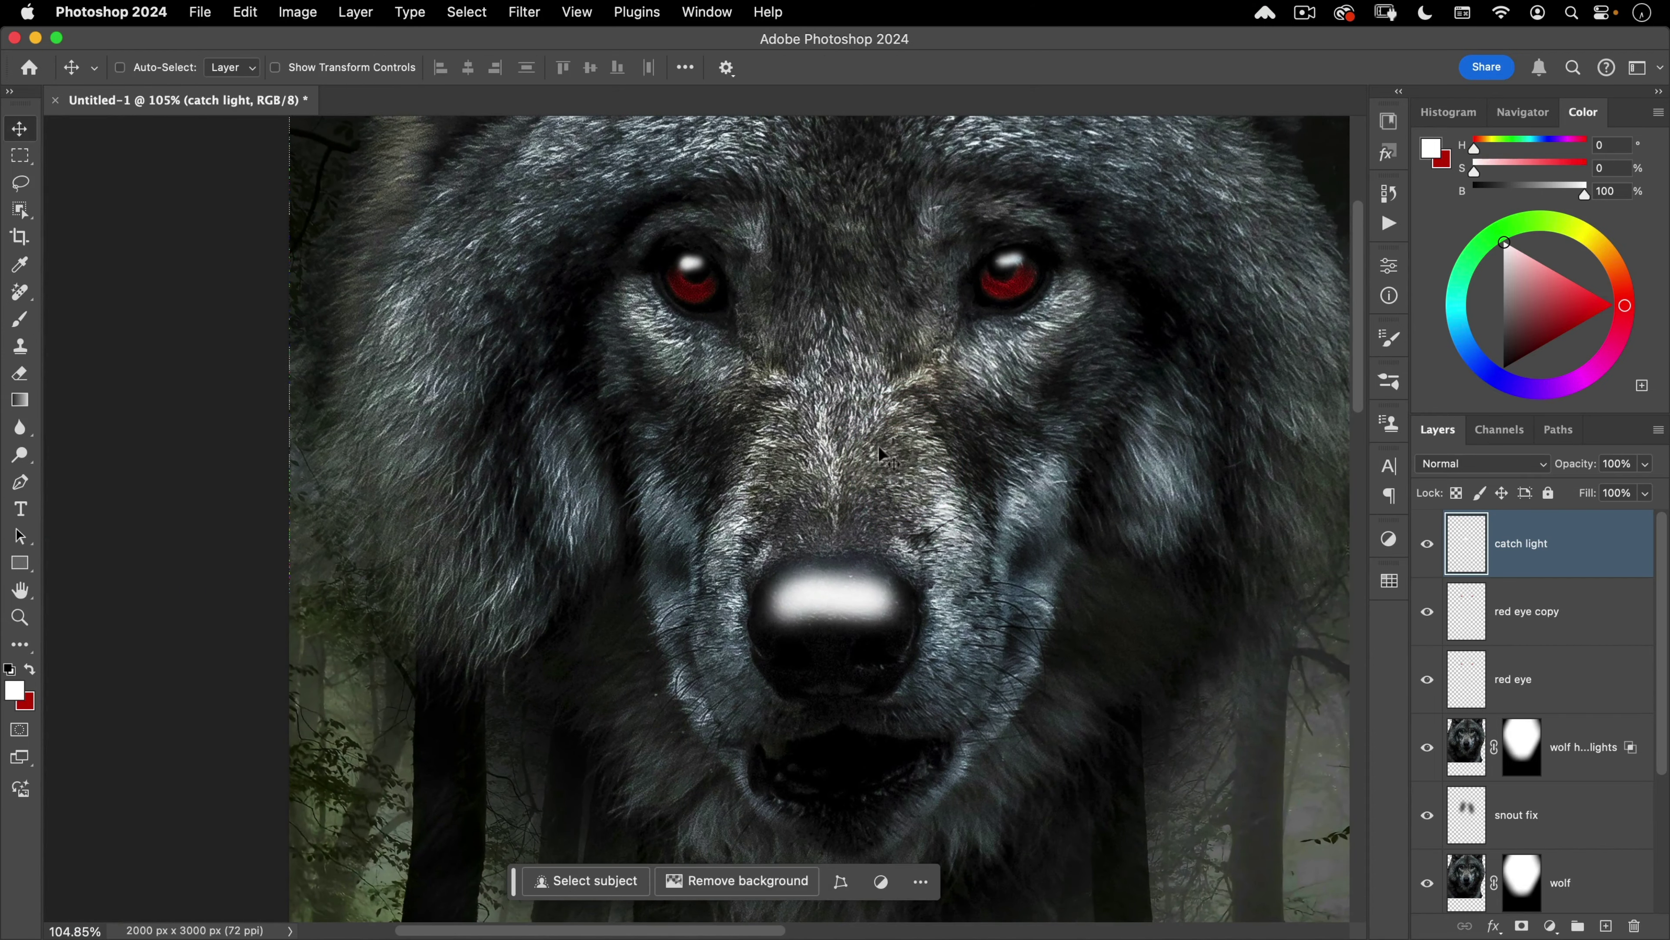
Step: In the catch light layer's blending options, split the Underlying Layer's dark Blend If slider to 77 / 115 and apply it
{"action": "double_click", "coordinate": [1638, 550]}
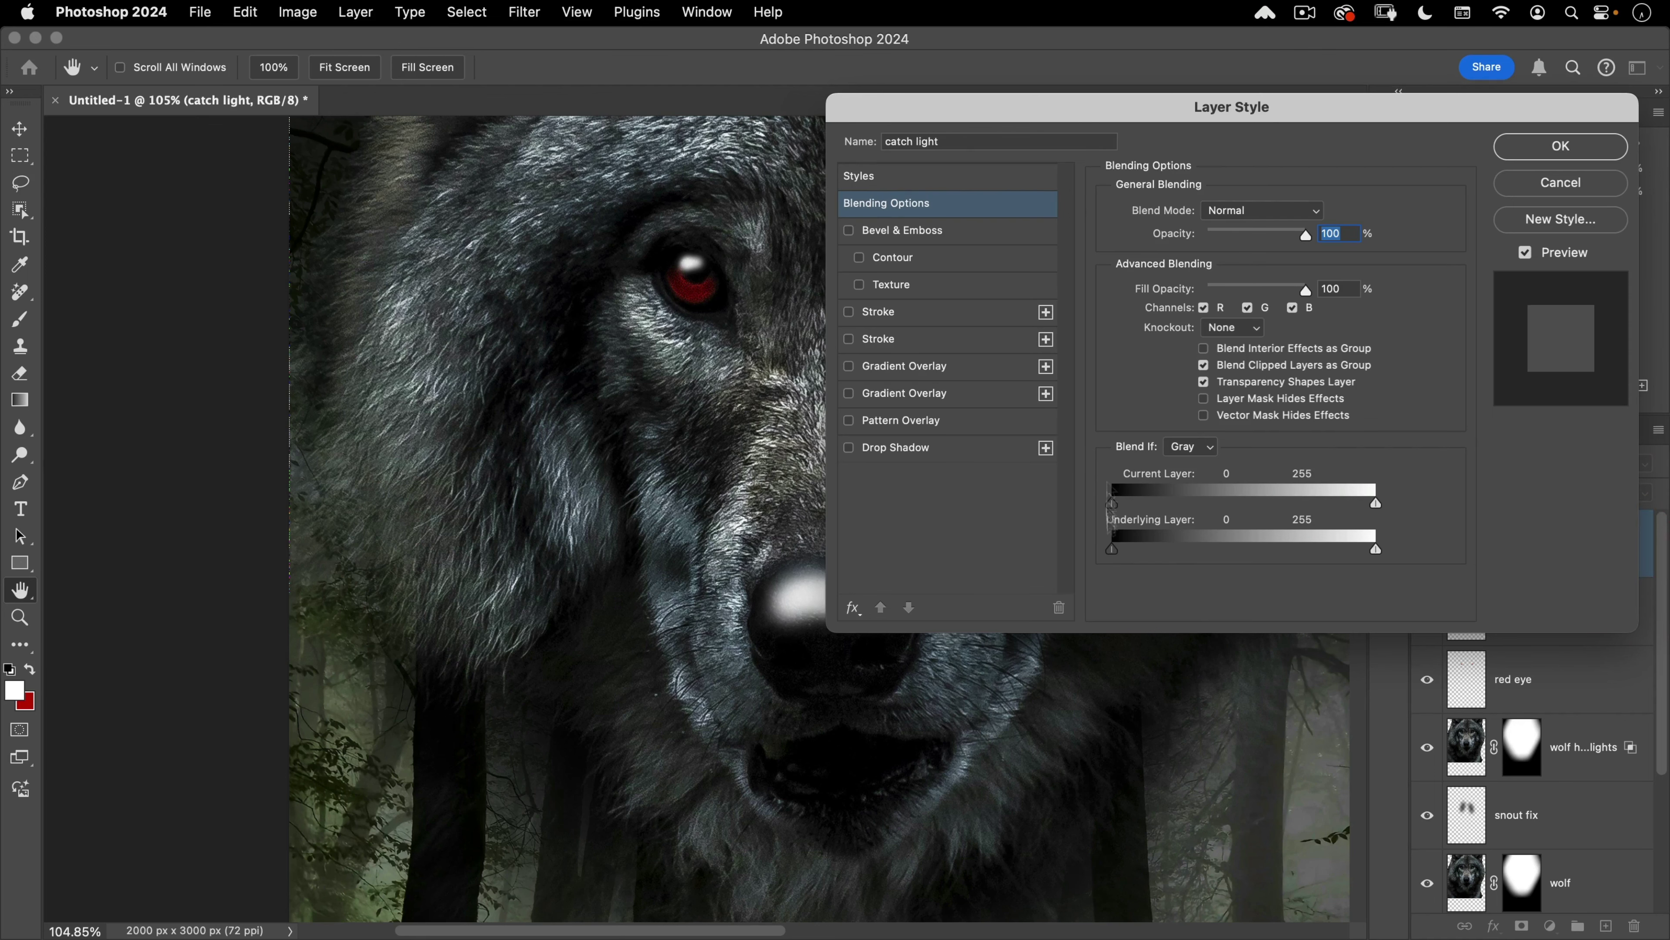
{"action": "left_click_drag", "start_coordinate": [968, 109], "coordinate": [1076, 326]}
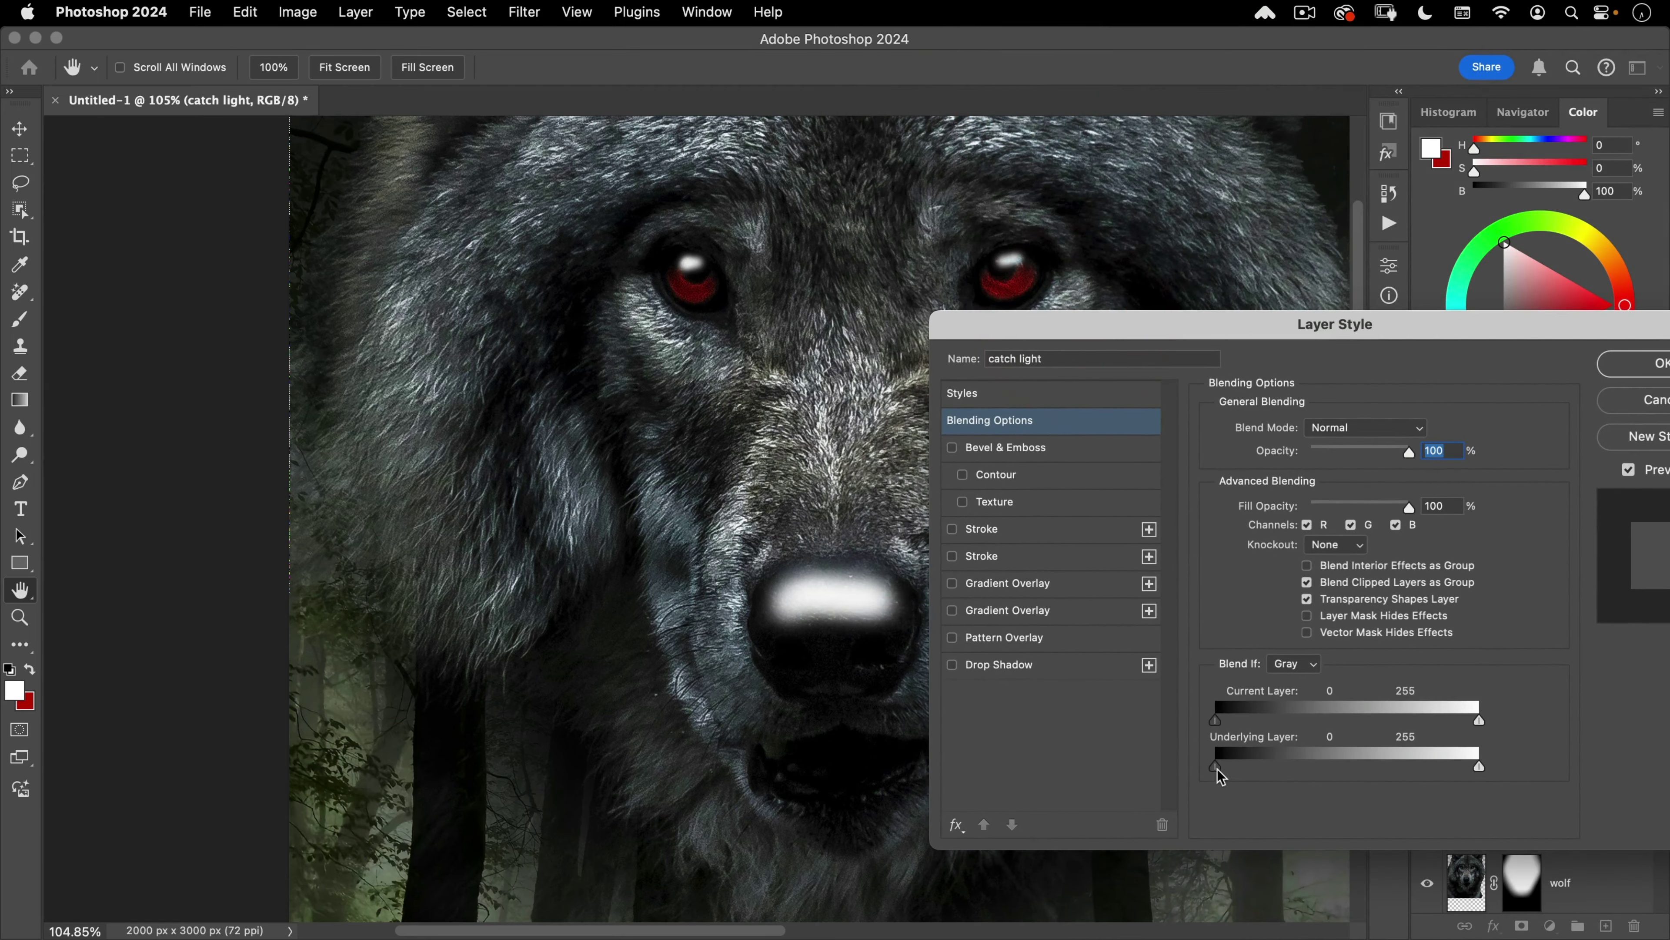
{"action": "left_click_drag", "start_coordinate": [1216, 768], "coordinate": [1304, 759]}
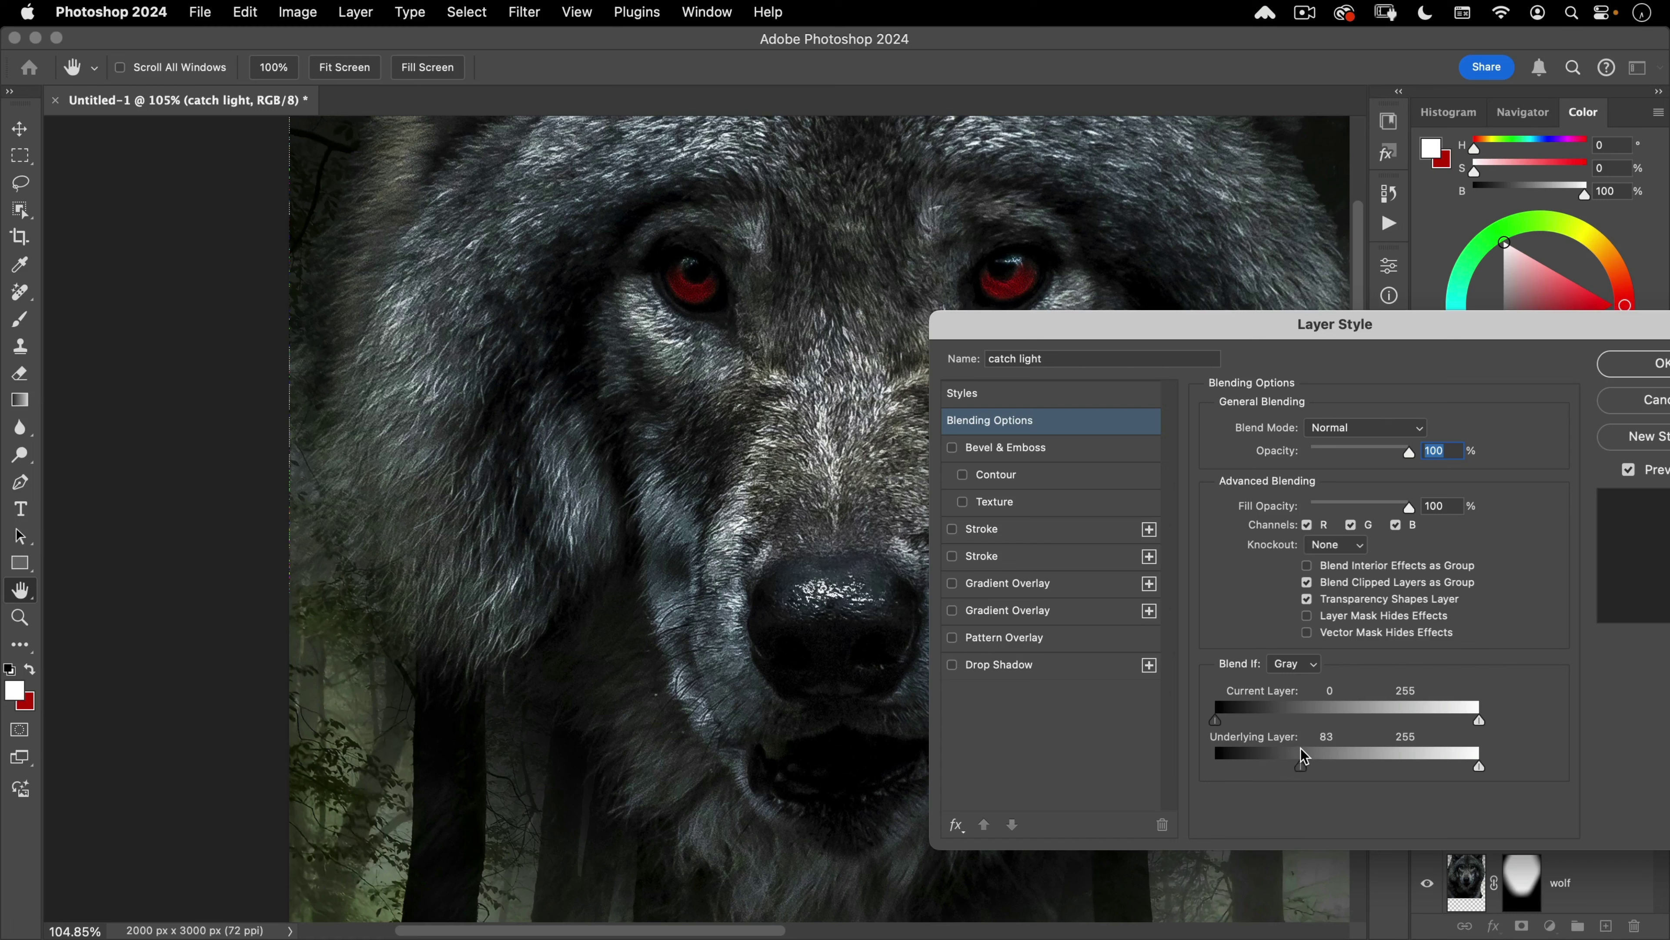
{"action": "left_click", "coordinate": [1303, 758]}
{"action": "key", "text": "alt"}
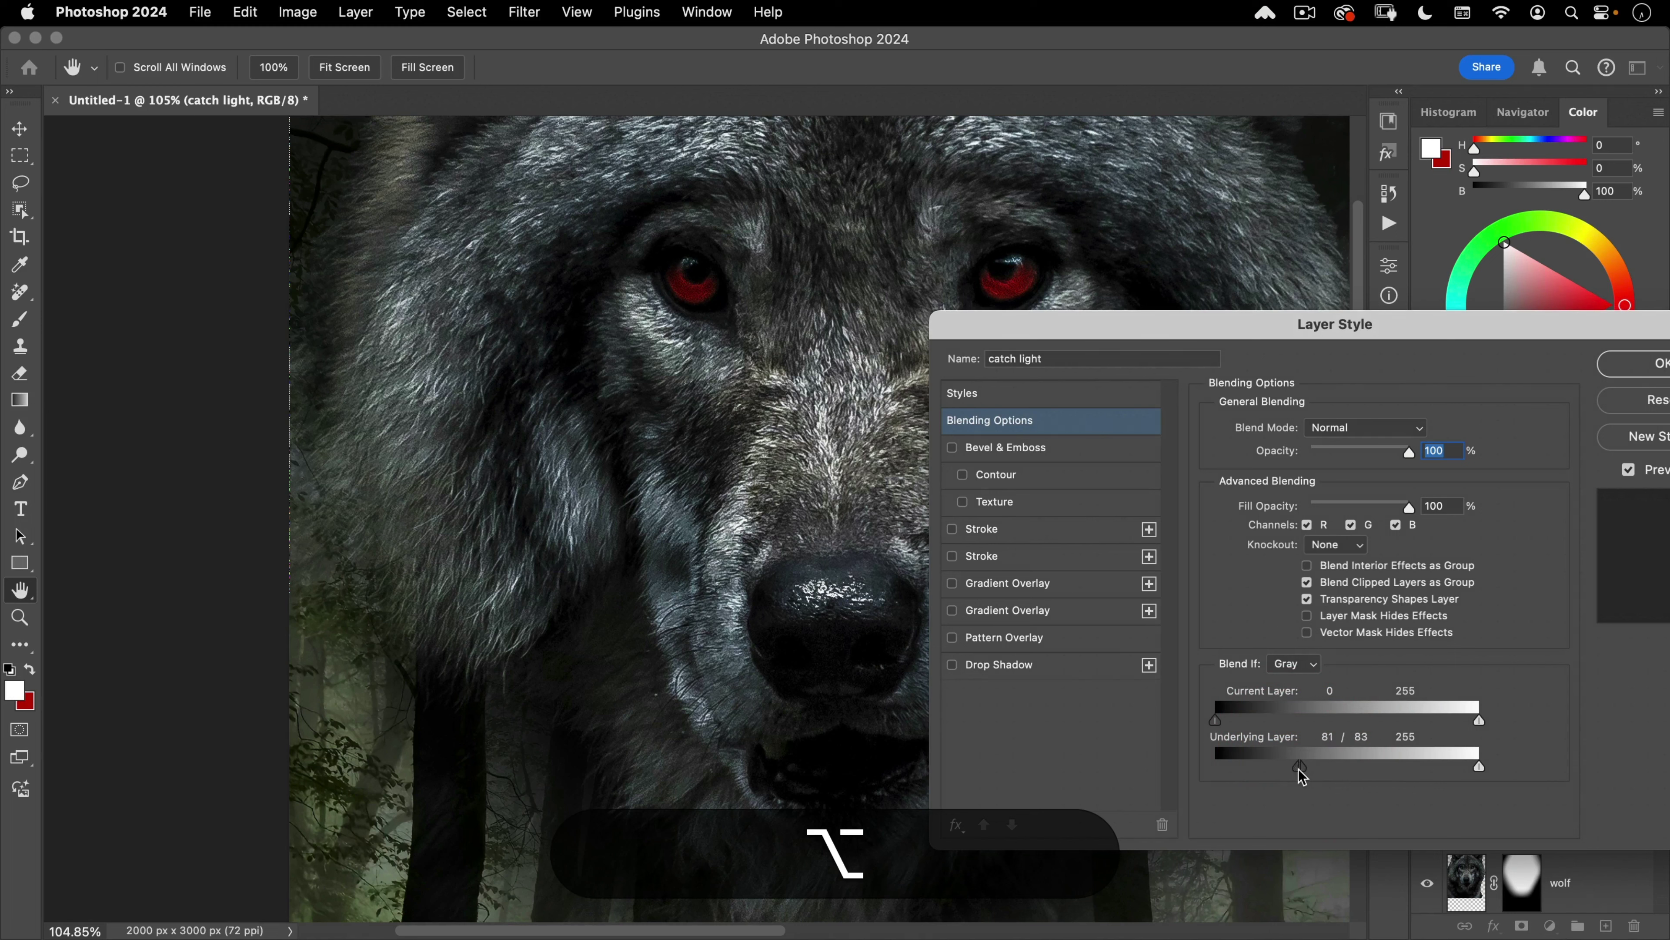
{"action": "left_click_drag", "start_coordinate": [1300, 769], "coordinate": [1336, 760]}
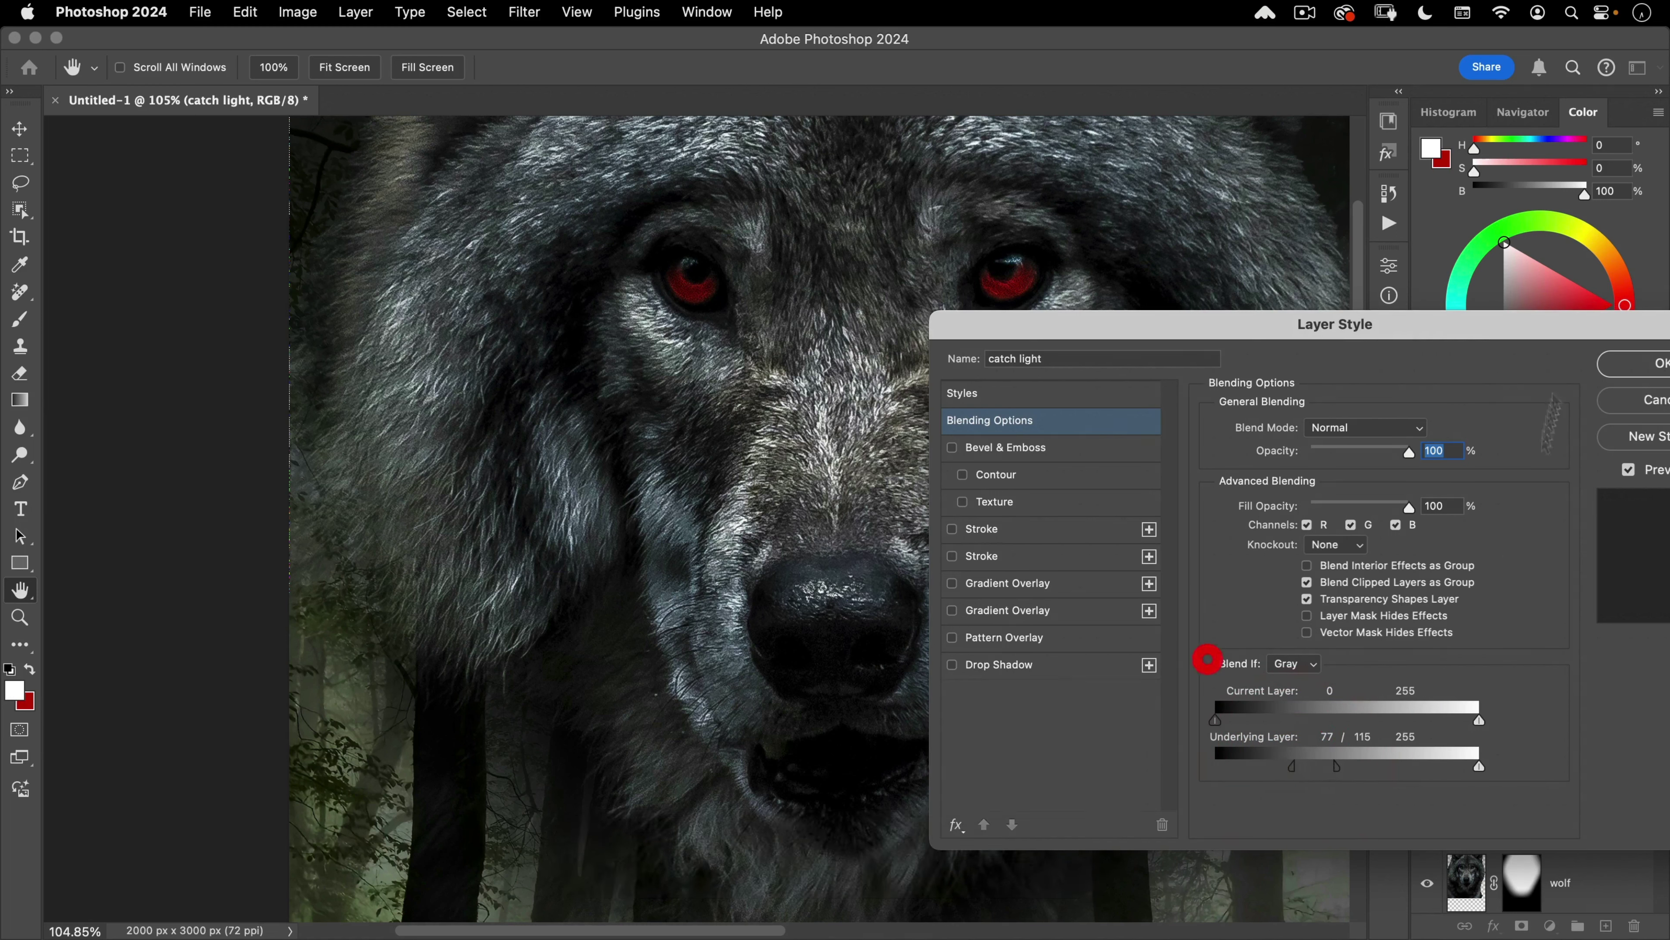
{"action": "left_click", "coordinate": [1637, 362]}
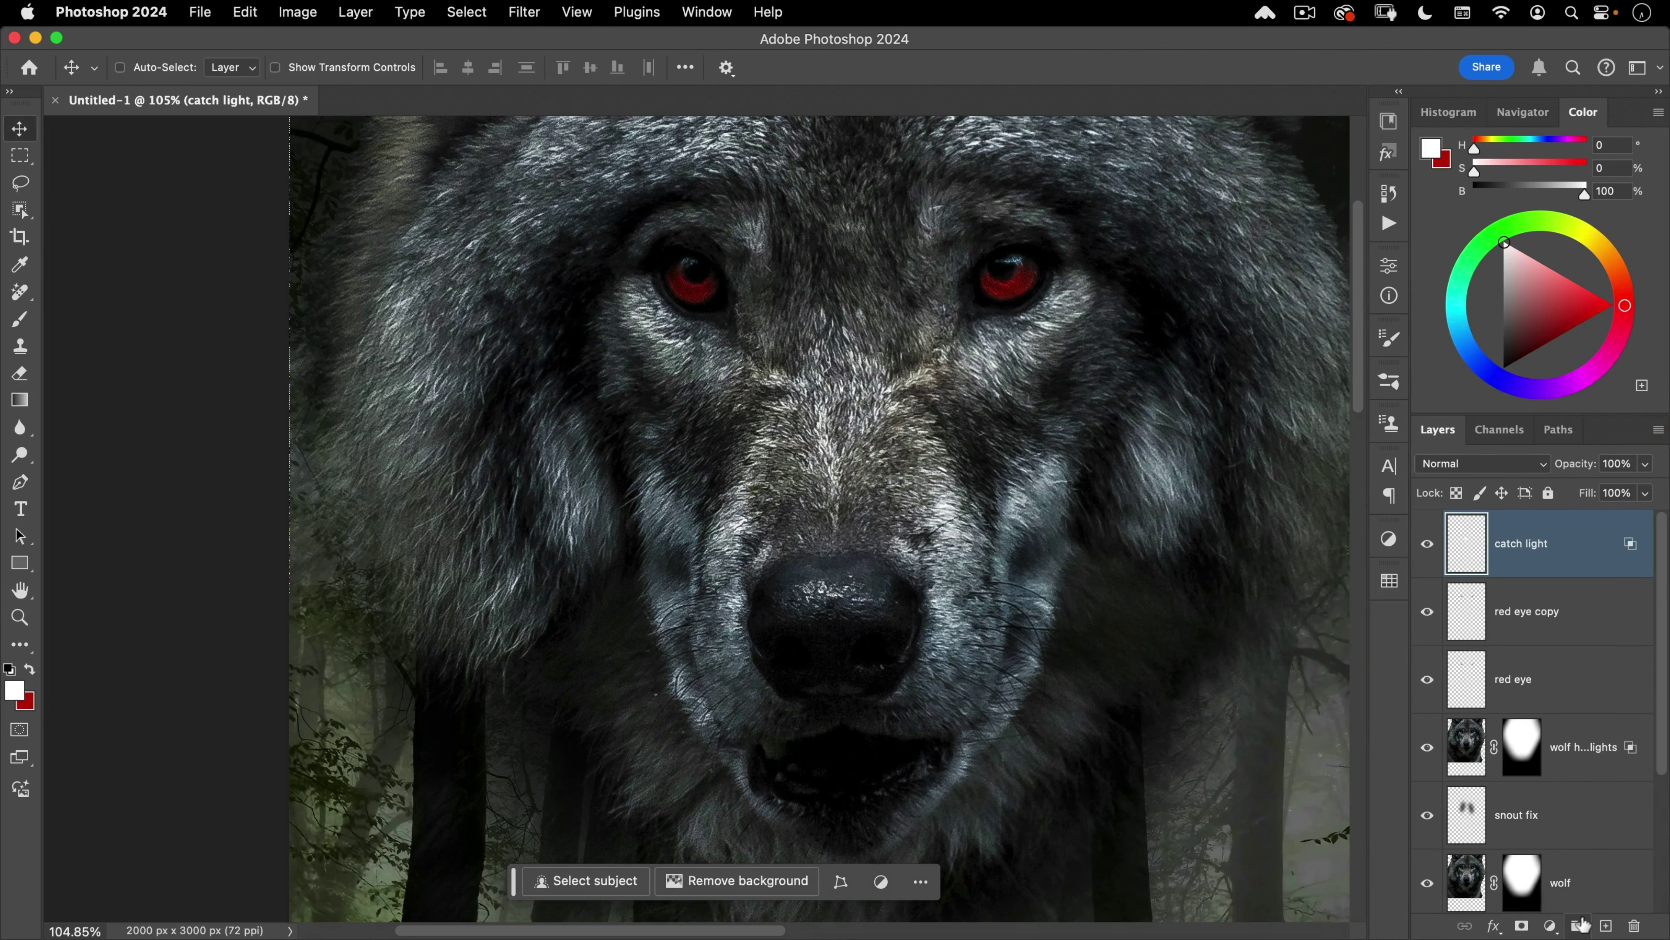
Step: Brush more white over the reflection above the pupil of the eye on the image's left, on the catch light layer
{"action": "key", "text": "b"}
{"action": "mouse_move", "coordinate": [688, 258]}
{"action": "left_mouse_down"}
{"action": "mouse_move", "coordinate": [720, 254]}
{"action": "mouse_move", "coordinate": [682, 278]}
{"action": "mouse_move", "coordinate": [612, 272]}
{"action": "left_mouse_up"}
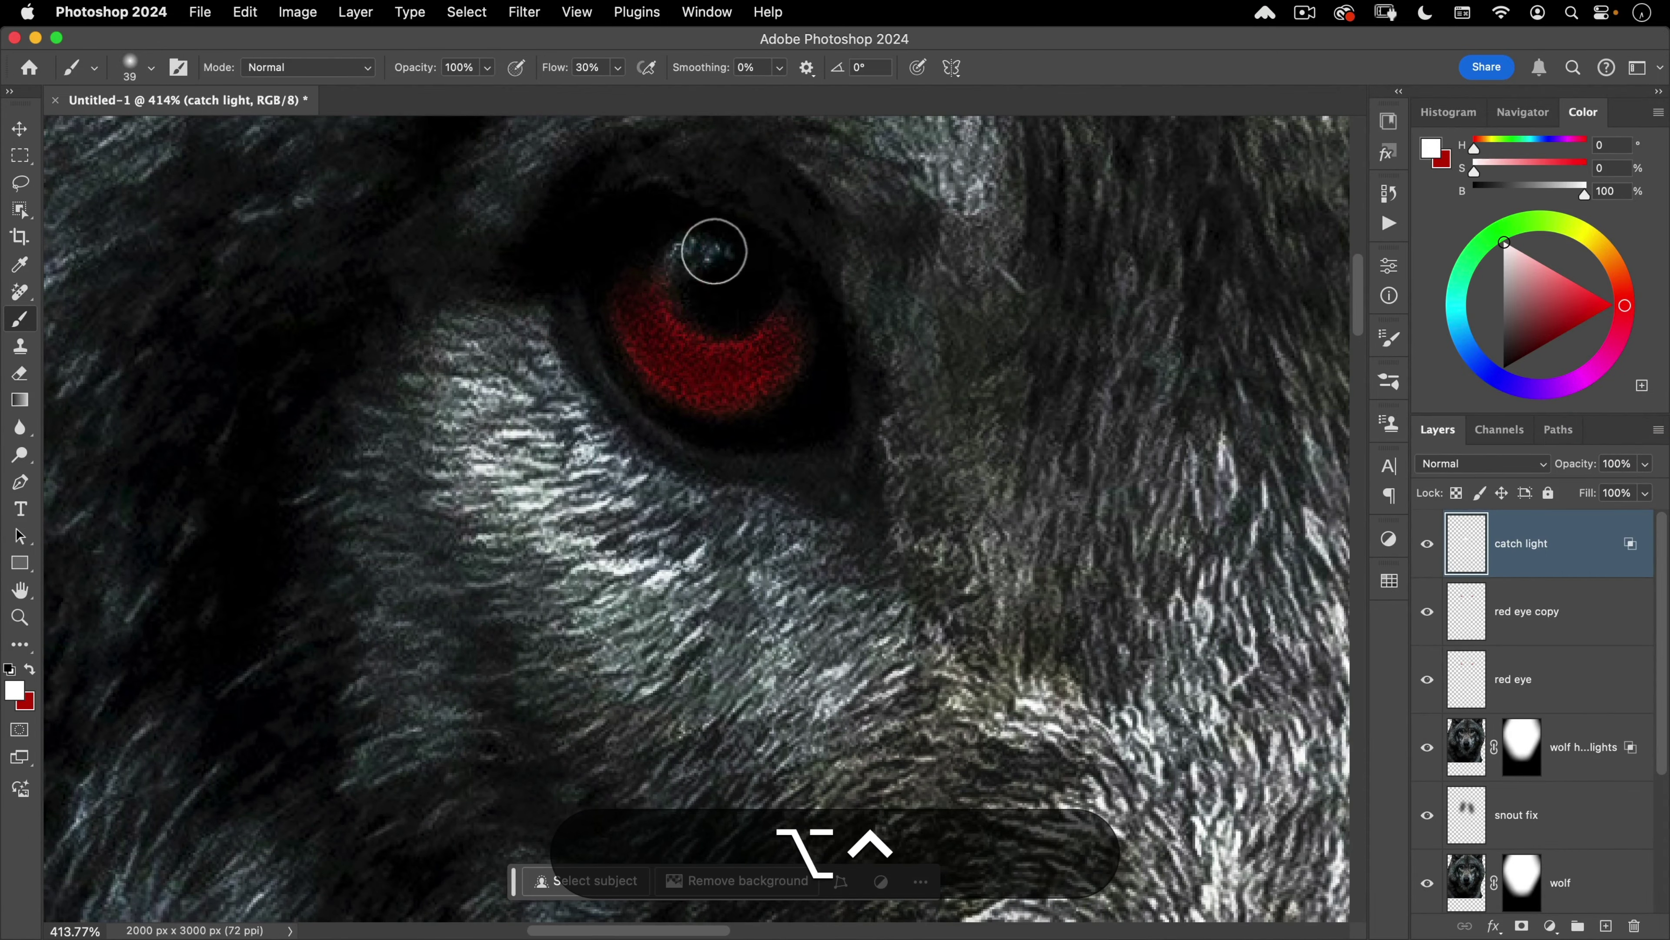
{"action": "left_click", "coordinate": [728, 250]}
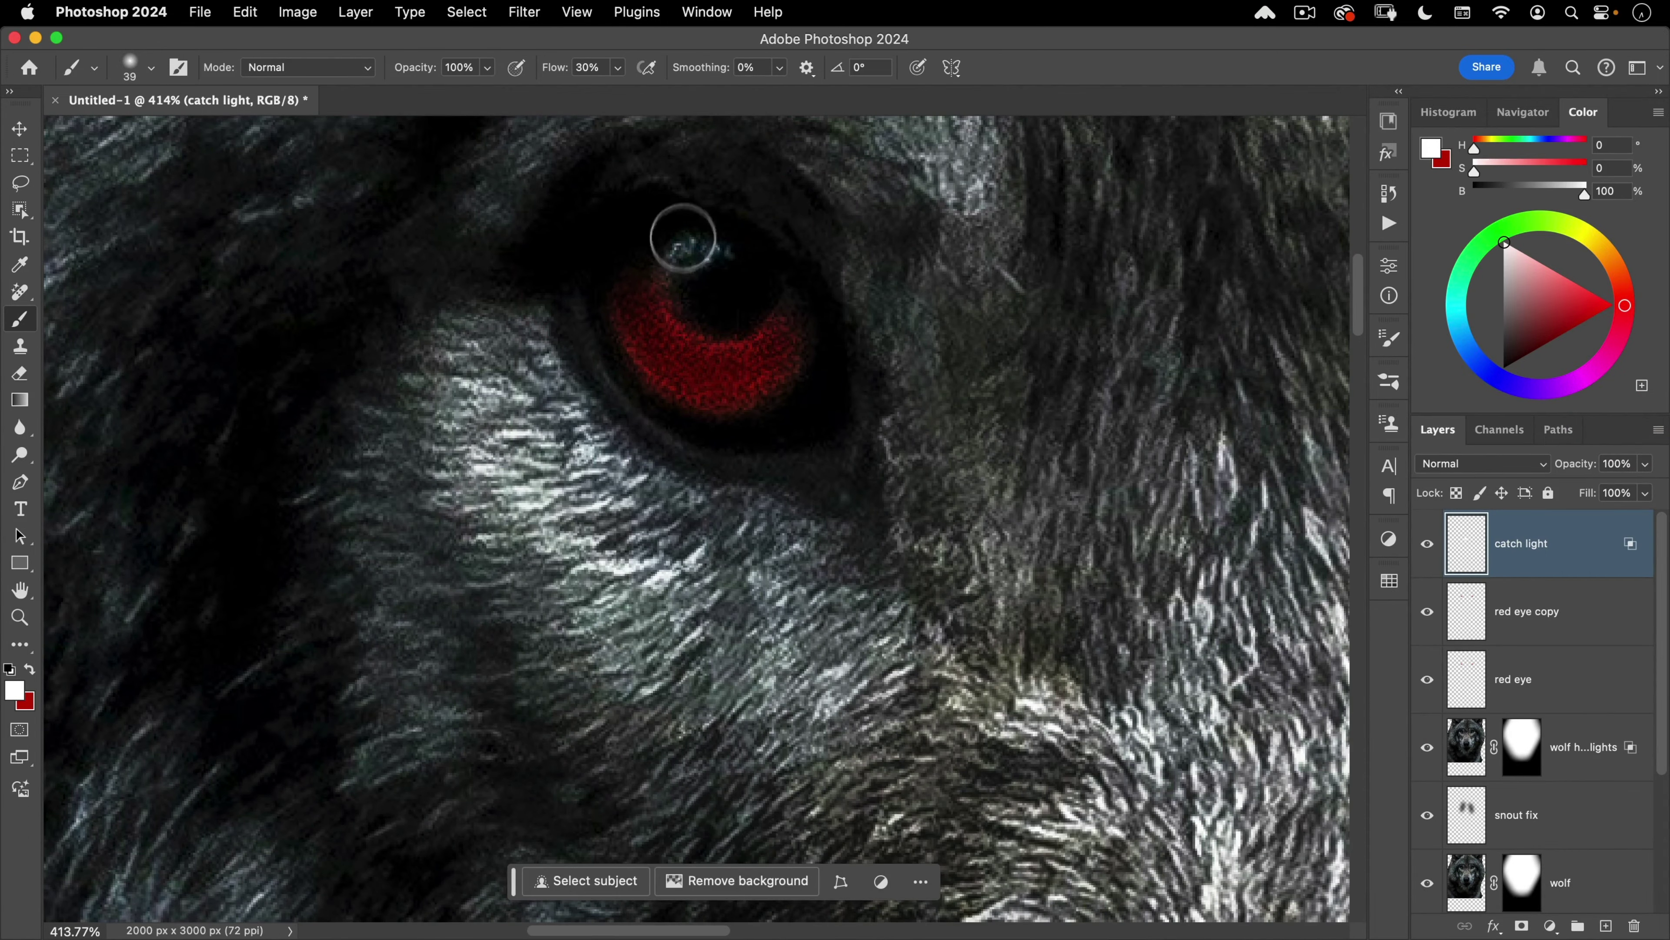
Step: Add a new layer above catch light in Overlay mode and dab white over the wolf's eyes to brighten them
{"action": "scroll", "coordinate": [507, 304], "scroll_direction": "down", "scroll_amount": 10}
{"action": "left_click", "coordinate": [1606, 926]}
{"action": "left_click", "coordinate": [1446, 465]}
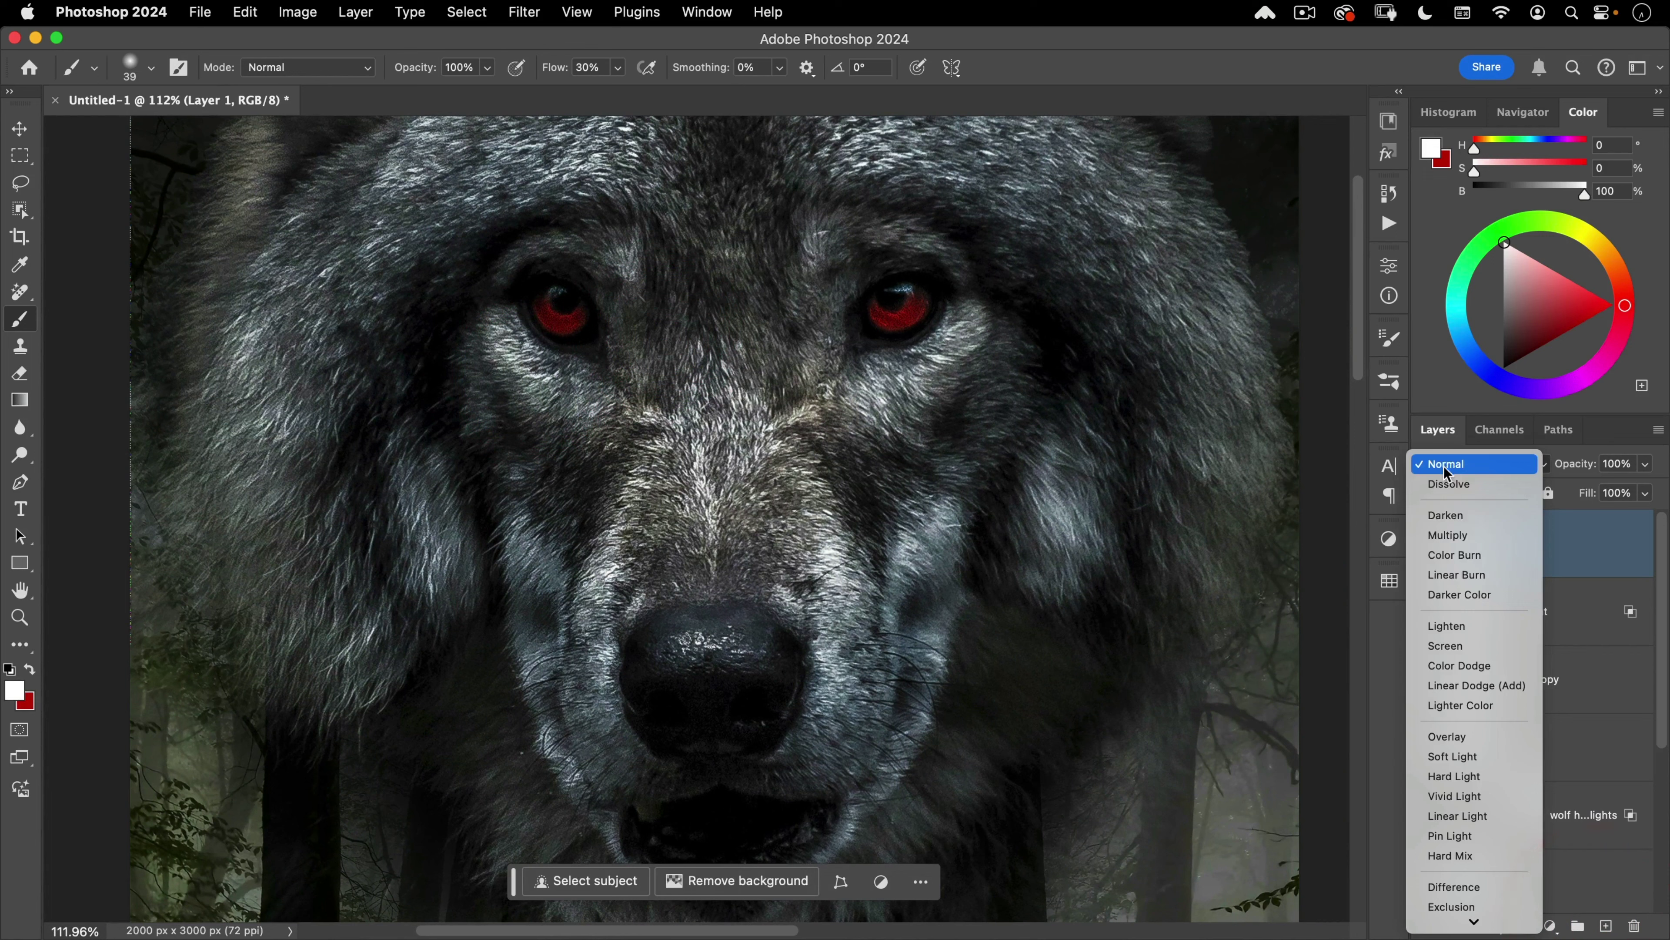
{"action": "left_click", "coordinate": [1458, 735]}
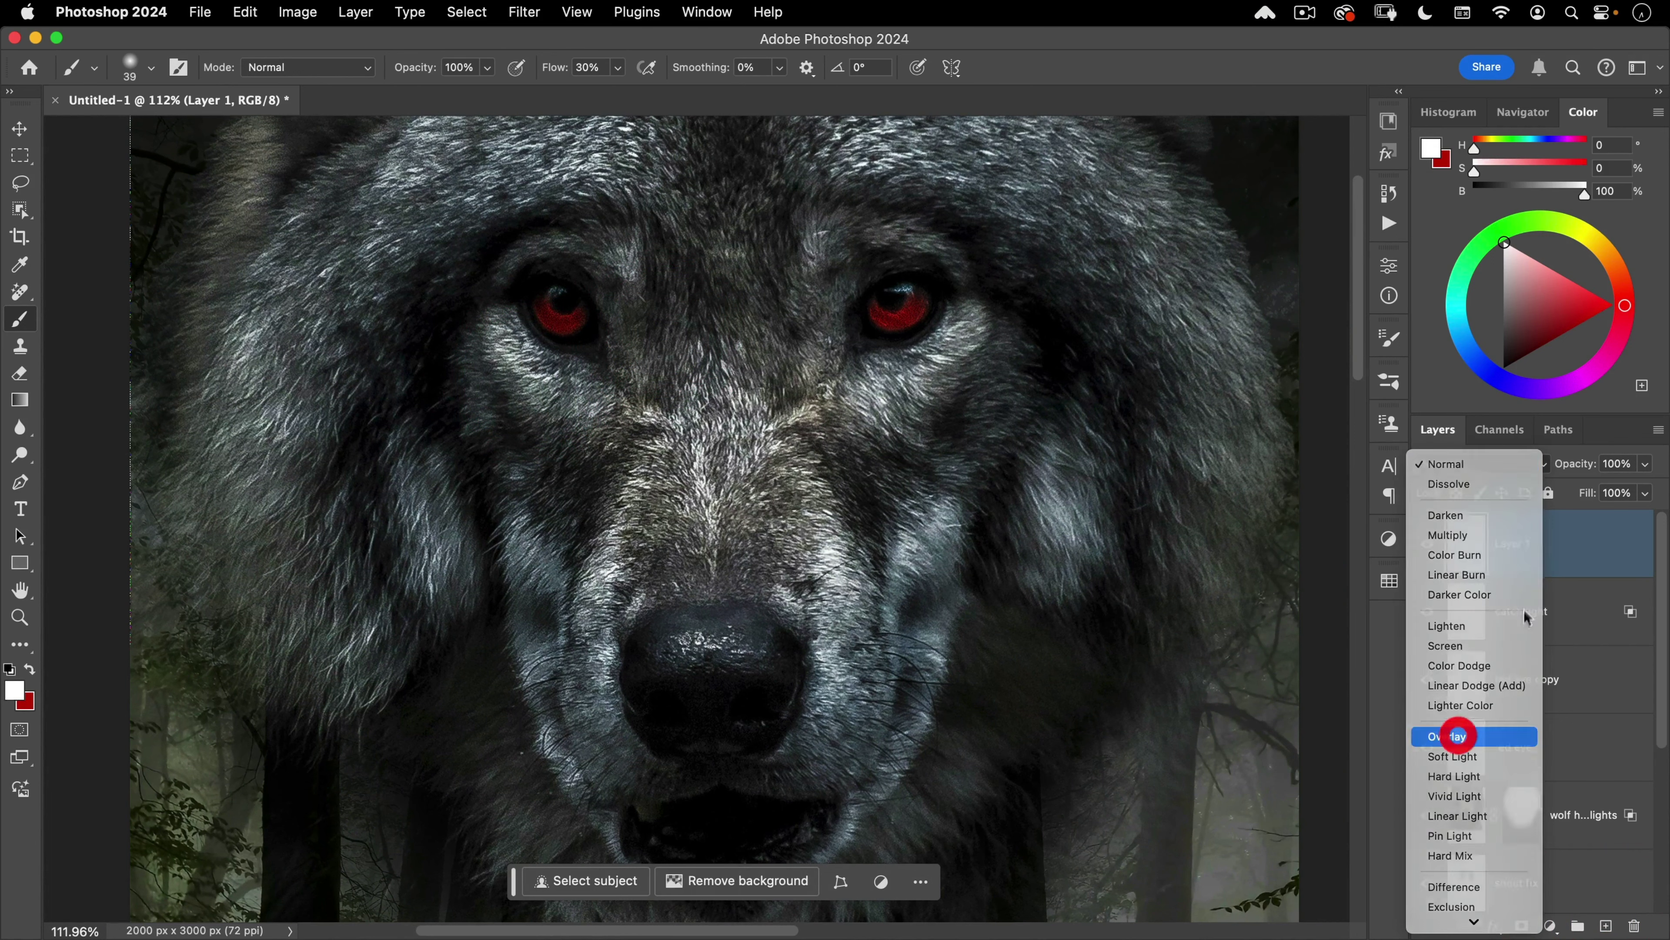
{"action": "left_click", "coordinate": [561, 290]}
{"action": "left_click", "coordinate": [561, 290]}
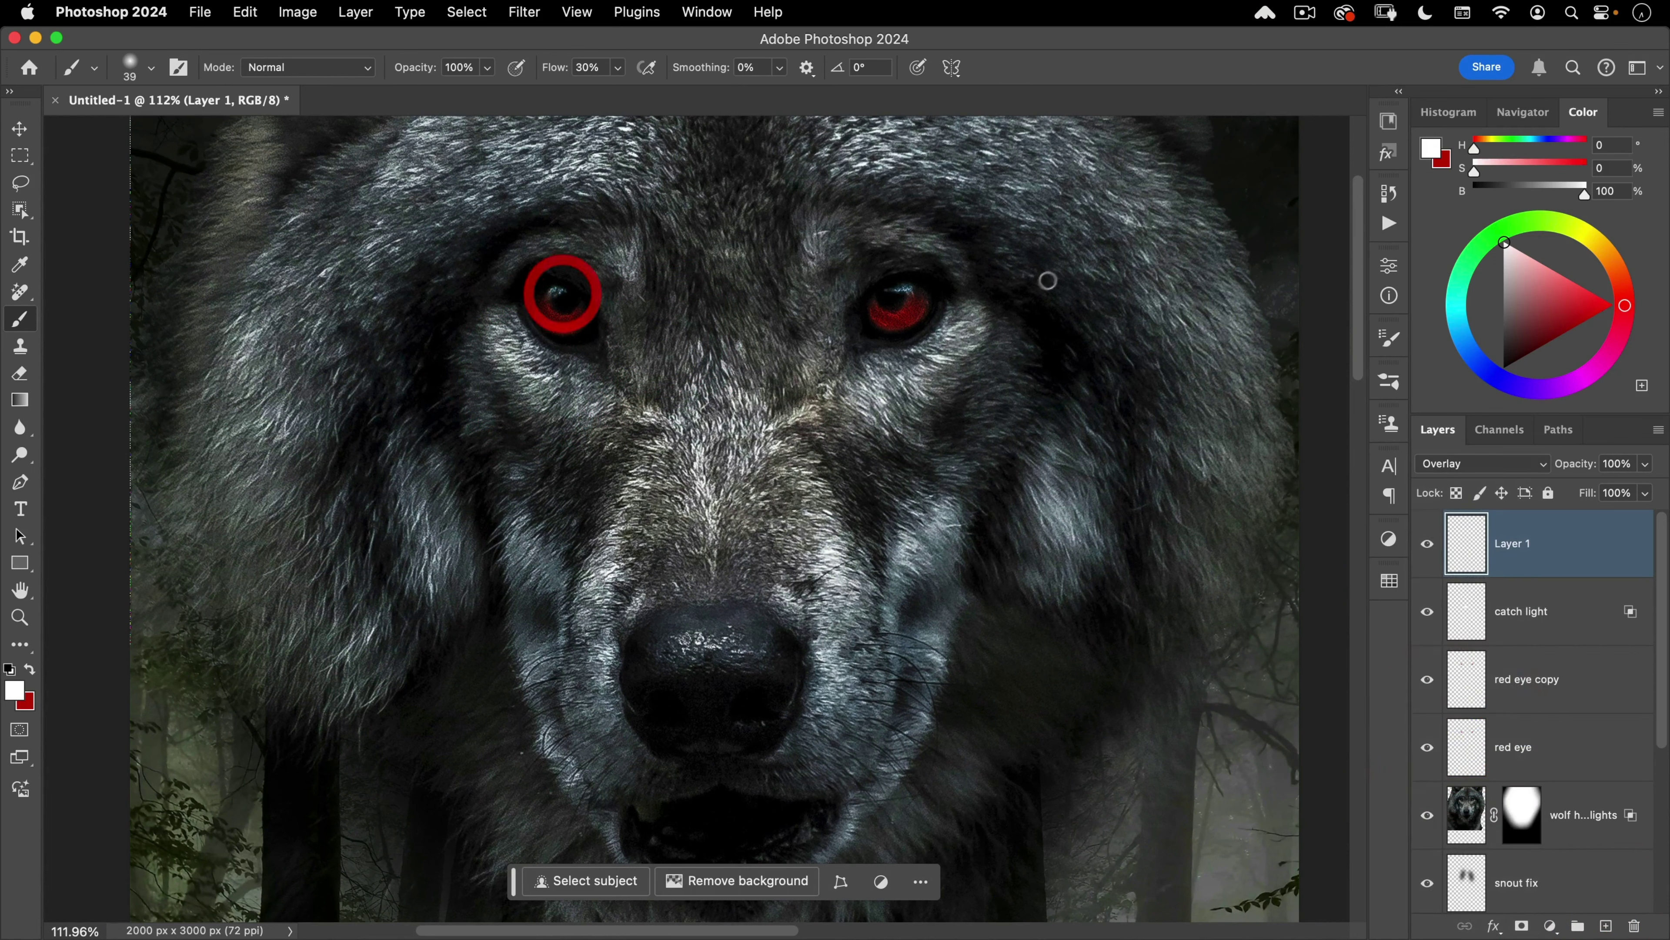
{"action": "scroll", "coordinate": [747, 308], "scroll_direction": "down", "scroll_amount": 5}
{"action": "key", "text": "v"}
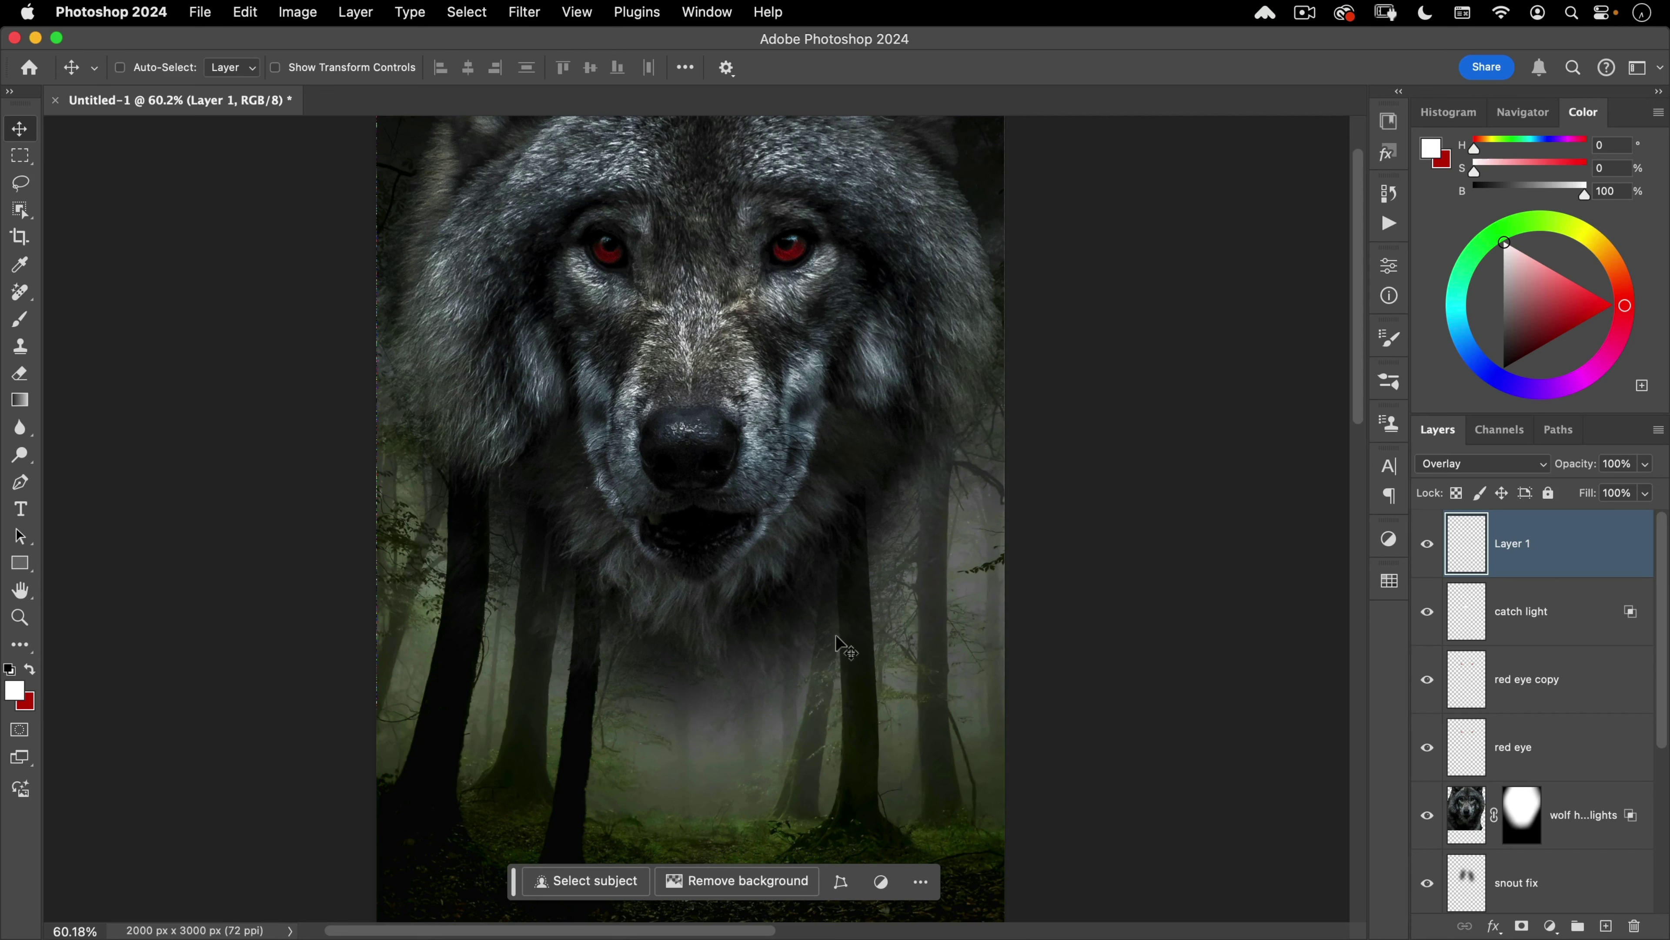
Step: Duplicate the forest layer and move the copy to the top of the layer stack
{"action": "left_click_drag", "start_coordinate": [832, 530], "coordinate": [807, 572]}
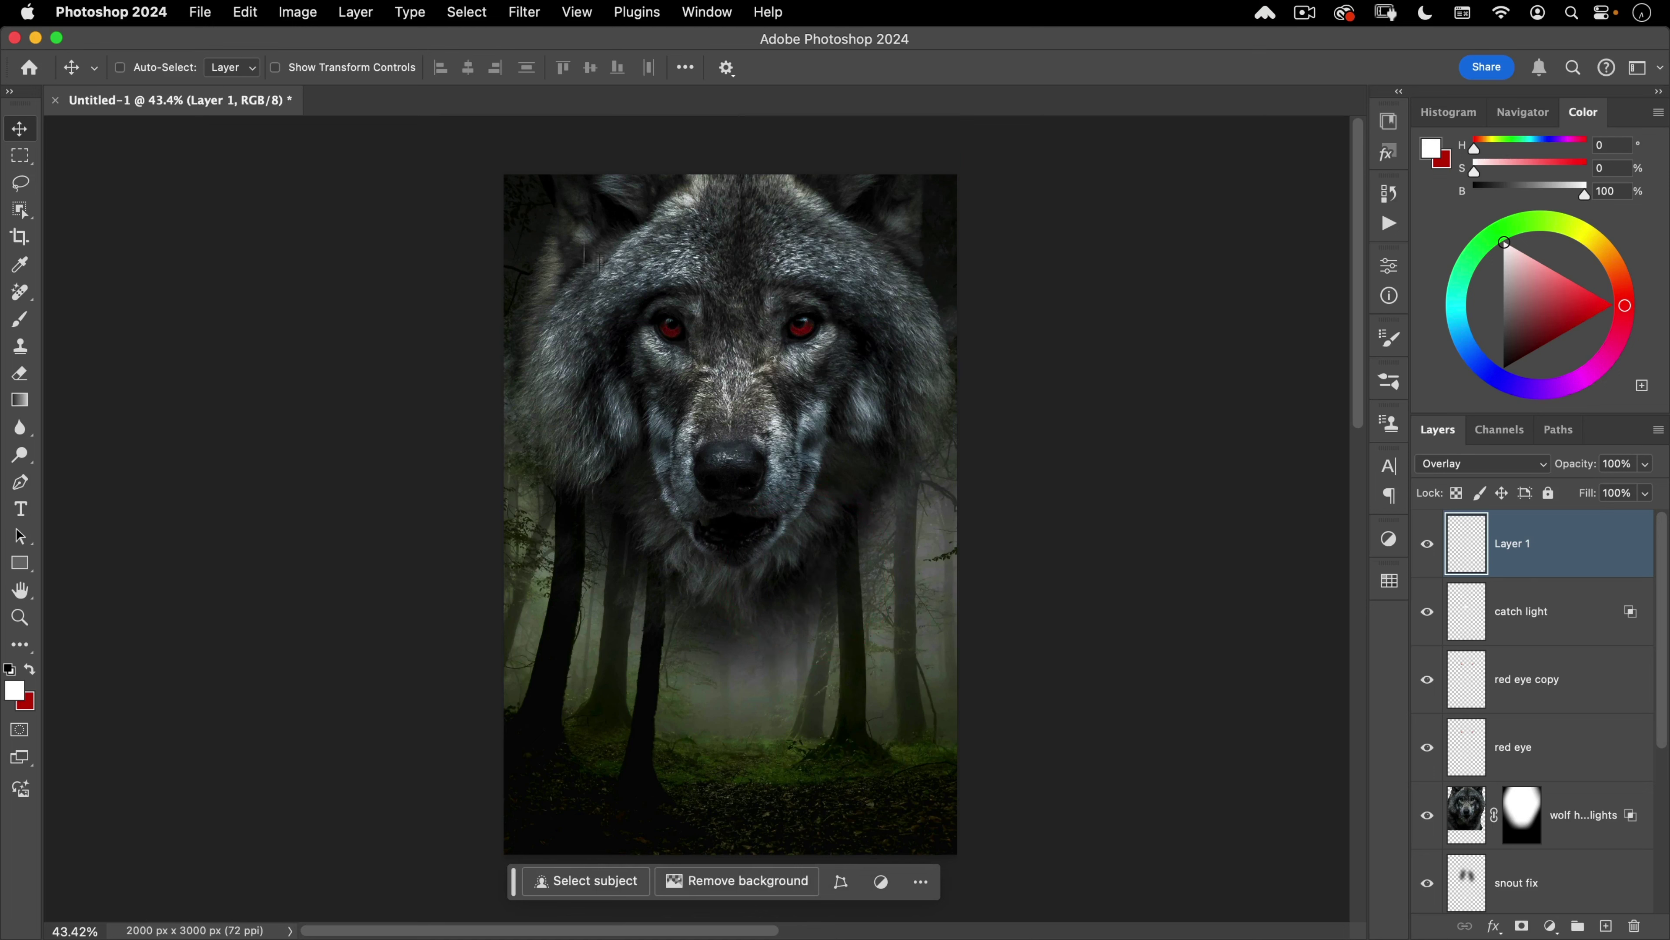
{"action": "scroll", "coordinate": [1531, 790], "scroll_direction": "down", "scroll_amount": 5}
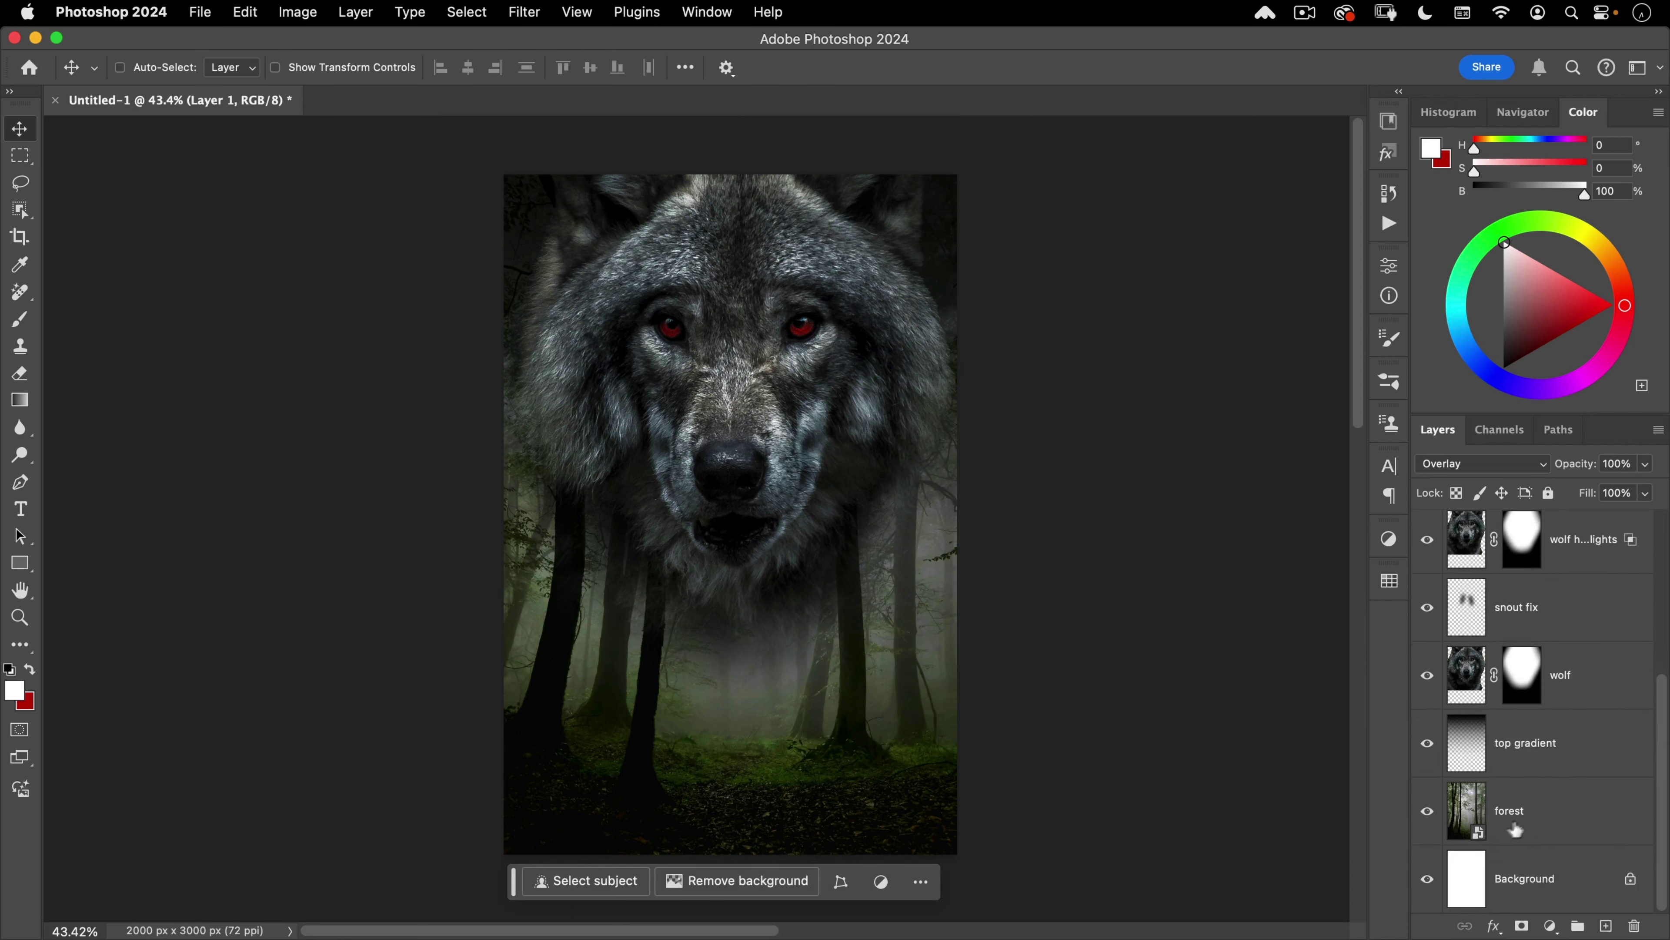
{"action": "left_click", "coordinate": [1523, 807]}
{"action": "key", "text": "super+j"}
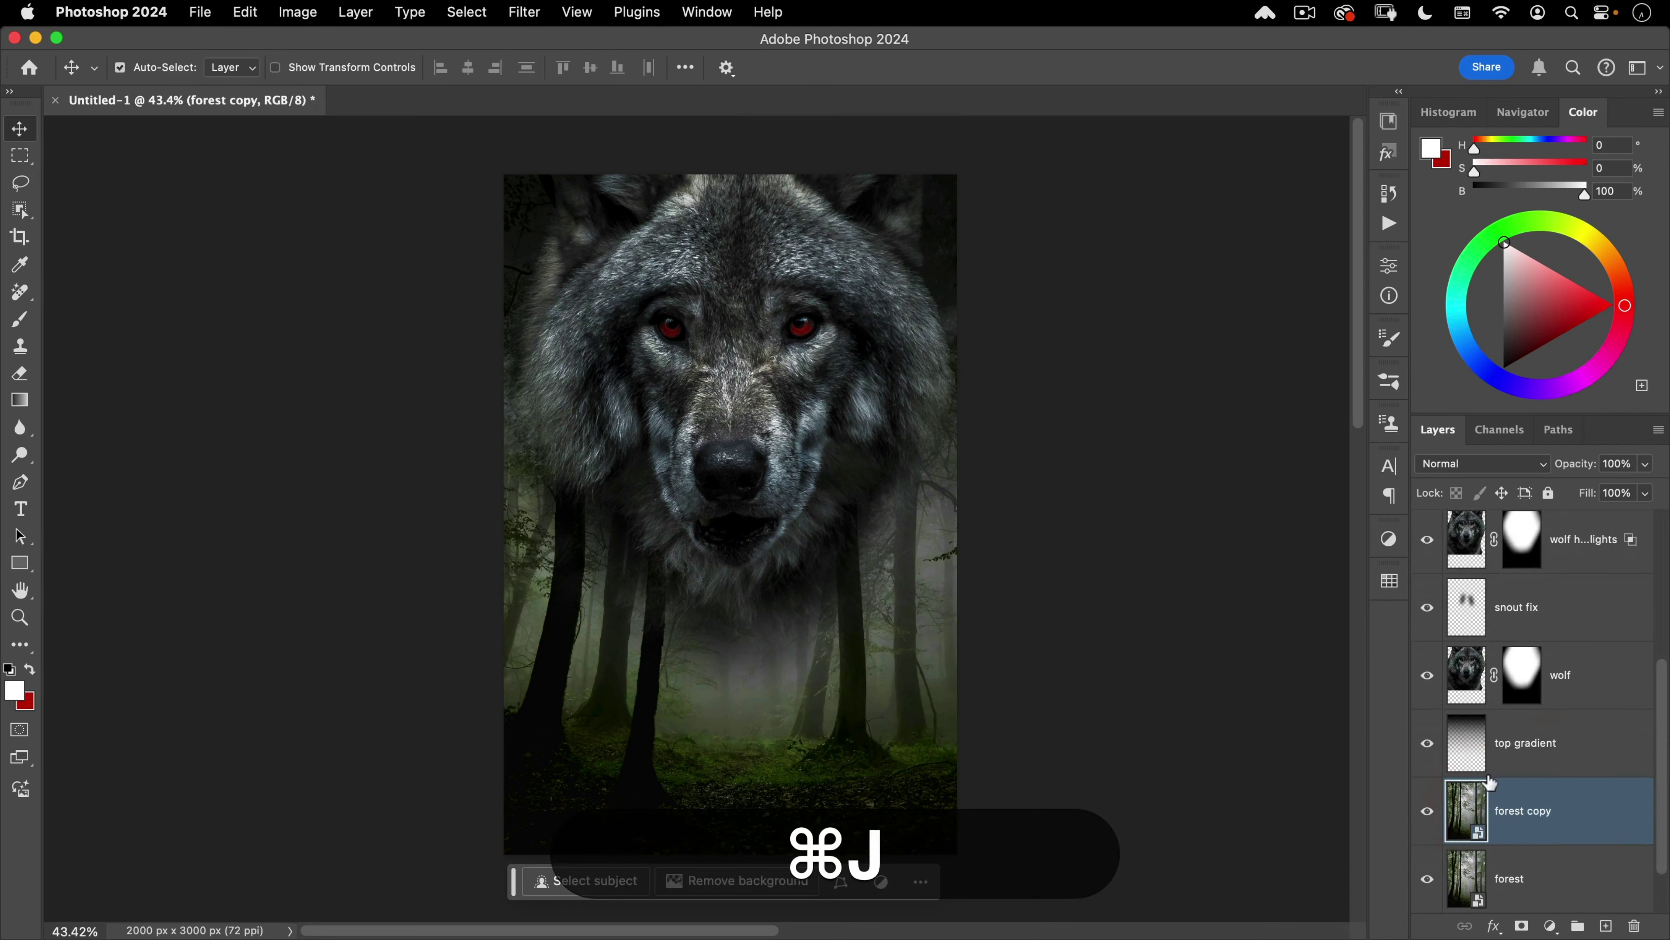
{"action": "left_click_drag", "start_coordinate": [1490, 782], "coordinate": [1537, 519]}
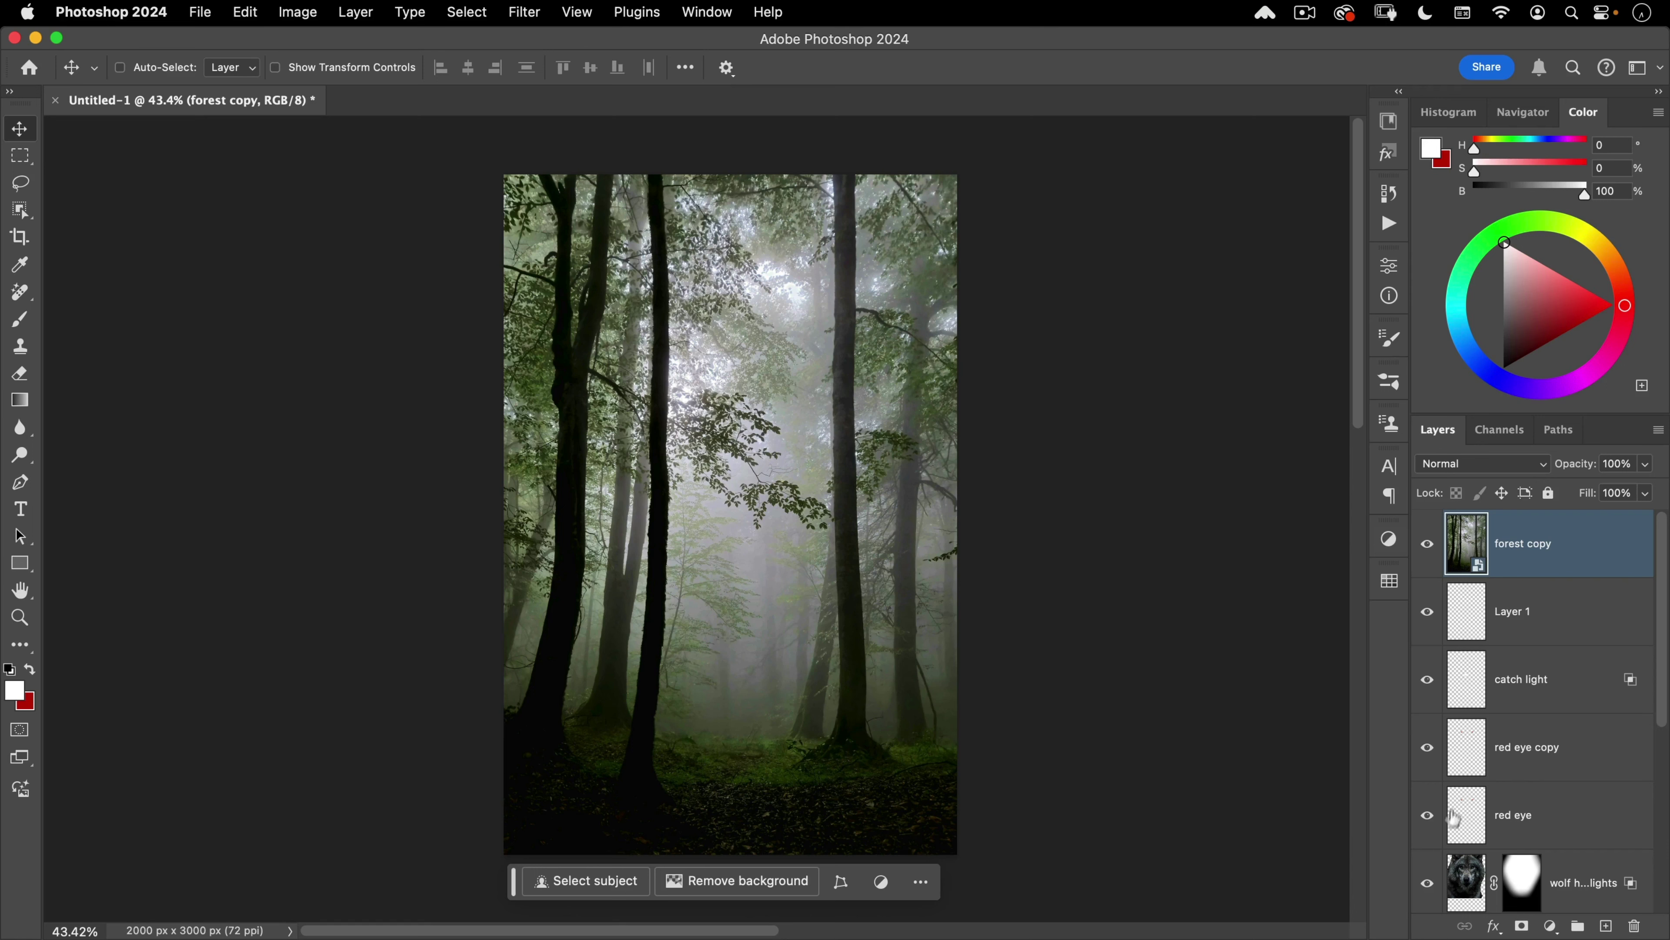
Step: Add a black mask to the forest copy layer and set the Gradient tool to a classic linear white-to-transparent gradient
{"action": "left_click", "coordinate": [1521, 927], "text": "alt"}
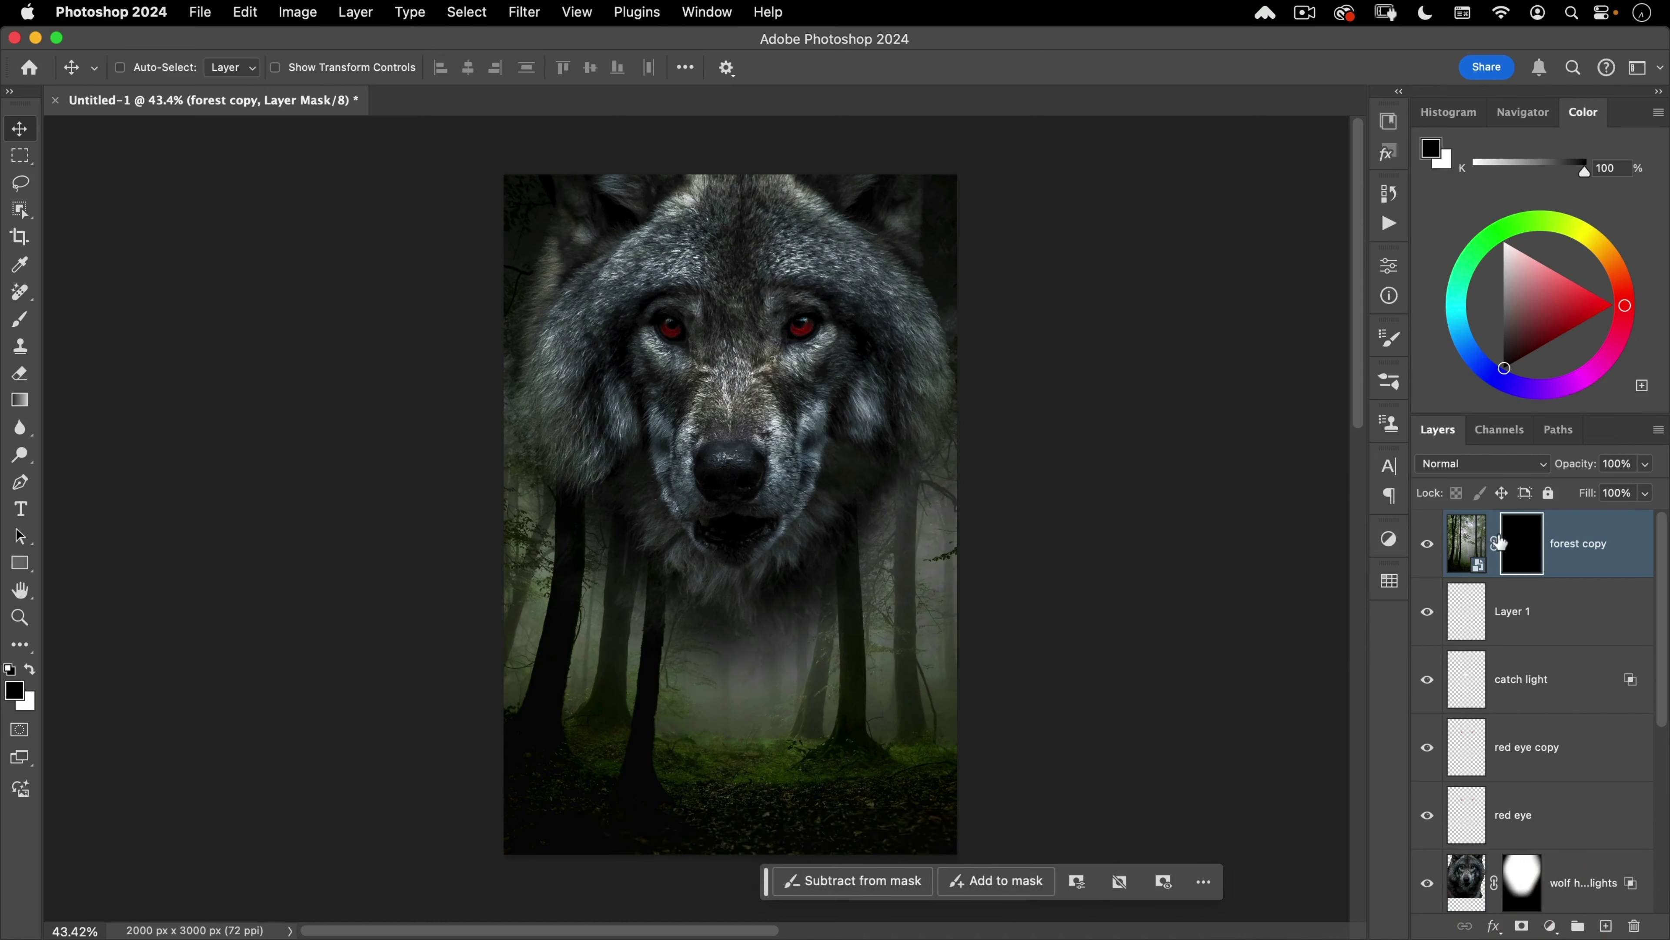
{"action": "left_click", "coordinate": [19, 400]}
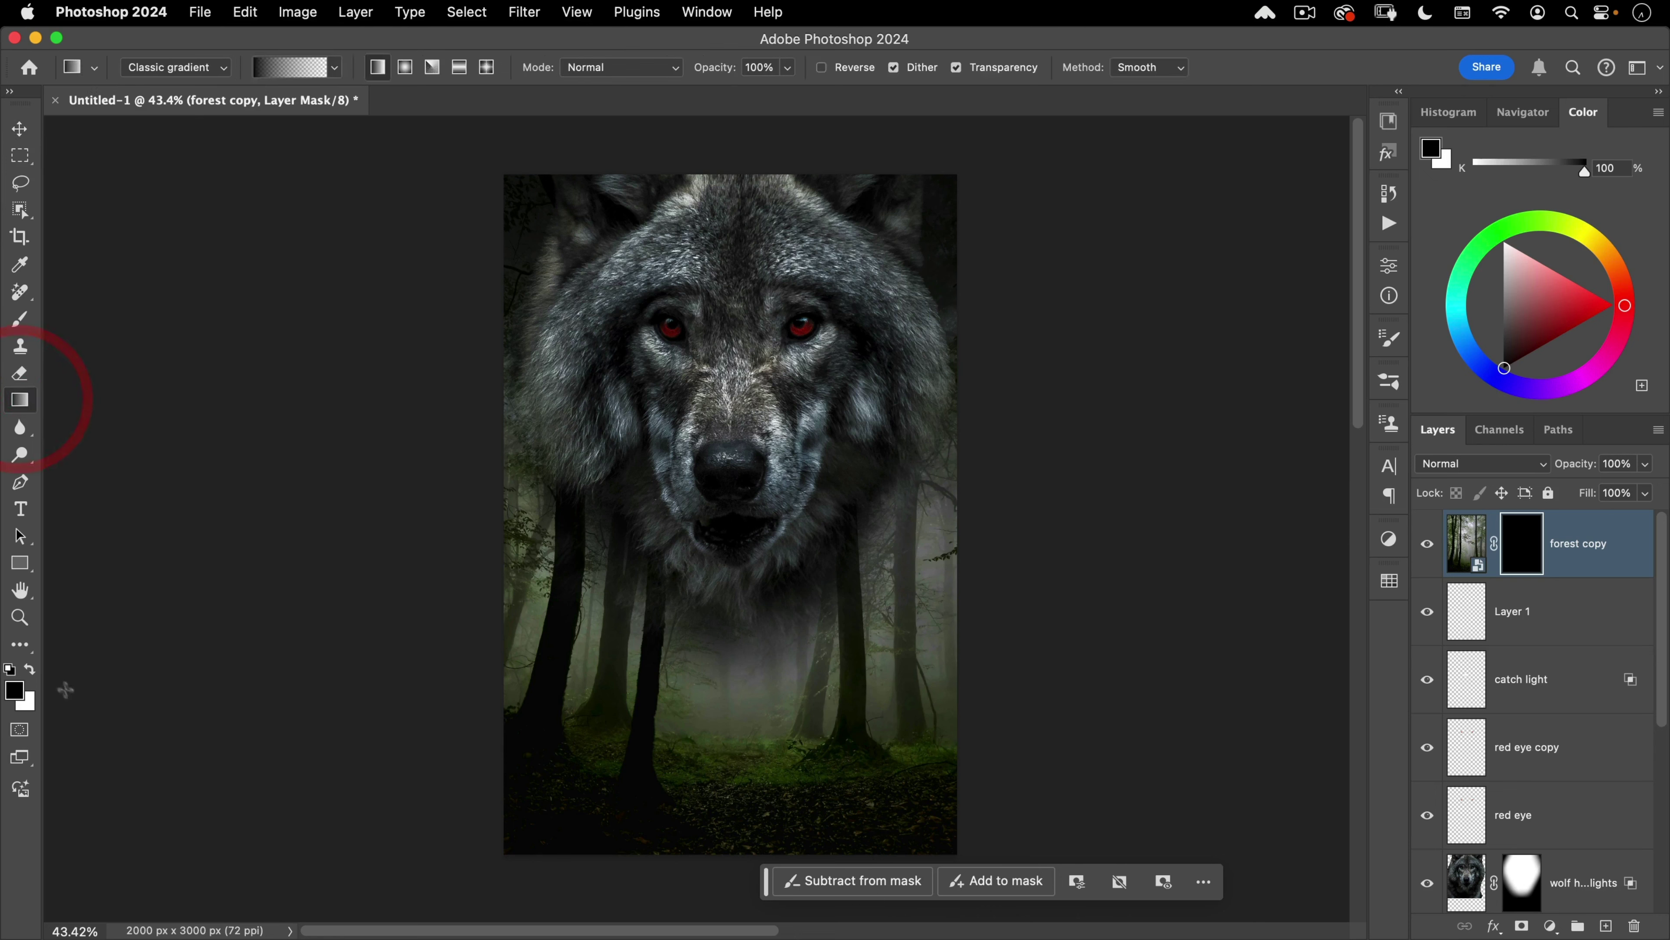
{"action": "left_click", "coordinate": [26, 670]}
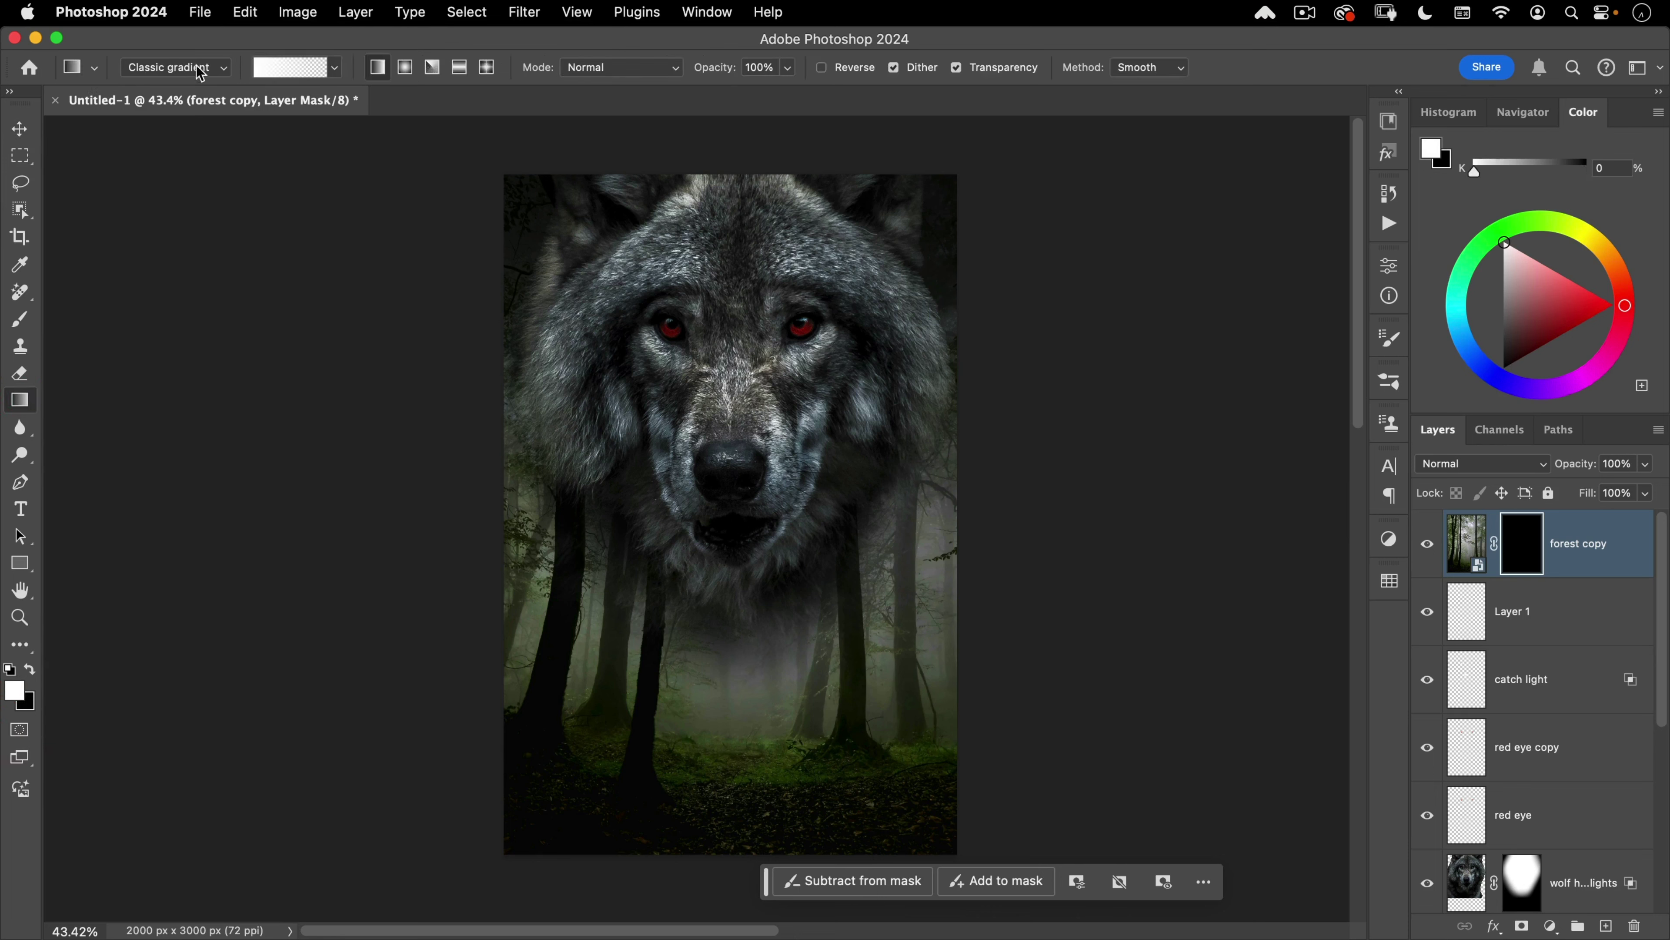
{"action": "left_click", "coordinate": [335, 68]}
{"action": "left_click", "coordinate": [244, 137]}
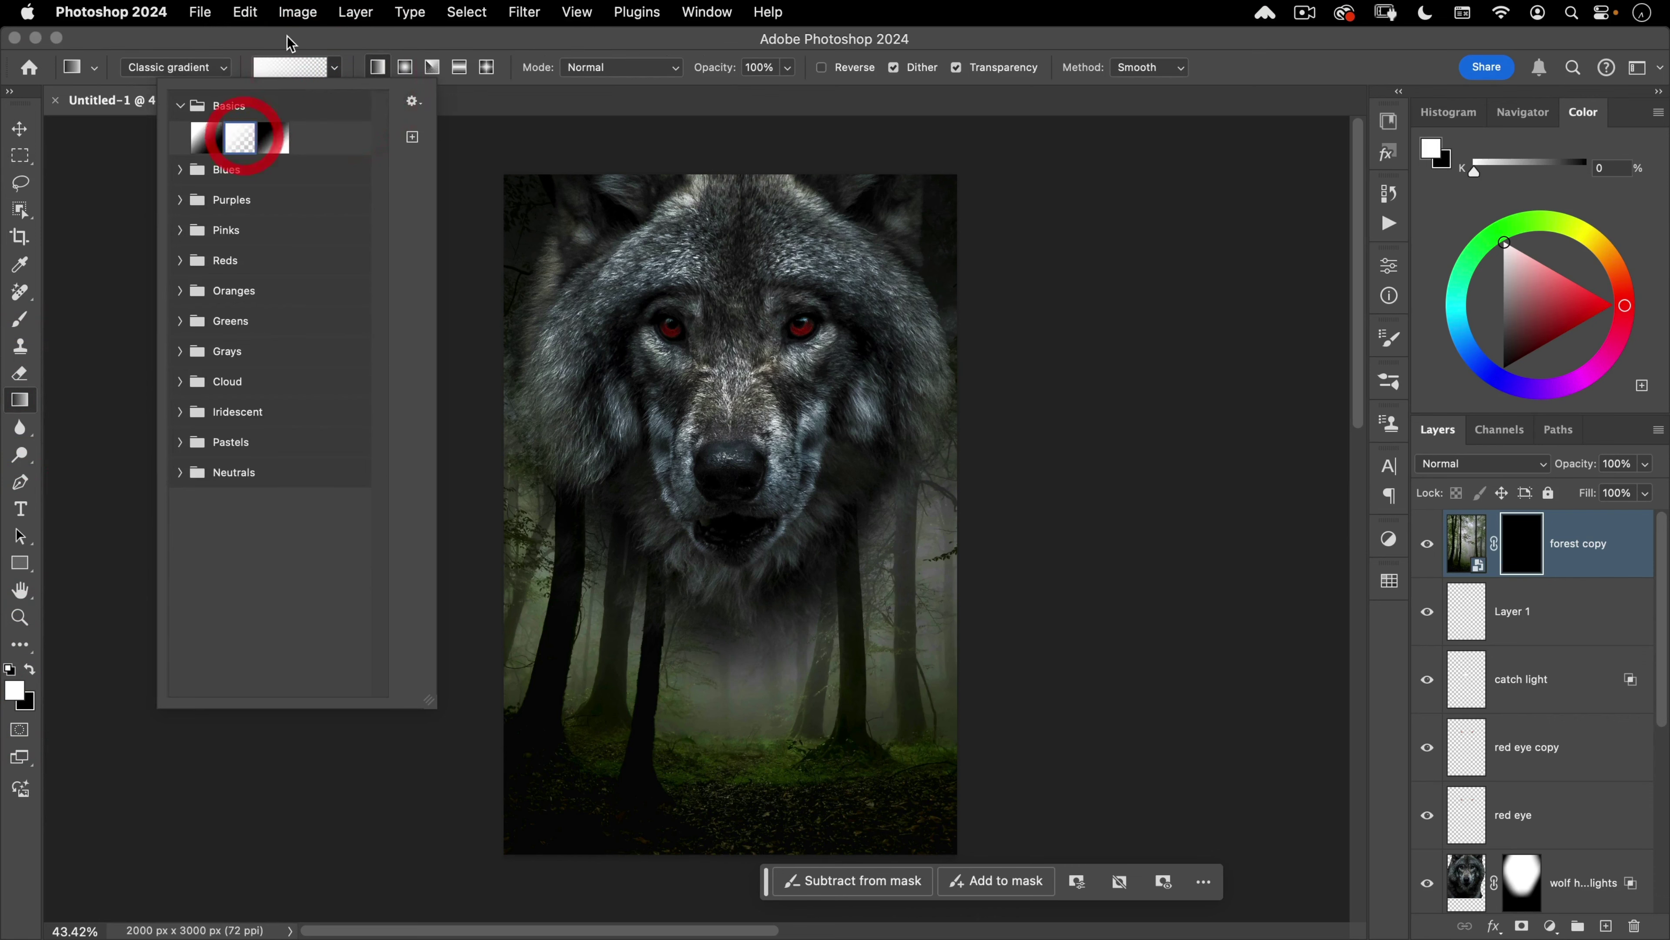
{"action": "left_click", "coordinate": [288, 36]}
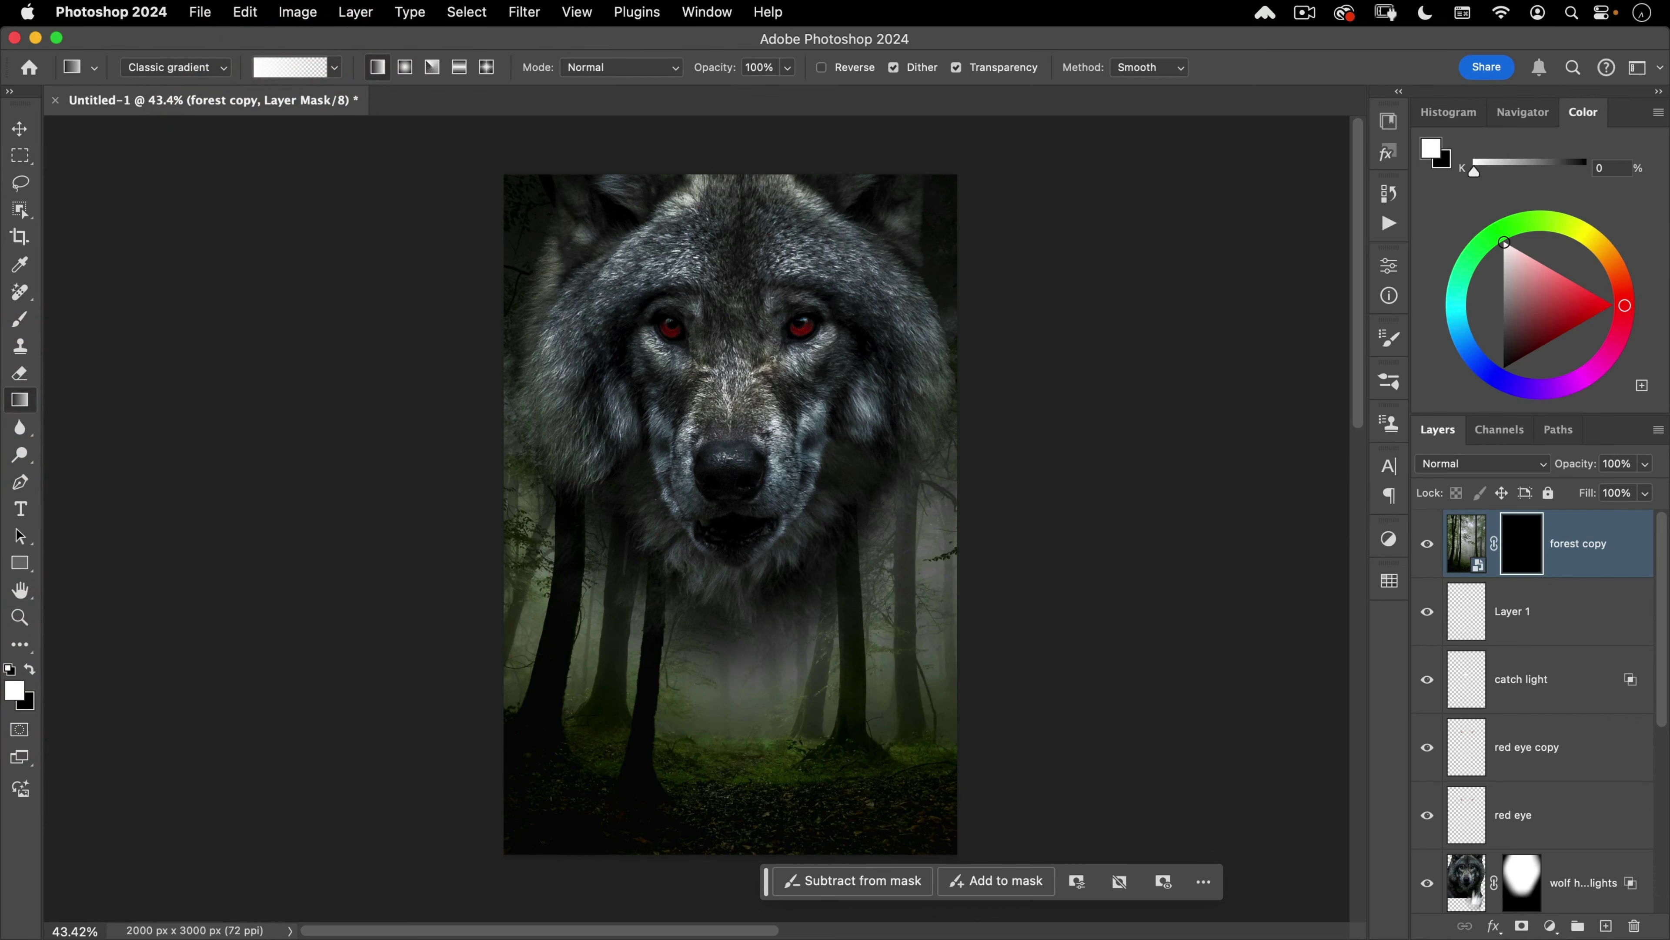
Step: Lower the wolf layer's opacity to 39% to reveal the trees behind it, and reselect the forest copy layer's mask
{"action": "left_click", "coordinate": [1470, 890]}
{"action": "scroll", "coordinate": [1565, 754], "scroll_direction": "down", "scroll_amount": 3}
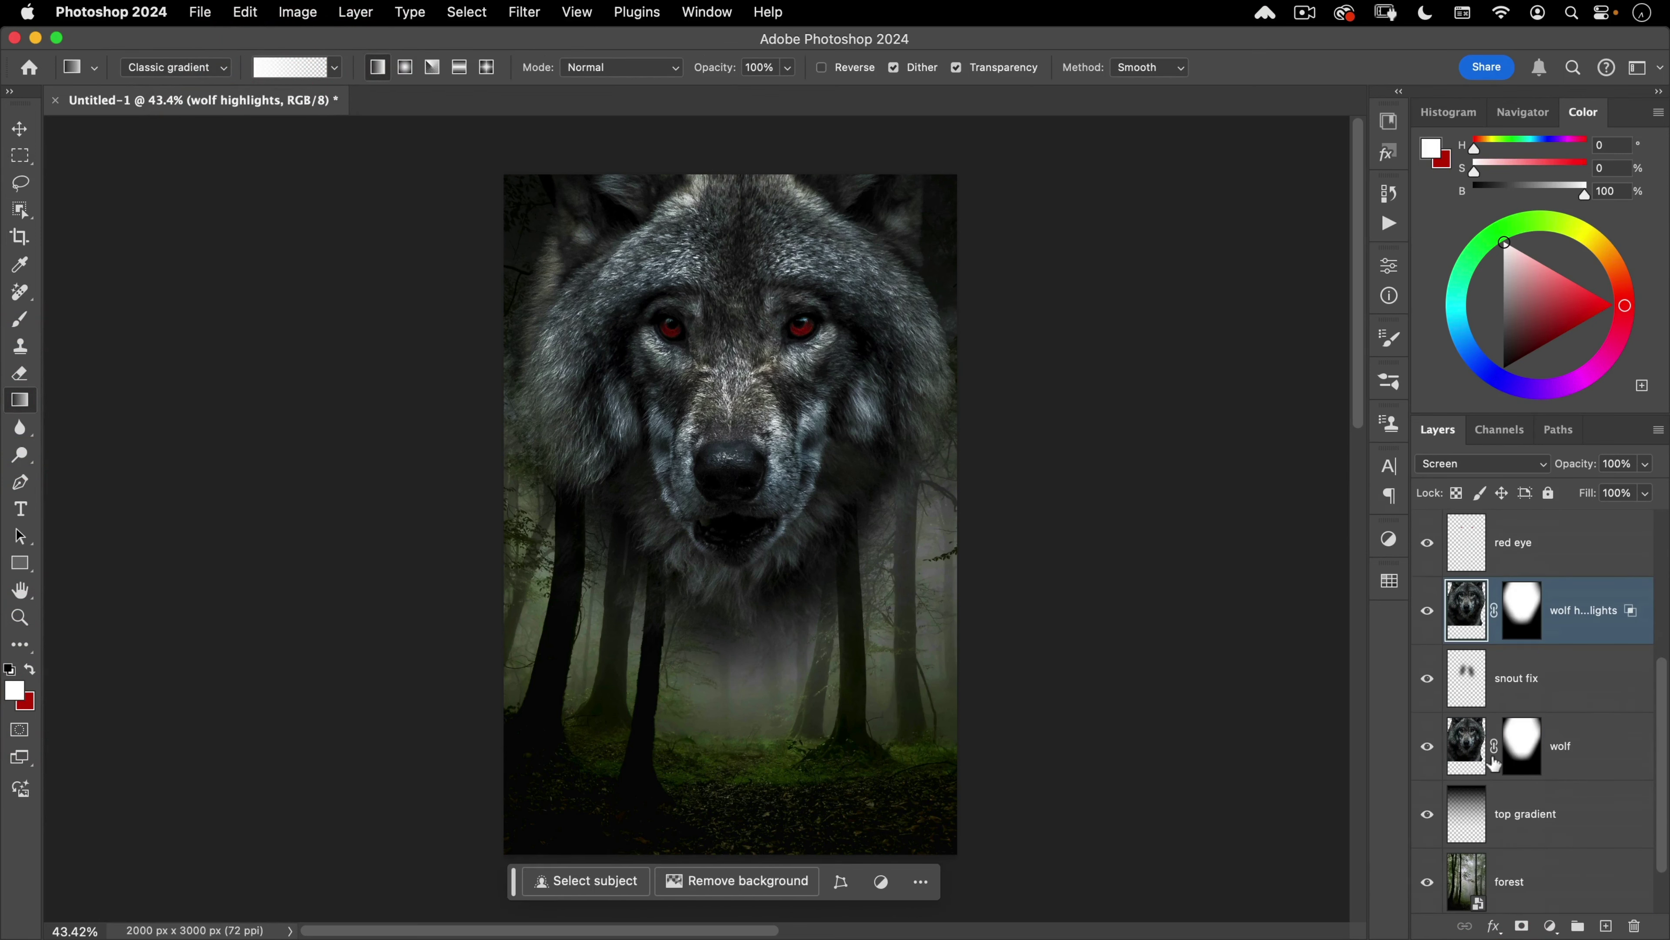
{"action": "left_click", "coordinate": [1479, 749]}
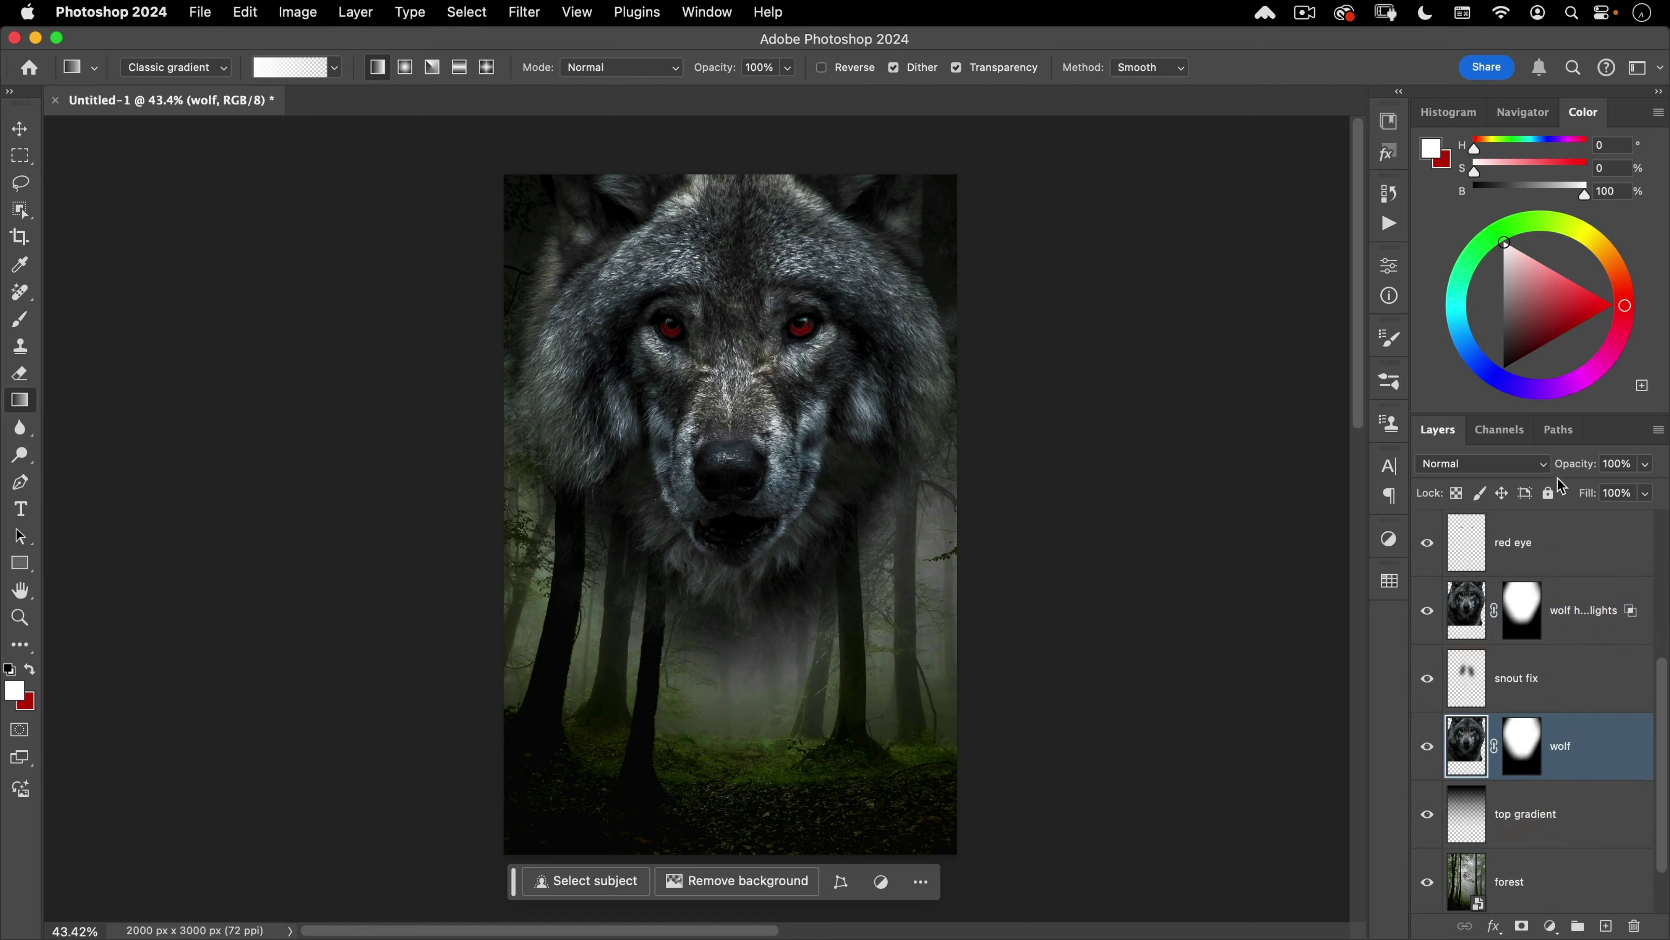
{"action": "left_click_drag", "start_coordinate": [1580, 467], "coordinate": [1513, 472]}
{"action": "left_click", "coordinate": [1029, 344]}
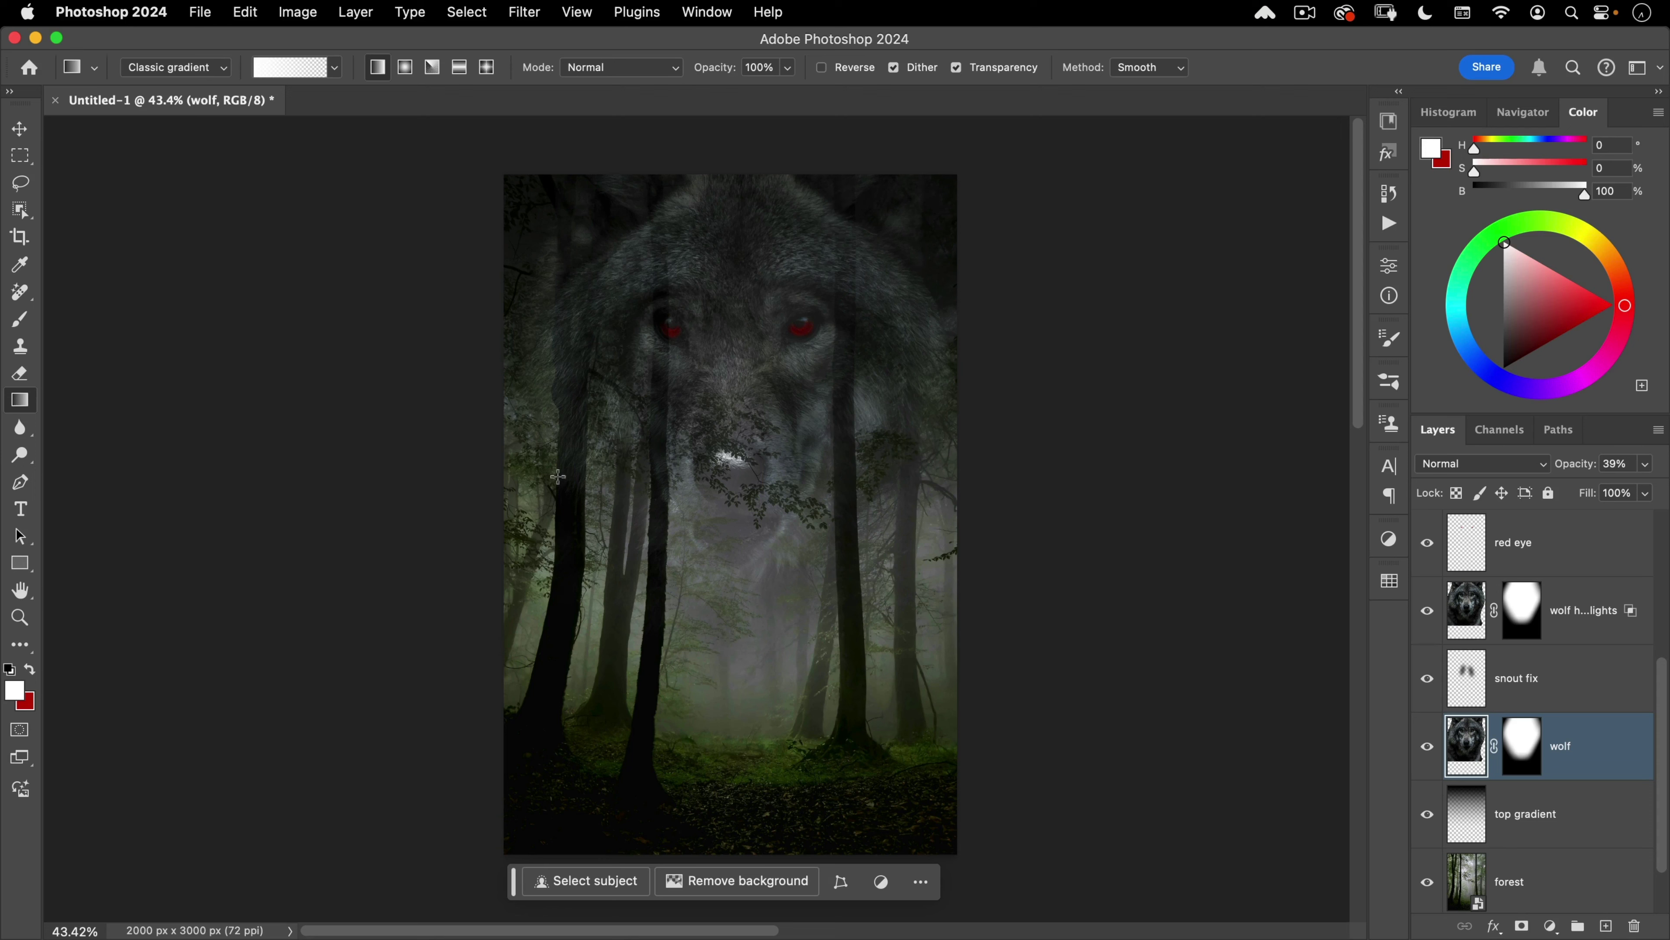
{"action": "scroll", "coordinate": [1522, 633], "scroll_direction": "up", "scroll_amount": 5}
{"action": "left_click", "coordinate": [1526, 546]}
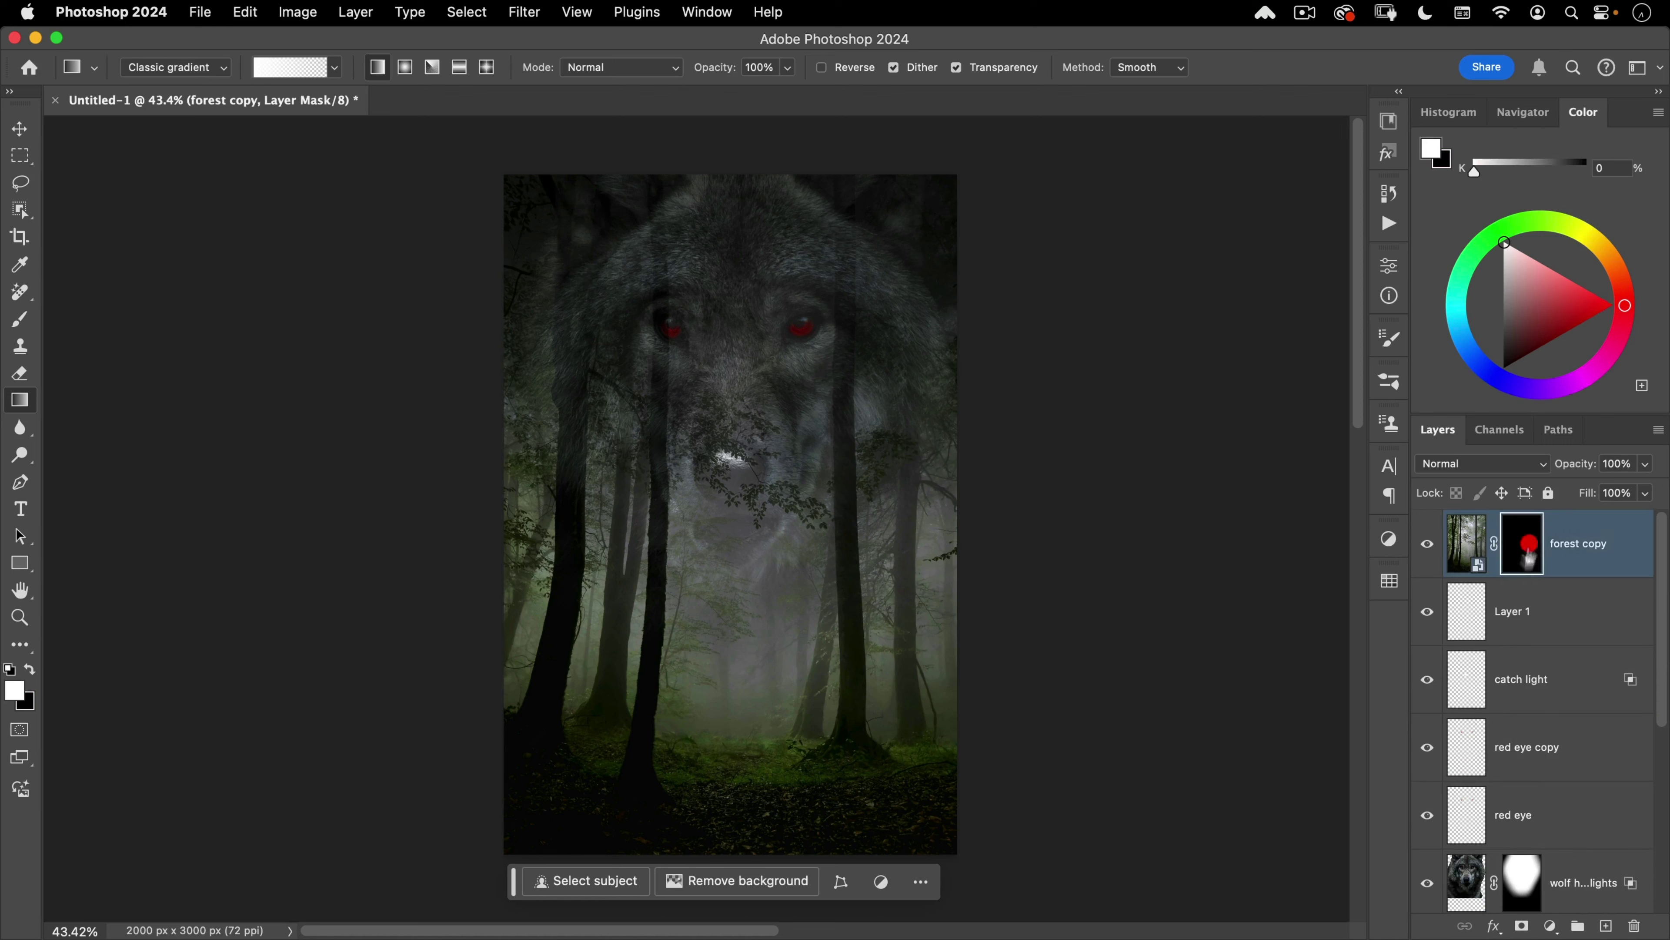
{"action": "key", "text": "shift"}
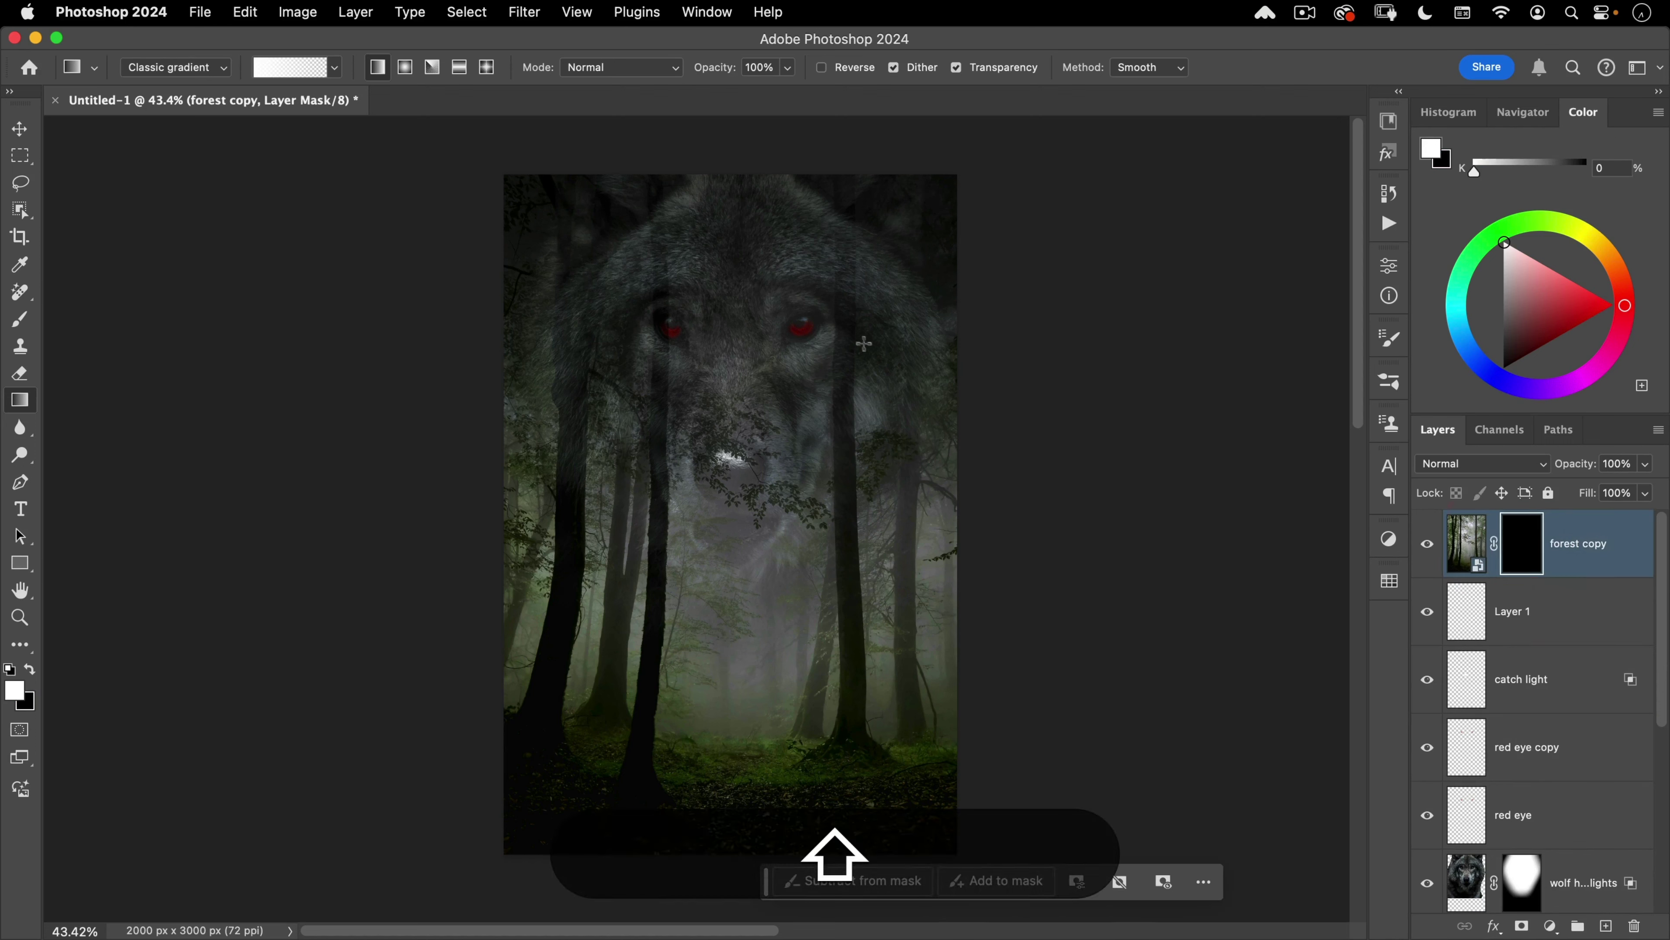
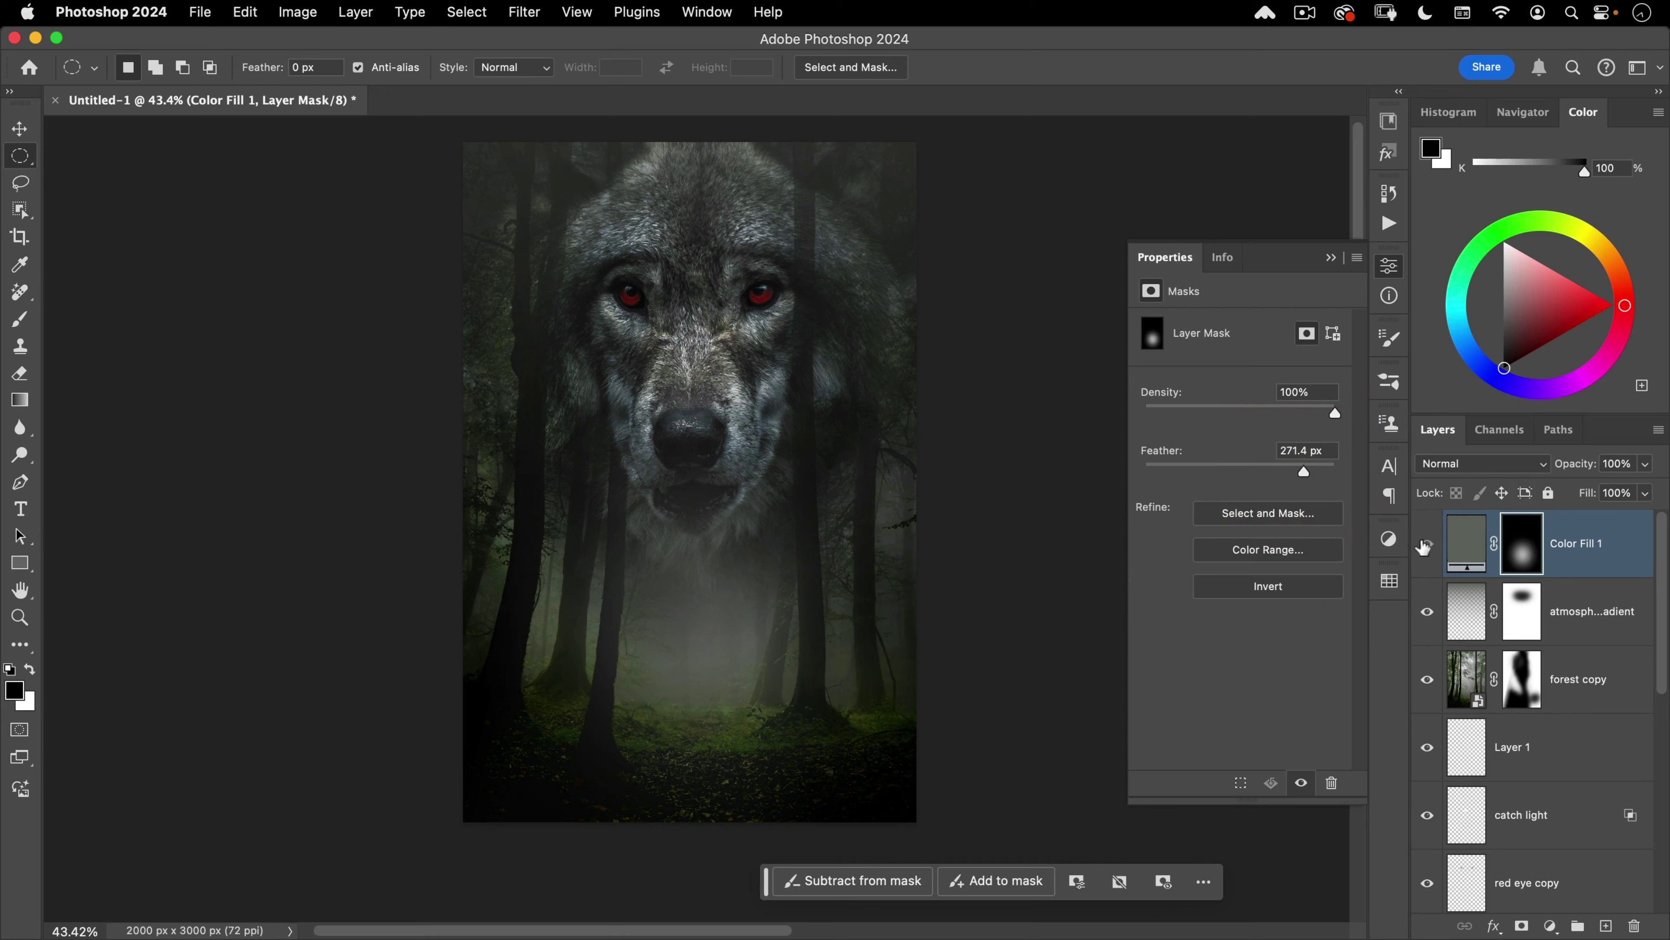
Step: Toggle the Color Fill 1 layer's visibility off and on to compare the poster with and without the mist
{"action": "left_click", "coordinate": [1426, 544]}
{"action": "left_click", "coordinate": [1427, 544]}
{"action": "left_click", "coordinate": [1426, 544]}
{"action": "left_click", "coordinate": [1426, 544]}
{"action": "left_click", "coordinate": [1394, 268]}
{"action": "key", "text": "v"}
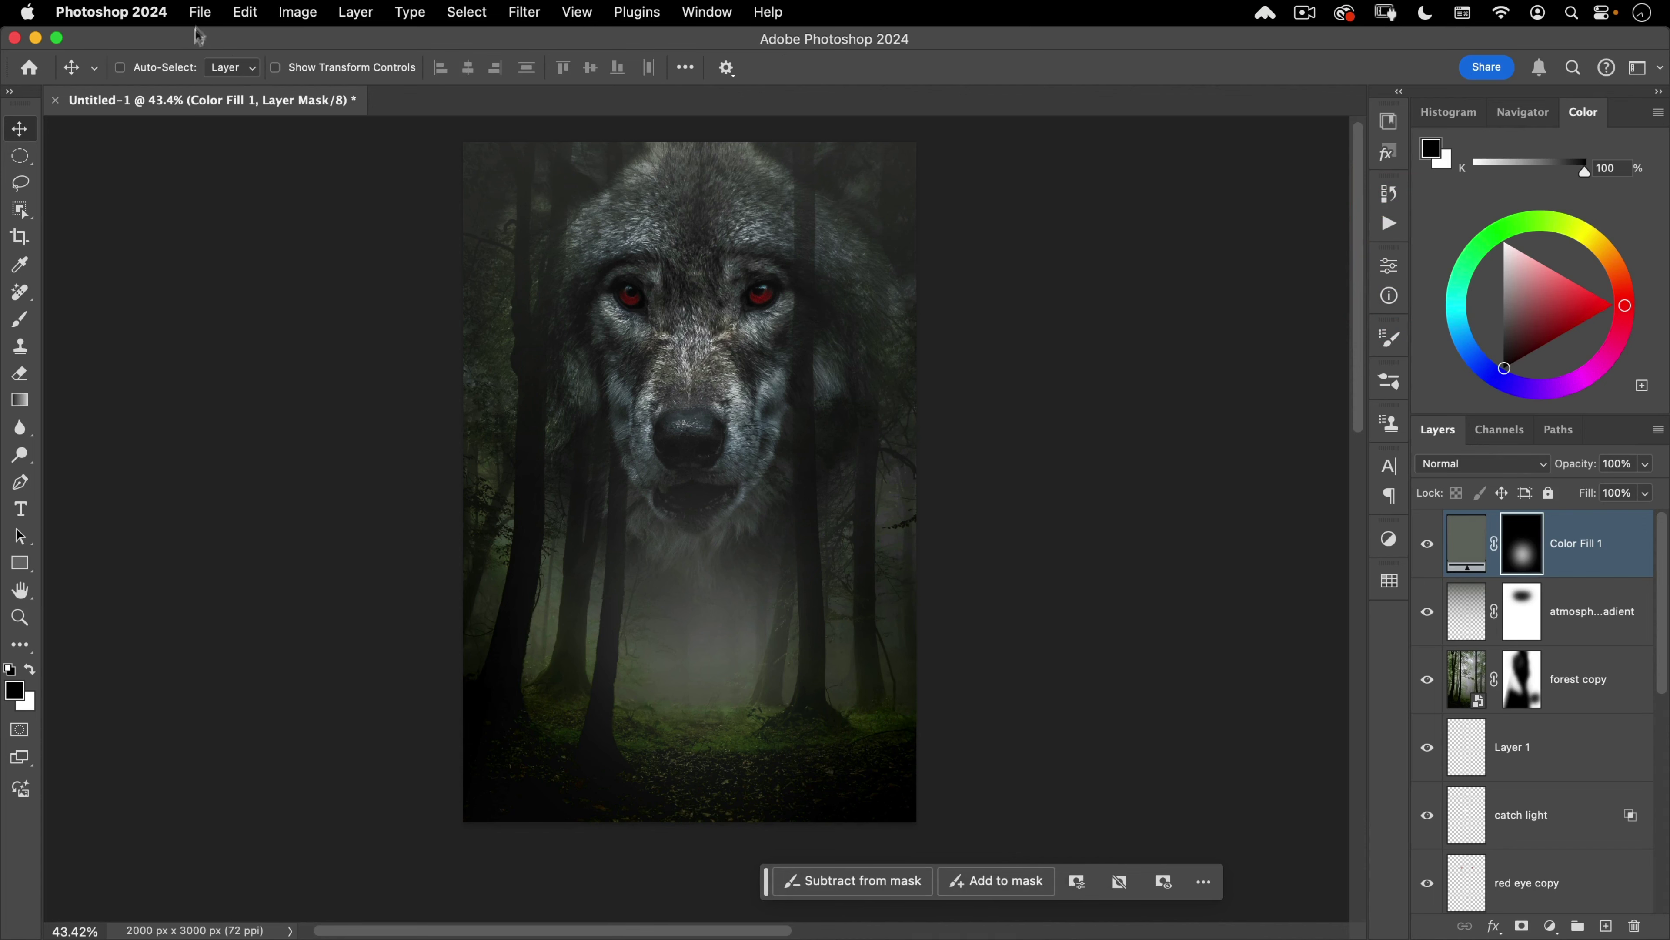
Step: Open the photo of the hooded woman, the file ending in C-T_lqB1aG8-unsplash.jpg, from the assets folder
{"action": "left_click", "coordinate": [200, 11]}
{"action": "left_click", "coordinate": [205, 57]}
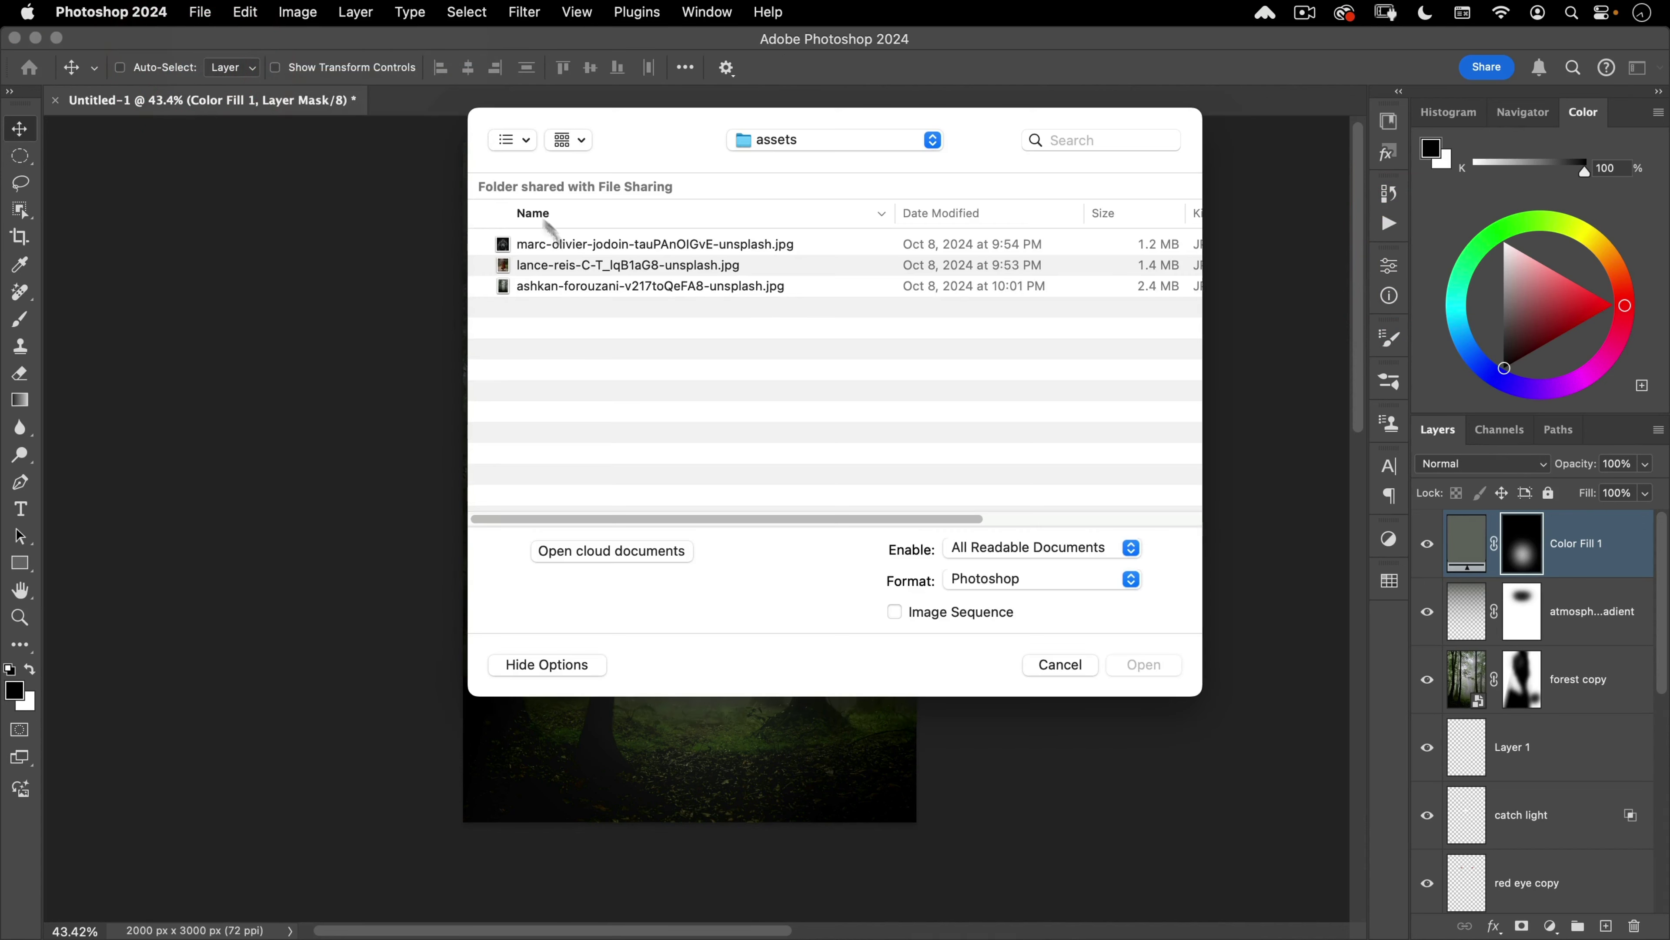
{"action": "left_click", "coordinate": [512, 266]}
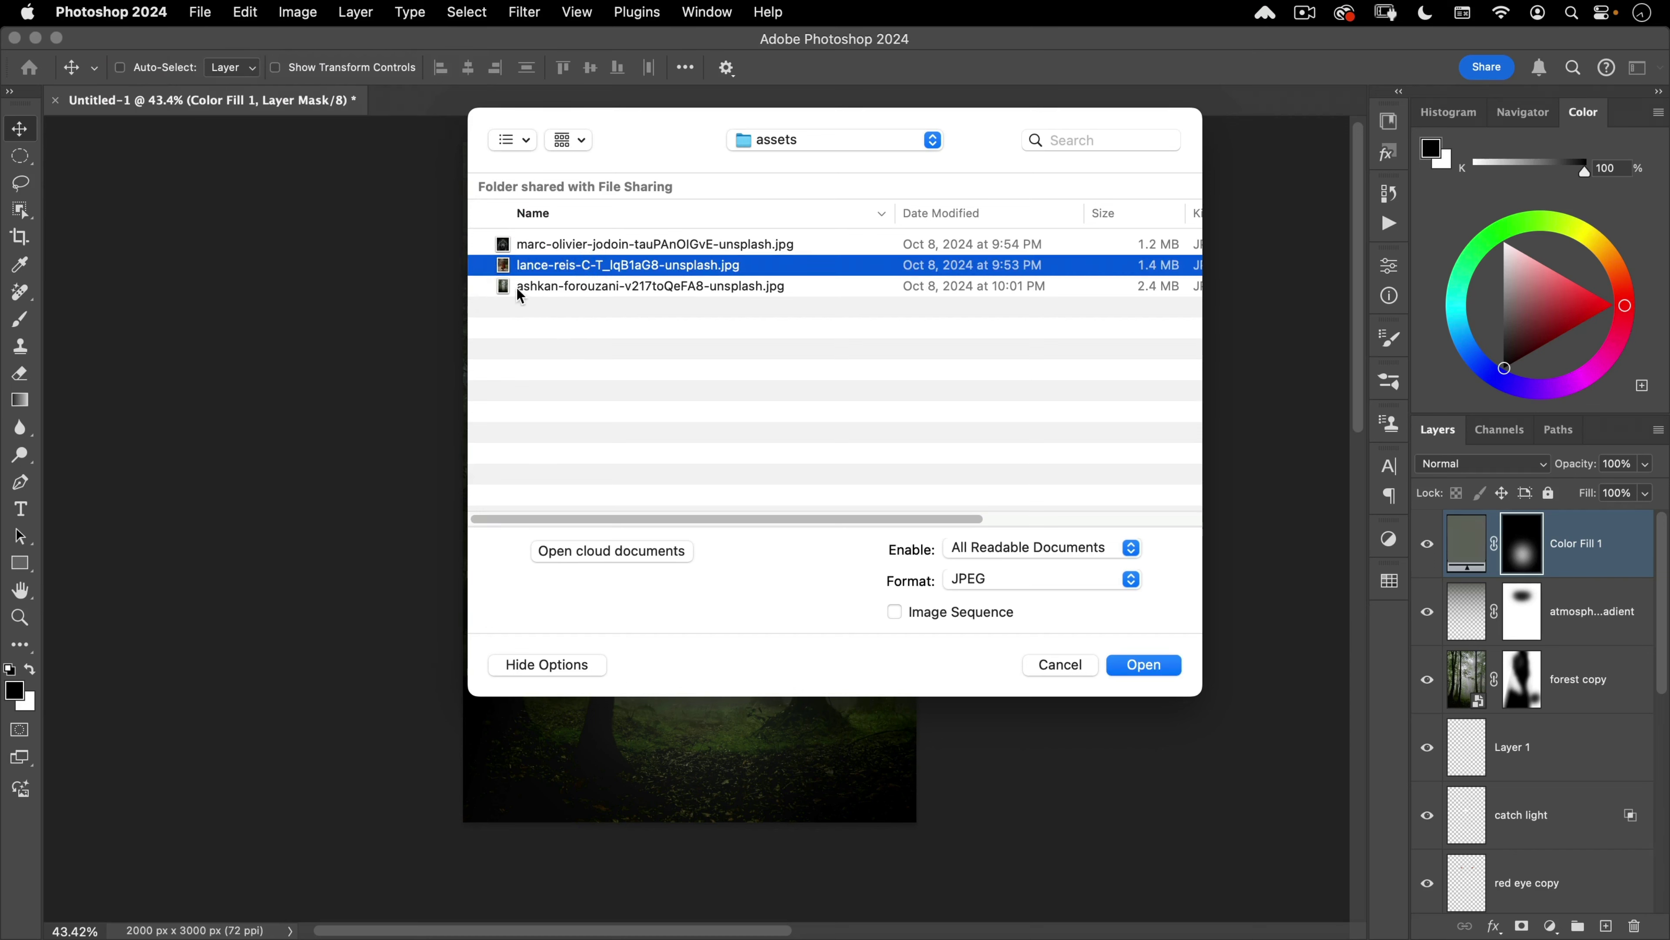
{"action": "left_click", "coordinate": [1144, 666]}
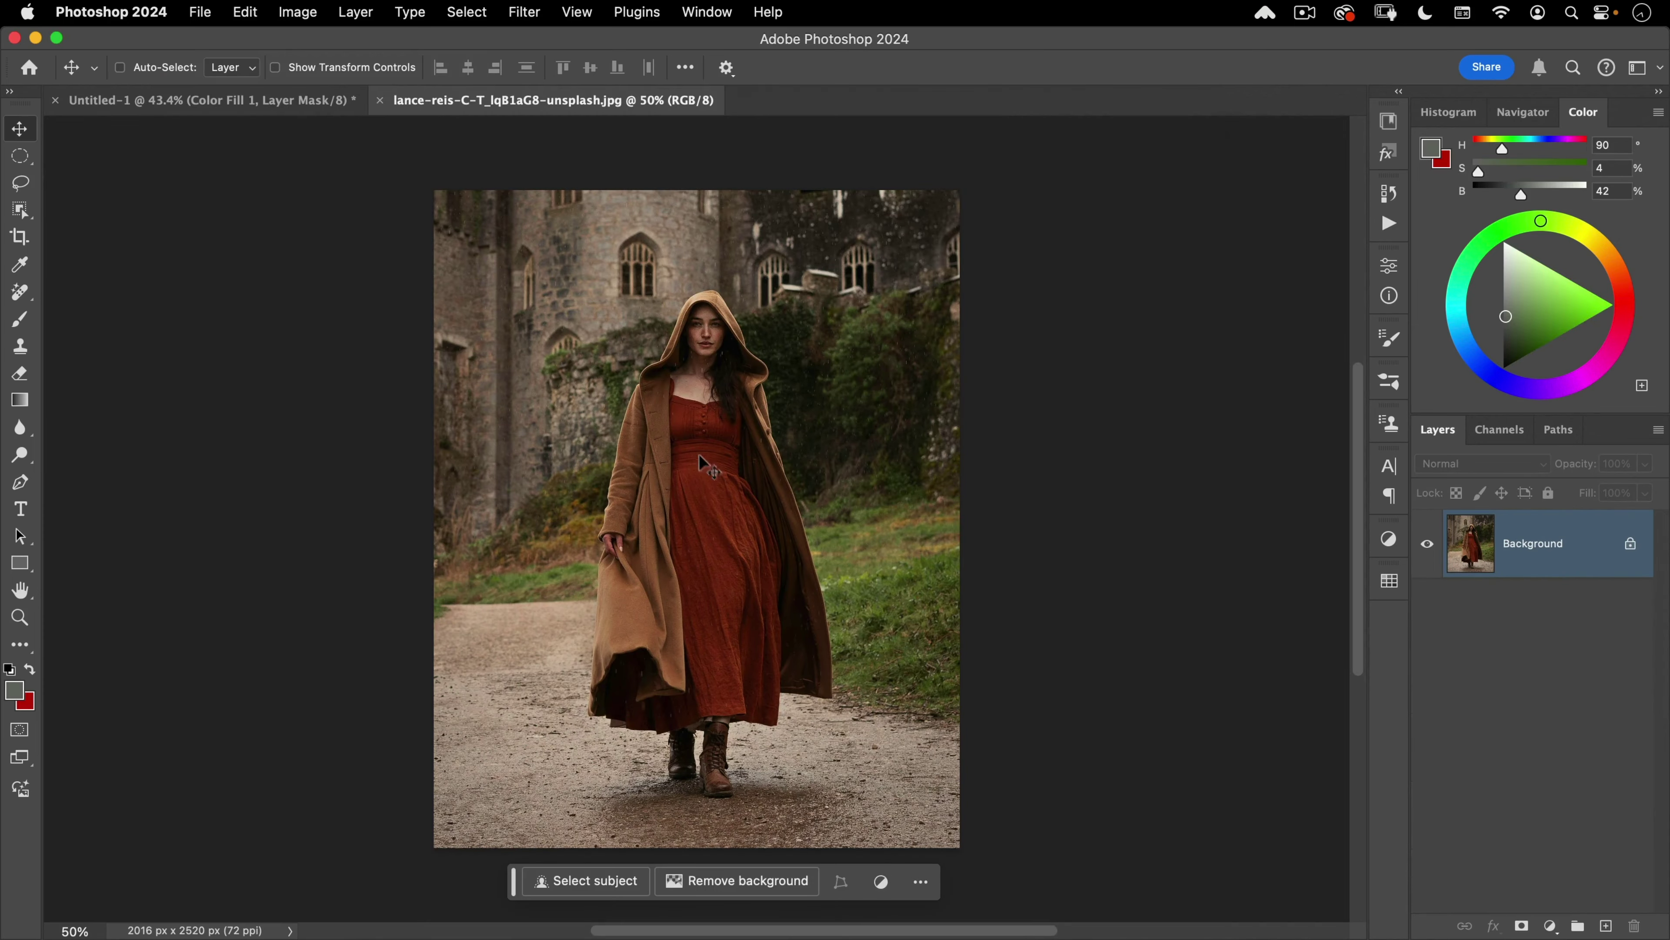
Step: Duplicate the Background layer of the woman's photo and rename the copy "red riding hood"
{"action": "key", "text": "super+space"}
{"action": "left_click_drag", "start_coordinate": [681, 344], "coordinate": [759, 271]}
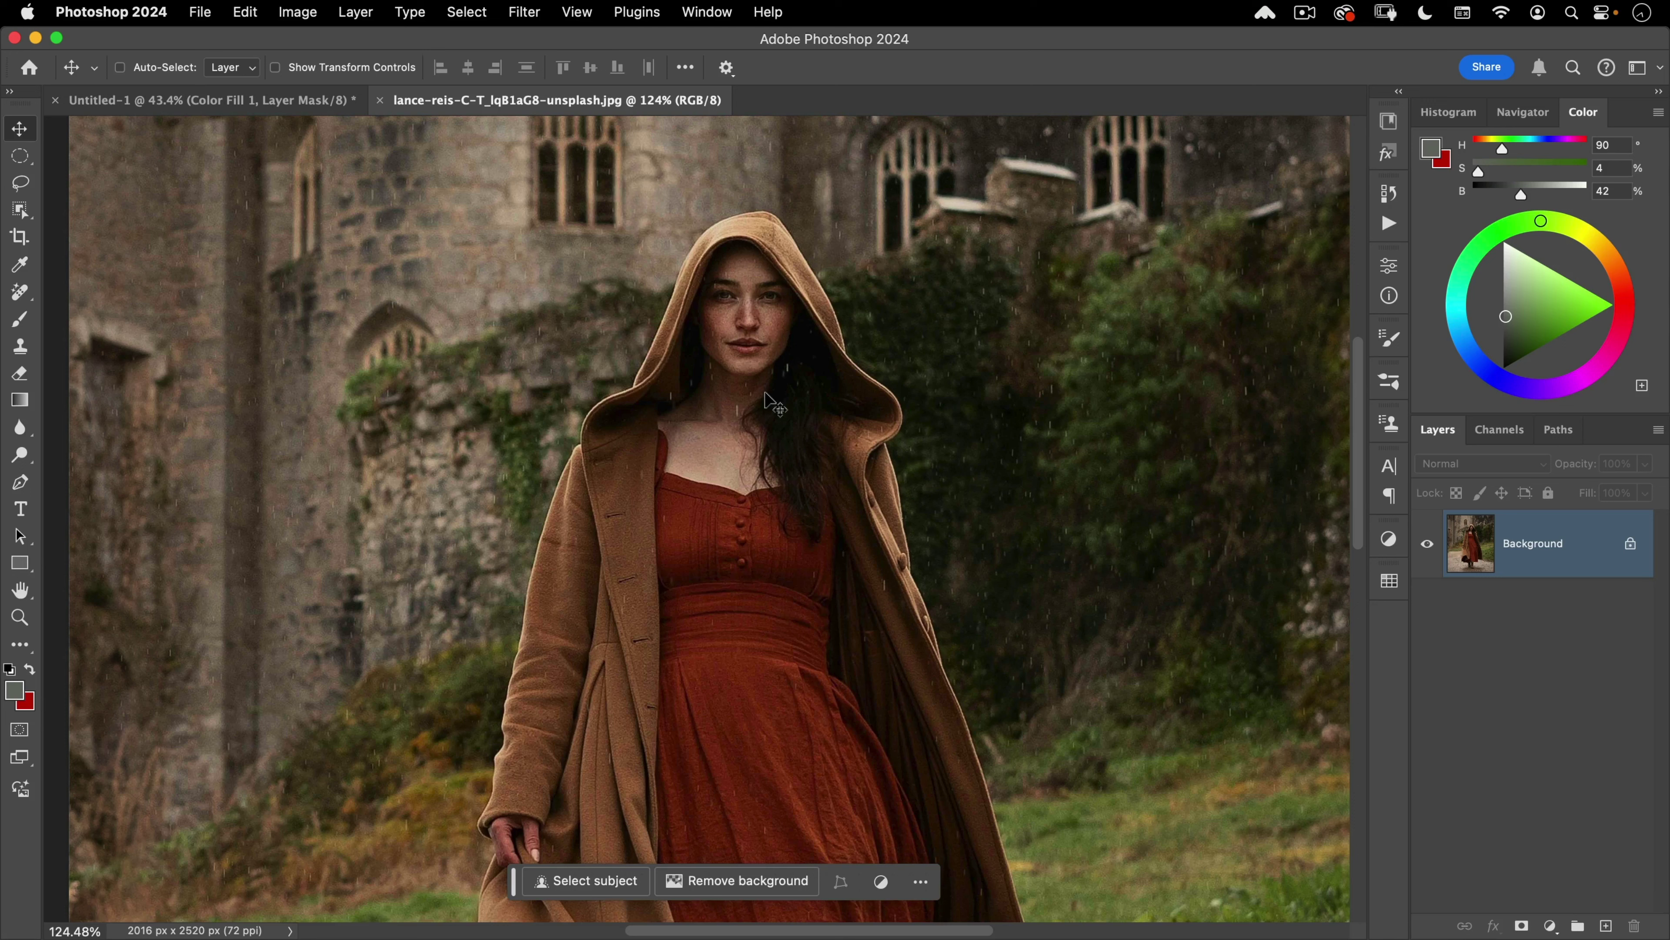
{"action": "key", "text": "super+j"}
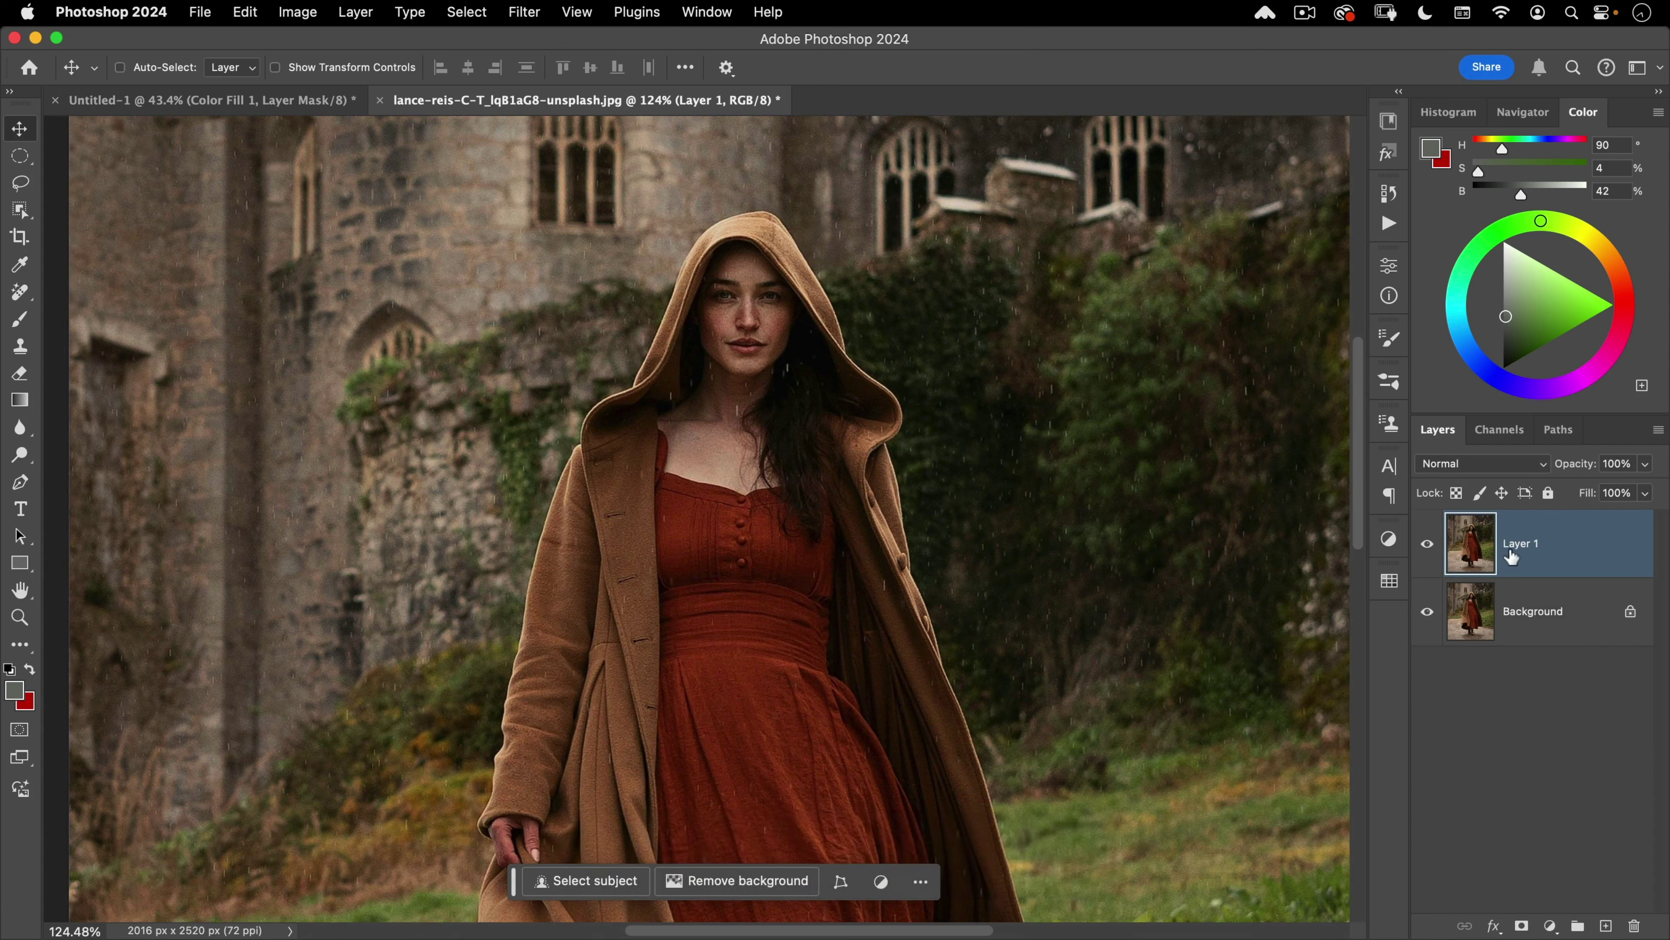
{"action": "double_click", "coordinate": [1526, 538]}
{"action": "type", "text": "red rid"}
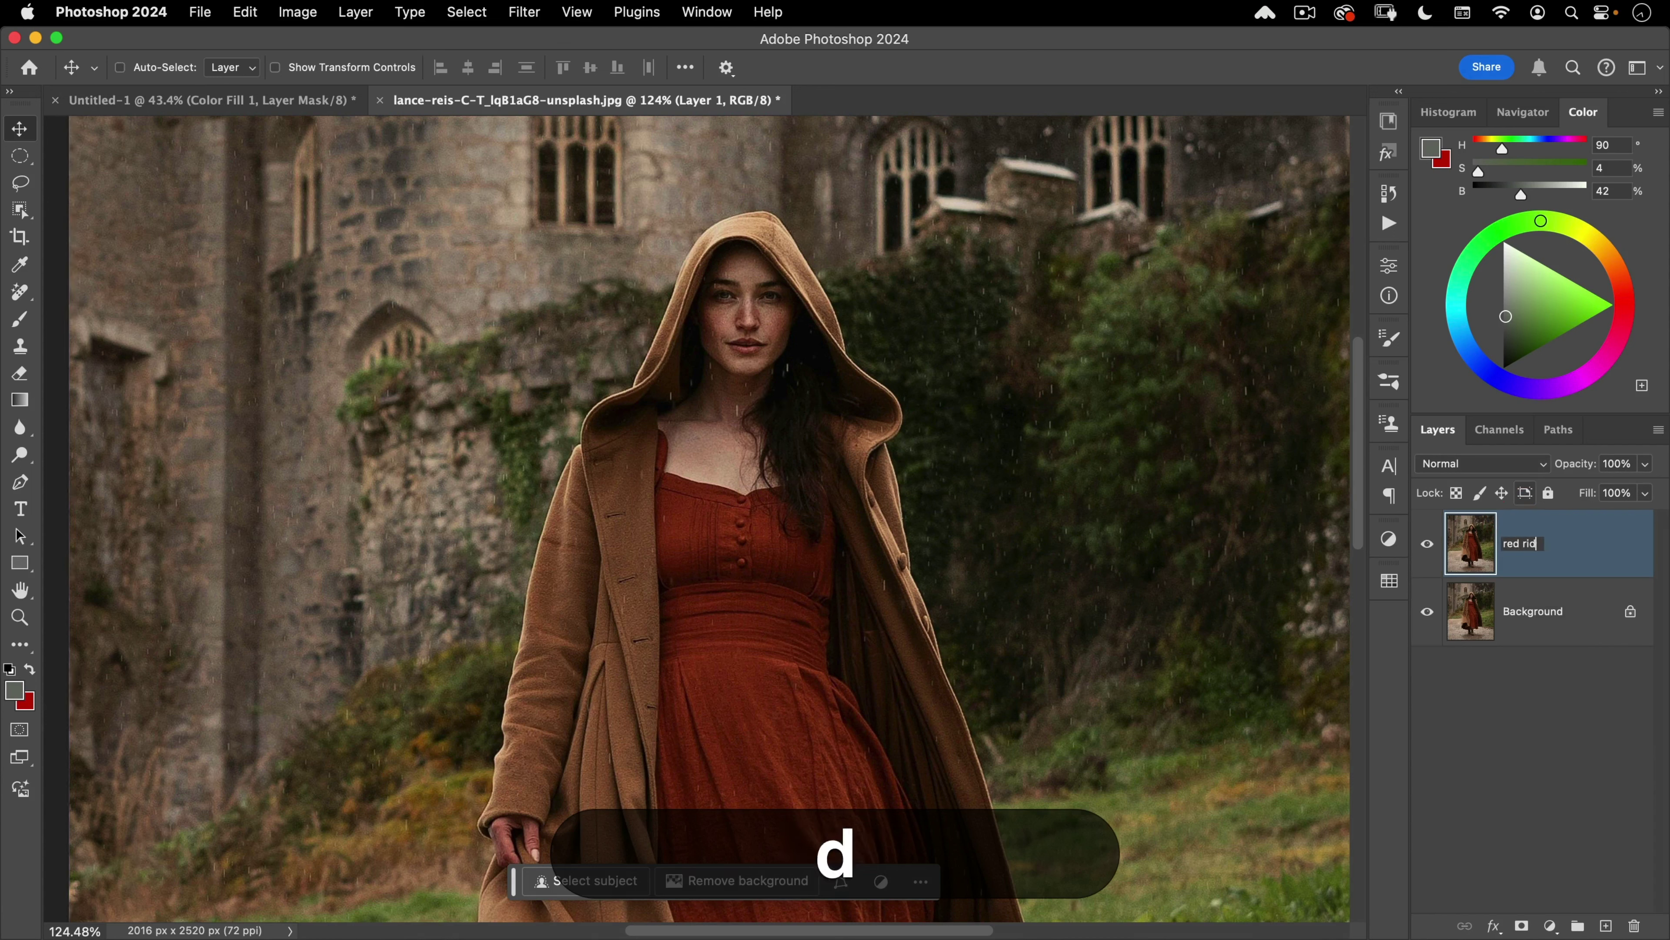
{"action": "type", "text": "ing hood"}
{"action": "key", "text": "Return"}
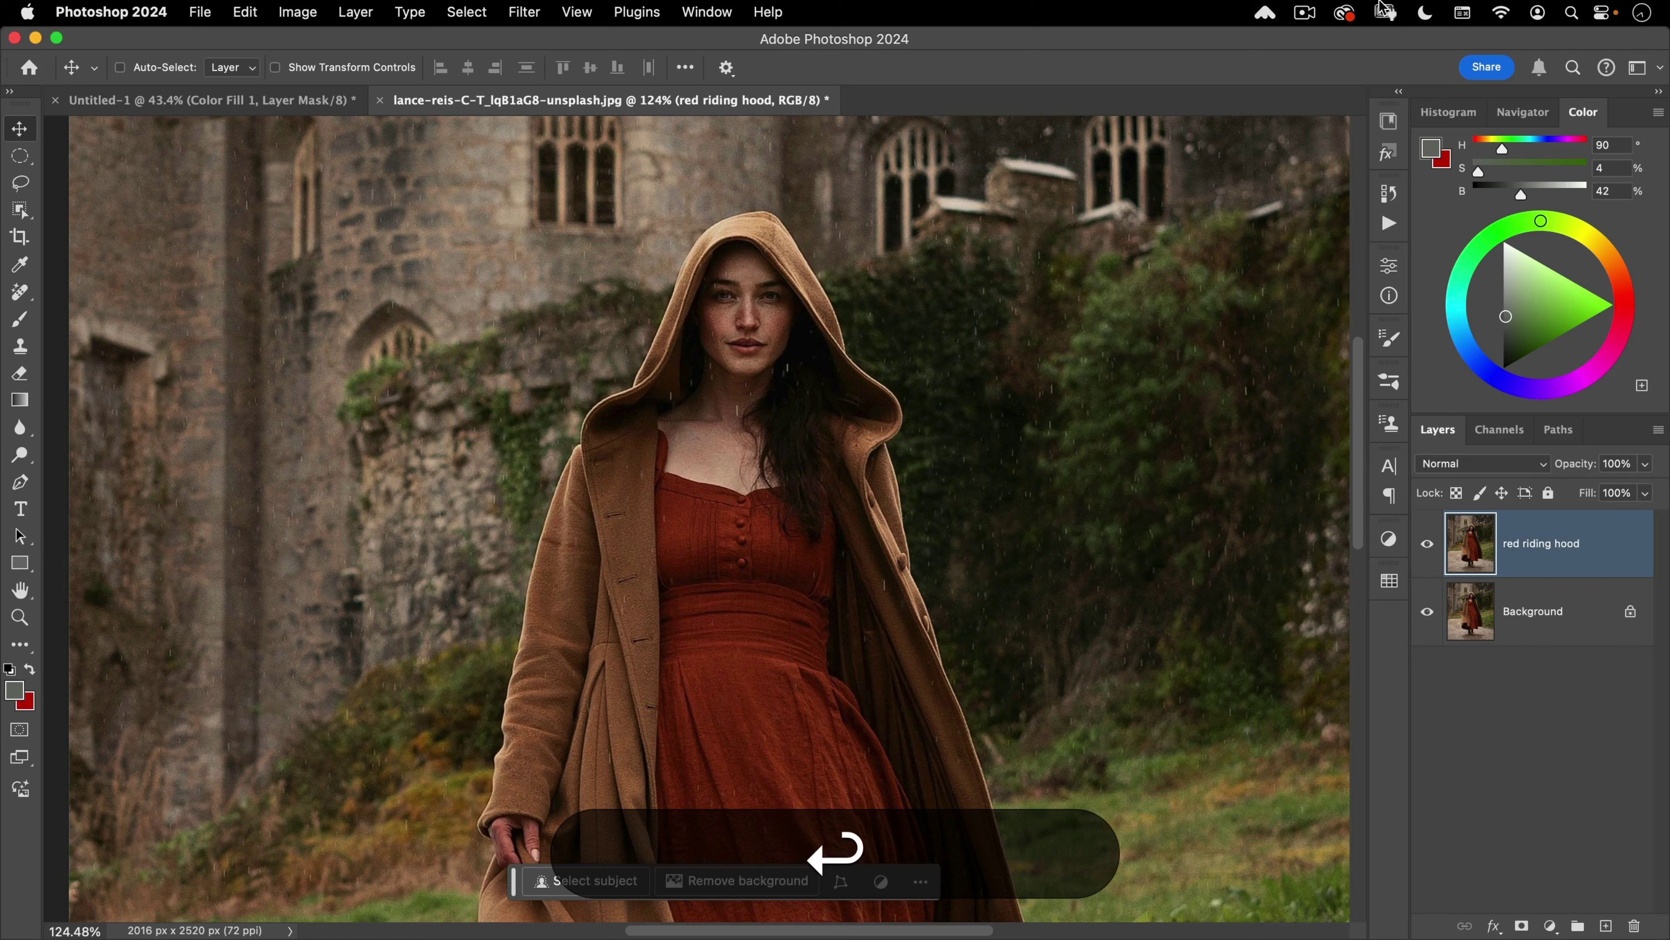
Step: Remove the rain streaks from the woman's face with the Spot Healing Brush at a 4 px diameter
{"action": "left_click", "coordinate": [17, 300]}
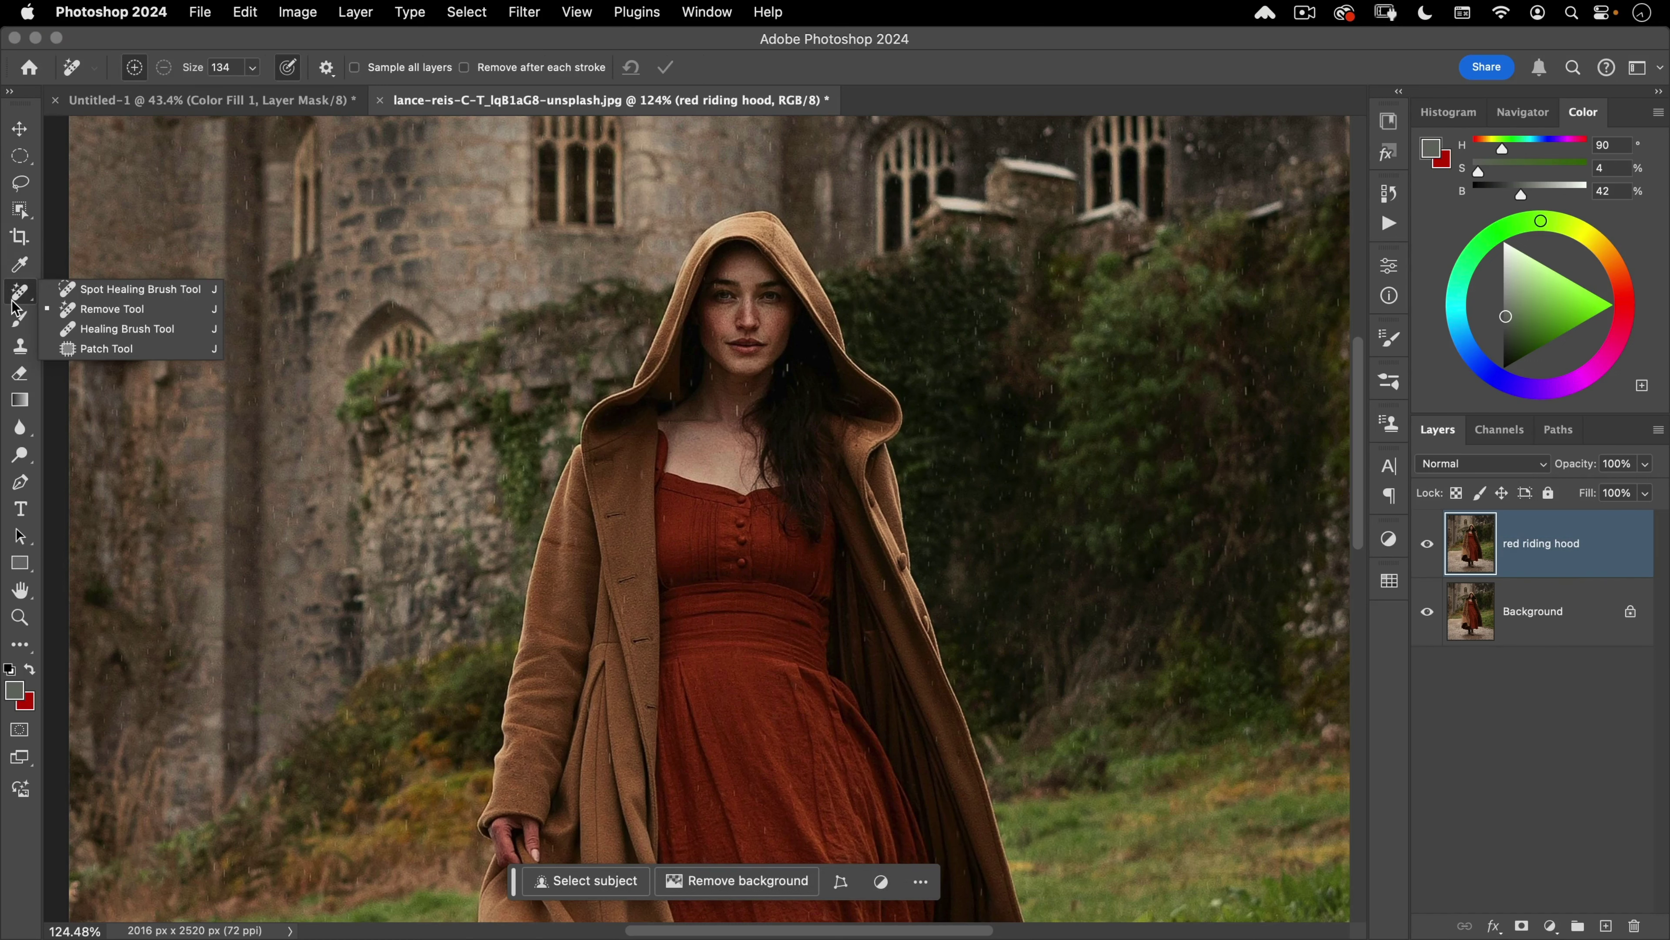
{"action": "left_click", "coordinate": [169, 295]}
{"action": "left_click_drag", "start_coordinate": [711, 339], "coordinate": [858, 268]}
{"action": "mouse_move", "coordinate": [929, 317]}
{"action": "left_mouse_down"}
{"action": "mouse_move", "coordinate": [674, 556]}
{"action": "mouse_move", "coordinate": [697, 540]}
{"action": "left_mouse_up"}
{"action": "left_click_drag", "start_coordinate": [547, 577], "coordinate": [536, 574]}
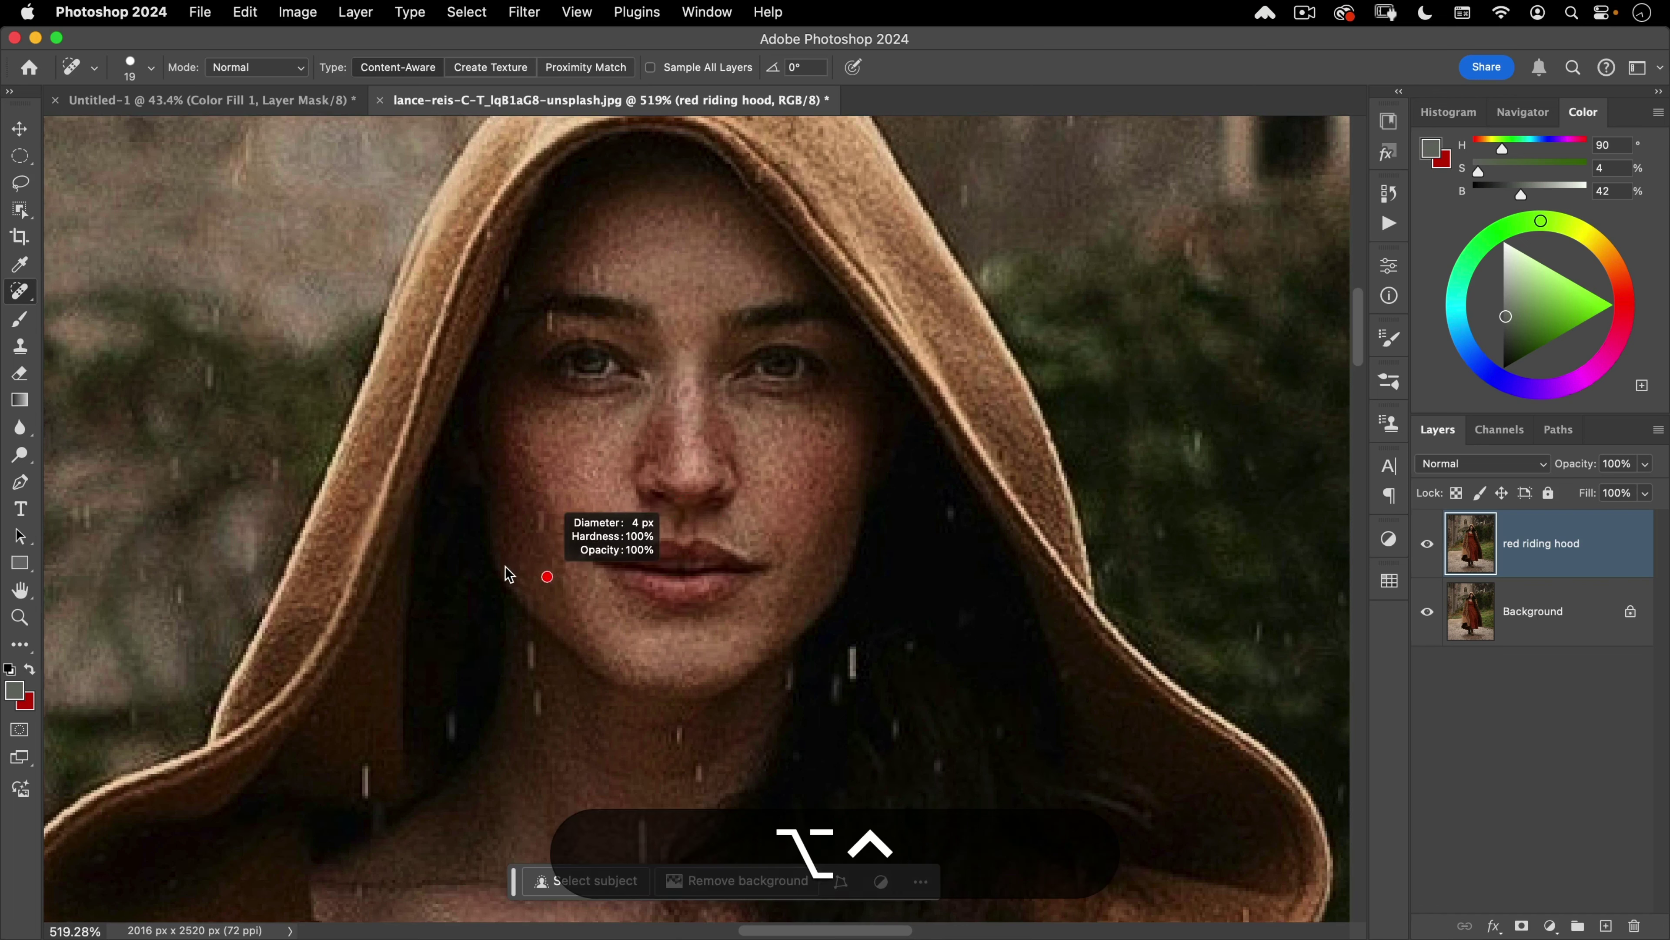
{"action": "mouse_move", "coordinate": [505, 573]}
{"action": "left_mouse_down"}
{"action": "mouse_move", "coordinate": [527, 530]}
{"action": "mouse_move", "coordinate": [542, 540]}
{"action": "left_mouse_up"}
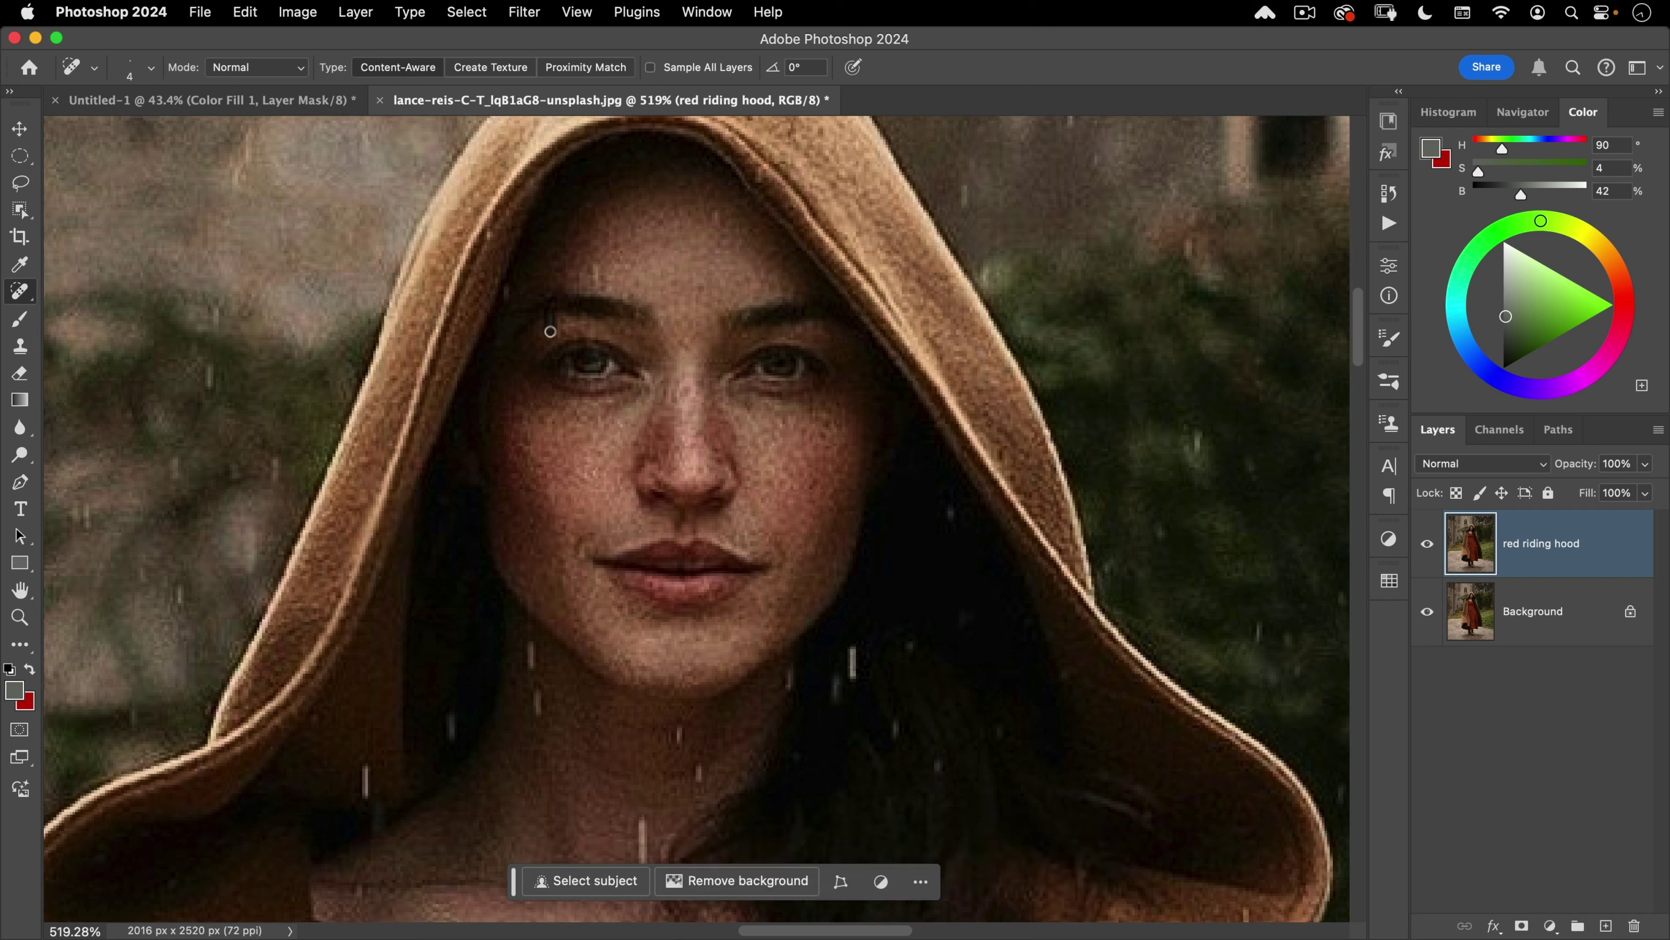
{"action": "left_click", "coordinate": [550, 331]}
Step: Heal the rain streaks over the woman's neck, hair and upper chest with the Spot Healing Brush
{"action": "scroll", "coordinate": [487, 236], "scroll_direction": "down", "scroll_amount": 5}
{"action": "left_click_drag", "start_coordinate": [835, 479], "coordinate": [842, 498]}
{"action": "left_click_drag", "start_coordinate": [822, 503], "coordinate": [821, 518]}
{"action": "left_click_drag", "start_coordinate": [630, 640], "coordinate": [630, 688]}
{"action": "left_click_drag", "start_coordinate": [519, 455], "coordinate": [530, 539]}
{"action": "mouse_move", "coordinate": [443, 533]}
{"action": "left_mouse_down"}
{"action": "mouse_move", "coordinate": [444, 561]}
{"action": "mouse_move", "coordinate": [355, 619]}
{"action": "left_mouse_up"}
{"action": "scroll", "coordinate": [542, 591], "scroll_direction": "down", "scroll_amount": 5}
Step: Heal the rain streaks on the bodice, waist and open coat of the red riding hood layer
{"action": "left_click_drag", "start_coordinate": [542, 591], "coordinate": [671, 284]}
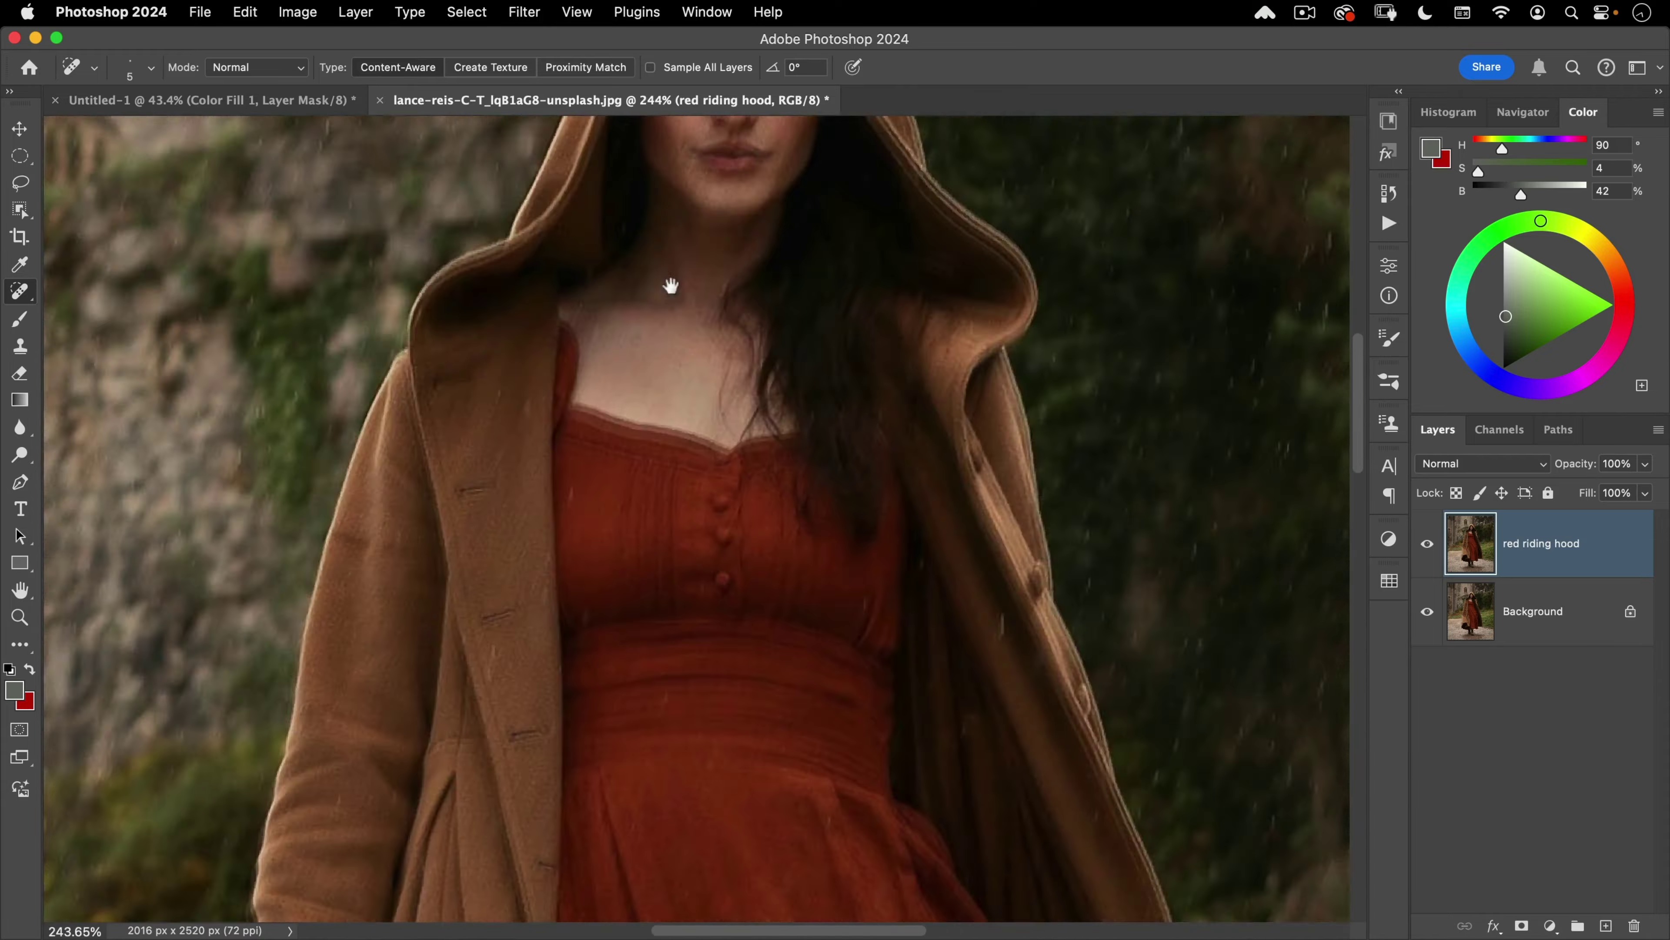
{"action": "scroll", "coordinate": [531, 346], "scroll_direction": "up", "scroll_amount": 3}
{"action": "scroll", "coordinate": [697, 512], "scroll_direction": "down", "scroll_amount": 2}
{"action": "left_click_drag", "start_coordinate": [697, 512], "coordinate": [480, 333]}
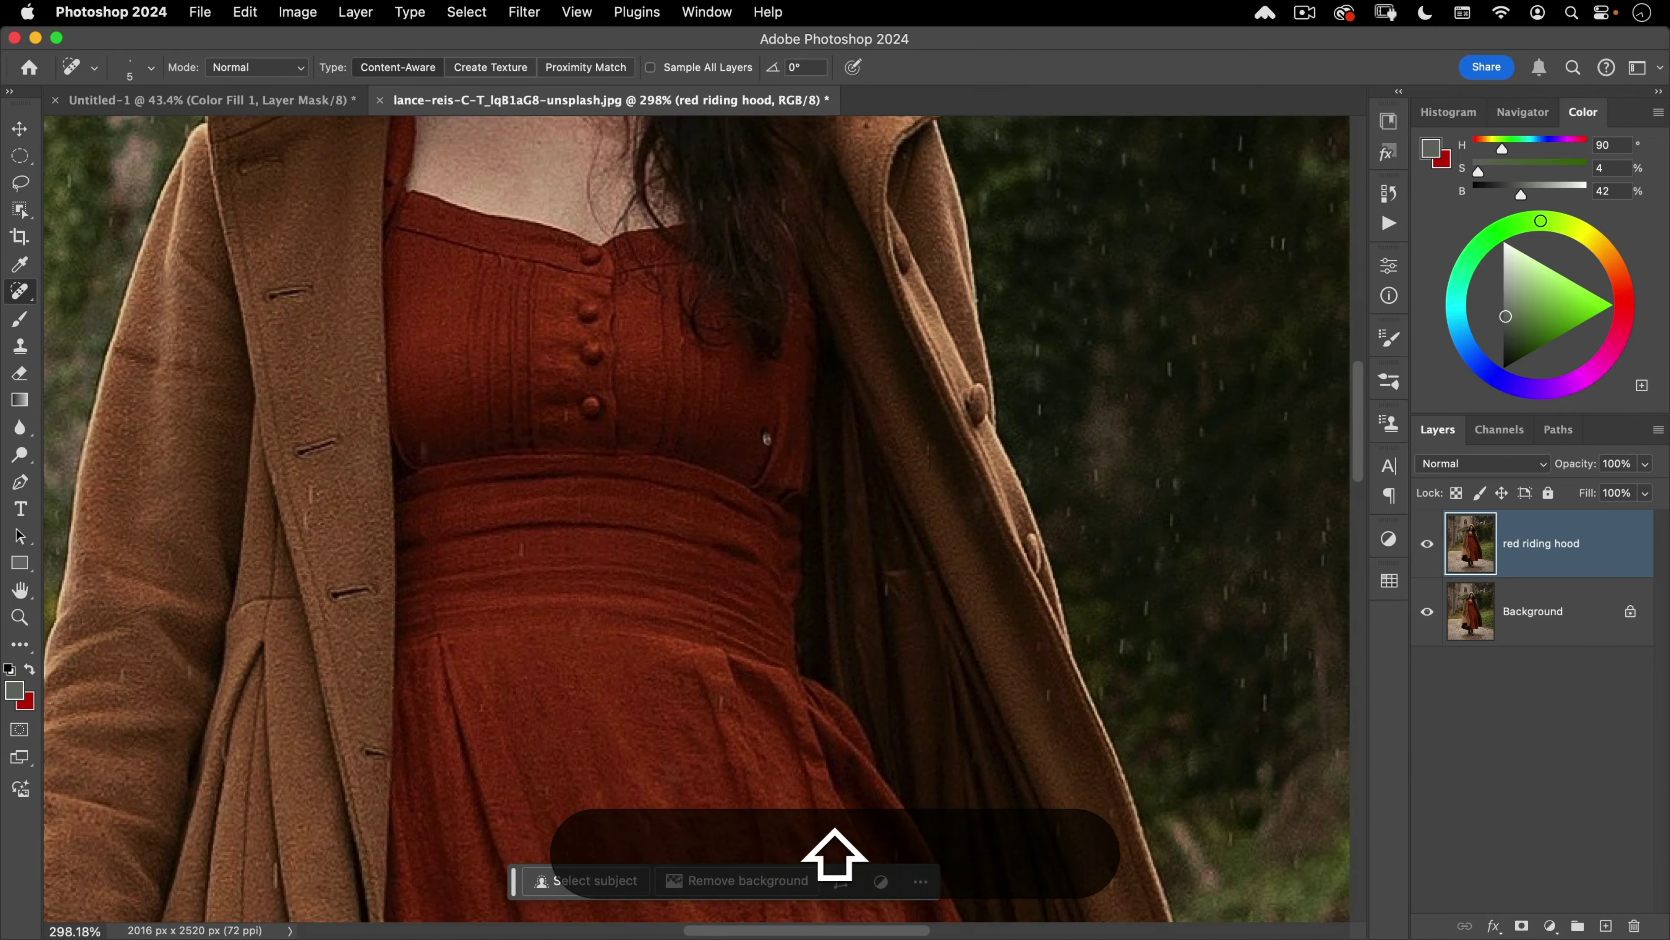
{"action": "scroll", "coordinate": [601, 560], "scroll_direction": "down", "scroll_amount": 5}
{"action": "left_click_drag", "start_coordinate": [601, 559], "coordinate": [786, 355]}
Step: Heal the rain streaks on the lower skirt and coat lining with the Spot Healing Brush at size 9
{"action": "scroll", "coordinate": [787, 436], "scroll_direction": "up", "scroll_amount": 4}
{"action": "left_click_drag", "start_coordinate": [737, 724], "coordinate": [793, 437]}
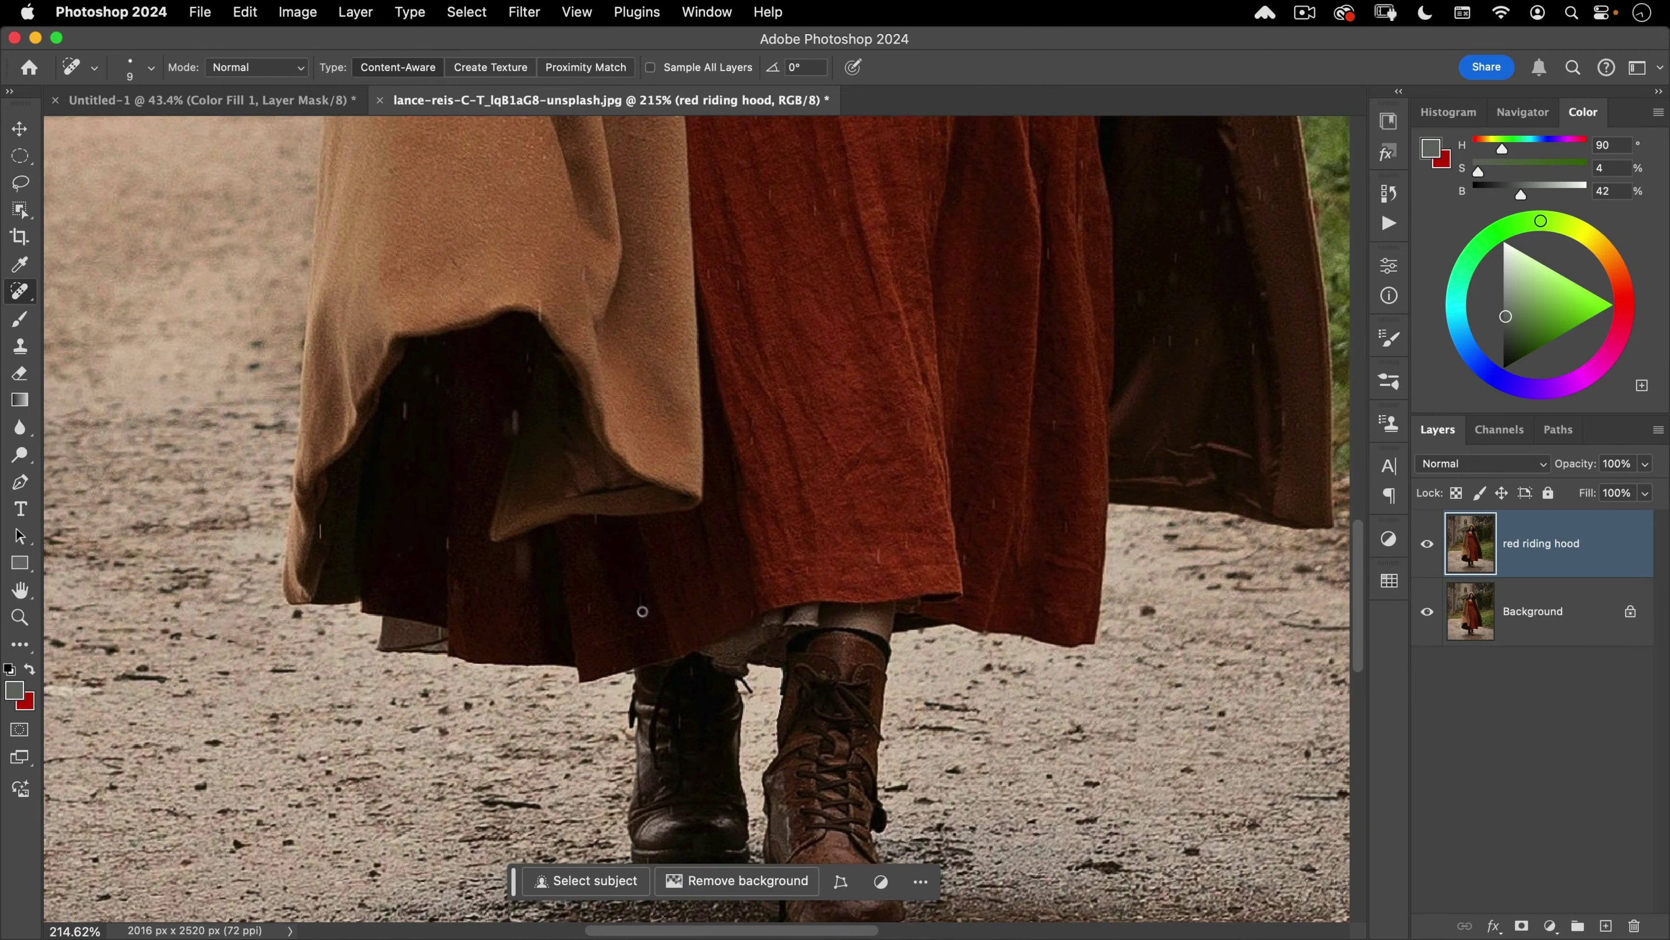
{"action": "left_click_drag", "start_coordinate": [1066, 530], "coordinate": [1065, 534]}
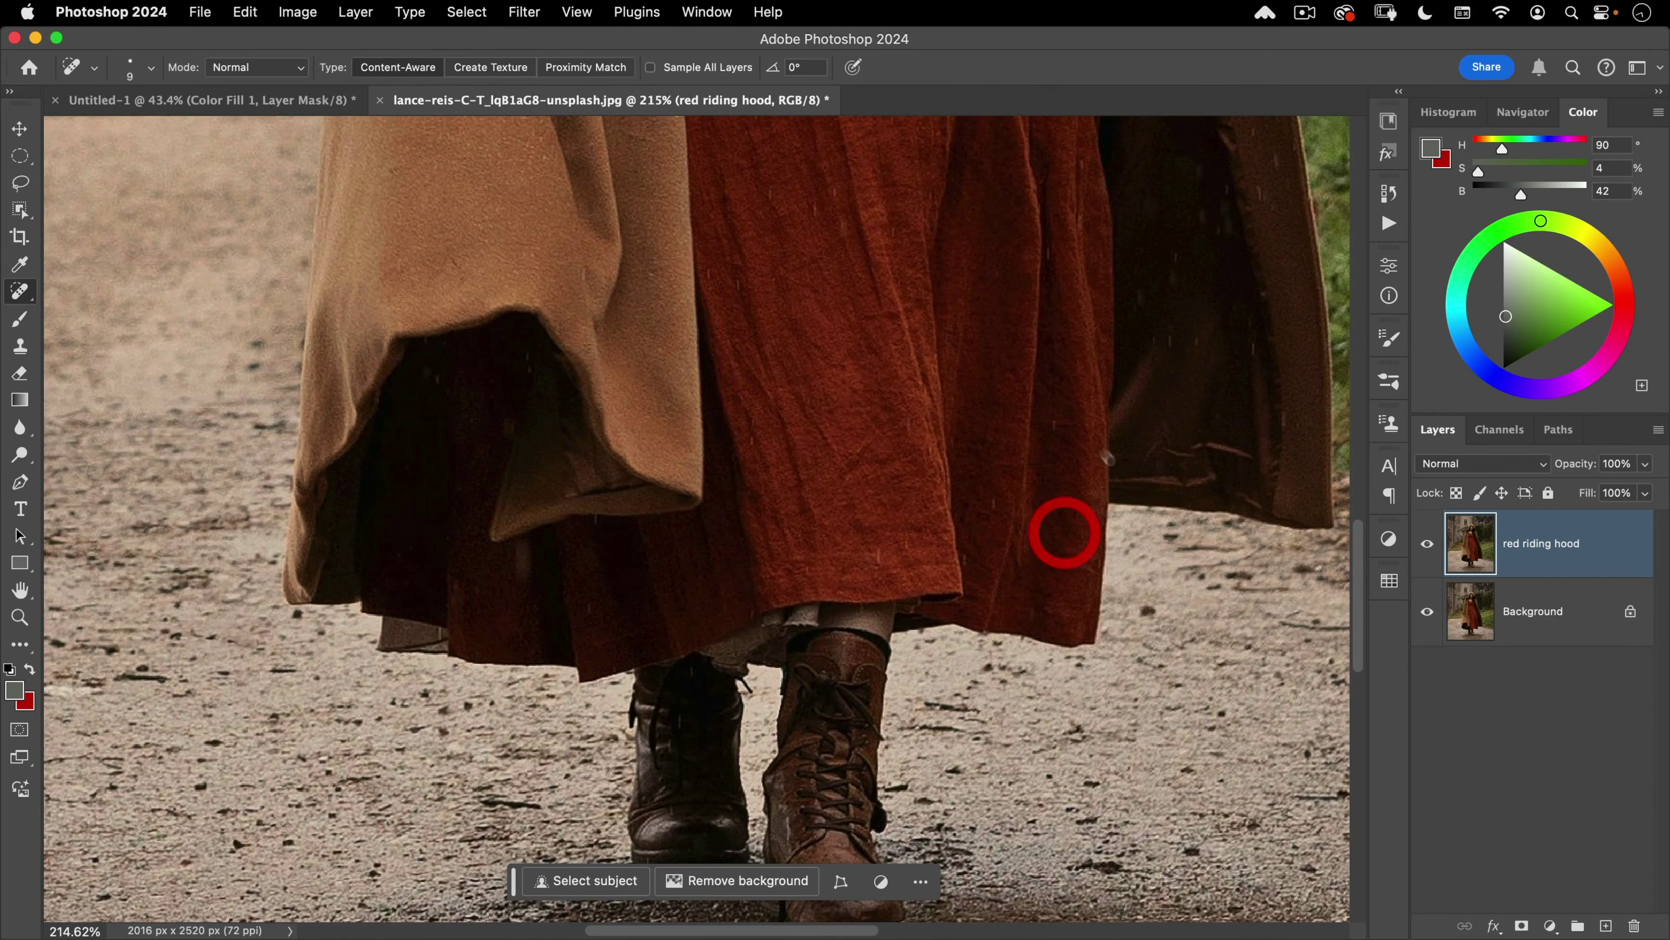
{"action": "mouse_move", "coordinate": [848, 493]}
{"action": "left_mouse_down"}
{"action": "mouse_move", "coordinate": [761, 489]}
{"action": "mouse_move", "coordinate": [658, 662]}
{"action": "left_mouse_up"}
{"action": "left_click_drag", "start_coordinate": [697, 561], "coordinate": [672, 599]}
{"action": "left_click_drag", "start_coordinate": [761, 511], "coordinate": [742, 592]}
{"action": "key", "text": "v"}
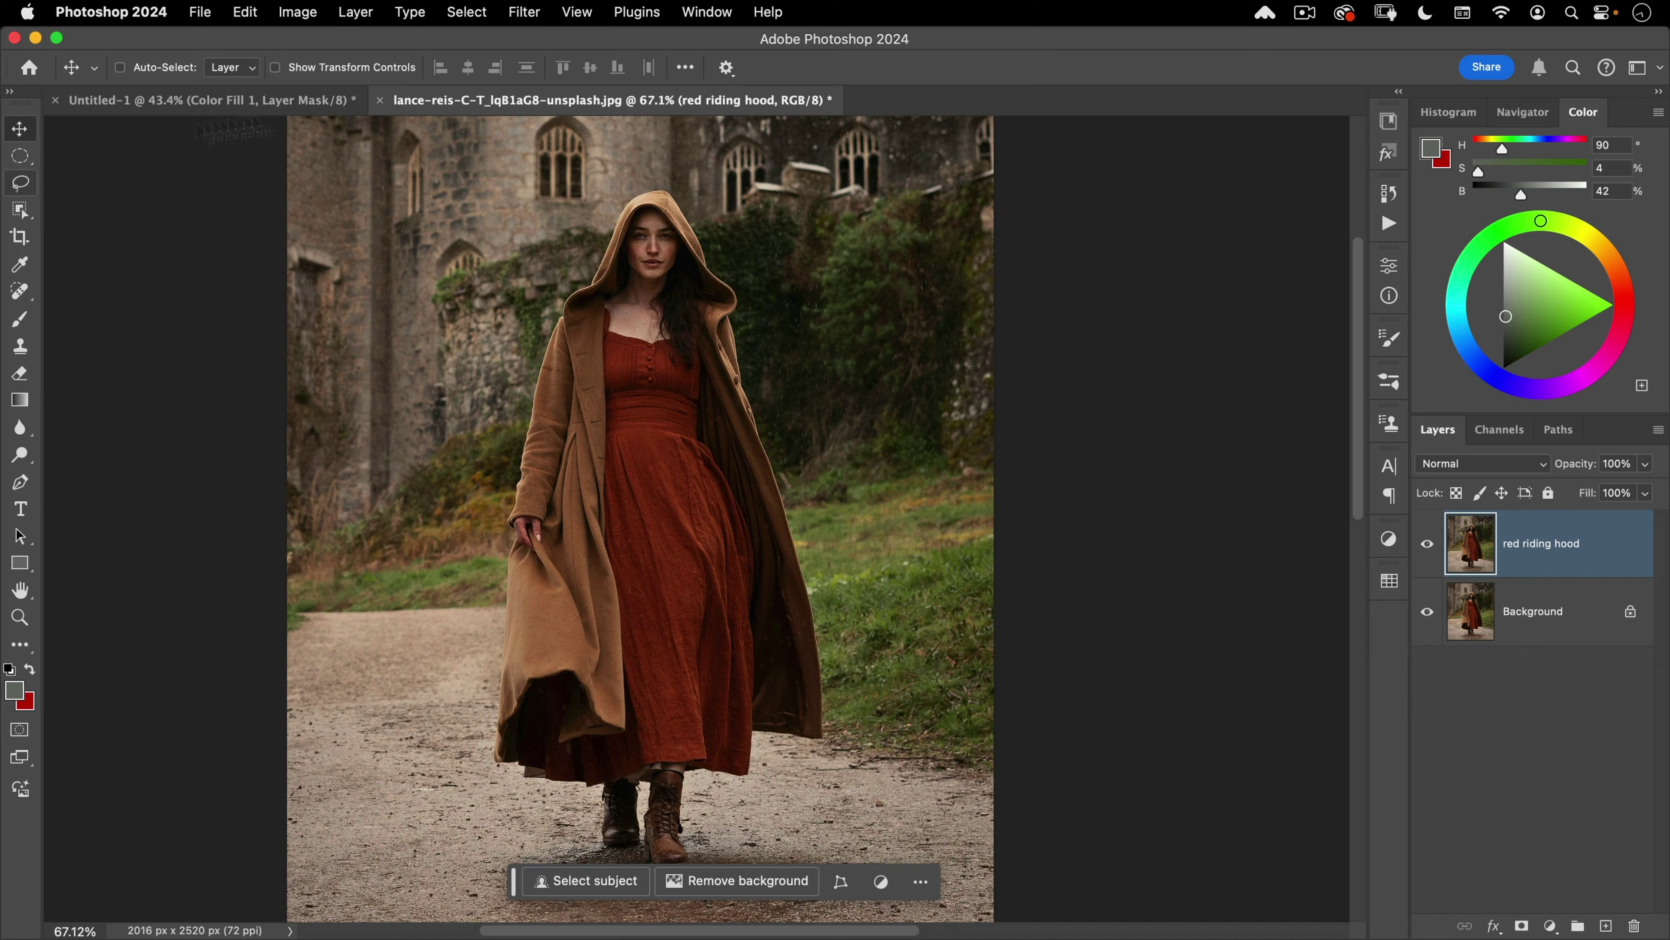
Step: Select the woman with Select Subject of the Object Selection tool, using the Cloud (Detailed results) option
{"action": "left_click", "coordinate": [21, 210]}
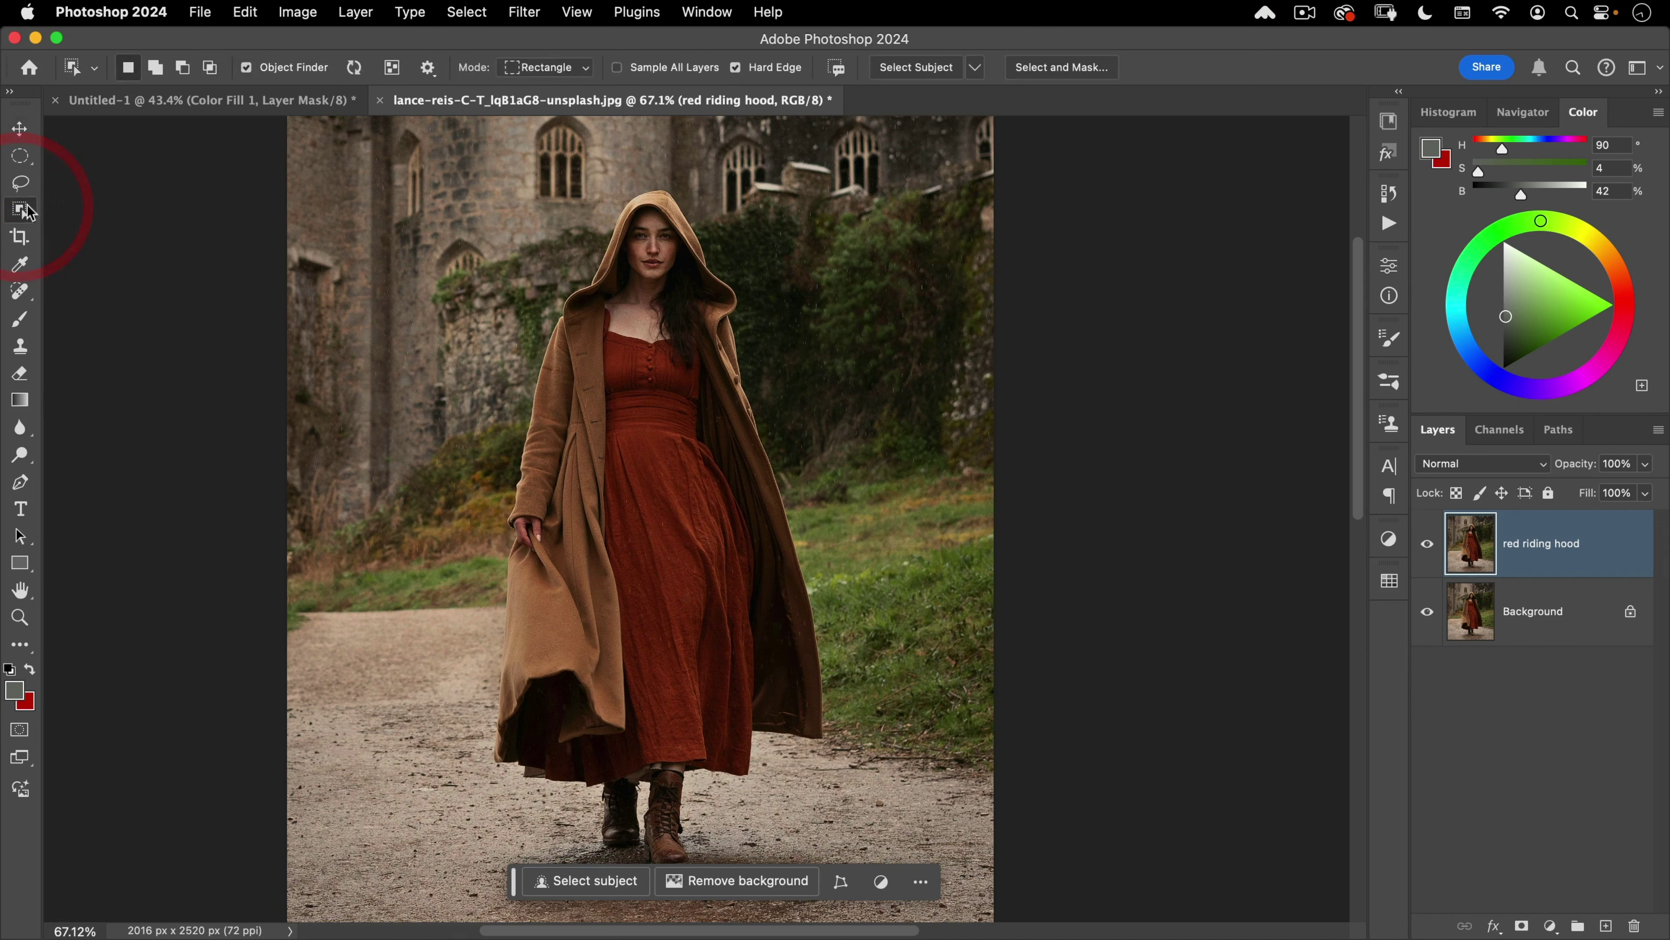
{"action": "left_click", "coordinate": [975, 67]}
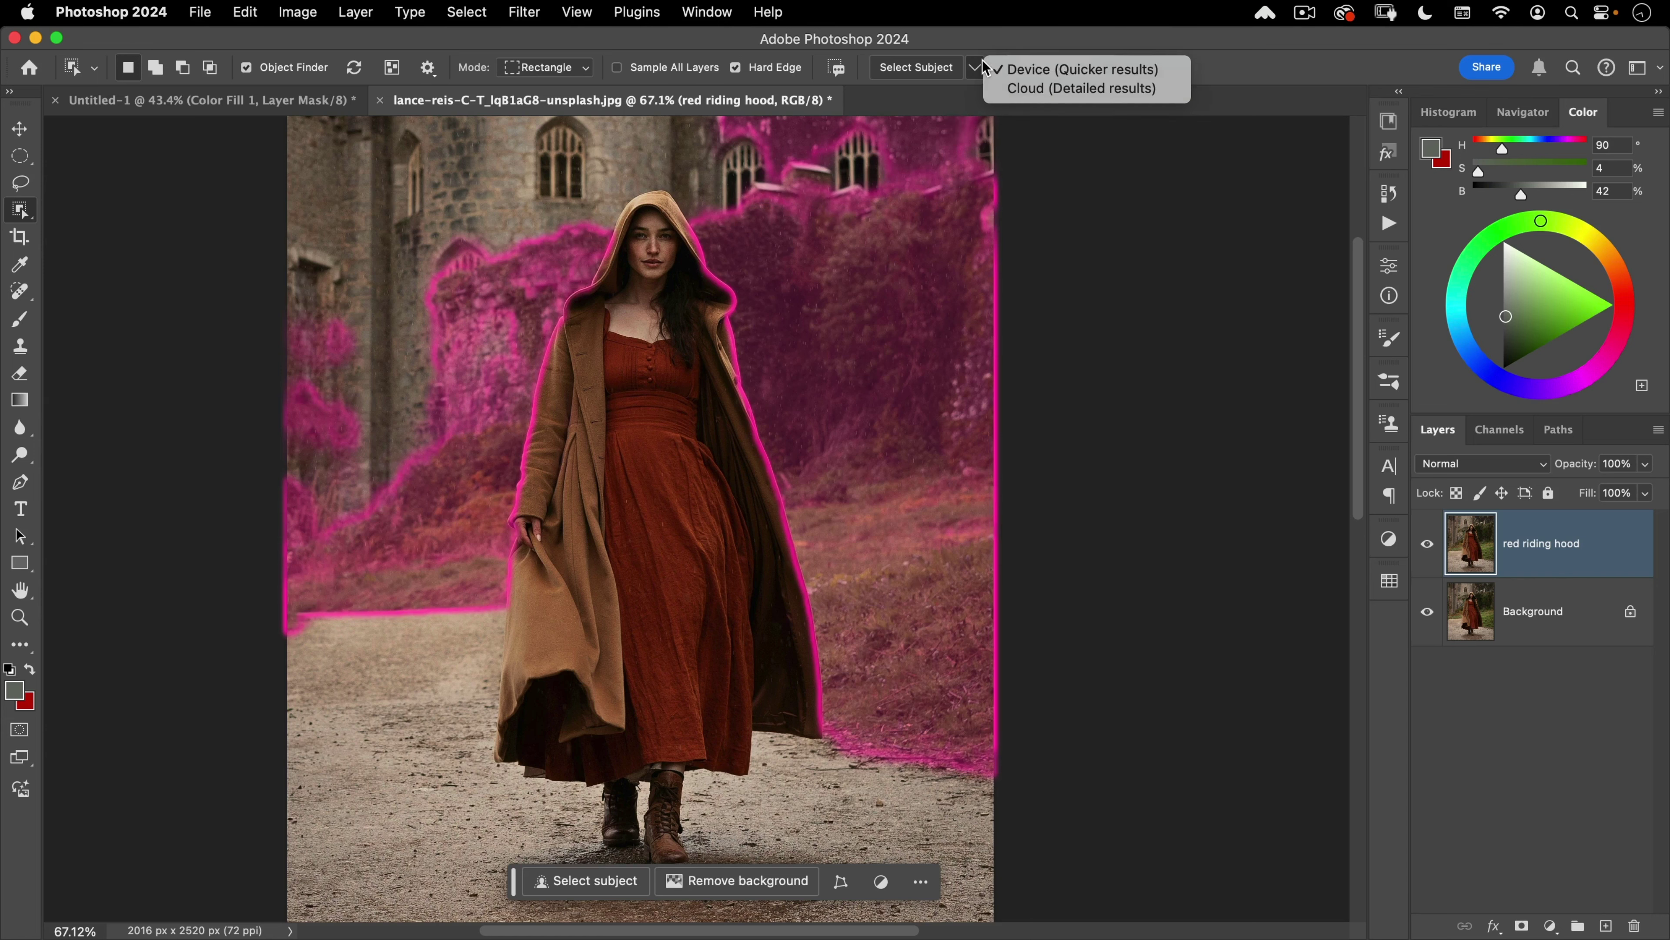
{"action": "left_click", "coordinate": [993, 82]}
{"action": "left_click", "coordinate": [907, 76]}
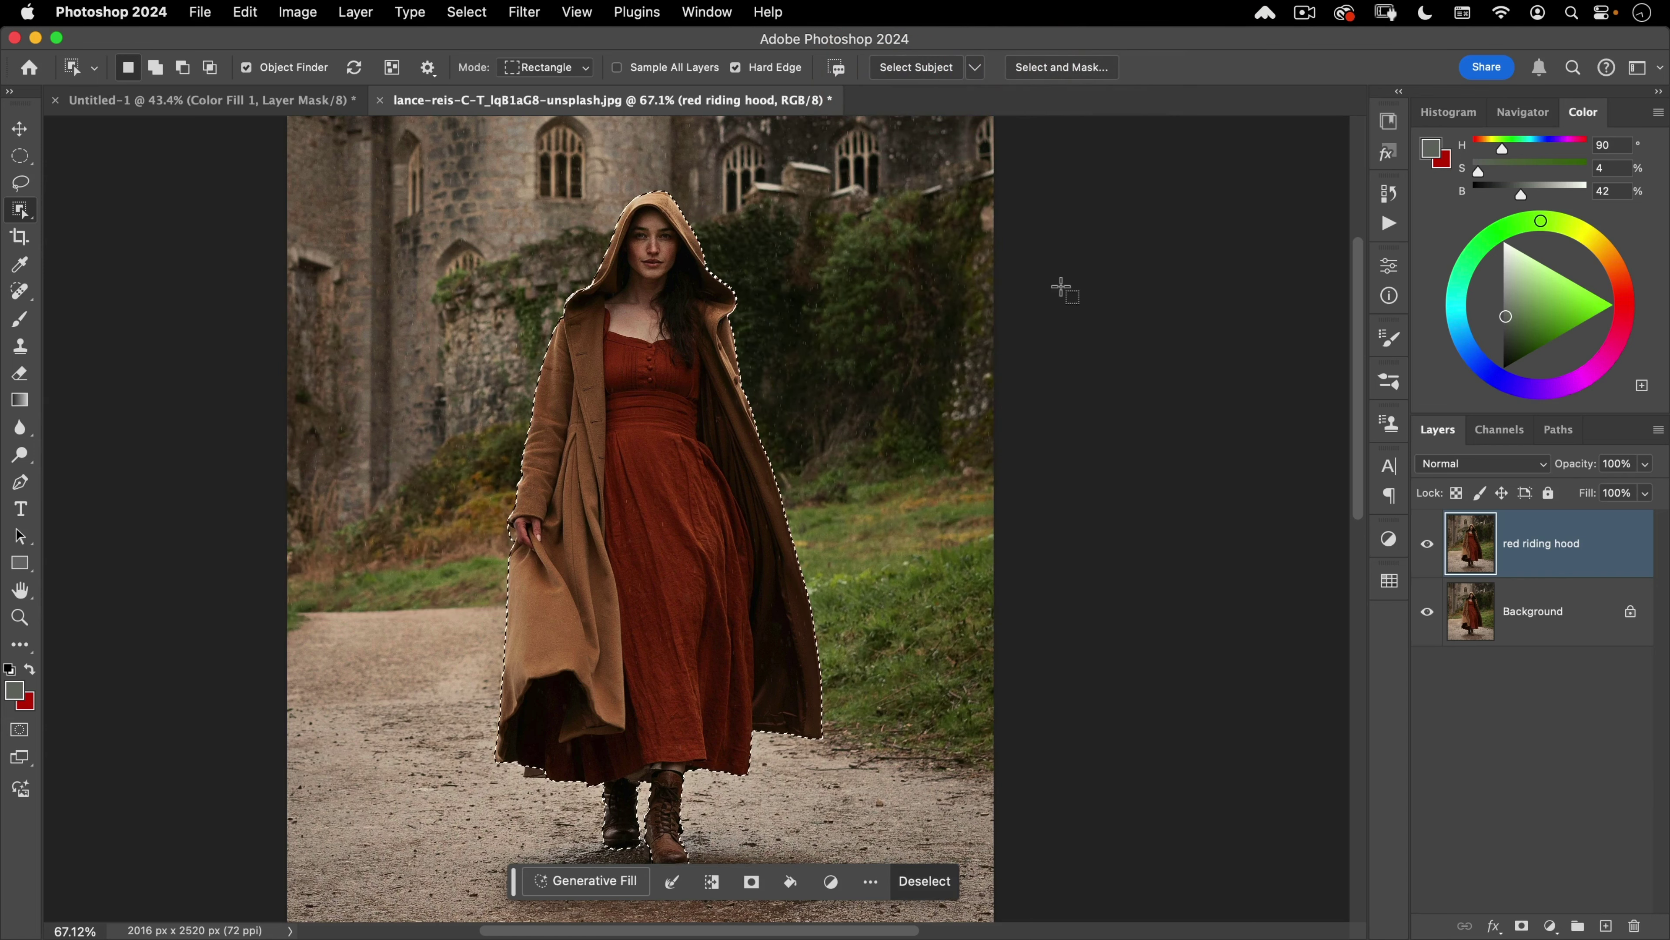
{"action": "key", "text": "space"}
{"action": "left_click_drag", "start_coordinate": [810, 512], "coordinate": [823, 456]}
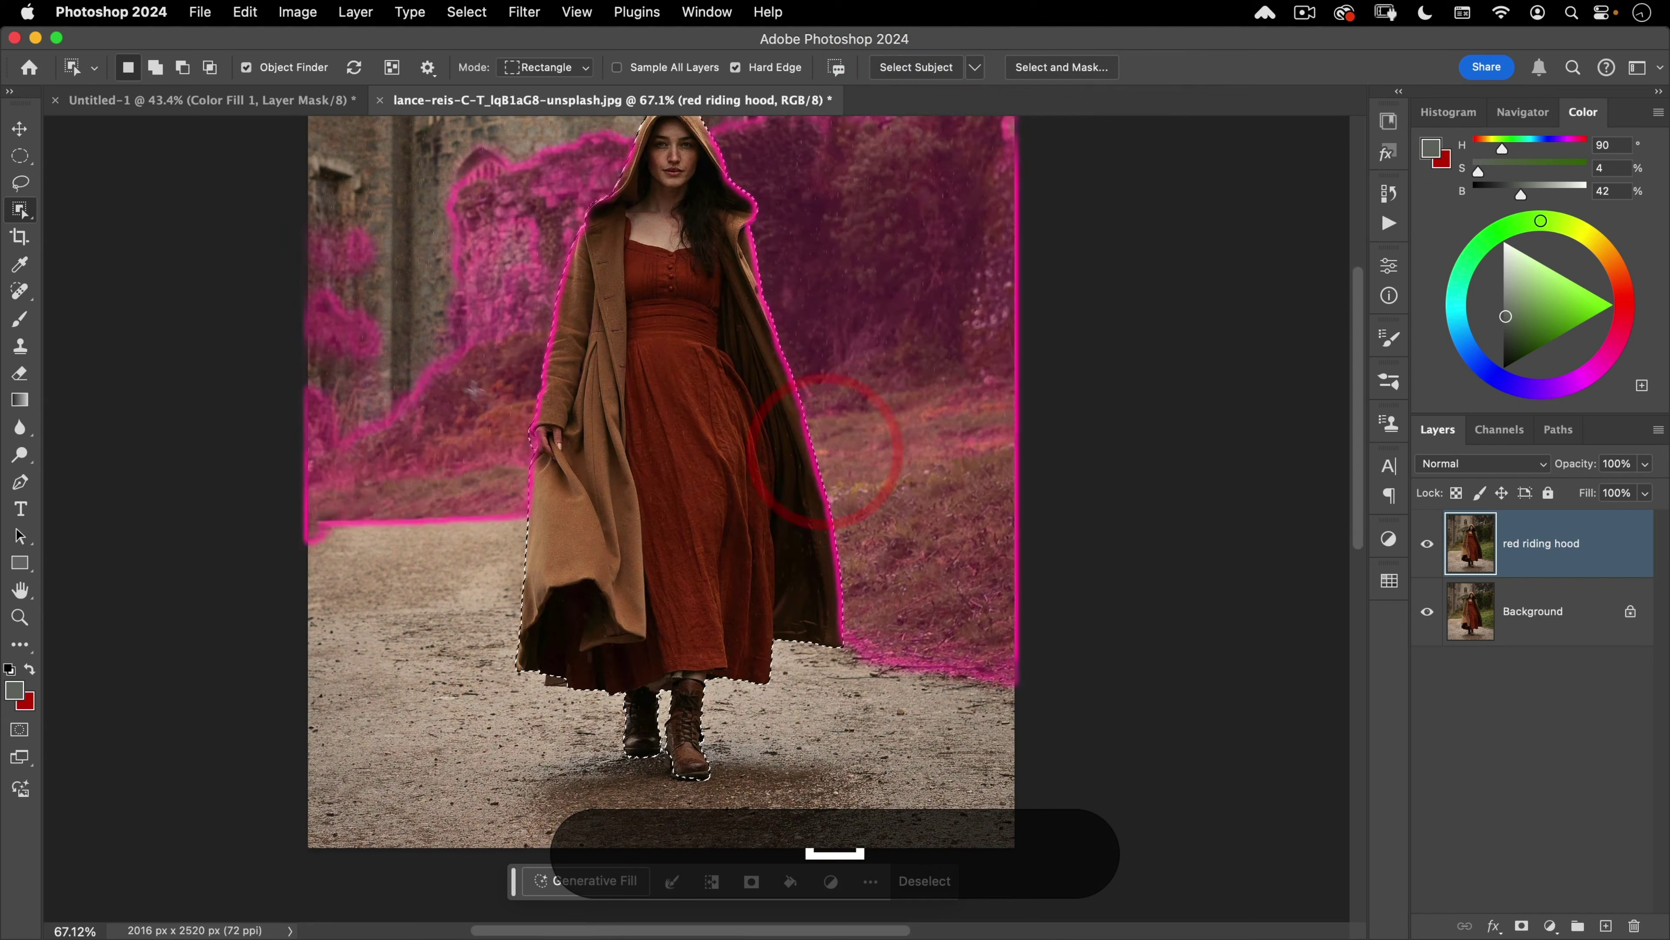
Step: Open the selection in Select and Mask and set the overlay color to magenta ff00fc
{"action": "left_click", "coordinate": [1072, 67]}
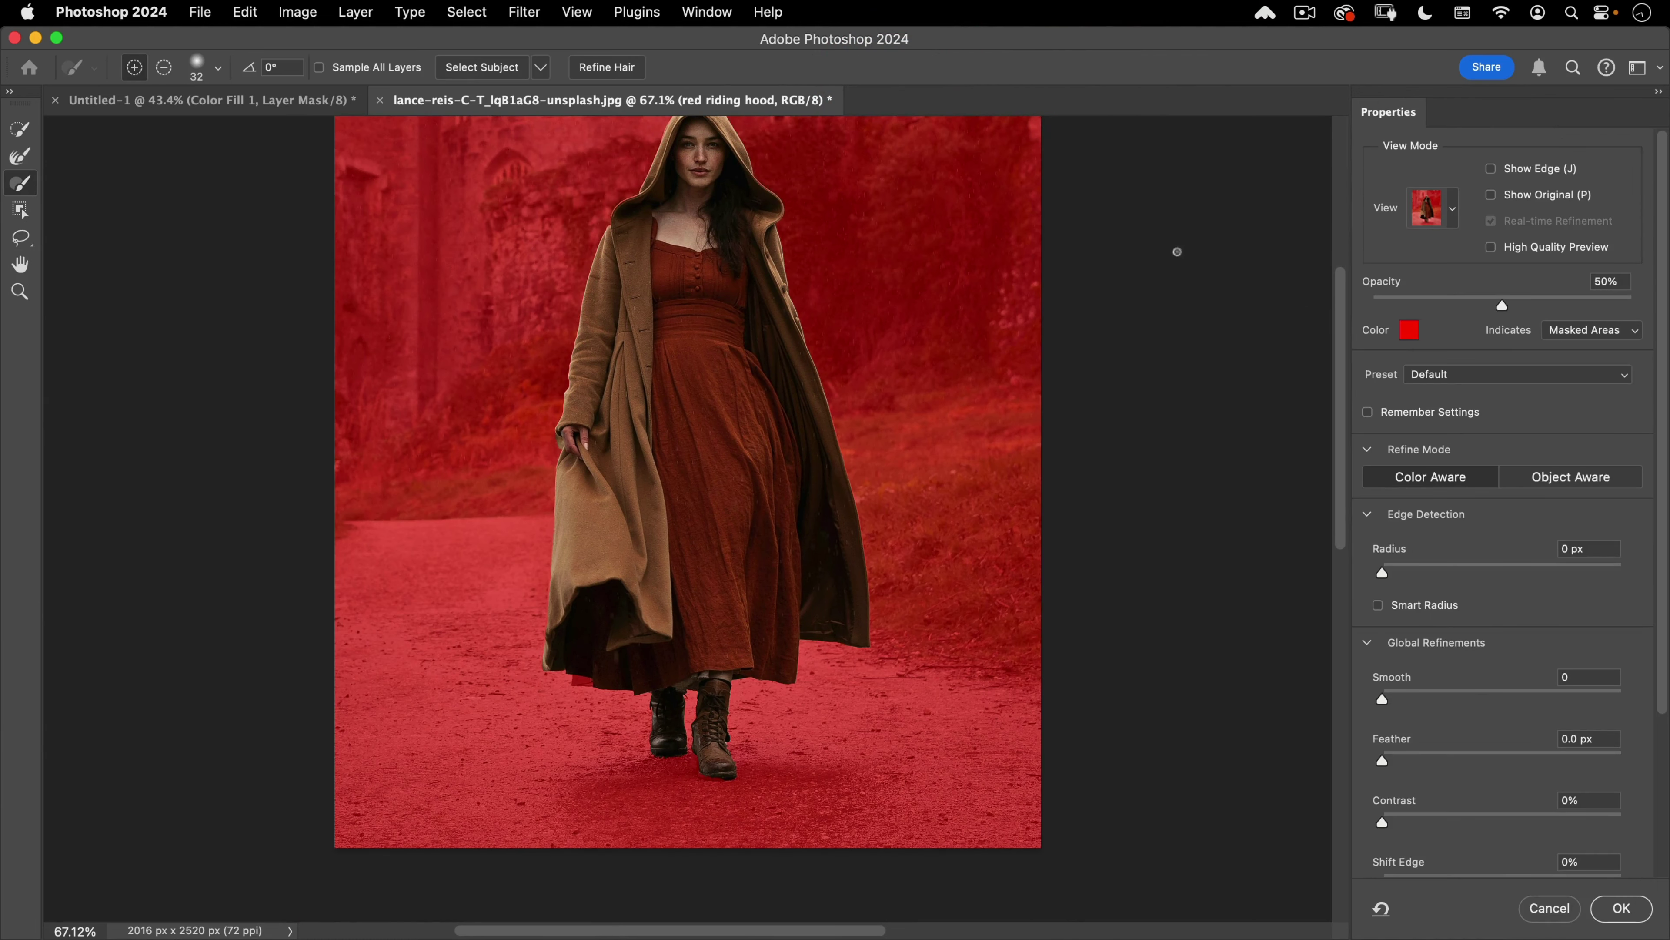
{"action": "left_click", "coordinate": [1408, 331]}
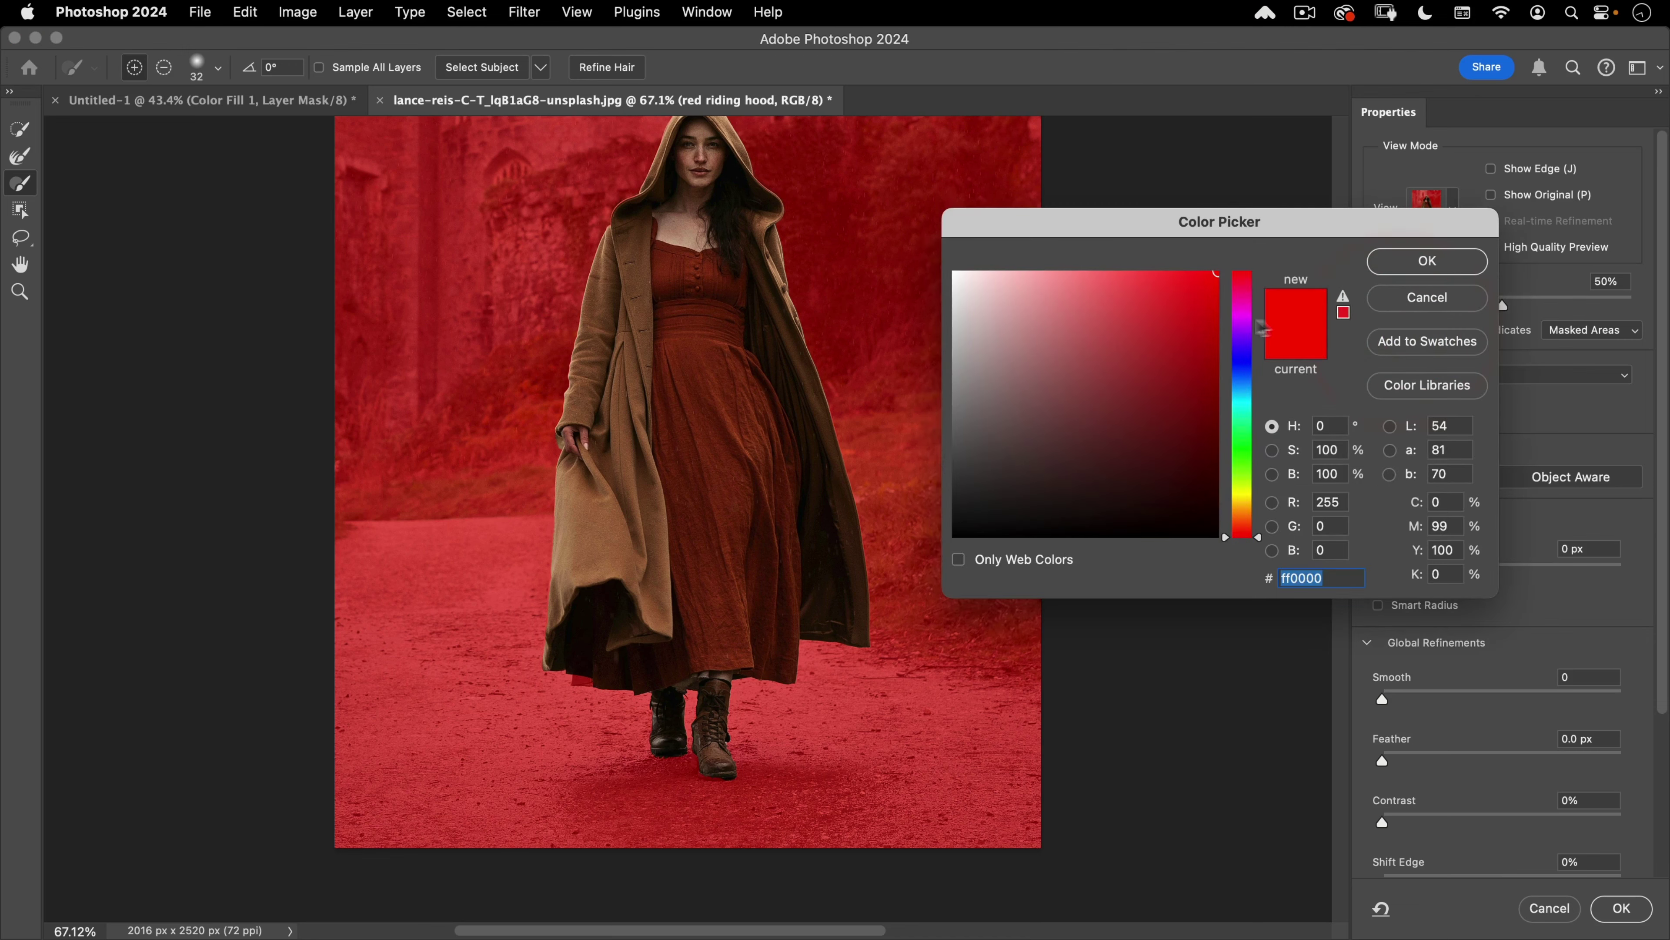
{"action": "left_click", "coordinate": [1245, 306]}
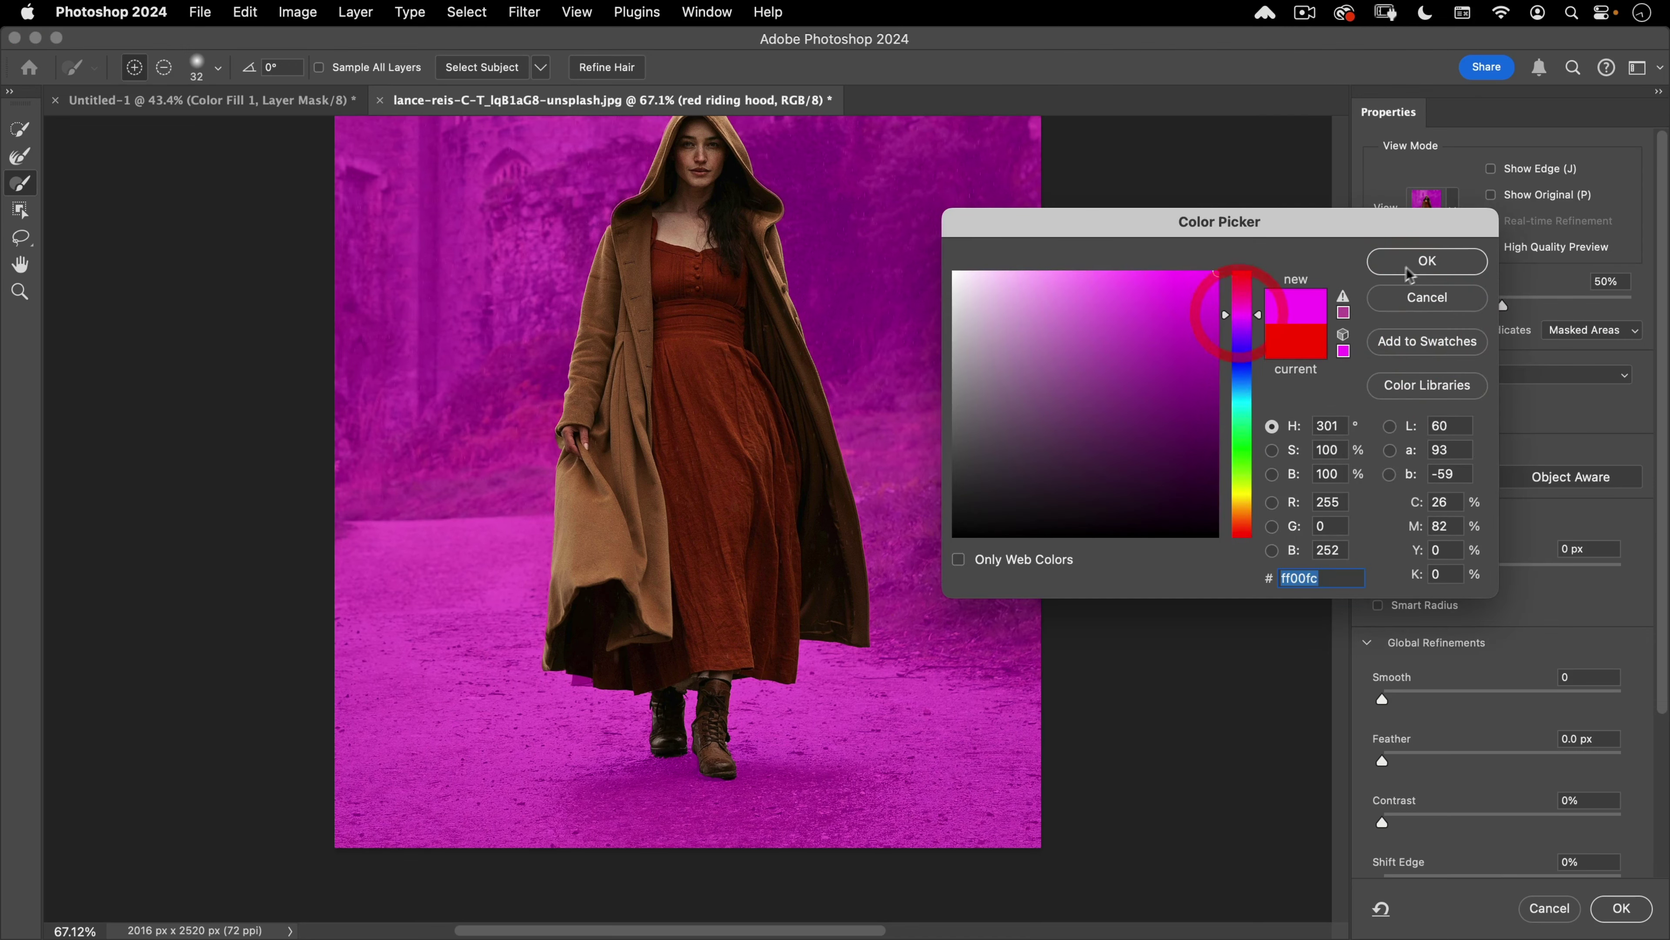
{"action": "left_click", "coordinate": [1427, 261]}
Step: Subtract the leftover background beside the woman's hand from the selection with the Quick Selection tool at size 12
{"action": "left_click_drag", "start_coordinate": [574, 464], "coordinate": [740, 262]}
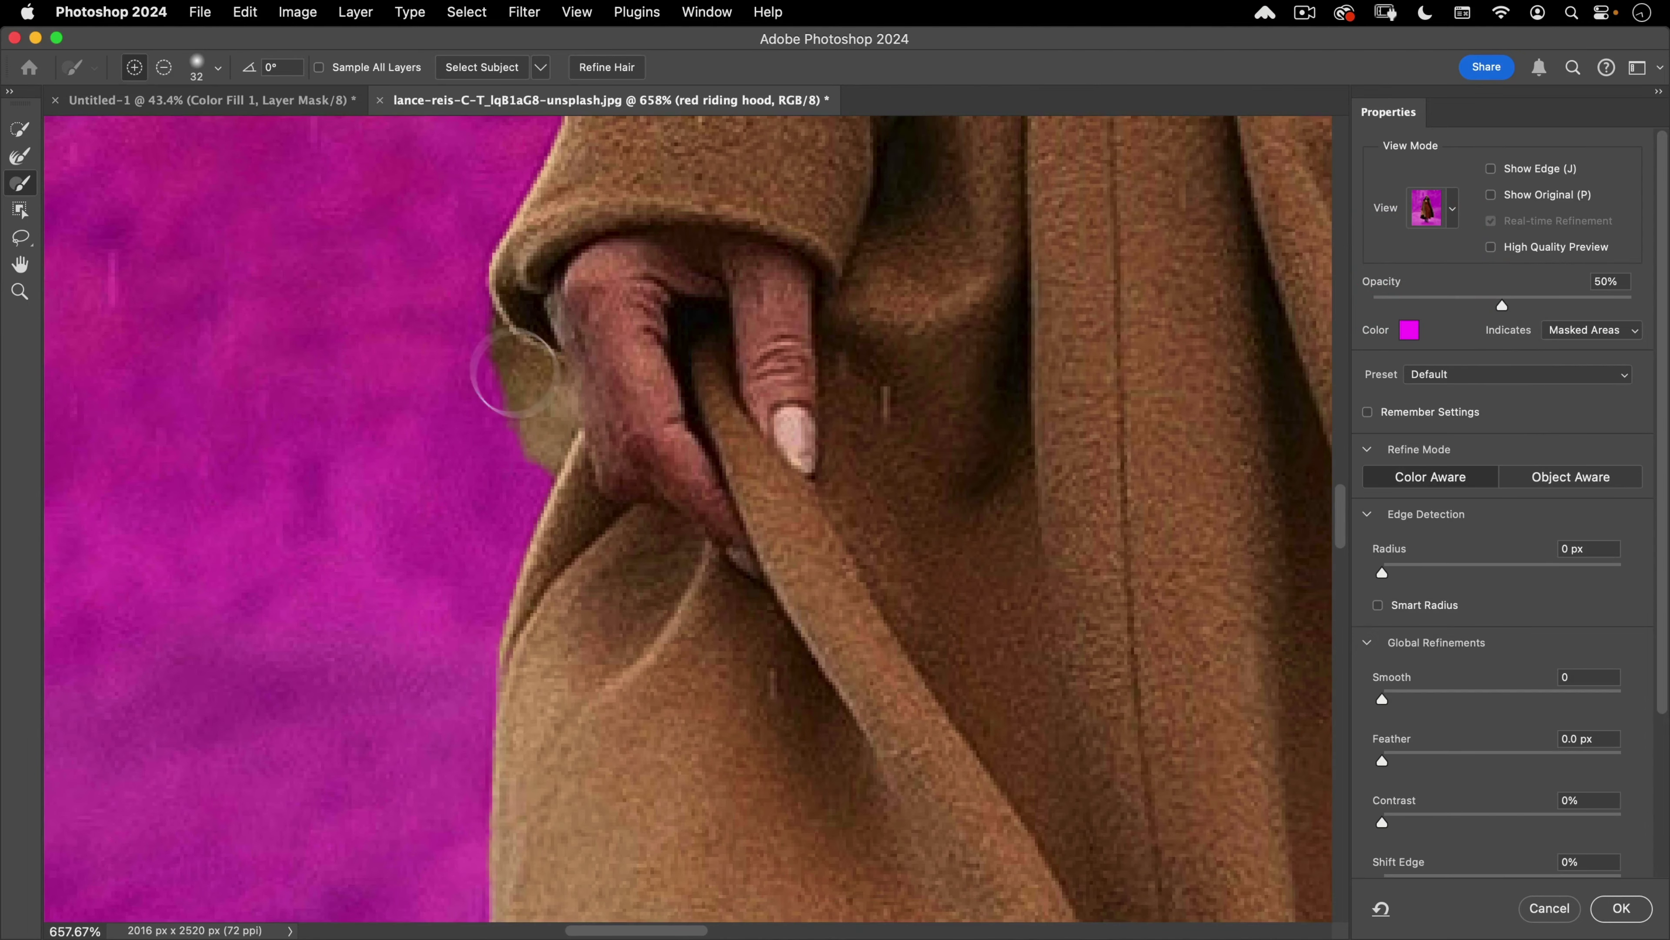
{"action": "left_click", "coordinate": [20, 132]}
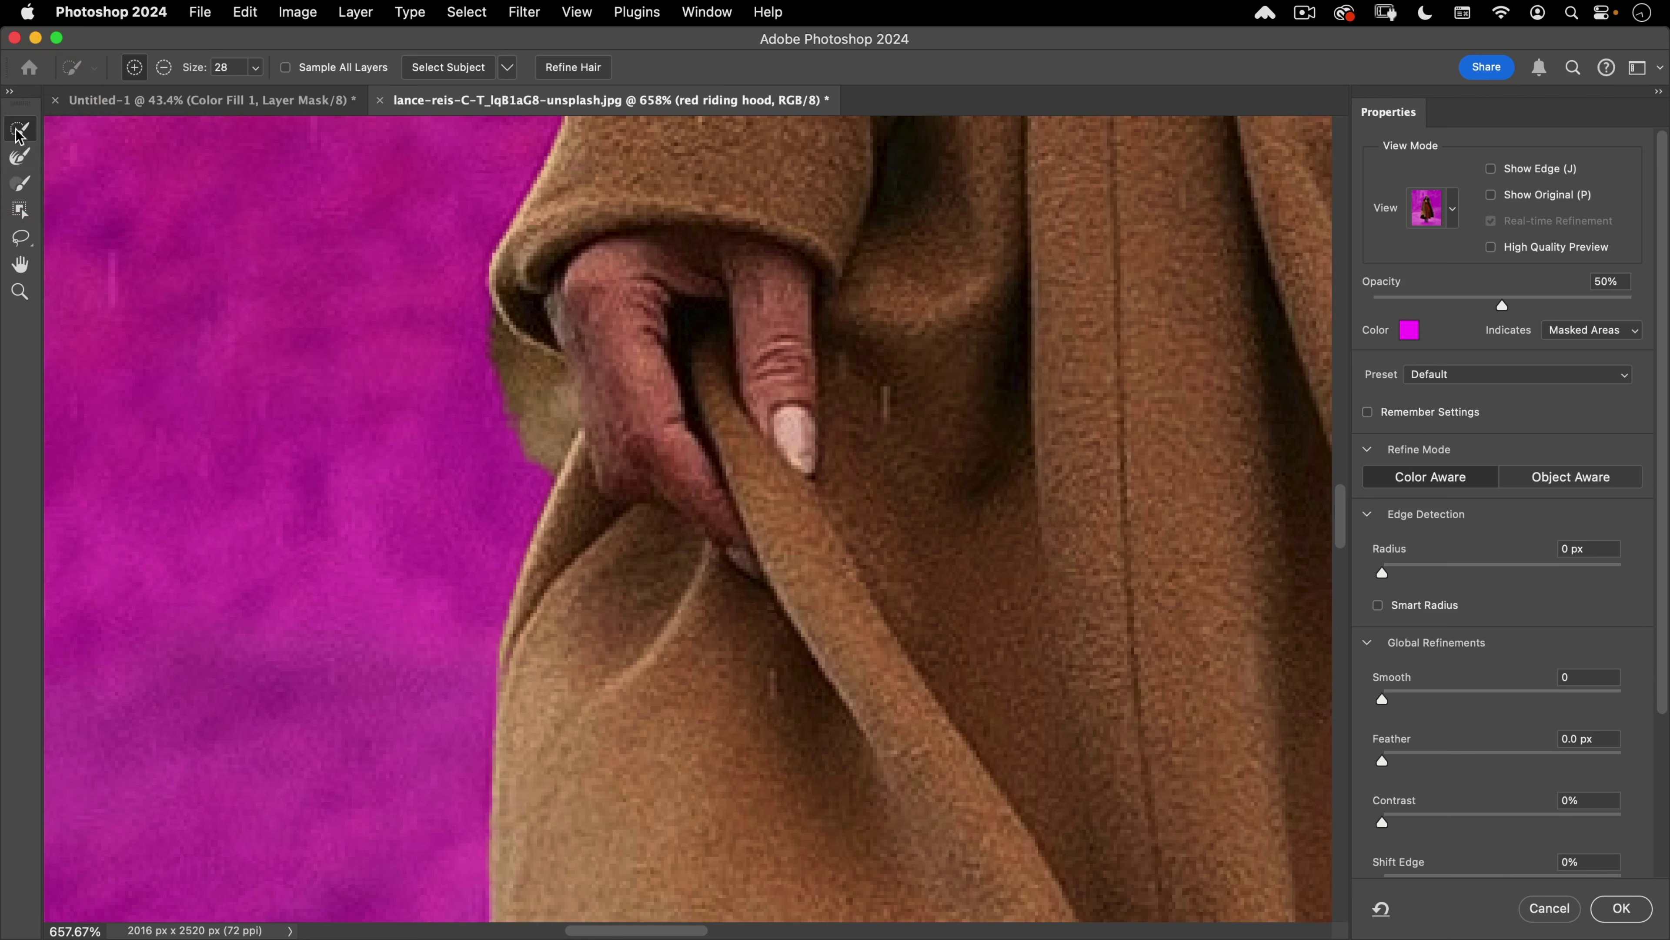
{"action": "left_click_drag", "start_coordinate": [470, 466], "coordinate": [416, 478]}
{"action": "mouse_move", "coordinate": [521, 431]}
{"action": "left_mouse_down"}
{"action": "mouse_move", "coordinate": [492, 358]}
{"action": "mouse_move", "coordinate": [478, 462]}
{"action": "left_mouse_up"}
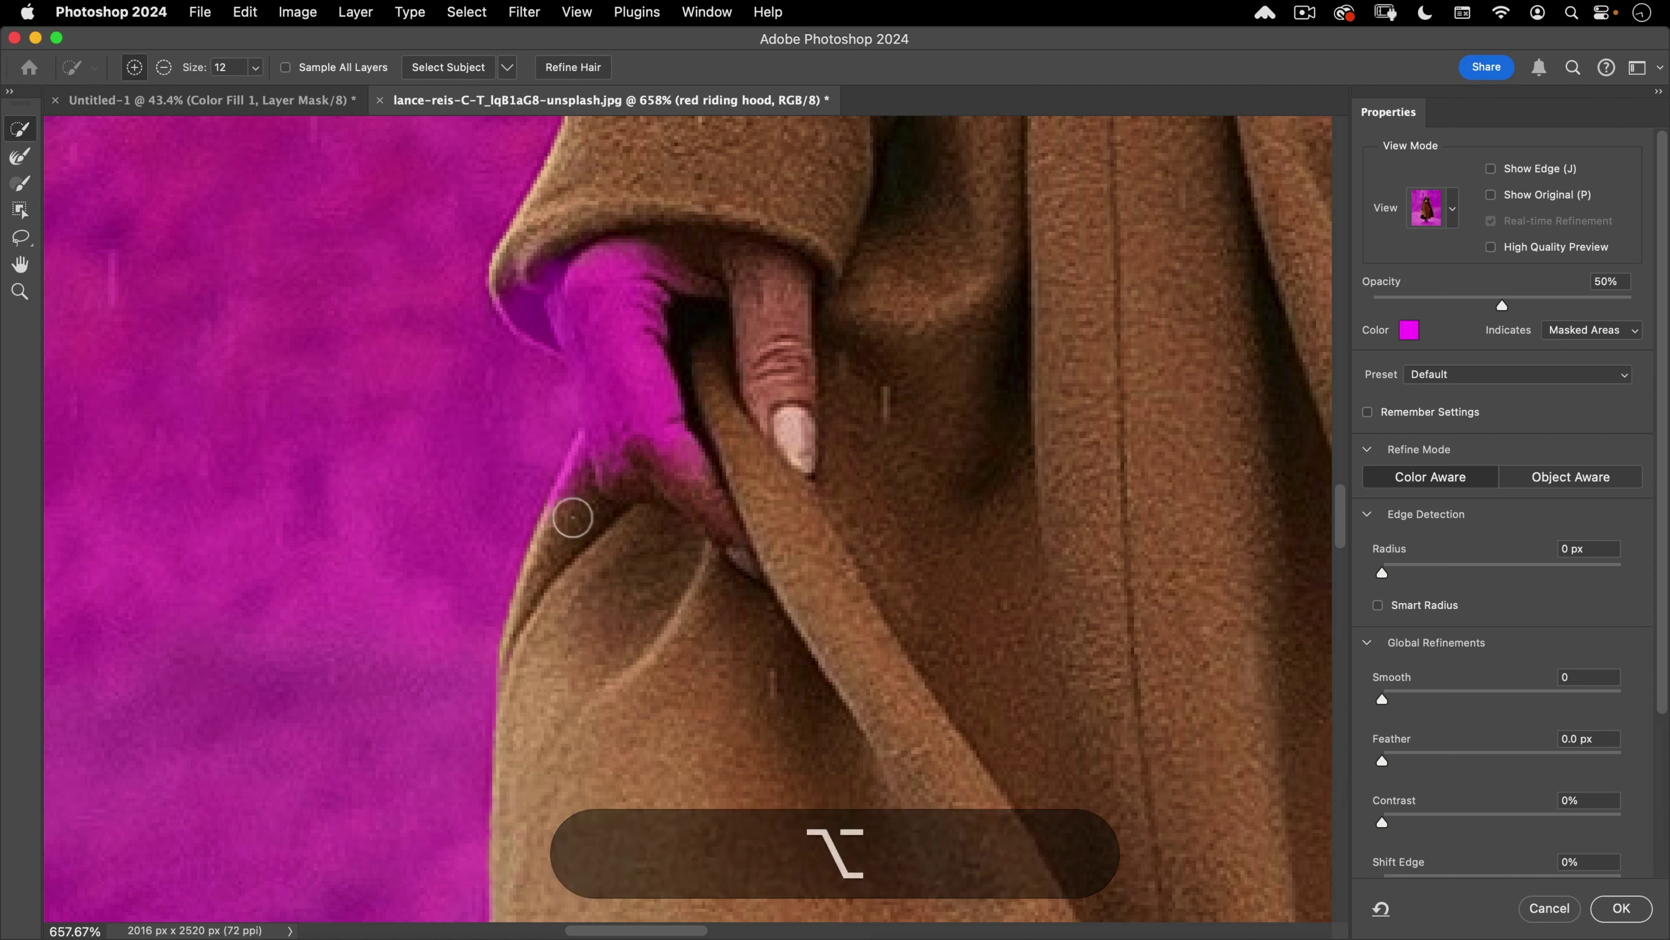
Step: Add the woman's hand and coat cuff back to the selection, and switch to the Brush tool
{"action": "mouse_move", "coordinate": [600, 445]}
{"action": "left_mouse_down"}
{"action": "mouse_move", "coordinate": [638, 389]}
{"action": "mouse_move", "coordinate": [651, 452]}
{"action": "mouse_move", "coordinate": [623, 264]}
{"action": "mouse_move", "coordinate": [657, 296]}
{"action": "mouse_move", "coordinate": [674, 503]}
{"action": "mouse_move", "coordinate": [702, 283]}
{"action": "mouse_move", "coordinate": [655, 258]}
{"action": "mouse_move", "coordinate": [535, 317]}
{"action": "left_mouse_up"}
{"action": "mouse_move", "coordinate": [540, 253]}
{"action": "left_mouse_down"}
{"action": "mouse_move", "coordinate": [566, 283]}
{"action": "mouse_move", "coordinate": [515, 290]}
{"action": "left_mouse_up"}
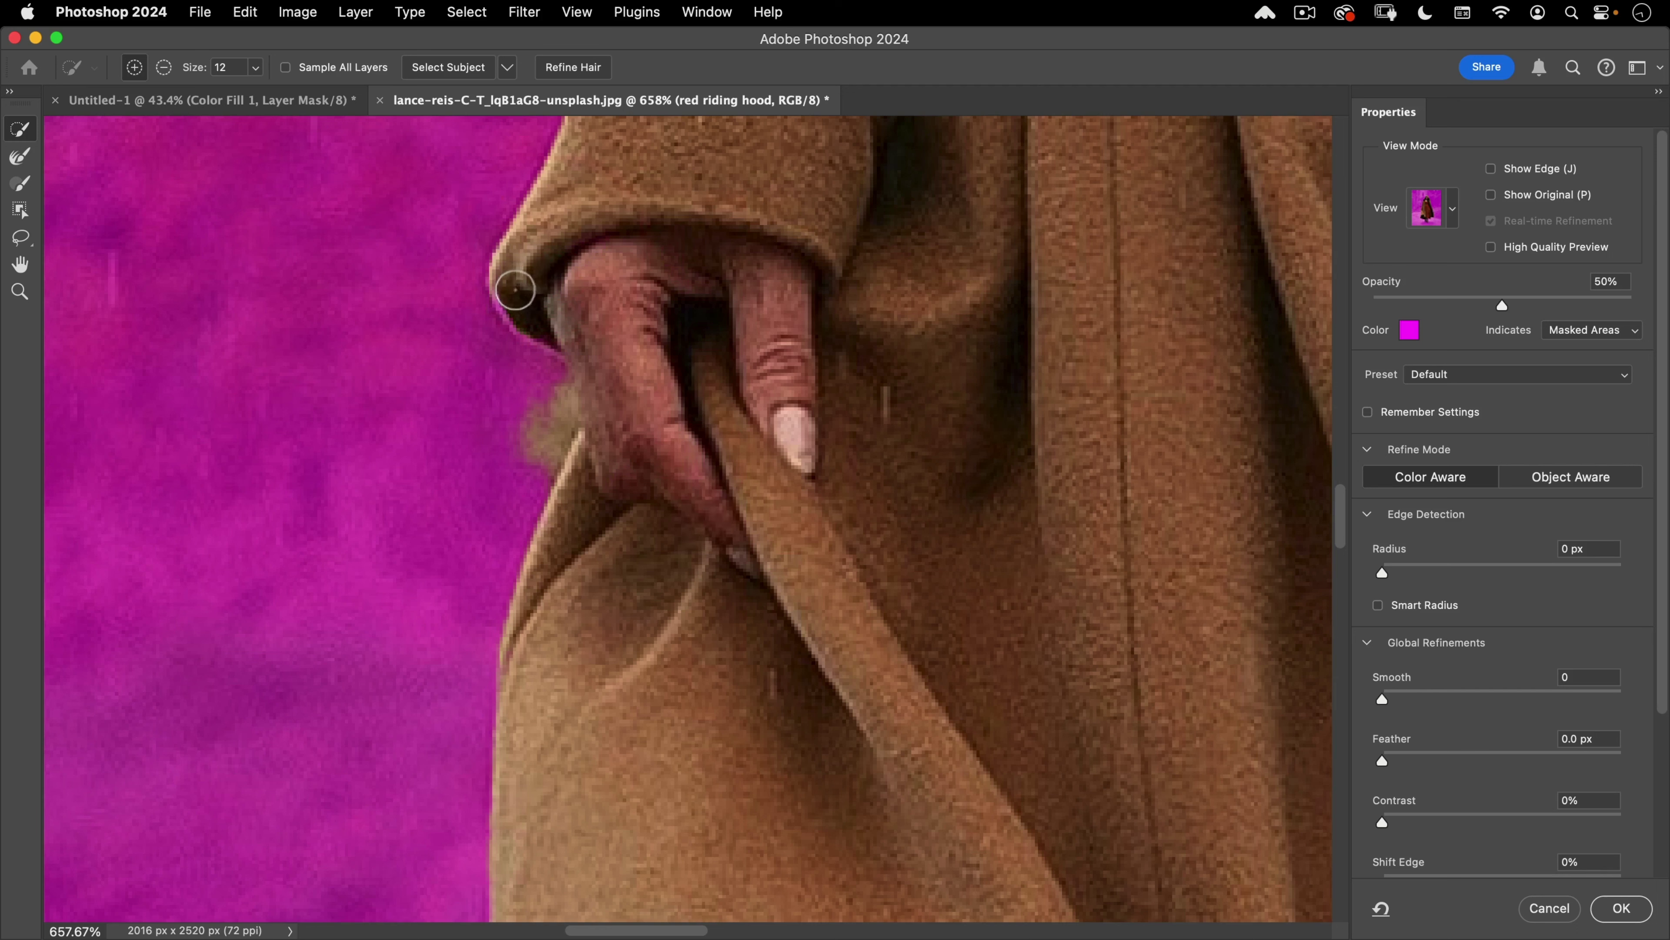
{"action": "mouse_move", "coordinate": [578, 343]}
{"action": "left_mouse_down"}
{"action": "mouse_move", "coordinate": [579, 278]}
{"action": "mouse_move", "coordinate": [646, 236]}
{"action": "left_mouse_up"}
{"action": "left_click_drag", "start_coordinate": [663, 242], "coordinate": [664, 295]}
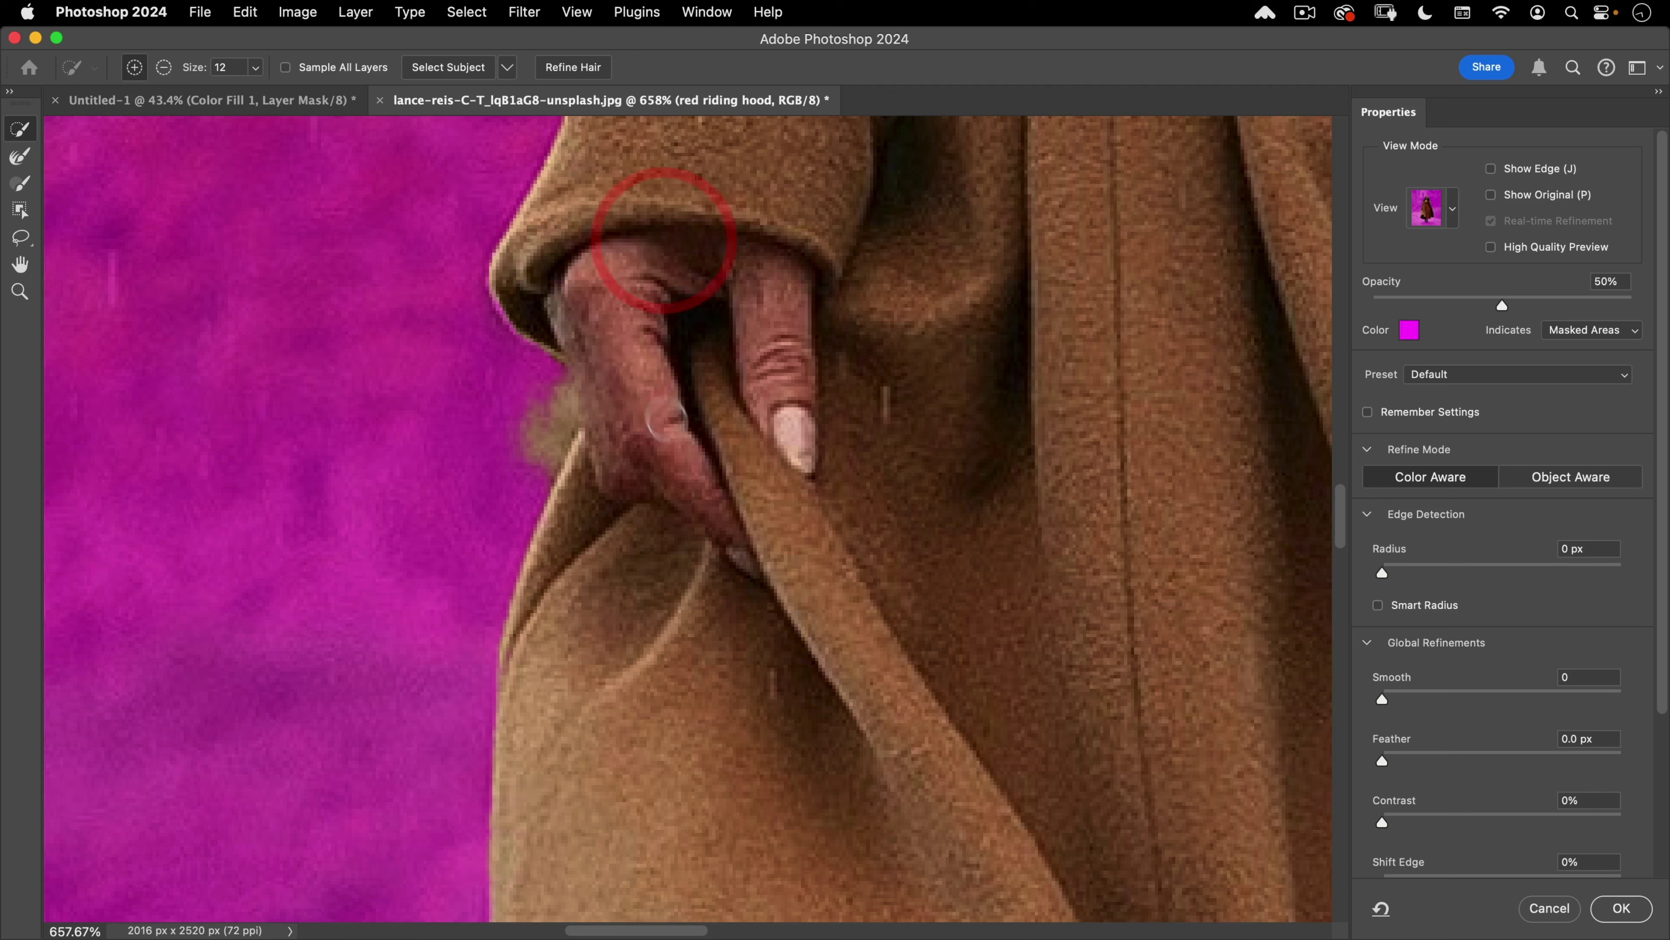
{"action": "left_click", "coordinate": [21, 183]}
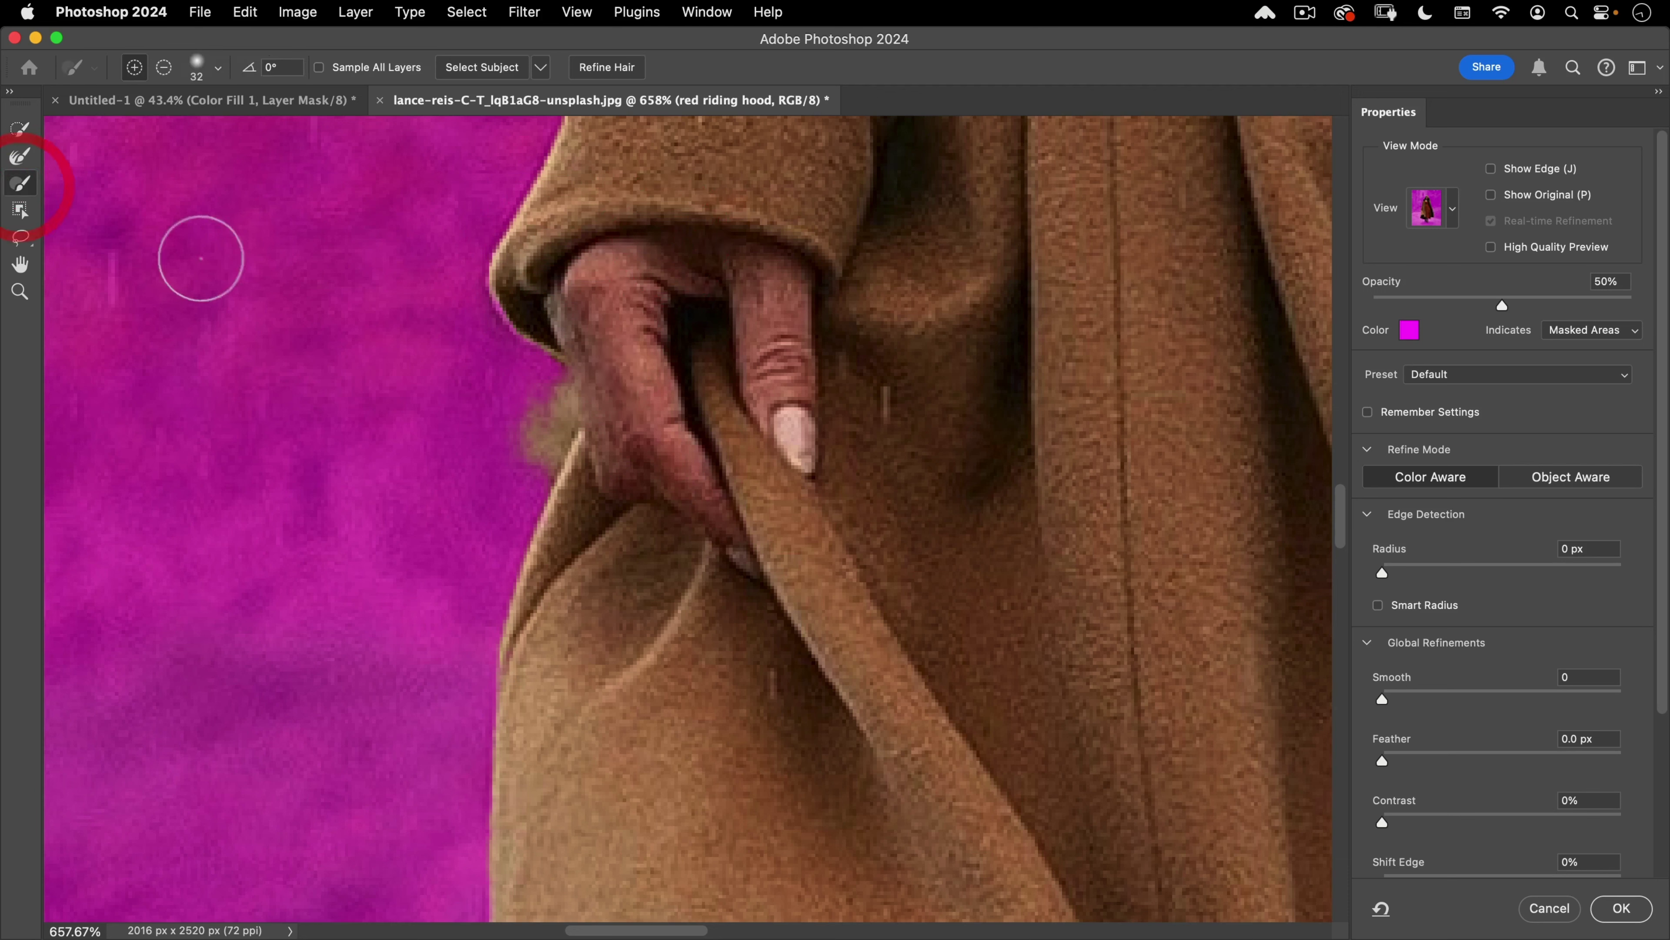
Step: Paint the fuzzy leftover beside the woman's hand out of the selection and tidy the hand and cuff edge with the Brush at size 14
{"action": "key", "text": "ctrl+alt"}
{"action": "left_click_drag", "start_coordinate": [463, 470], "coordinate": [404, 472]}
{"action": "left_click_drag", "start_coordinate": [521, 647], "coordinate": [519, 653]}
{"action": "mouse_move", "coordinate": [515, 440]}
{"action": "left_mouse_down"}
{"action": "mouse_move", "coordinate": [541, 395]}
{"action": "mouse_move", "coordinate": [553, 412]}
{"action": "mouse_move", "coordinate": [529, 476]}
{"action": "mouse_move", "coordinate": [483, 351]}
{"action": "left_mouse_up"}
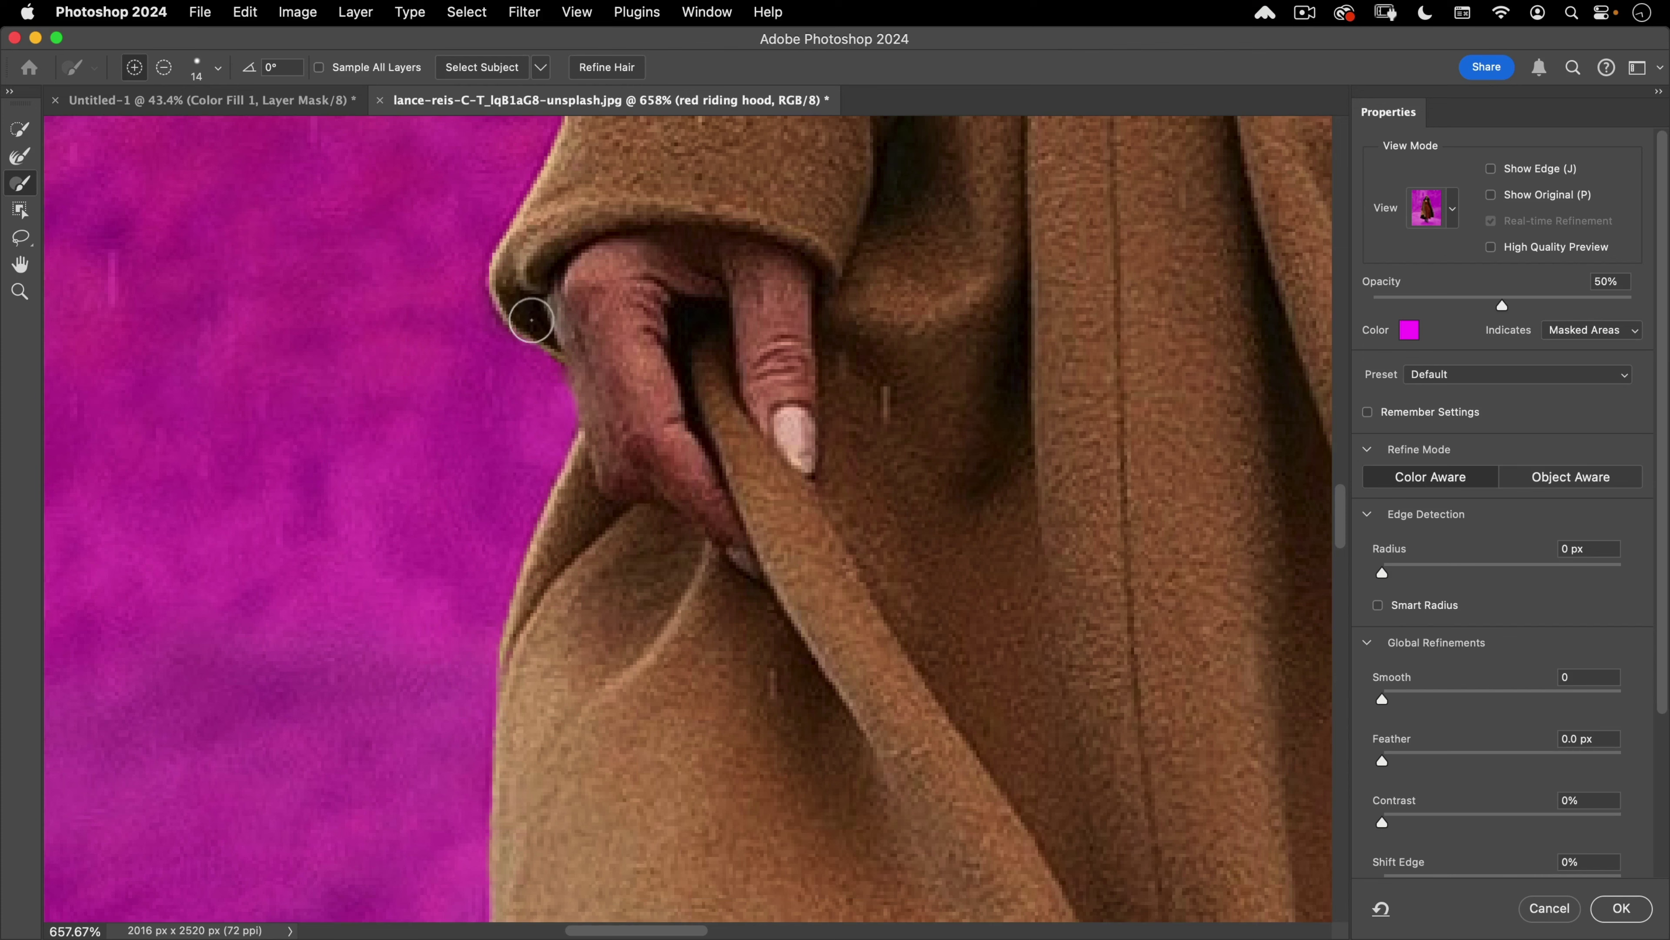
{"action": "left_click_drag", "start_coordinate": [518, 280], "coordinate": [608, 364]}
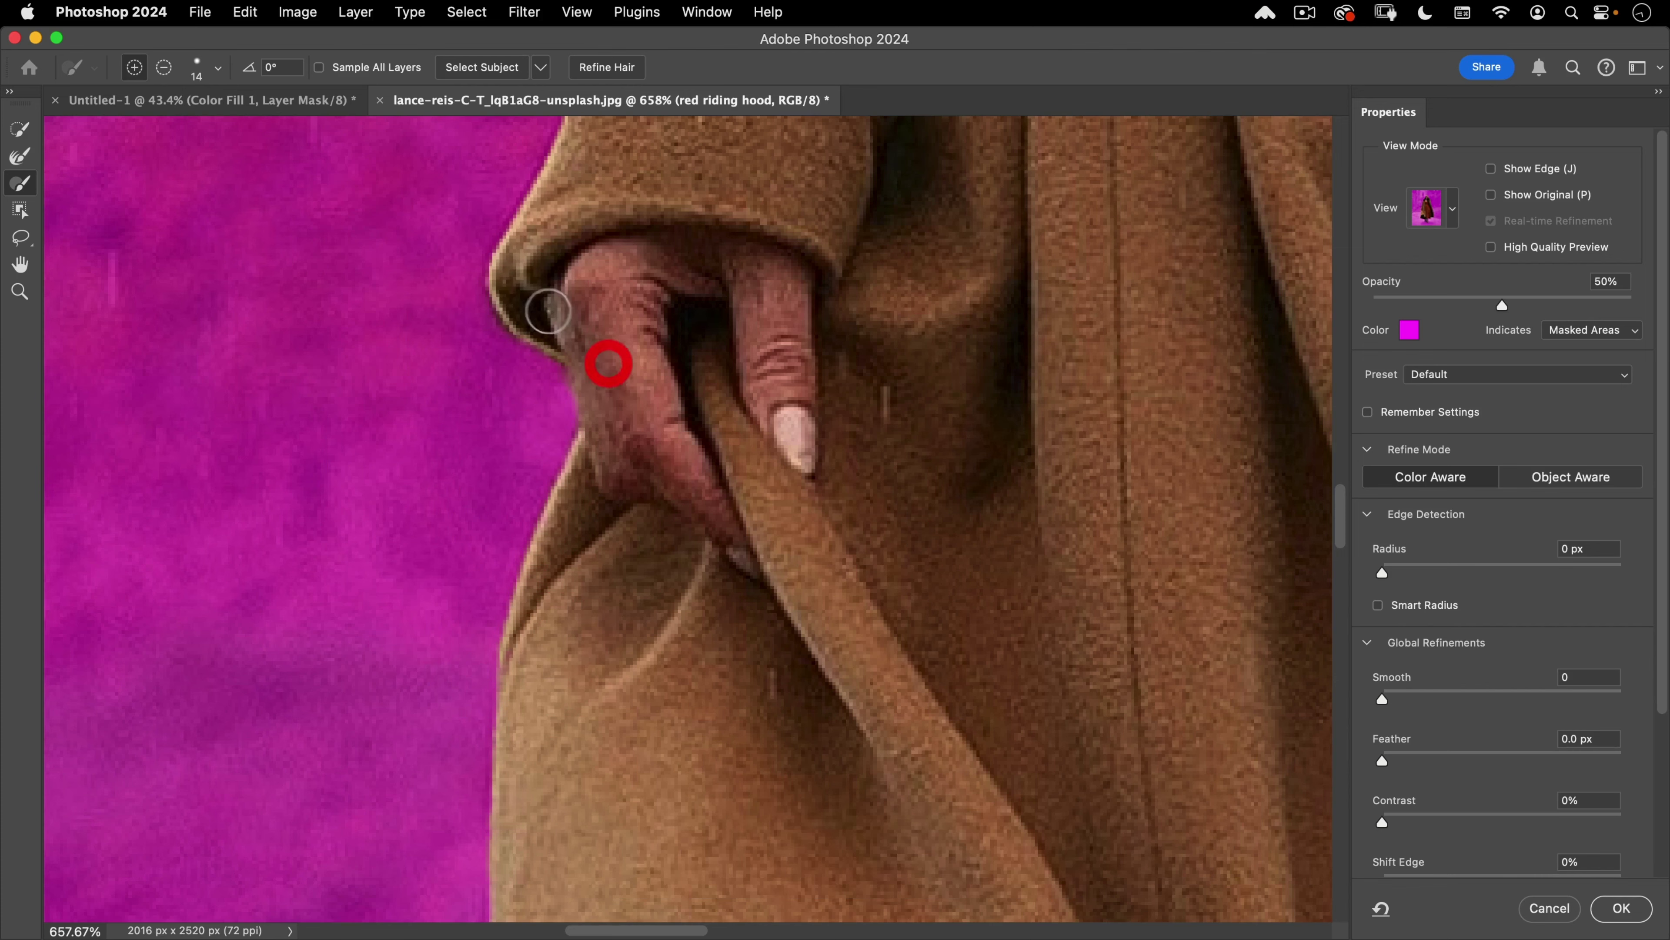
{"action": "left_click", "coordinate": [541, 262]}
Step: Add the missing underskirt corner below the dress hem to the selection with the Brush at size 11, and trim the excess around it
{"action": "left_click_drag", "start_coordinate": [517, 552], "coordinate": [377, 714]}
{"action": "left_click_drag", "start_coordinate": [786, 664], "coordinate": [803, 117]}
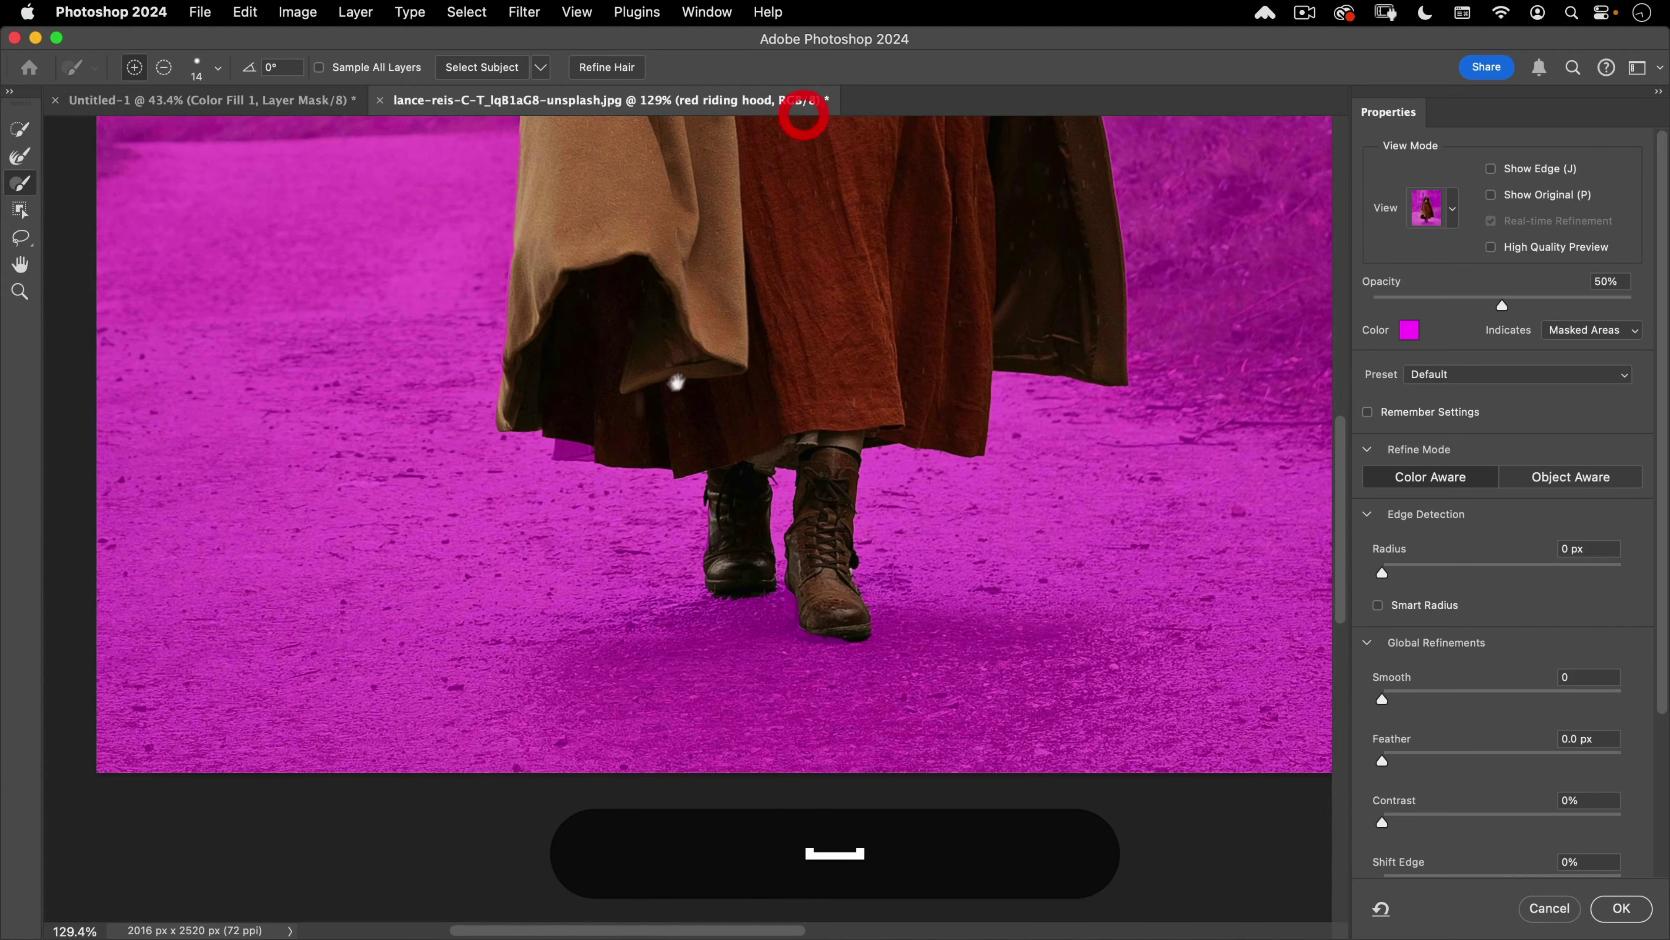
{"action": "left_click_drag", "start_coordinate": [616, 464], "coordinate": [695, 392]}
{"action": "mouse_move", "coordinate": [433, 455]}
{"action": "left_mouse_down"}
{"action": "mouse_move", "coordinate": [522, 414]}
{"action": "mouse_move", "coordinate": [557, 508]}
{"action": "mouse_move", "coordinate": [757, 451]}
{"action": "left_mouse_up"}
{"action": "scroll", "coordinate": [561, 382], "scroll_direction": "down", "scroll_amount": 1}
{"action": "key", "text": "bracketleft"}
{"action": "key", "text": "bracketleft"}
{"action": "key", "text": "bracketleft"}
{"action": "left_click_drag", "start_coordinate": [803, 571], "coordinate": [570, 566]}
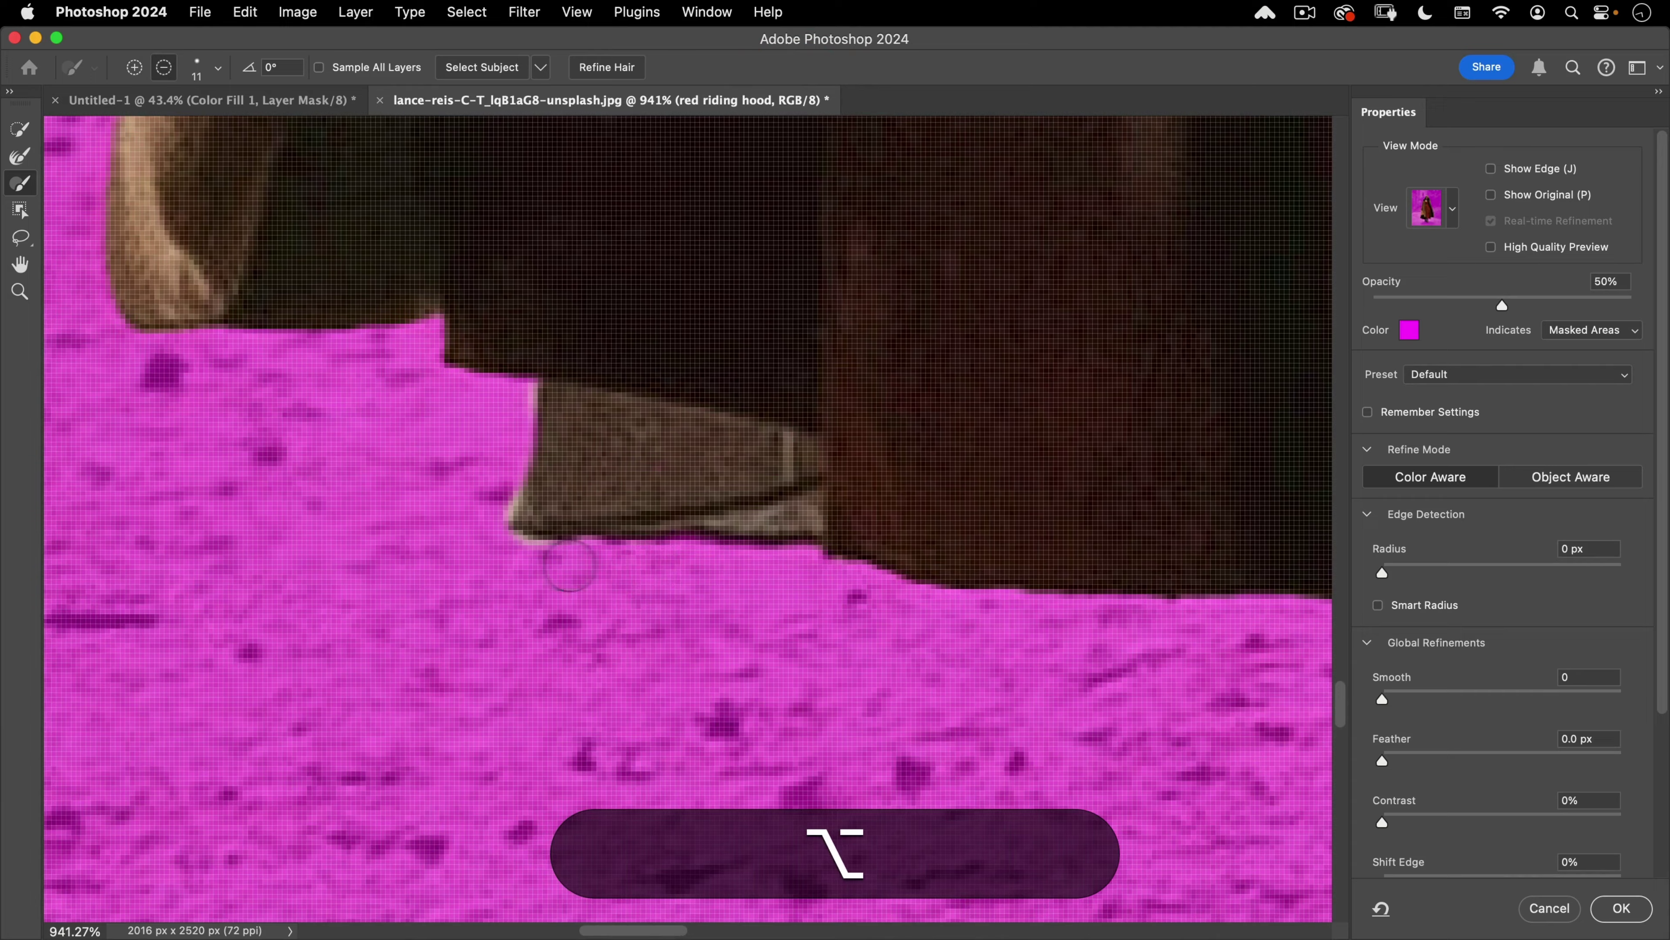
{"action": "left_click_drag", "start_coordinate": [590, 454], "coordinate": [425, 586]}
{"action": "left_click_drag", "start_coordinate": [875, 592], "coordinate": [974, 585]}
Step: Add the thin missing strip along the outer edge of the open coat side to the selection in straight segments with the Brush at size 8
{"action": "mouse_move", "coordinate": [551, 494]}
{"action": "left_mouse_down"}
{"action": "mouse_move", "coordinate": [582, 516]}
{"action": "mouse_move", "coordinate": [669, 682]}
{"action": "mouse_move", "coordinate": [770, 651]}
{"action": "mouse_move", "coordinate": [664, 648]}
{"action": "left_mouse_up"}
{"action": "left_click_drag", "start_coordinate": [848, 250], "coordinate": [936, 228]}
{"action": "left_click_drag", "start_coordinate": [865, 362], "coordinate": [854, 374]}
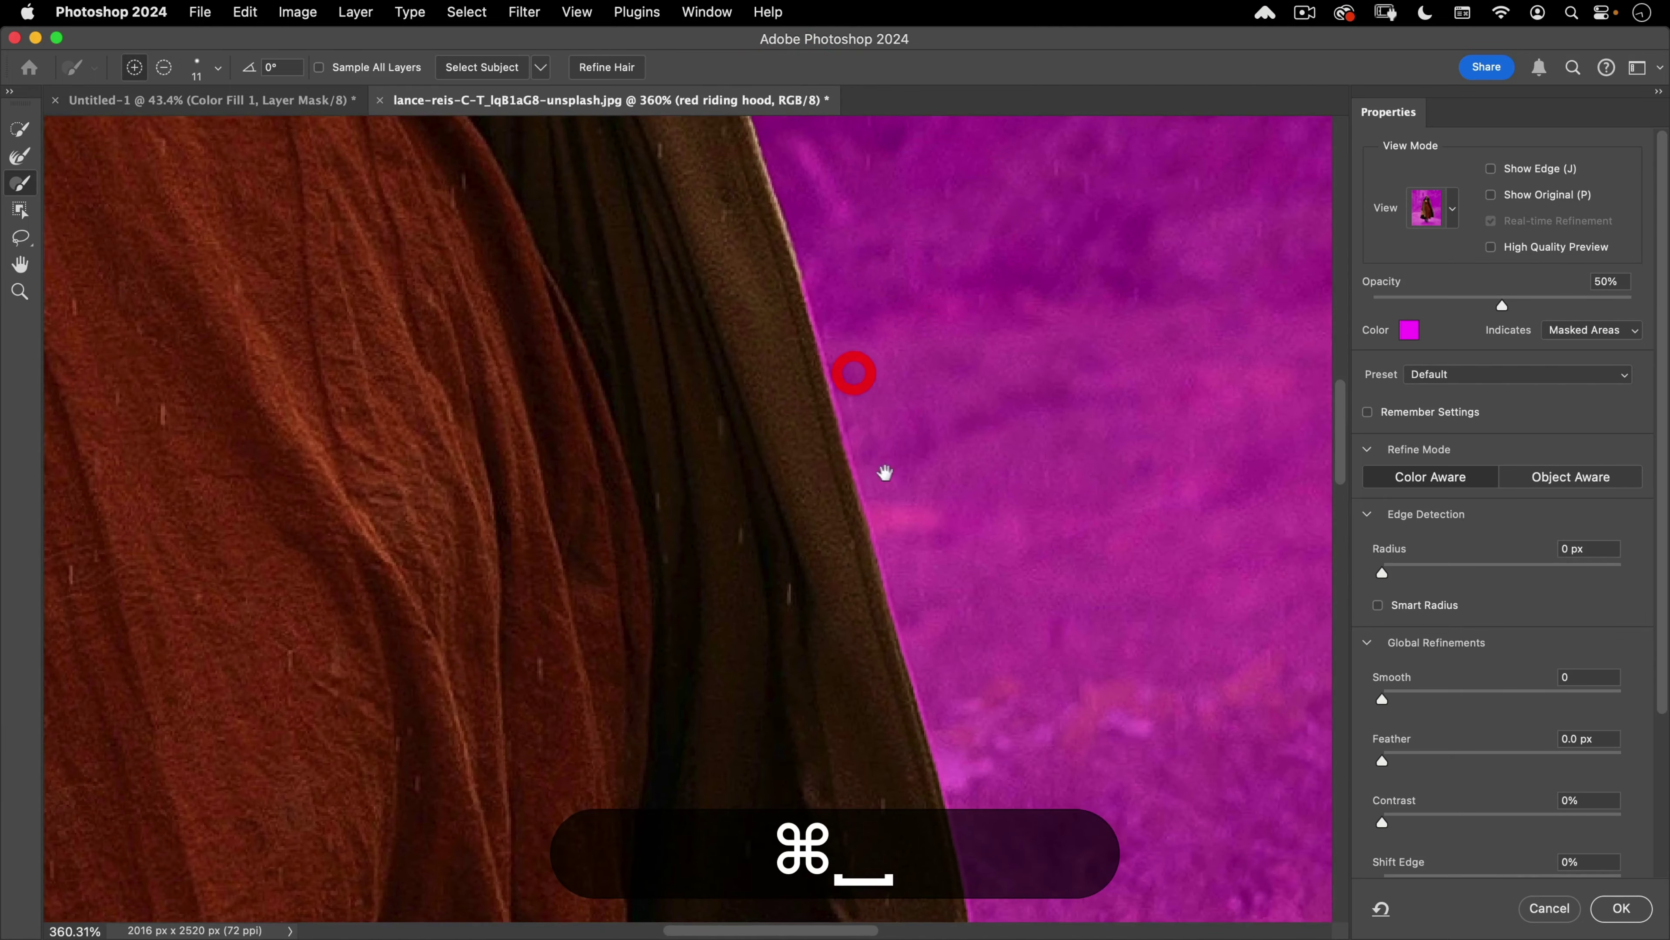
{"action": "left_click_drag", "start_coordinate": [884, 473], "coordinate": [766, 542]}
{"action": "left_click_drag", "start_coordinate": [665, 376], "coordinate": [676, 346]}
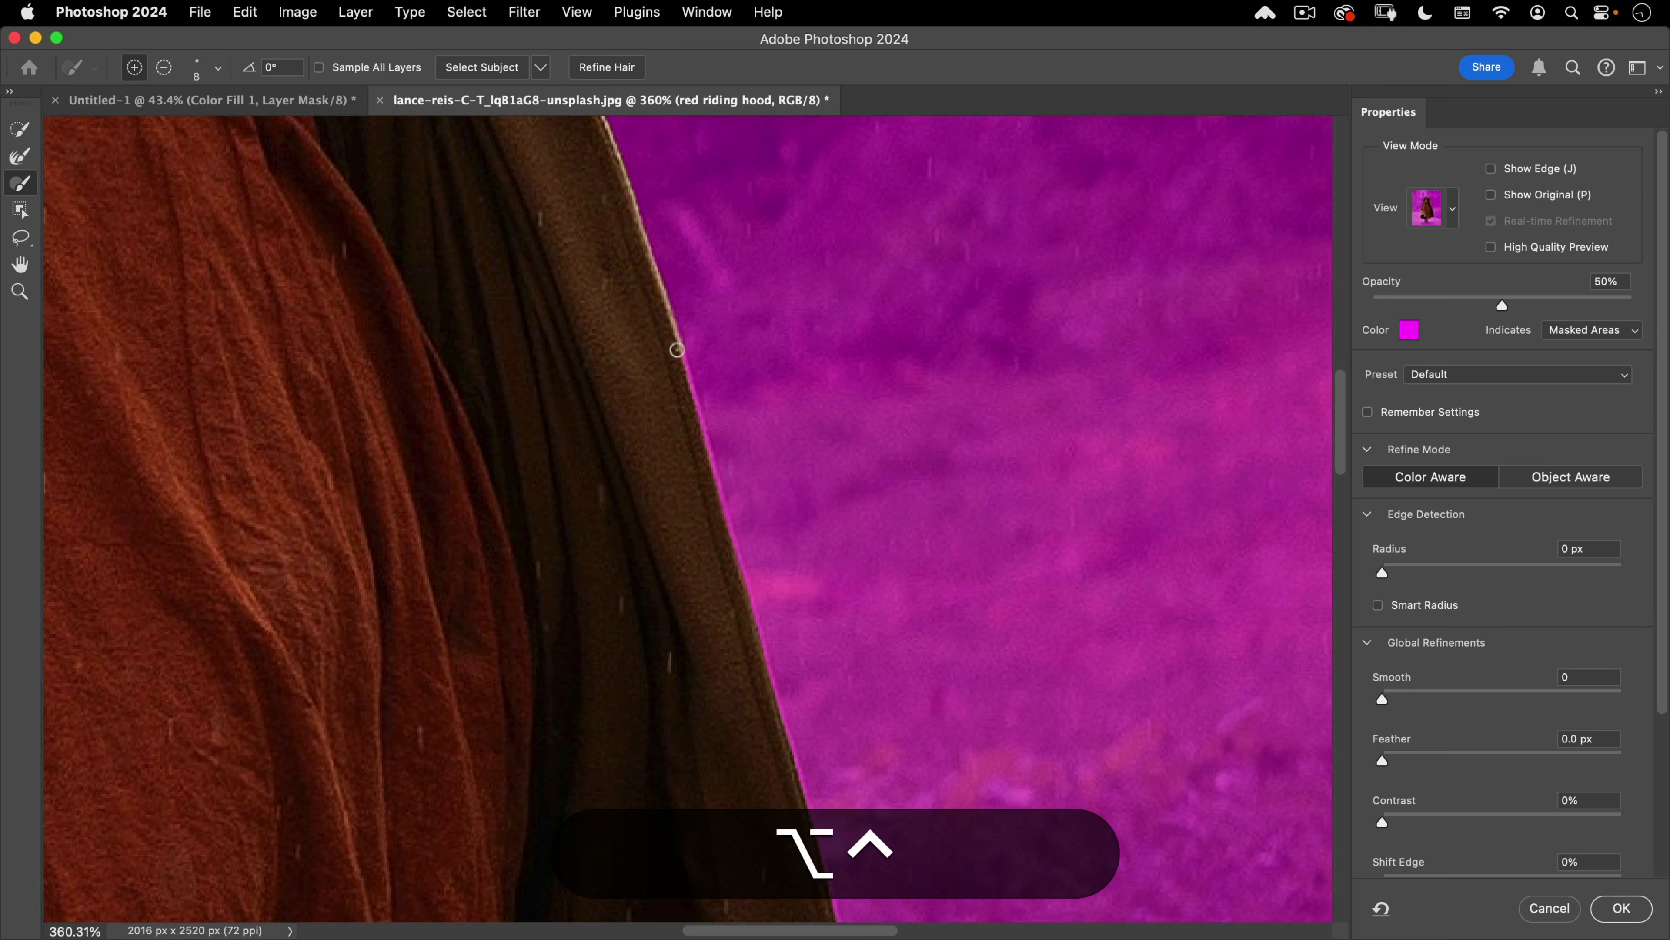
{"action": "left_click", "coordinate": [677, 350]}
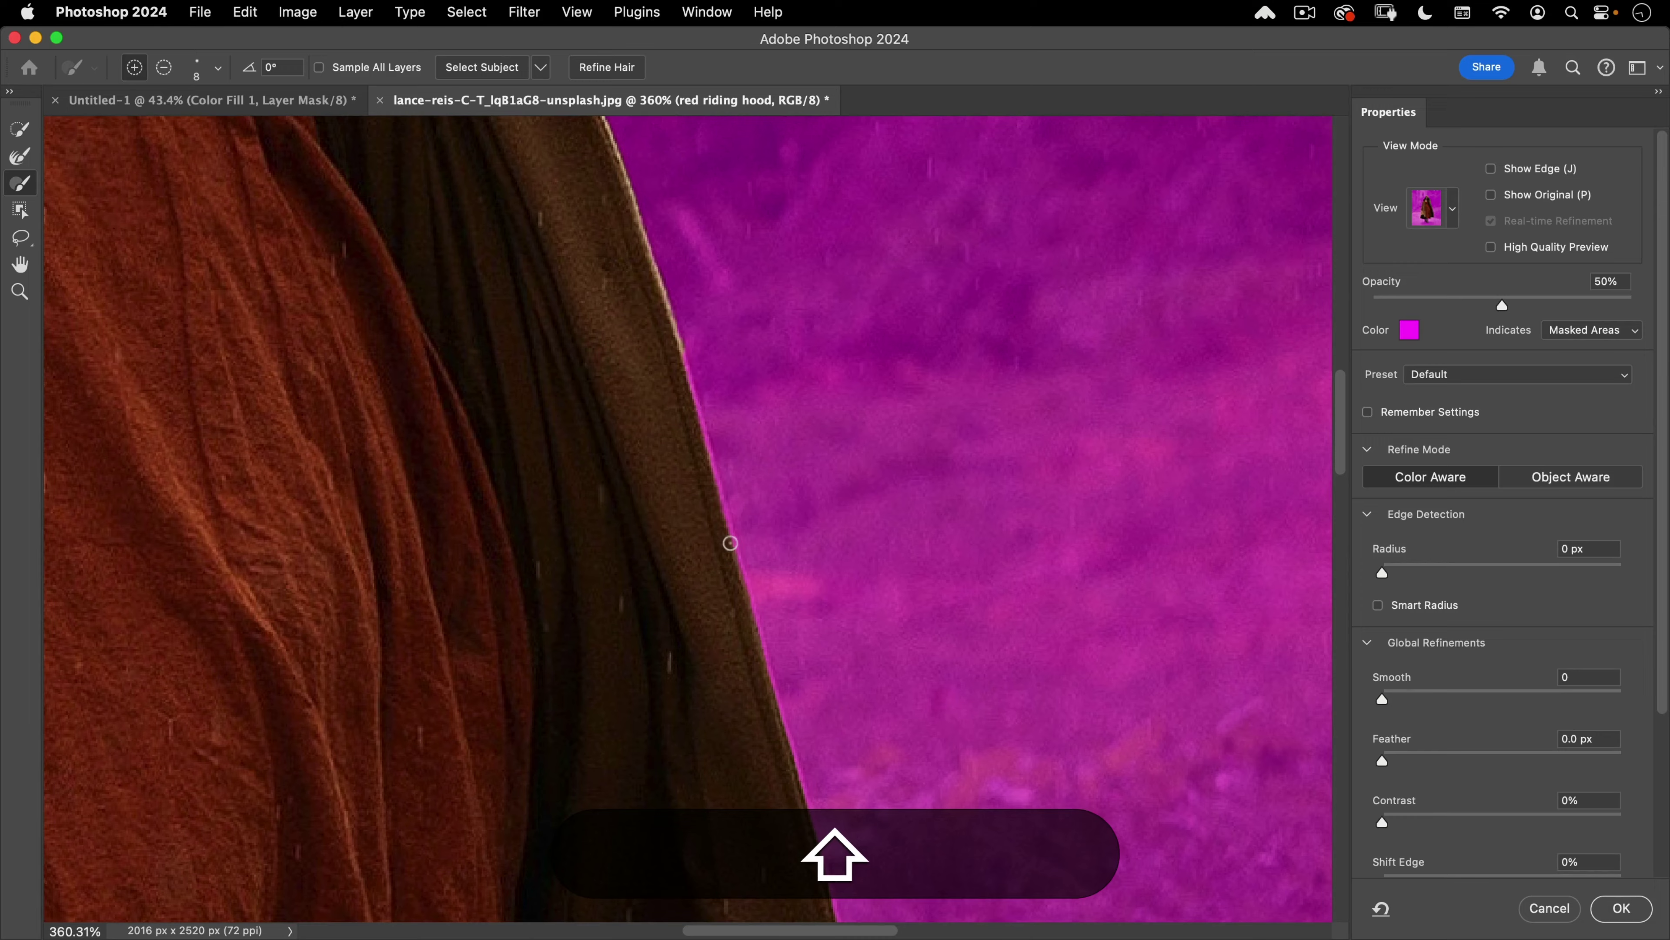
{"action": "left_click", "coordinate": [730, 543], "text": "shift"}
{"action": "scroll", "coordinate": [738, 597], "scroll_direction": "down", "scroll_amount": 5}
{"action": "left_click", "coordinate": [761, 261], "text": "shift"}
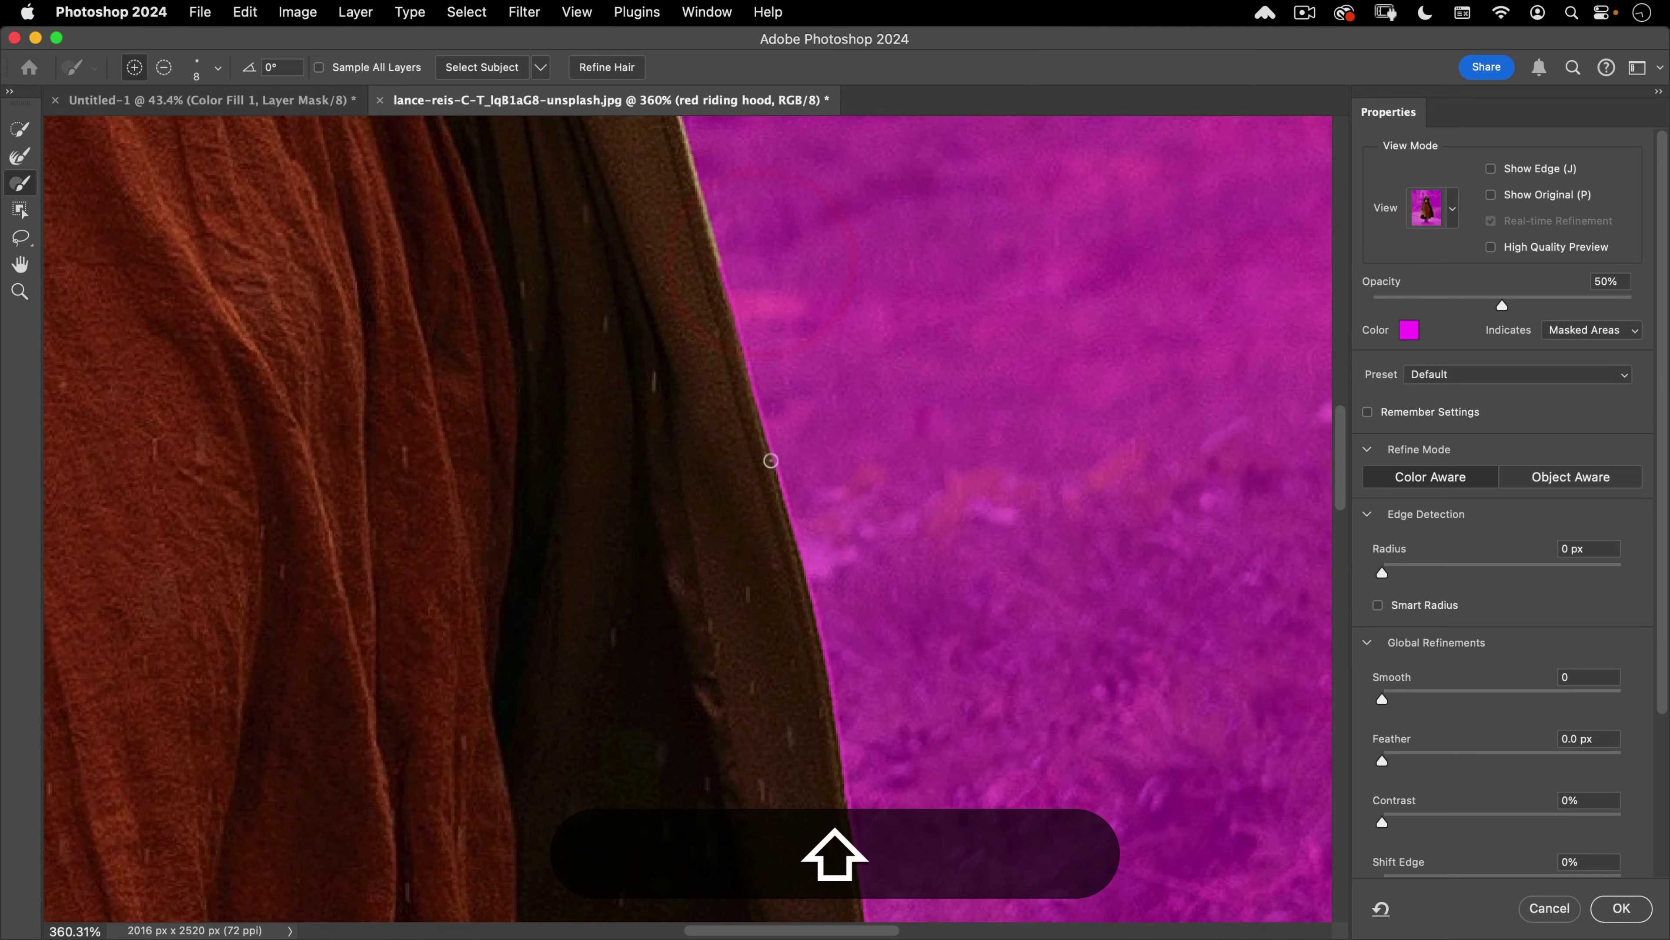
{"action": "mouse_move", "coordinate": [797, 579]}
{"action": "left_mouse_down"}
{"action": "mouse_move", "coordinate": [768, 498]}
{"action": "mouse_move", "coordinate": [786, 321]}
{"action": "left_mouse_up"}
{"action": "left_click", "coordinate": [781, 520], "text": "shift"}
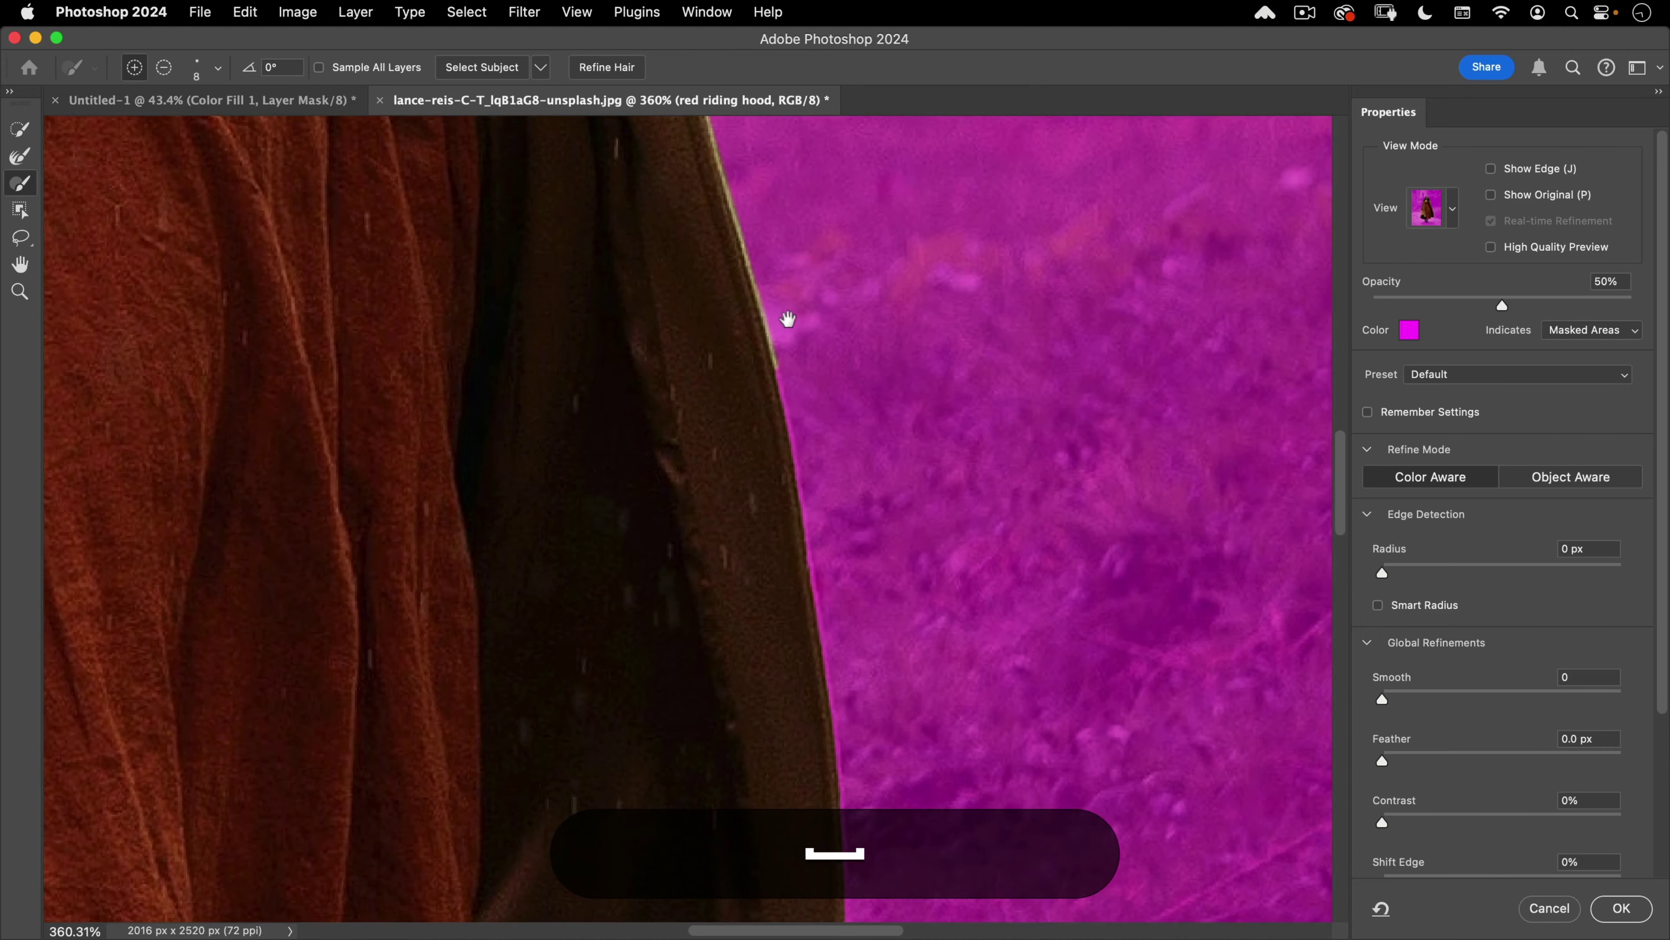
{"action": "left_click", "coordinate": [791, 469], "text": "shift"}
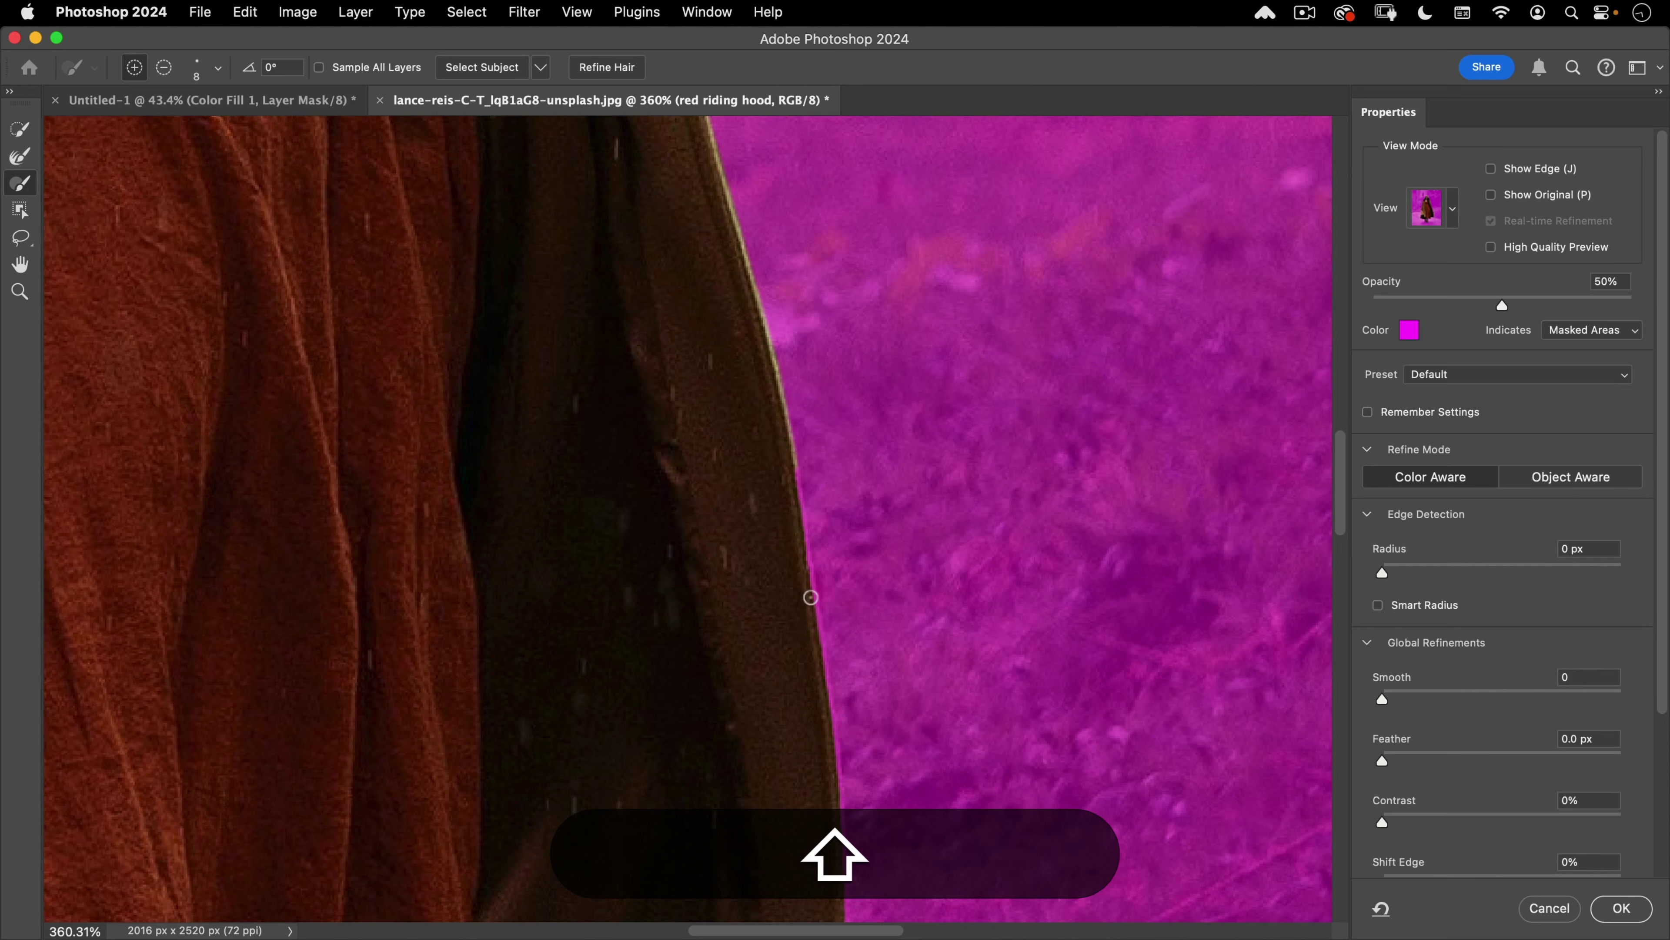
{"action": "left_click", "coordinate": [811, 595], "text": "shift"}
Step: Continue adding the coat's outer edge to the selection in straight segments down to its lower corner
{"action": "left_click_drag", "start_coordinate": [843, 683], "coordinate": [838, 588]}
{"action": "left_click", "coordinate": [828, 433], "text": "shift"}
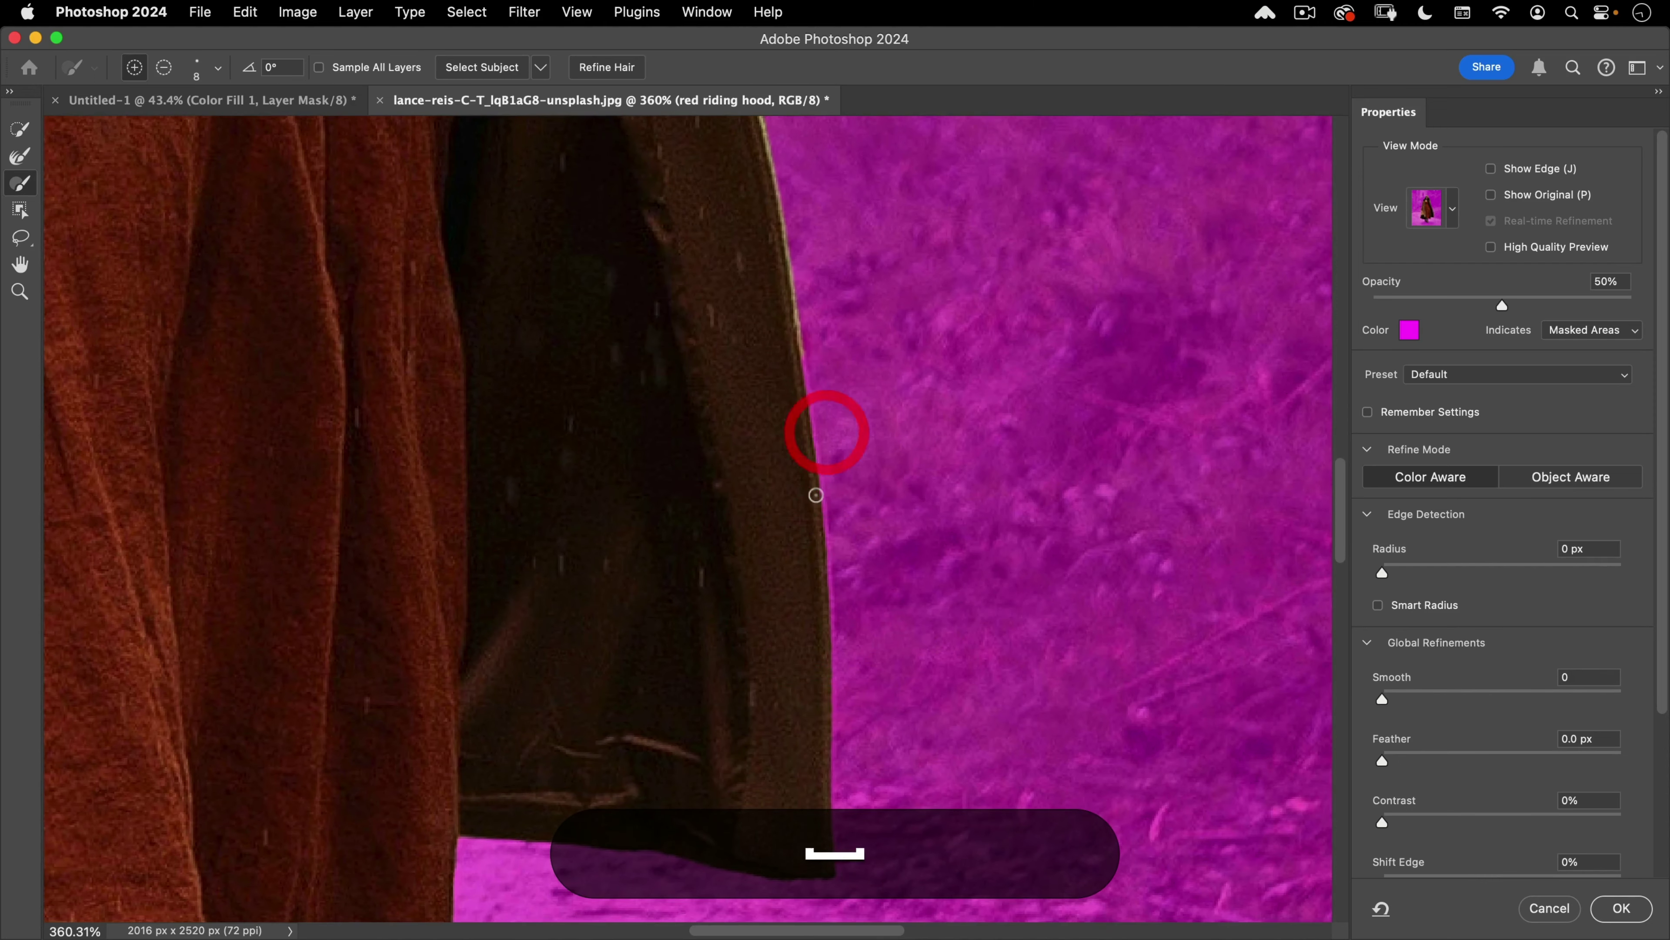
{"action": "left_click", "coordinate": [819, 494], "text": "shift"}
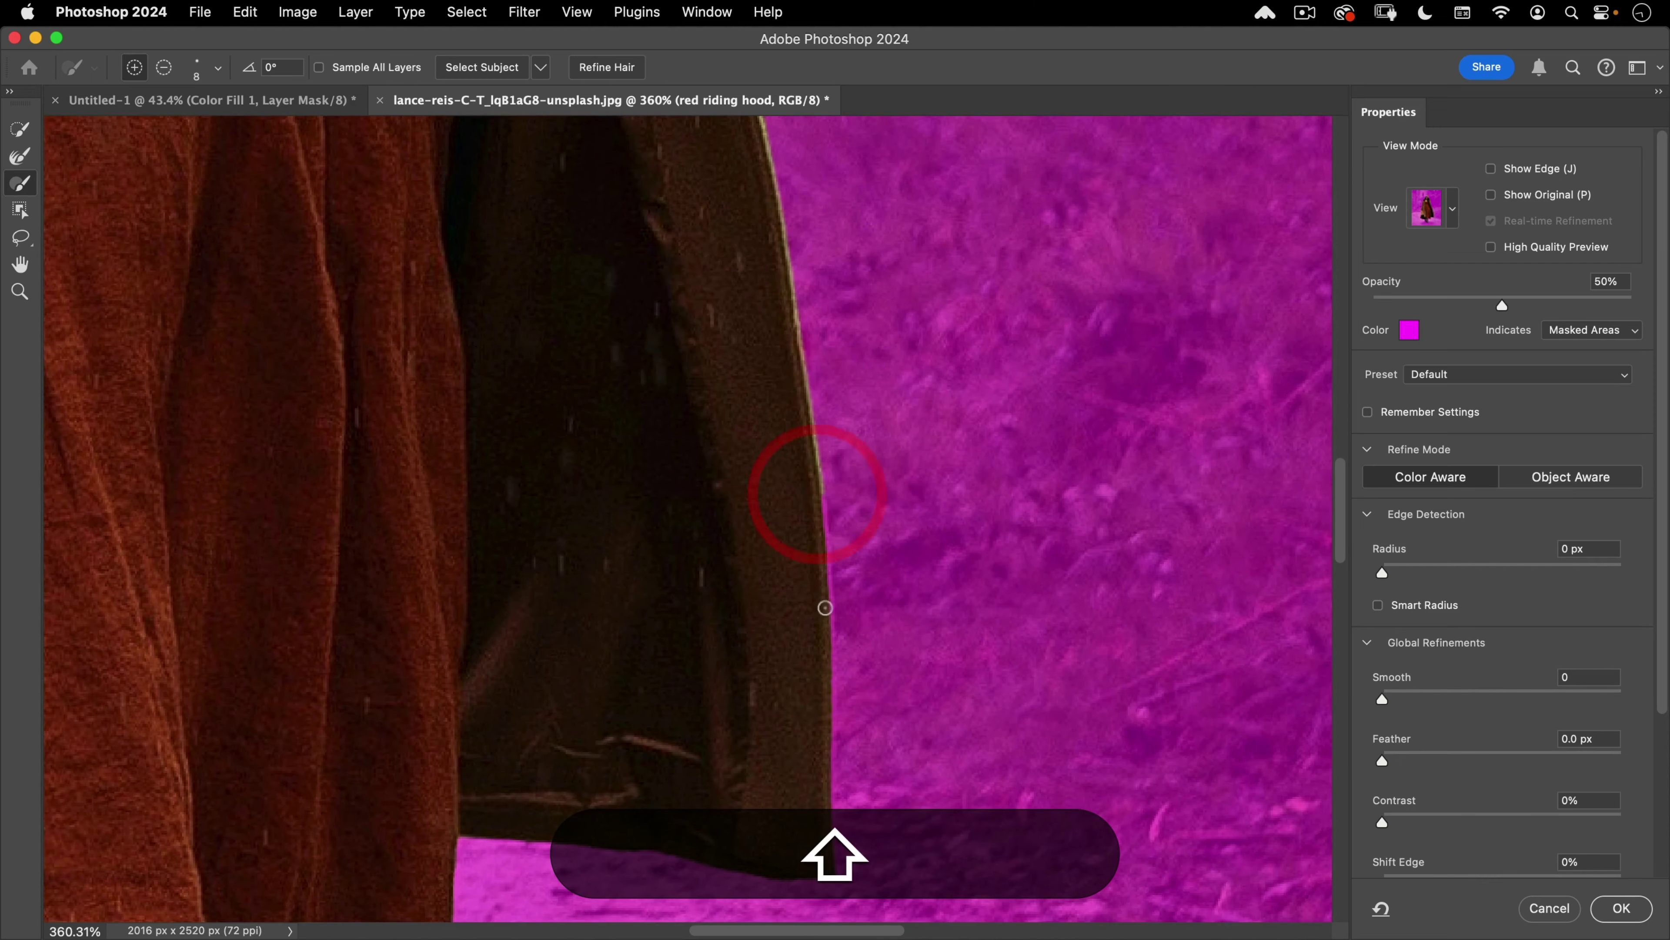
{"action": "left_click", "coordinate": [827, 606], "text": "shift"}
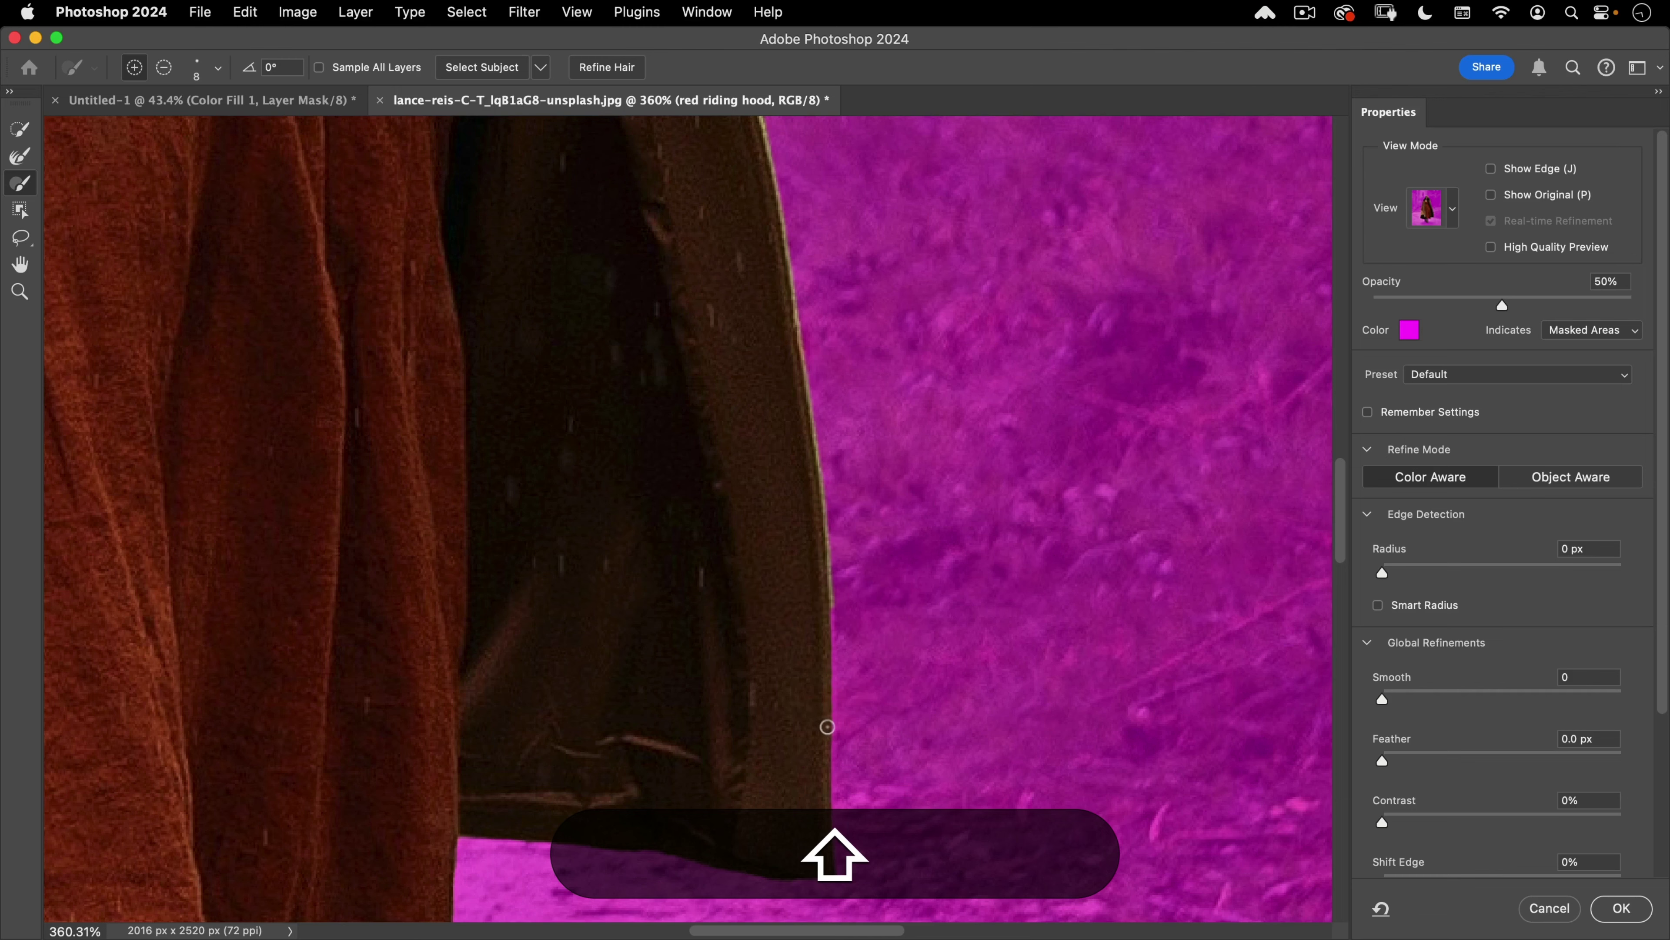
{"action": "left_click", "coordinate": [829, 727], "text": "shift"}
{"action": "left_click", "coordinate": [826, 824], "text": "shift"}
Step: Check and touch up the selection edge around the hood and the rest of the figure, and accept the refined selection
{"action": "left_click_drag", "start_coordinate": [861, 177], "coordinate": [934, 830]}
{"action": "left_click_drag", "start_coordinate": [723, 217], "coordinate": [907, 776]}
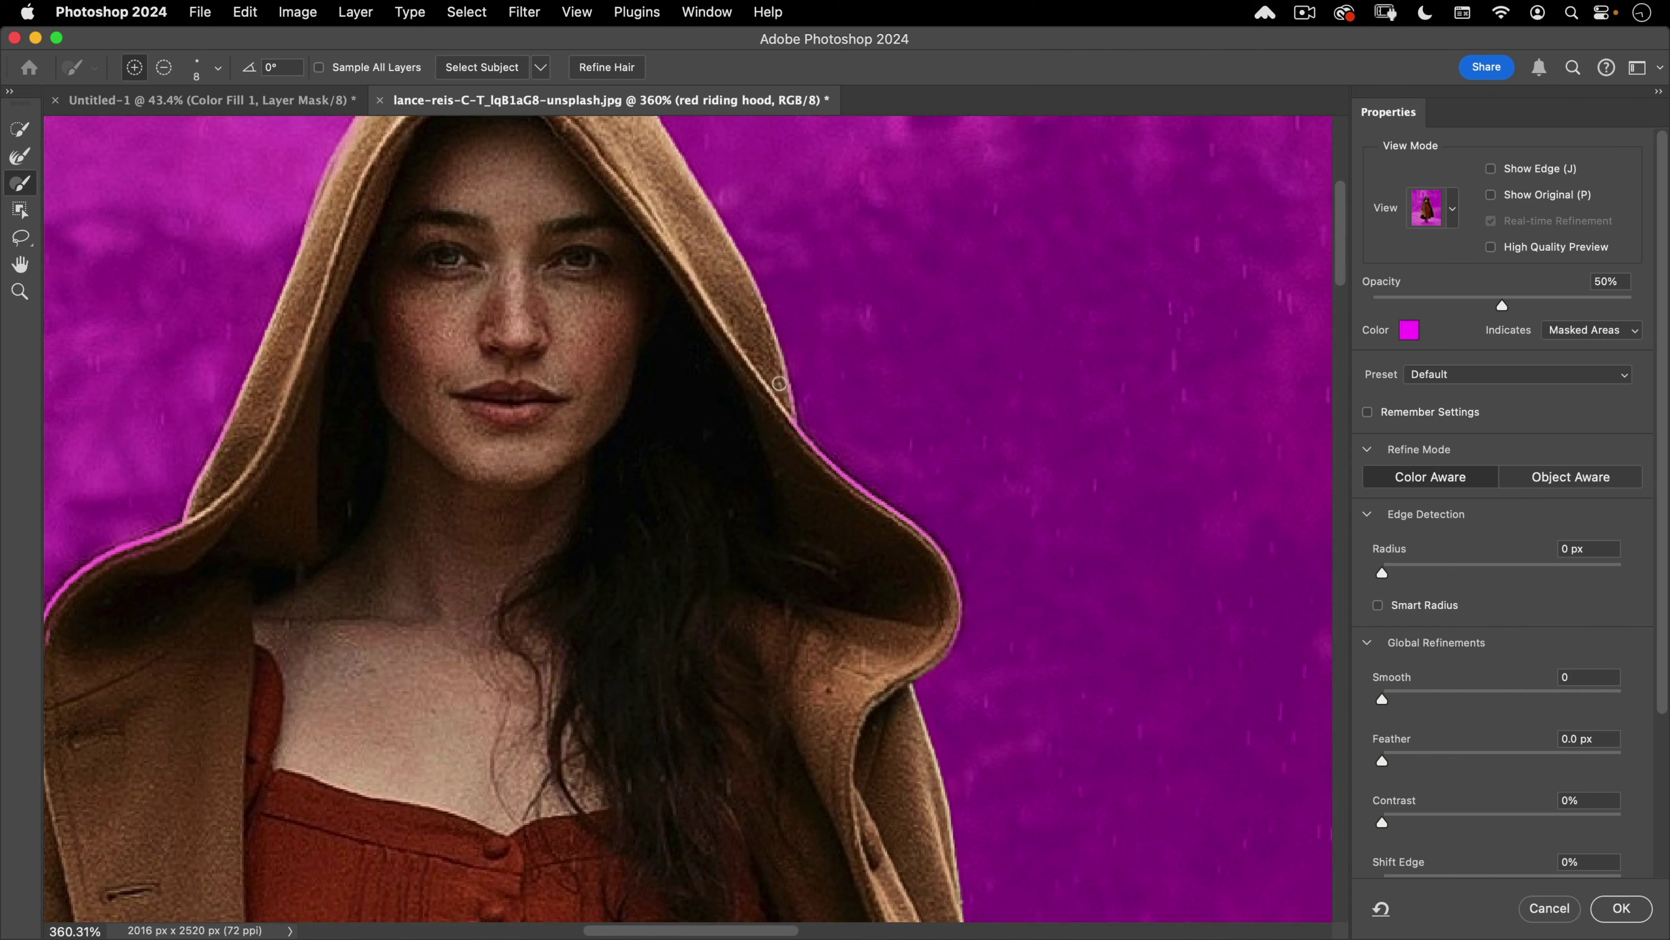
{"action": "key", "text": "shift"}
{"action": "mouse_move", "coordinate": [925, 596]}
{"action": "left_mouse_down"}
{"action": "mouse_move", "coordinate": [997, 595]}
{"action": "mouse_move", "coordinate": [1208, 891]}
{"action": "left_mouse_up"}
{"action": "left_click_drag", "start_coordinate": [439, 888], "coordinate": [716, 465]}
{"action": "mouse_move", "coordinate": [715, 465]}
{"action": "left_mouse_down"}
{"action": "mouse_move", "coordinate": [658, 478]}
{"action": "mouse_move", "coordinate": [657, 426]}
{"action": "mouse_move", "coordinate": [601, 552]}
{"action": "left_mouse_up"}
{"action": "mouse_move", "coordinate": [671, 497]}
{"action": "left_mouse_down"}
{"action": "mouse_move", "coordinate": [586, 593]}
{"action": "mouse_move", "coordinate": [612, 246]}
{"action": "mouse_move", "coordinate": [702, 418]}
{"action": "left_mouse_up"}
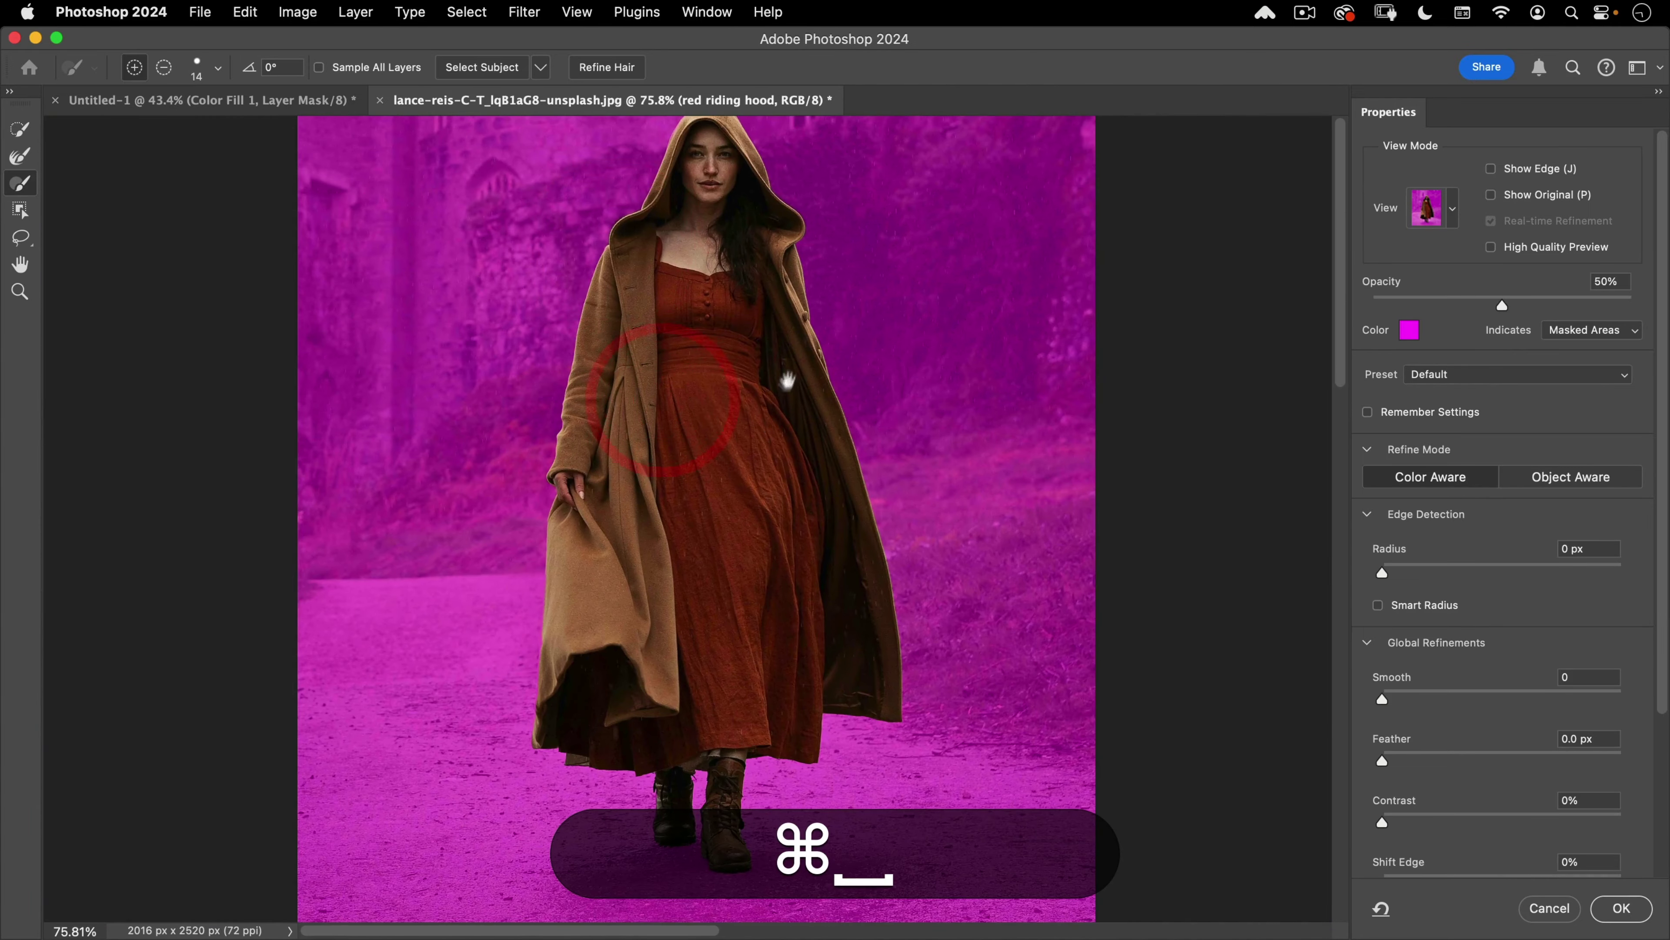
{"action": "left_click_drag", "start_coordinate": [791, 373], "coordinate": [764, 418]}
{"action": "left_click", "coordinate": [1619, 907]}
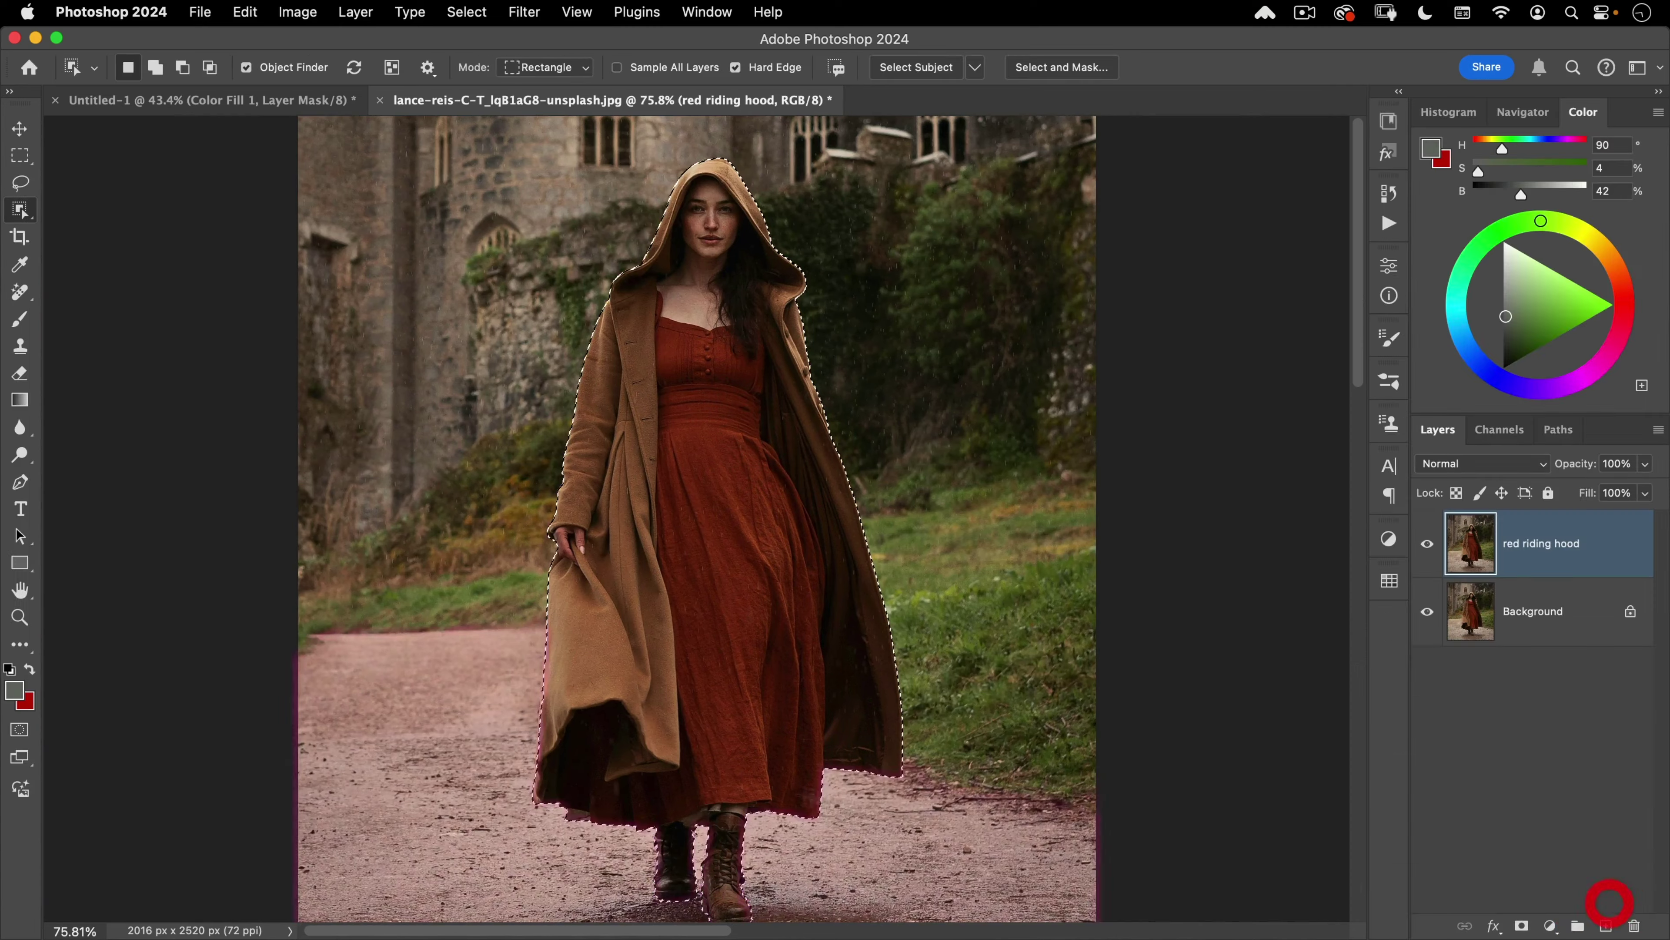
Step: Mask the red riding hood layer with the selection, hide the Background layer, and switch to the Move tool
{"action": "left_click", "coordinate": [1520, 925]}
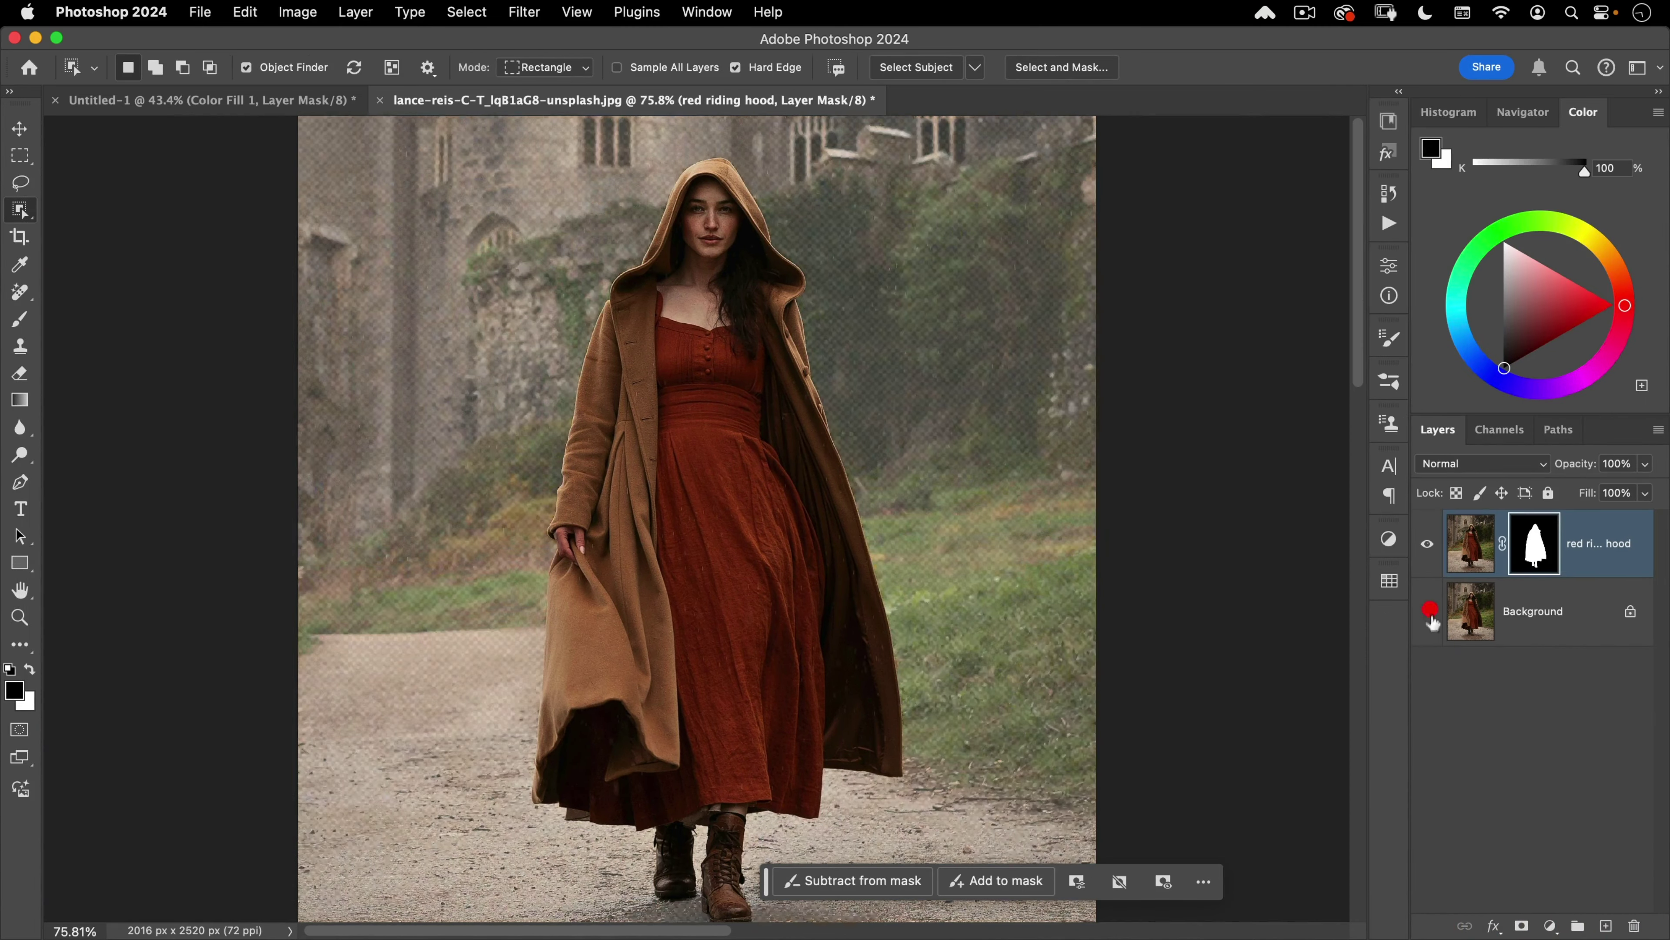
{"action": "left_click", "coordinate": [1427, 611]}
{"action": "key", "text": "v"}
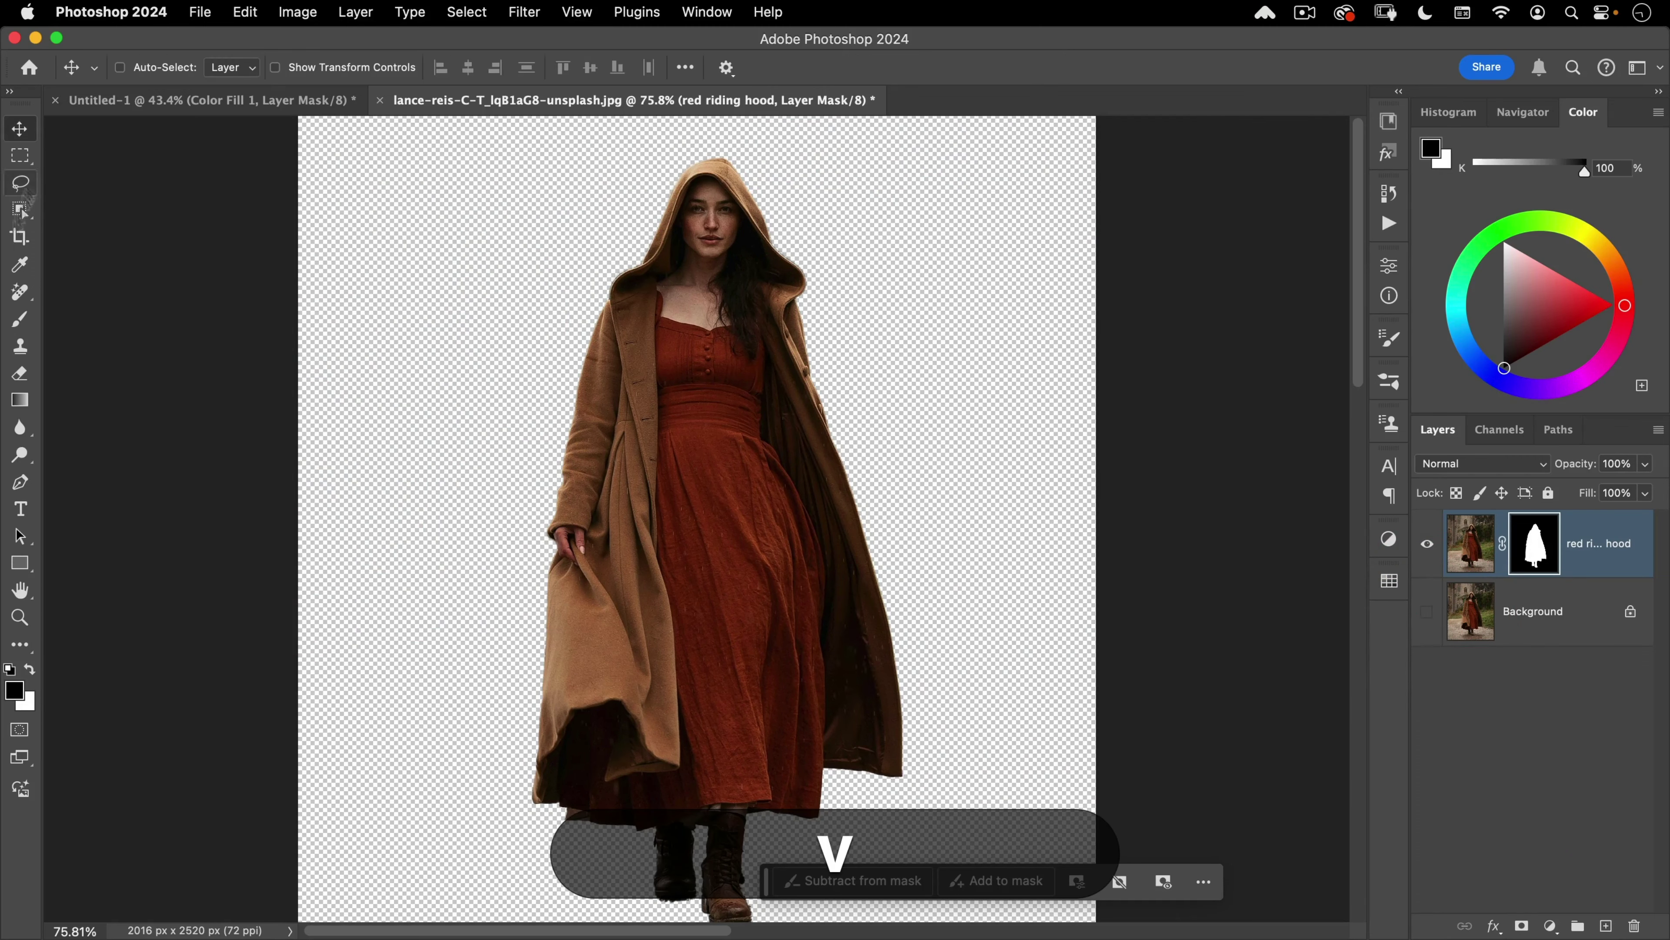
{"action": "left_click_drag", "start_coordinate": [712, 446], "coordinate": [671, 476]}
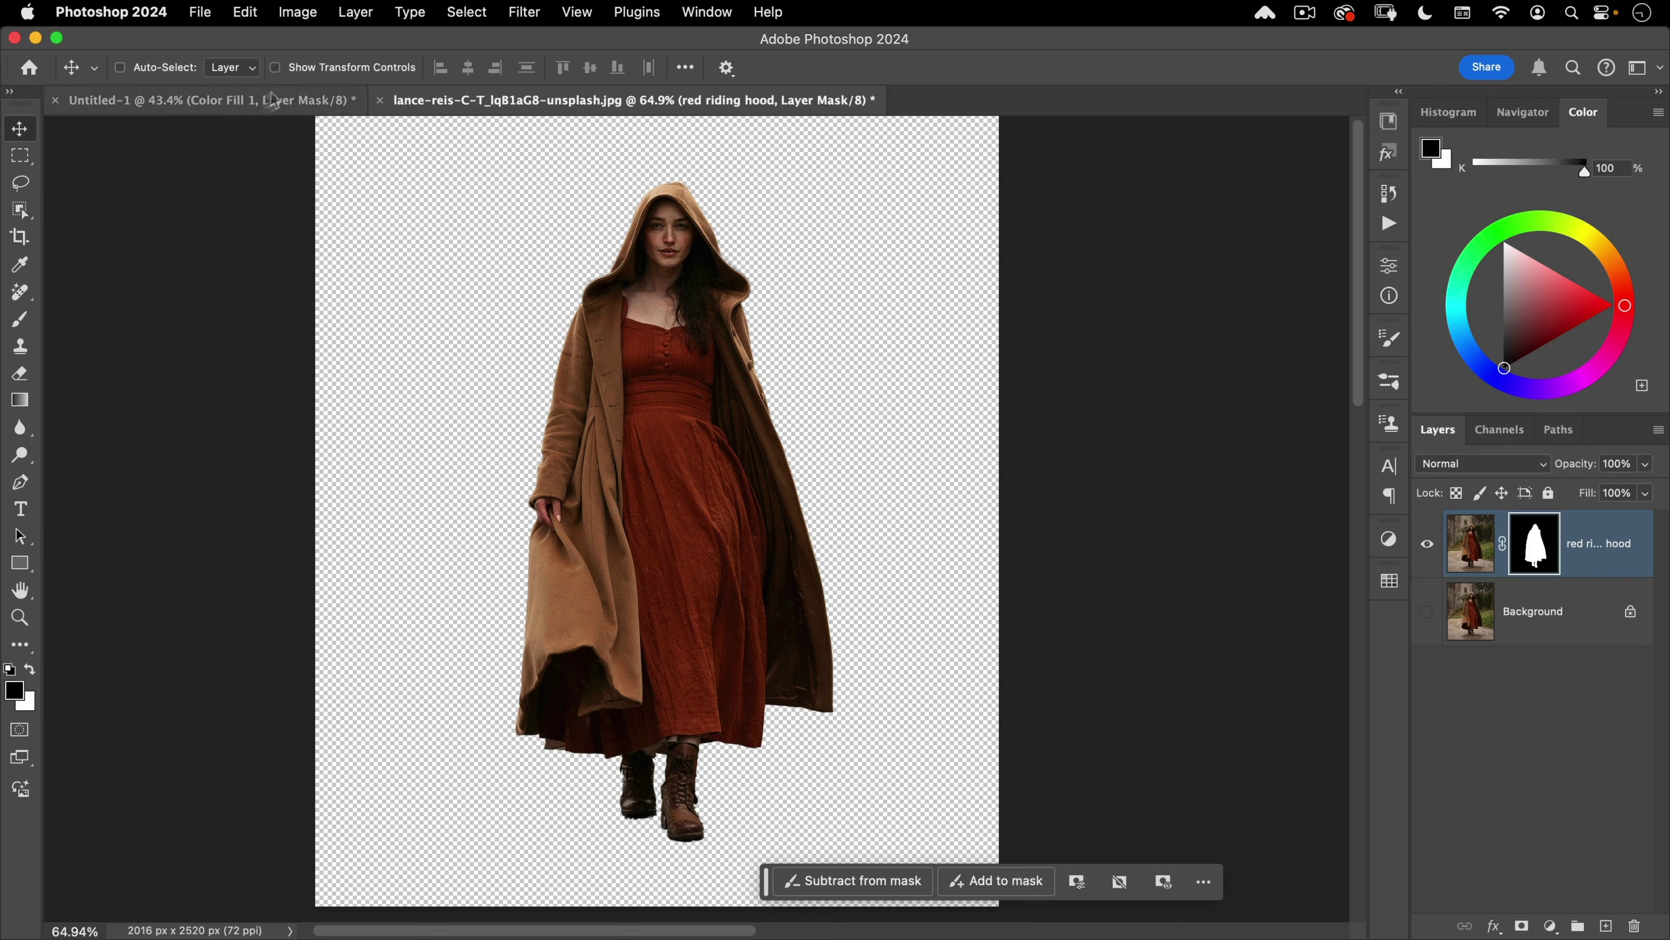
Step: Select the red dress with the Object Selection tool in Rectangle mode, with Object Finder turned off
{"action": "left_click", "coordinate": [21, 209]}
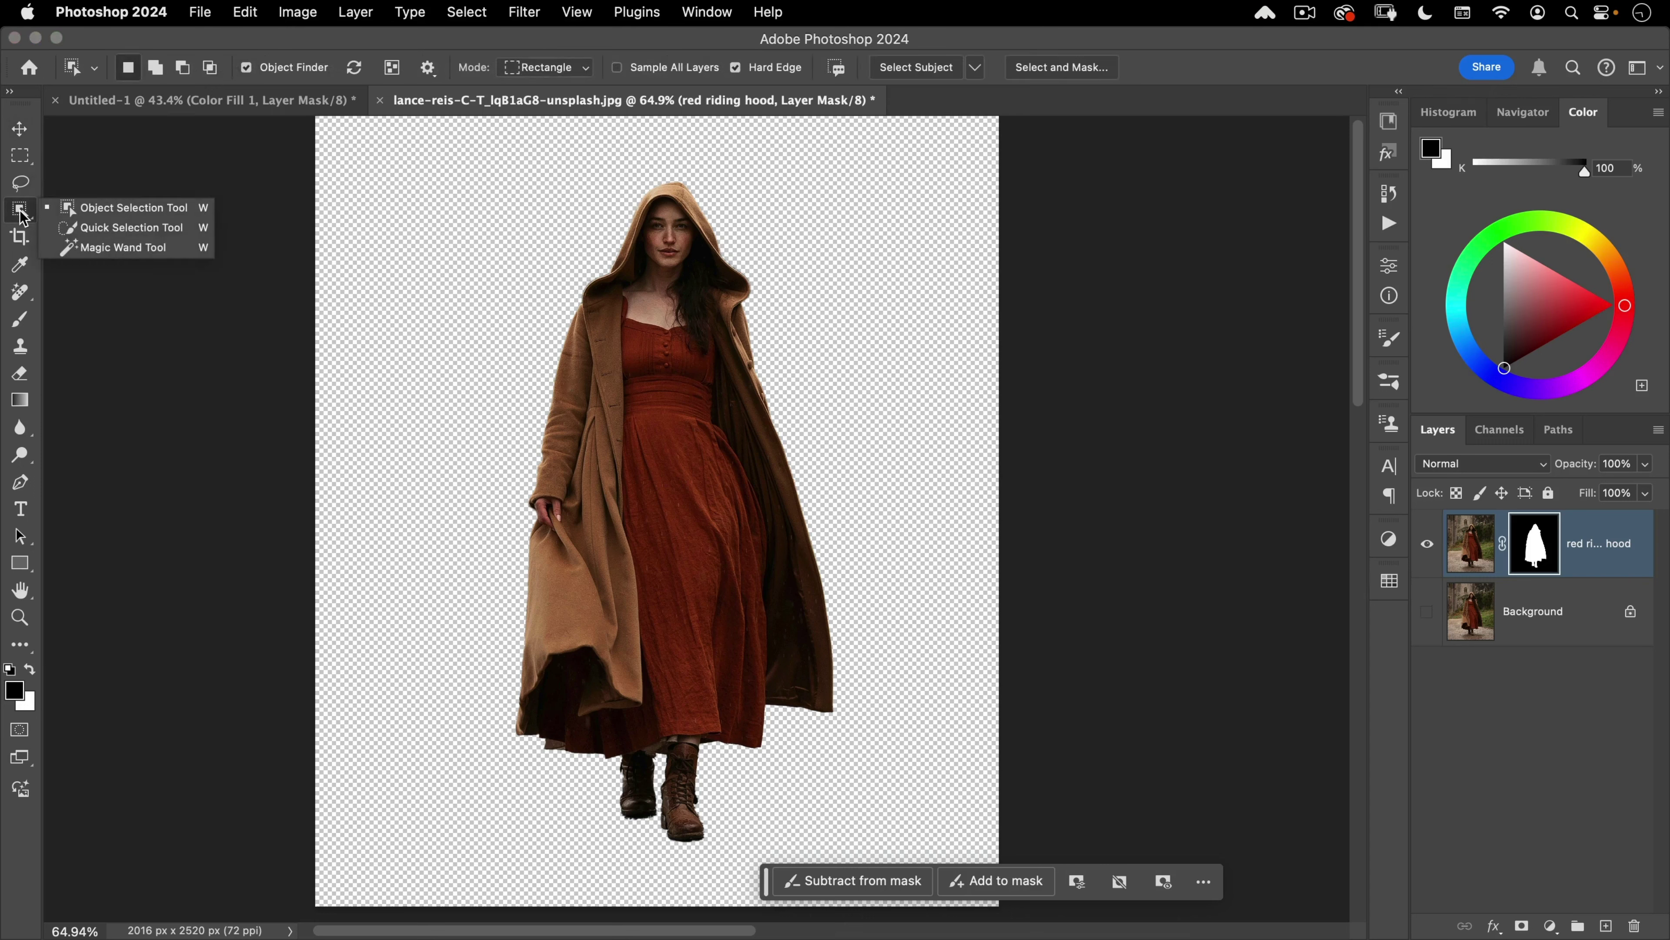
{"action": "left_click", "coordinate": [75, 213]}
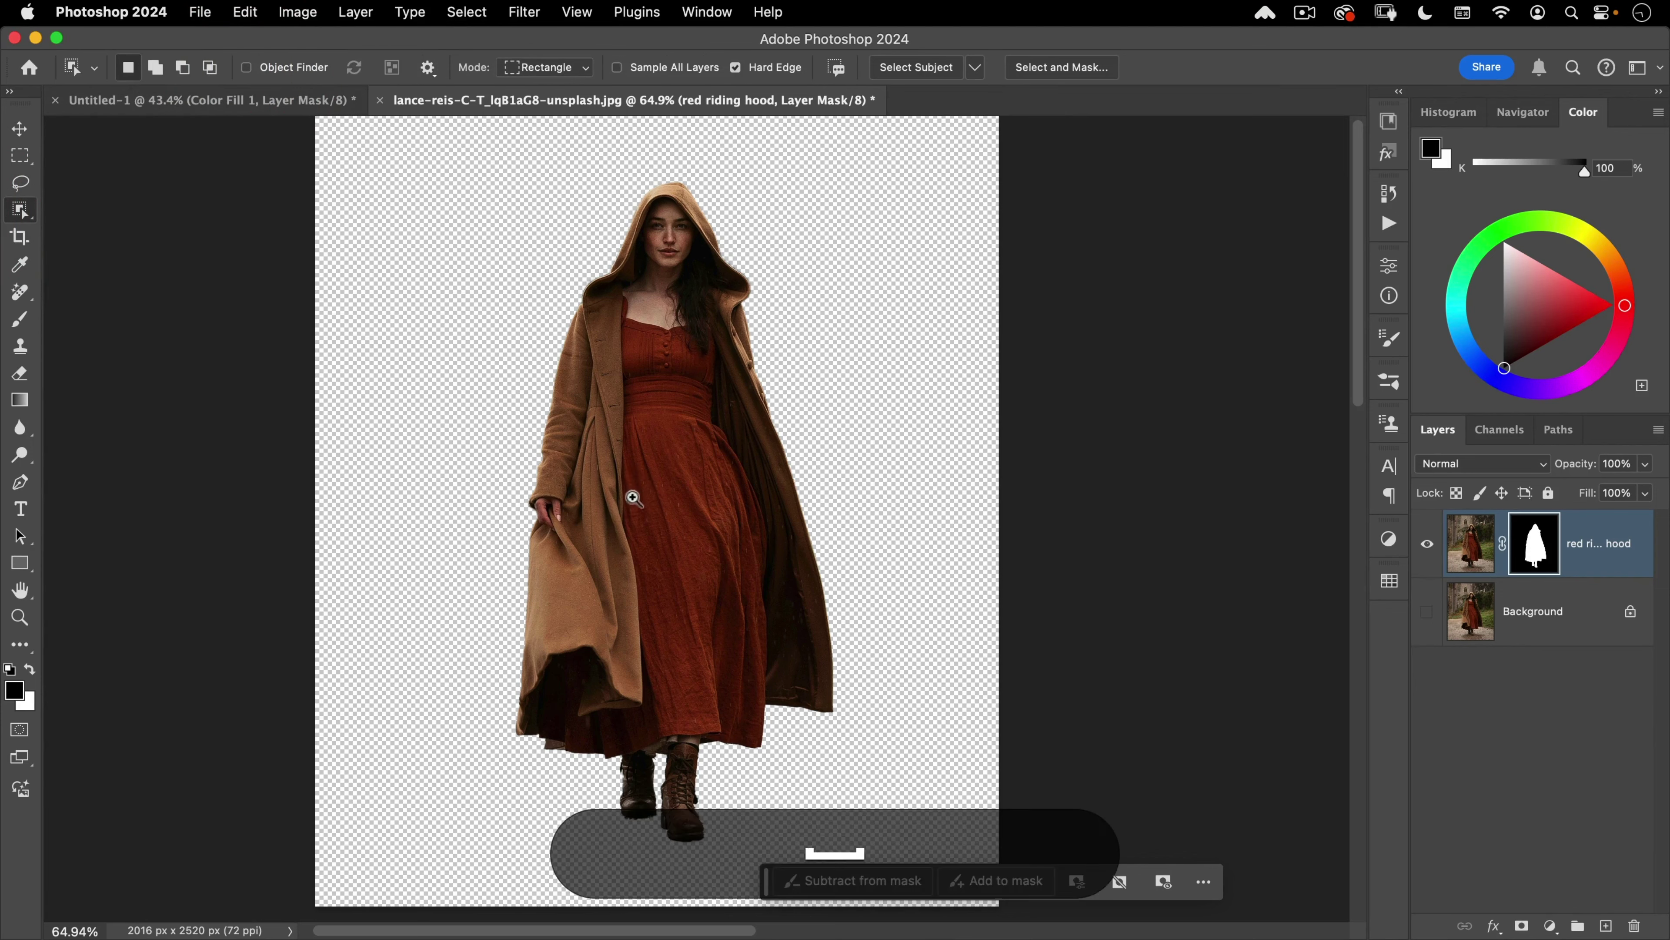
{"action": "left_click_drag", "start_coordinate": [632, 497], "coordinate": [667, 466]}
{"action": "left_click_drag", "start_coordinate": [727, 505], "coordinate": [768, 488]}
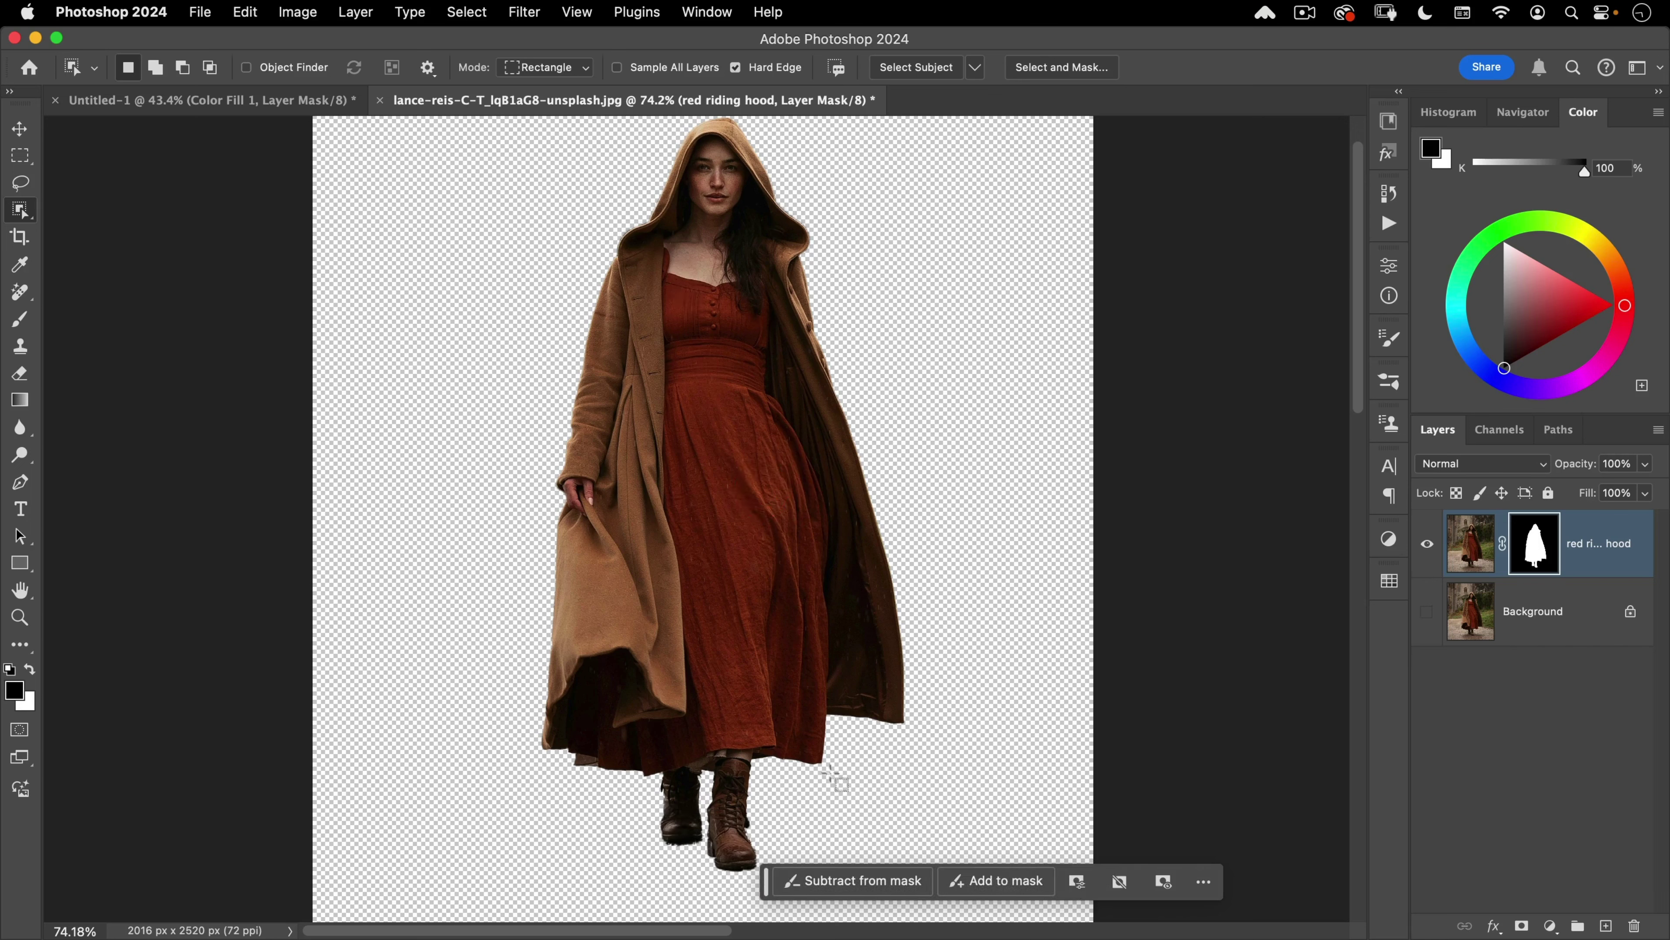
{"action": "left_click_drag", "start_coordinate": [831, 778], "coordinate": [592, 245]}
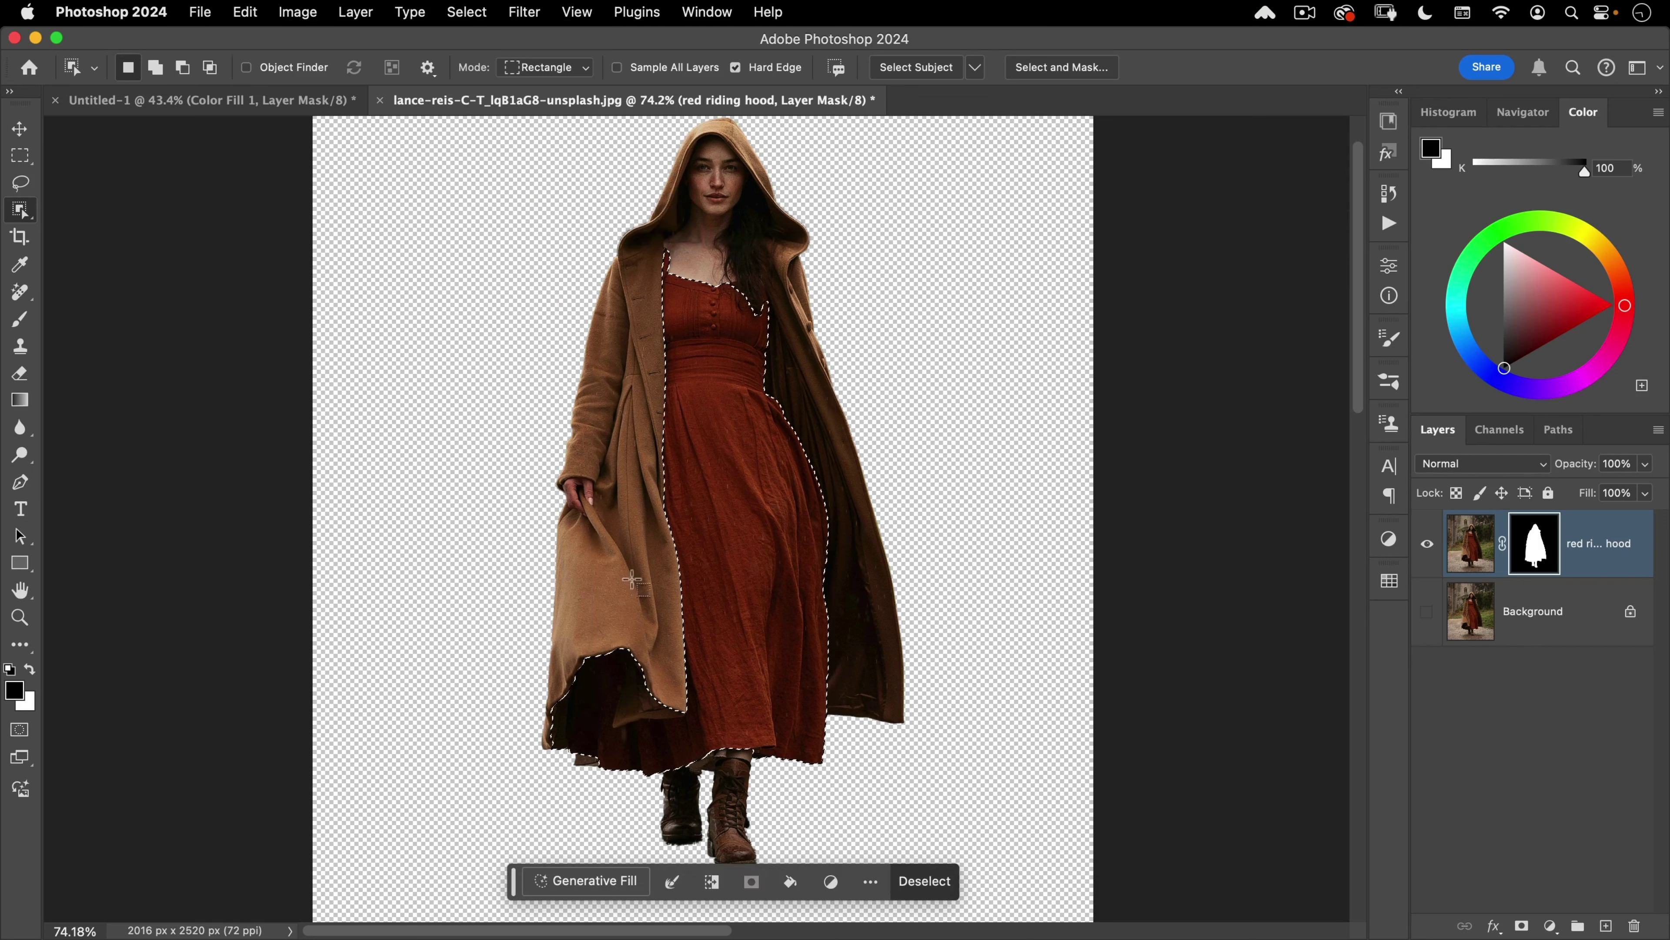
Step: Subtract the coat's folded hem and inner lining beside the lower skirt from the dress selection with the Object Selection tool
{"action": "scroll", "coordinate": [670, 700], "scroll_direction": "up", "scroll_amount": 5}
{"action": "left_click_drag", "start_coordinate": [719, 637], "coordinate": [788, 571]}
{"action": "key", "text": "alt"}
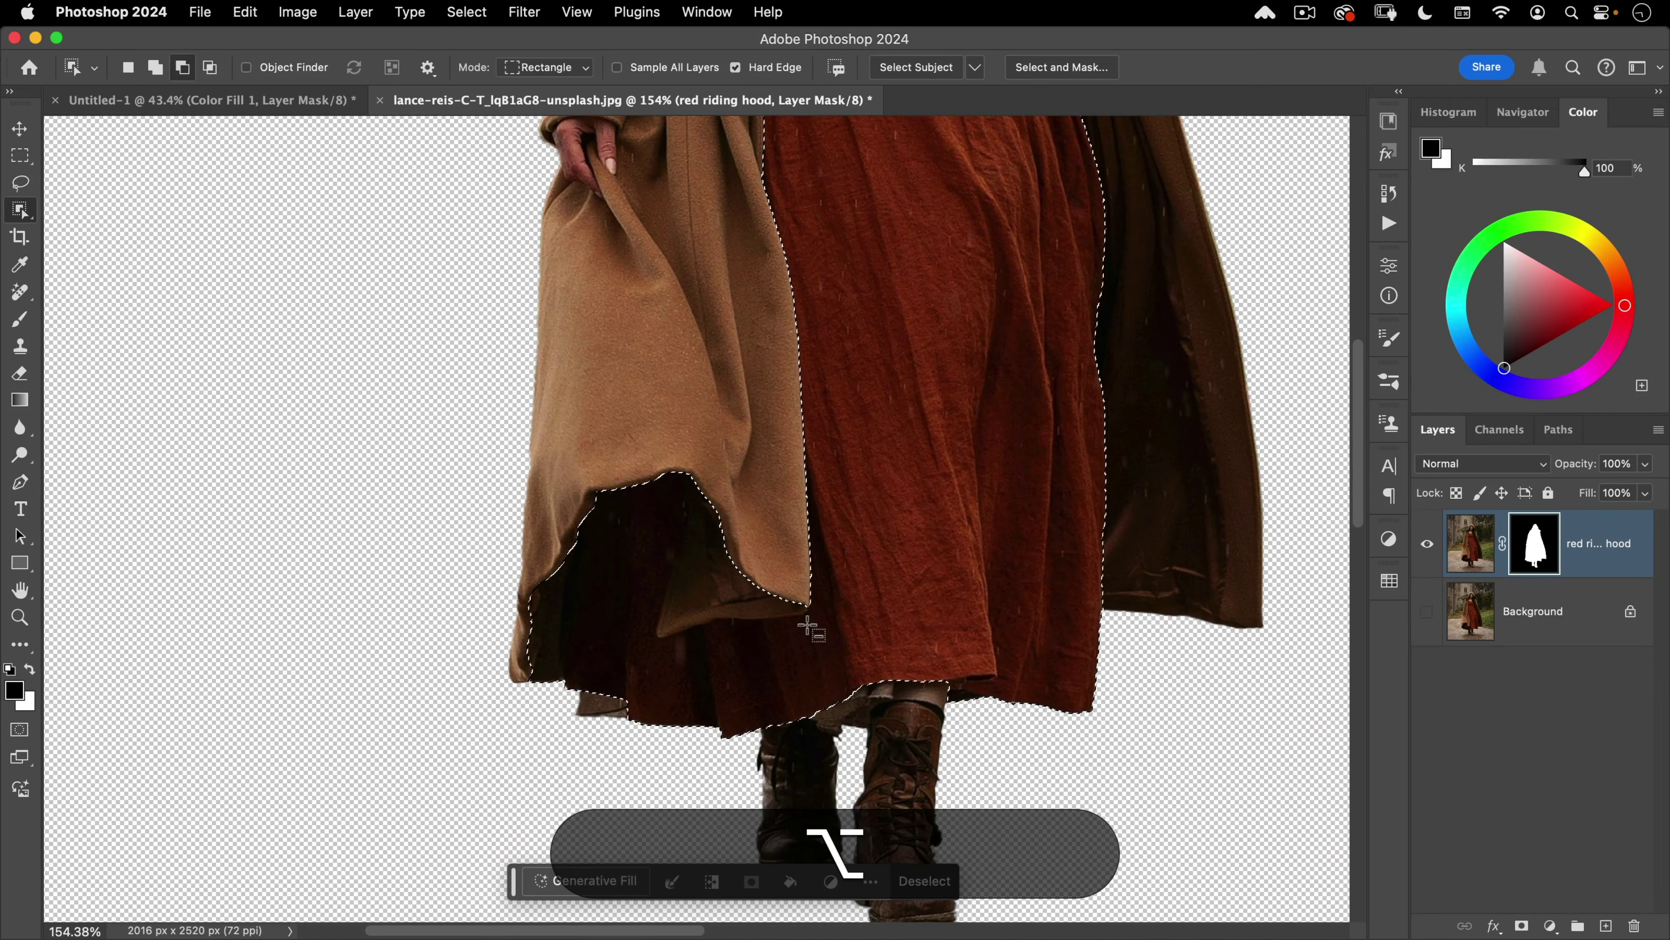
{"action": "left_click_drag", "start_coordinate": [636, 657], "coordinate": [825, 459]}
{"action": "left_click_drag", "start_coordinate": [500, 764], "coordinate": [634, 453]}
Step: Try to add the bodice area under the woman's hair to the dress selection with the Object Selection tool, and undo it
{"action": "scroll", "coordinate": [720, 424], "scroll_direction": "down", "scroll_amount": 4}
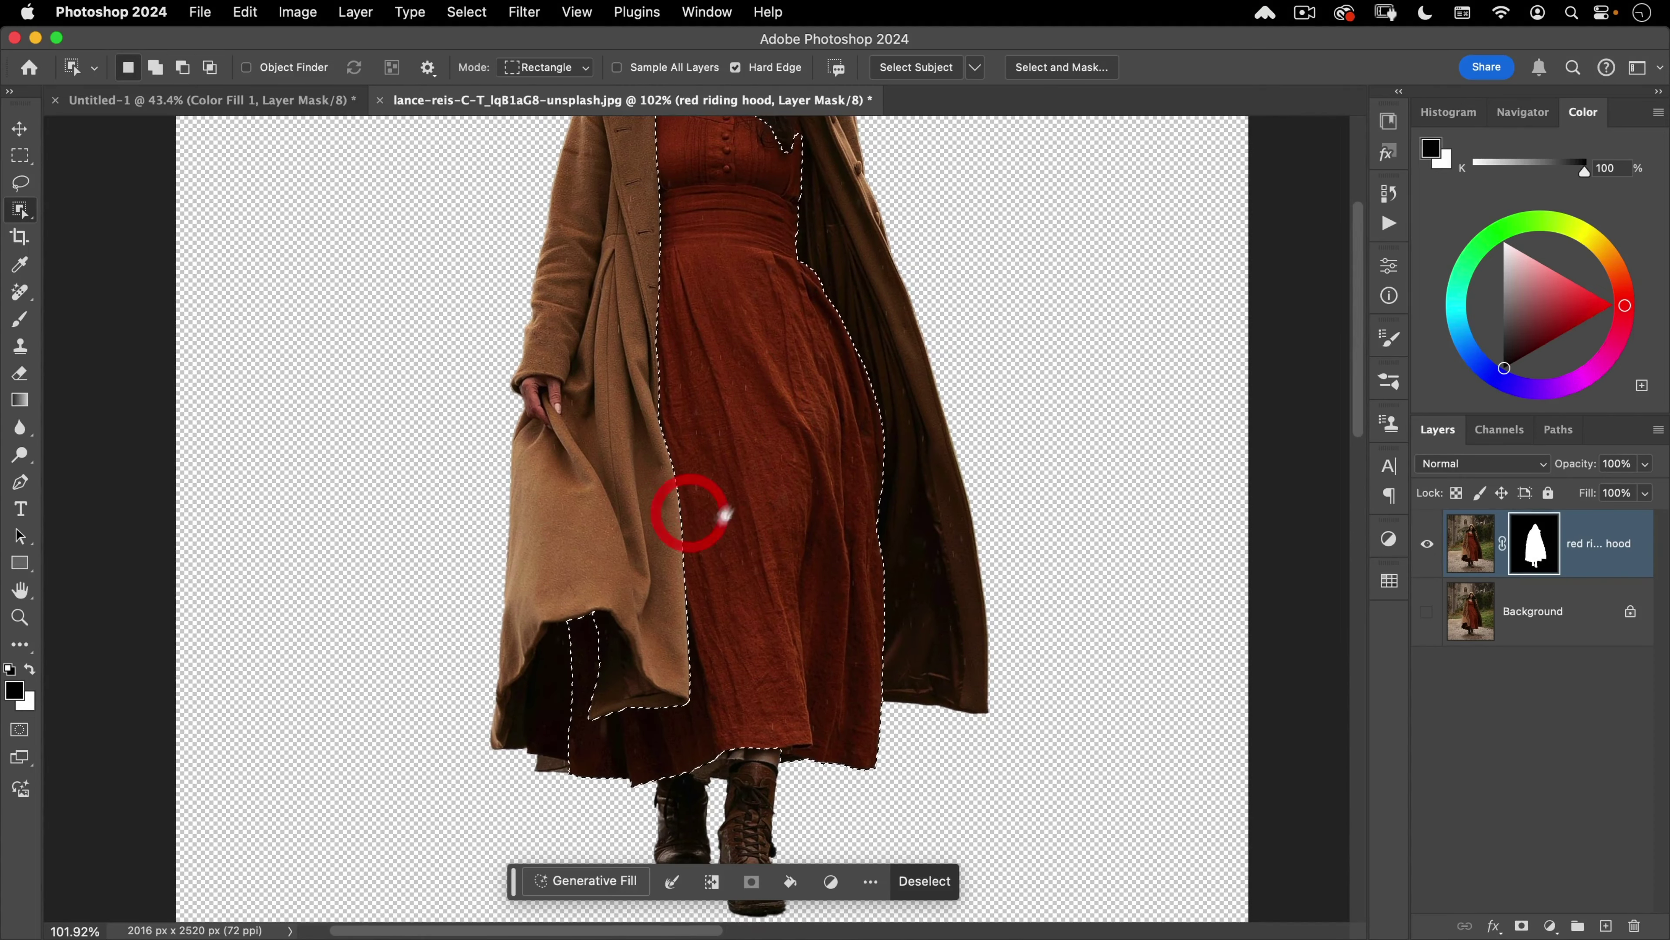
{"action": "left_click_drag", "start_coordinate": [754, 408], "coordinate": [746, 592]}
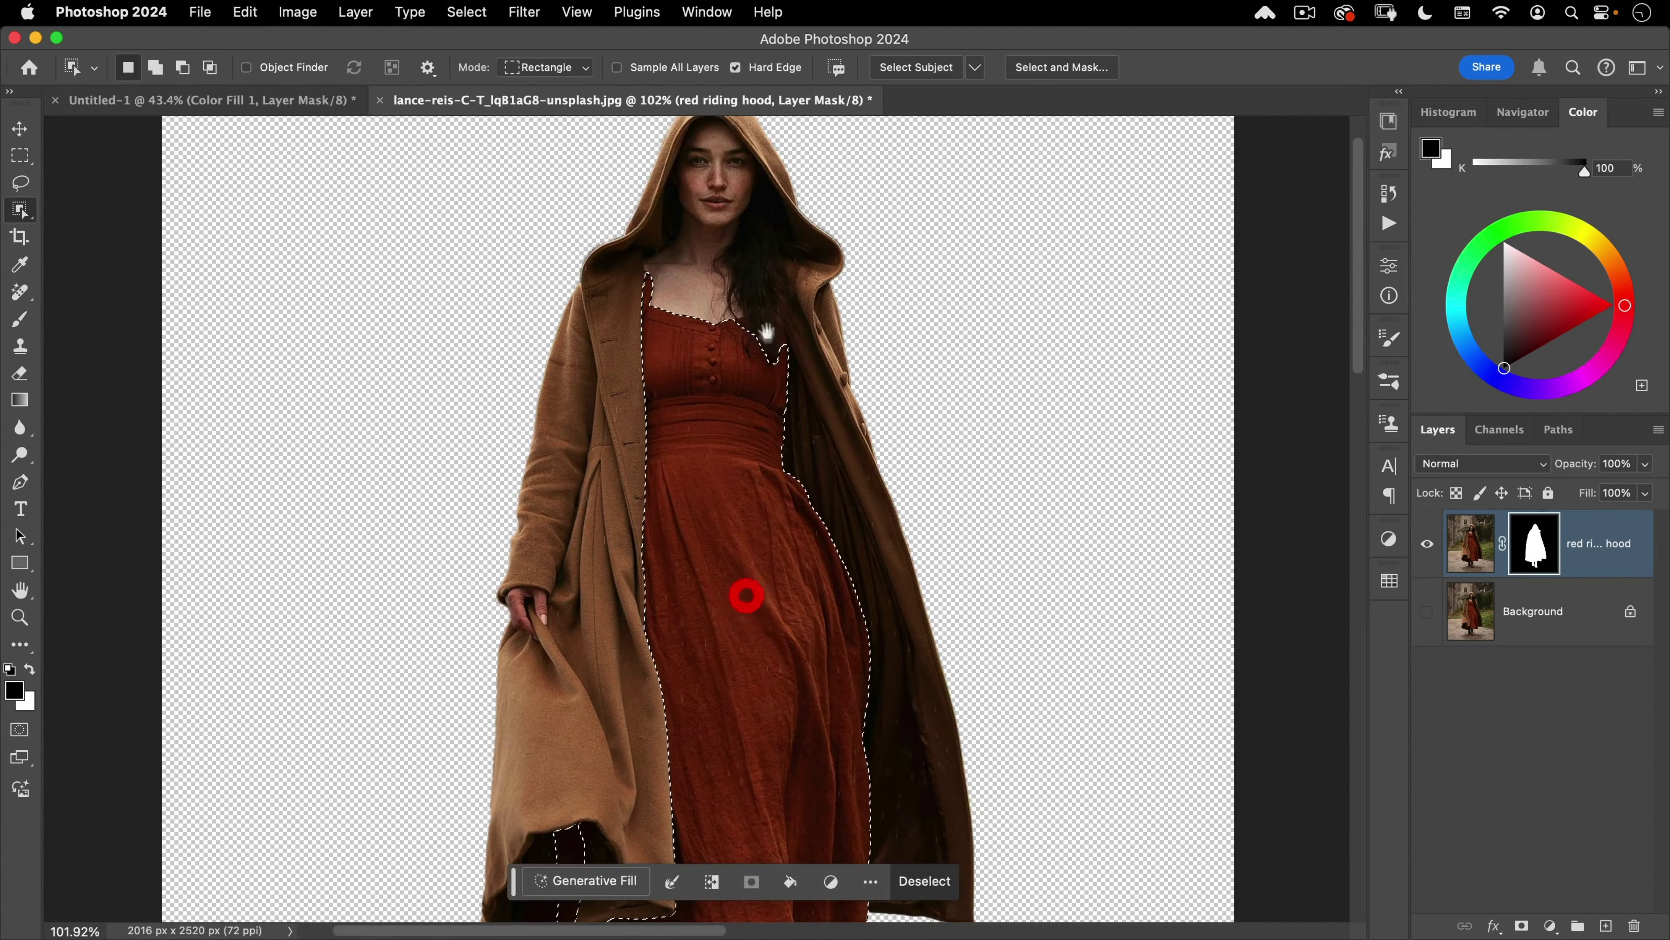
{"action": "left_click_drag", "start_coordinate": [760, 329], "coordinate": [838, 213], "text": "super"}
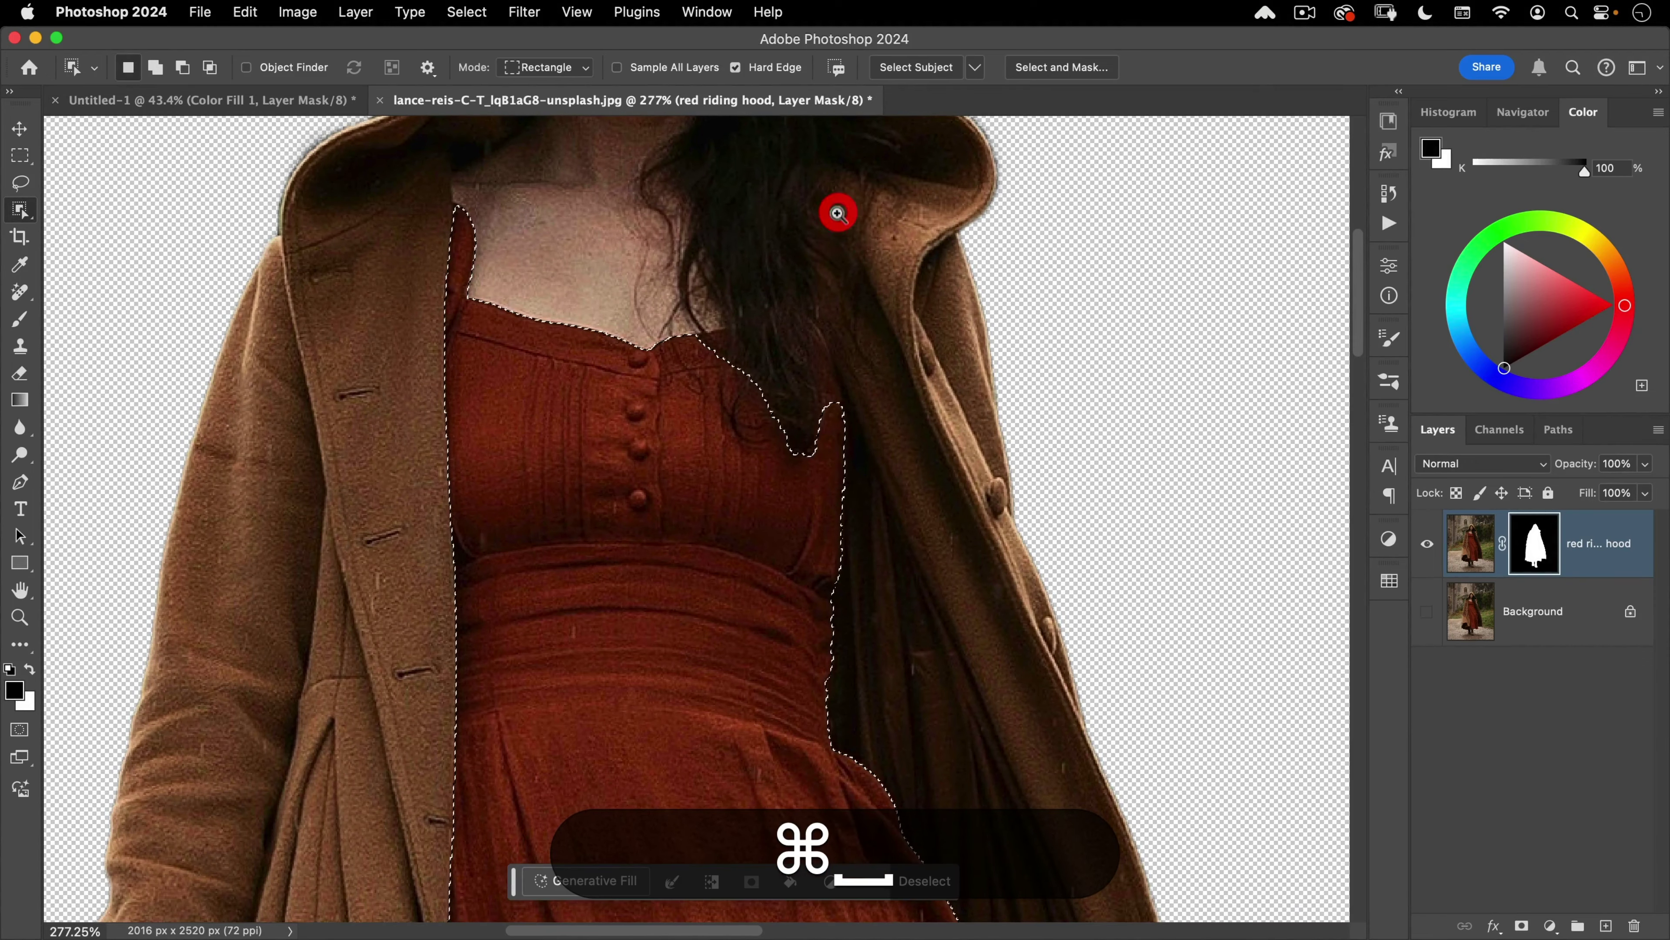
{"action": "left_click_drag", "start_coordinate": [676, 234], "coordinate": [858, 477], "text": "shift"}
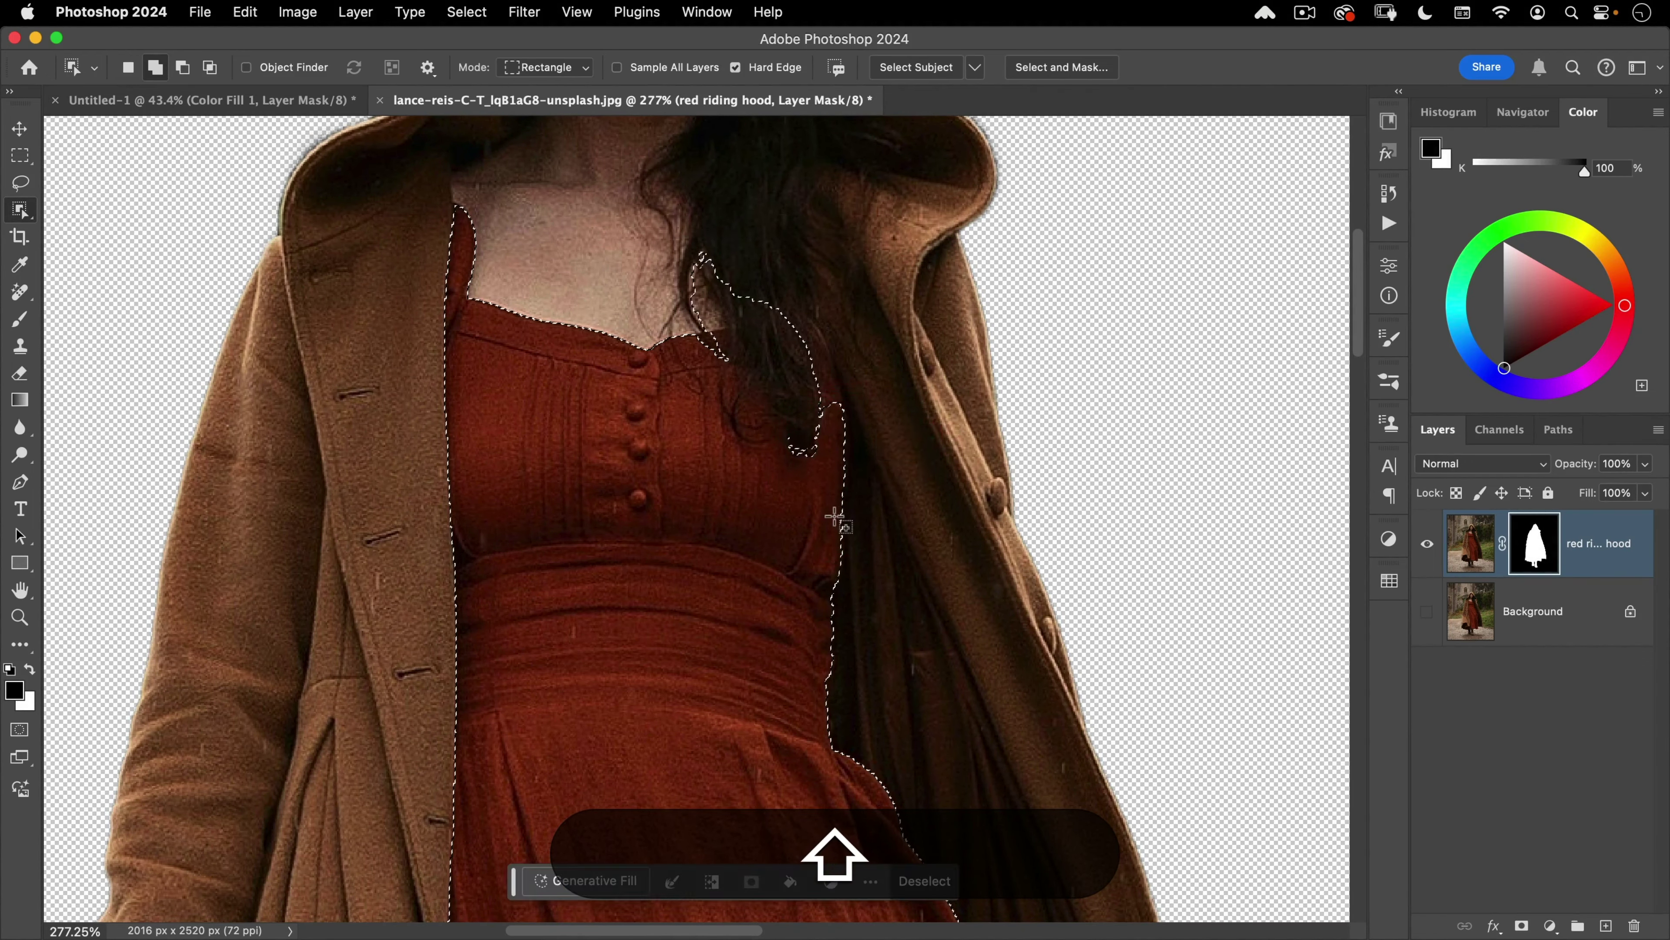
{"action": "key", "text": "shift+super+z"}
{"action": "key", "text": "super+z"}
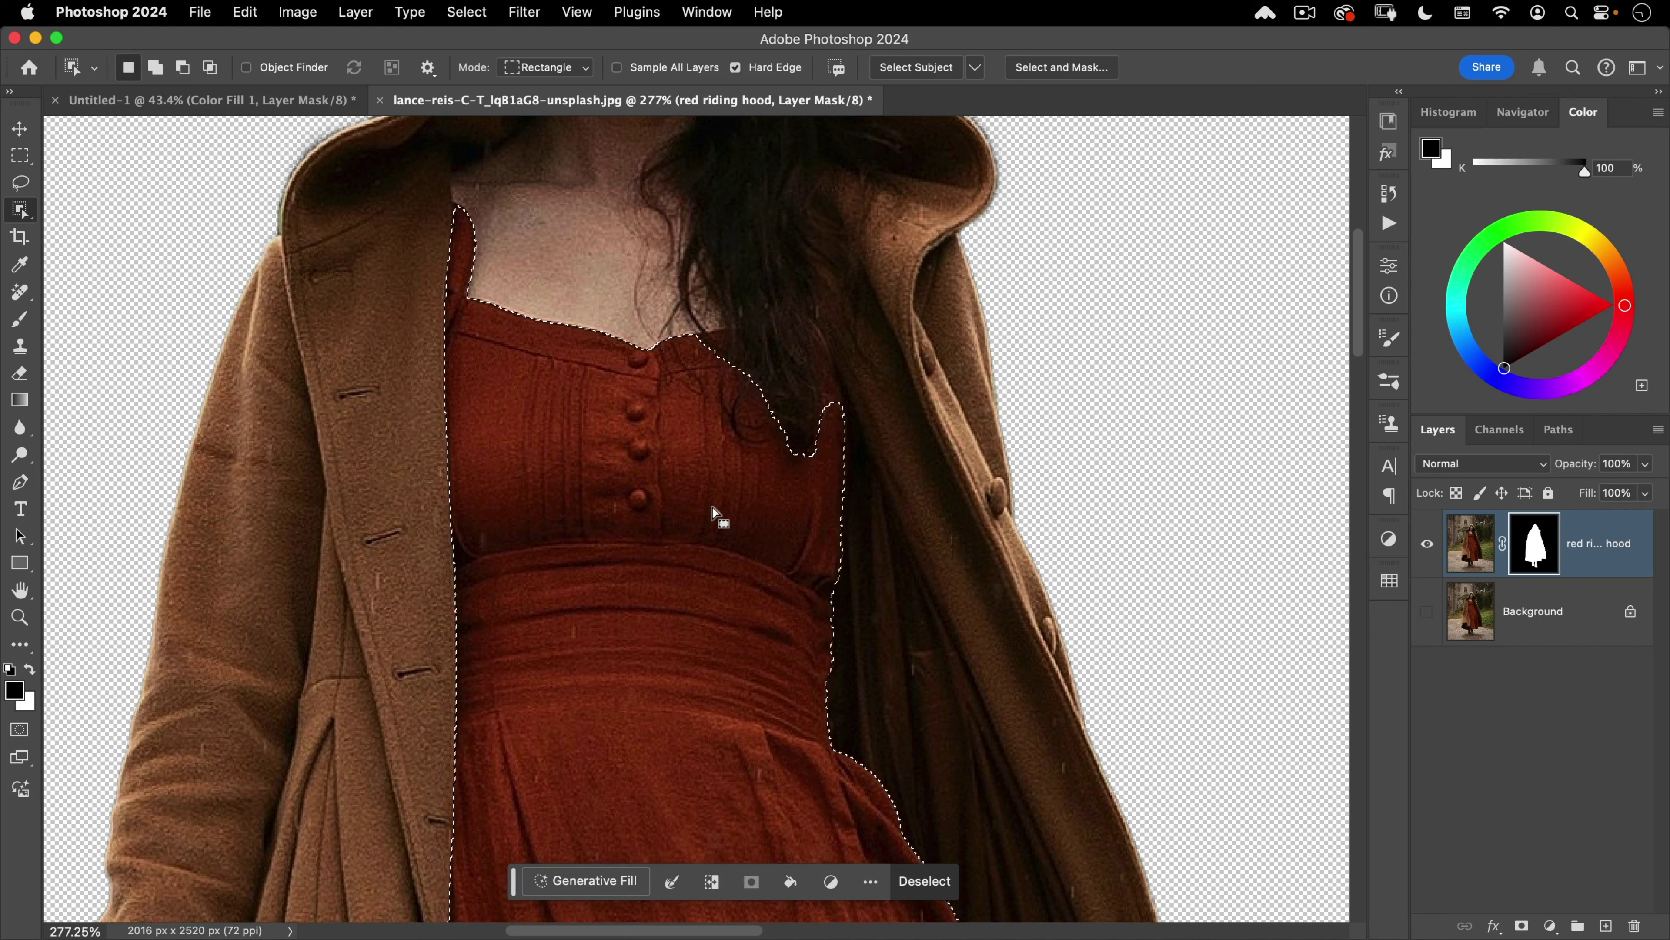
Step: Show the dress selection in Quick Mask mode and set the mask overlay color to bright green 00ff48
{"action": "key", "text": "q"}
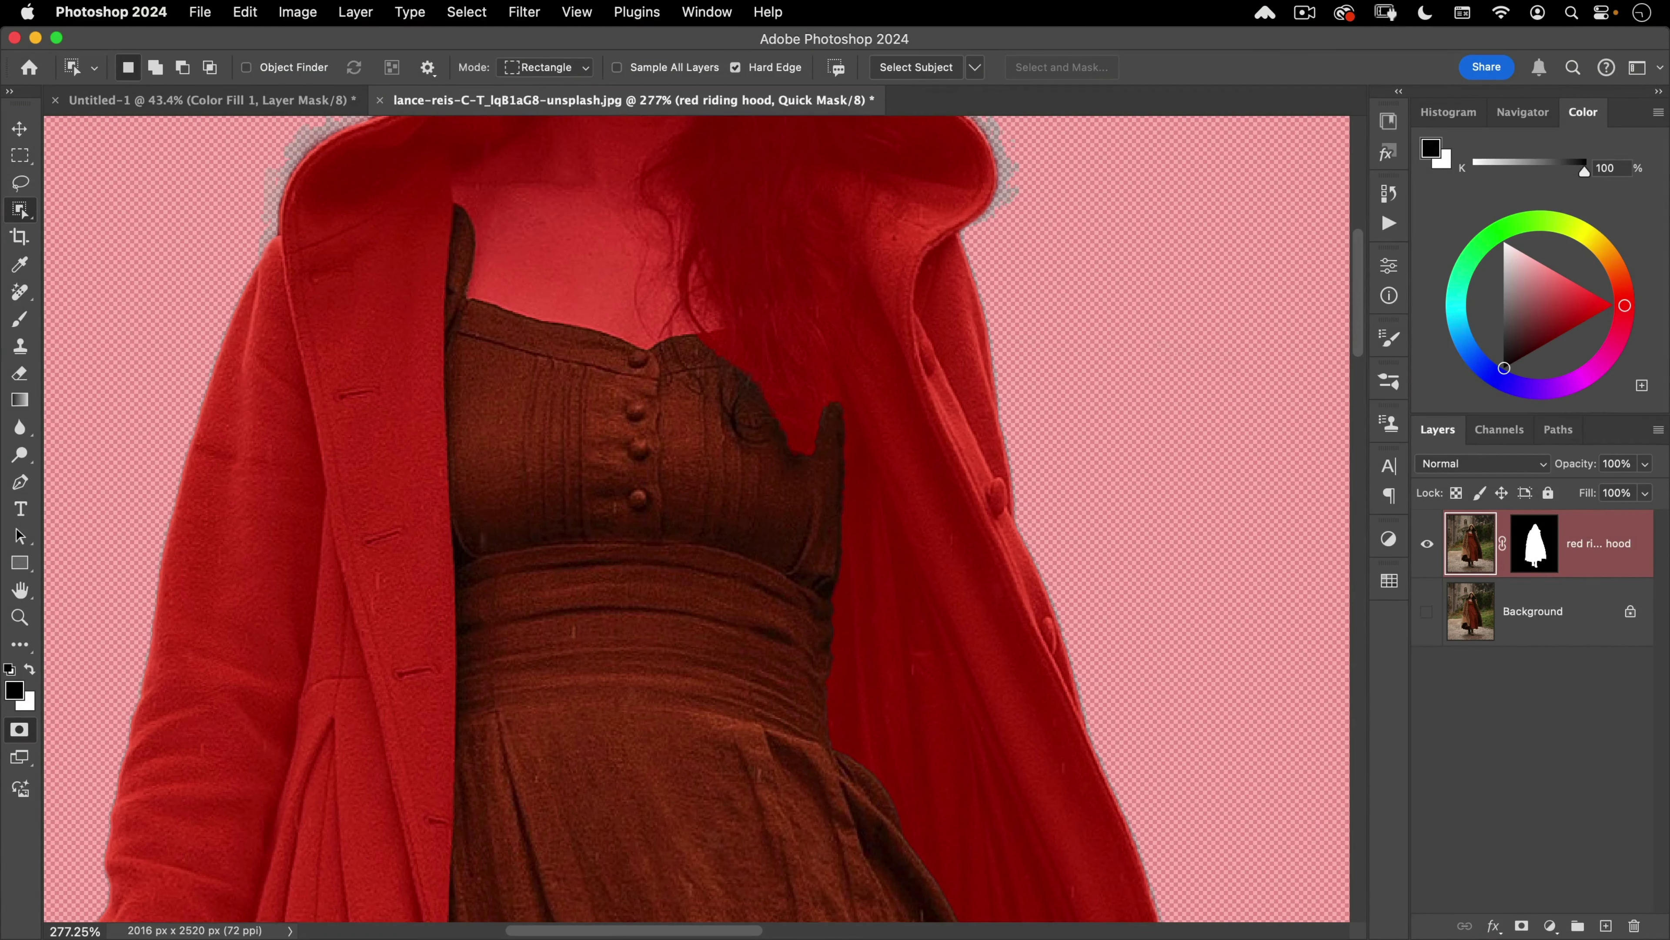
{"action": "left_click", "coordinate": [1491, 437]}
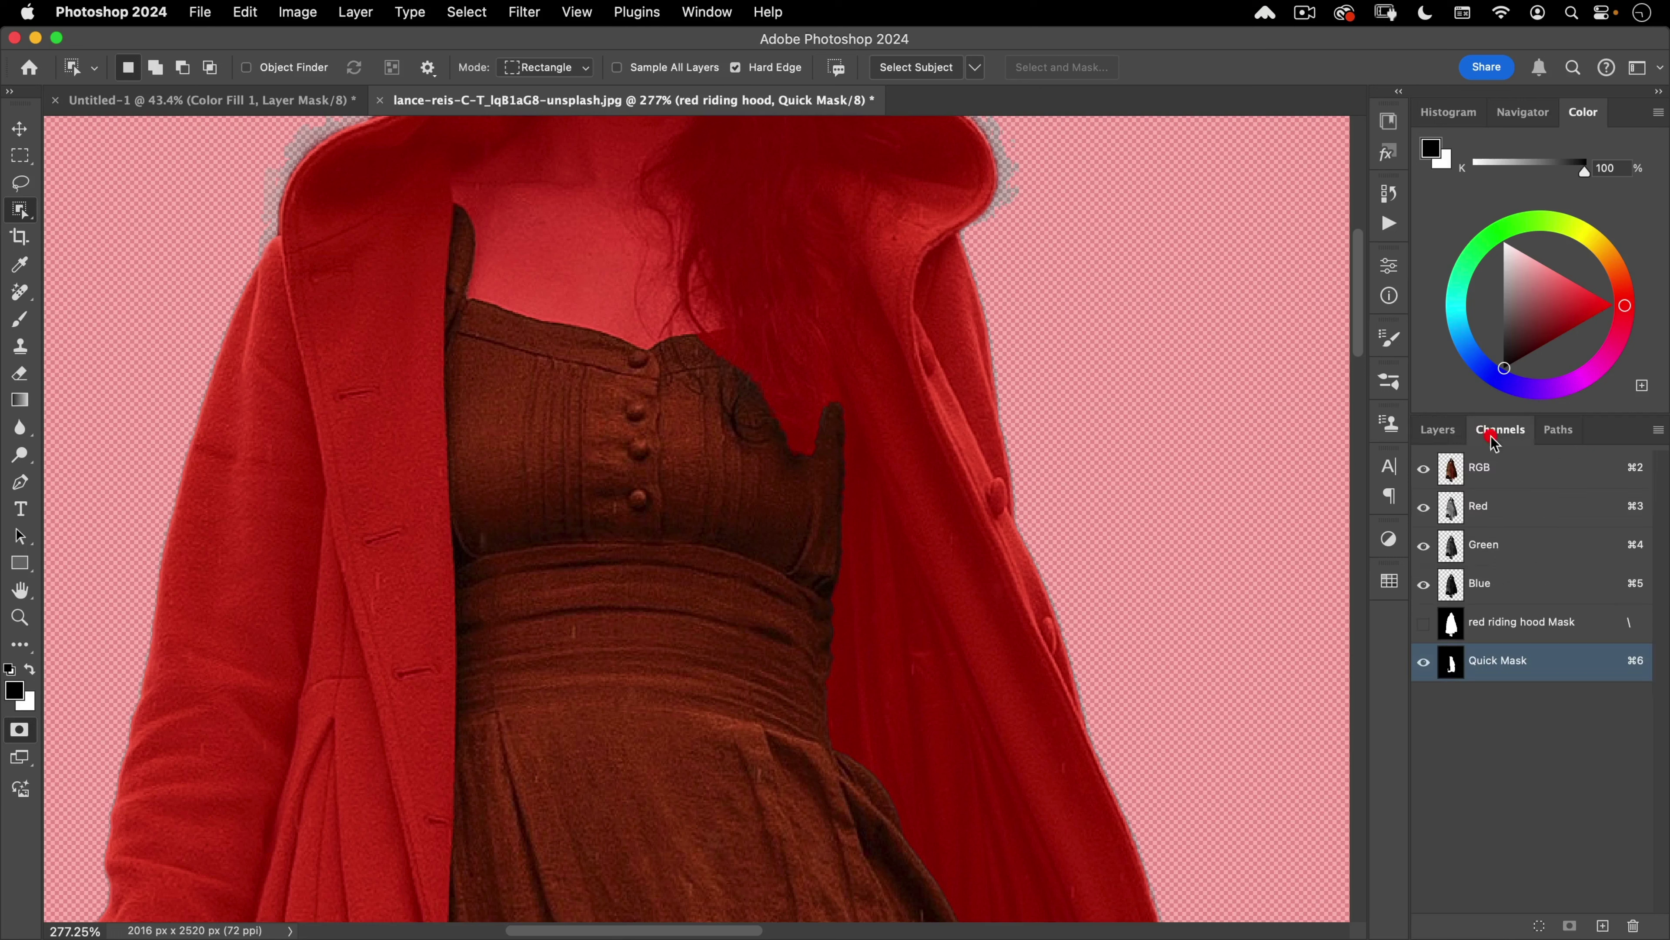
{"action": "double_click", "coordinate": [1506, 662]}
{"action": "left_click", "coordinate": [726, 555]}
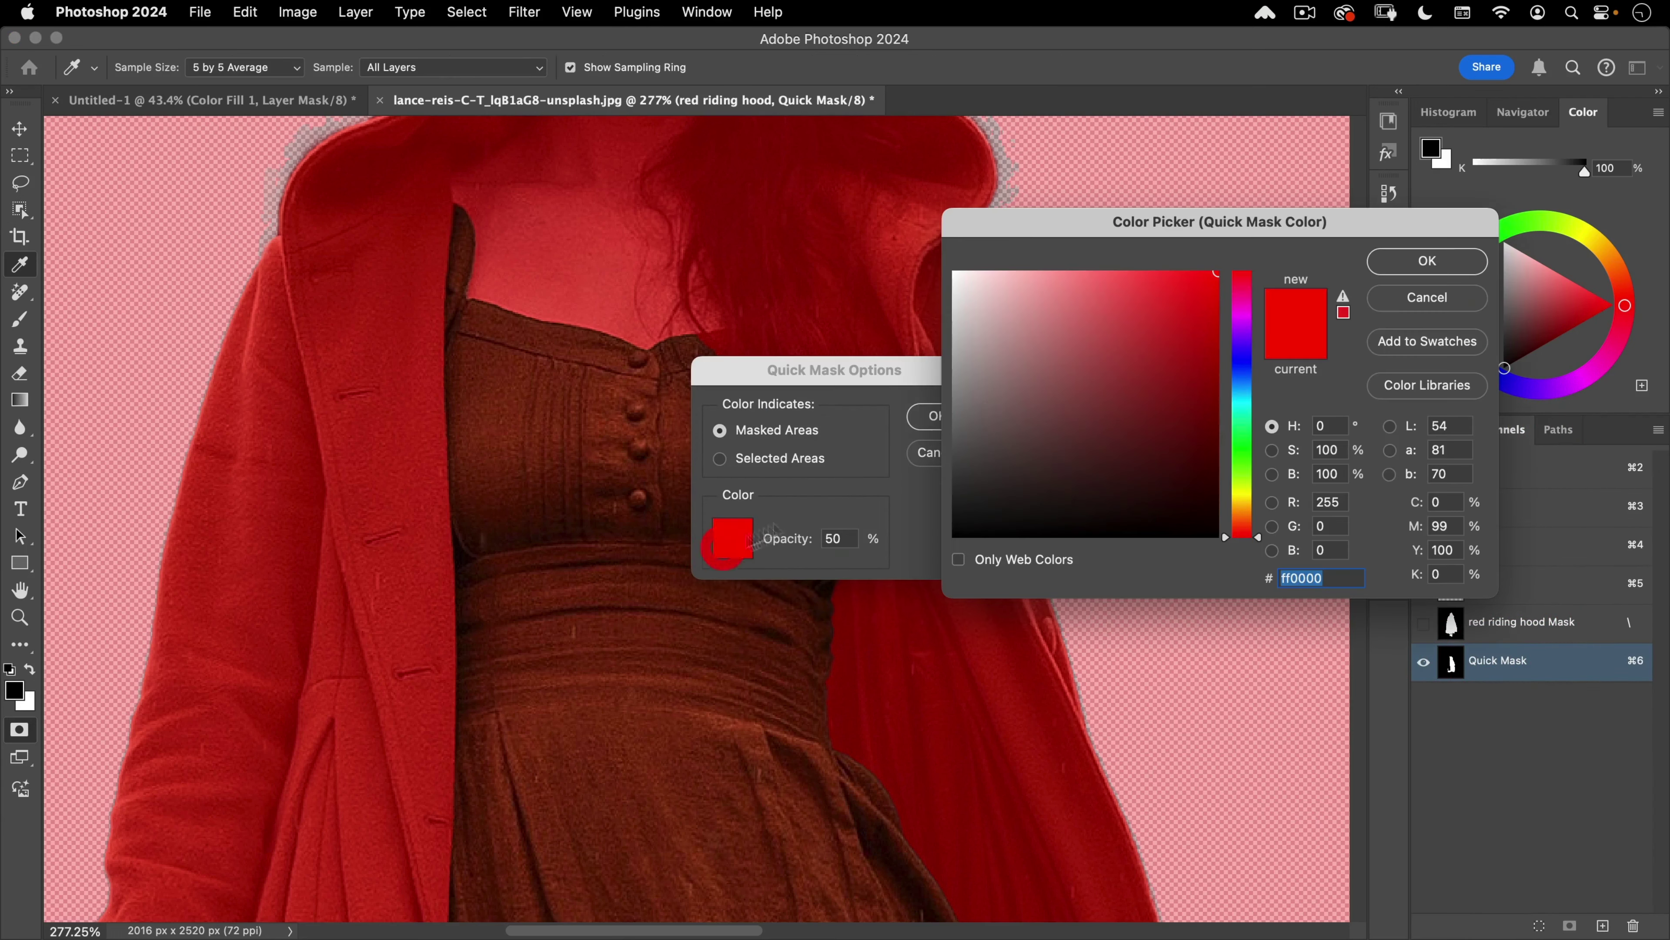
{"action": "left_click", "coordinate": [1244, 404]}
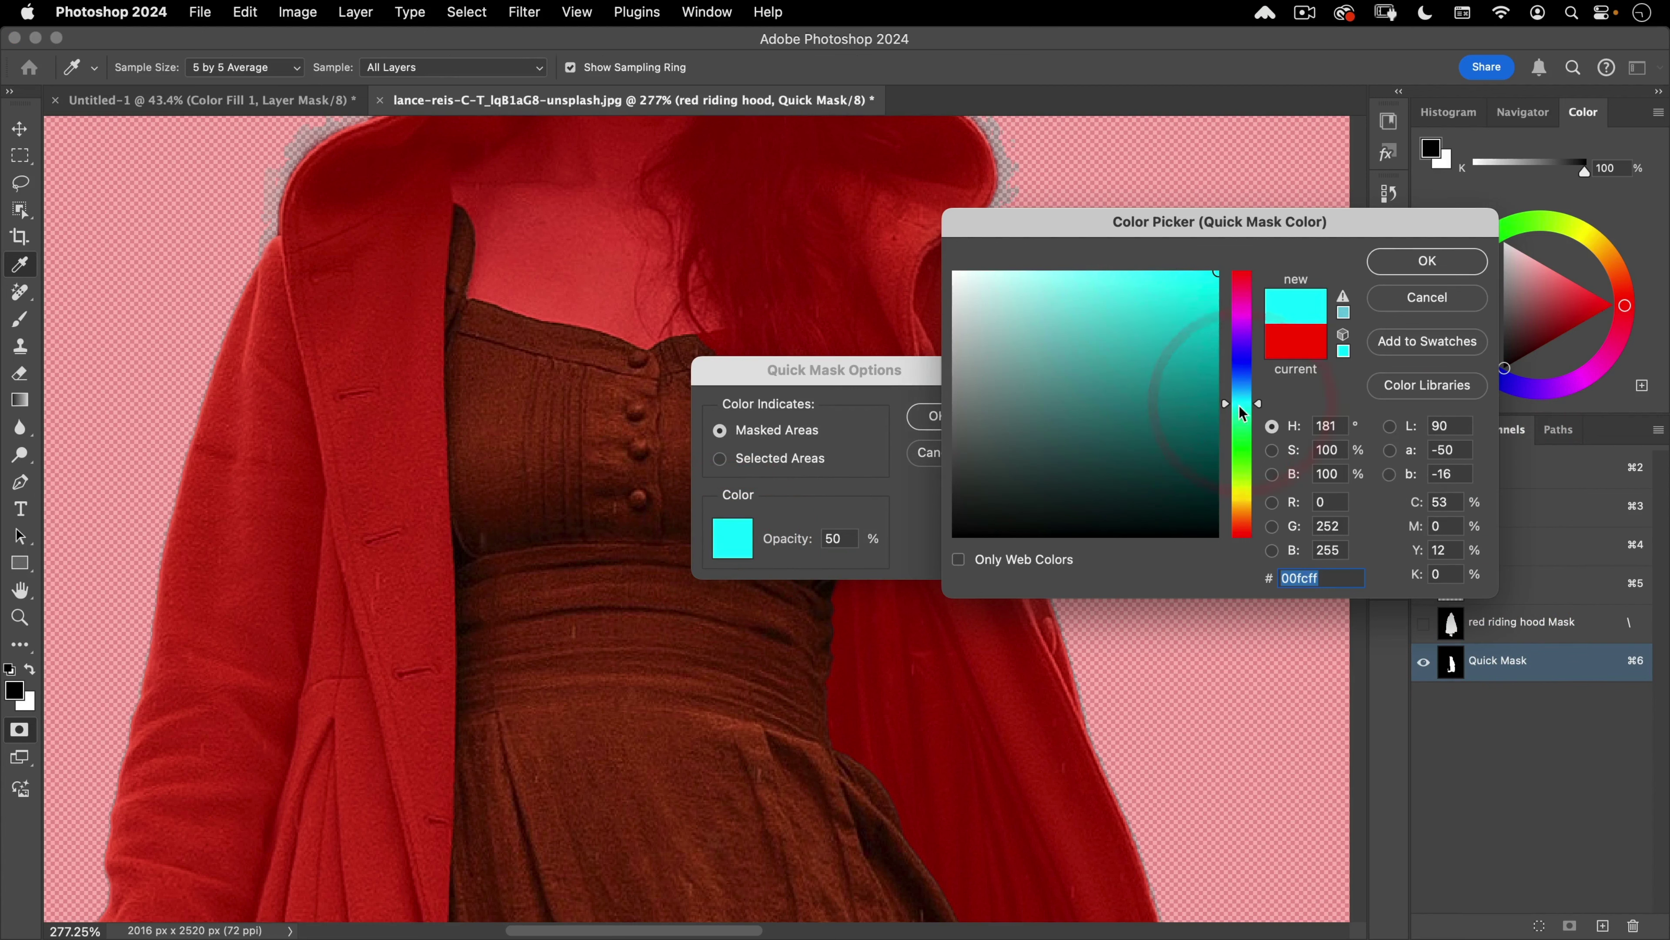
{"action": "left_click_drag", "start_coordinate": [1239, 404], "coordinate": [1236, 427]}
{"action": "left_click", "coordinate": [1269, 226]}
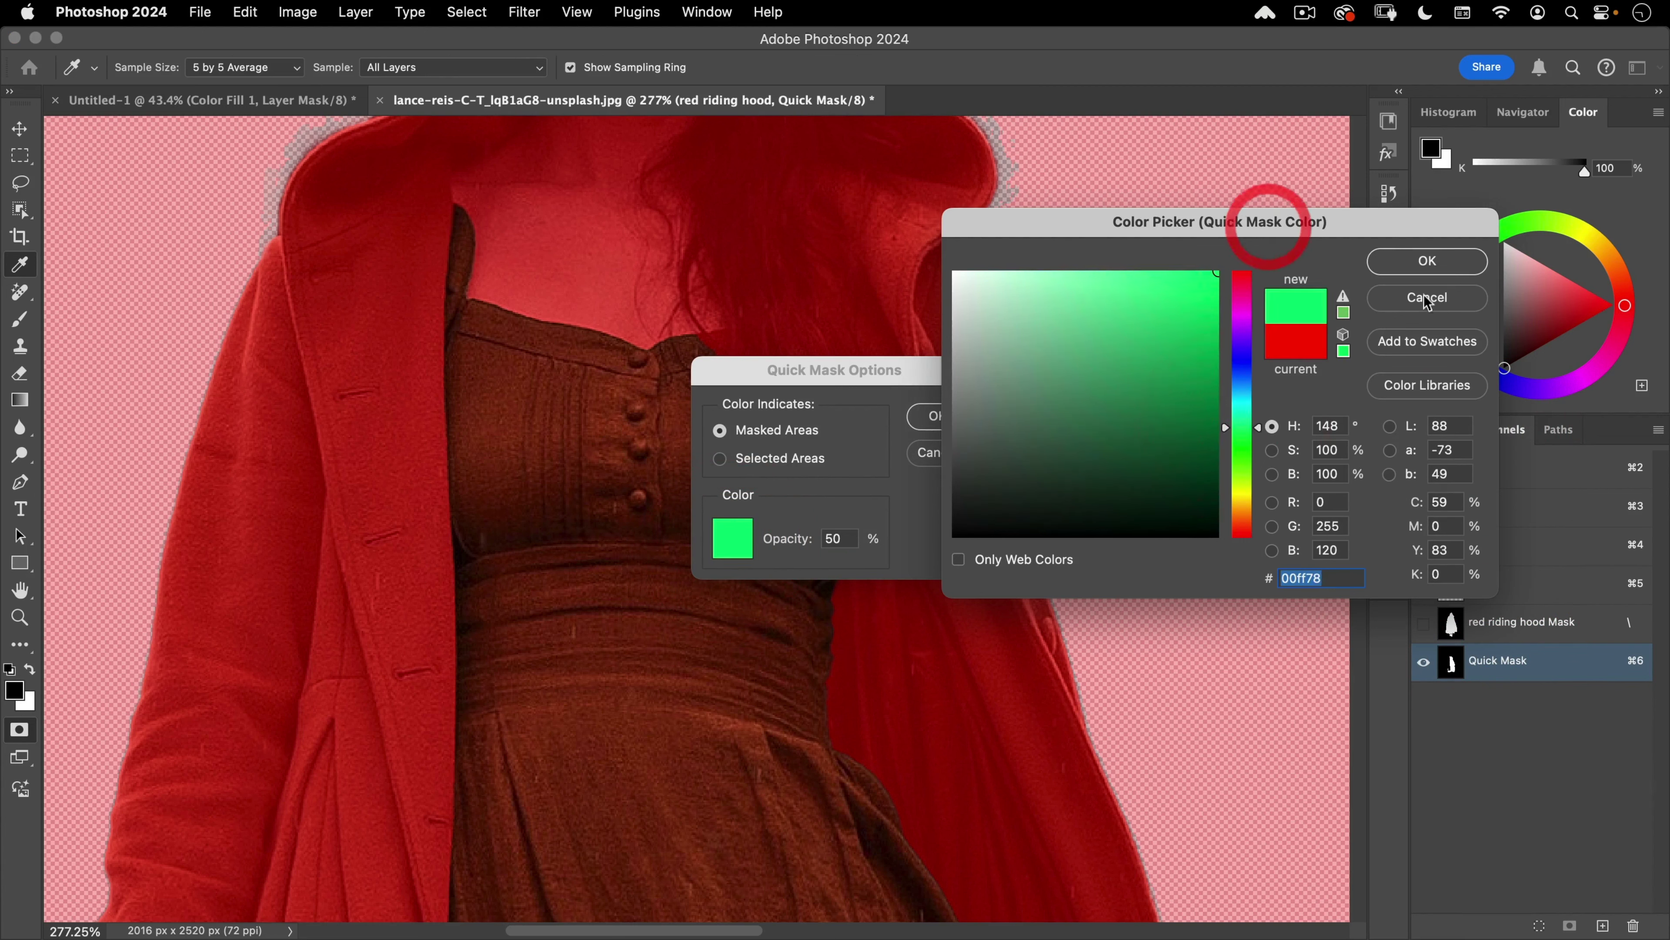
{"action": "left_click_drag", "start_coordinate": [1253, 427], "coordinate": [1258, 435]}
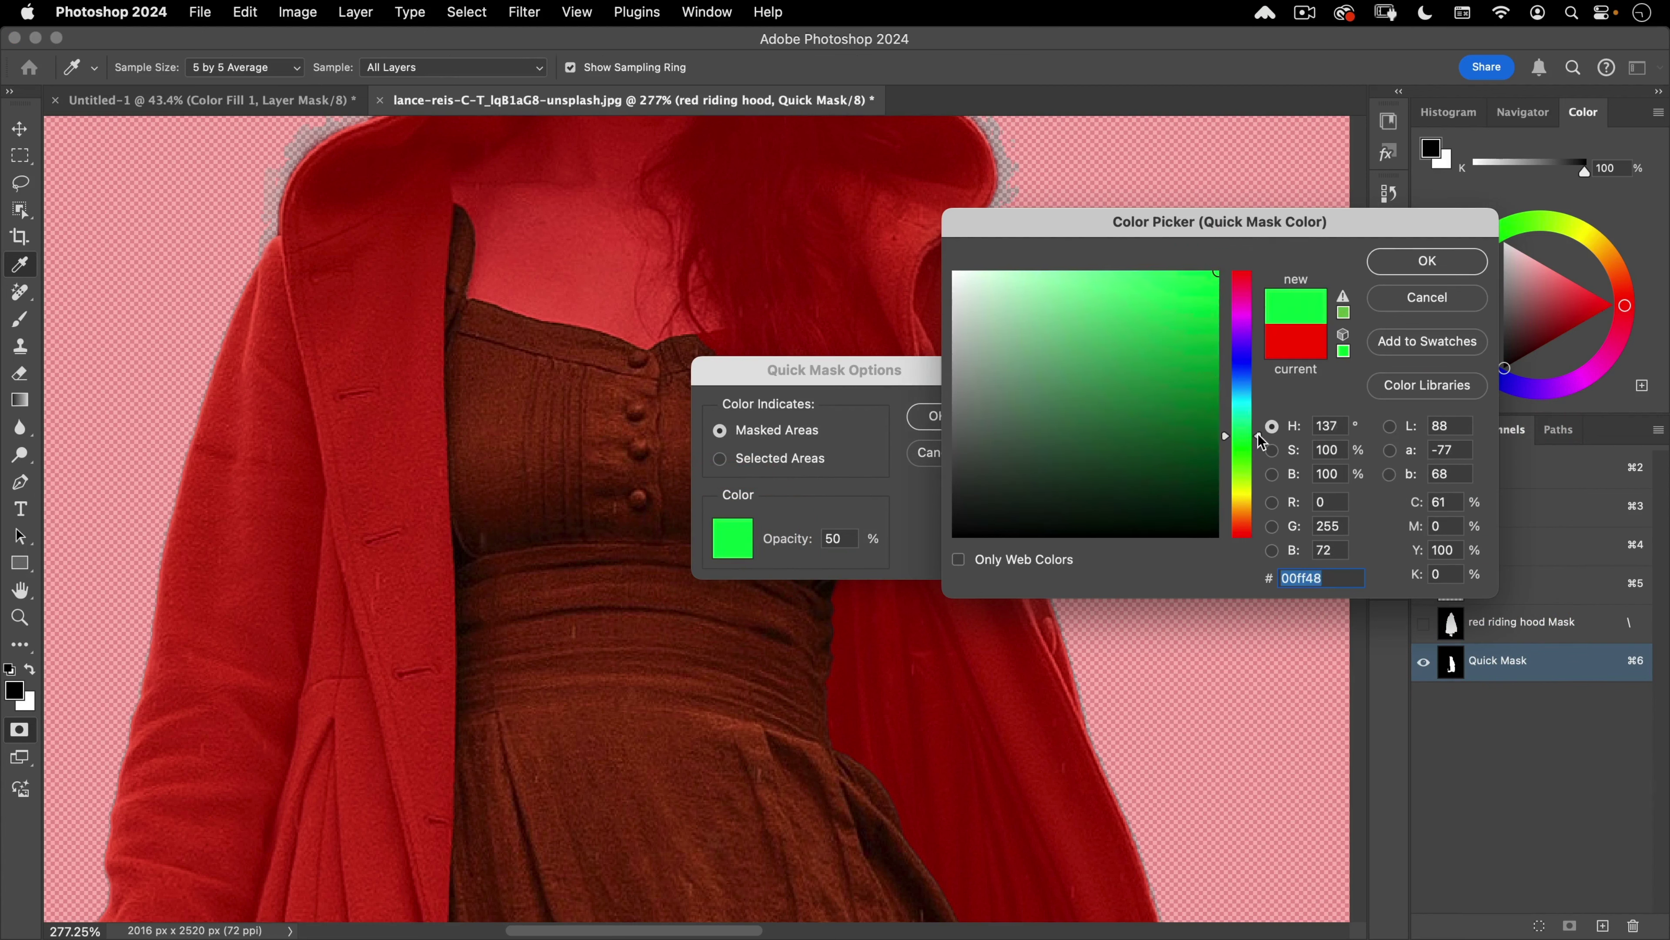
{"action": "left_click", "coordinate": [1425, 267]}
{"action": "left_click", "coordinate": [960, 421]}
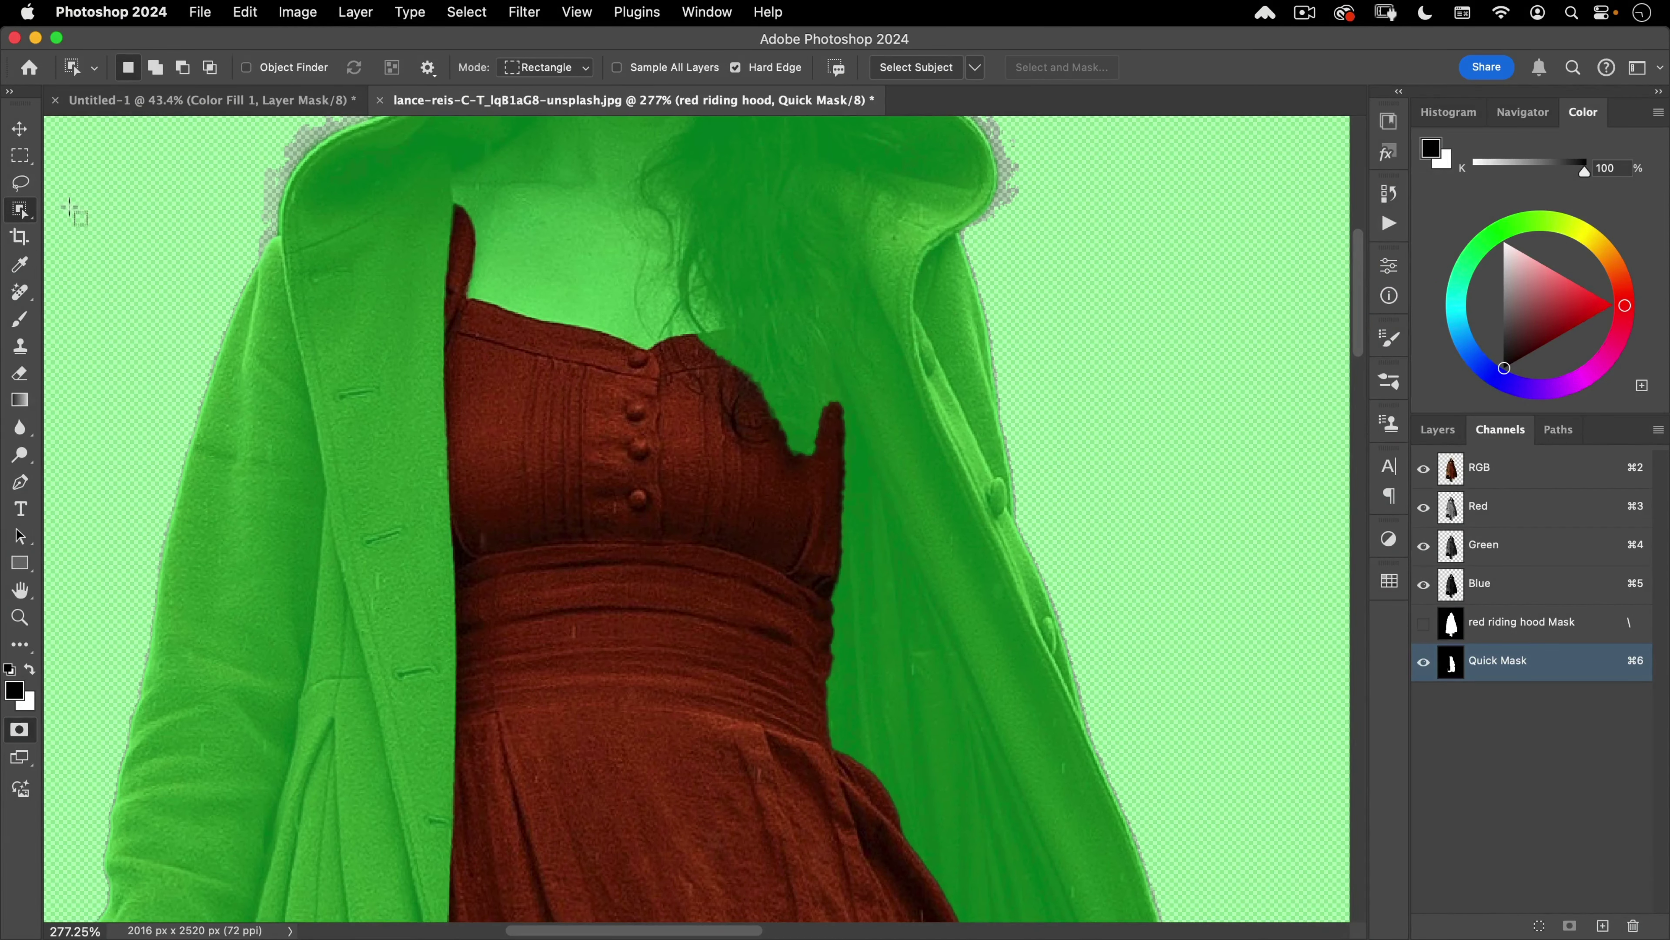
Step: Paint white with a 40 px soft brush over the bodice area under the hair, then convert the Quick Mask back to a selection
{"action": "key", "text": "b"}
{"action": "left_click_drag", "start_coordinate": [743, 420], "coordinate": [15, 397]}
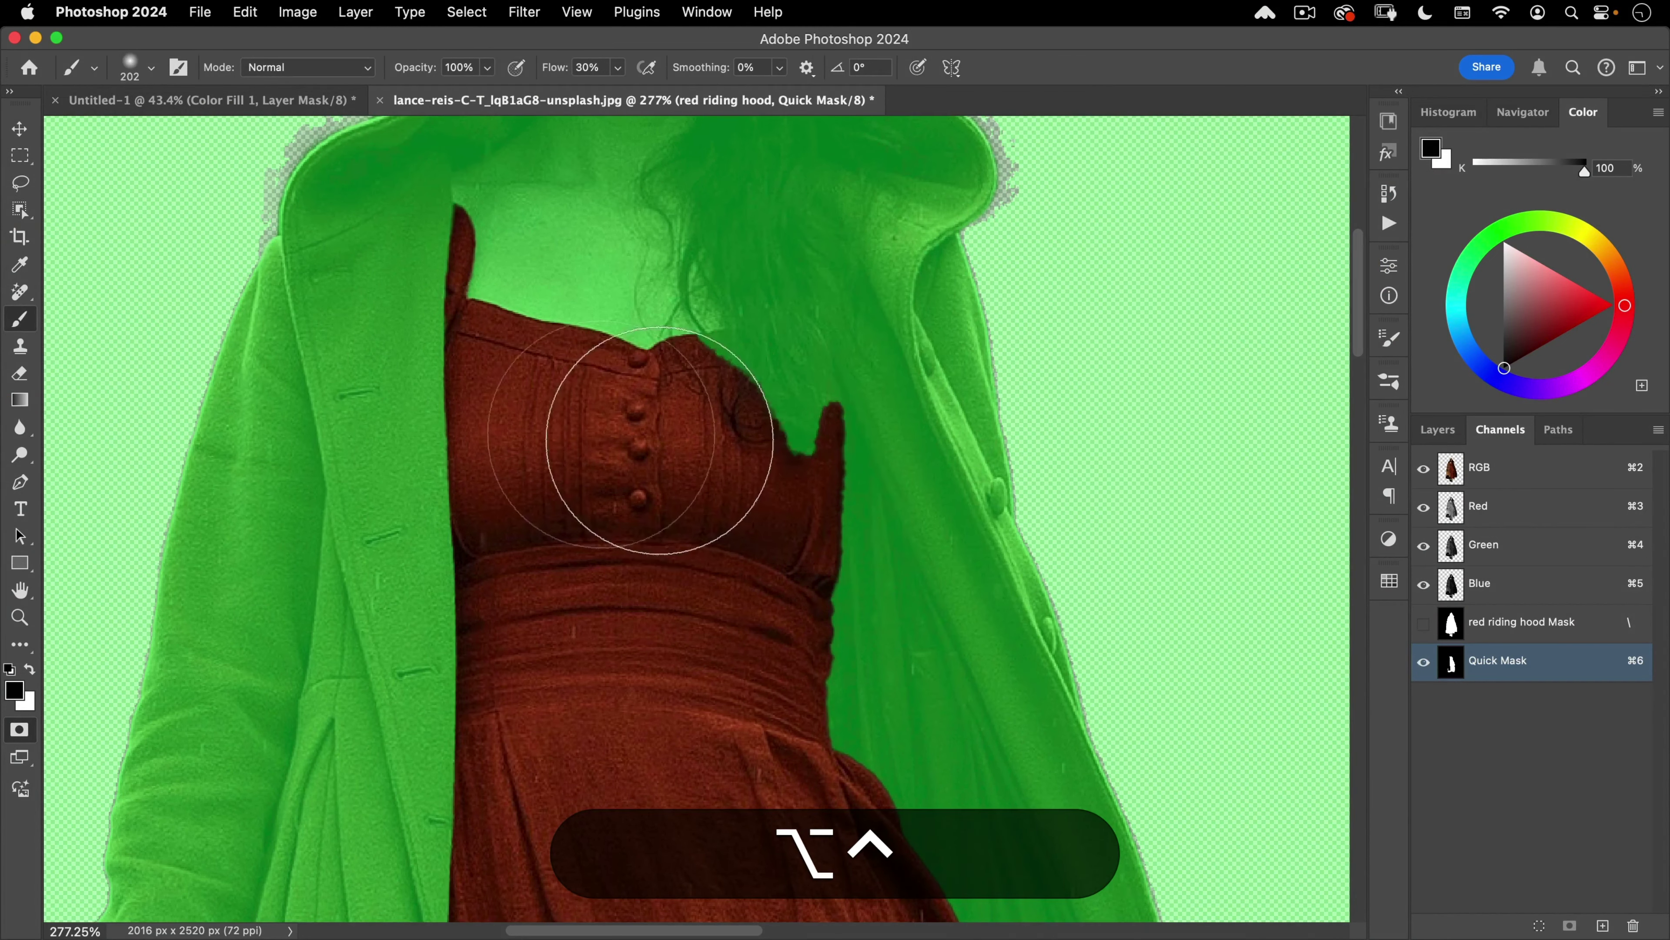
{"action": "left_click_drag", "start_coordinate": [882, 448], "coordinate": [652, 453]}
{"action": "left_click_drag", "start_coordinate": [723, 361], "coordinate": [710, 359]}
{"action": "key", "text": "x"}
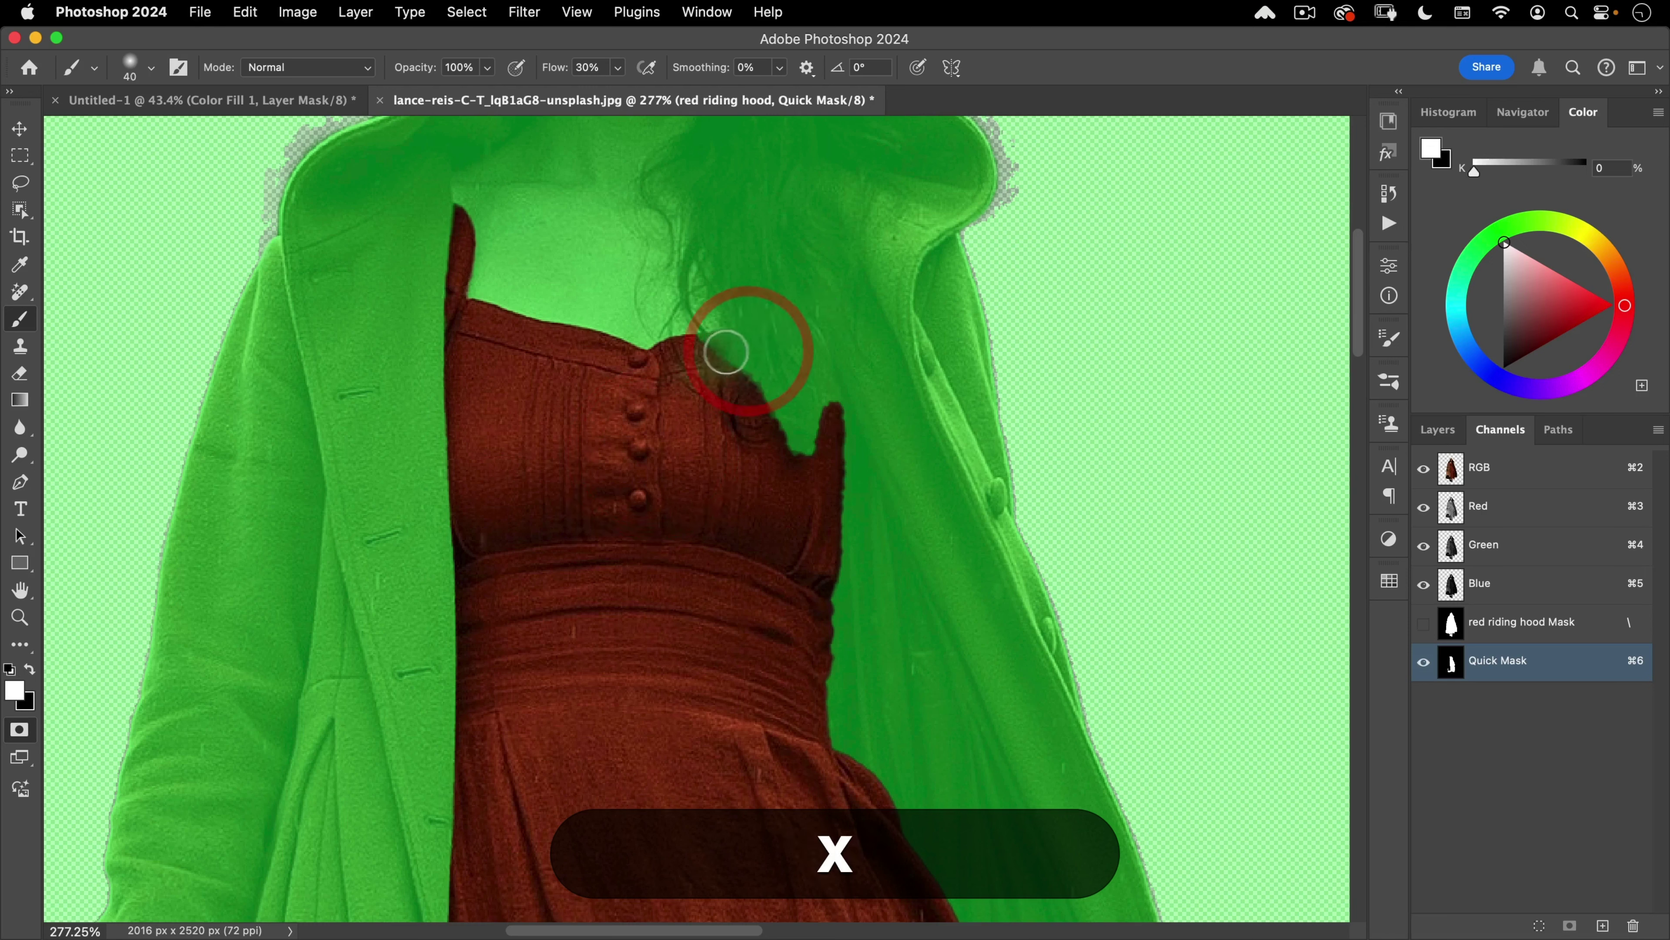
{"action": "mouse_move", "coordinate": [785, 339]}
{"action": "left_mouse_down"}
{"action": "mouse_move", "coordinate": [743, 402]}
{"action": "mouse_move", "coordinate": [822, 360]}
{"action": "mouse_move", "coordinate": [809, 449]}
{"action": "mouse_move", "coordinate": [795, 409]}
{"action": "left_mouse_up"}
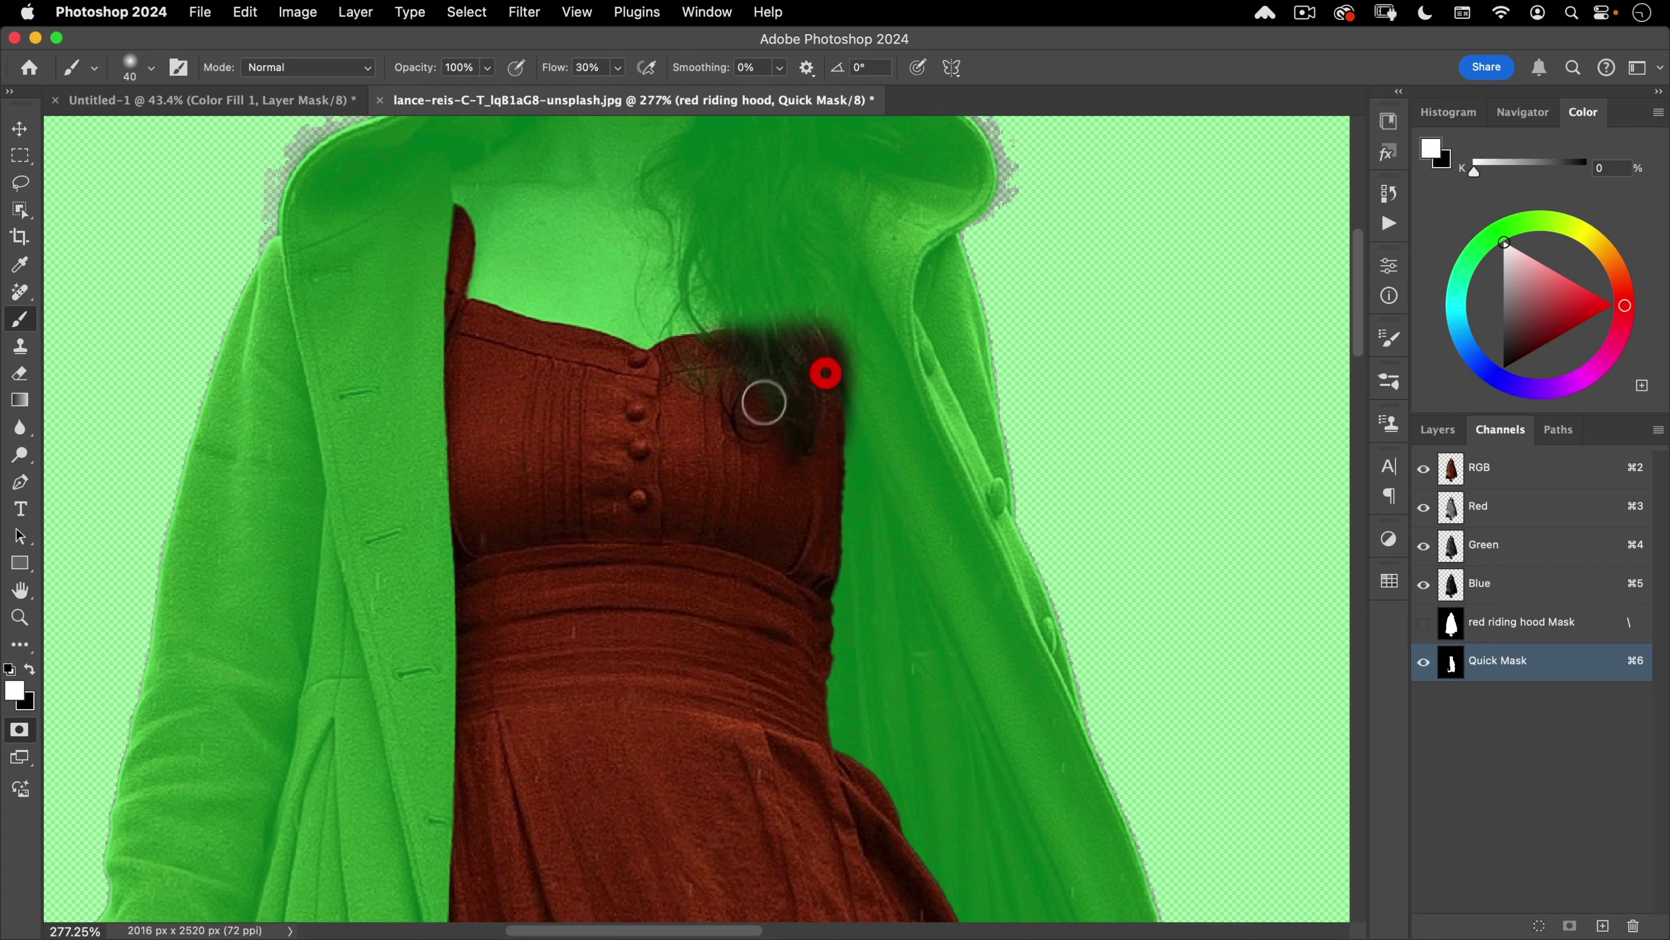
{"action": "left_click_drag", "start_coordinate": [764, 402], "coordinate": [687, 386]}
{"action": "left_click_drag", "start_coordinate": [787, 371], "coordinate": [735, 362]}
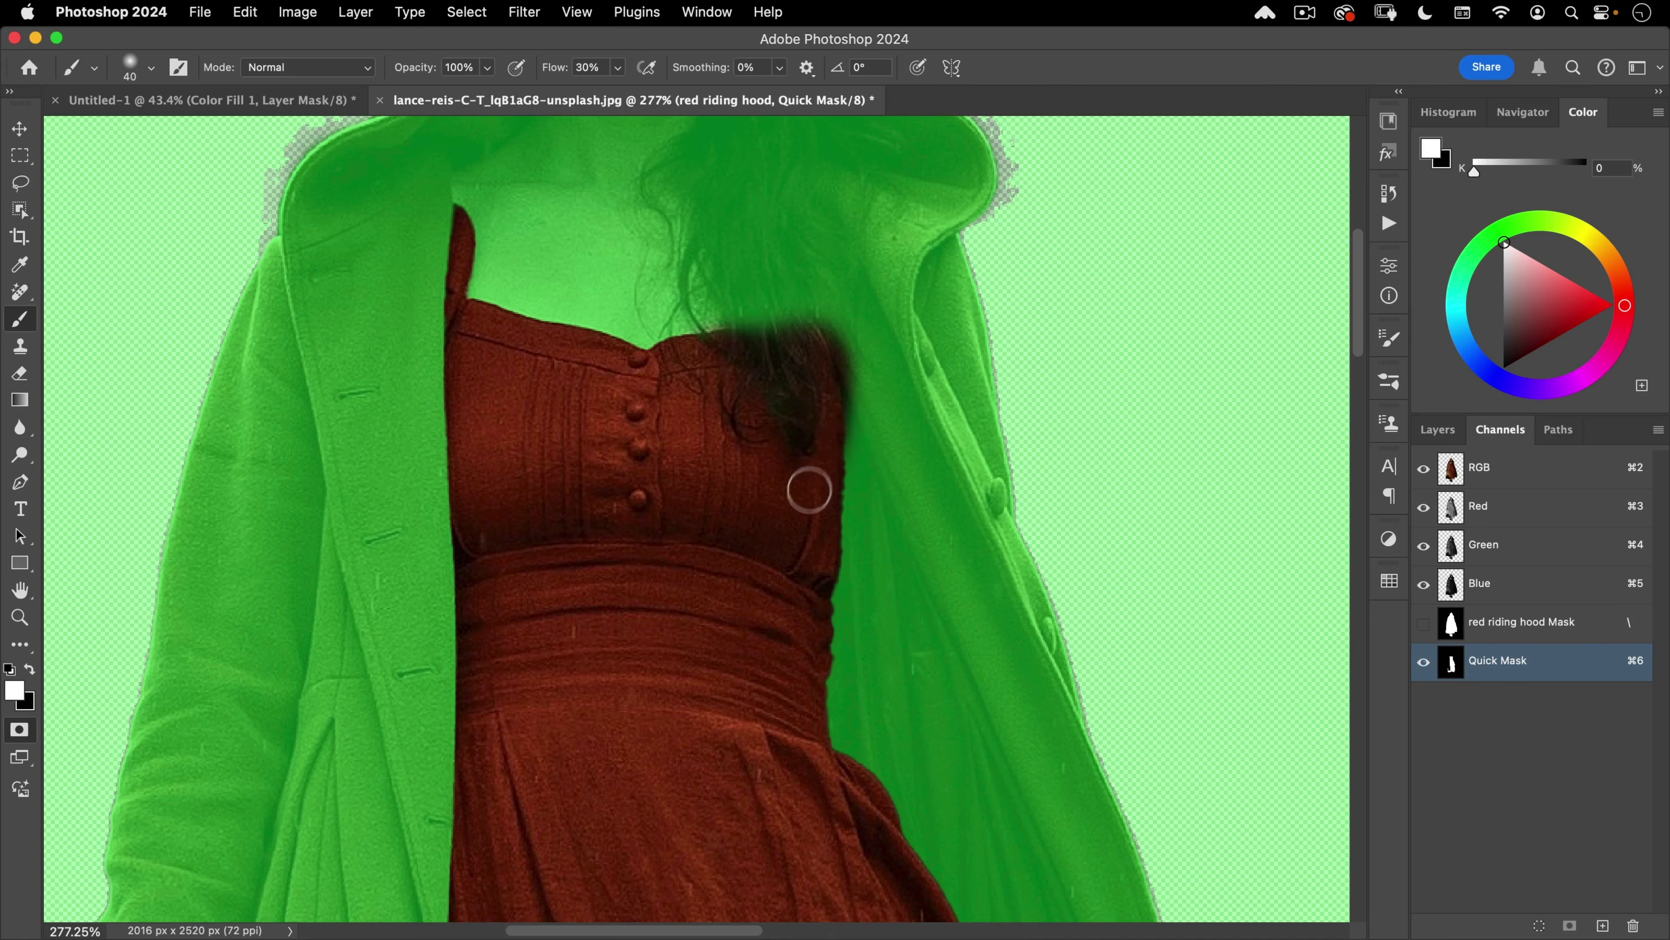
{"action": "left_click_drag", "start_coordinate": [802, 597], "coordinate": [665, 635]}
{"action": "left_click_drag", "start_coordinate": [657, 642], "coordinate": [754, 306]}
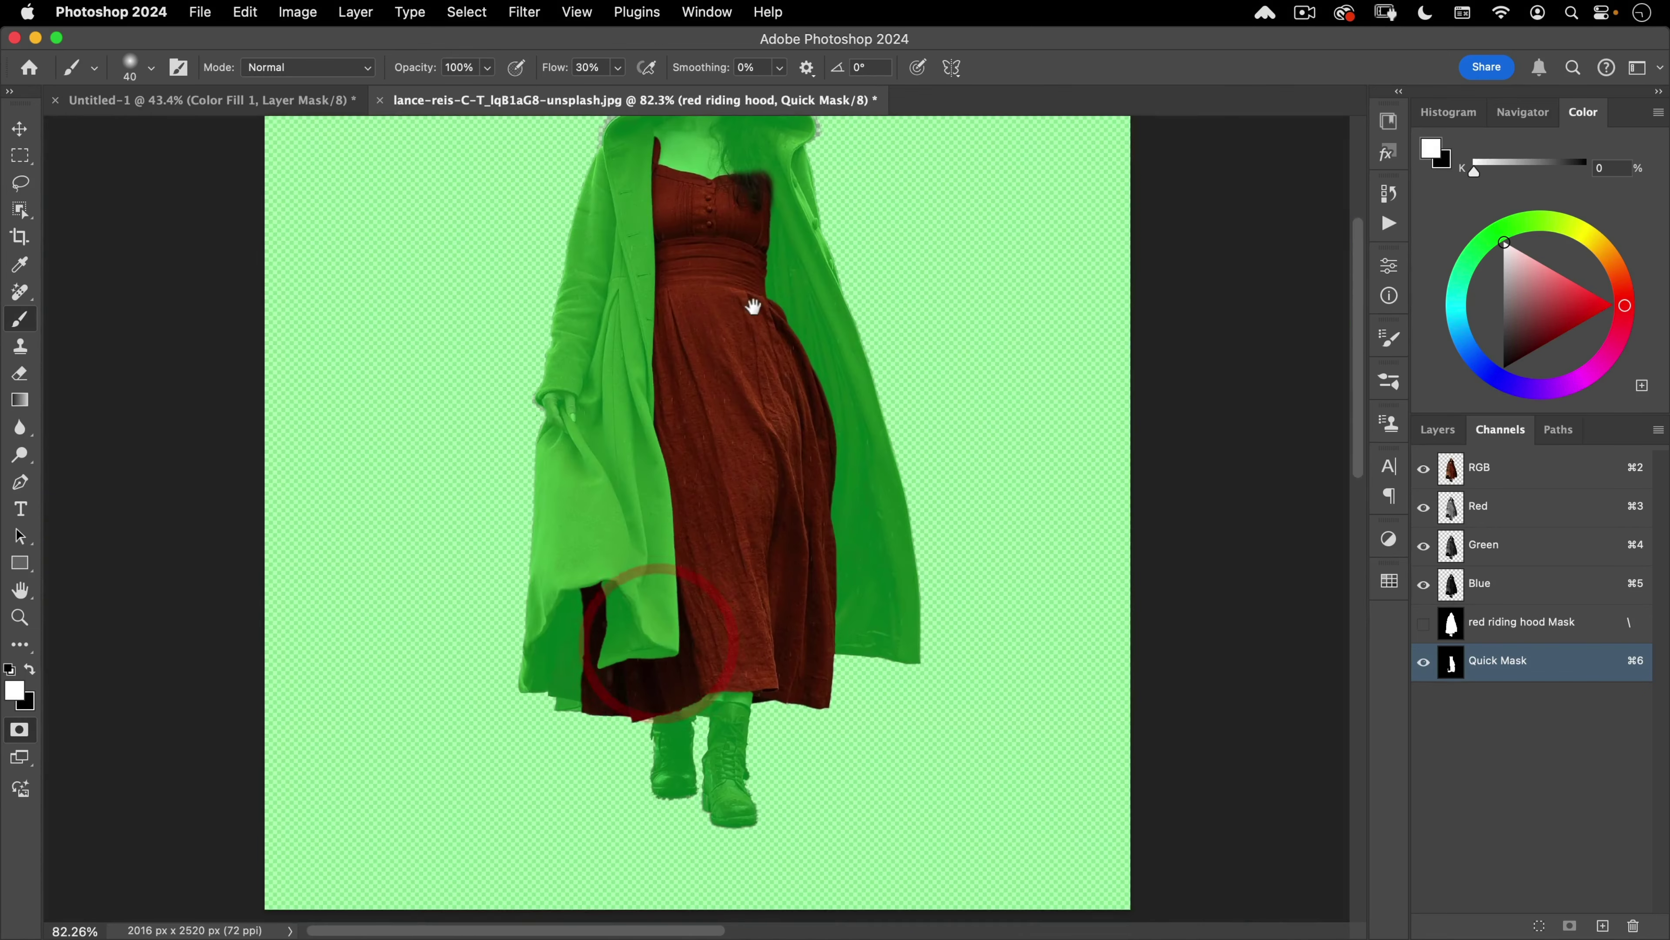
{"action": "left_click_drag", "start_coordinate": [719, 440], "coordinate": [704, 519]}
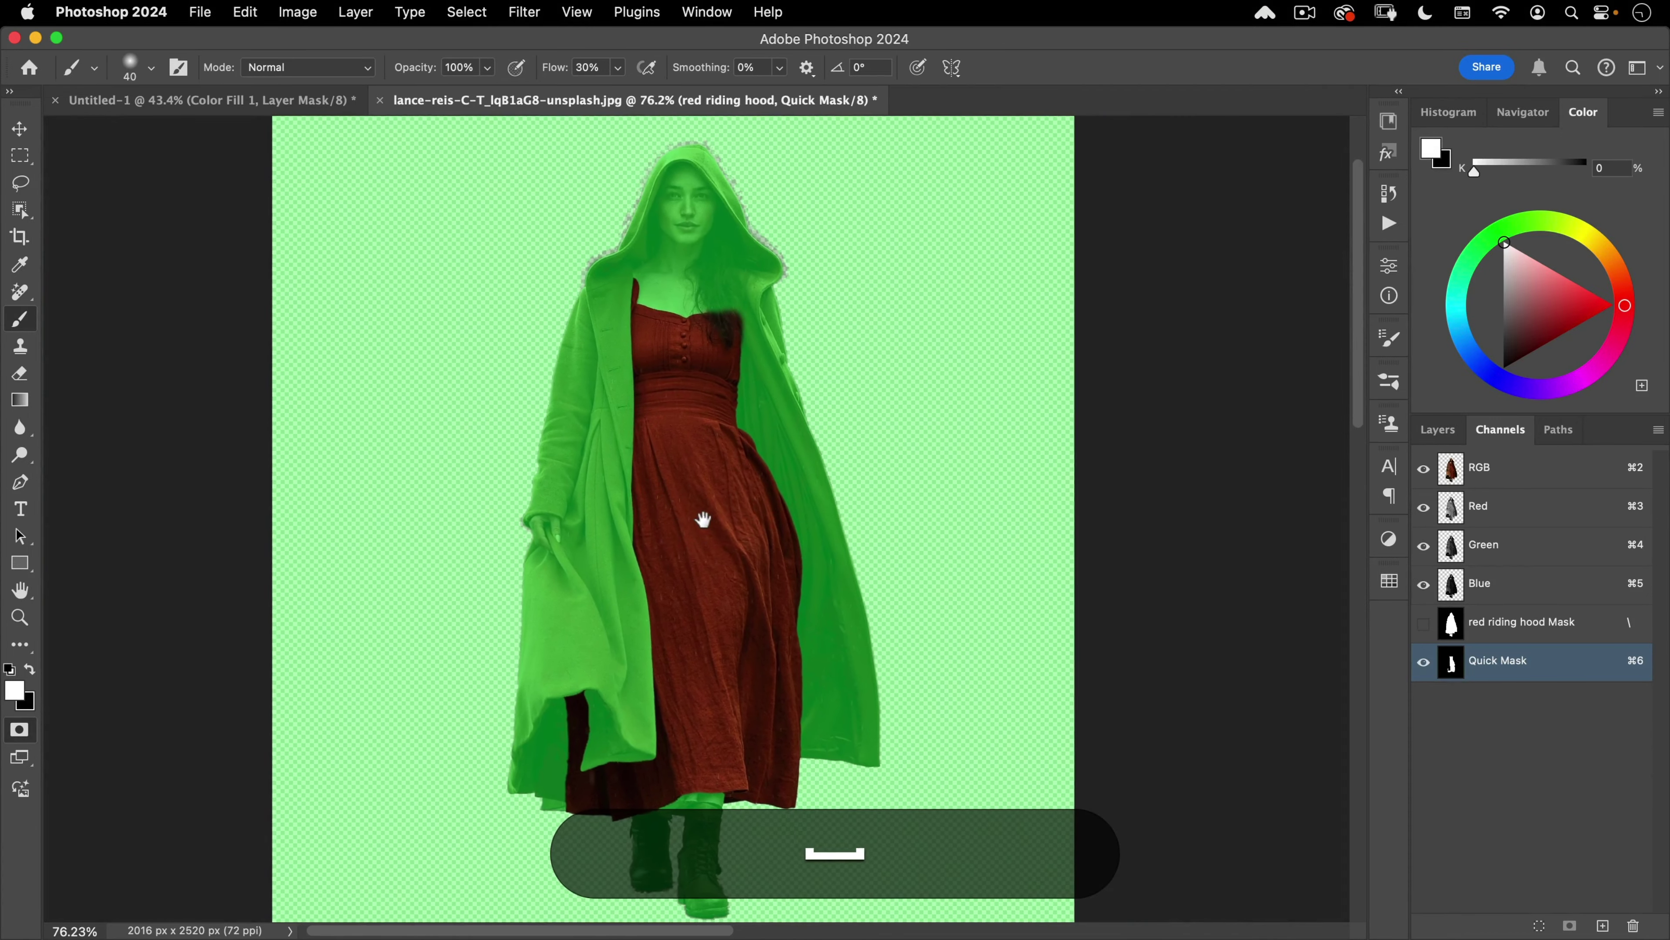
{"action": "key", "text": "q"}
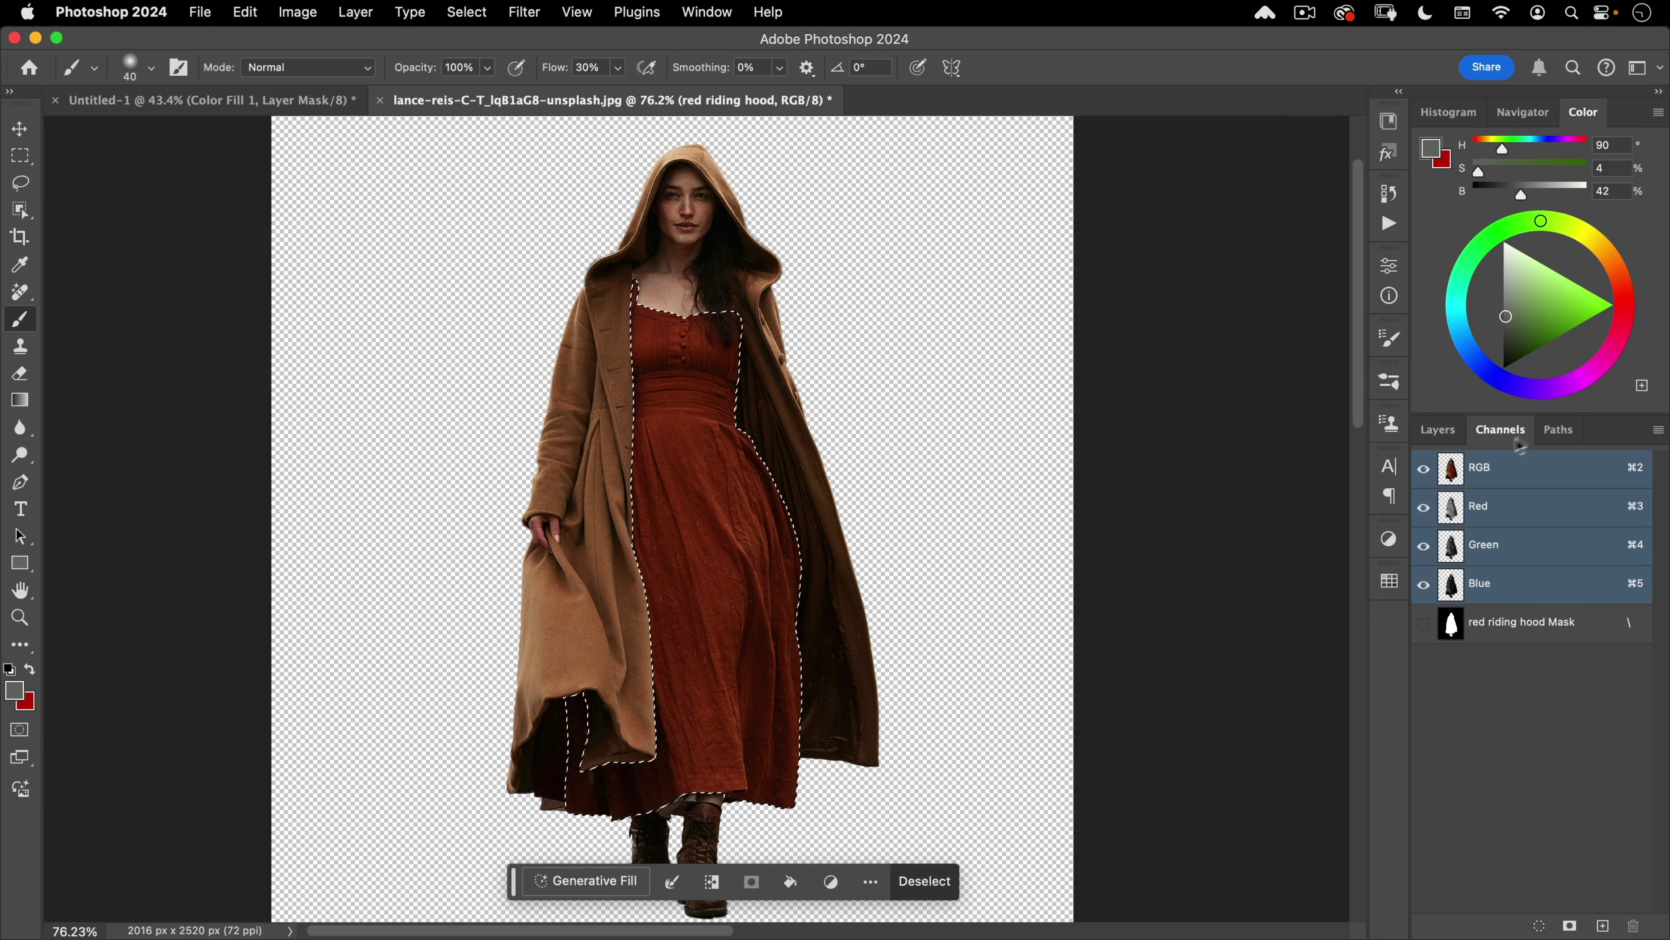
Step: Add a Hue/Saturation adjustment layer masked to the dress and lower the Reds saturation until the dress turns dark gray
{"action": "left_click", "coordinate": [1438, 431]}
{"action": "left_click", "coordinate": [1555, 927]}
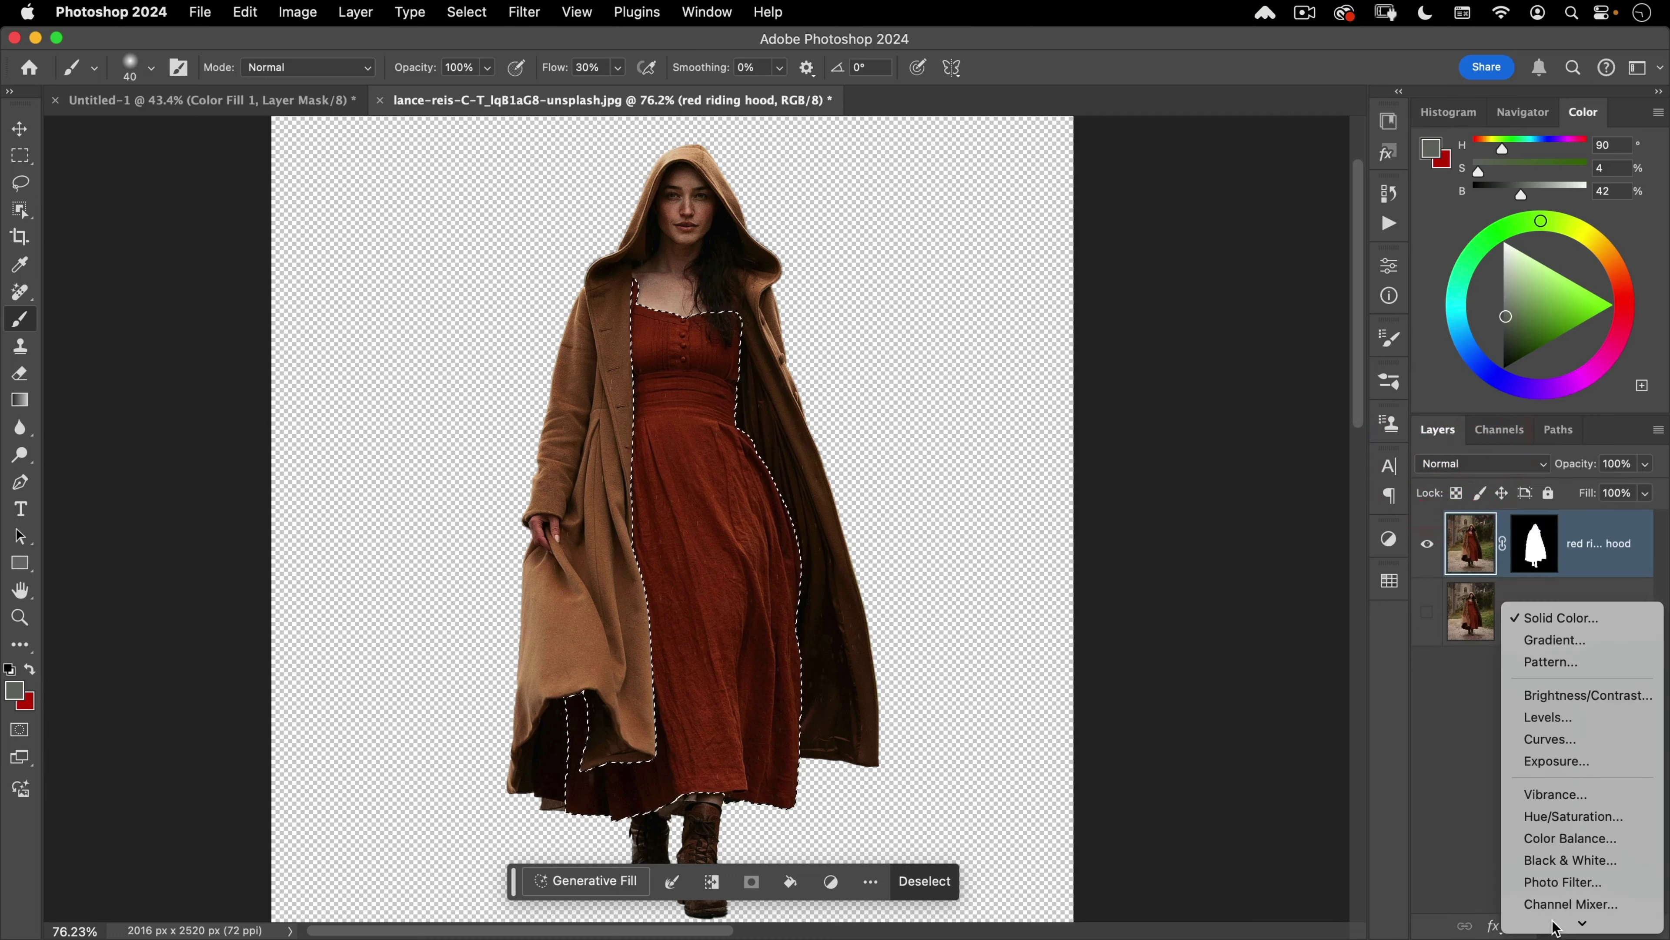
{"action": "left_click", "coordinate": [1569, 816]}
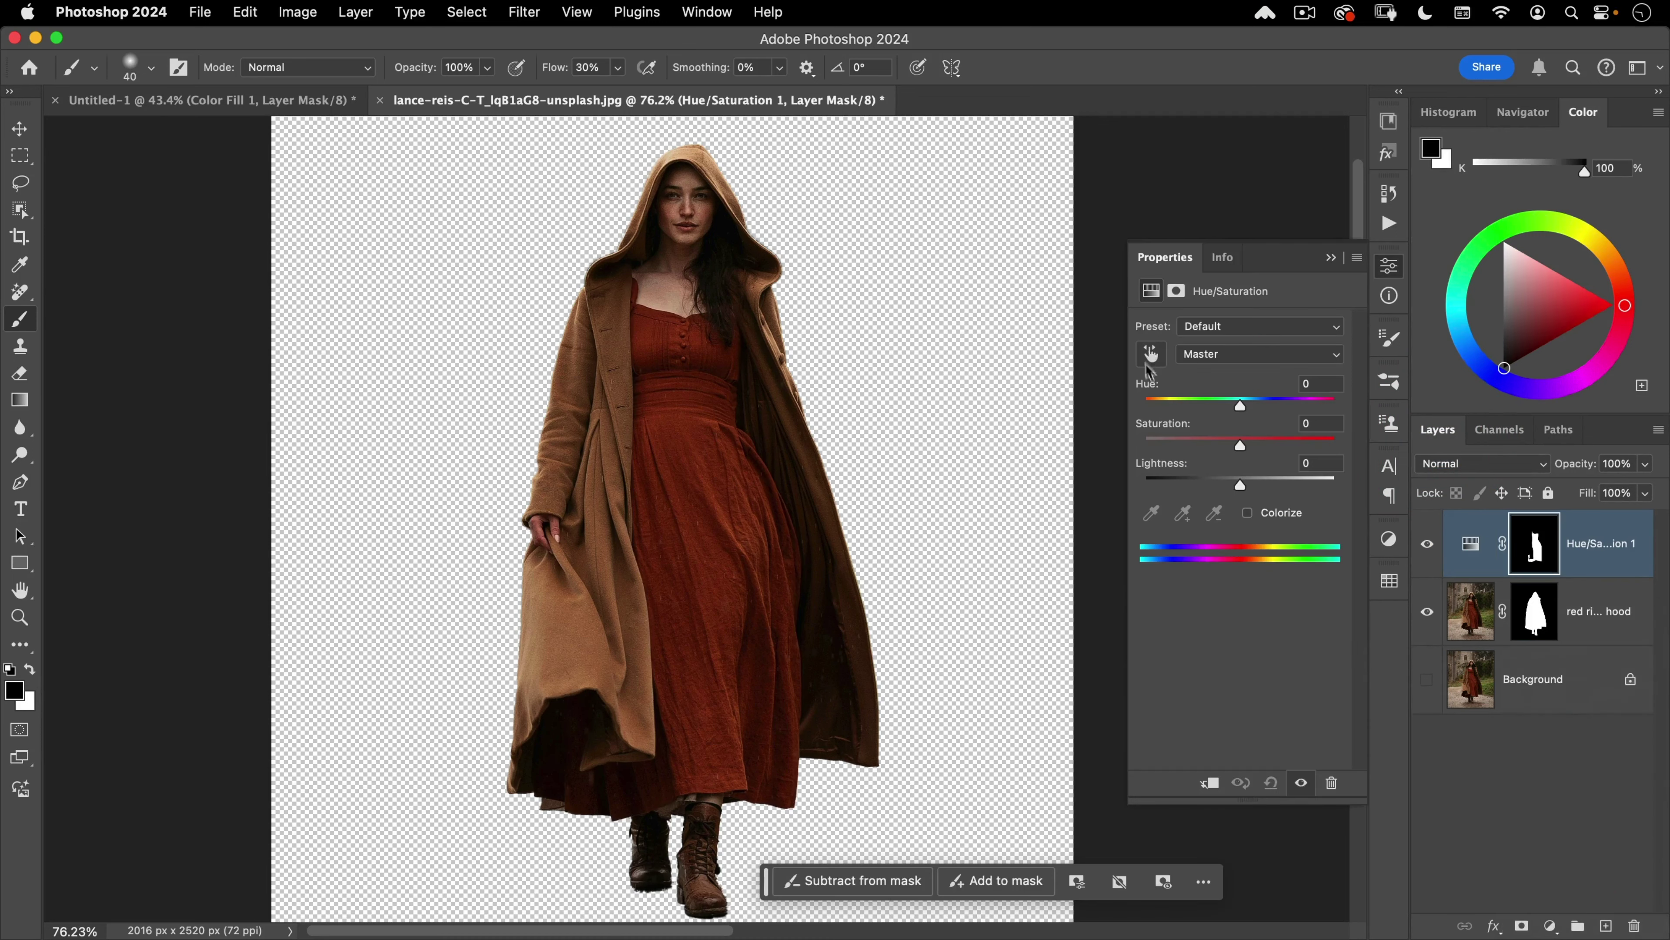
{"action": "left_click", "coordinate": [1152, 355]}
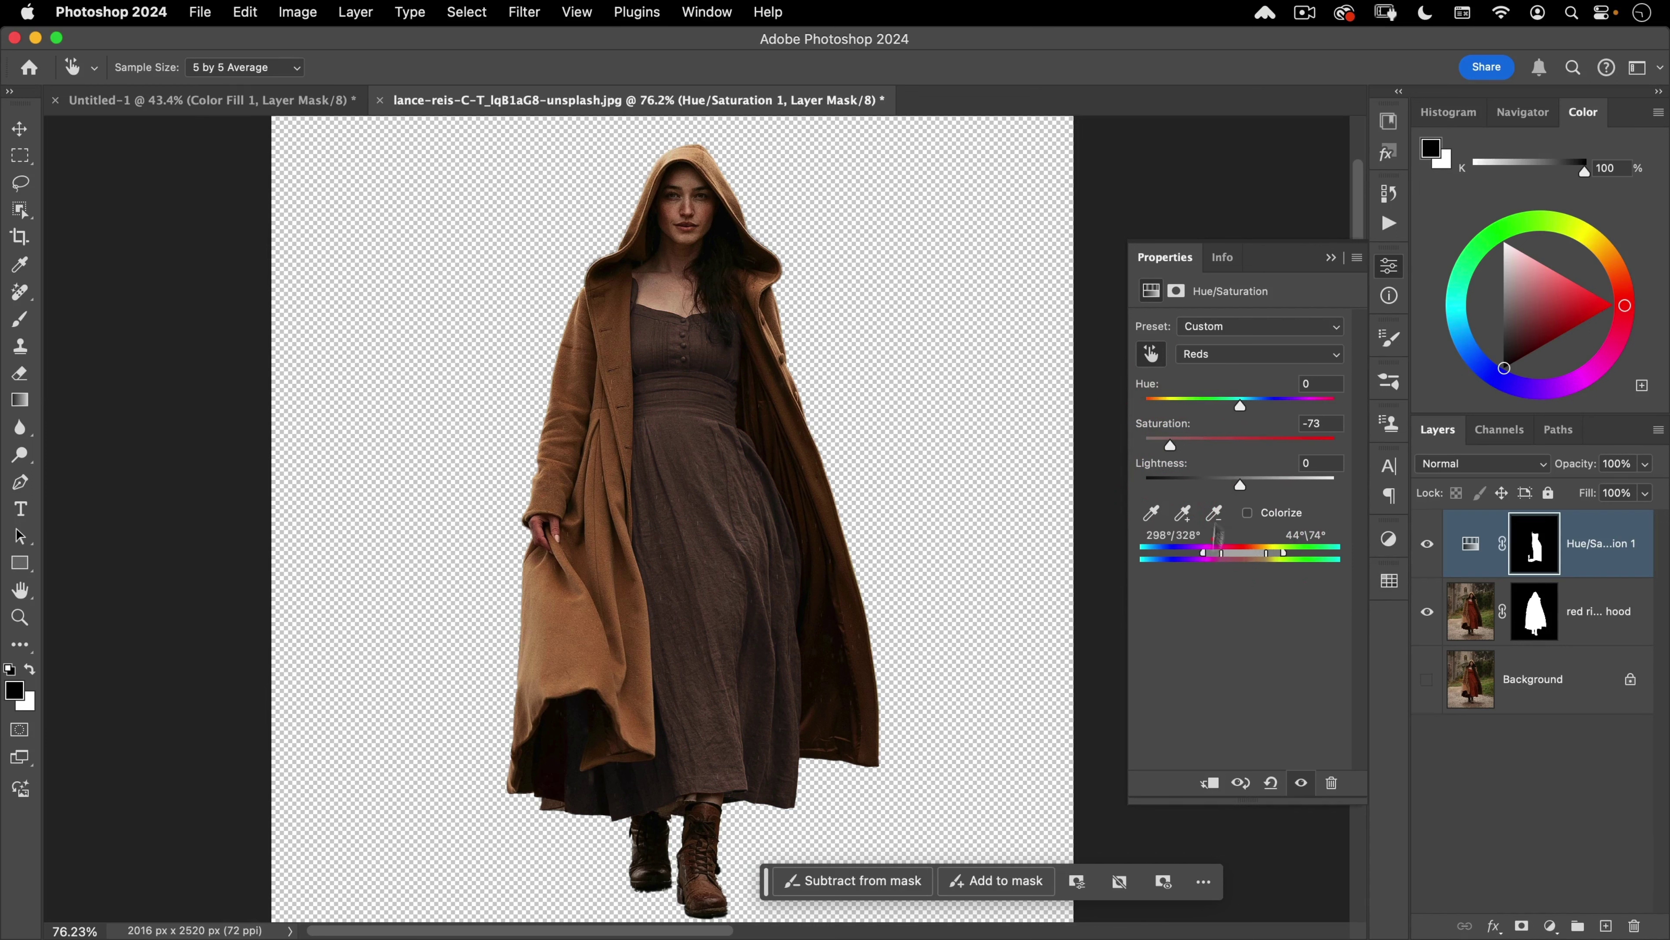
{"action": "left_click", "coordinate": [1214, 538]}
{"action": "left_click", "coordinate": [1389, 266]}
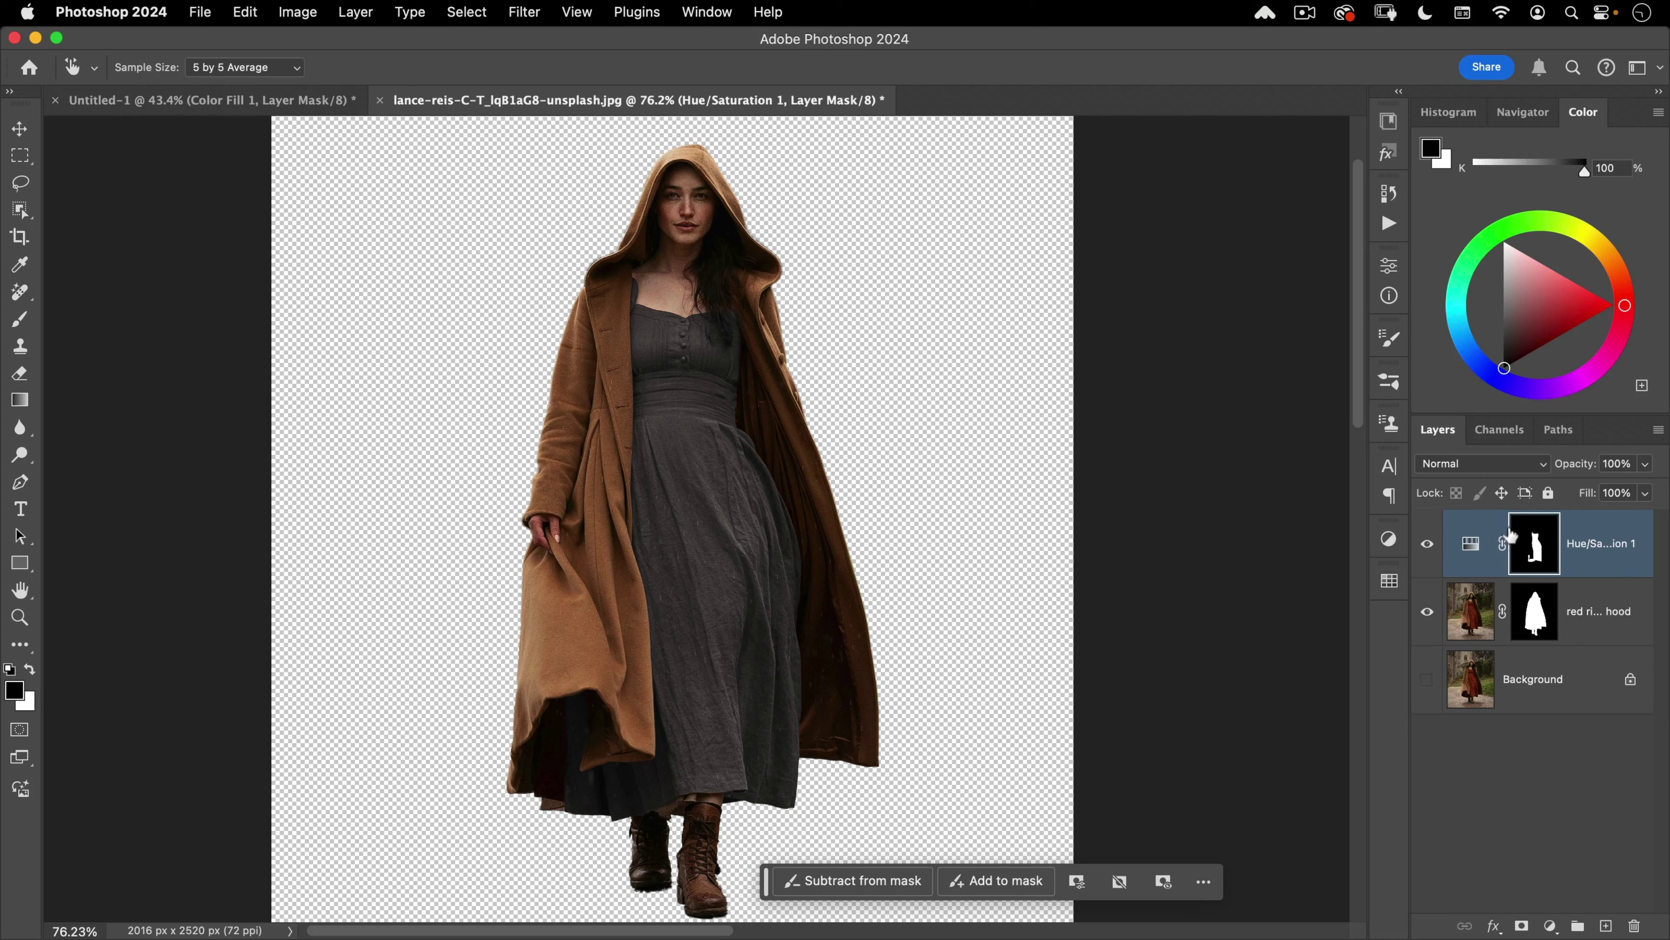
Step: Load the Hue/Saturation layer mask as a selection and switch to the Object Selection tool
{"action": "left_click", "coordinate": [1518, 548], "text": "super"}
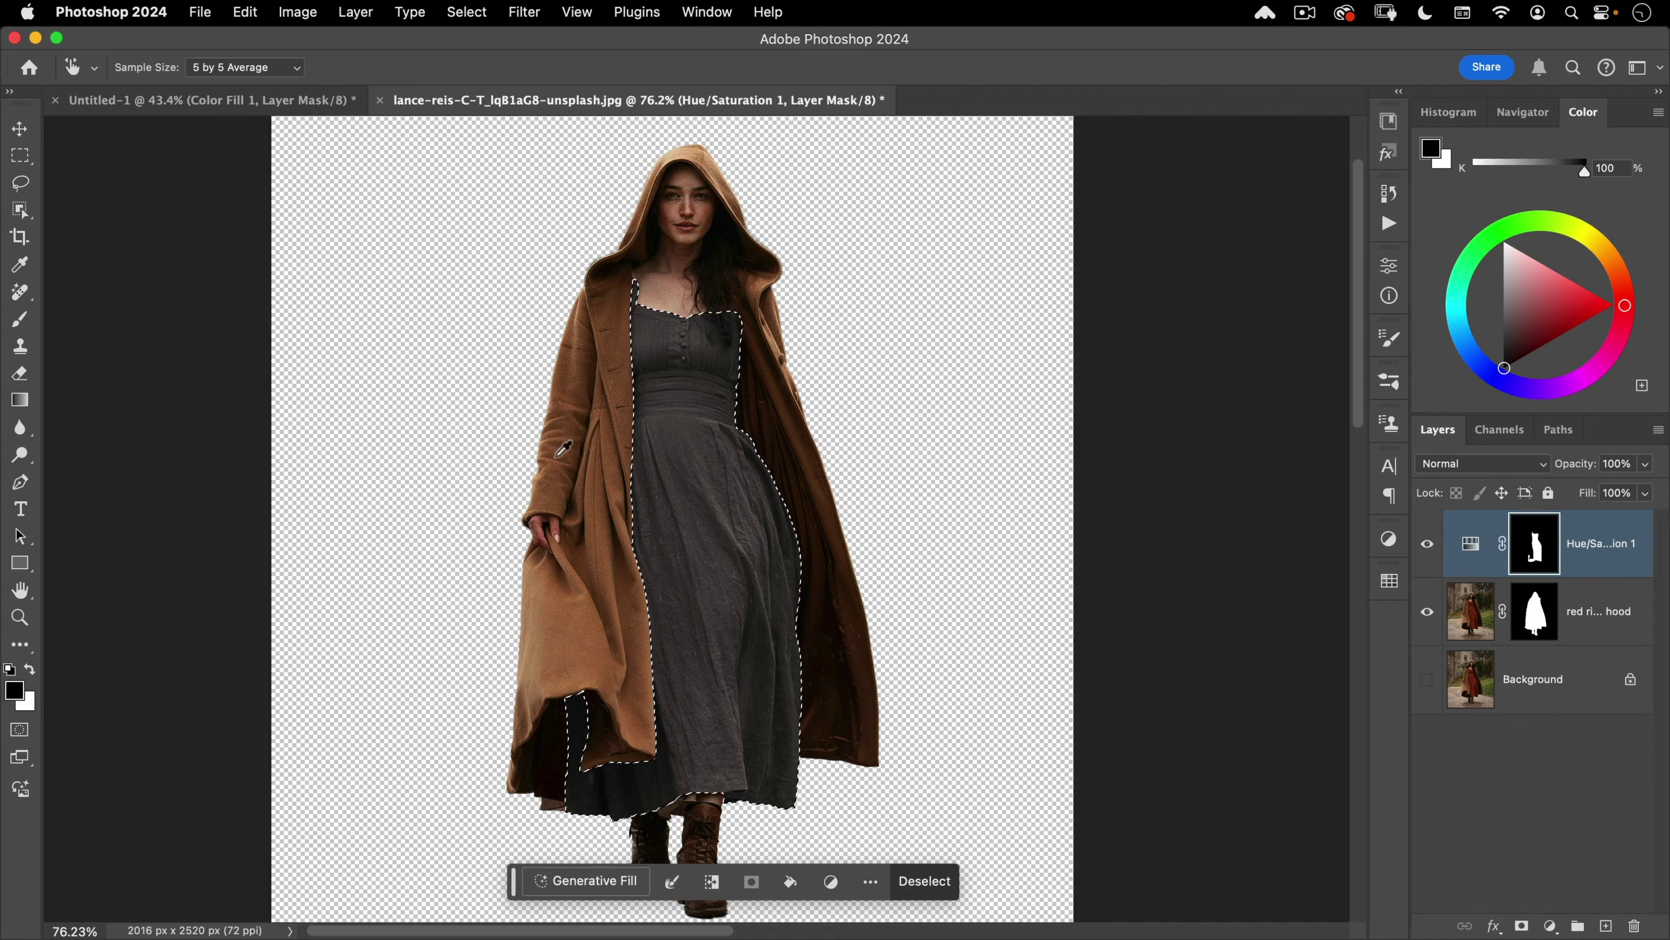
{"action": "left_click", "coordinate": [21, 210]}
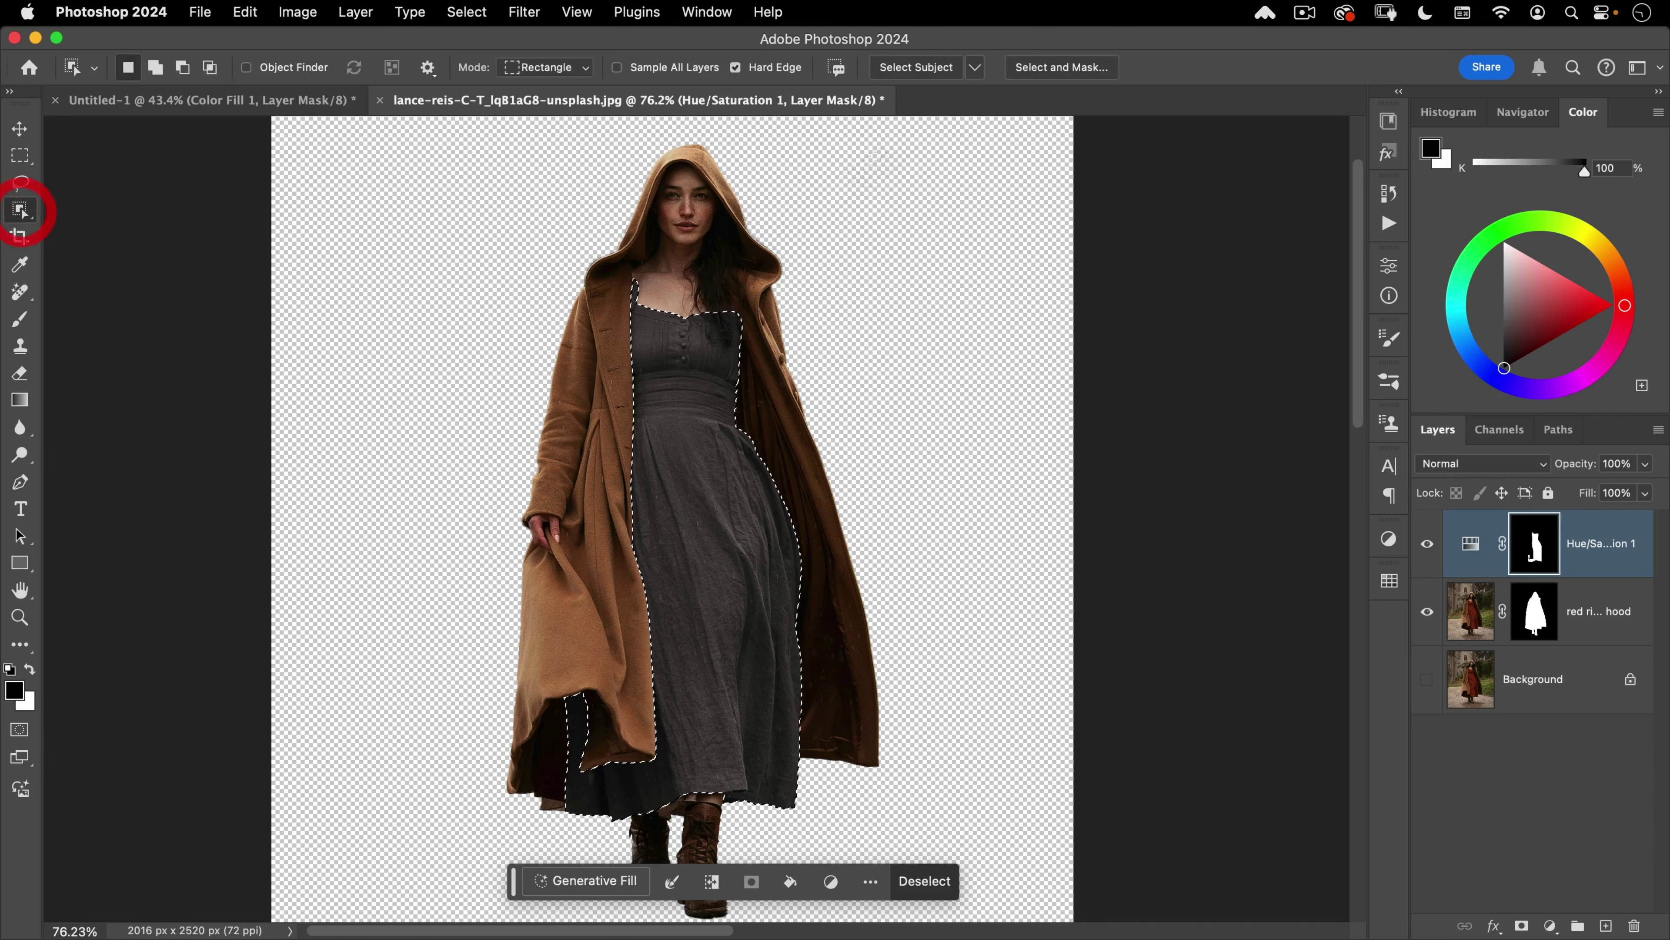
{"action": "key", "text": "shift"}
{"action": "left_click_drag", "start_coordinate": [621, 329], "coordinate": [757, 156]}
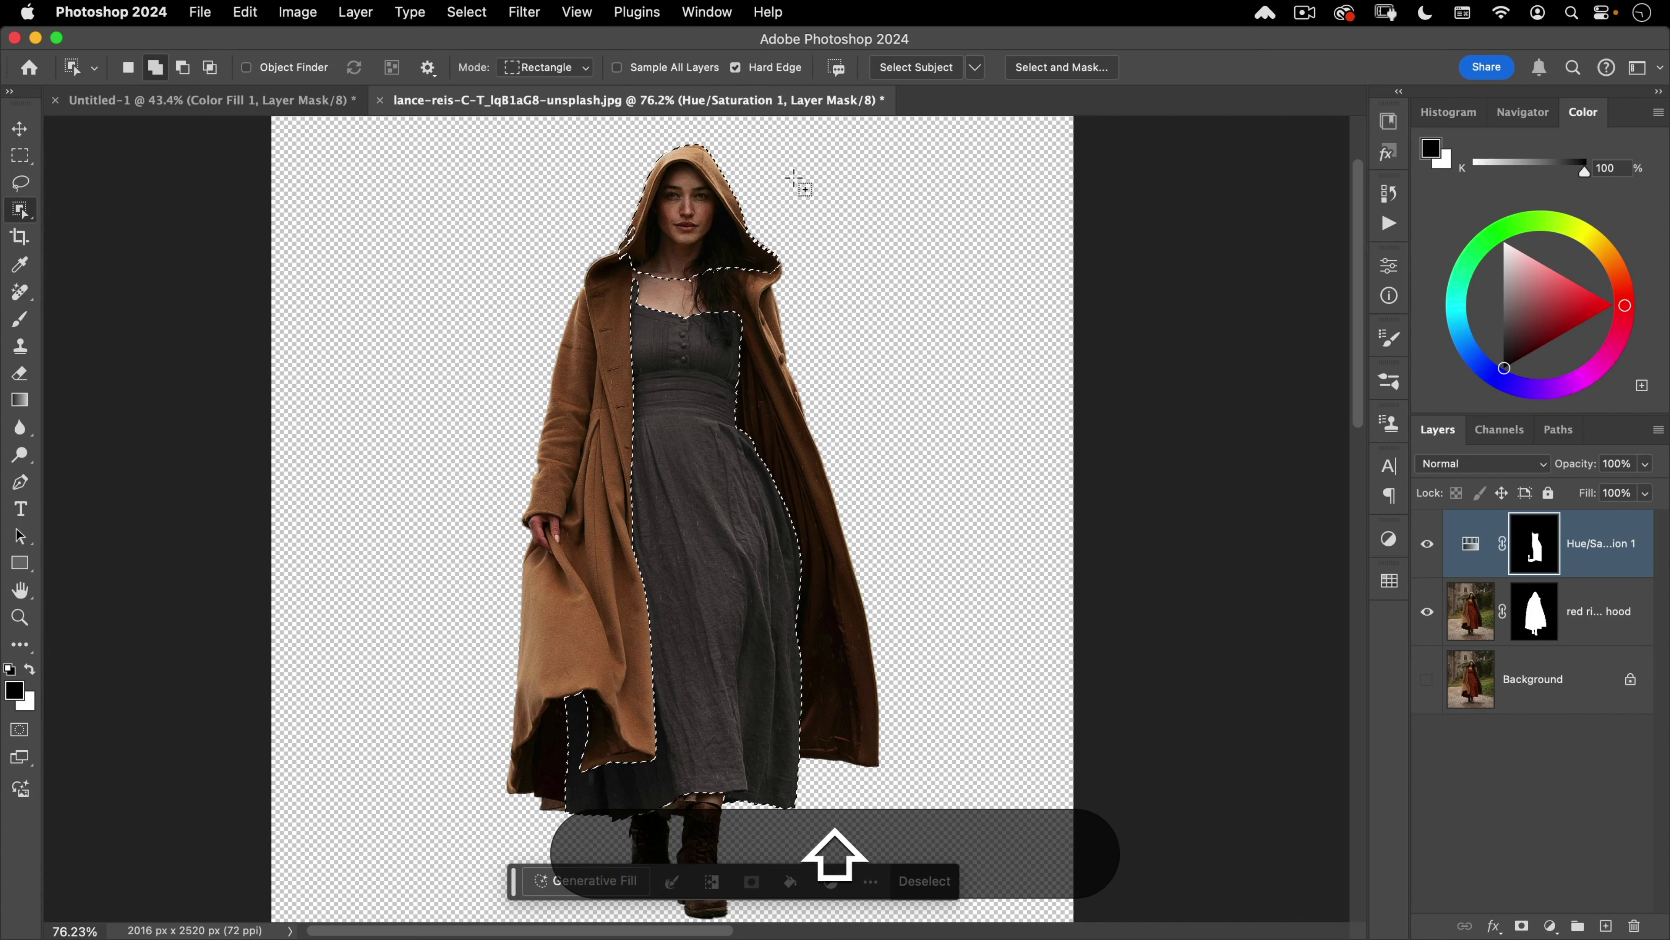
{"action": "key", "text": "super+z"}
Step: Add the woman's face, neck and upper chest to the selection with the Object Selection tool
{"action": "key", "text": "super+space"}
{"action": "left_click_drag", "start_coordinate": [693, 245], "coordinate": [756, 214]}
{"action": "left_click_drag", "start_coordinate": [746, 302], "coordinate": [786, 450]}
{"action": "key", "text": "shift"}
{"action": "left_click_drag", "start_coordinate": [665, 227], "coordinate": [800, 621]}
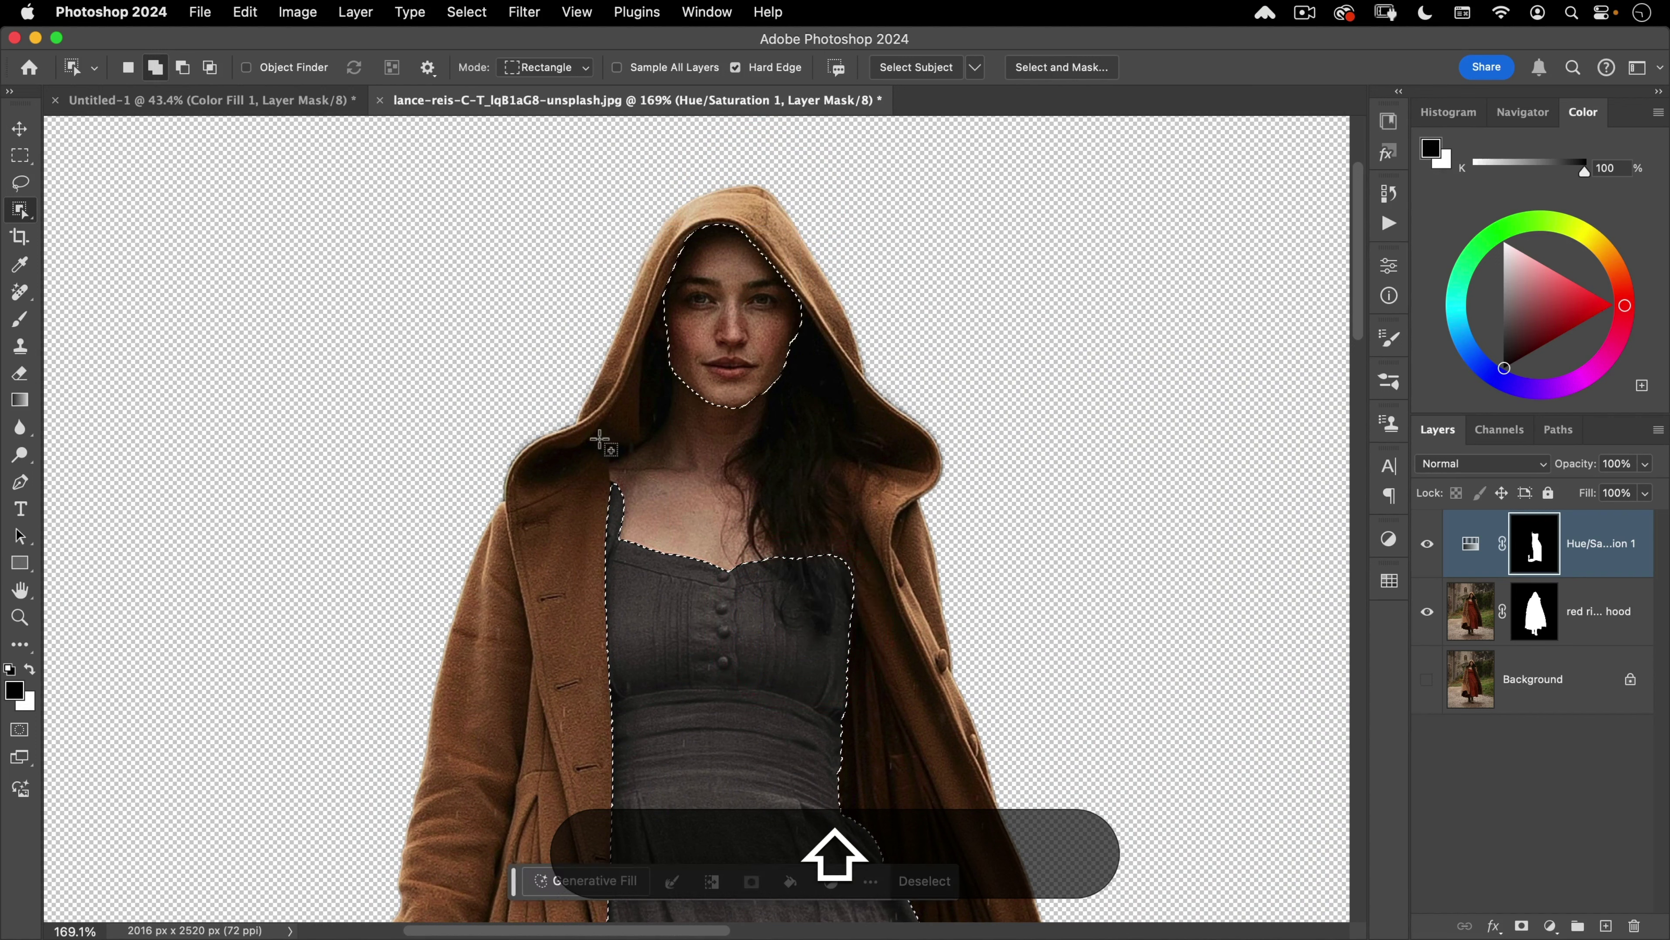
{"action": "left_click_drag", "start_coordinate": [599, 439], "coordinate": [806, 596]}
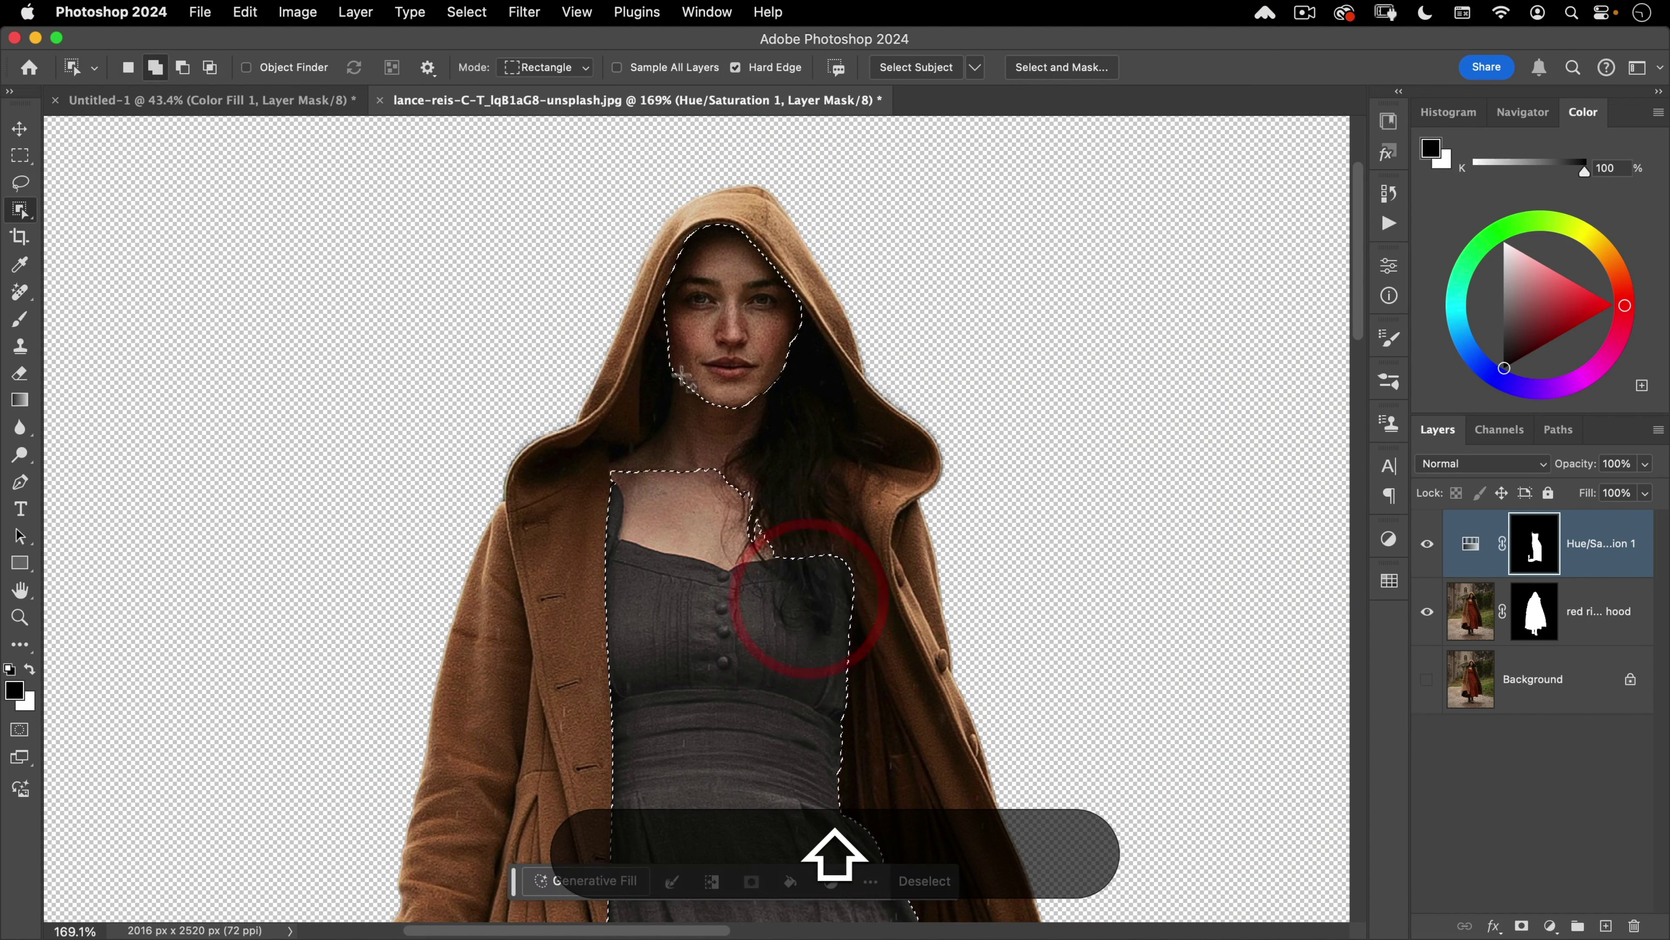
{"action": "left_click_drag", "start_coordinate": [650, 361], "coordinate": [776, 526]}
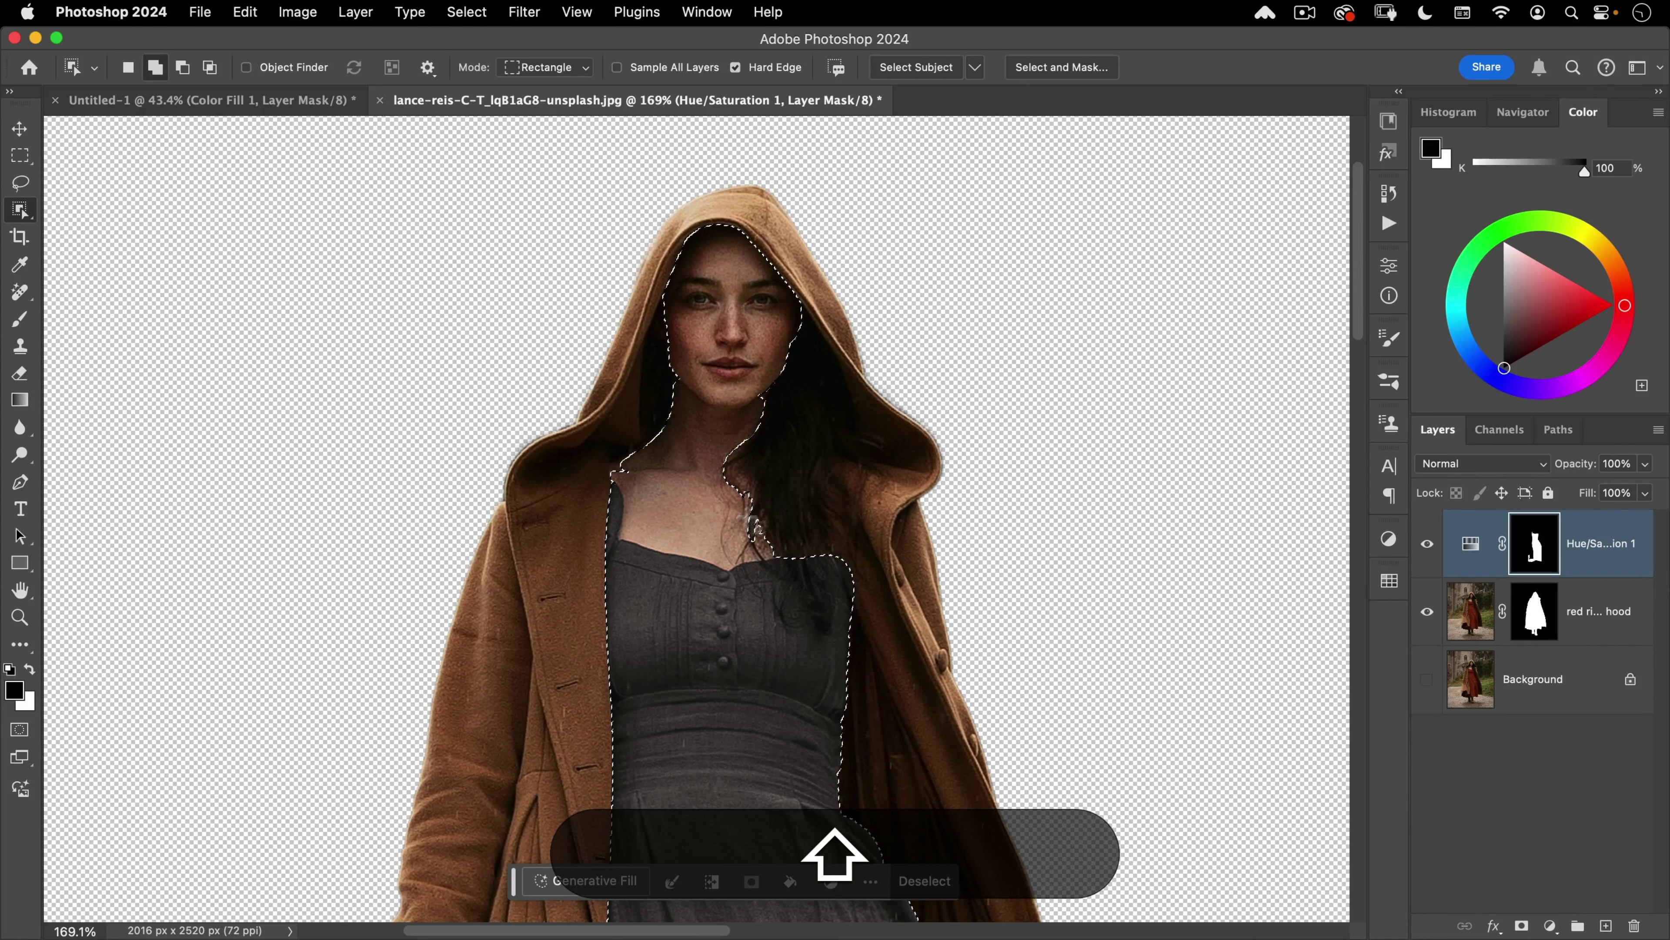
Step: Add the hand holding the coat and both boots to the selection with the Object Selection tool
{"action": "scroll", "coordinate": [697, 520], "scroll_direction": "down", "scroll_amount": 10}
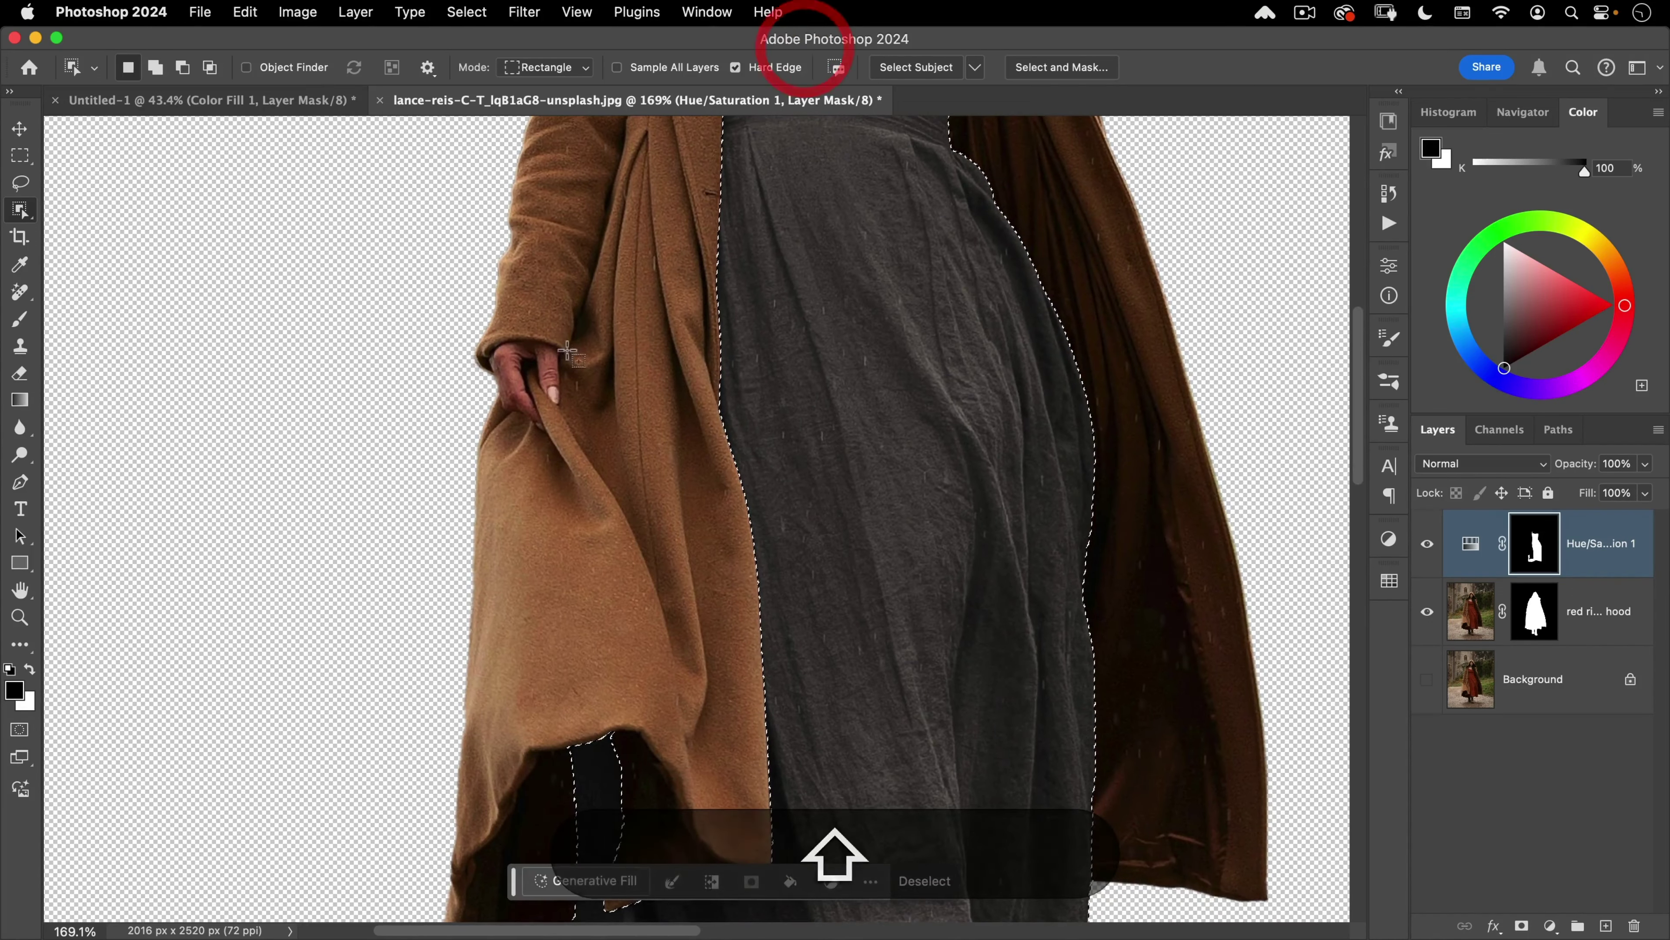
{"action": "left_click_drag", "start_coordinate": [562, 326], "coordinate": [484, 429]}
{"action": "scroll", "coordinate": [766, 426], "scroll_direction": "down", "scroll_amount": 2}
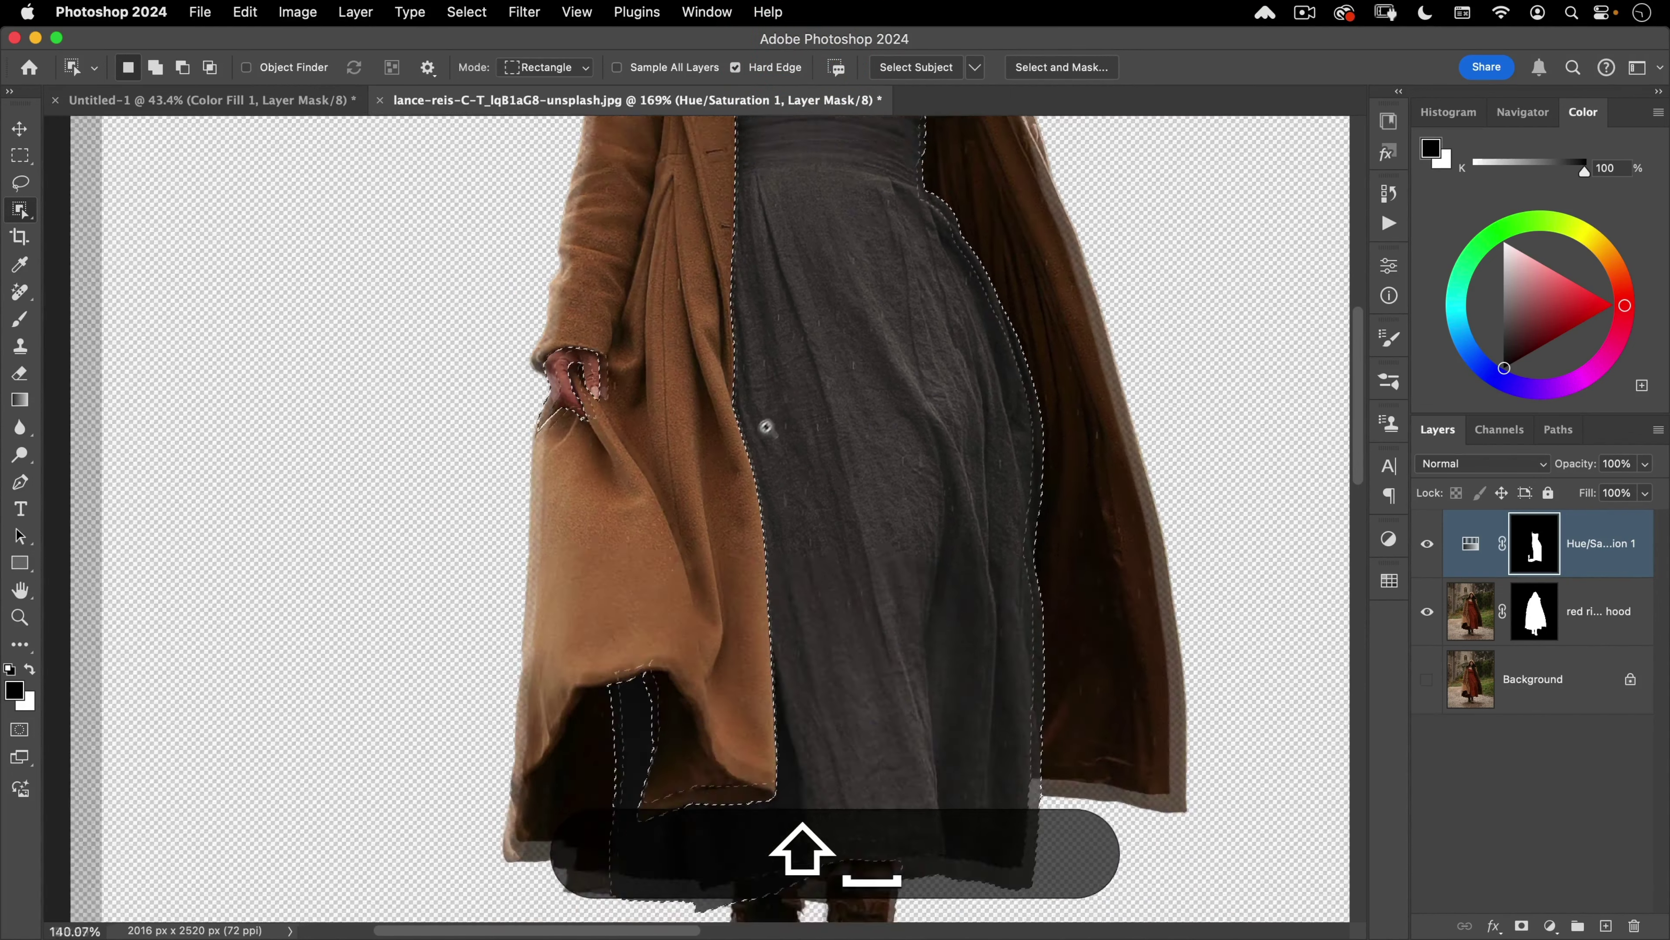
{"action": "scroll", "coordinate": [766, 427], "scroll_direction": "down", "scroll_amount": 5}
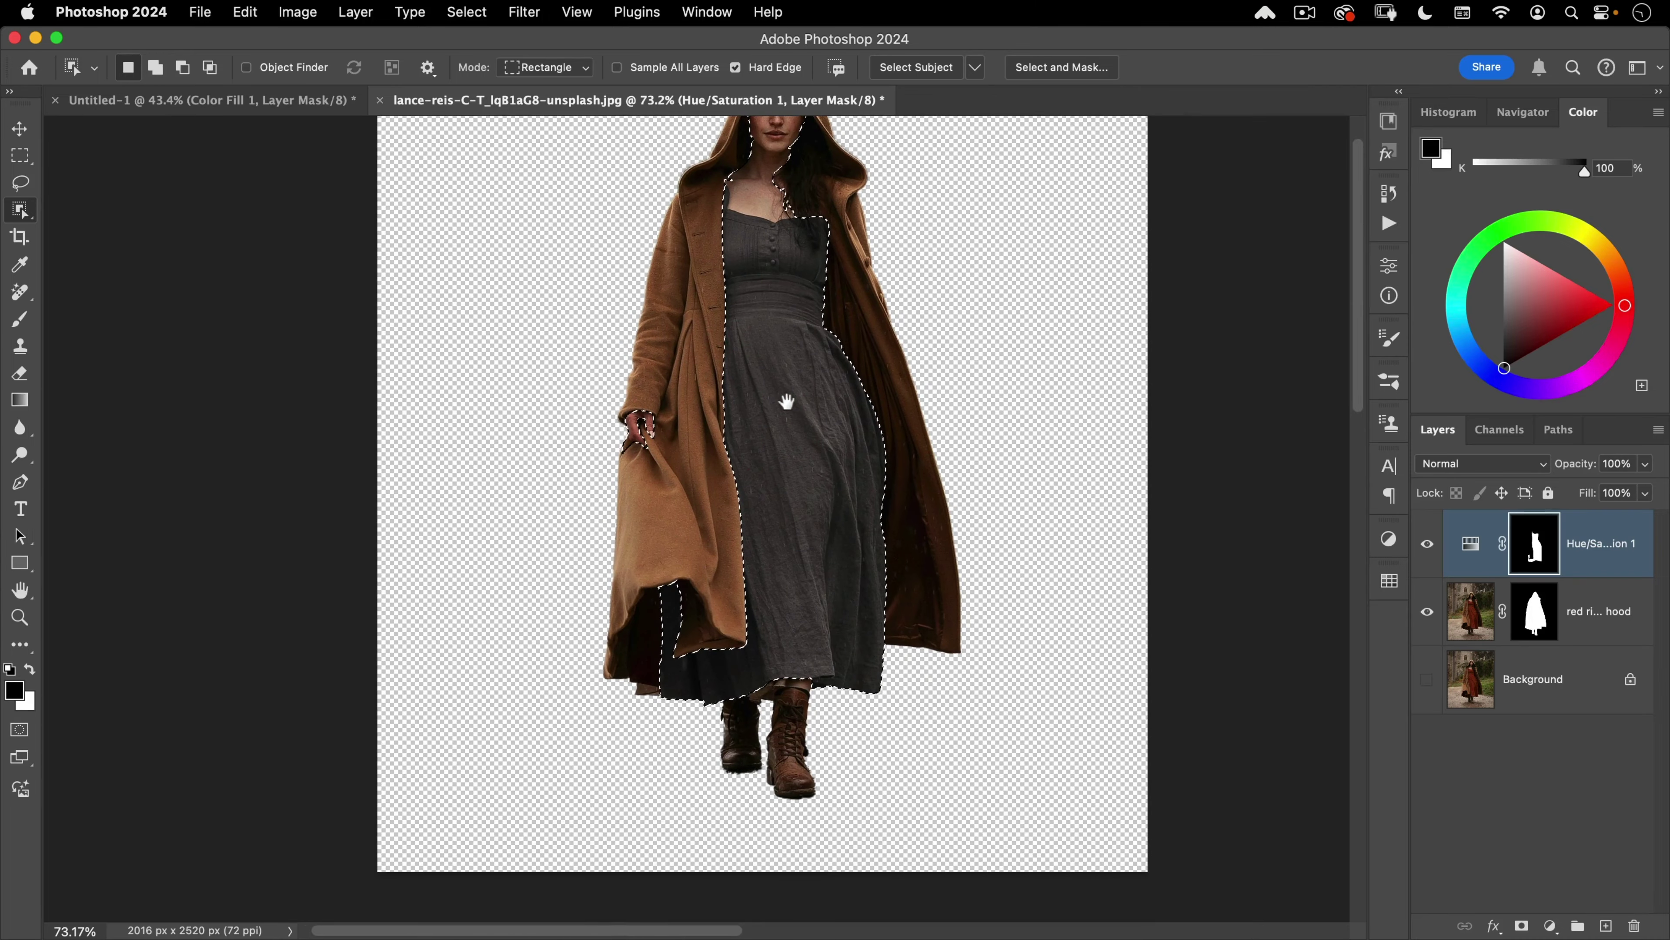
{"action": "left_click_drag", "start_coordinate": [787, 401], "coordinate": [781, 379]}
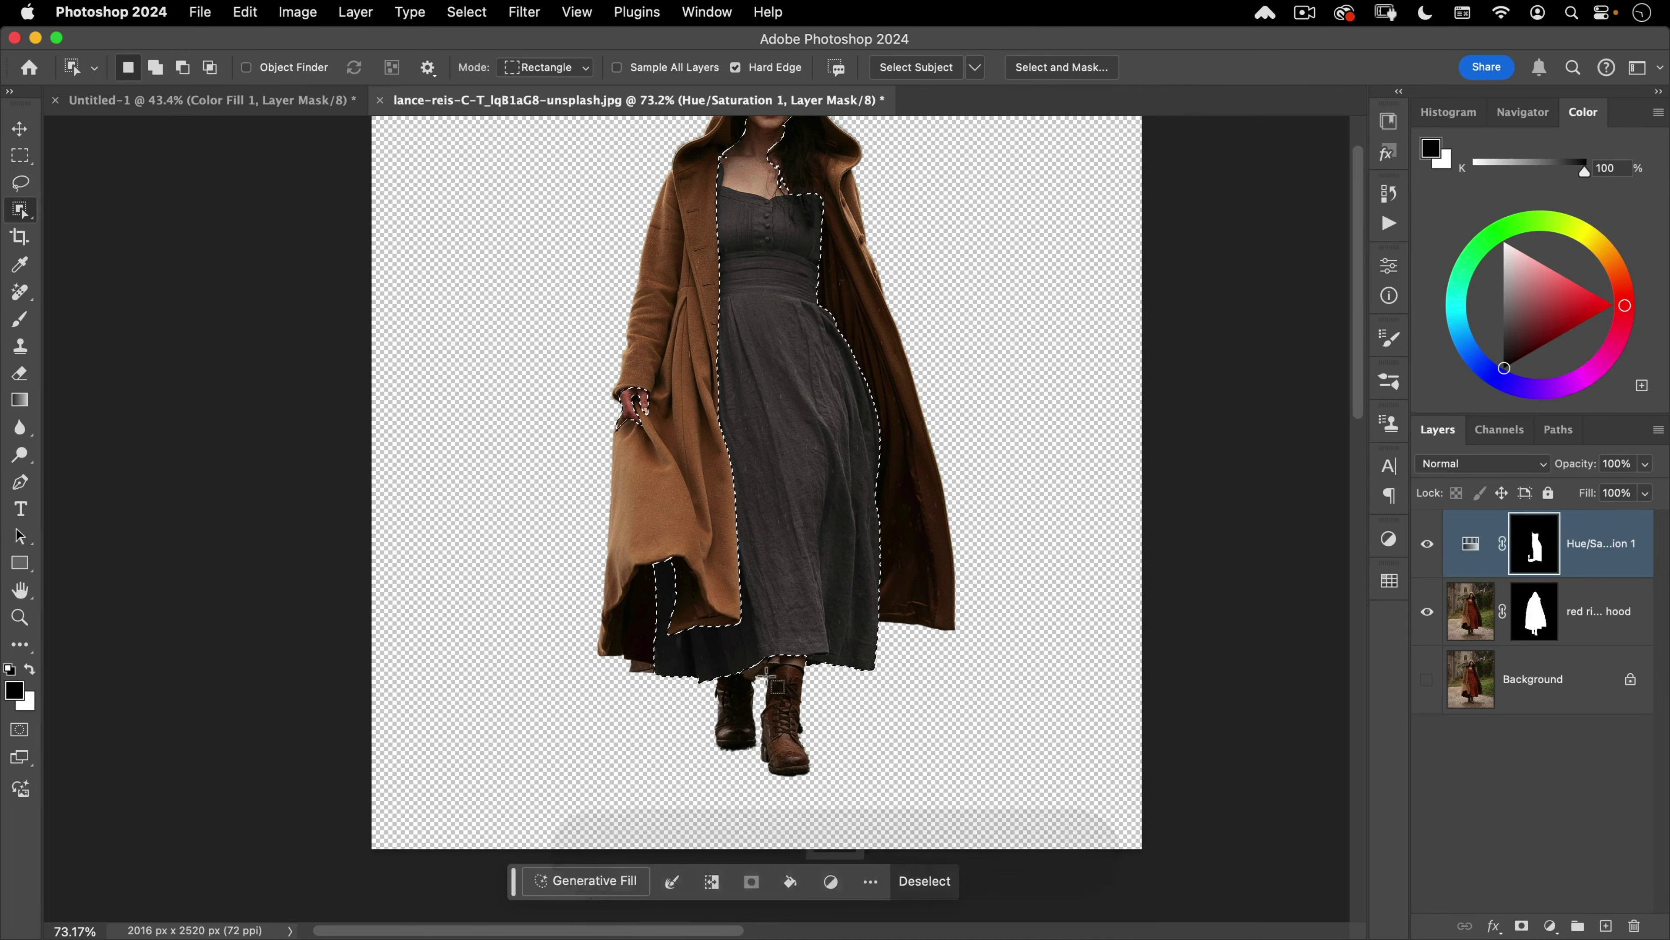
{"action": "key", "text": "shift"}
{"action": "left_click_drag", "start_coordinate": [834, 645], "coordinate": [709, 789]}
{"action": "left_click_drag", "start_coordinate": [832, 644], "coordinate": [691, 720]}
{"action": "key", "text": "space"}
{"action": "left_click_drag", "start_coordinate": [843, 492], "coordinate": [795, 655]}
{"action": "left_click_drag", "start_coordinate": [726, 473], "coordinate": [743, 452]}
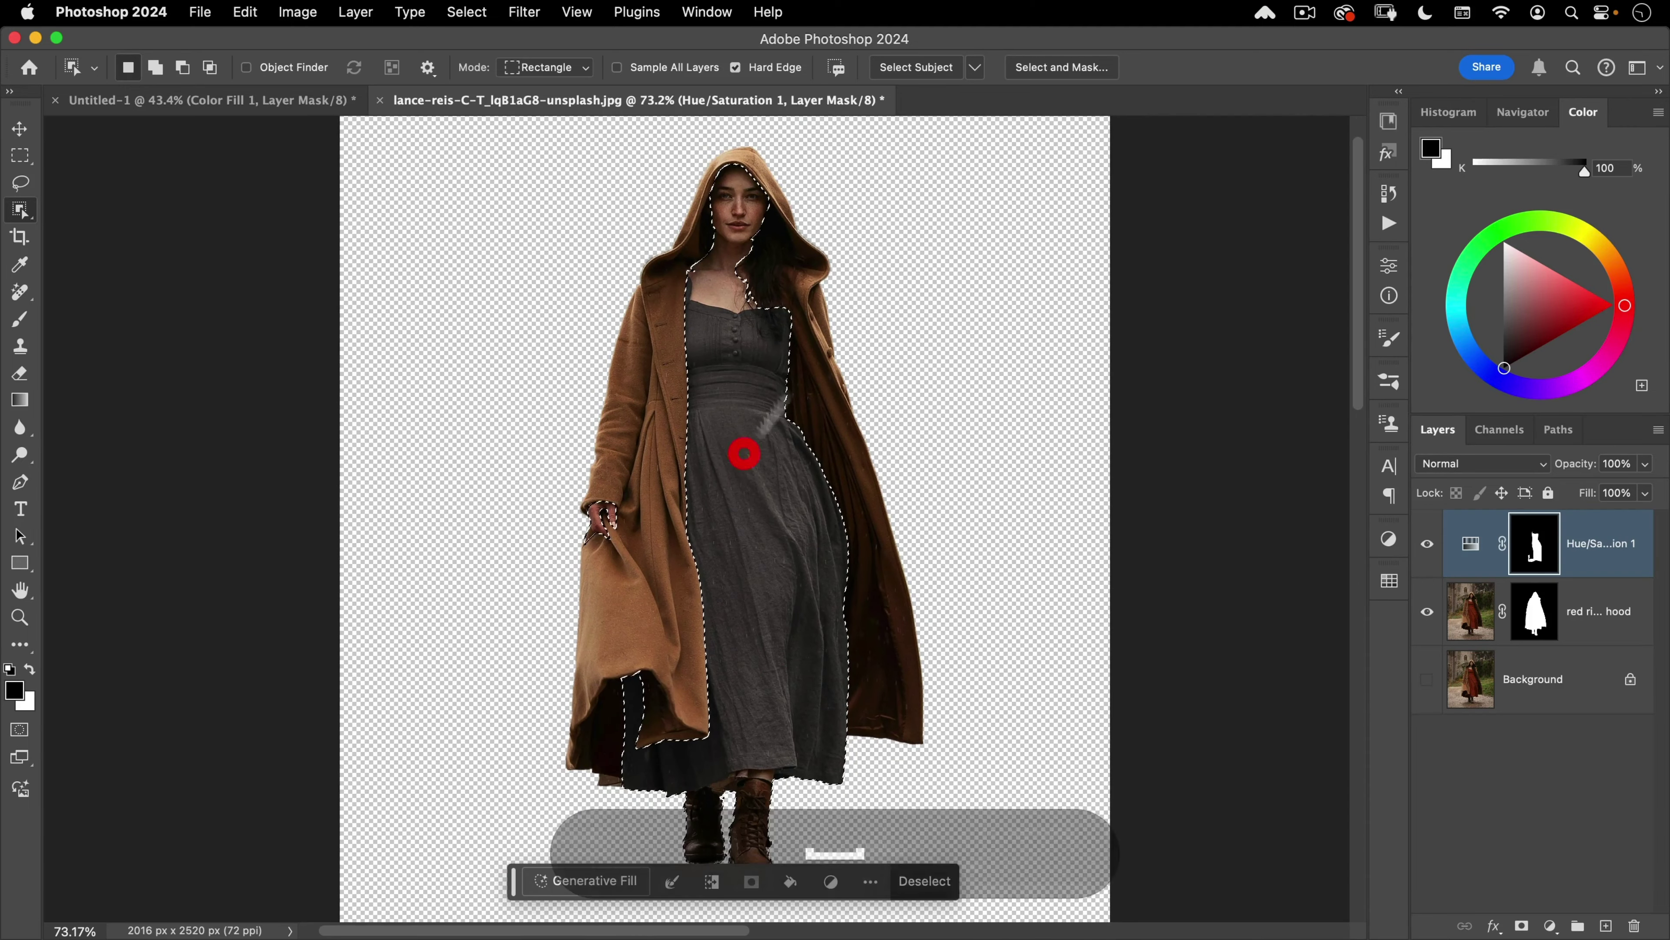
Step: Invert the selection and, in Quick Mask mode, paint white with a 41 px brush over the coat fold below the hand
{"action": "left_click", "coordinate": [707, 883]}
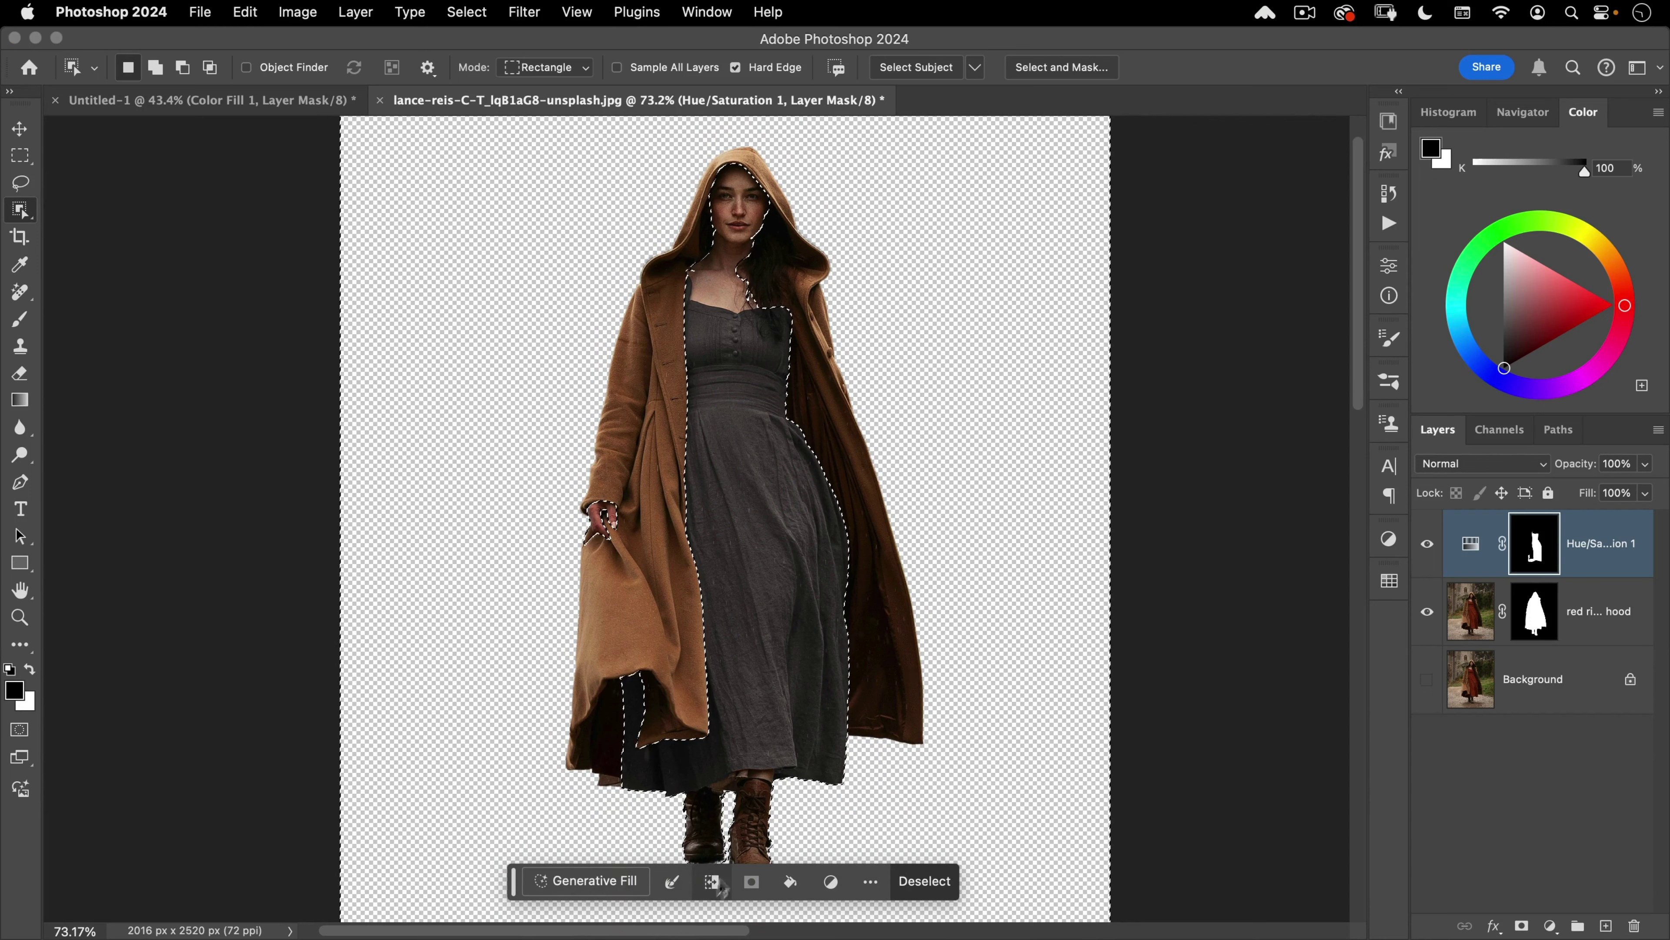
{"action": "key", "text": "q"}
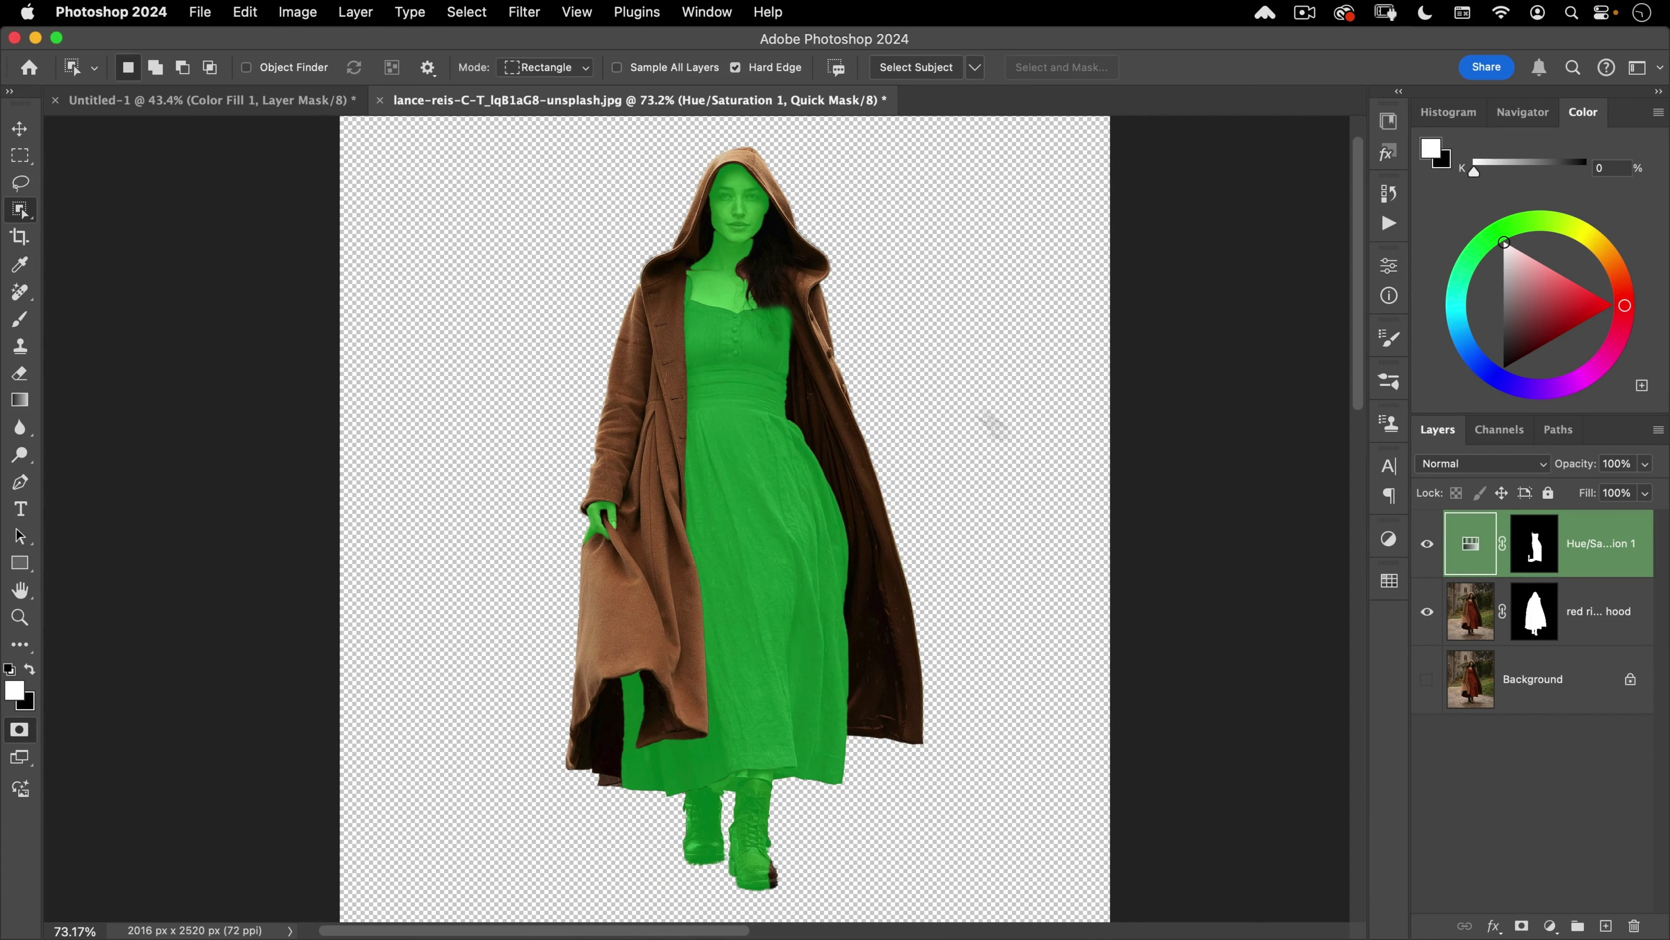
{"action": "left_click_drag", "start_coordinate": [592, 546], "coordinate": [733, 419]}
{"action": "left_click", "coordinate": [20, 319]}
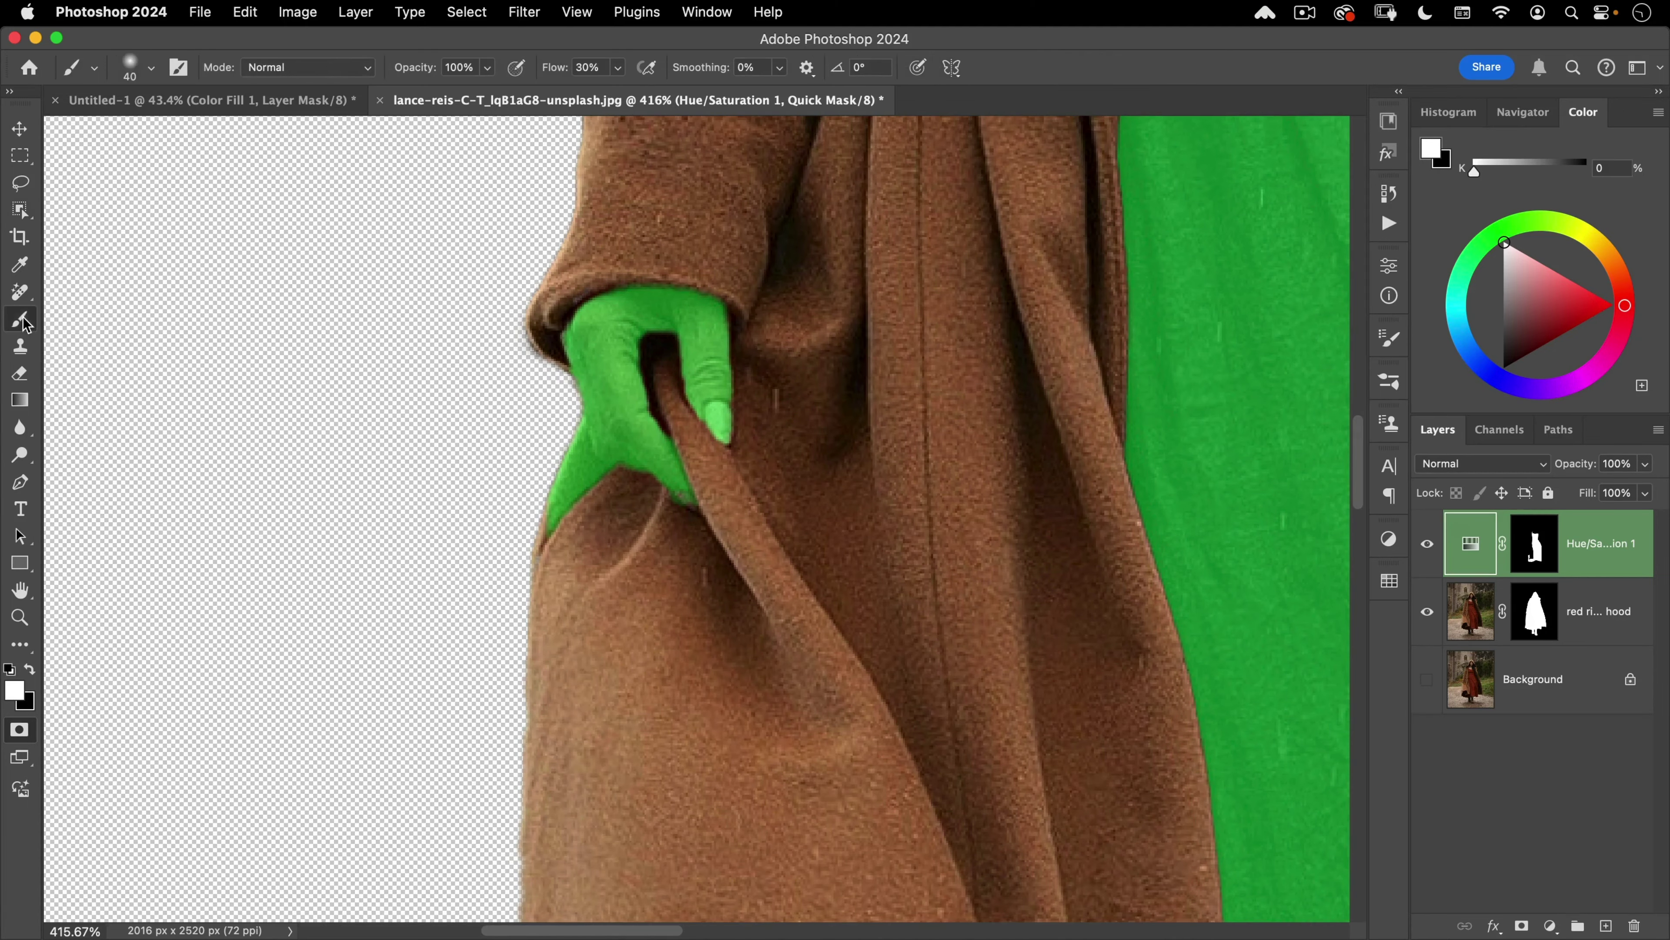
{"action": "left_click_drag", "start_coordinate": [593, 535], "coordinate": [589, 582]}
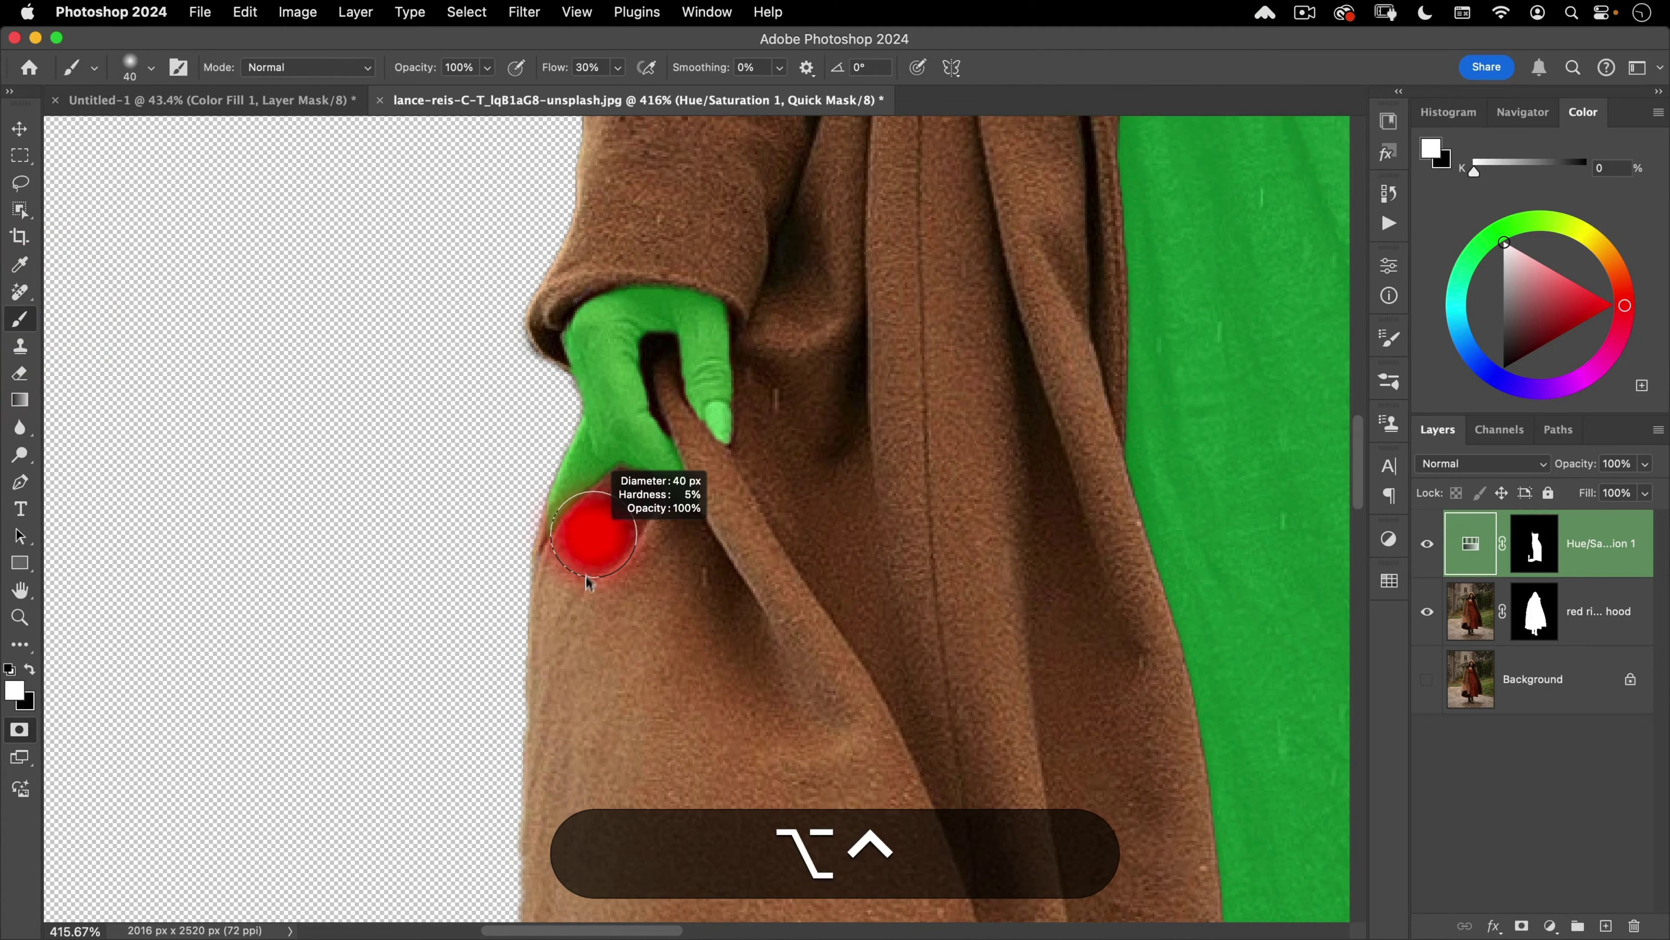
{"action": "left_click_drag", "start_coordinate": [577, 791], "coordinate": [578, 787]}
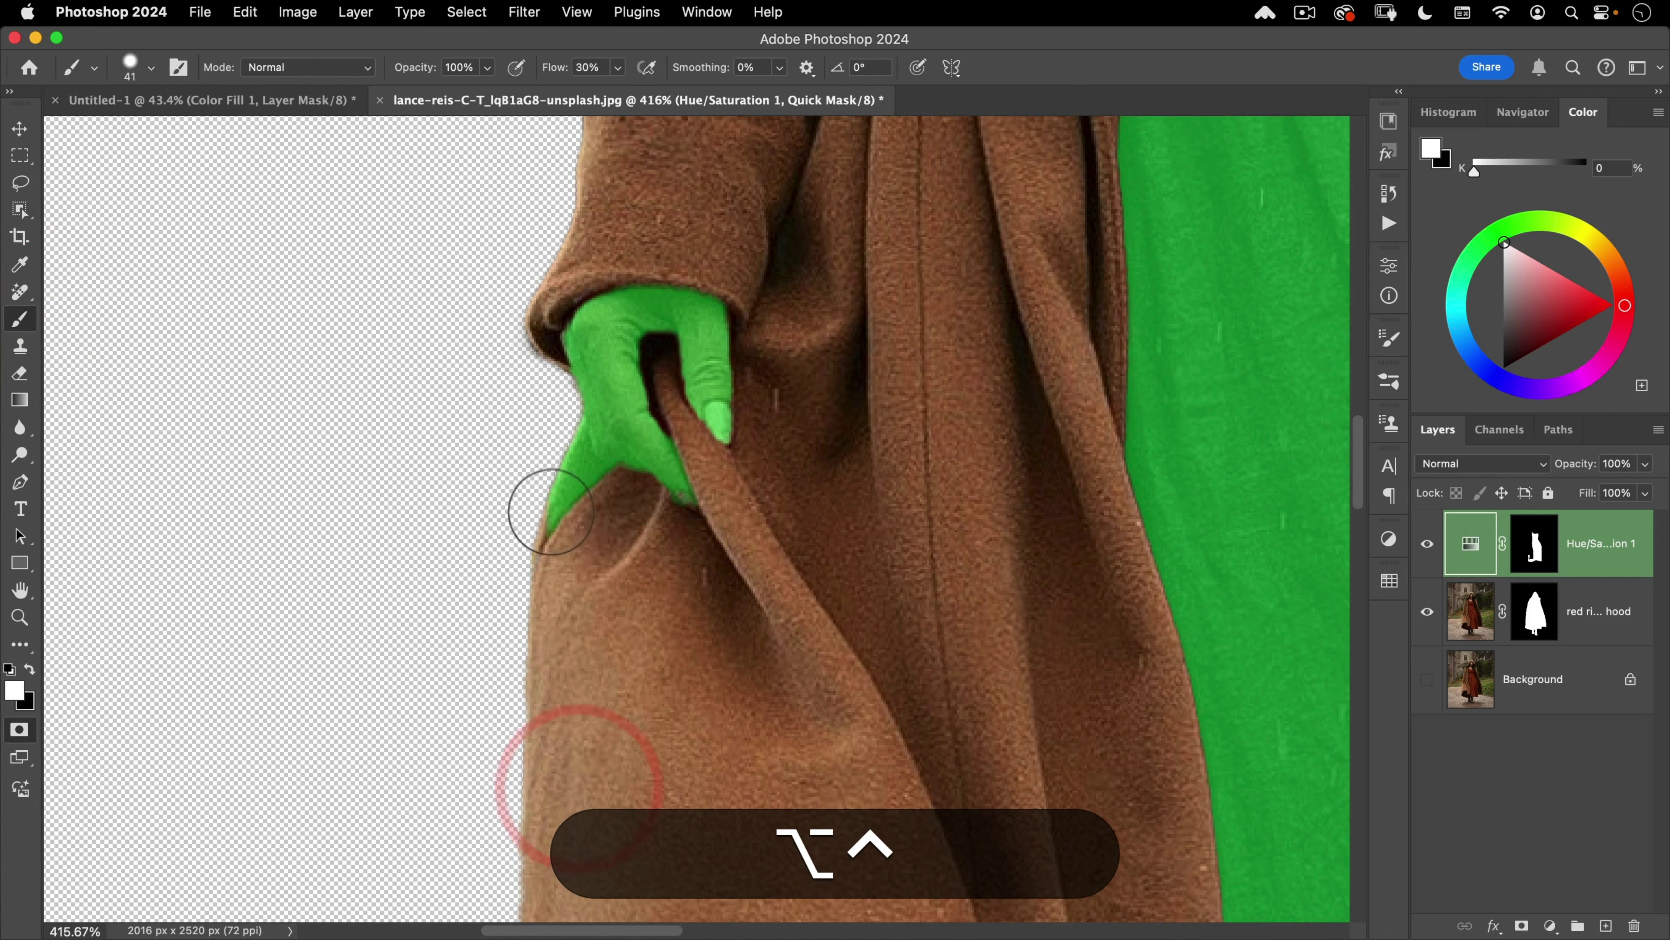
{"action": "mouse_move", "coordinate": [550, 522]}
{"action": "left_mouse_down"}
{"action": "mouse_move", "coordinate": [547, 436]}
{"action": "mouse_move", "coordinate": [567, 504]}
{"action": "left_mouse_up"}
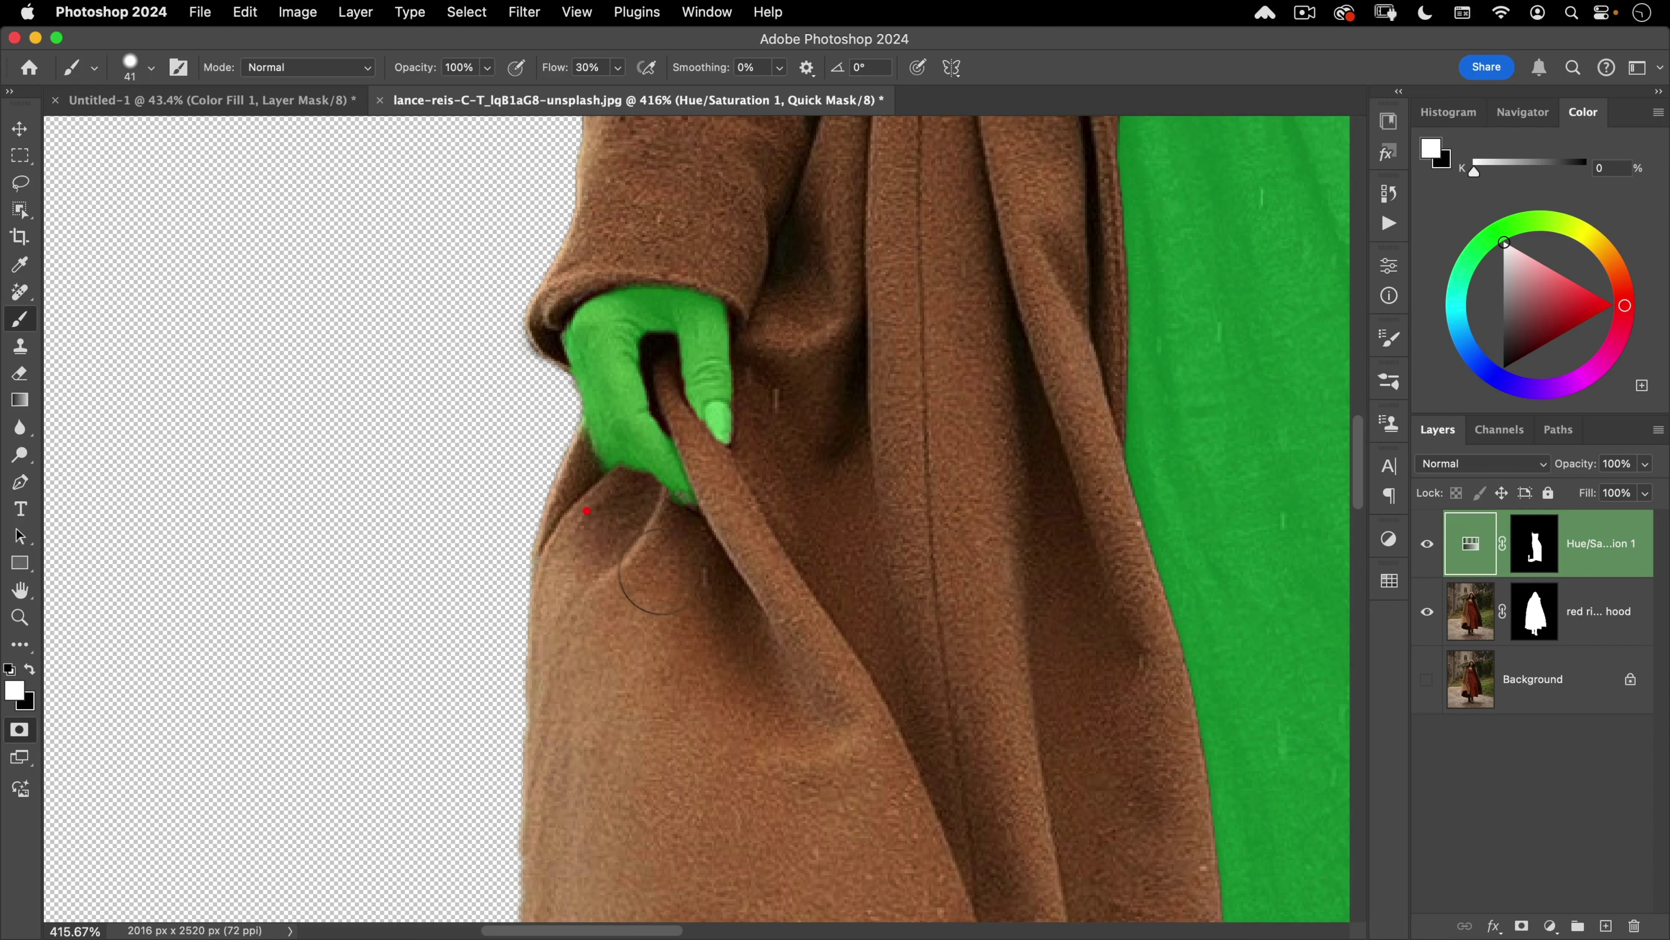
Step: Finish painting the coat fold below the hand white in the Quick Mask, and paint black along the edge of the front boot
{"action": "left_click_drag", "start_coordinate": [660, 571], "coordinate": [576, 501]}
{"action": "scroll", "coordinate": [697, 579], "scroll_direction": "down", "scroll_amount": 5}
{"action": "mouse_move", "coordinate": [676, 603]}
{"action": "left_mouse_down"}
{"action": "mouse_move", "coordinate": [805, 513]}
{"action": "mouse_move", "coordinate": [761, 280]}
{"action": "left_mouse_up"}
{"action": "left_click_drag", "start_coordinate": [847, 565], "coordinate": [754, 545]}
{"action": "key", "text": "x"}
{"action": "left_click_drag", "start_coordinate": [841, 609], "coordinate": [844, 637]}
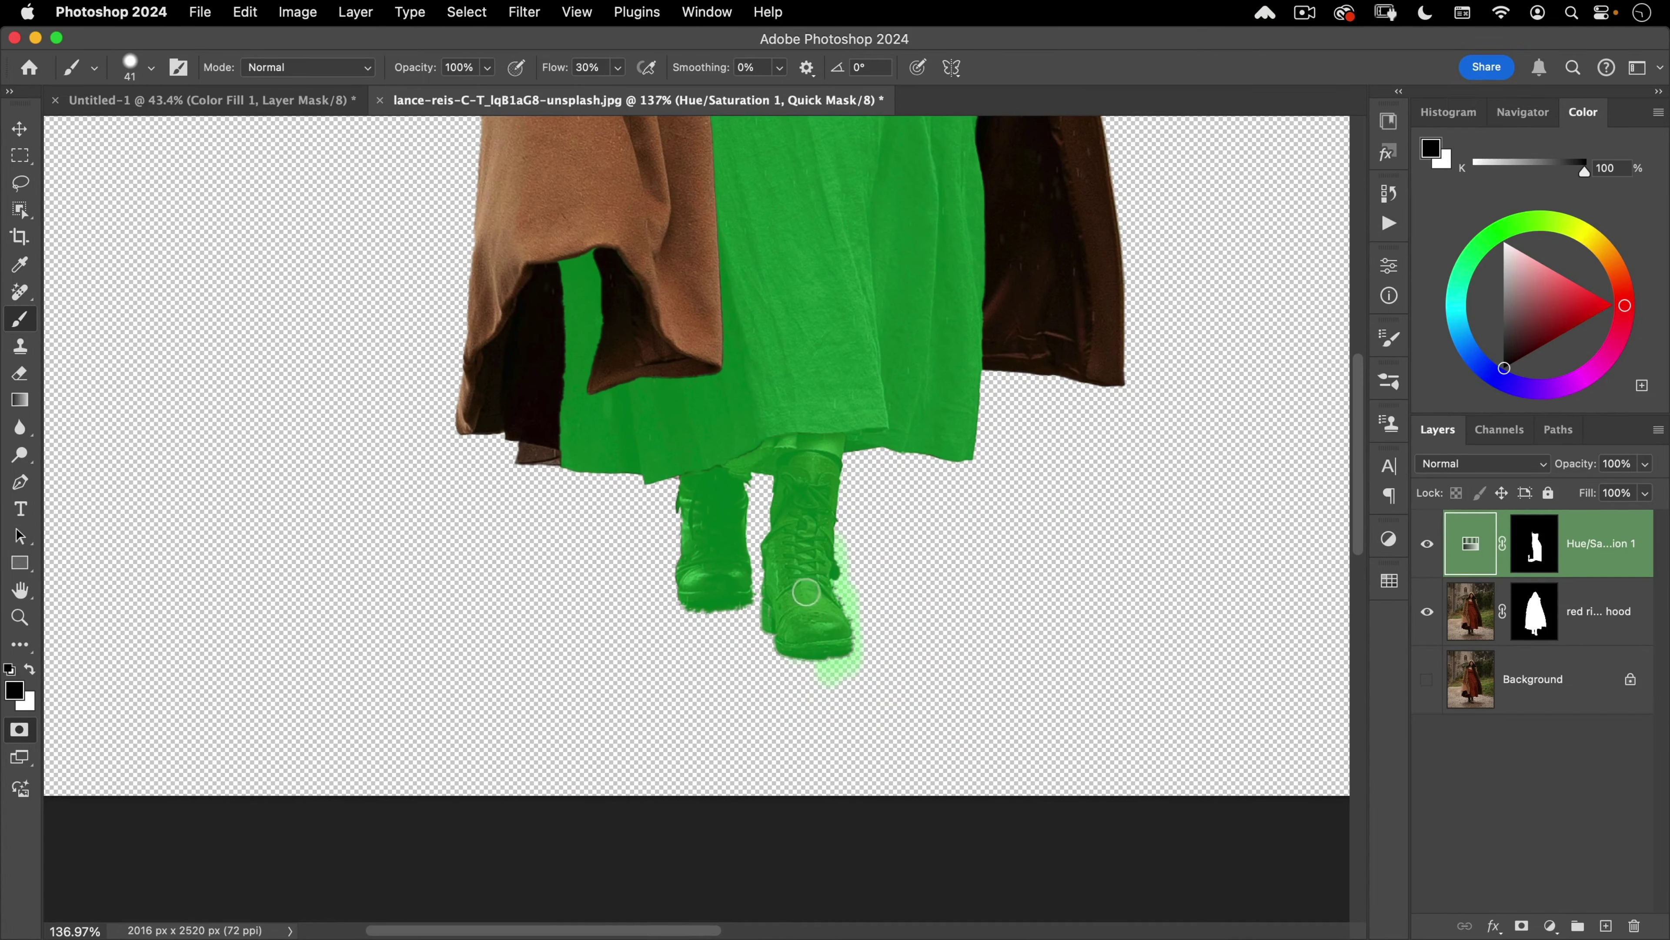
{"action": "left_click", "coordinate": [848, 647]}
{"action": "left_click", "coordinate": [879, 410]}
Step: Paint black over the hair around the face, neck and chest with a 76 px brush, and exit Quick Mask mode
{"action": "left_click_drag", "start_coordinate": [996, 384], "coordinate": [914, 657]}
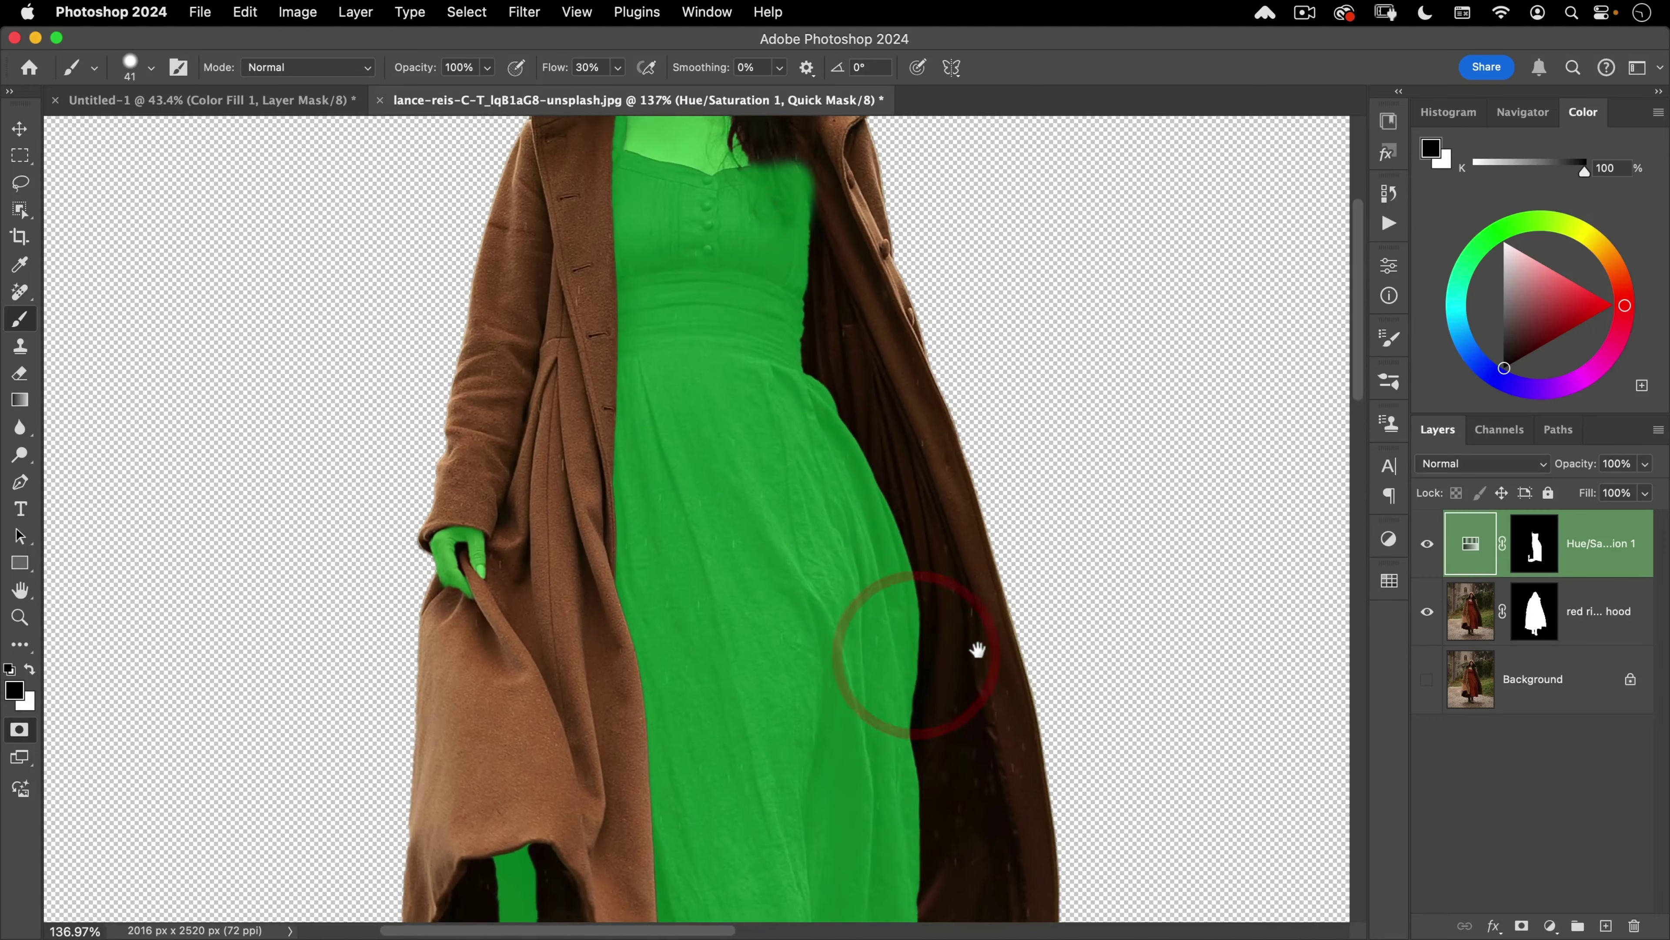
{"action": "left_click_drag", "start_coordinate": [977, 454], "coordinate": [983, 596]}
{"action": "left_click_drag", "start_coordinate": [775, 278], "coordinate": [798, 426]}
{"action": "left_click_drag", "start_coordinate": [702, 352], "coordinate": [771, 303]}
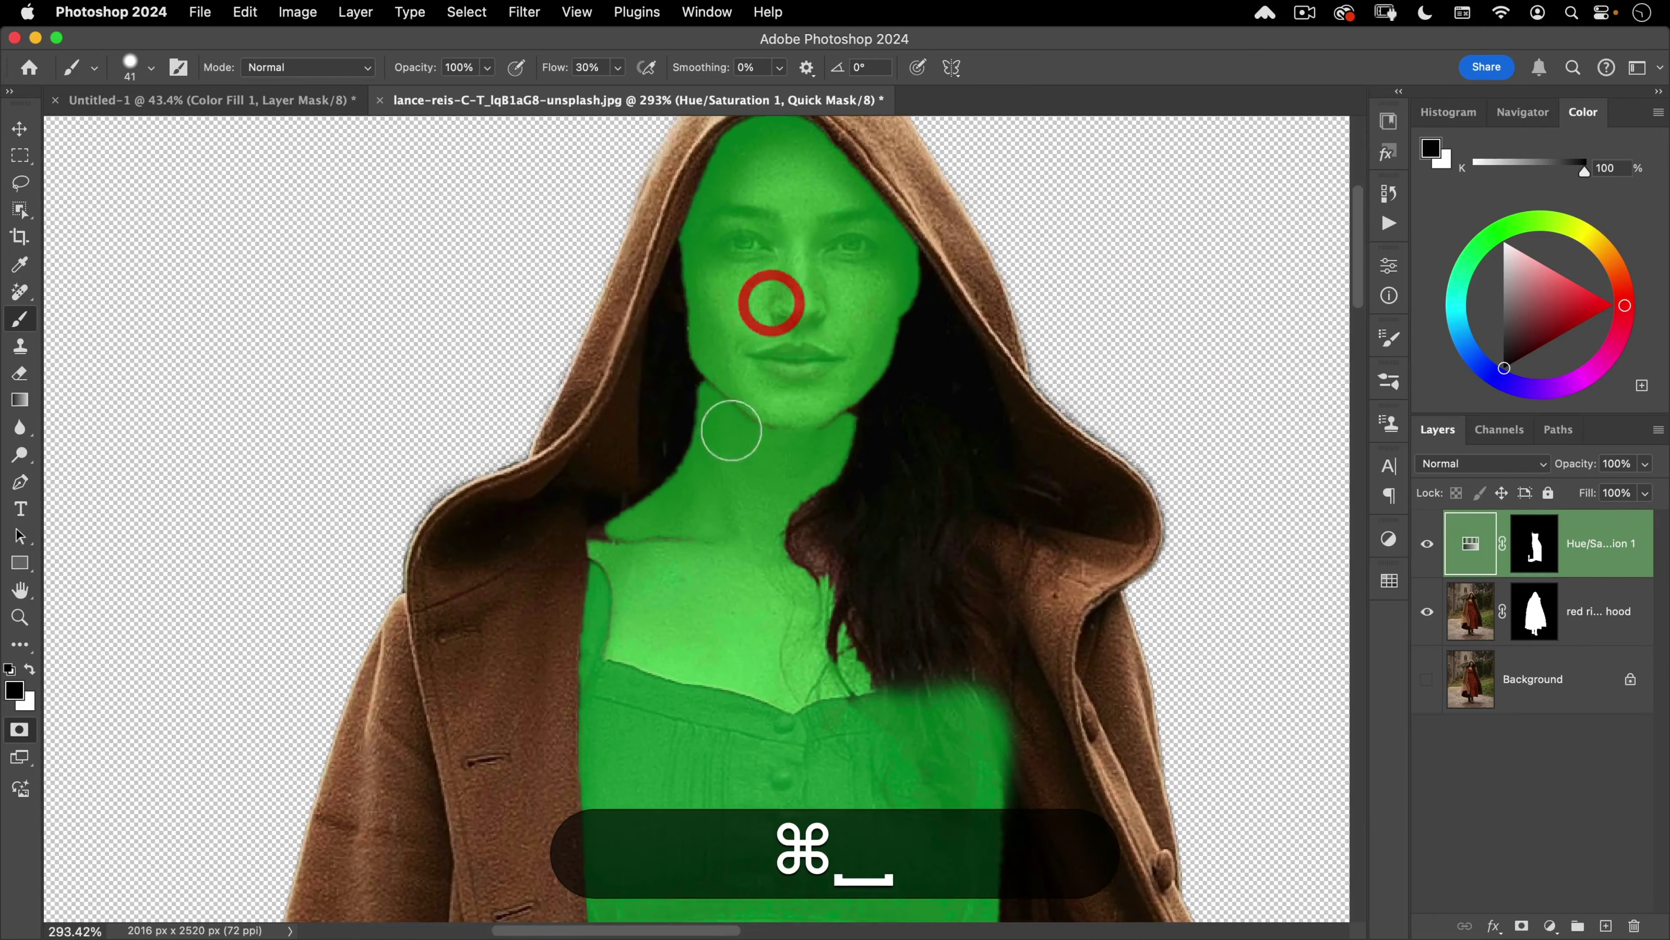
{"action": "mouse_move", "coordinate": [728, 409]}
{"action": "left_mouse_down"}
{"action": "mouse_move", "coordinate": [790, 388]}
{"action": "mouse_move", "coordinate": [732, 329]}
{"action": "mouse_move", "coordinate": [735, 168]}
{"action": "left_mouse_up"}
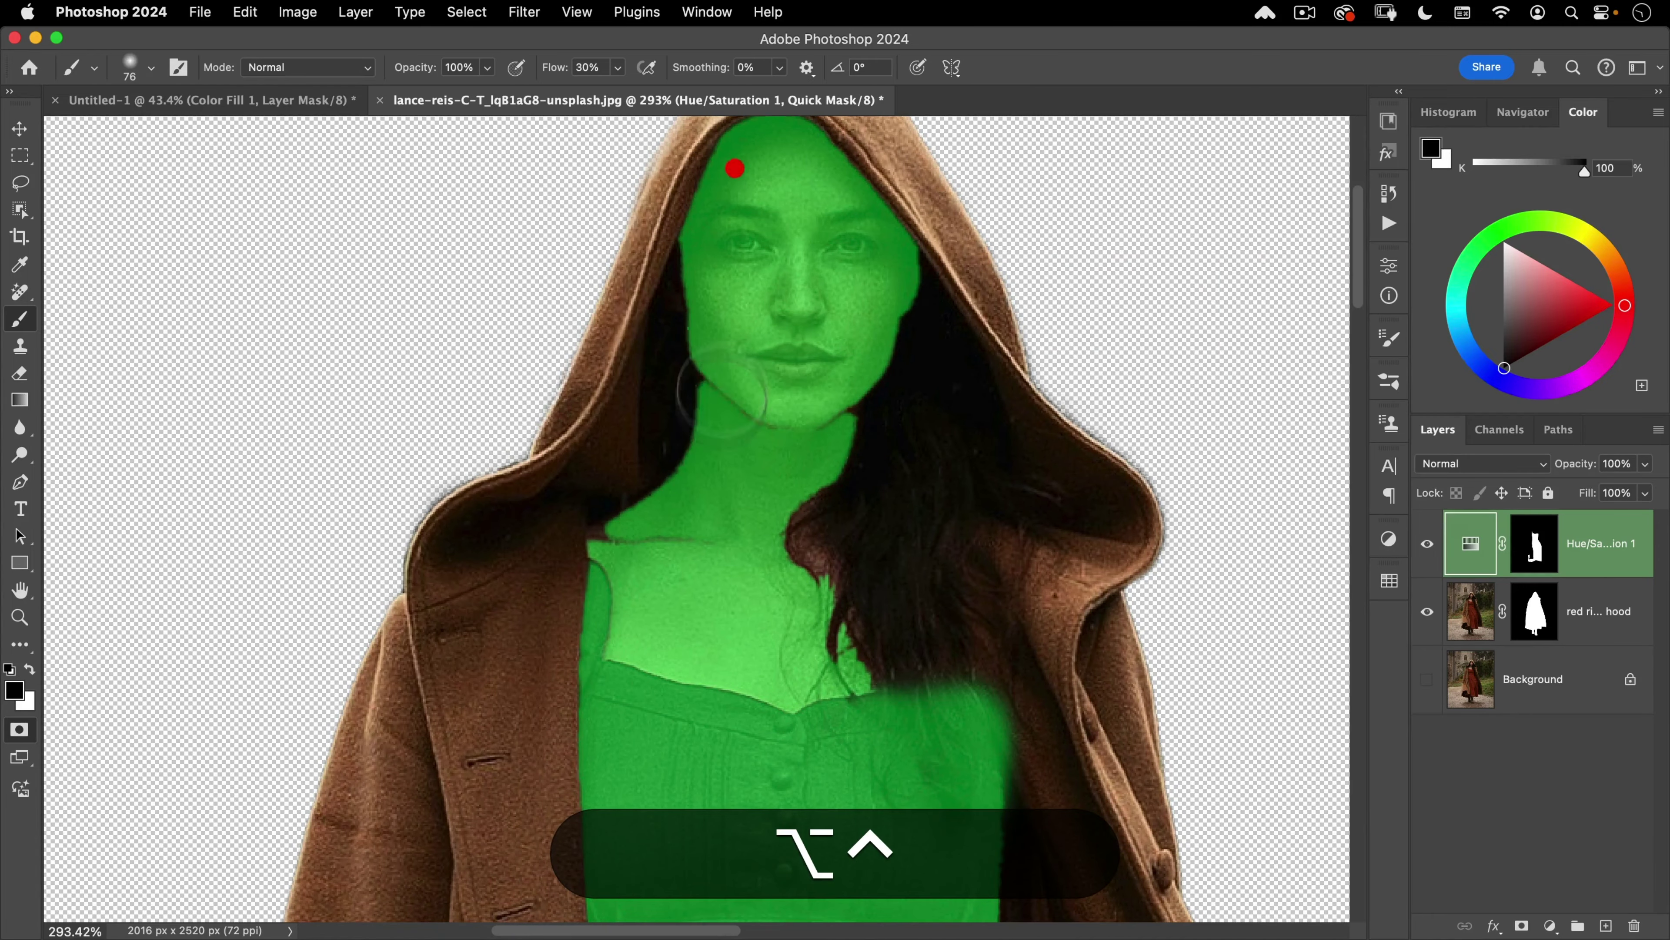
{"action": "mouse_move", "coordinate": [703, 448]}
{"action": "left_mouse_down"}
{"action": "mouse_move", "coordinate": [736, 251]}
{"action": "mouse_move", "coordinate": [695, 492]}
{"action": "mouse_move", "coordinate": [651, 566]}
{"action": "left_mouse_up"}
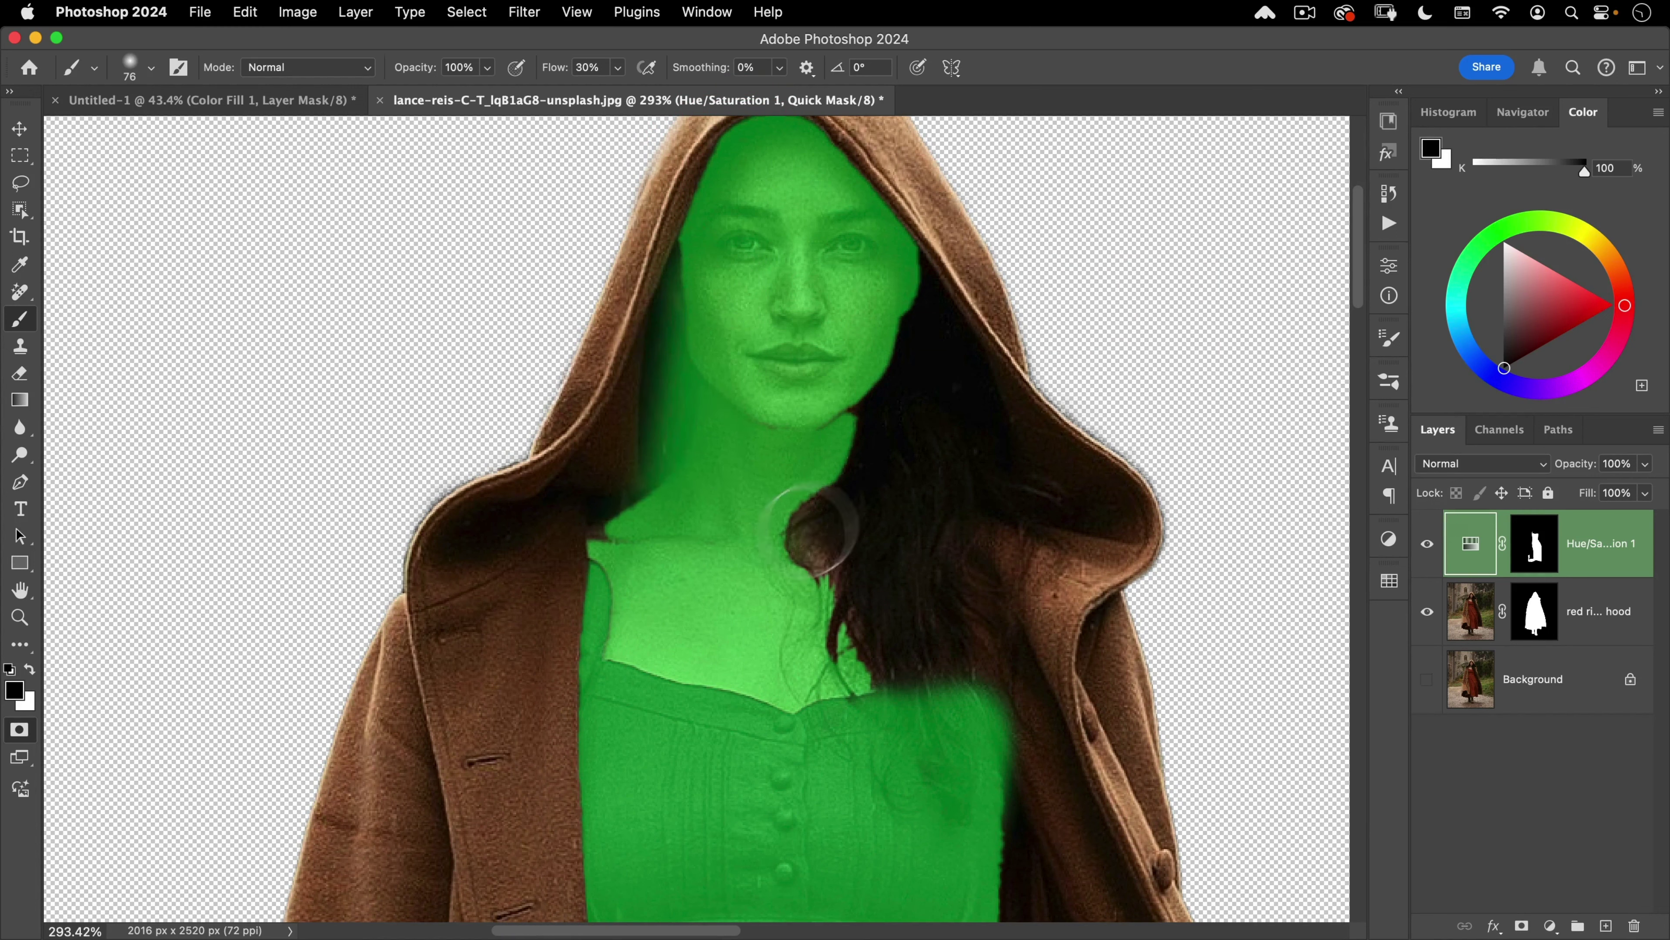
{"action": "mouse_move", "coordinate": [814, 525]}
{"action": "left_mouse_down"}
{"action": "mouse_move", "coordinate": [814, 587]}
{"action": "mouse_move", "coordinate": [848, 641]}
{"action": "mouse_move", "coordinate": [880, 414]}
{"action": "mouse_move", "coordinate": [860, 356]}
{"action": "mouse_move", "coordinate": [866, 368]}
{"action": "mouse_move", "coordinate": [897, 279]}
{"action": "mouse_move", "coordinate": [890, 580]}
{"action": "mouse_move", "coordinate": [925, 709]}
{"action": "left_mouse_up"}
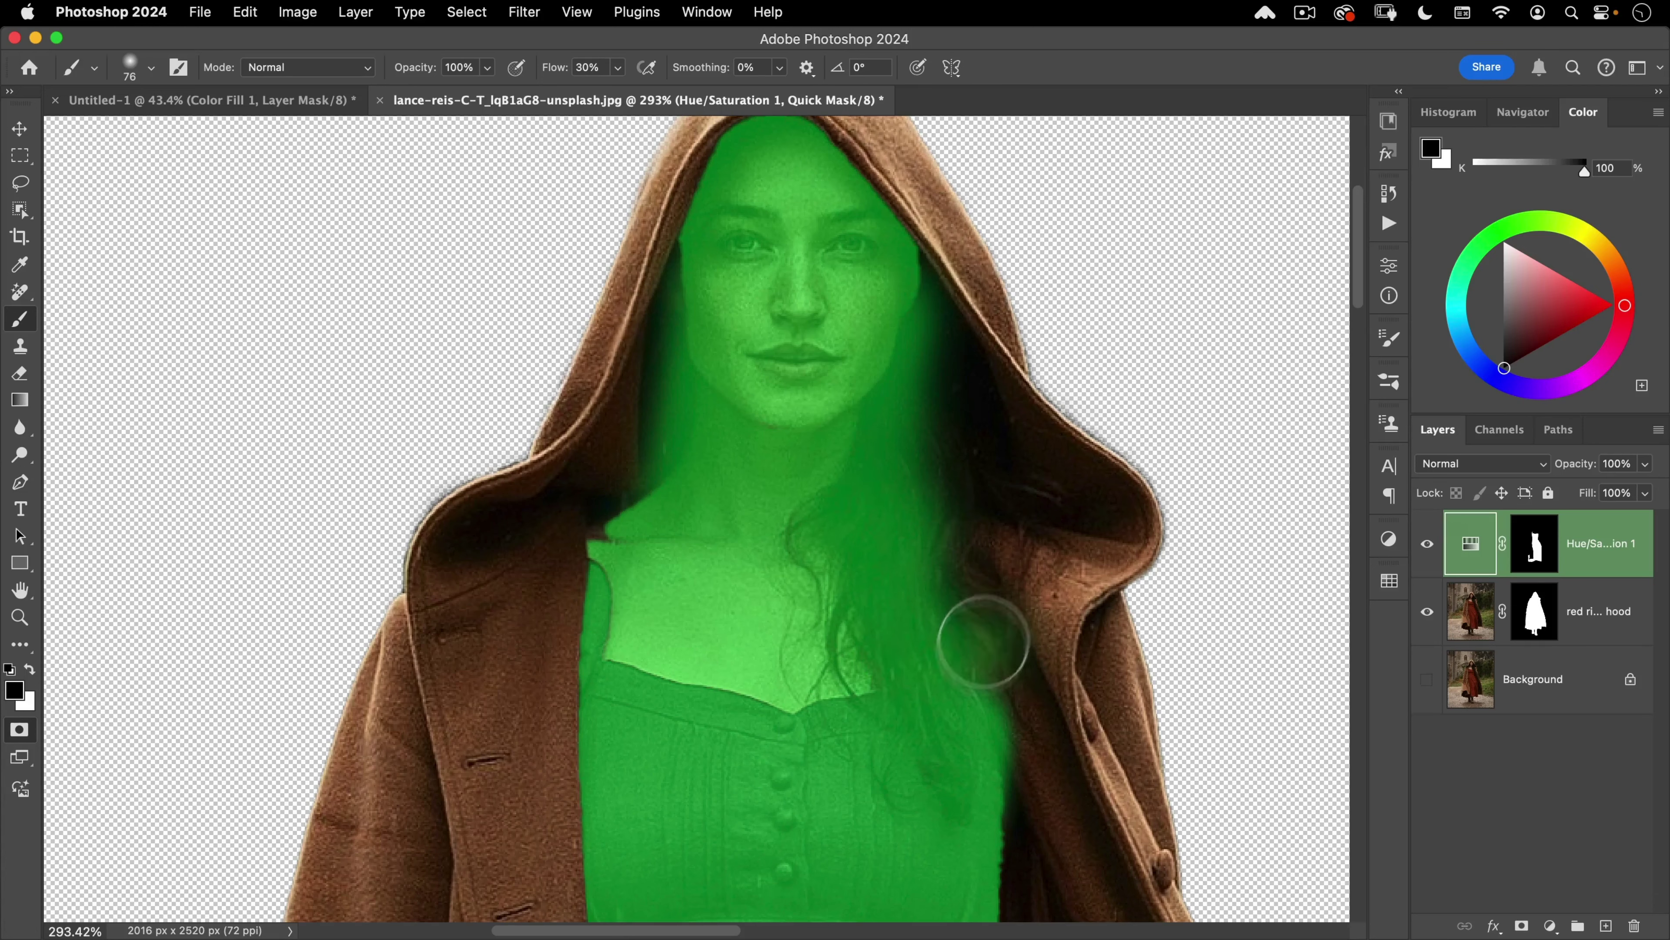
{"action": "mouse_move", "coordinate": [983, 641]}
{"action": "left_mouse_down"}
{"action": "mouse_move", "coordinate": [928, 520]}
{"action": "mouse_move", "coordinate": [940, 565]}
{"action": "mouse_move", "coordinate": [928, 433]}
{"action": "mouse_move", "coordinate": [896, 351]}
{"action": "mouse_move", "coordinate": [994, 503]}
{"action": "mouse_move", "coordinate": [897, 385]}
{"action": "left_mouse_up"}
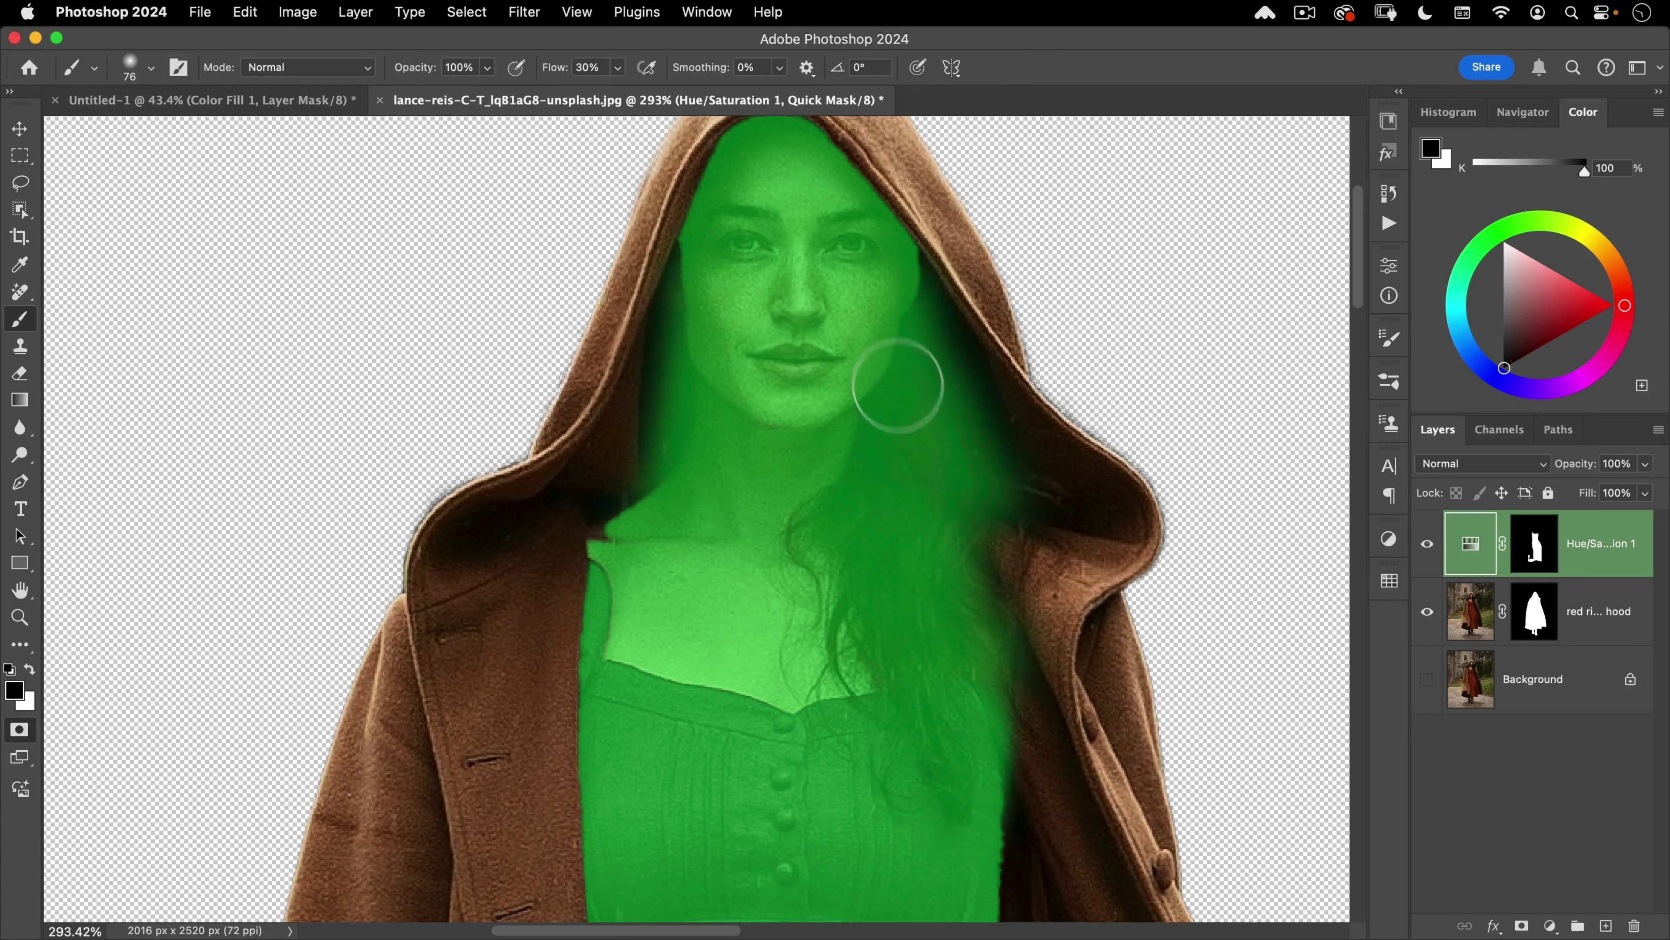
{"action": "left_click_drag", "start_coordinate": [706, 486], "coordinate": [678, 556]}
{"action": "mouse_move", "coordinate": [697, 579]}
{"action": "left_mouse_down"}
{"action": "mouse_move", "coordinate": [635, 663]}
{"action": "mouse_move", "coordinate": [715, 676]}
{"action": "mouse_move", "coordinate": [876, 263]}
{"action": "mouse_move", "coordinate": [895, 310]}
{"action": "mouse_move", "coordinate": [782, 410]}
{"action": "mouse_move", "coordinate": [786, 474]}
{"action": "left_mouse_up"}
{"action": "key", "text": "q"}
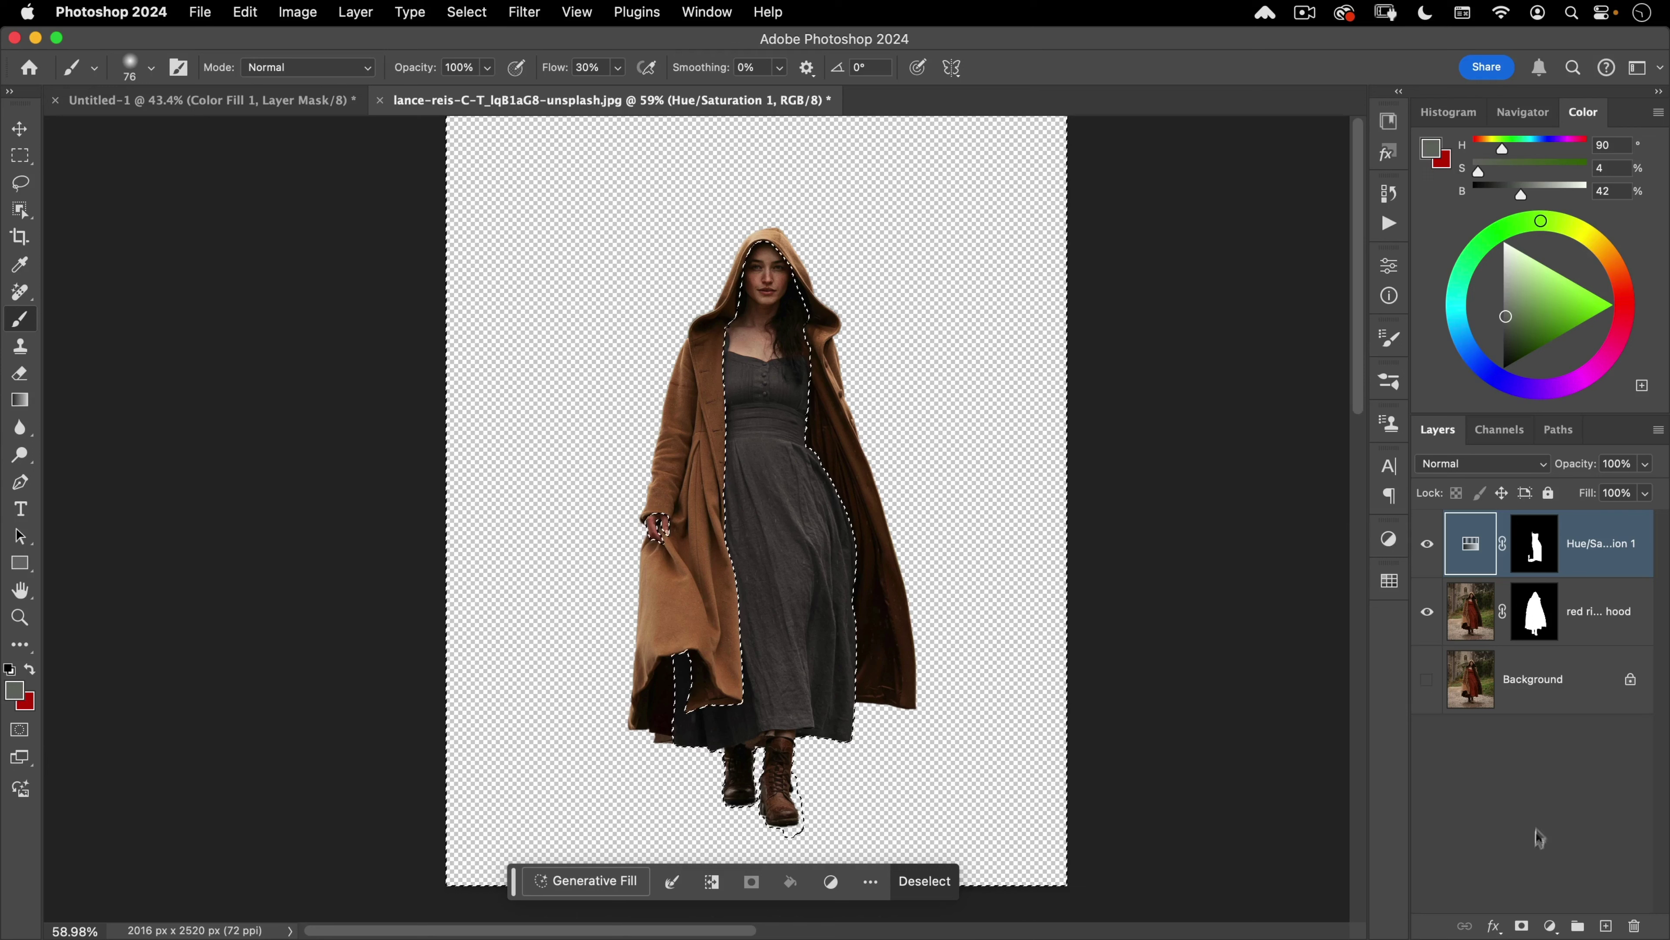
Step: Add a Curves adjustment layer from the coat selection and lower the Green curve to input 185, output 91
{"action": "left_click", "coordinate": [1551, 926]}
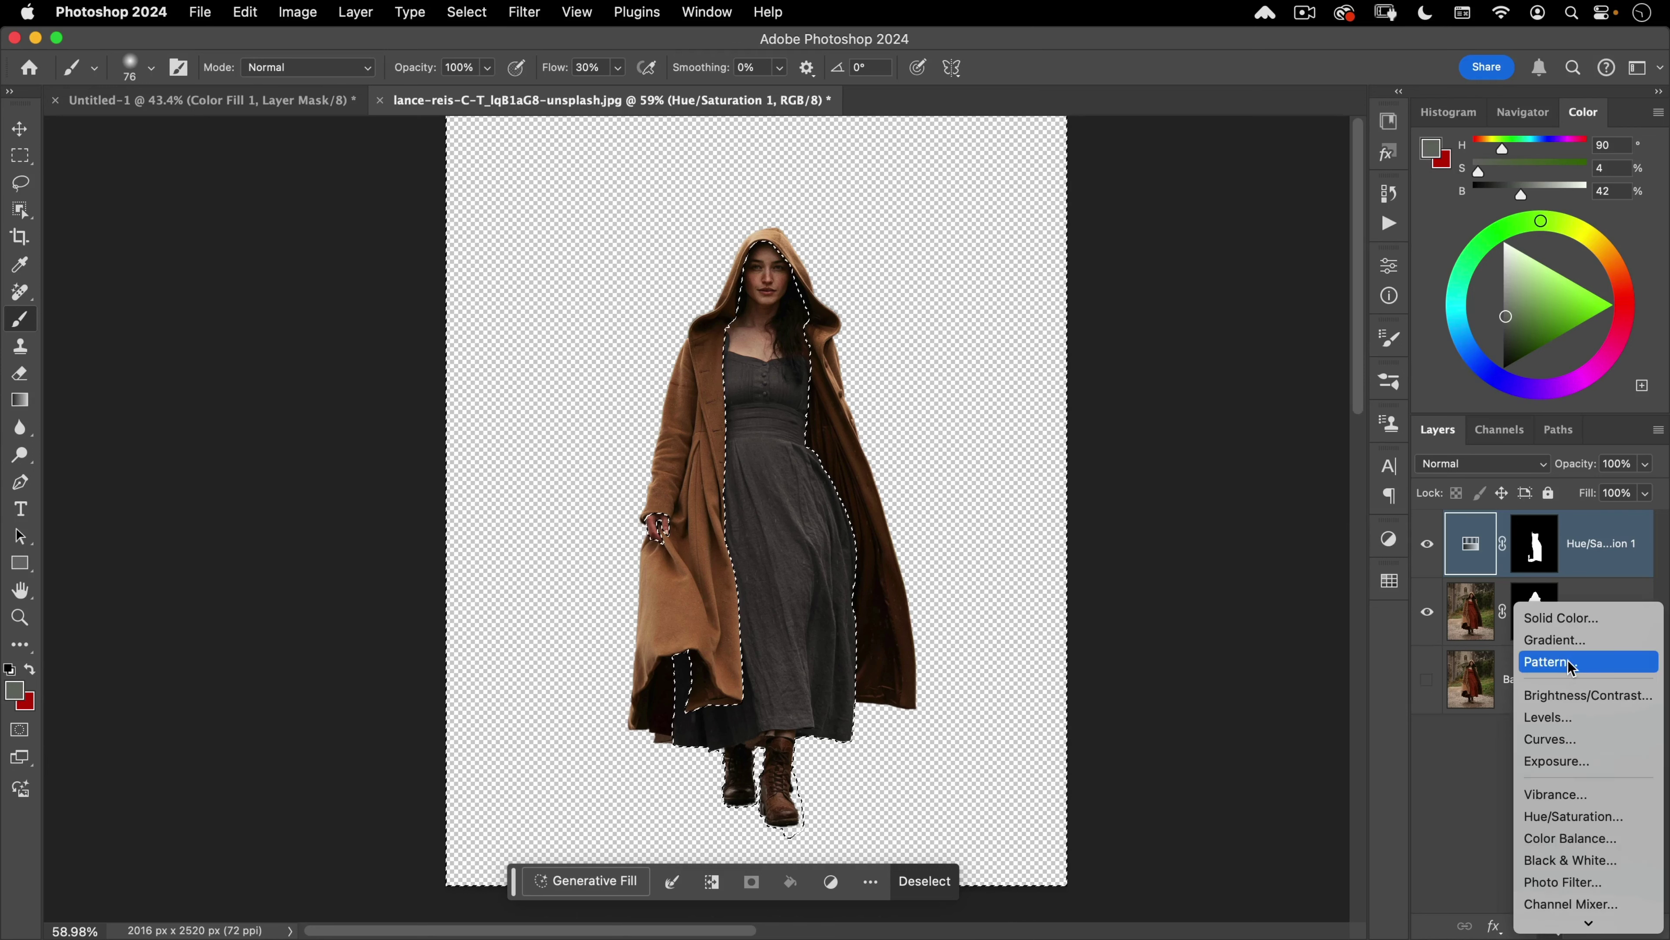
{"action": "left_click", "coordinate": [1575, 743]}
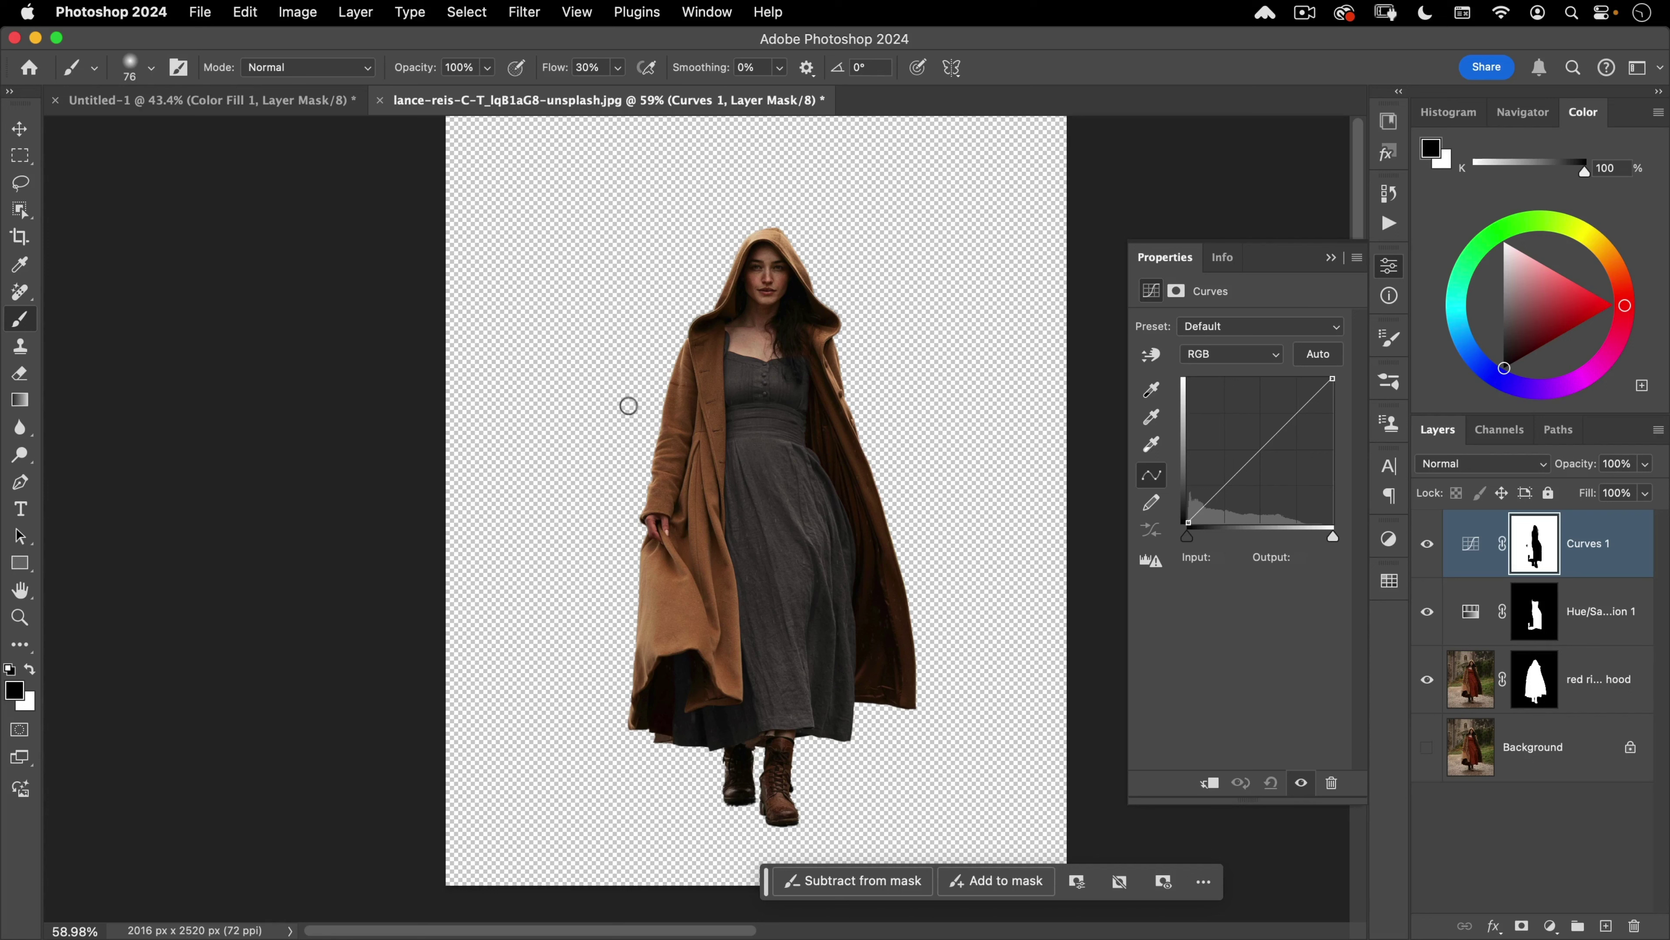
{"action": "left_click", "coordinate": [1239, 361]}
{"action": "left_click", "coordinate": [1220, 385]}
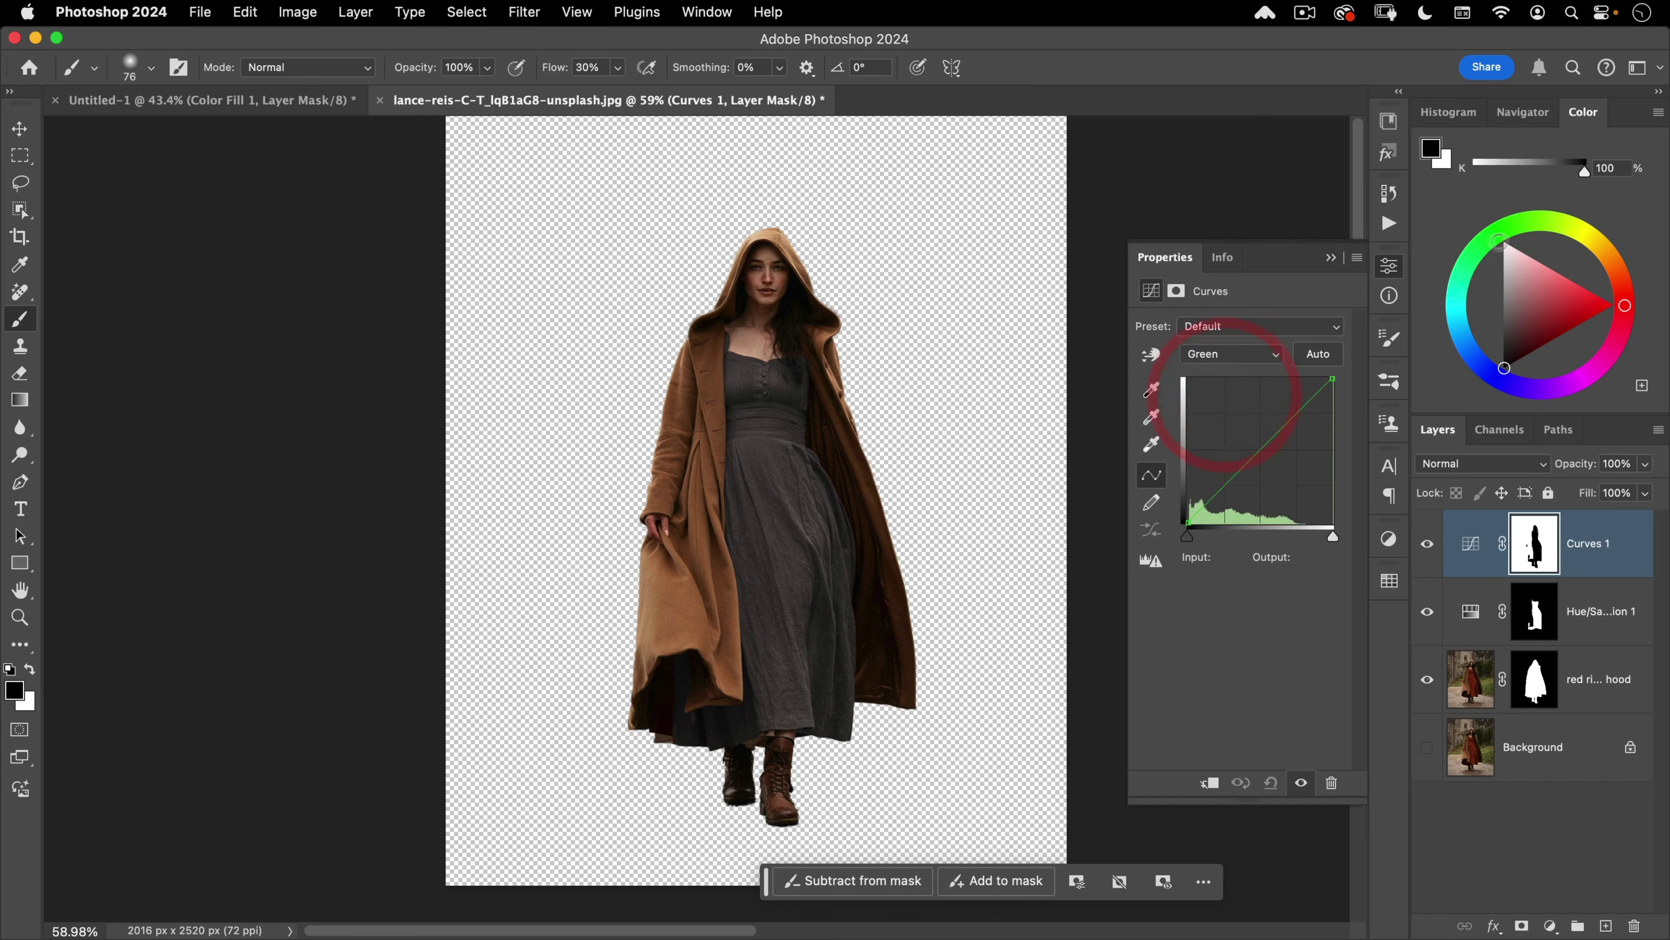
{"action": "left_click_drag", "start_coordinate": [1282, 456], "coordinate": [1294, 471]}
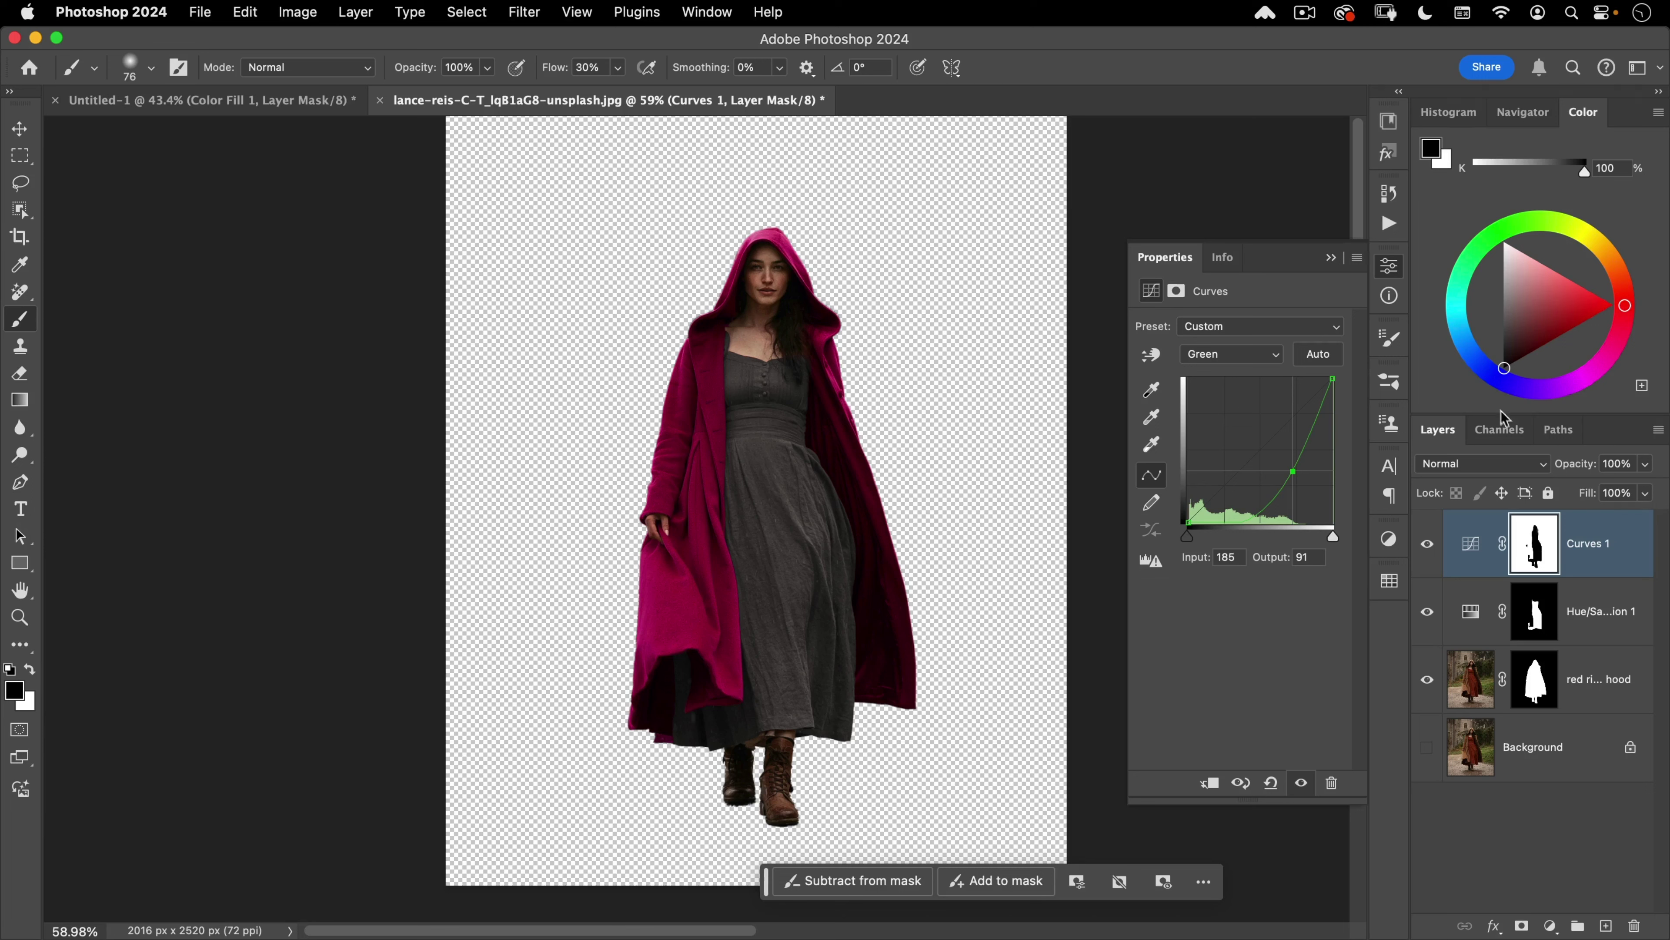
Step: Lower the Blue curve to about input 155, output 100, and close the Curves settings
{"action": "left_click", "coordinate": [1206, 353]}
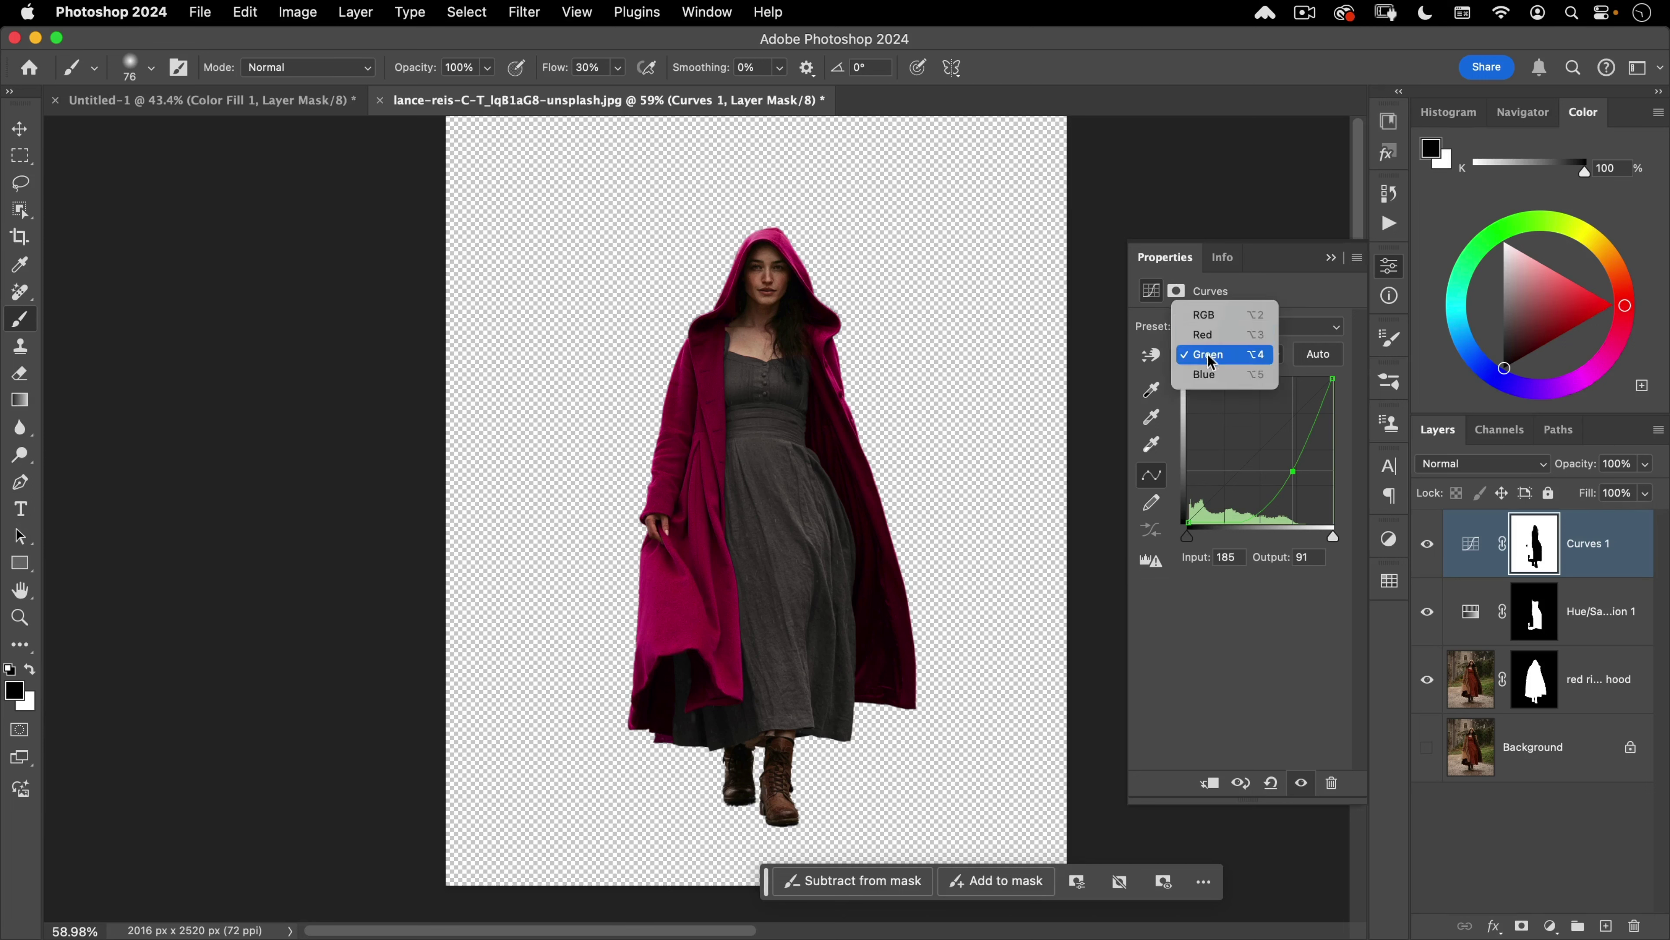
{"action": "left_click", "coordinate": [1209, 373]}
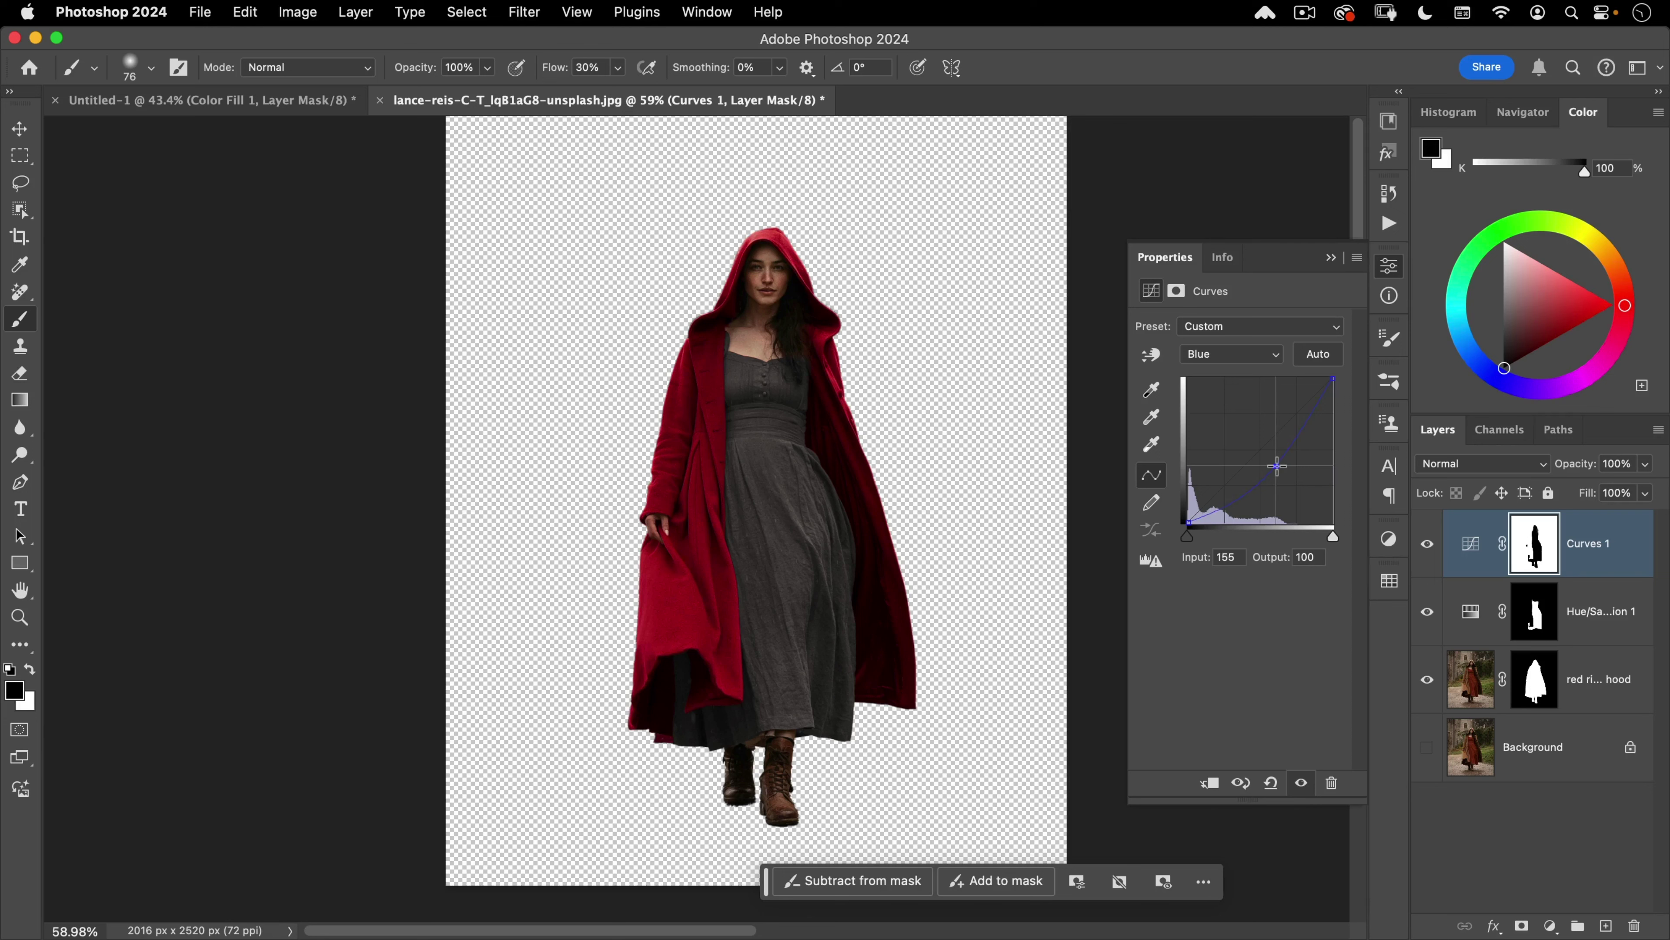
{"action": "left_click", "coordinate": [1390, 264]}
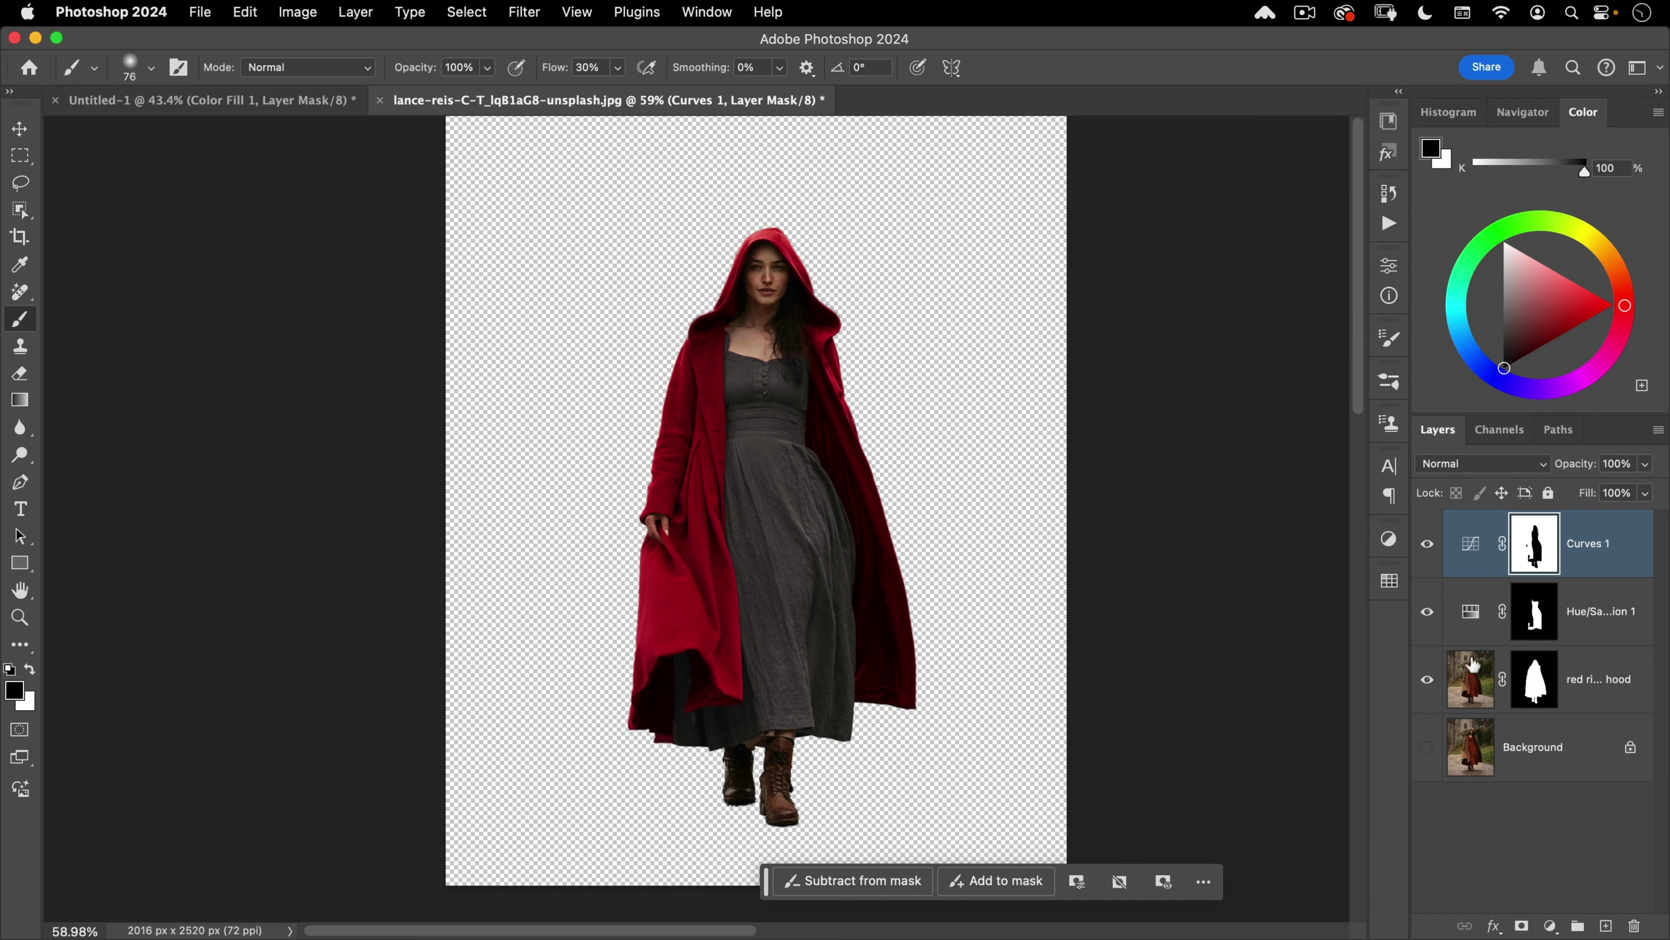
Step: Clip the Hue/Saturation and Curves layers to the figure layer and convert all three layers into one Smart Object
{"action": "left_click", "coordinate": [1470, 642], "text": "alt"}
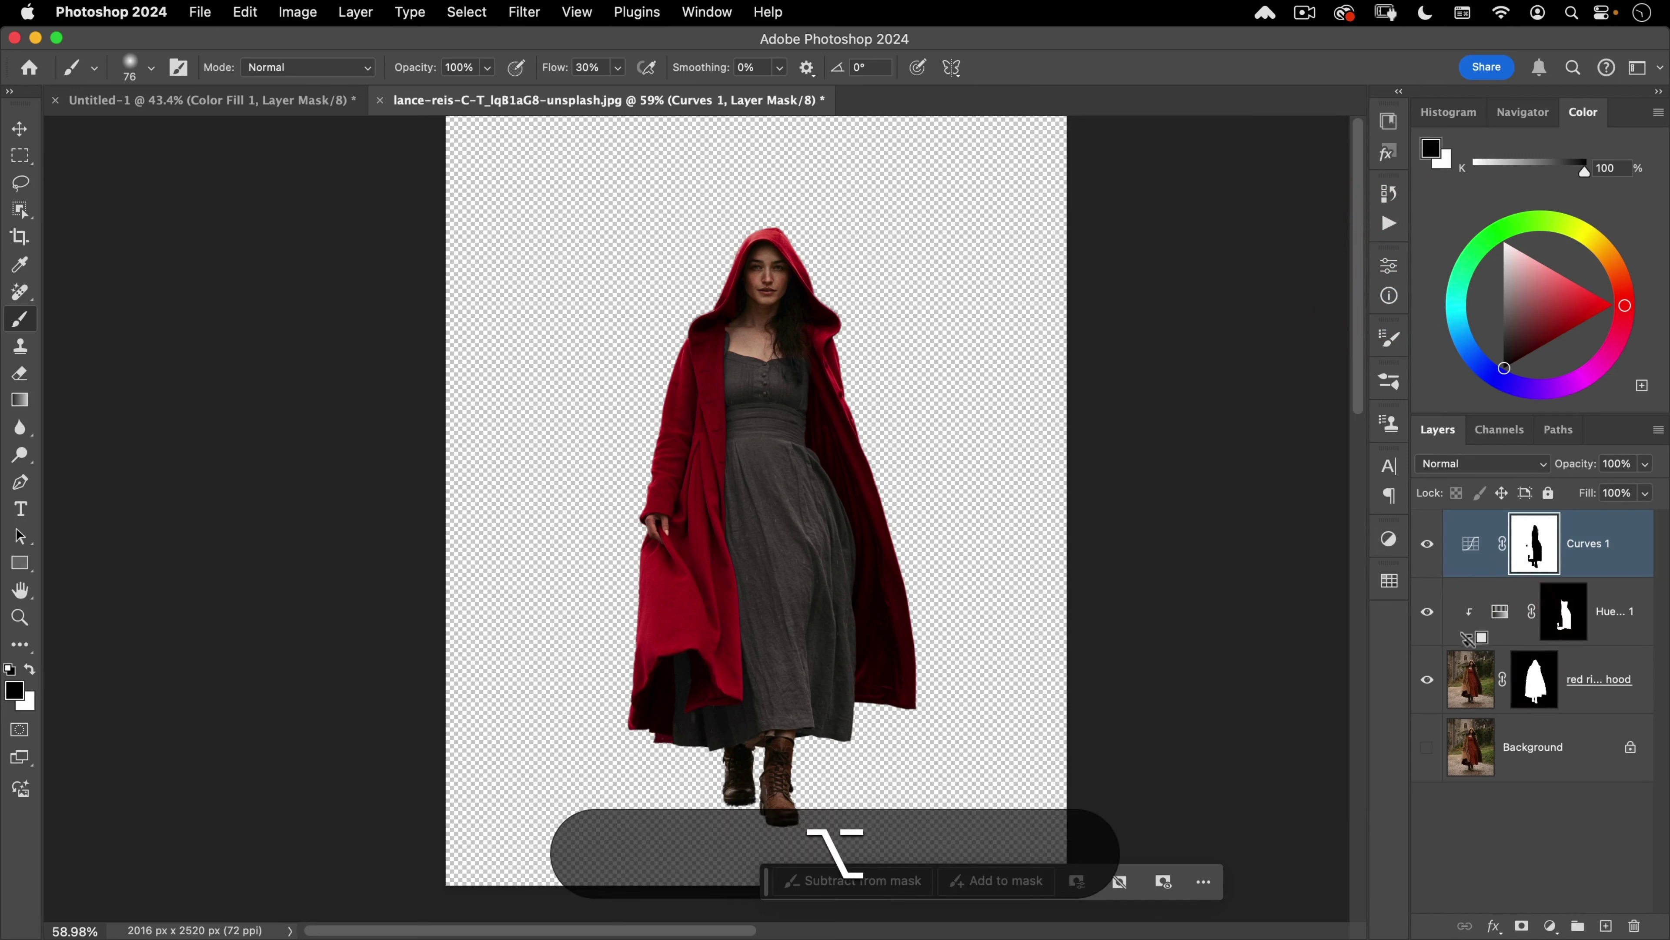
{"action": "left_click", "coordinate": [1471, 576], "text": "alt"}
{"action": "left_click", "coordinate": [1624, 534]}
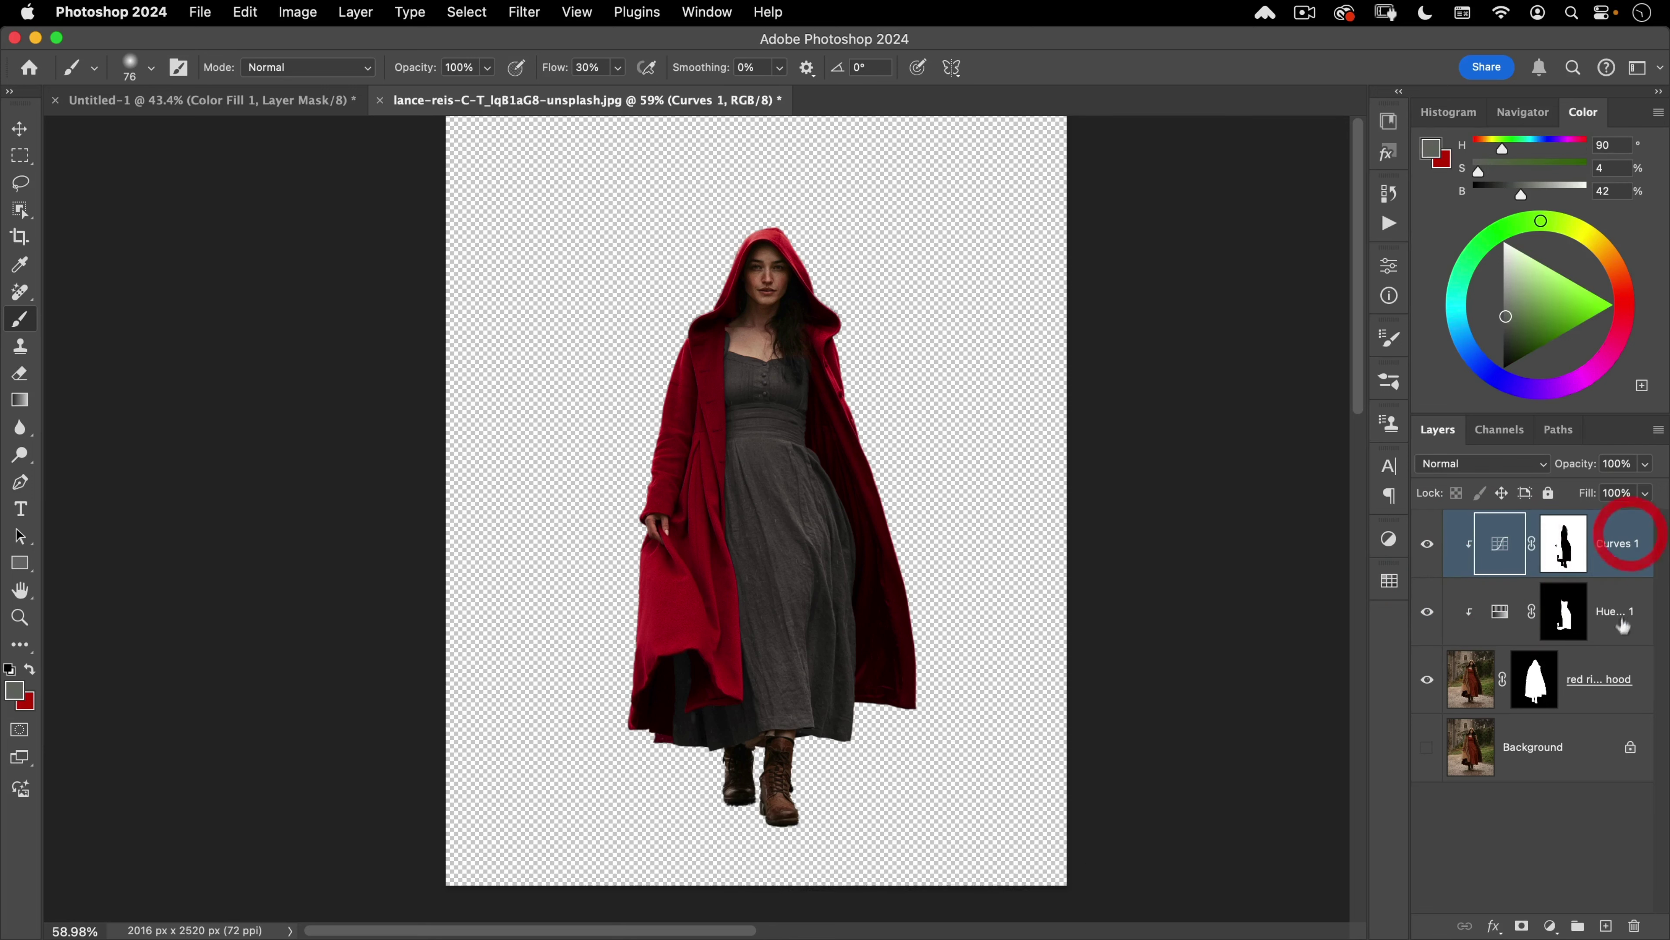
{"action": "left_click", "coordinate": [1600, 678], "text": "shift"}
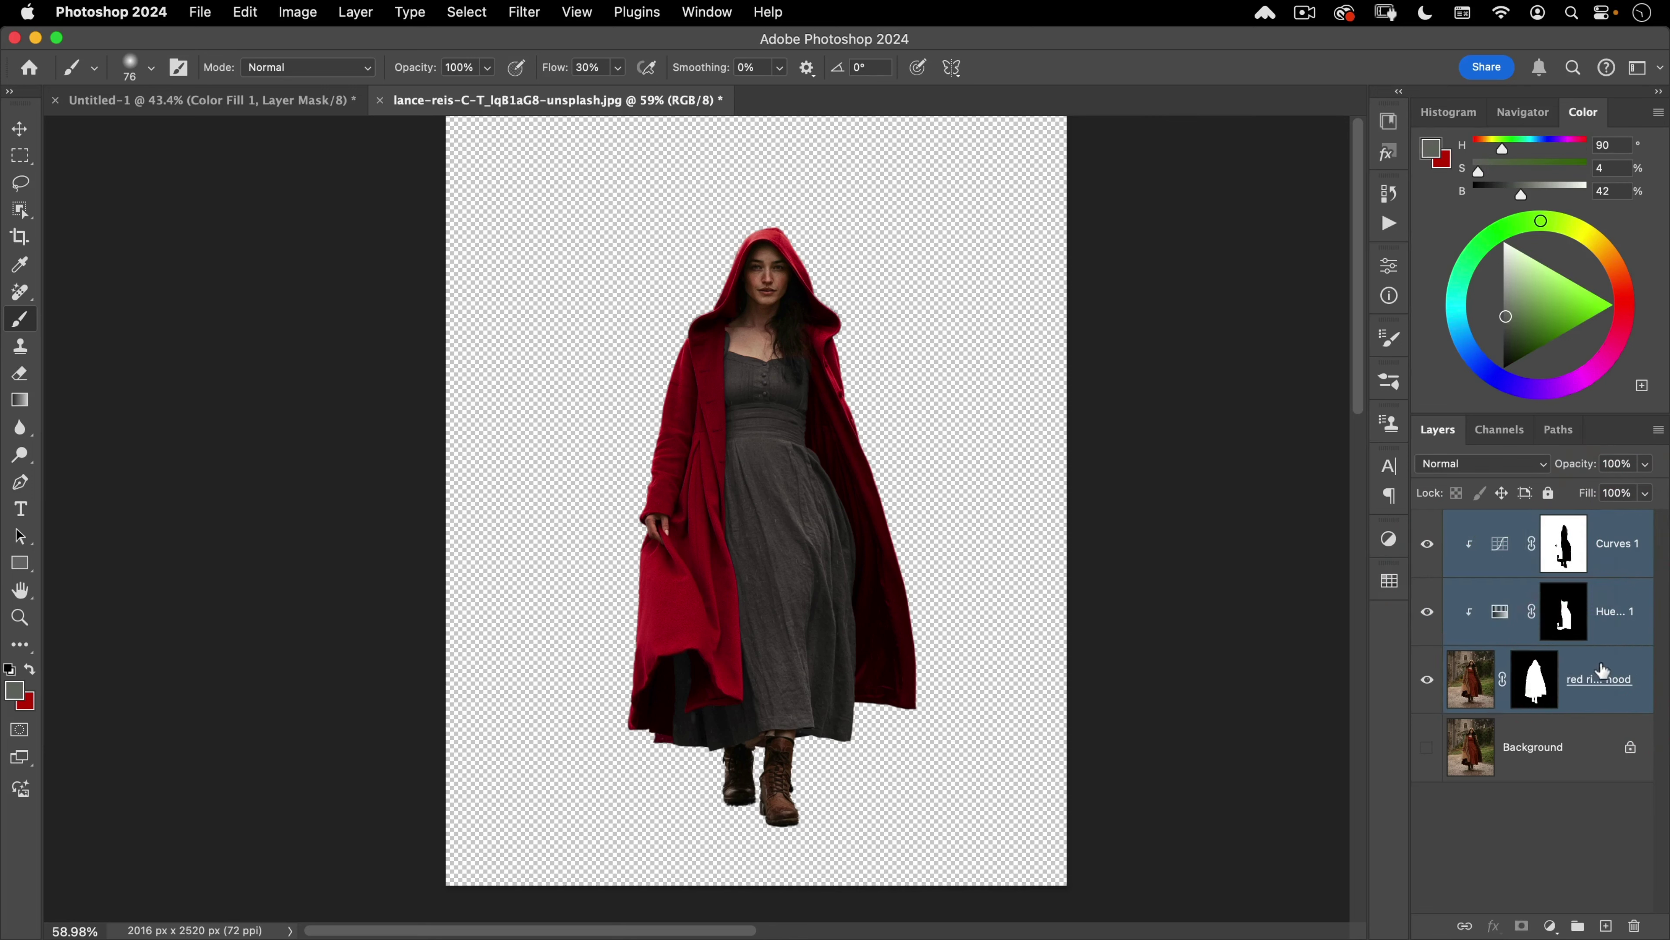
{"action": "right_click", "coordinate": [1598, 680]}
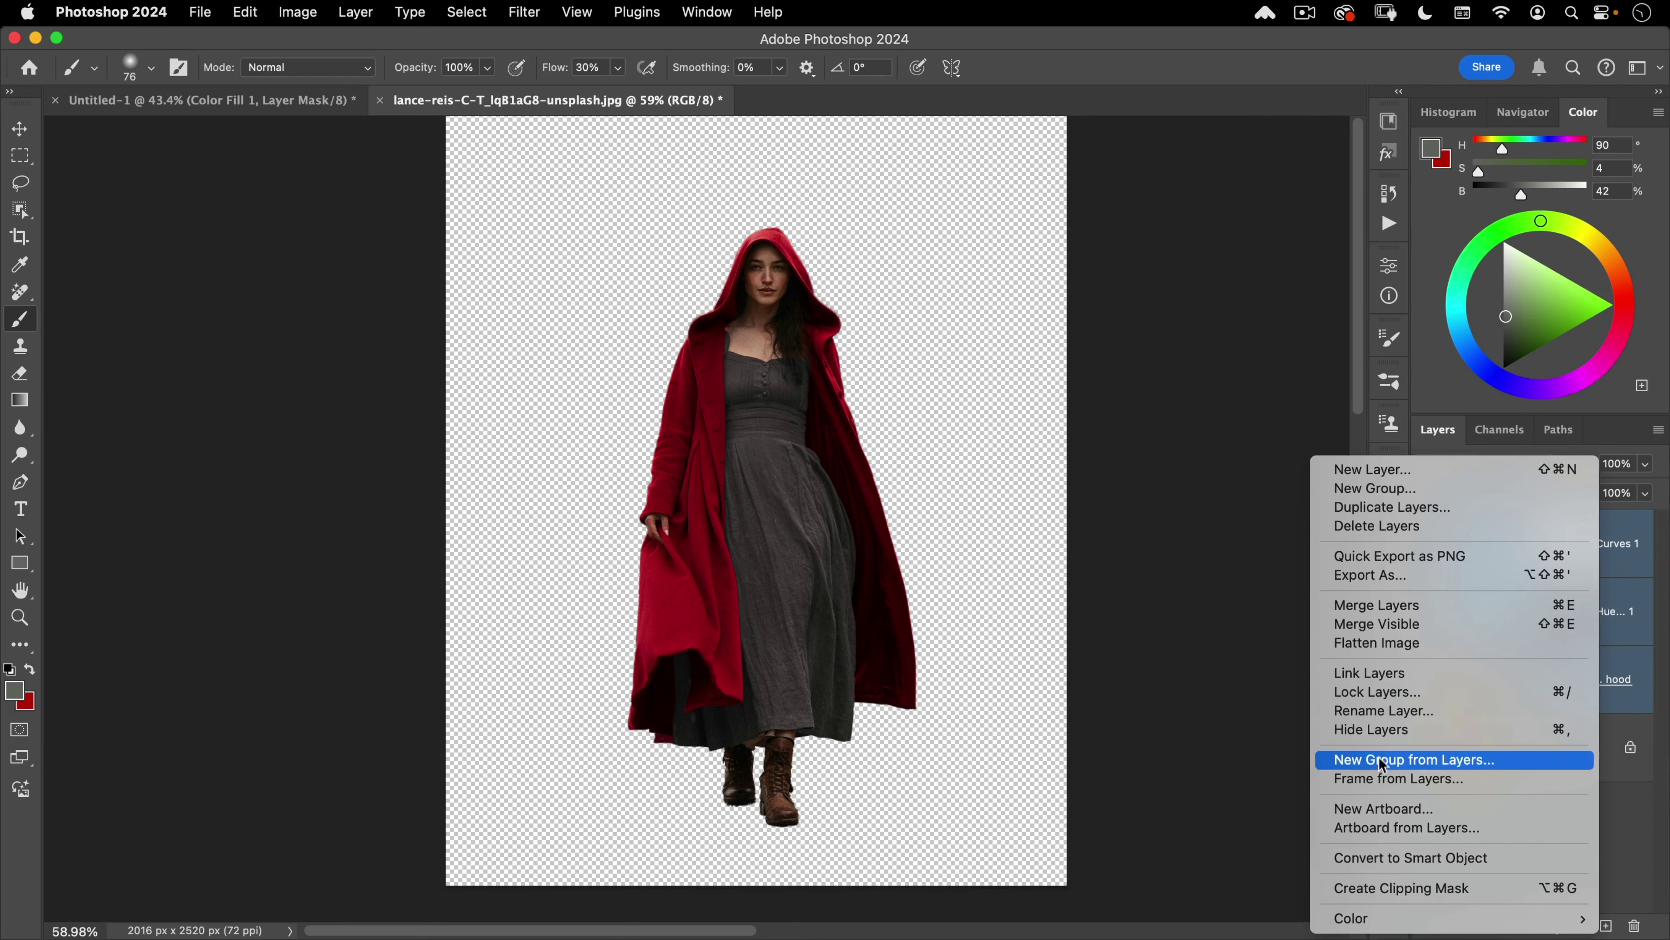
{"action": "left_click", "coordinate": [1366, 855]}
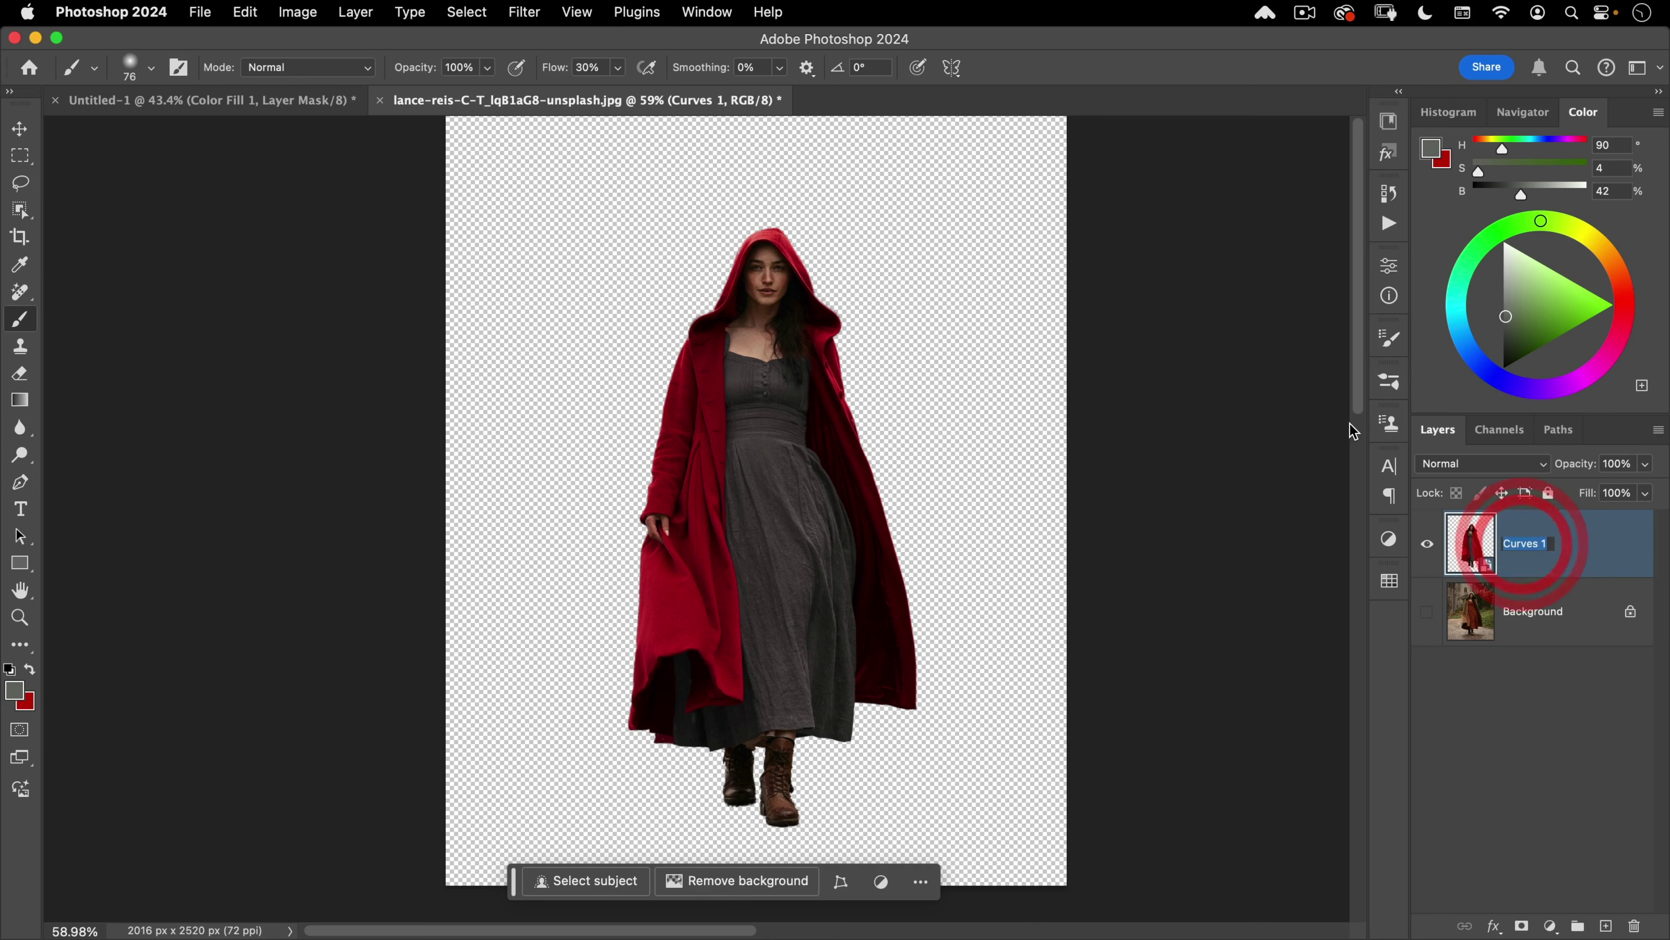
Step: Rename the new Smart Object layer "red riding hood"
{"action": "type", "text": "re"}
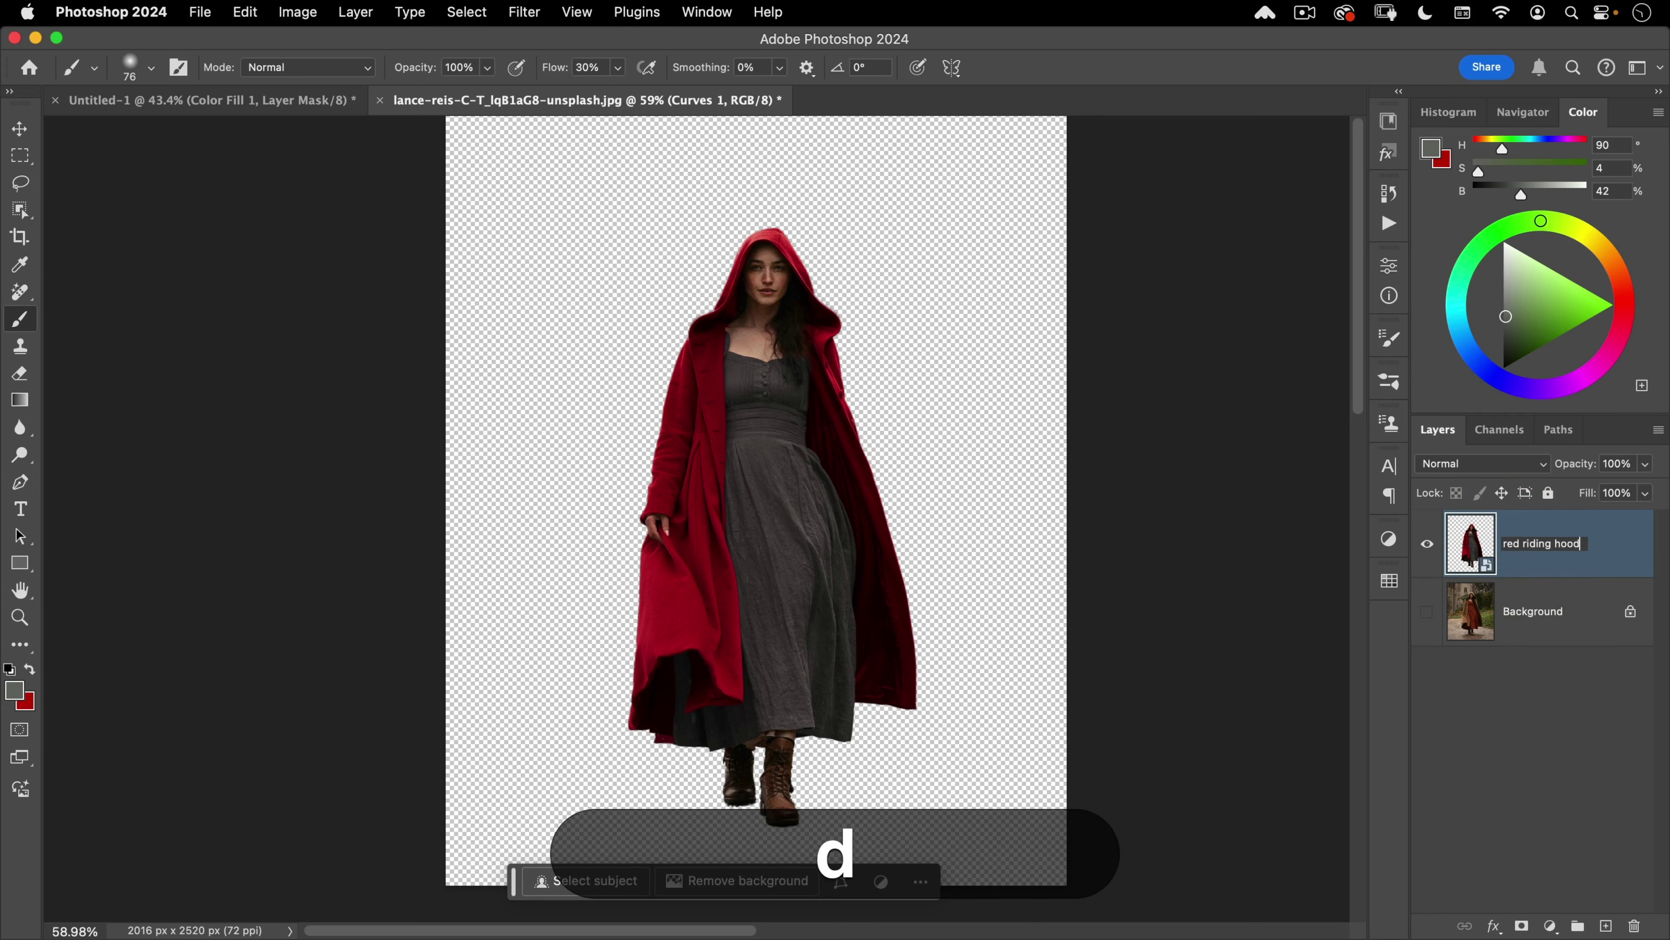
{"action": "type", "text": "d riding hood"}
{"action": "key", "text": "Return"}
Step: Float the figure's document window and copy the red riding hood layer into the Untitled-1 wolf poster with the Move tool
{"action": "key", "text": "v"}
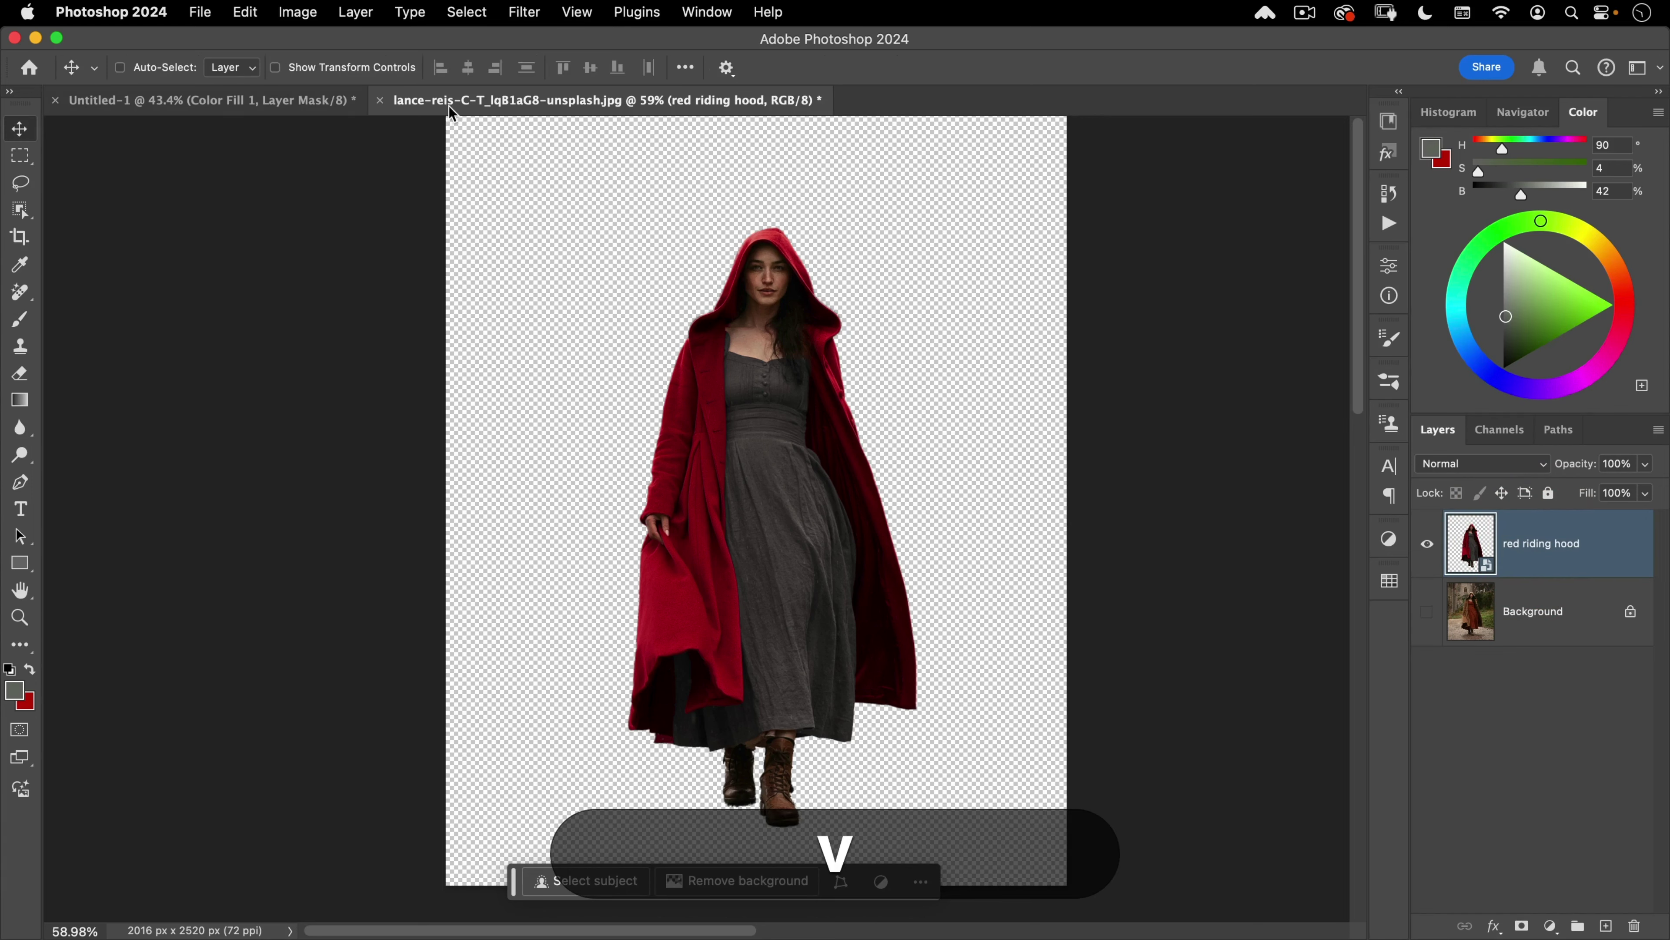
{"action": "left_click_drag", "start_coordinate": [451, 112], "coordinate": [727, 168]}
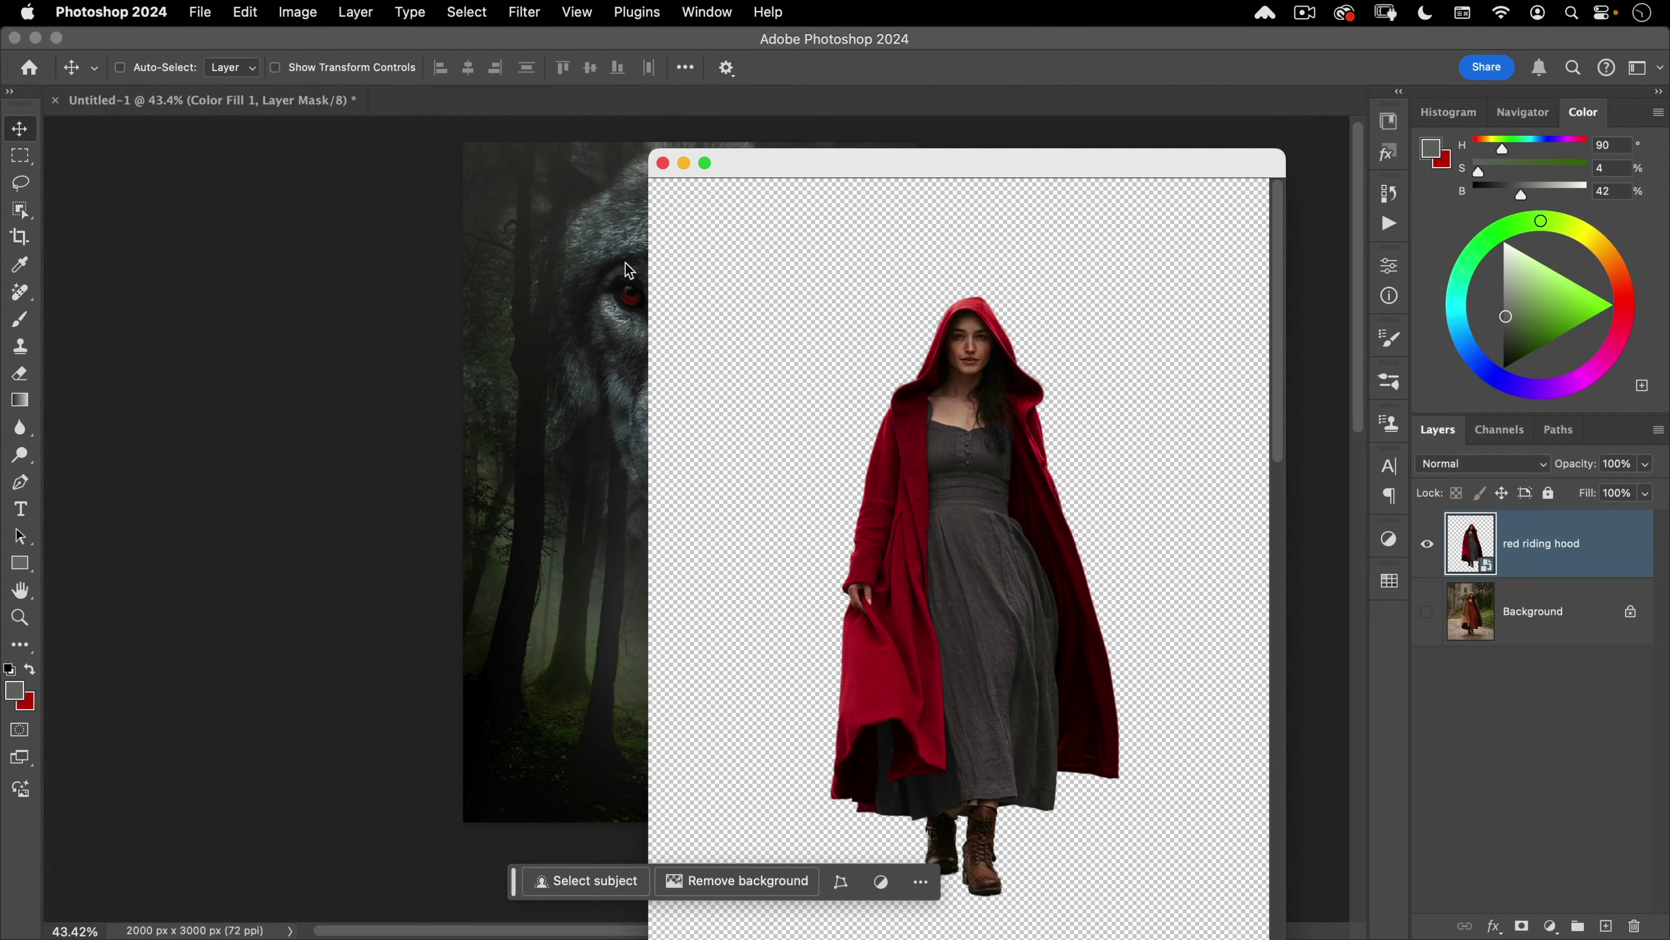
{"action": "left_click_drag", "start_coordinate": [1355, 497], "coordinate": [548, 487]}
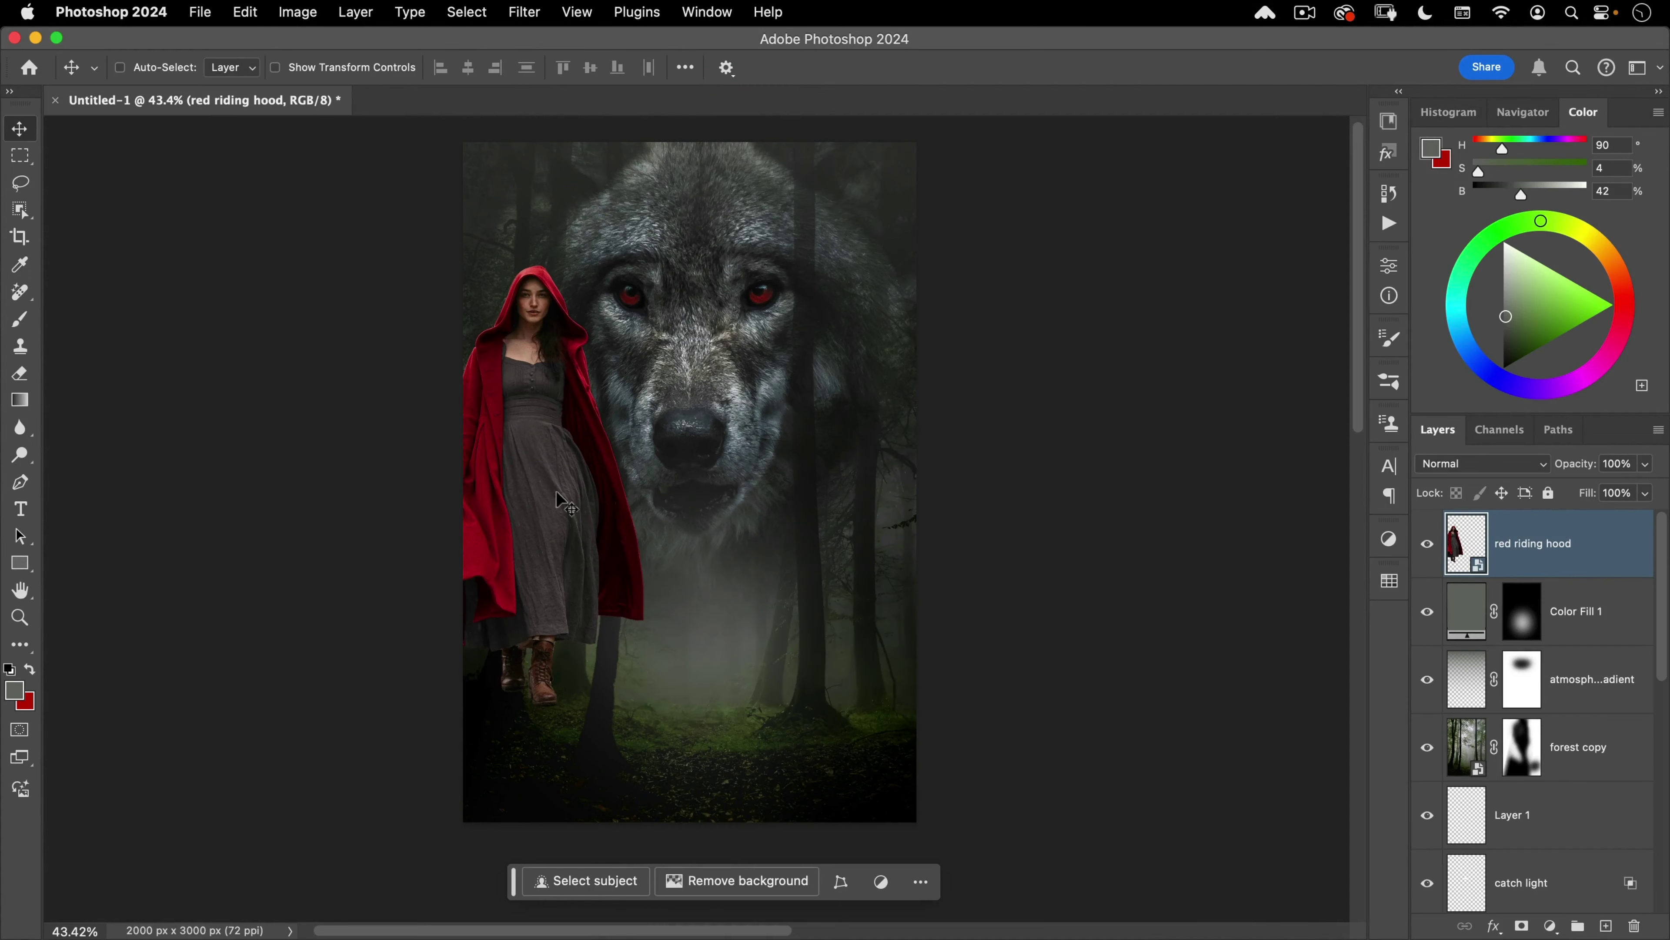
Step: Show the guides and move the figure onto the poster's vertical centre guide, below the wolf's face
{"action": "key", "text": "super+semicolon"}
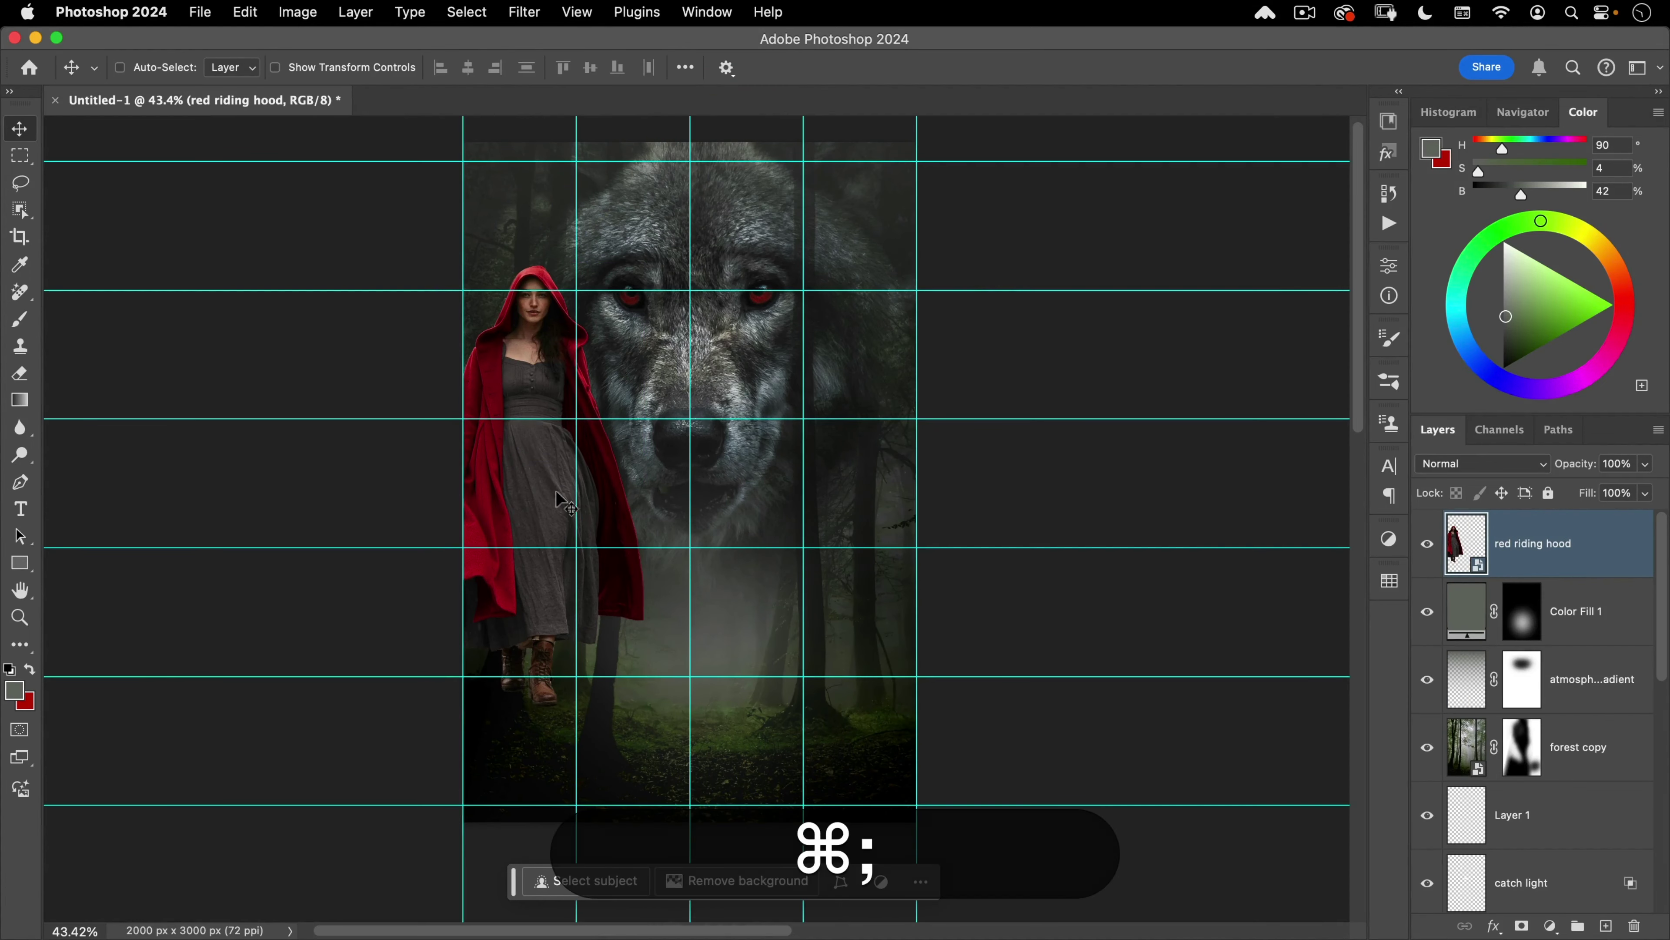
{"action": "left_click_drag", "start_coordinate": [519, 442], "coordinate": [666, 579]}
{"action": "key", "text": "Right"}
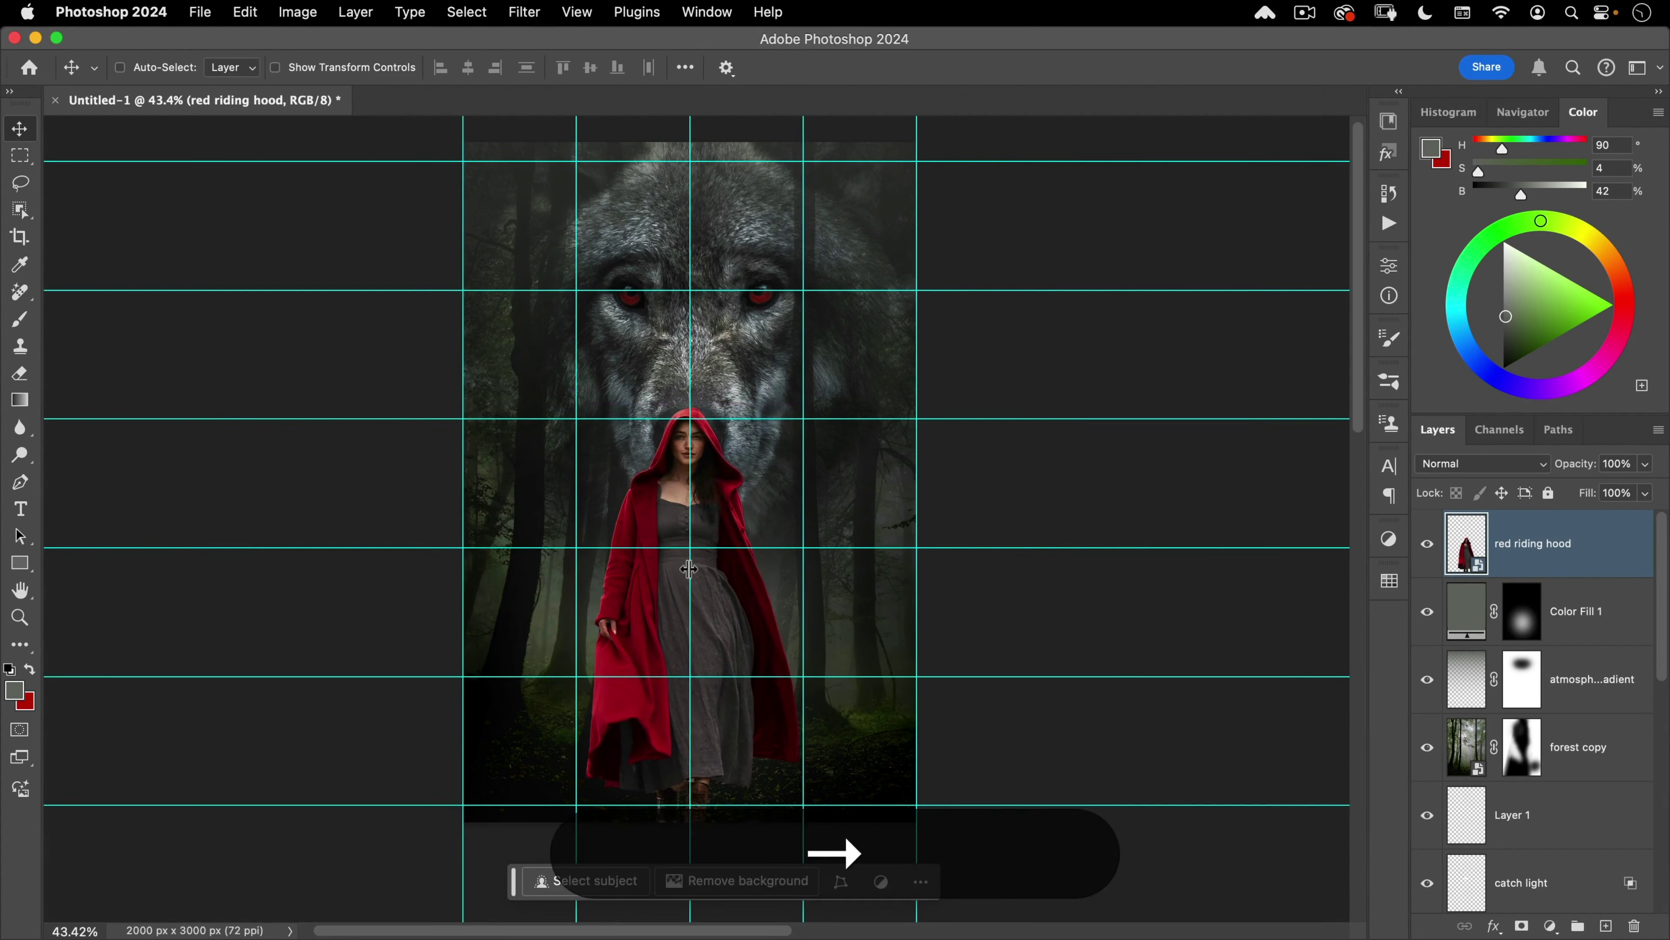
Step: Scale the figure proportionally to about 71.69% with Free Transform, keeping the transform active
{"action": "key", "text": "super+t"}
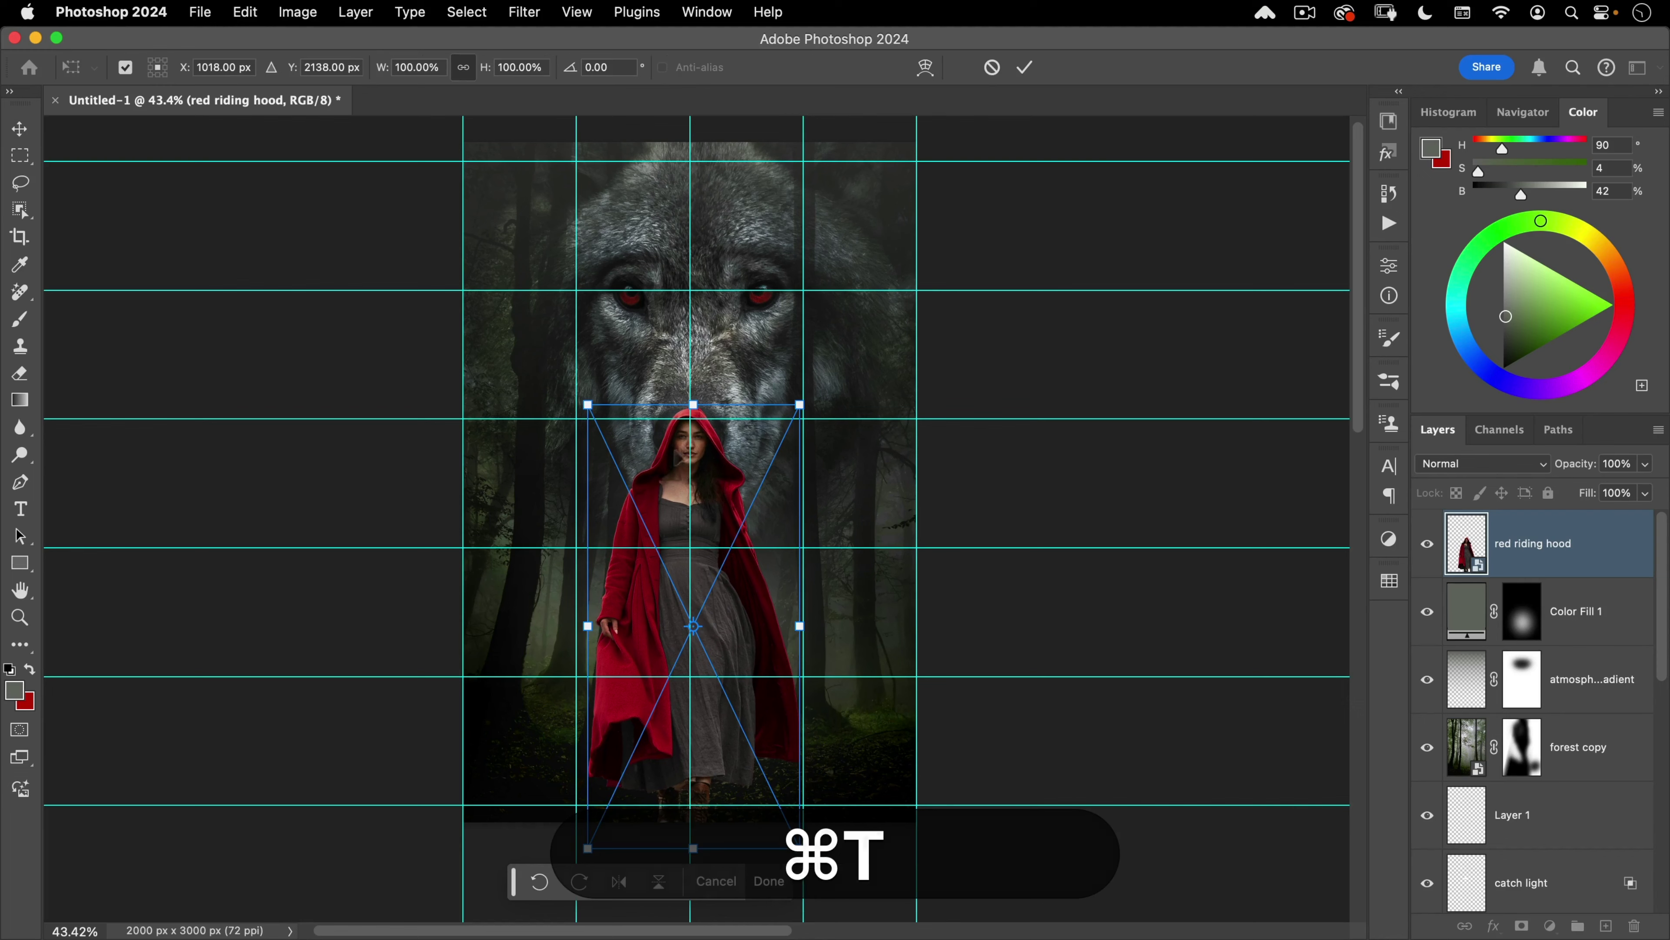
{"action": "left_click_drag", "start_coordinate": [693, 404], "coordinate": [810, 519]}
{"action": "key", "text": "super+space"}
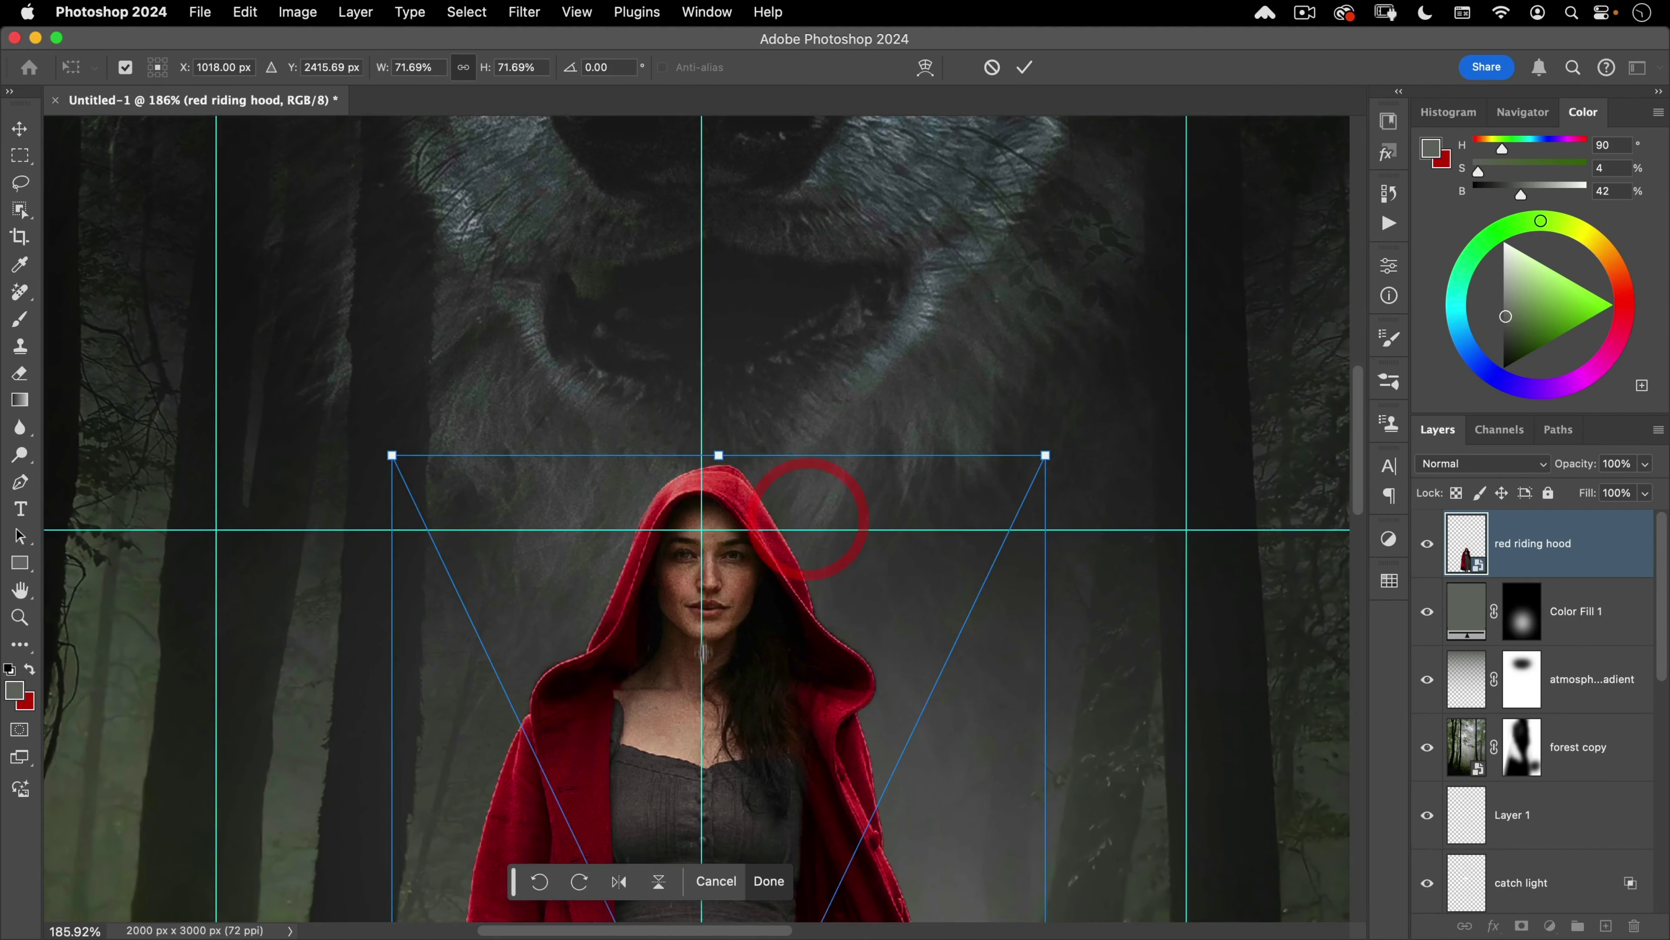
Step: Nudge the figure to about X 1010.96 px, Y 2388.65 px so her face centres on the vertical guide with her eyes on the horizontal guide
{"action": "left_click_drag", "start_coordinate": [766, 660], "coordinate": [756, 631]}
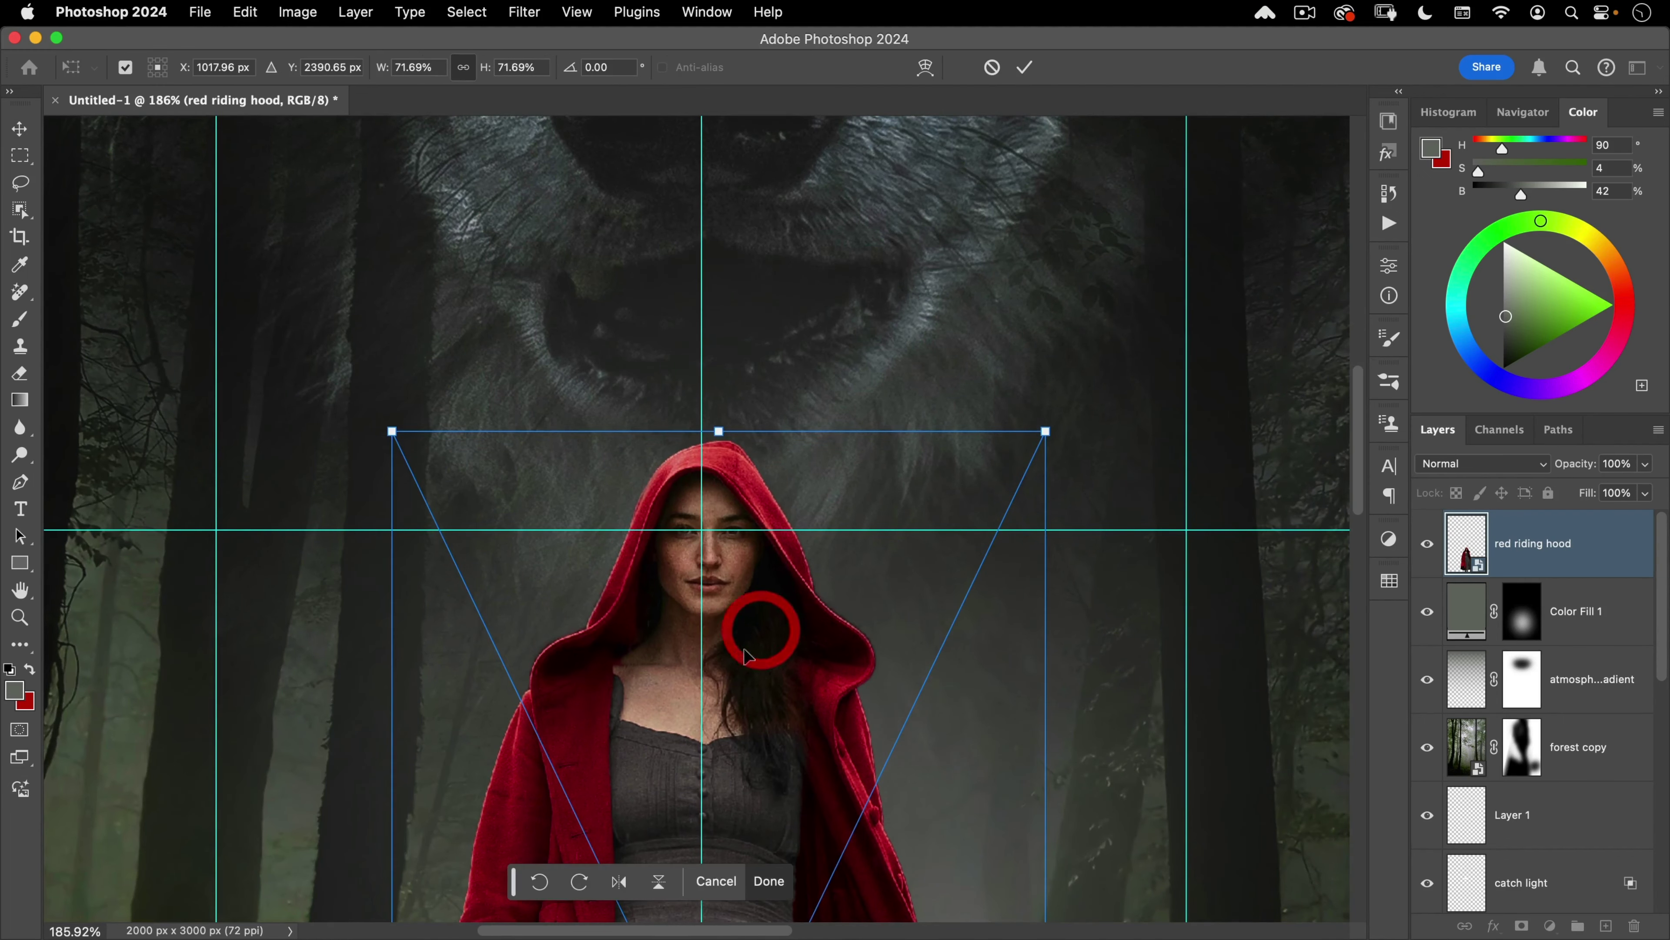
{"action": "key", "text": "shift"}
{"action": "key", "text": "shift+Up"}
{"action": "key", "text": "Right"}
{"action": "key", "text": "Up"}
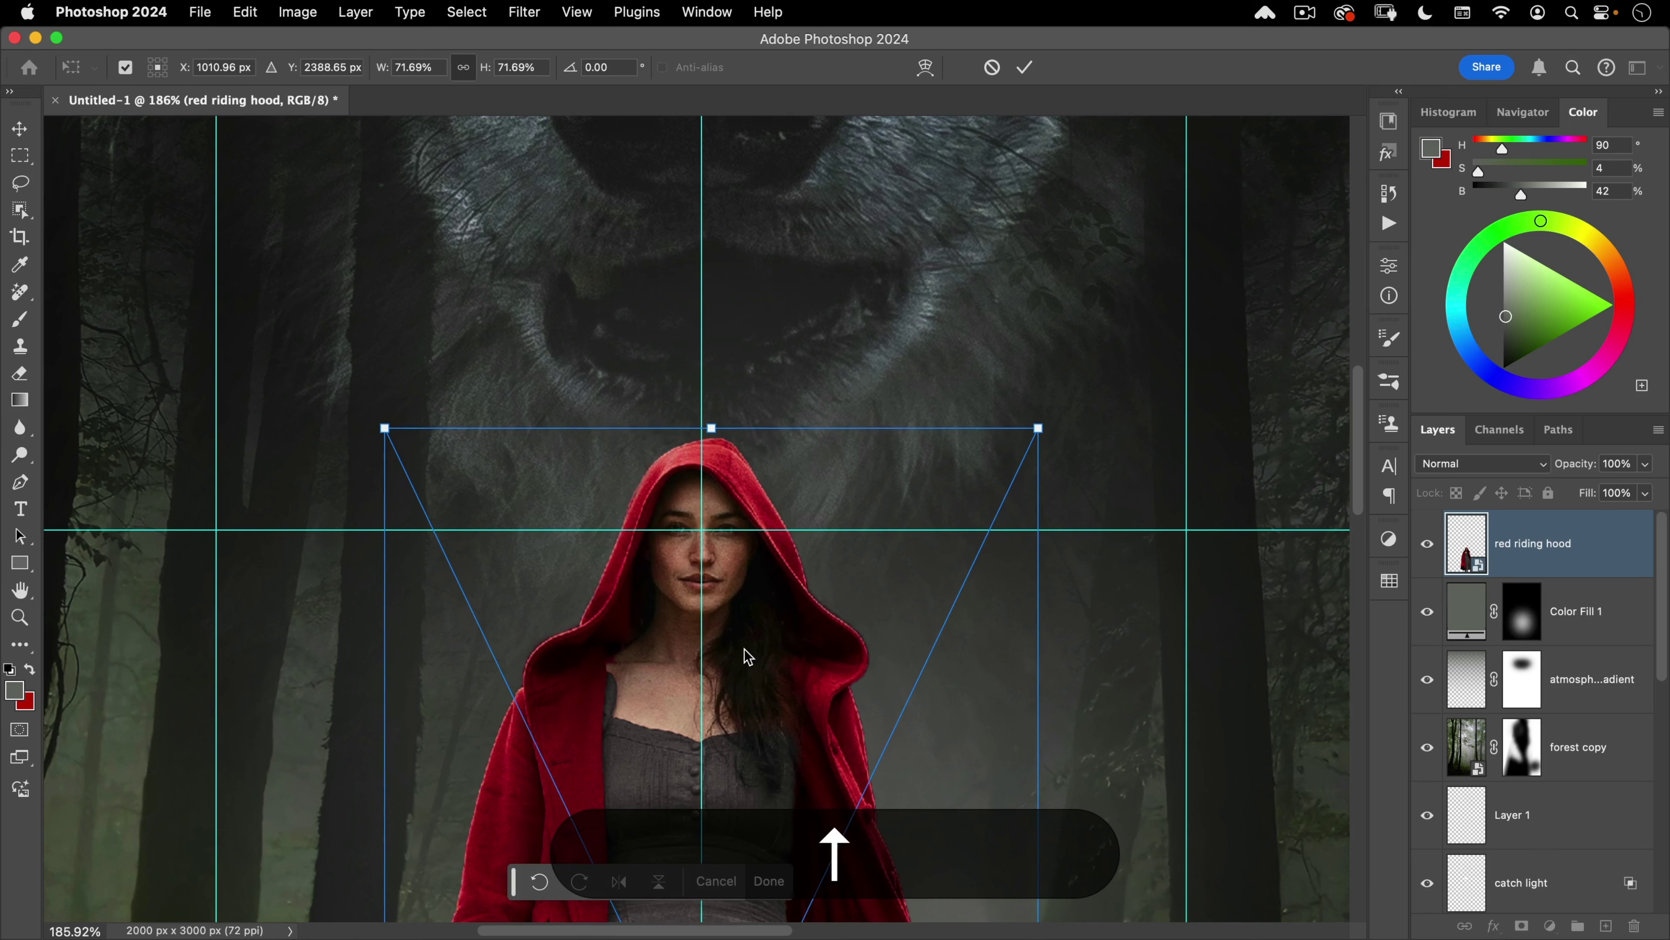
{"action": "key", "text": "Right"}
{"action": "key", "text": "Left"}
{"action": "key", "text": "Down"}
{"action": "key", "text": "Down"}
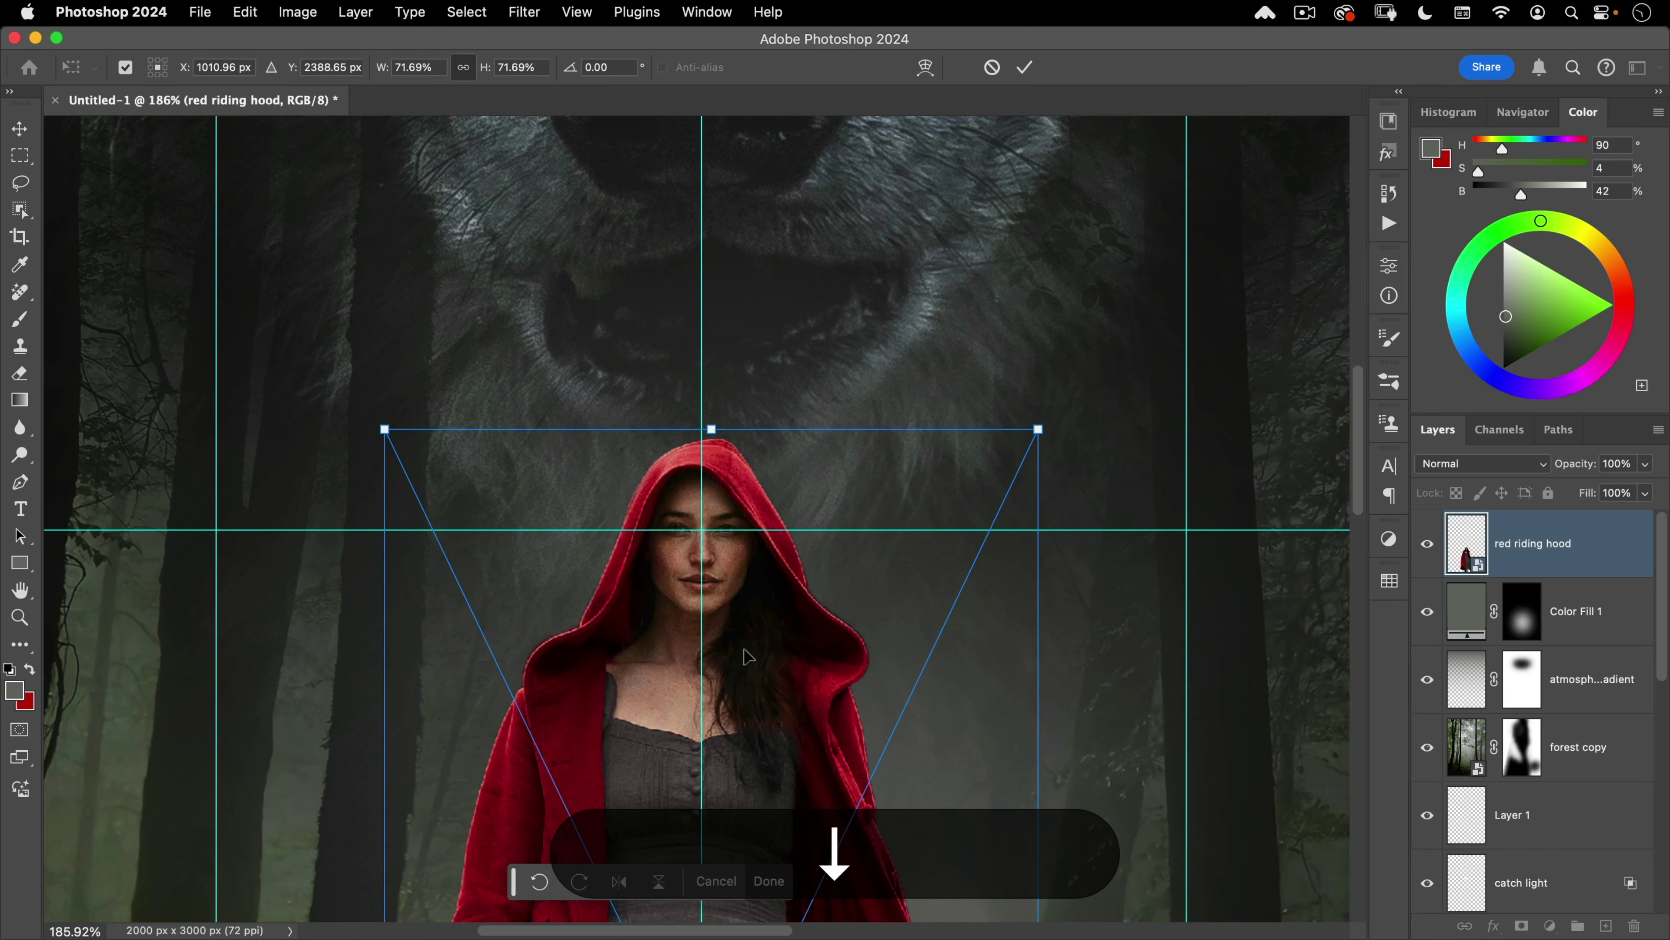
Step: Reset the transform's reference point by toggling it off and on, and place it between the woman's eyes at the guide intersection
{"action": "key", "text": "alt"}
{"action": "left_click_drag", "start_coordinate": [705, 534], "coordinate": [703, 532]}
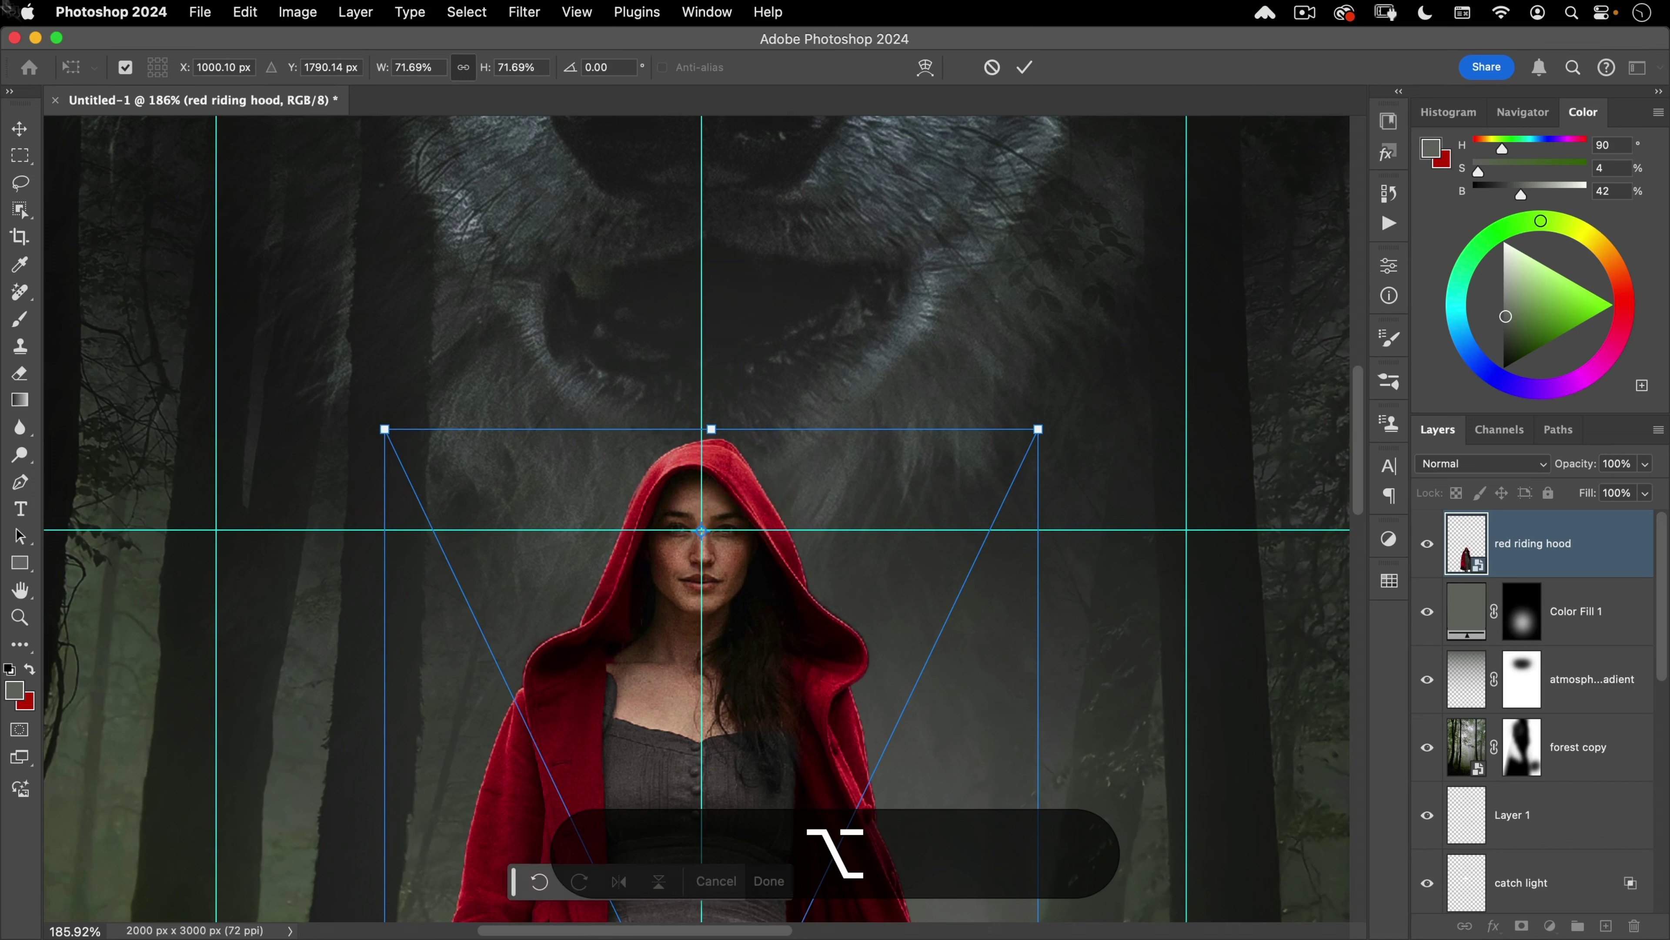
{"action": "left_click", "coordinate": [126, 67]}
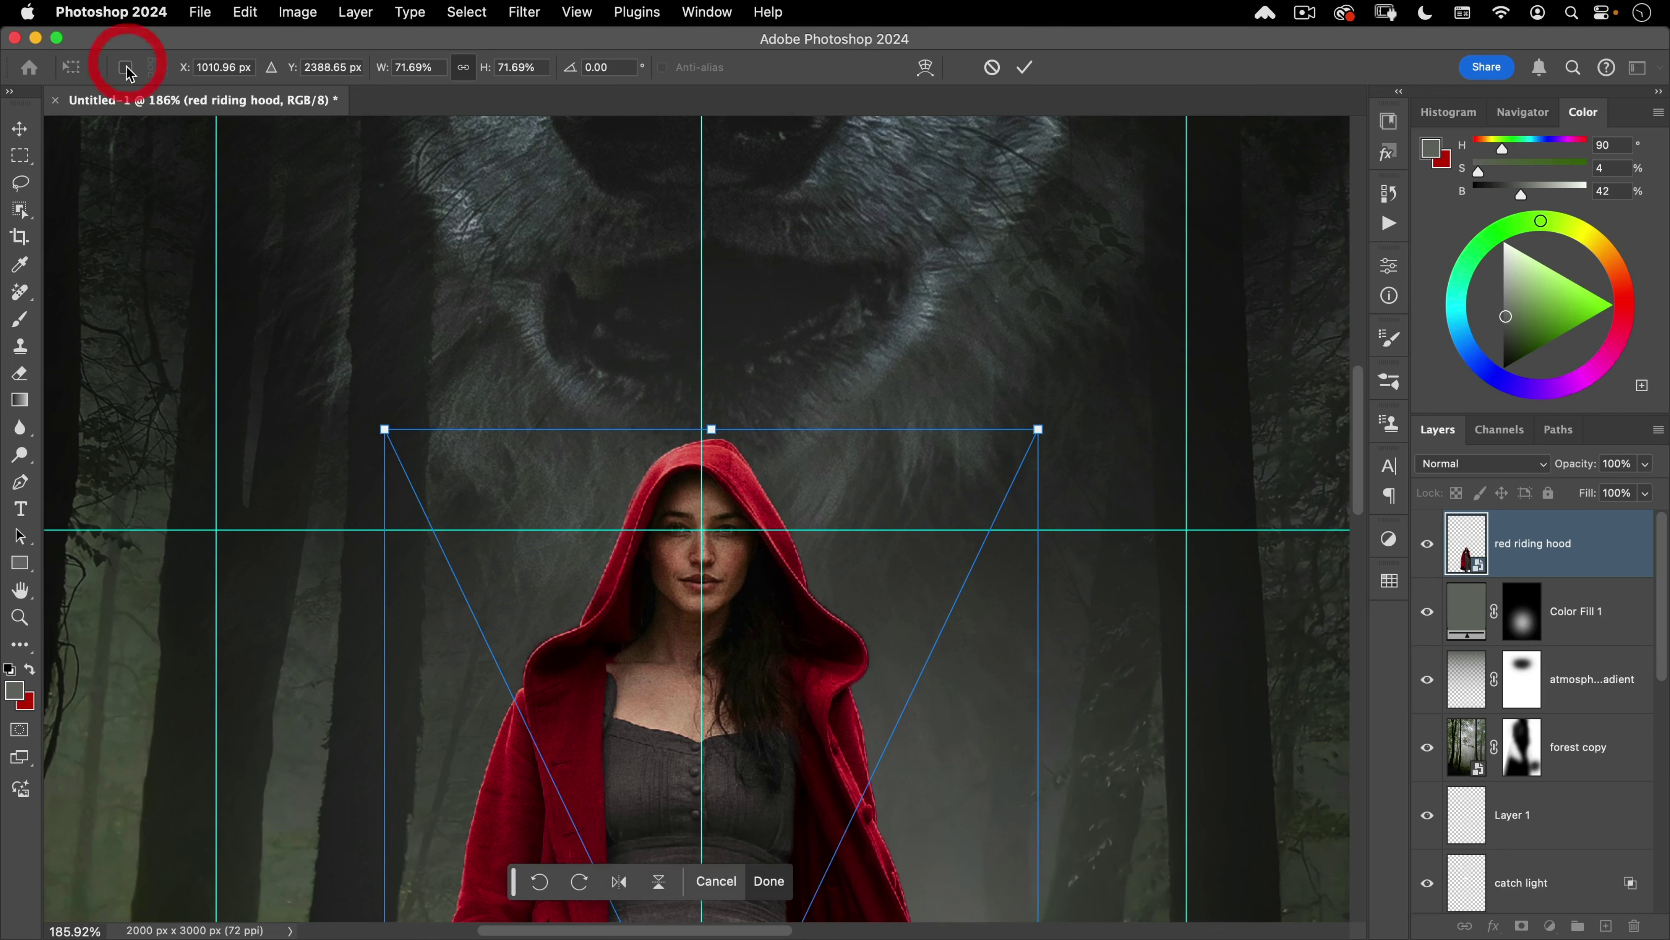
{"action": "left_click", "coordinate": [127, 68]}
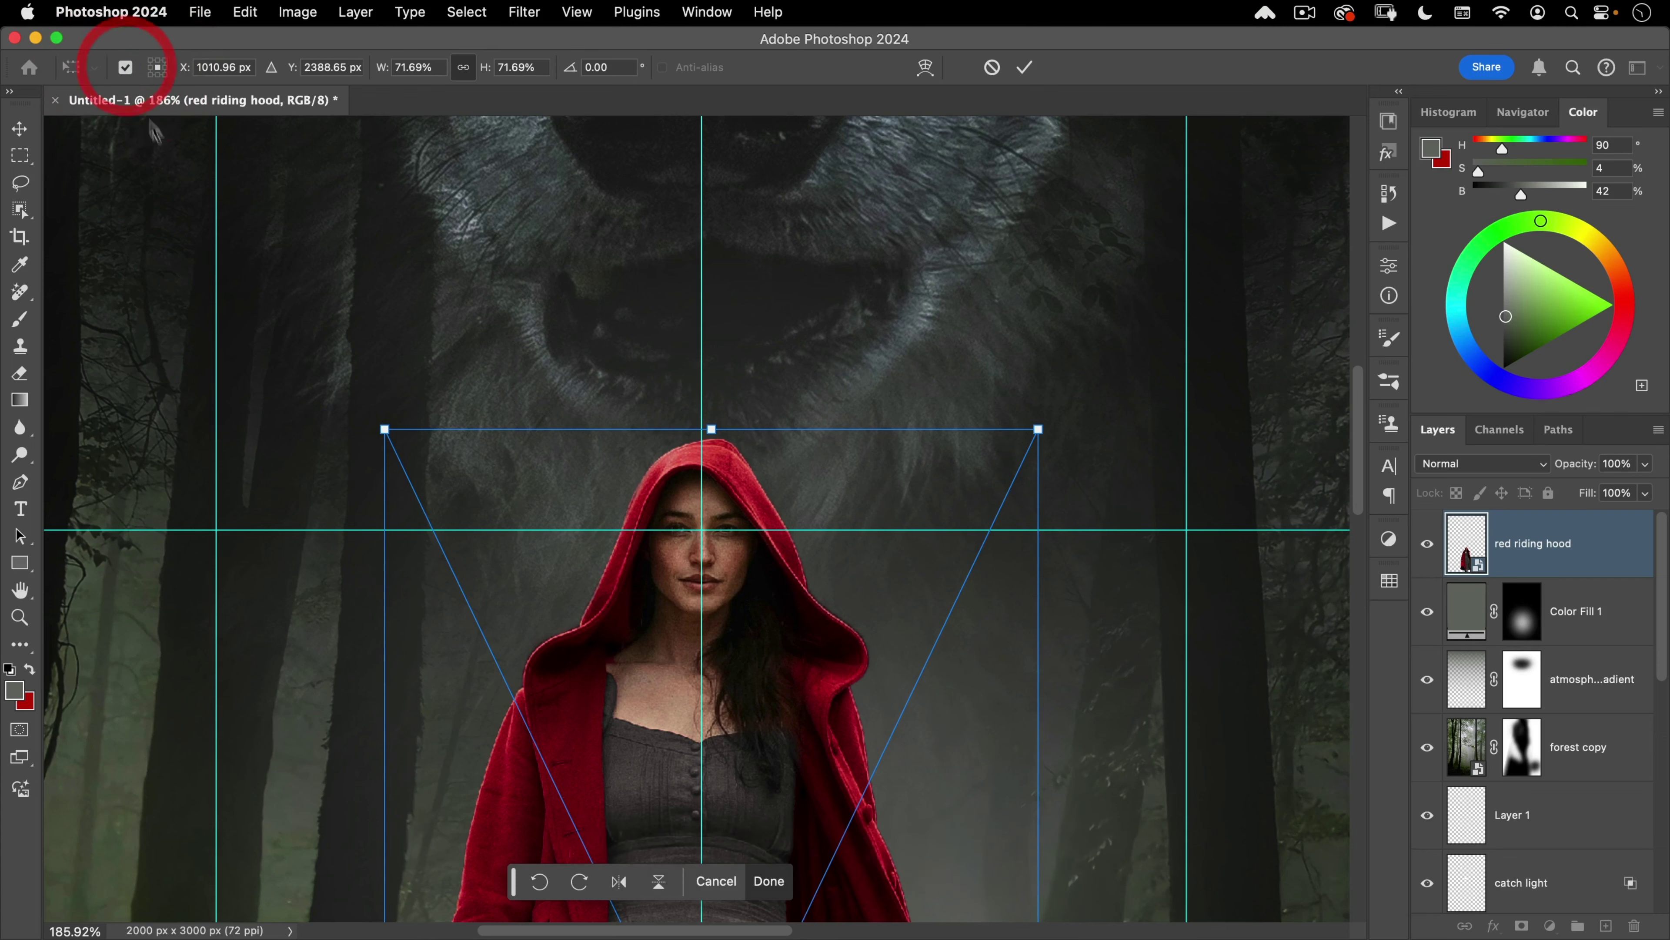
{"action": "key", "text": "space"}
{"action": "left_click_drag", "start_coordinate": [717, 592], "coordinate": [716, 222]}
{"action": "left_click_drag", "start_coordinate": [705, 788], "coordinate": [698, 262]}
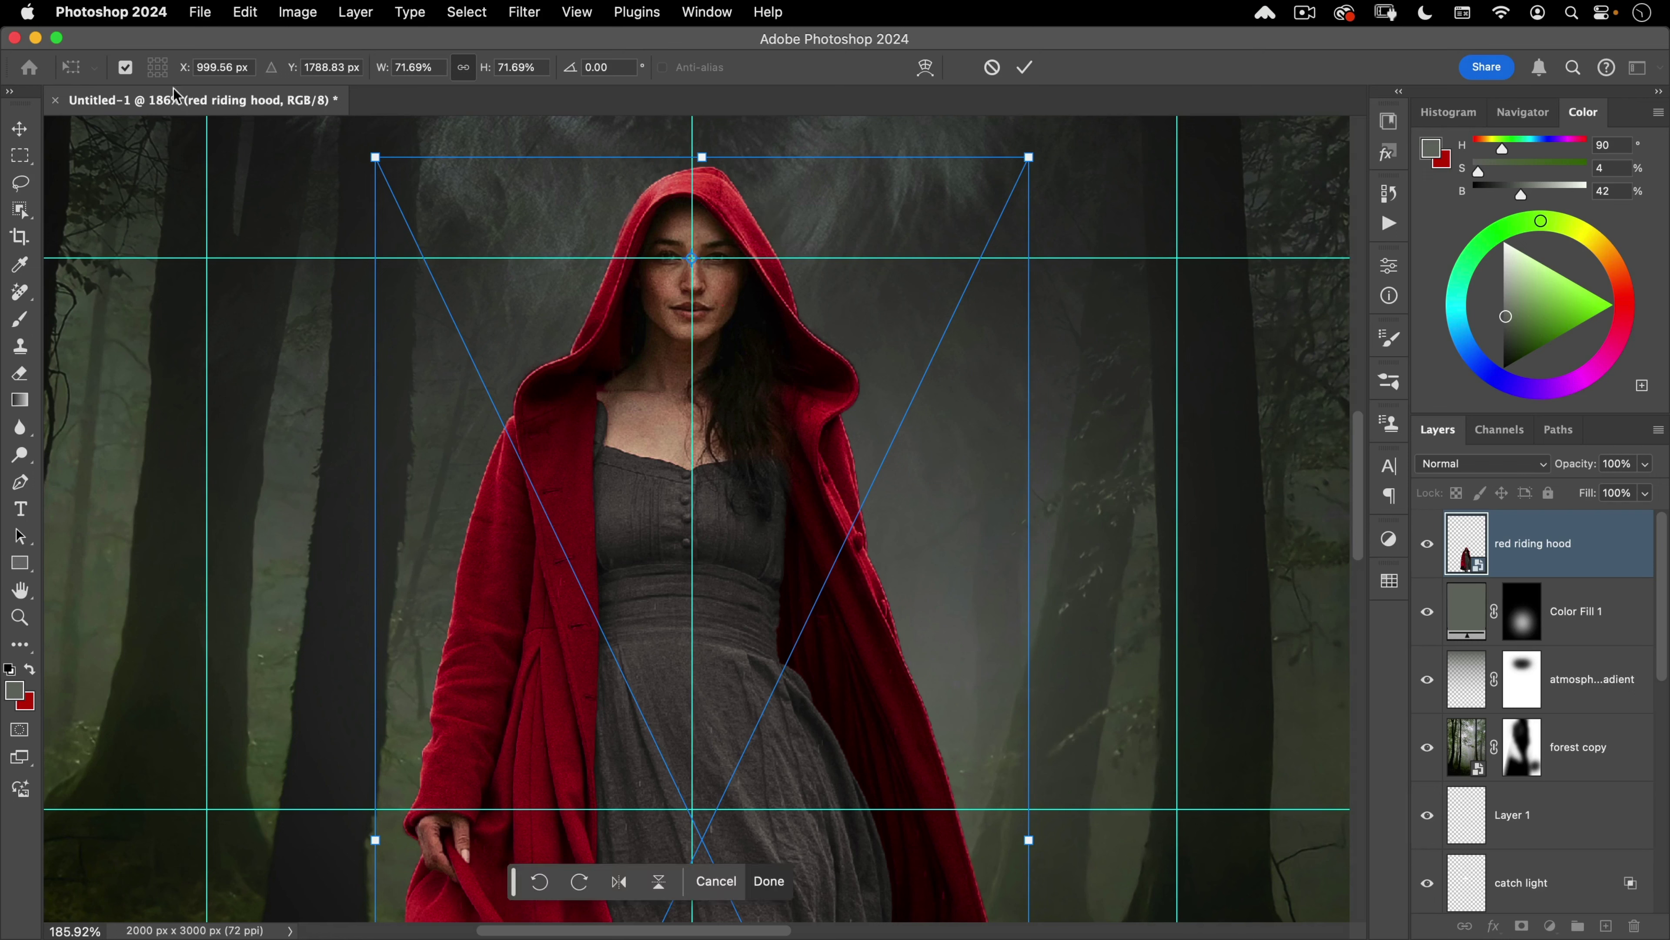
Step: Turn the transform's reference point off and back on, and move it onto the guide intersection between the woman's eyes again
{"action": "left_click", "coordinate": [126, 68]}
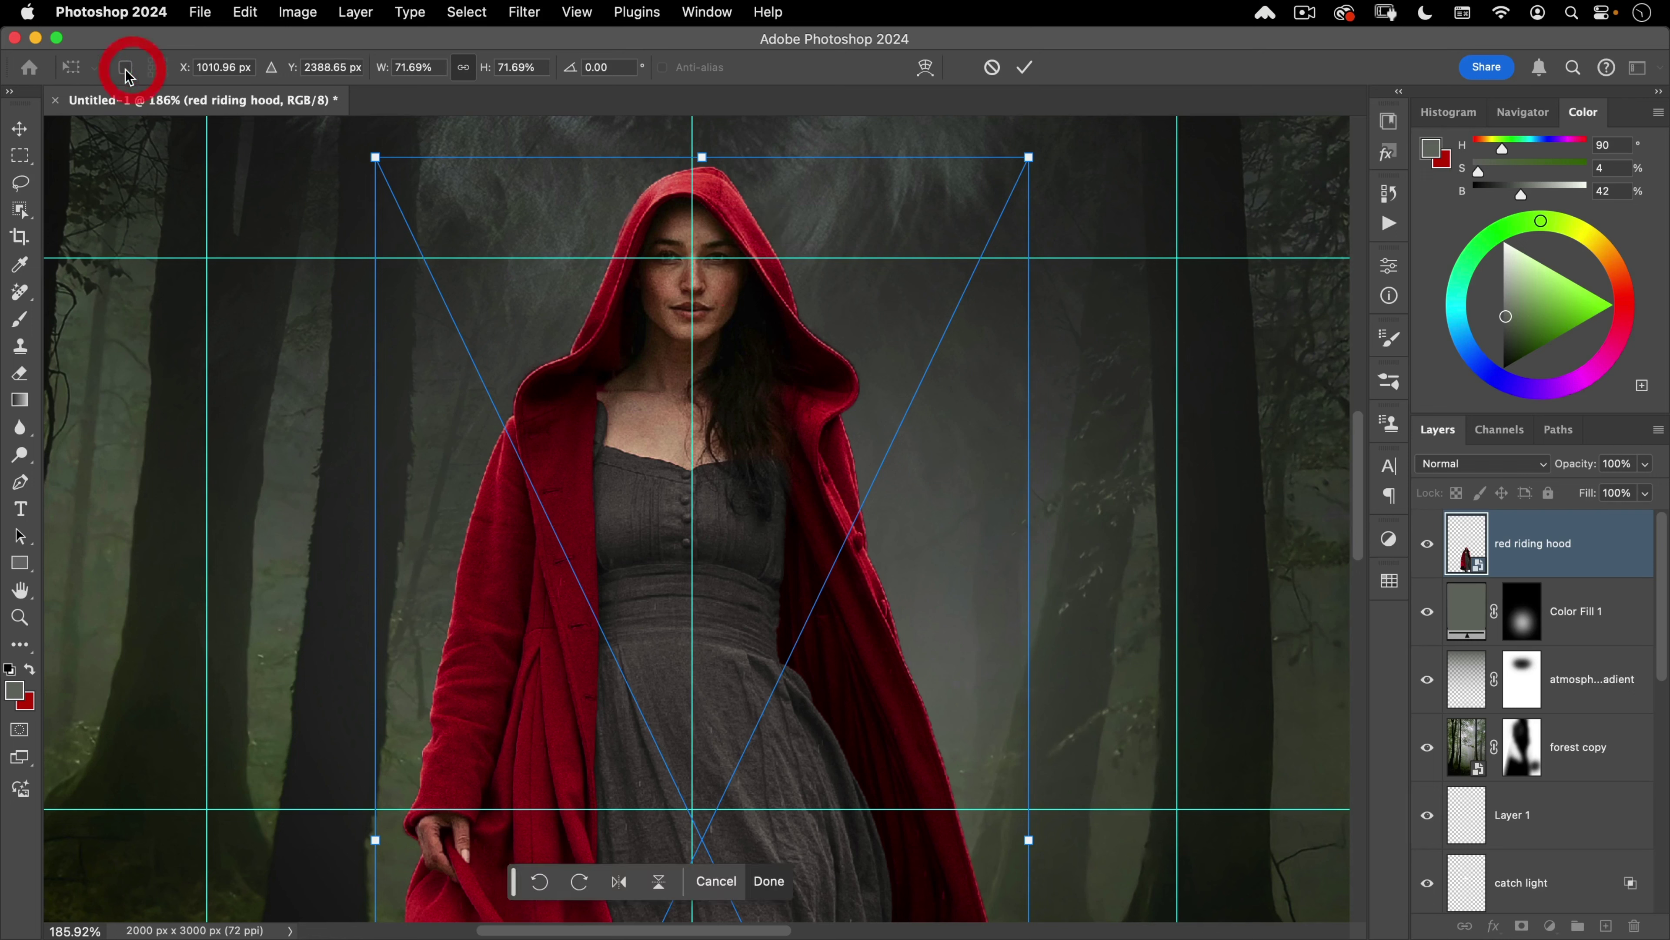
{"action": "left_click", "coordinate": [127, 68]}
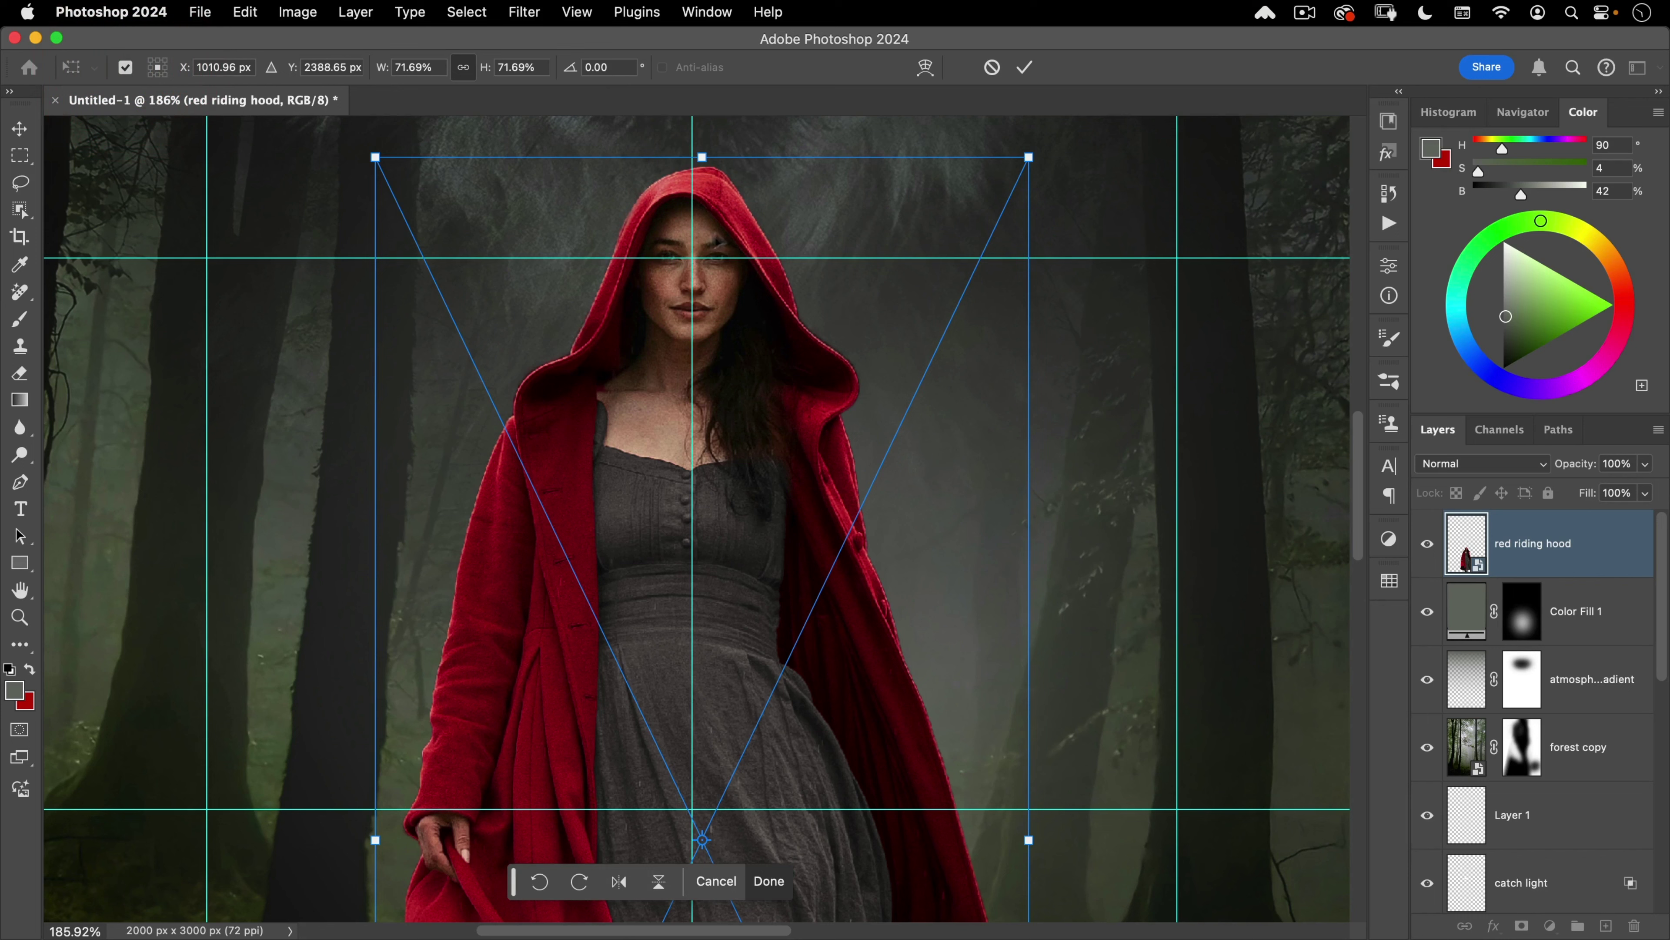
{"action": "key", "text": "alt"}
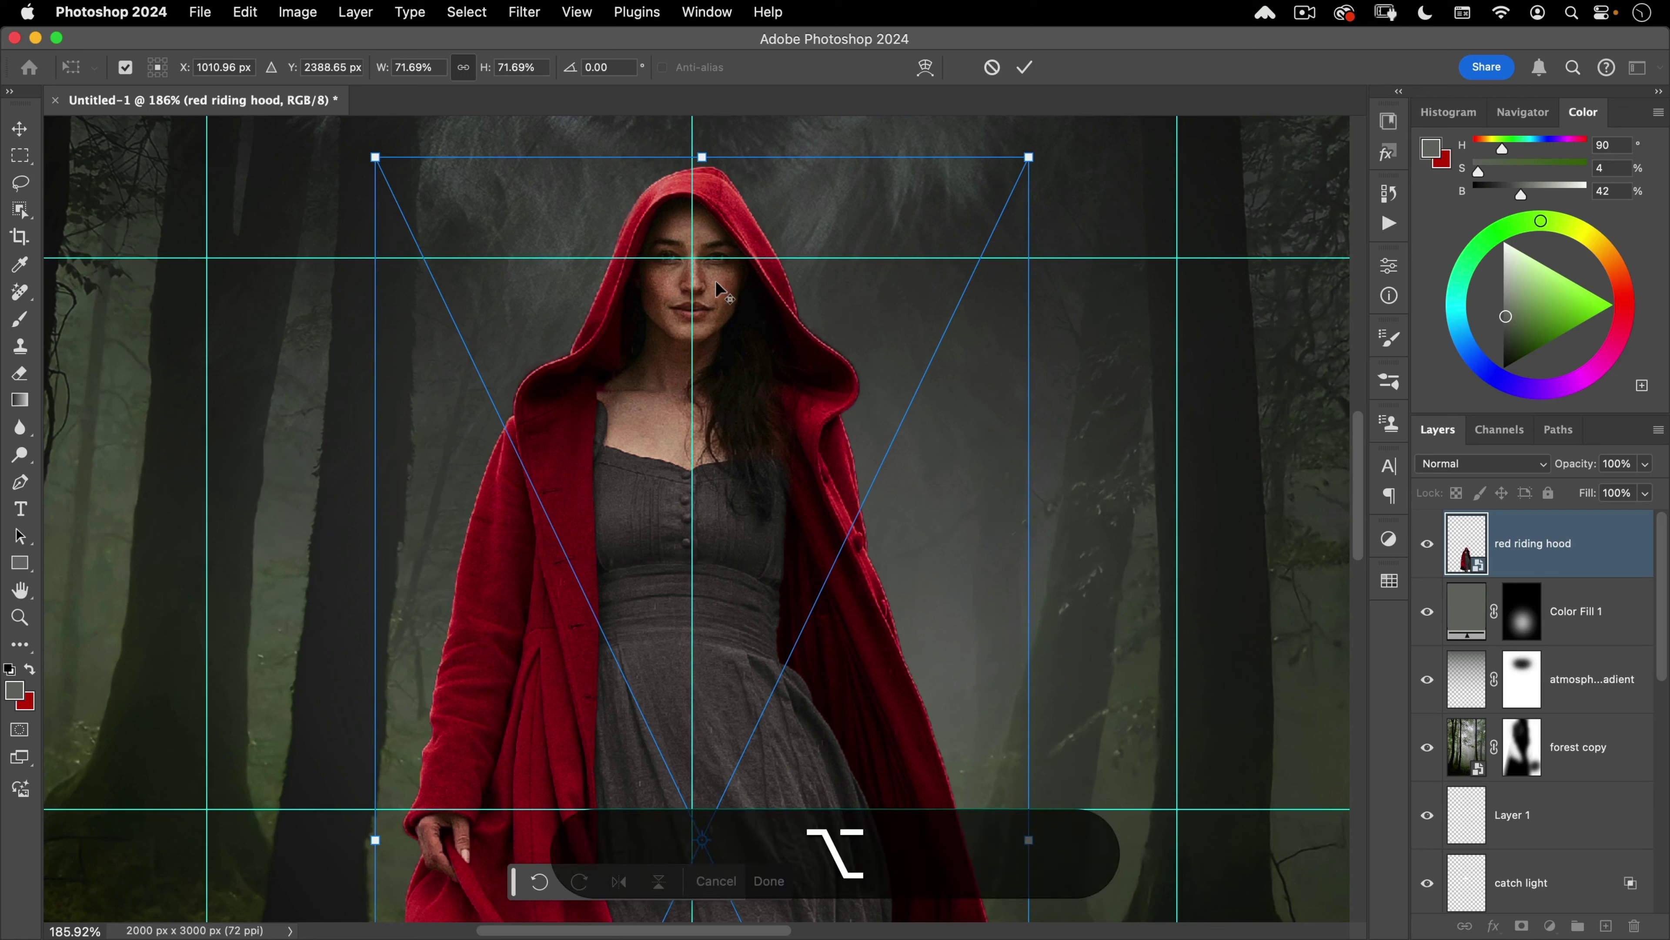
{"action": "left_click_drag", "start_coordinate": [717, 290], "coordinate": [693, 256]}
Step: Scale the figure proportionally to about 45.55% around the reference point between her eyes and commit the transform
{"action": "key", "text": "alt+space"}
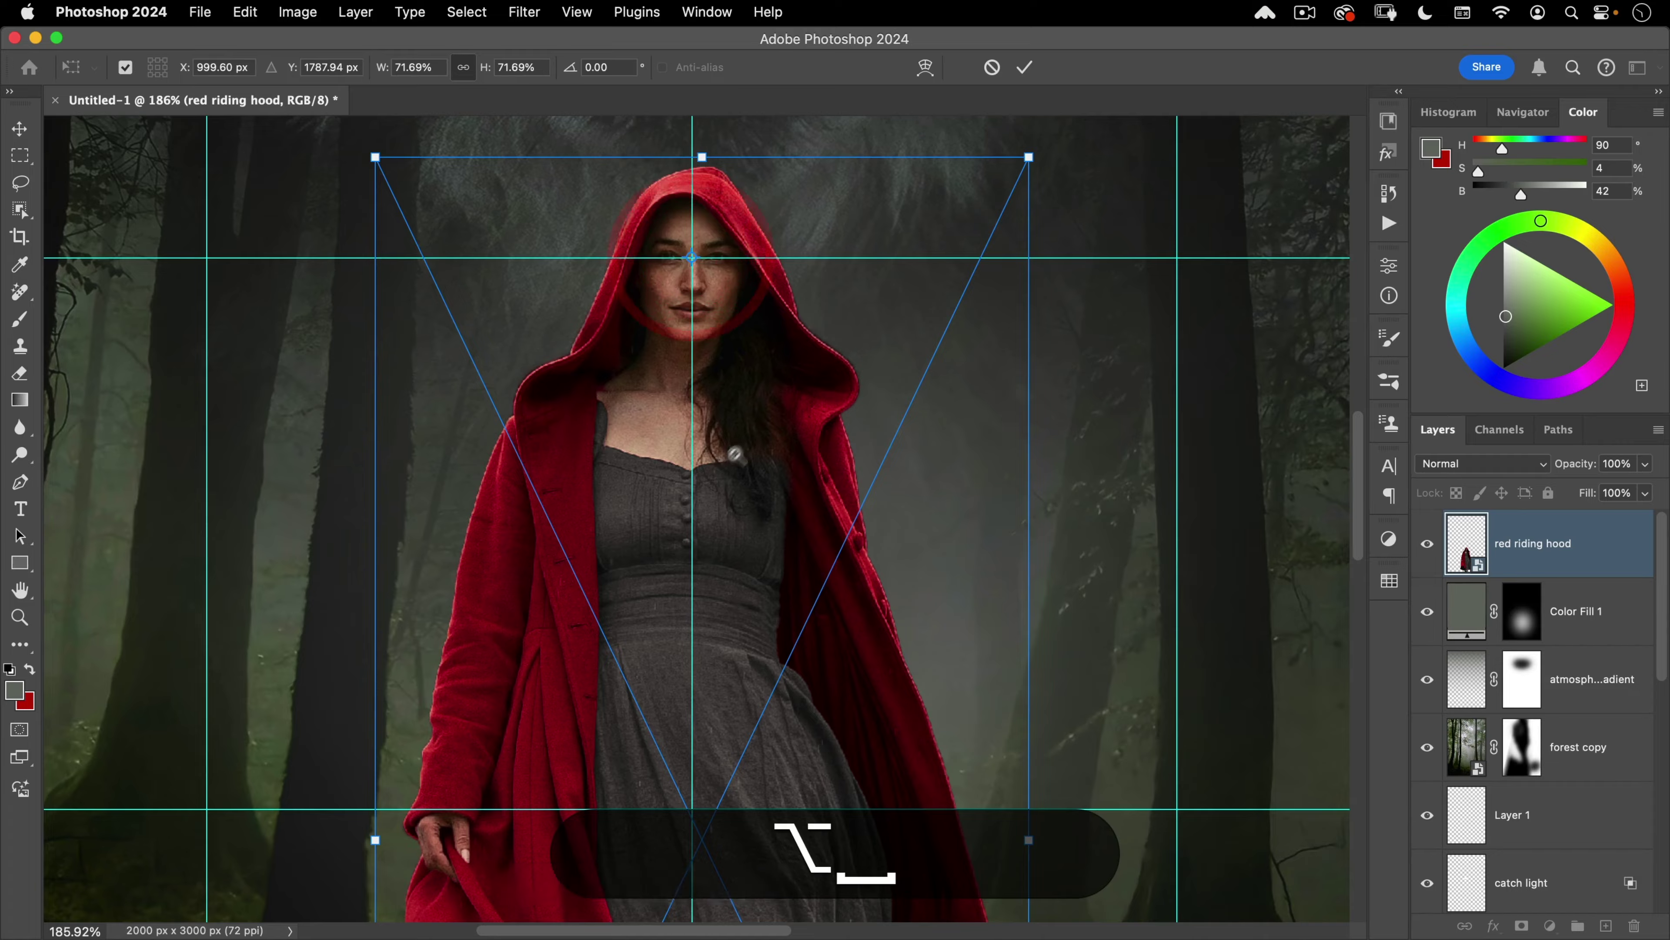
{"action": "left_click_drag", "start_coordinate": [736, 454], "coordinate": [708, 477]}
{"action": "left_click_drag", "start_coordinate": [780, 571], "coordinate": [741, 345]}
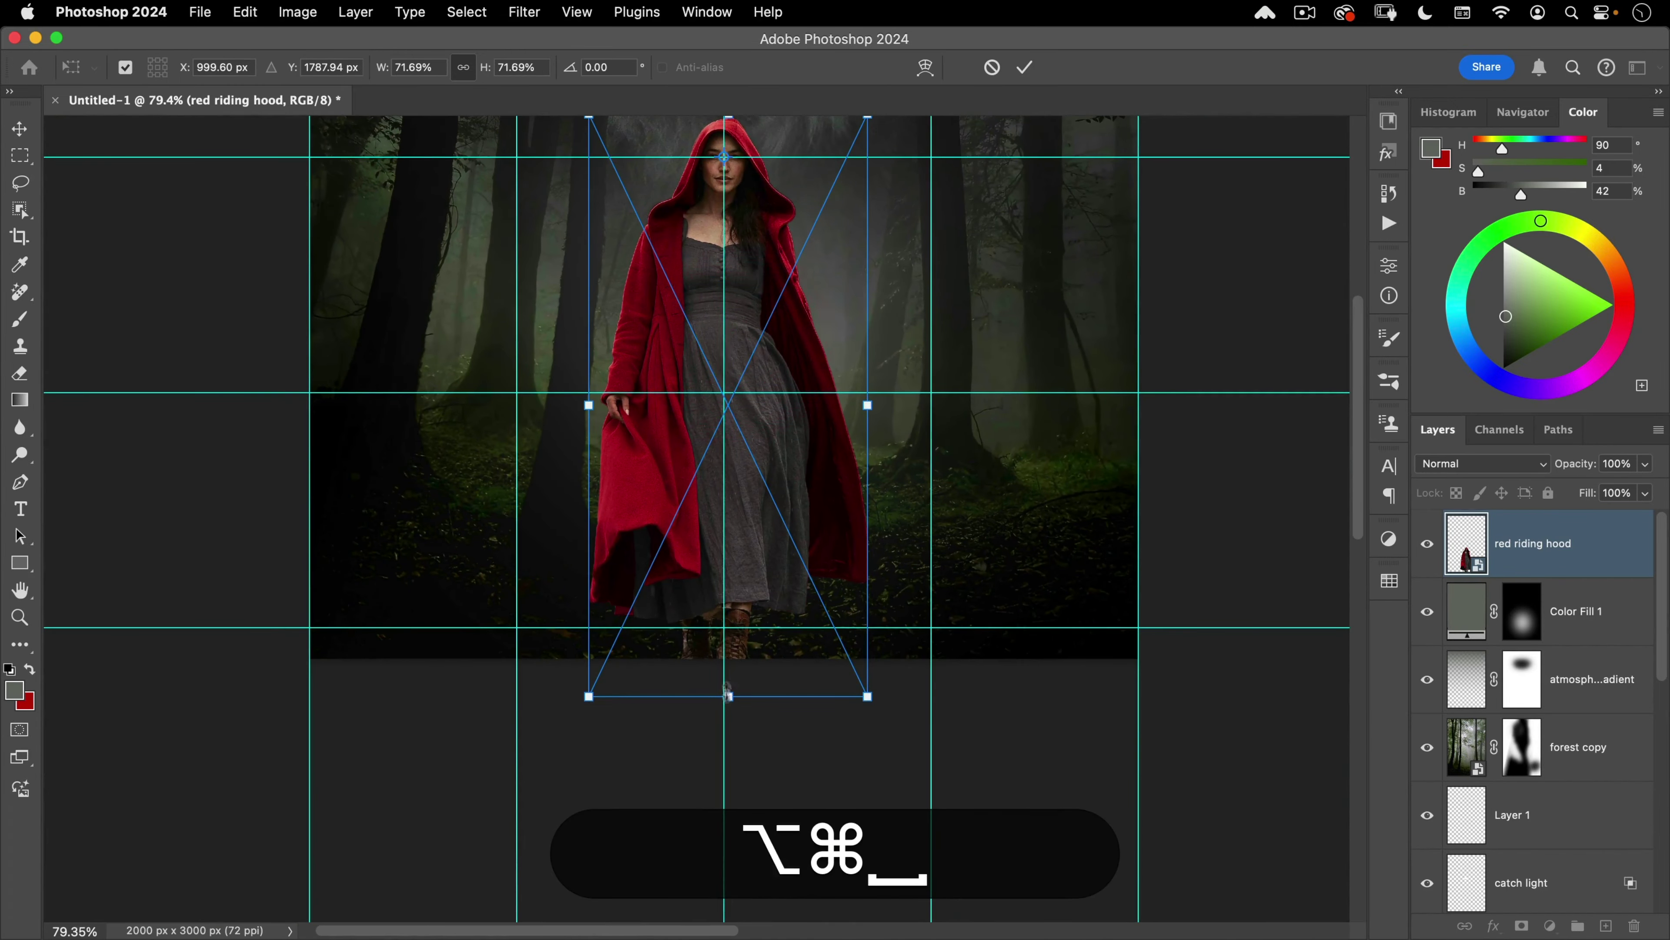
{"action": "left_click_drag", "start_coordinate": [727, 692], "coordinate": [738, 503]}
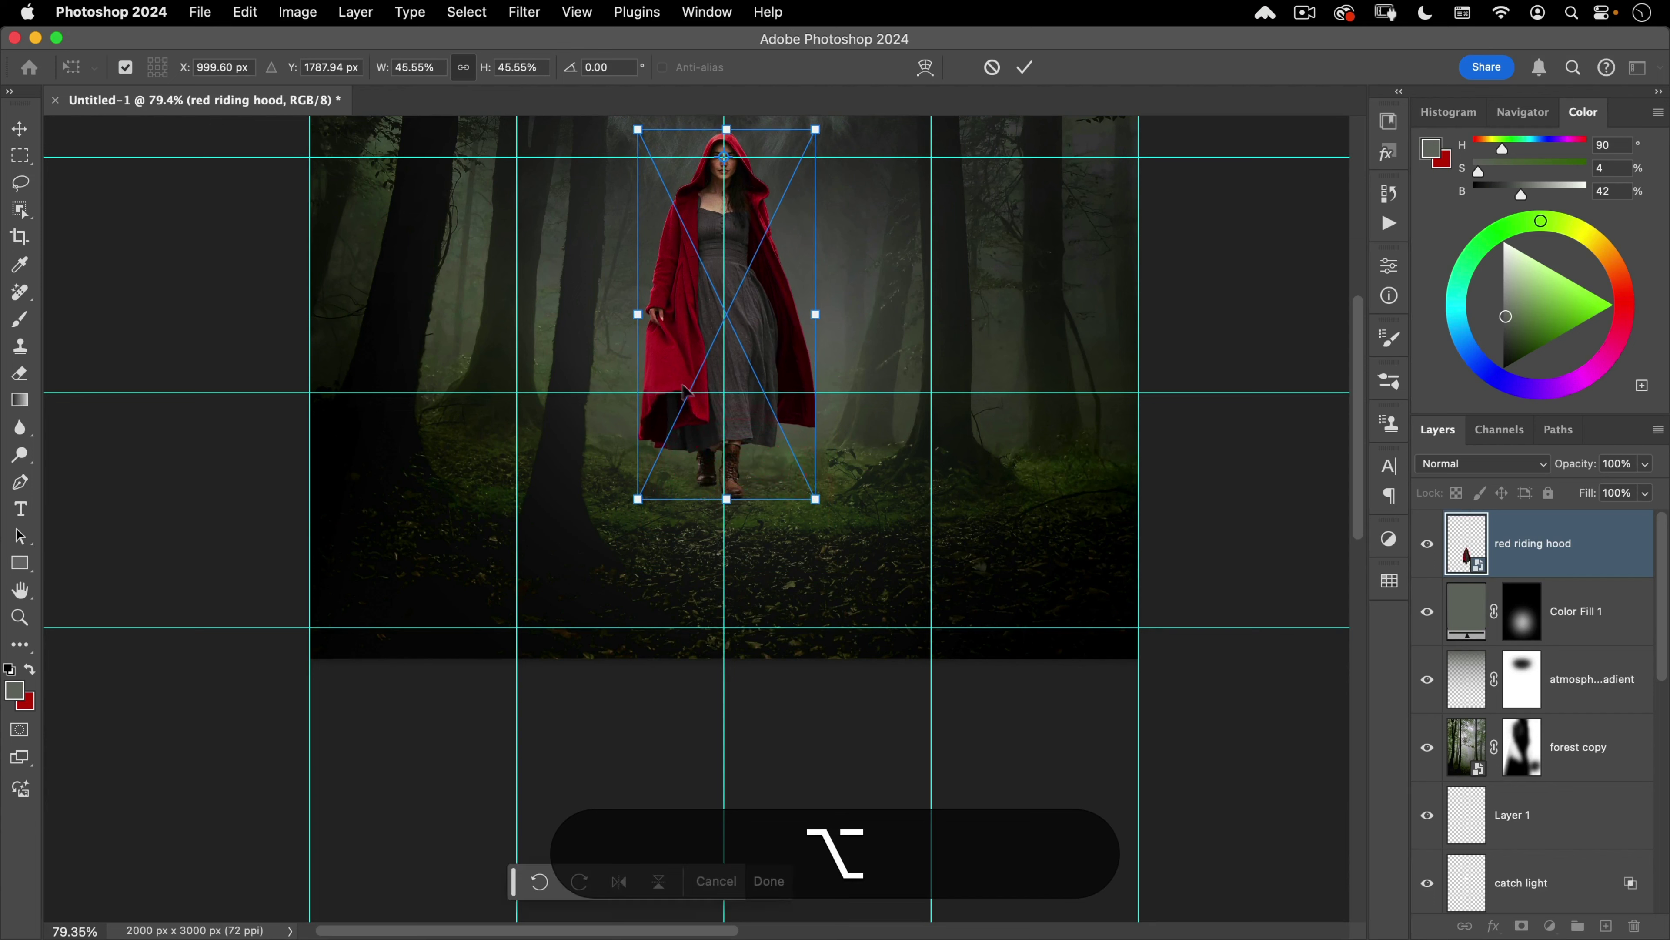
{"action": "left_click", "coordinate": [1033, 60]}
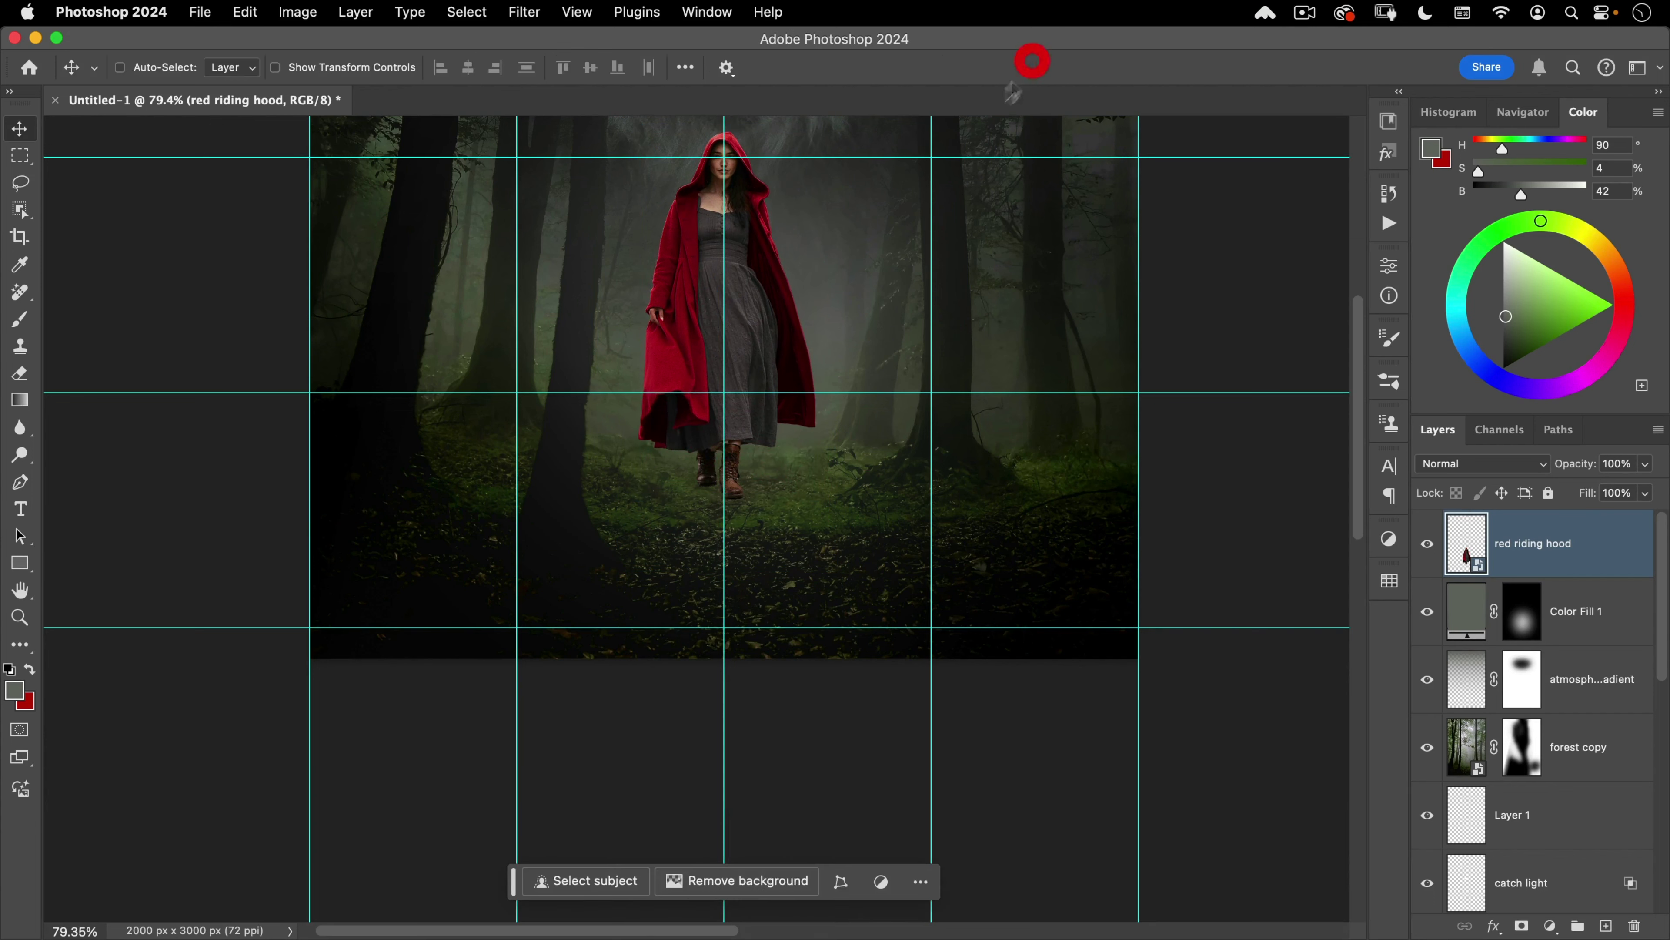
Step: Draw a flat elliptical marquee selection on the ground around the woman's boots, slightly wider than her coat
{"action": "left_click_drag", "start_coordinate": [800, 469], "coordinate": [765, 560]}
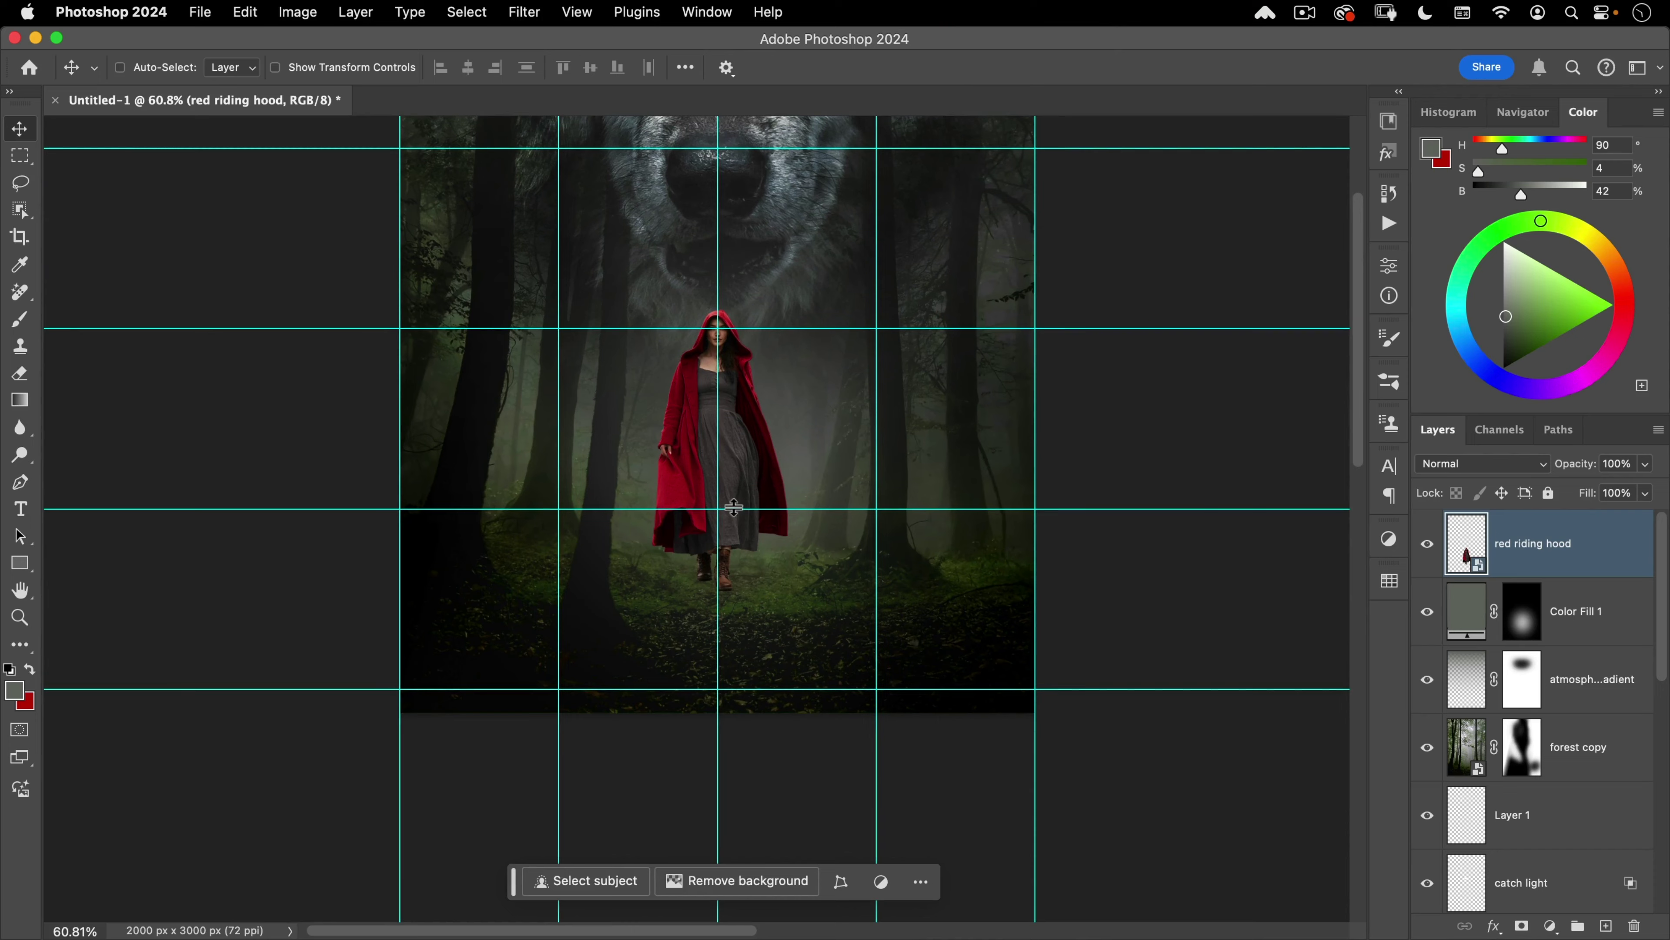
{"action": "left_click_drag", "start_coordinate": [771, 432], "coordinate": [753, 495]}
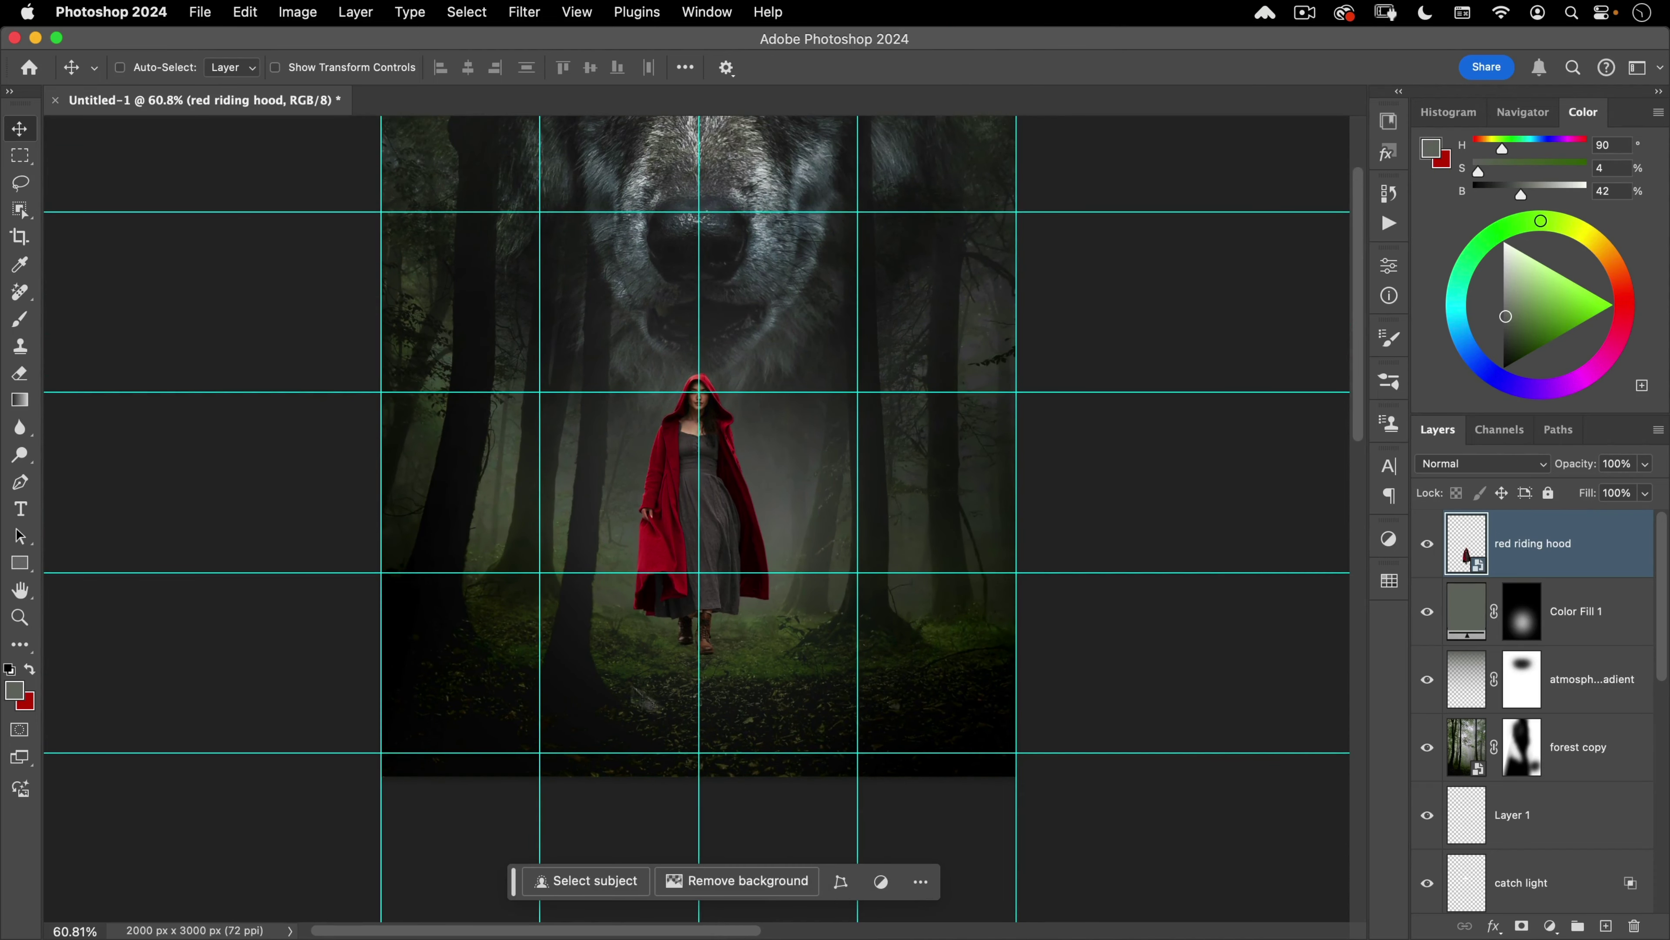
{"action": "left_click", "coordinate": [19, 155]}
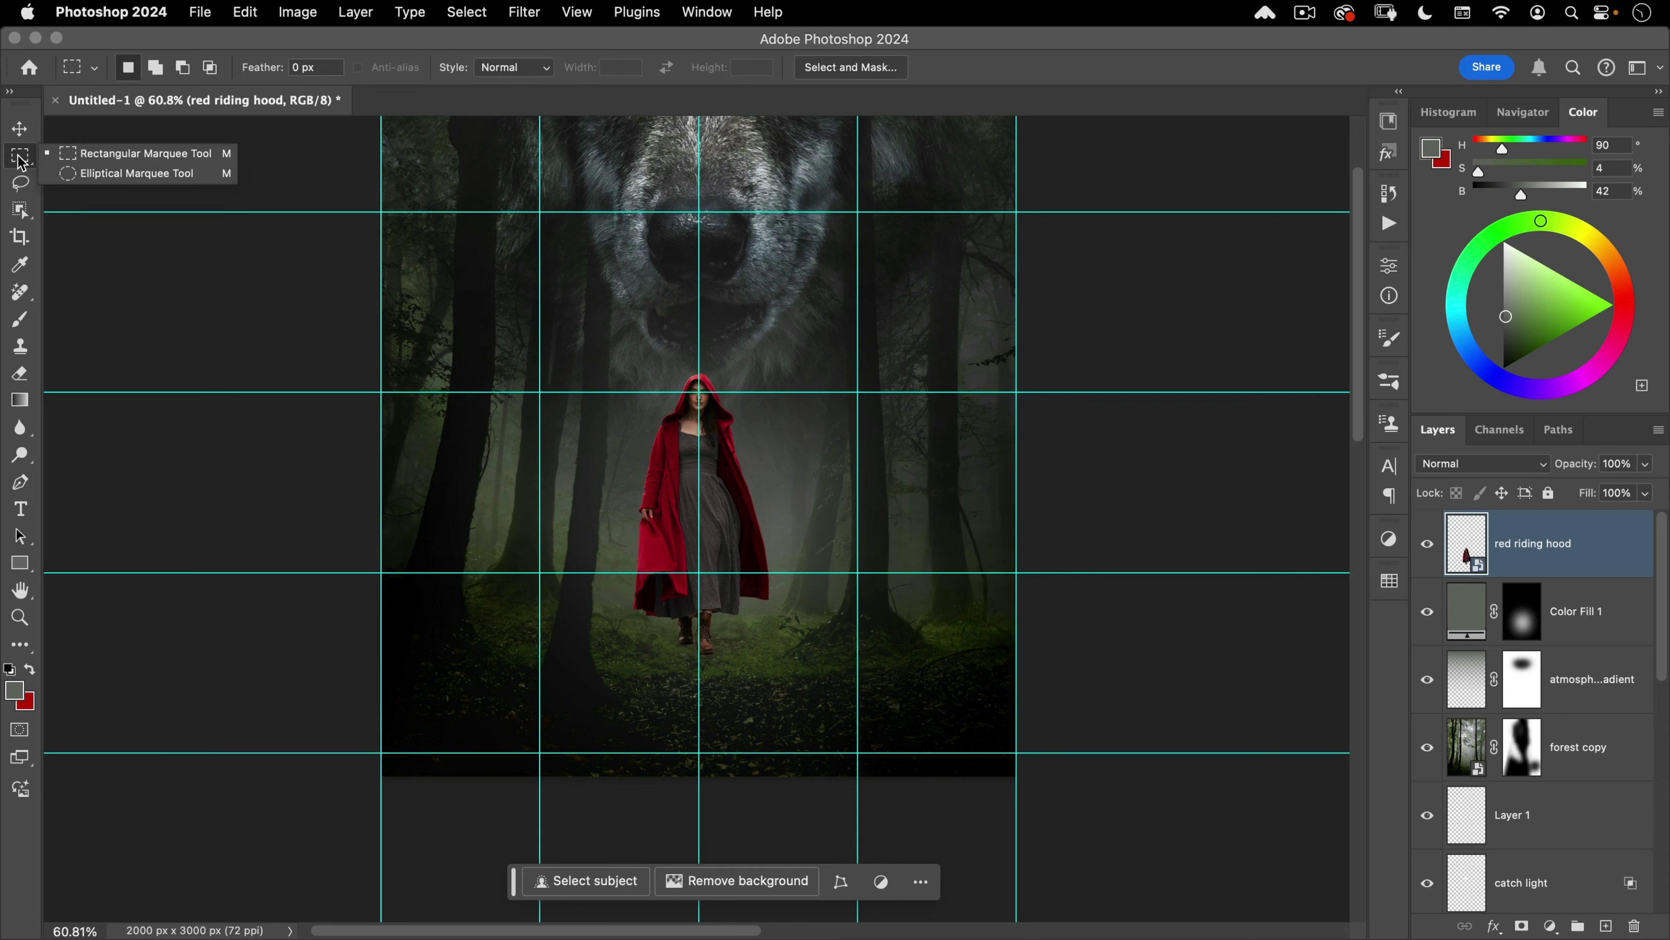
{"action": "left_click", "coordinate": [101, 172]}
{"action": "scroll", "coordinate": [709, 641], "scroll_direction": "up", "scroll_amount": 5}
{"action": "left_click_drag", "start_coordinate": [715, 651], "coordinate": [800, 628]}
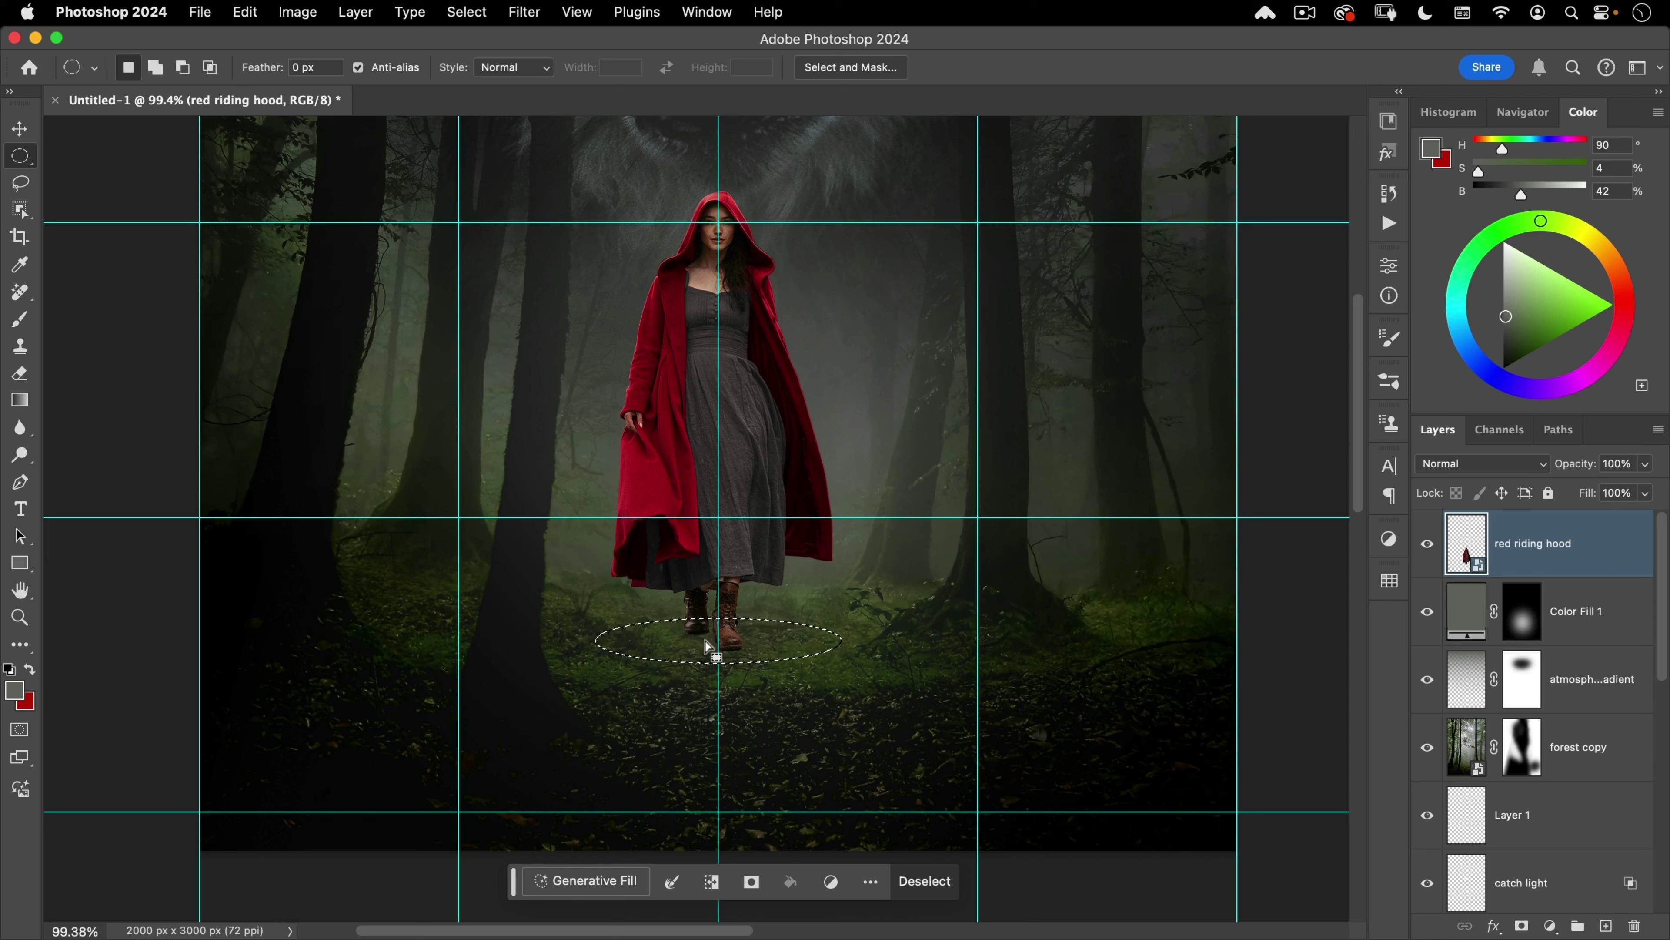
Step: Add a Solid Color fill layer below the red riding hood layer from the selection, using the dark forest colour 090a07
{"action": "left_click", "coordinate": [1457, 612]}
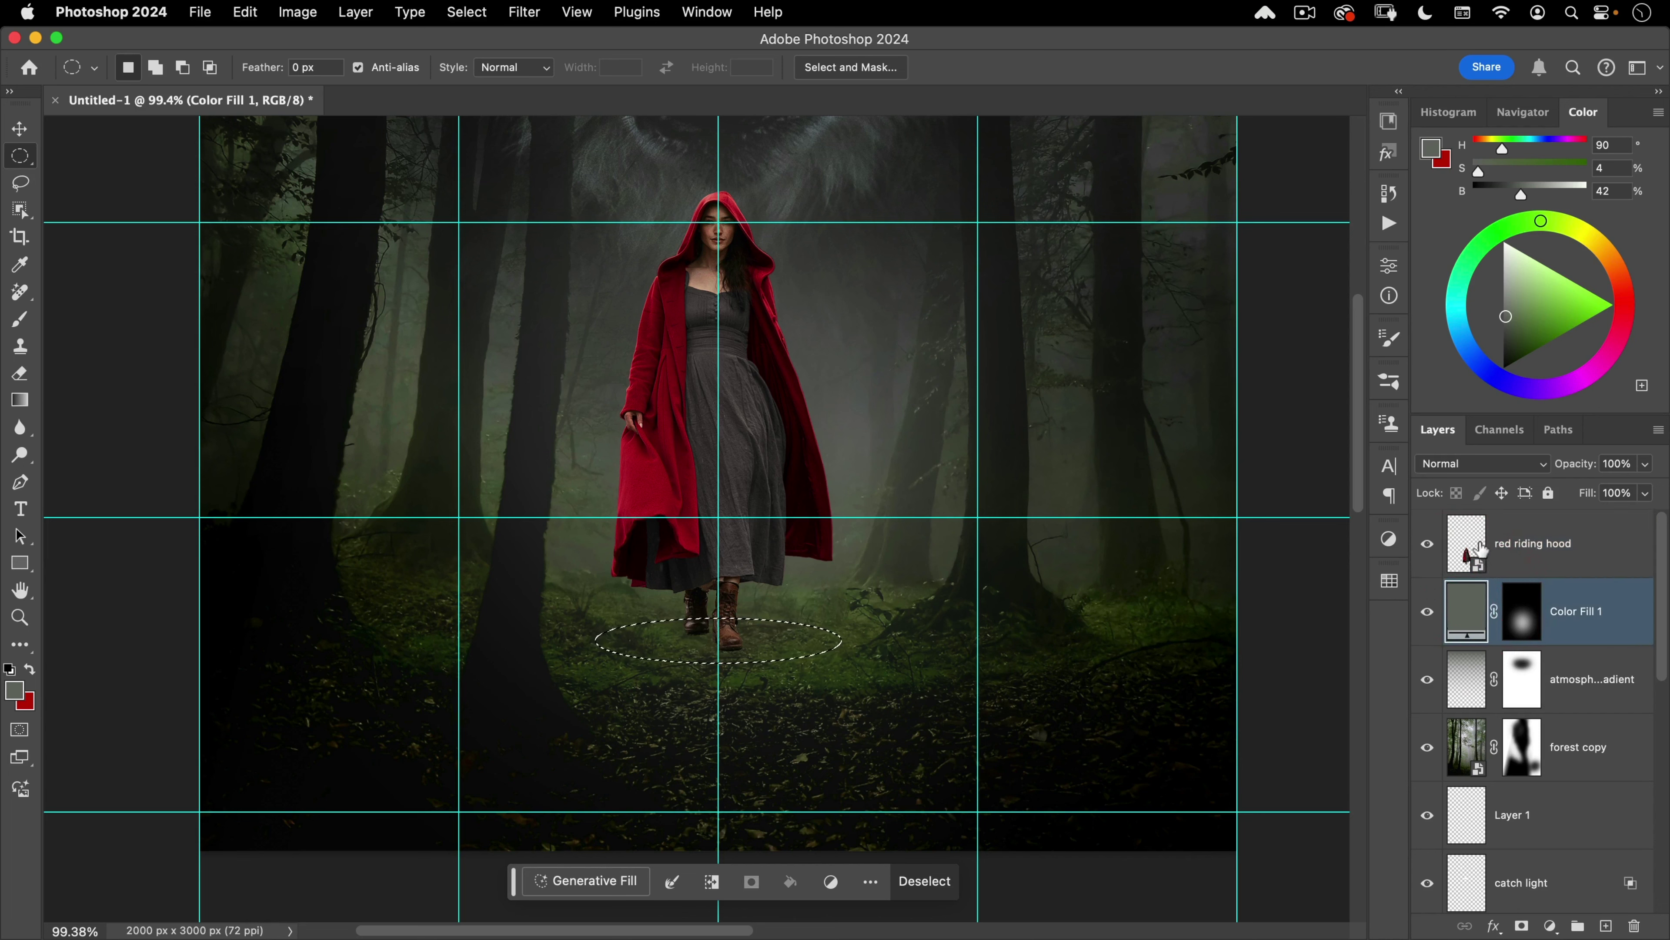
{"action": "left_click", "coordinate": [1473, 550]}
{"action": "left_click", "coordinate": [1465, 602]}
{"action": "right_click", "coordinate": [1516, 605]}
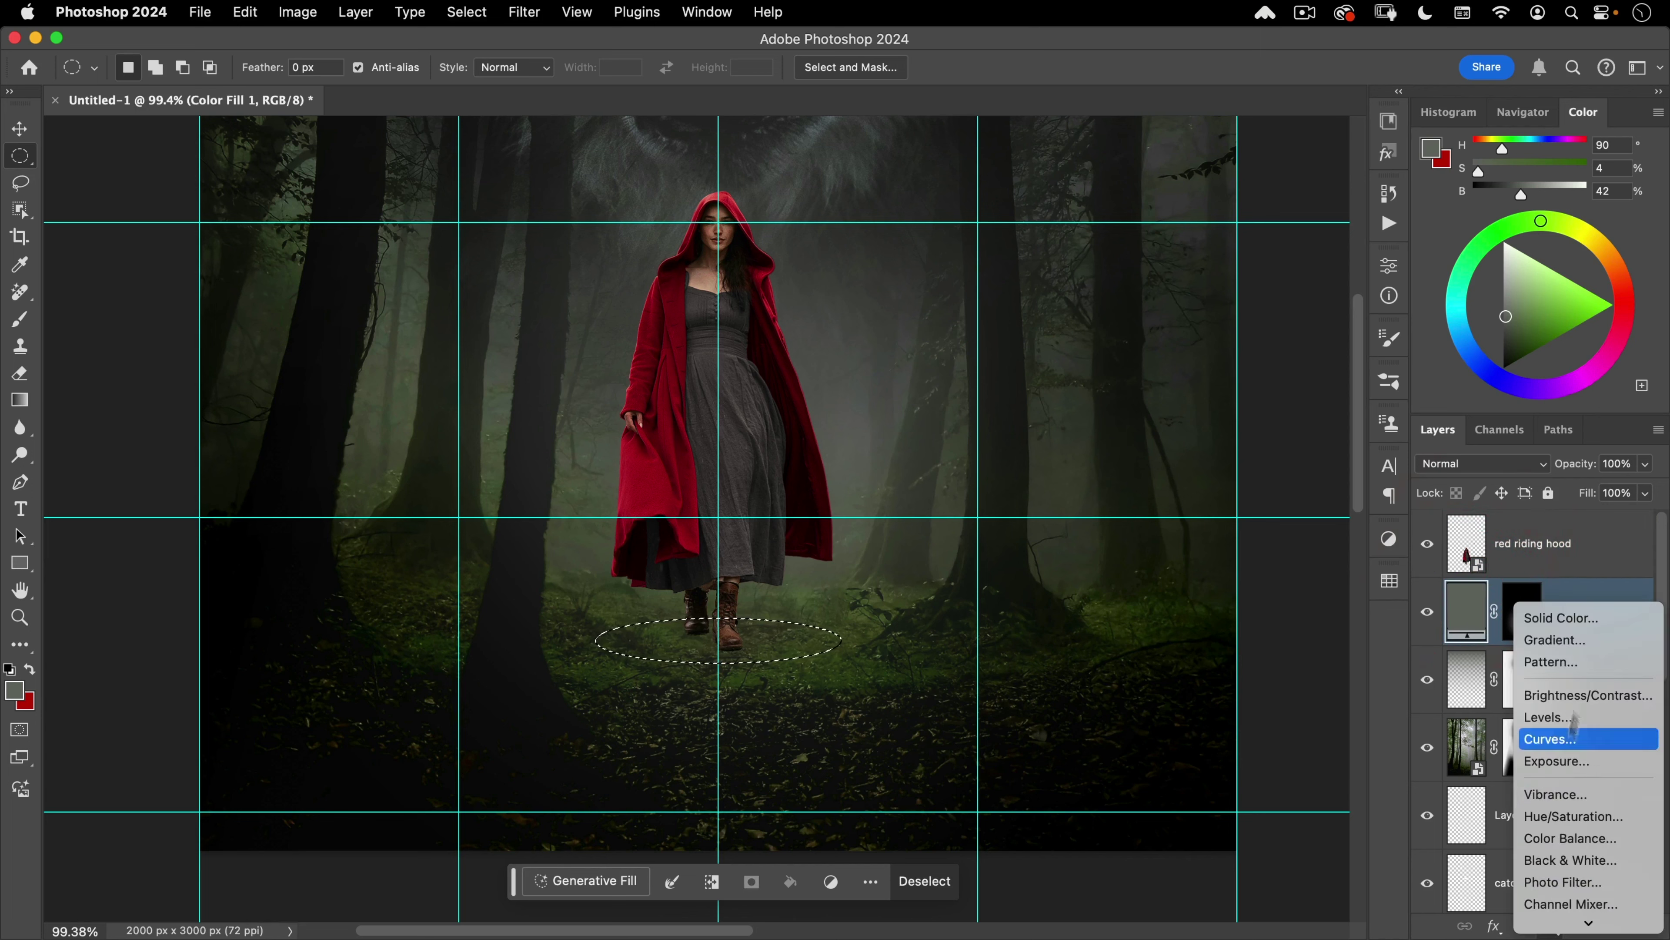
{"action": "left_click", "coordinate": [1594, 625]}
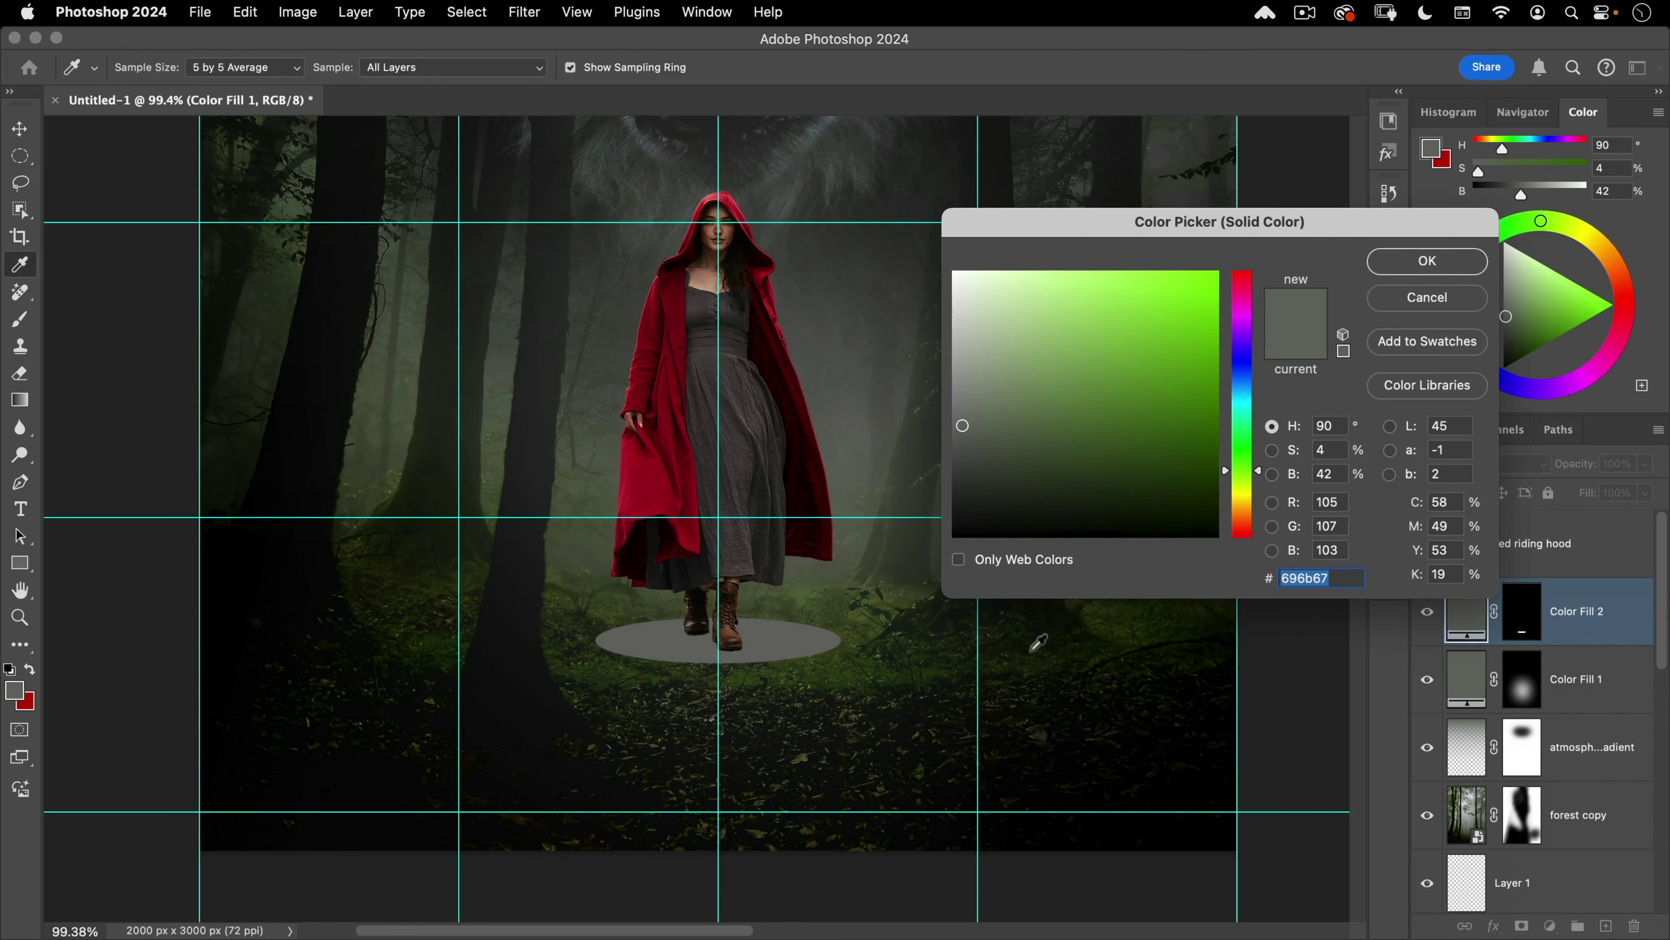
{"action": "left_click", "coordinate": [1059, 616]}
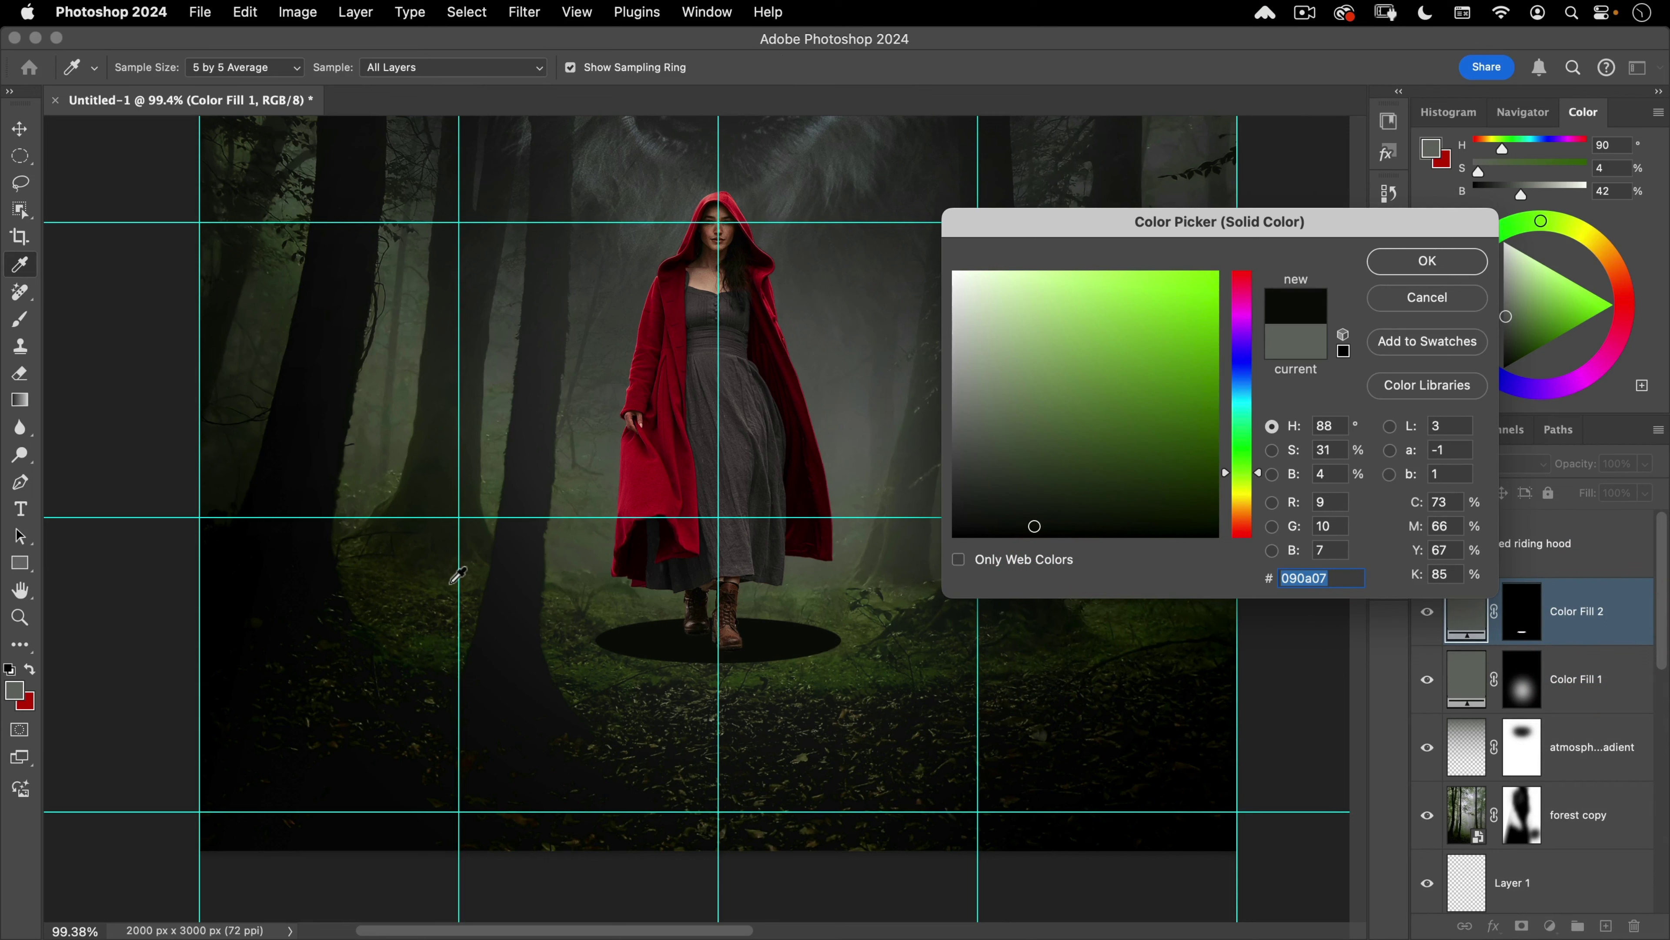
{"action": "left_click", "coordinate": [1427, 262]}
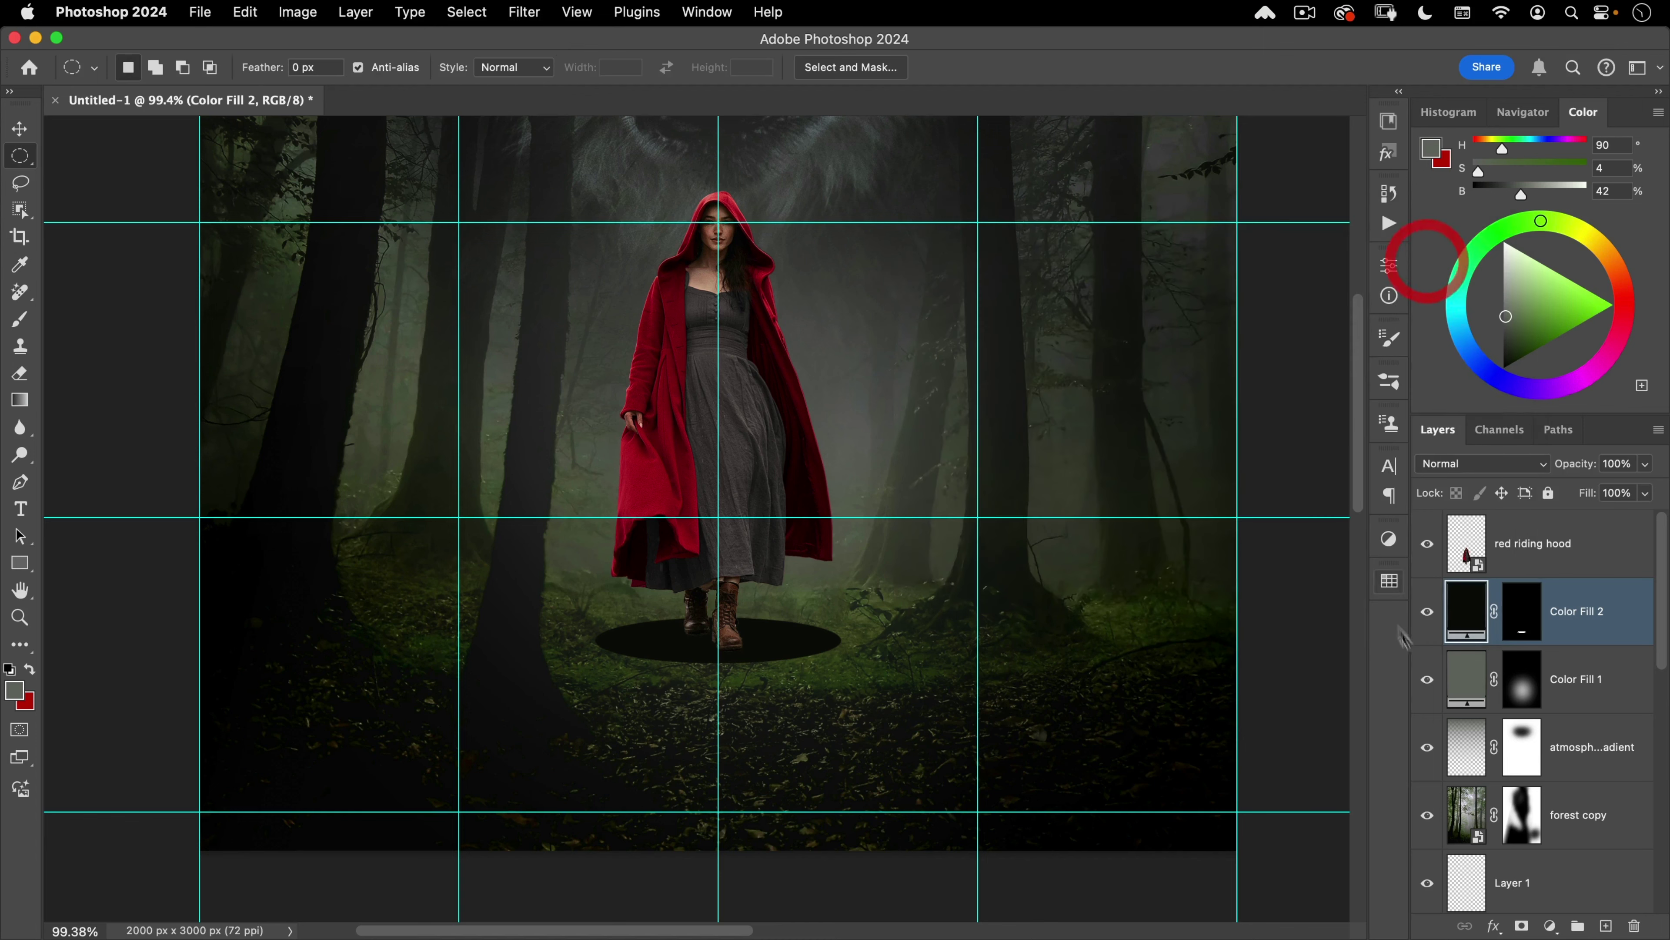
Step: Feather the mask of the dark ellipse fill layer to soften it into a ground shadow
{"action": "left_click", "coordinate": [1523, 615]}
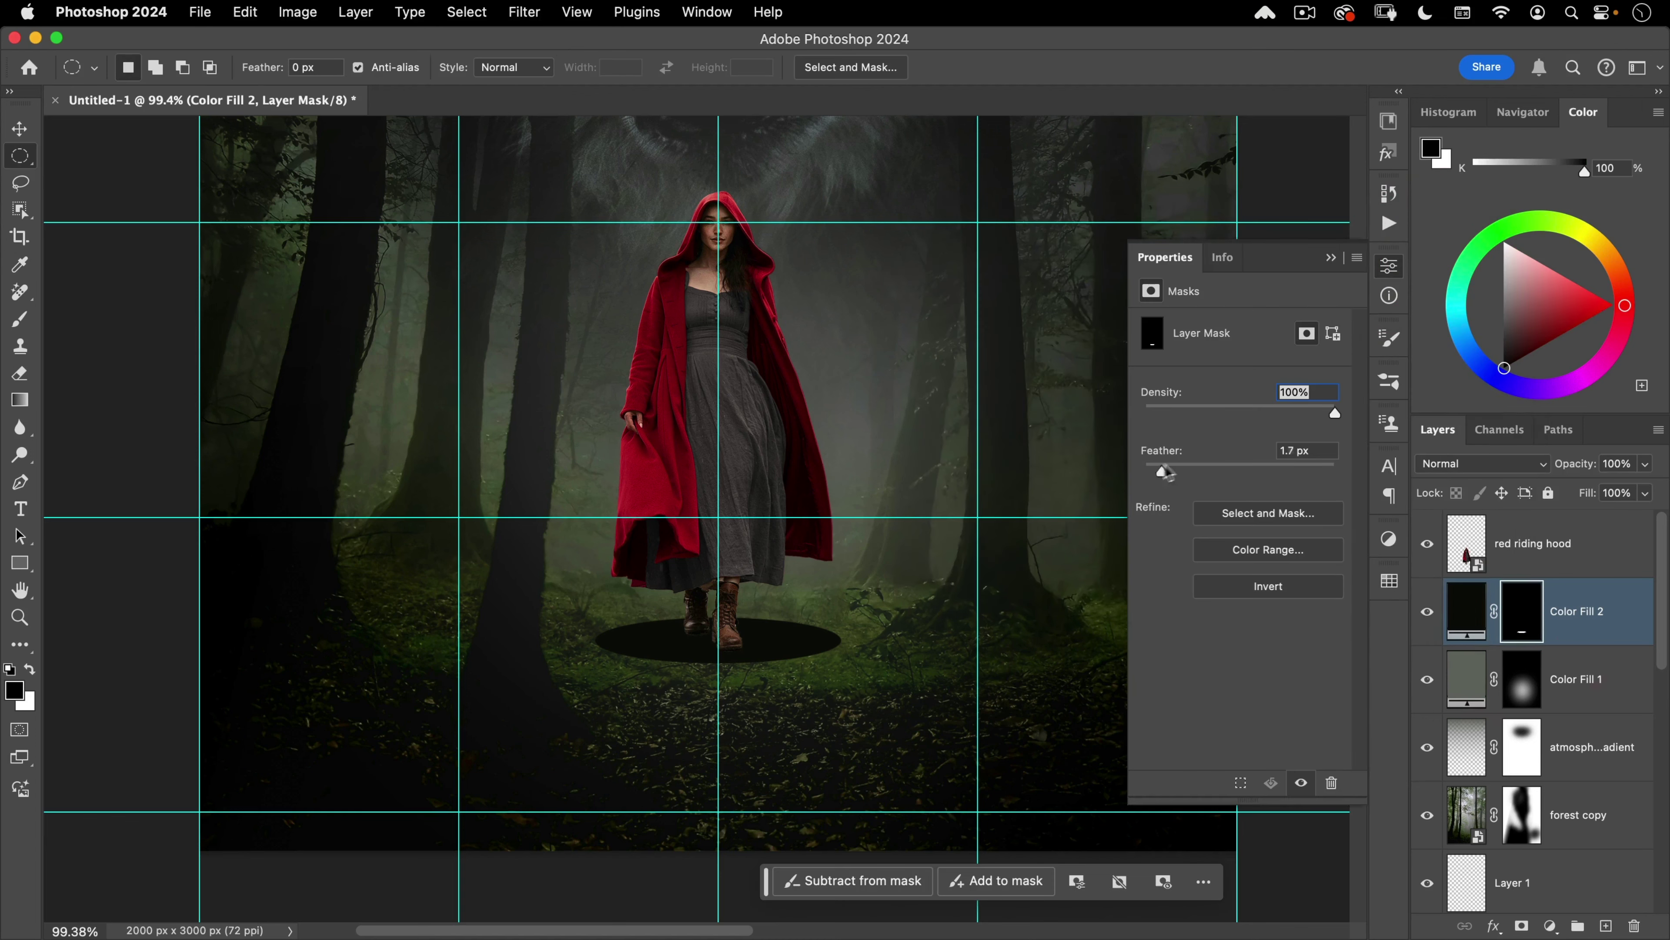
{"action": "left_click_drag", "start_coordinate": [1157, 470], "coordinate": [1237, 464]}
{"action": "left_click", "coordinate": [1389, 266]}
Step: Scale the ground shadow's mask proportionally to about 83.26% around its centre, commit the transform, and hide the guides
{"action": "key", "text": "super+t"}
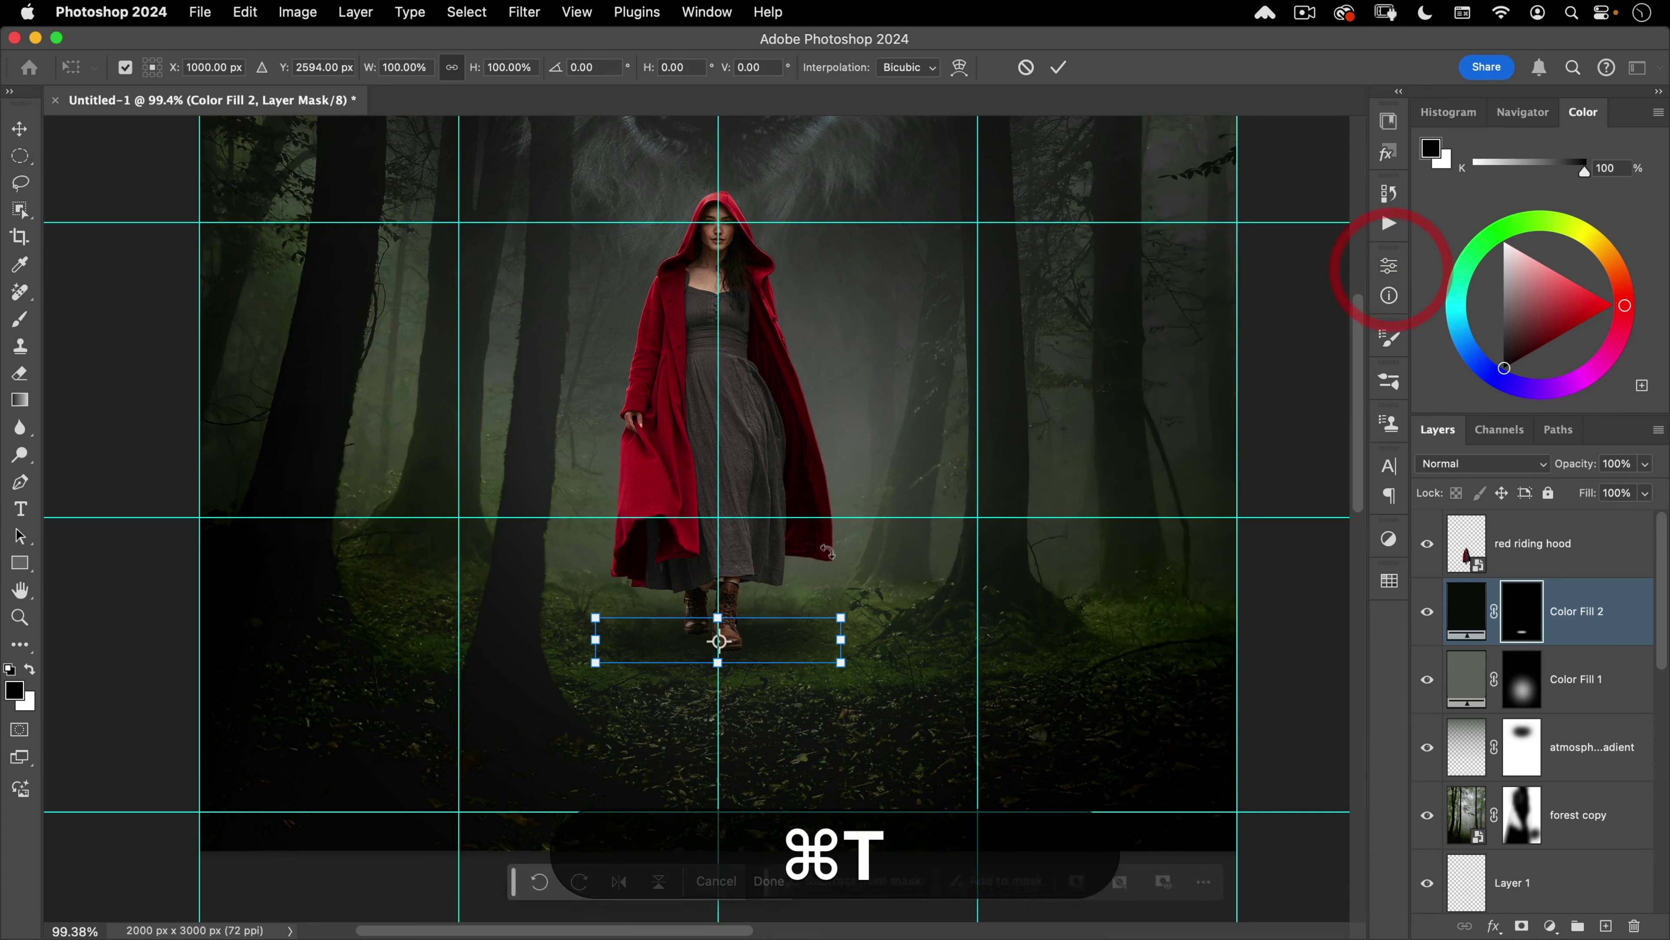
{"action": "left_click_drag", "start_coordinate": [672, 648], "coordinate": [761, 598]}
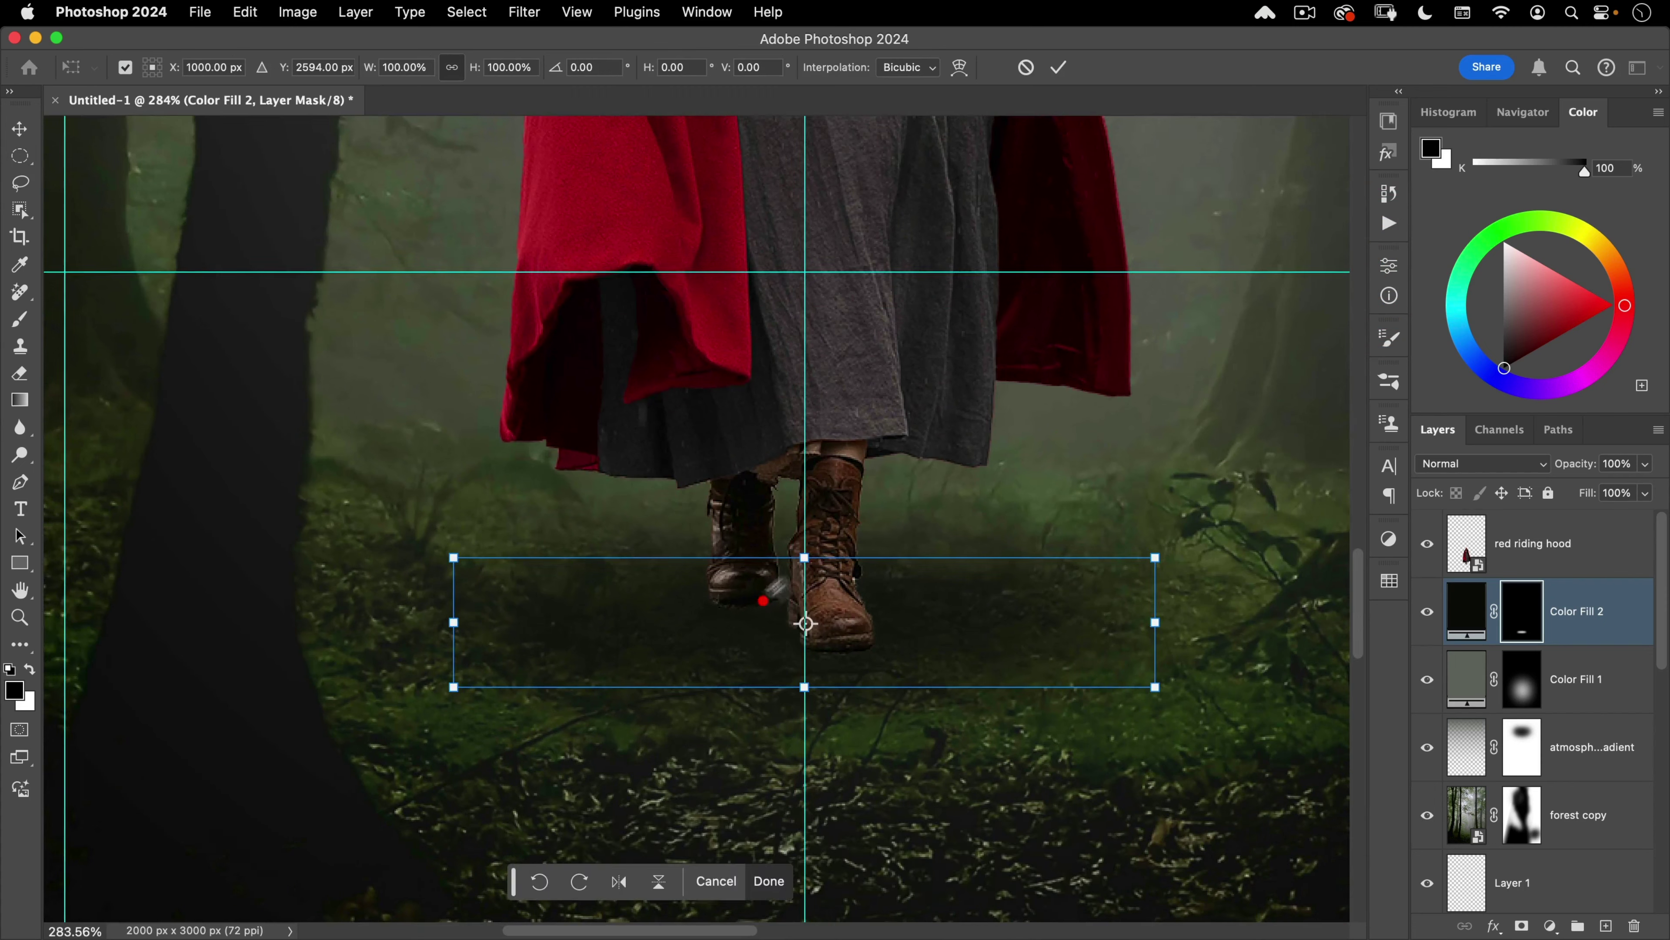
{"action": "left_click_drag", "start_coordinate": [1156, 555], "coordinate": [1100, 576]}
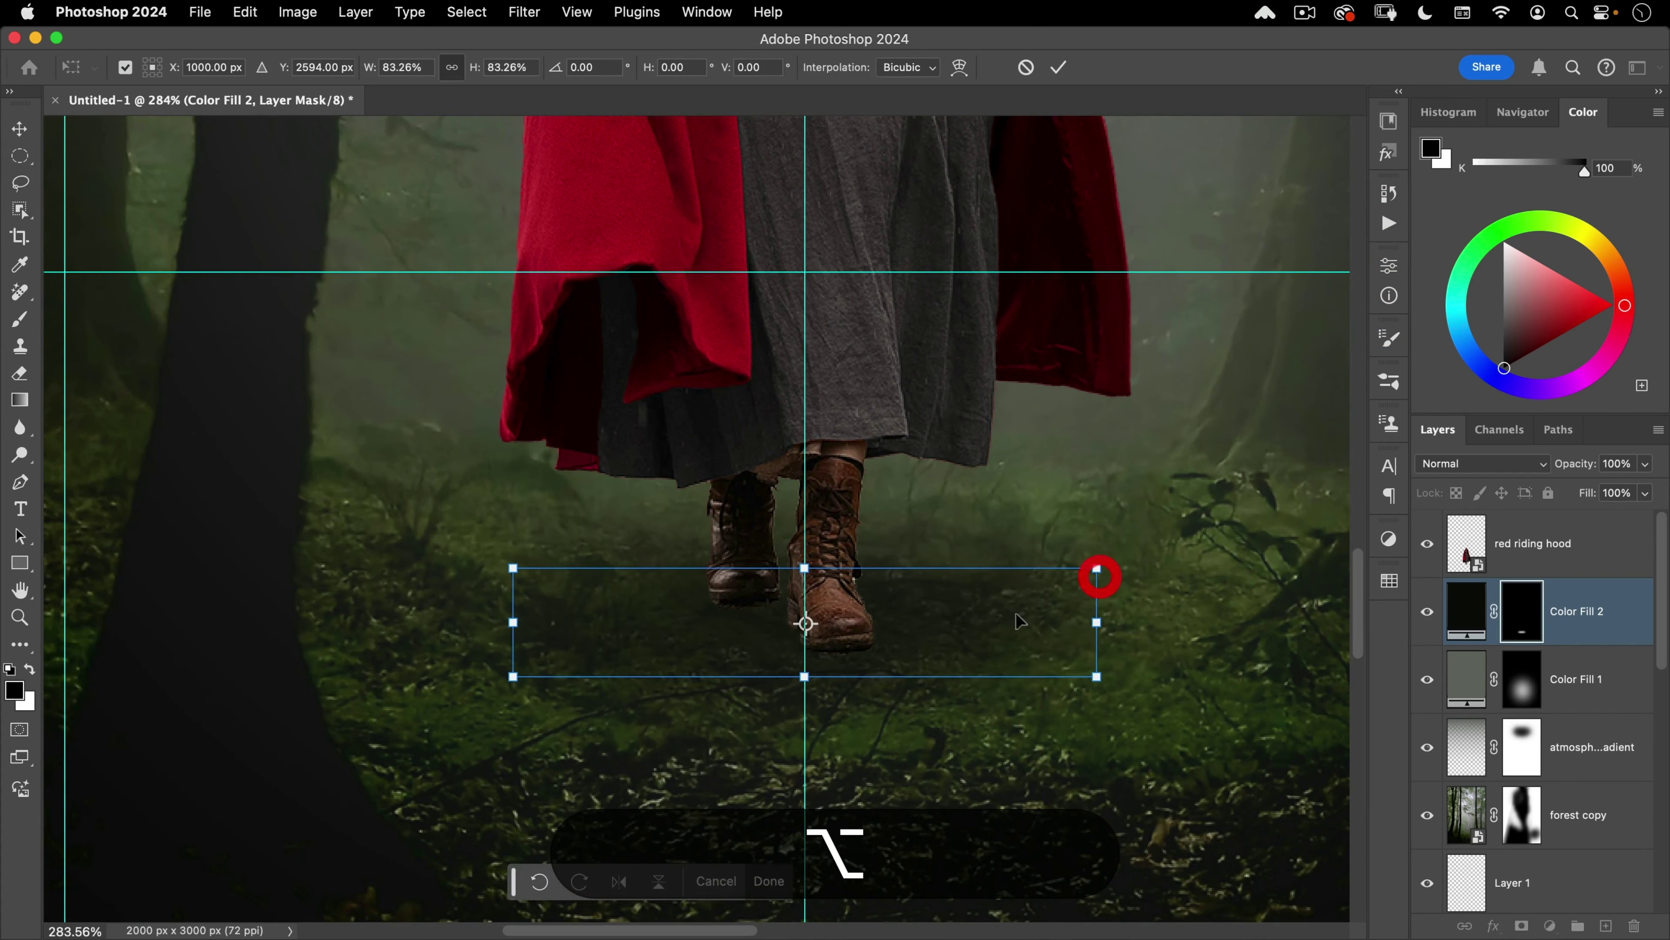
{"action": "double_click", "coordinate": [1014, 612]}
{"action": "left_click_drag", "start_coordinate": [821, 595], "coordinate": [729, 654]}
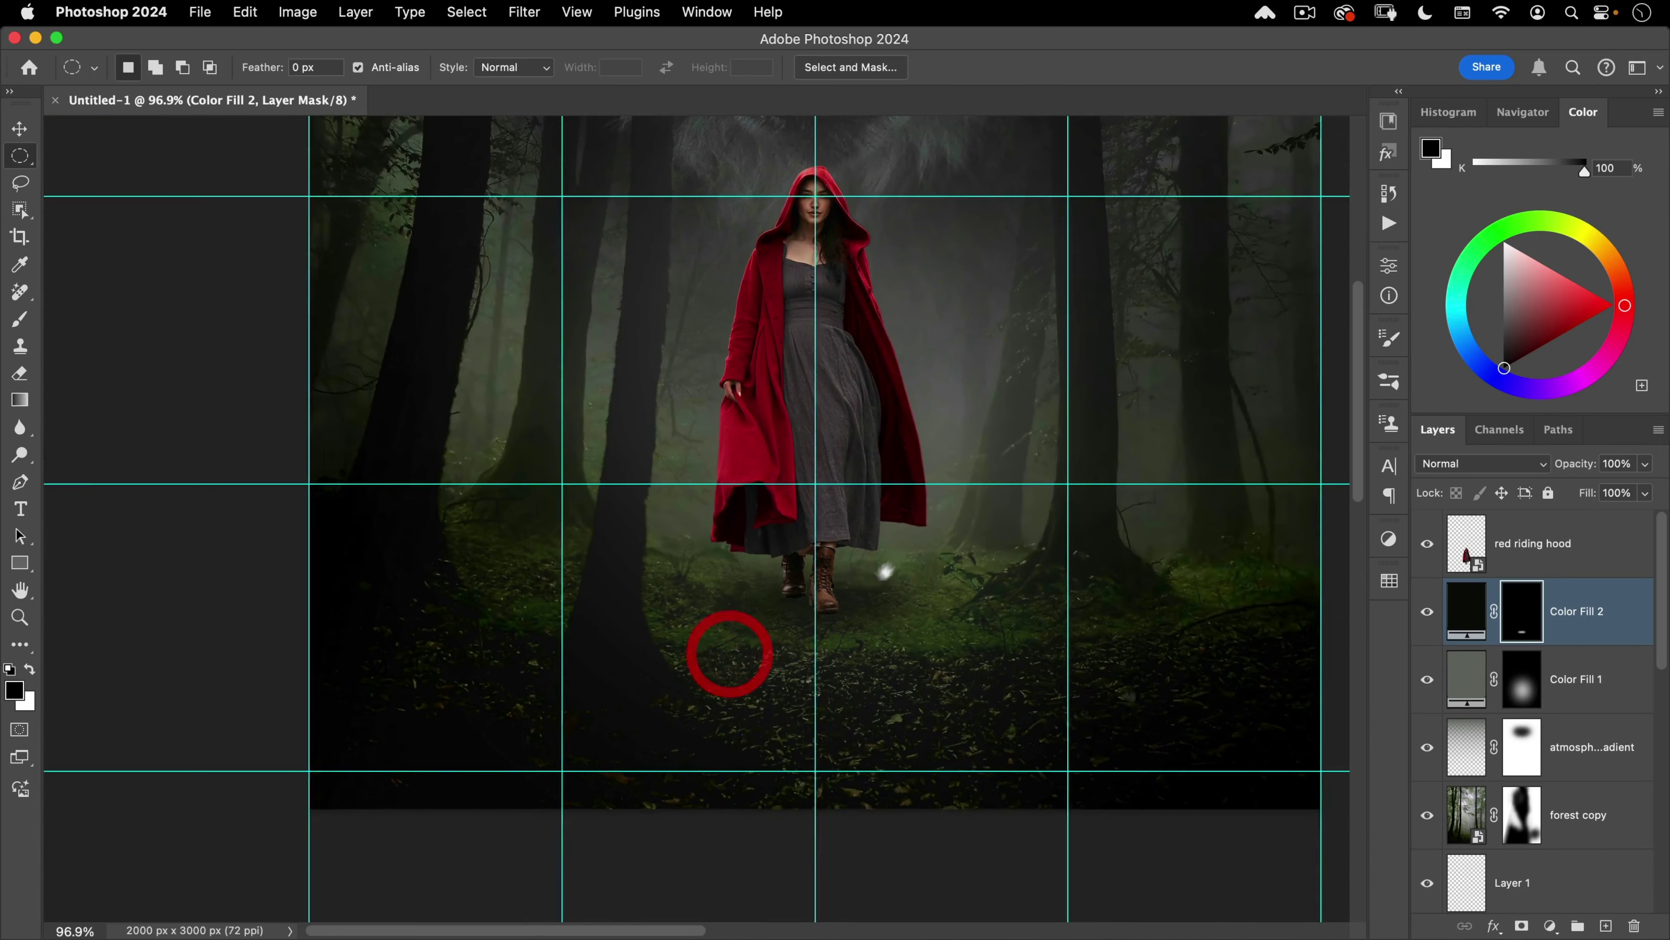
{"action": "left_click_drag", "start_coordinate": [898, 560], "coordinate": [831, 600]}
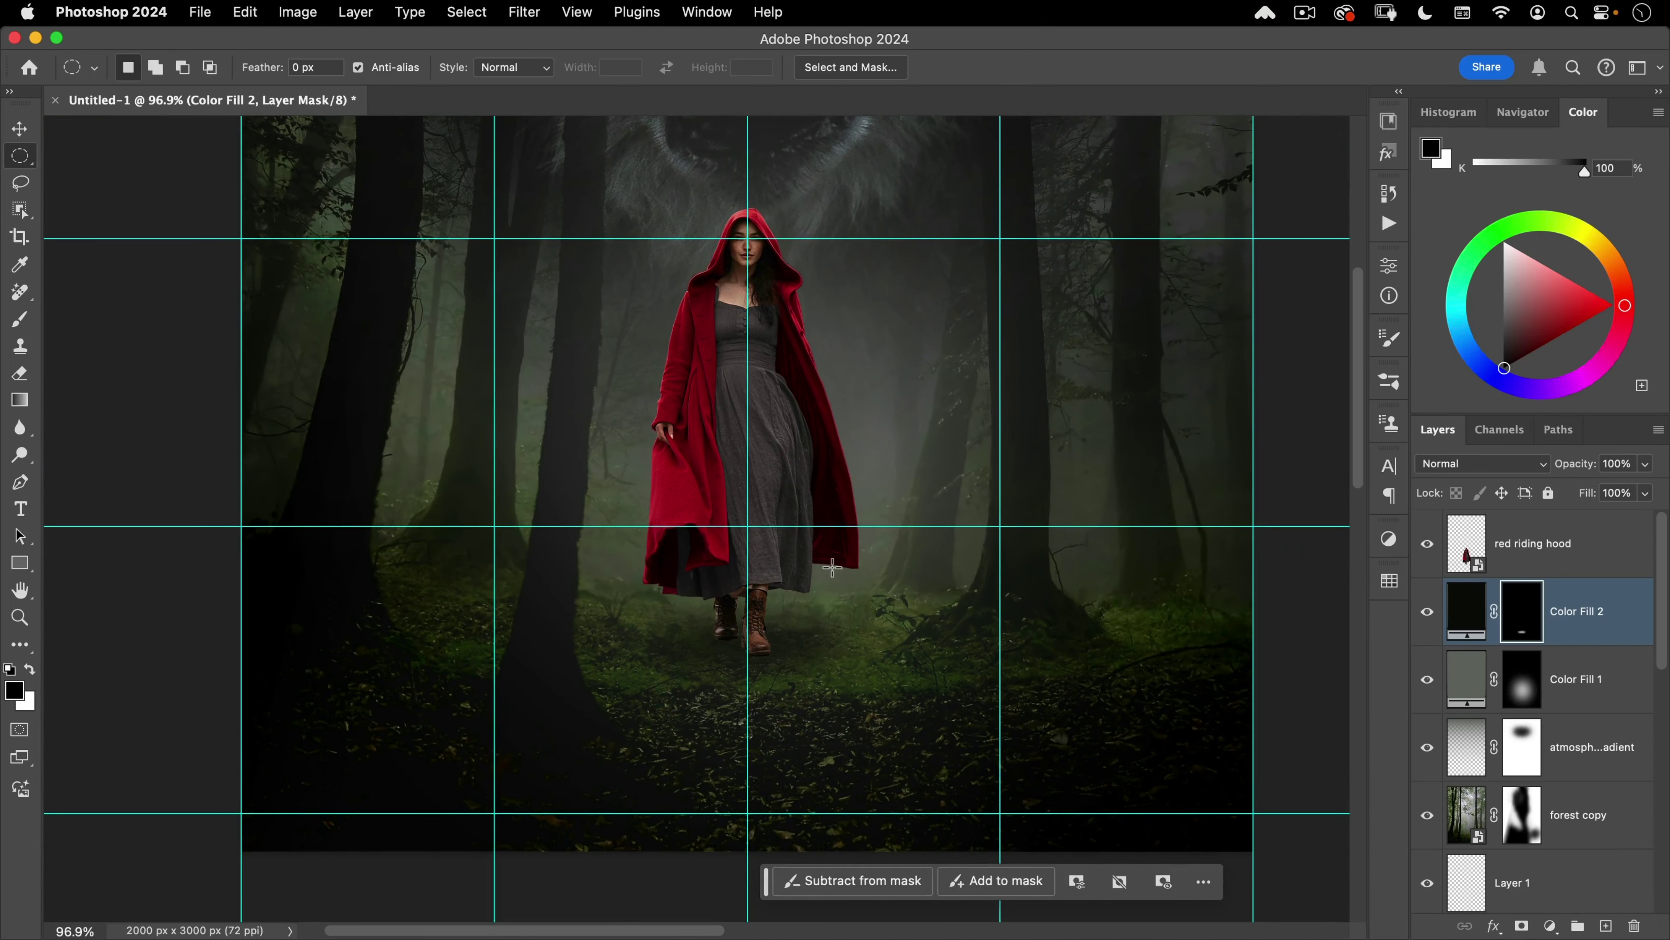
{"action": "key", "text": "super+semicolon"}
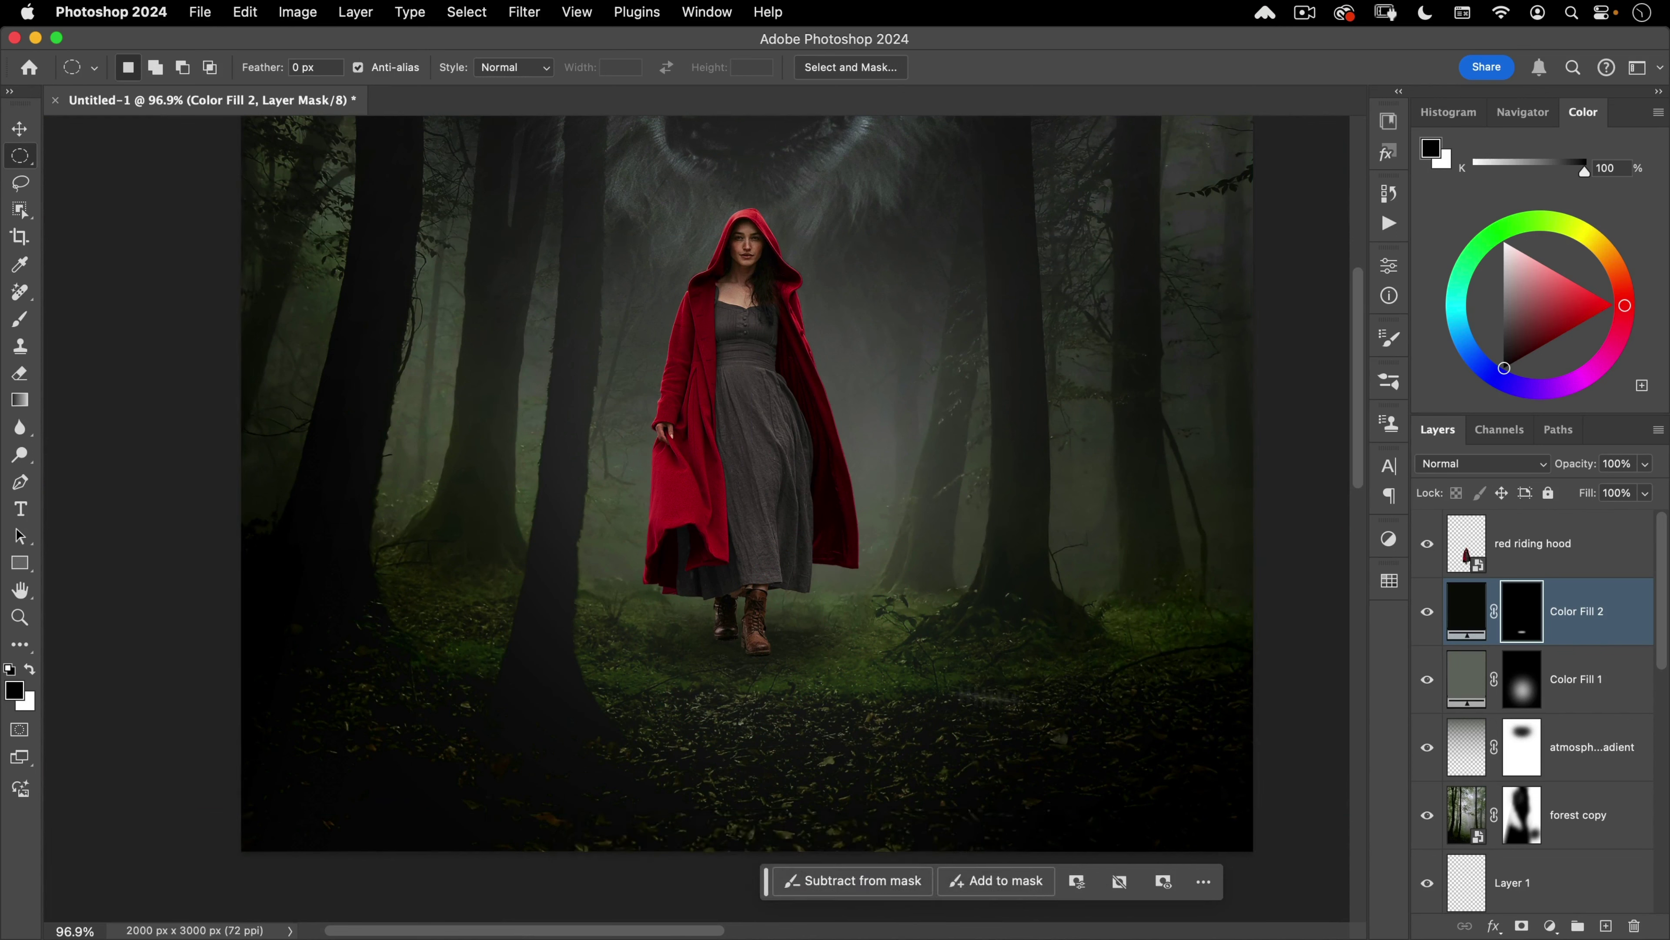
Step: Create a layer named "feet shadow" above the red riding hood layer and clip it to that layer
{"action": "left_click", "coordinate": [1526, 567]}
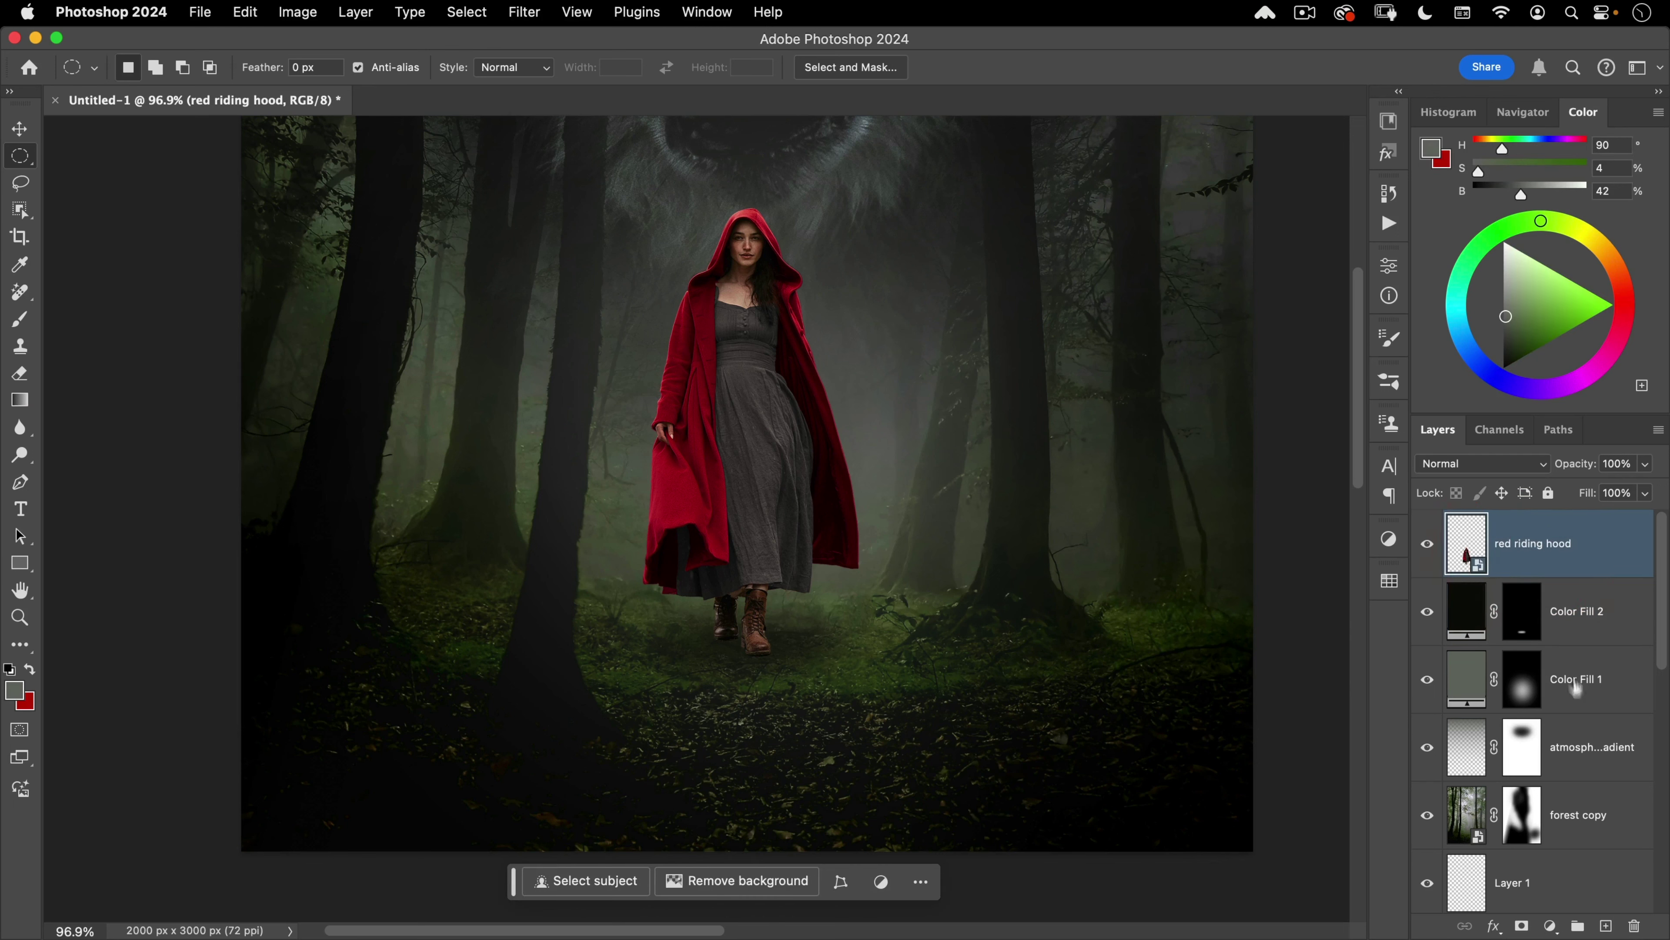
{"action": "left_click", "coordinate": [1605, 925]}
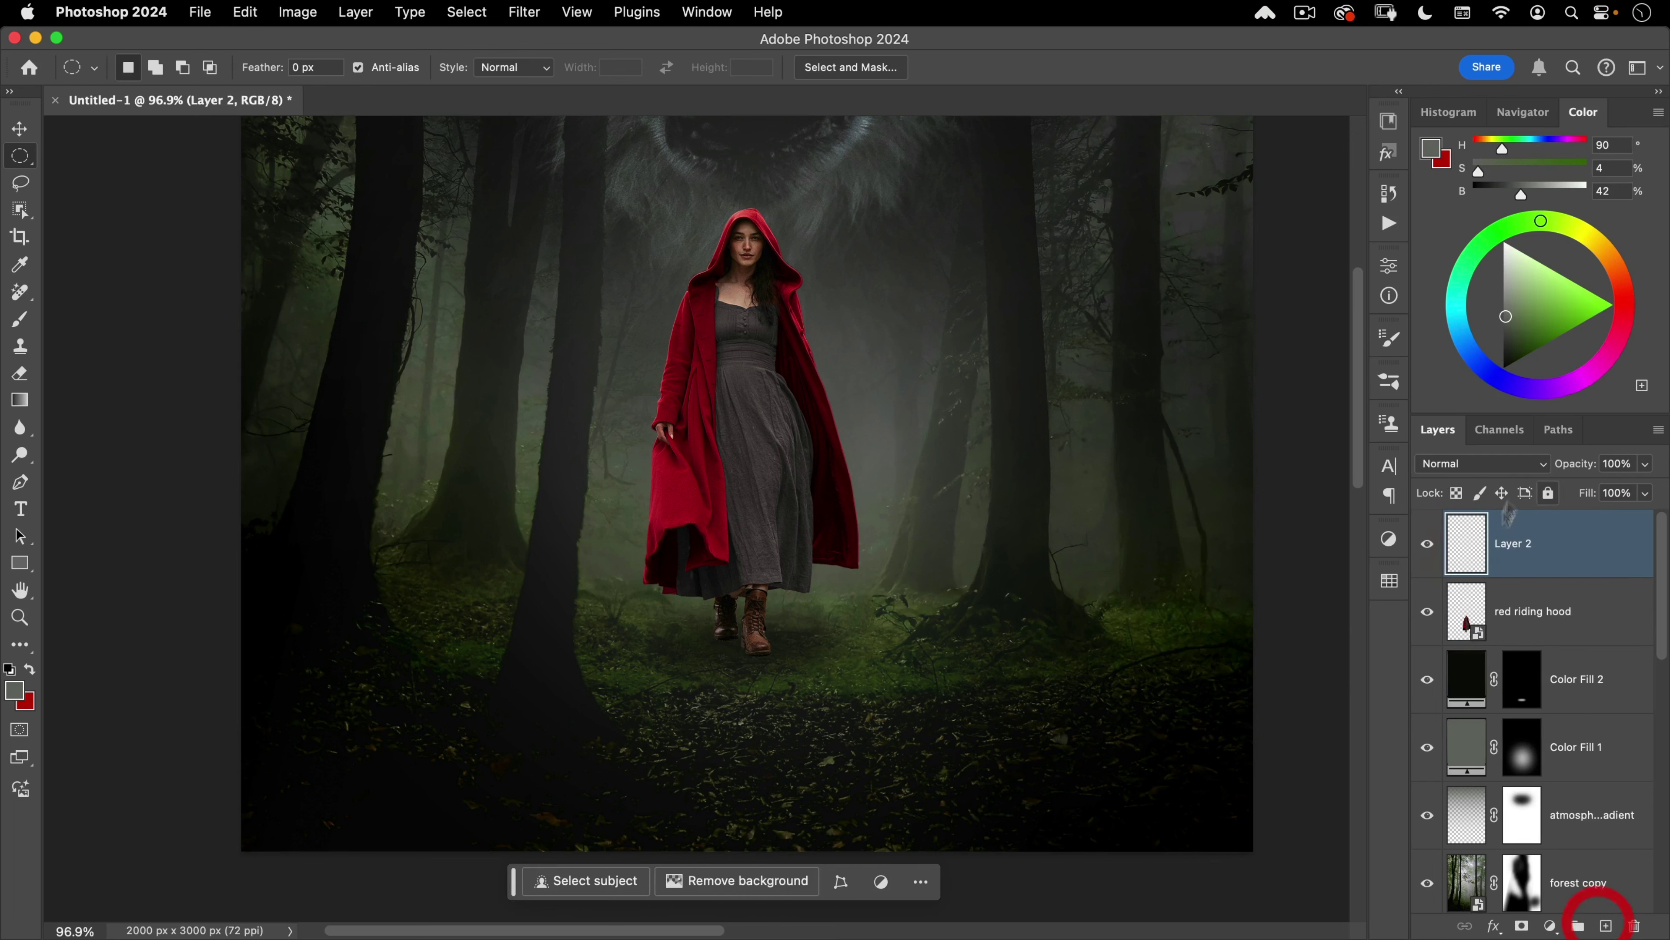
{"action": "double_click", "coordinate": [1516, 543]}
{"action": "type", "text": "fe"}
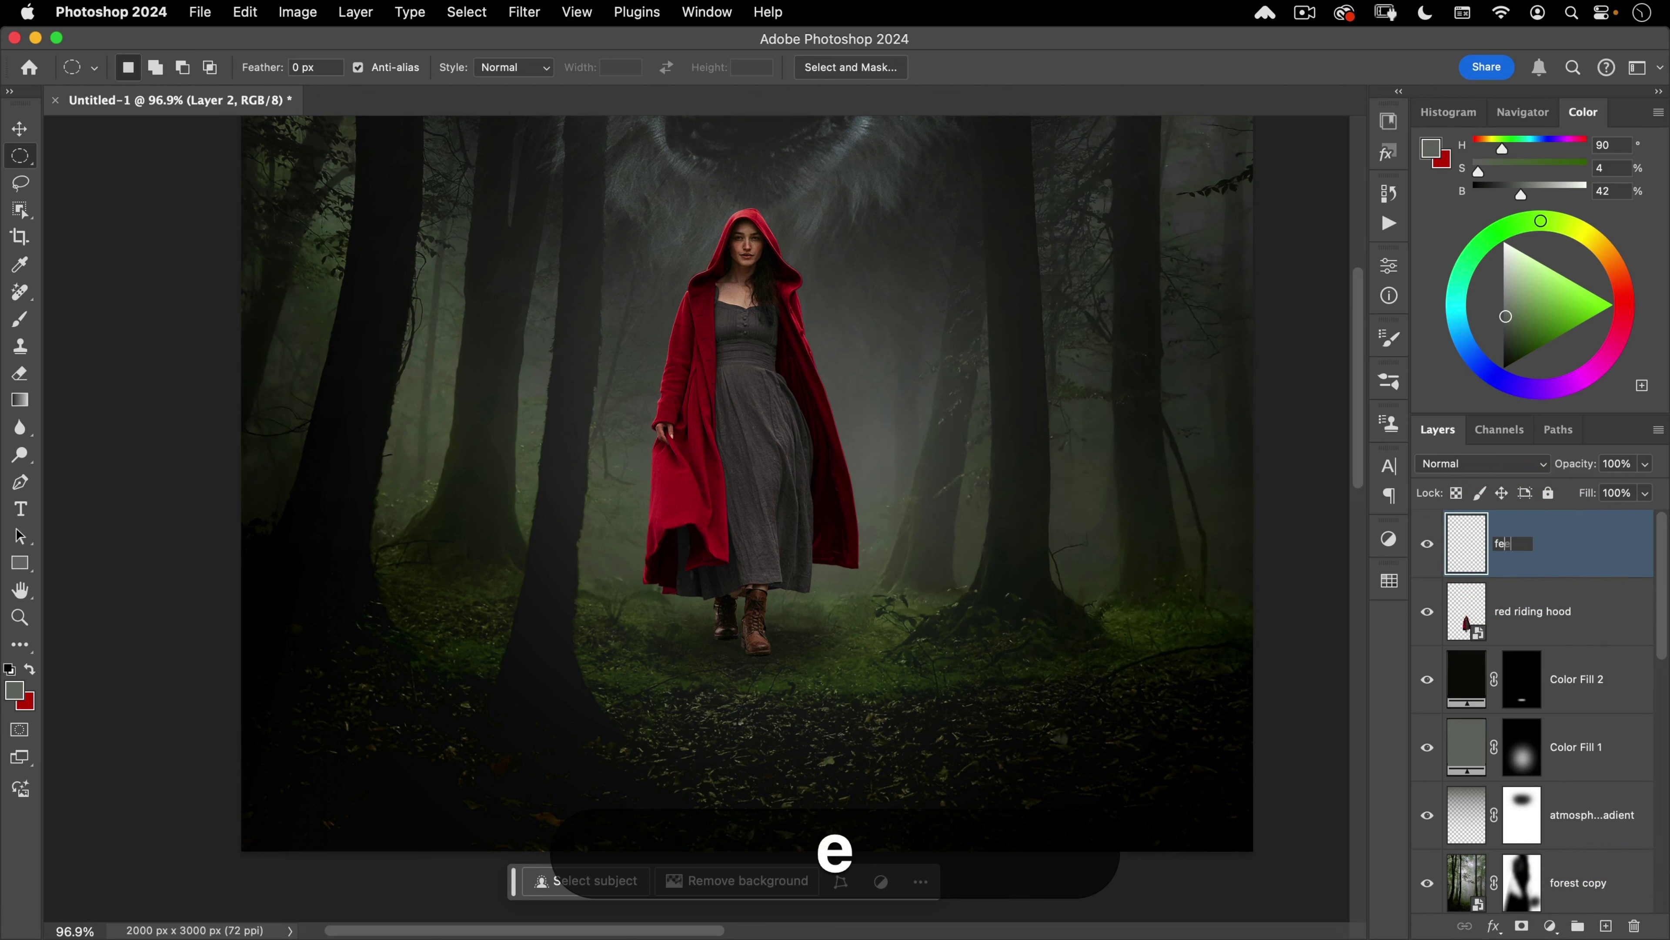
{"action": "type", "text": "et shadow"}
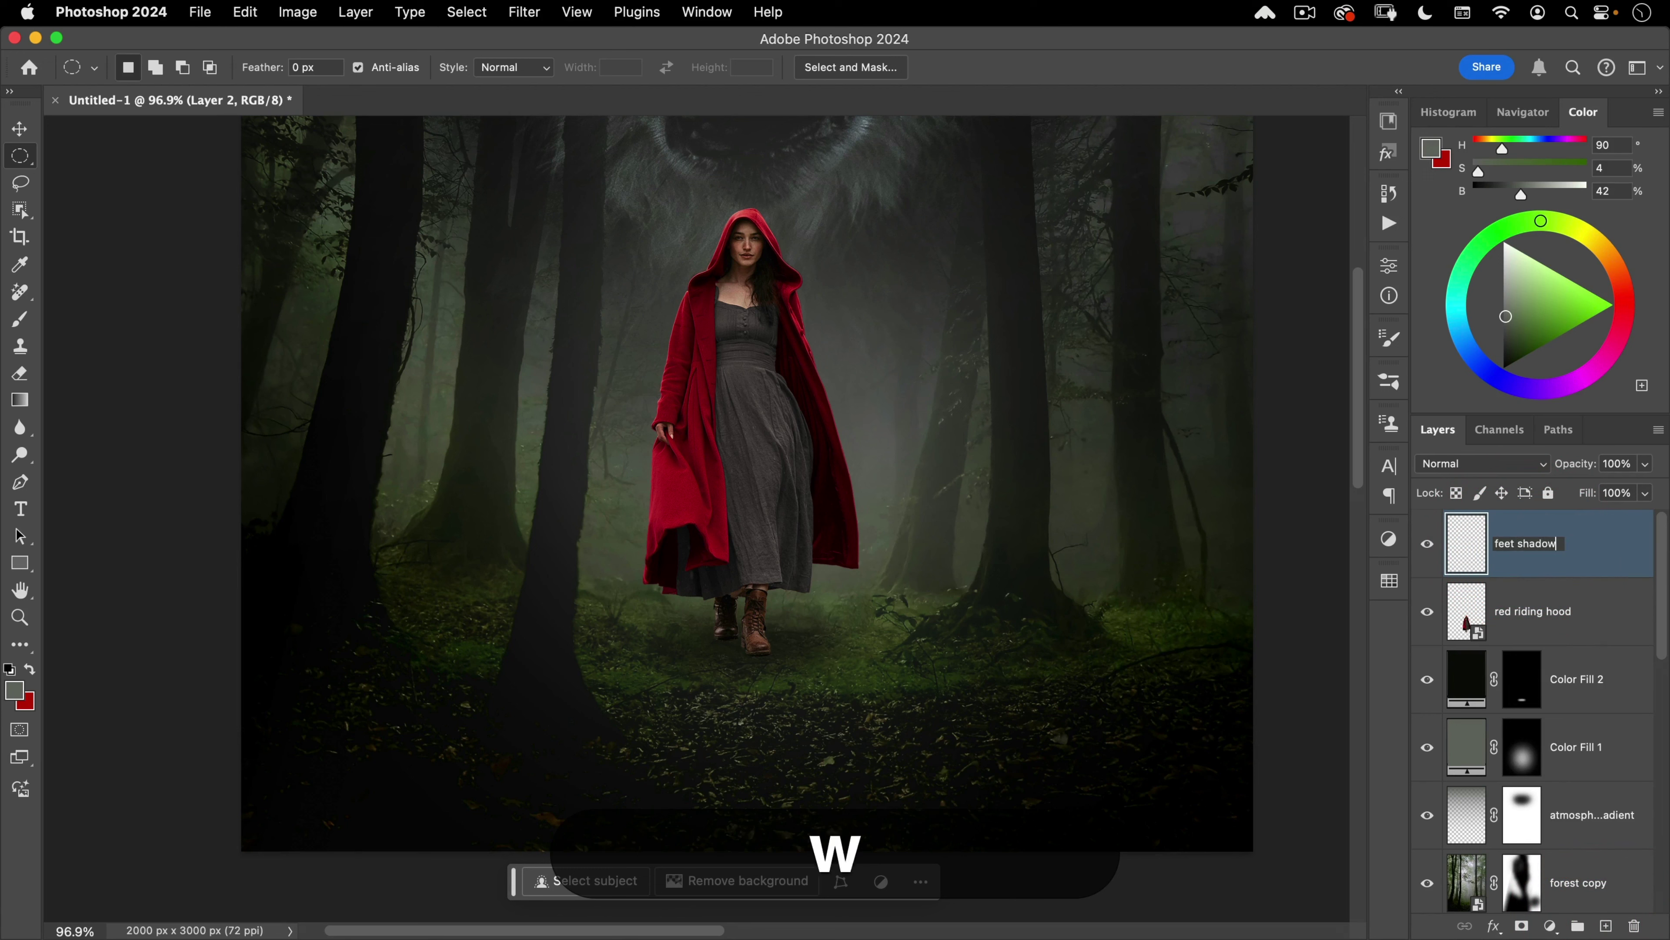
{"action": "key", "text": "Return"}
{"action": "key", "text": "alt"}
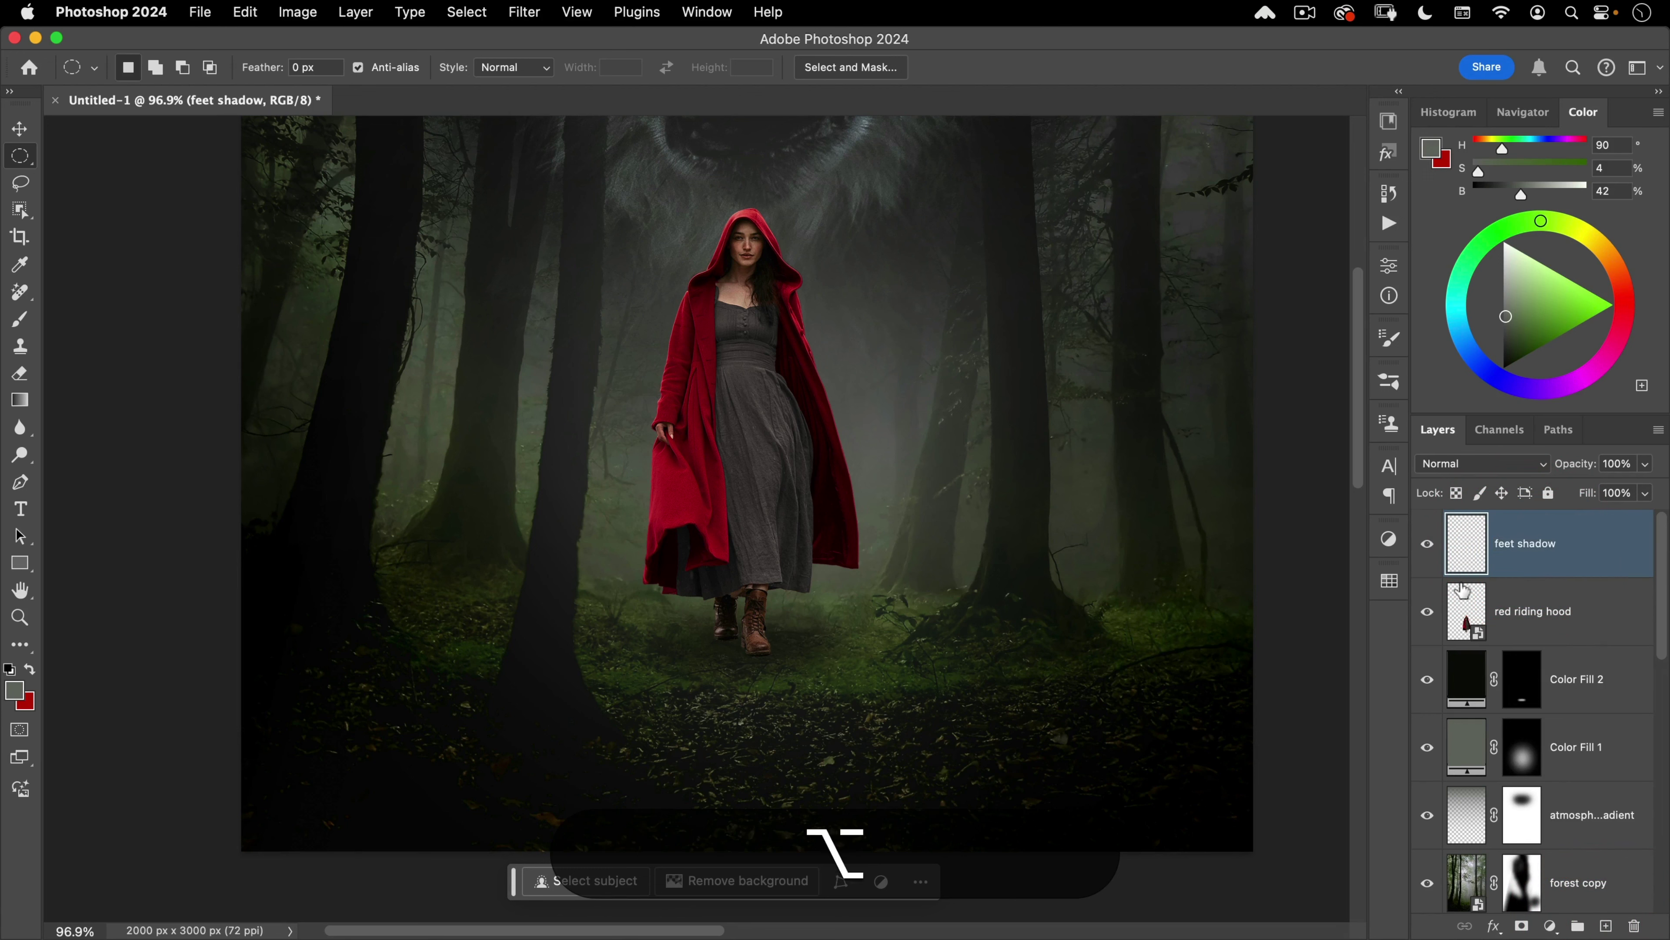
{"action": "left_click", "coordinate": [1462, 573], "text": "alt"}
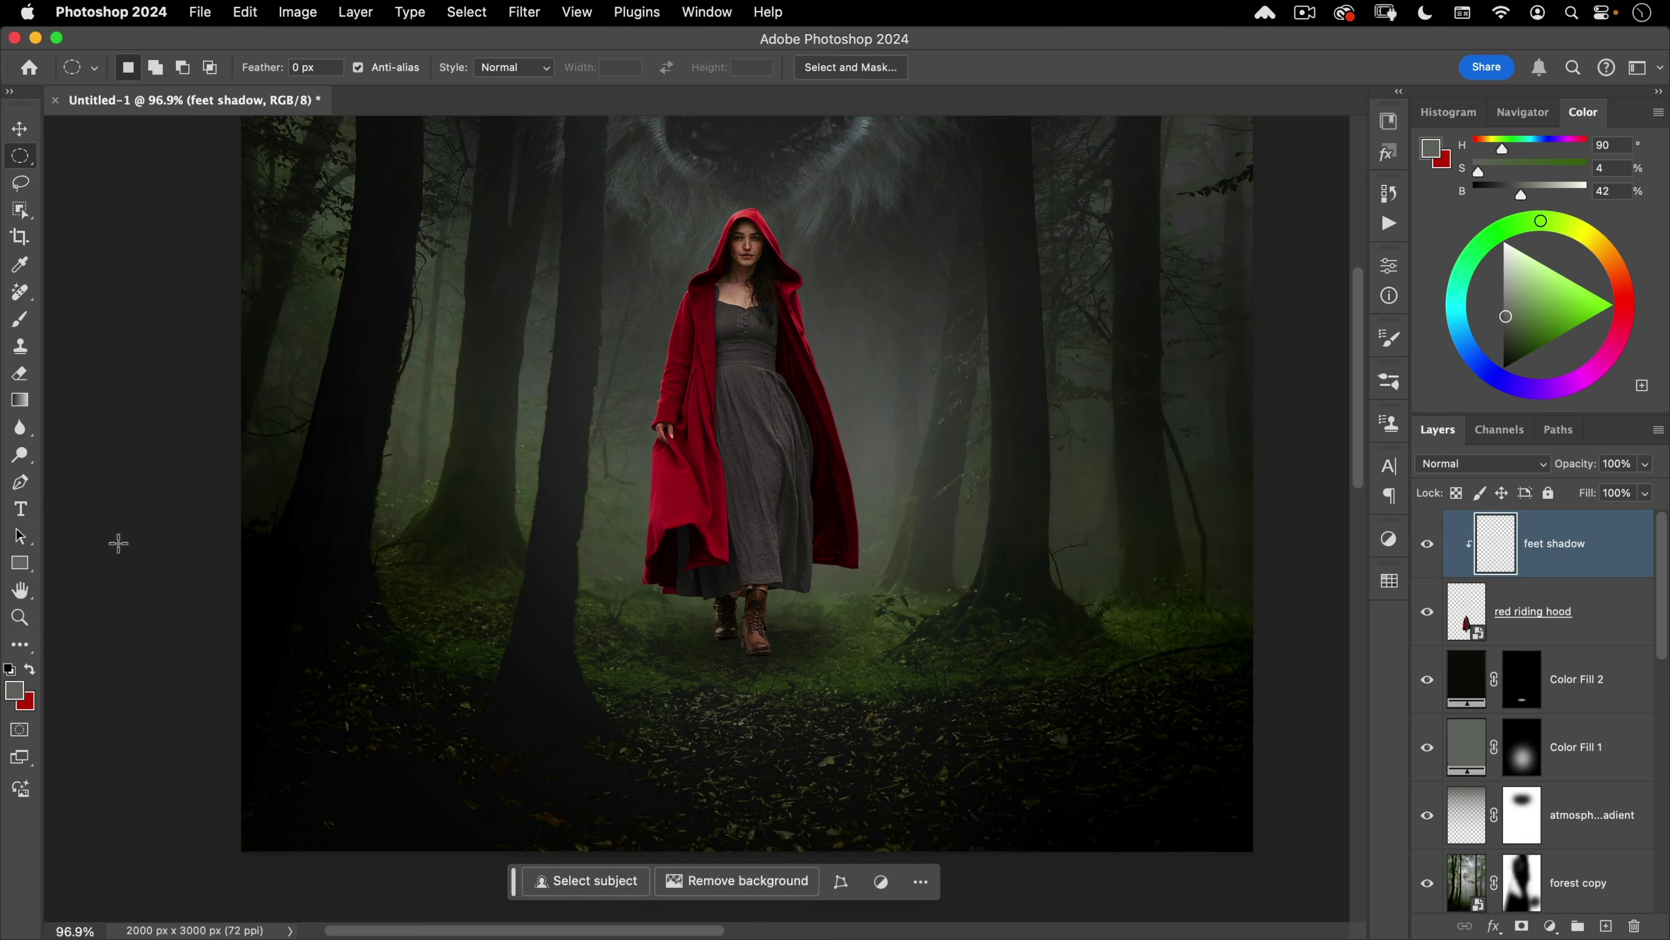
Step: Draw two linear black-to-transparent gradients on the feet shadow layer from just below the boots upward, darkening the woman's feet
{"action": "key", "text": "g"}
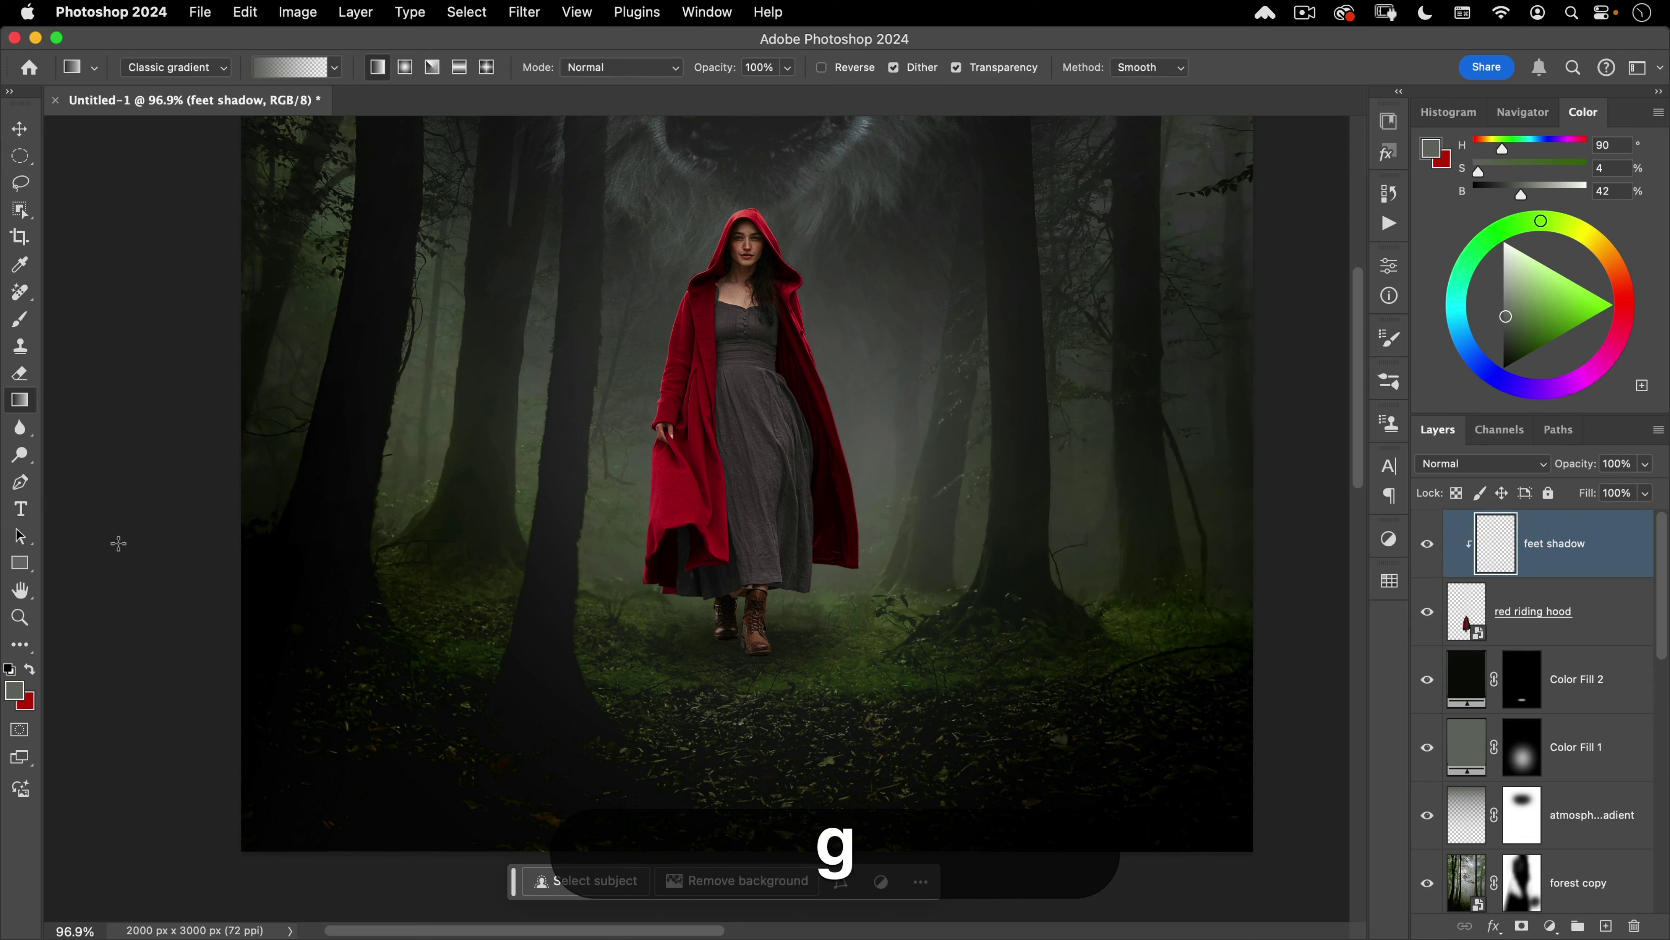
{"action": "left_click", "coordinate": [335, 67]}
{"action": "left_click", "coordinate": [231, 139]}
{"action": "left_click", "coordinate": [287, 45]}
{"action": "key", "text": "d"}
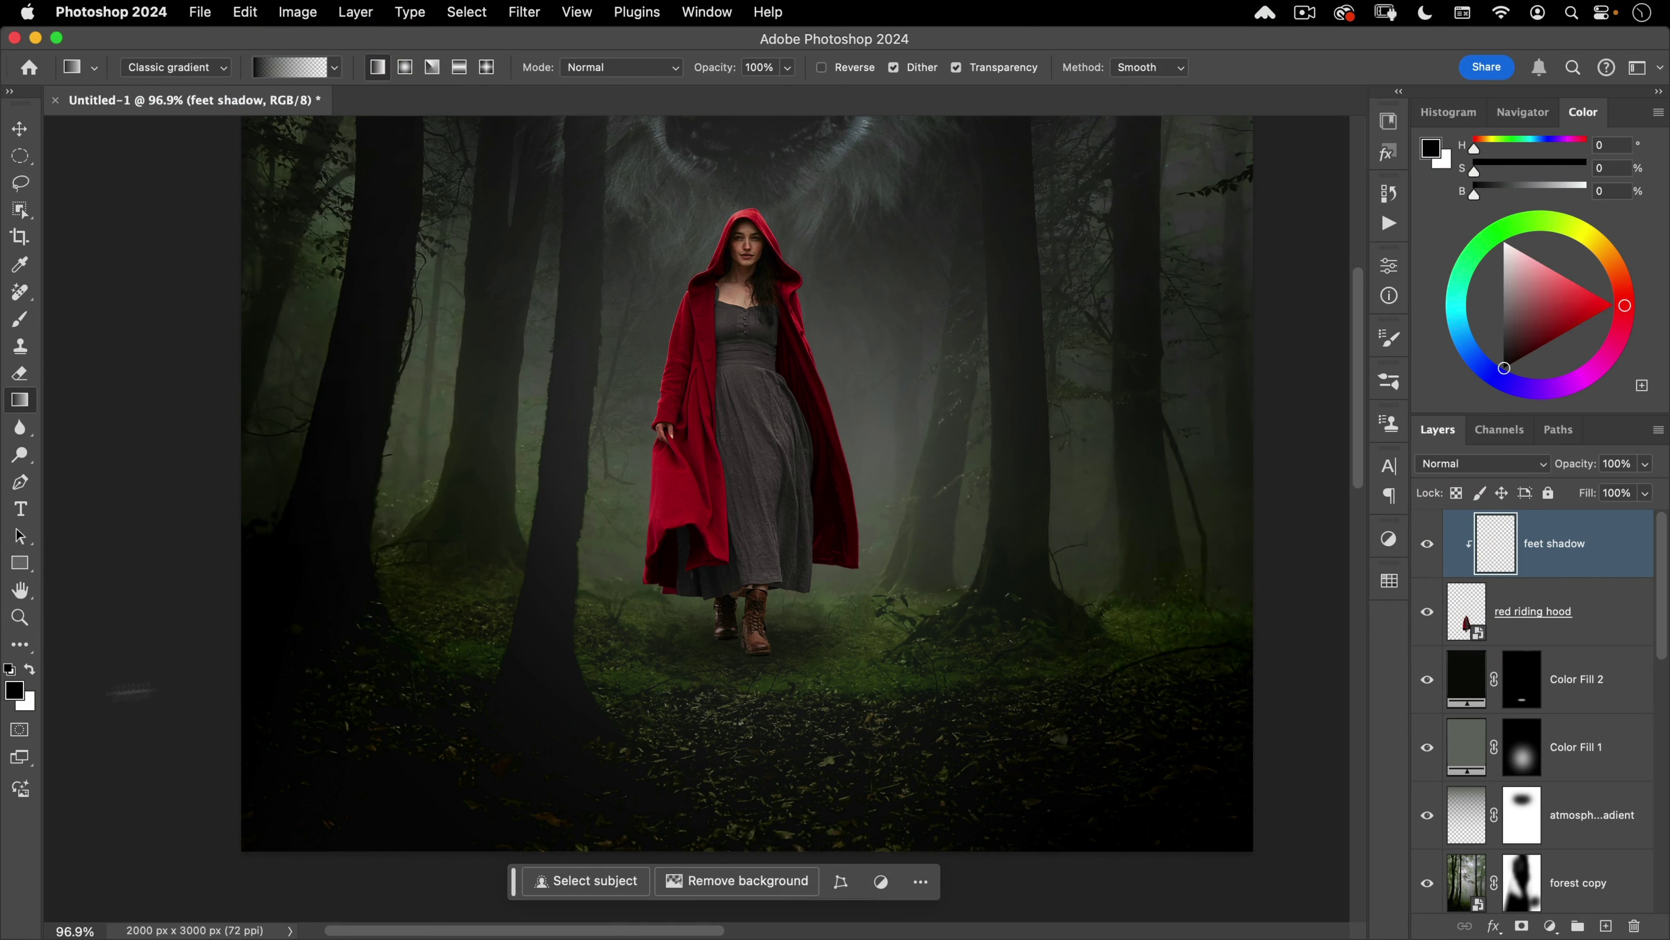
{"action": "key", "text": "shift"}
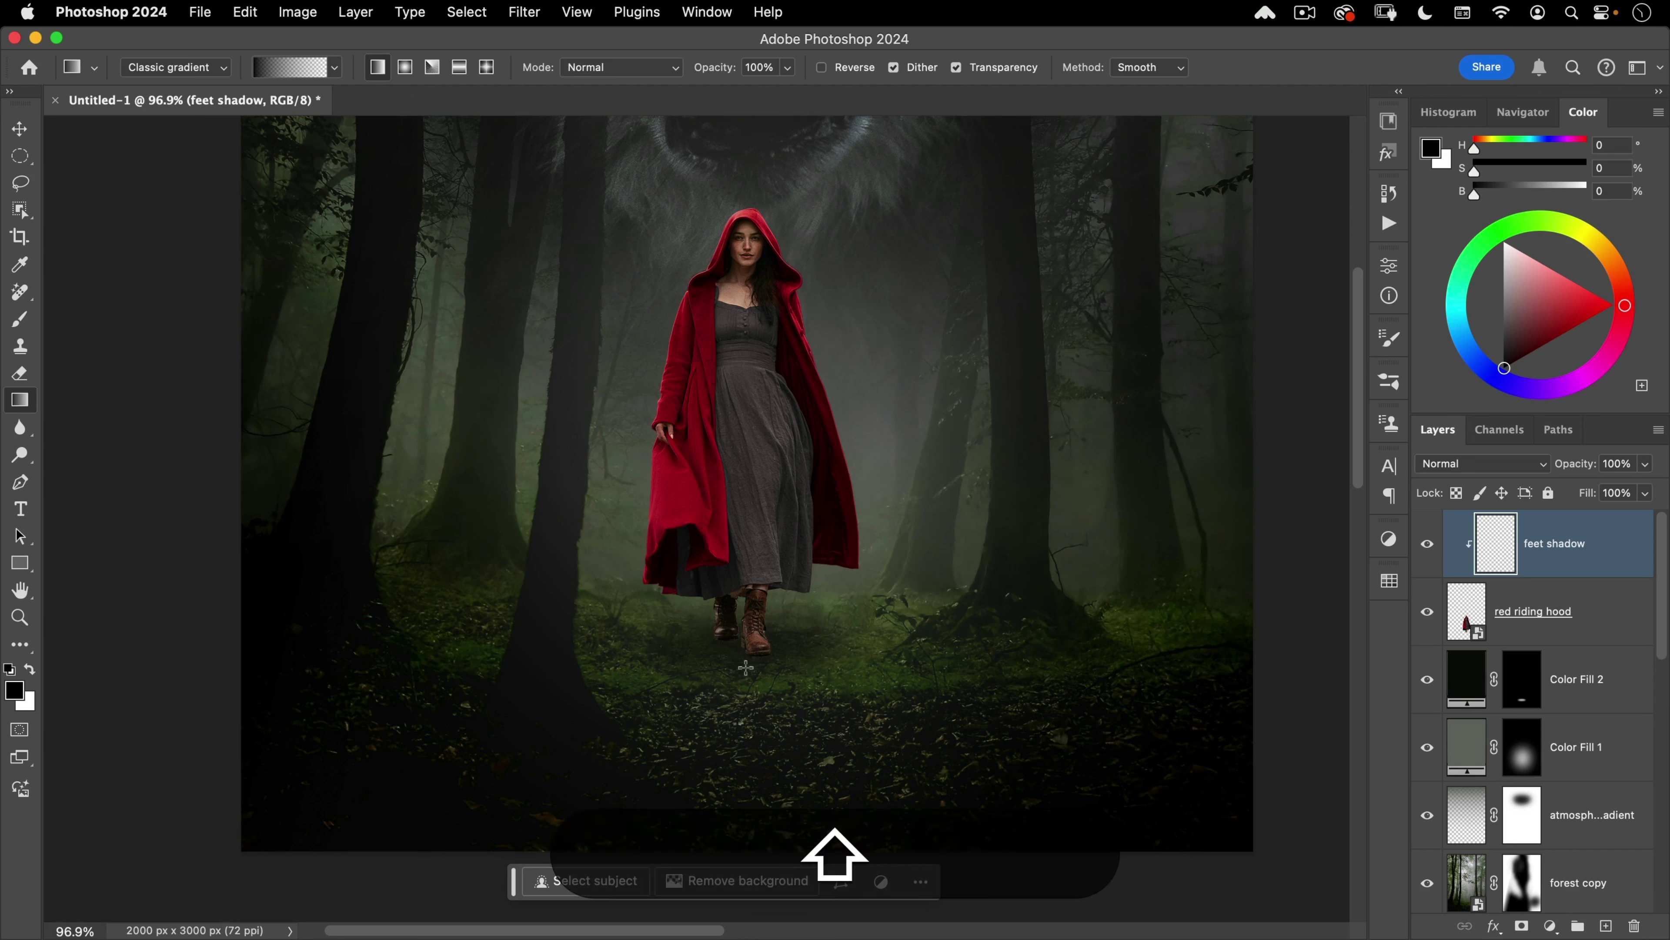
{"action": "left_click_drag", "start_coordinate": [745, 667], "coordinate": [795, 422]}
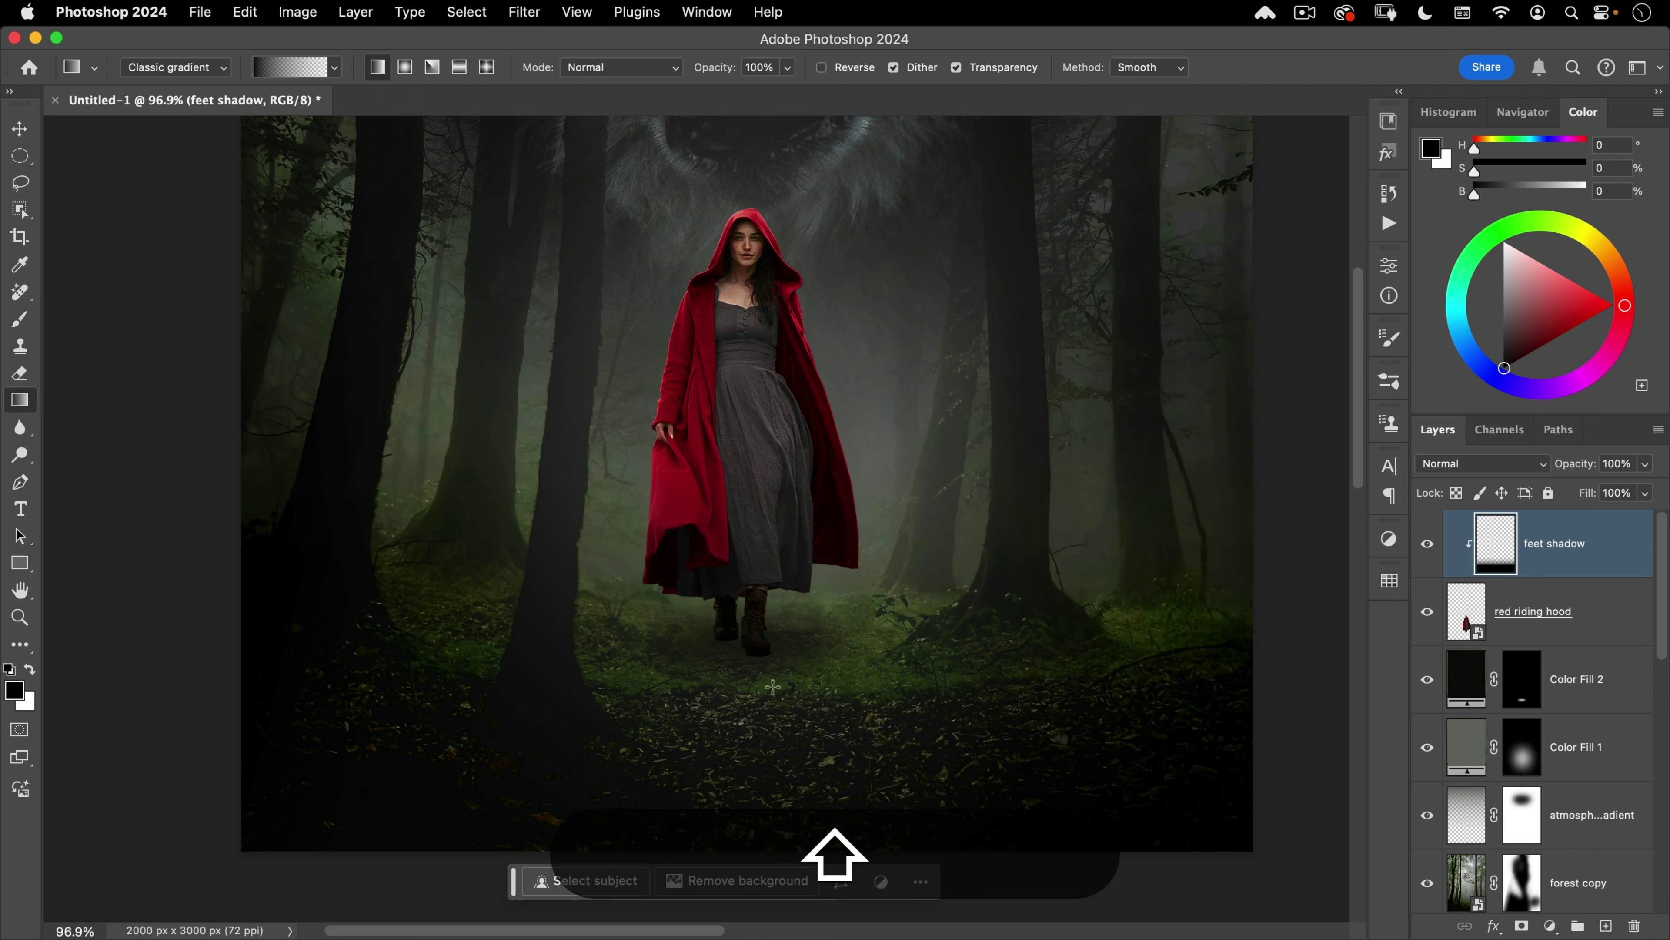
{"action": "left_click_drag", "start_coordinate": [772, 686], "coordinate": [801, 375]}
{"action": "key", "text": "shift+v"}
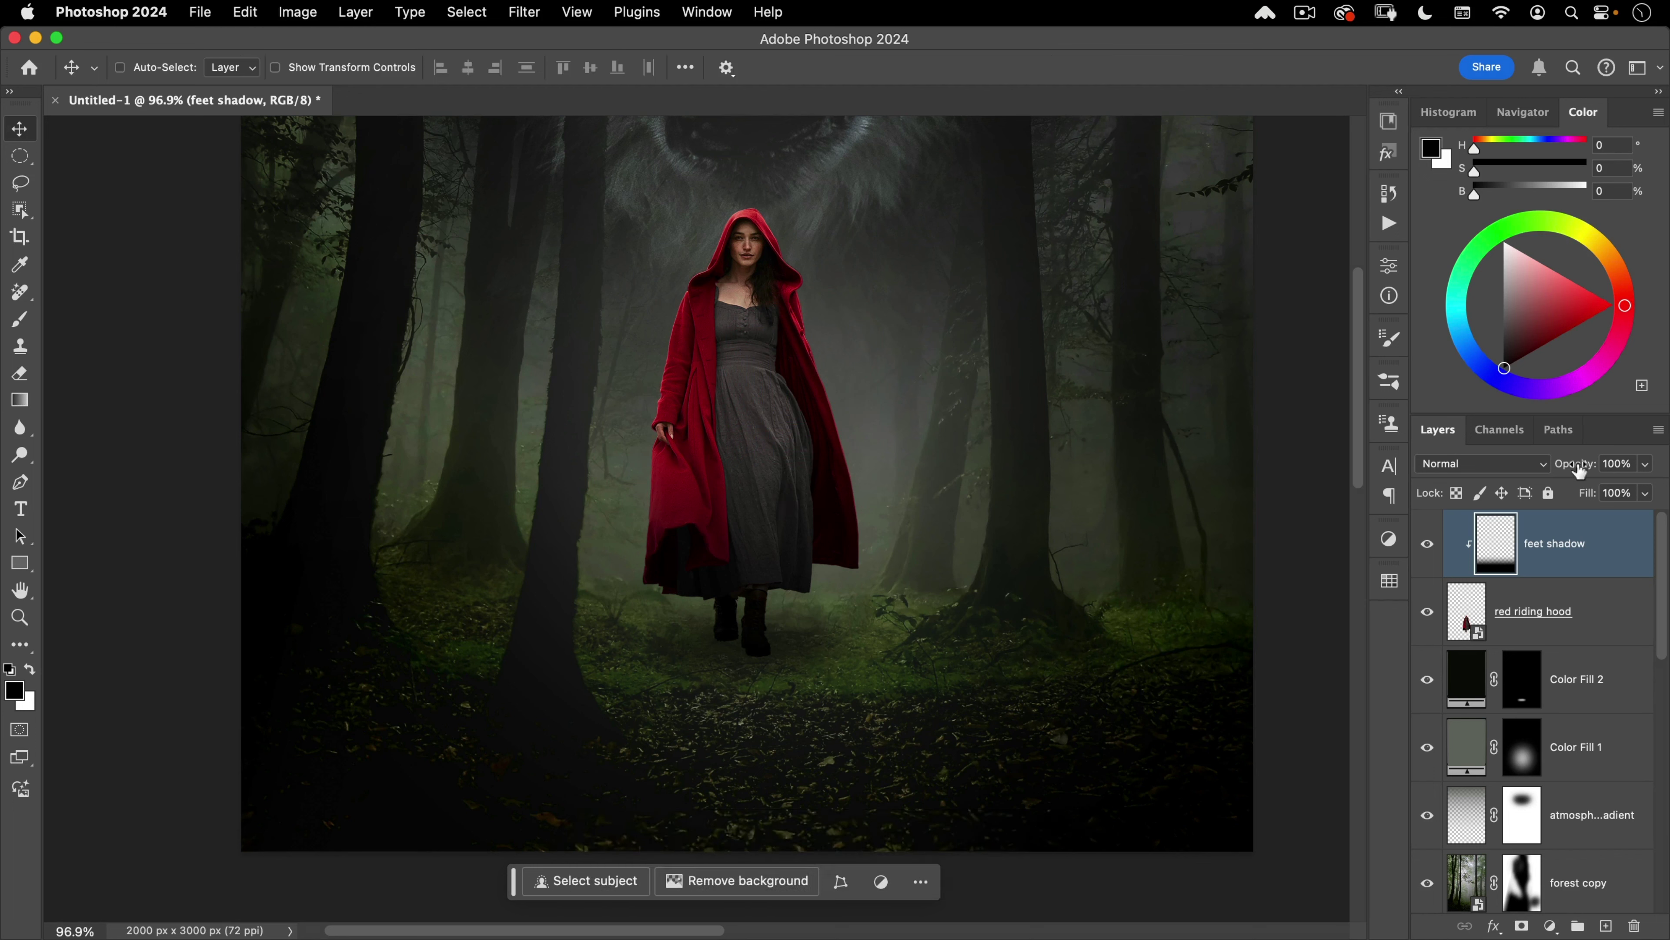
Step: Set the feet shadow layer's opacity to 75%
{"action": "left_click_drag", "start_coordinate": [1578, 469], "coordinate": [1554, 480]}
{"action": "left_click_drag", "start_coordinate": [1552, 480], "coordinate": [1555, 475]}
{"action": "left_click_drag", "start_coordinate": [750, 613], "coordinate": [679, 679]}
{"action": "left_click_drag", "start_coordinate": [869, 622], "coordinate": [841, 671]}
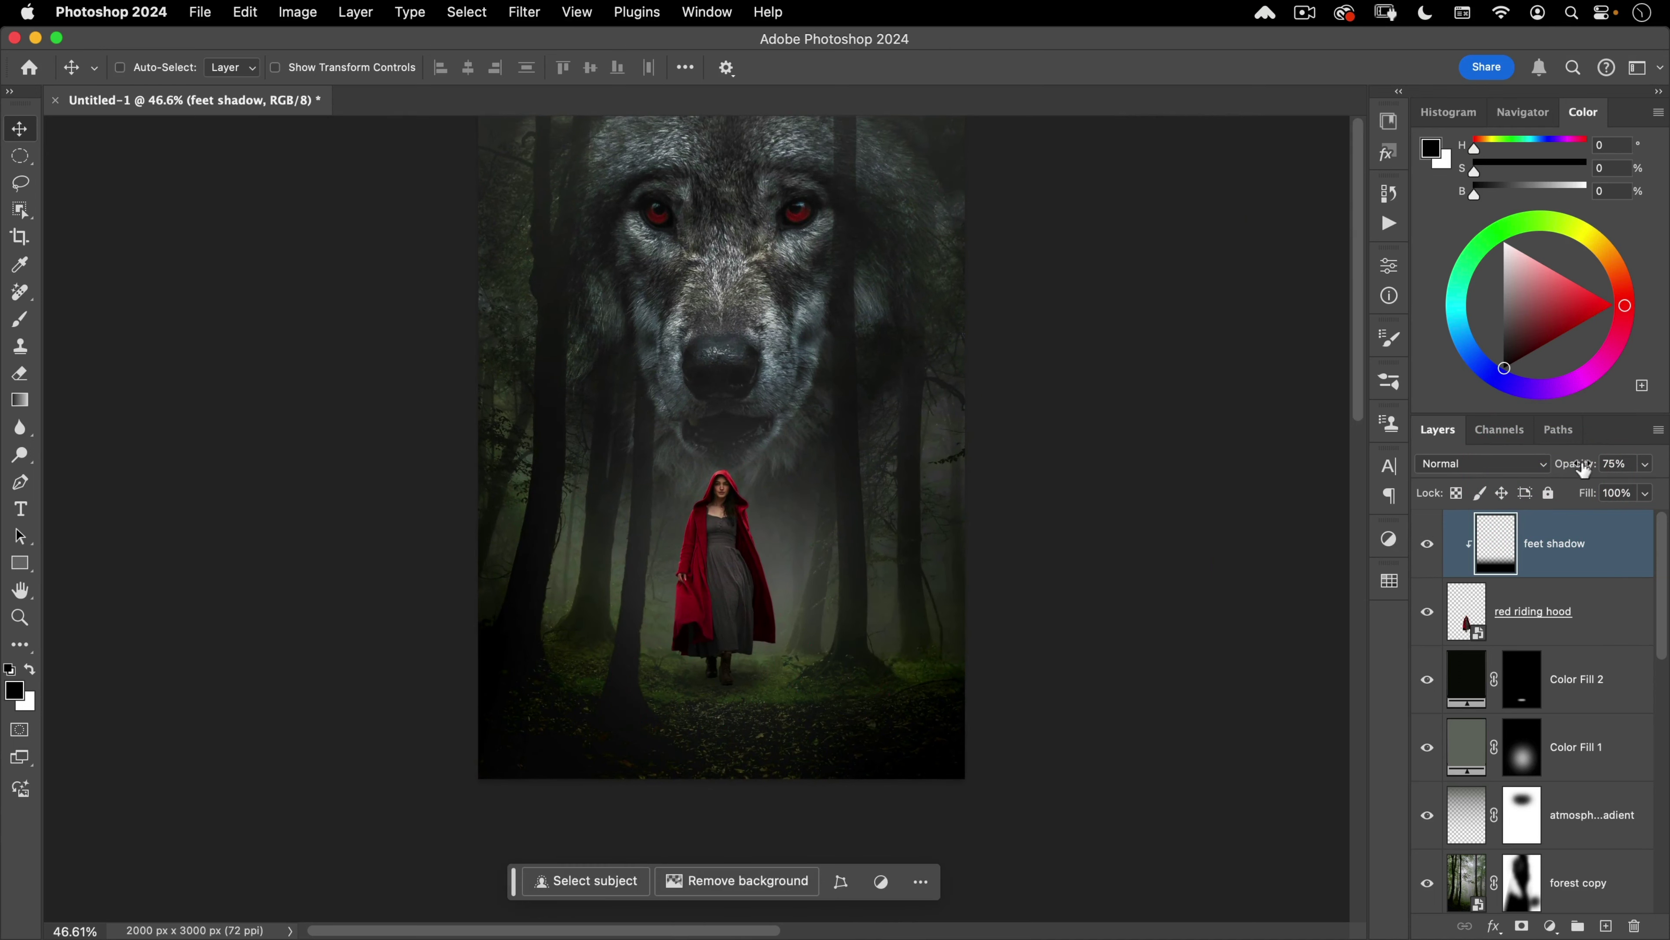
Step: Lower the feet shadow layer's opacity to 59% and check the blend around the woman's boots
{"action": "left_click_drag", "start_coordinate": [1583, 468], "coordinate": [1575, 468]}
{"action": "left_click_drag", "start_coordinate": [1569, 468], "coordinate": [1569, 468]}
{"action": "left_click_drag", "start_coordinate": [742, 665], "coordinate": [731, 688]}
{"action": "left_click_drag", "start_coordinate": [721, 589], "coordinate": [770, 564]}
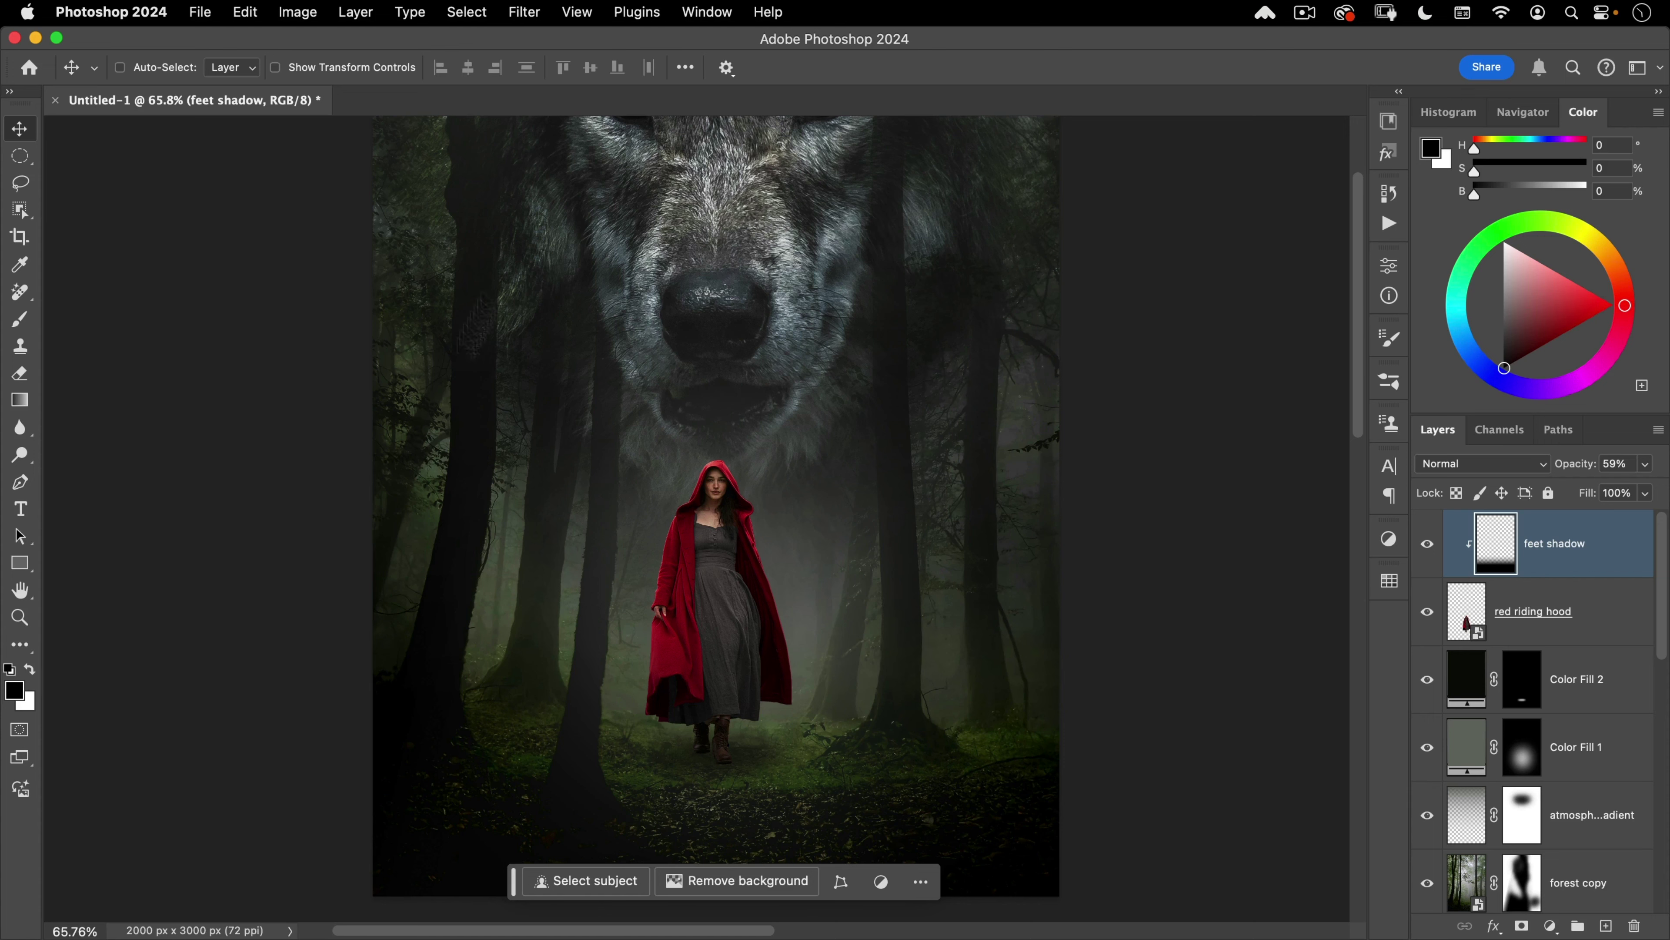
{"action": "left_click_drag", "start_coordinate": [749, 593], "coordinate": [707, 619]}
{"action": "left_click_drag", "start_coordinate": [819, 528], "coordinate": [777, 568]}
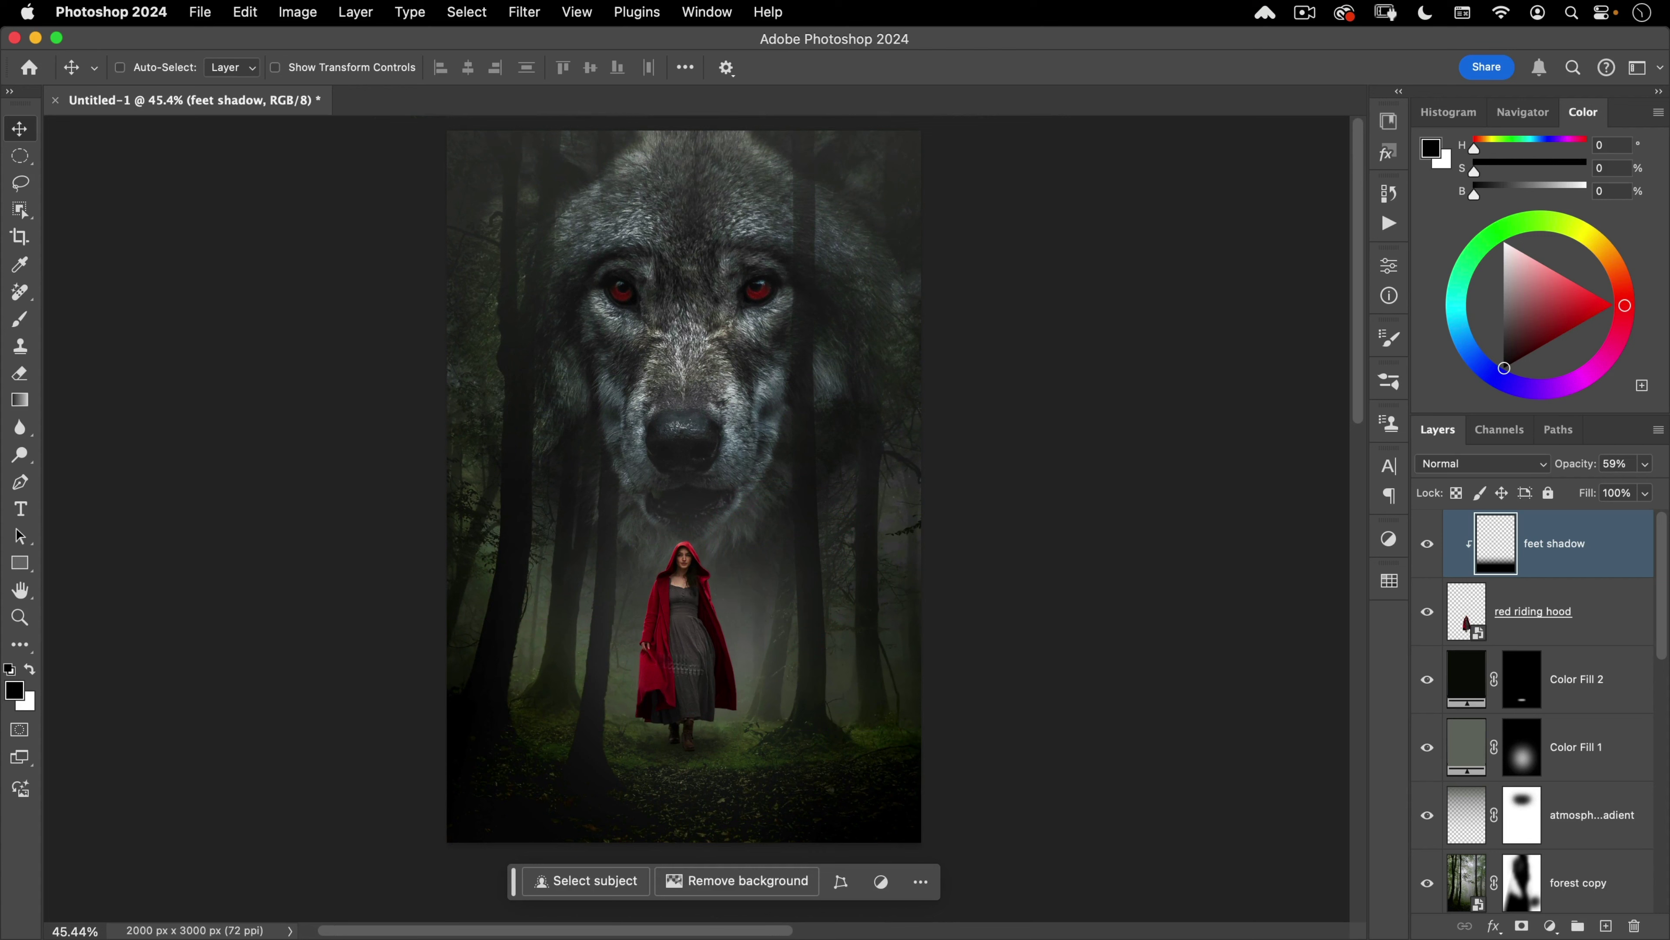
Step: Set the Color Fill 1 layer's blend mode to Screen, comparing the mist with and without the change
{"action": "left_click", "coordinate": [1466, 749]}
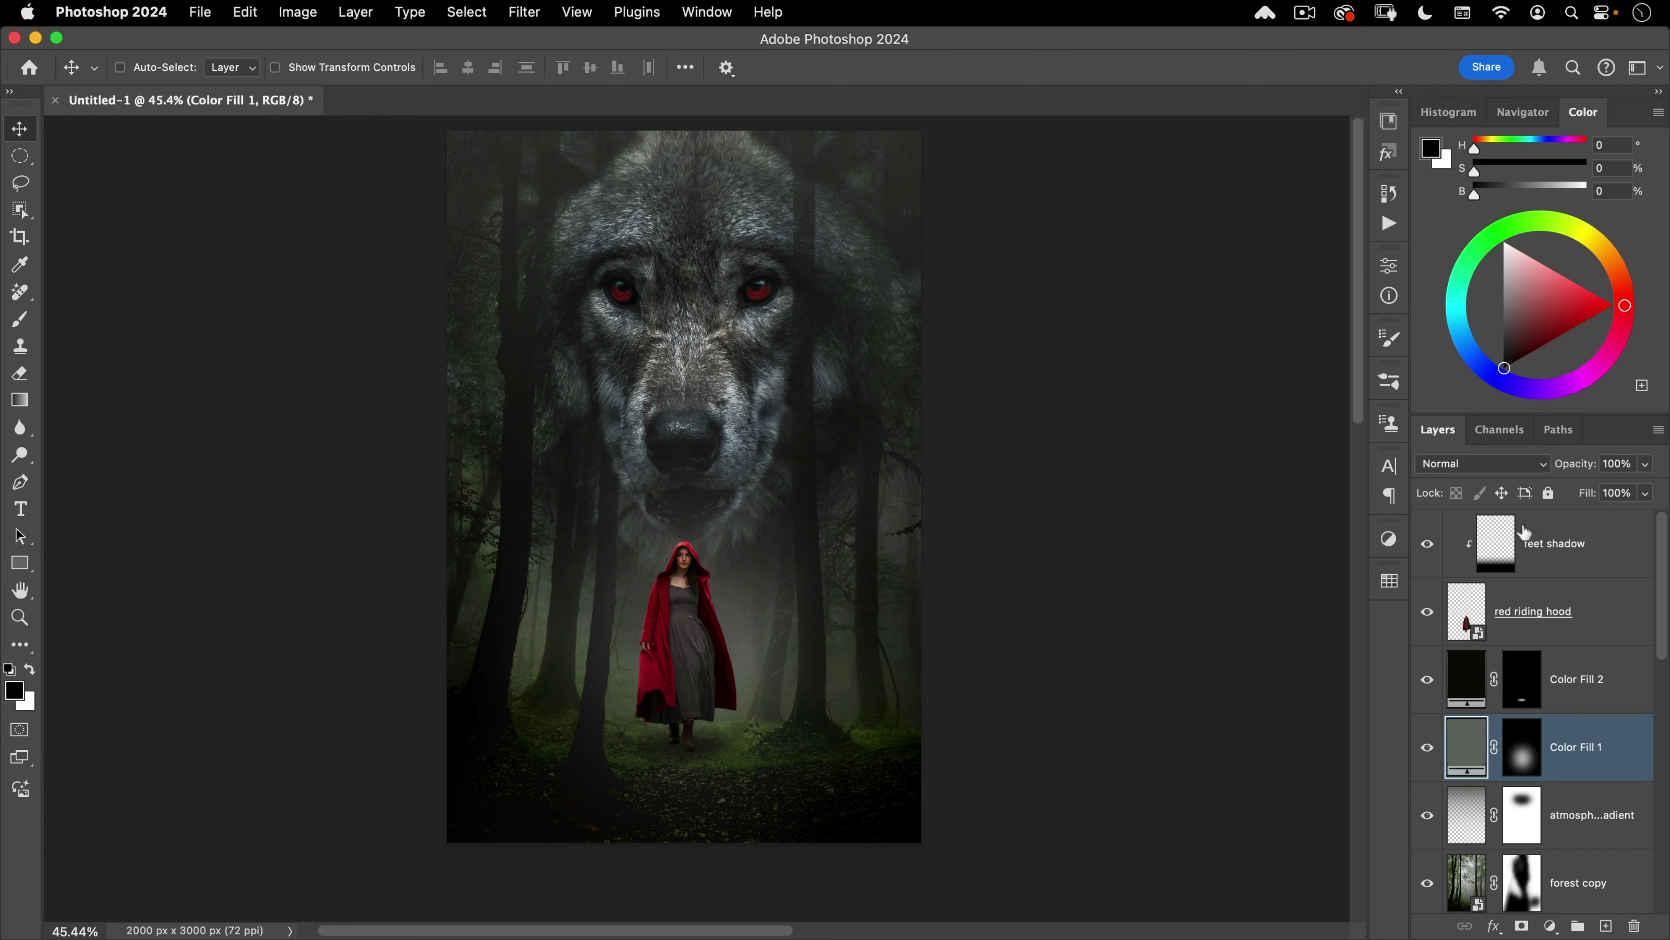
{"action": "left_click", "coordinate": [1473, 465]}
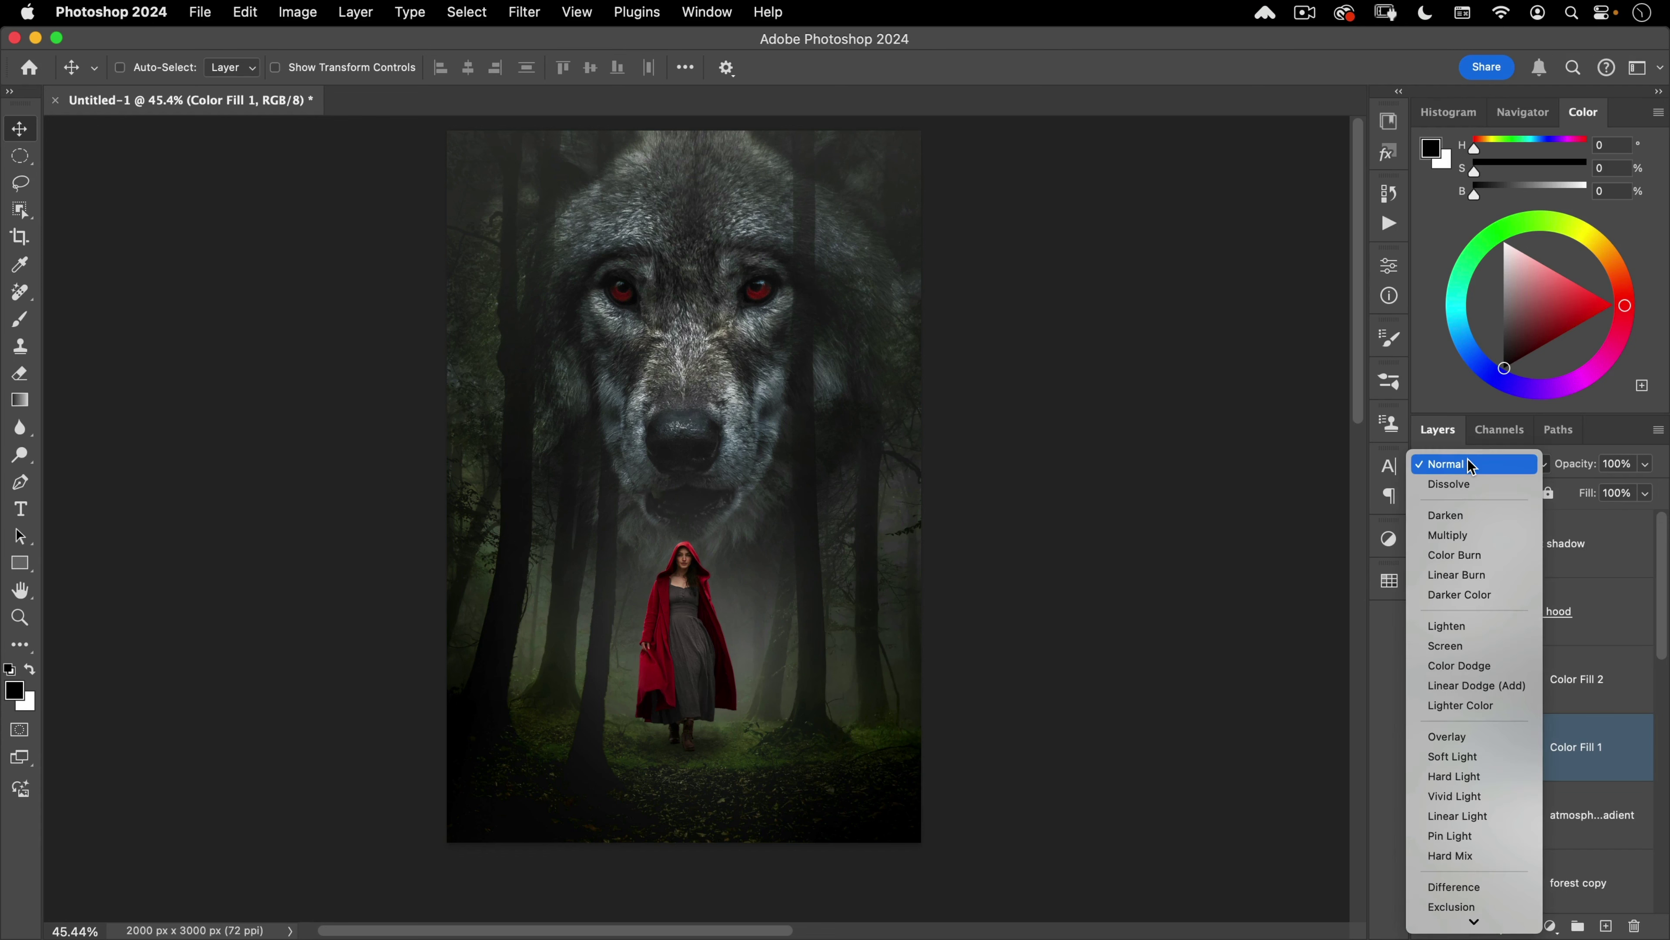
{"action": "left_click", "coordinate": [1451, 647]}
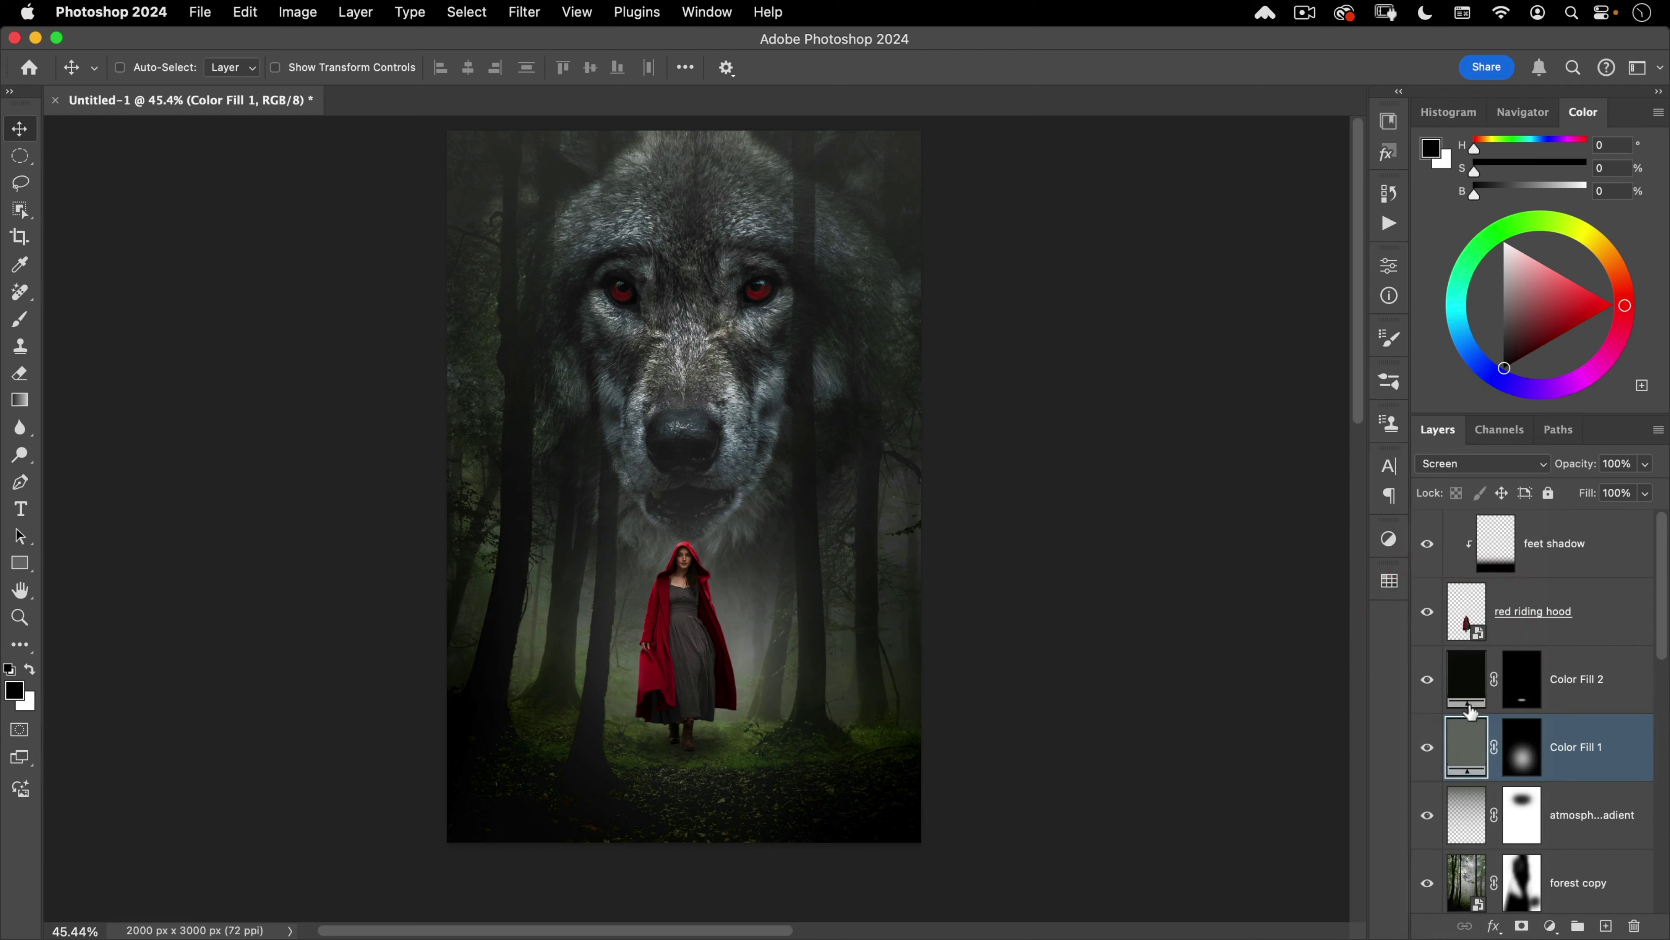
{"action": "key", "text": "super+z"}
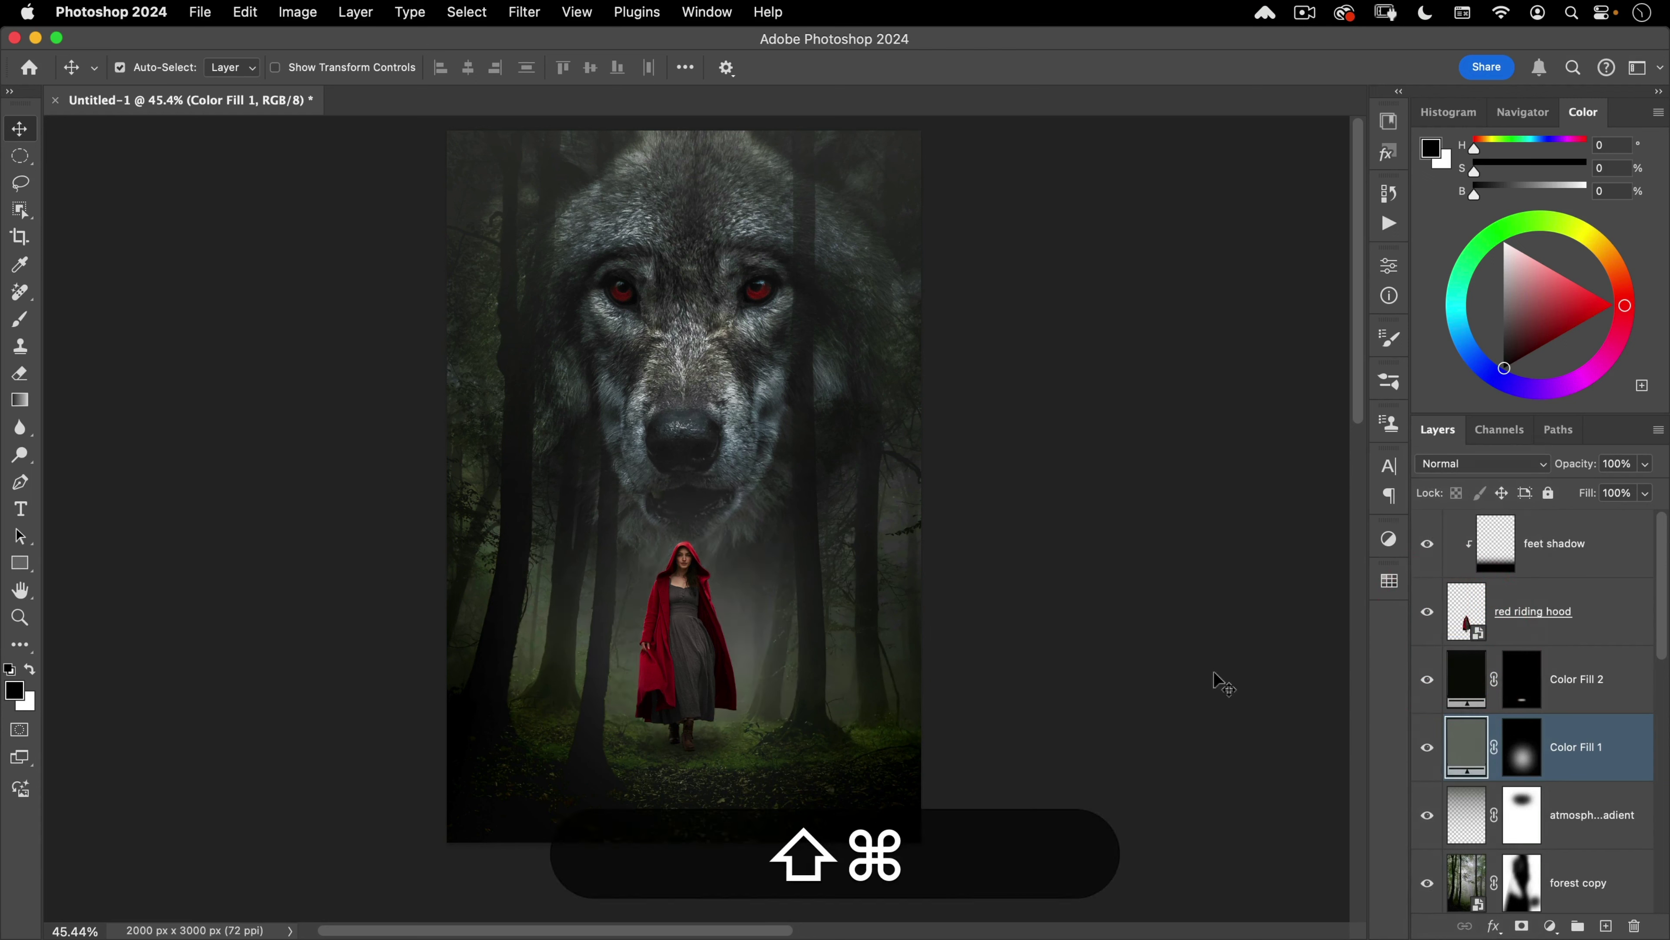
{"action": "key", "text": "shift+super+z"}
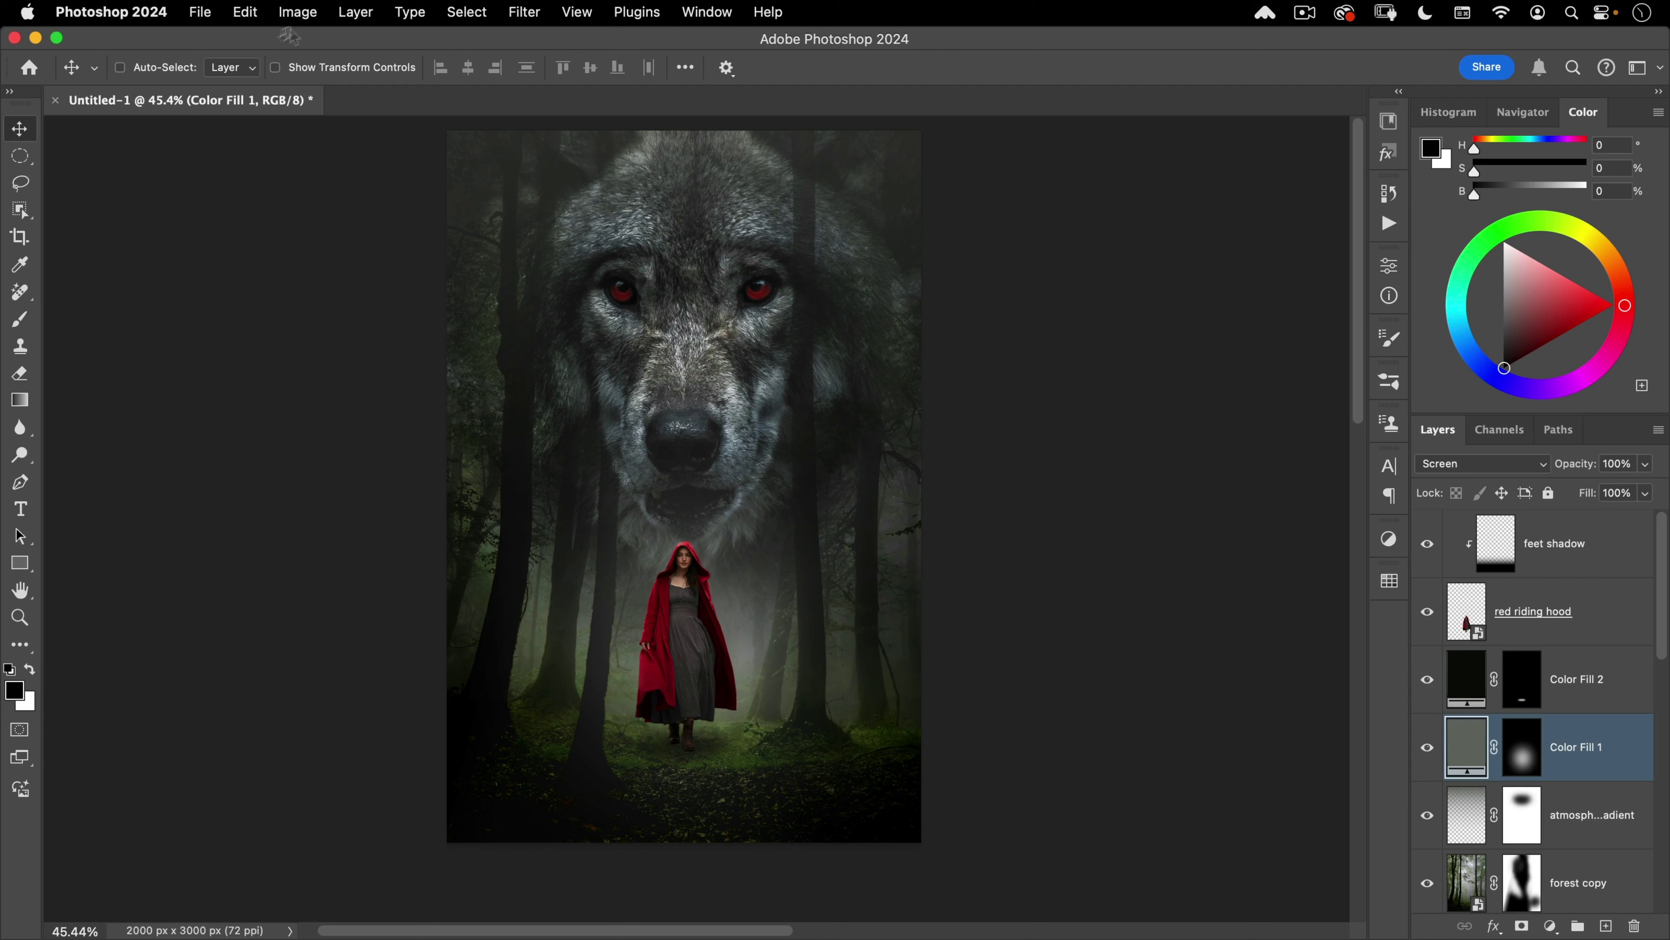
Step: Draw a tall elliptical selection from the poster's centre, enclosing the wolf's face and the woman and nearly reaching the canvas edges
{"action": "left_click", "coordinate": [25, 161]}
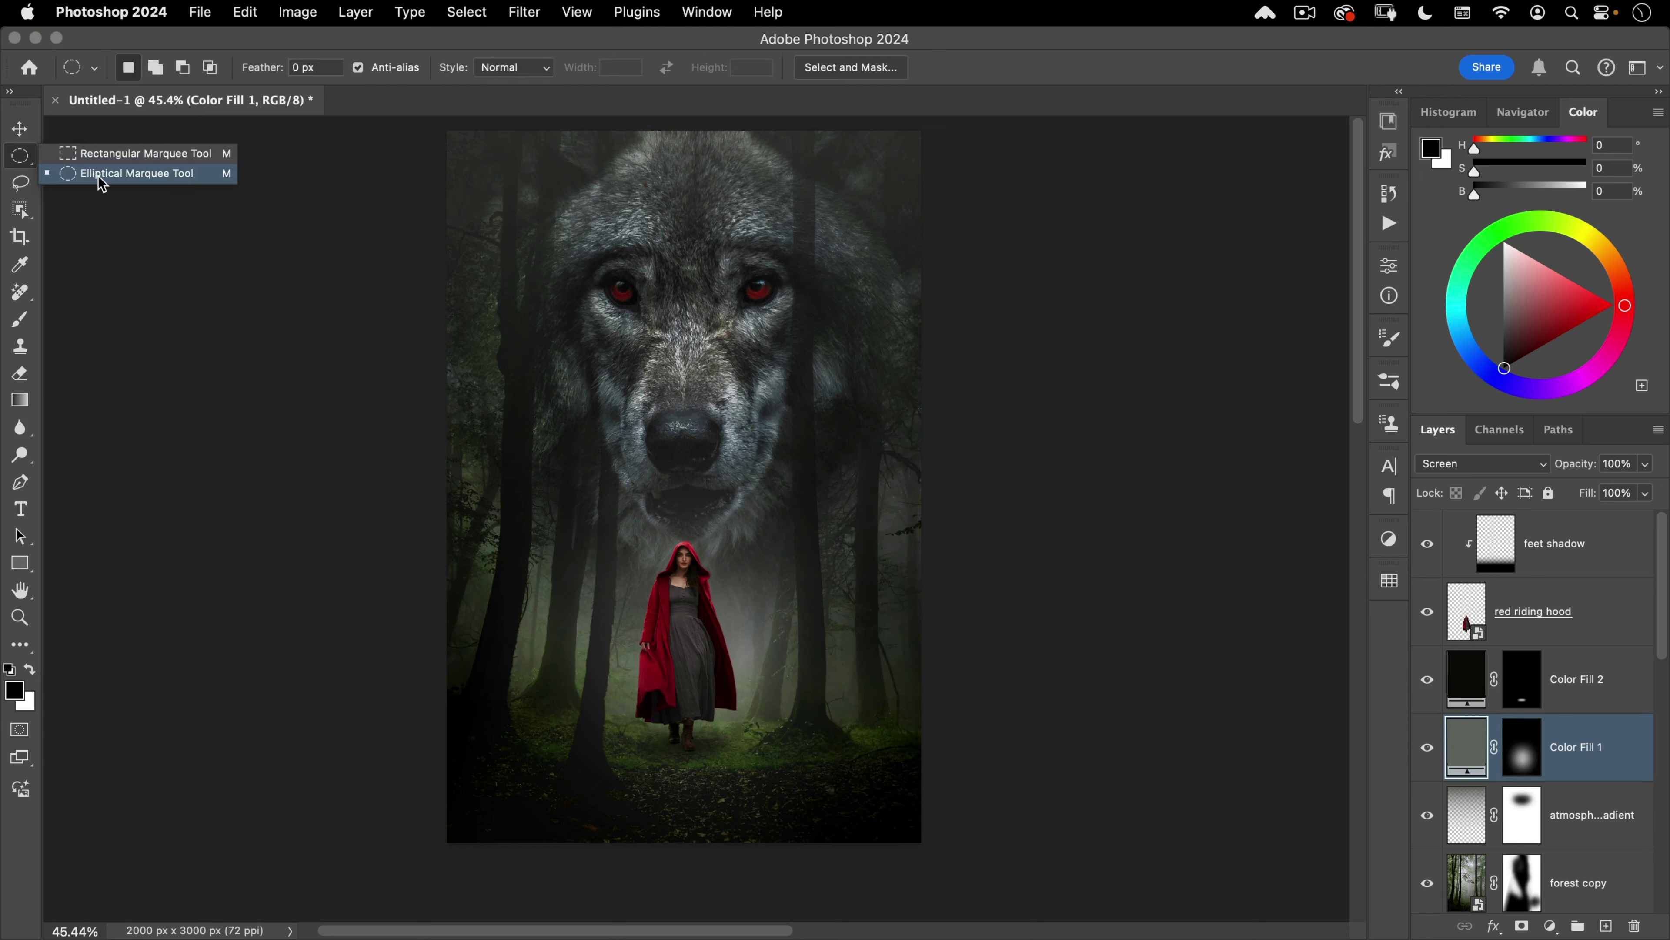
{"action": "left_click", "coordinate": [150, 175]}
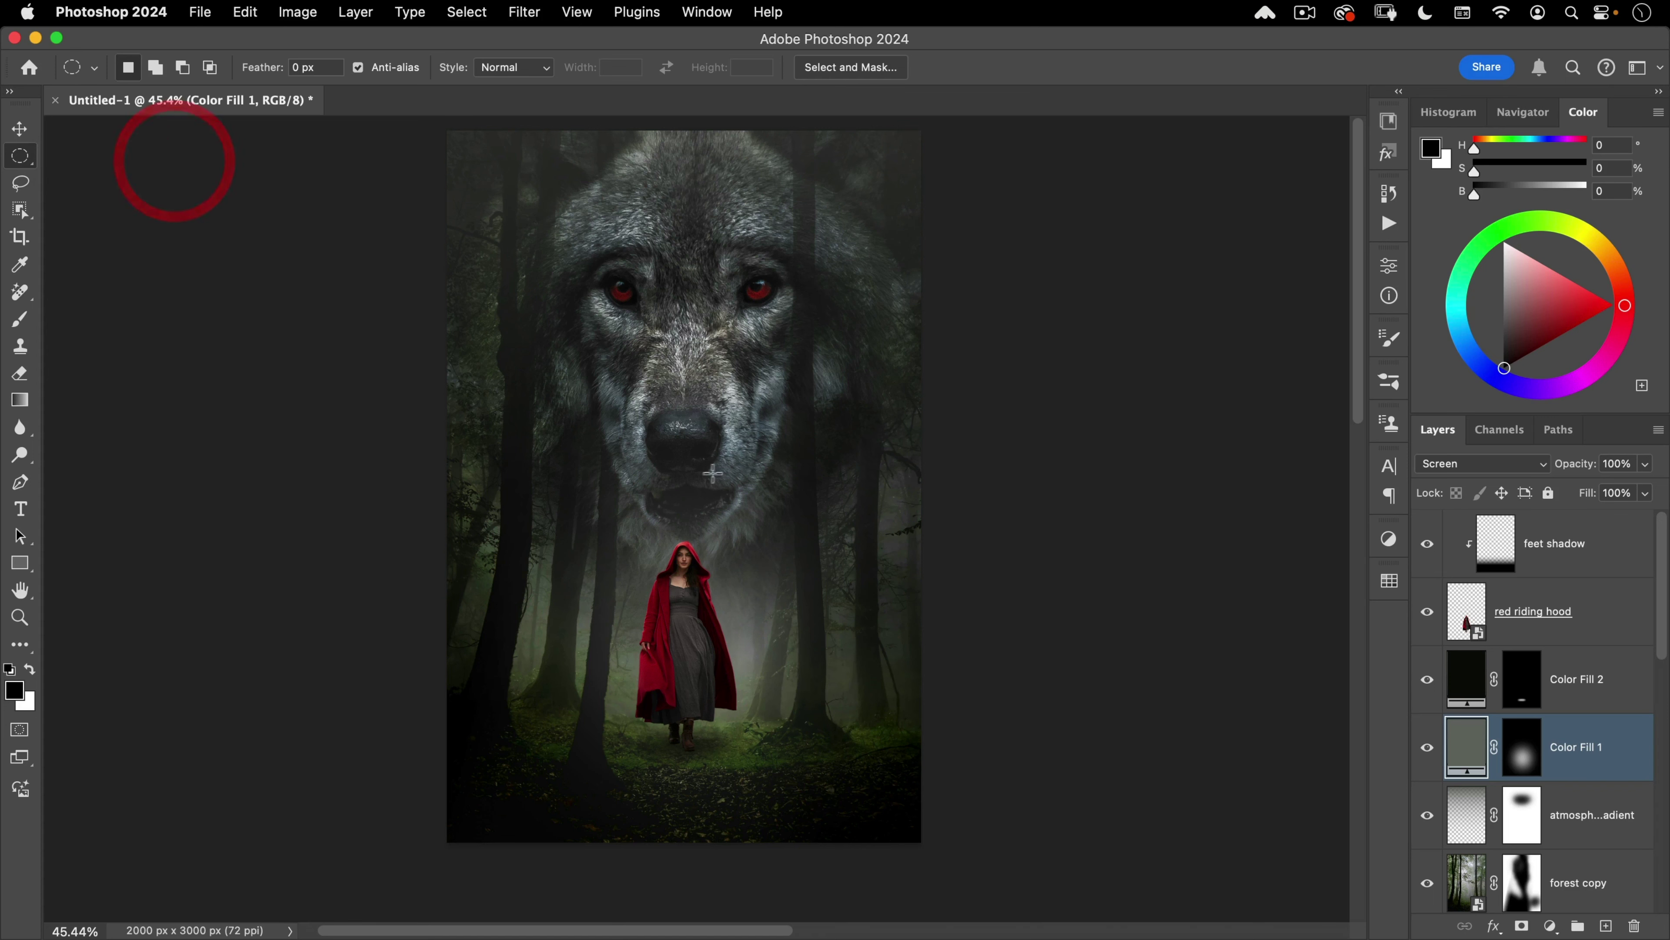
{"action": "key", "text": "alt"}
{"action": "left_click_drag", "start_coordinate": [685, 476], "coordinate": [899, 141]}
{"action": "left_click_drag", "start_coordinate": [739, 371], "coordinate": [739, 382]}
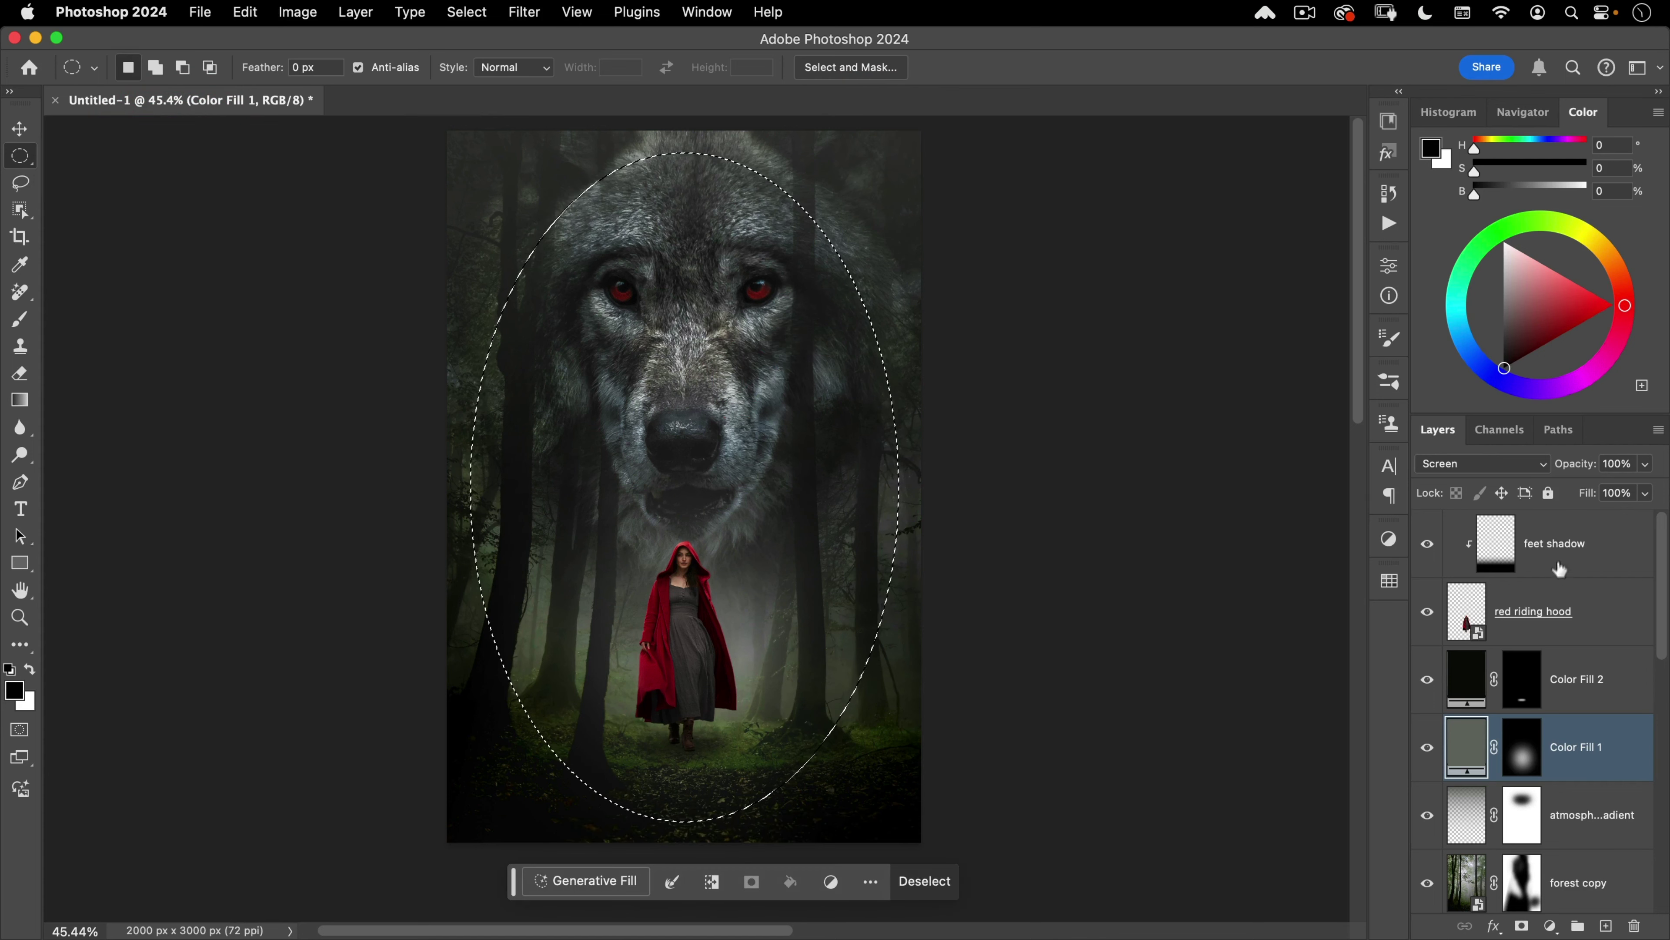
Step: Add a Curves adjustment masked by the ellipse above feet shadow, lowering the white point's output to 194 and mapping input 131 to 70
{"action": "left_click", "coordinate": [1554, 548]}
{"action": "left_click", "coordinate": [1554, 924]}
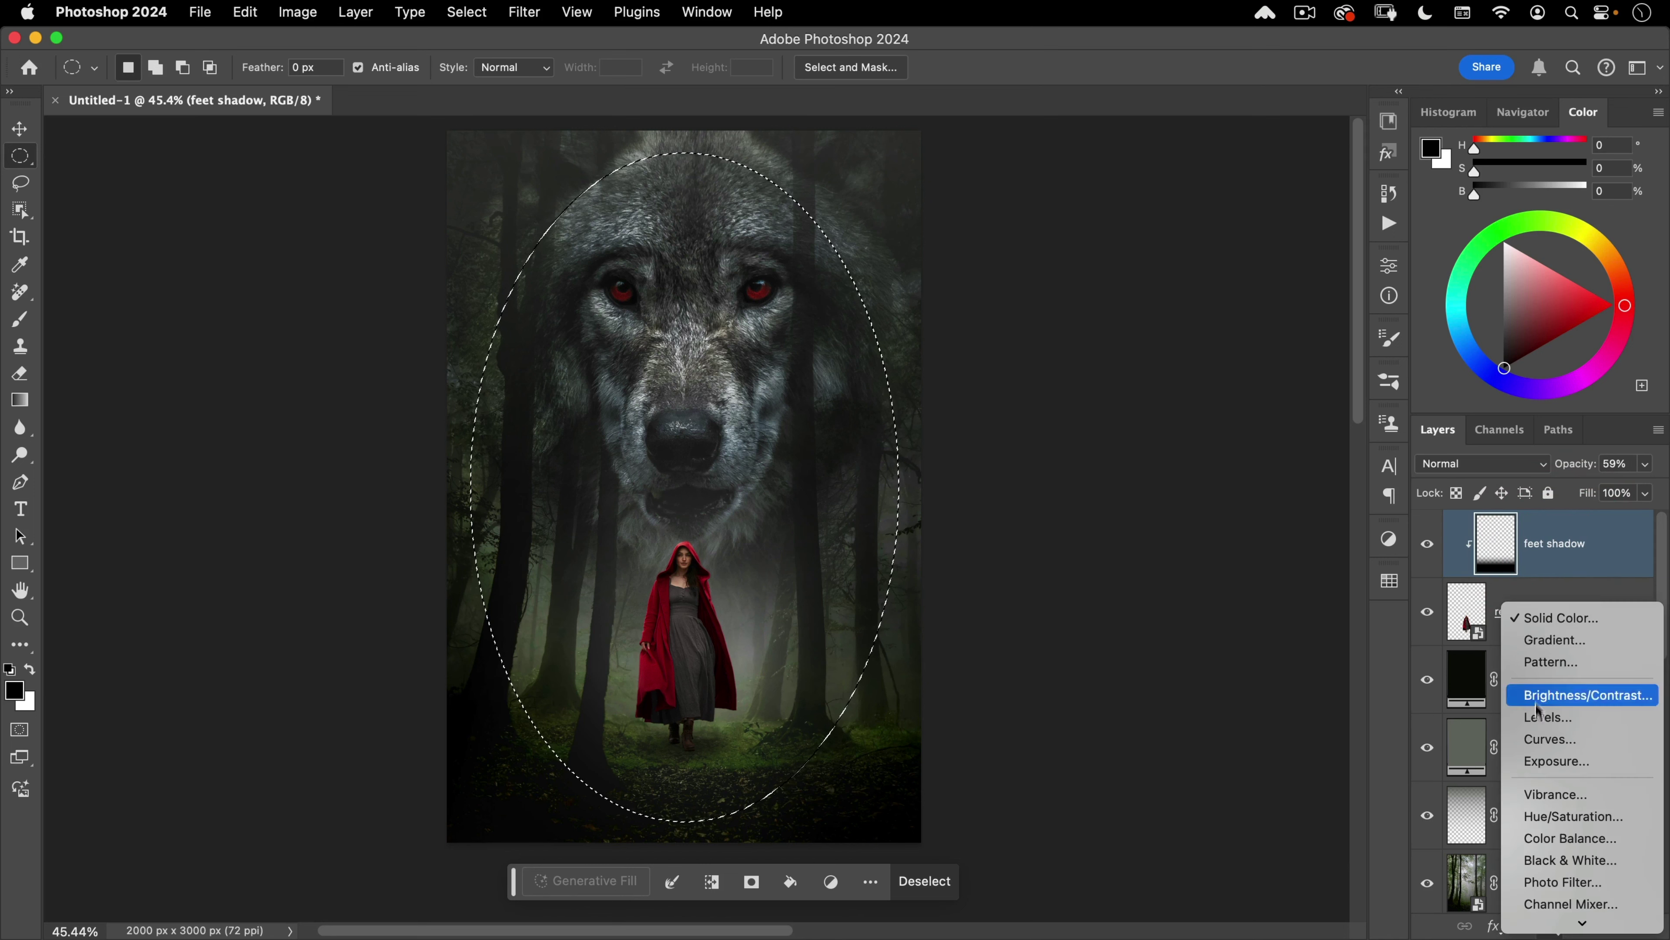
{"action": "left_click", "coordinate": [1539, 738]}
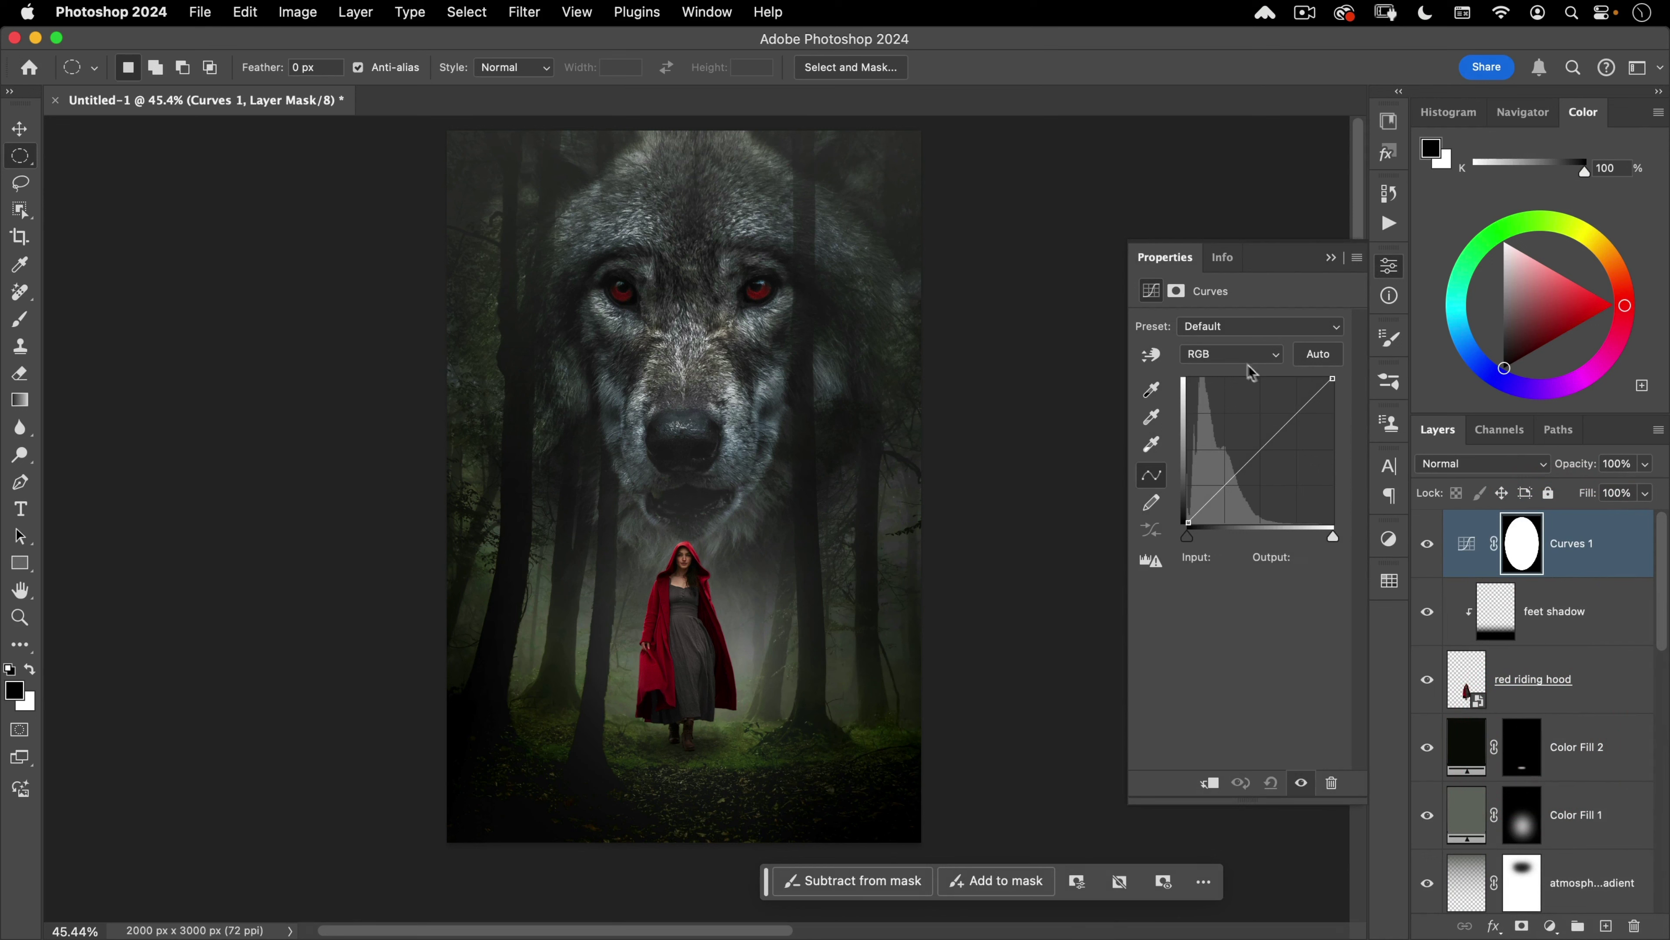
{"action": "left_click_drag", "start_coordinate": [1333, 379], "coordinate": [1341, 412]}
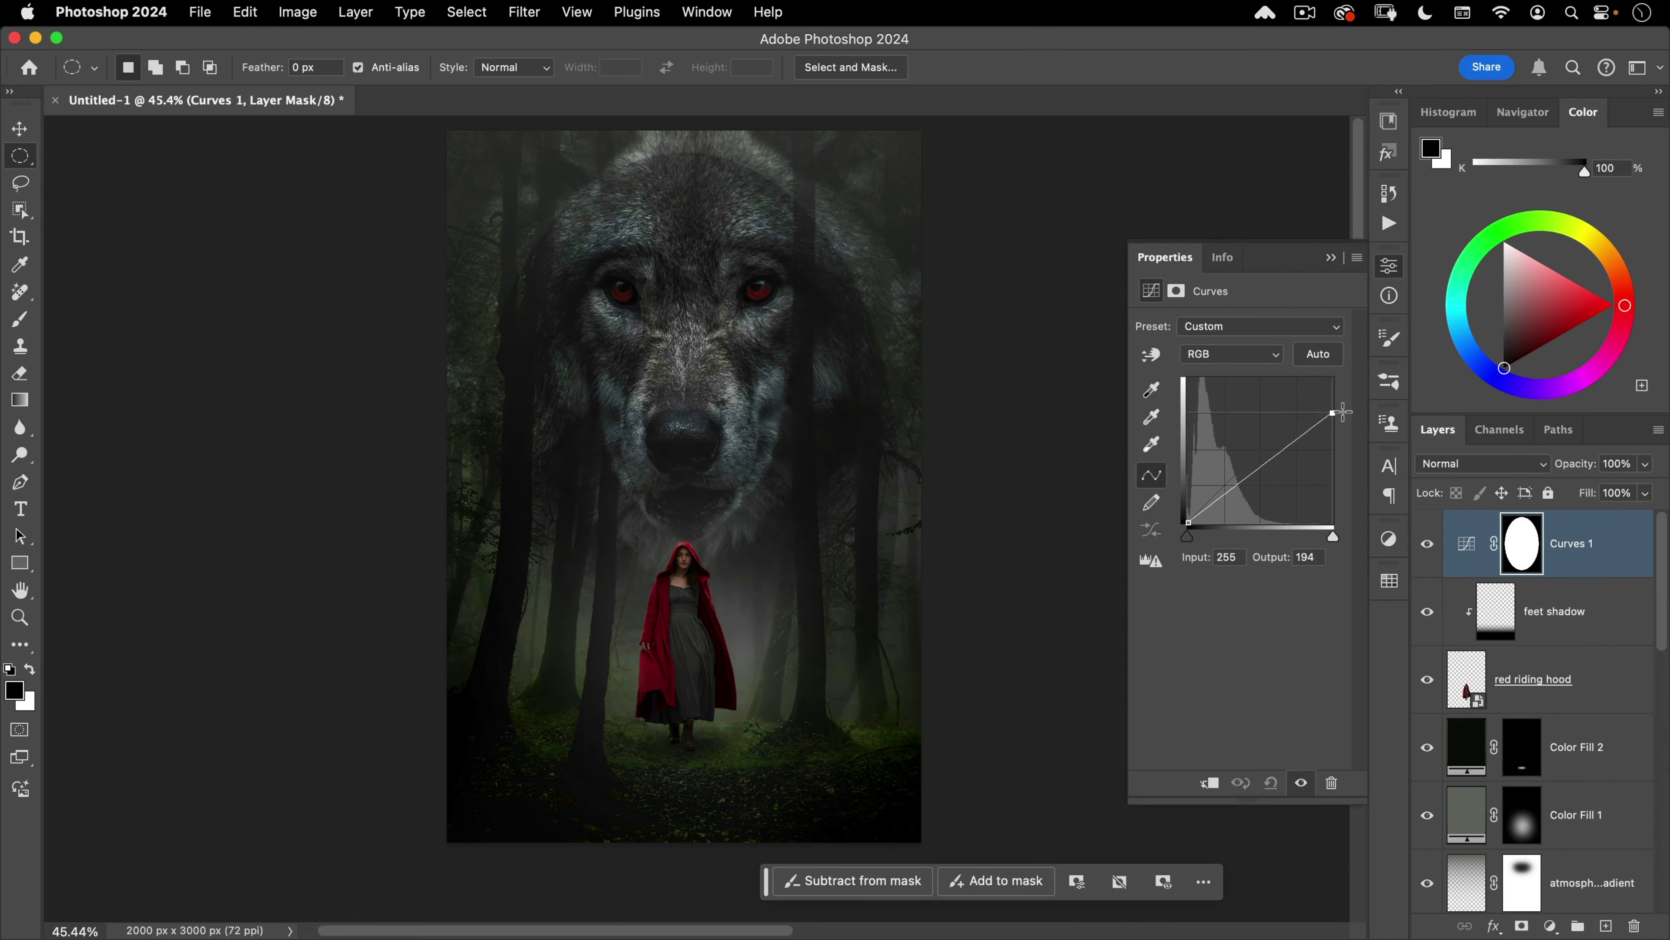
{"action": "left_click_drag", "start_coordinate": [1262, 467], "coordinate": [1262, 483]}
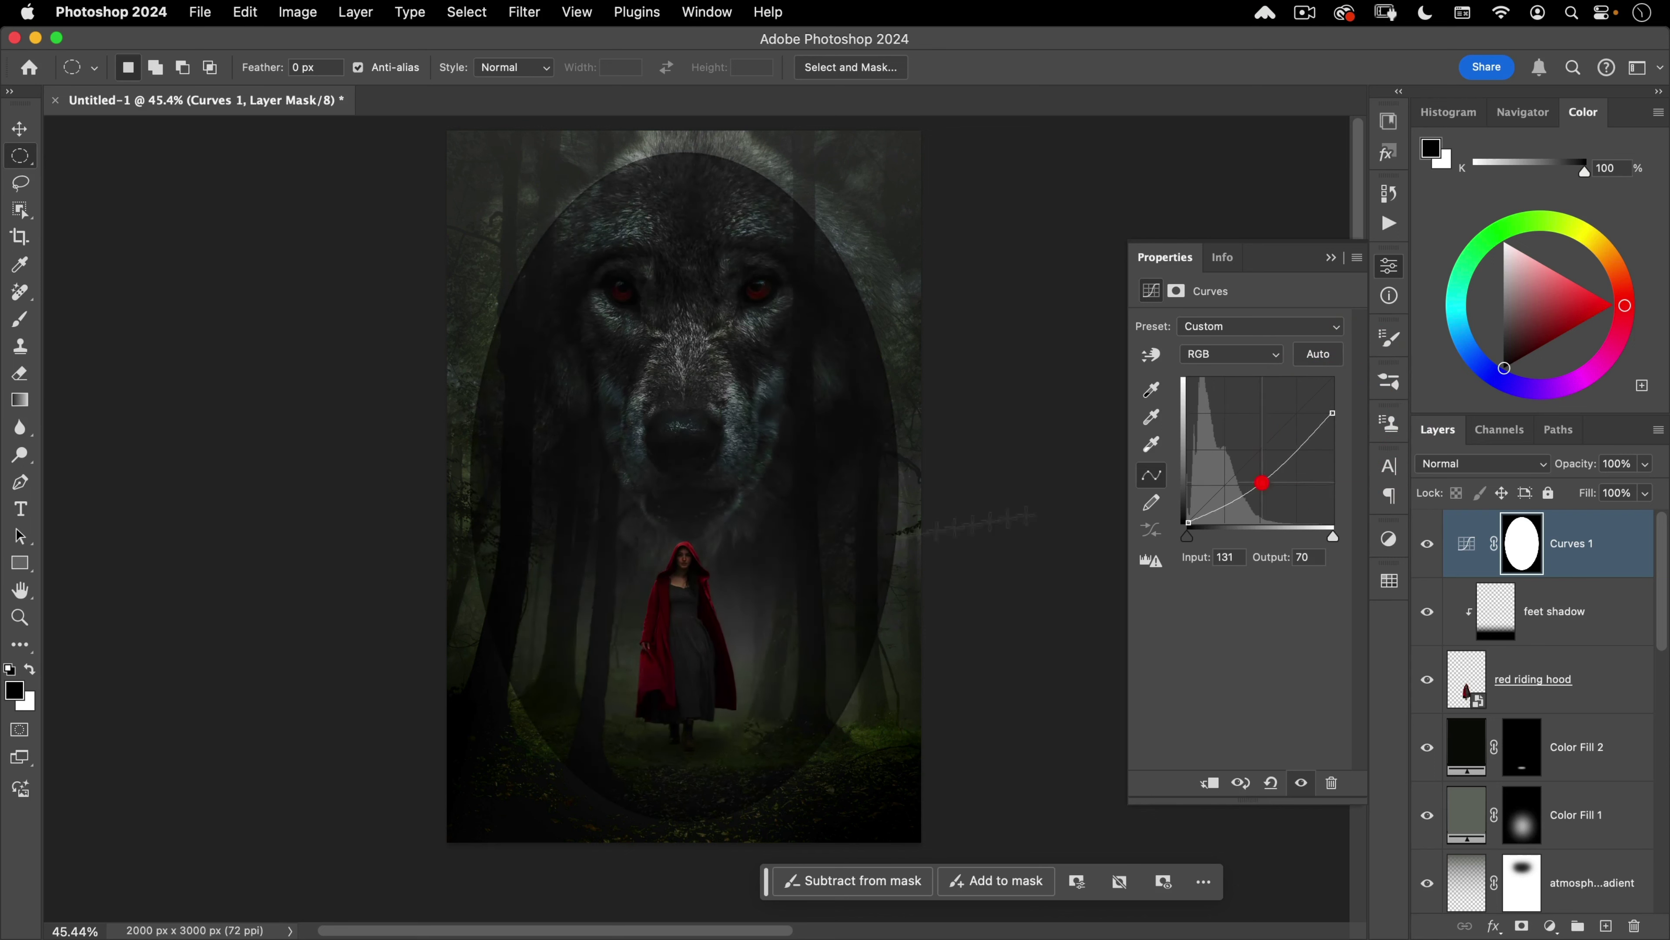
Step: Open the mask properties of the Curves 1 layer
{"action": "left_click", "coordinate": [1176, 290]}
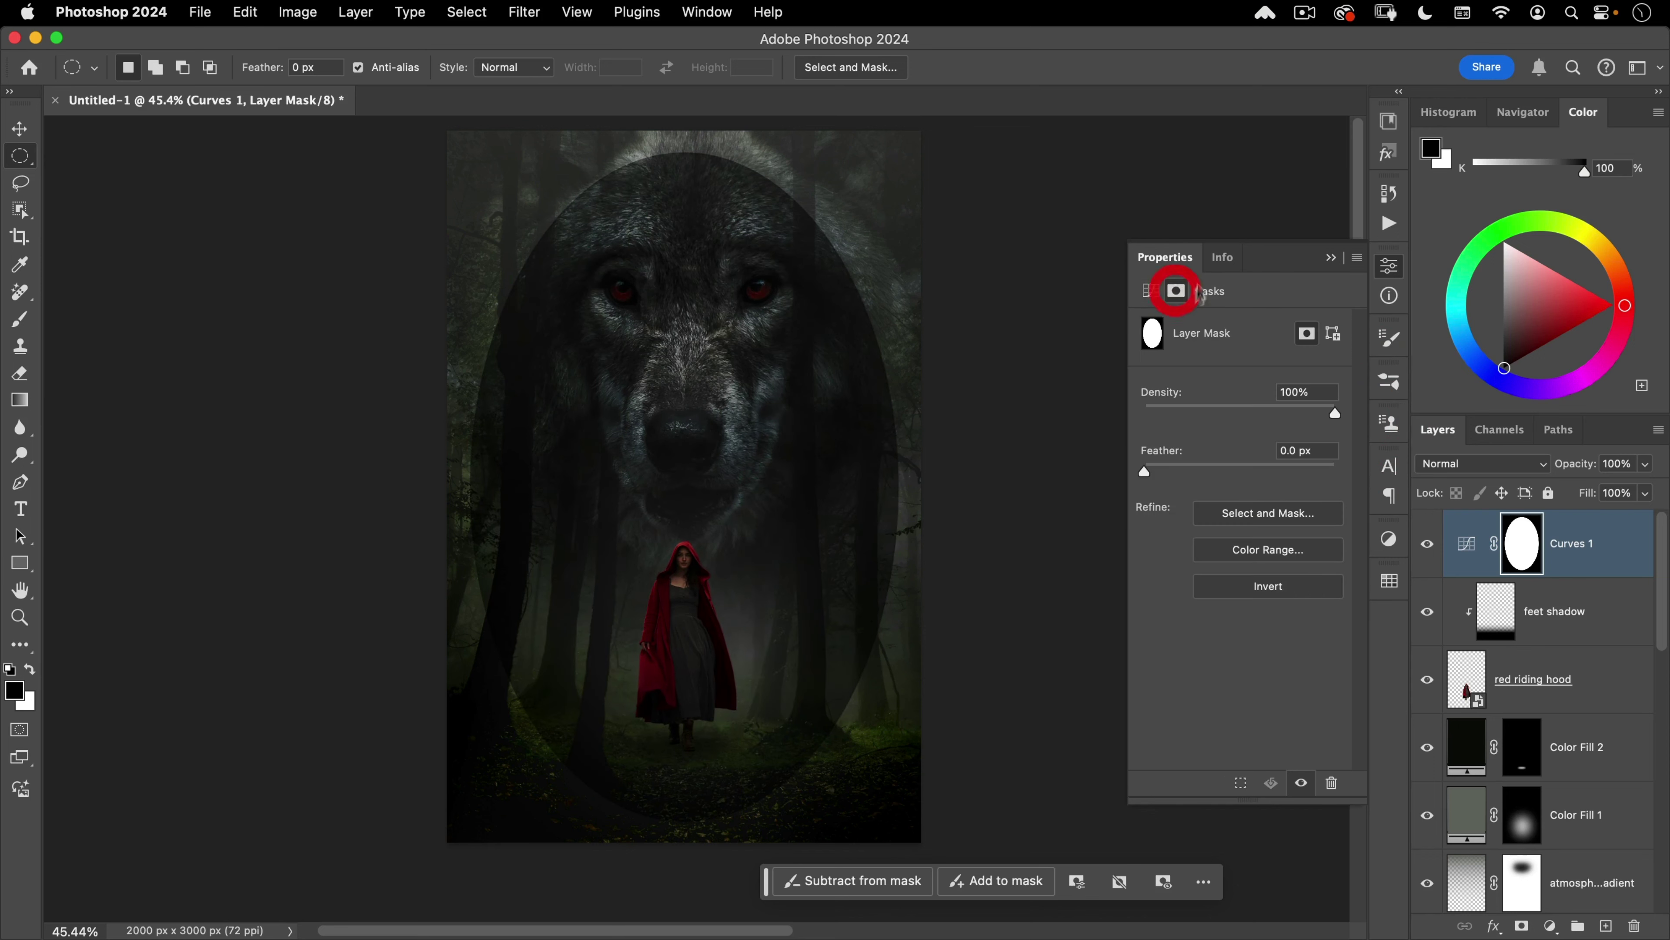
Step: Invert the Curves 1 layer mask and feather it to about 200 px so only the image edges are darkened
{"action": "left_click", "coordinate": [1265, 586]}
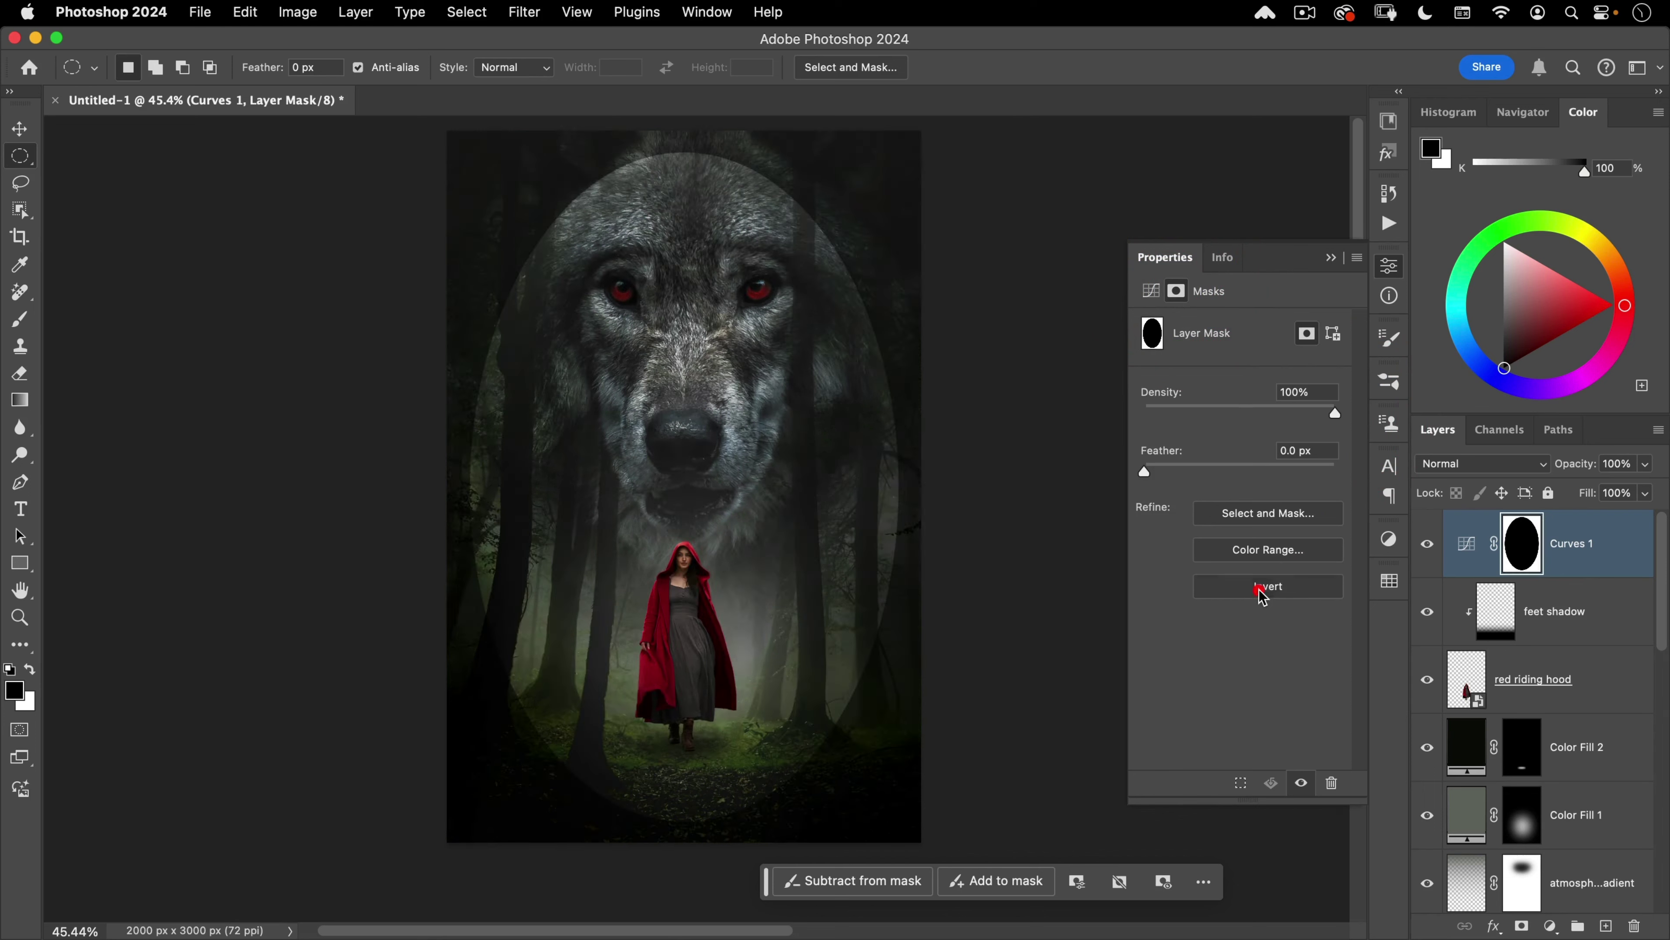
{"action": "left_click_drag", "start_coordinate": [1144, 471], "coordinate": [1305, 469]}
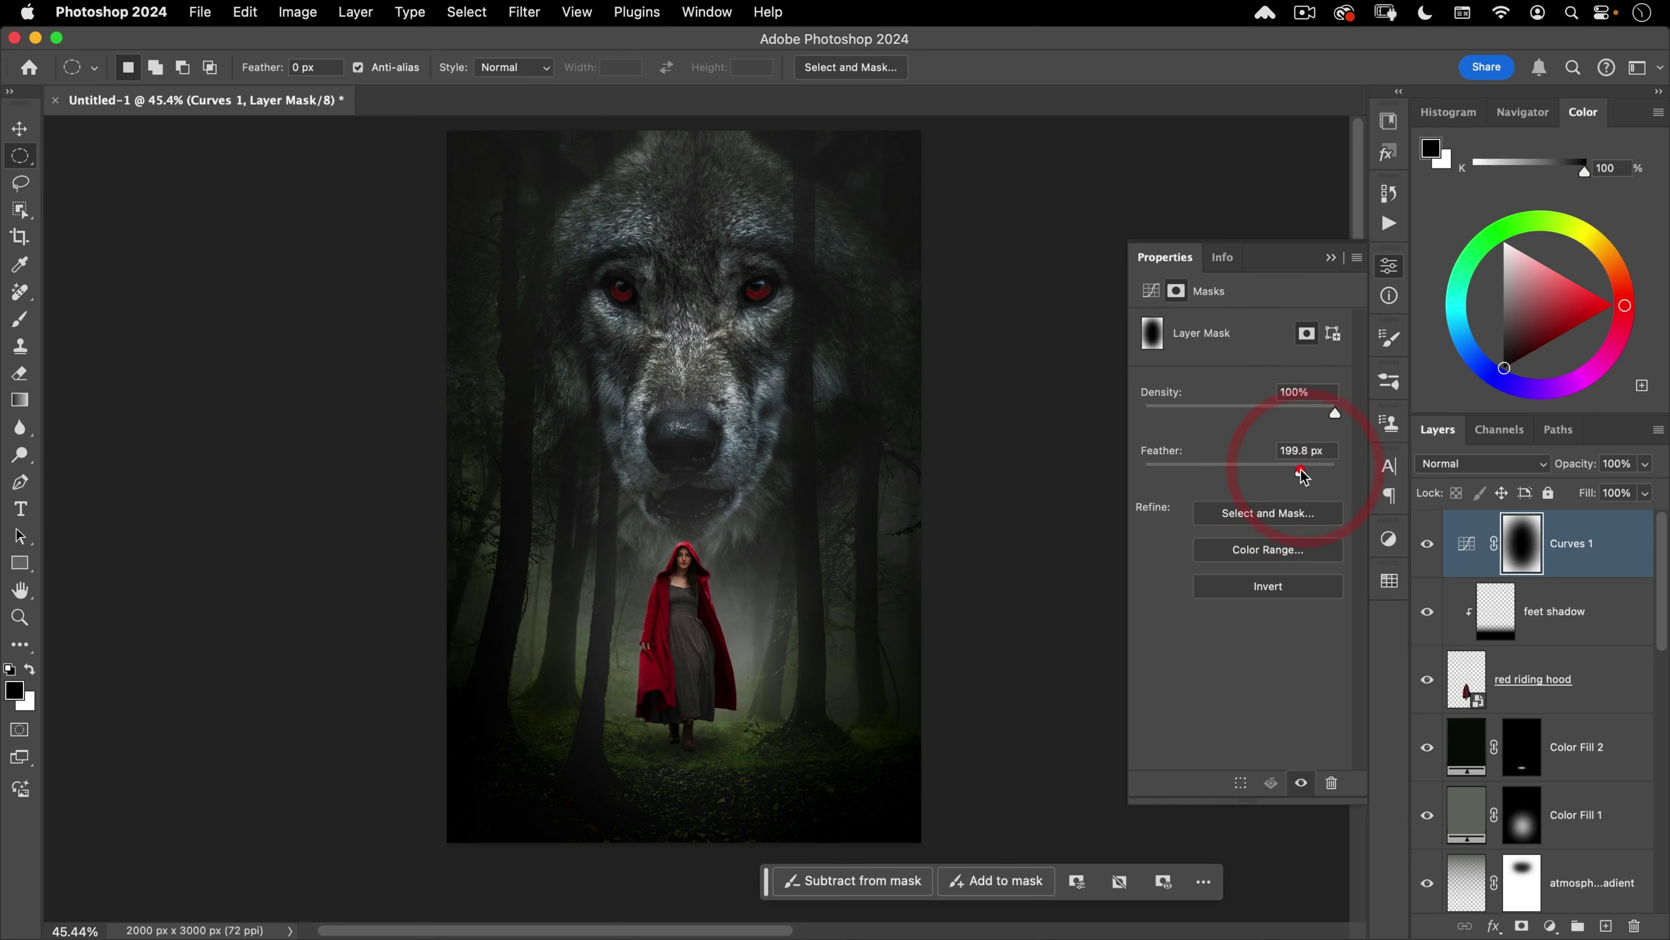
{"action": "left_click", "coordinate": [1388, 273]}
Step: Enlarge the Curves 1 layer mask slightly toward the canvas edges with Free Transform
{"action": "left_click", "coordinate": [1523, 550]}
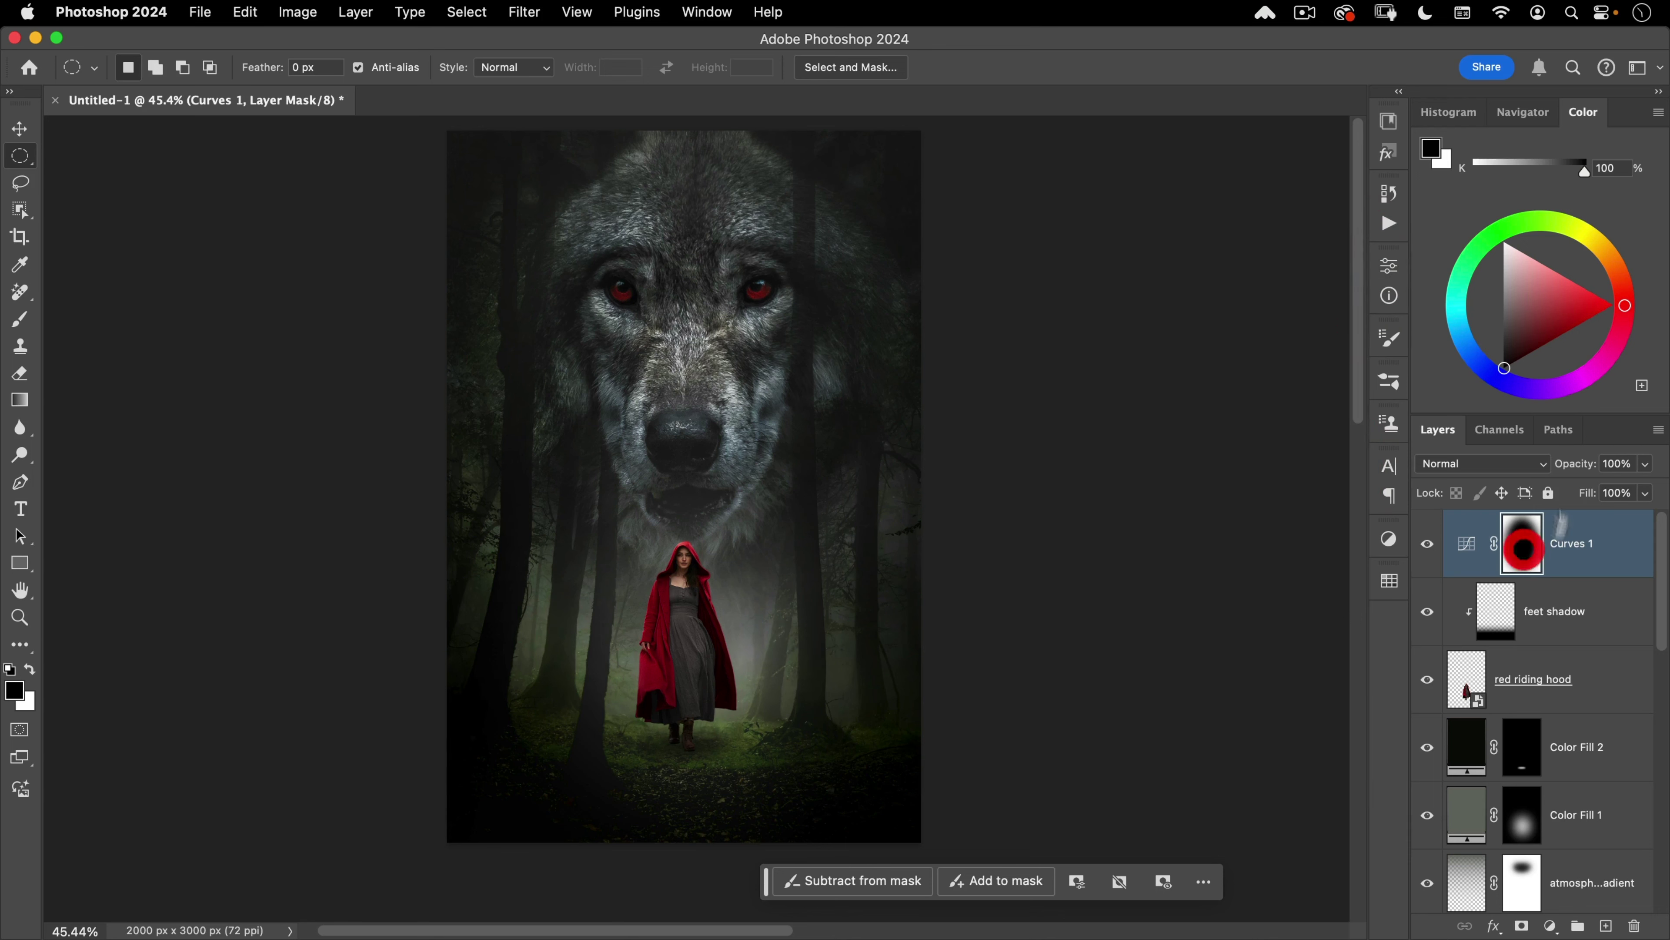
{"action": "key", "text": "super+t"}
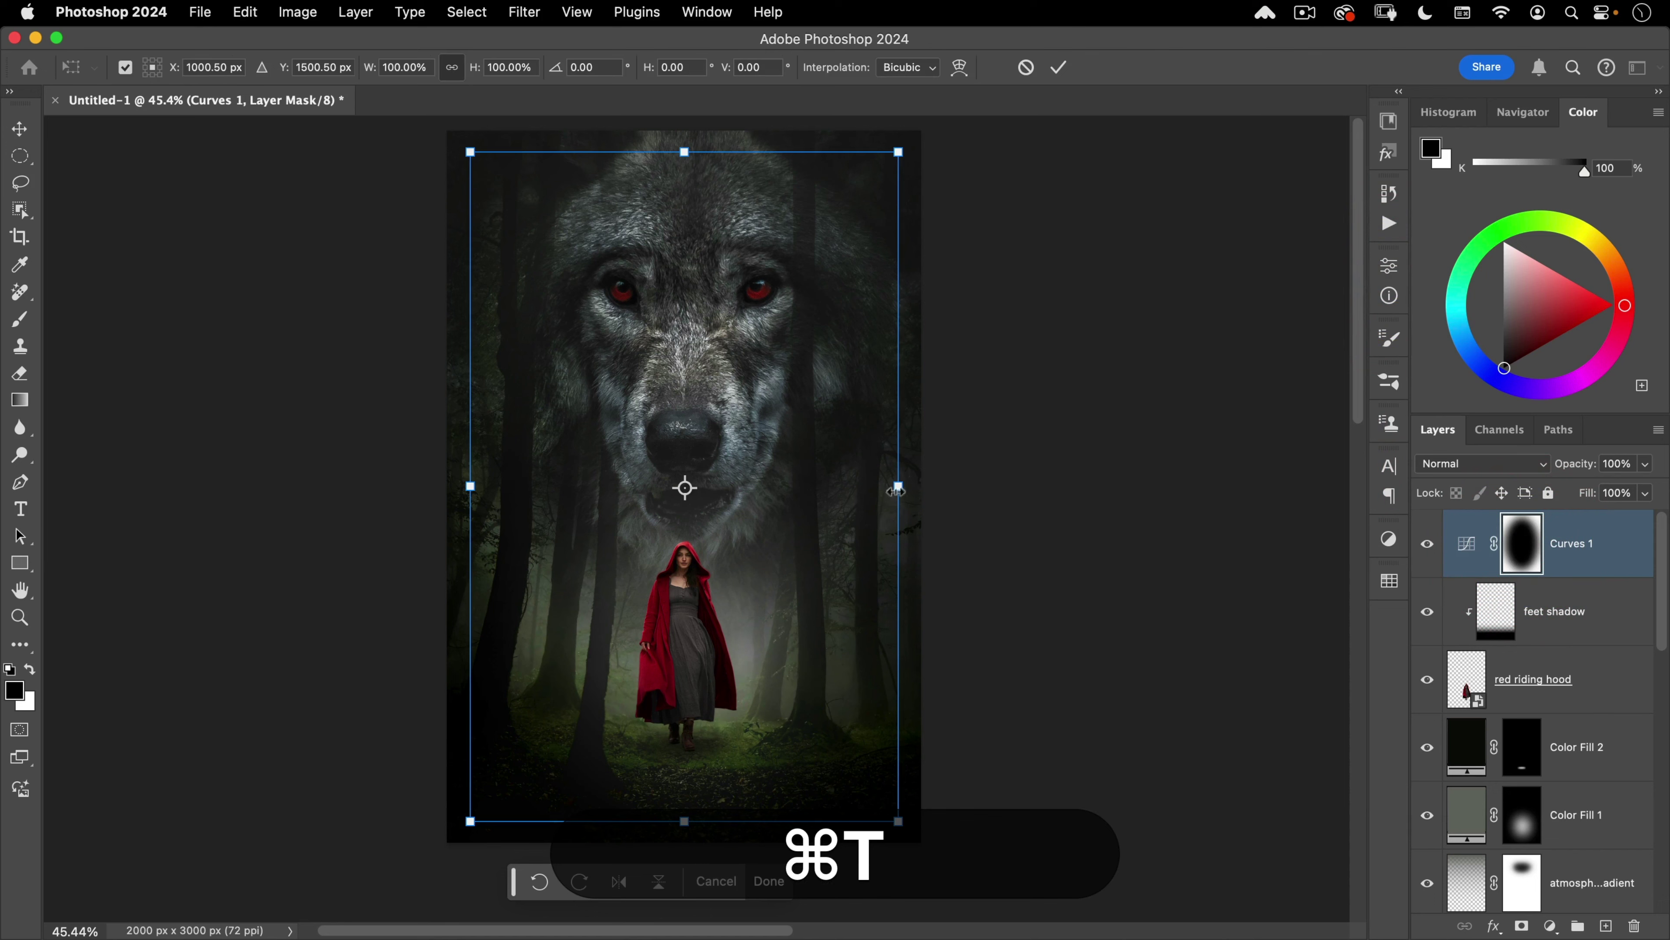
{"action": "left_click_drag", "start_coordinate": [898, 487], "coordinate": [914, 485]}
{"action": "double_click", "coordinate": [780, 329]}
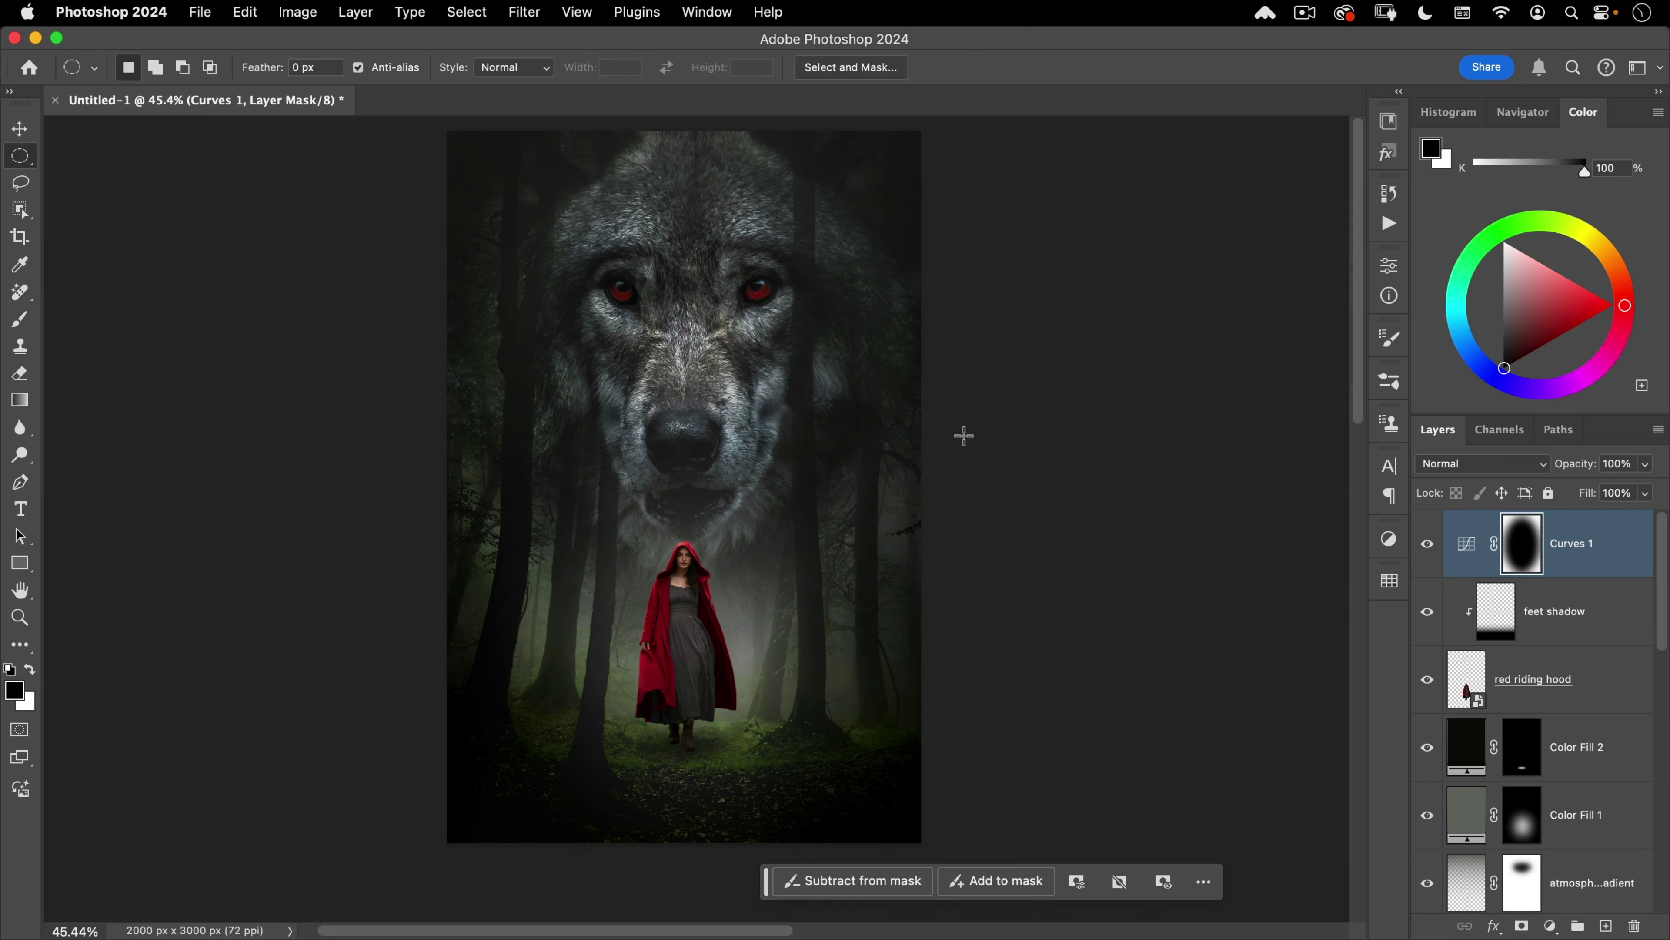
Step: Set the feather of the Curves 1 layer mask to 250 px
{"action": "double_click", "coordinate": [1525, 555]}
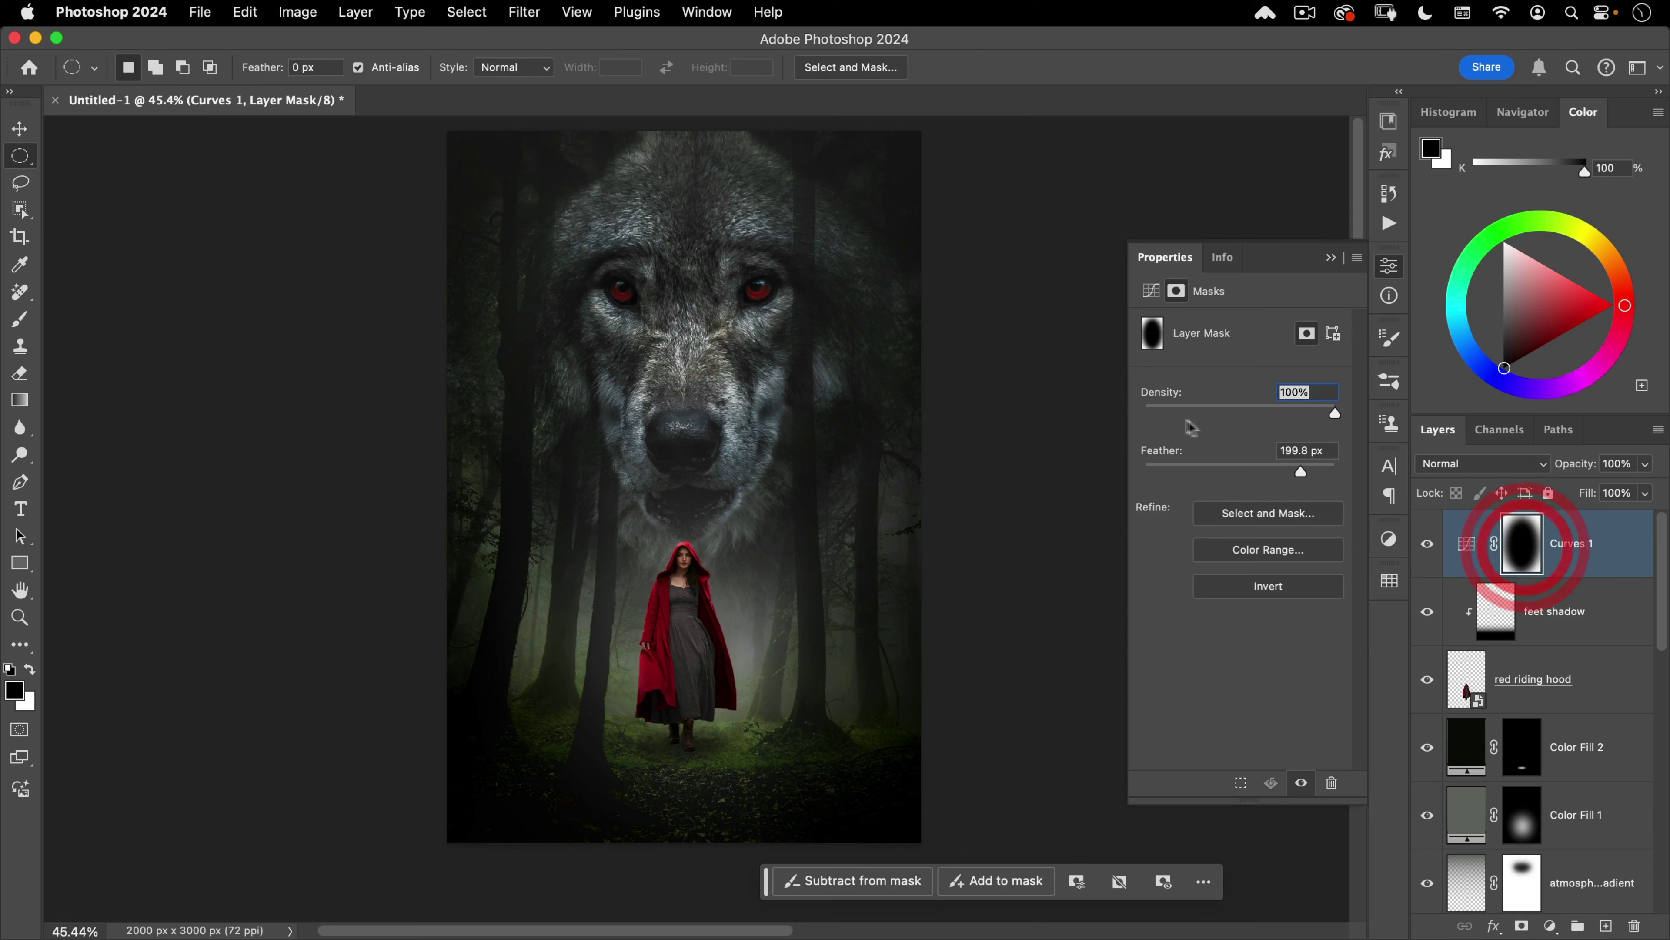
{"action": "left_click", "coordinate": [1324, 450]}
{"action": "type", "text": "250"}
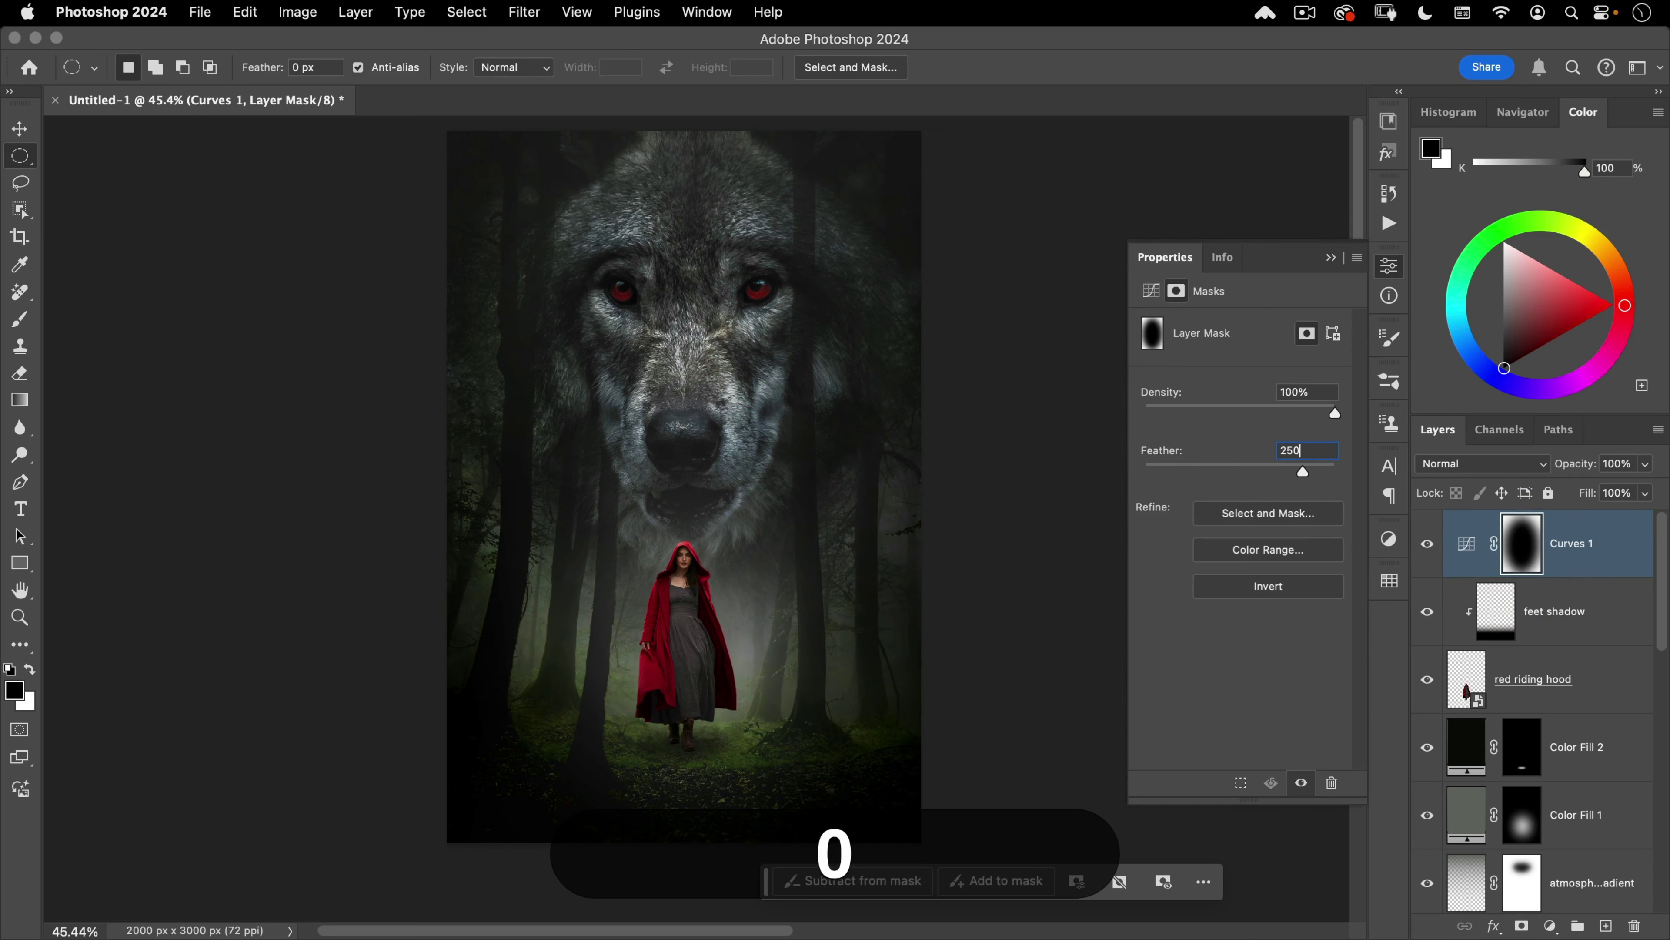
{"action": "key", "text": "Return"}
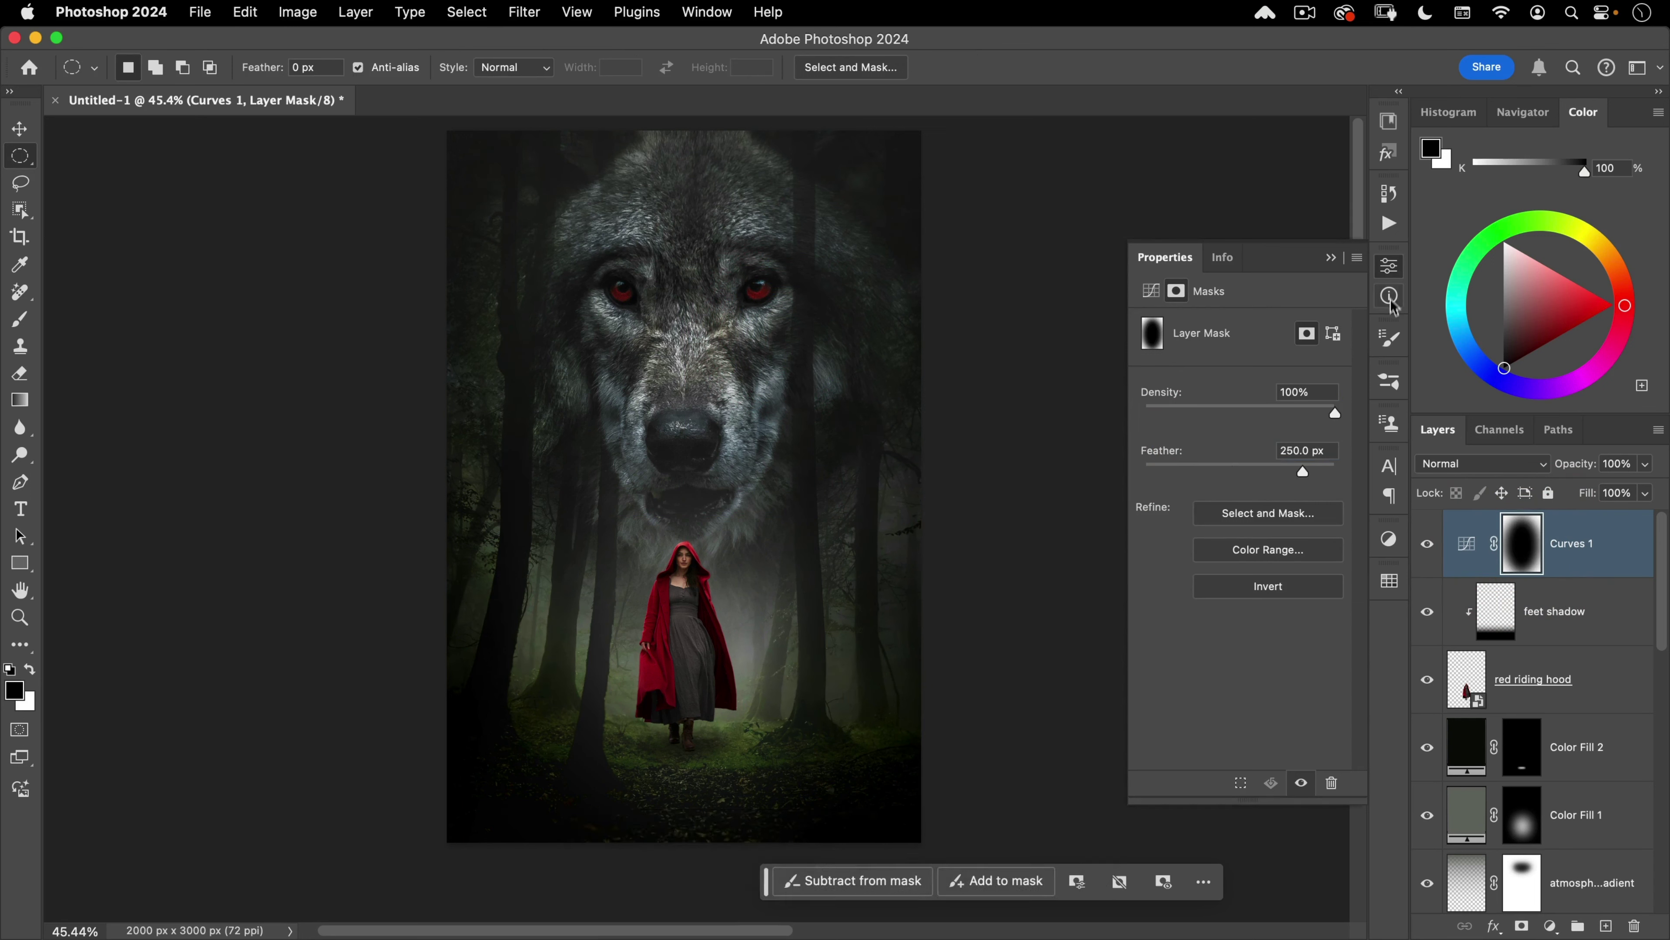
{"action": "left_click", "coordinate": [1389, 263]}
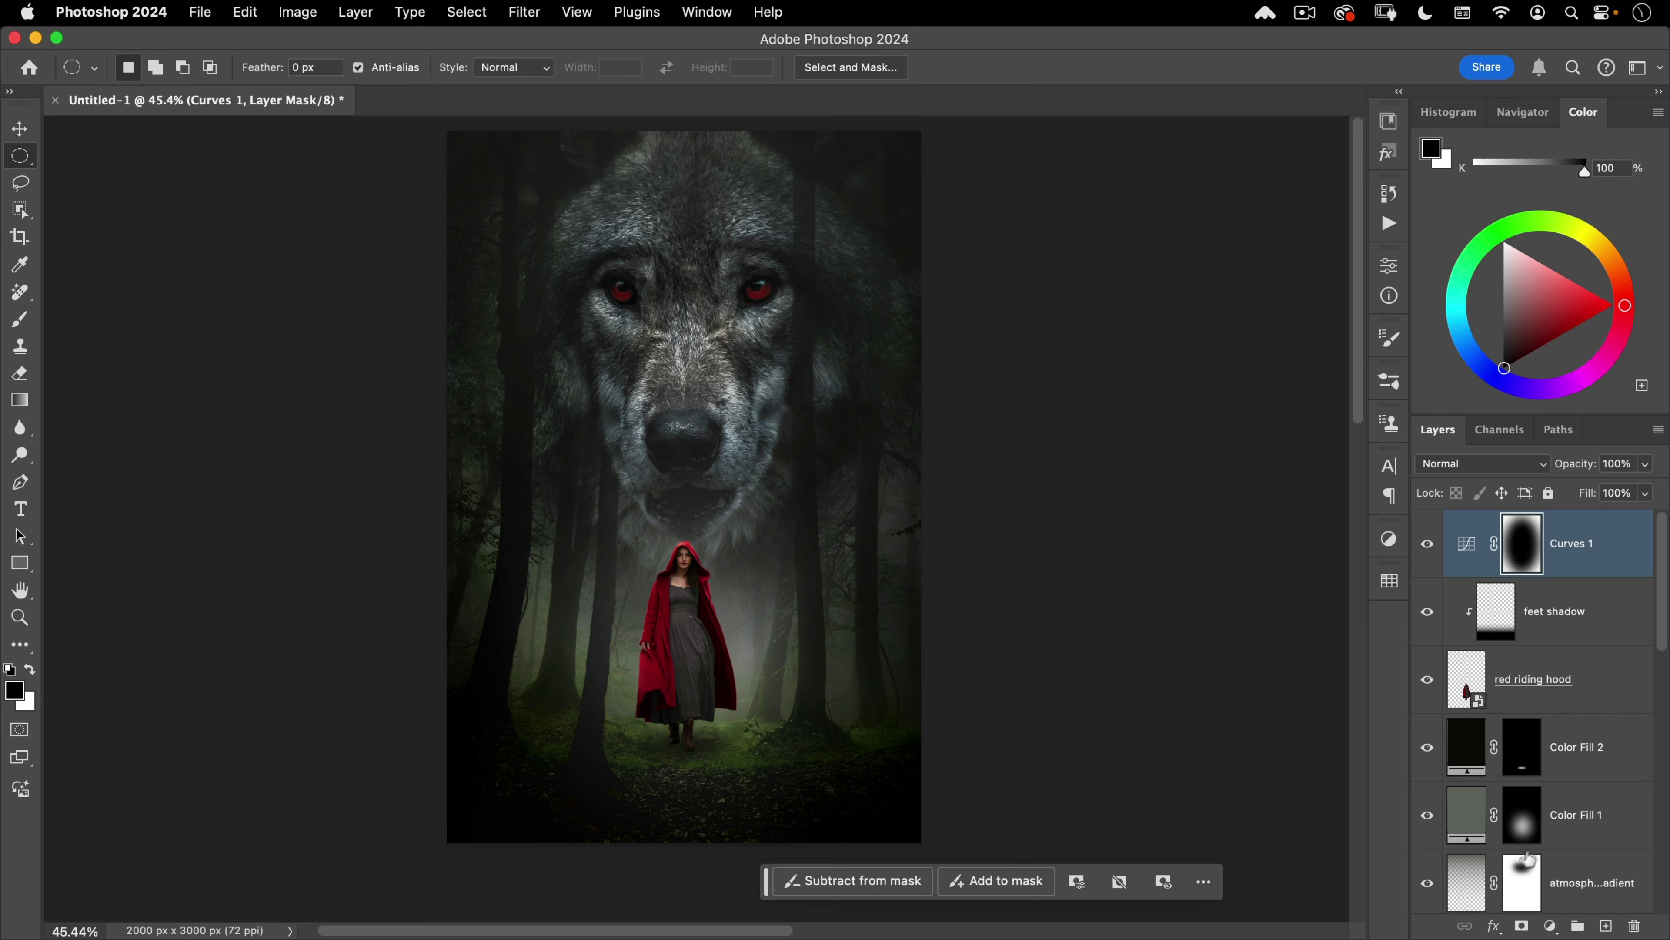
Step: Add a new layer above Curves 1 and name it "snow reference"
{"action": "left_click", "coordinate": [1606, 925]}
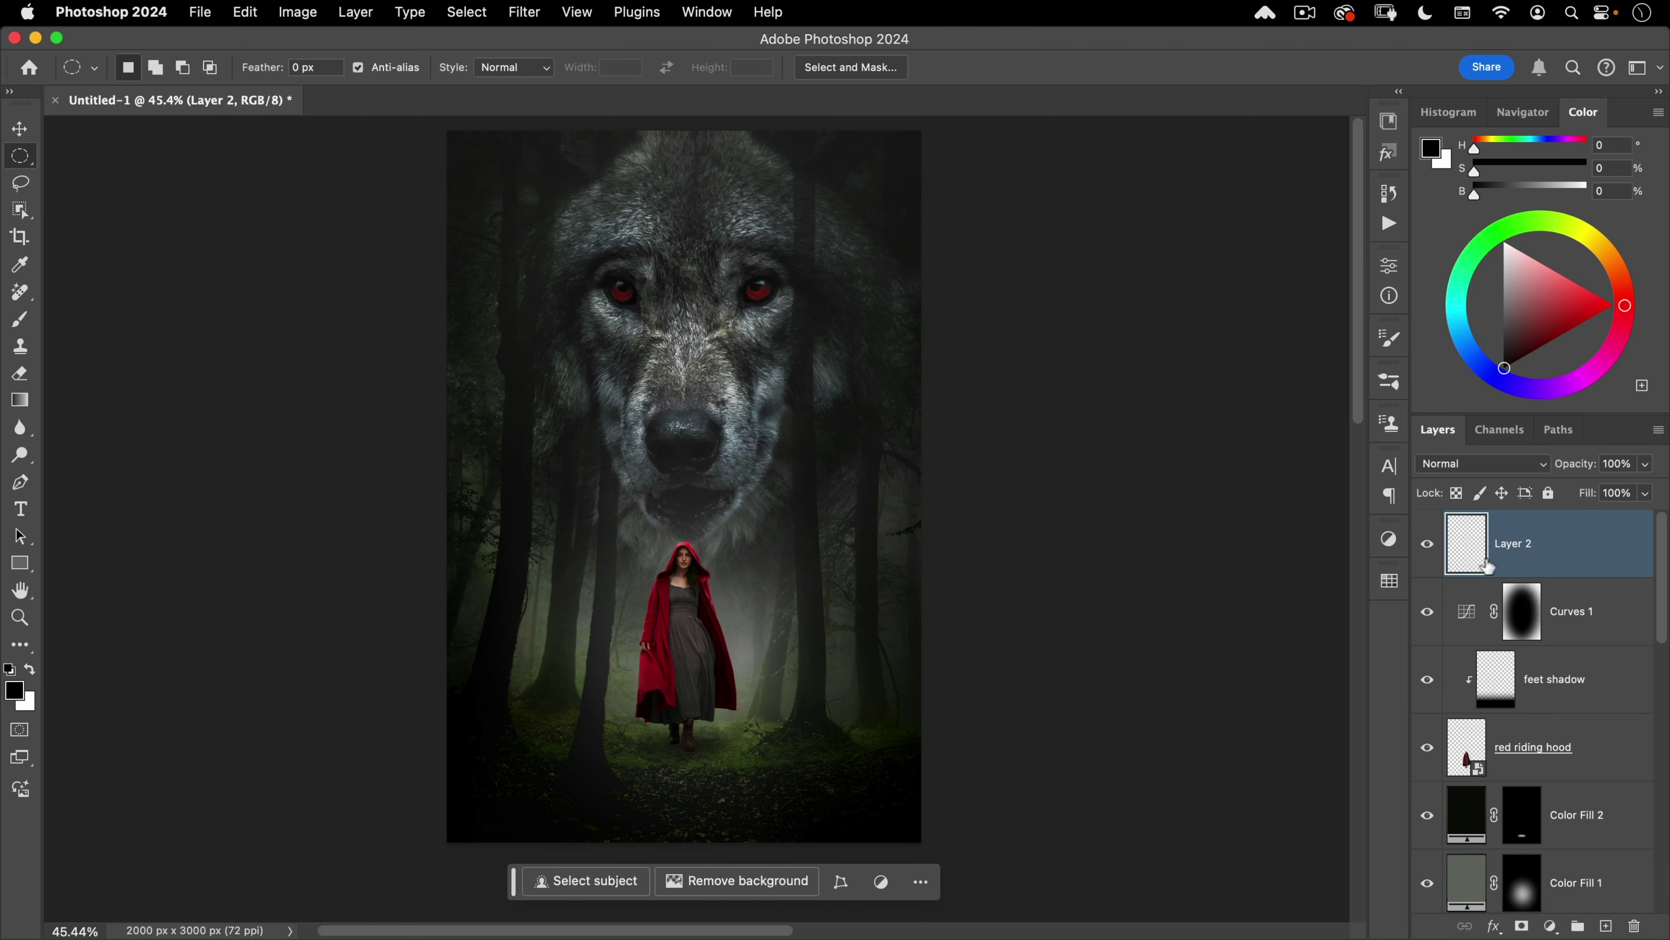
{"action": "double_click", "coordinate": [1508, 546]}
{"action": "type", "text": "sno"}
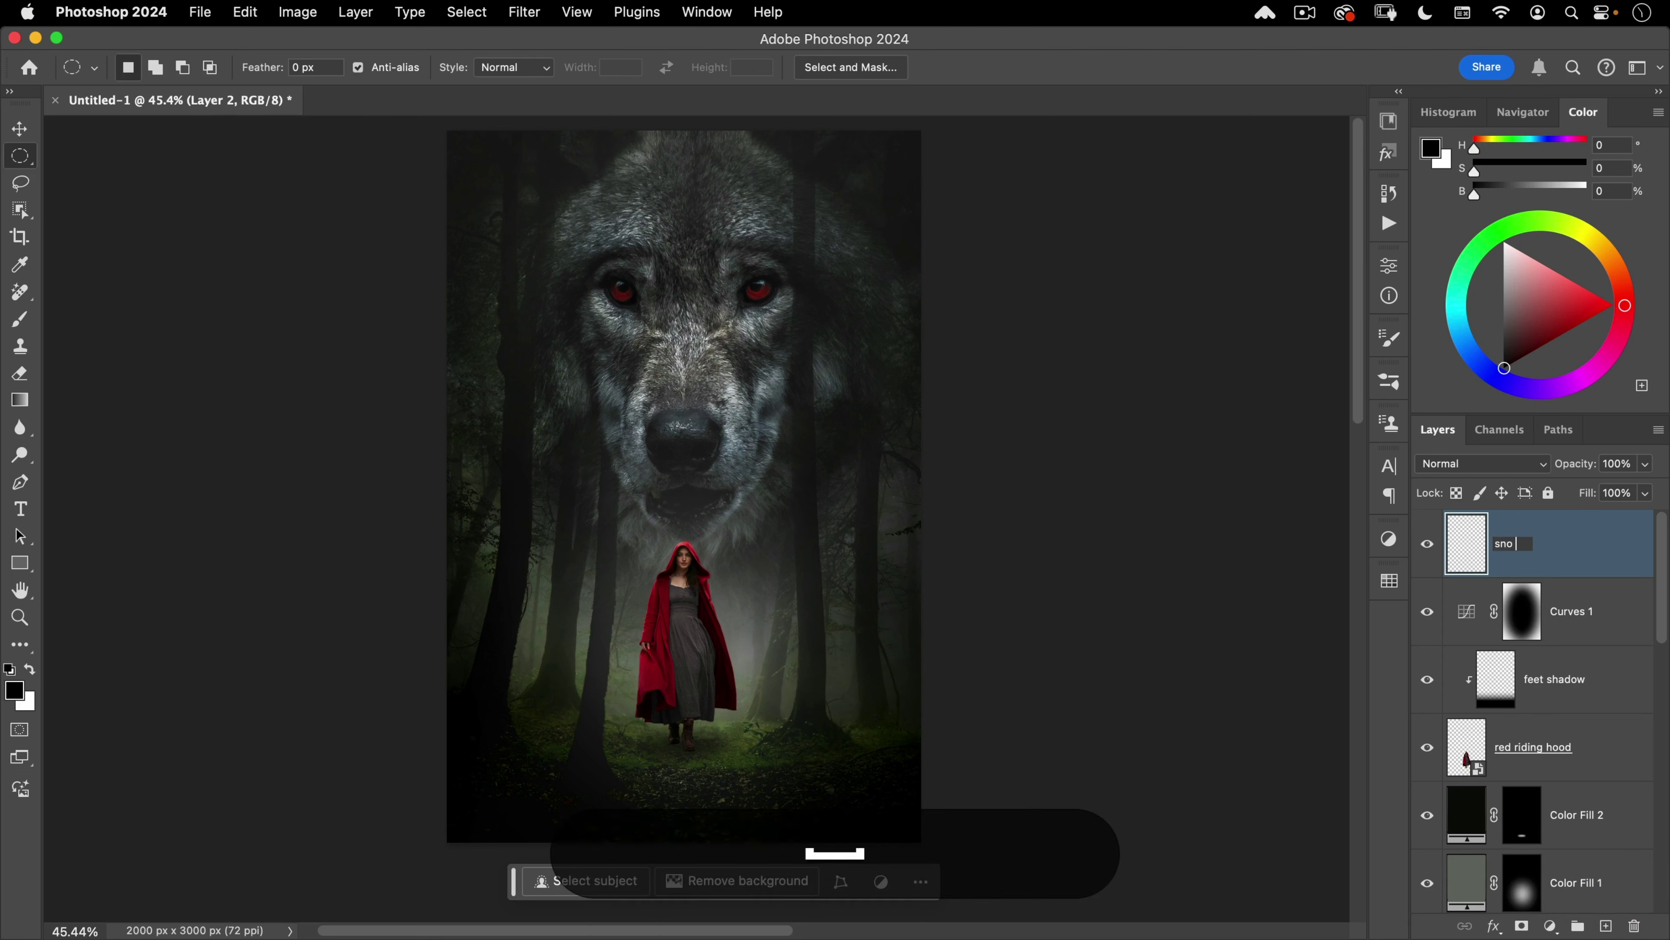
{"action": "type", "text": "w reference"}
{"action": "key", "text": "Return"}
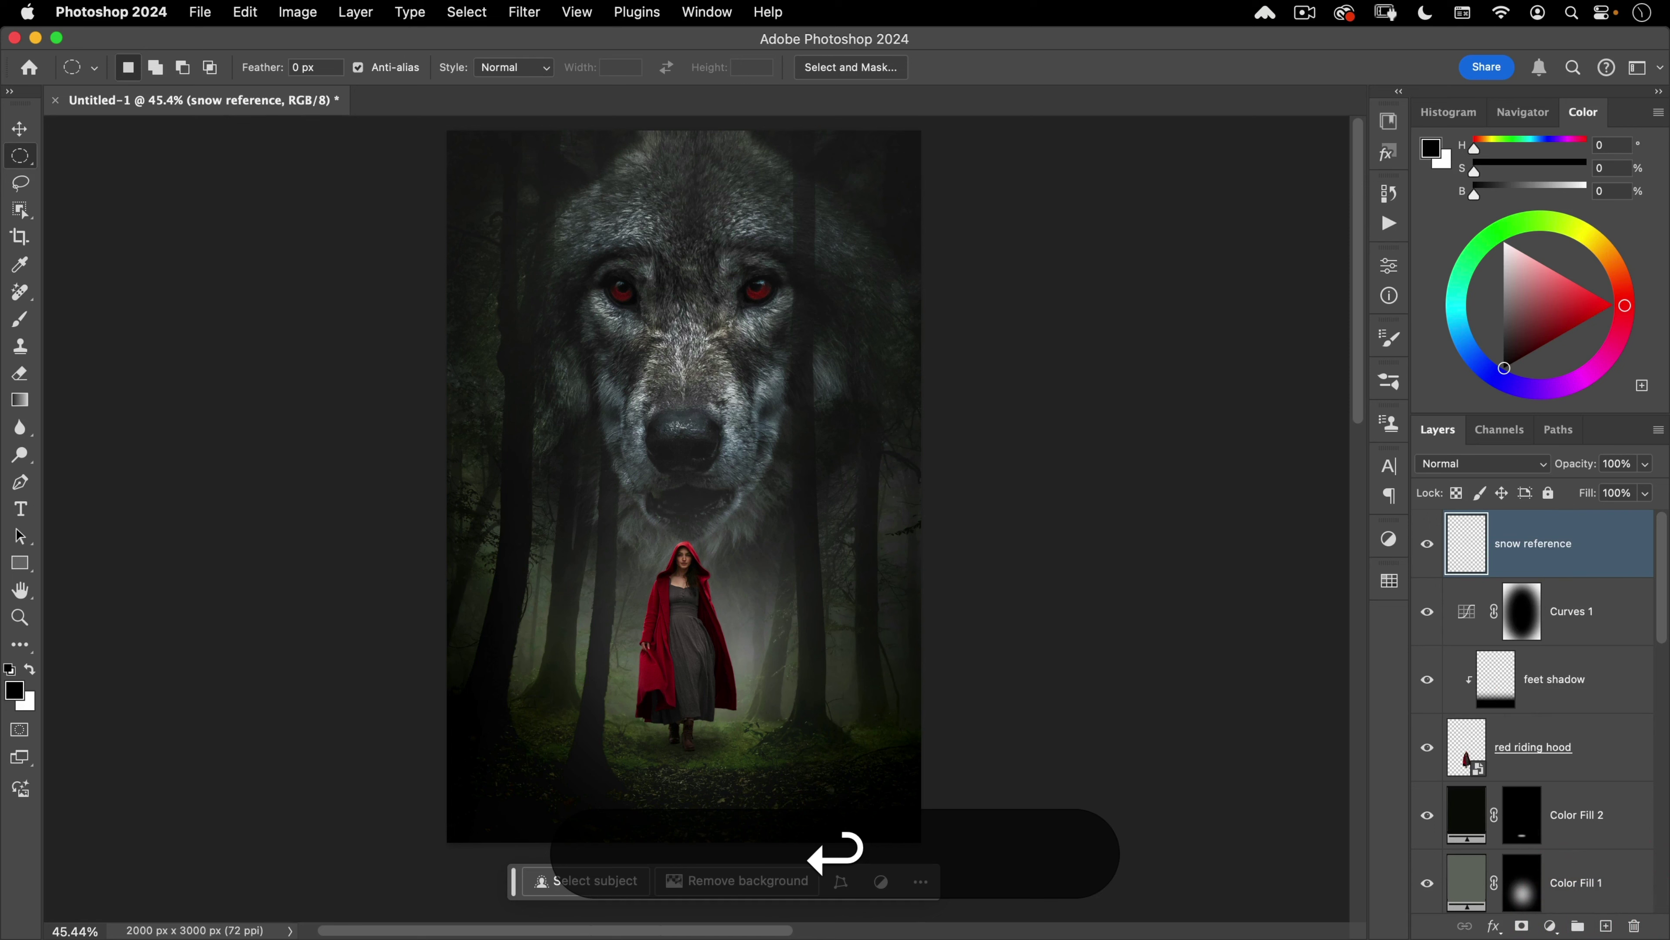
Step: Set the foreground color to gray with 50% brightness and fill the snow reference layer with it
{"action": "left_click", "coordinate": [14, 689]}
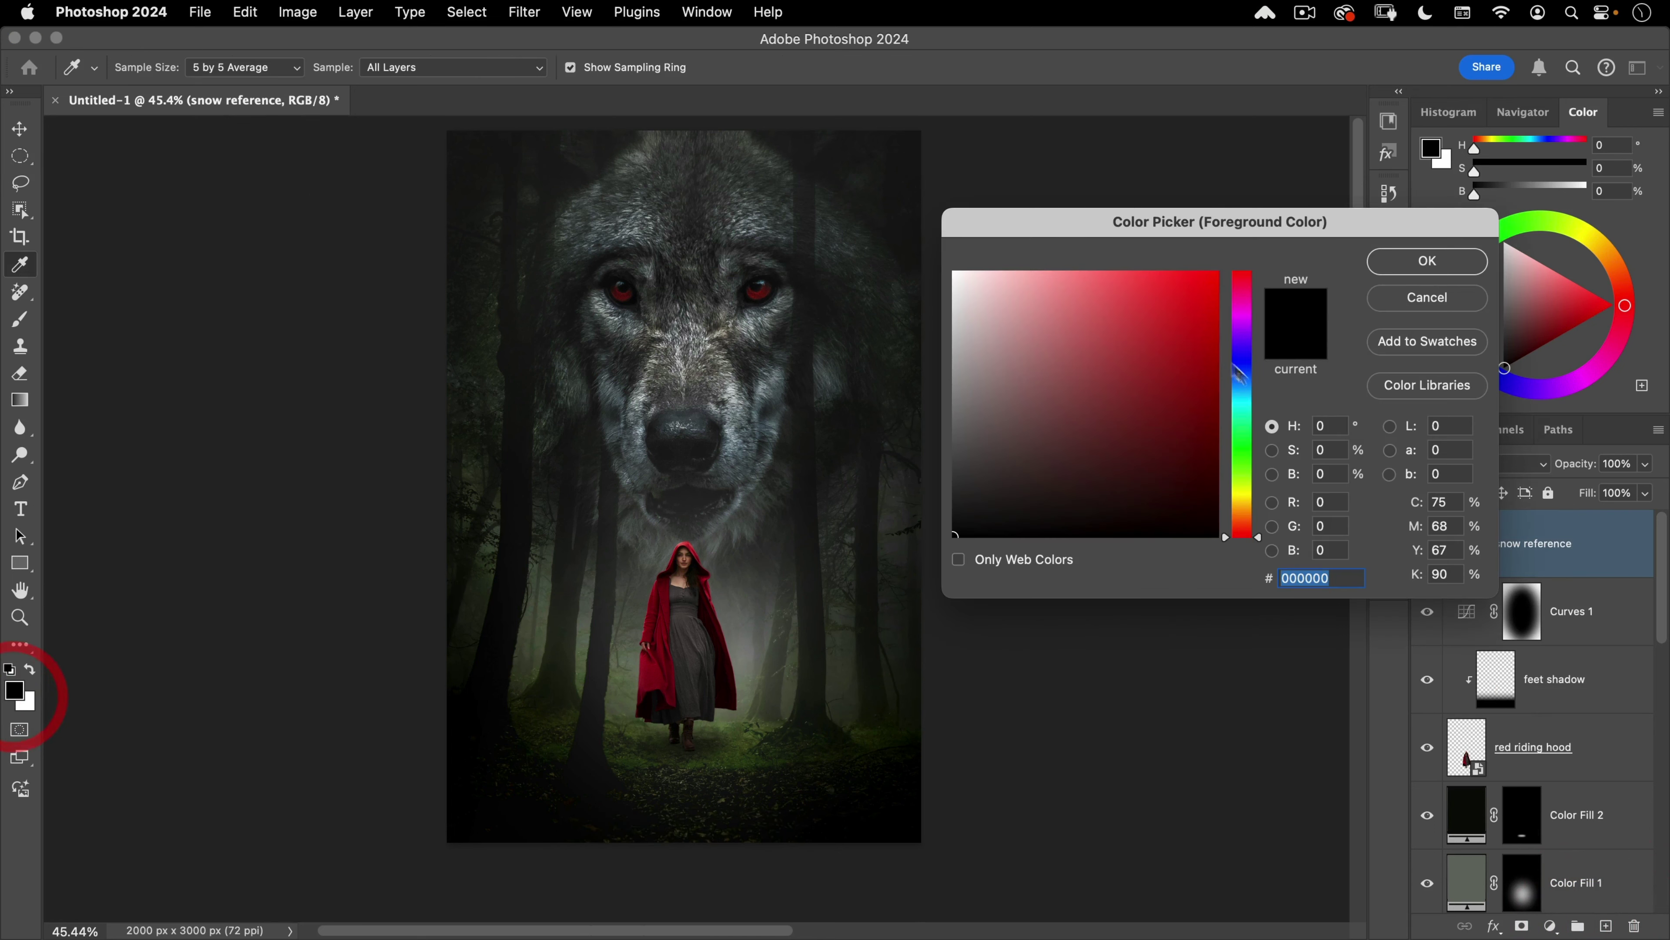
{"action": "left_click", "coordinate": [1327, 474]}
{"action": "type", "text": "50"}
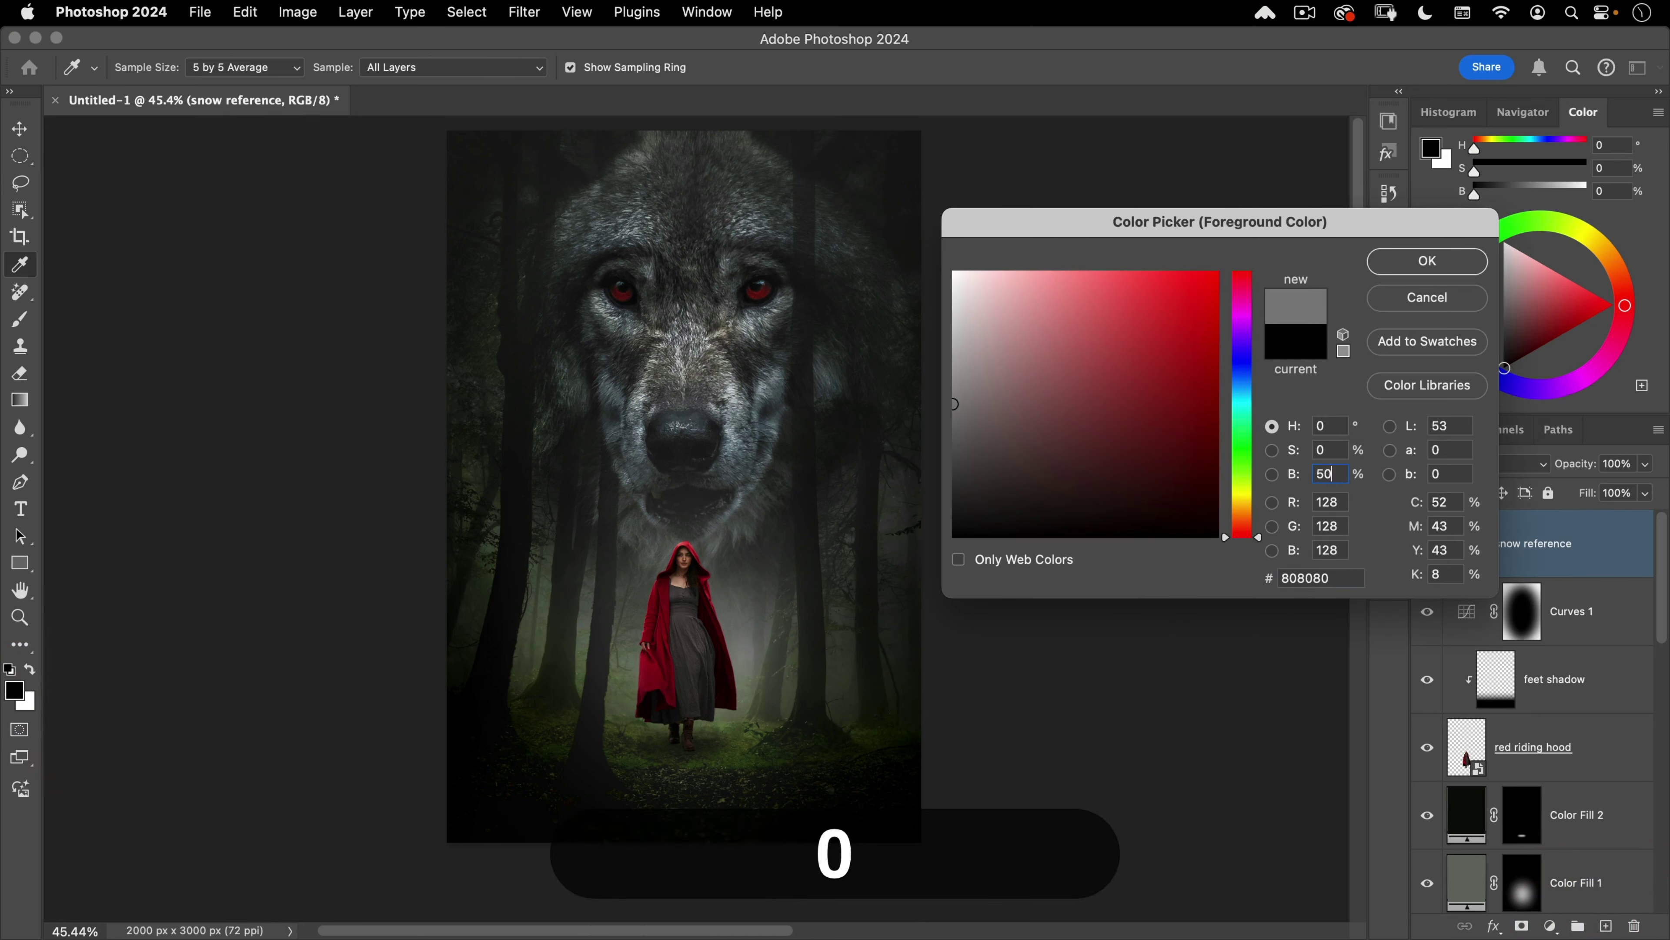
{"action": "left_click", "coordinate": [1427, 262]}
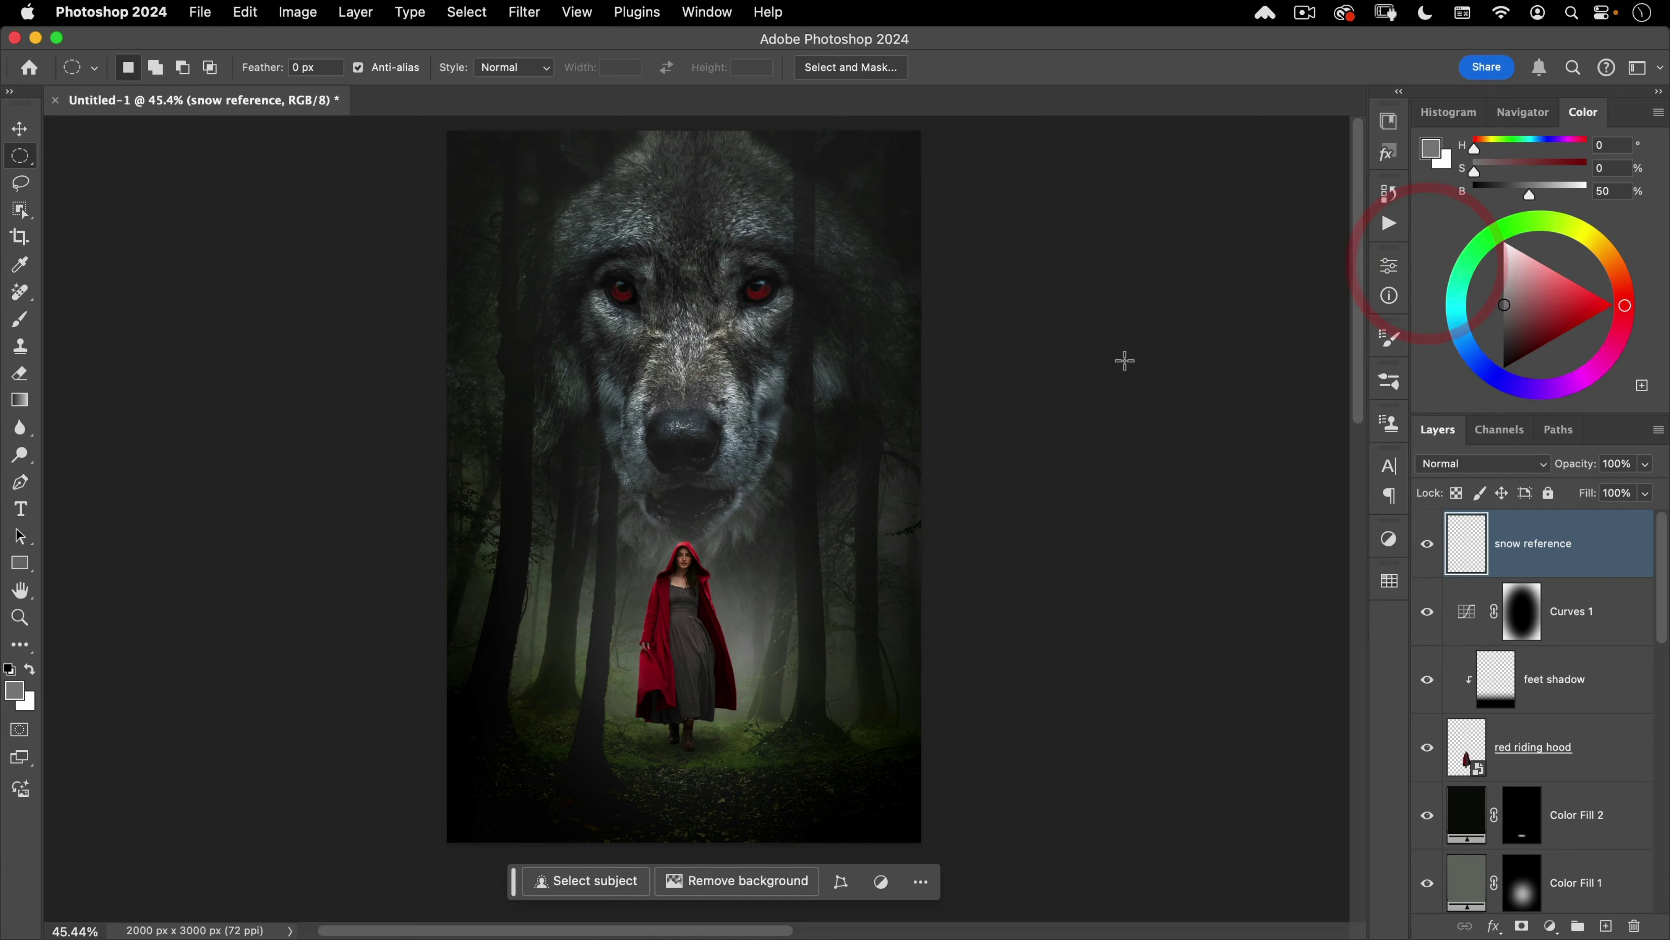
{"action": "key", "text": "alt+BackSpace"}
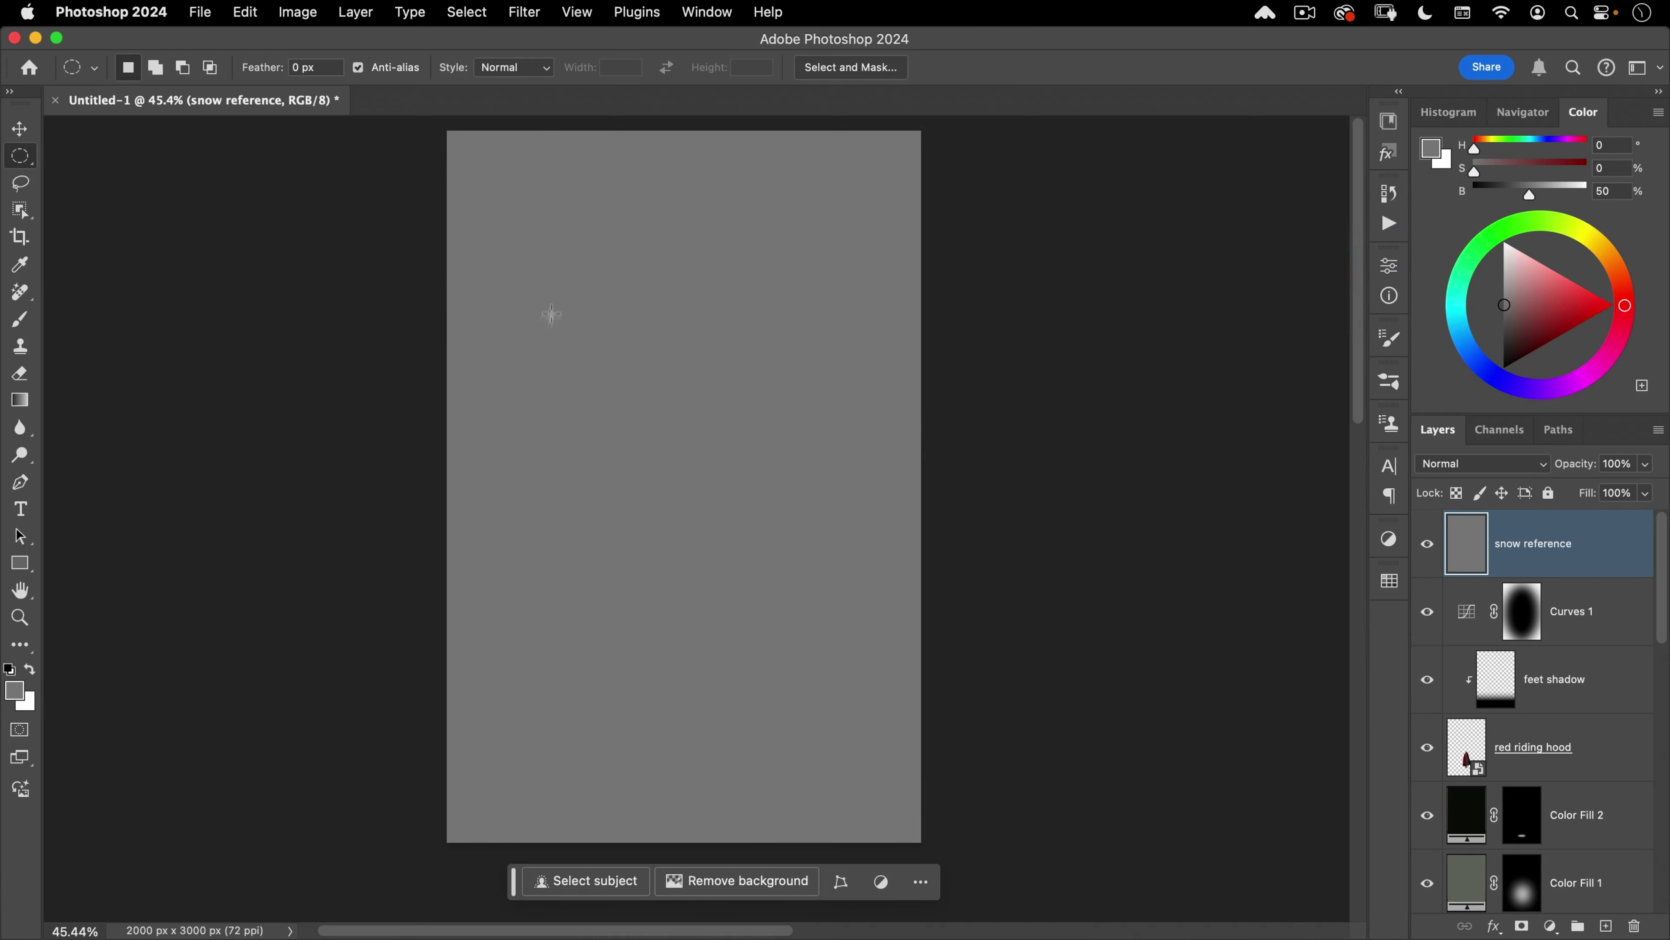
Step: Apply Add Noise to the snow reference layer with an amount of 150%, Uniform distribution and Monochromatic enabled
{"action": "left_click", "coordinate": [525, 13]}
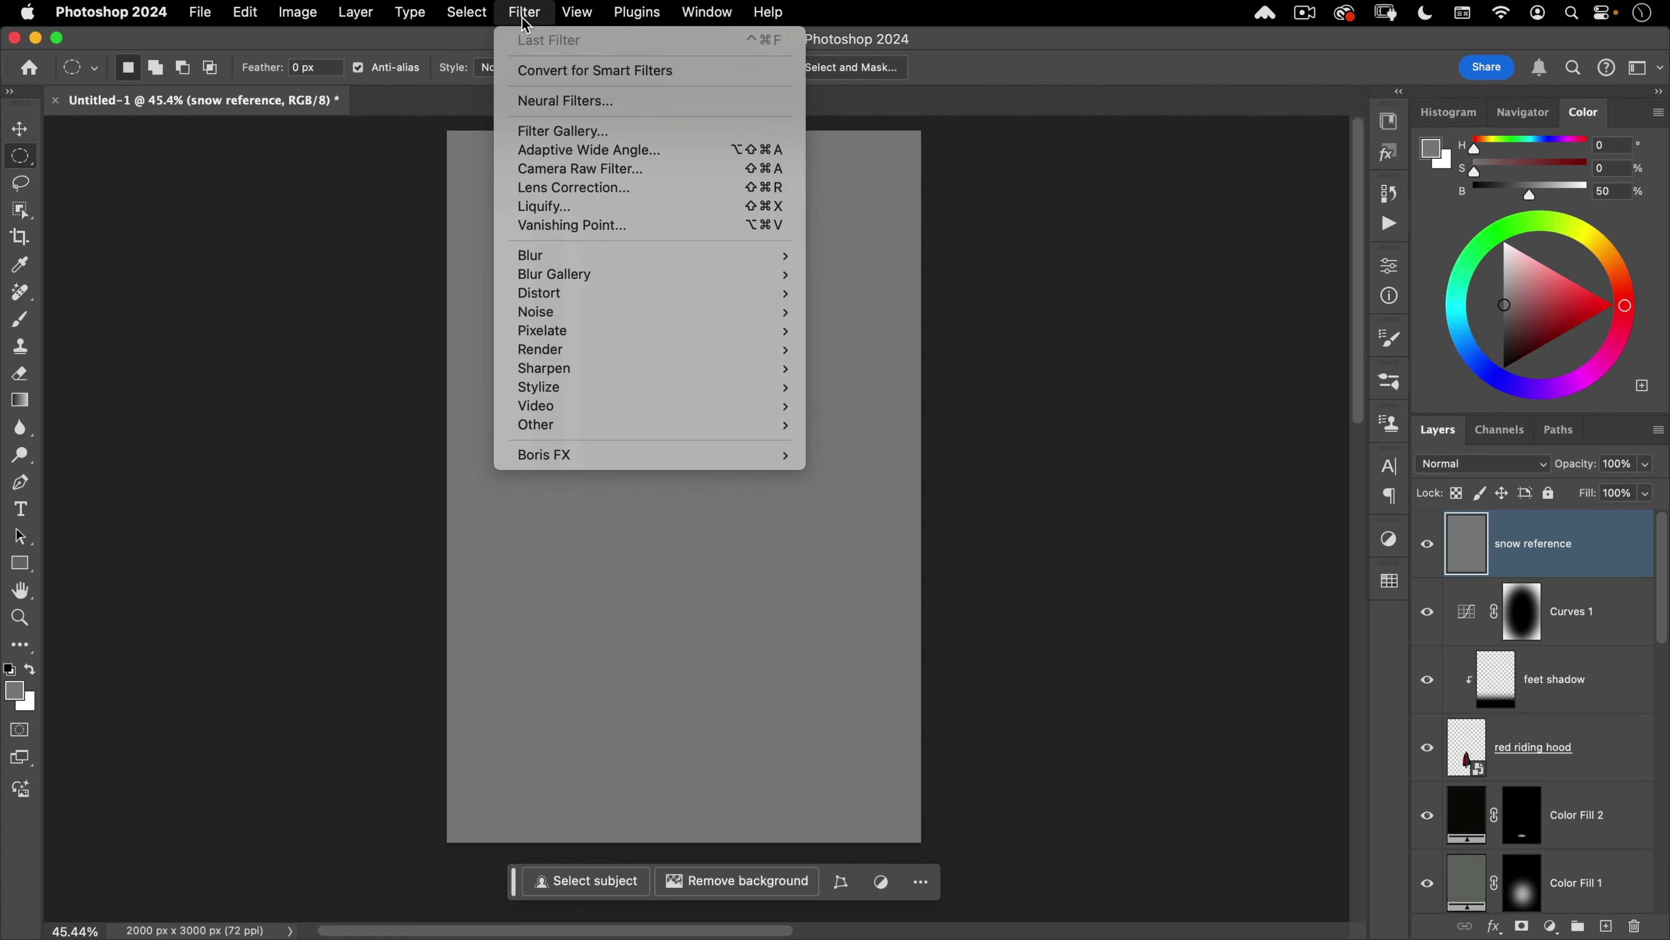
{"action": "mouse_move", "coordinate": [691, 318]}
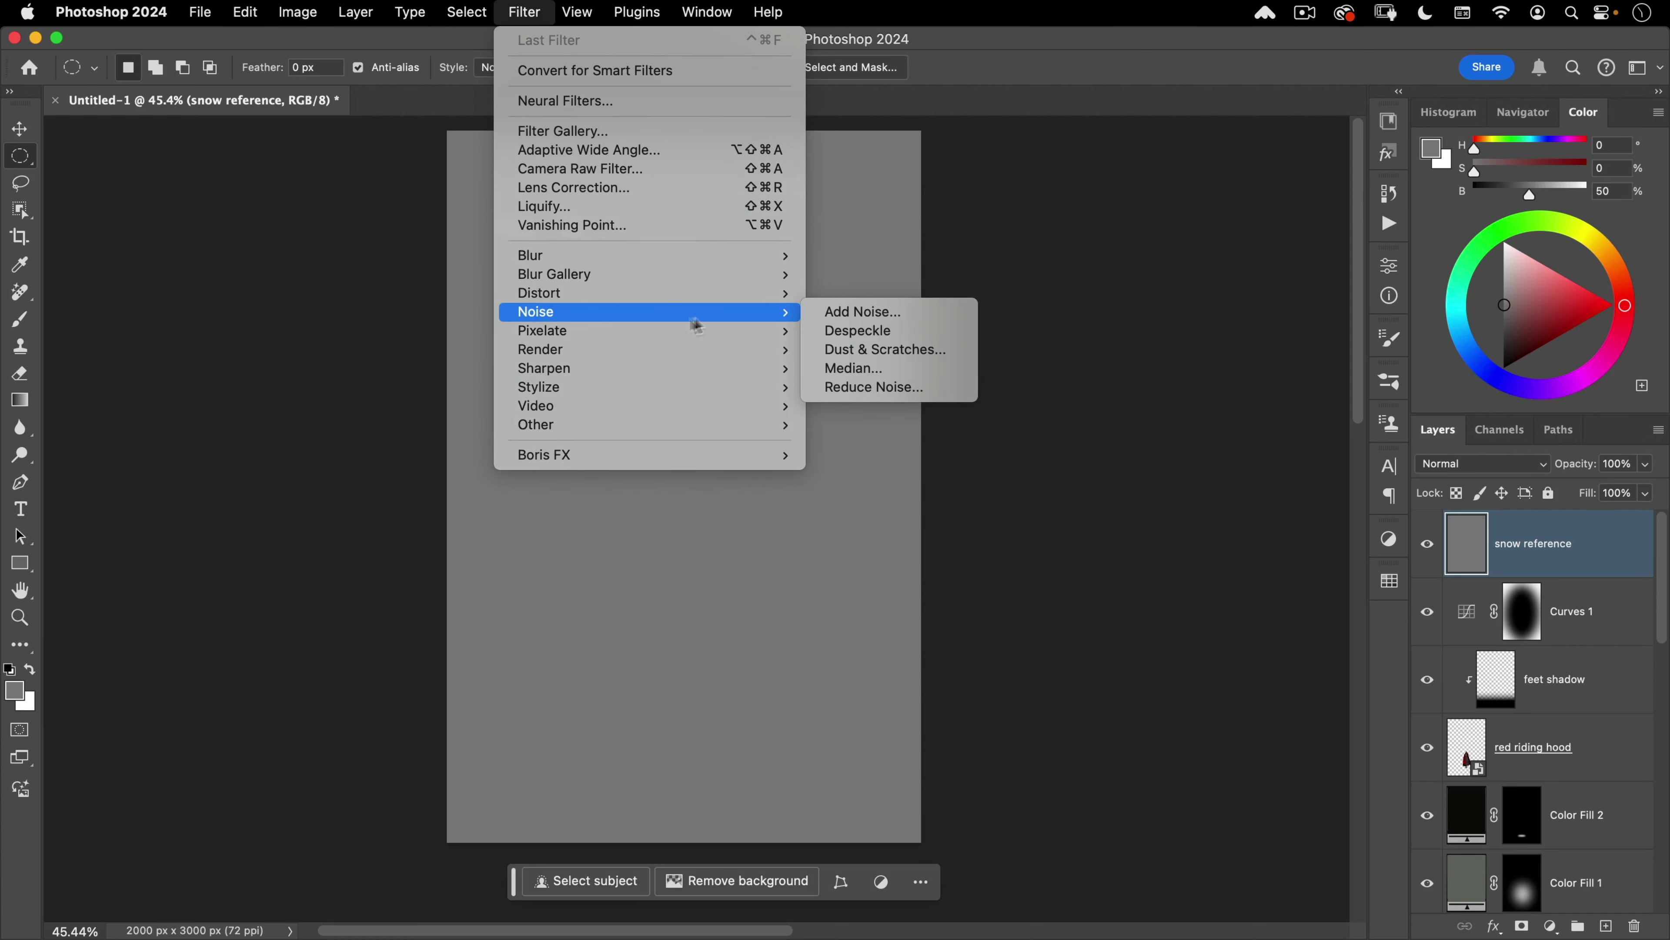
{"action": "left_click", "coordinate": [821, 317]}
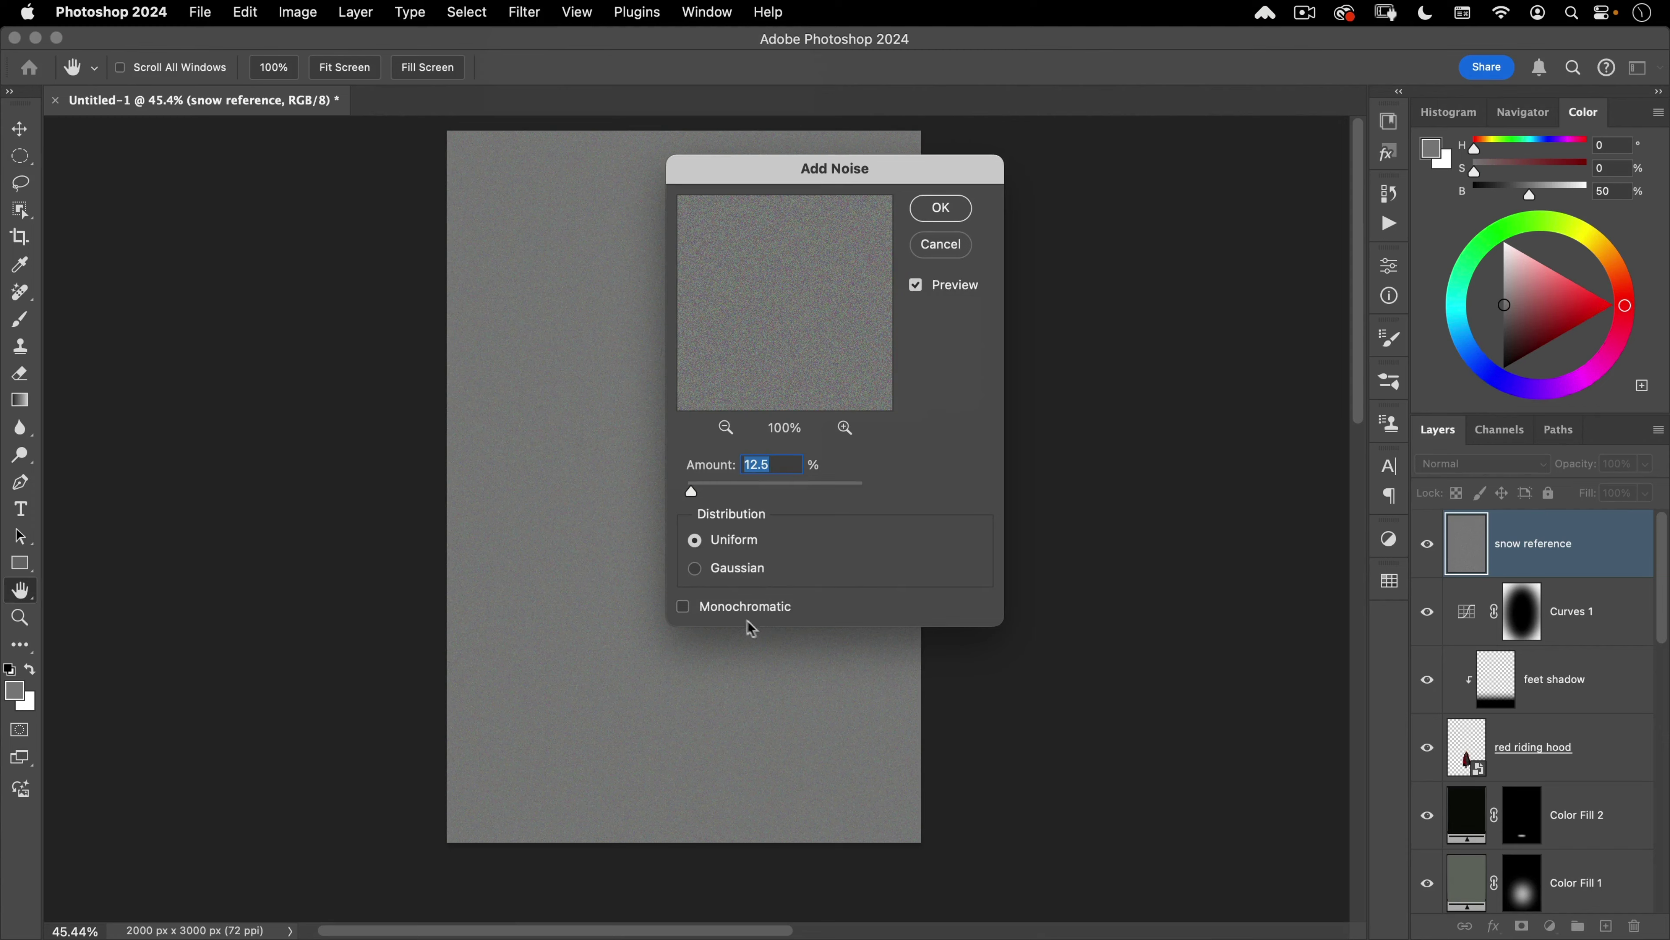
{"action": "left_click", "coordinate": [735, 608]}
{"action": "mouse_move", "coordinate": [735, 494]}
{"action": "left_mouse_down"}
{"action": "mouse_move", "coordinate": [791, 491]}
{"action": "mouse_move", "coordinate": [753, 498]}
{"action": "left_mouse_up"}
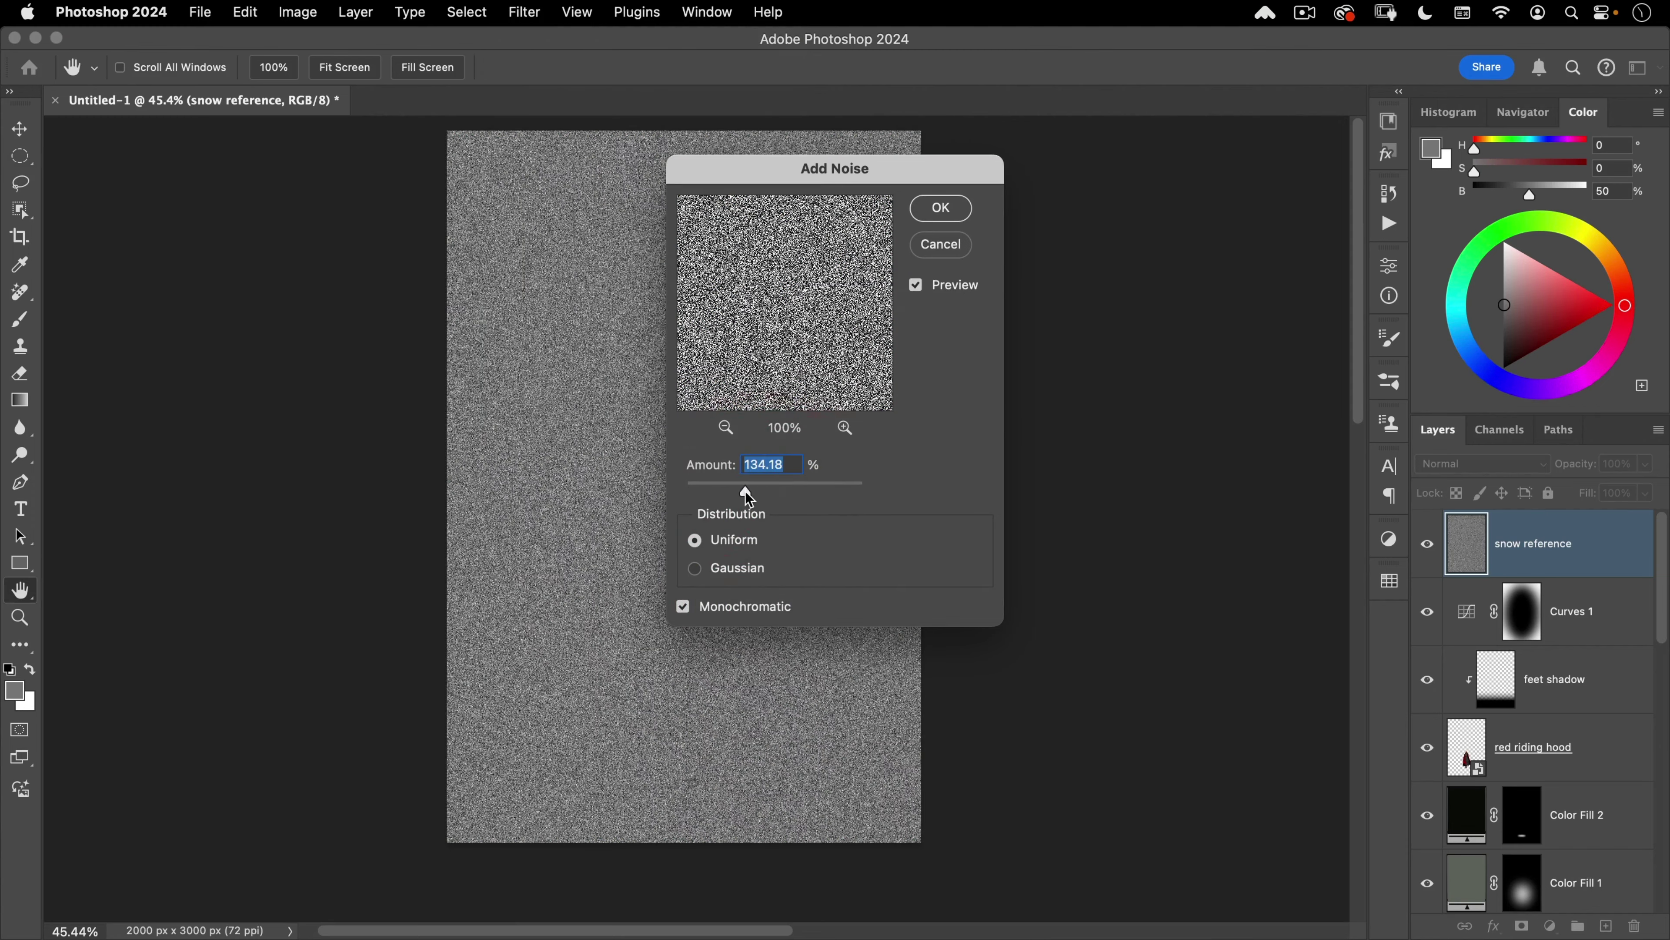
{"action": "left_click", "coordinate": [751, 494]}
{"action": "type", "text": "150"}
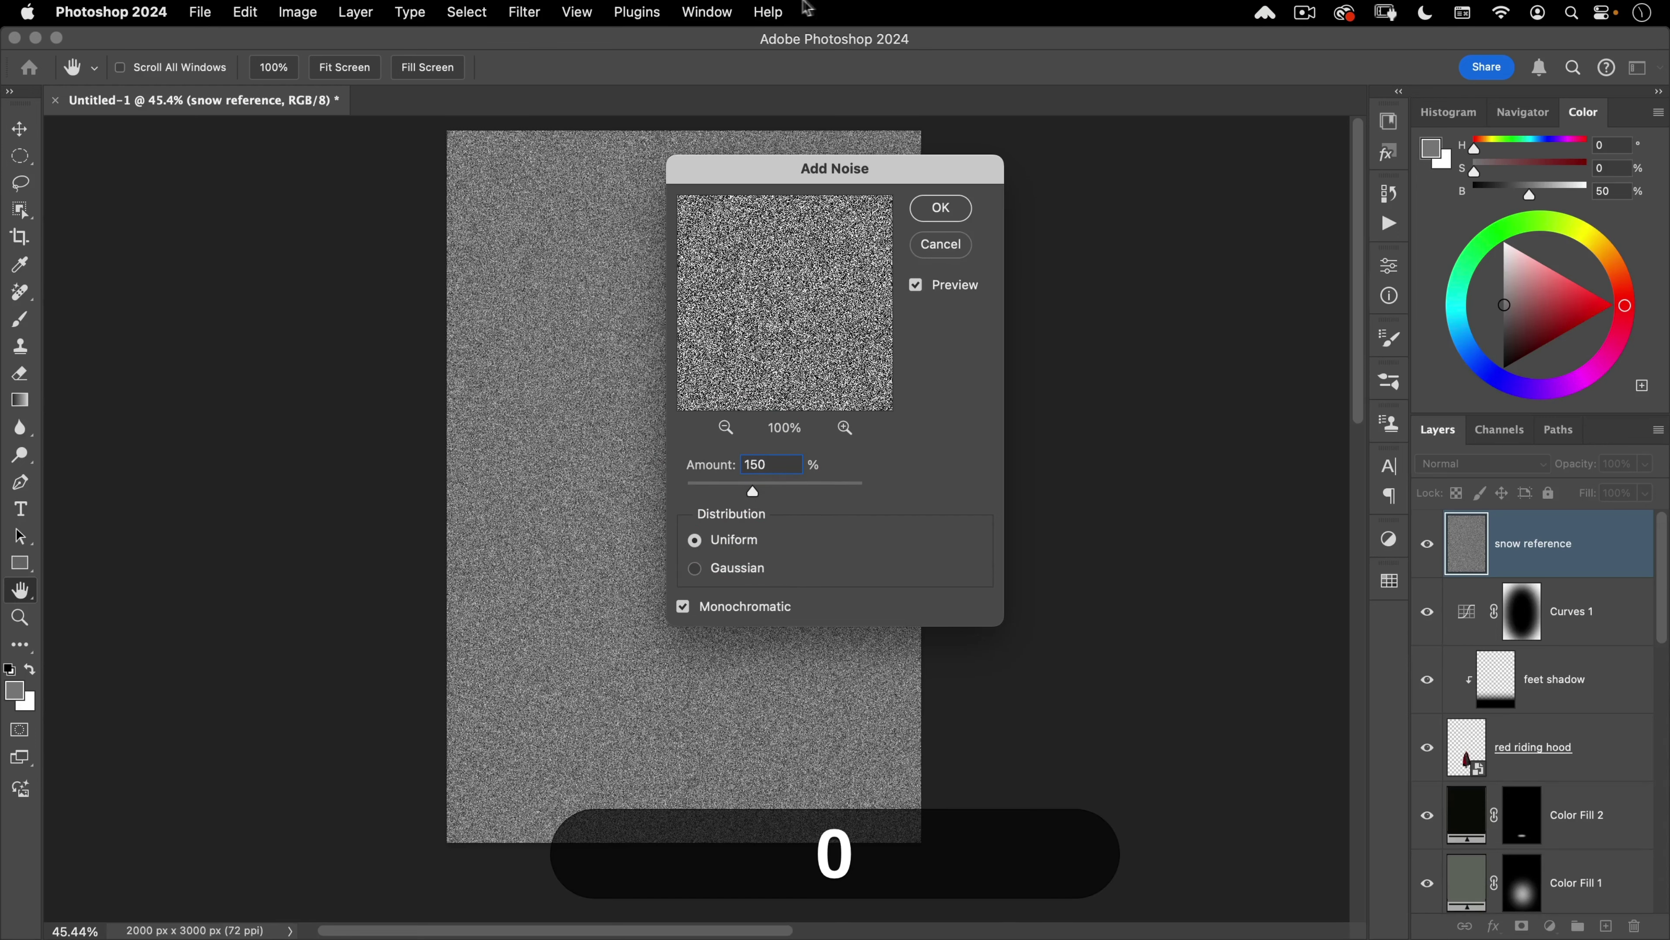
{"action": "left_click", "coordinate": [957, 208]}
Step: Apply a Gaussian Blur with a radius of 4.5 pixels to the noise on the snow reference layer
{"action": "left_click_drag", "start_coordinate": [667, 401], "coordinate": [756, 349]}
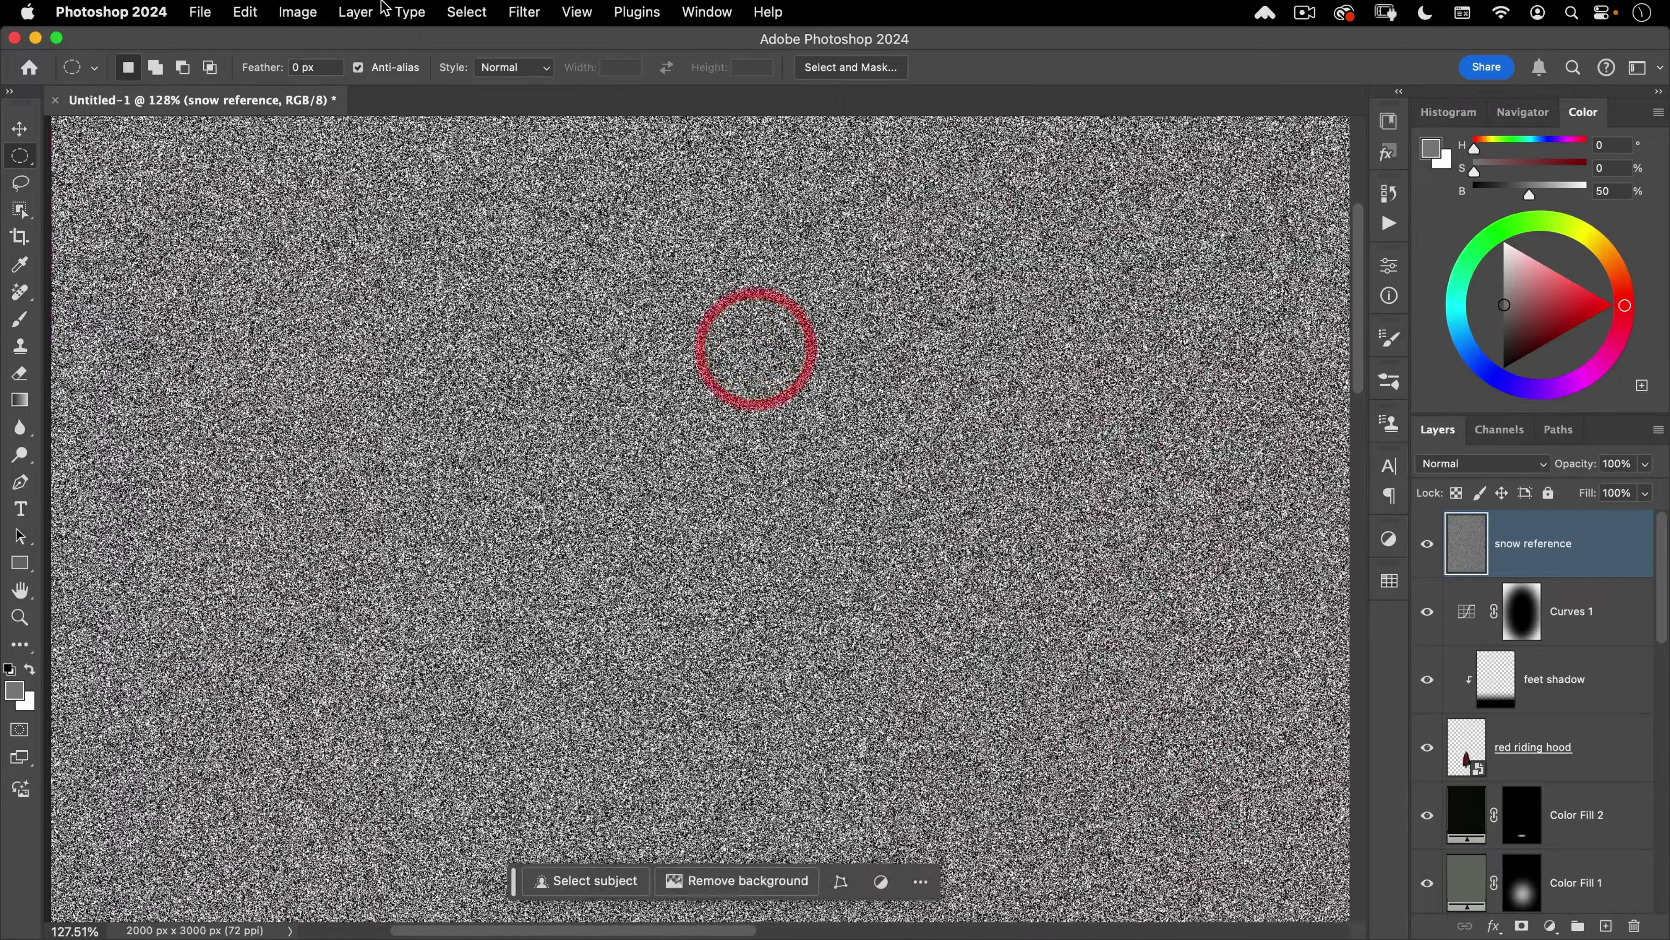
{"action": "left_click", "coordinate": [410, 11]}
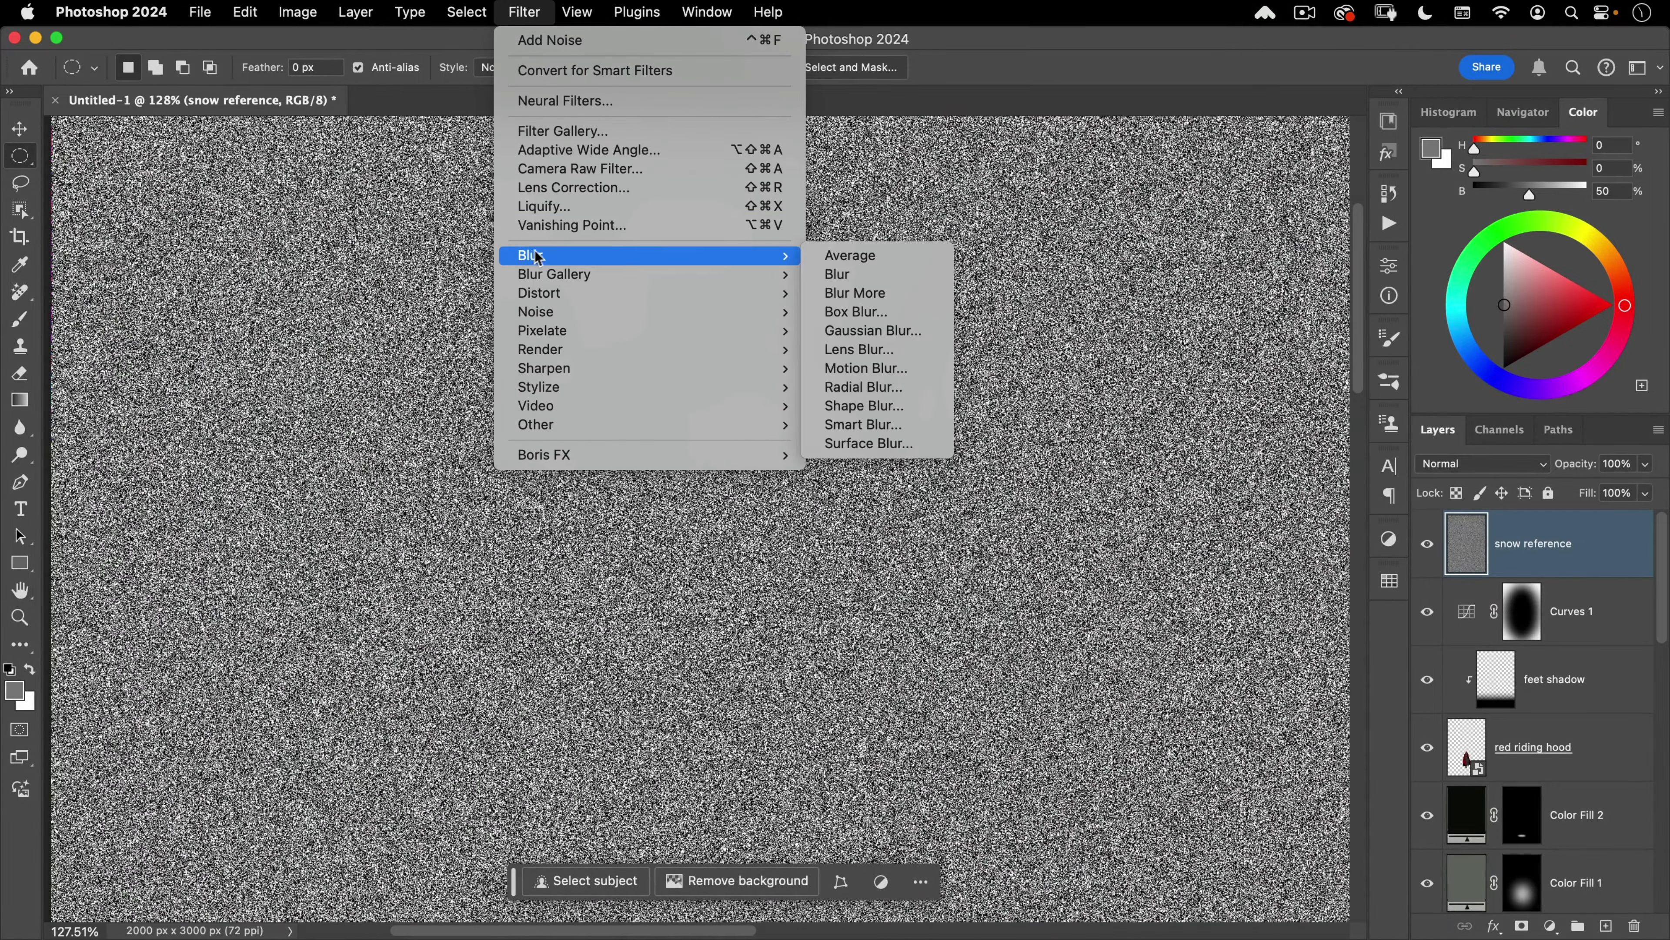
{"action": "mouse_move", "coordinate": [770, 256]}
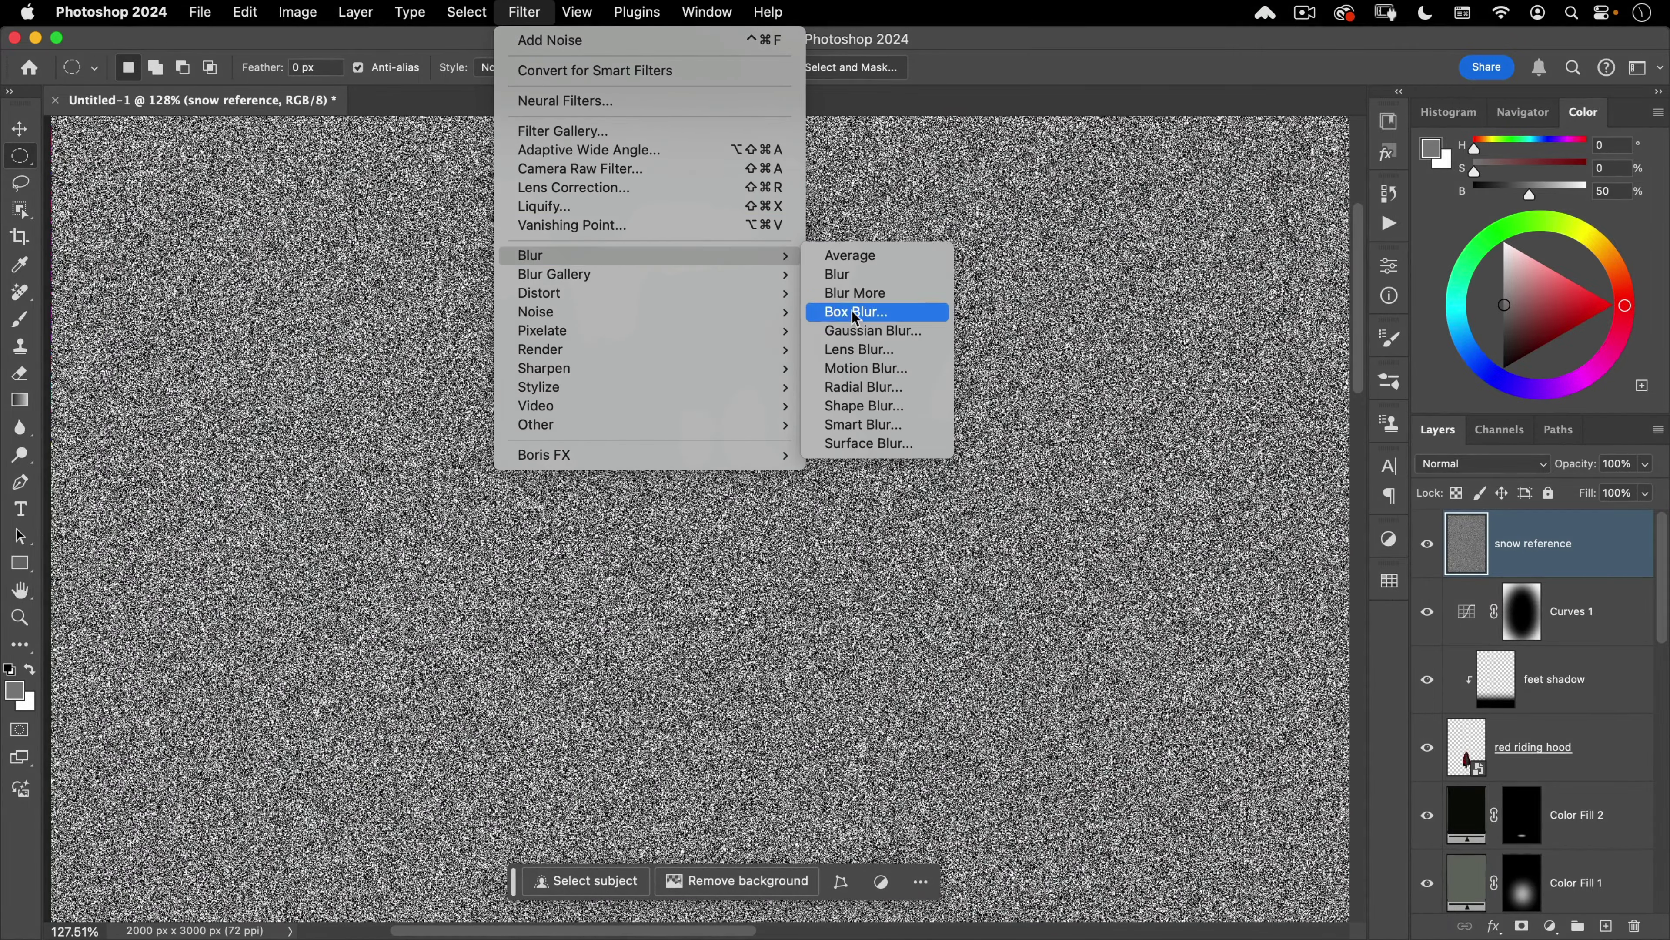
{"action": "left_click", "coordinate": [854, 329]}
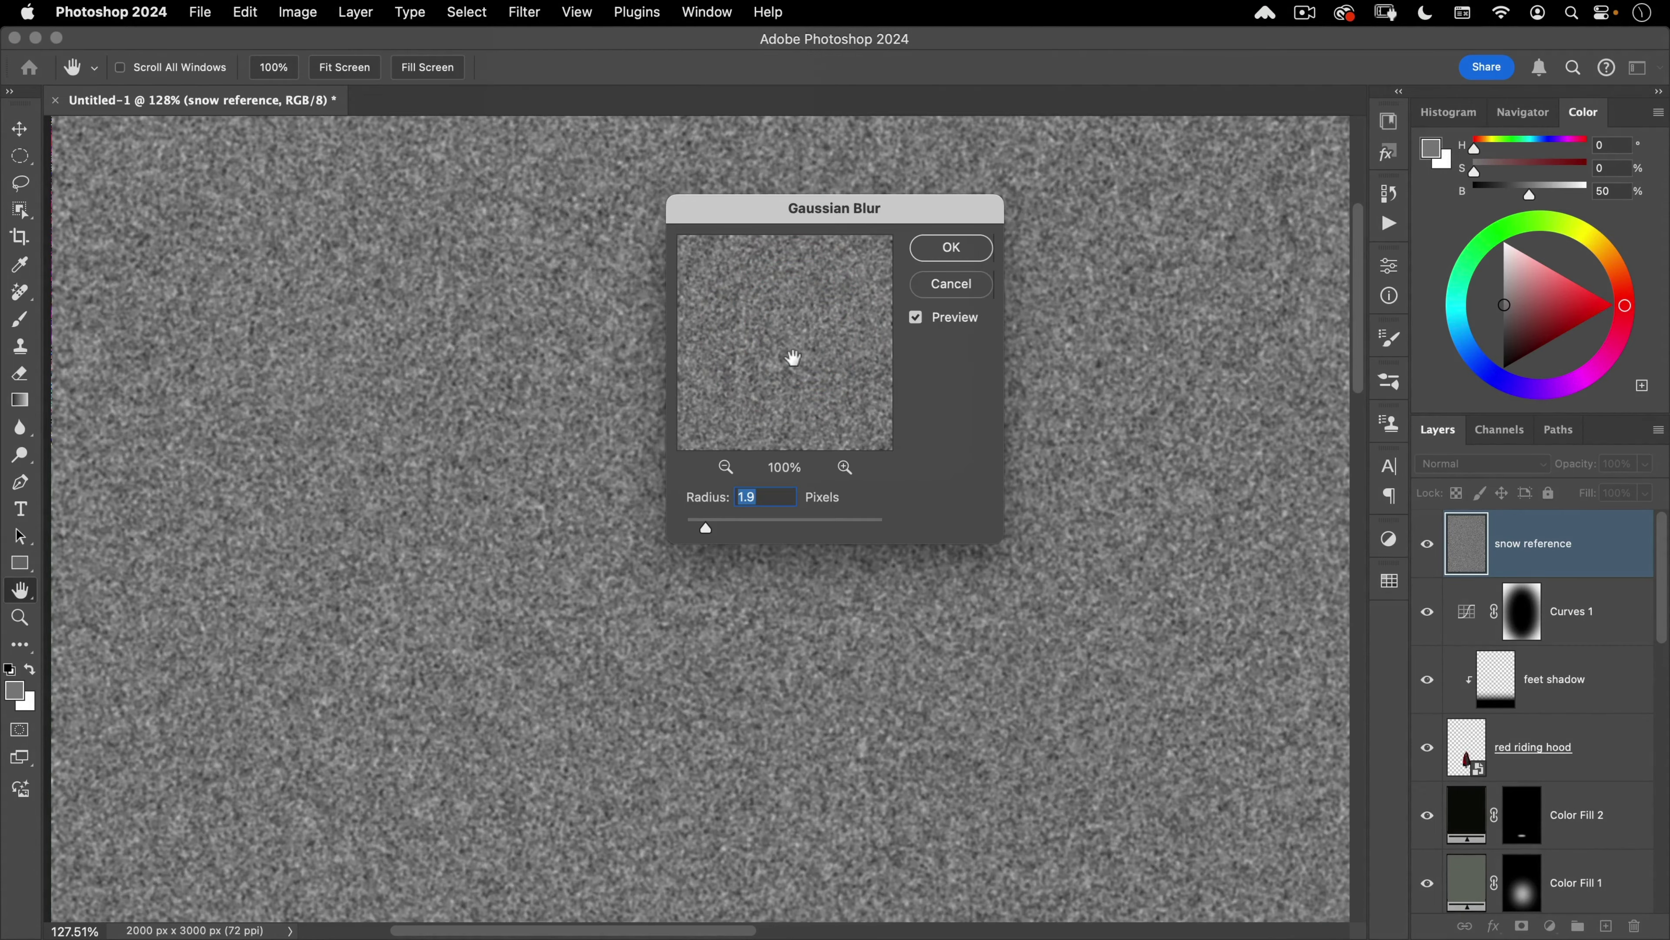
{"action": "type", "text": "4.5"}
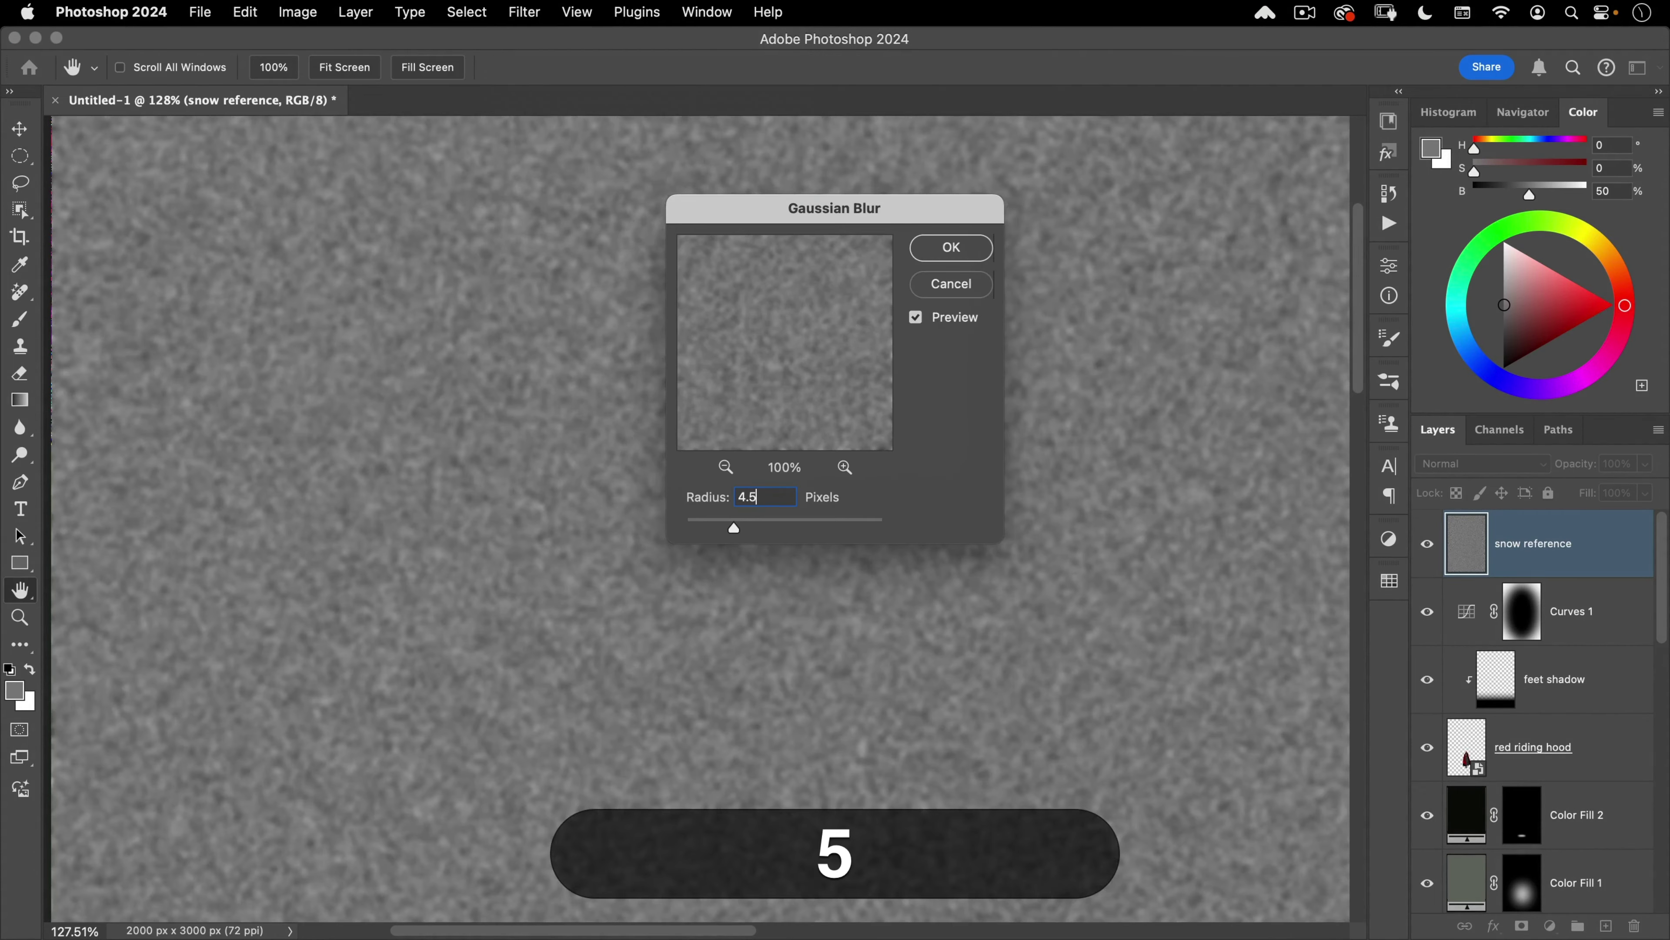
{"action": "left_click", "coordinate": [962, 247]}
Step: Start a Curves adjustment on the snow reference layer with the black point at input 128 and the white point at 161
{"action": "key", "text": "m"}
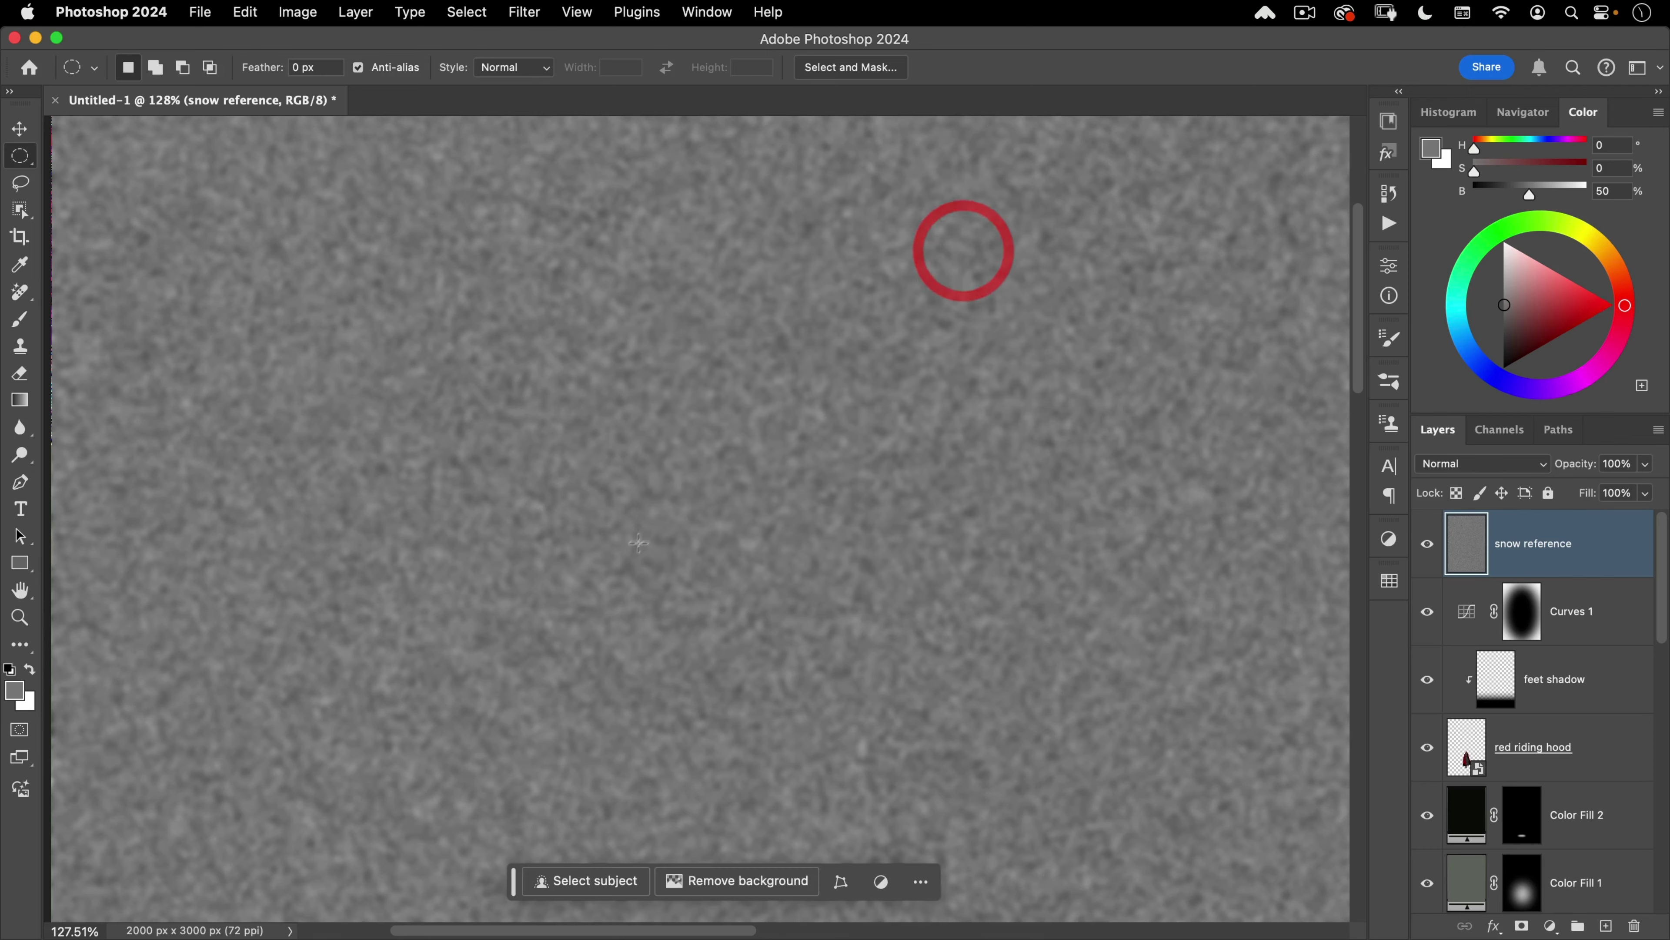
{"action": "key", "text": "super+0"}
{"action": "left_click_drag", "start_coordinate": [625, 559], "coordinate": [690, 559]}
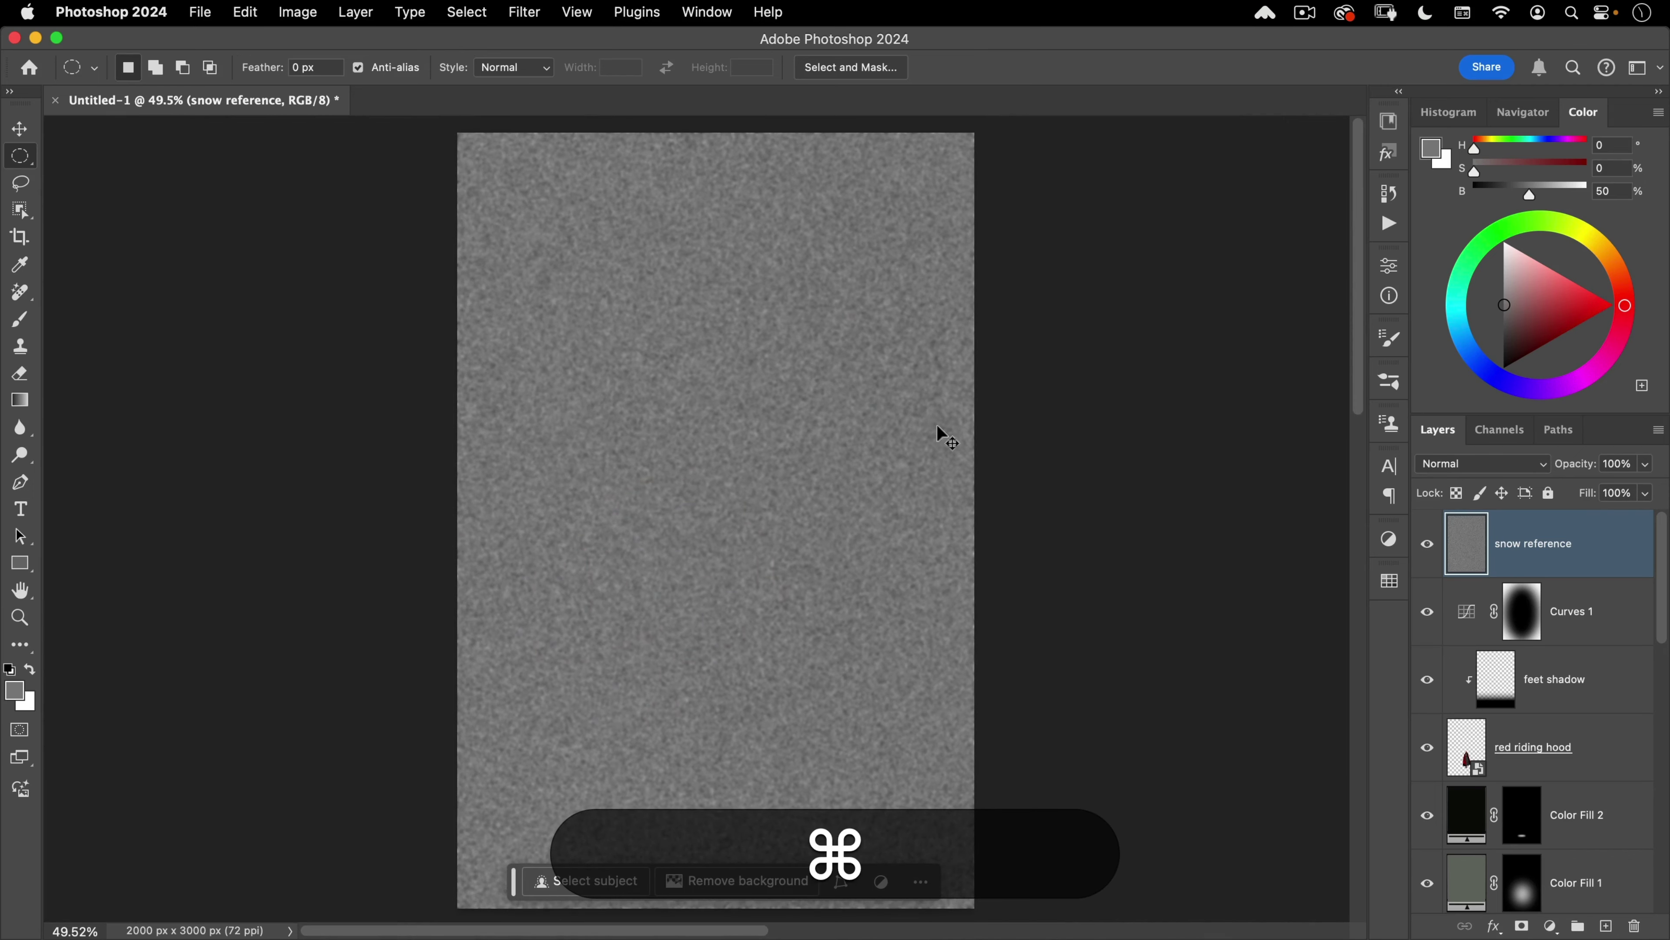
{"action": "key", "text": "super+m"}
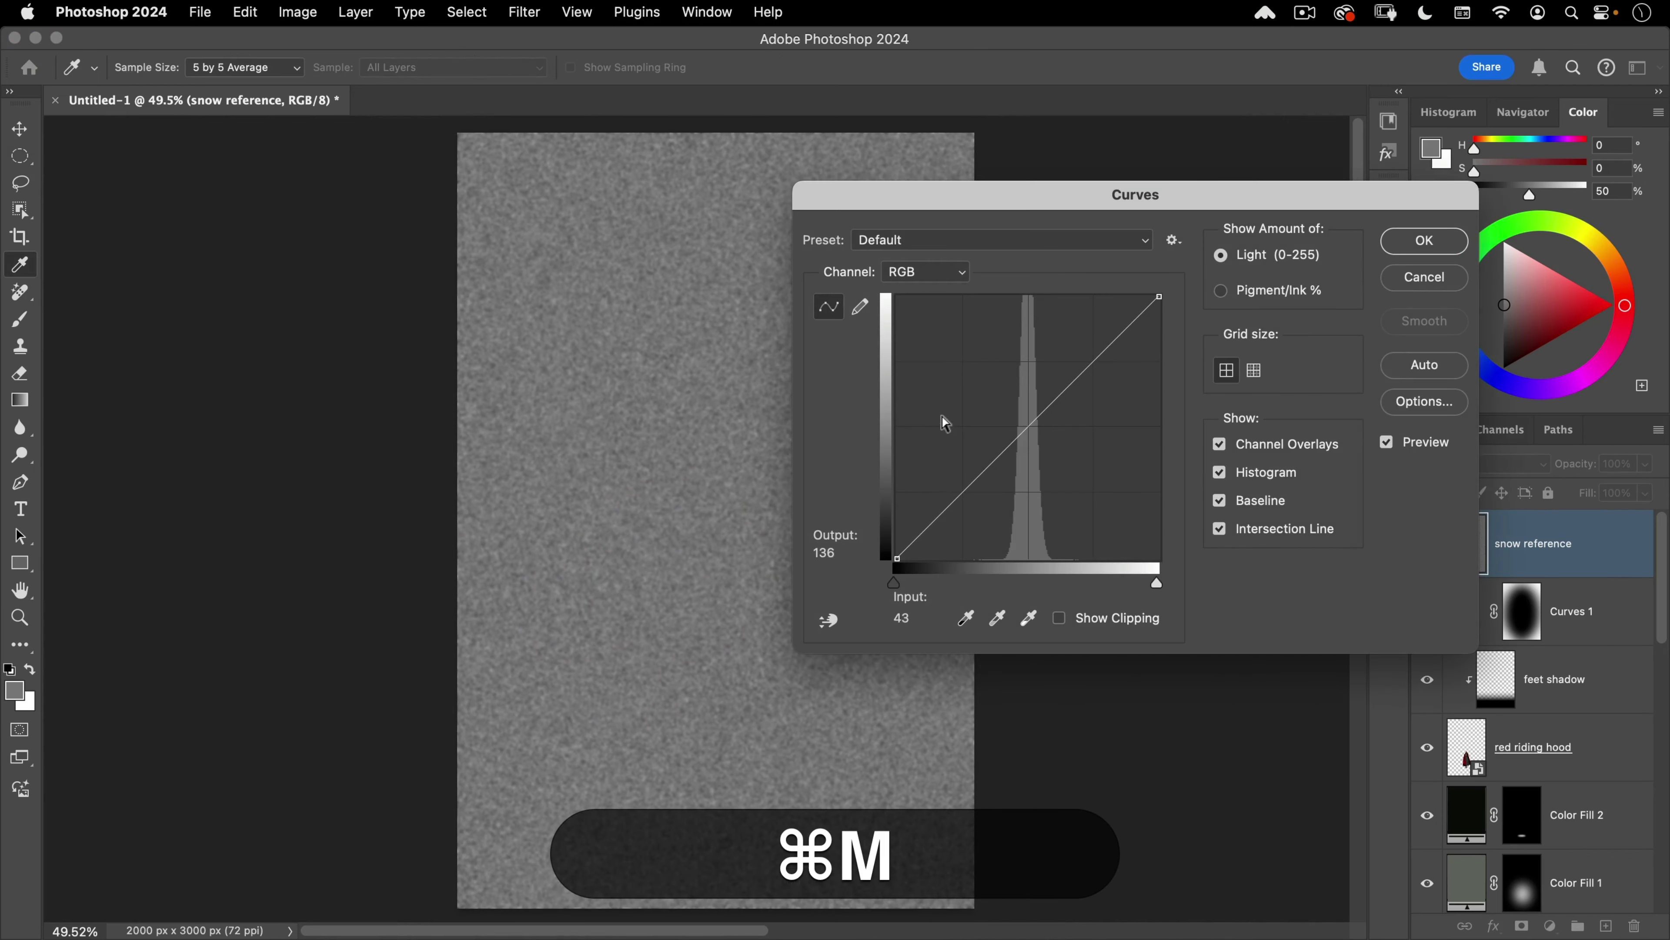
{"action": "left_click_drag", "start_coordinate": [898, 589], "coordinate": [1027, 613]}
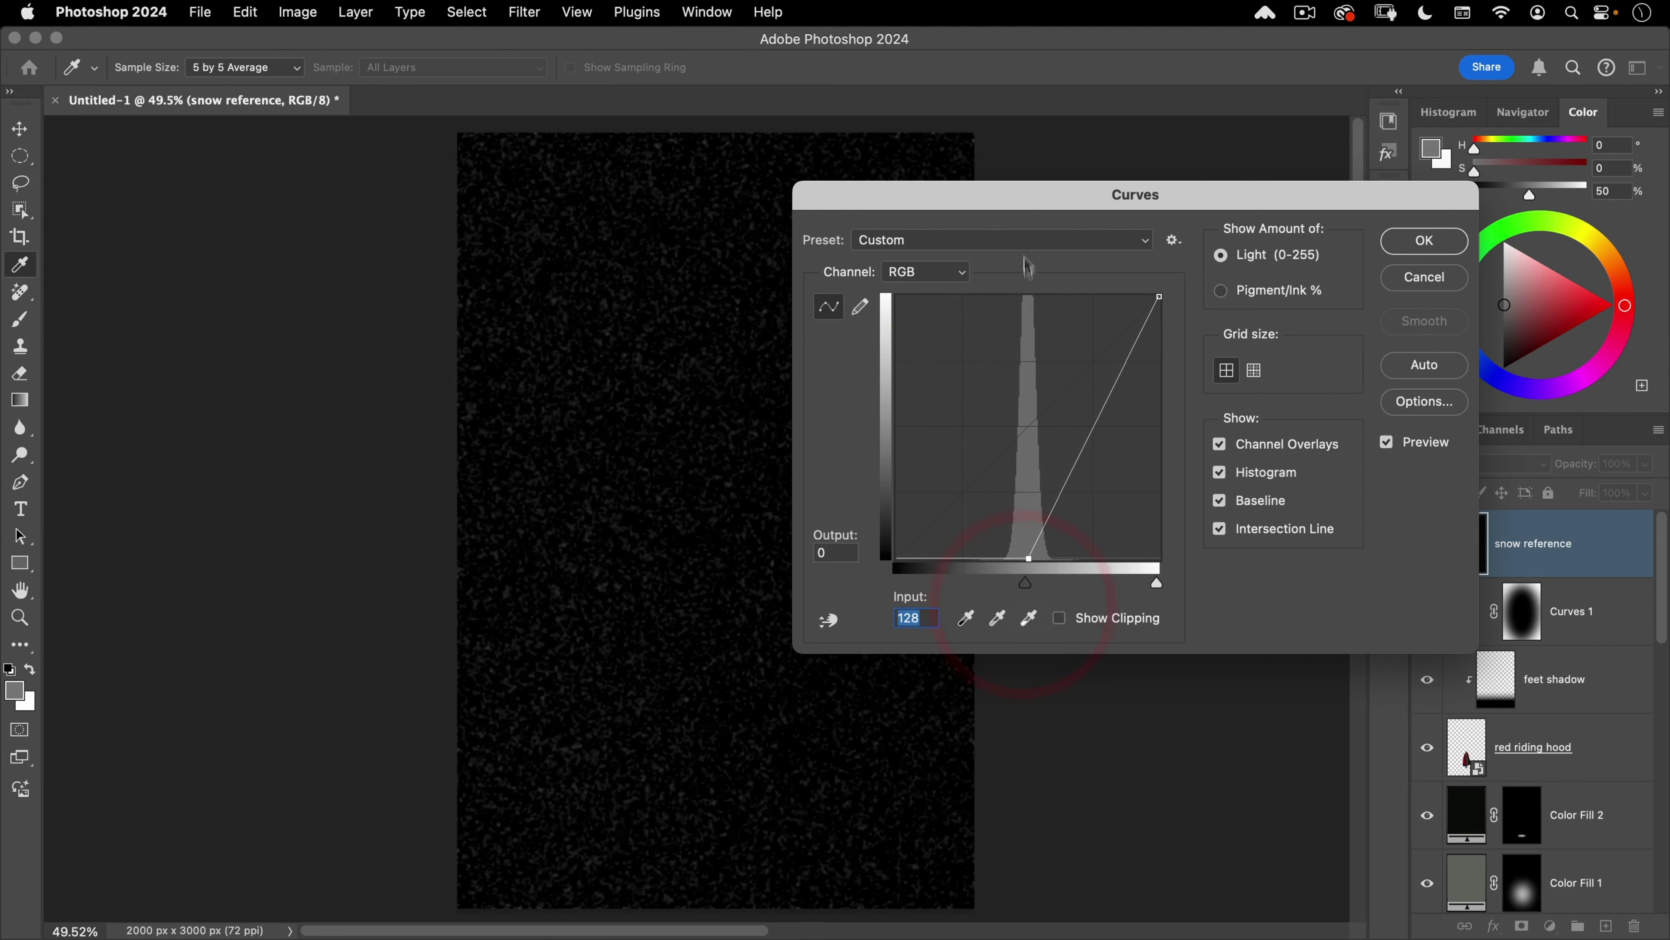
{"action": "left_click_drag", "start_coordinate": [1158, 586], "coordinate": [1062, 562]}
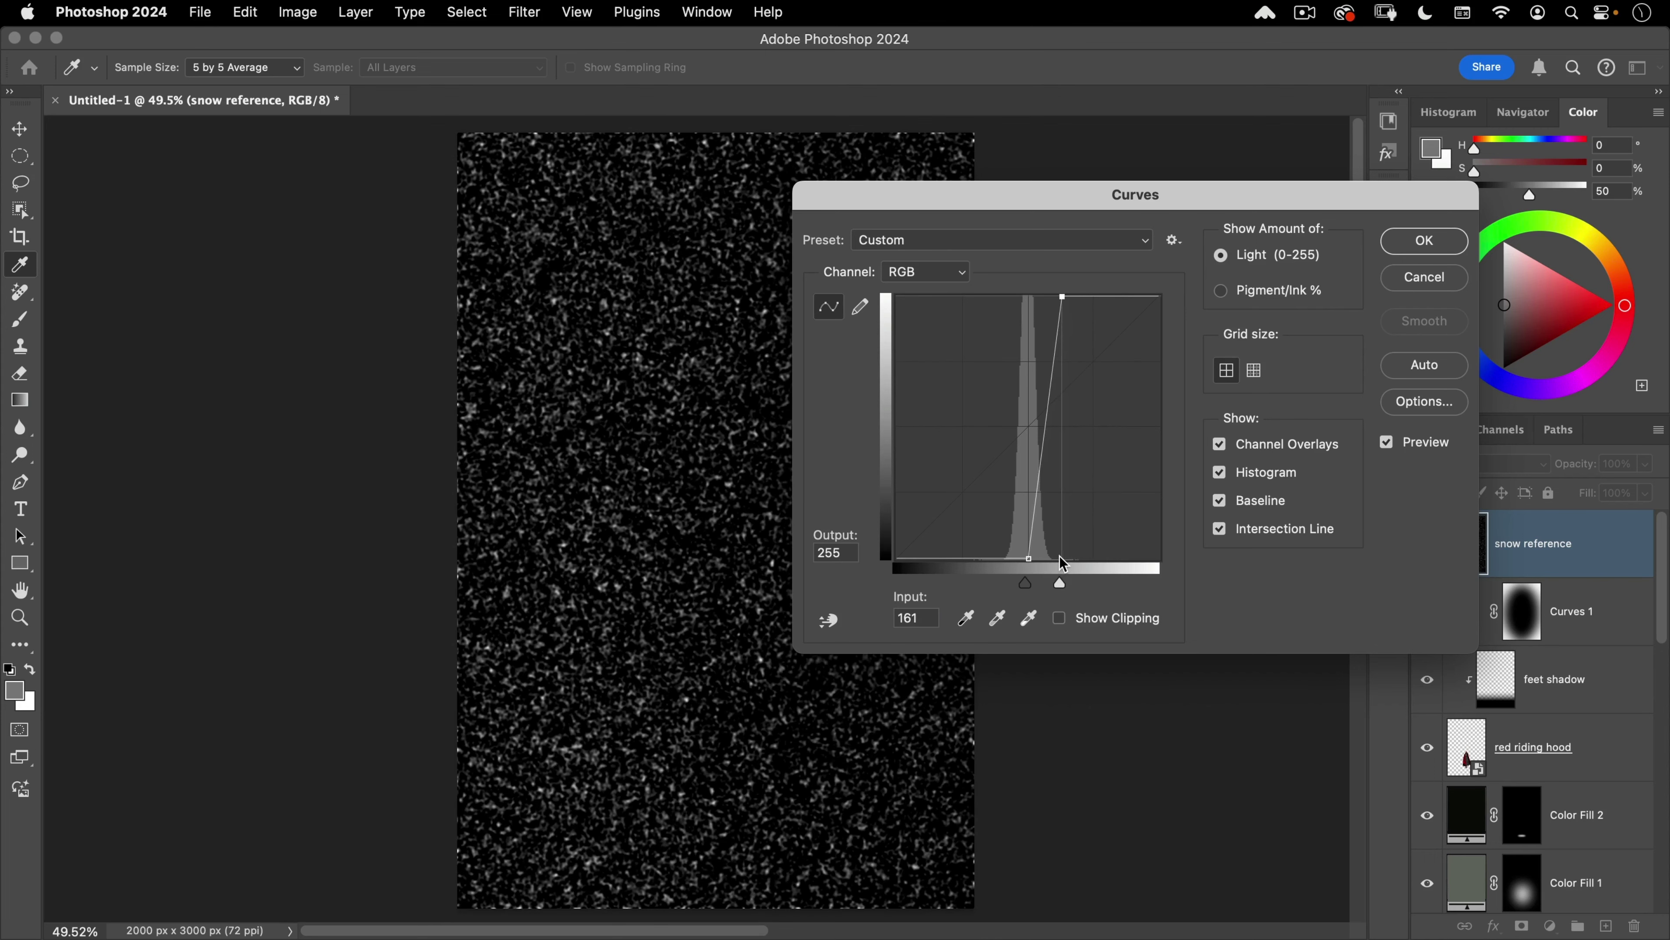
Step: Finish the Curves adjustment on the snow reference layer with the white point at input 148 and the black point just beneath it
{"action": "key", "text": "super+space"}
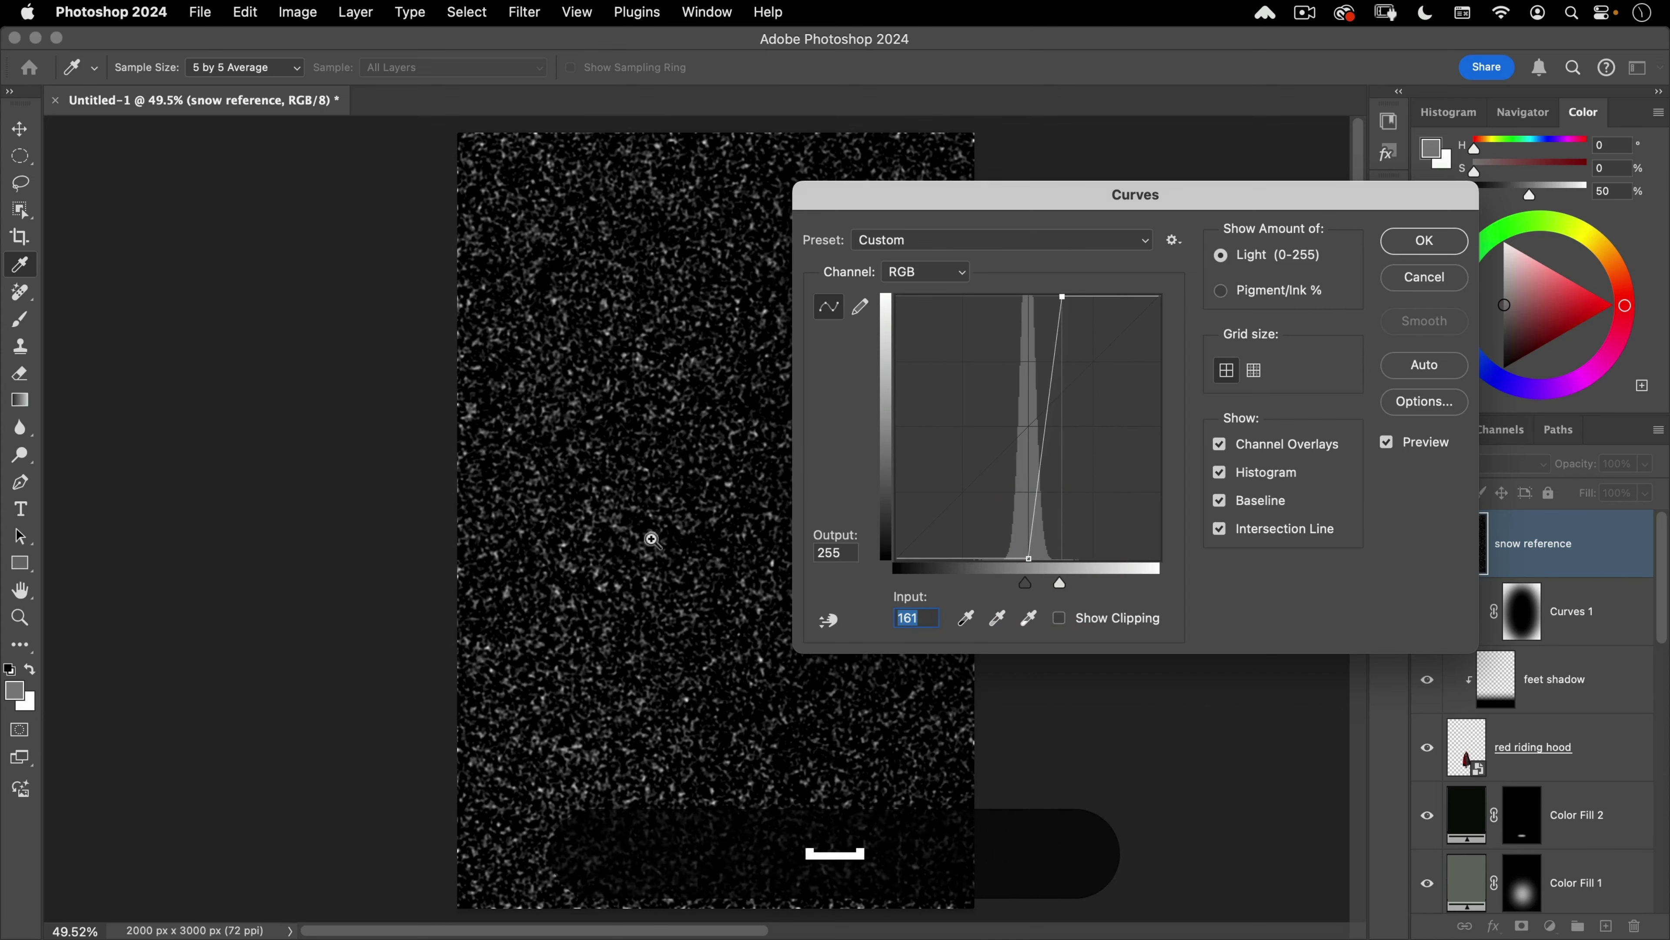
{"action": "left_click_drag", "start_coordinate": [652, 533], "coordinate": [715, 467]}
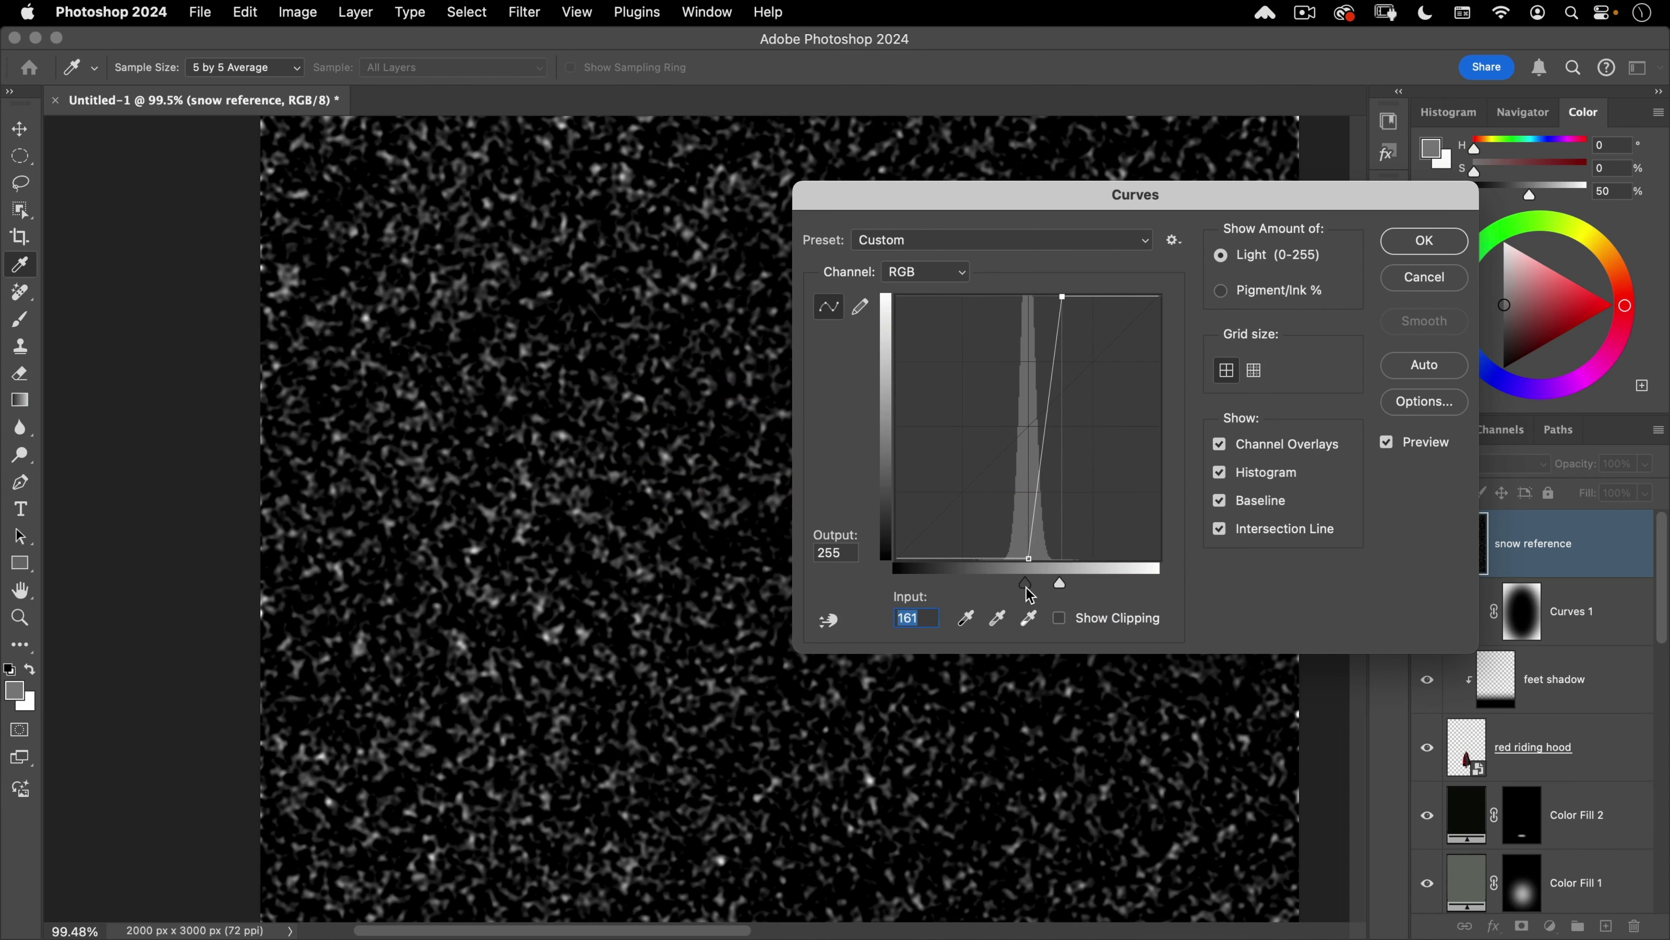
{"action": "left_click_drag", "start_coordinate": [1029, 594], "coordinate": [1042, 599]}
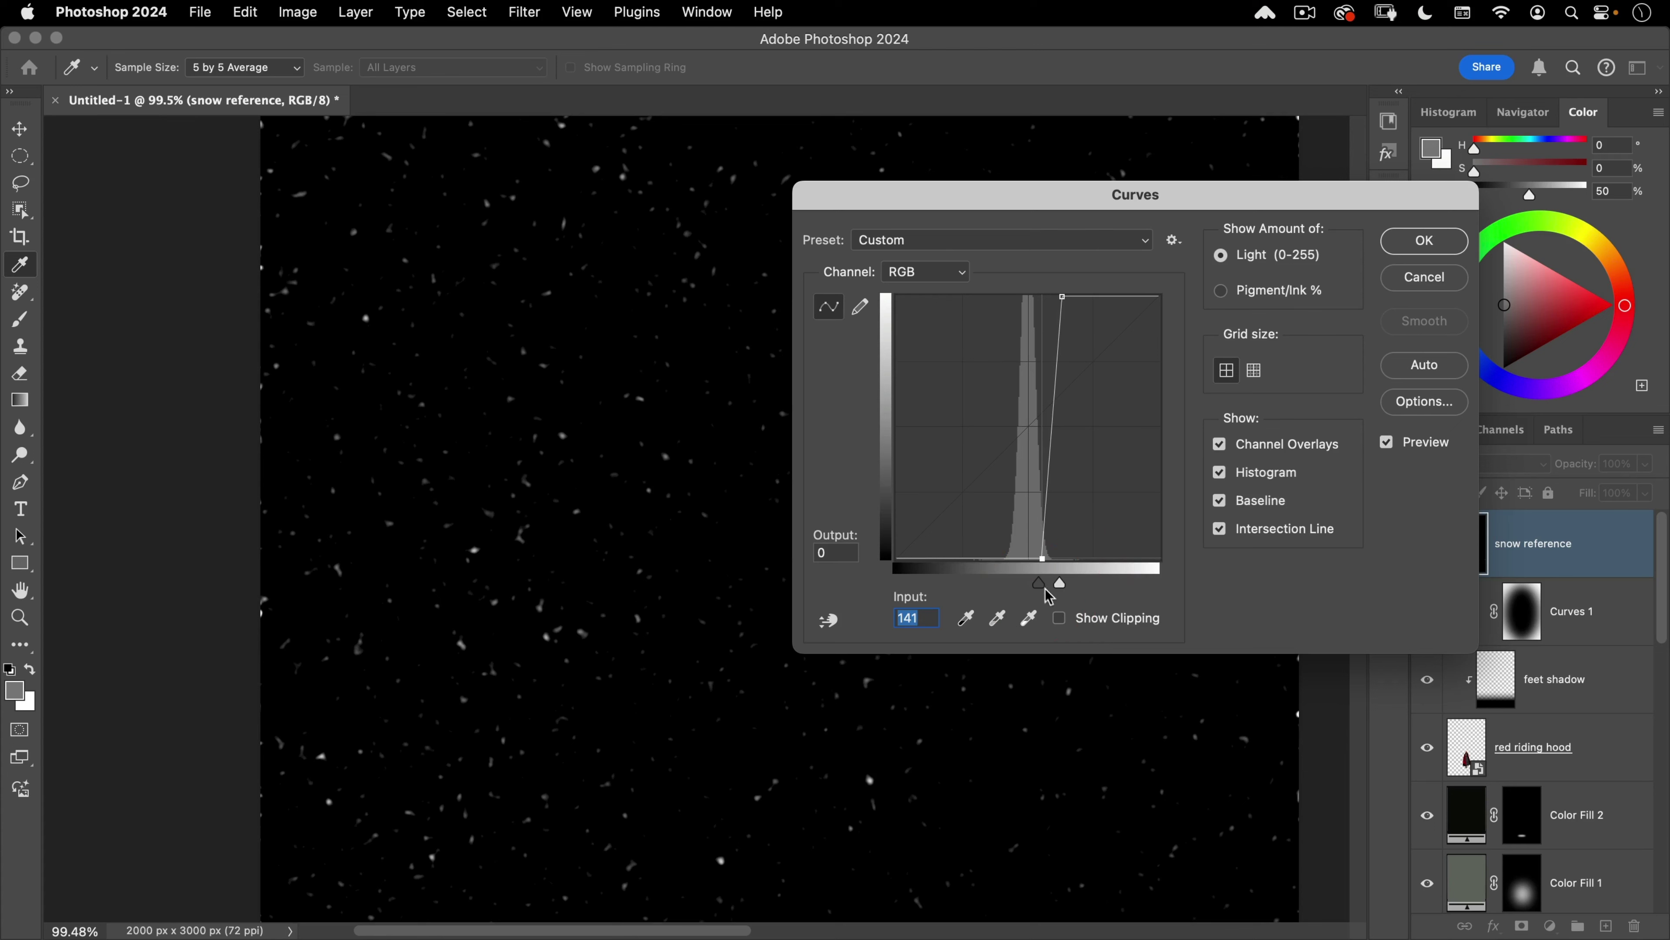
{"action": "left_click_drag", "start_coordinate": [1042, 592], "coordinate": [1050, 584]}
{"action": "left_click", "coordinate": [1050, 584]}
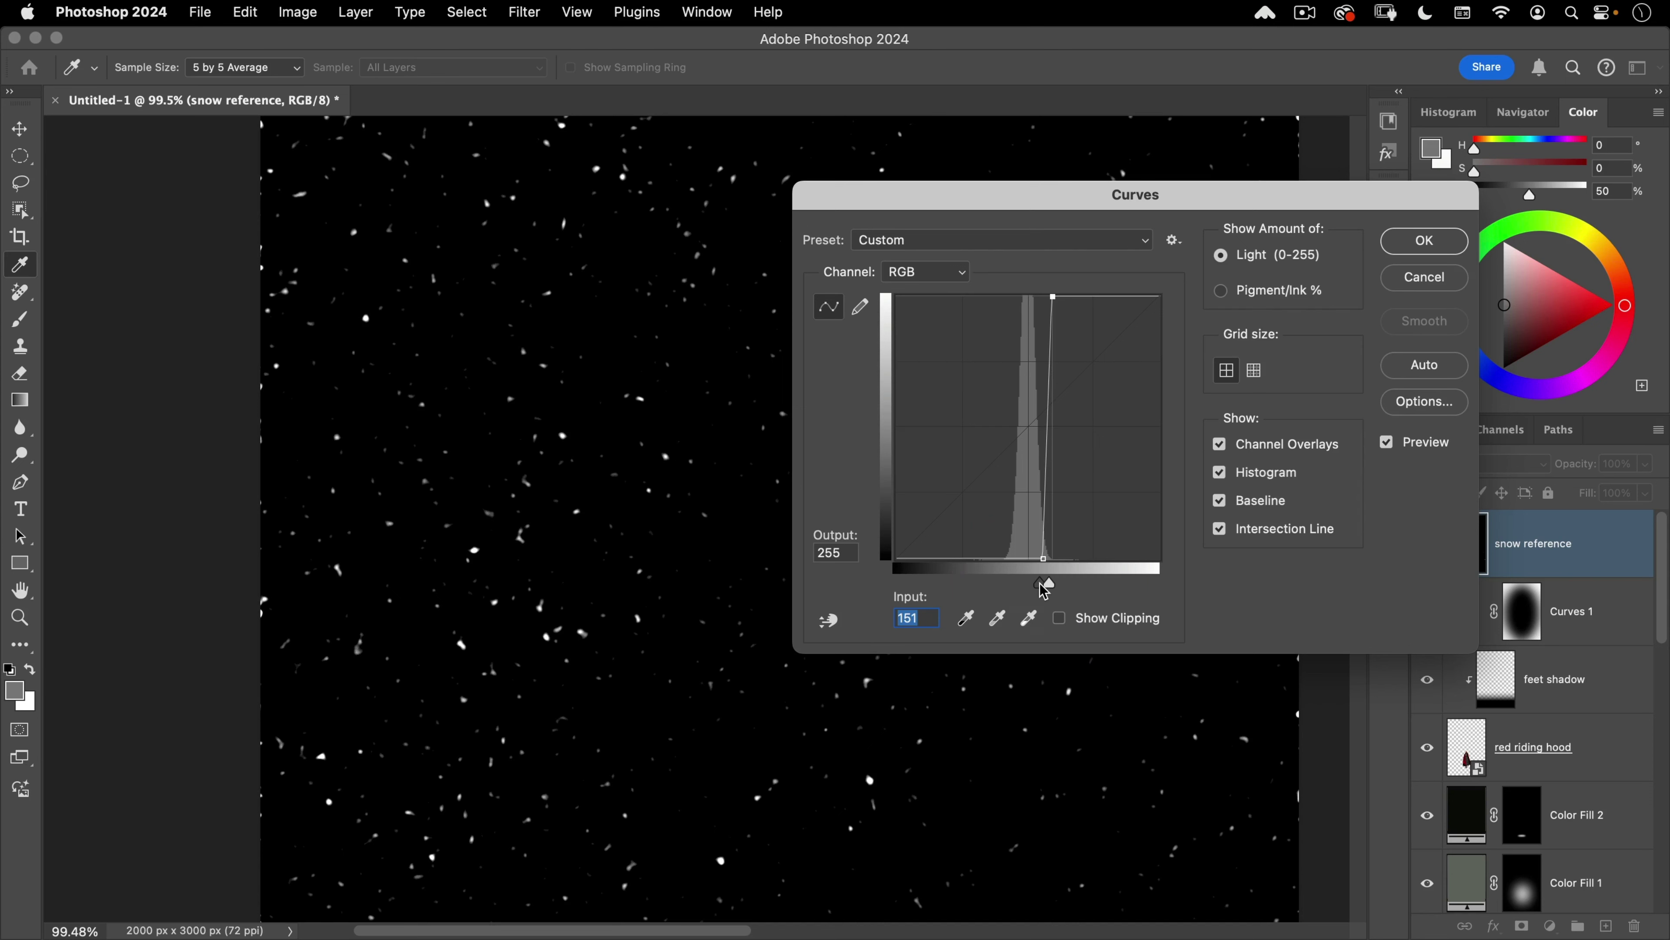
{"action": "left_click_drag", "start_coordinate": [1042, 583], "coordinate": [1045, 585]}
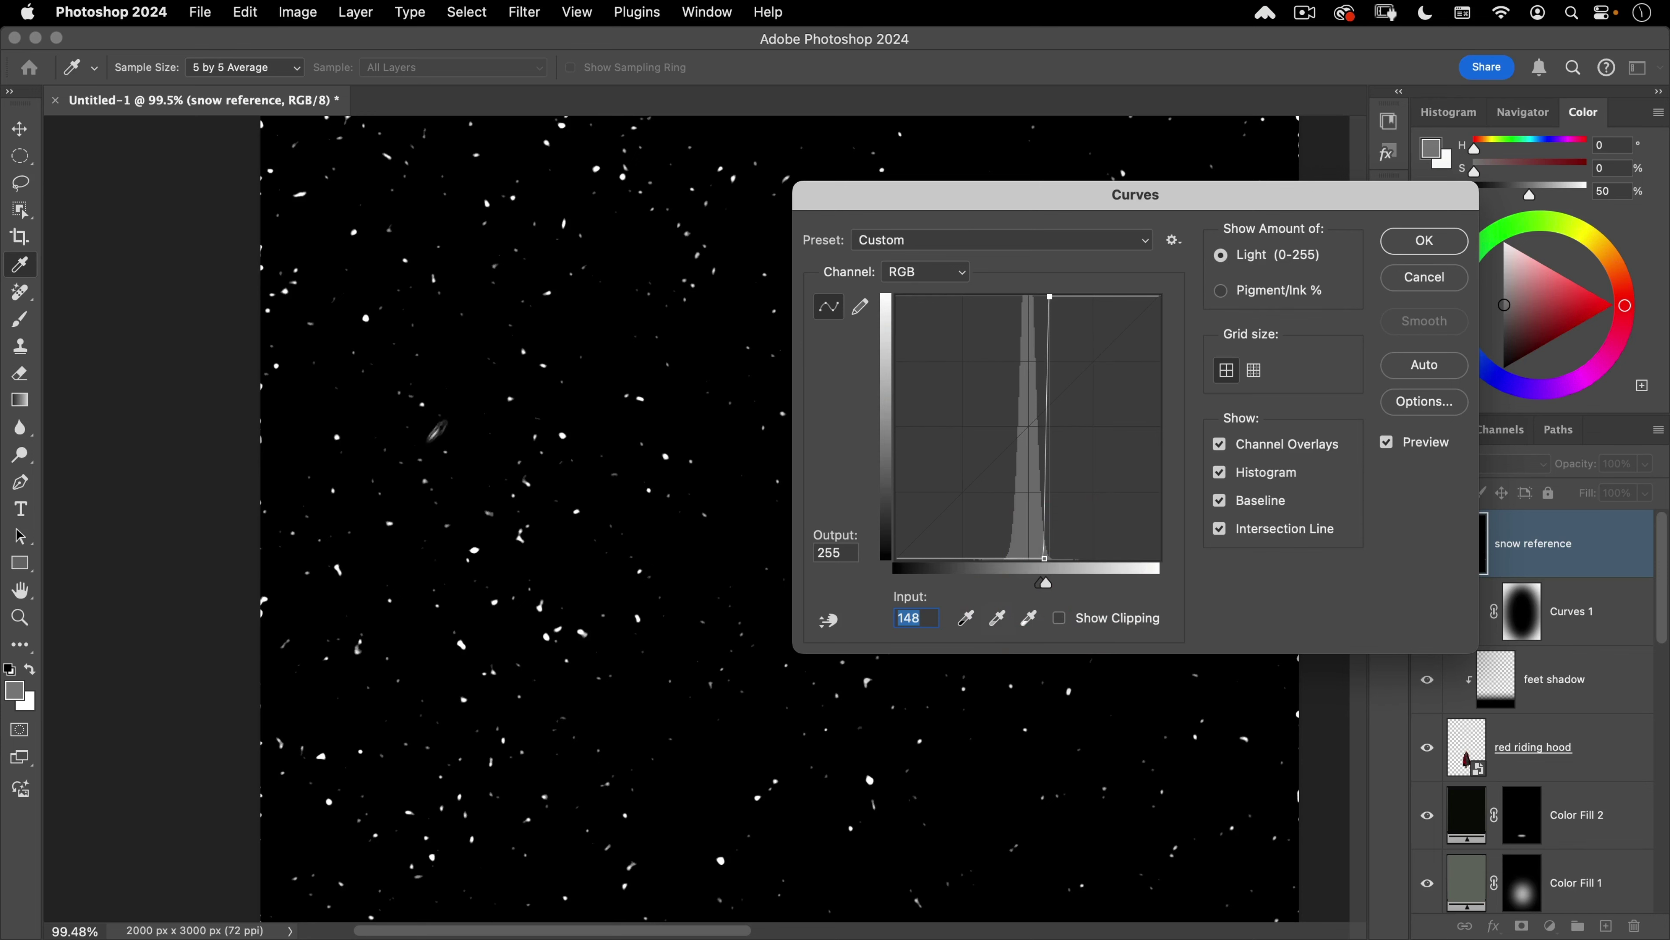
{"action": "left_click", "coordinate": [1426, 241]}
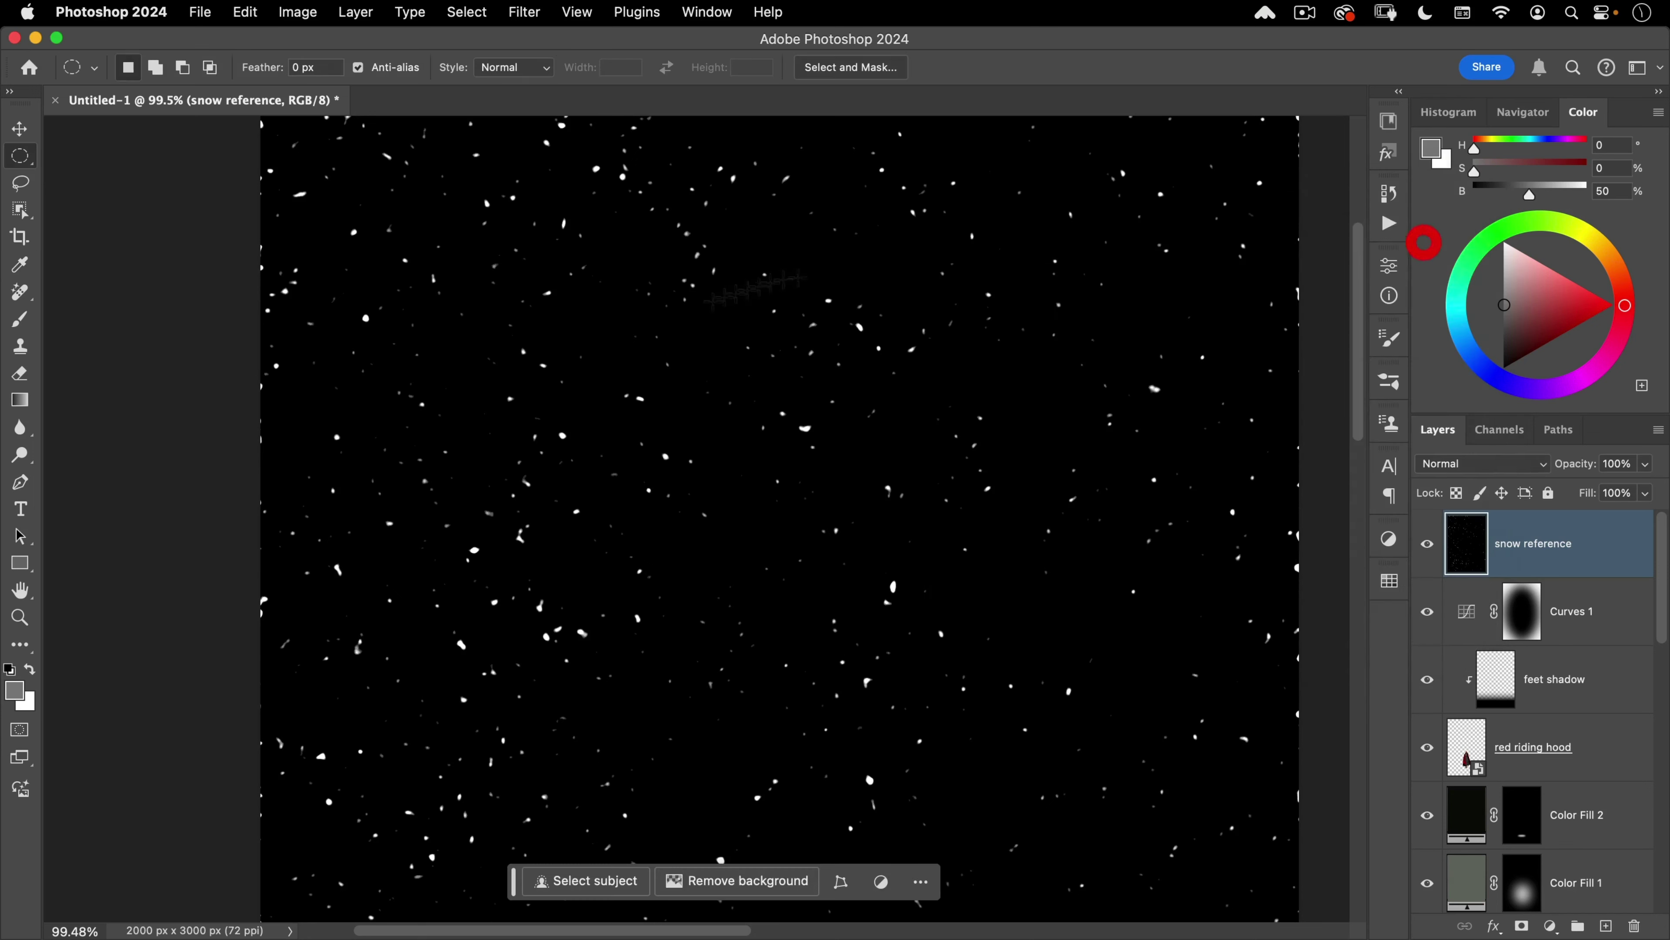
Step: Load the luminosity of the RGB composite channel as a selection of the white flakes and return to the layers
{"action": "left_click_drag", "start_coordinate": [607, 518], "coordinate": [562, 559]}
{"action": "left_click_drag", "start_coordinate": [662, 511], "coordinate": [615, 534]}
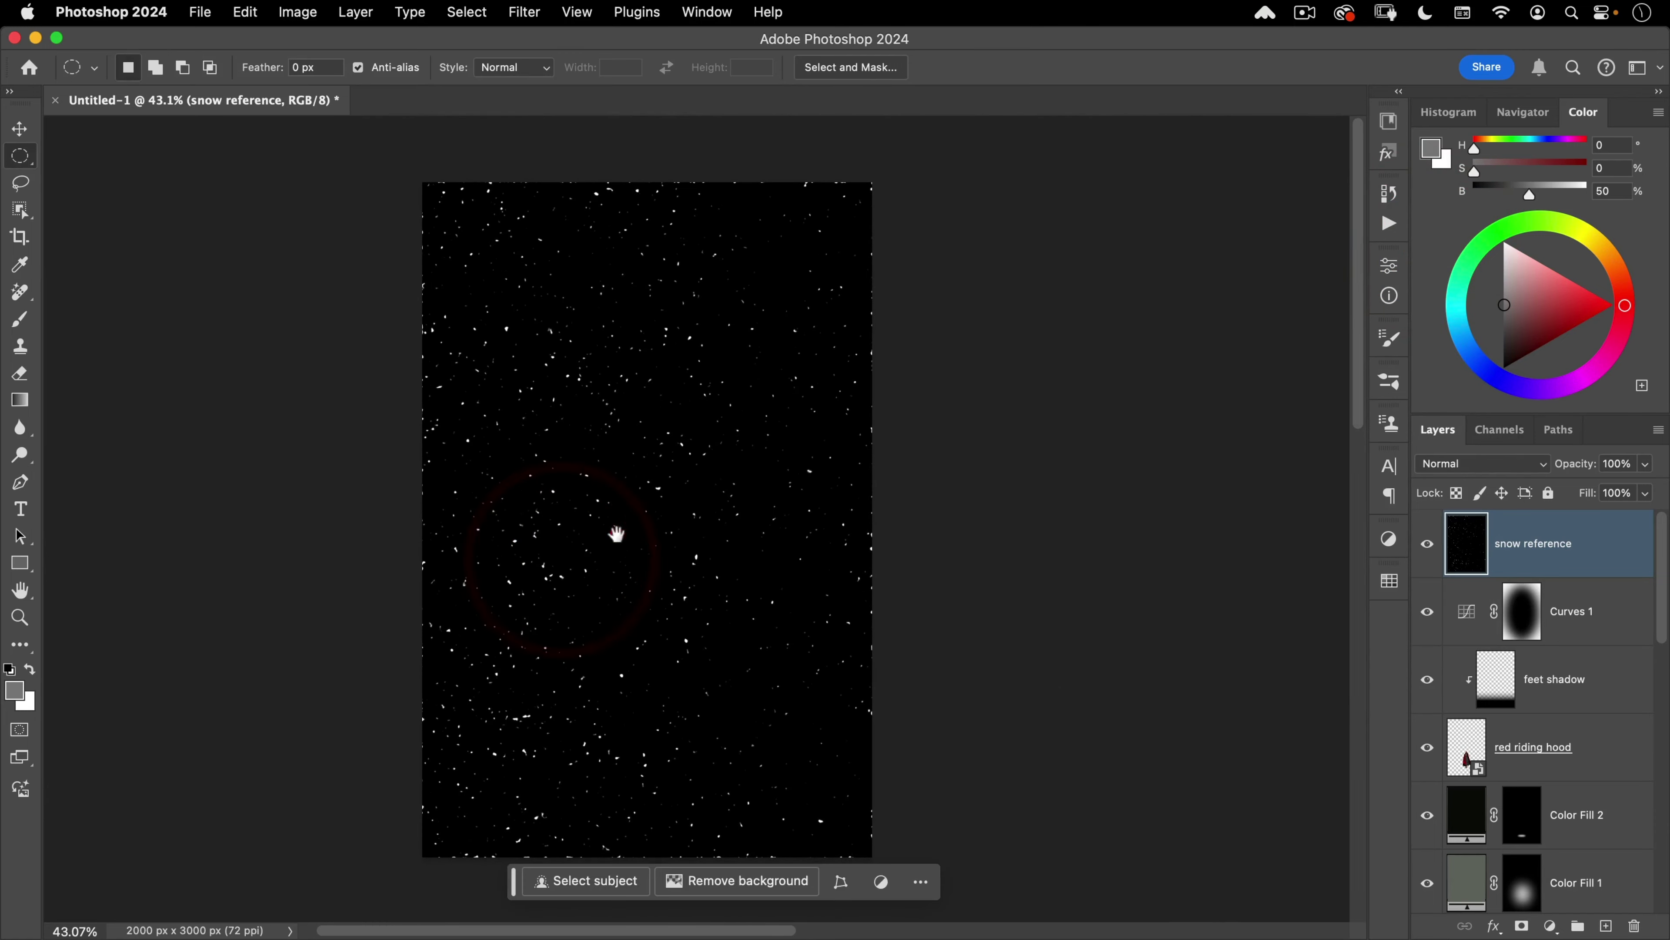
{"action": "key", "text": "v"}
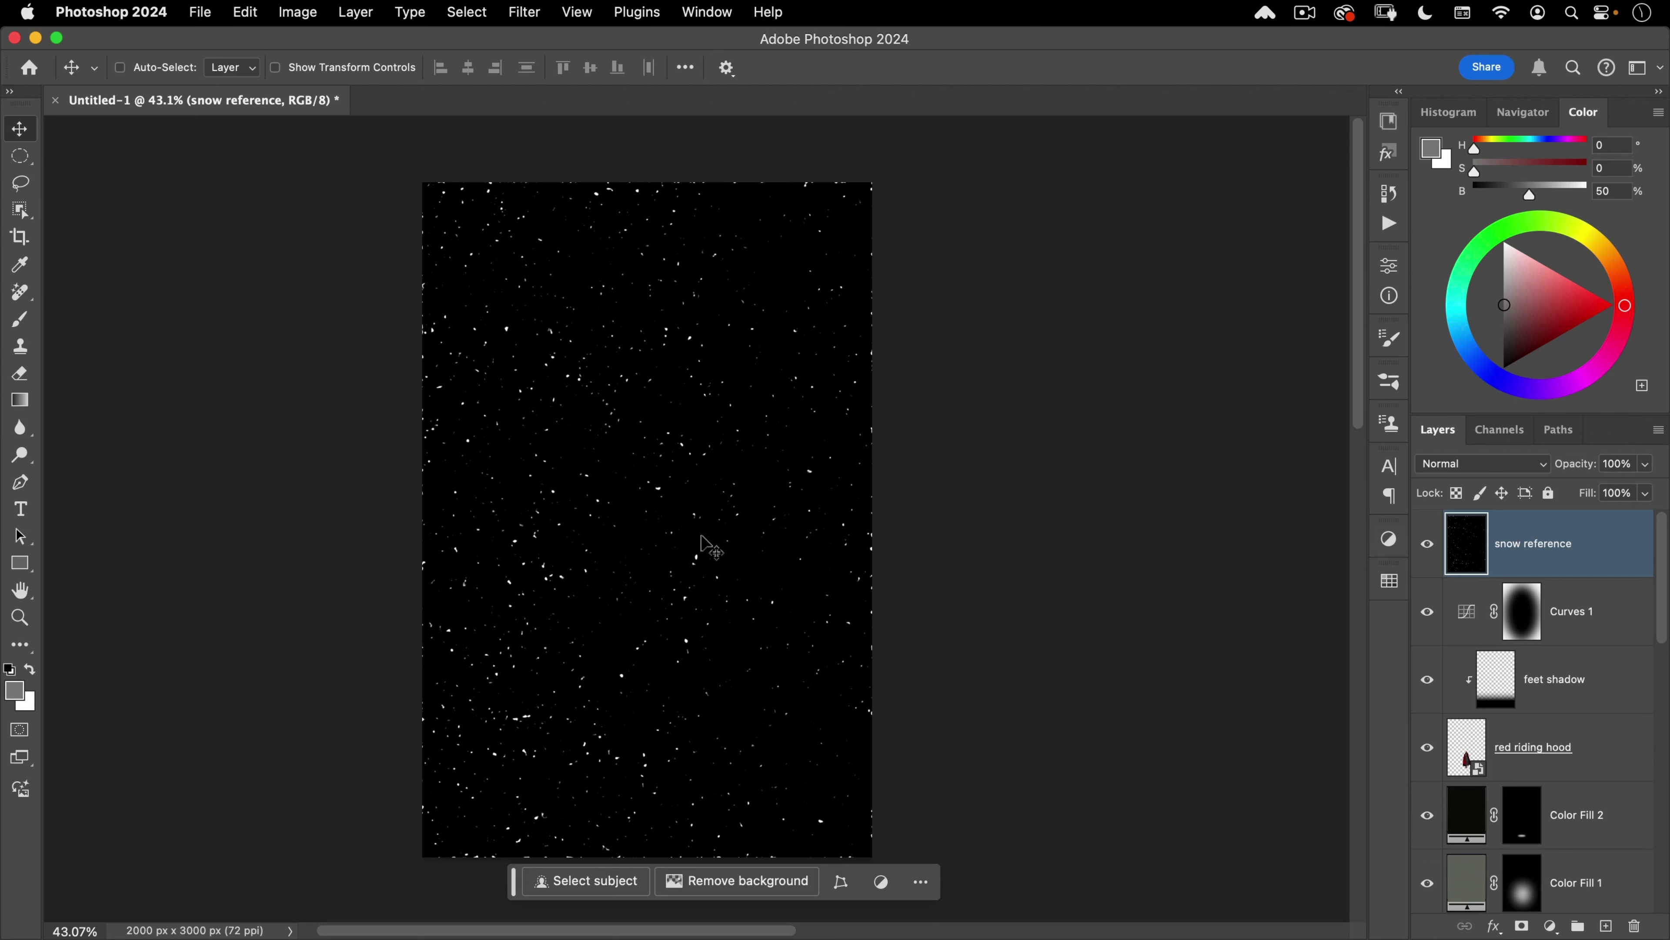
{"action": "left_click", "coordinate": [1502, 430]}
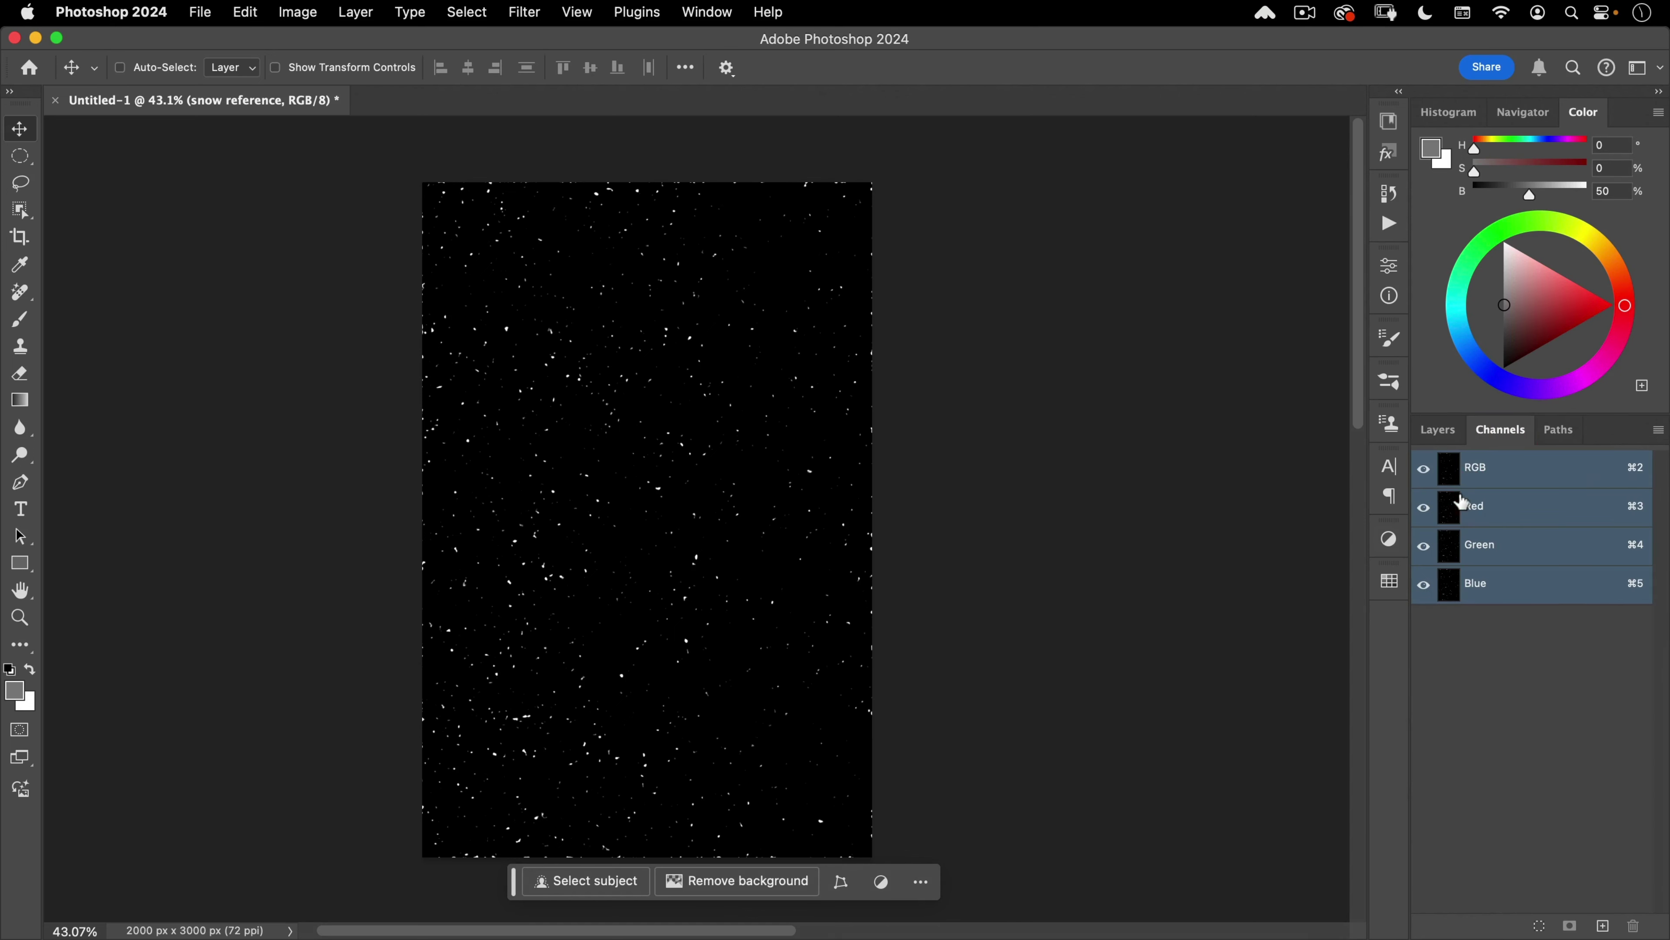
{"action": "left_click", "coordinate": [1449, 472], "text": "super"}
{"action": "left_click", "coordinate": [1444, 433]}
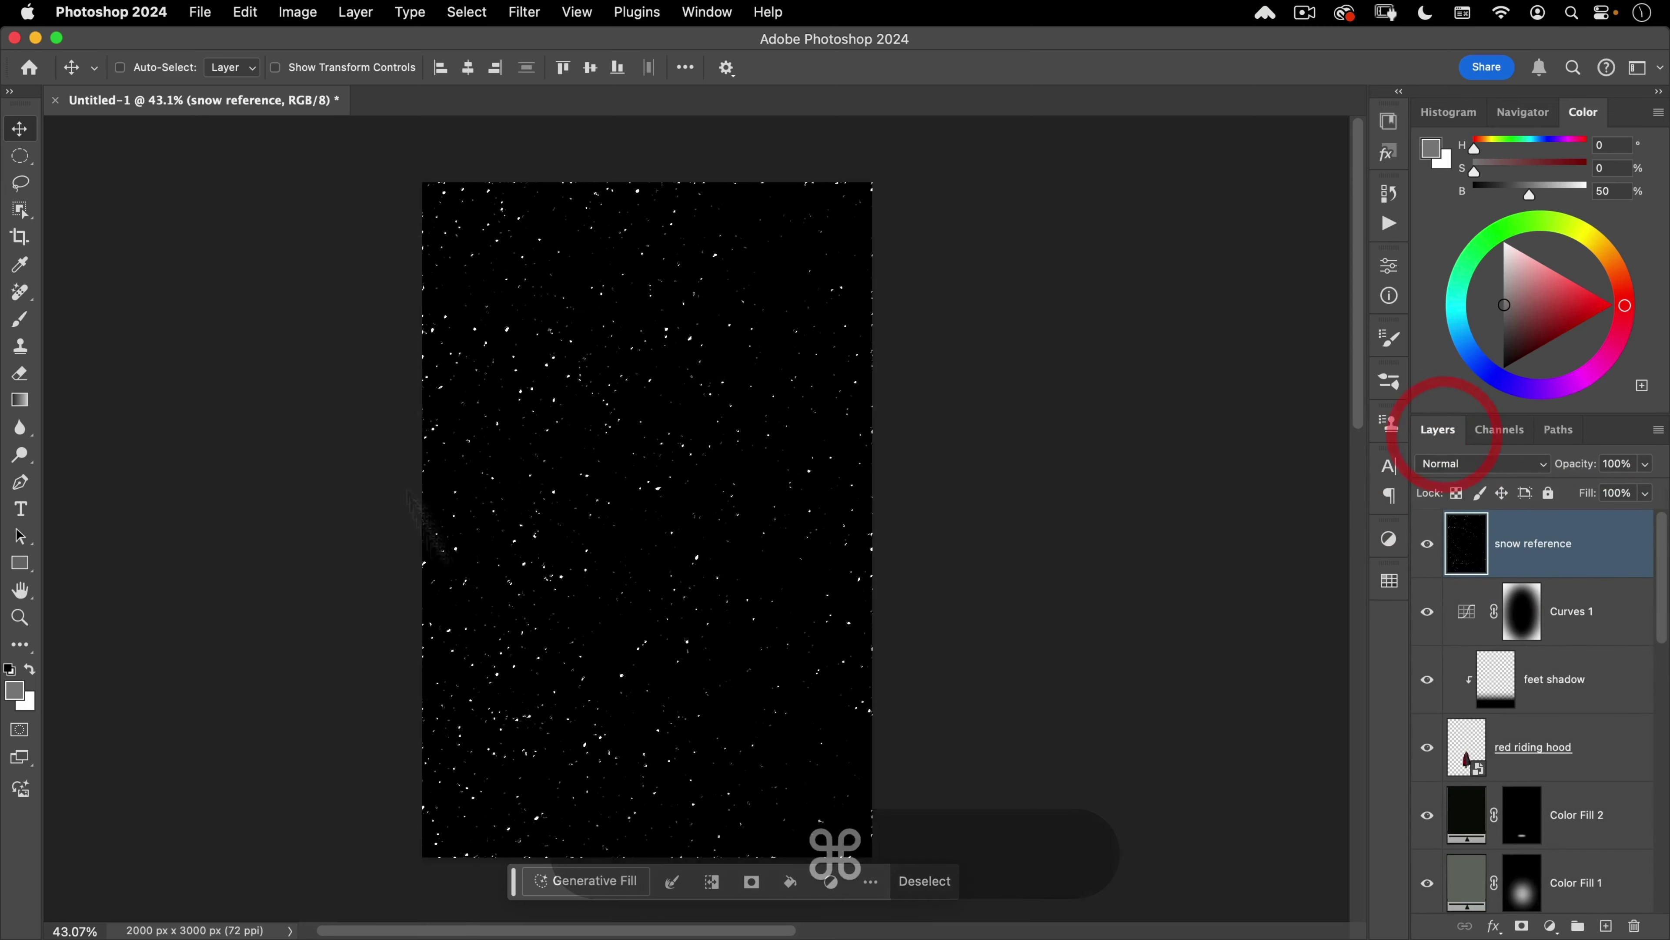
Step: Hide the snow reference layer and add a new layer named "snow" above it
{"action": "left_click", "coordinate": [1427, 544]}
{"action": "left_click", "coordinate": [1607, 925]}
{"action": "double_click", "coordinate": [1527, 542]}
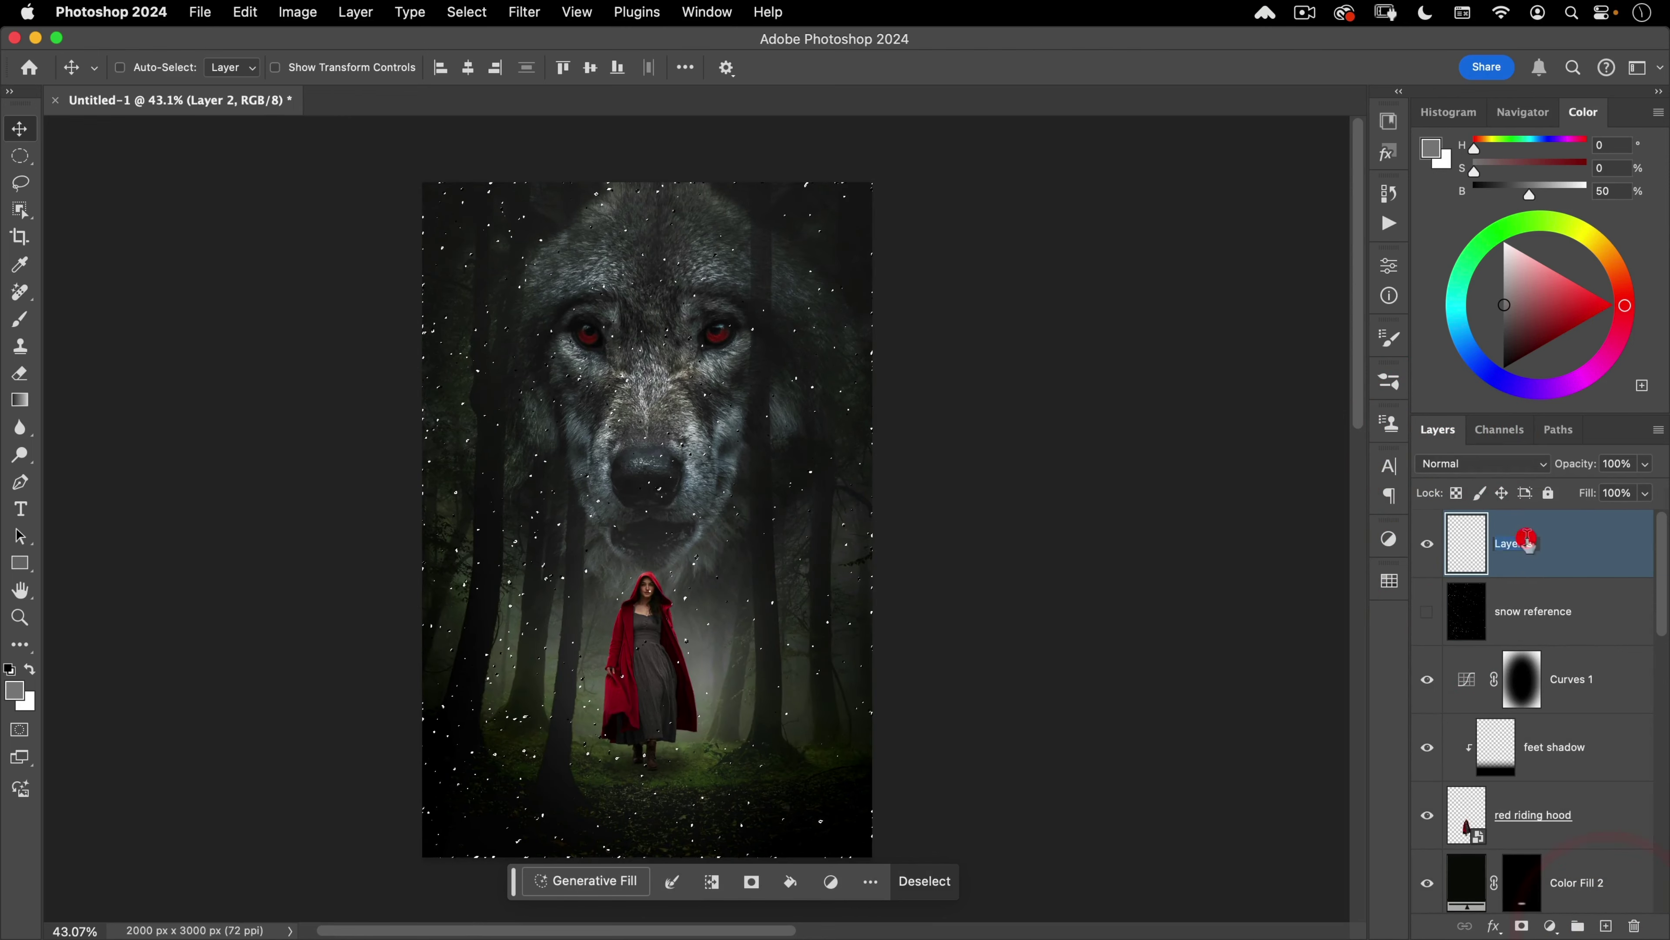
{"action": "type", "text": "snow"}
{"action": "key", "text": "Return"}
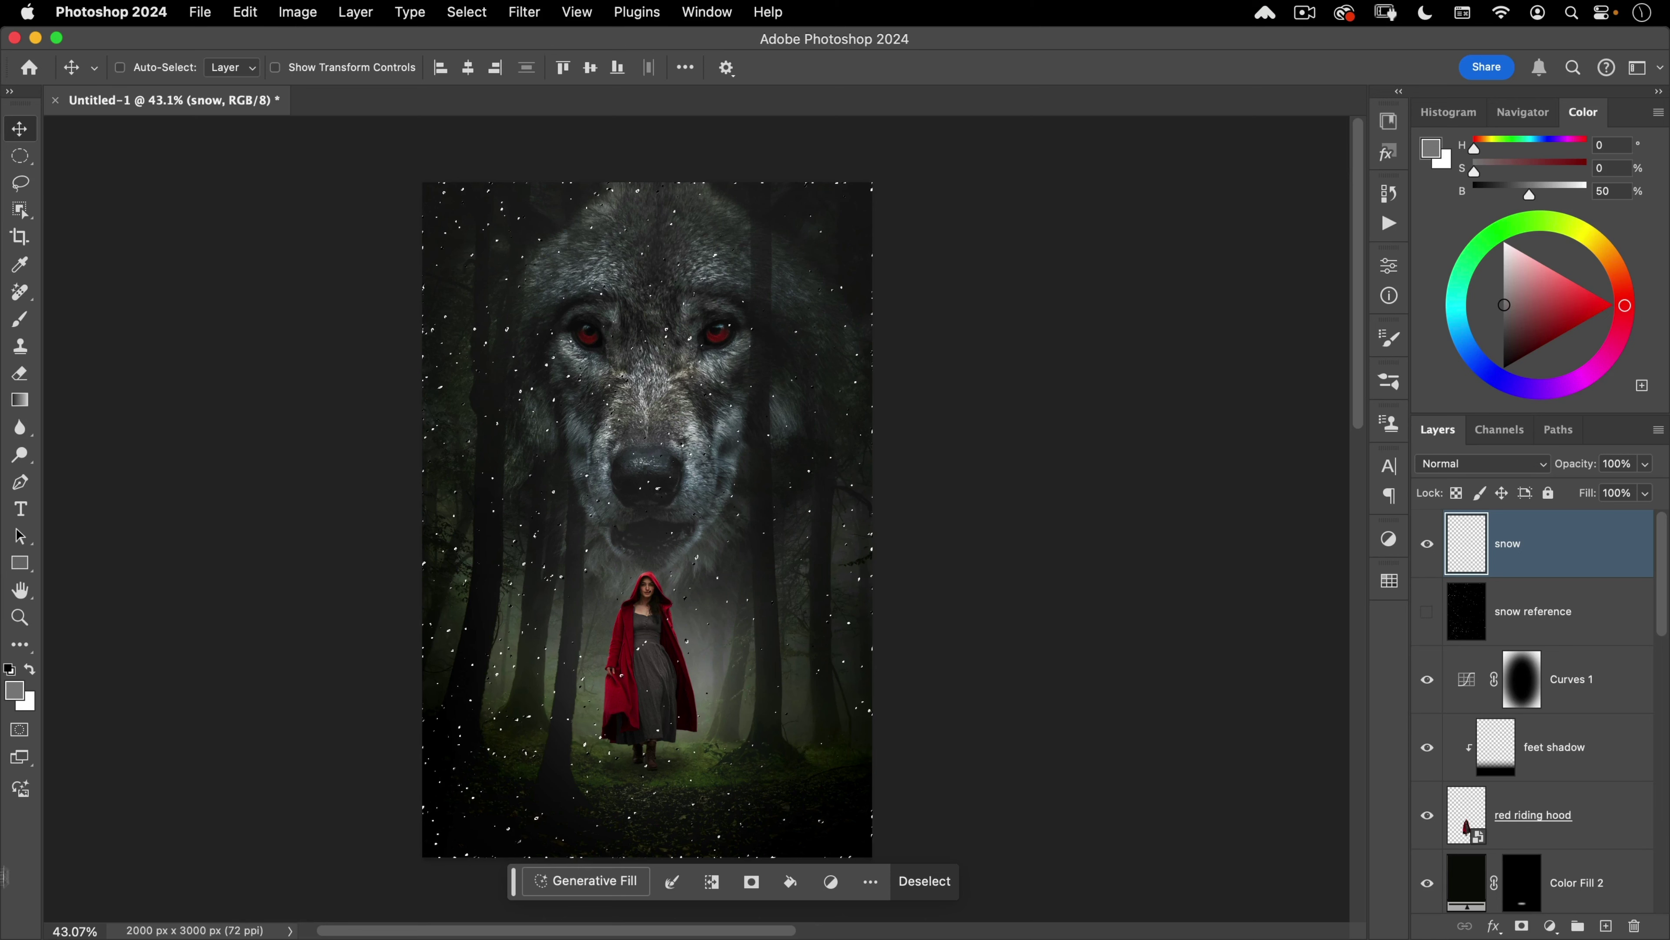
Step: Fill the flake selection with white on the snow layer and deselect, keeping the layer in its original position
{"action": "left_click", "coordinate": [10, 668]}
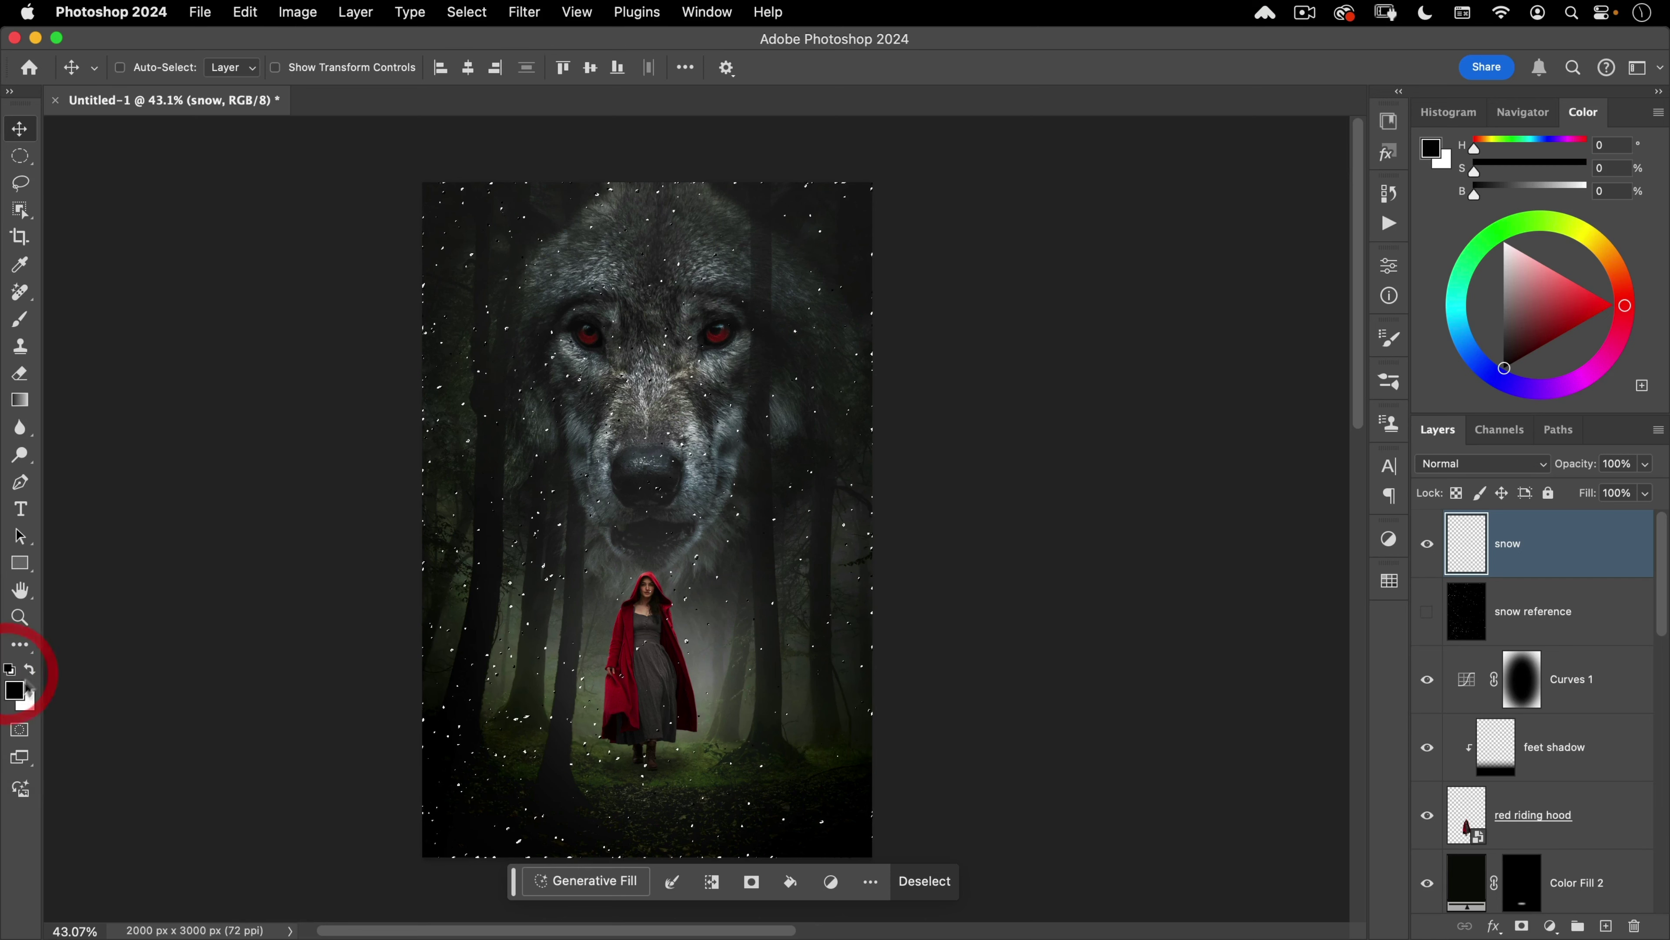
{"action": "left_click", "coordinate": [29, 669]}
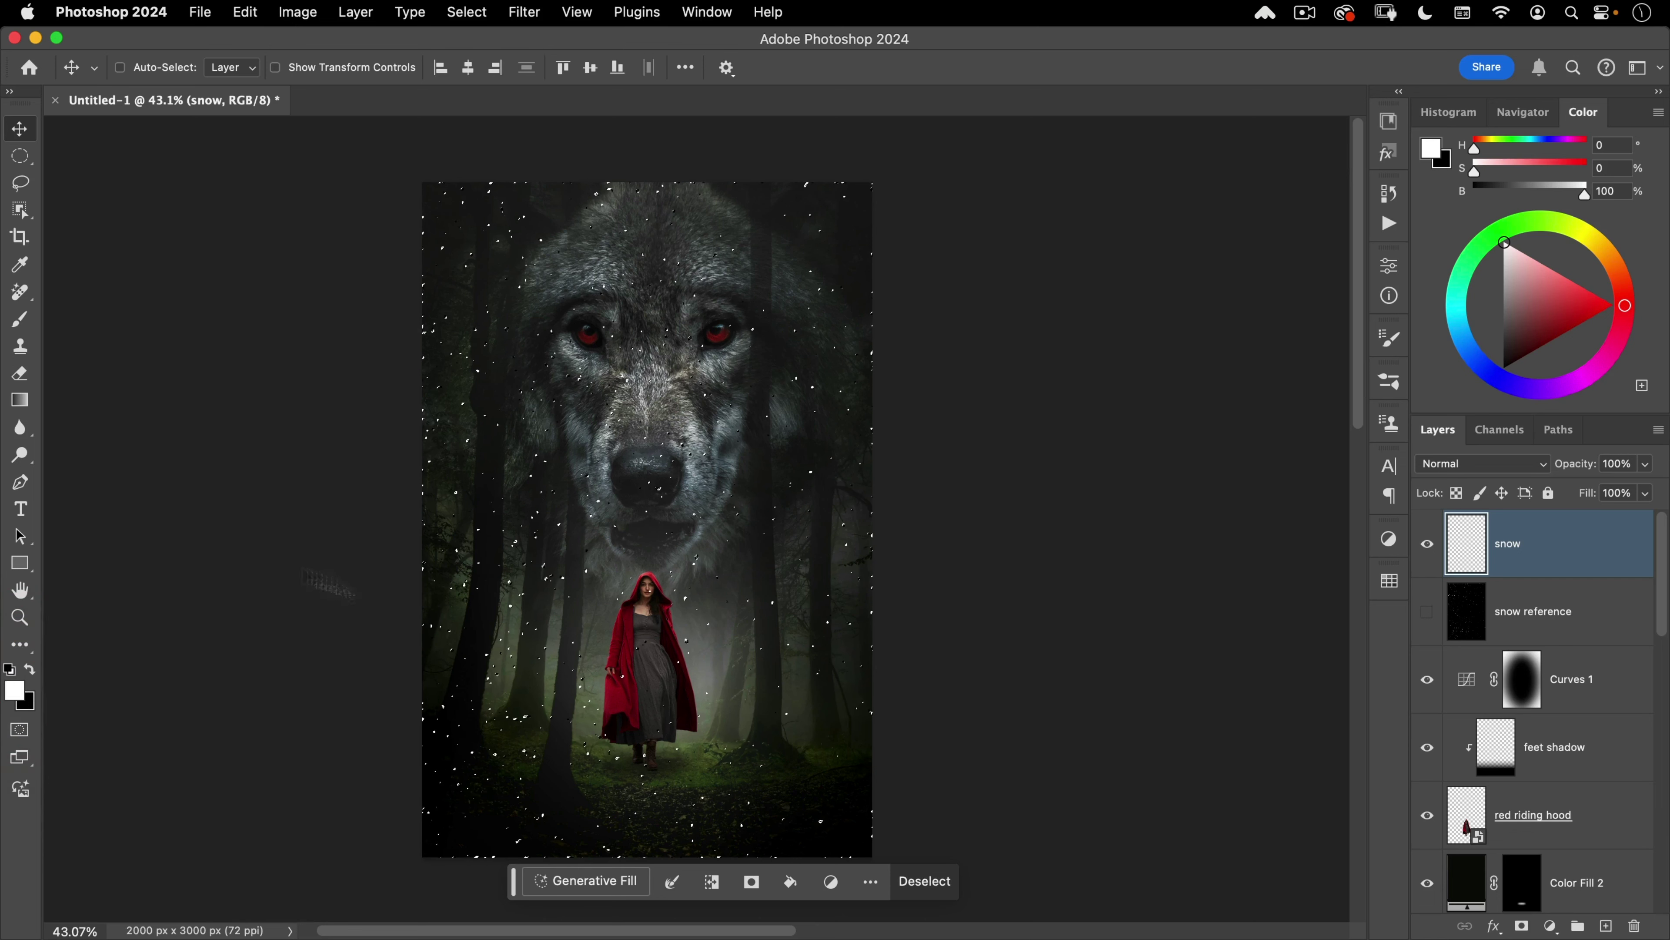
{"action": "key", "text": "alt"}
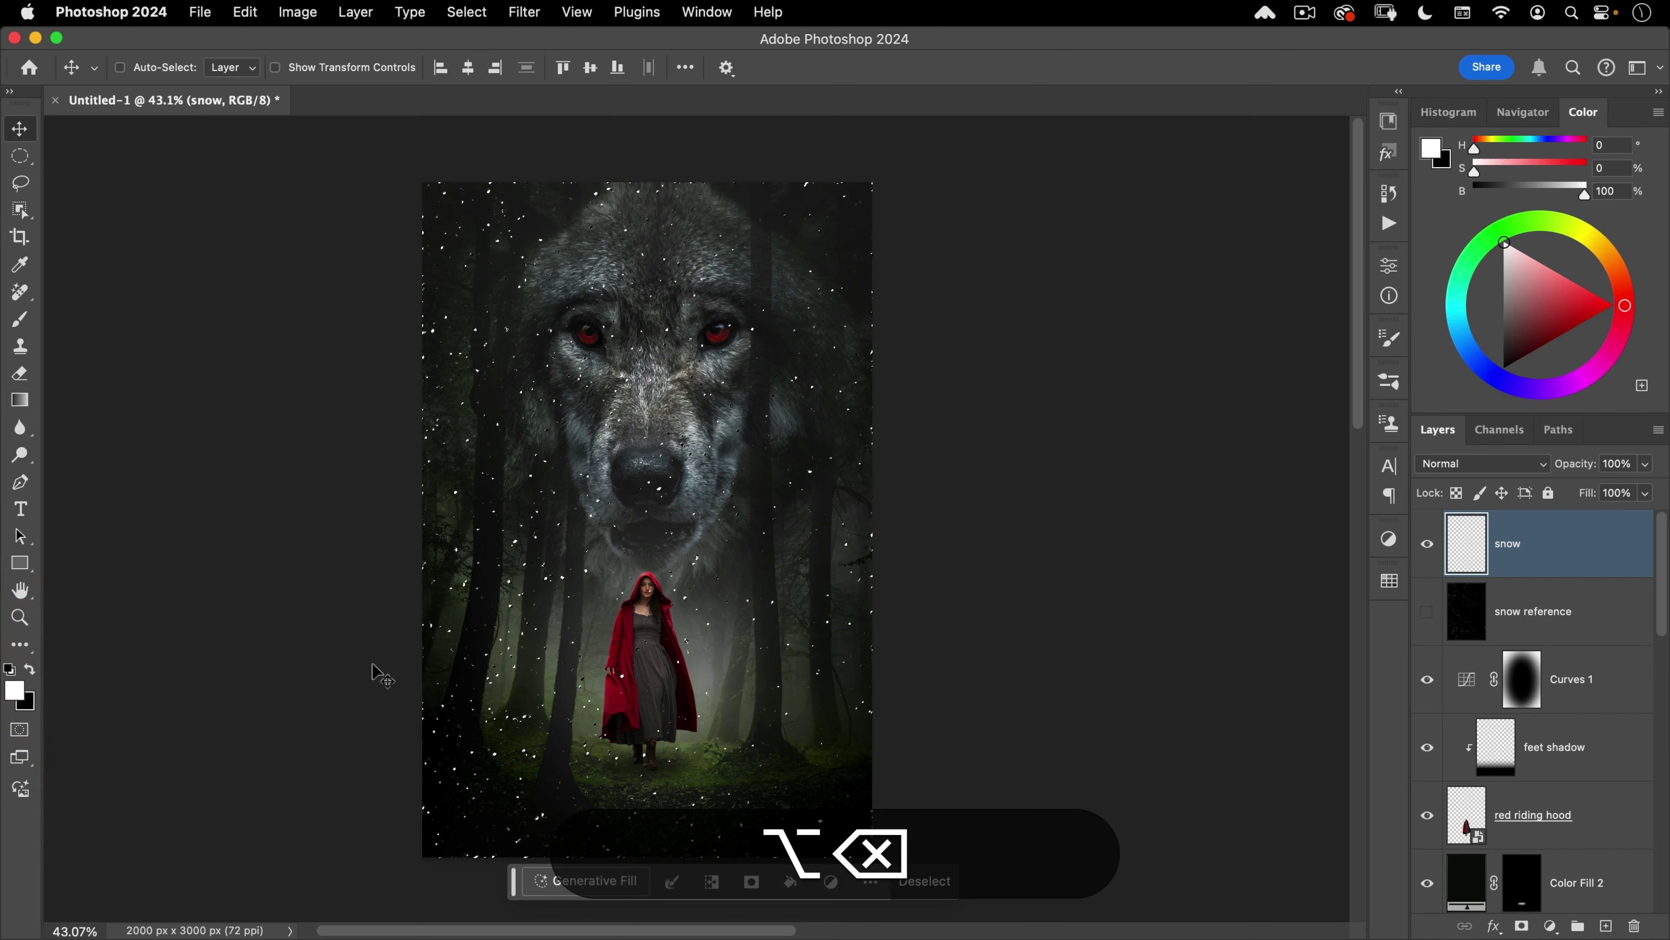
{"action": "key", "text": "alt+super+d"}
{"action": "left_click_drag", "start_coordinate": [794, 512], "coordinate": [796, 478]}
{"action": "key", "text": "super+z"}
{"action": "key", "text": "space"}
{"action": "left_click_drag", "start_coordinate": [765, 557], "coordinate": [839, 540]}
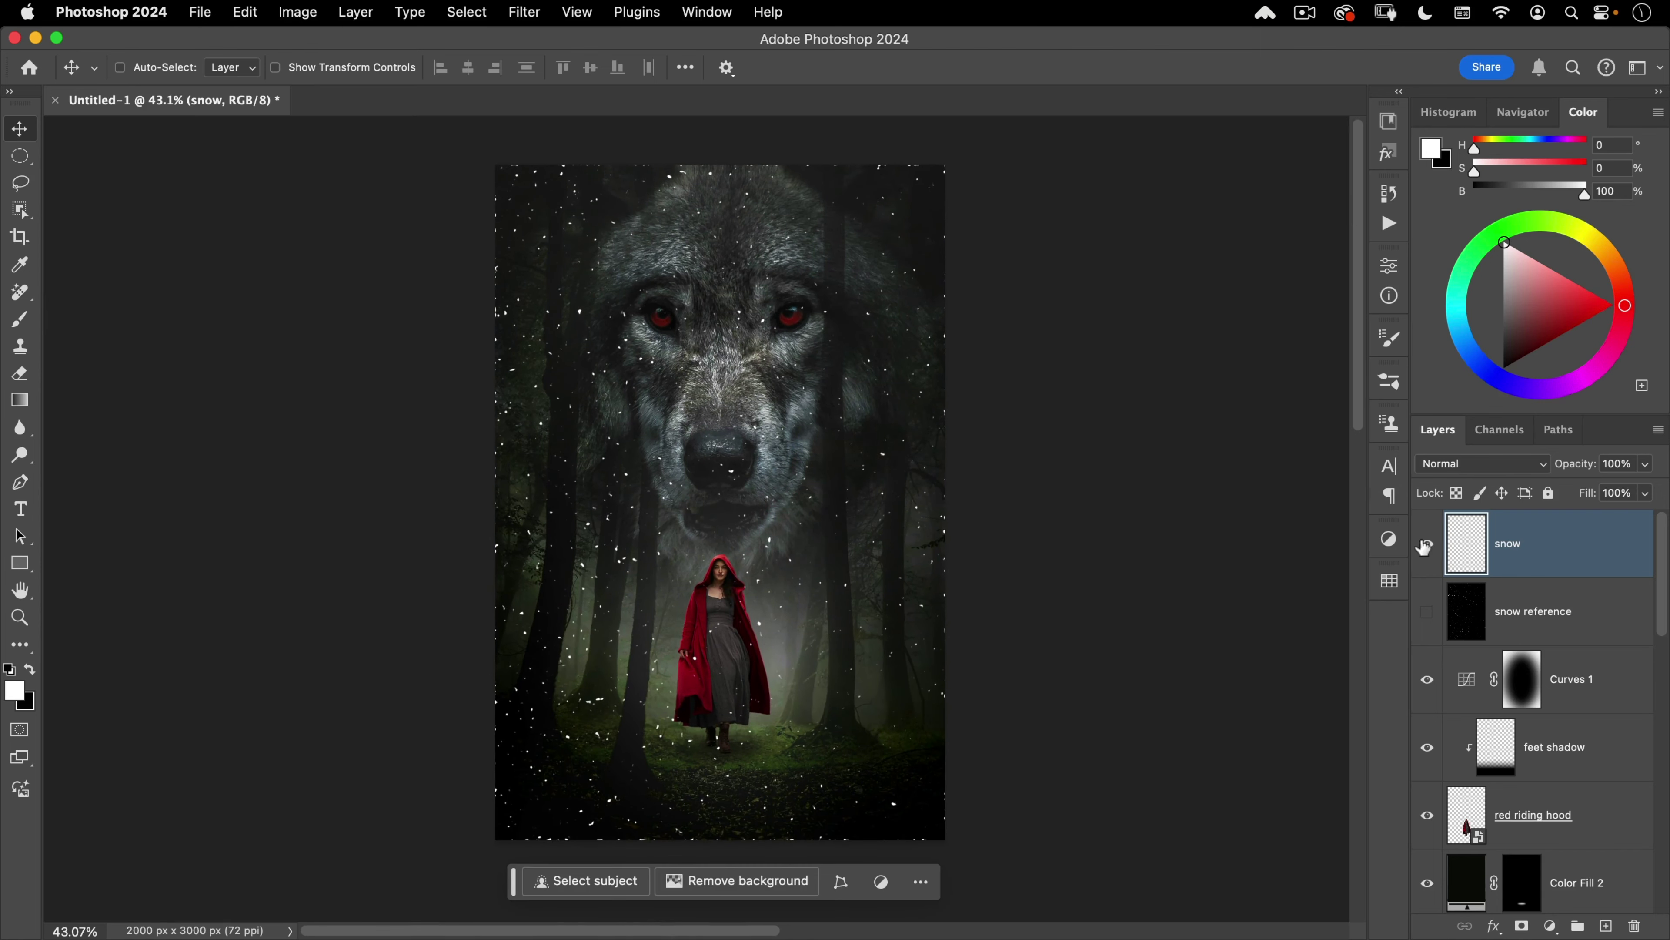
Step: Rename the snow layer "medium snow"
{"action": "double_click", "coordinate": [1509, 545]}
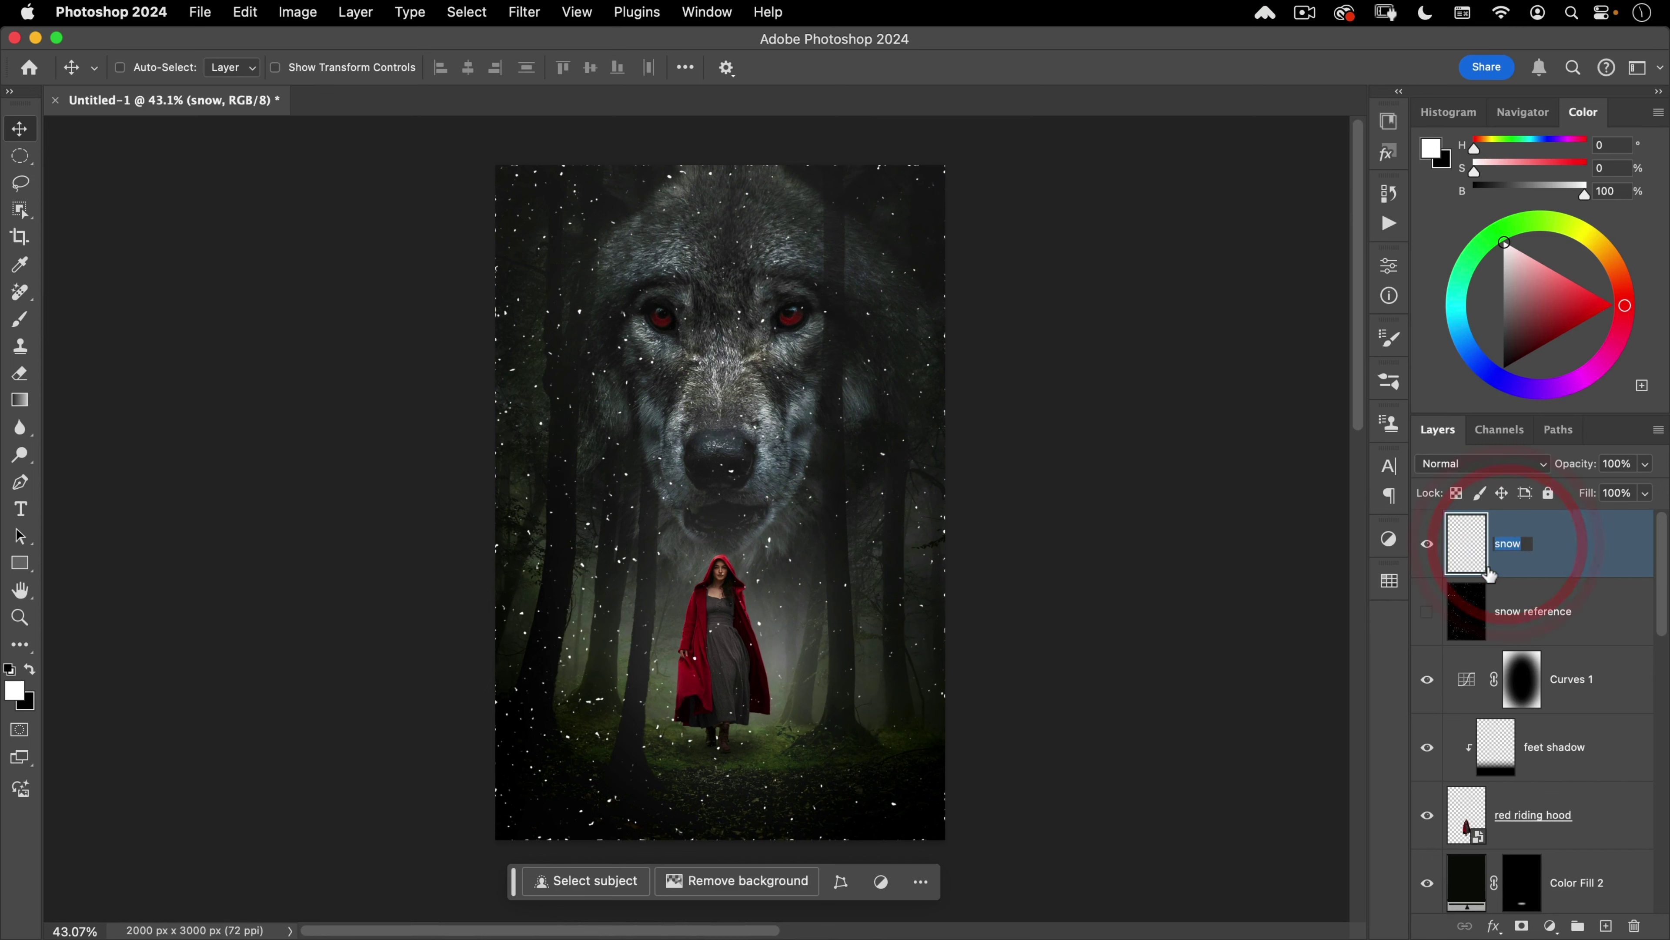
{"action": "type", "text": "medium"}
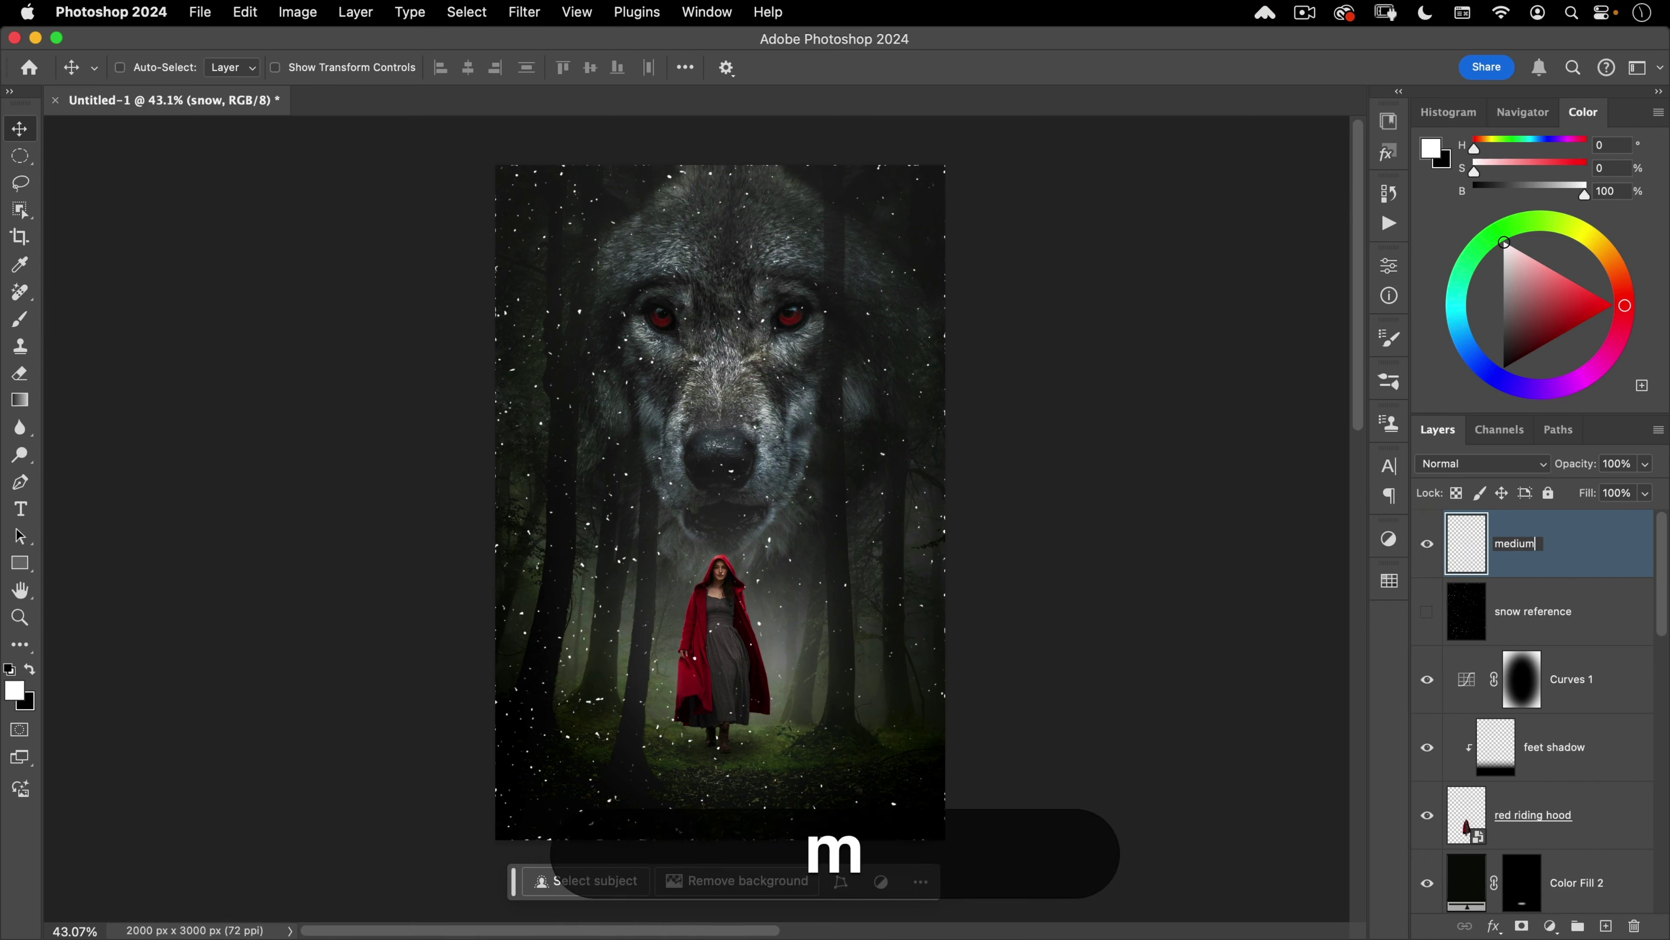
{"action": "type", "text": " snow"}
{"action": "key", "text": "Return"}
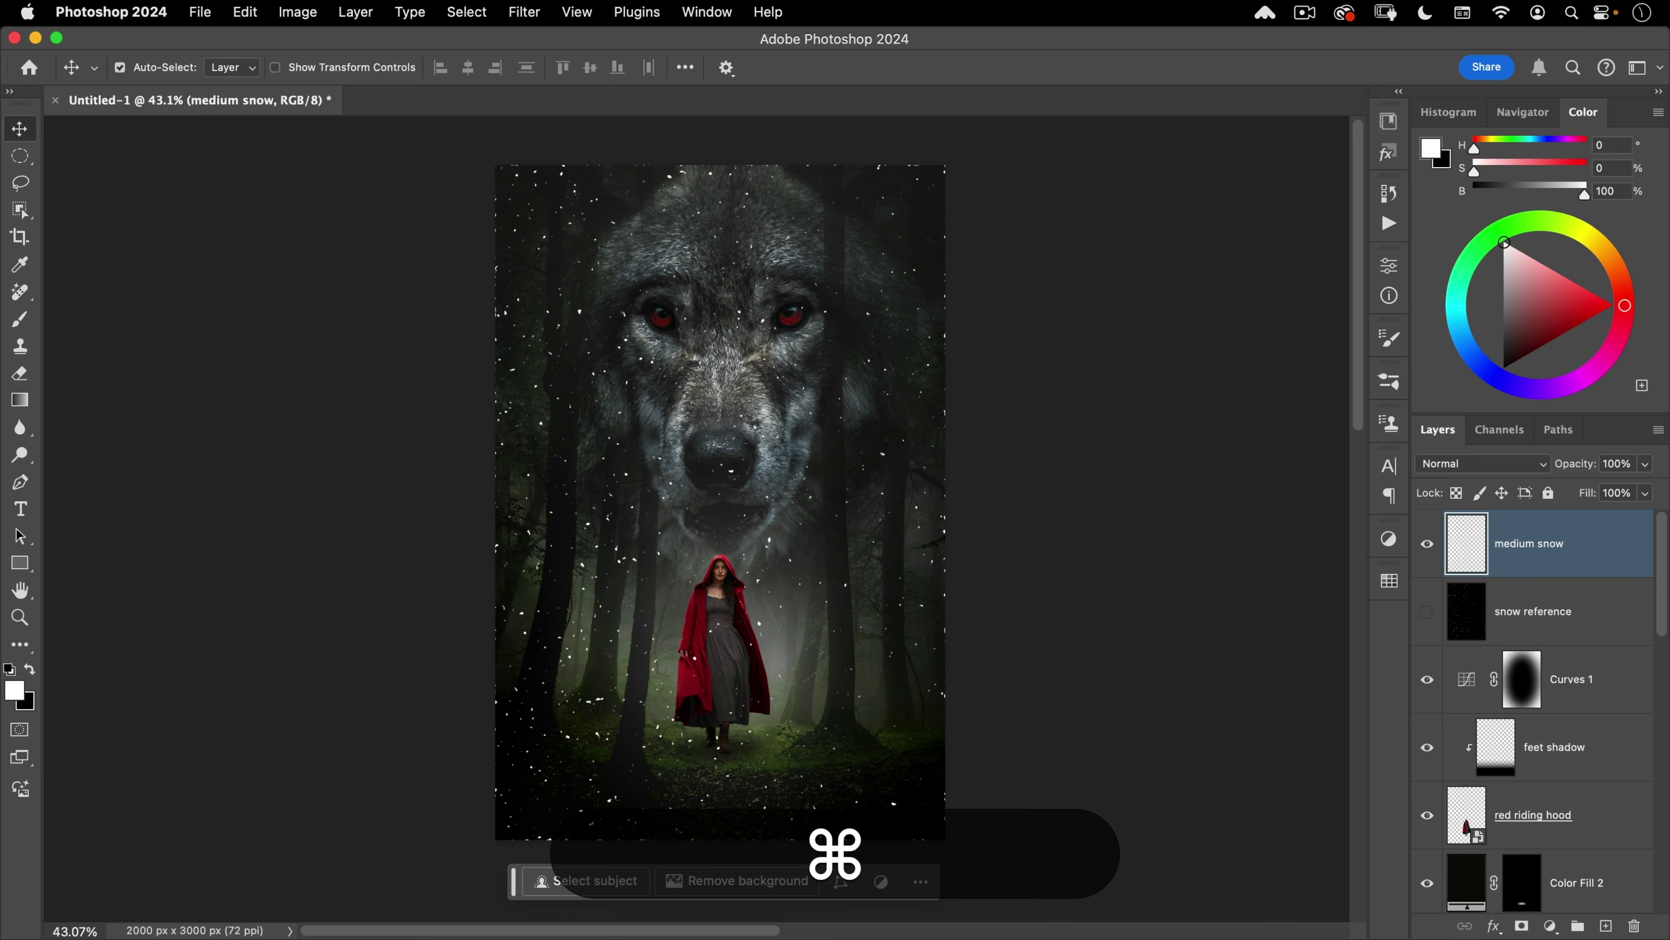
Step: Duplicate the medium snow layer and name the copy "small snow"
{"action": "key", "text": "super+j"}
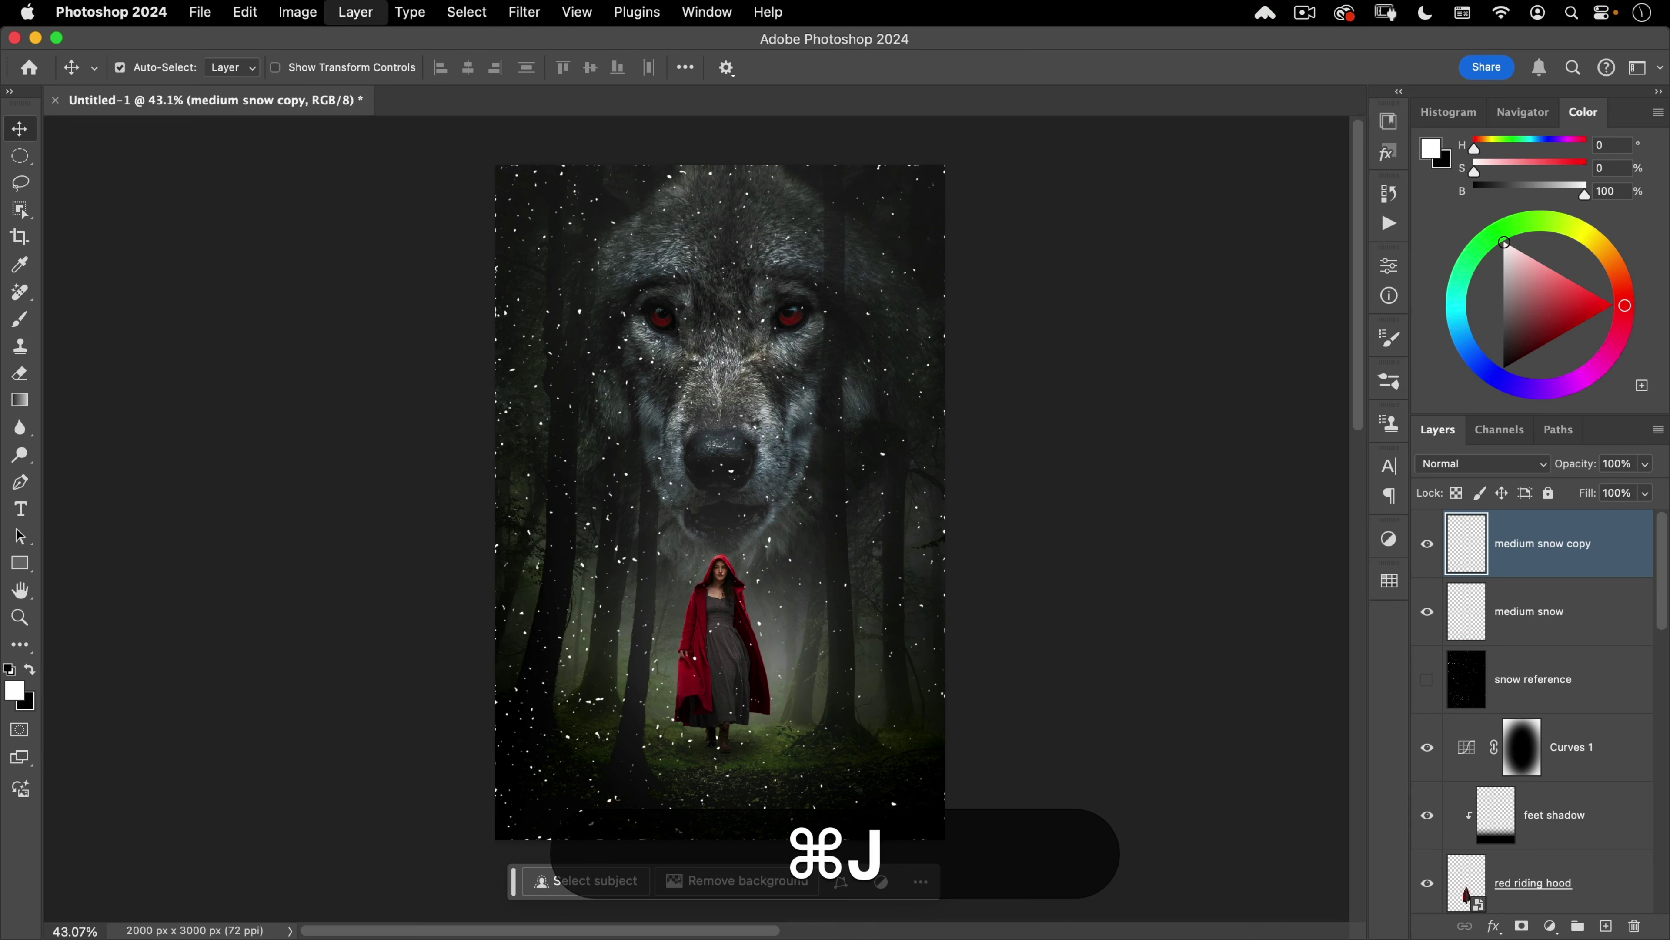
{"action": "double_click", "coordinate": [1520, 540]}
{"action": "type", "text": "small snow"}
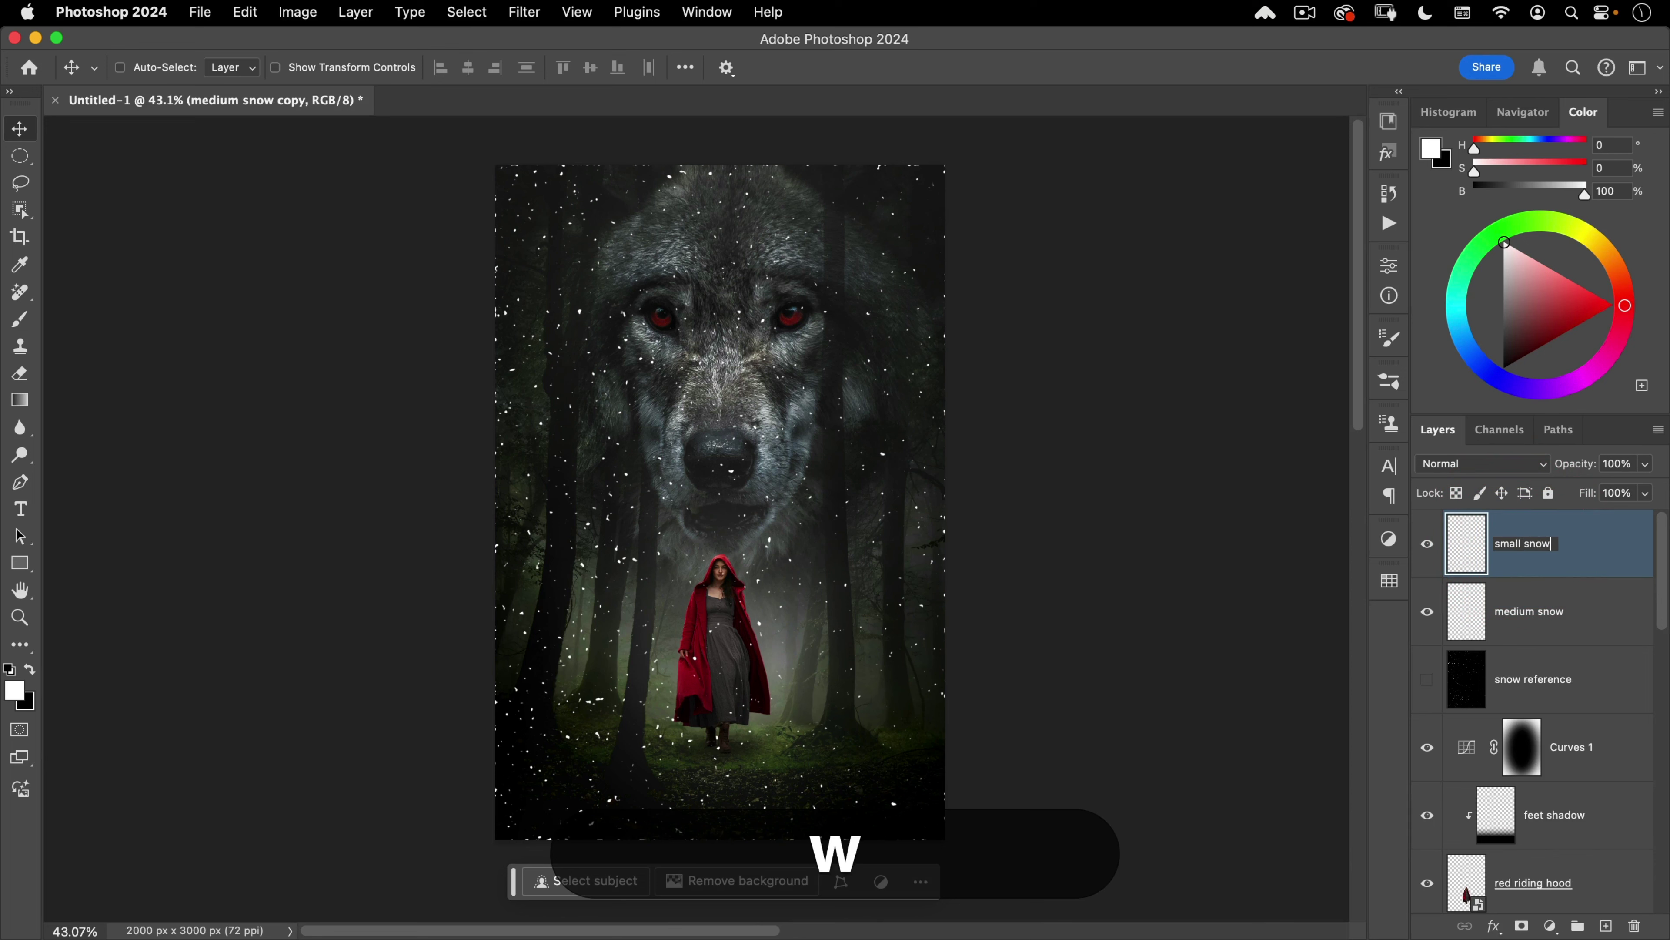
{"action": "key", "text": "Return"}
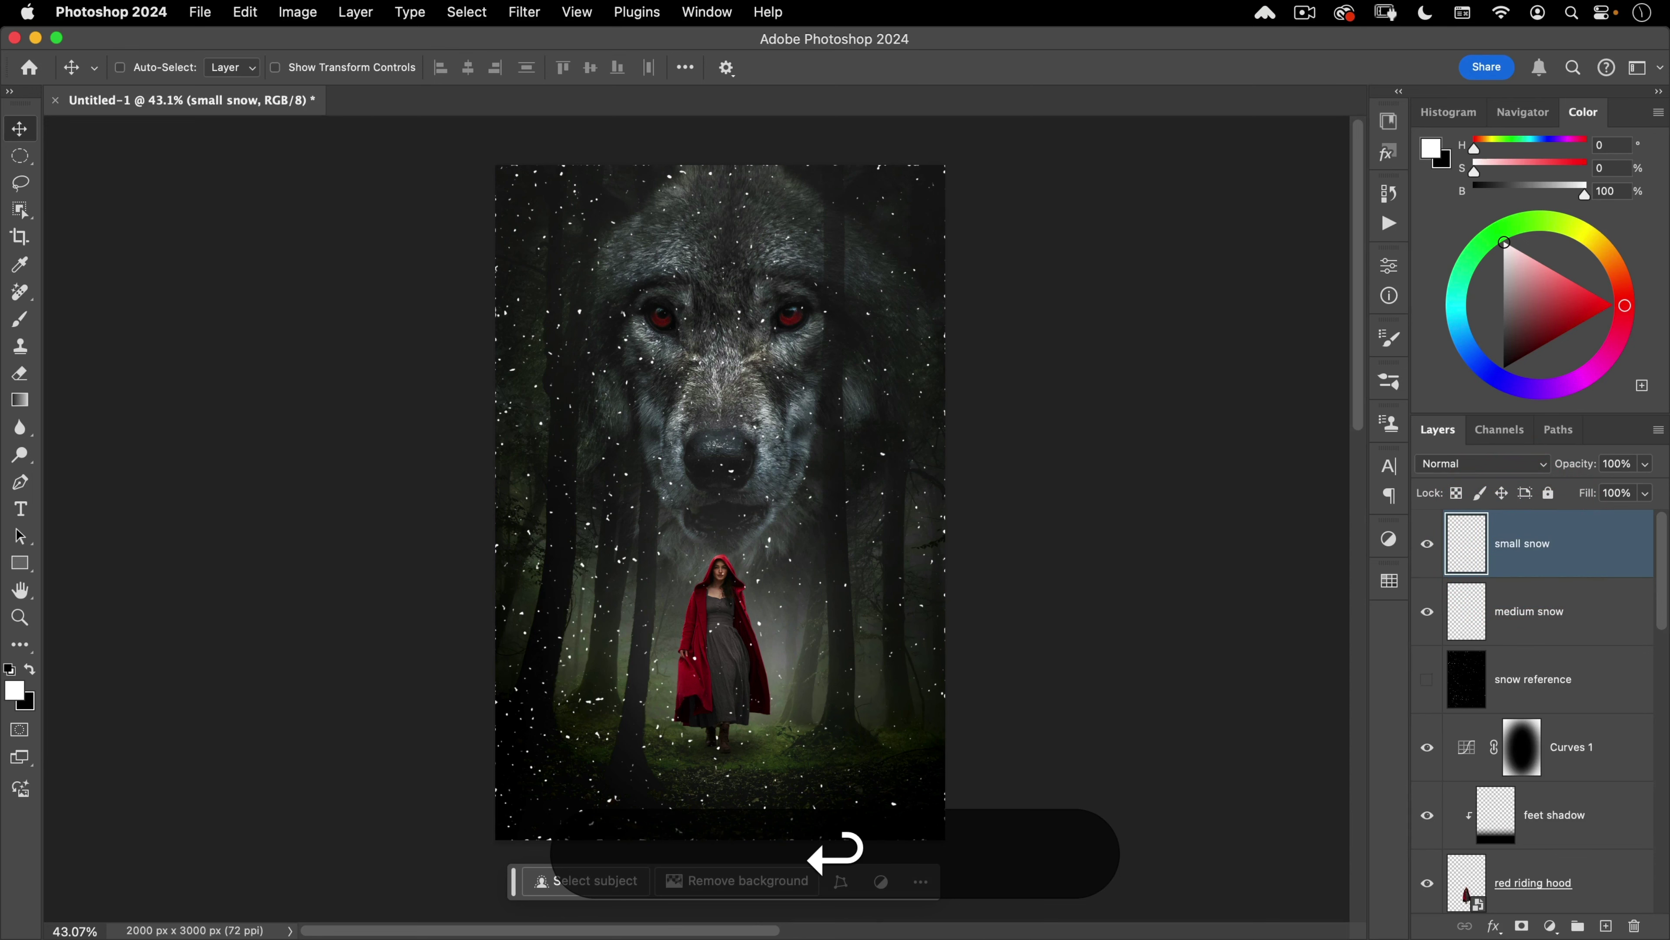
Step: Duplicate the small snow layer and name the copy "big snow"
{"action": "key", "text": "super+j"}
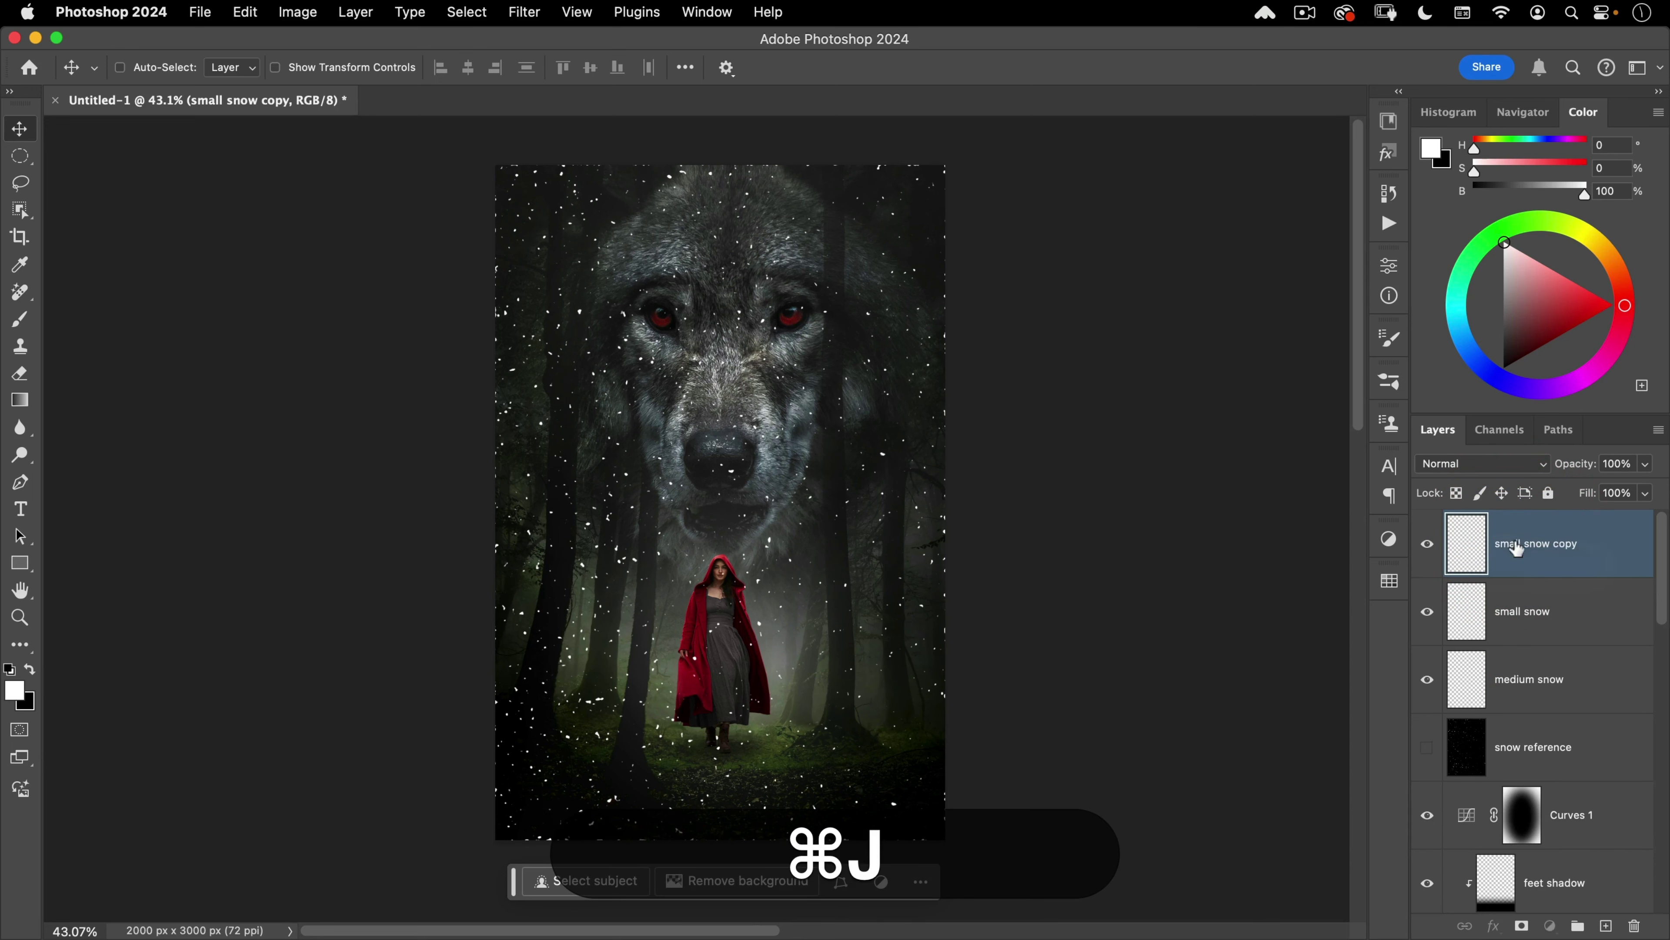
{"action": "double_click", "coordinate": [1516, 543]}
{"action": "type", "text": "big sno"}
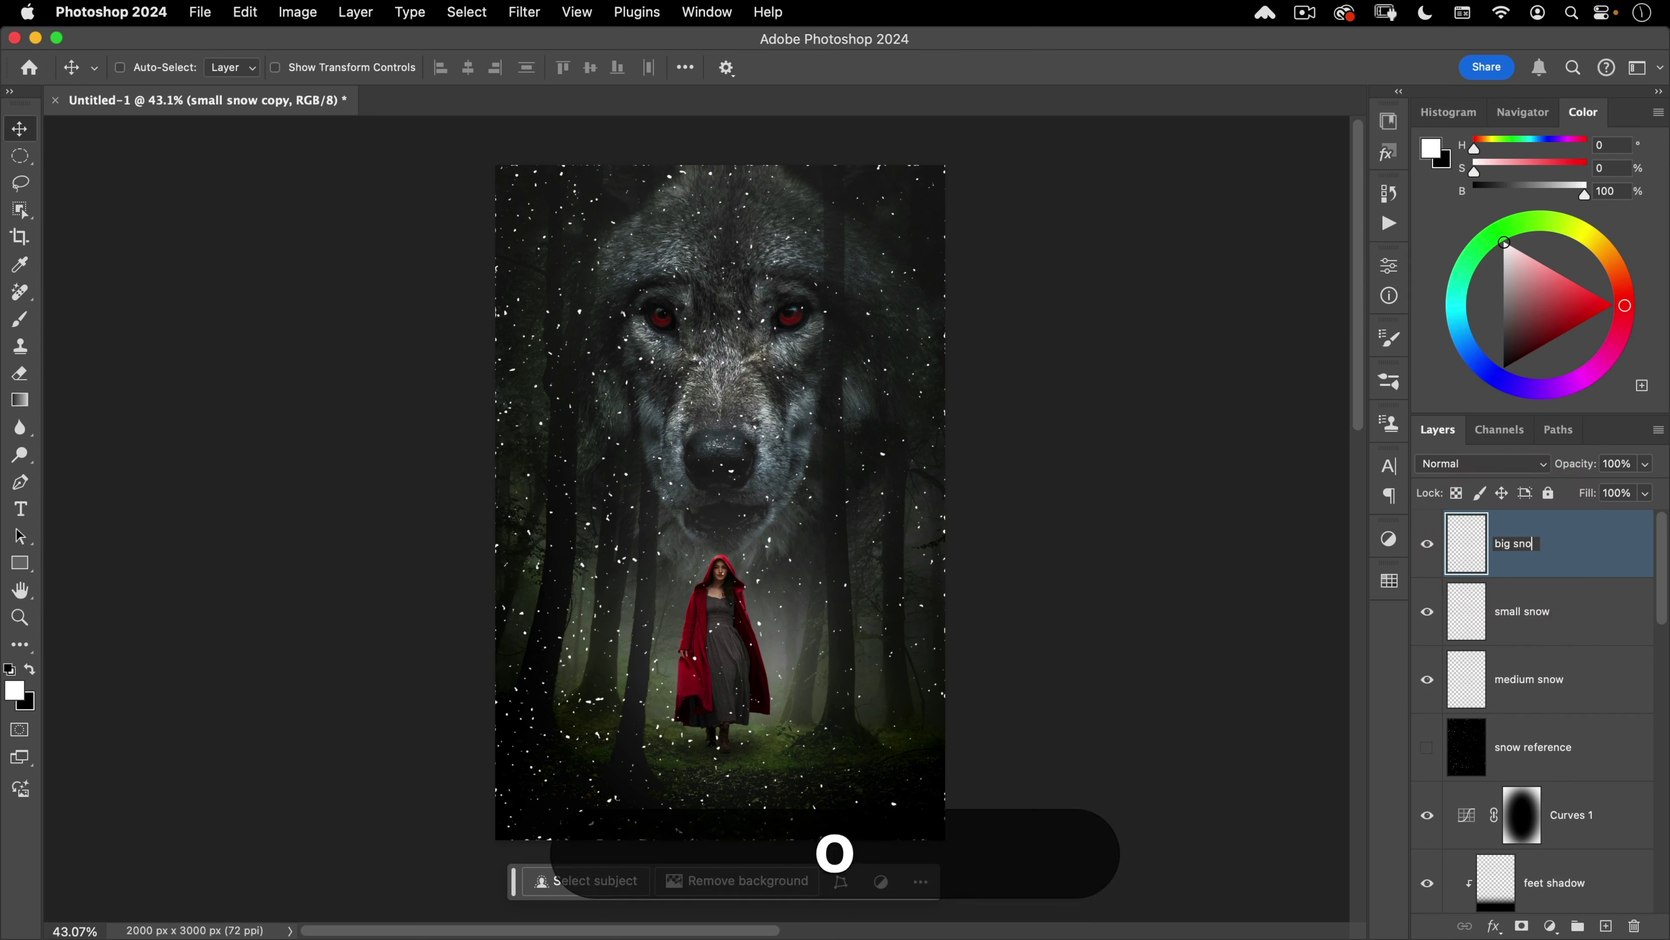
{"action": "type", "text": "w"}
{"action": "key", "text": "Return"}
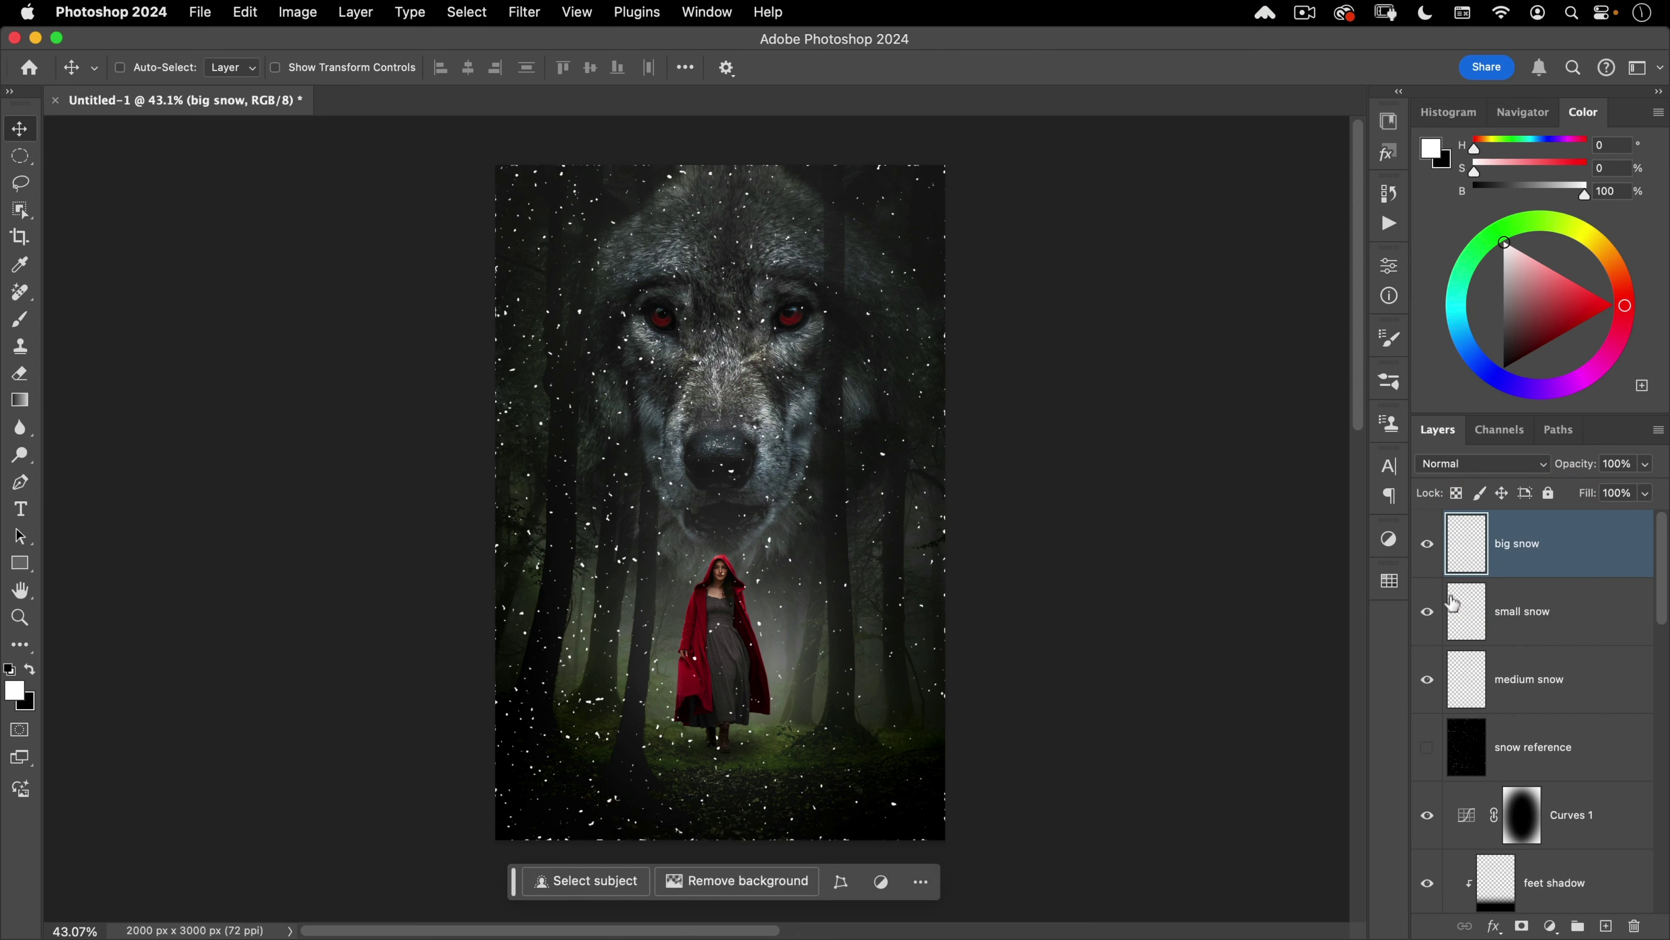
Step: Hide the big snow and small snow layers and add a layer mask to the medium snow layer
{"action": "left_click", "coordinate": [1511, 679]}
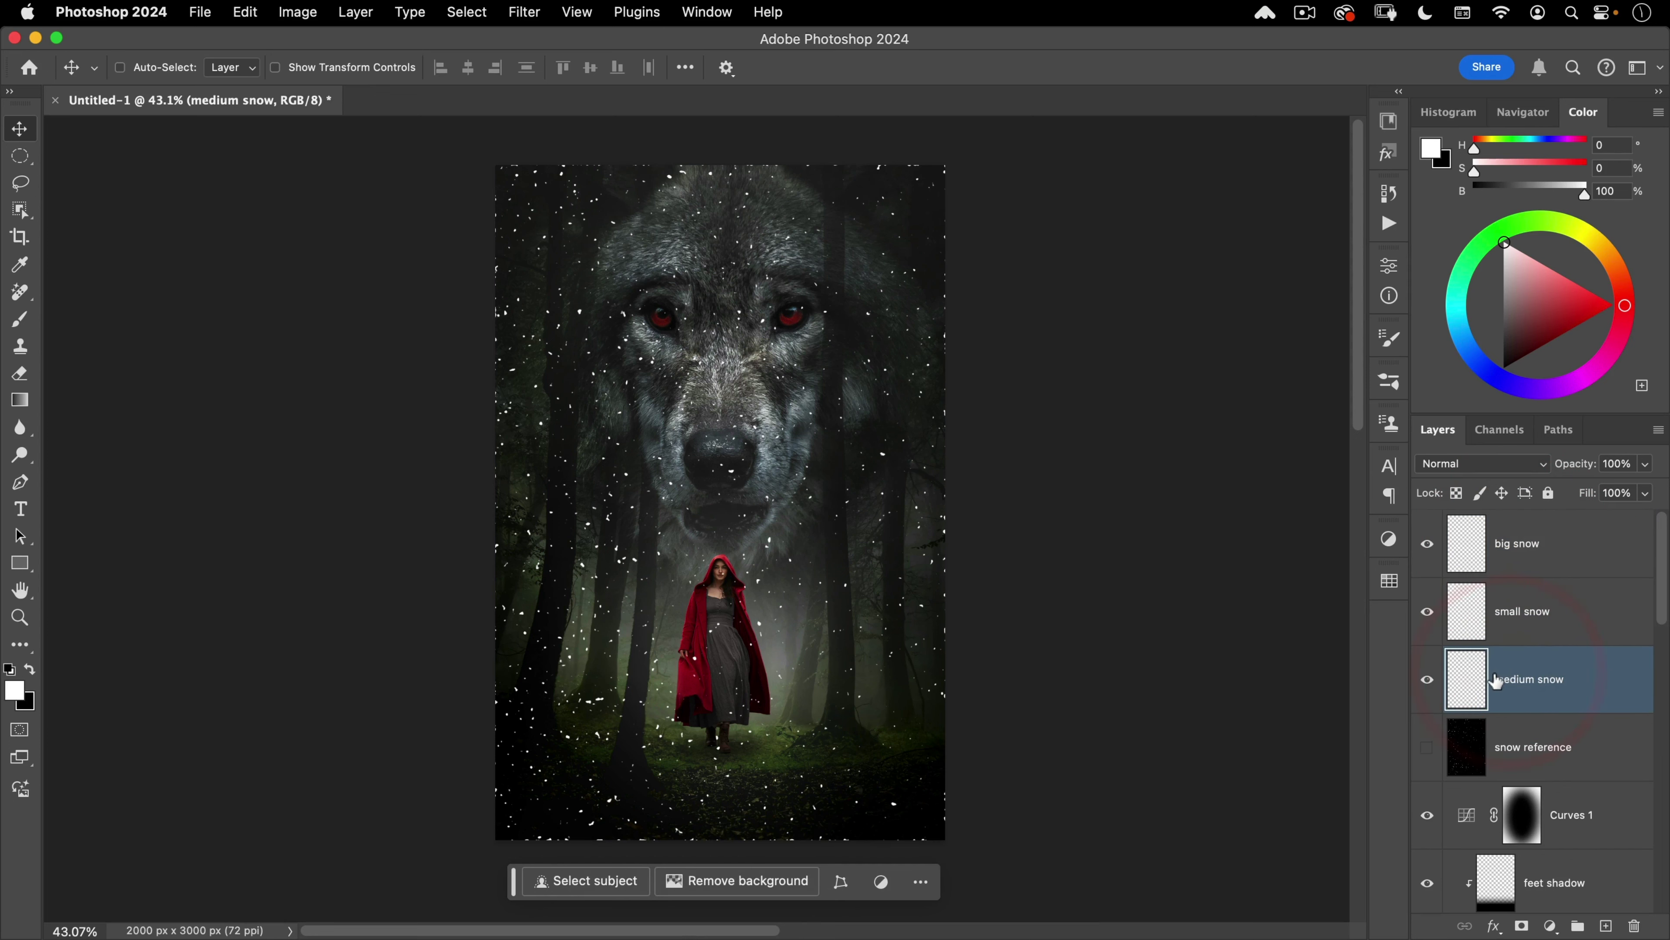
{"action": "left_click_drag", "start_coordinate": [1059, 686], "coordinate": [1036, 671]}
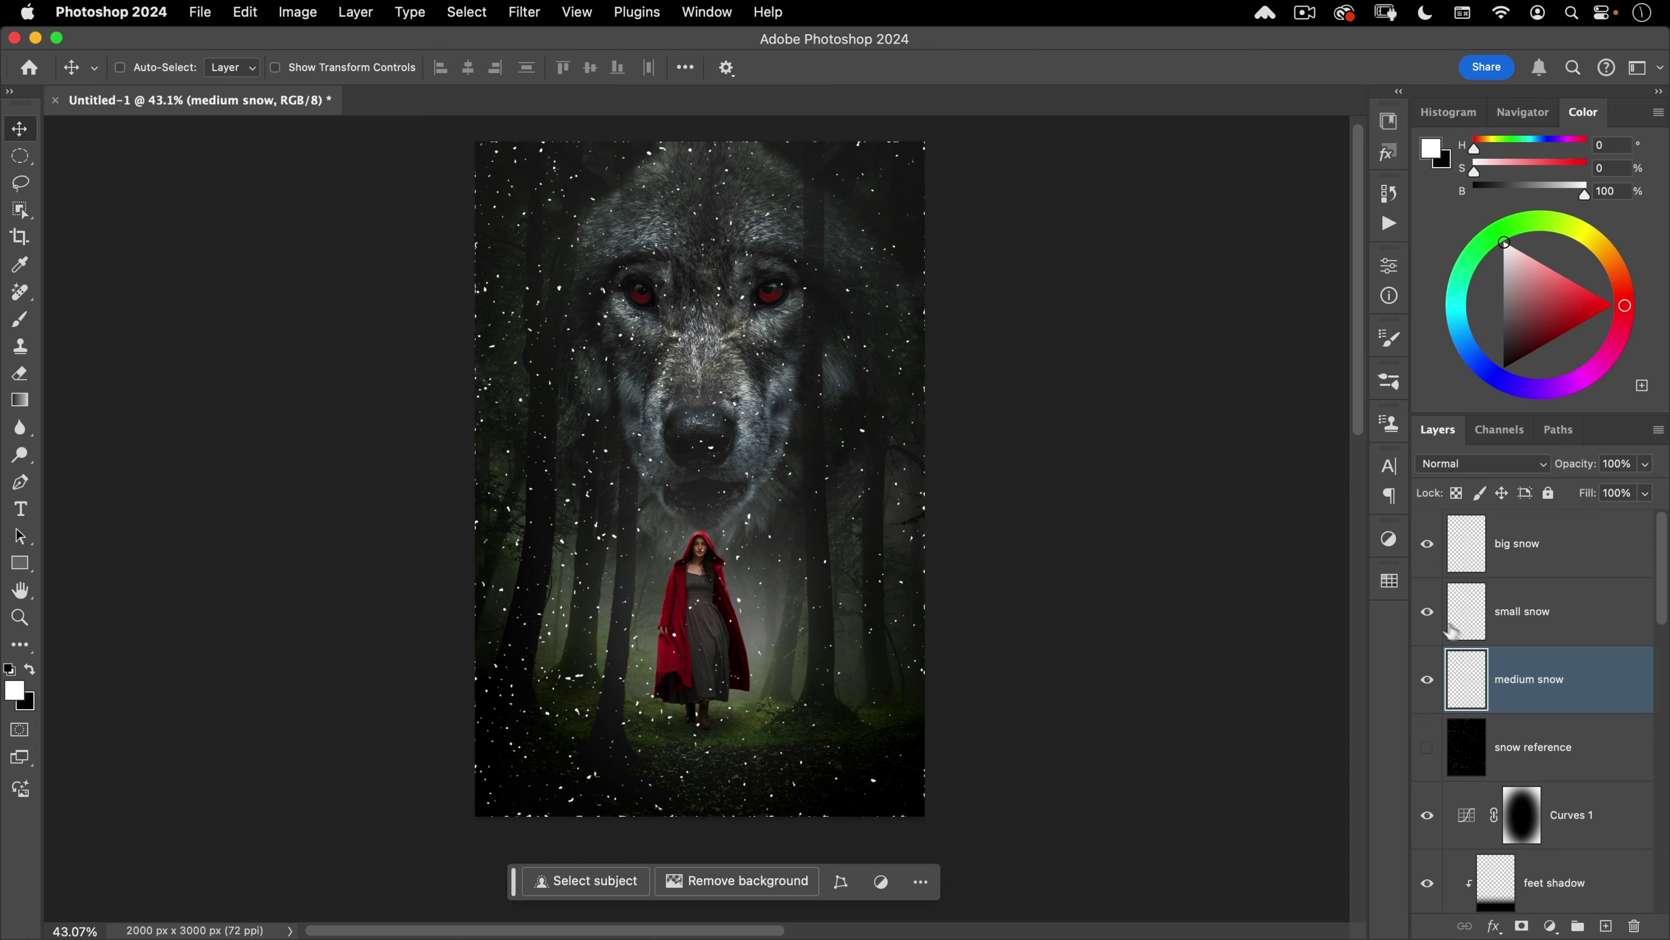
{"action": "left_click", "coordinate": [1522, 925]}
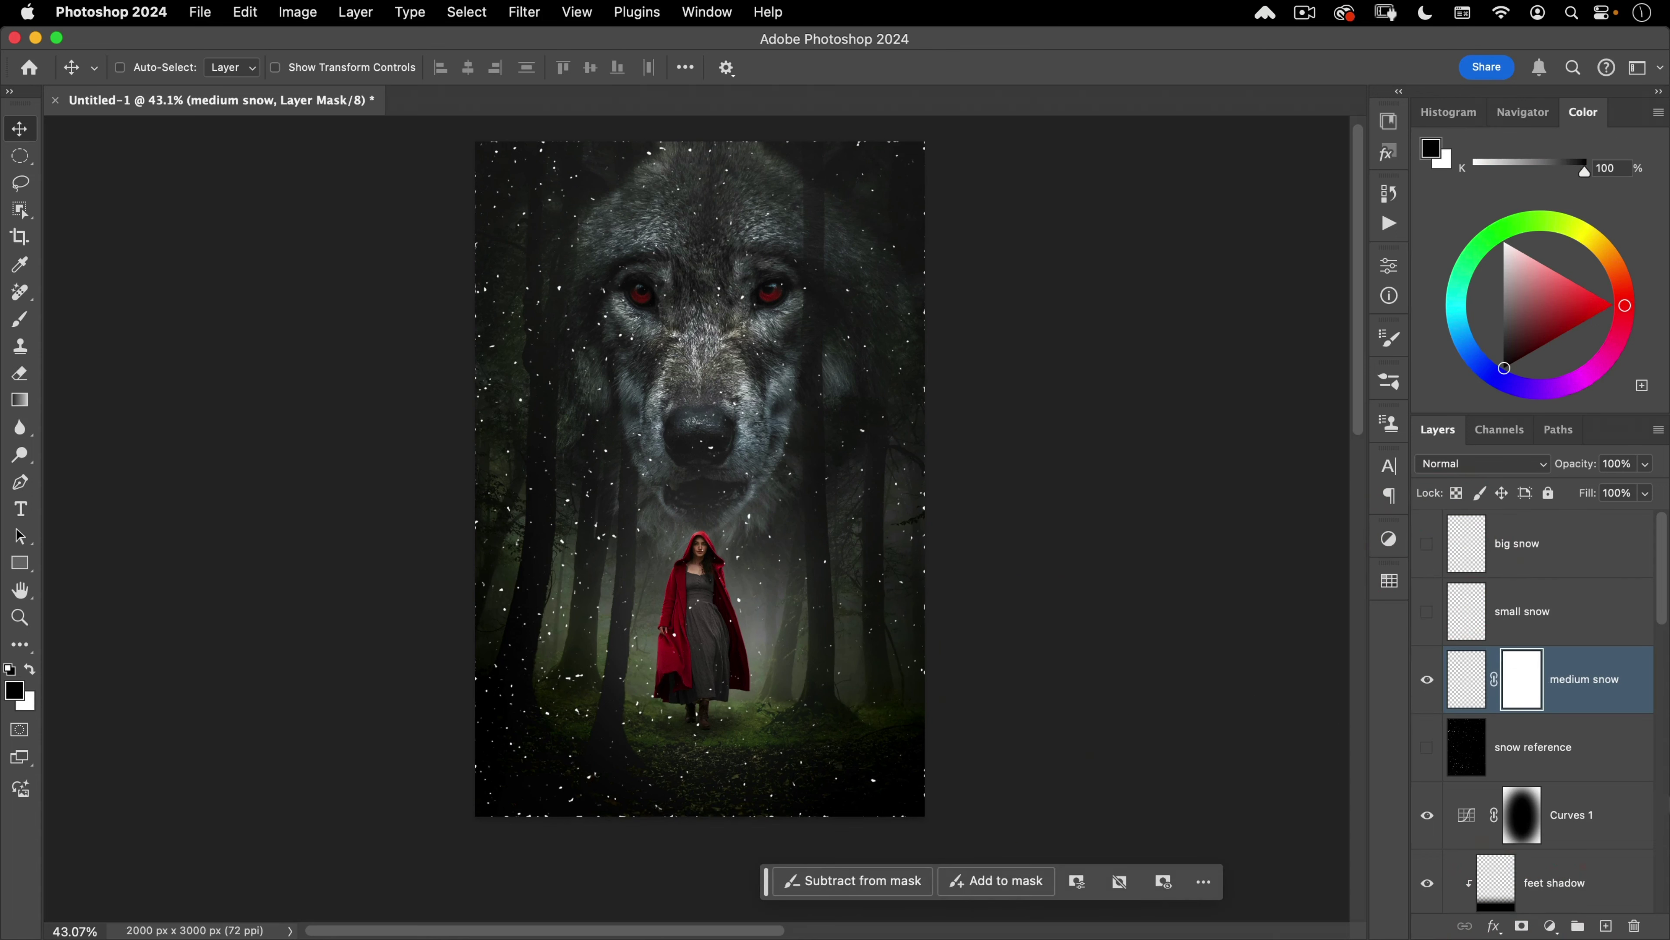
Step: Fade the snow over the forest floor by drawing linear black-to-transparent gradients on the medium snow mask from the bottom edge and corners
{"action": "left_click", "coordinate": [19, 399]}
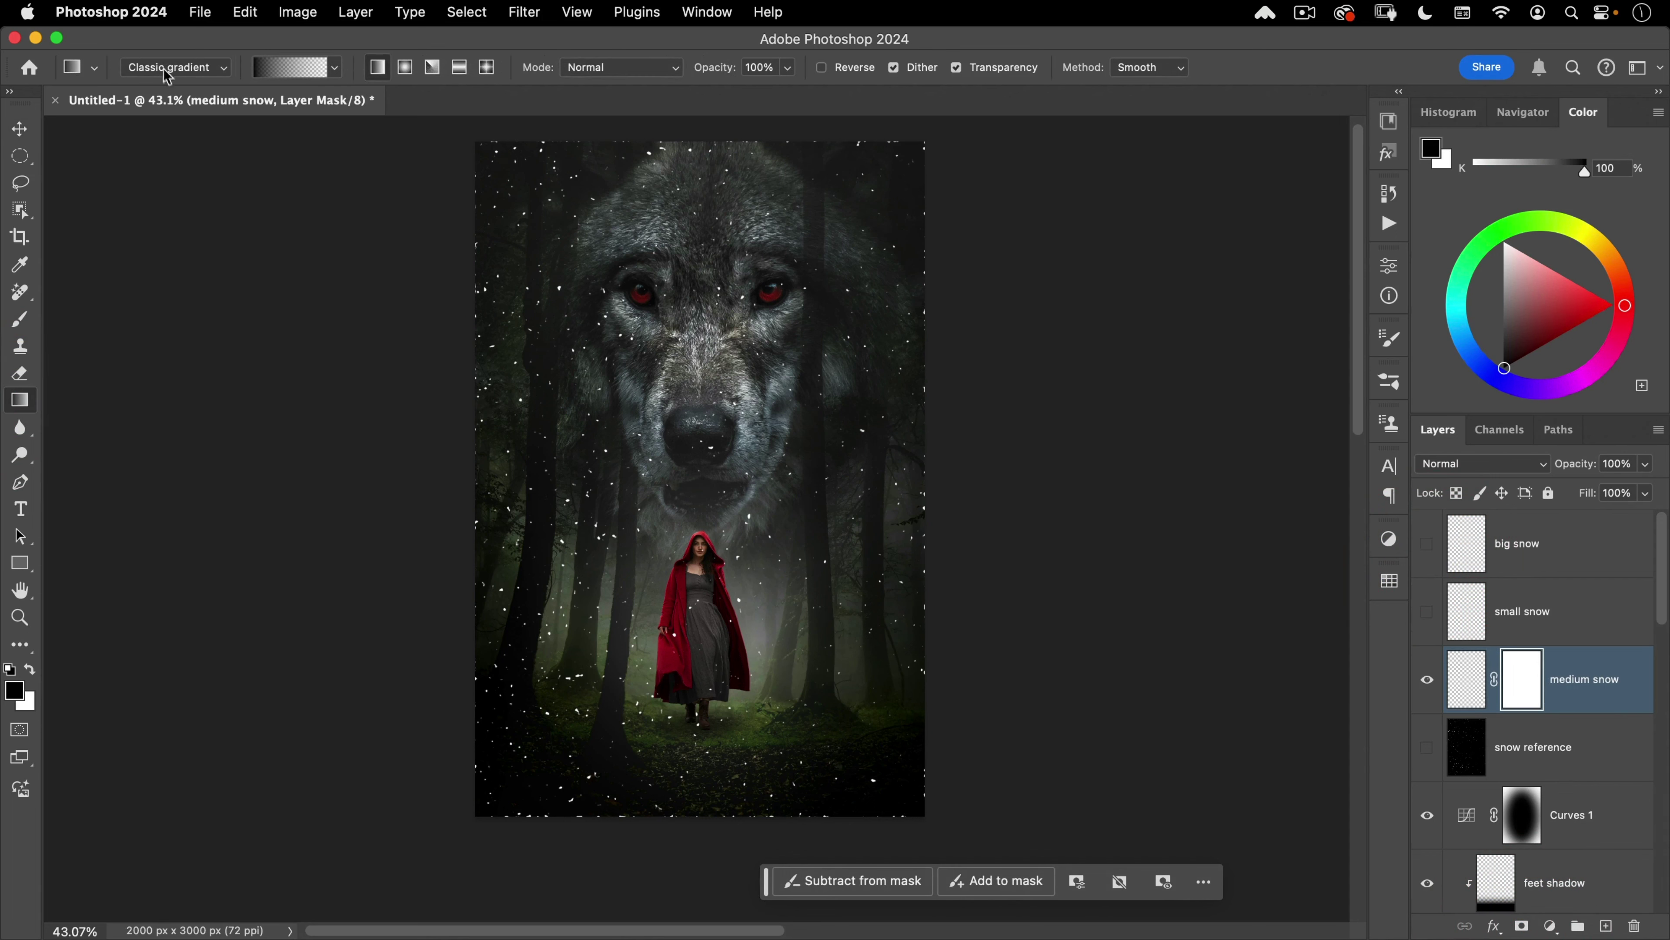
{"action": "left_click", "coordinate": [335, 67]}
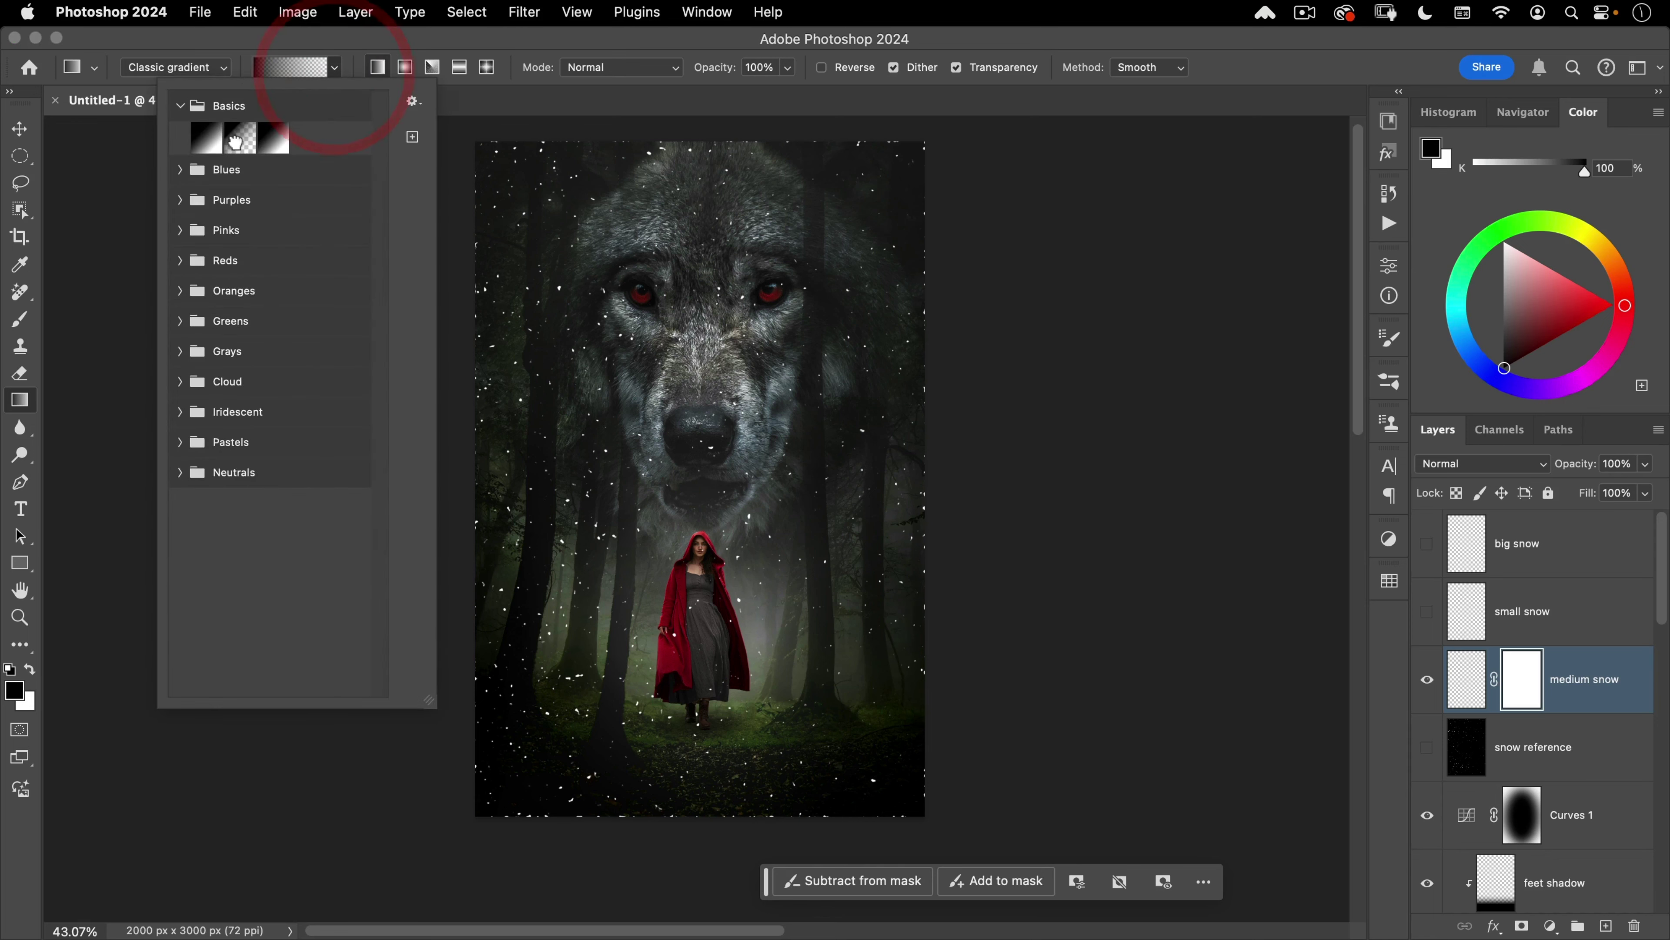
{"action": "left_click", "coordinate": [240, 138]}
{"action": "left_click", "coordinate": [282, 48]}
{"action": "left_click_drag", "start_coordinate": [549, 852], "coordinate": [599, 681]}
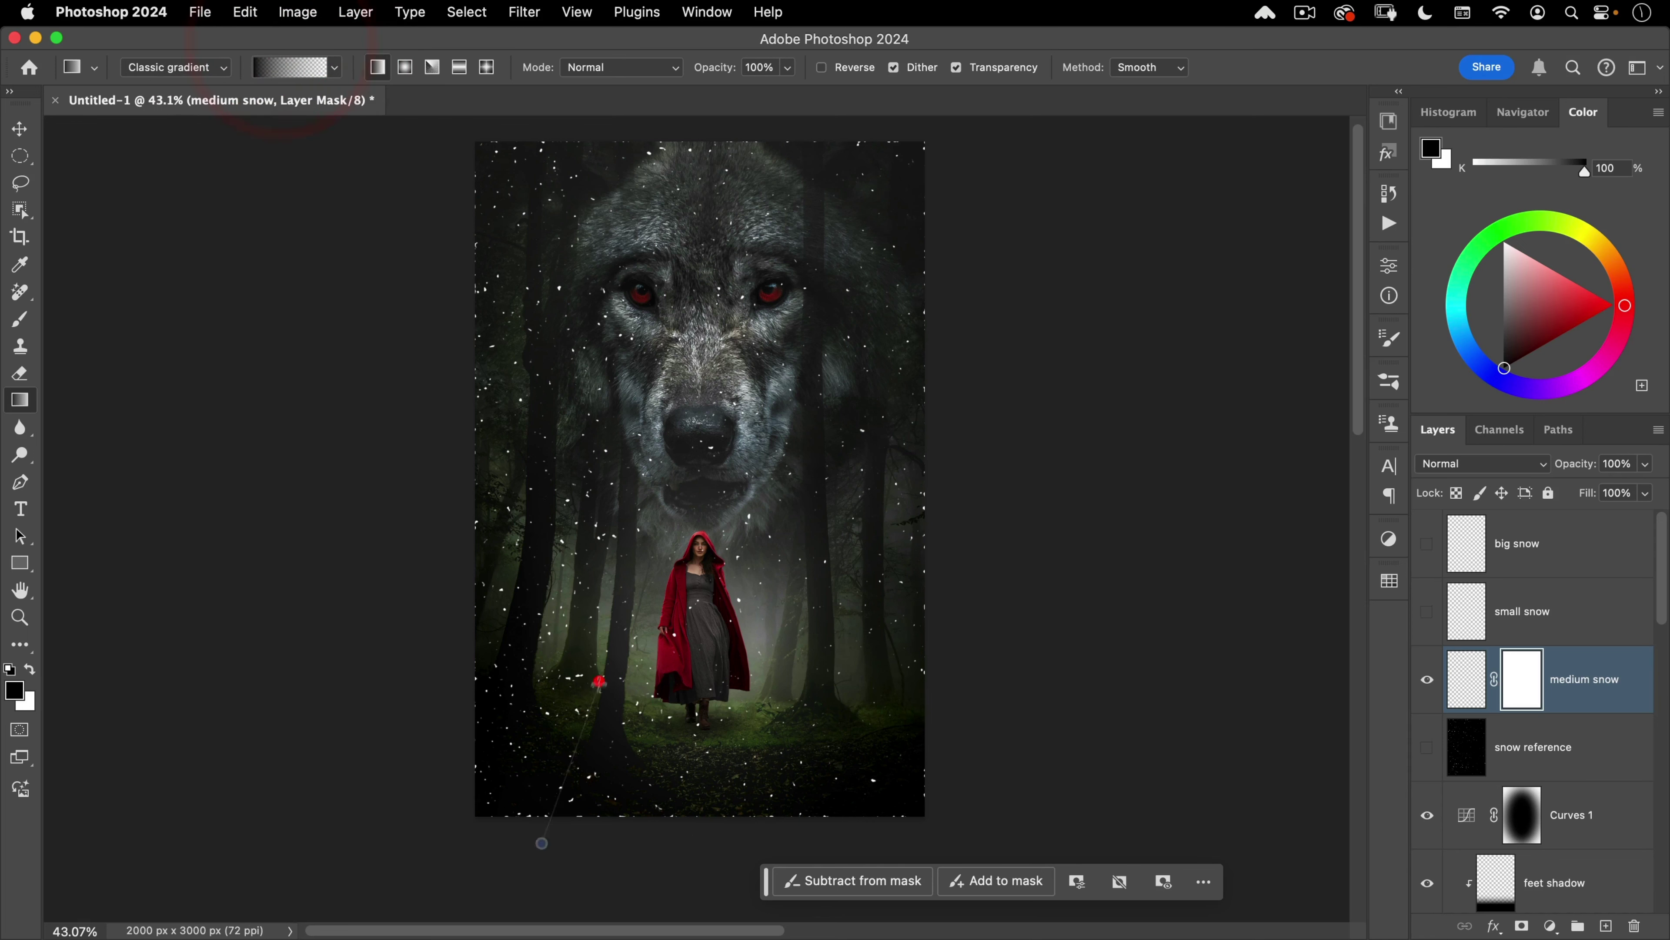
{"action": "left_click_drag", "start_coordinate": [898, 839], "coordinate": [814, 677]}
{"action": "left_click_drag", "start_coordinate": [694, 847], "coordinate": [718, 740]}
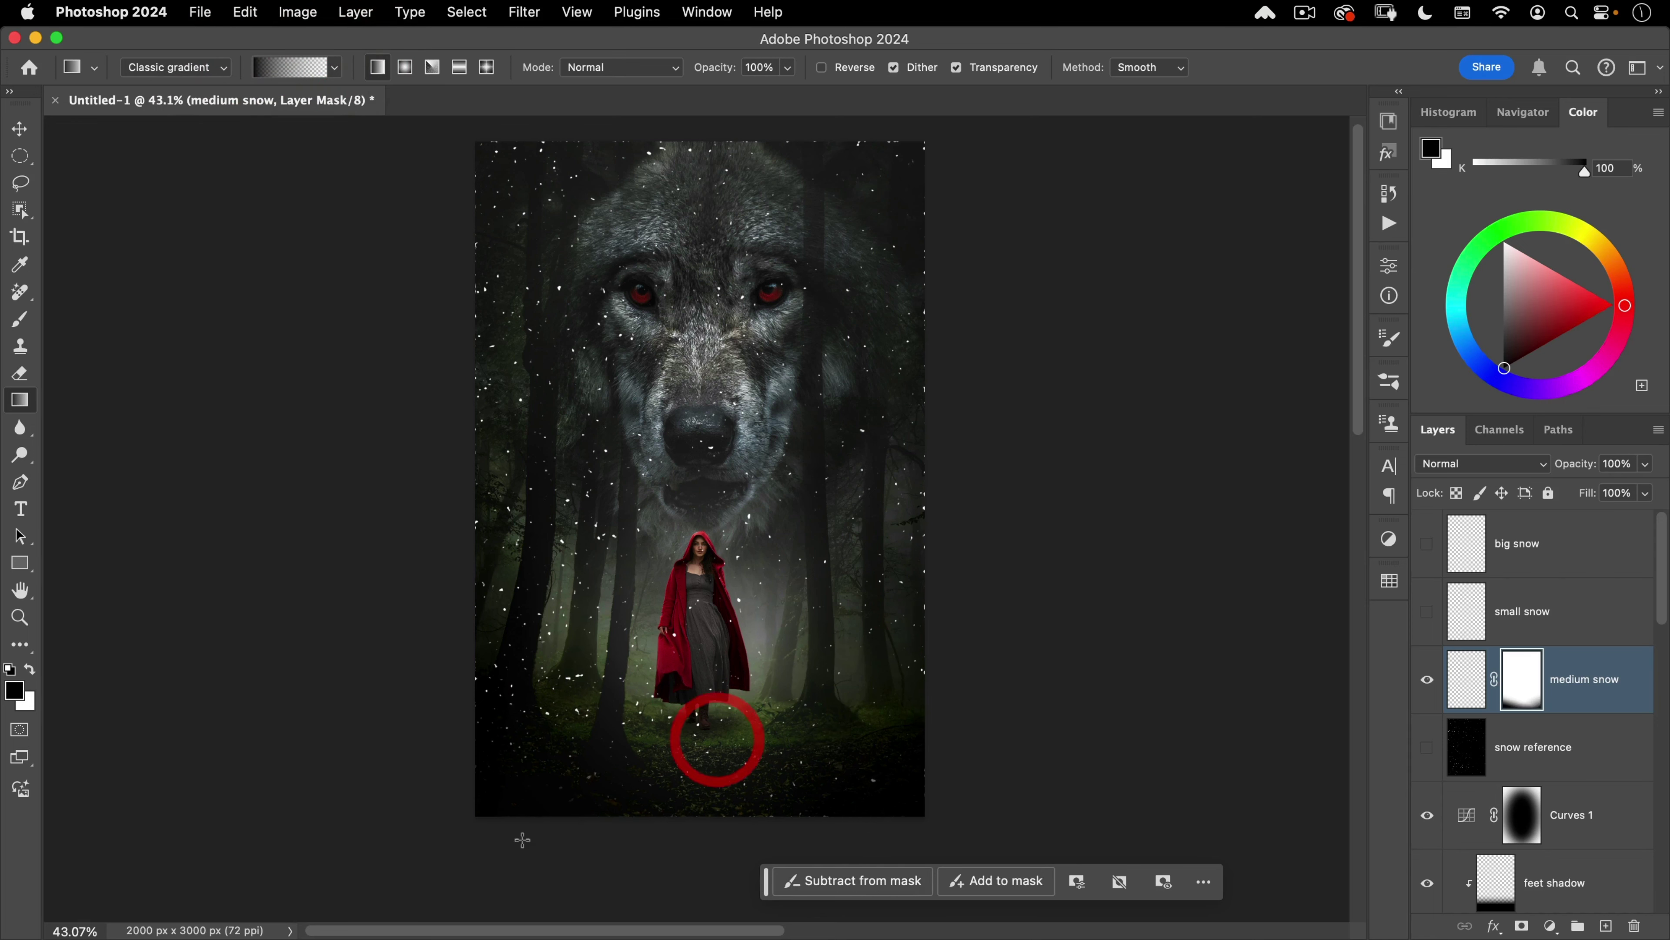
{"action": "left_click_drag", "start_coordinate": [518, 839], "coordinate": [586, 763]}
{"action": "left_click_drag", "start_coordinate": [1006, 789], "coordinate": [832, 717]}
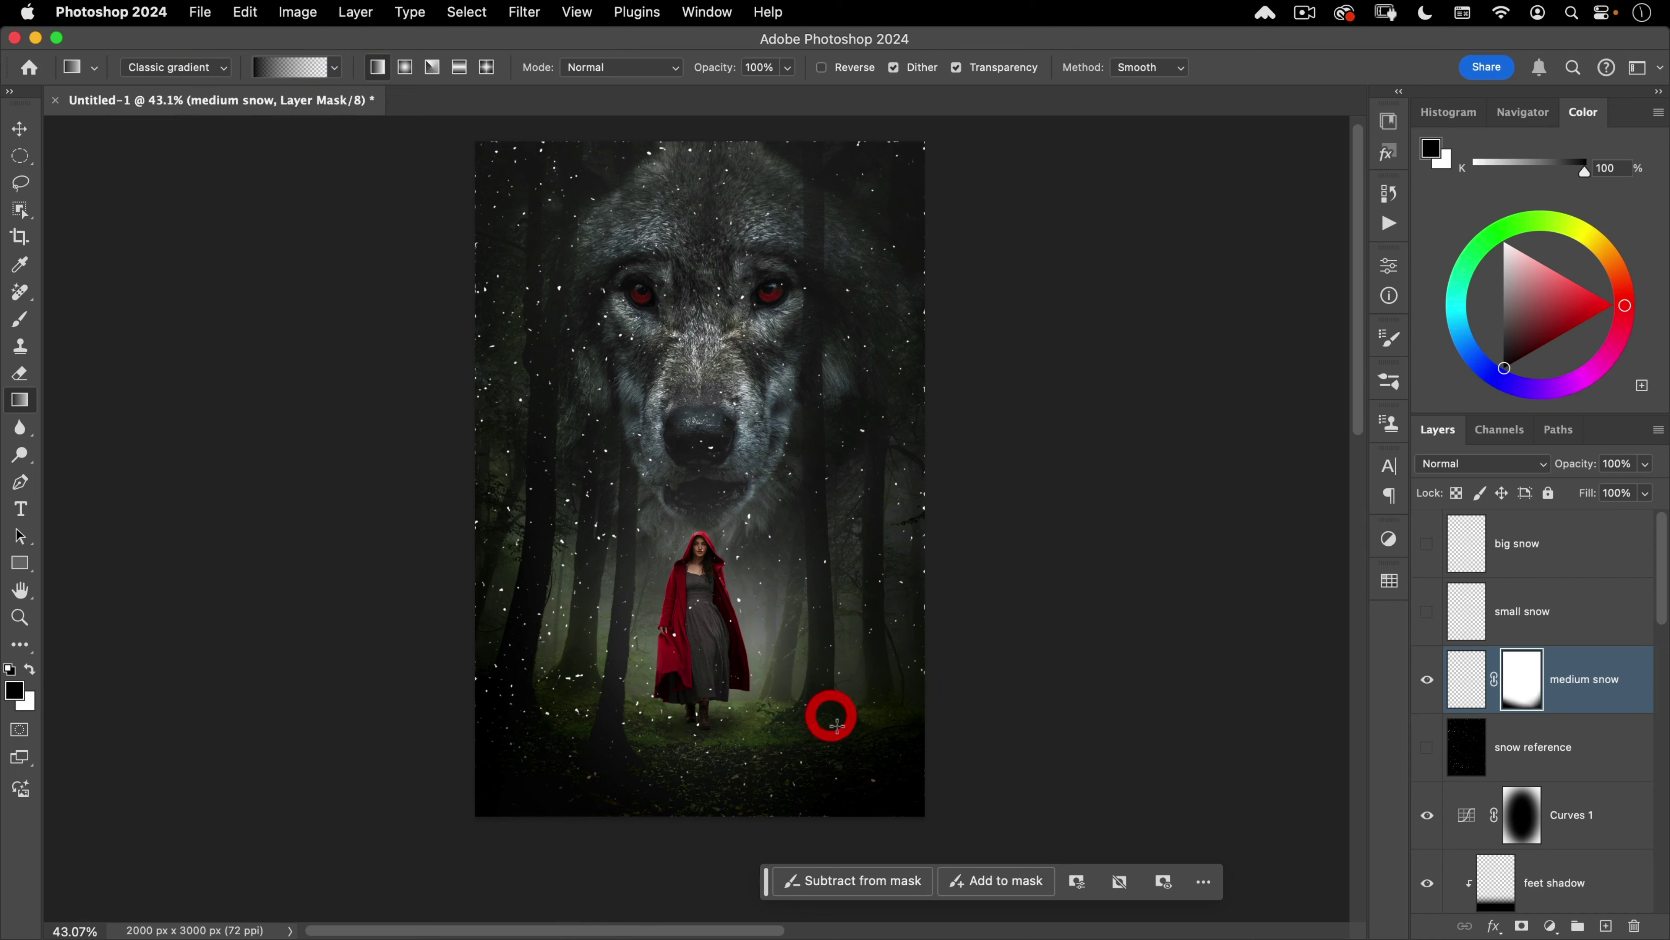
{"action": "left_click", "coordinate": [873, 640]}
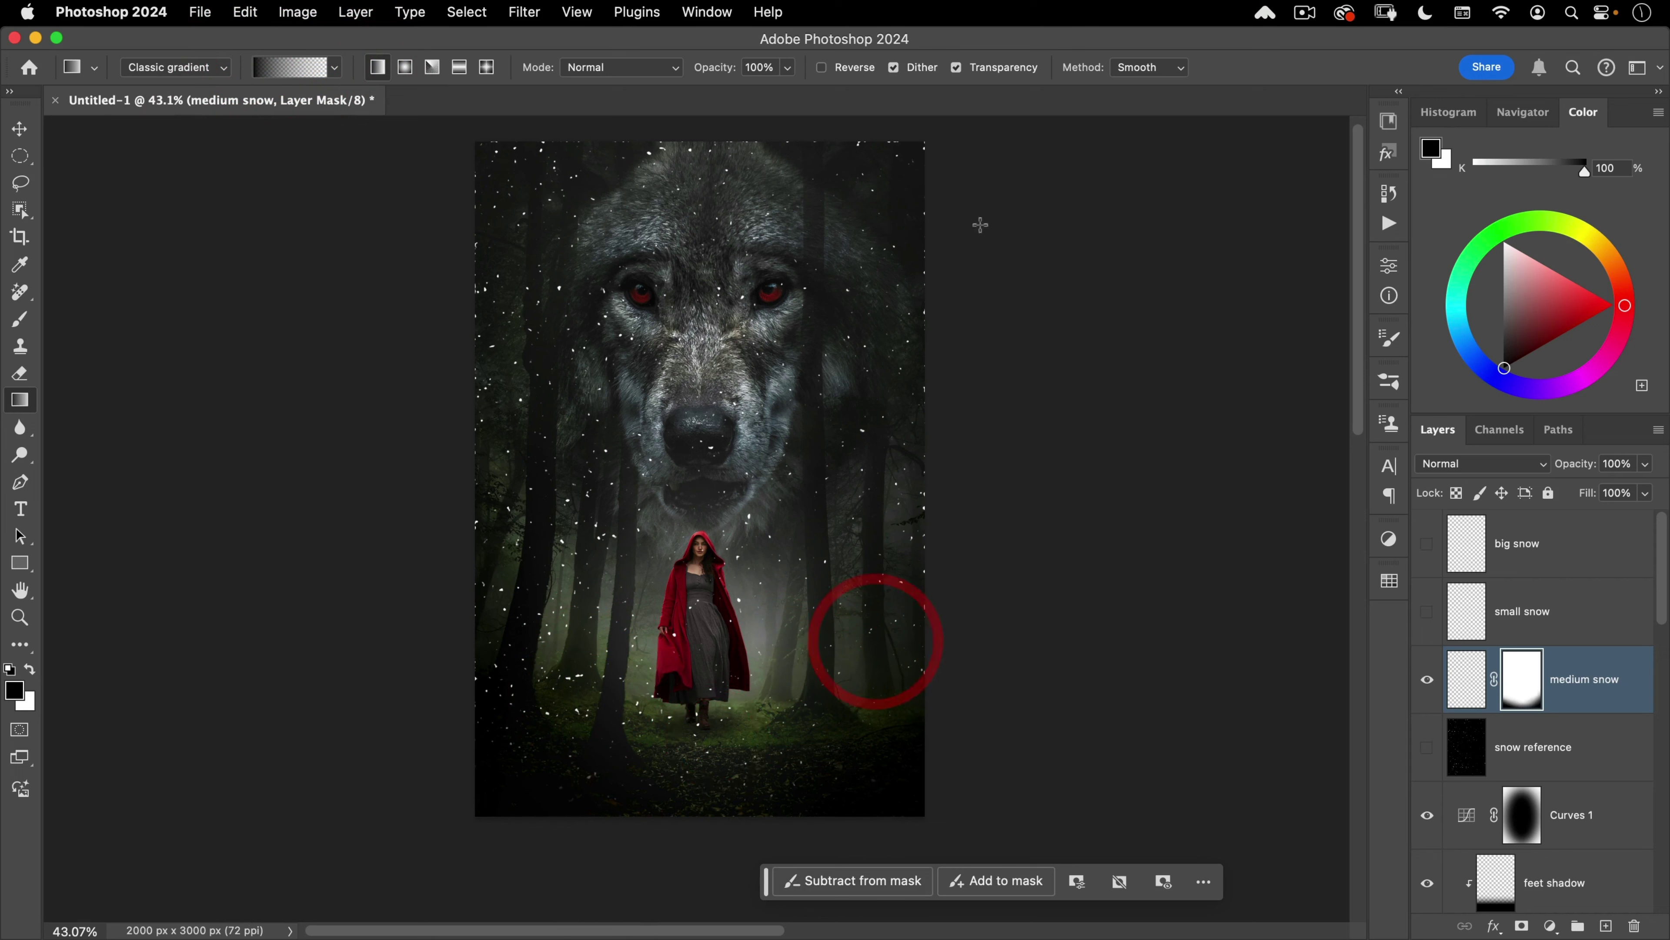
Step: Draw more black-to-transparent gradients on the medium snow mask inward from the image's right edge and upper-left corner
{"action": "left_click_drag", "start_coordinate": [977, 175], "coordinate": [844, 328]}
{"action": "left_click_drag", "start_coordinate": [976, 227], "coordinate": [788, 369]}
{"action": "left_click_drag", "start_coordinate": [996, 433], "coordinate": [821, 478]}
{"action": "left_click_drag", "start_coordinate": [428, 193], "coordinate": [619, 418]}
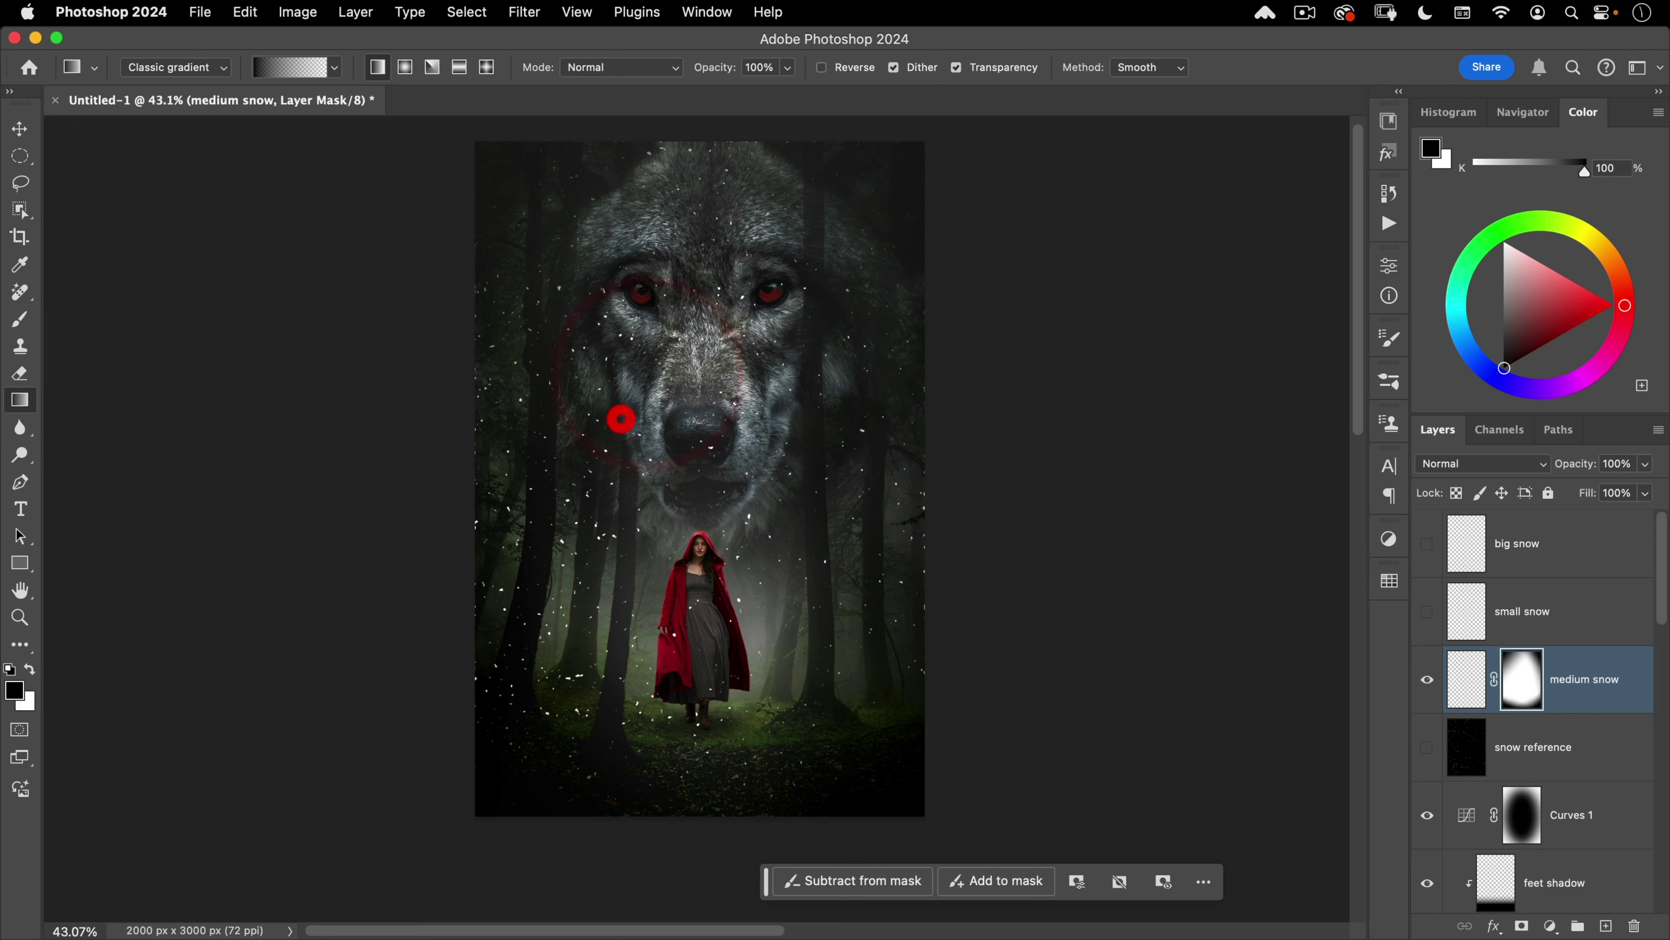
Step: Fade the medium snow along the image's left and right sides with more black-to-transparent gradients on its mask
{"action": "left_click_drag", "start_coordinate": [570, 132], "coordinate": [594, 308]}
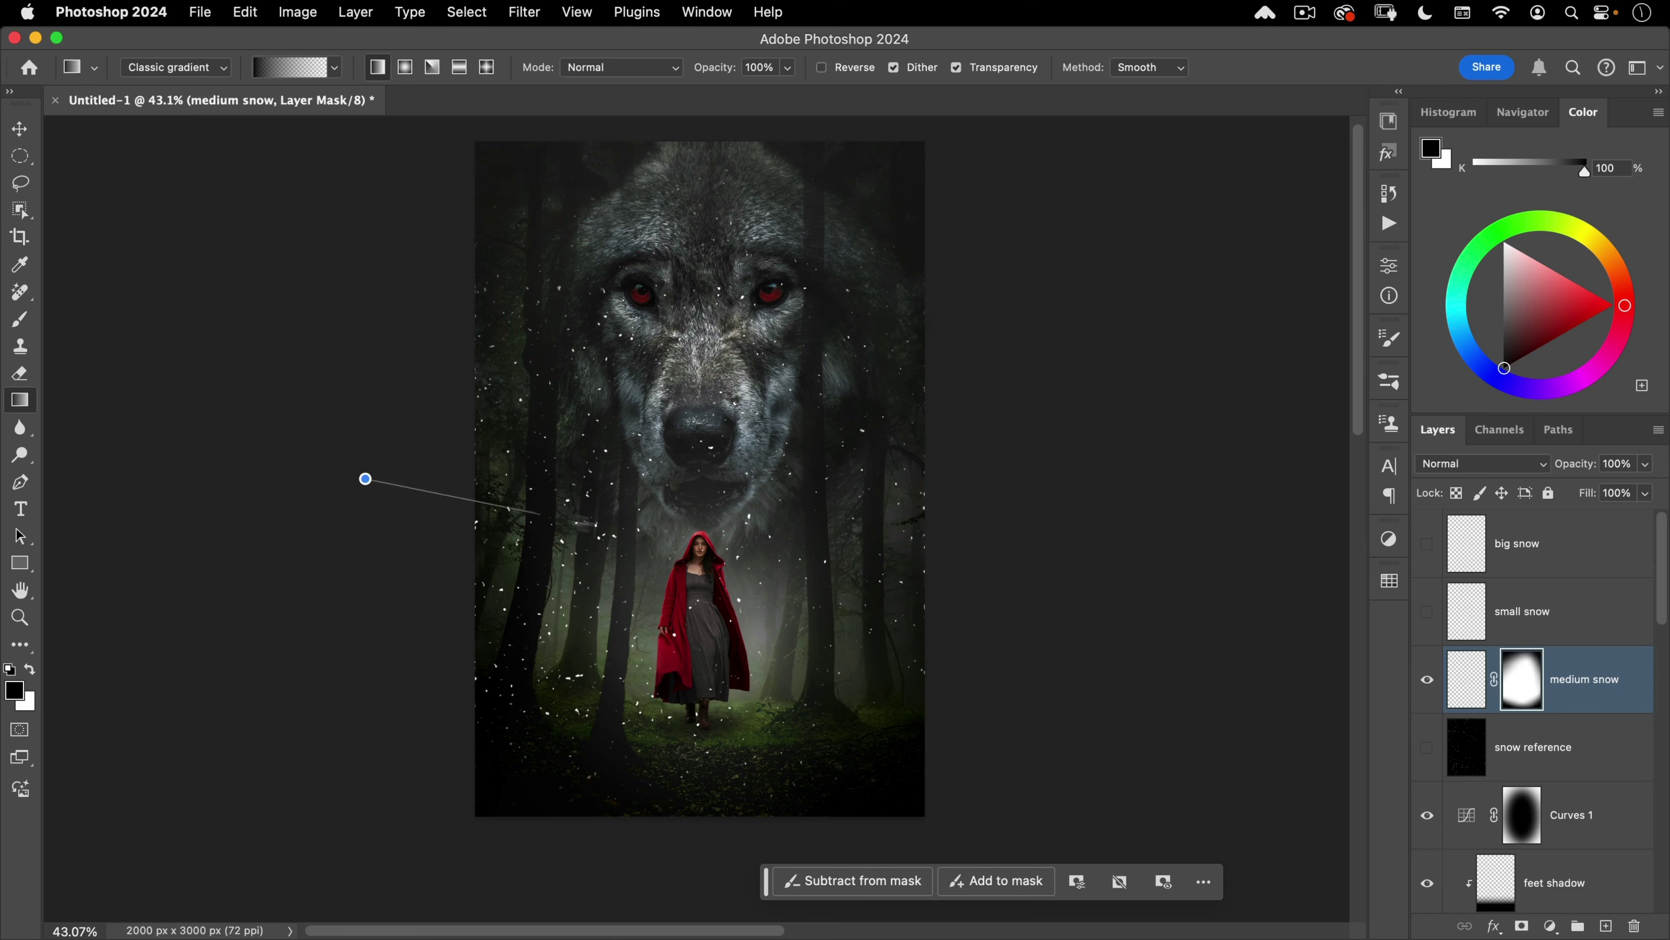
{"action": "left_click_drag", "start_coordinate": [584, 525], "coordinate": [623, 543]}
{"action": "left_click_drag", "start_coordinate": [436, 642], "coordinate": [558, 658]}
{"action": "left_click_drag", "start_coordinate": [944, 652], "coordinate": [853, 616]}
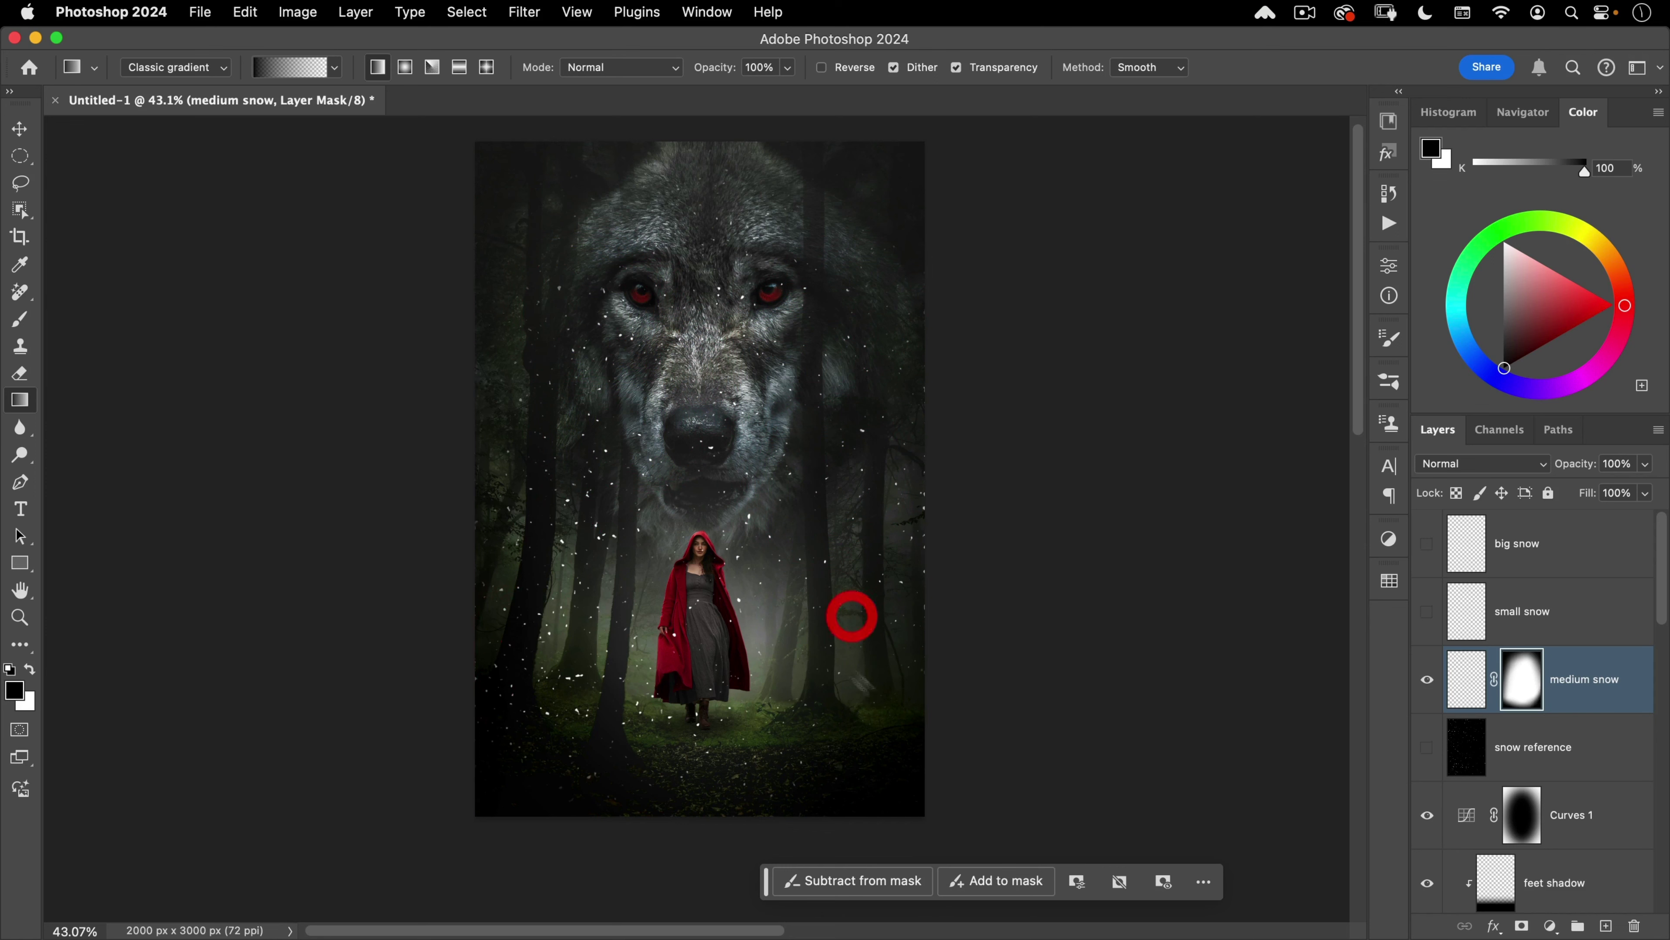
{"action": "left_click_drag", "start_coordinate": [997, 597], "coordinate": [866, 566]}
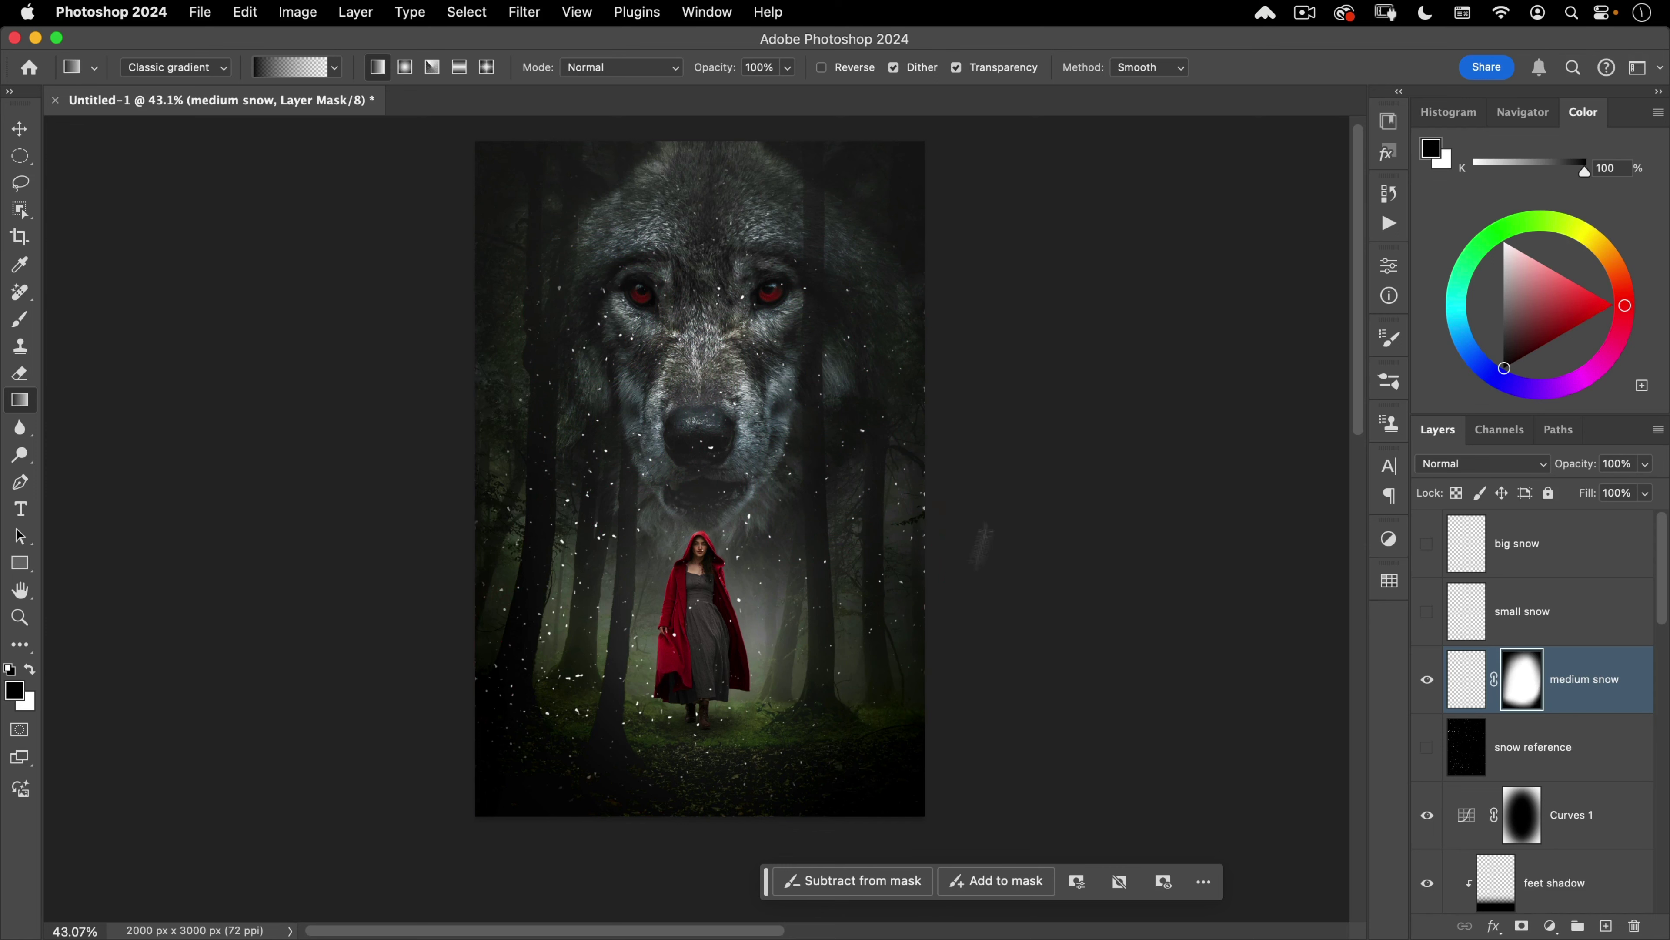
{"action": "key", "text": "v"}
Step: Paint black on the medium snow mask to clear the flakes from the woman's face and neck
{"action": "left_click_drag", "start_coordinate": [702, 624], "coordinate": [810, 524]}
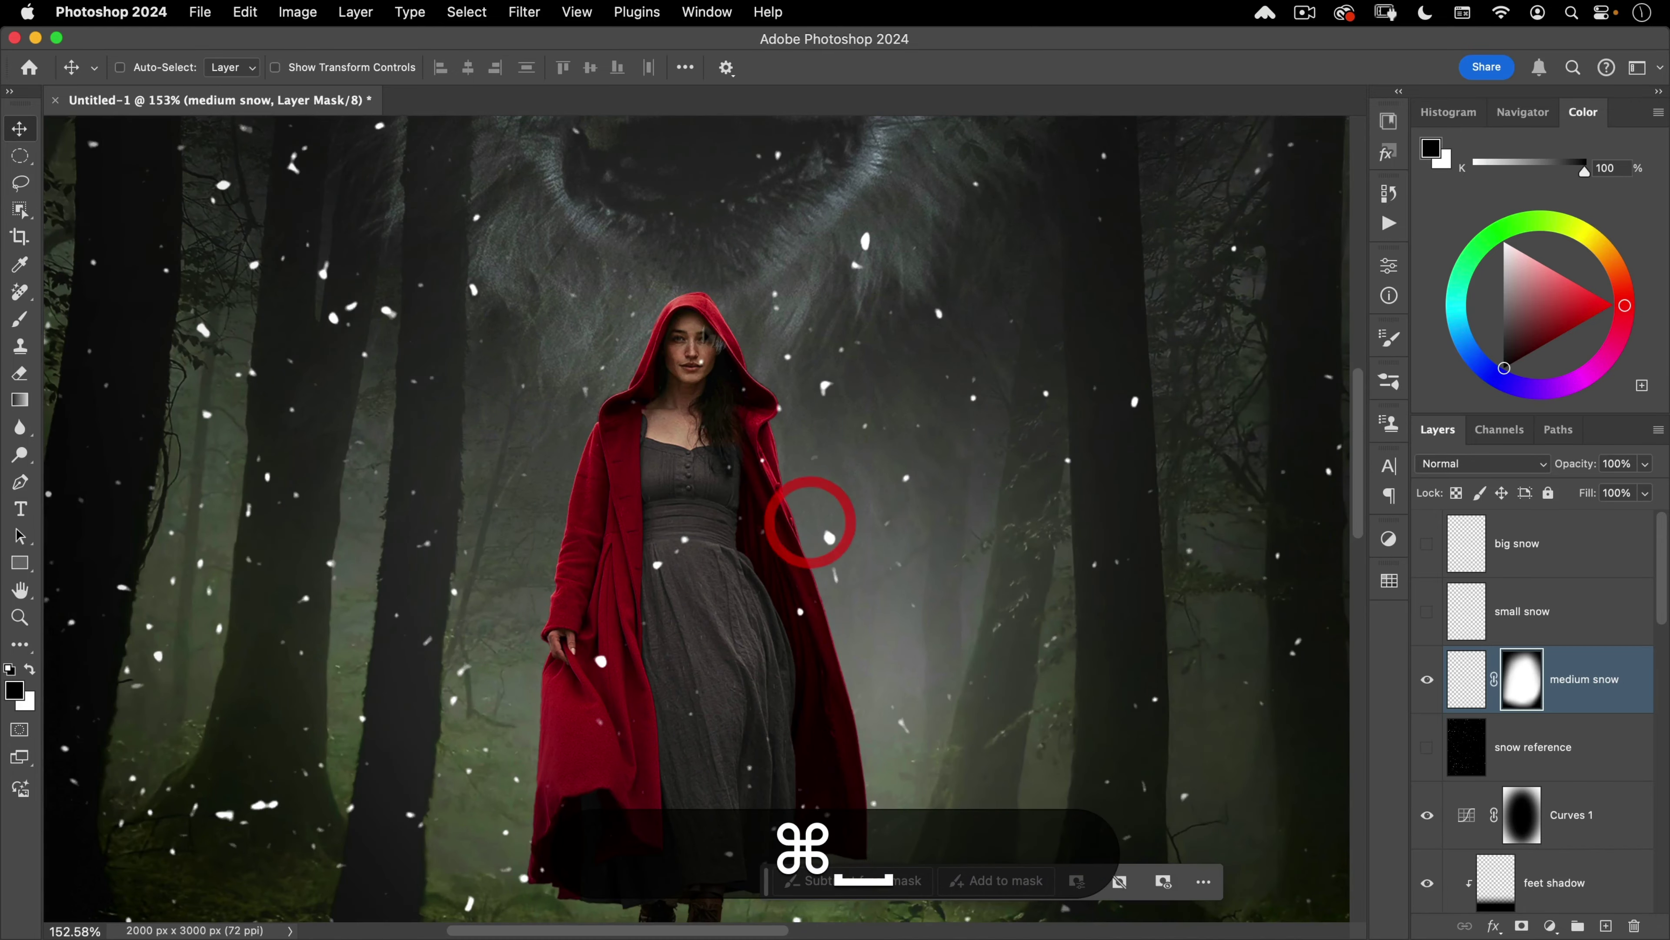
{"action": "key", "text": "b"}
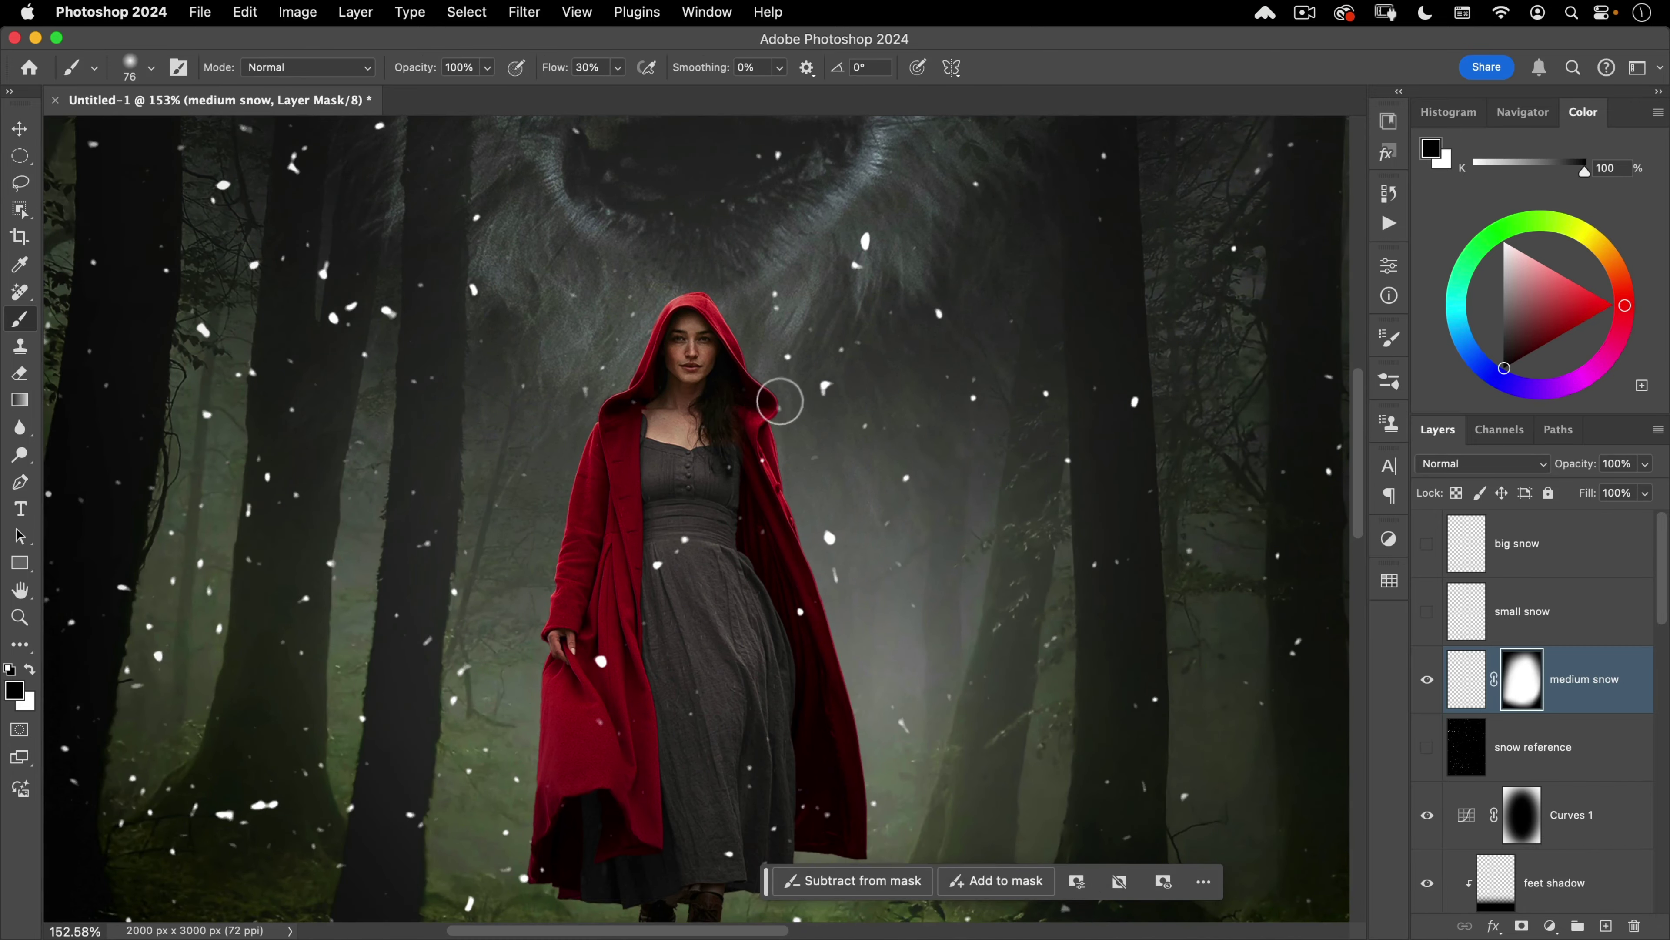
{"action": "mouse_move", "coordinate": [671, 368]}
{"action": "left_mouse_down"}
{"action": "mouse_move", "coordinate": [681, 338]}
{"action": "mouse_move", "coordinate": [693, 391]}
{"action": "left_mouse_up"}
{"action": "key", "text": "v"}
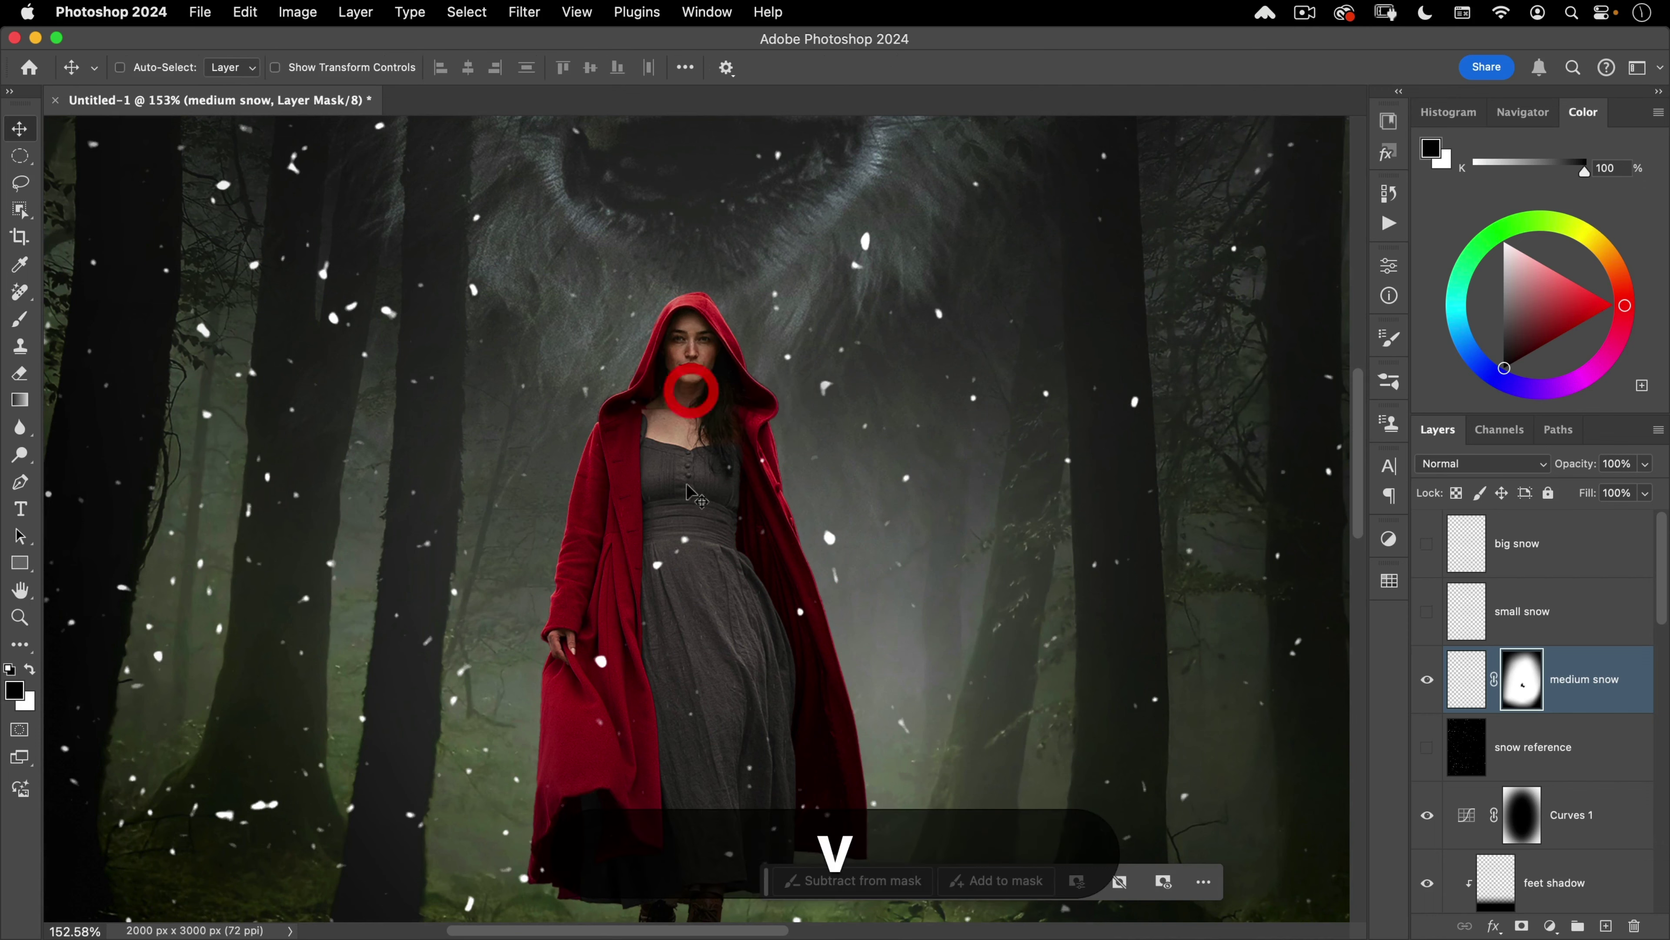
Step: Paint black on the medium snow mask to clear distracting flakes from the wolf's eyes and muzzle
{"action": "left_click_drag", "start_coordinate": [722, 455], "coordinate": [656, 526]}
{"action": "left_click_drag", "start_coordinate": [682, 394], "coordinate": [679, 558]}
{"action": "key", "text": "b"}
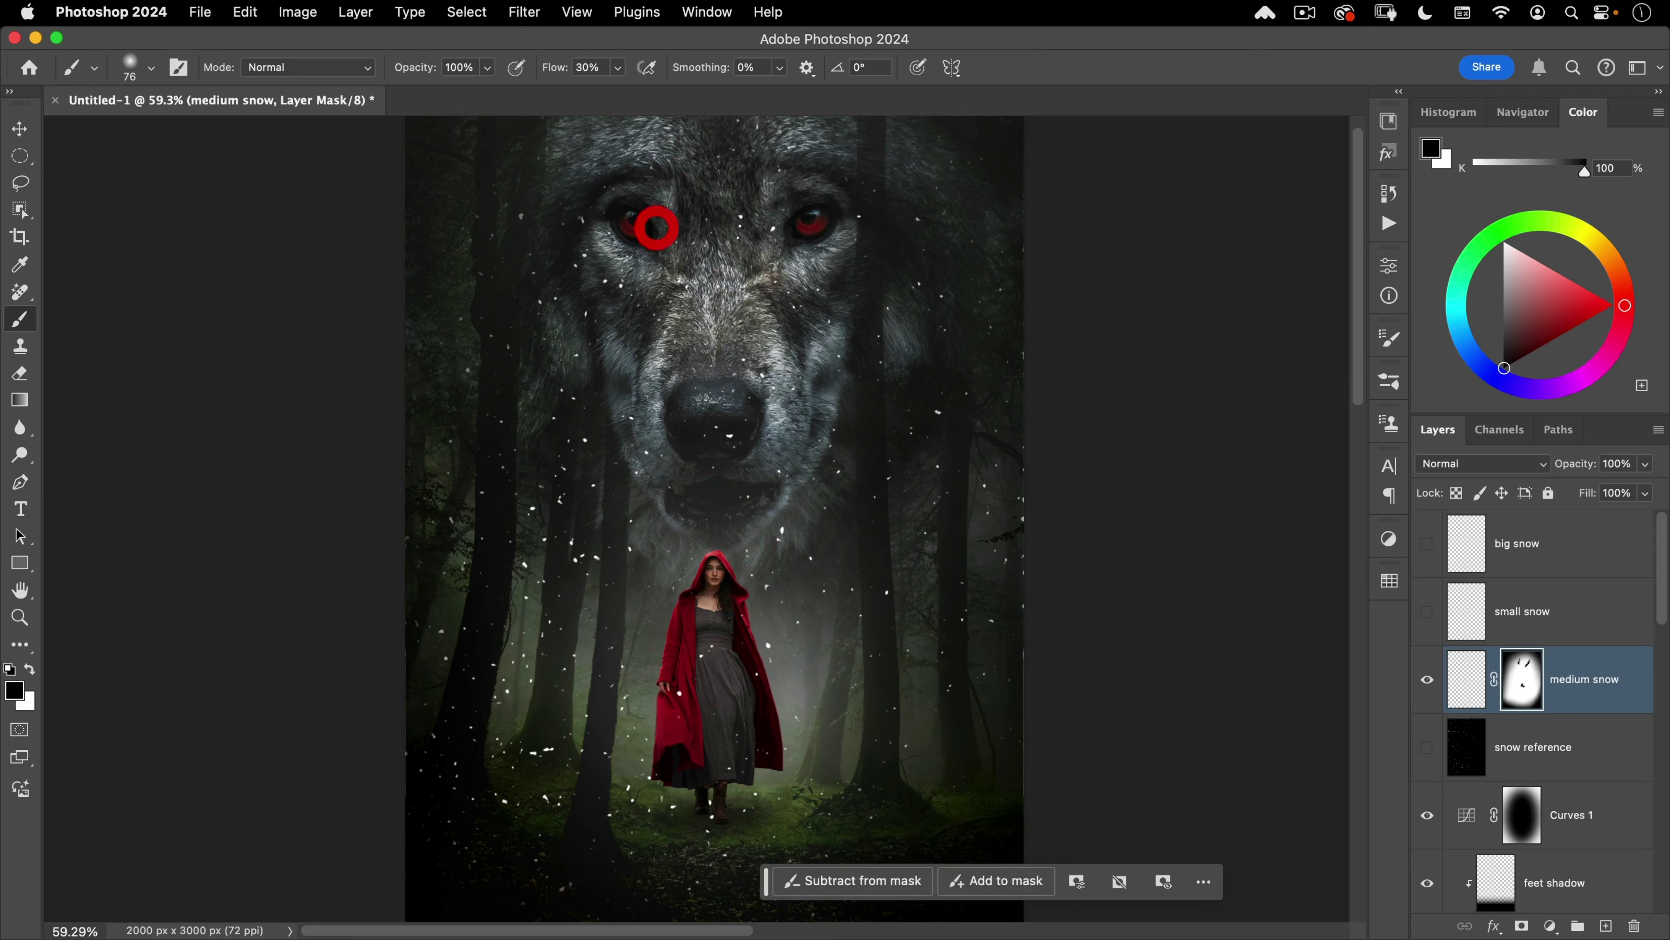
{"action": "left_click", "coordinate": [732, 456]}
{"action": "left_click_drag", "start_coordinate": [709, 471], "coordinate": [687, 500]}
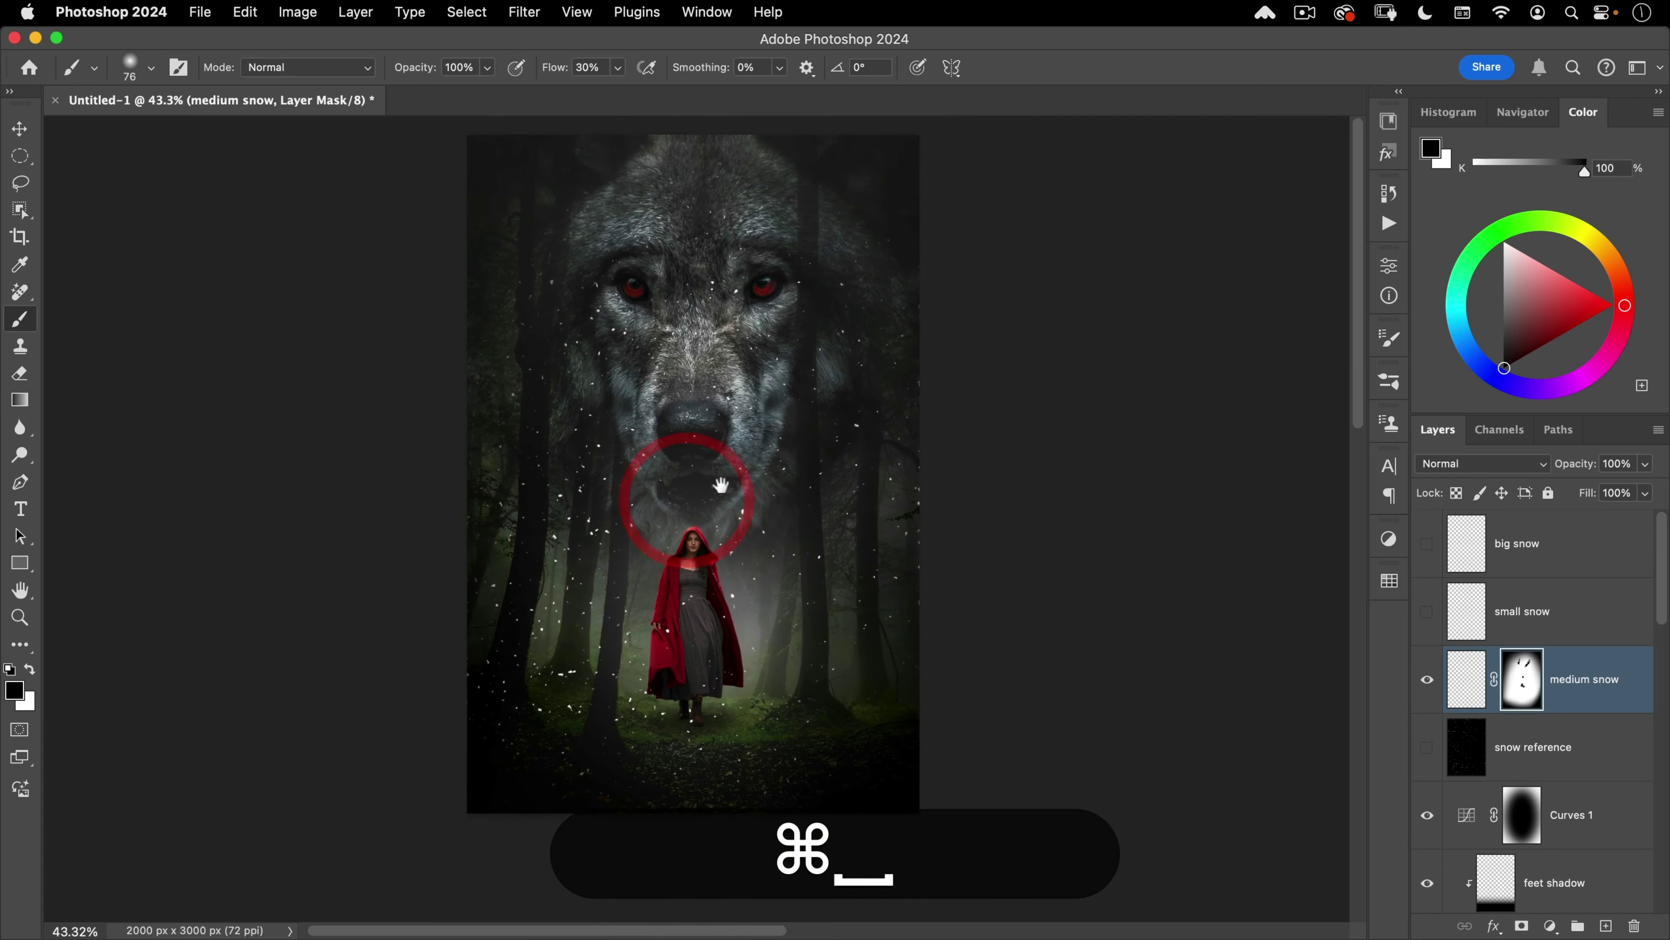
{"action": "key", "text": "v"}
Step: Show the small snow layer and flip it horizontally with Free Transform
{"action": "left_click", "coordinate": [1426, 612]}
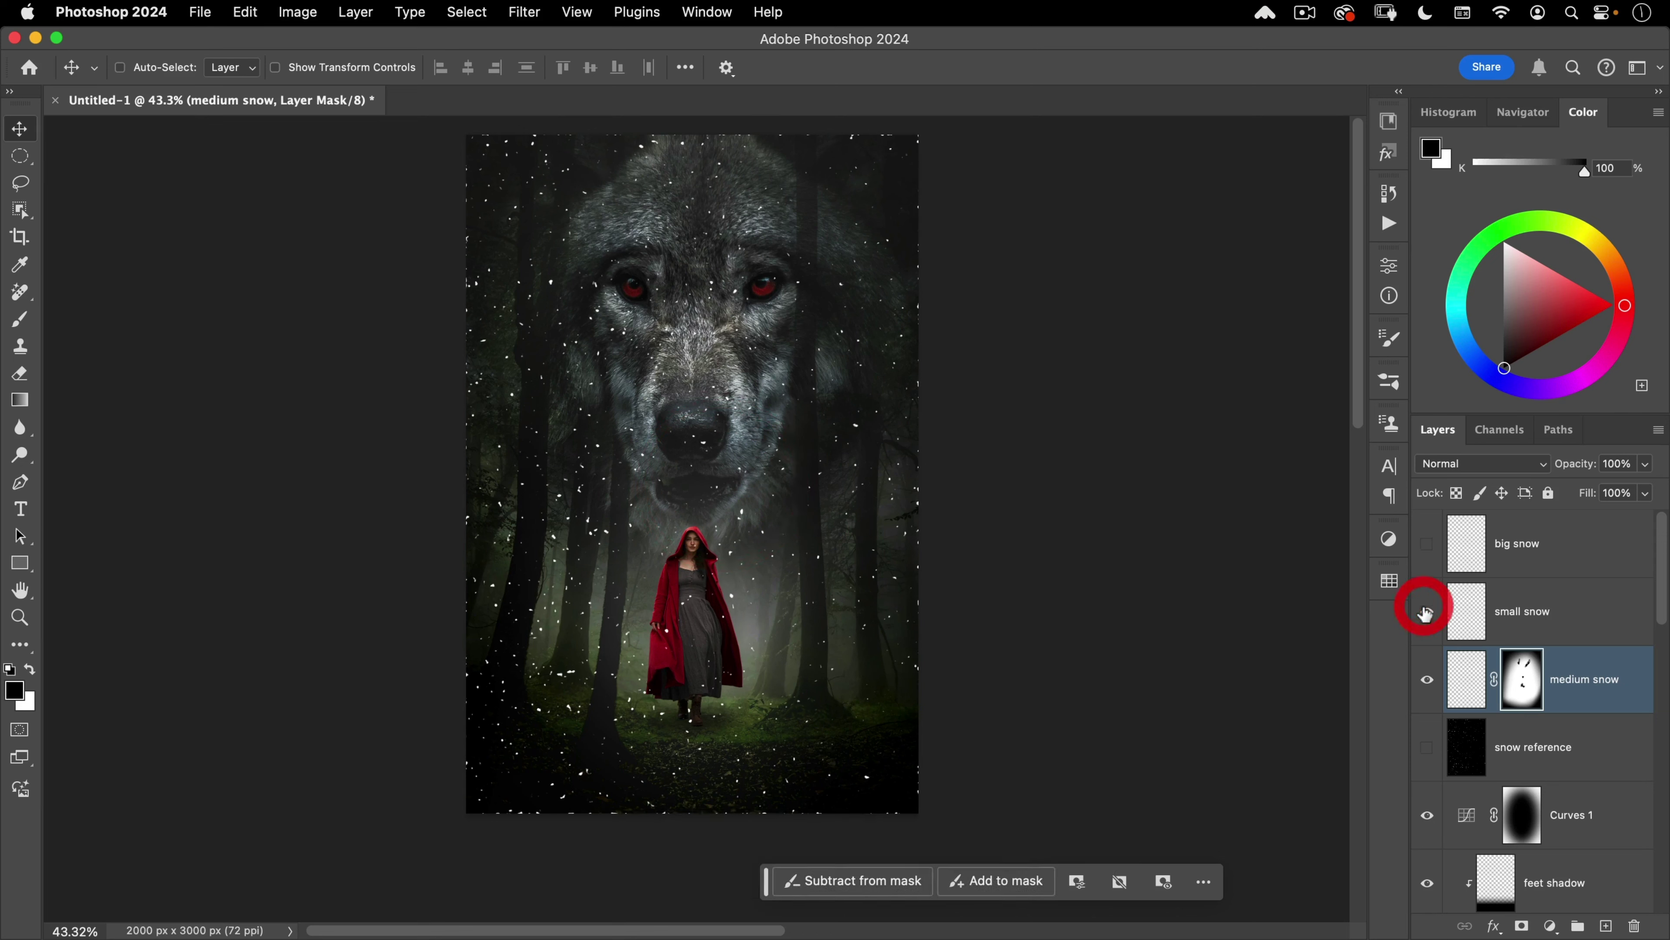
{"action": "left_click", "coordinate": [1493, 613]}
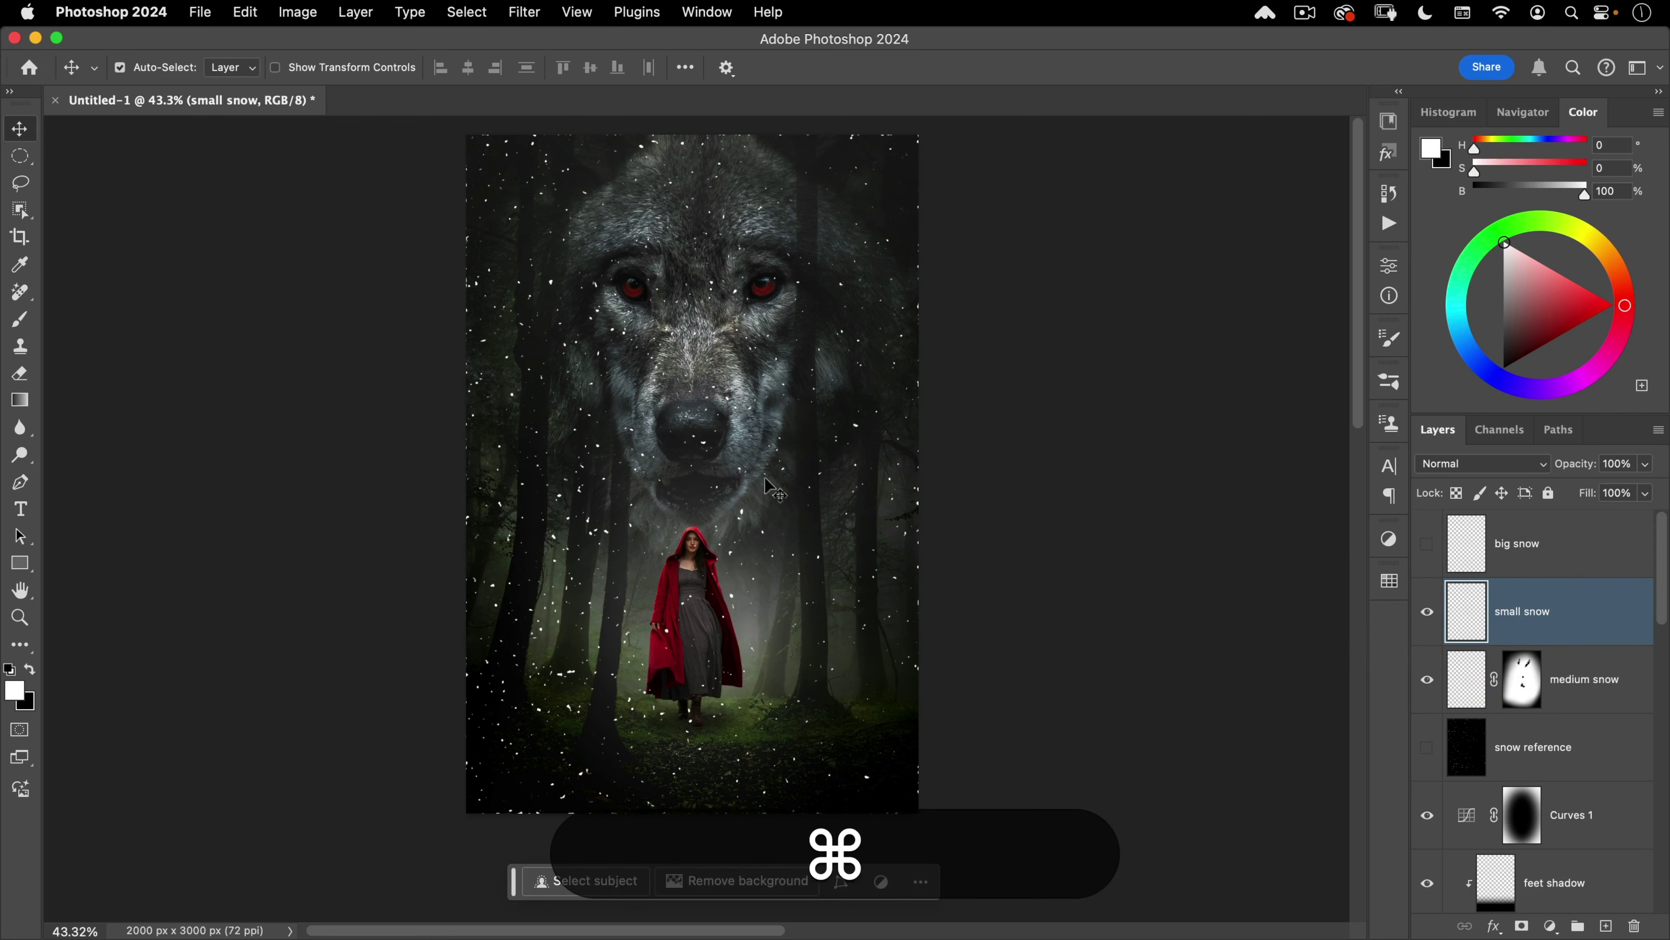
{"action": "key", "text": "super+t"}
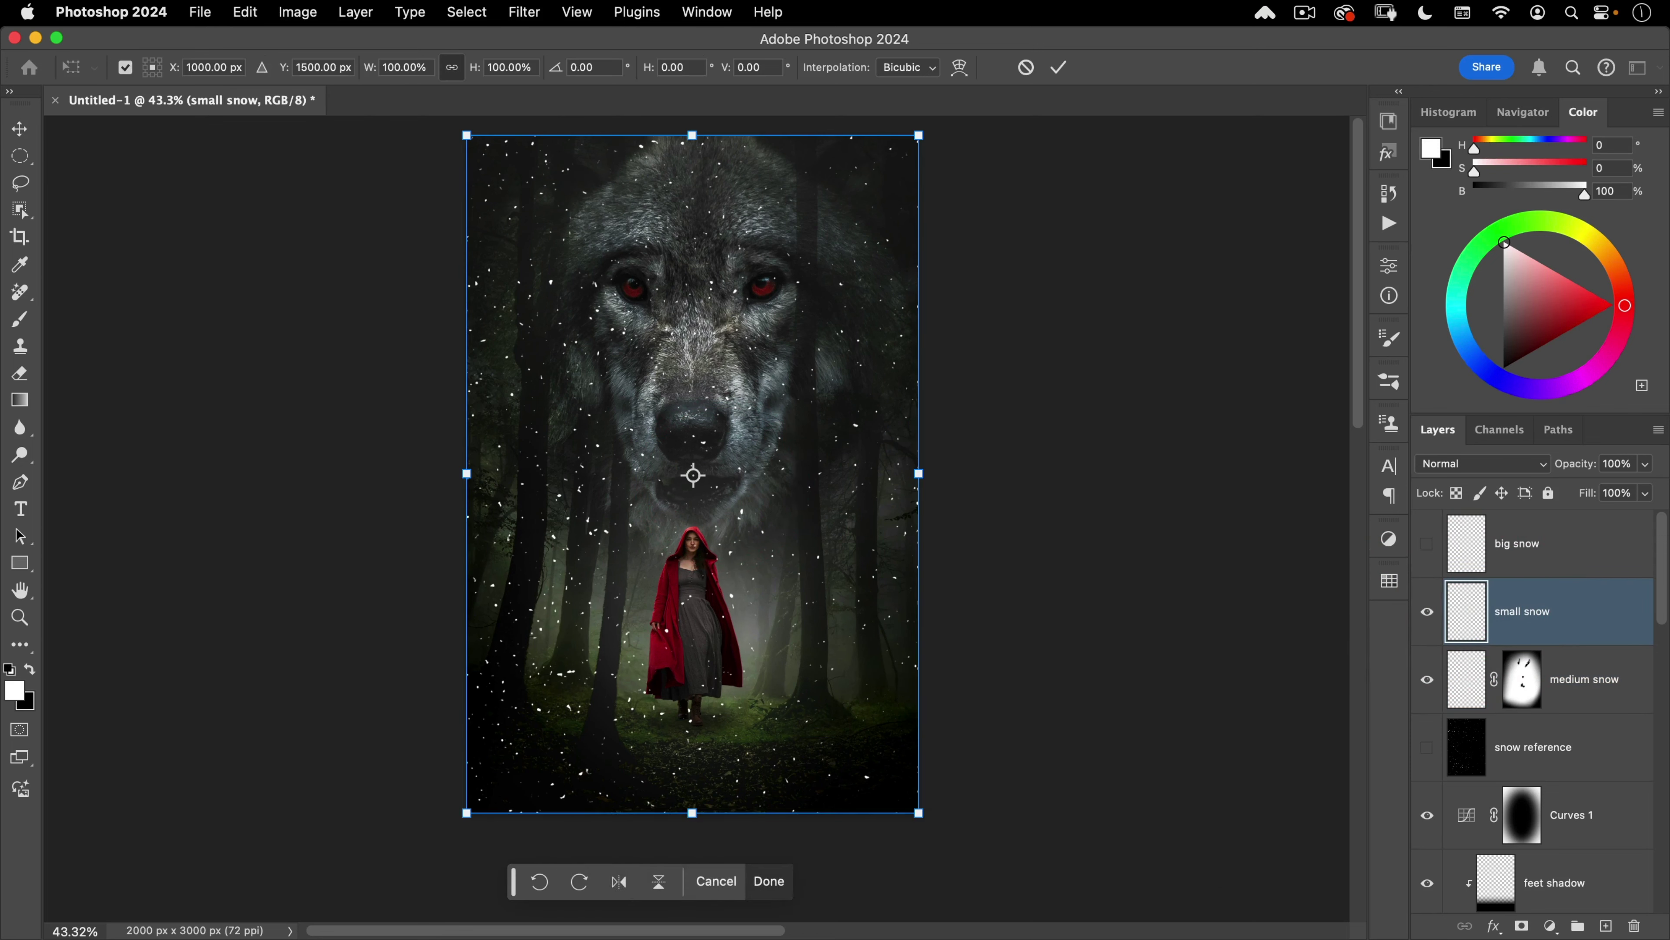
{"action": "right_click", "coordinate": [726, 291]}
{"action": "left_click", "coordinate": [769, 779]}
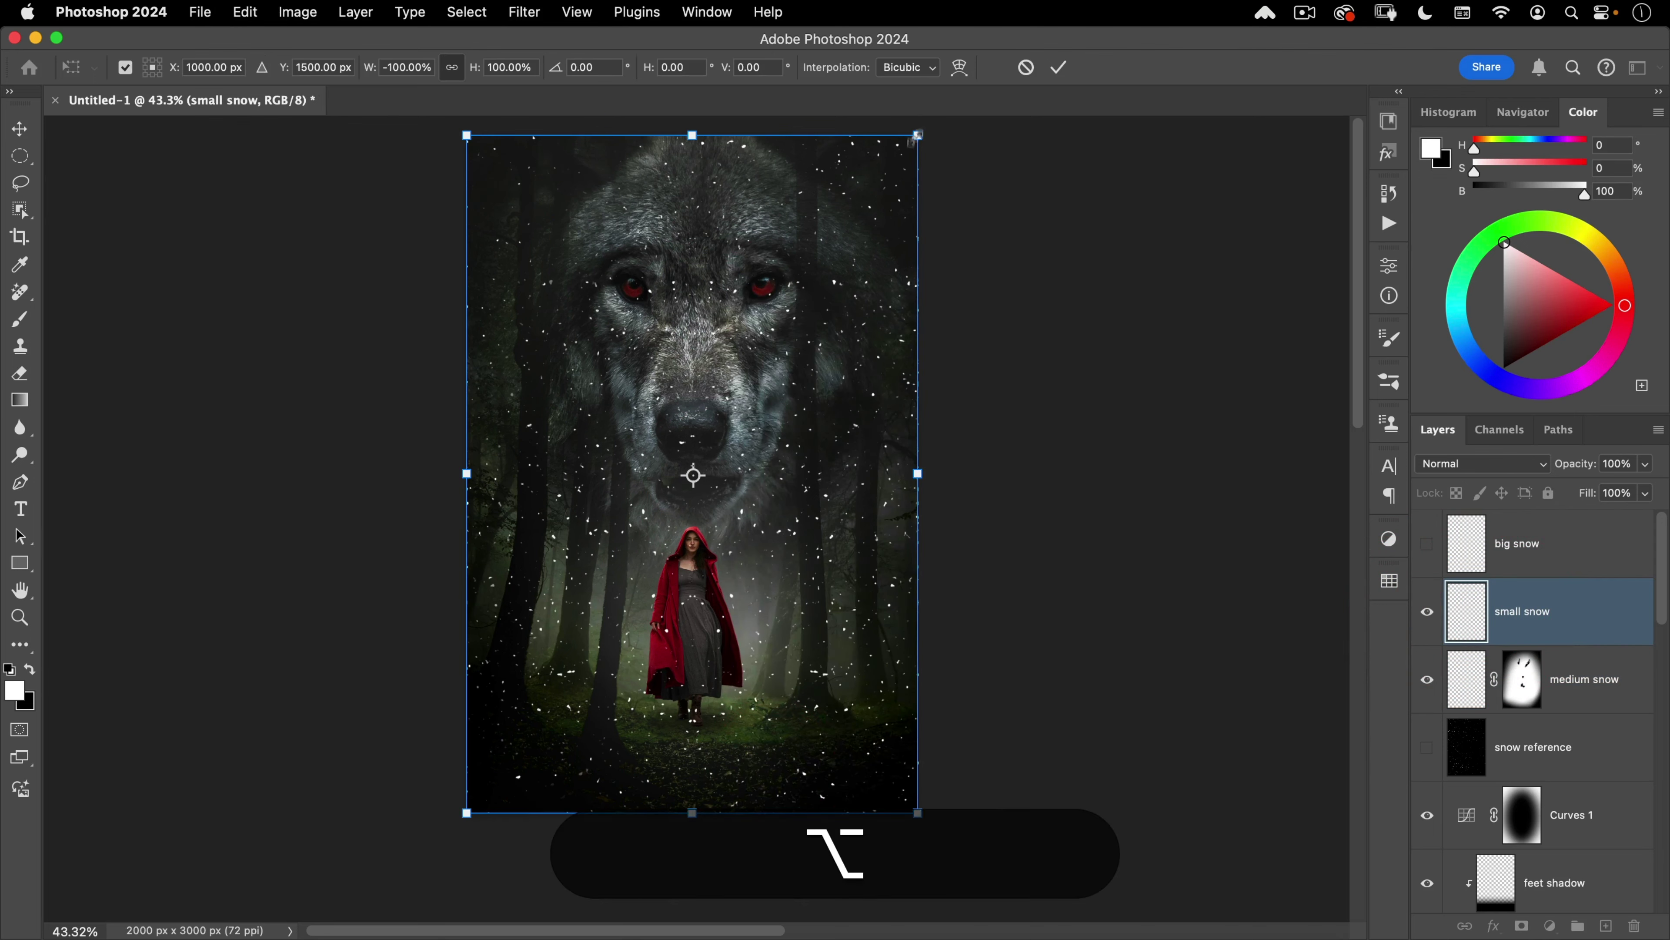
Step: Scale the small snow layer down proportionally to about 56% and move it down around the woman
{"action": "left_click_drag", "start_coordinate": [918, 136], "coordinate": [850, 246]}
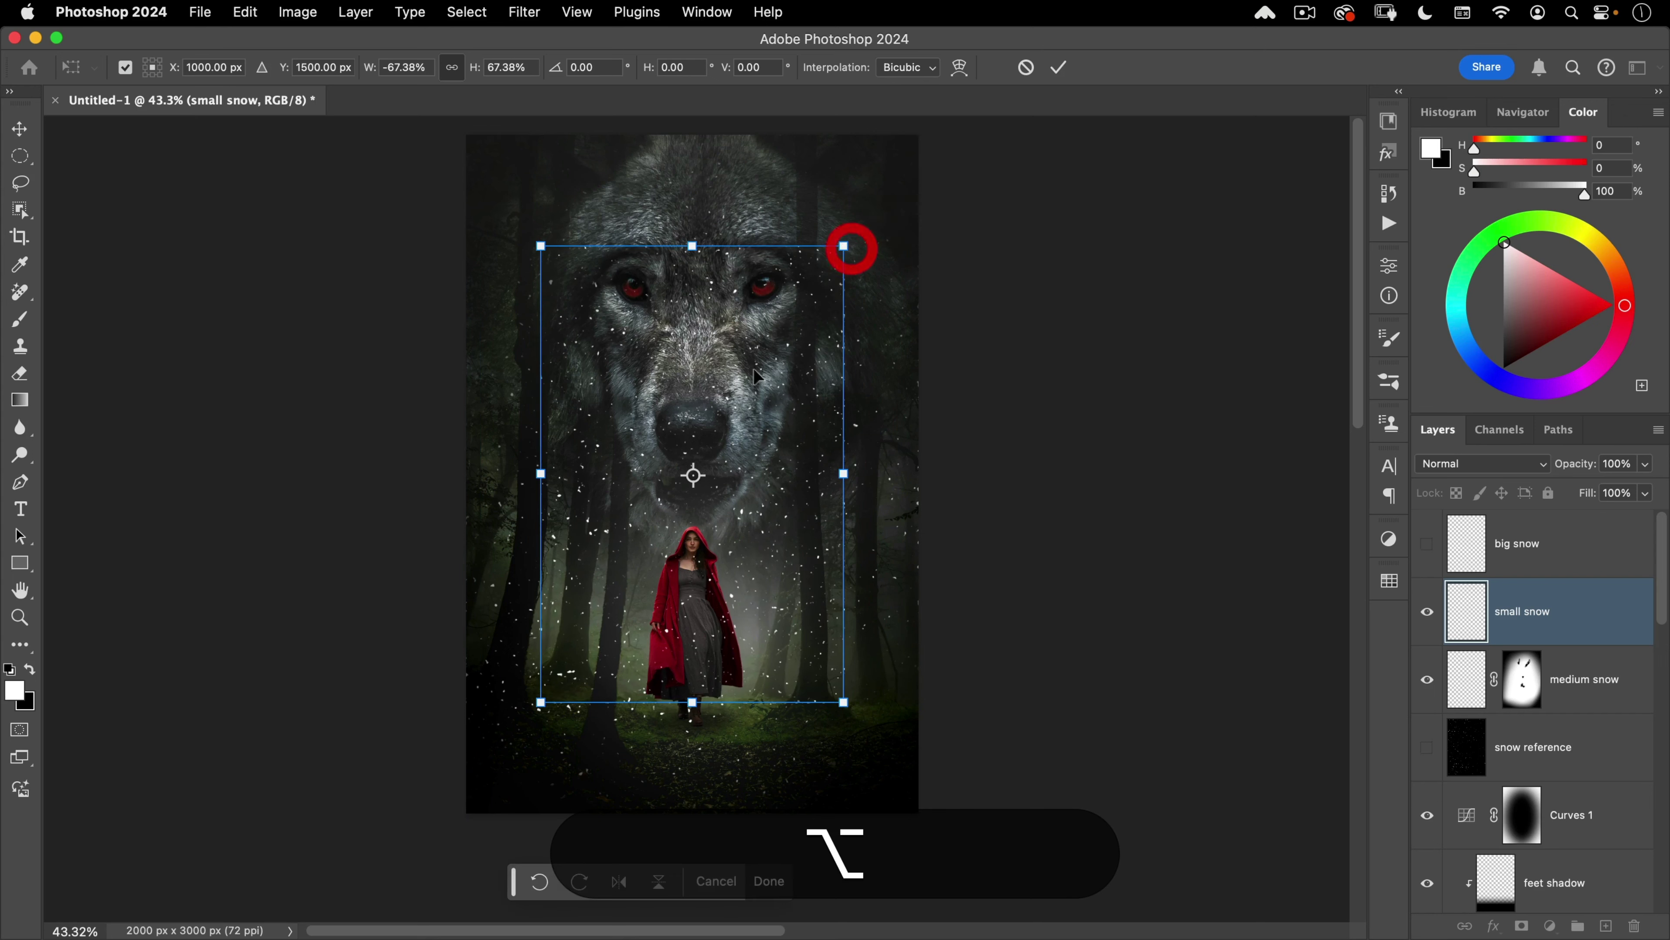
{"action": "left_click_drag", "start_coordinate": [752, 368], "coordinate": [757, 448]}
{"action": "left_click_drag", "start_coordinate": [848, 322], "coordinate": [829, 362]}
{"action": "left_click_drag", "start_coordinate": [733, 435], "coordinate": [728, 455]}
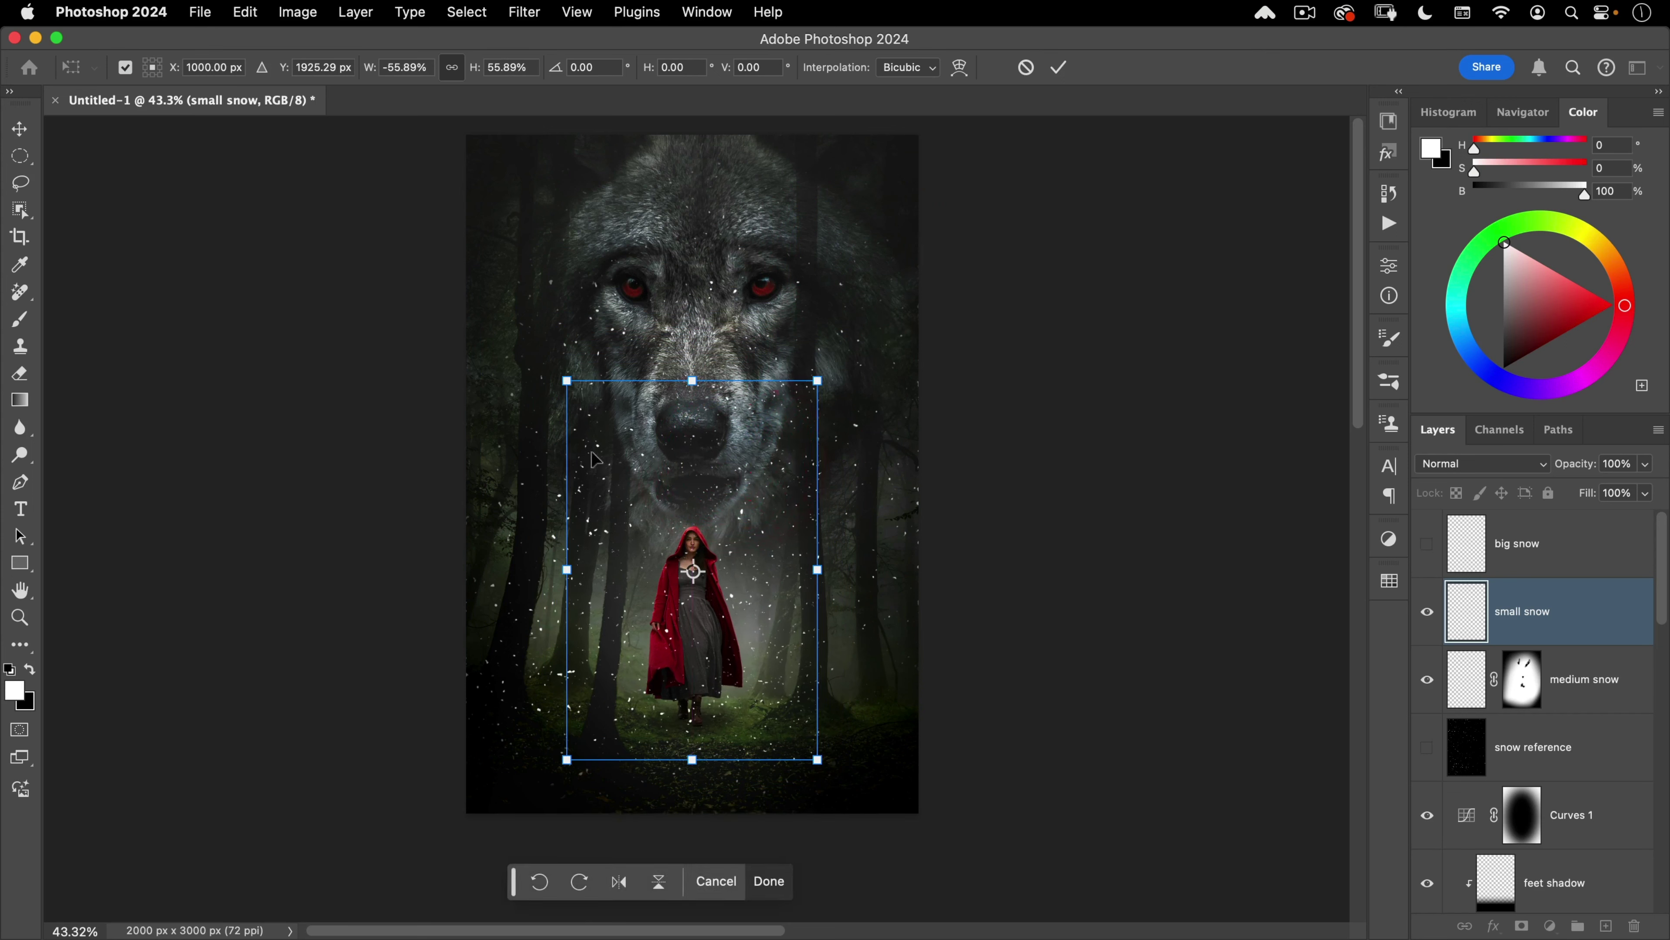
{"action": "double_click", "coordinate": [740, 571]}
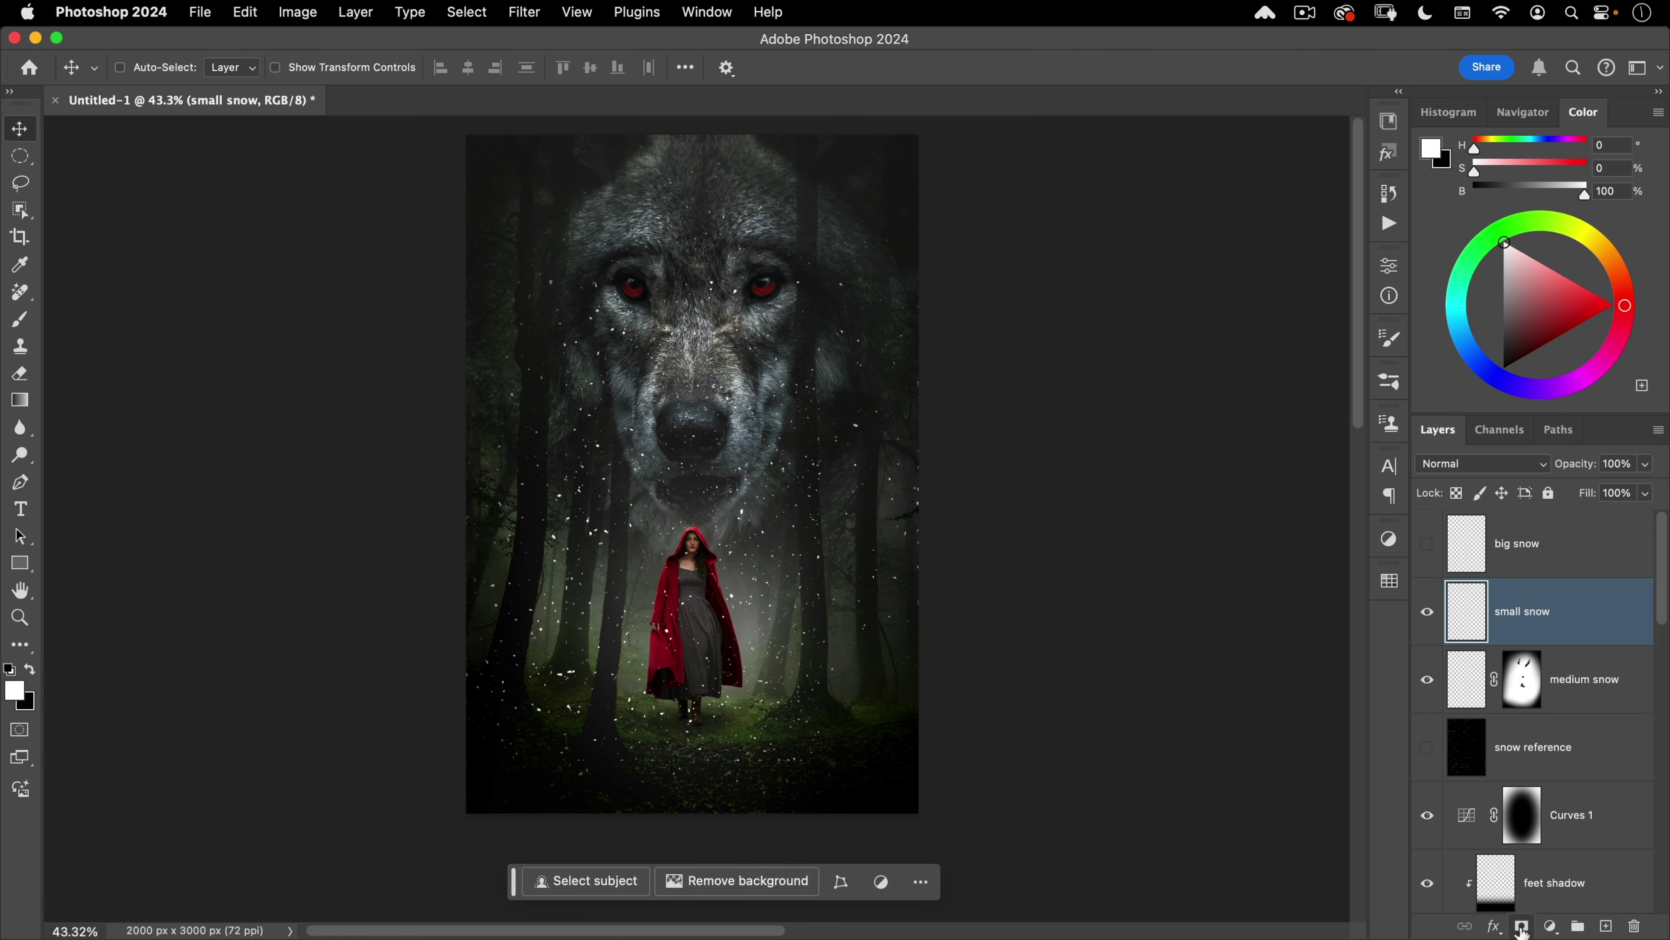
Step: Add a blank layer mask to the small snow layer
{"action": "left_click", "coordinate": [1521, 926]}
{"action": "left_click_drag", "start_coordinate": [578, 690], "coordinate": [640, 670]}
{"action": "left_click_drag", "start_coordinate": [748, 645], "coordinate": [699, 584]}
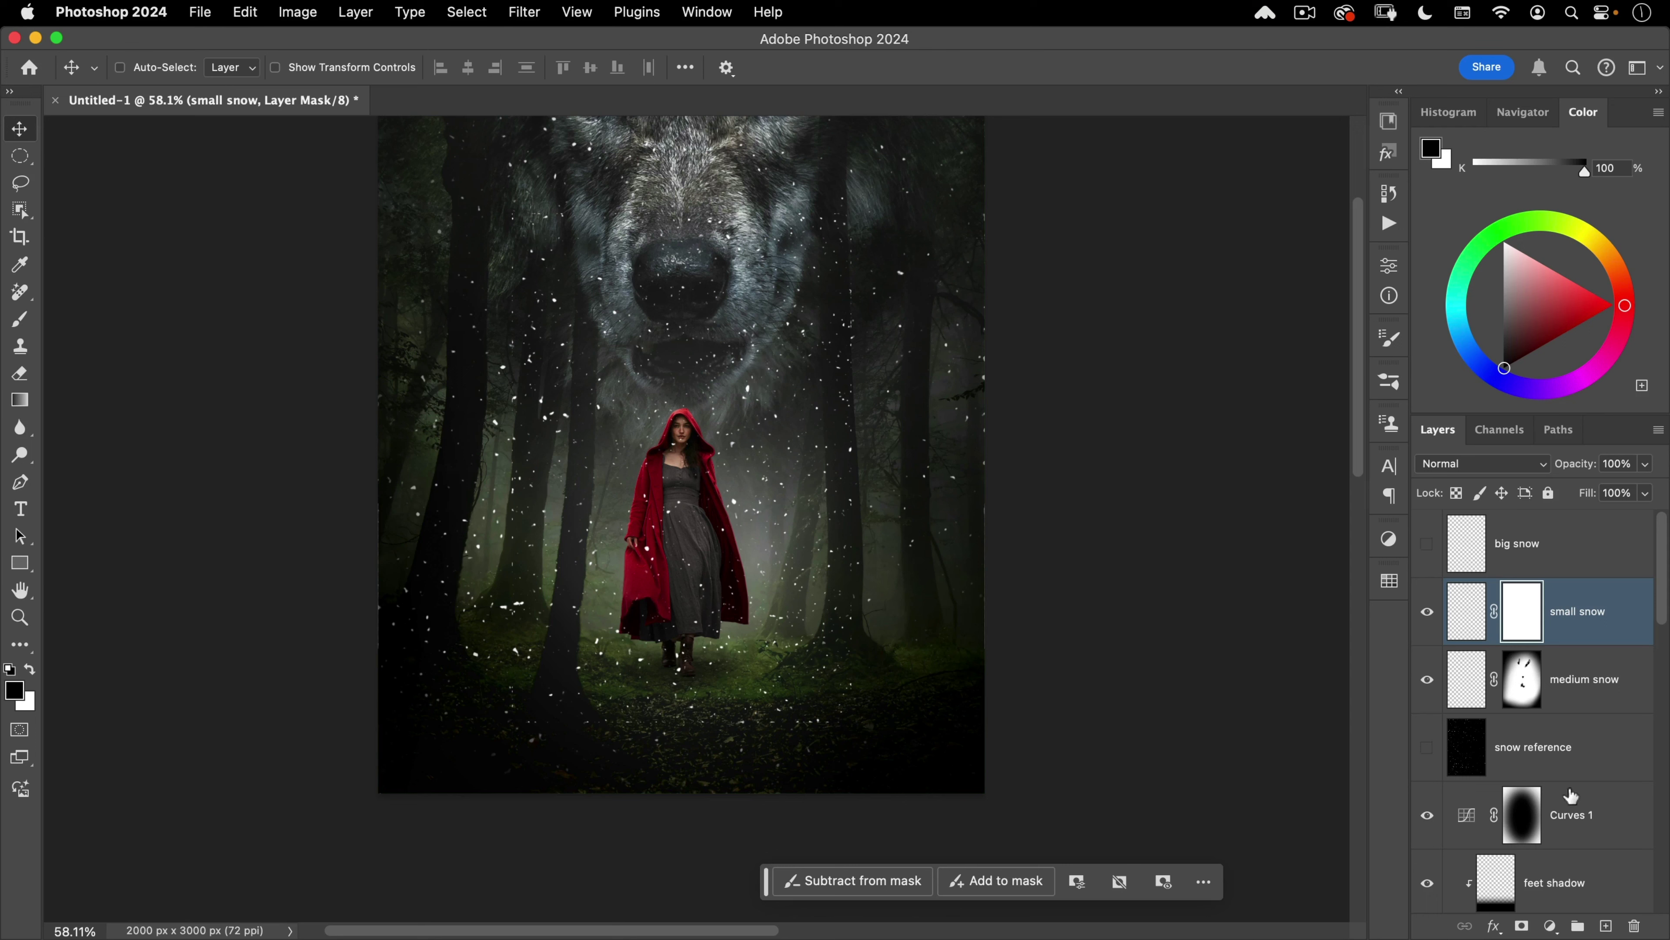
Step: Show only the forest layer and load its Red channel as a selection
{"action": "scroll", "coordinate": [1621, 763], "scroll_direction": "down", "scroll_amount": 15}
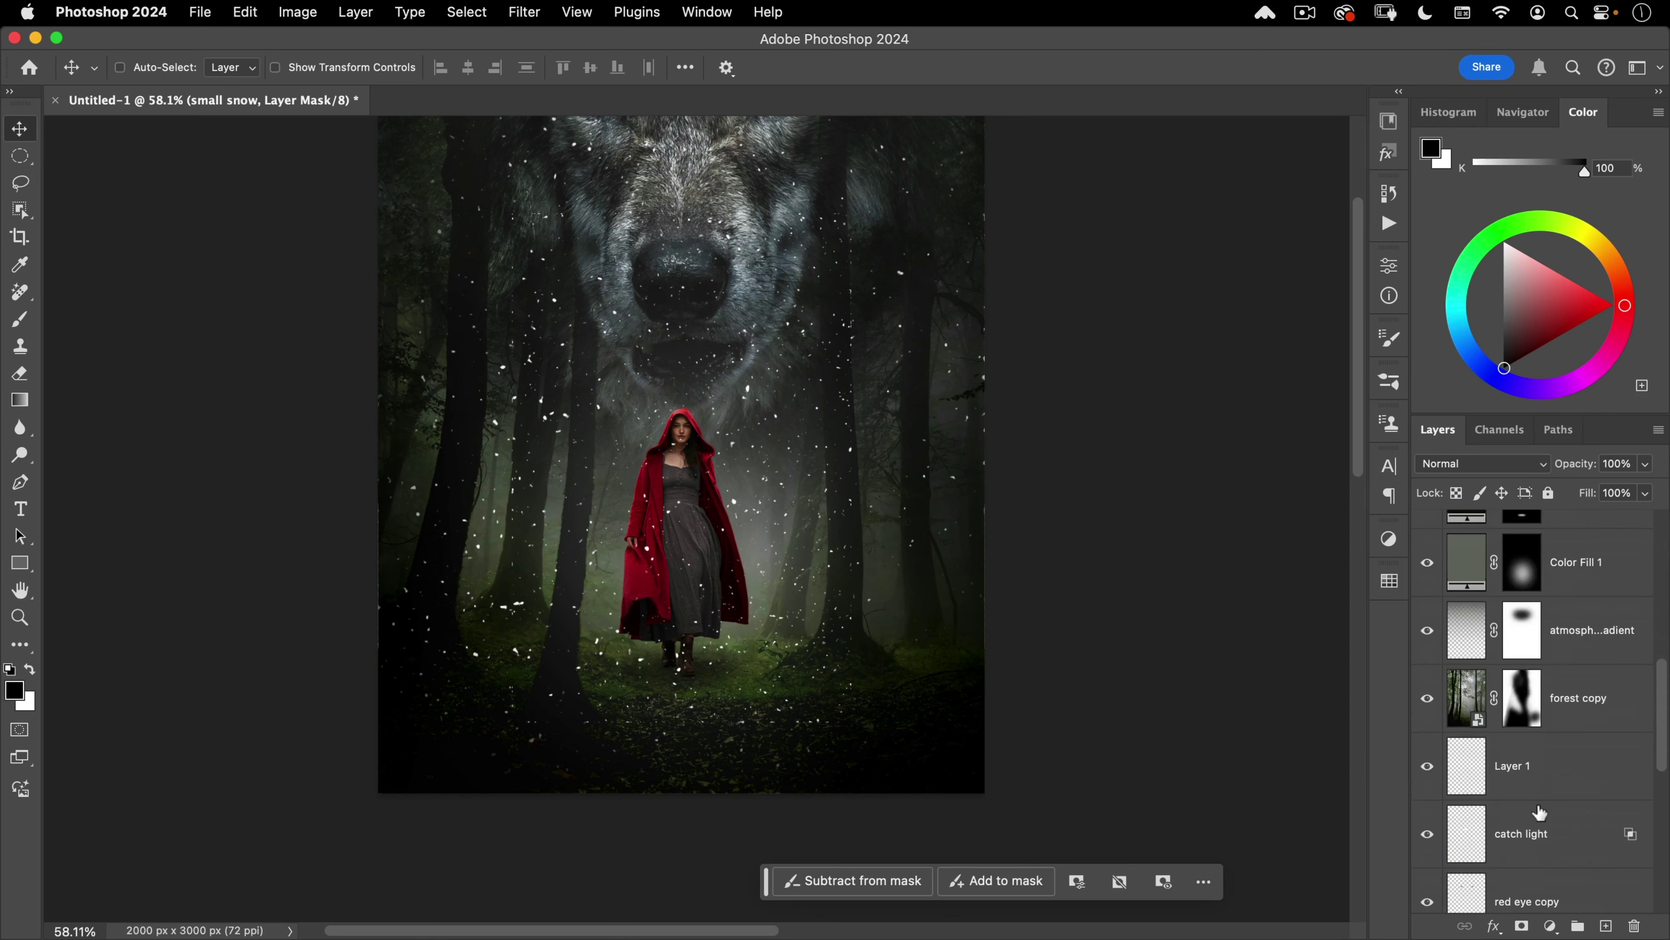
{"action": "scroll", "coordinate": [1508, 746], "scroll_direction": "down", "scroll_amount": 3}
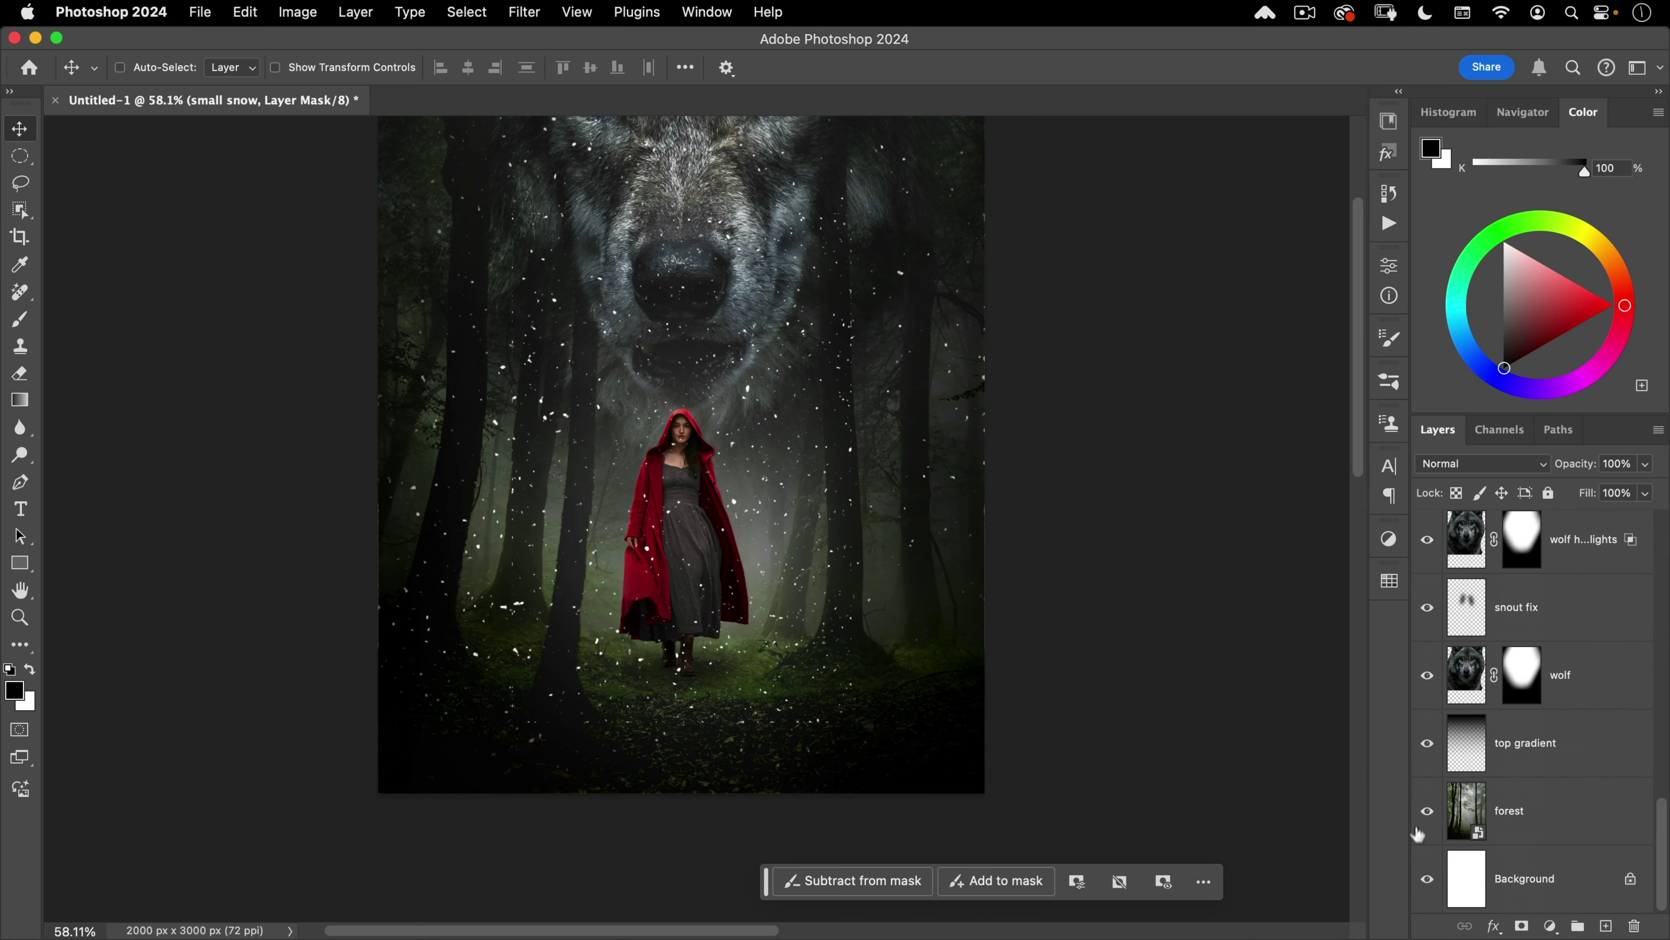
{"action": "left_click", "coordinate": [1427, 819], "text": "alt"}
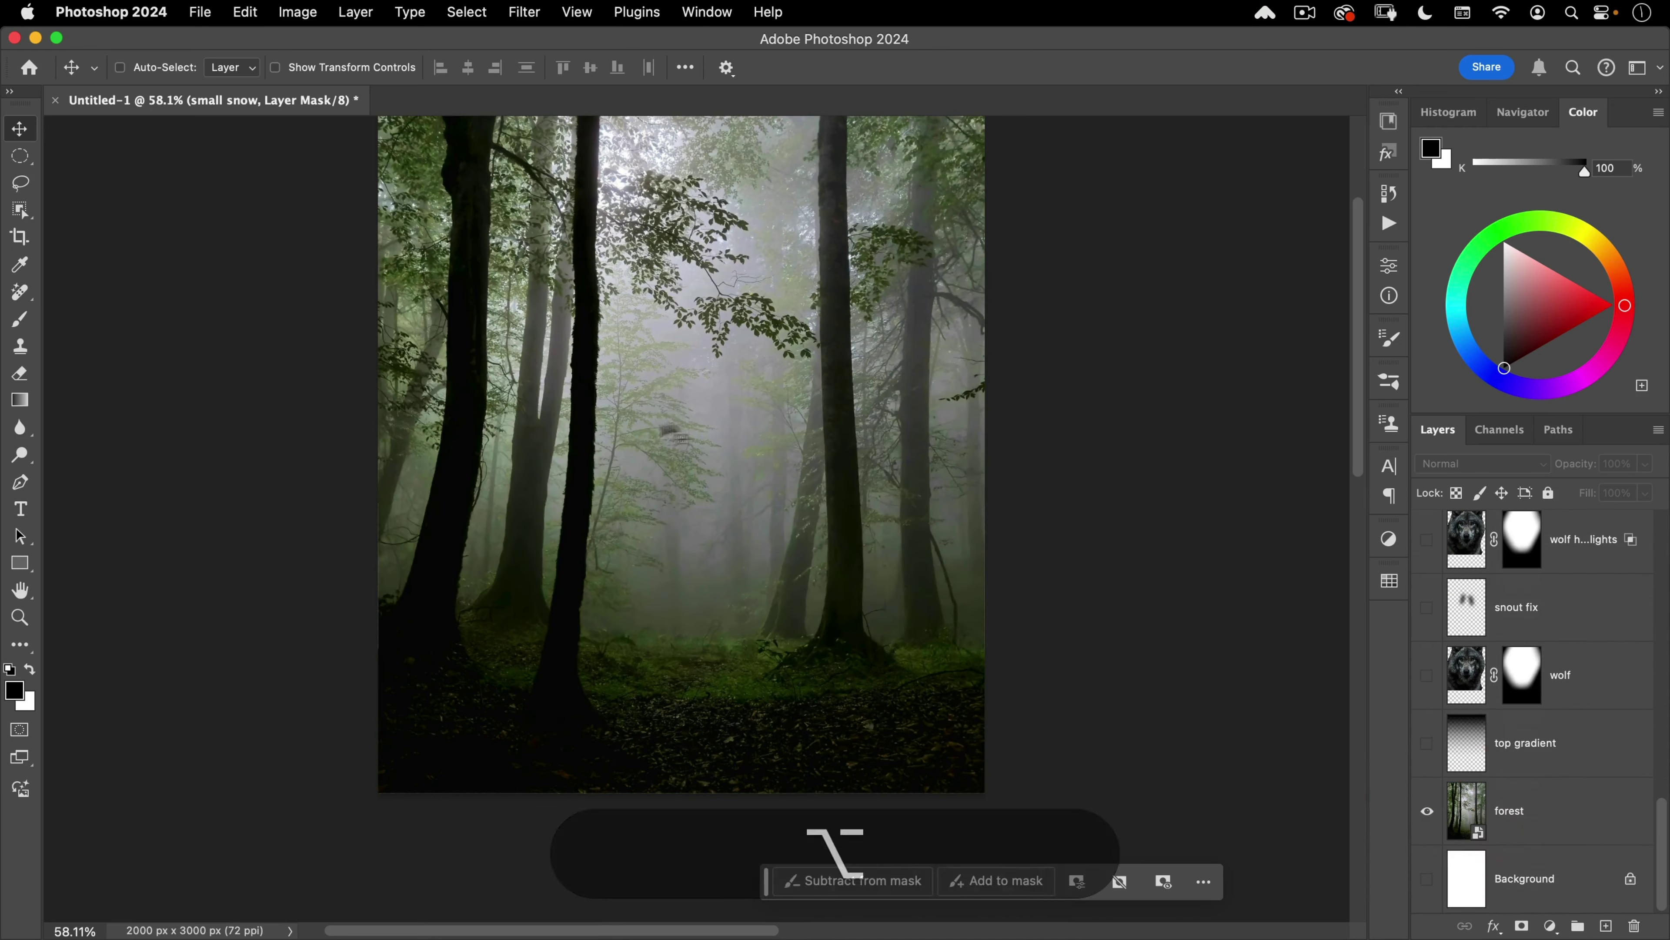
{"action": "left_click", "coordinate": [1499, 431]}
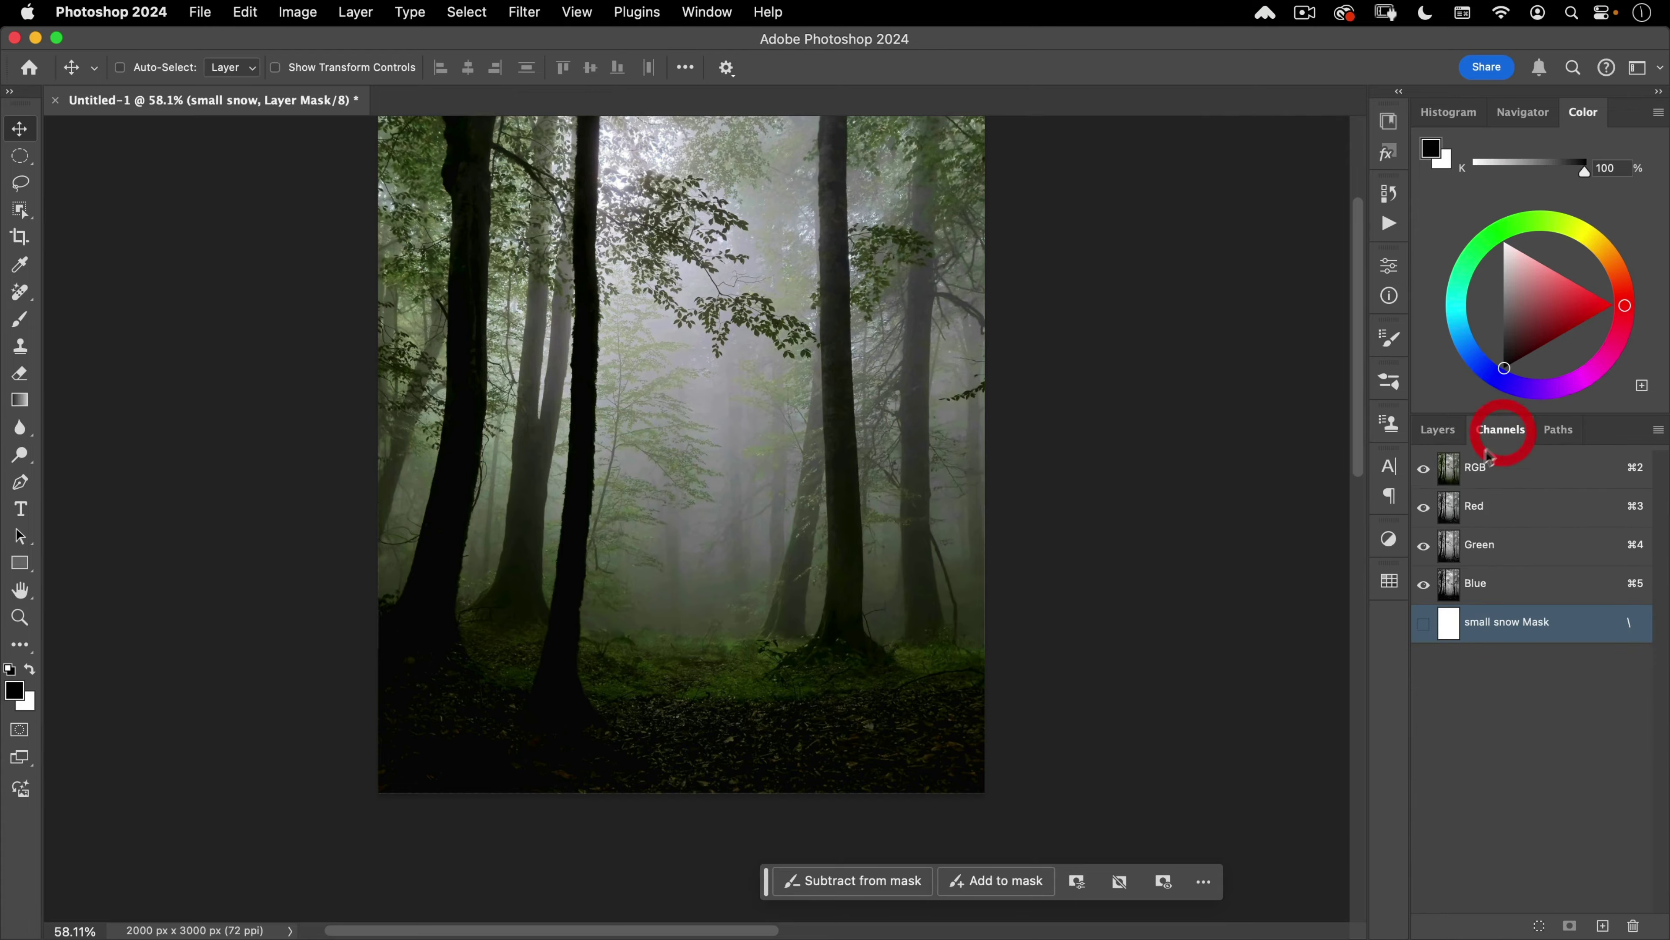
{"action": "left_click", "coordinate": [1452, 508], "text": "super"}
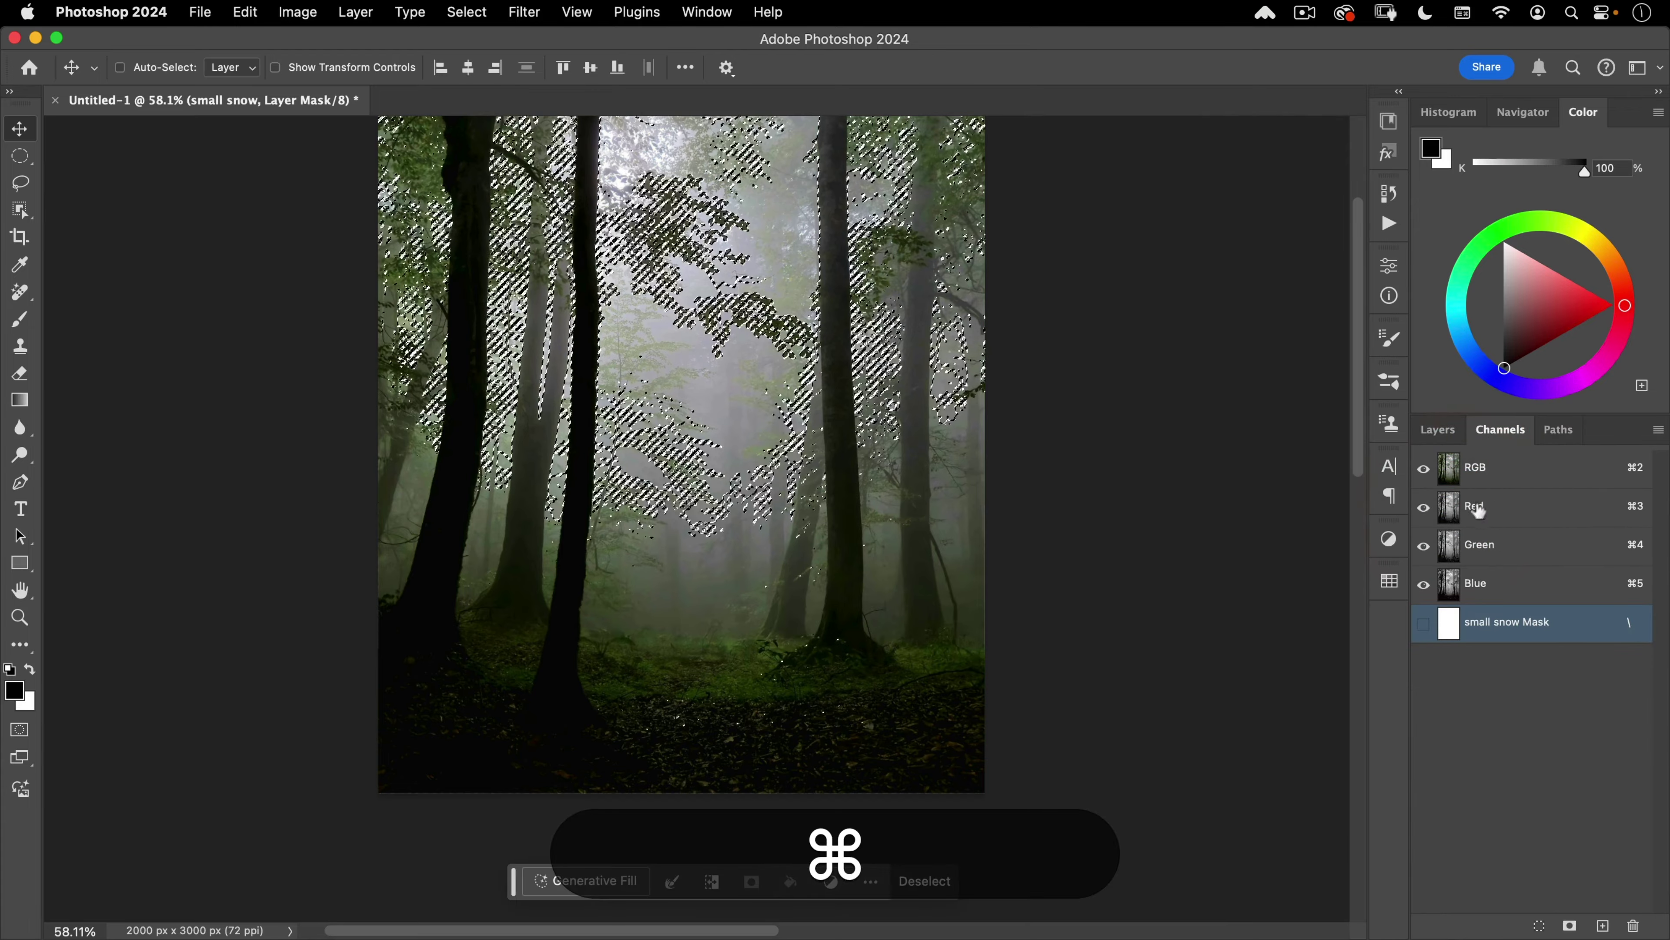
Step: Restore the other layers' visibility and replace the small snow layer's blank mask with one made from the selection
{"action": "left_click", "coordinate": [1439, 430]}
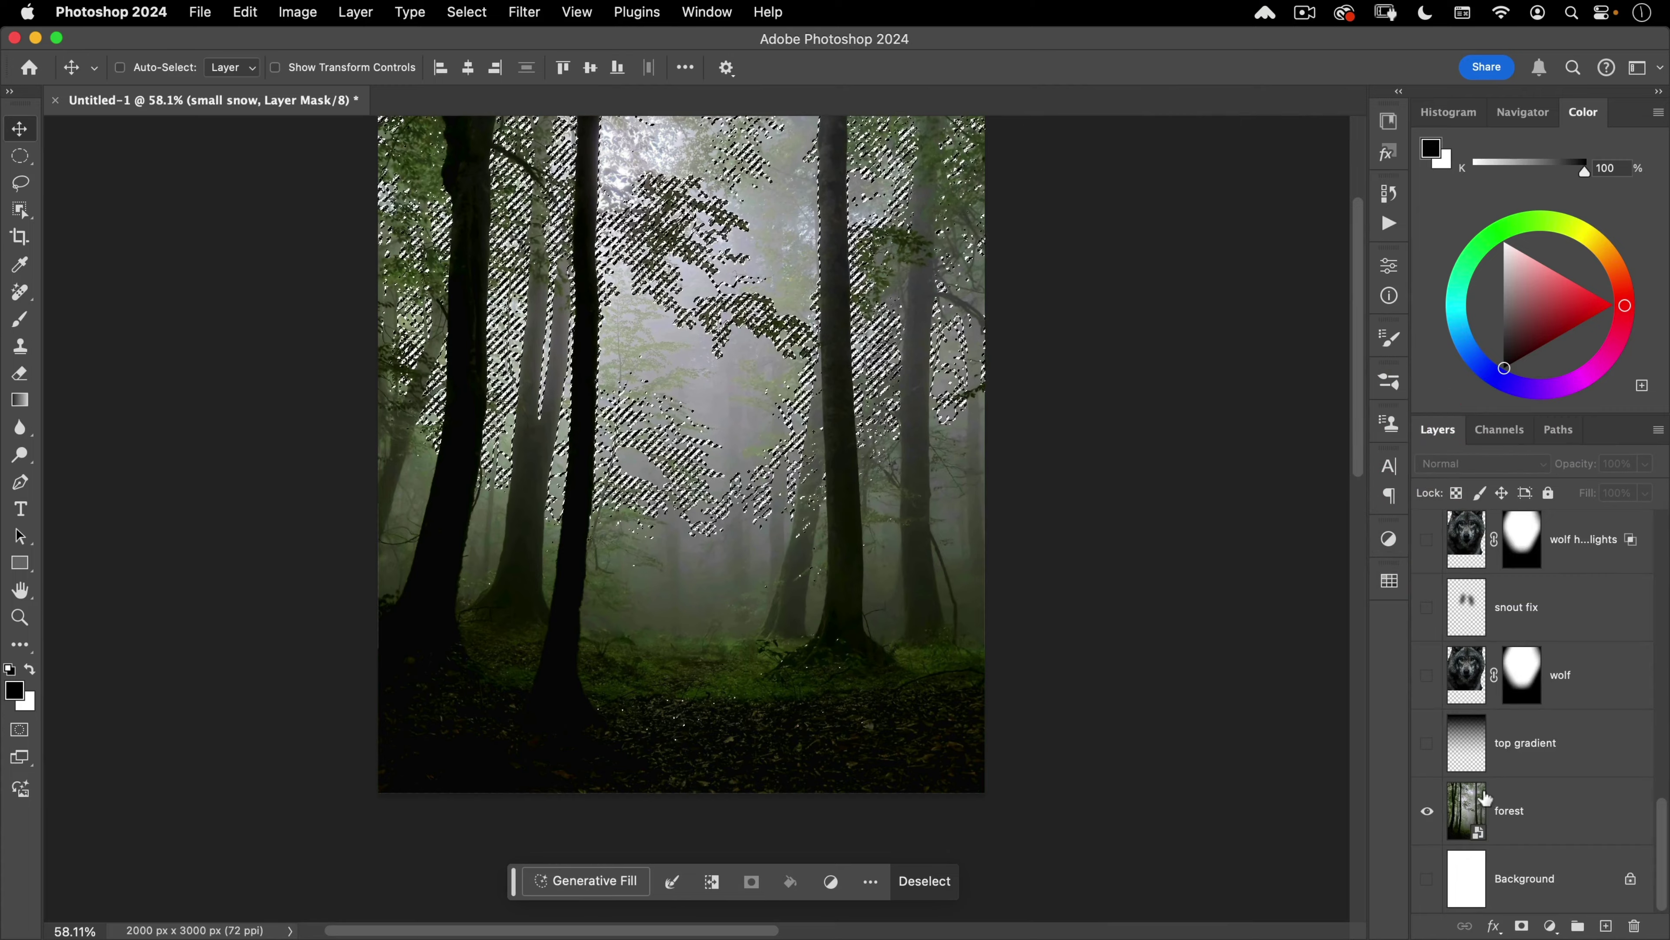
{"action": "left_click", "coordinate": [1427, 811], "text": "alt"}
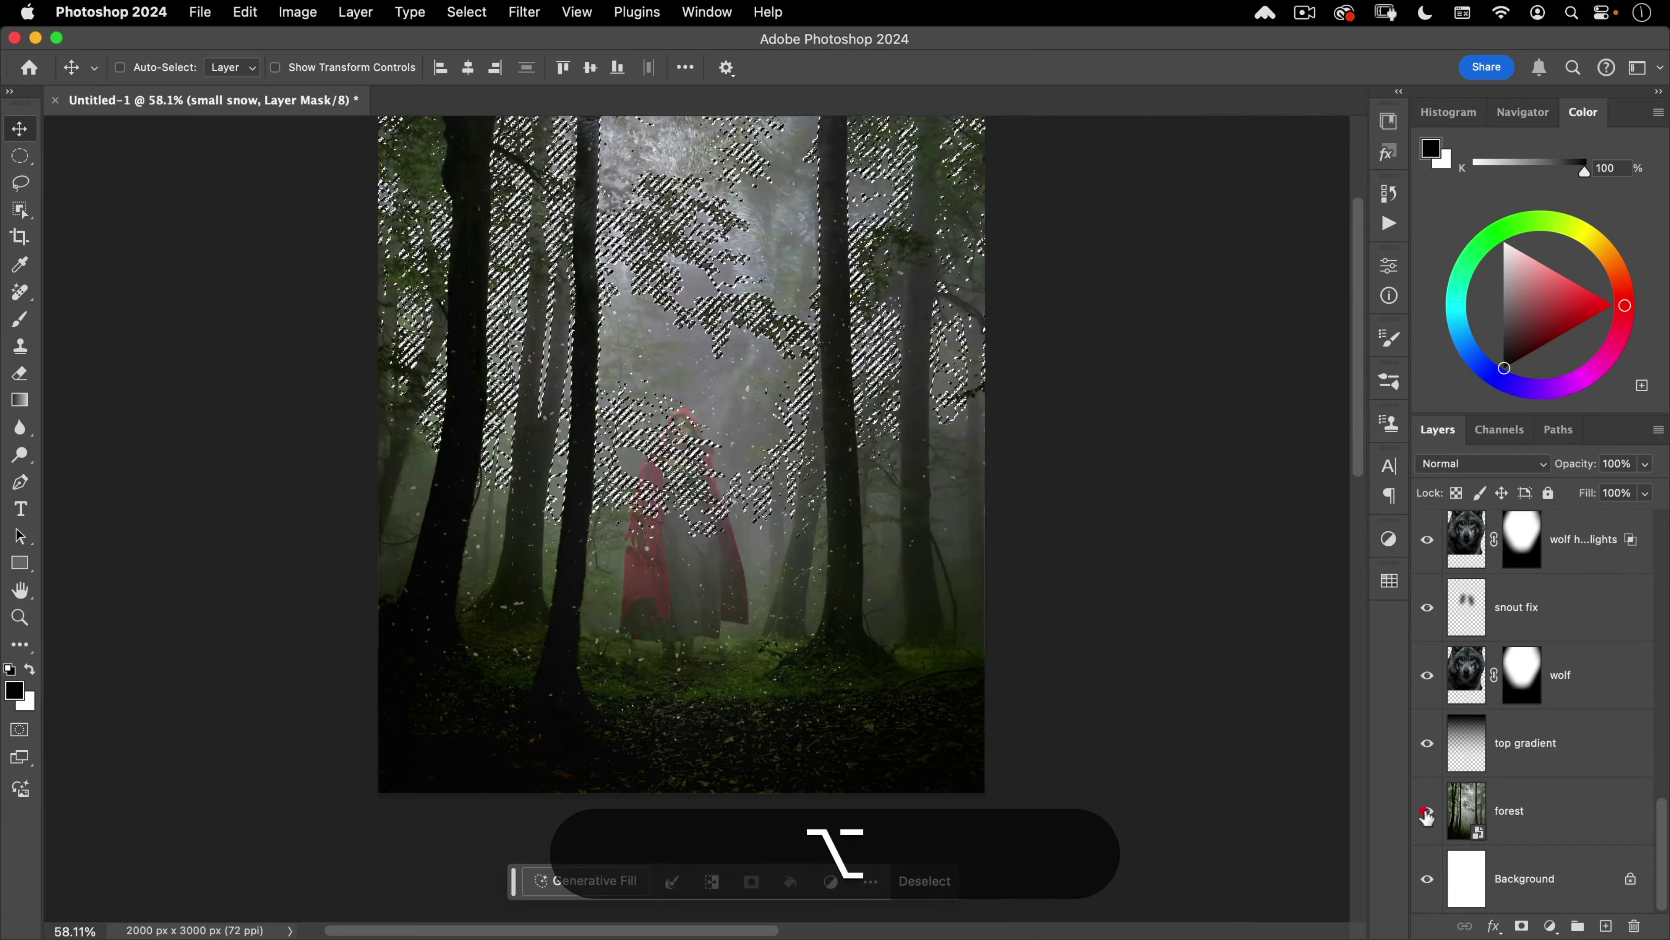
{"action": "scroll", "coordinate": [1526, 583], "scroll_direction": "up", "scroll_amount": 3}
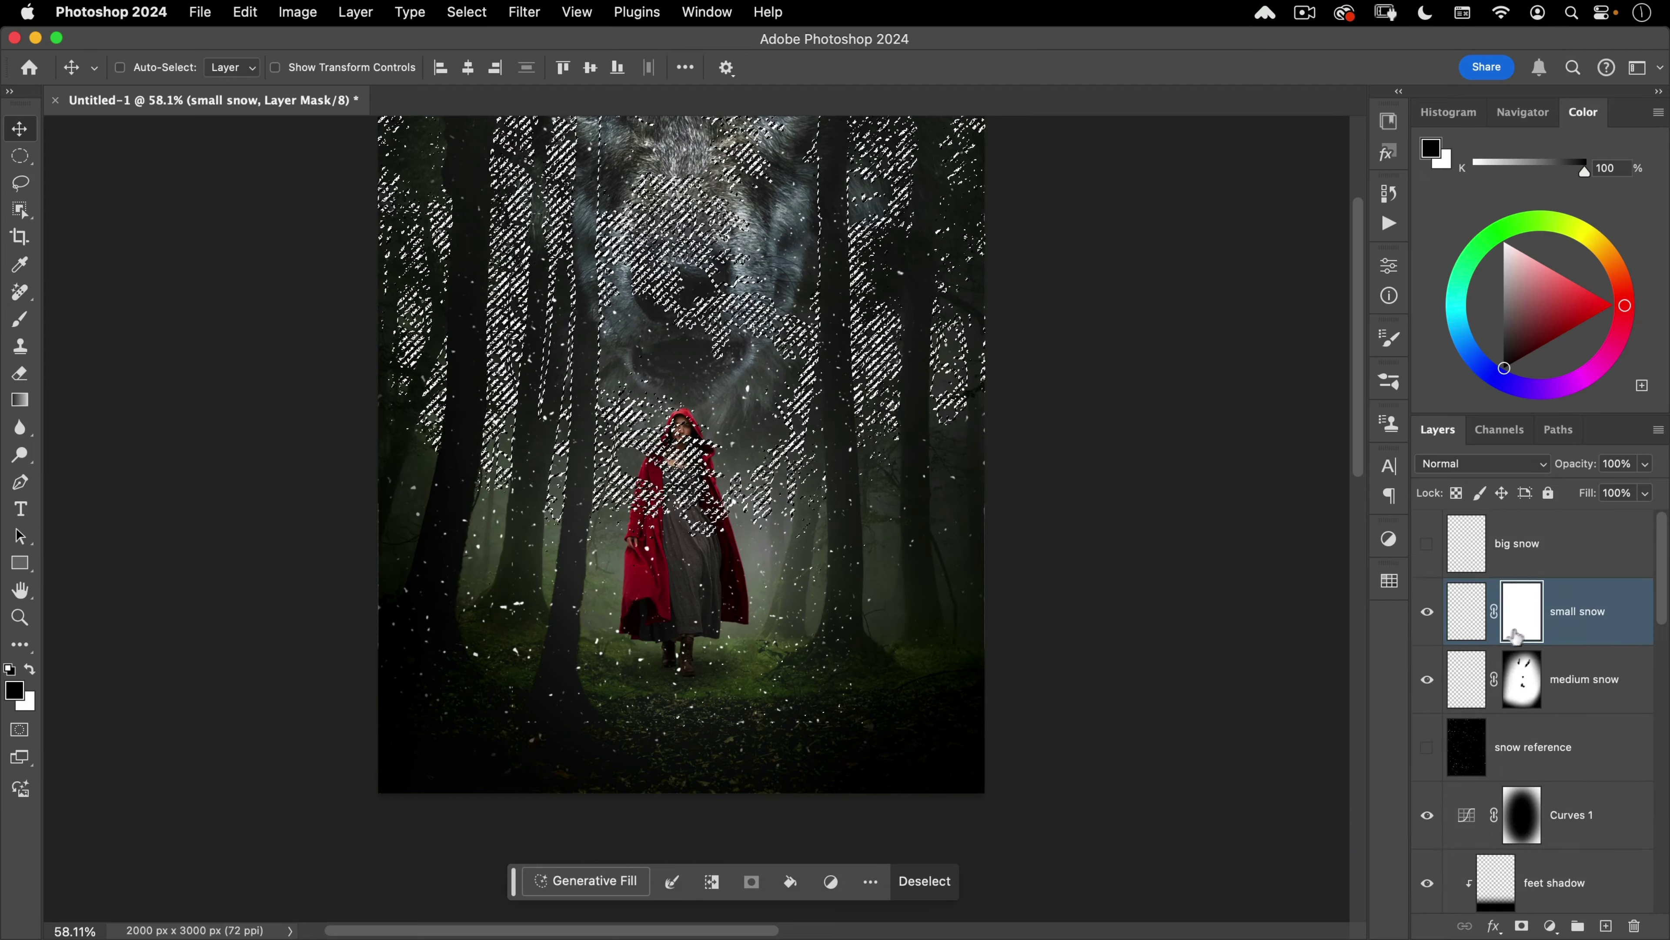
{"action": "right_click", "coordinate": [1523, 612]}
{"action": "left_click", "coordinate": [1401, 661]}
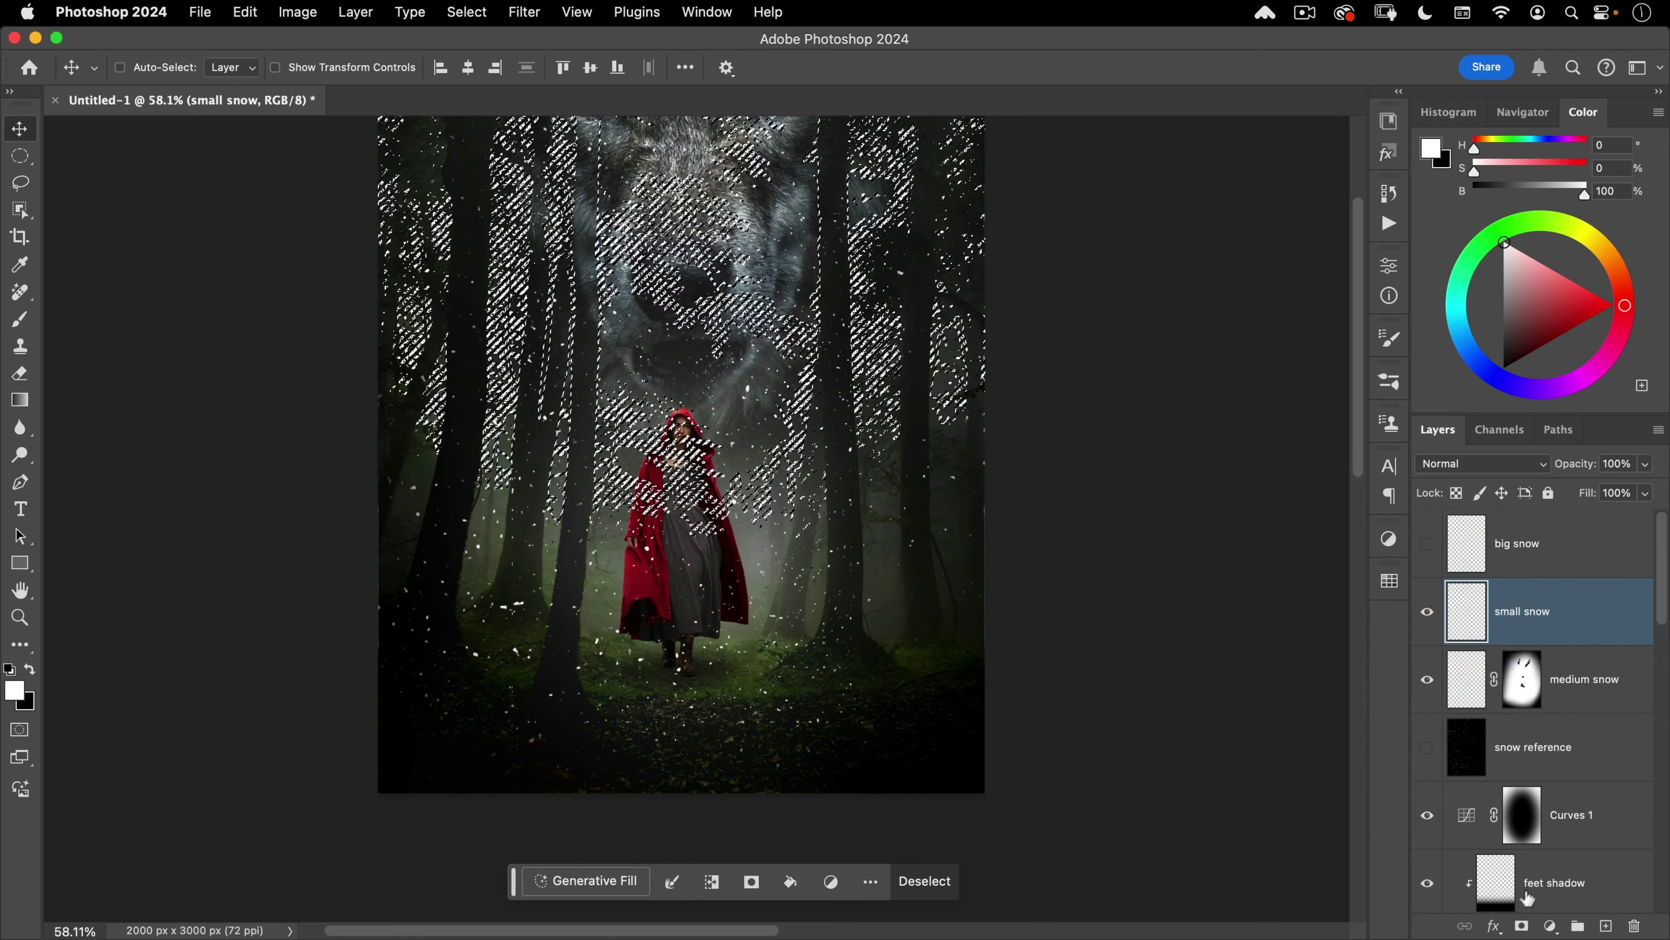
{"action": "left_click", "coordinate": [1522, 927]}
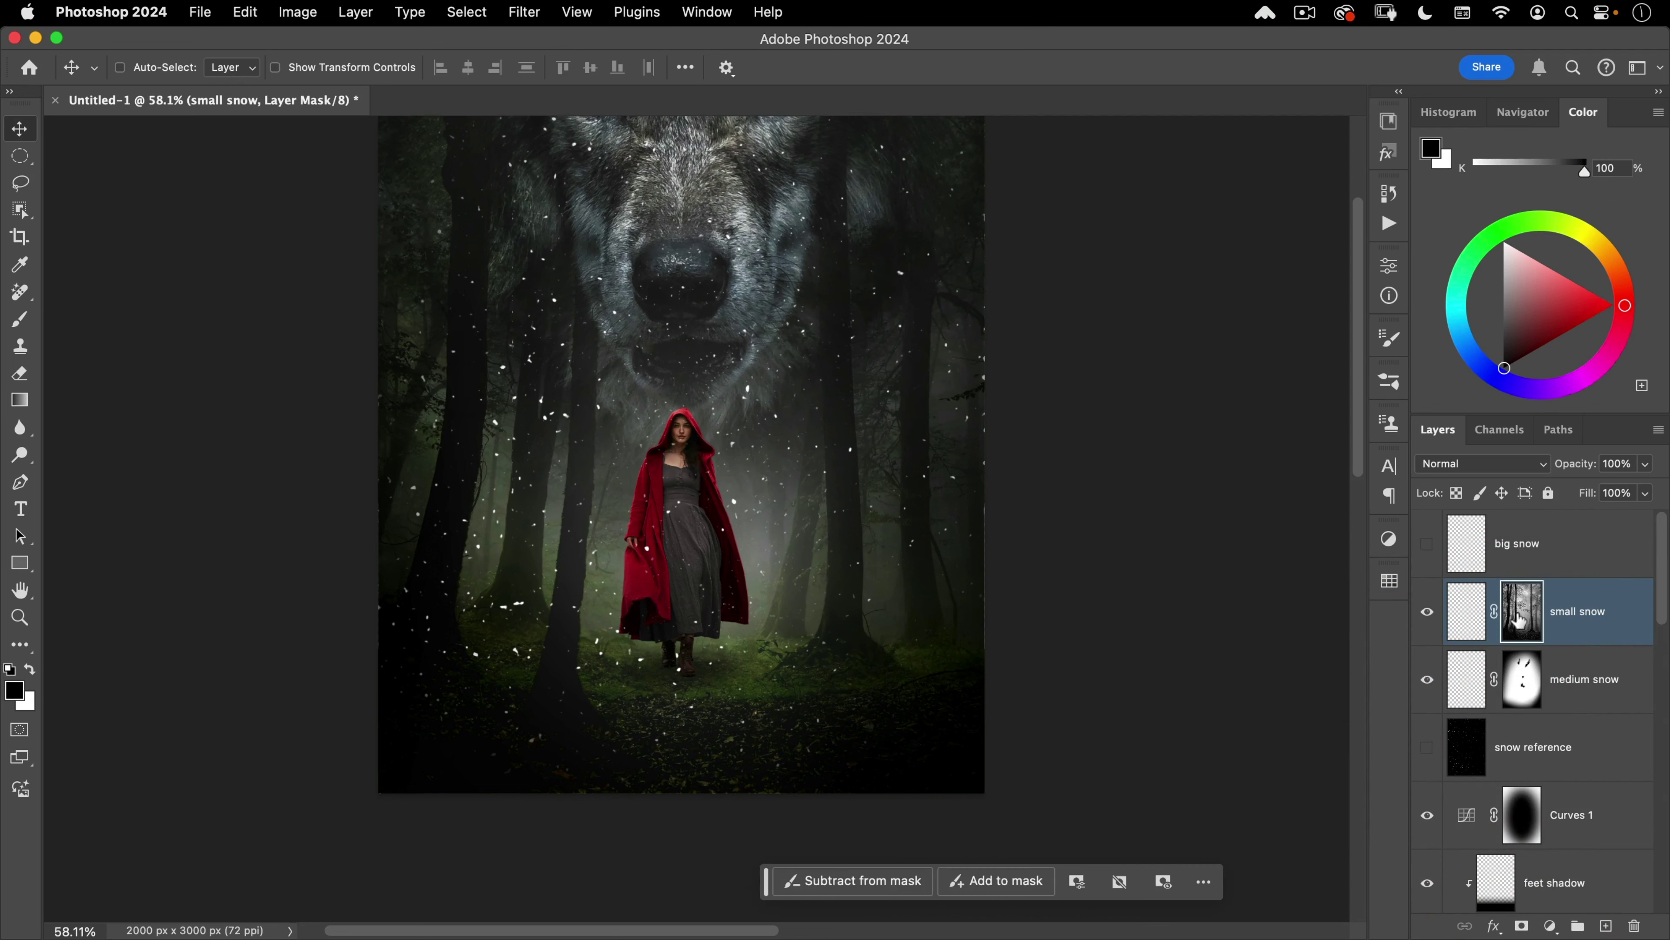
Step: Raise the contrast of the small snow mask with Curves, moving the black and white input points inward while viewing the mask alone
{"action": "left_click", "coordinate": [1520, 615], "text": "alt"}
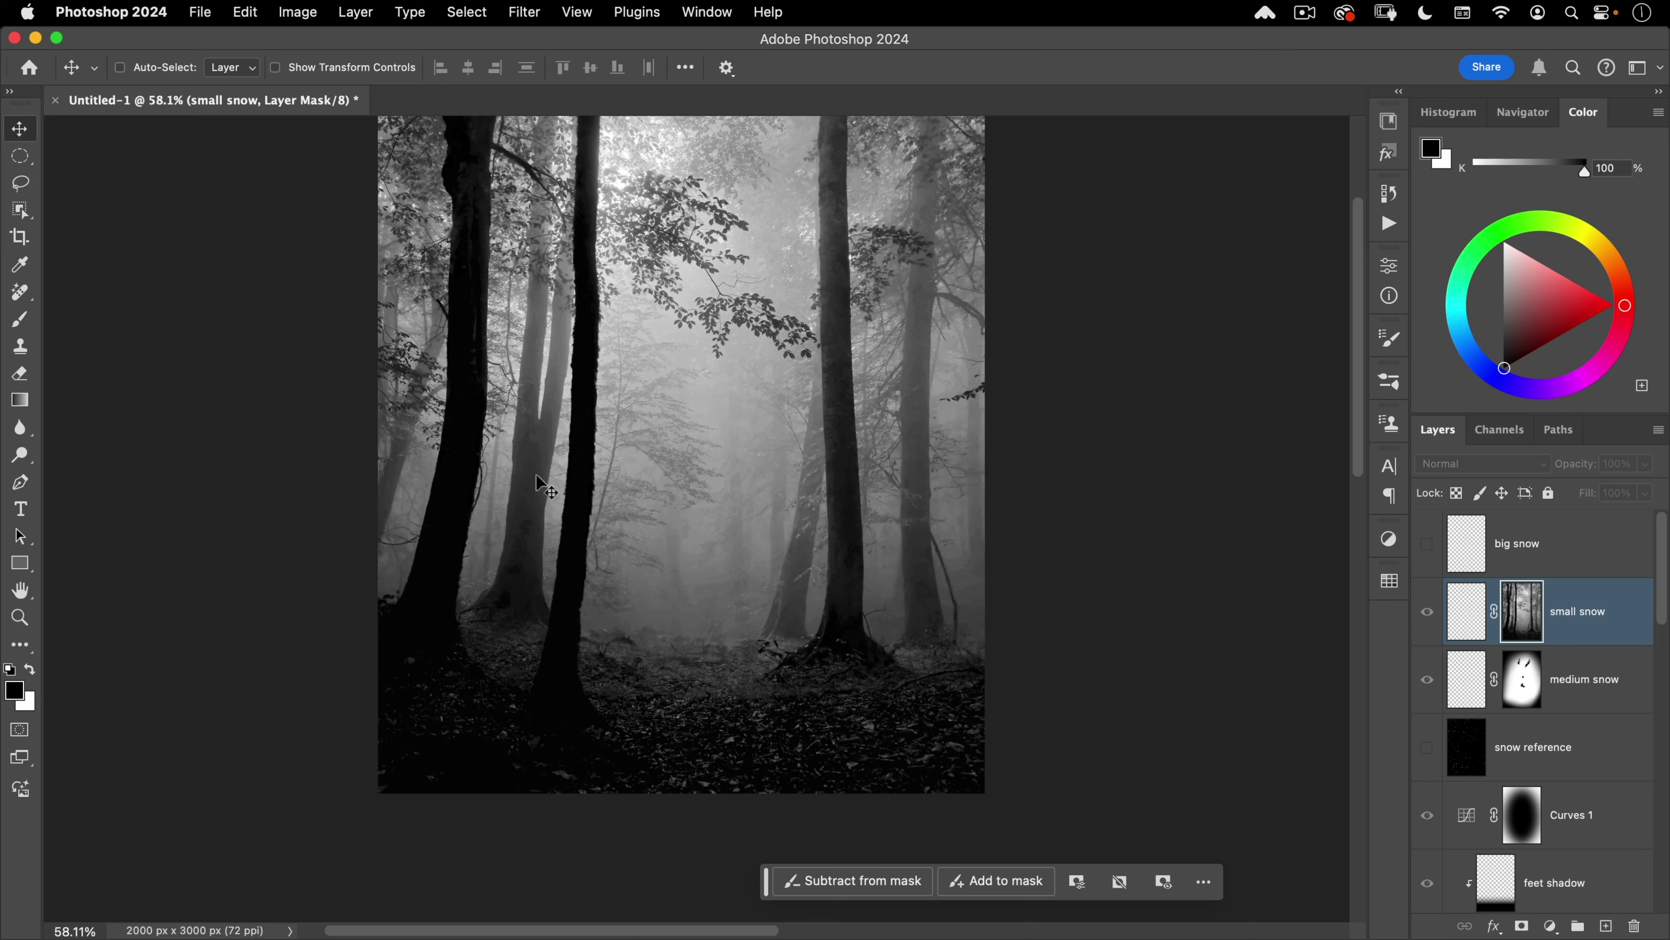
{"action": "key", "text": "super"}
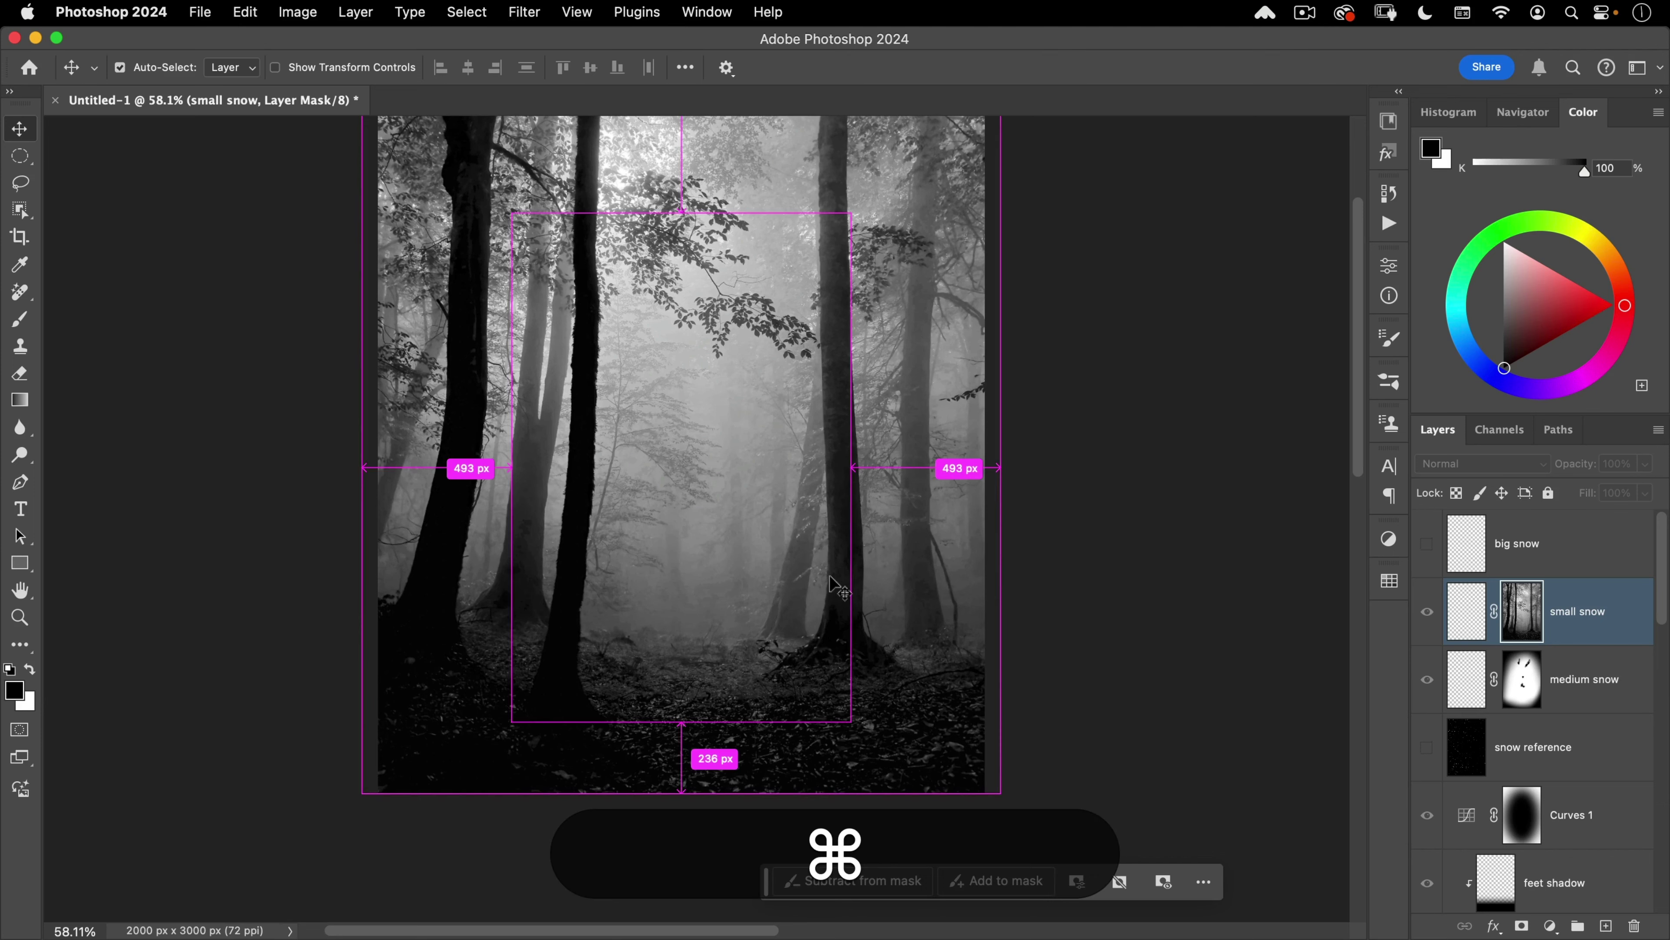
{"action": "key", "text": "super+m"}
{"action": "left_click_drag", "start_coordinate": [1007, 191], "coordinate": [1011, 151]}
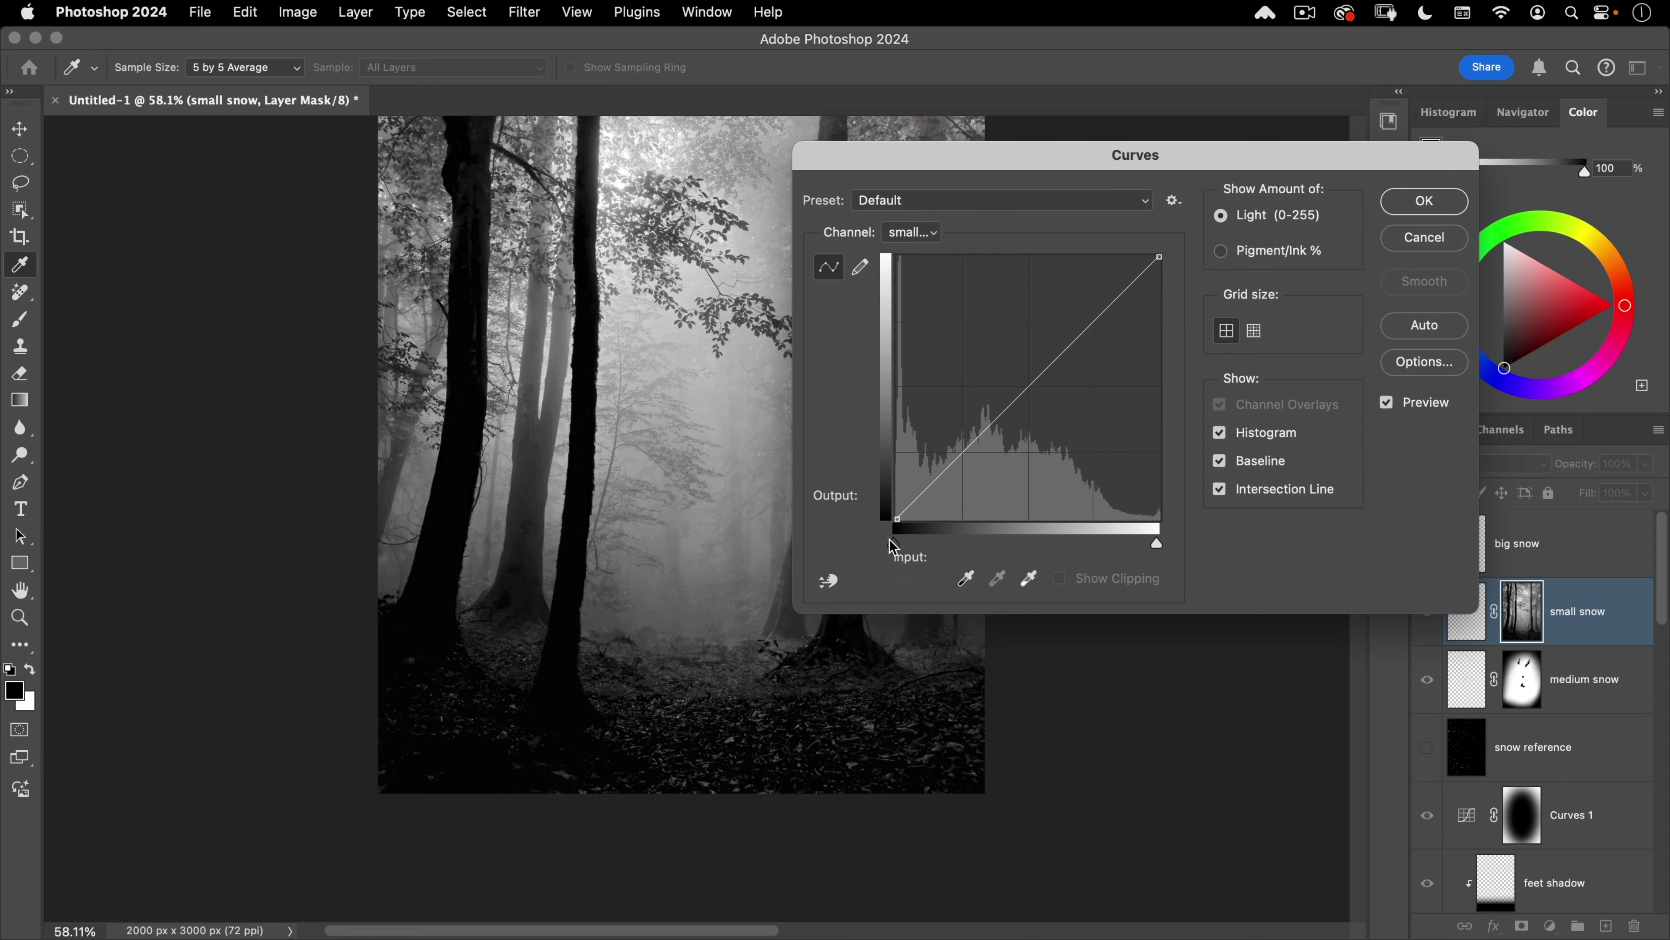
{"action": "left_click_drag", "start_coordinate": [891, 542], "coordinate": [917, 541]}
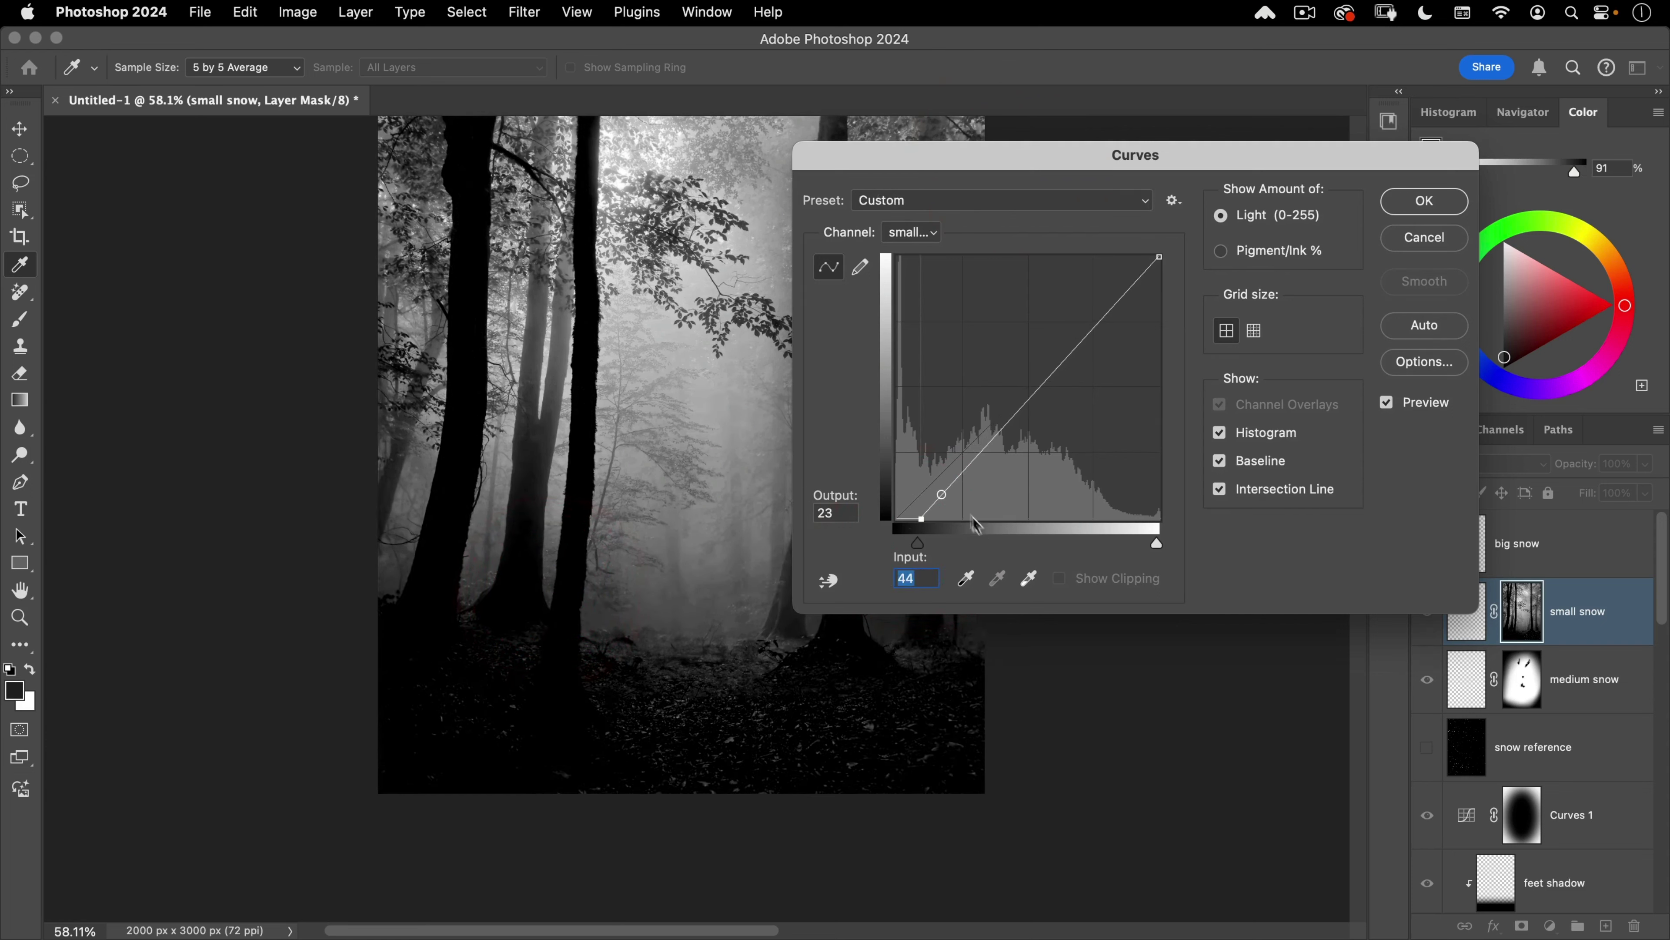
{"action": "left_click_drag", "start_coordinate": [941, 494], "coordinate": [997, 62]}
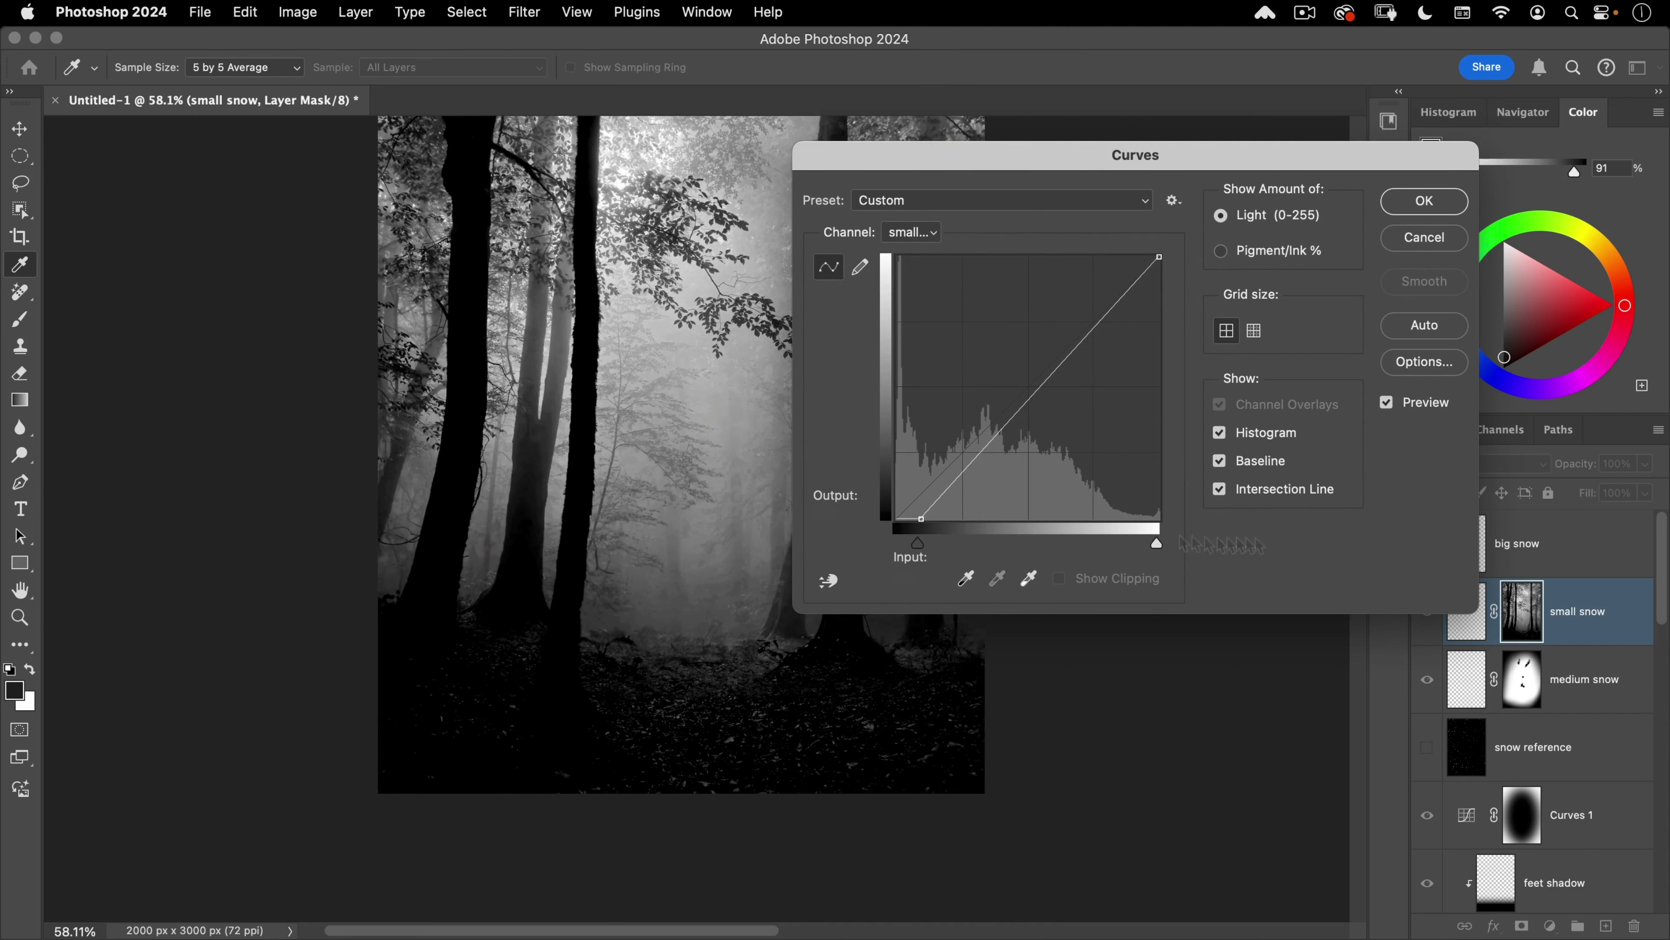
{"action": "left_click_drag", "start_coordinate": [1157, 546], "coordinate": [1045, 542]}
{"action": "left_click_drag", "start_coordinate": [917, 543], "coordinate": [925, 544]}
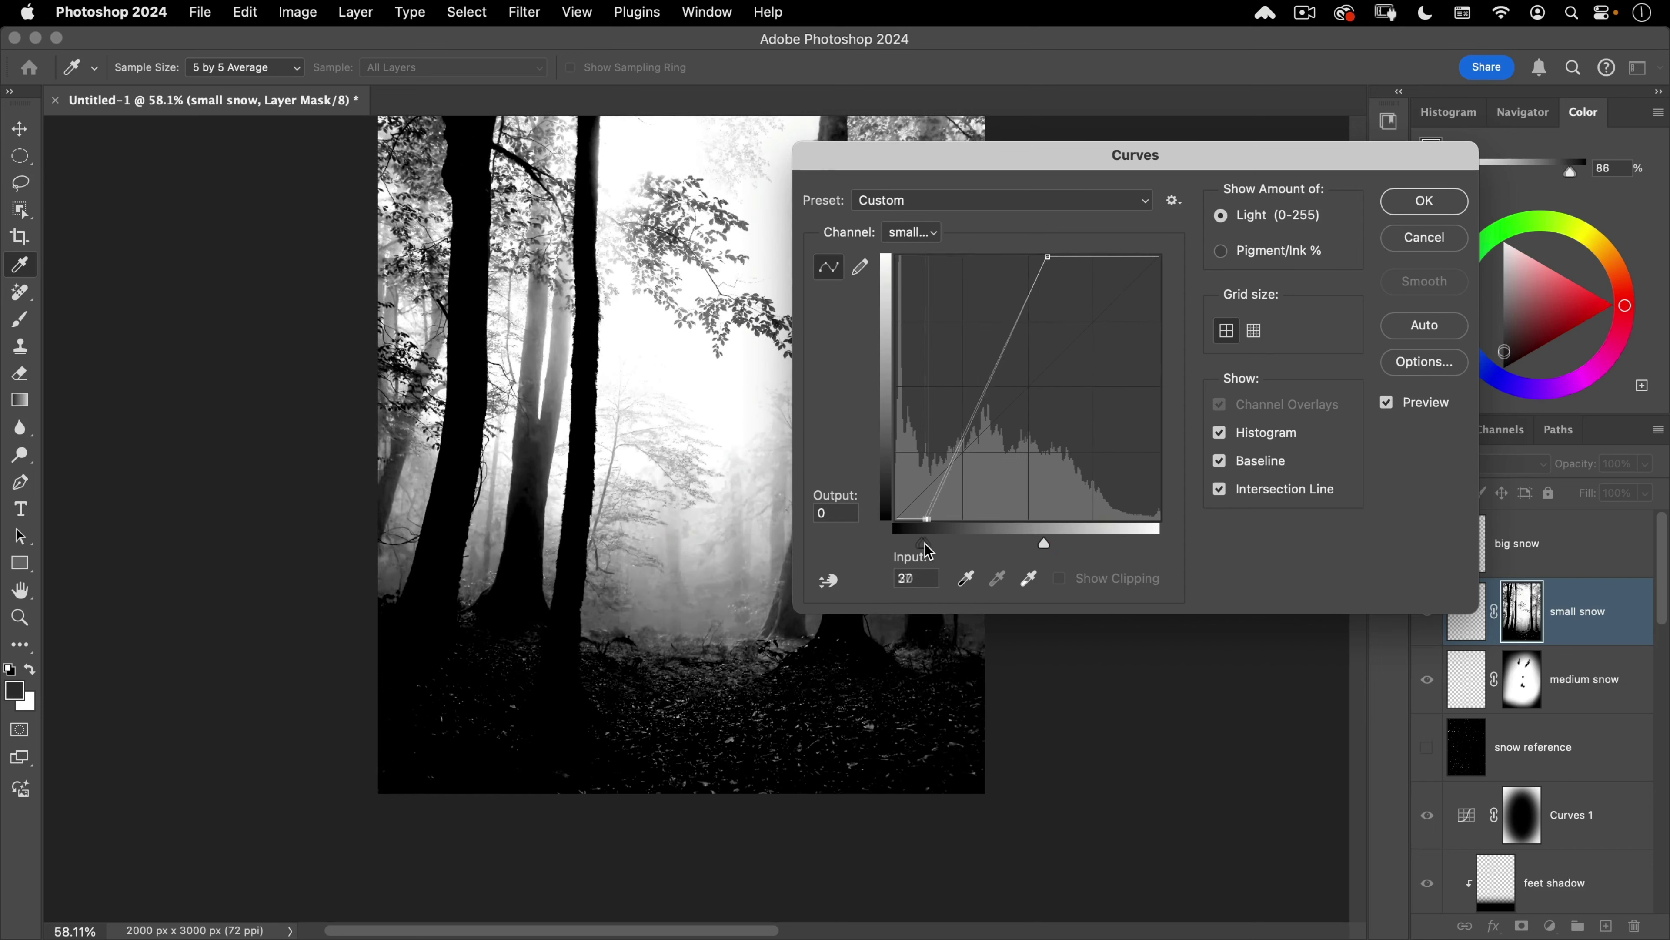
{"action": "left_click_drag", "start_coordinate": [1045, 542], "coordinate": [1024, 541]}
{"action": "left_click", "coordinate": [1425, 199]}
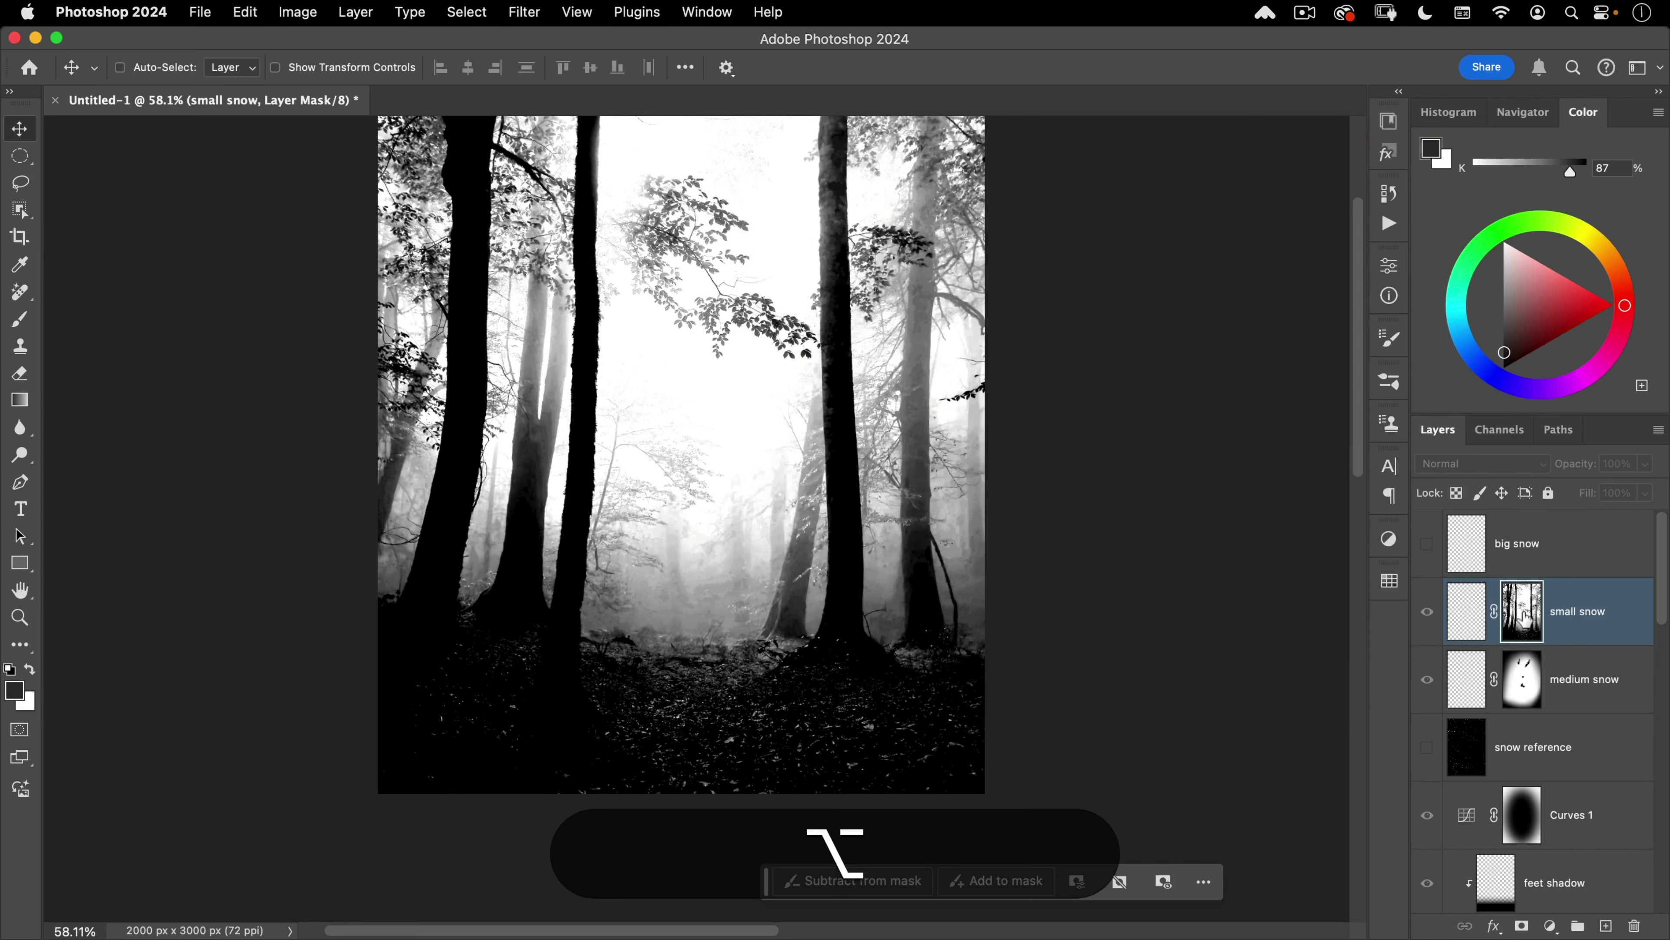
{"action": "left_click", "coordinate": [1524, 616], "text": "alt"}
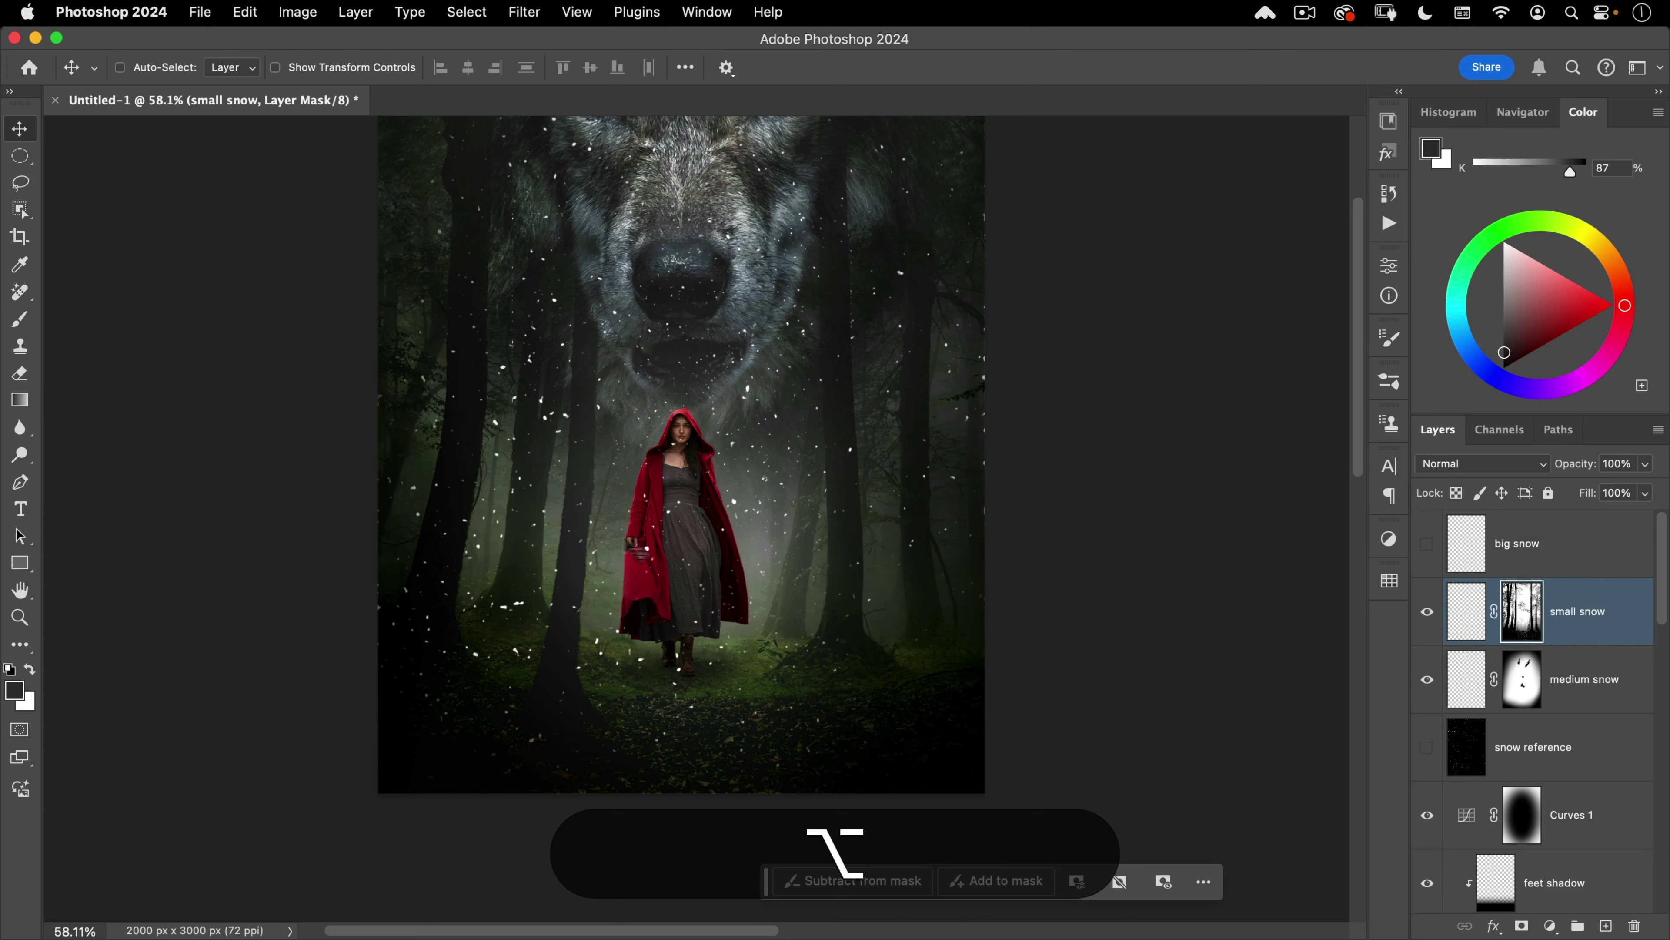
{"action": "left_click_drag", "start_coordinate": [681, 533], "coordinate": [682, 527]}
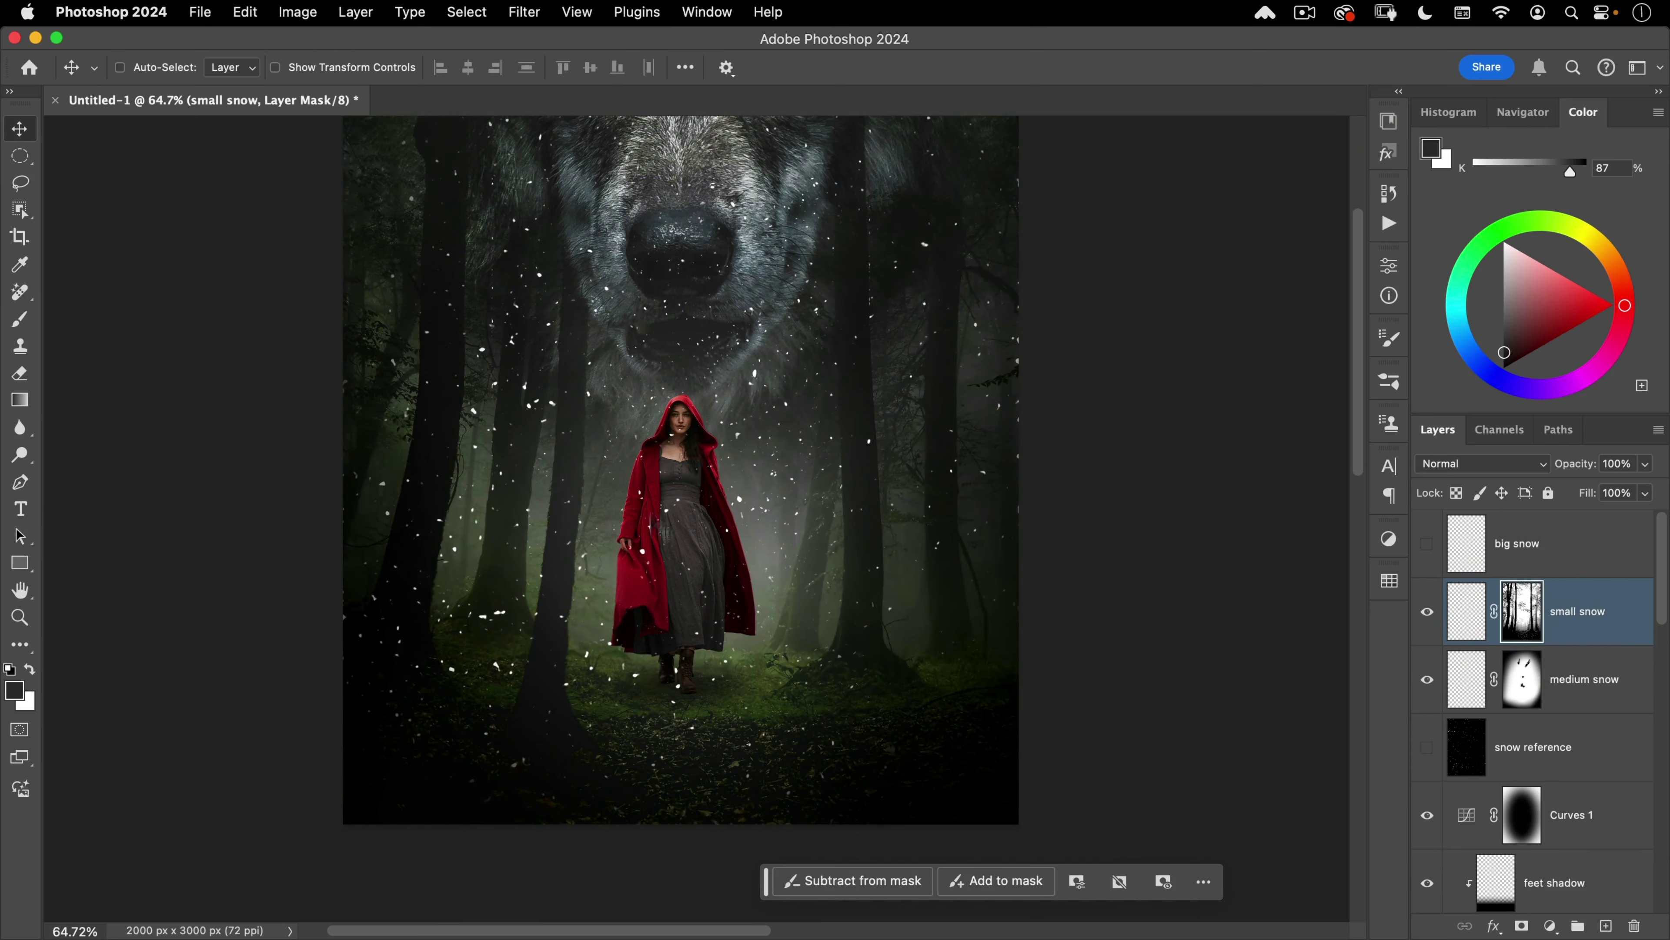
Step: Load the red riding hood layer's outline as a selection, fill it with black on the small snow mask, and deselect
{"action": "scroll", "coordinate": [1508, 796], "scroll_direction": "down", "scroll_amount": 4}
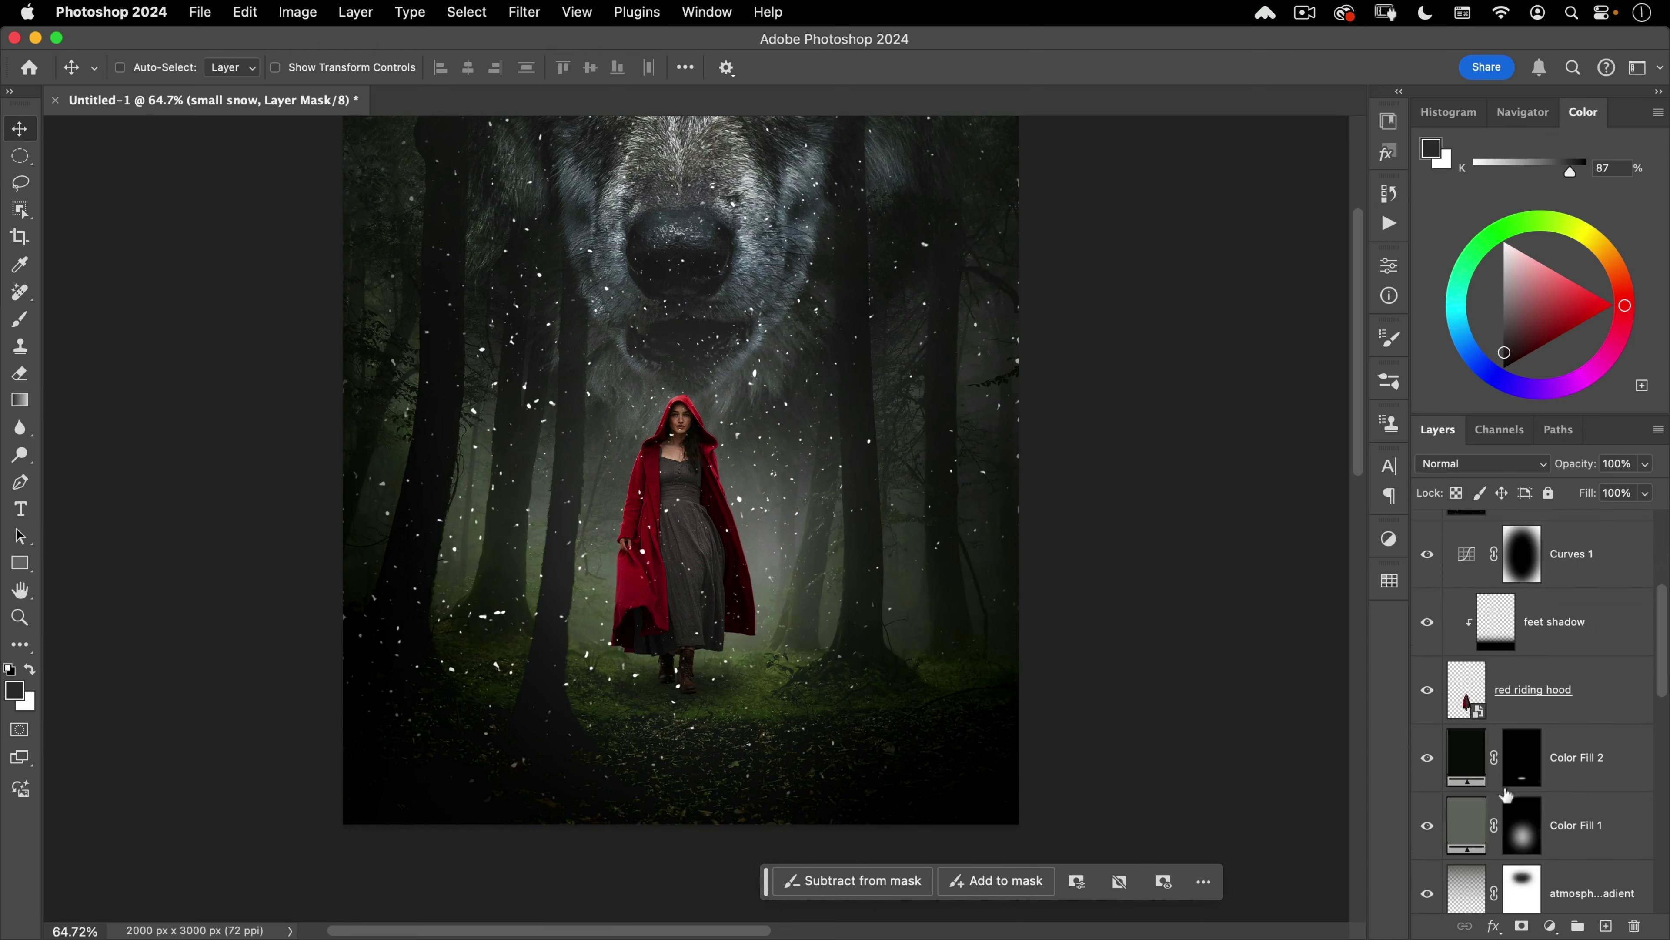
{"action": "left_click", "coordinate": [1466, 691], "text": "super"}
{"action": "scroll", "coordinate": [1467, 697], "scroll_direction": "up", "scroll_amount": 4}
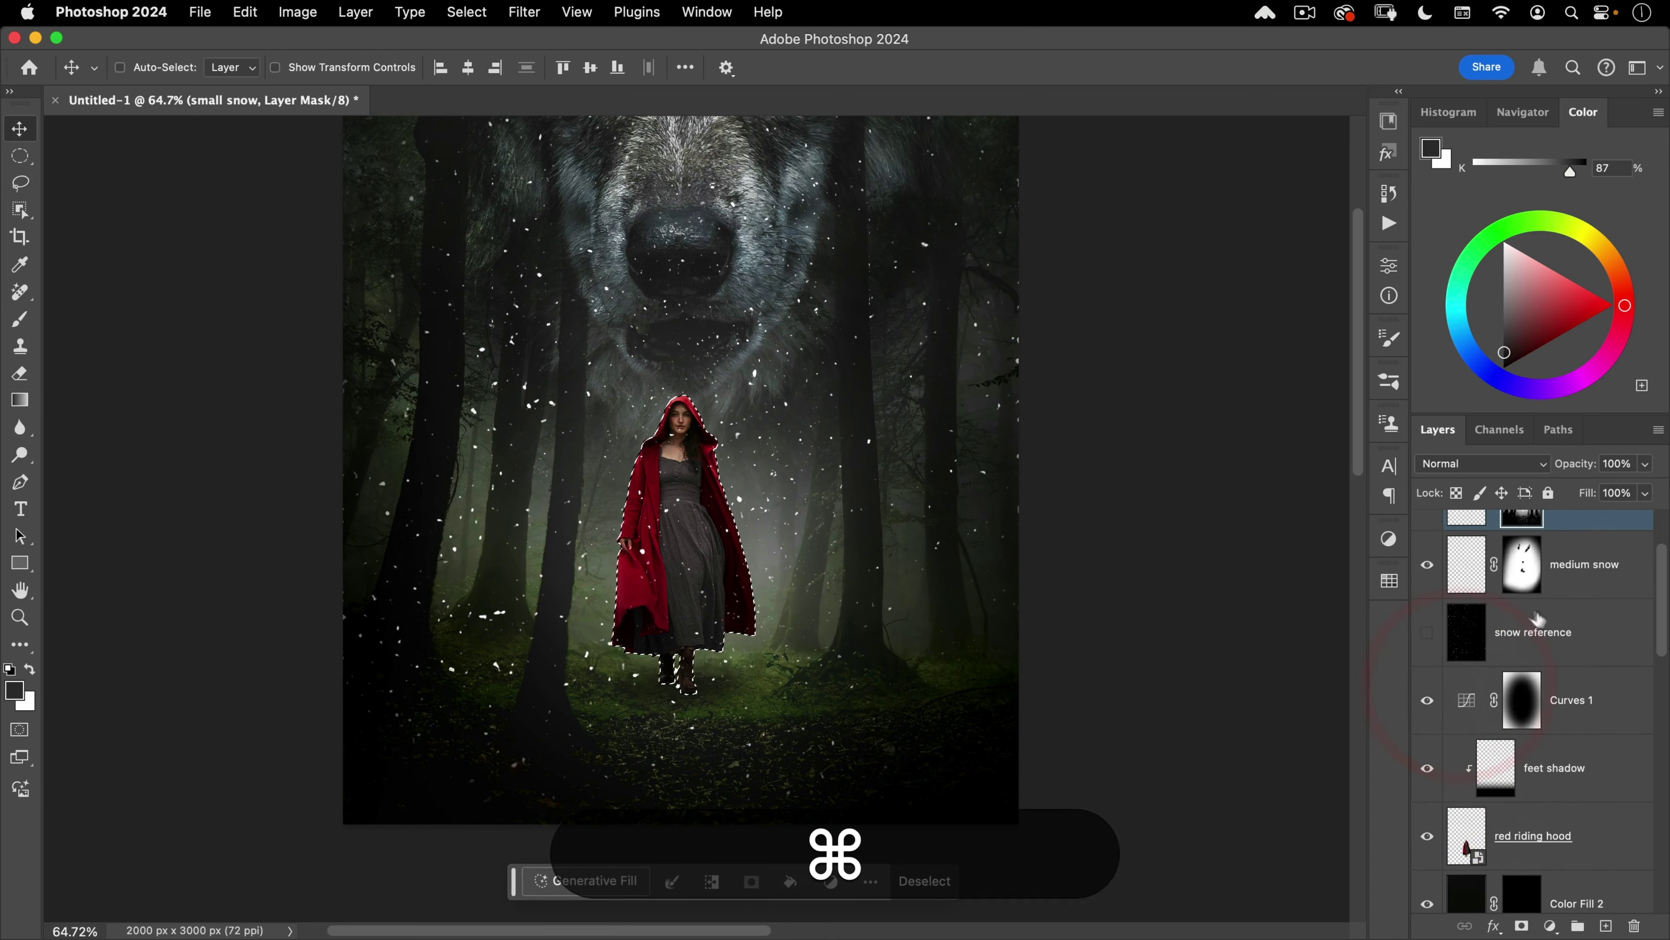
{"action": "left_click", "coordinate": [1515, 595]}
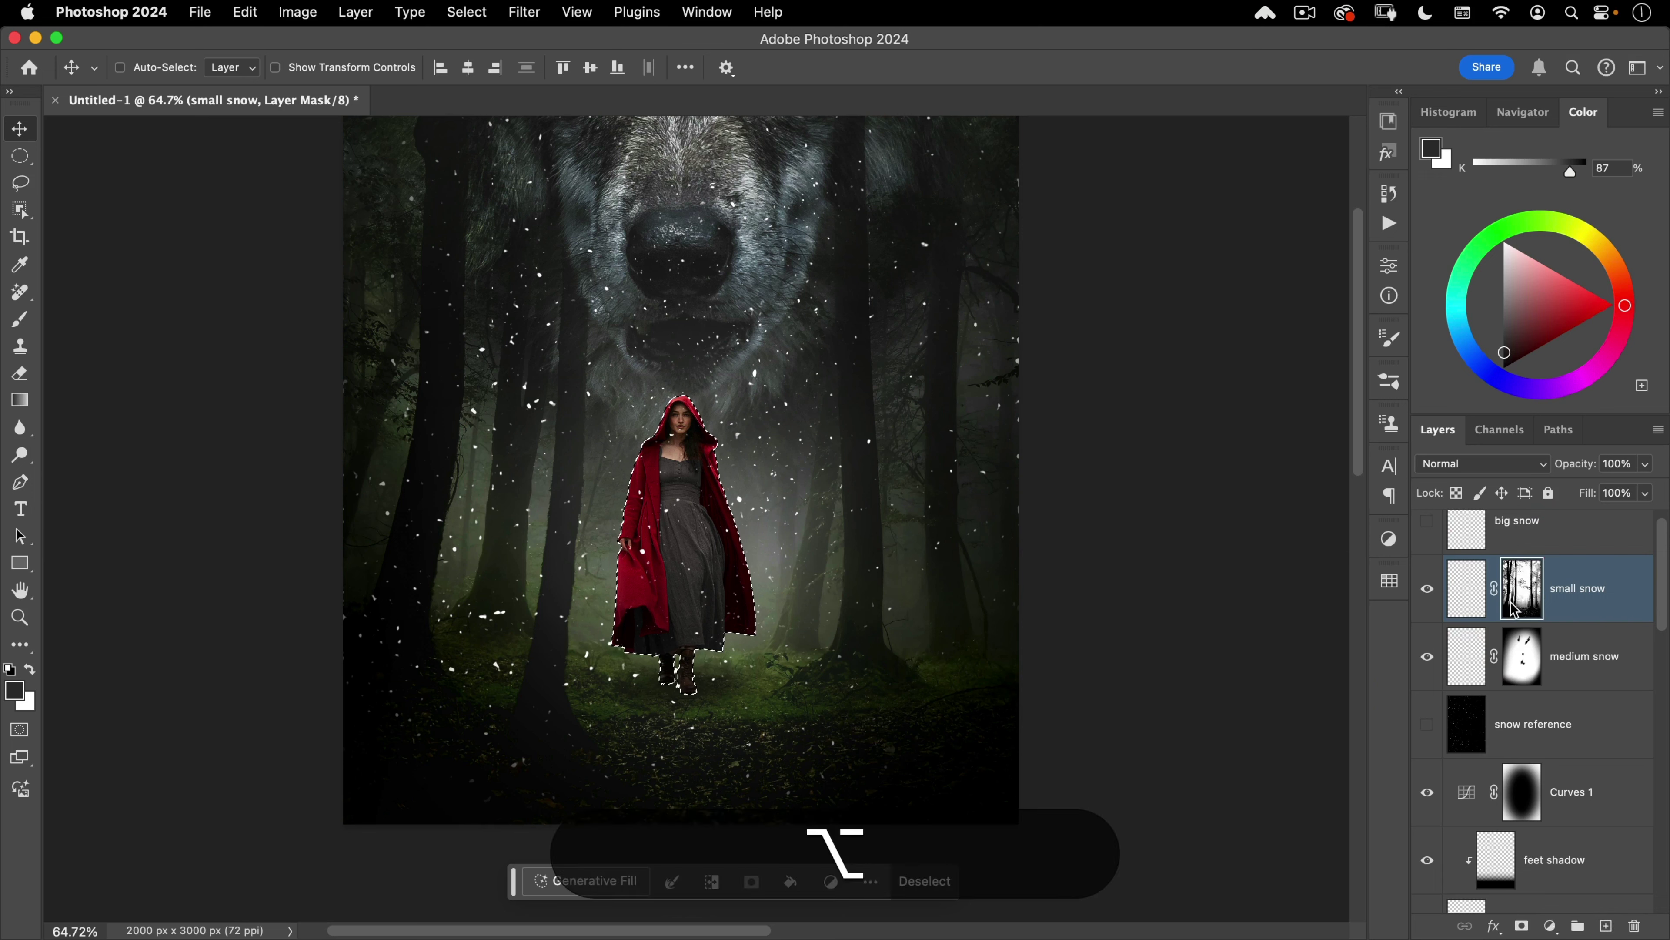
{"action": "key", "text": "alt+d"}
{"action": "key", "text": "alt+x"}
{"action": "key", "text": "alt+BackSpace"}
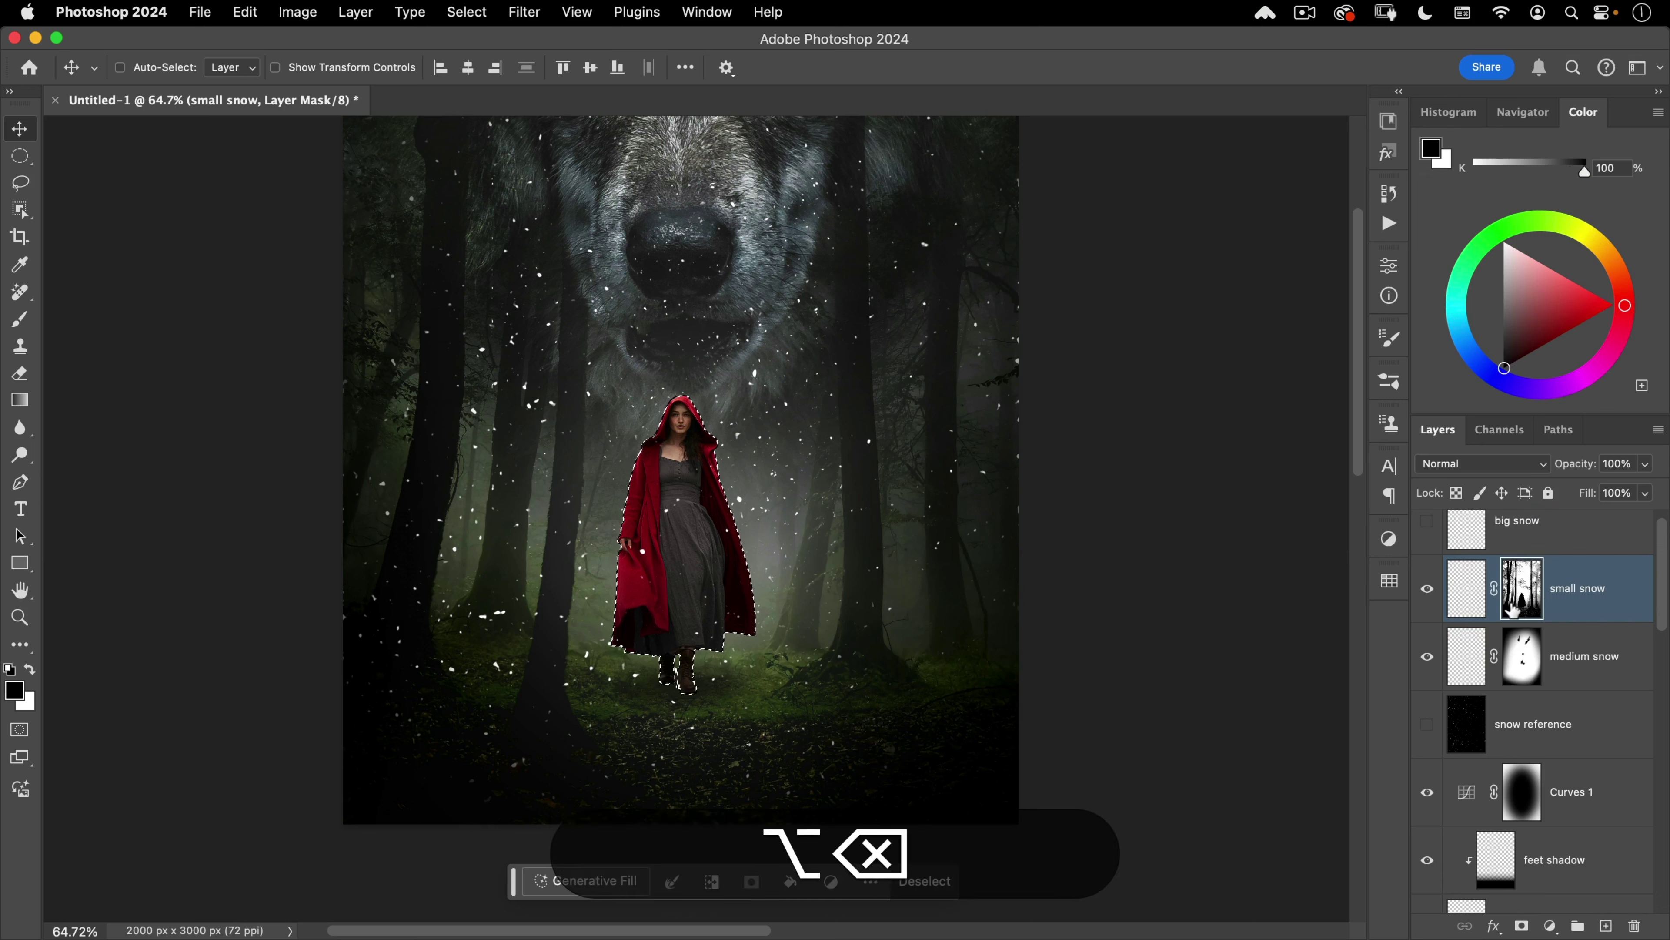
{"action": "key", "text": "super+d"}
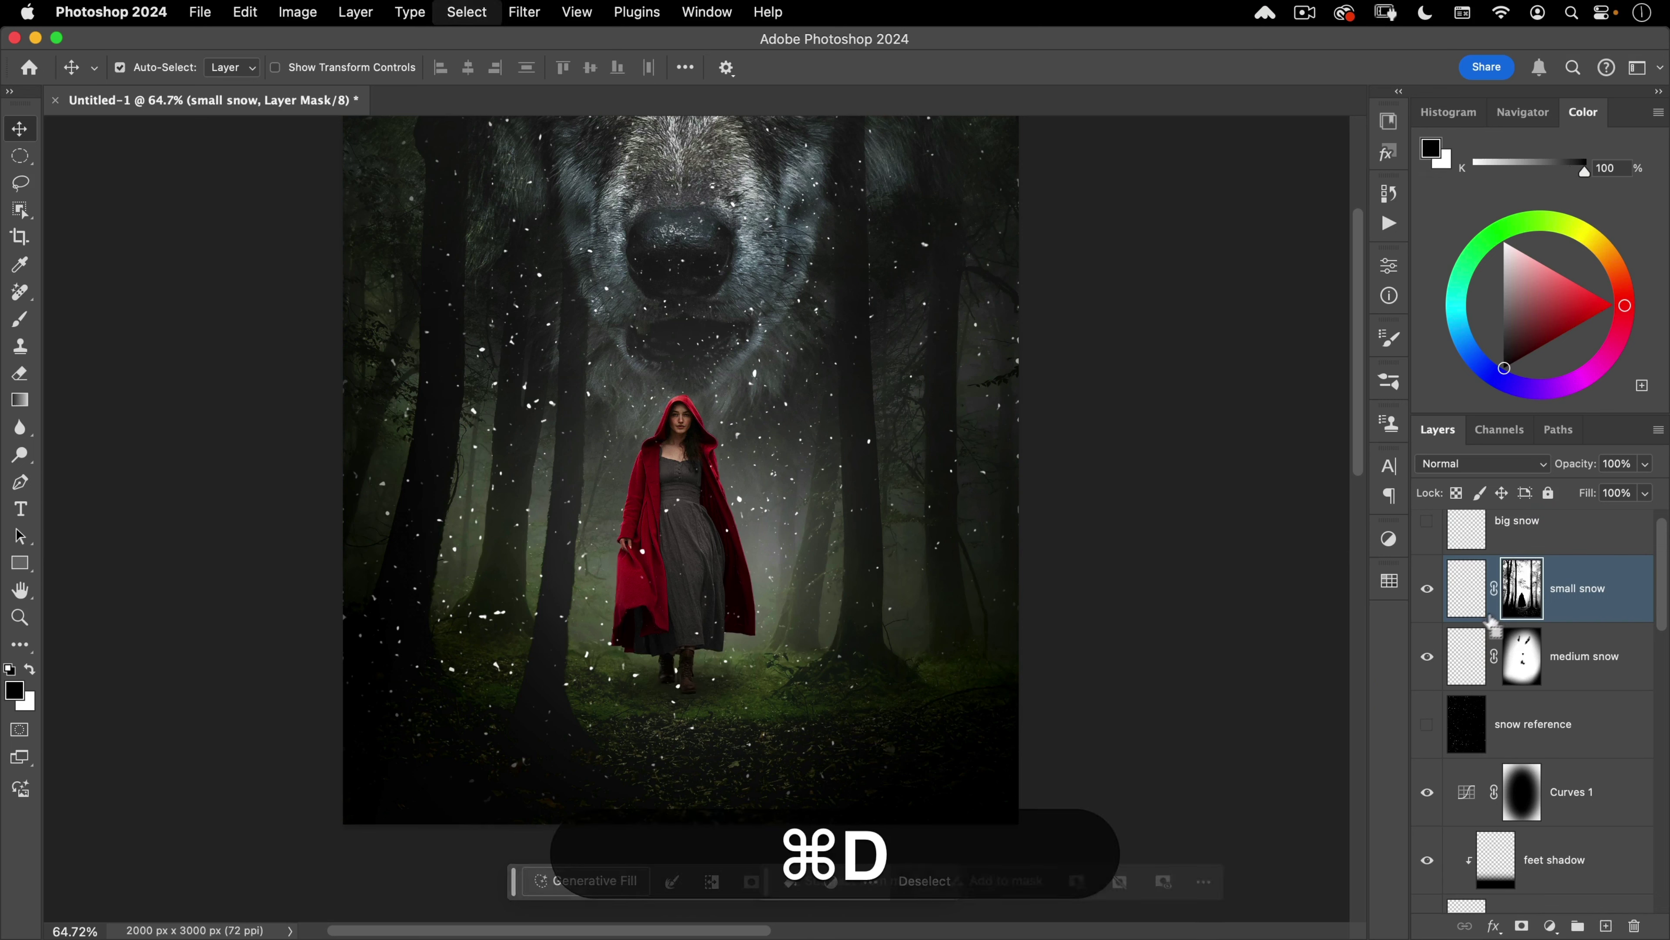
{"action": "left_click", "coordinate": [1512, 592]}
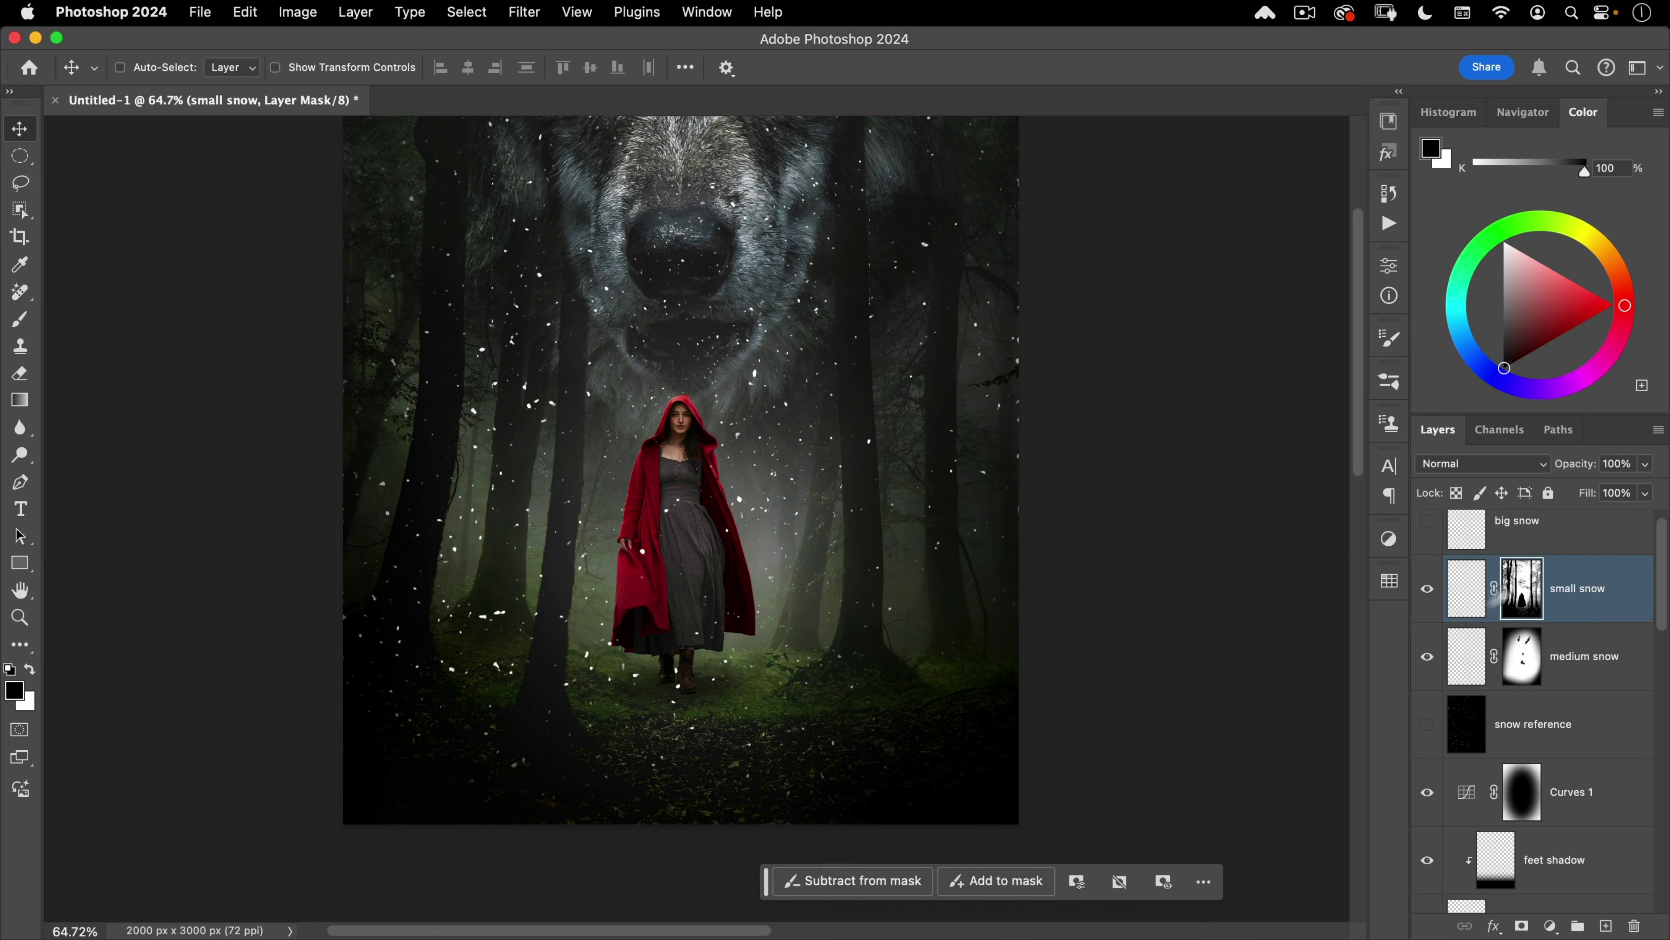
Step: Choose the Gradient tool for editing the small snow mask
{"action": "scroll", "coordinate": [392, 380], "scroll_direction": "up", "scroll_amount": 3}
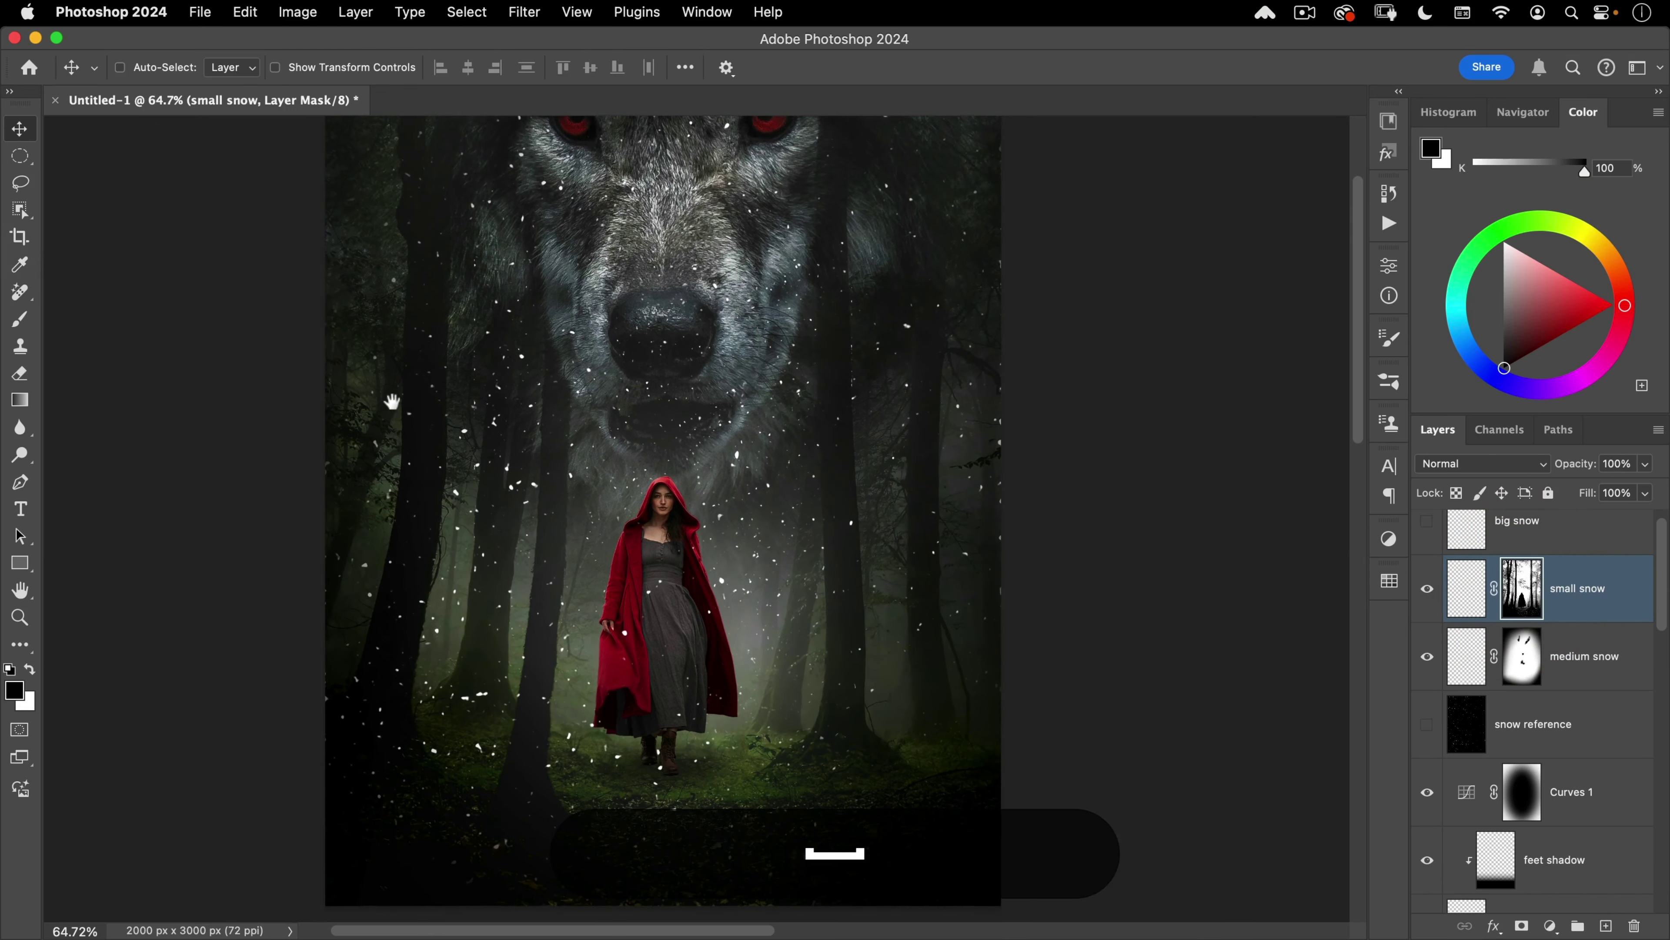
{"action": "left_click", "coordinate": [392, 402]}
{"action": "left_click", "coordinate": [20, 399]}
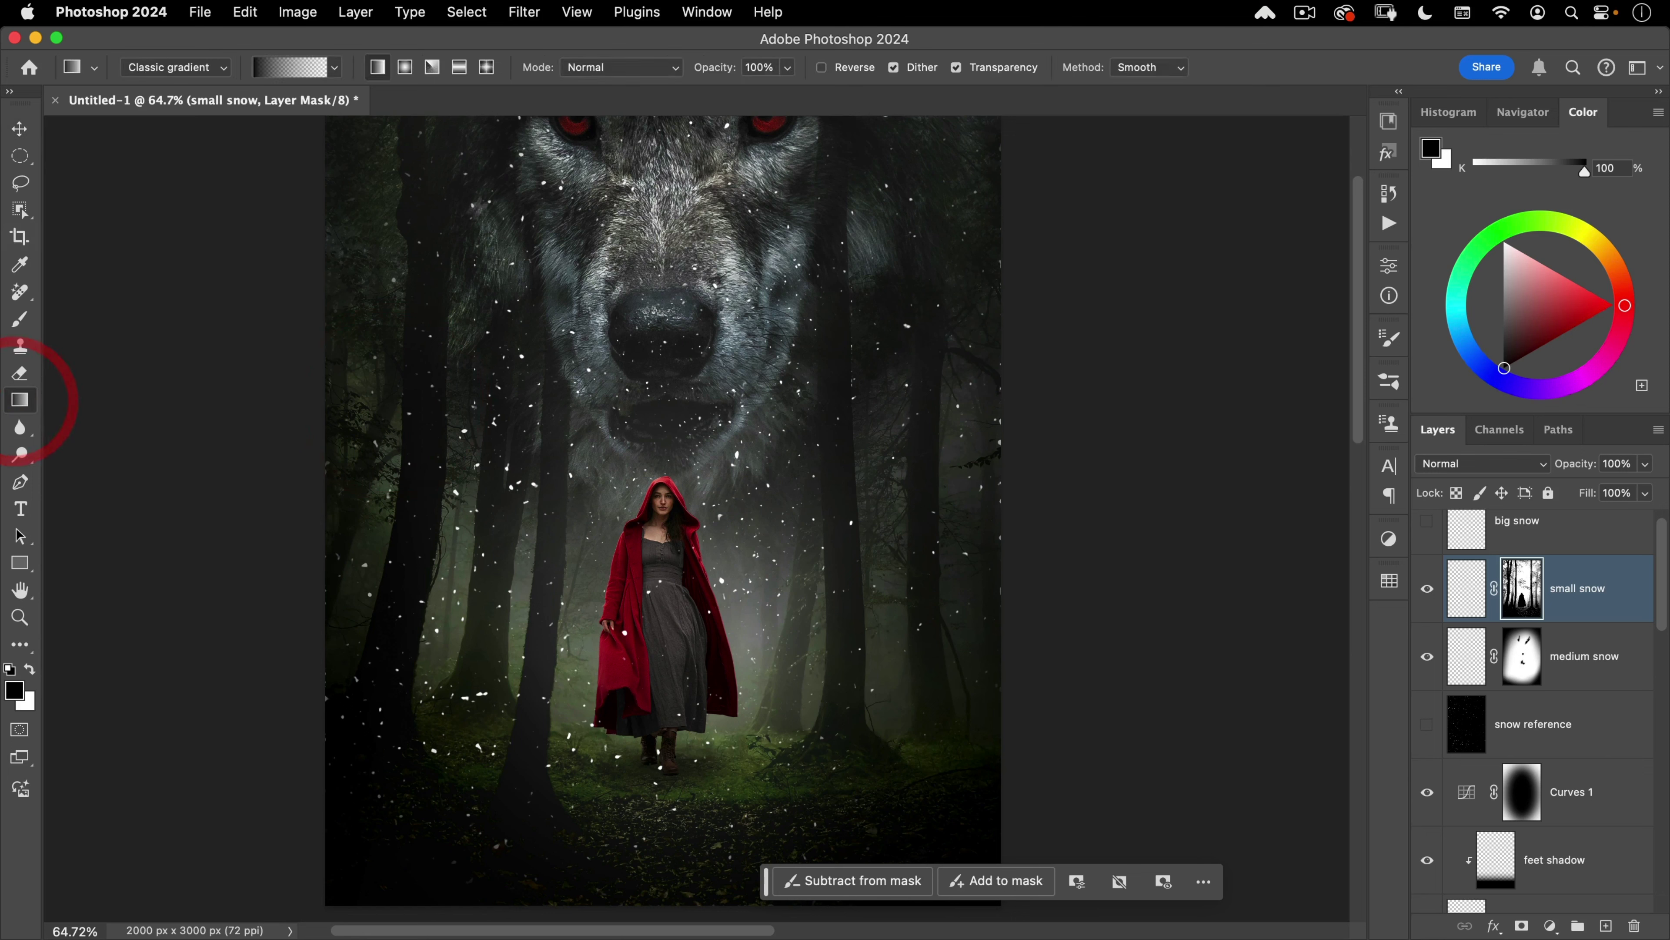
{"action": "left_click", "coordinate": [1465, 591]}
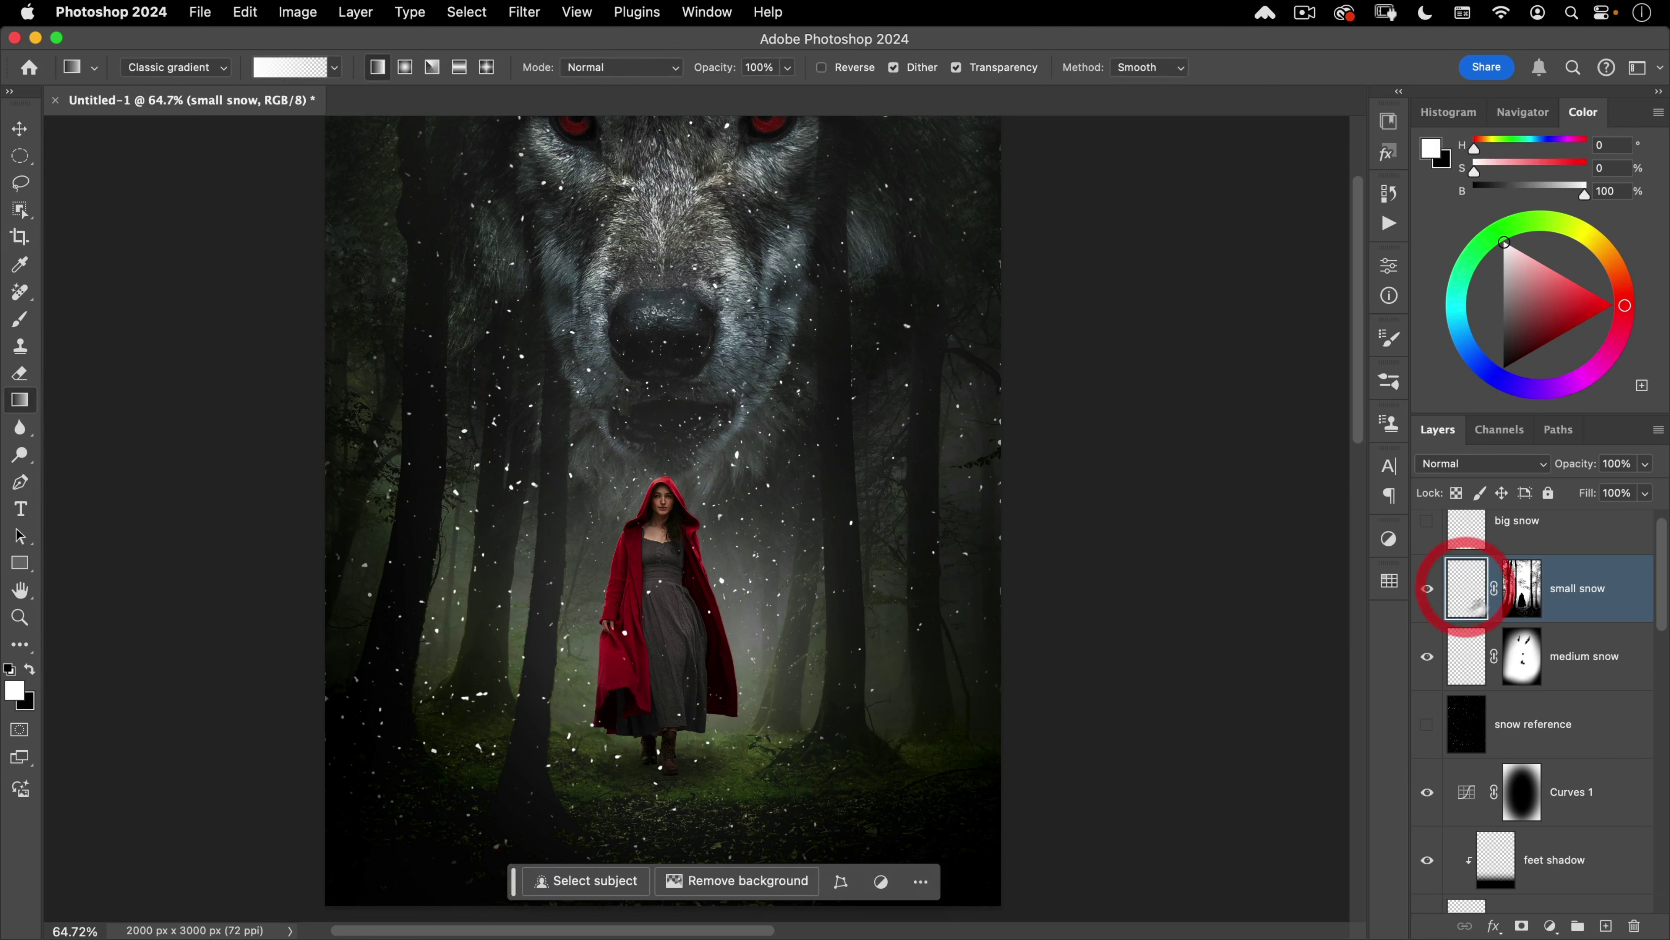
{"action": "key", "text": "super+t"}
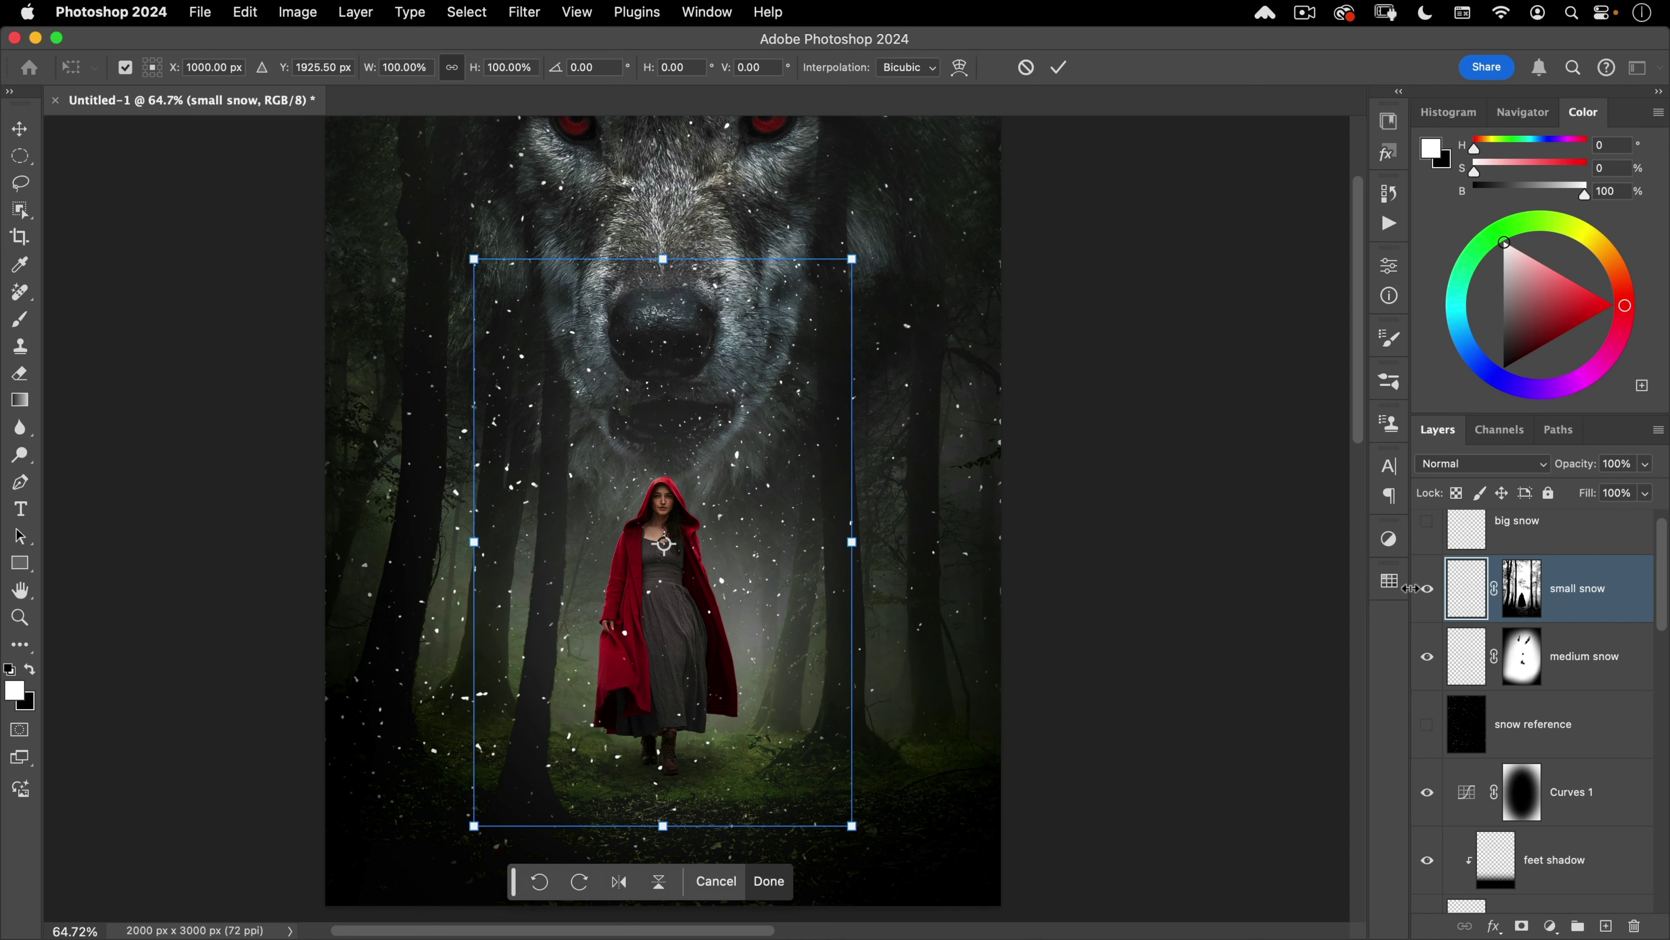
{"action": "key", "text": "Escape"}
Step: Fade the small snow mask inward from its edges with black-to-transparent gradients, keeping white only in the area around the girl
{"action": "left_click", "coordinate": [1522, 588]}
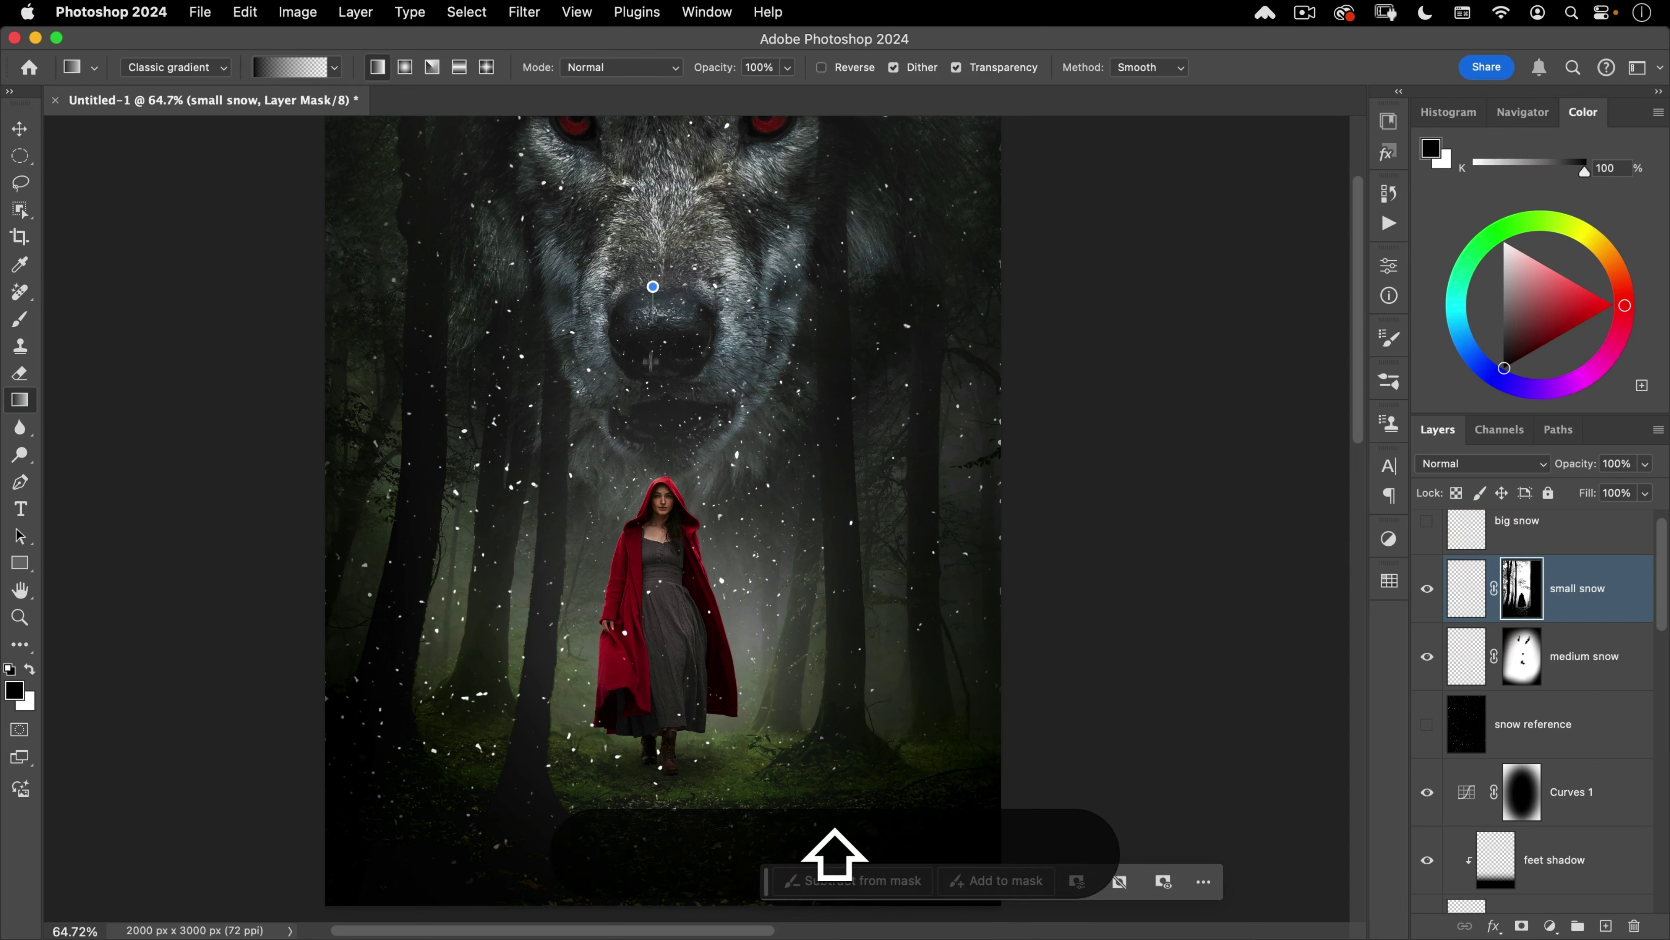
{"action": "left_click_drag", "start_coordinate": [648, 452], "coordinate": [649, 453]}
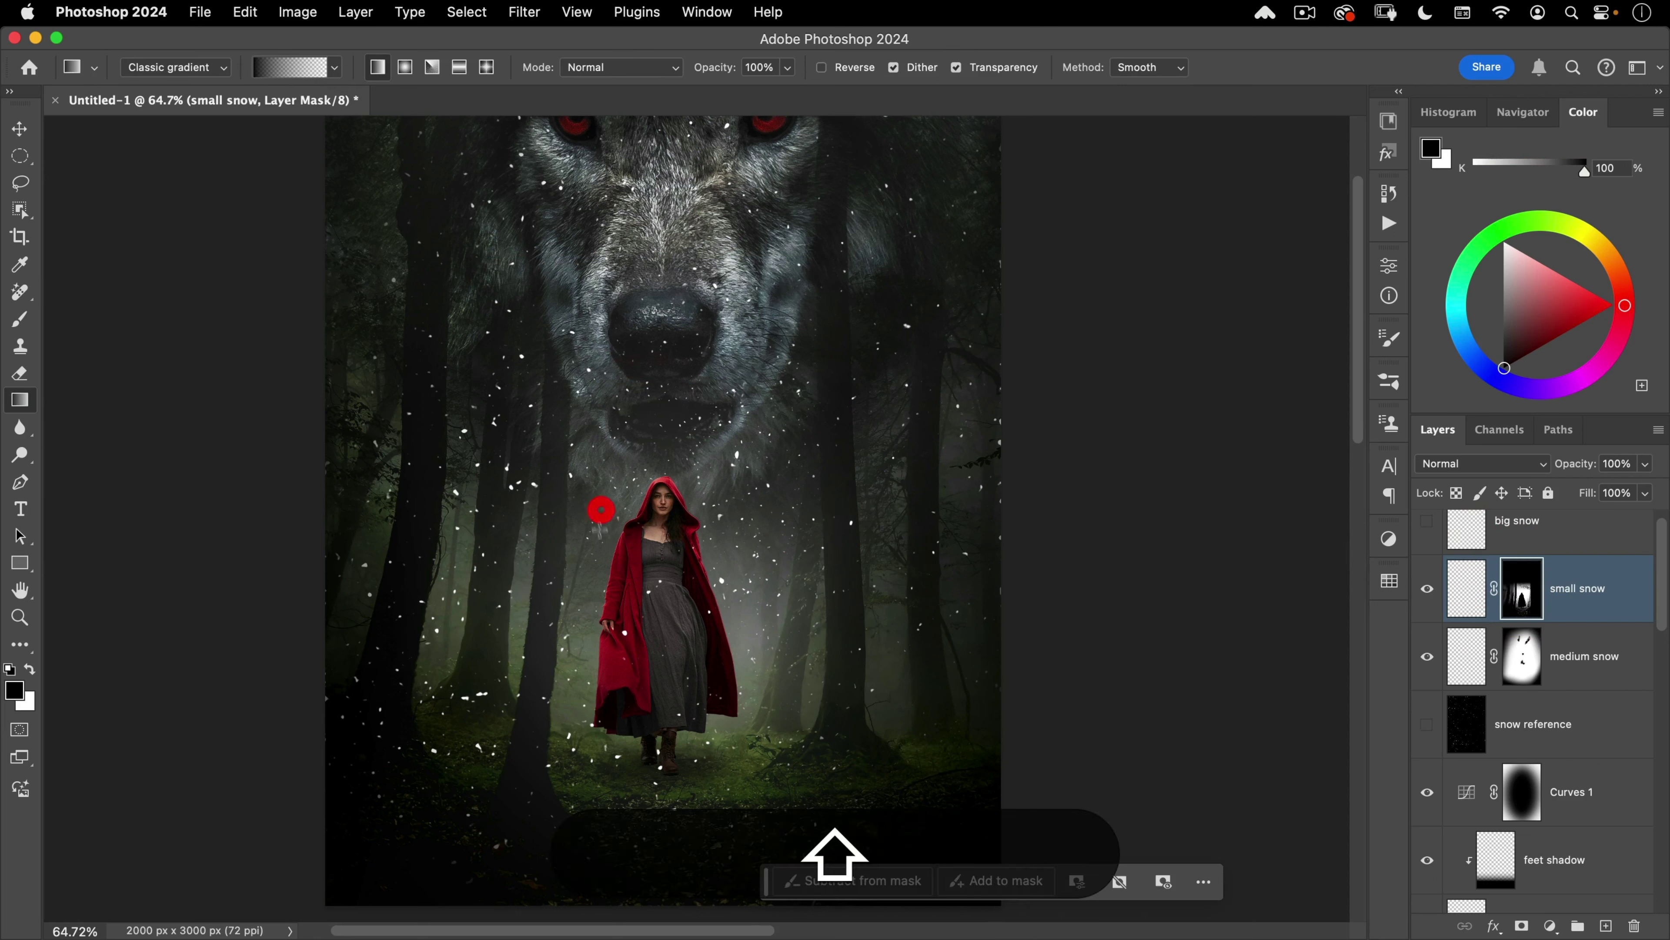
{"action": "left_click_drag", "start_coordinate": [601, 509], "coordinate": [601, 511]}
{"action": "mouse_move", "coordinate": [638, 857]}
{"action": "left_mouse_down"}
{"action": "mouse_move", "coordinate": [695, 689]}
{"action": "mouse_move", "coordinate": [645, 698]}
{"action": "left_mouse_up"}
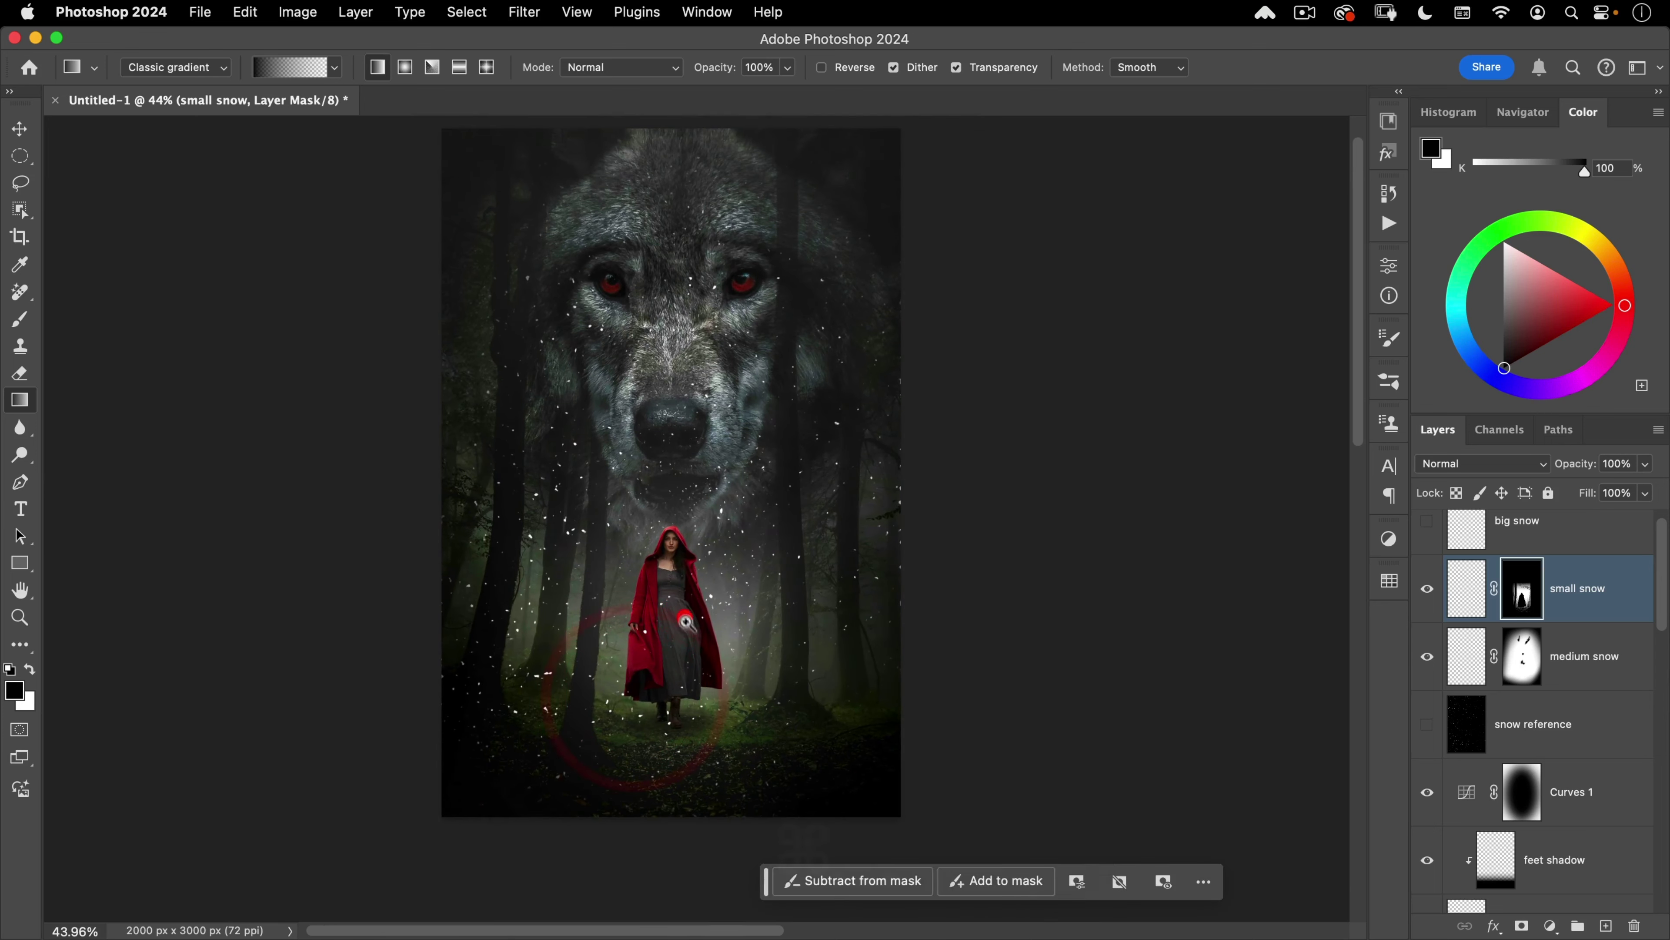
{"action": "left_click", "coordinate": [690, 619]}
{"action": "key", "text": "v"}
{"action": "left_click_drag", "start_coordinate": [779, 616], "coordinate": [775, 655]}
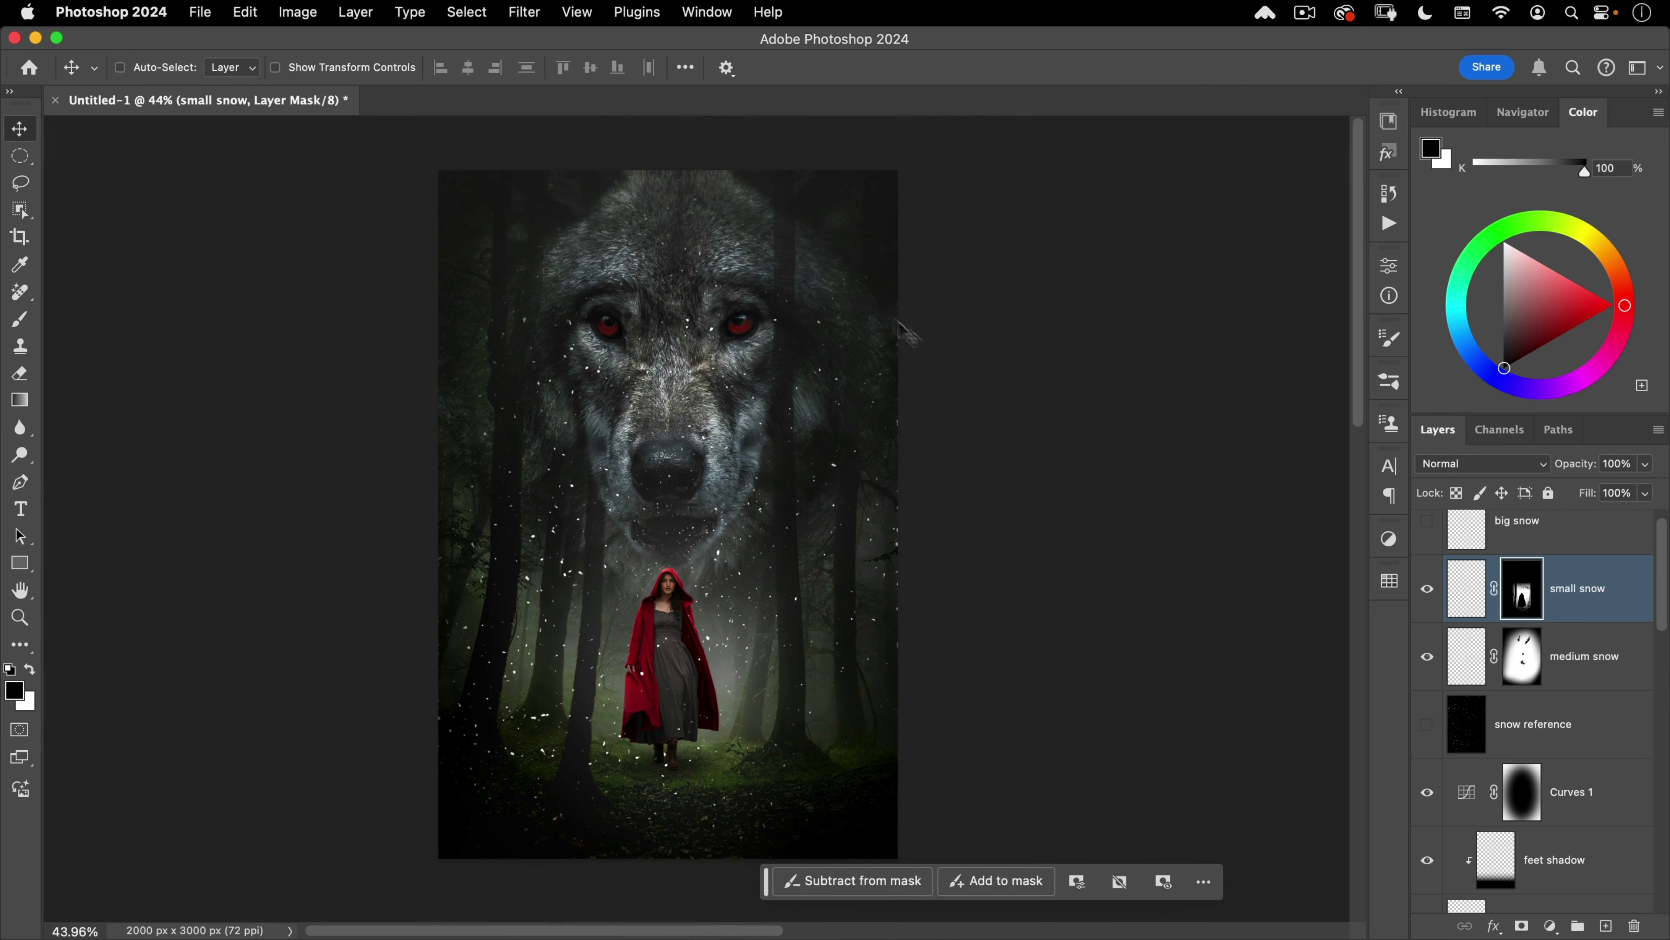
Step: Paint white on the medium snow mask with a 532 px soft brush around the top of the wolf's head to reveal more snow
{"action": "scroll", "coordinate": [1496, 618], "scroll_direction": "up", "scroll_amount": 1}
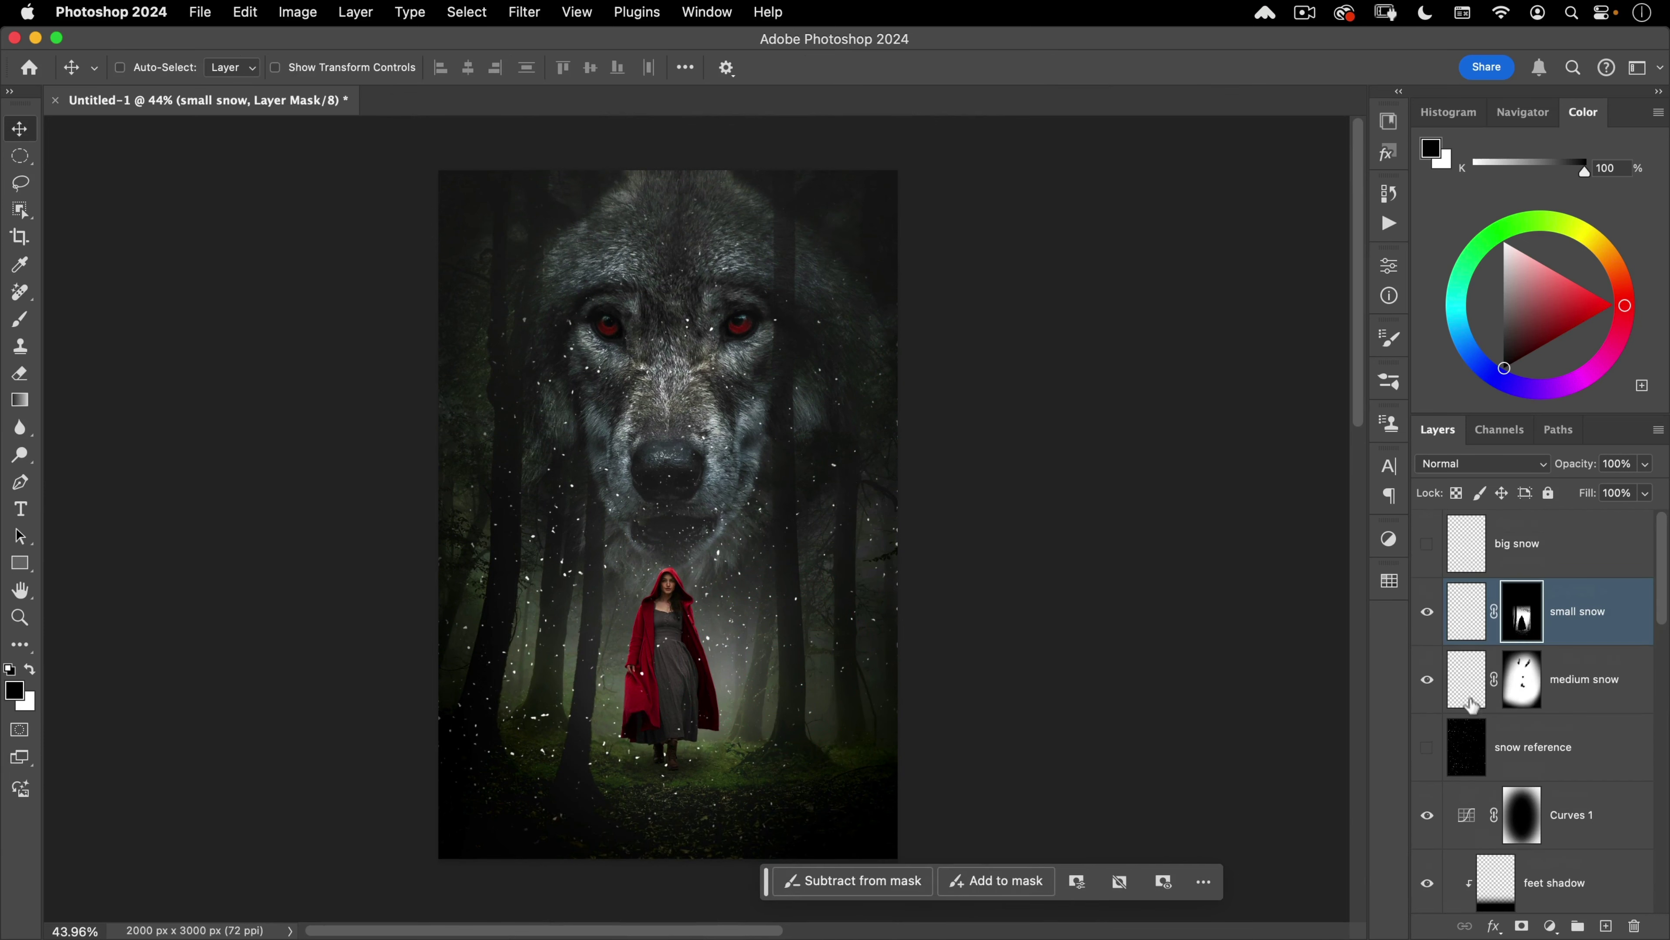
{"action": "left_click", "coordinate": [1467, 684]}
{"action": "left_click", "coordinate": [1523, 679]}
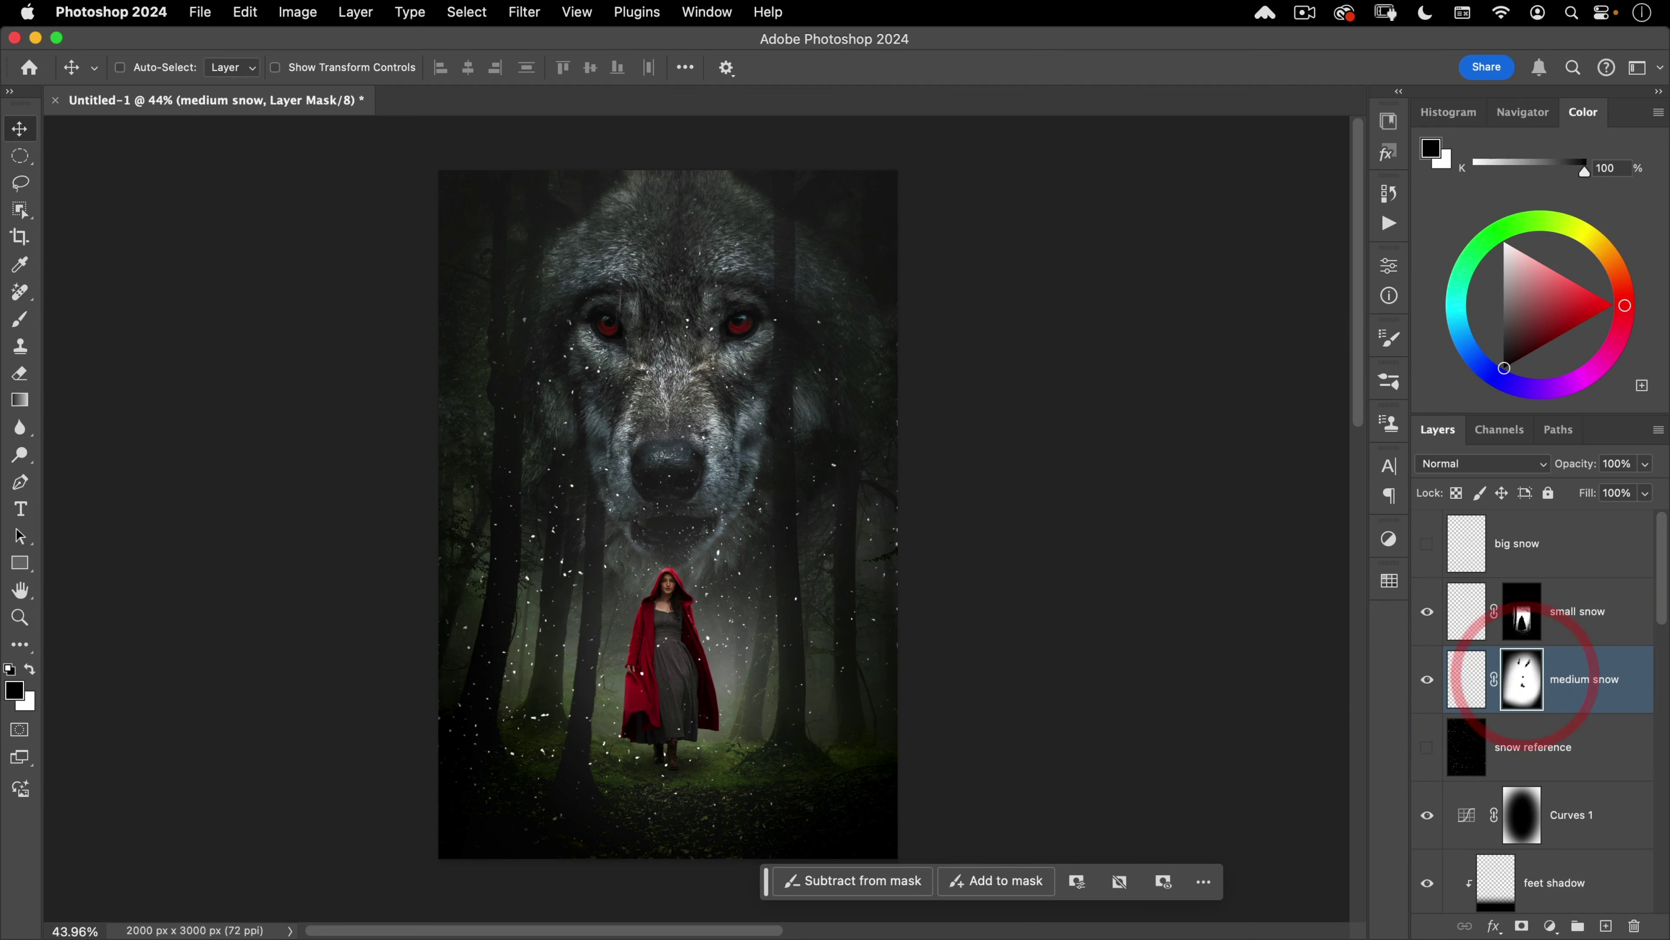
{"action": "key", "text": "b"}
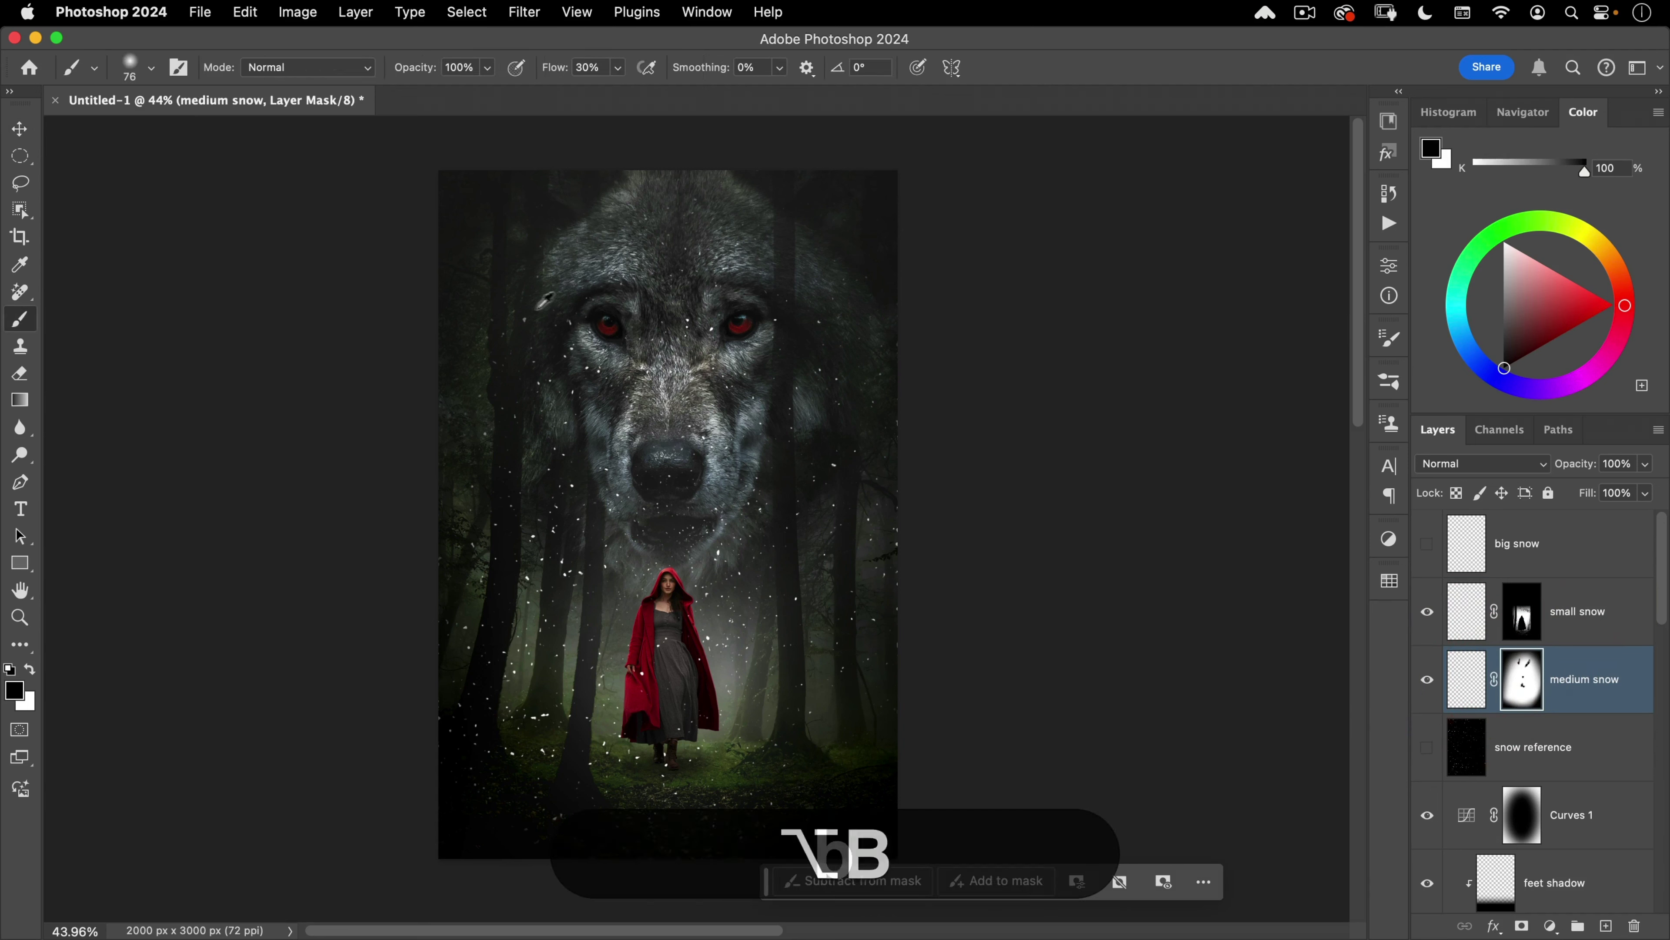
{"action": "left_click_drag", "start_coordinate": [528, 310], "coordinate": [661, 252]}
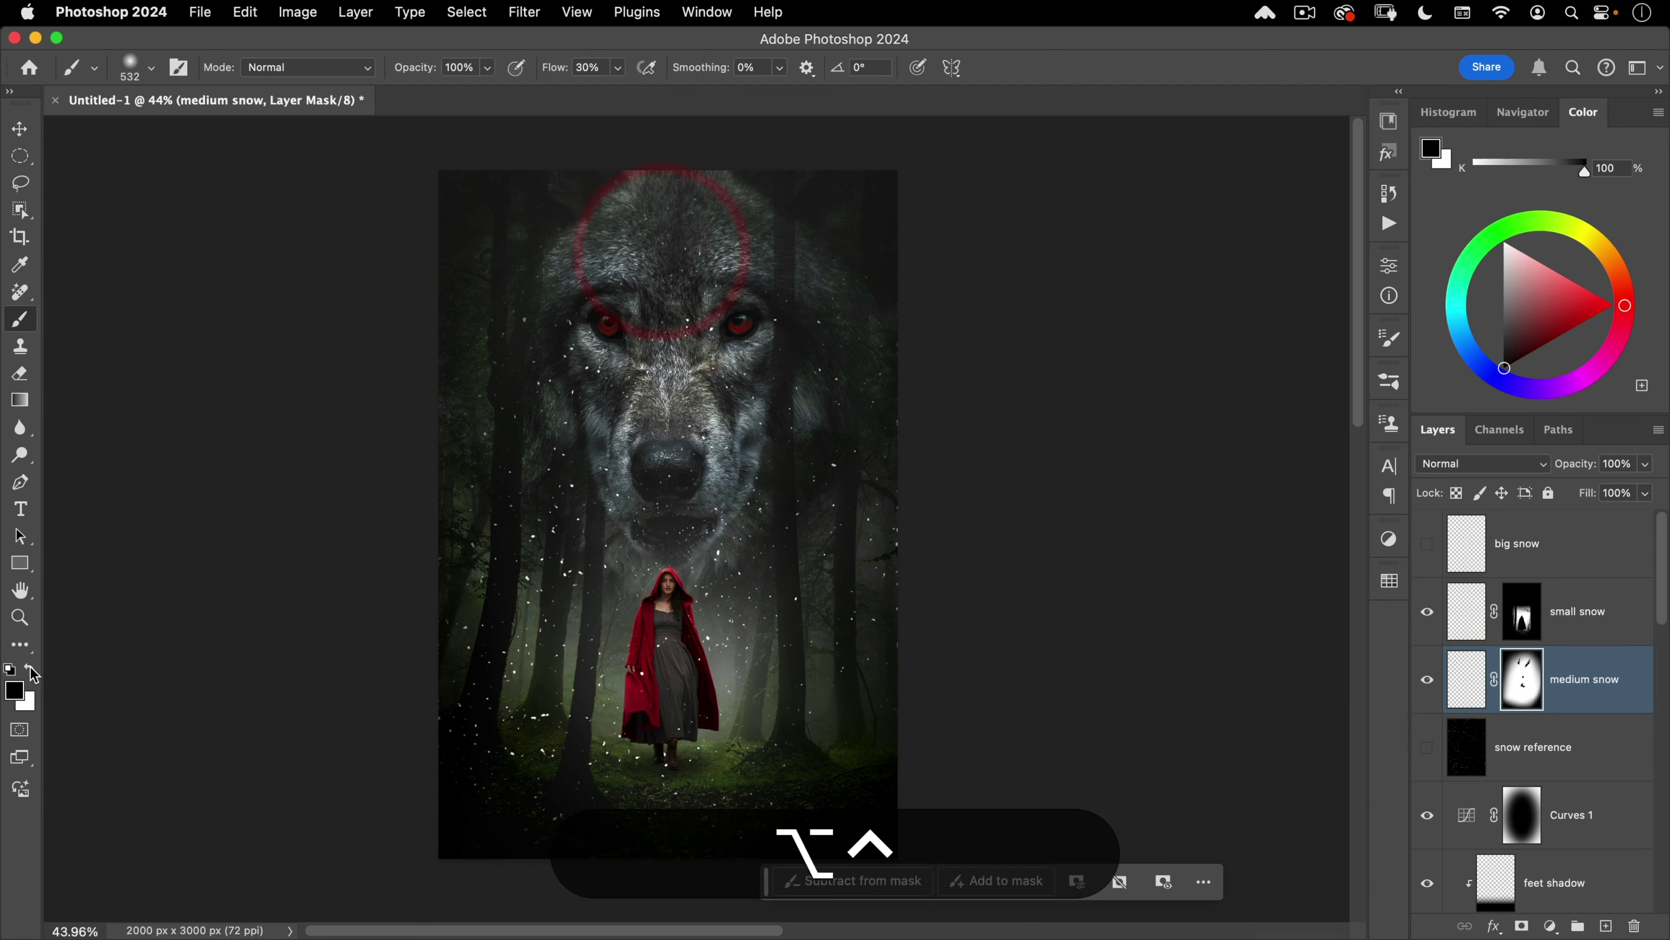
{"action": "left_click", "coordinate": [31, 668]}
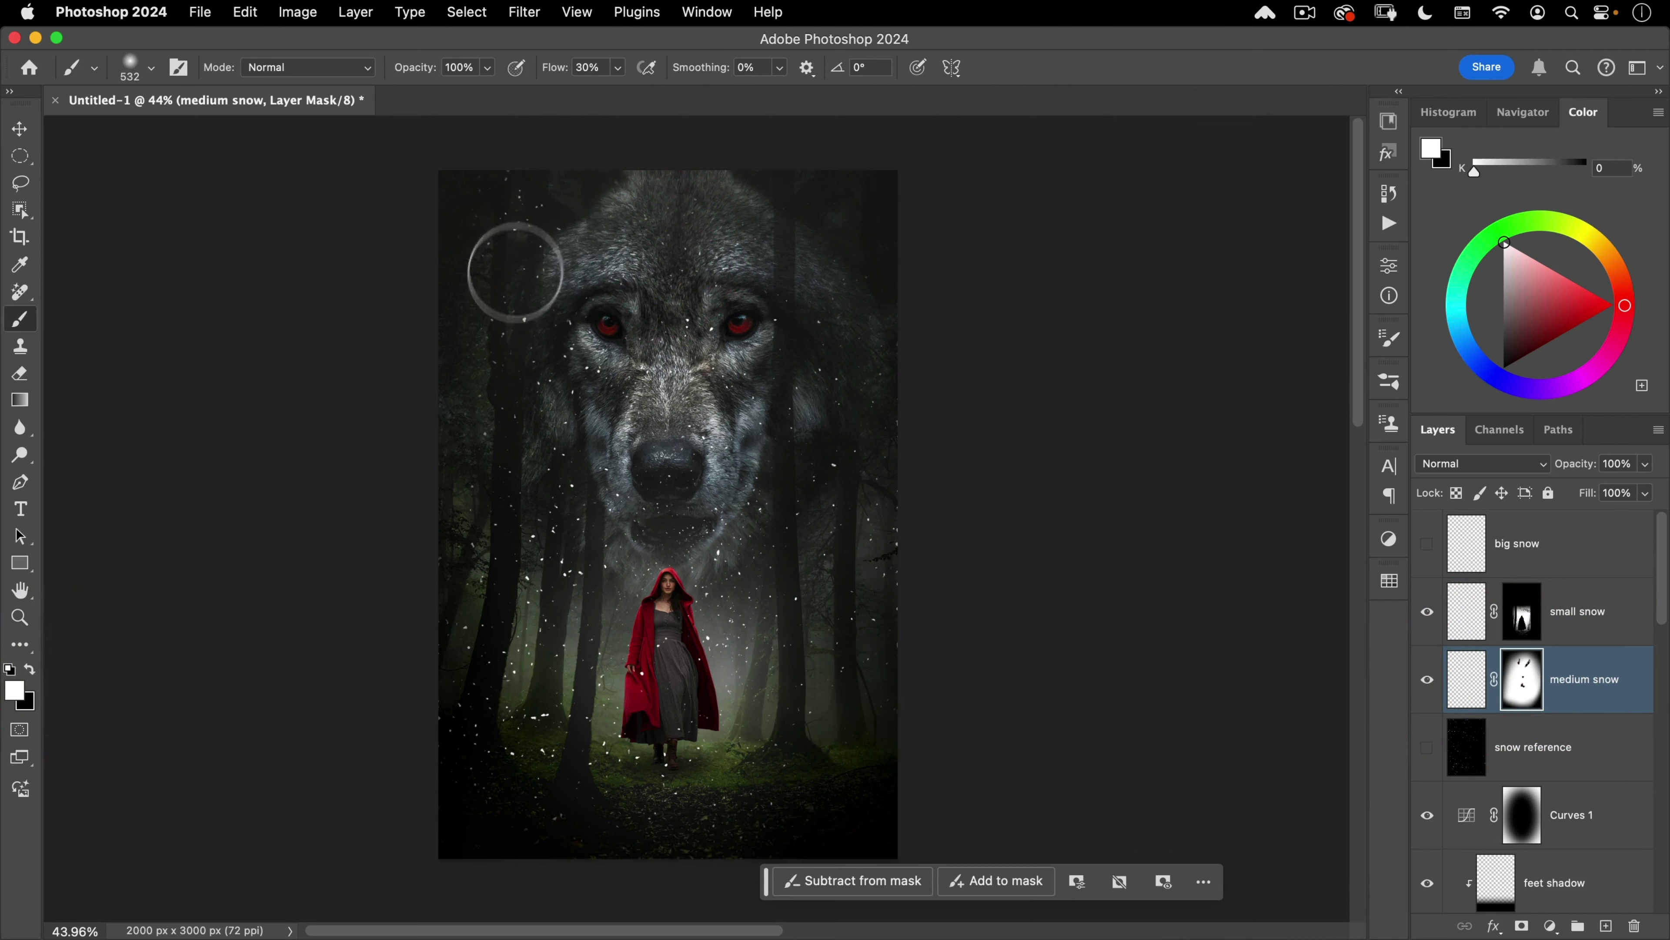
{"action": "left_click_drag", "start_coordinate": [515, 273], "coordinate": [516, 288]}
{"action": "mouse_move", "coordinate": [735, 210]}
{"action": "left_mouse_down"}
{"action": "mouse_move", "coordinate": [817, 214]}
{"action": "mouse_move", "coordinate": [868, 265]}
{"action": "mouse_move", "coordinate": [772, 287]}
{"action": "left_mouse_up"}
{"action": "left_click_drag", "start_coordinate": [518, 257], "coordinate": [493, 248]}
{"action": "mouse_move", "coordinate": [768, 234]}
{"action": "left_mouse_down"}
{"action": "mouse_move", "coordinate": [596, 214]}
{"action": "mouse_move", "coordinate": [584, 228]}
{"action": "left_mouse_up"}
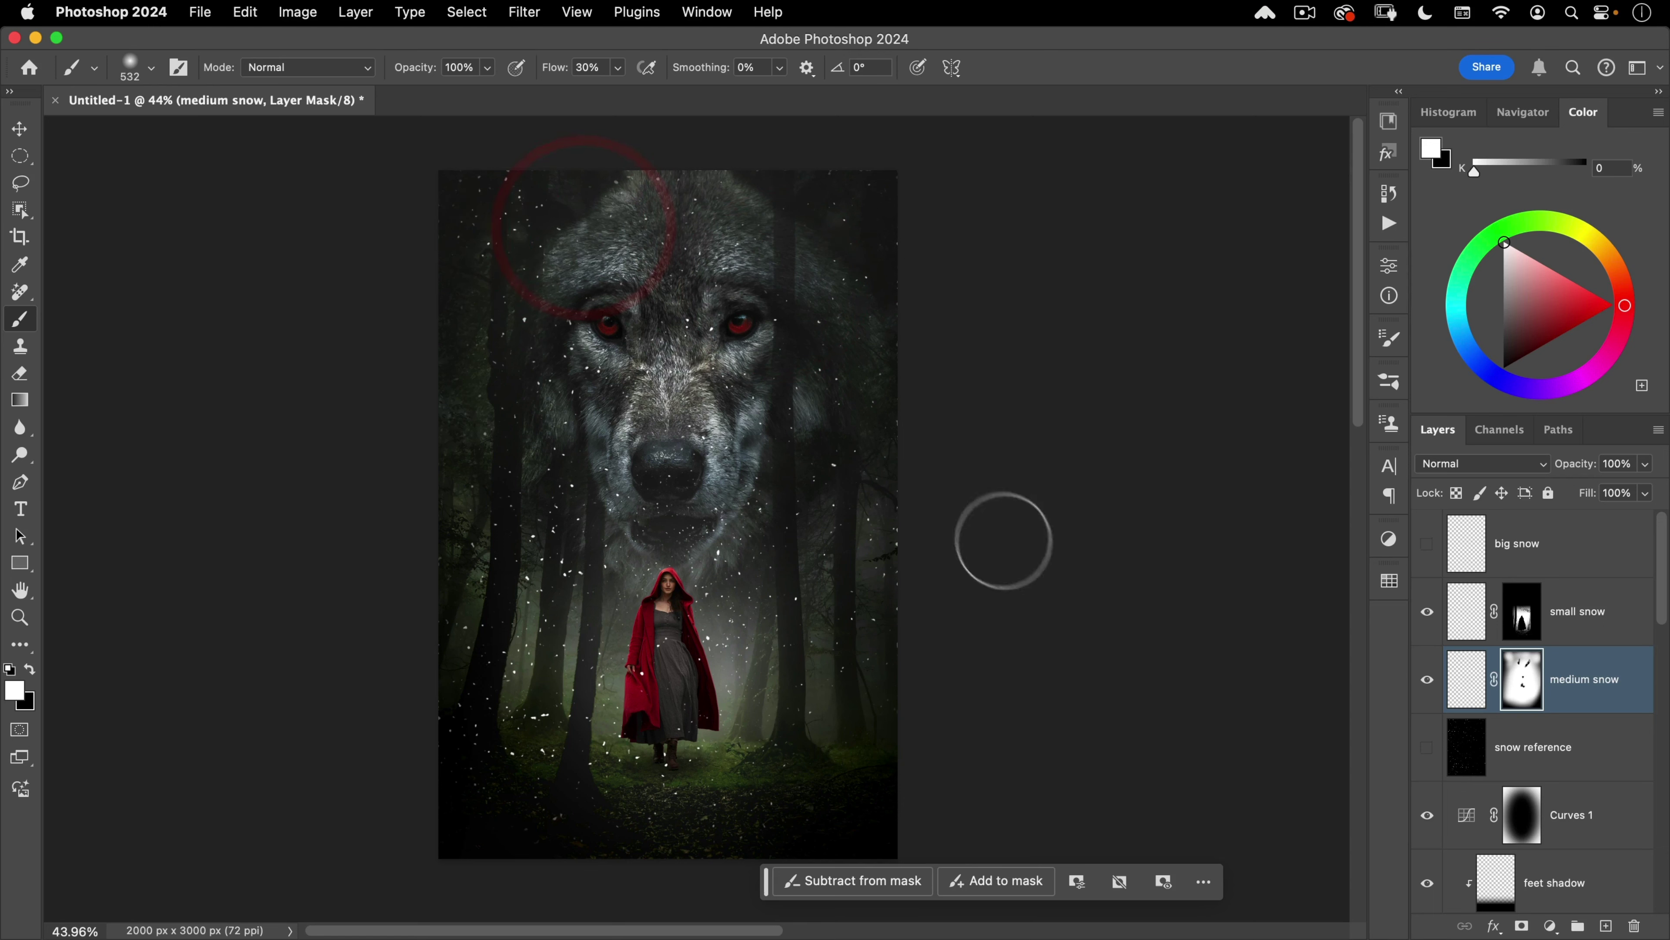
Step: Show and select the big snow layer, and make a rectangular marquee selection over the forest and the half of the wolf's face beside it
{"action": "key", "text": "v"}
{"action": "left_click", "coordinate": [1427, 544]}
{"action": "left_click", "coordinate": [1466, 543]}
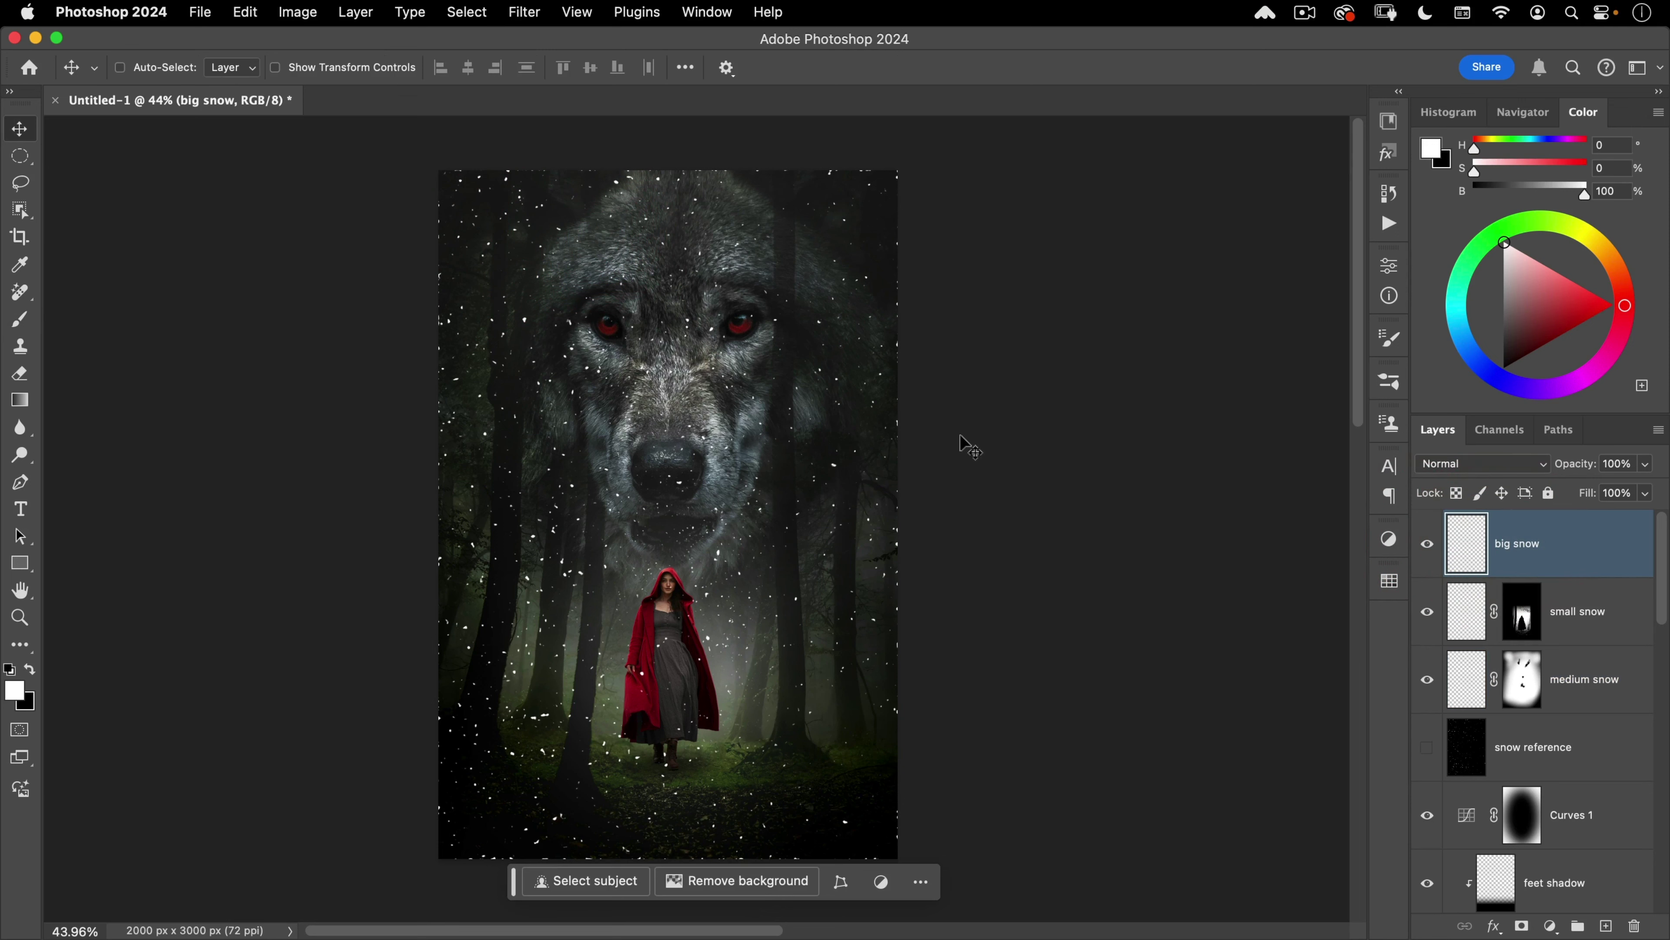
{"action": "key", "text": "space"}
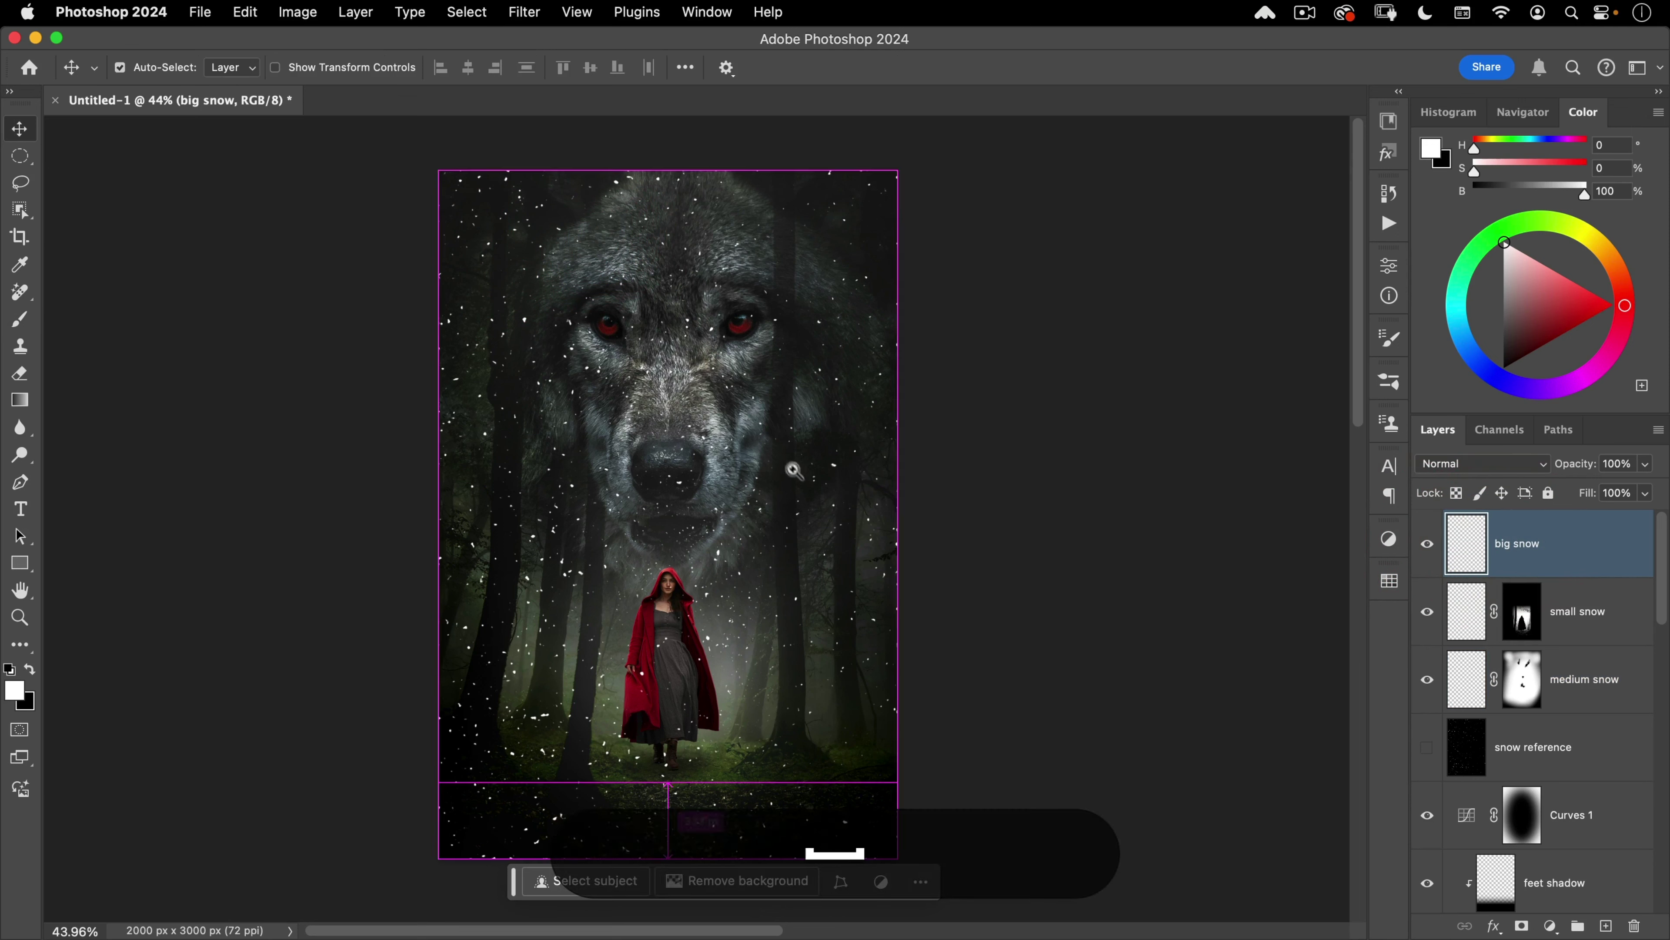
{"action": "left_click", "coordinate": [20, 155]}
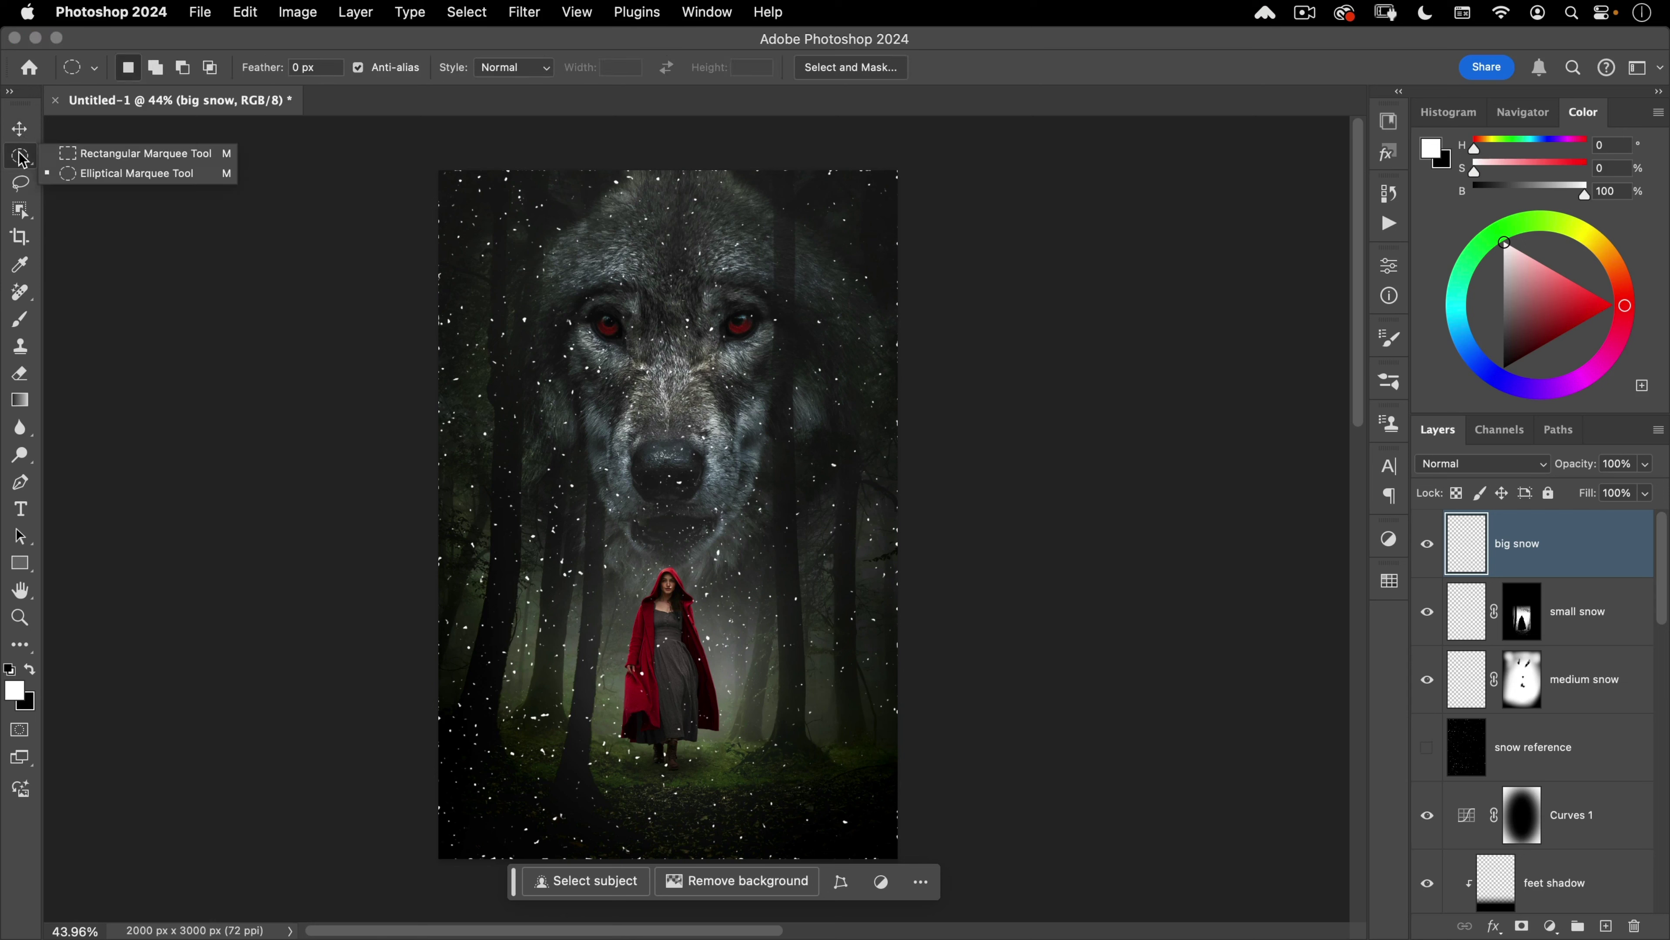
{"action": "left_click", "coordinate": [84, 153]}
{"action": "left_click_drag", "start_coordinate": [469, 239], "coordinate": [660, 566]}
{"action": "left_click_drag", "start_coordinate": [659, 565], "coordinate": [659, 564]}
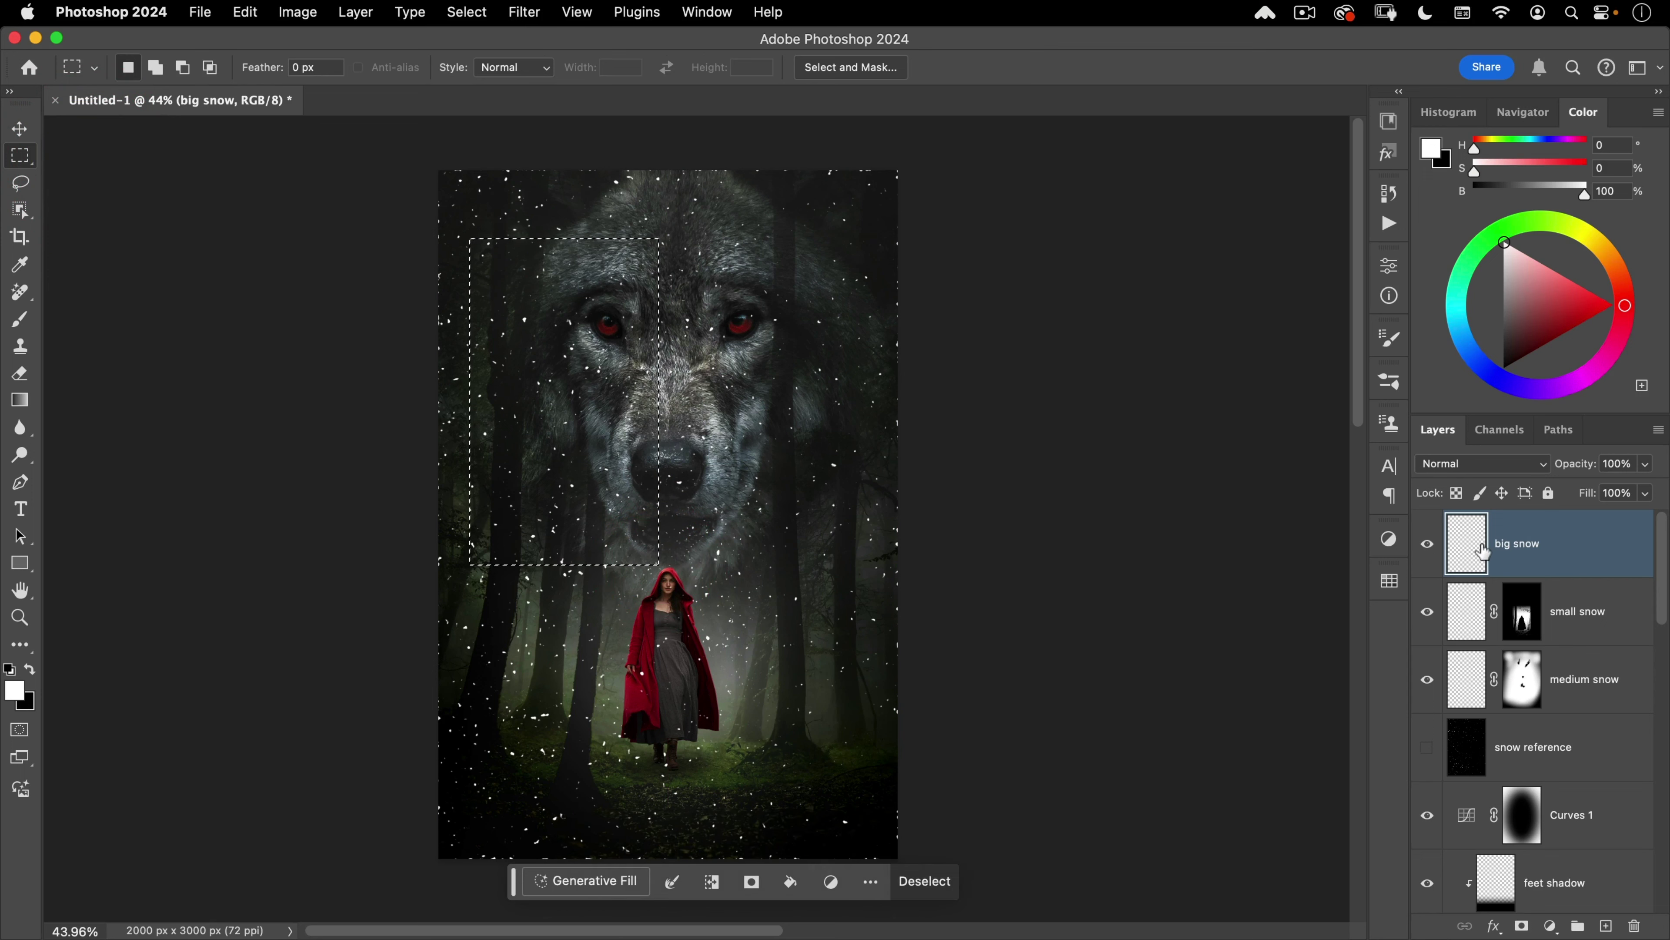
Step: Copy the selected snow to a new layer, delete the original big snow layer, and name the copy "big snow"
{"action": "key", "text": "super+j"}
{"action": "left_click_drag", "start_coordinate": [1570, 618], "coordinate": [1633, 927]}
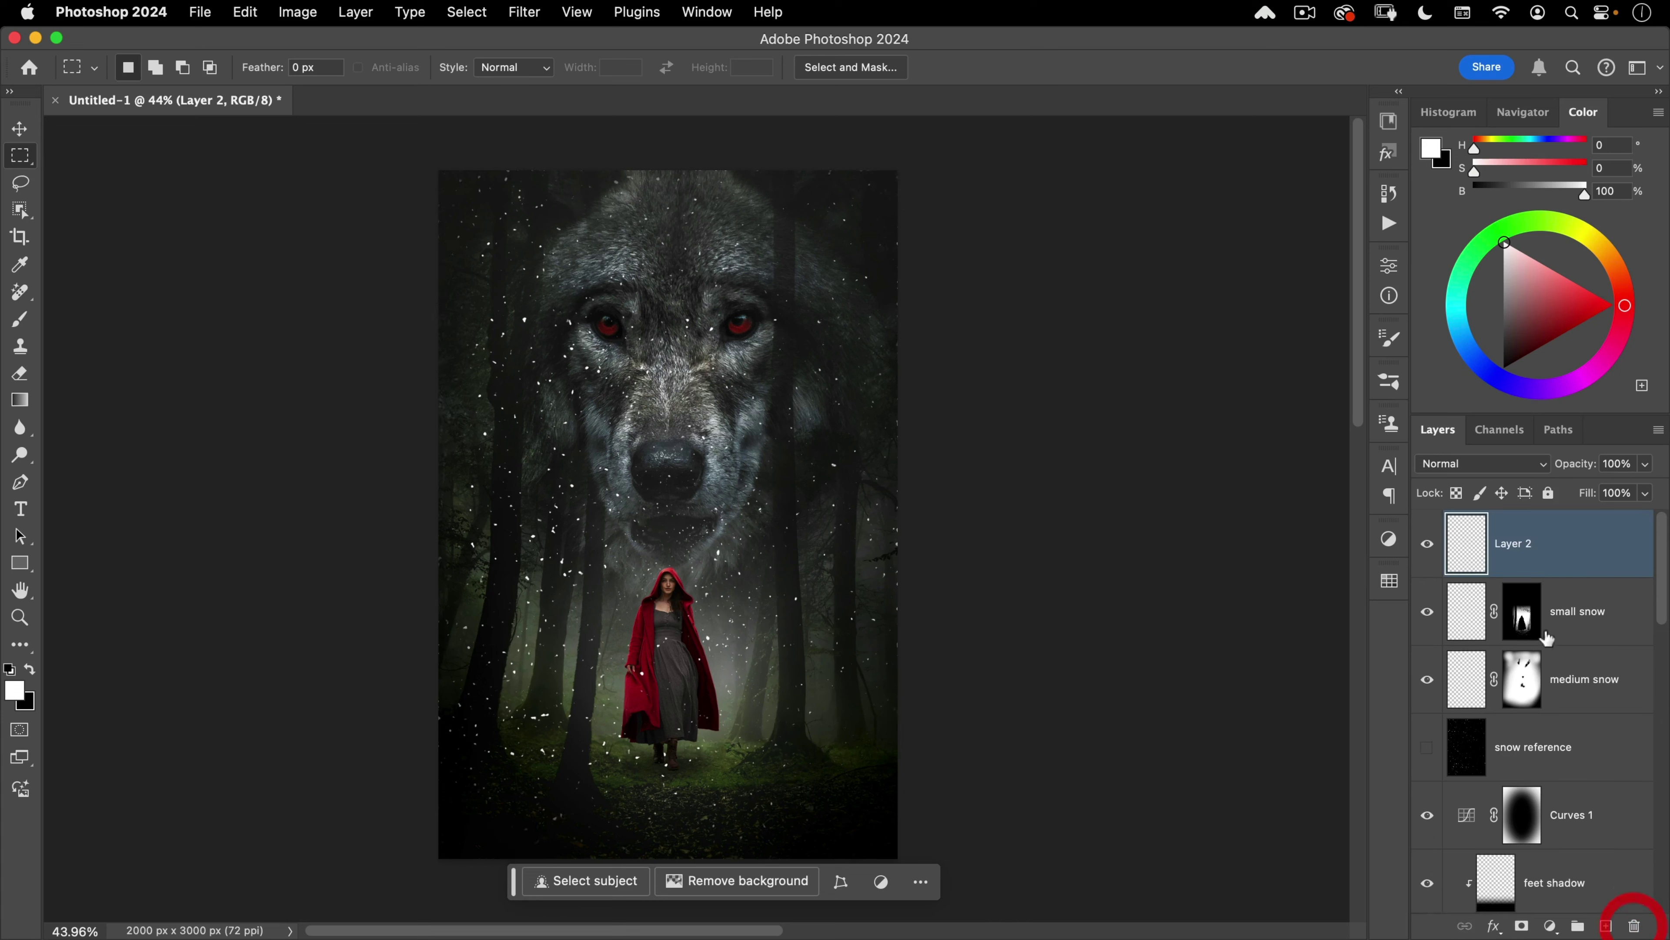
{"action": "type", "text": "big snow"}
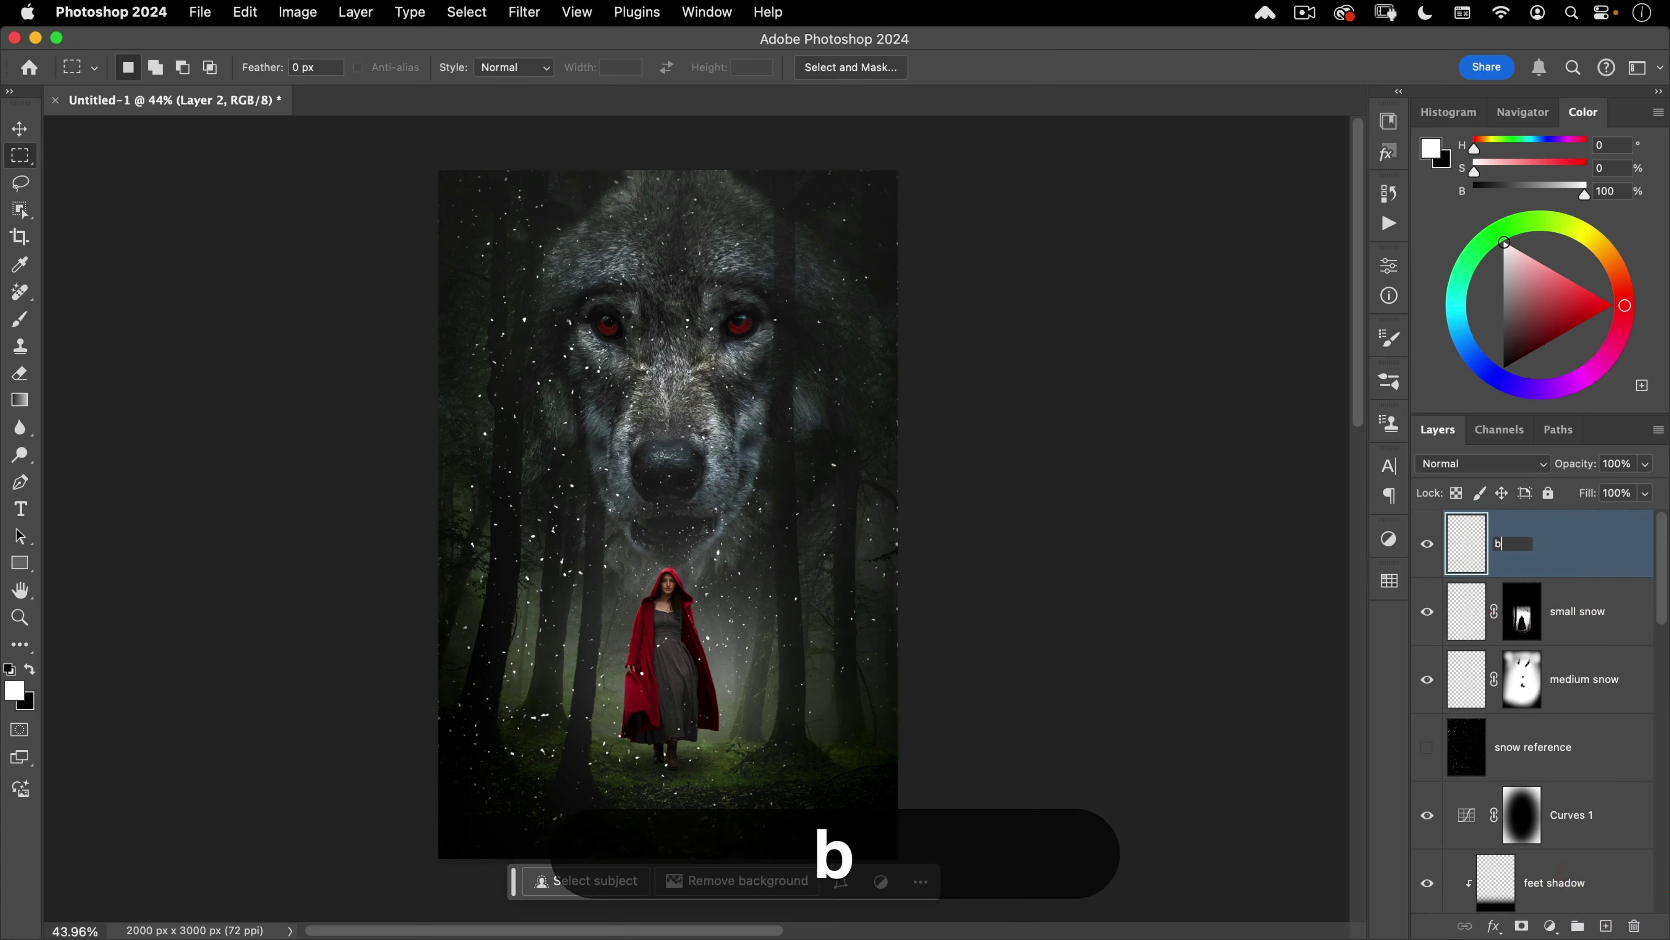
{"action": "key", "text": "Return"}
Step: Enlarge and reposition the big snow layer with Free Transform until it covers the whole canvas
{"action": "key", "text": "super+t"}
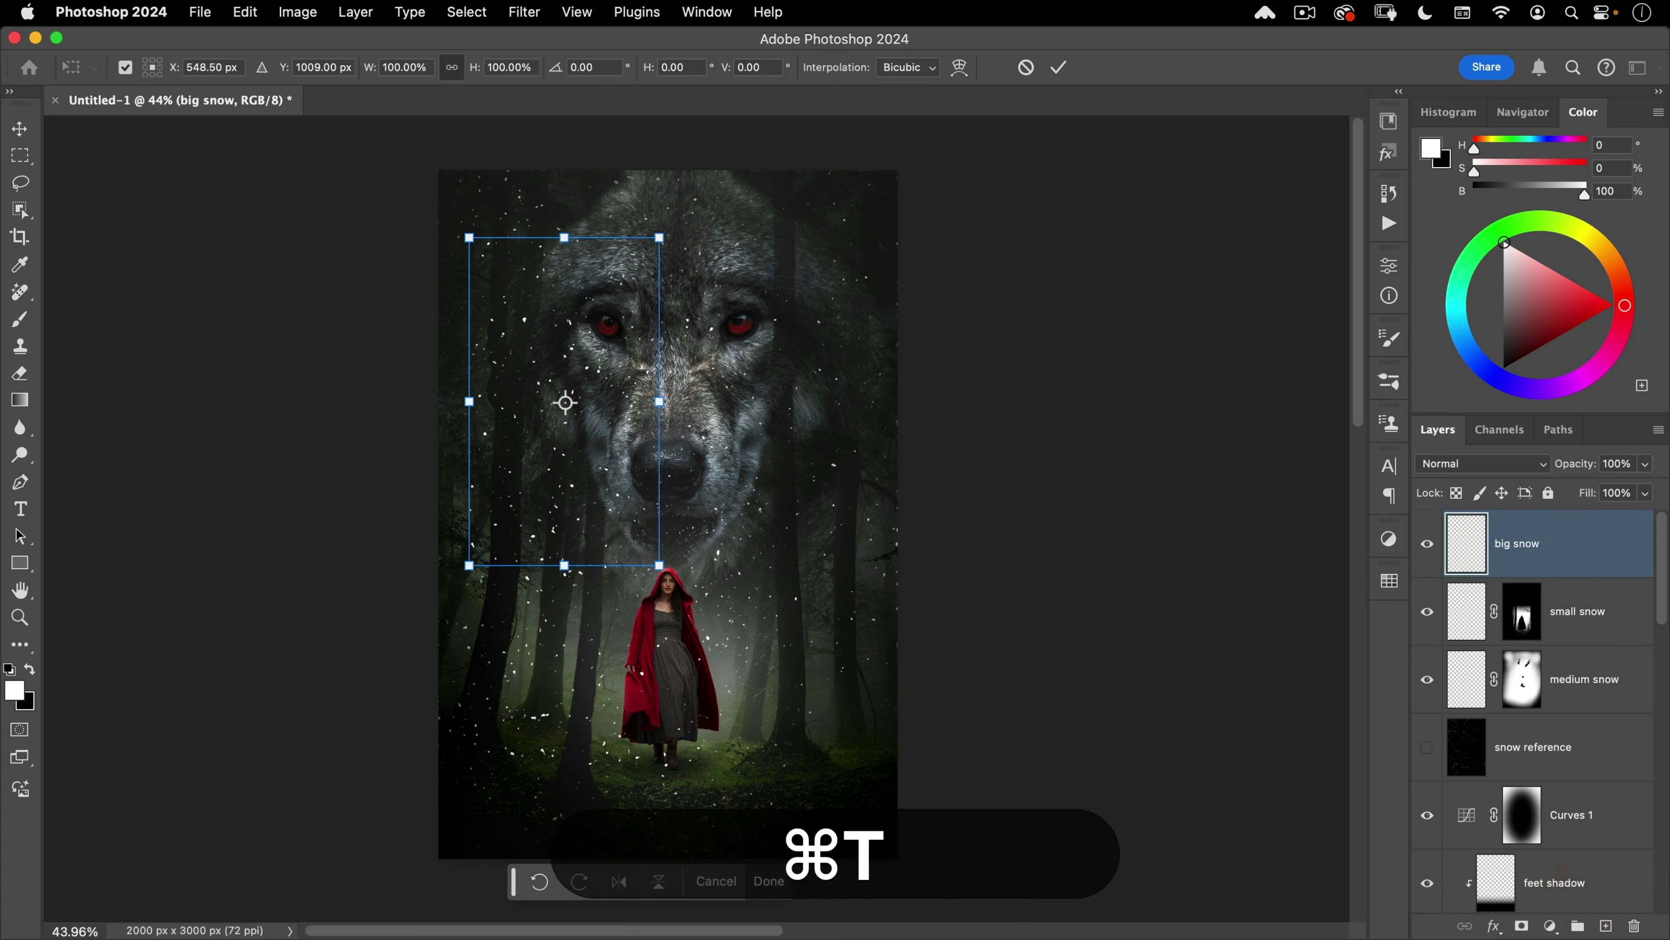
{"action": "left_click_drag", "start_coordinate": [657, 398], "coordinate": [928, 362]}
{"action": "mouse_move", "coordinate": [751, 506]}
{"action": "left_mouse_down"}
{"action": "mouse_move", "coordinate": [783, 514]}
{"action": "mouse_move", "coordinate": [758, 492]}
{"action": "left_mouse_up"}
{"action": "double_click", "coordinate": [757, 496]}
{"action": "key", "text": "m"}
{"action": "key", "text": "super+v"}
{"action": "key", "text": "v"}
Step: Soften the big snow layer with Gaussian Blur at a radius above 4.5 pixels and lower its opacity to 25%
{"action": "left_click", "coordinate": [464, 12]}
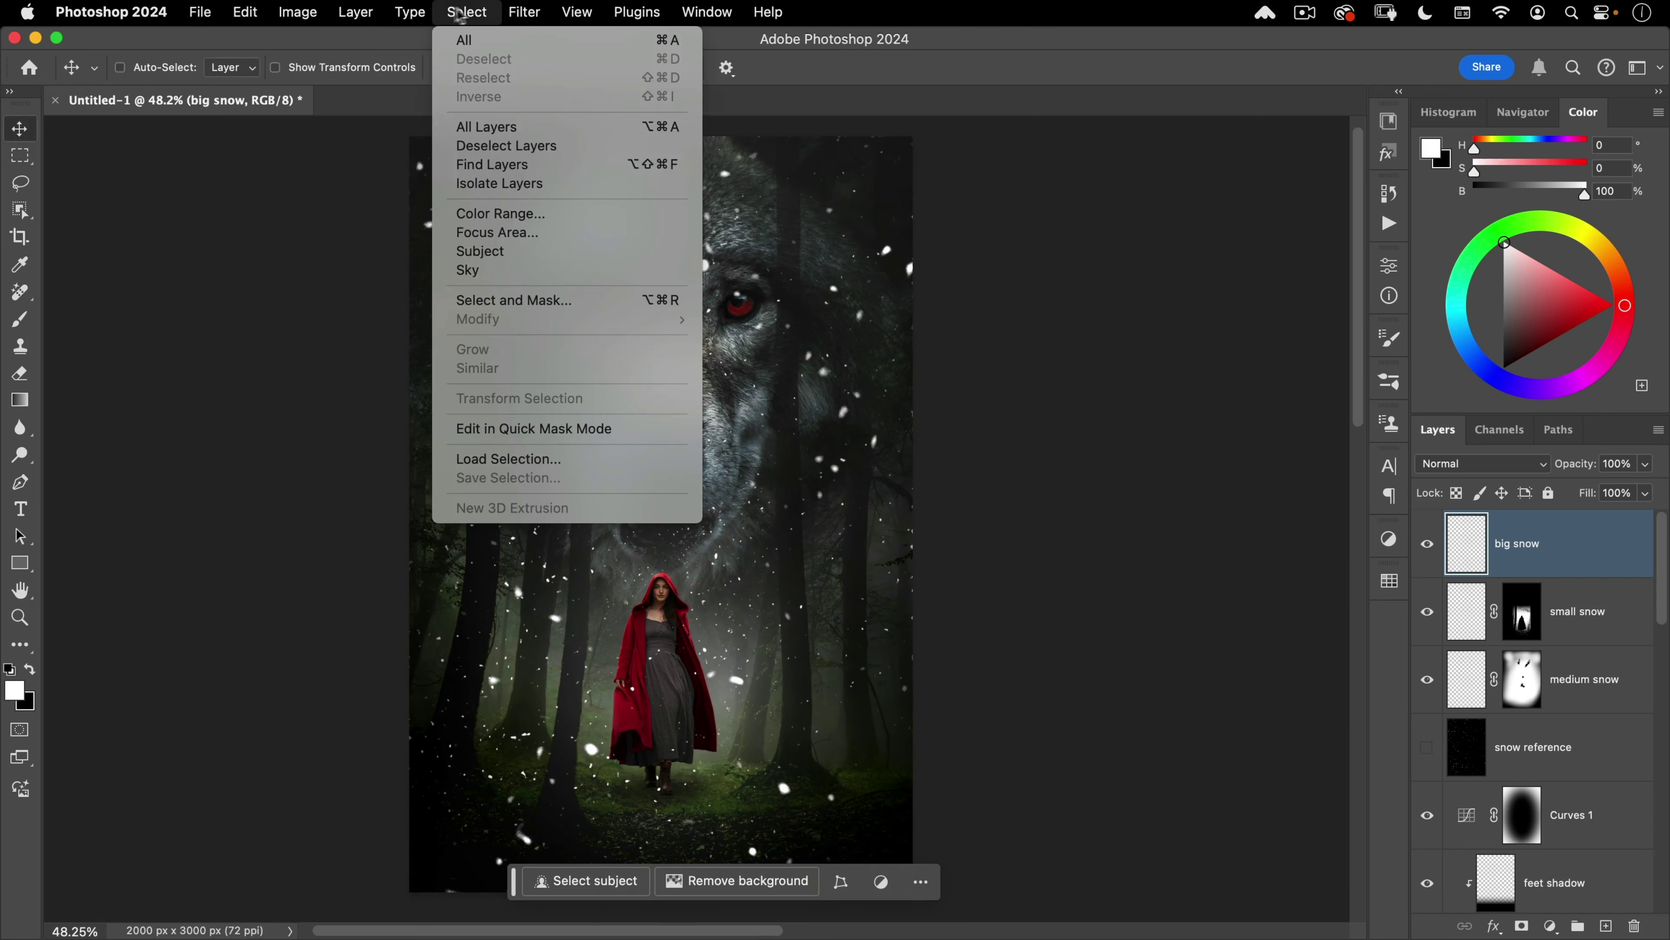
{"action": "mouse_move", "coordinate": [546, 10]}
{"action": "mouse_move", "coordinate": [546, 273]}
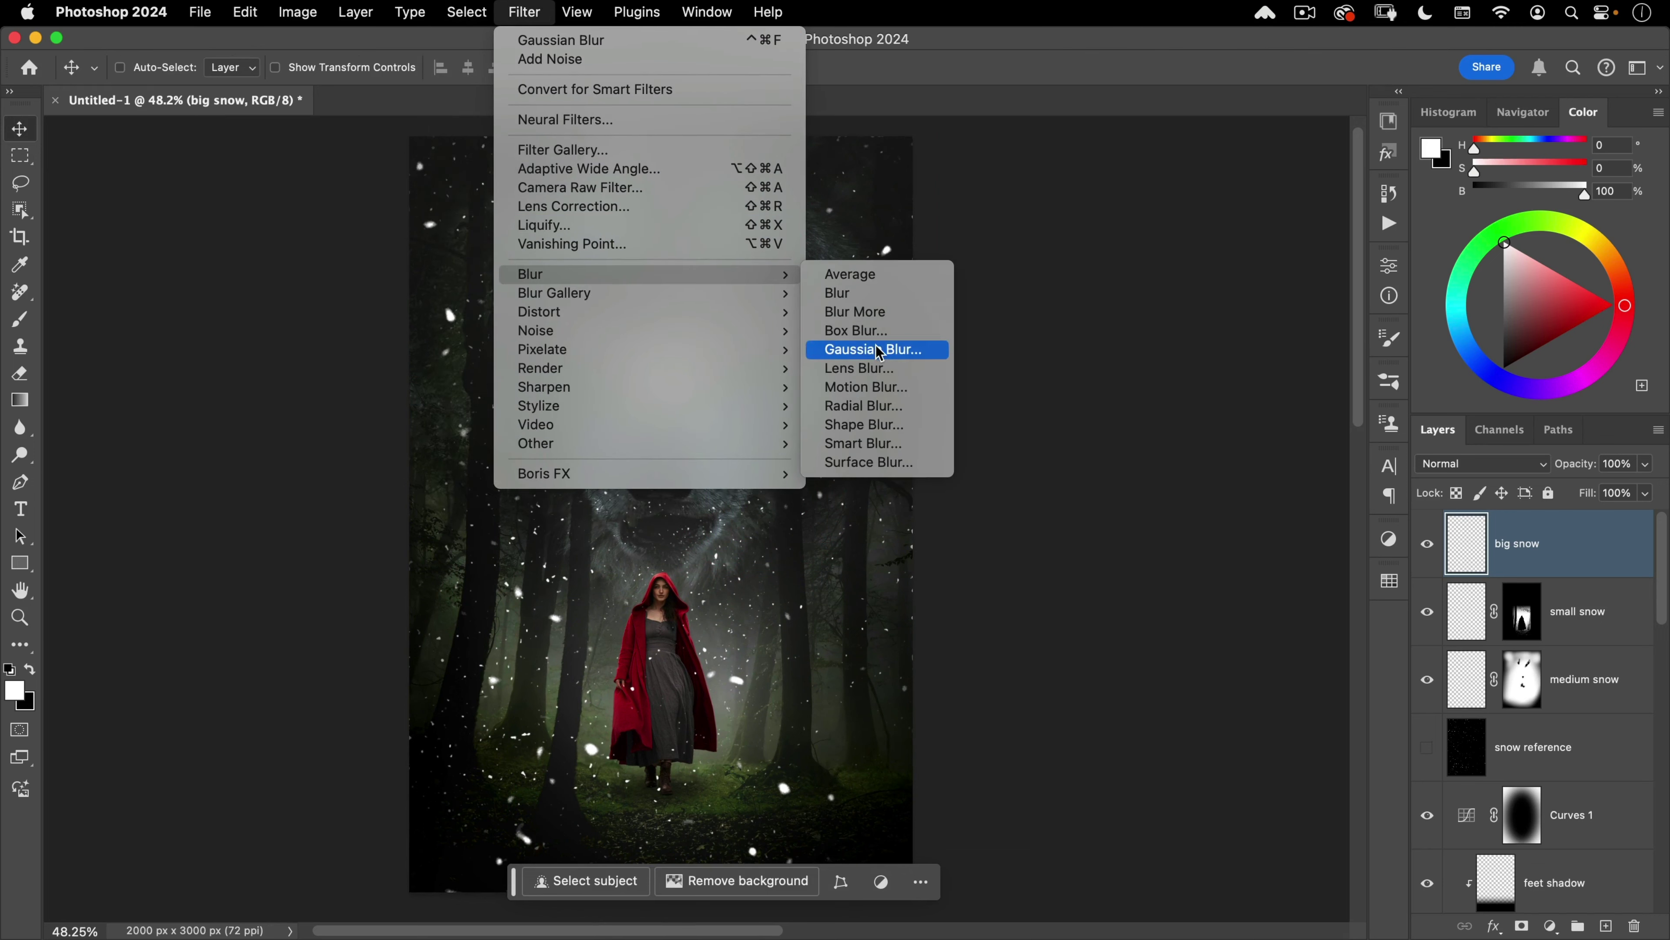
{"action": "left_click", "coordinate": [855, 349]}
{"action": "left_click_drag", "start_coordinate": [766, 208], "coordinate": [1046, 208]}
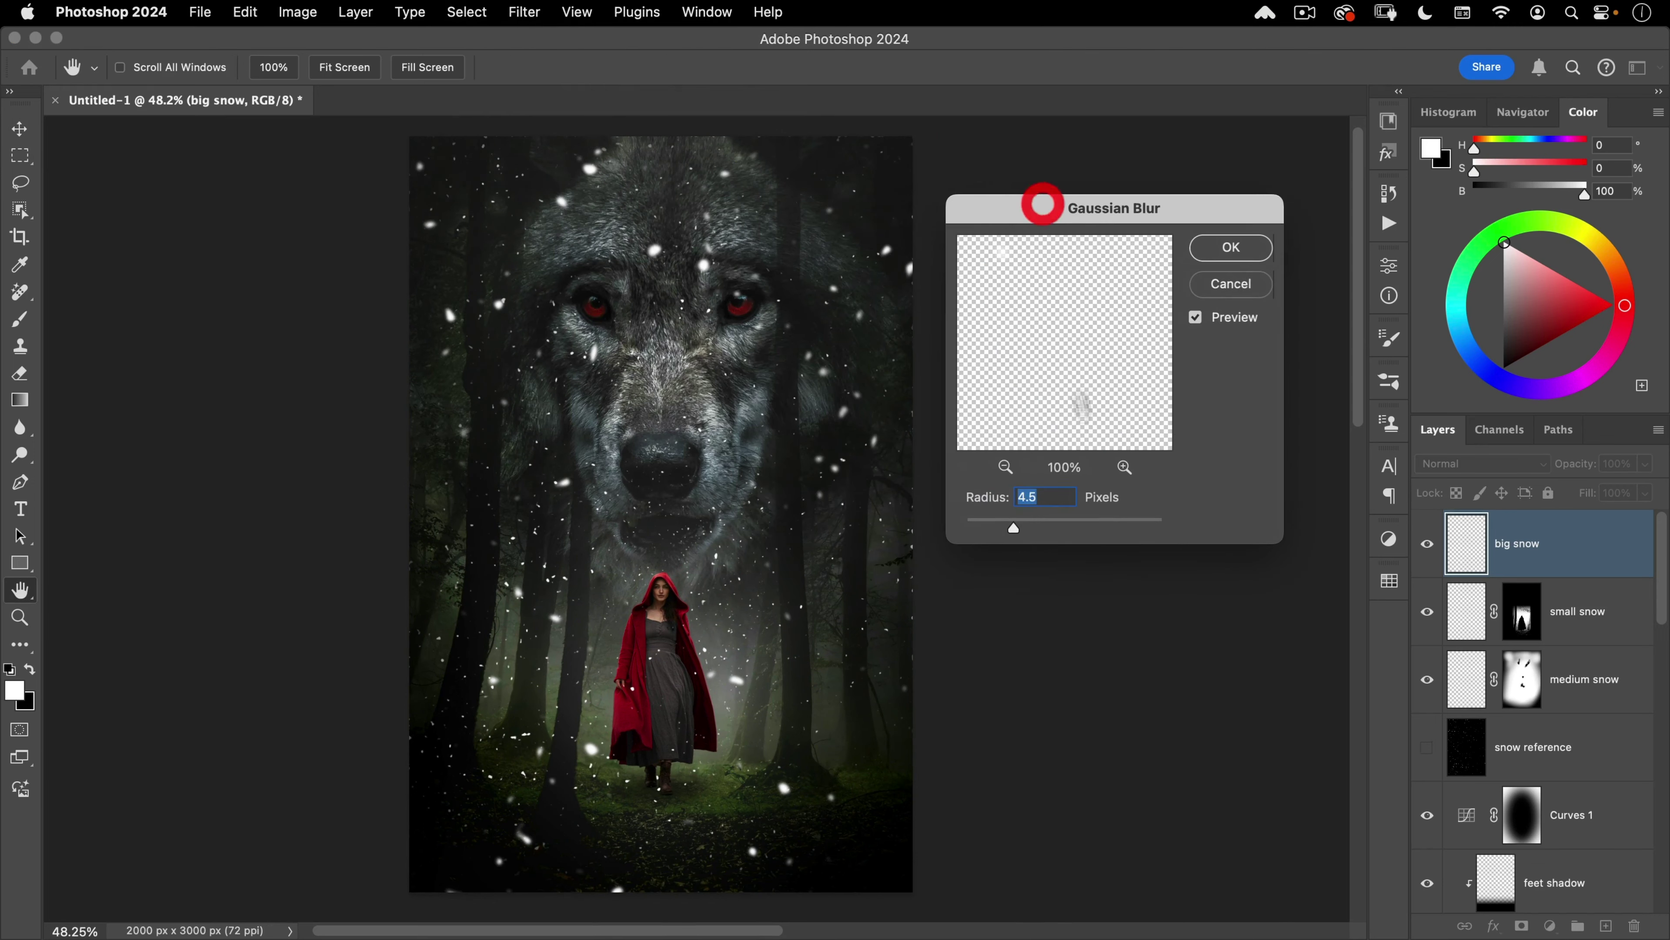
{"action": "left_click_drag", "start_coordinate": [1014, 528], "coordinate": [1039, 529]}
{"action": "left_click", "coordinate": [1241, 245]}
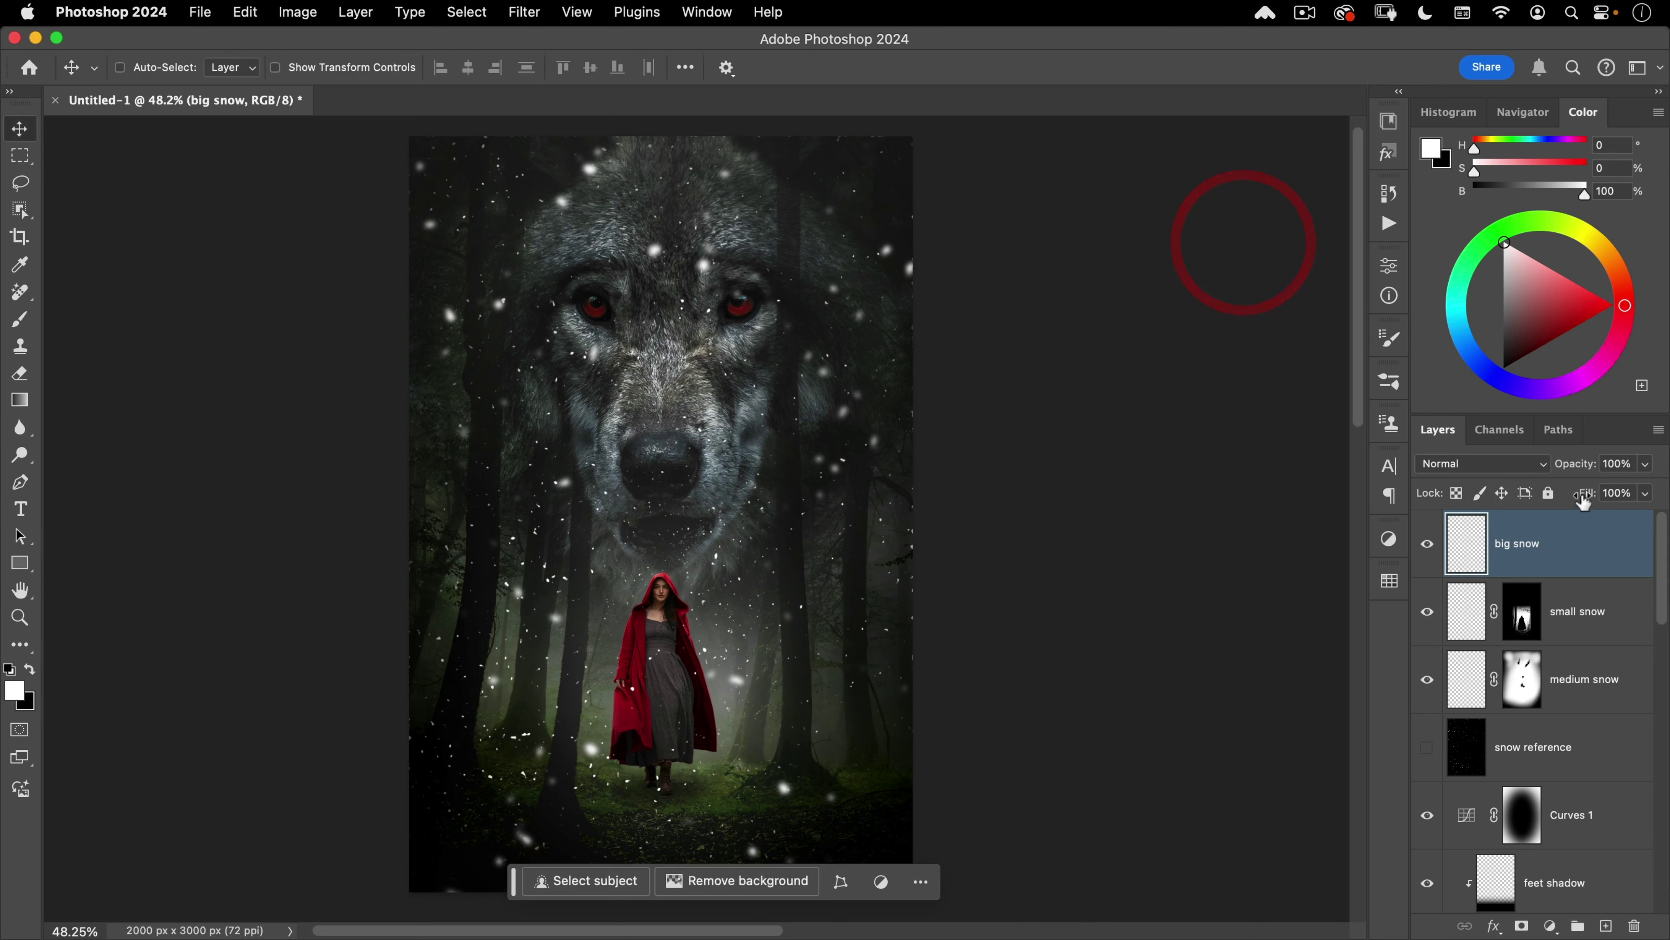
{"action": "left_click_drag", "start_coordinate": [1555, 465], "coordinate": [1504, 468]}
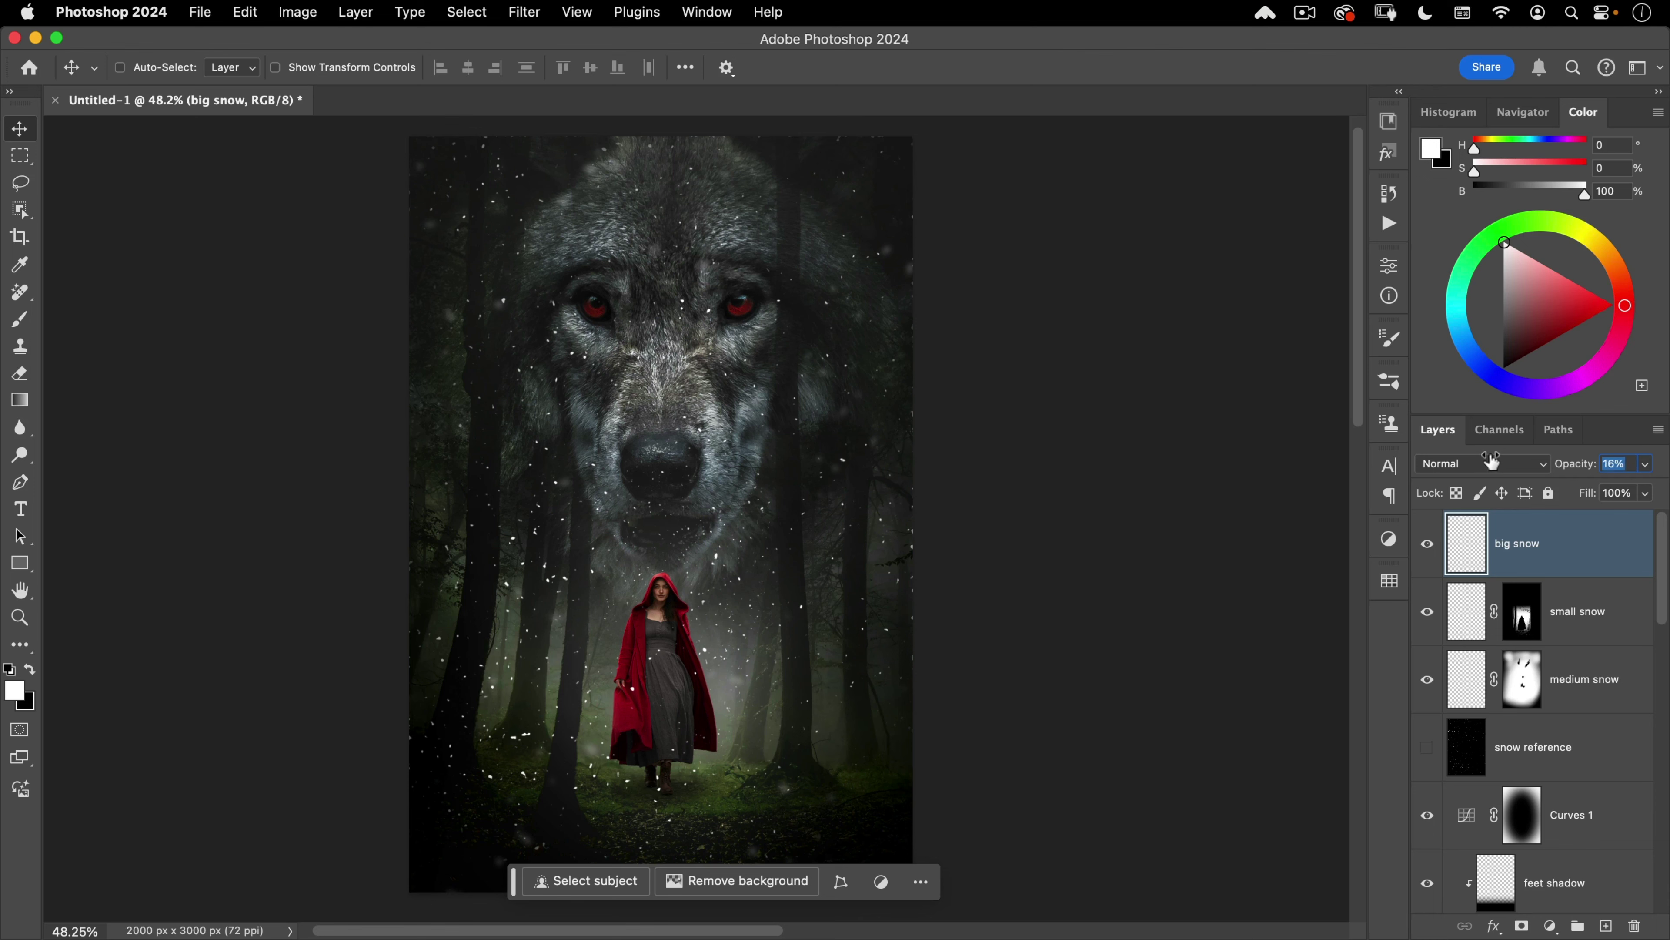
{"action": "mouse_move", "coordinate": [819, 488]}
{"action": "left_mouse_down"}
{"action": "mouse_move", "coordinate": [832, 420]}
{"action": "mouse_move", "coordinate": [798, 450]}
{"action": "mouse_move", "coordinate": [803, 494]}
{"action": "left_mouse_up"}
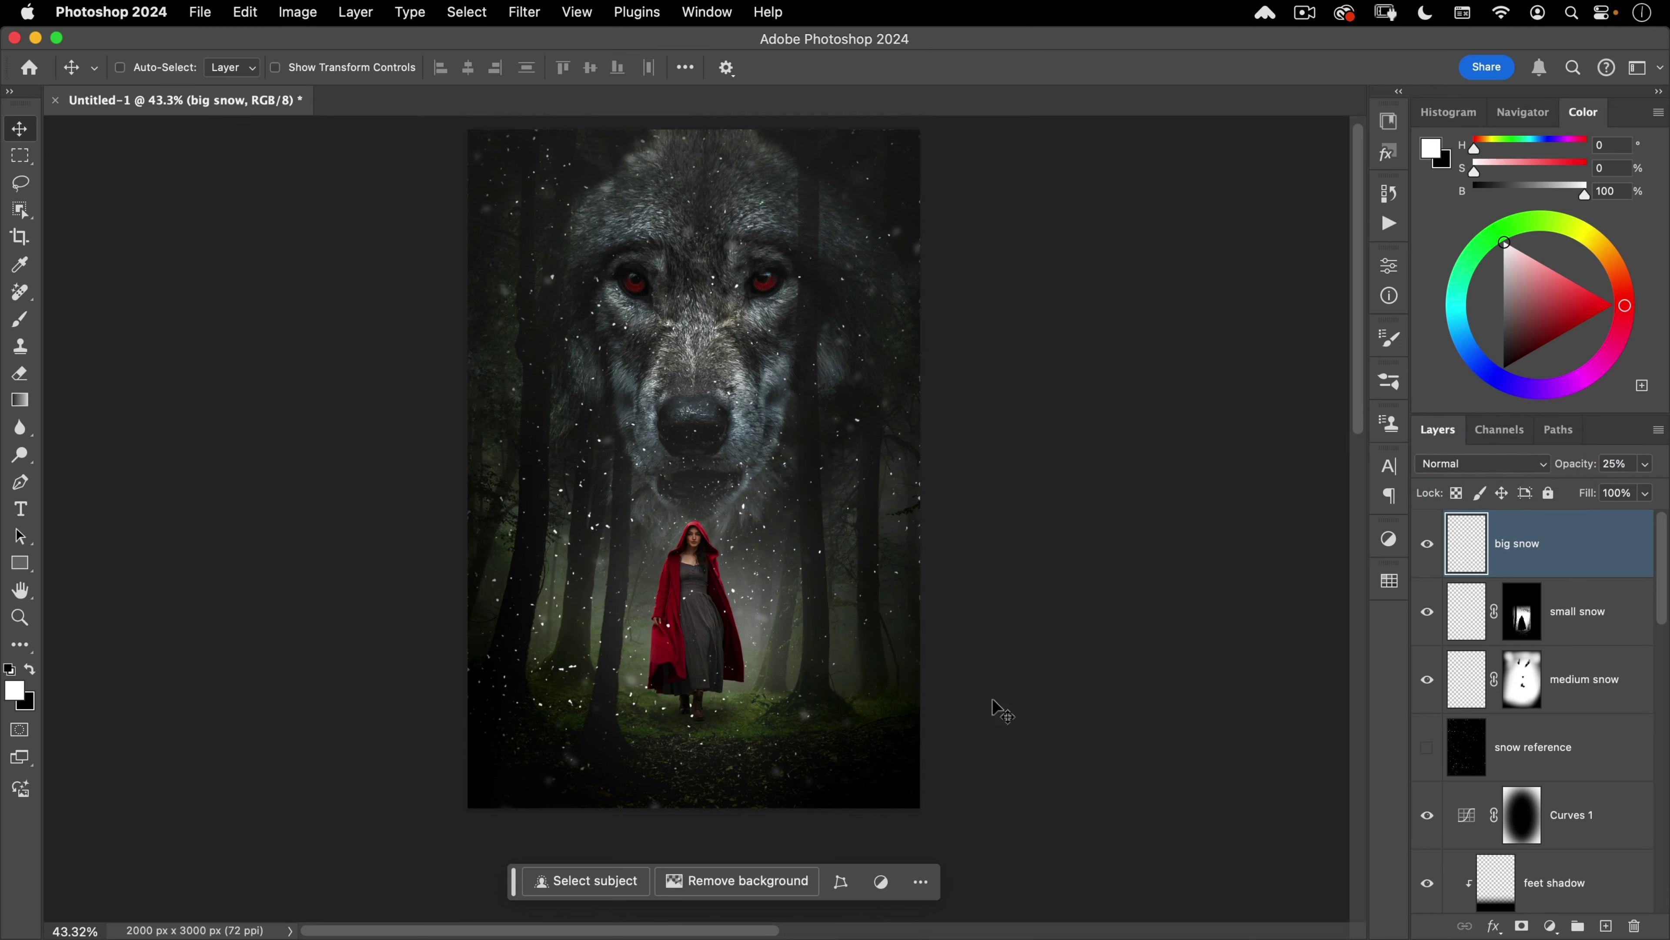
Step: Add a new blank layer above the big snow layer
{"action": "left_click", "coordinate": [1605, 927]}
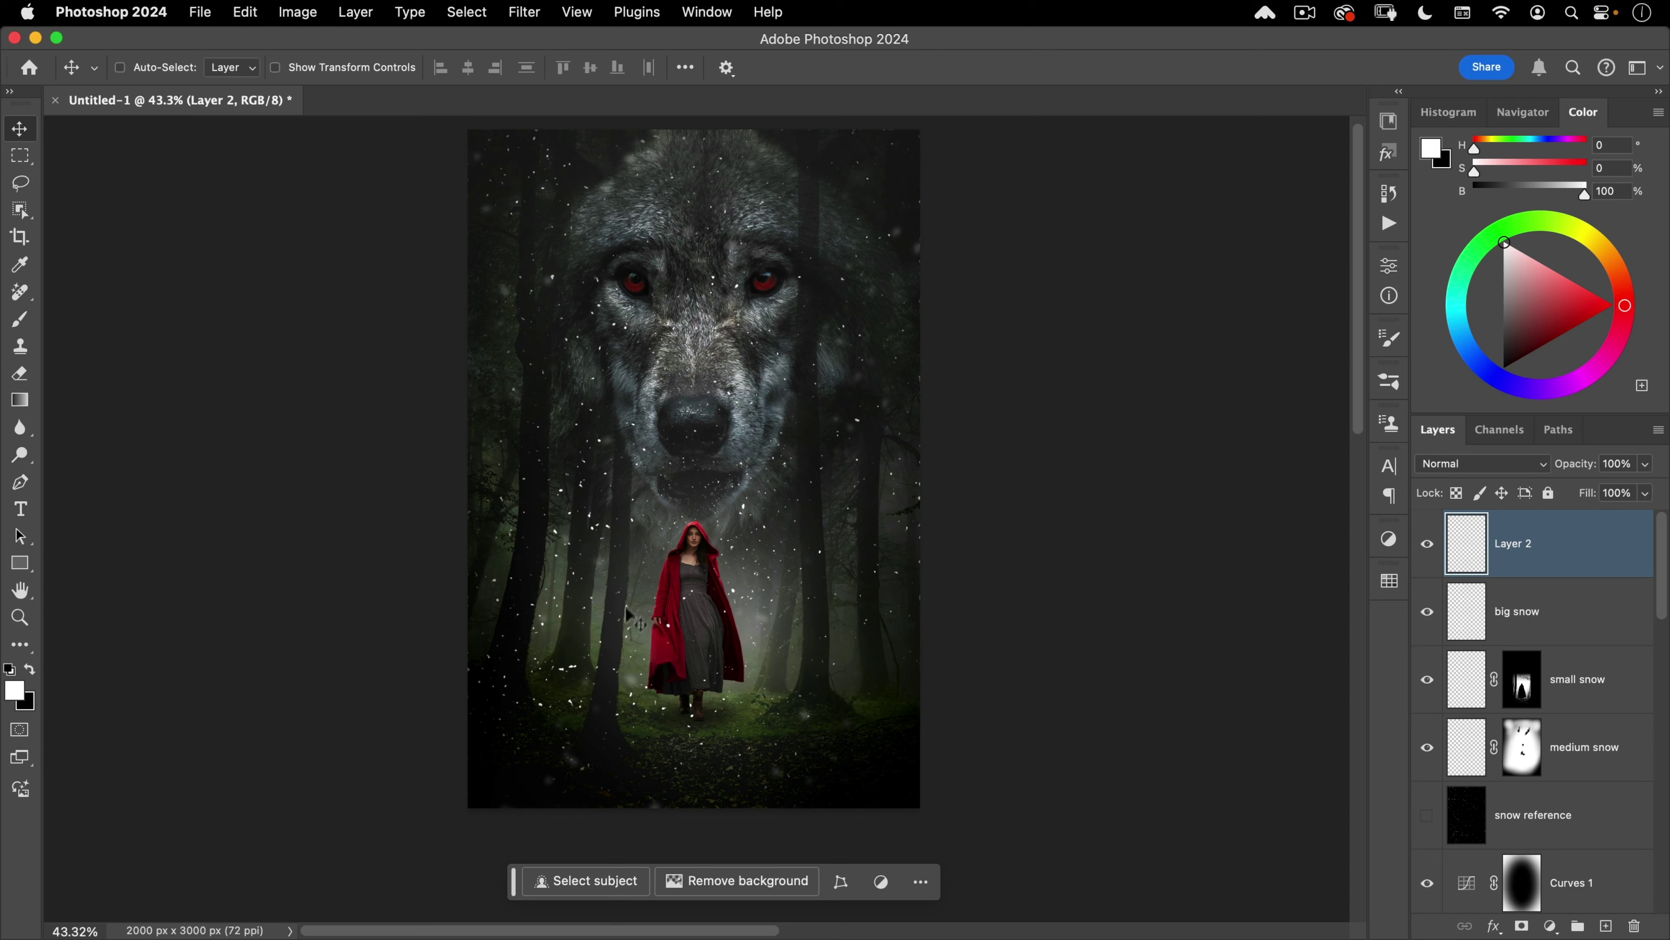
{"action": "left_click_drag", "start_coordinate": [672, 597], "coordinate": [697, 584]}
{"action": "left_click_drag", "start_coordinate": [764, 541], "coordinate": [782, 584]}
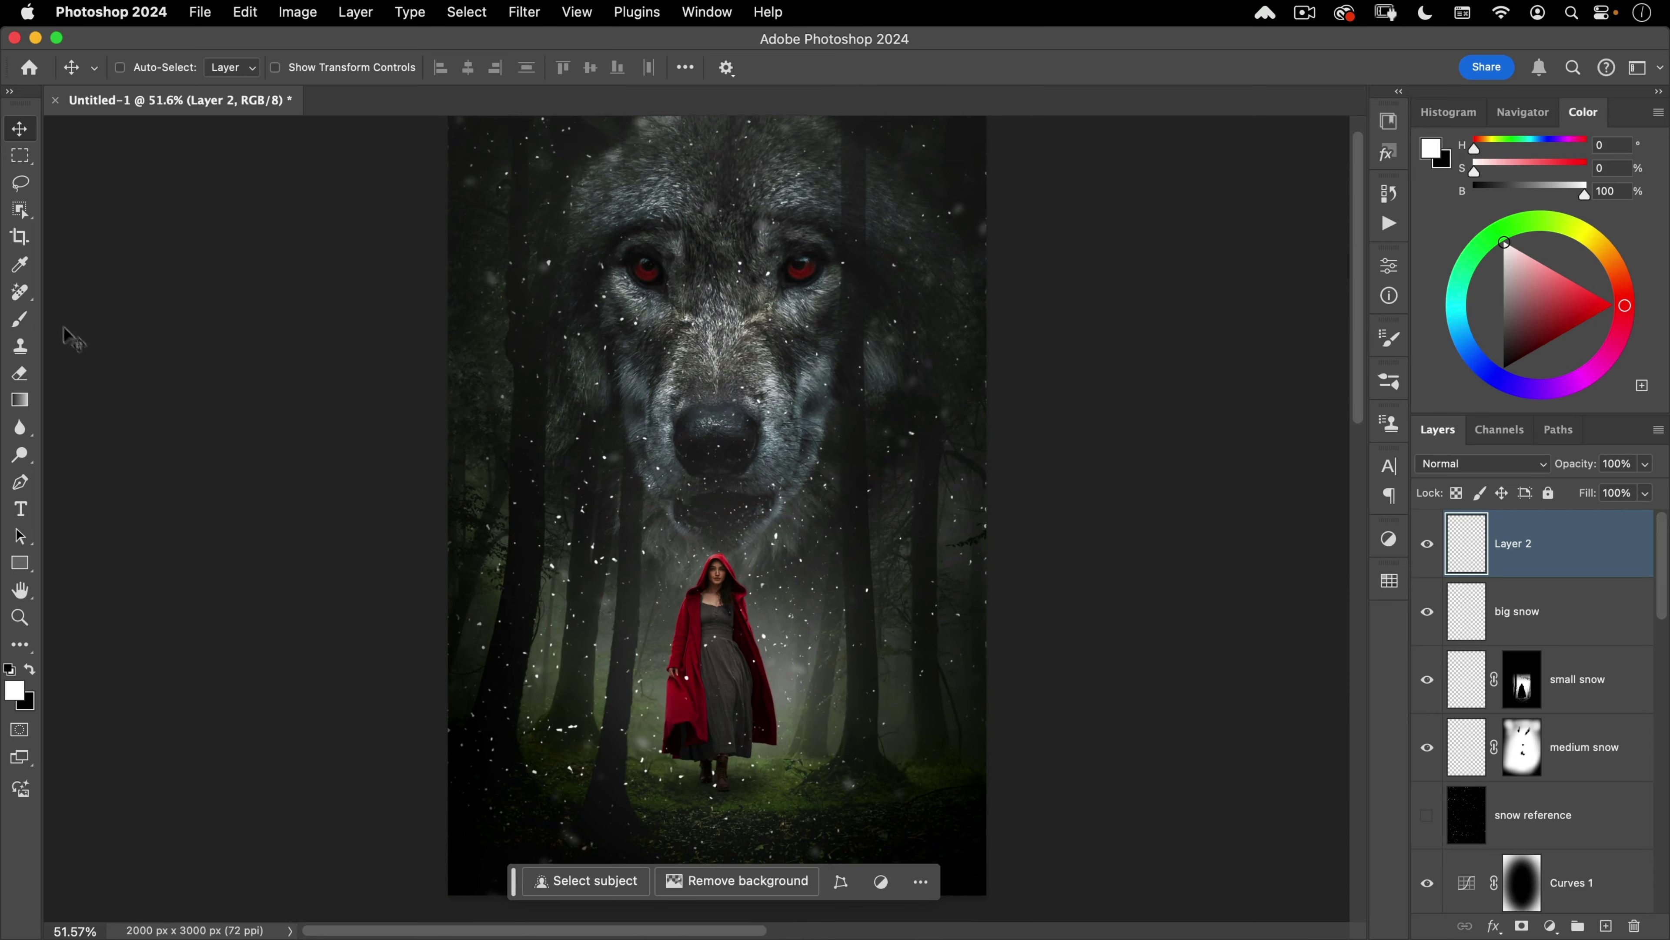
Step: Choose the Brush tool with the "large drops" preset from the Atmosphere Brushes
{"action": "left_click", "coordinate": [20, 319]}
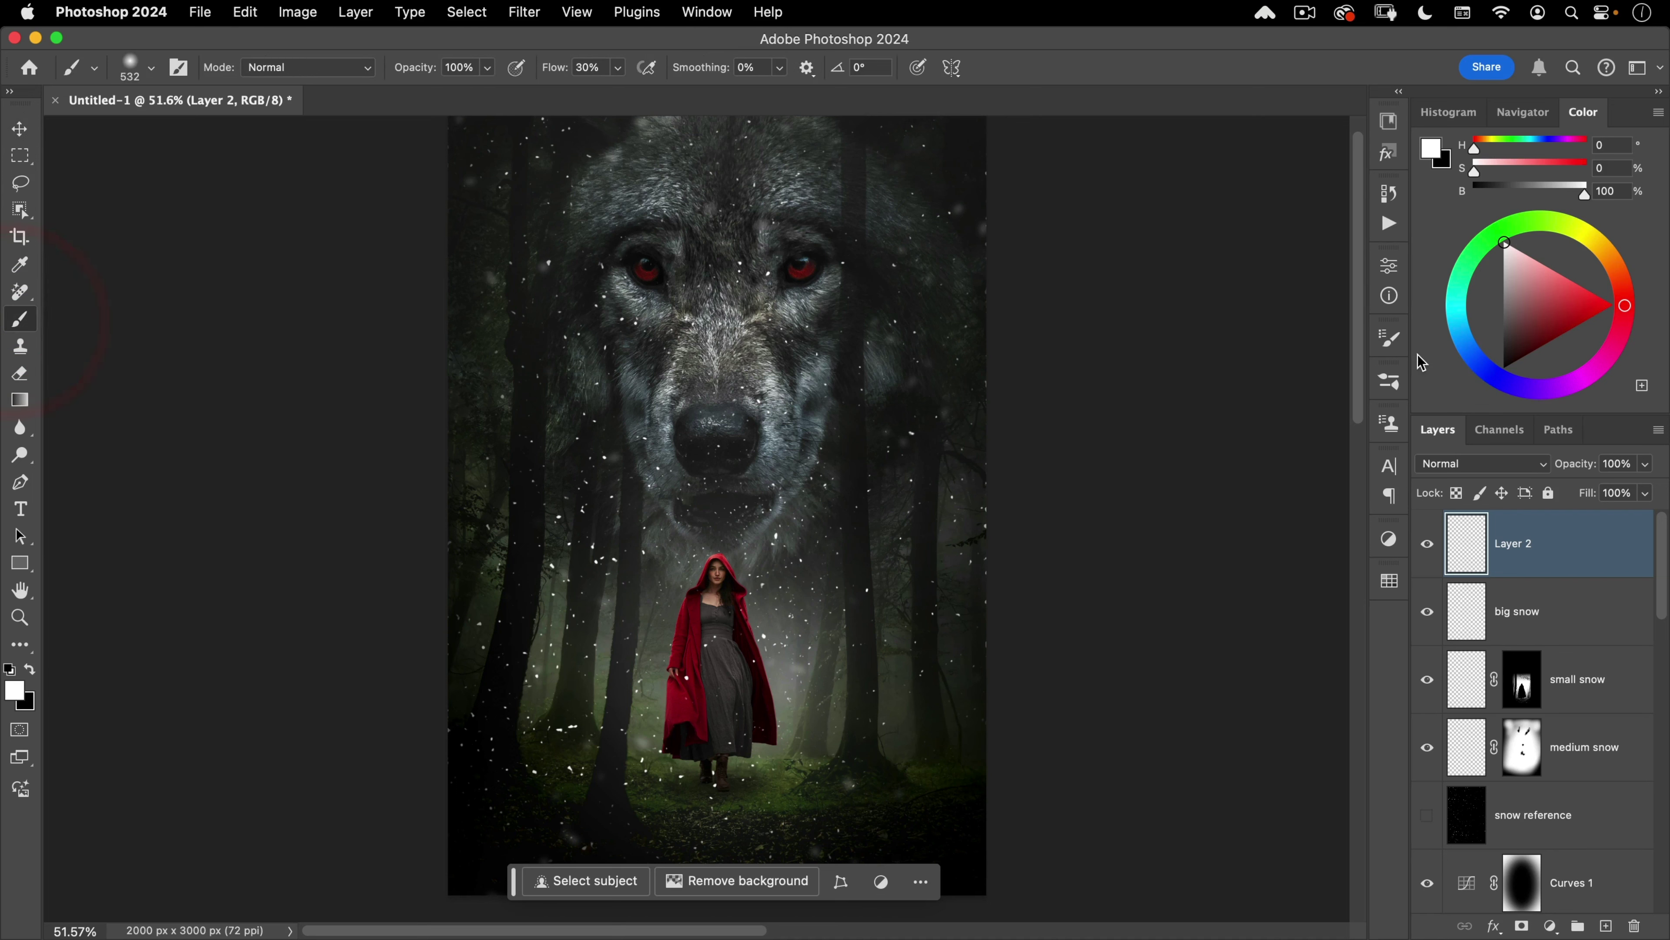
{"action": "left_click", "coordinate": [1389, 340]}
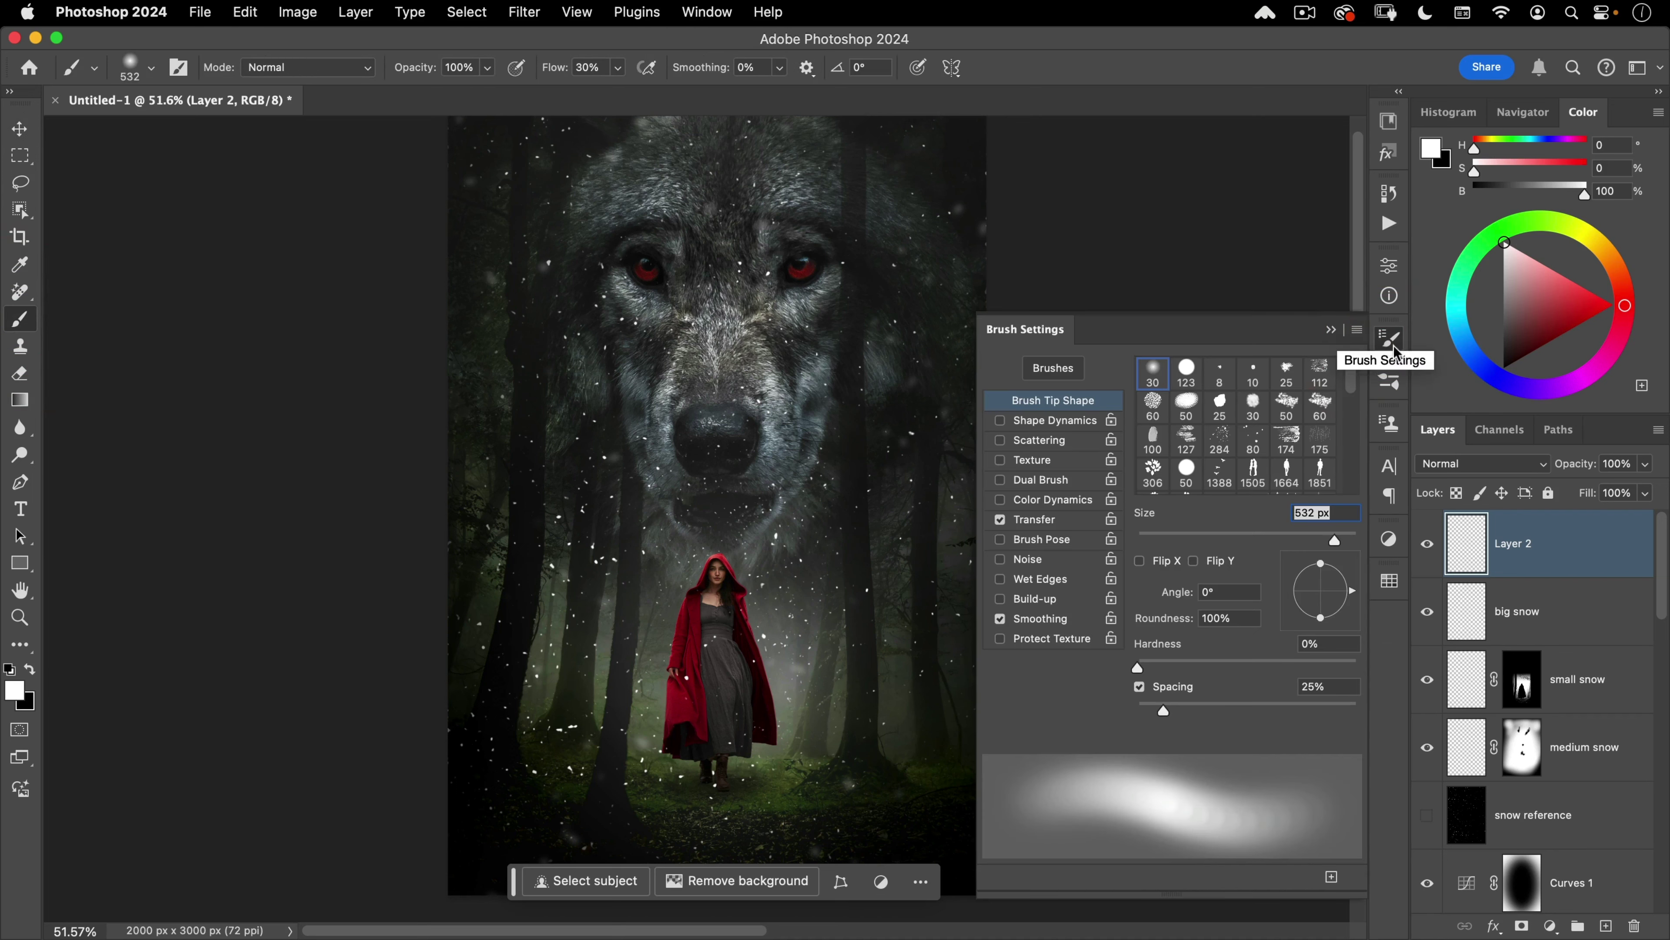
{"action": "left_click", "coordinate": [1400, 385]}
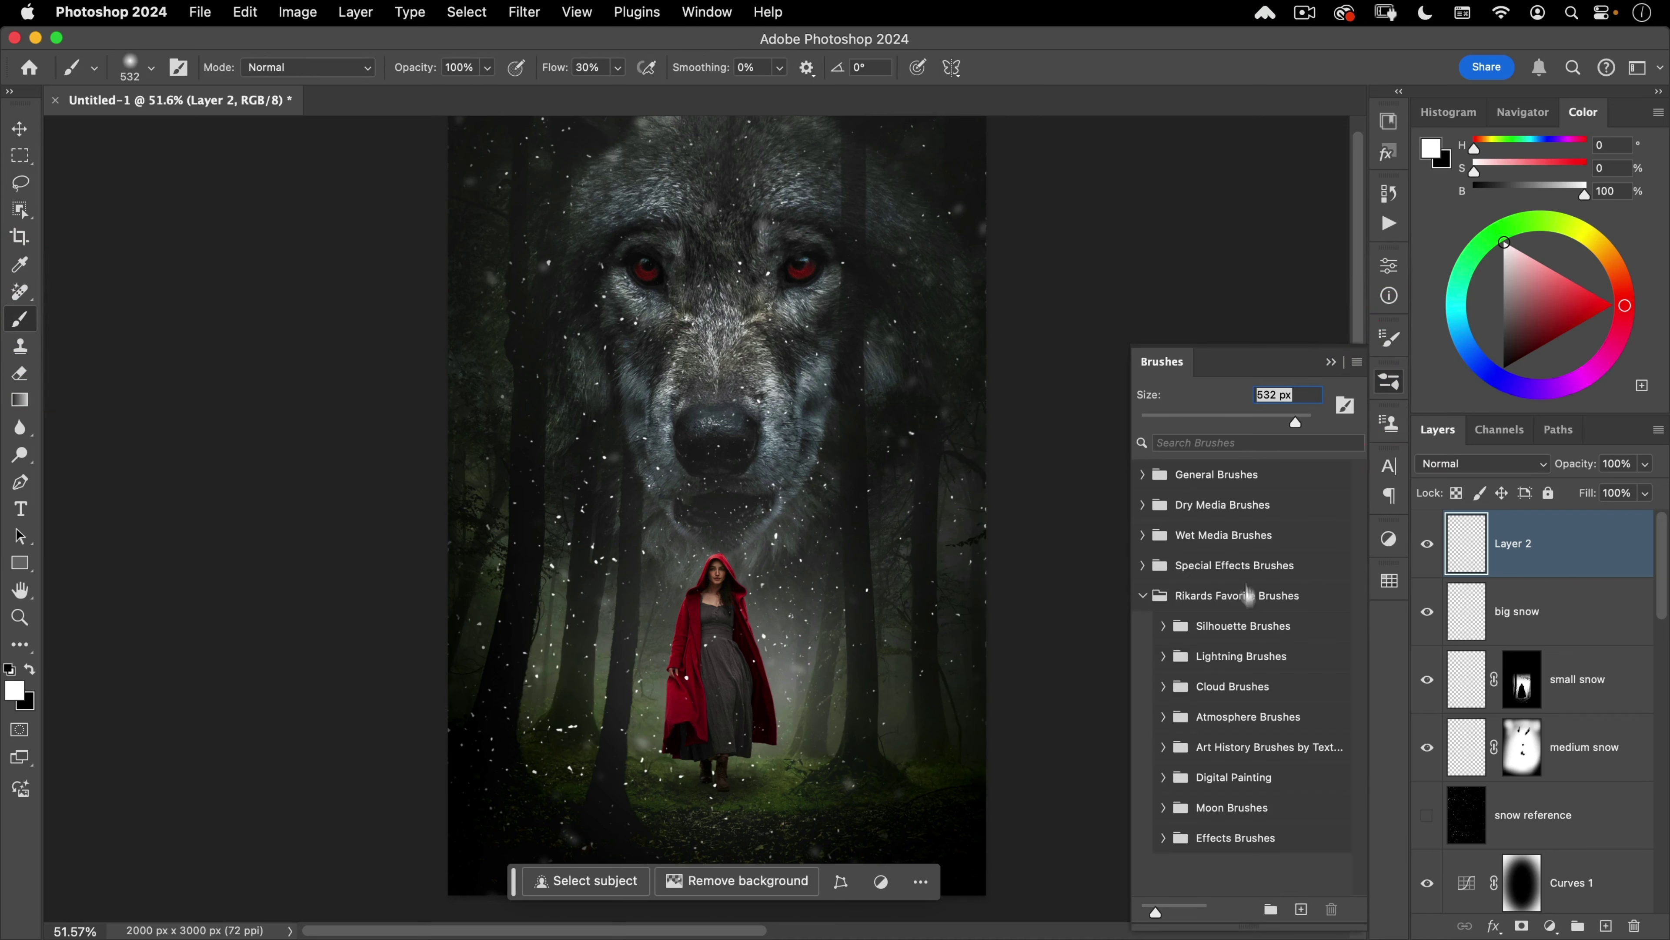
{"action": "left_click", "coordinate": [1163, 716]}
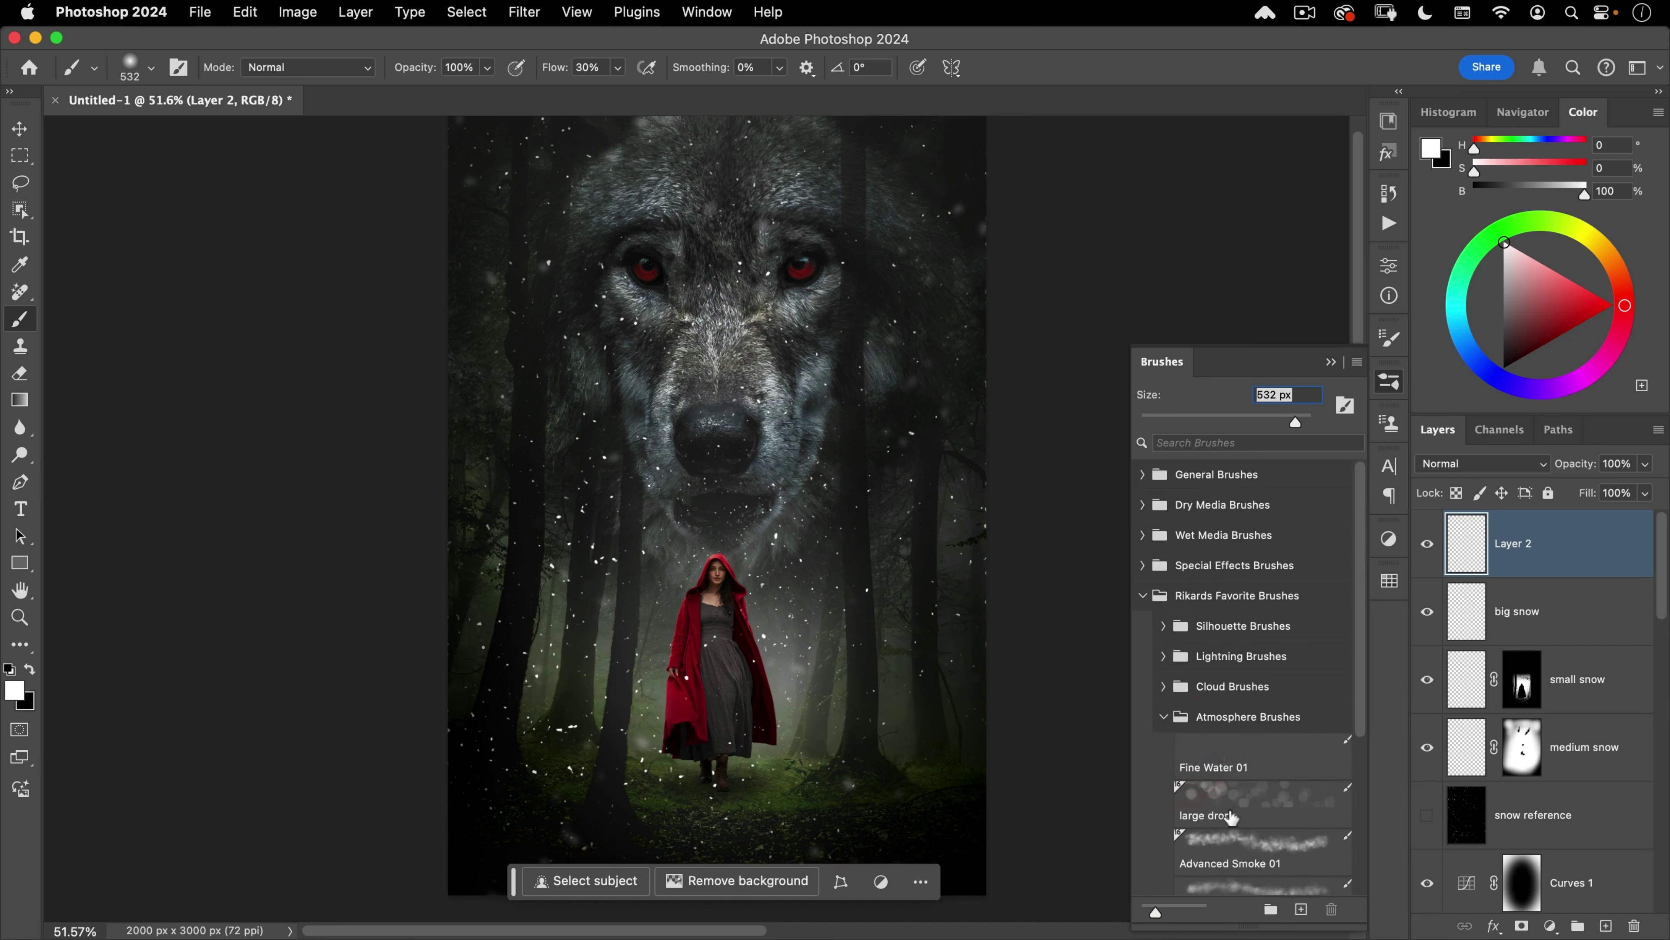
{"action": "scroll", "coordinate": [1236, 796], "scroll_direction": "down", "scroll_amount": 3}
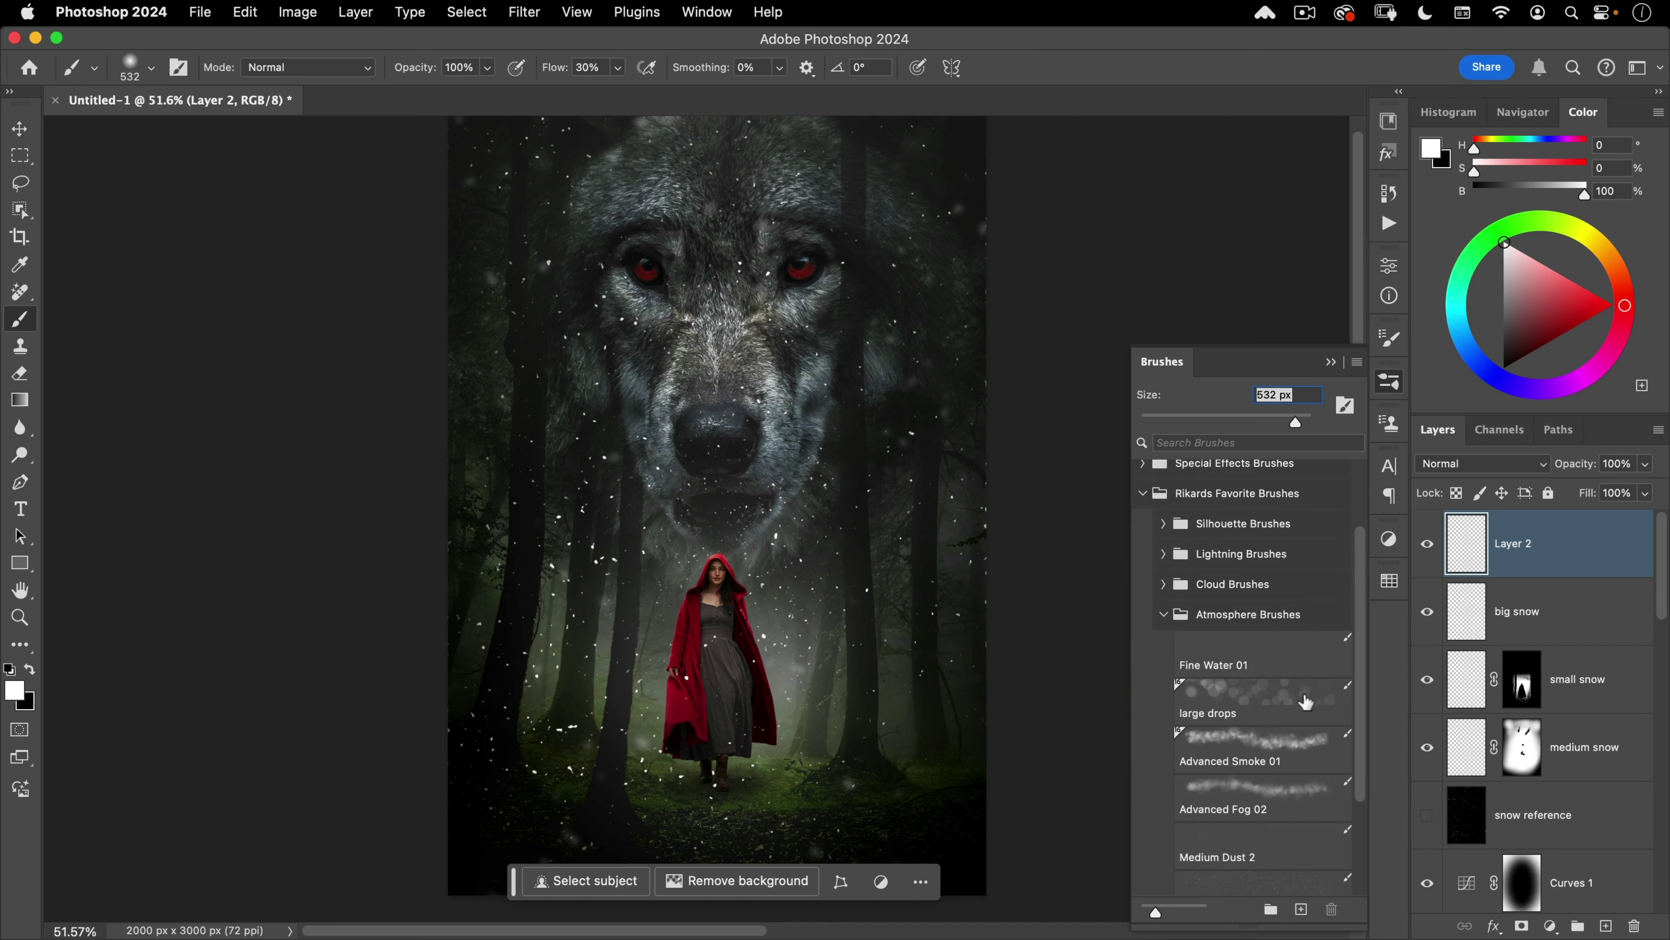
{"action": "left_click", "coordinate": [1228, 693]}
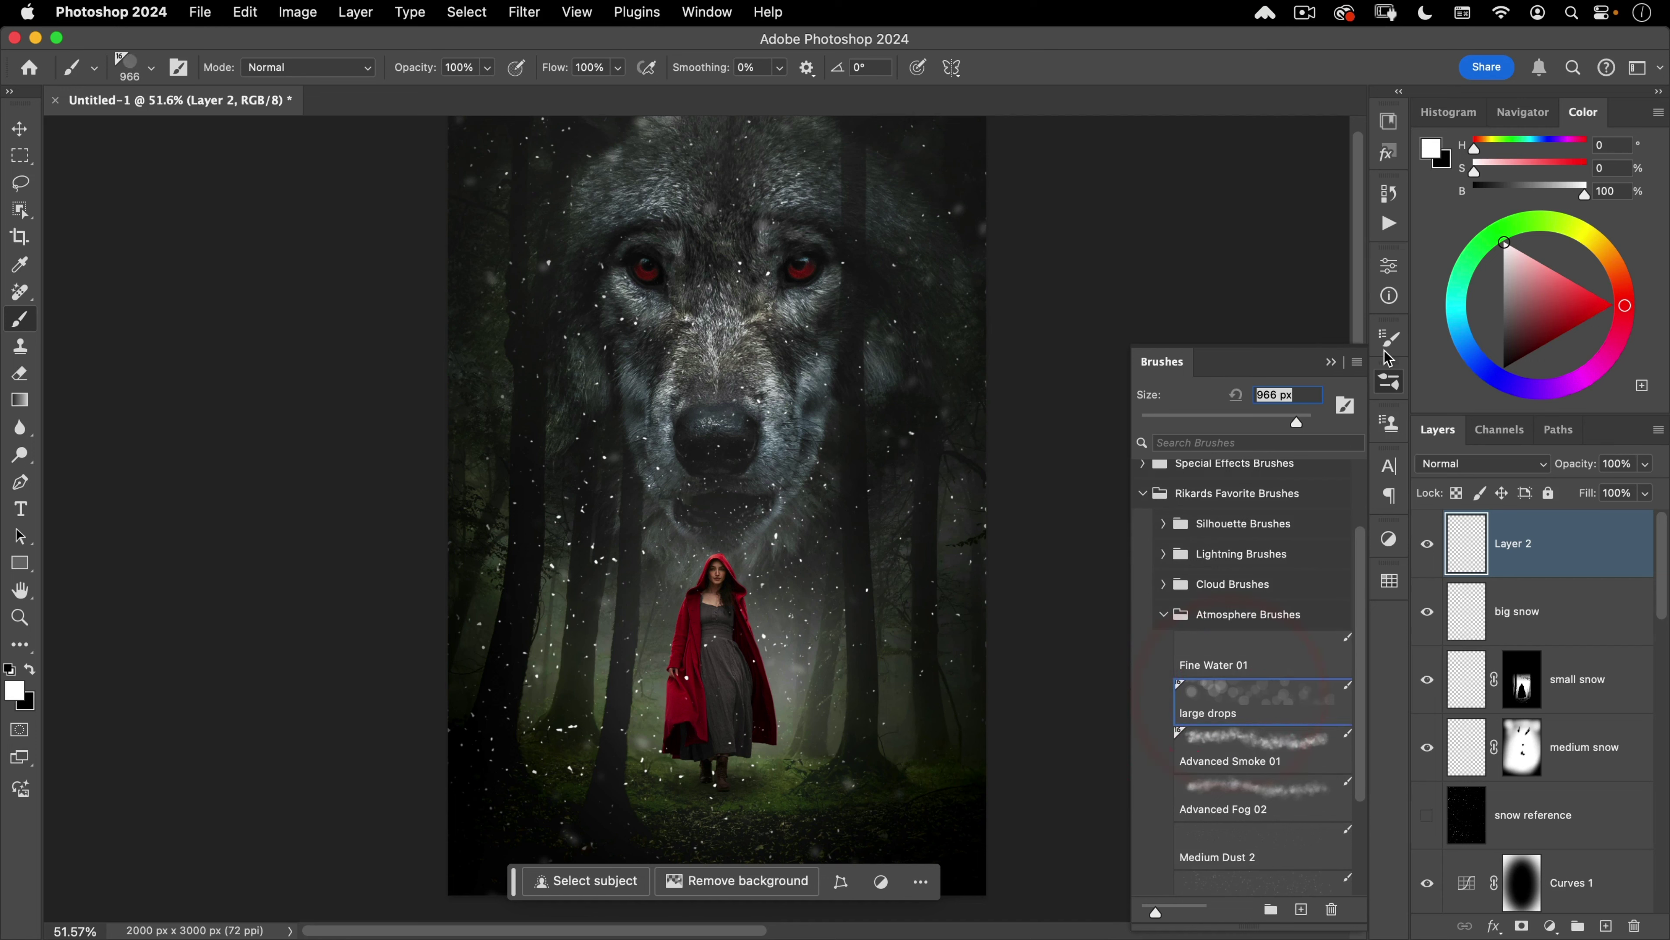
Step: Increase the large drops brush's scatter on both axes so its drops spread farther apart
{"action": "left_click", "coordinate": [1394, 383]}
{"action": "left_click", "coordinate": [1390, 338]}
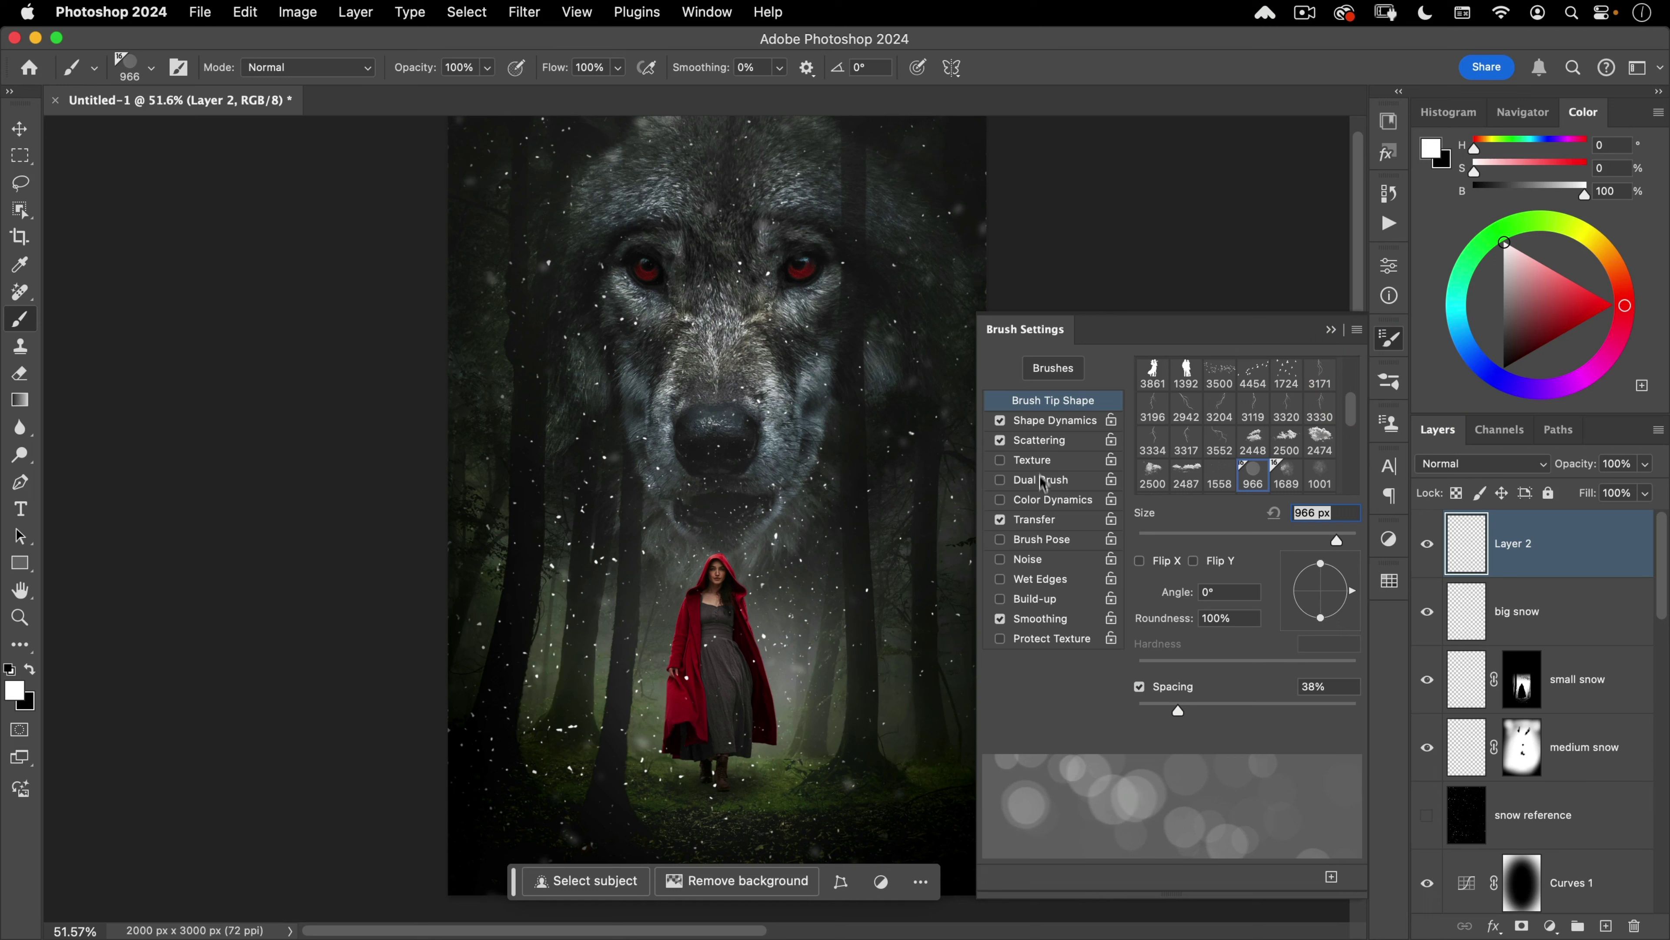
{"action": "left_click", "coordinate": [1040, 442]}
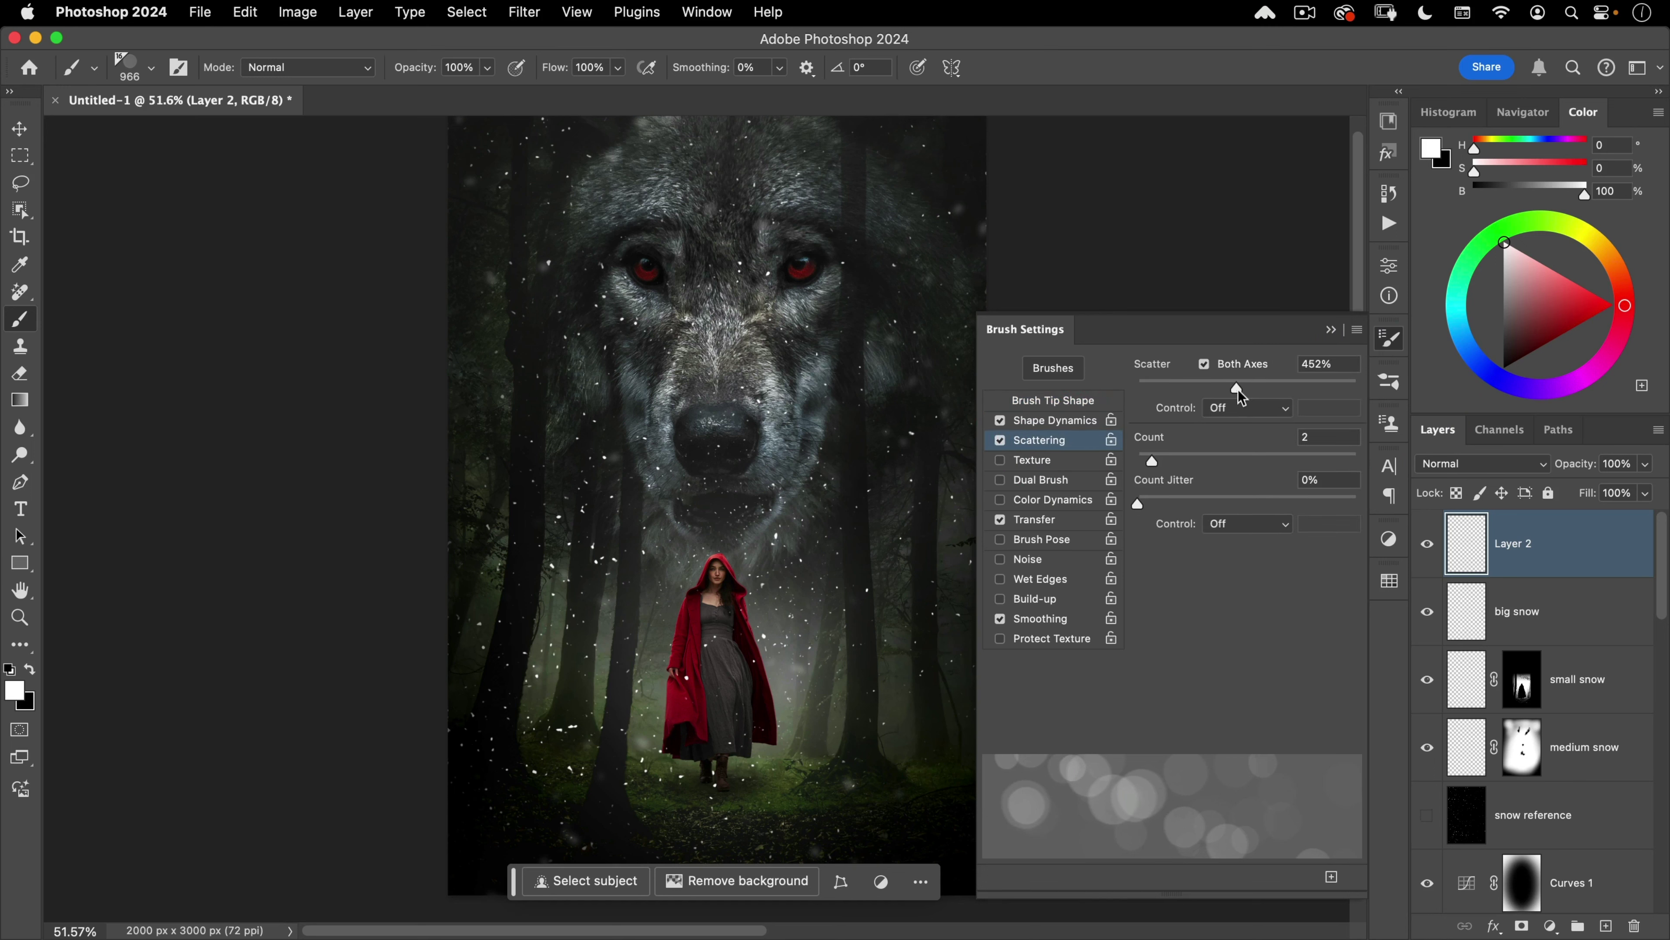
{"action": "left_click_drag", "start_coordinate": [1237, 389], "coordinate": [1329, 385]}
{"action": "left_click", "coordinate": [1332, 388]}
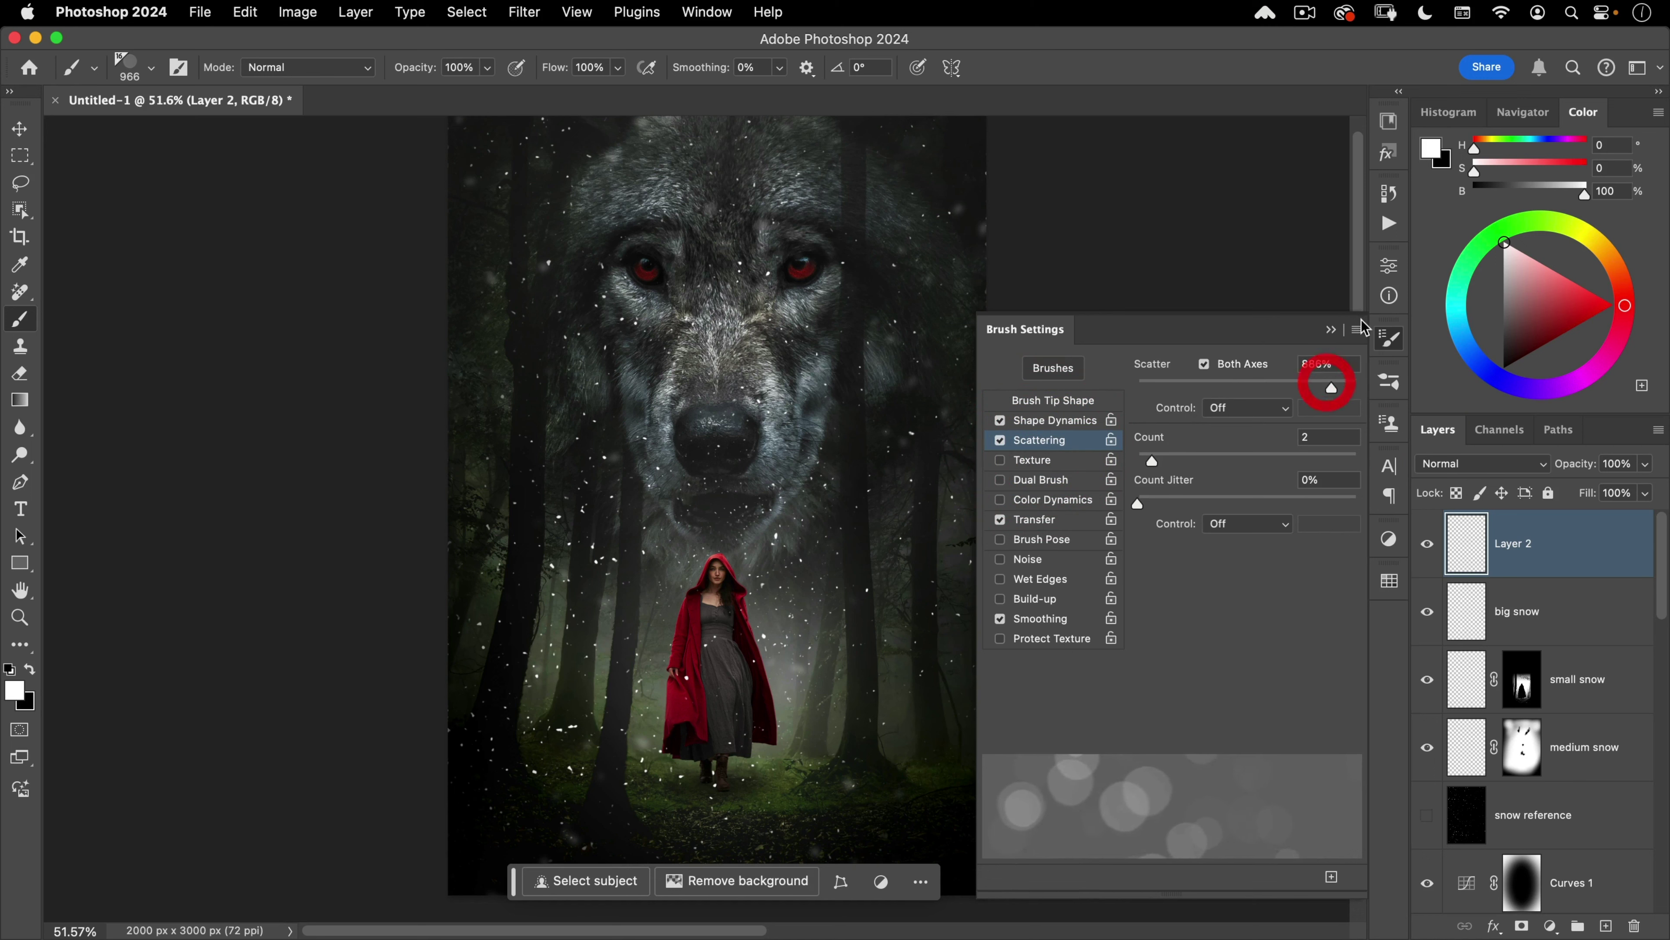
{"action": "left_click", "coordinate": [1389, 338]}
Step: Resize the brush to 456 px and stamp large drops beside the wolf's face on Layer 2
{"action": "mouse_move", "coordinate": [567, 434]}
{"action": "left_mouse_down"}
{"action": "mouse_move", "coordinate": [410, 436]}
{"action": "mouse_move", "coordinate": [429, 431]}
{"action": "left_mouse_up"}
{"action": "left_click", "coordinate": [511, 262]}
{"action": "left_click", "coordinate": [888, 767]}
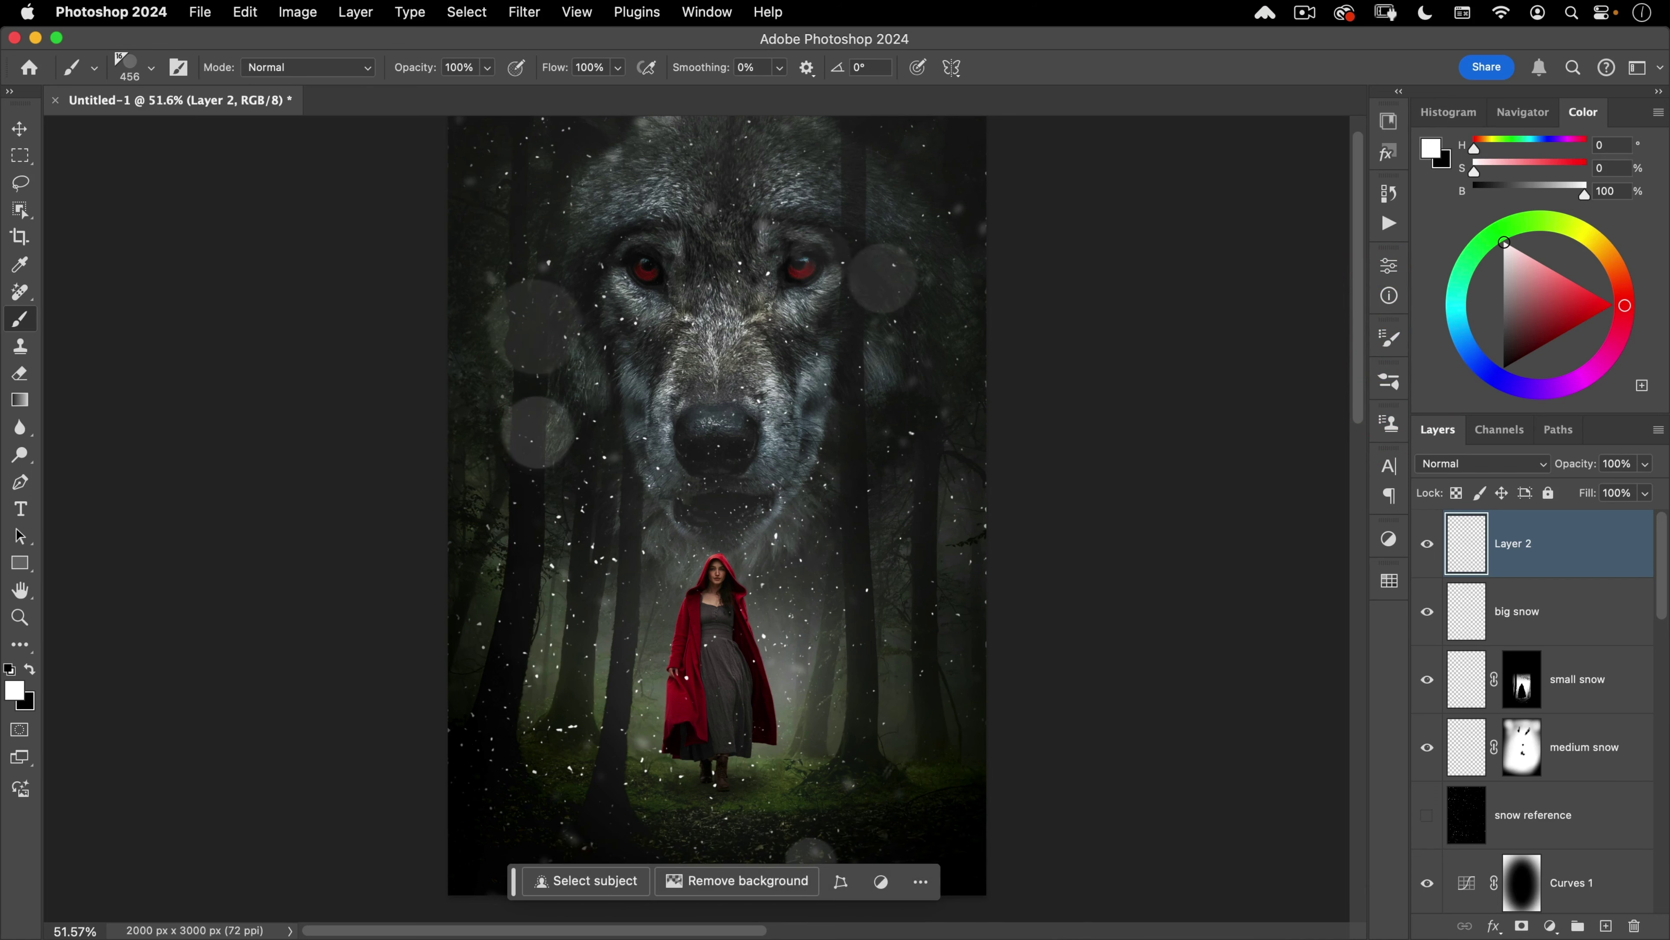
{"action": "left_click_drag", "start_coordinate": [887, 669], "coordinate": [877, 373]}
{"action": "left_click", "coordinate": [877, 372]}
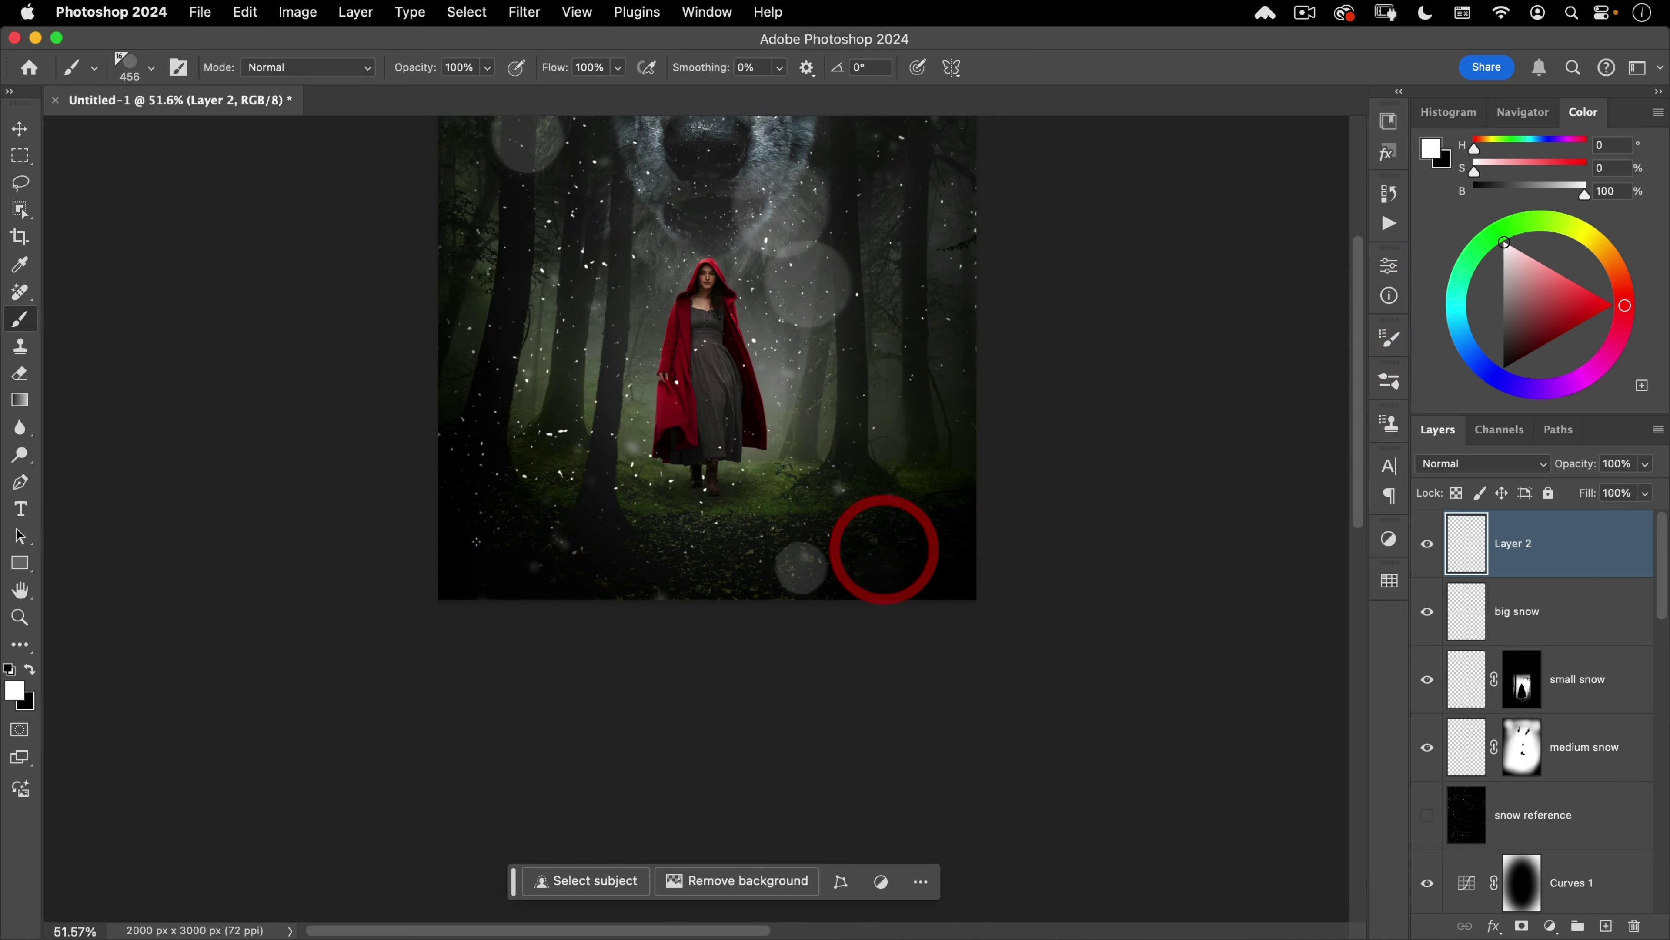
{"action": "key", "text": "super+z"}
{"action": "key", "text": "super+z"}
{"action": "key", "text": "super+z"}
Step: Stamp more large drops around the lower forest, along the ground and near the upper edges of the image
{"action": "left_click_drag", "start_coordinate": [645, 454], "coordinate": [636, 561]}
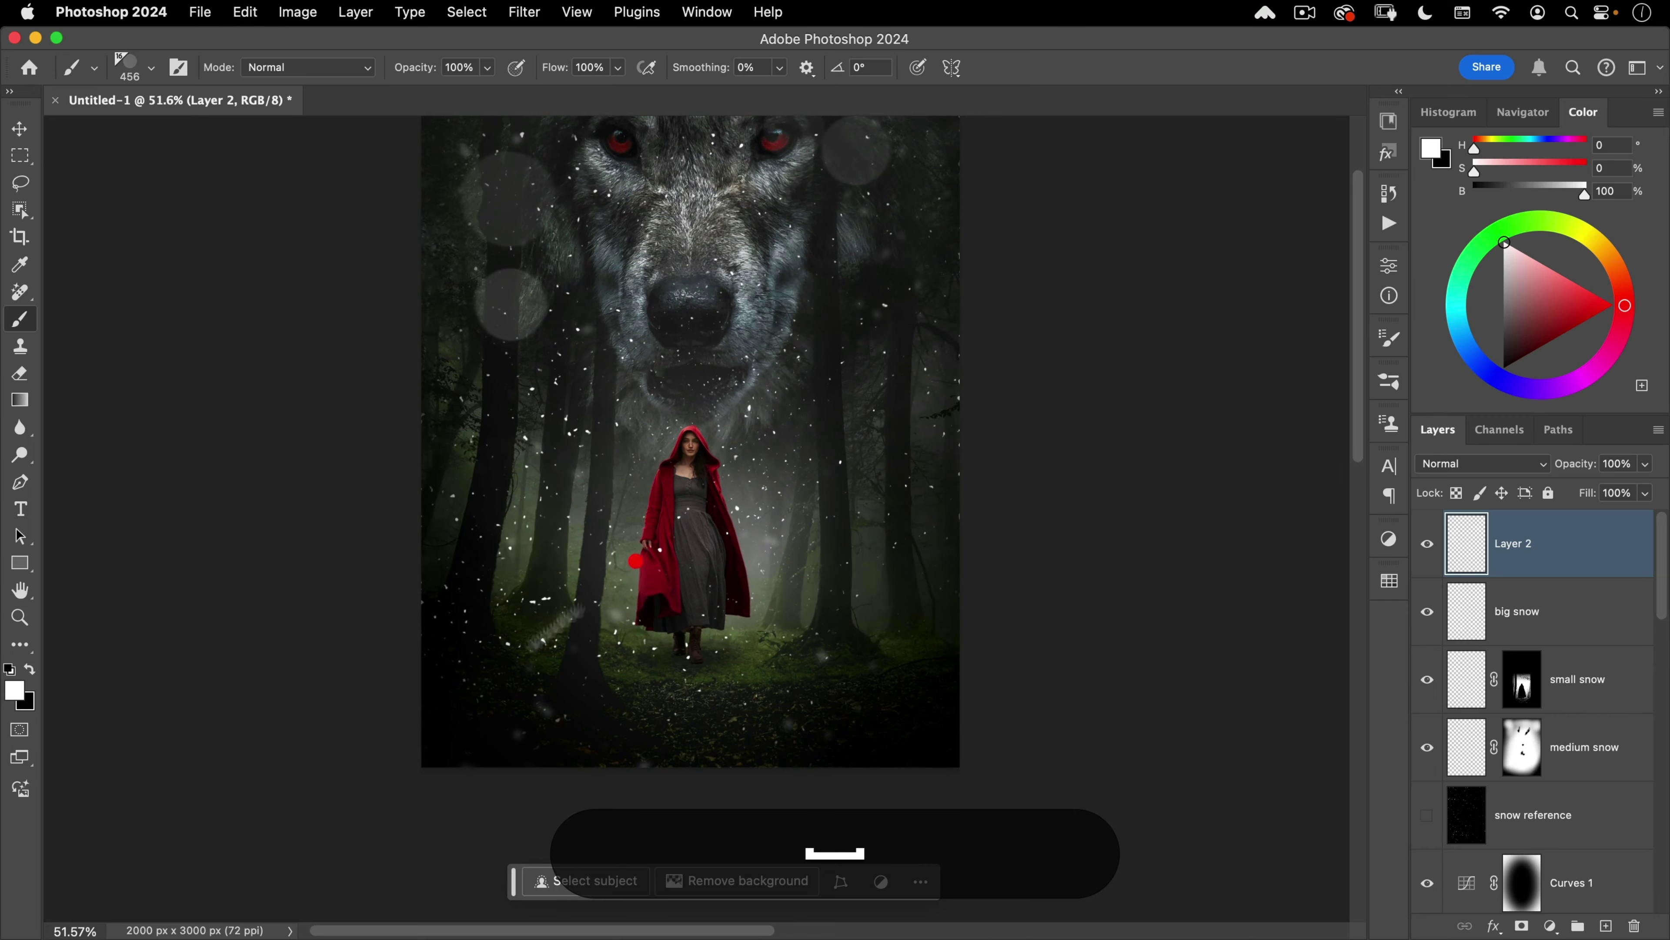
{"action": "left_click", "coordinate": [474, 723]}
{"action": "left_click", "coordinate": [515, 735]}
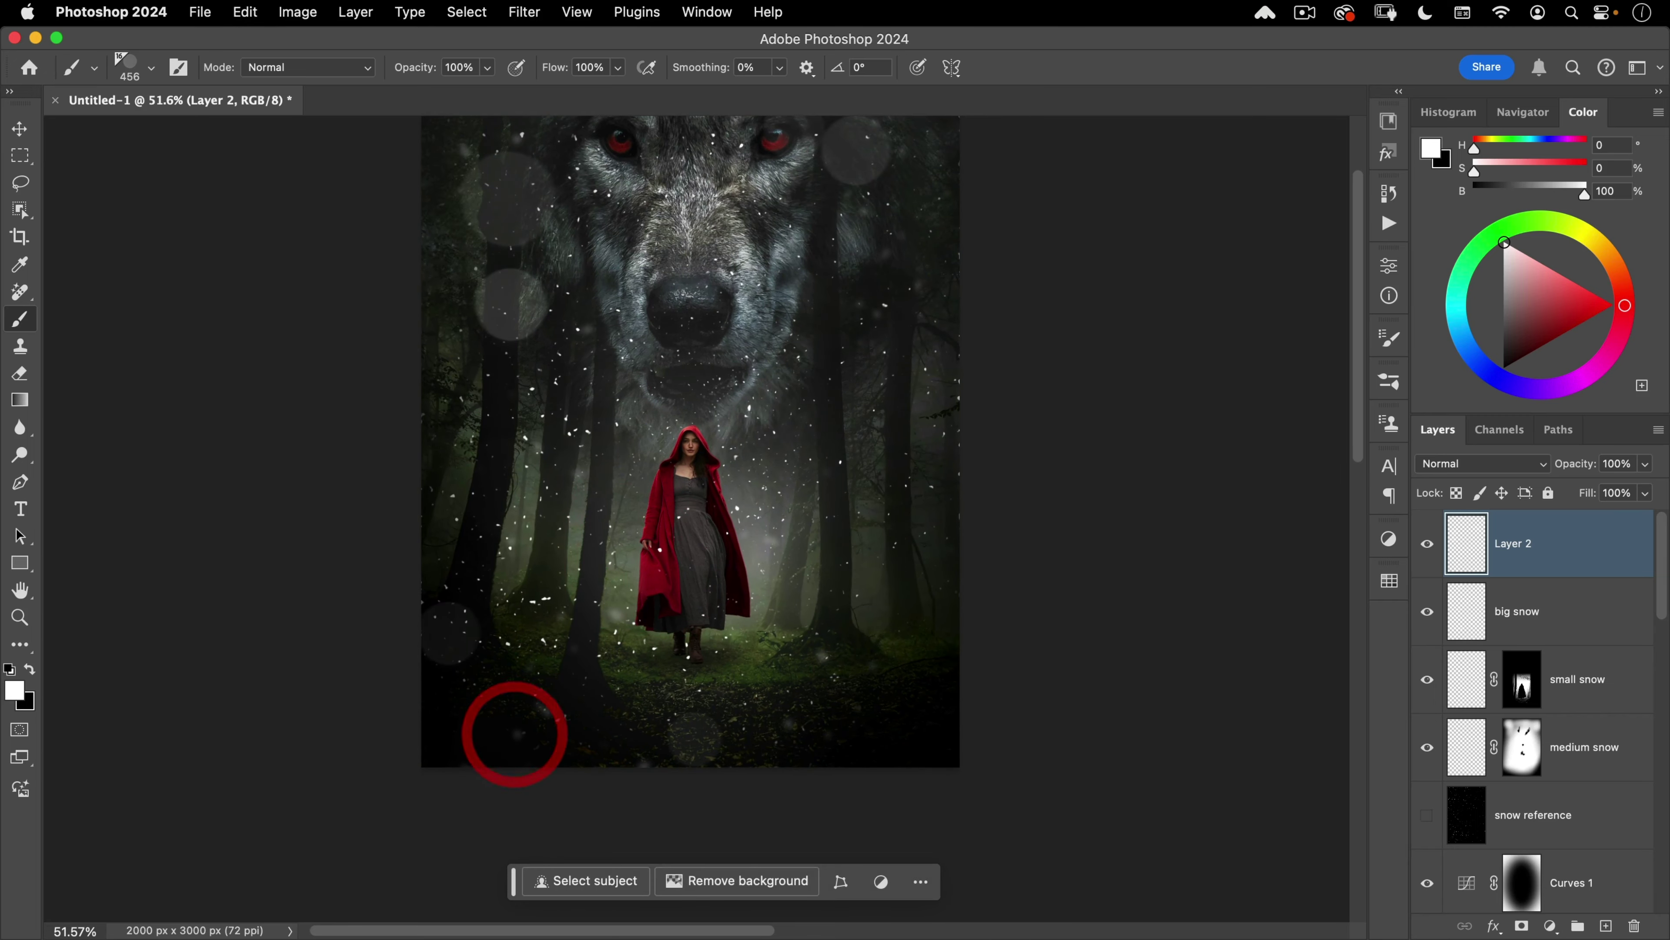
{"action": "left_click", "coordinate": [490, 711]}
{"action": "left_click", "coordinate": [872, 685]}
{"action": "left_click_drag", "start_coordinate": [869, 504], "coordinate": [856, 704]}
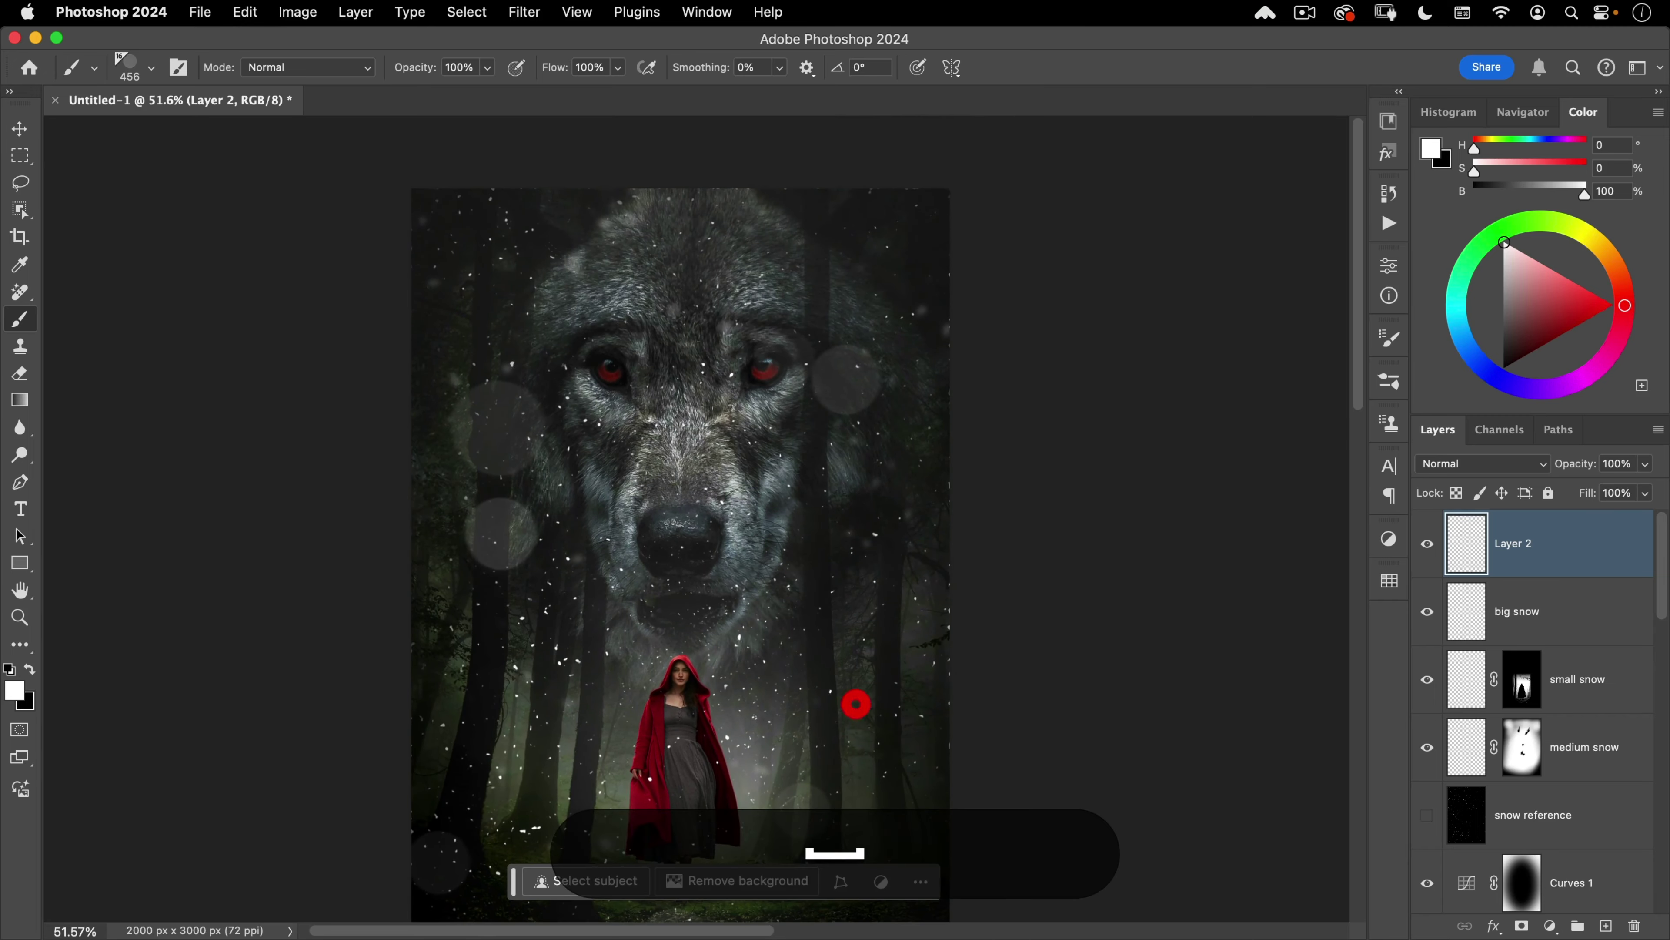
{"action": "left_click", "coordinate": [454, 193]}
{"action": "left_click", "coordinate": [461, 200]}
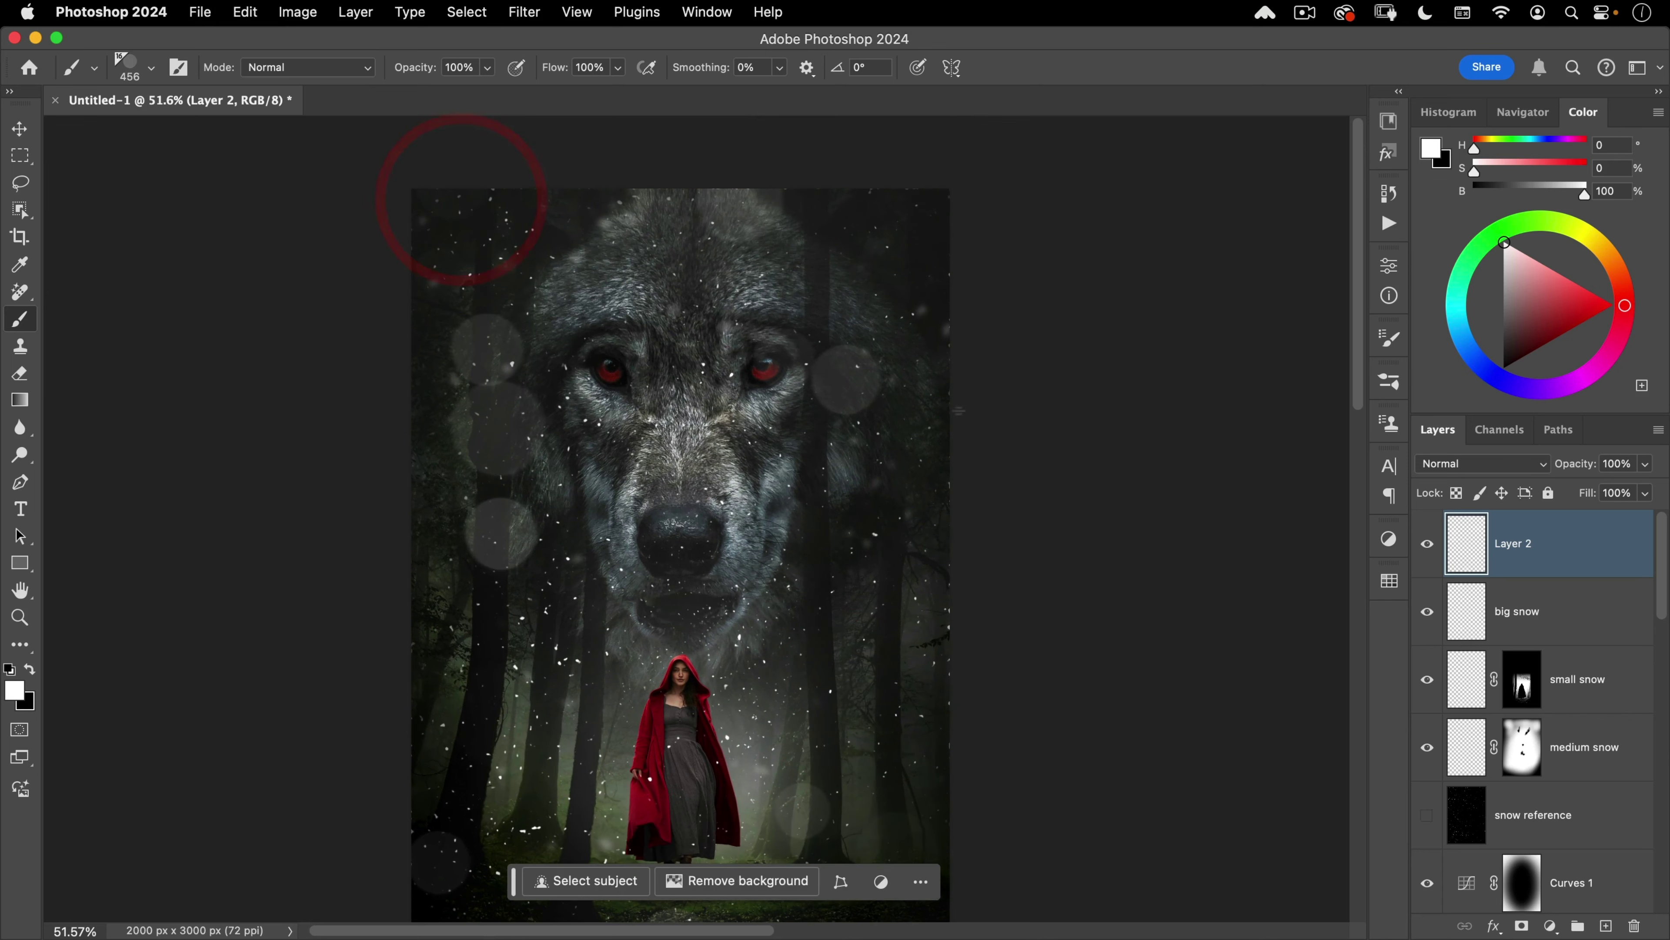
Step: Erase the two upper drops beside the wolf's face on Layer 2 with a 435 px eraser at 22% hardness
{"action": "left_click_drag", "start_coordinate": [784, 525], "coordinate": [776, 525]}
{"action": "mouse_move", "coordinate": [810, 708]}
{"action": "left_mouse_down"}
{"action": "mouse_move", "coordinate": [849, 606]}
{"action": "mouse_move", "coordinate": [842, 621]}
{"action": "left_mouse_up"}
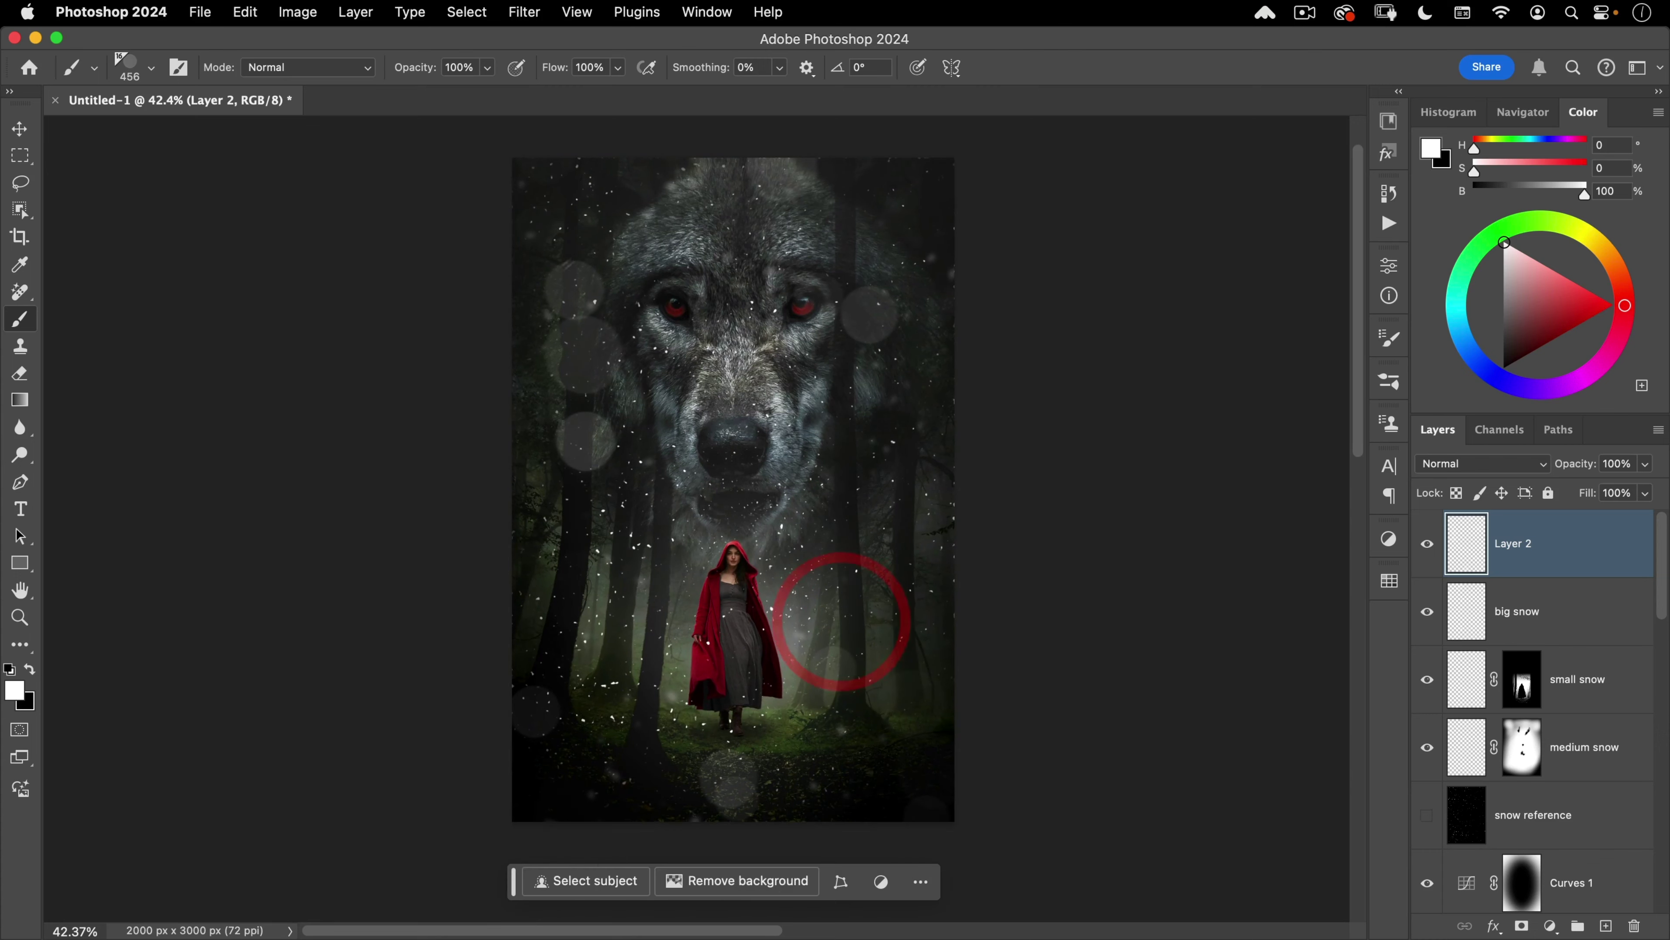
{"action": "key", "text": "e"}
{"action": "left_click_drag", "start_coordinate": [597, 387], "coordinate": [686, 365]}
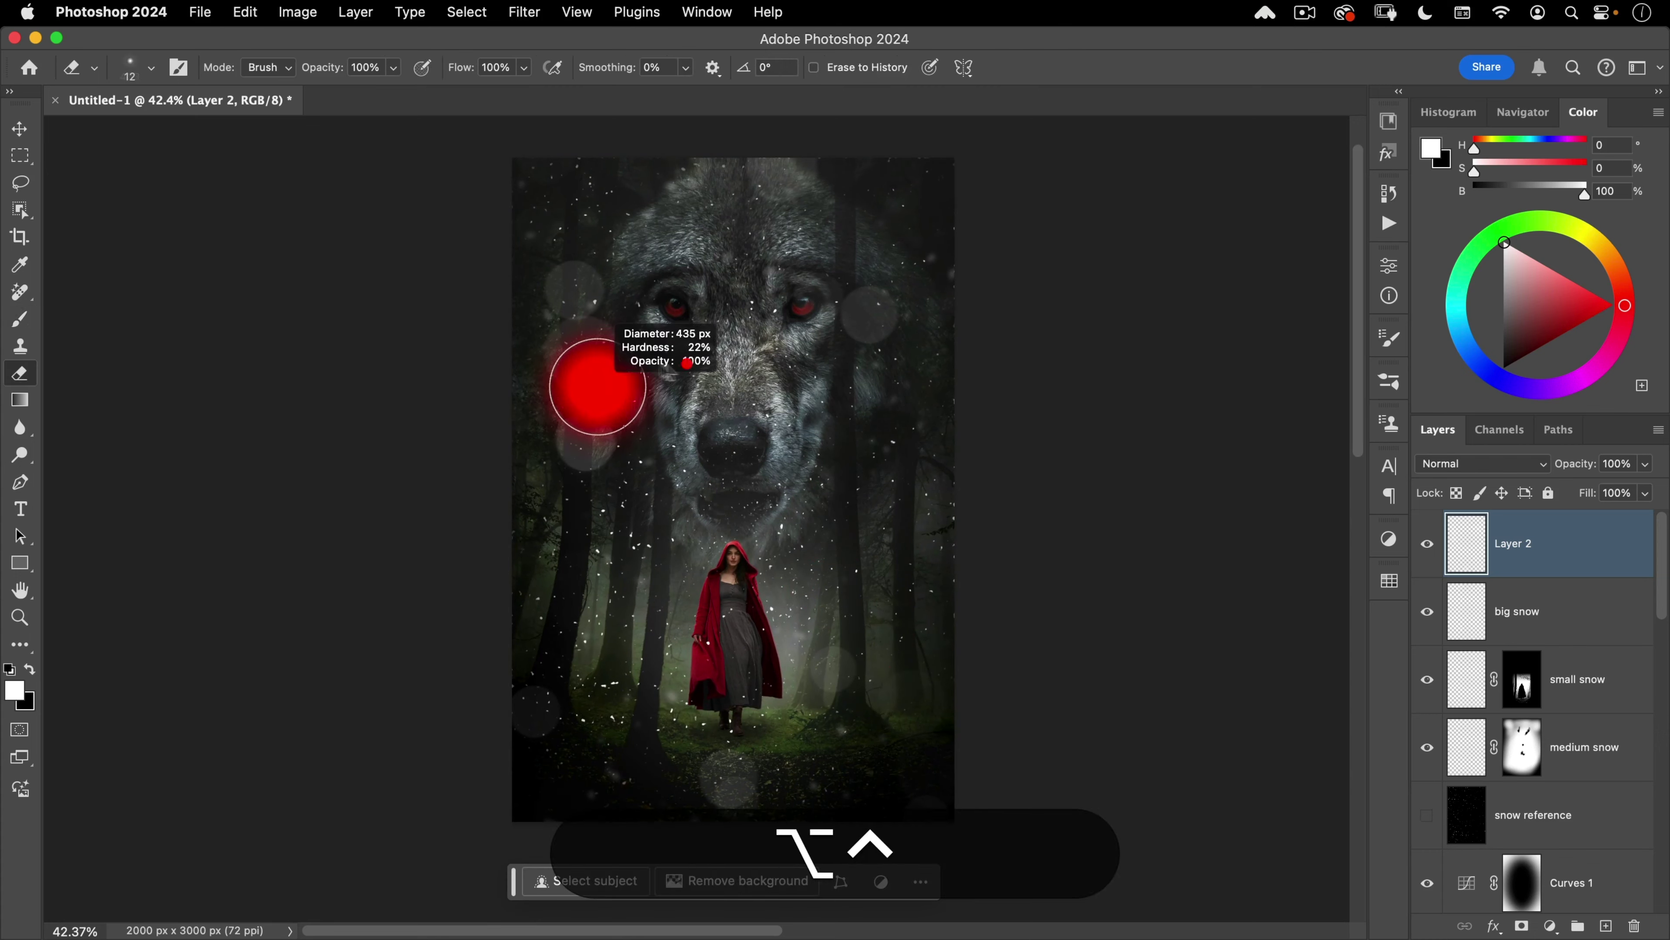
{"action": "mouse_move", "coordinate": [592, 280]}
{"action": "left_mouse_down"}
{"action": "mouse_move", "coordinate": [557, 322]}
{"action": "mouse_move", "coordinate": [589, 368]}
{"action": "mouse_move", "coordinate": [596, 344]}
{"action": "left_mouse_up"}
Step: Blur the large drops on Layer 2 with an 8.9-pixel Gaussian Blur and lower the layer's opacity to 62%
{"action": "key", "text": "v"}
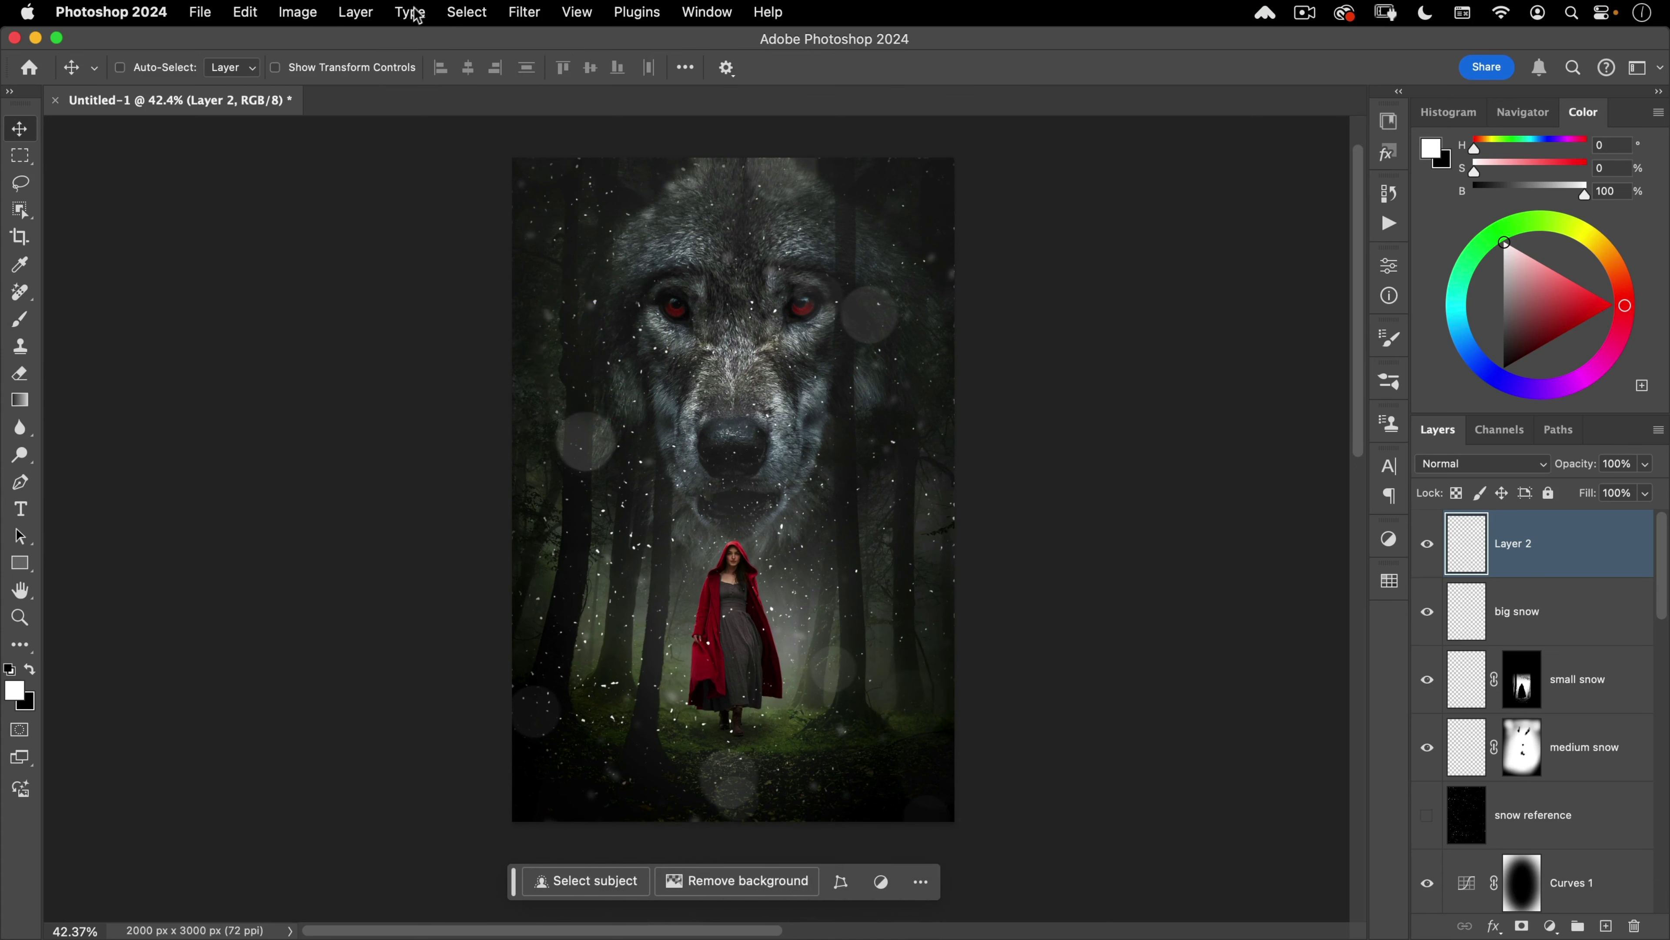
{"action": "left_click", "coordinate": [524, 12]}
{"action": "mouse_move", "coordinate": [533, 273]}
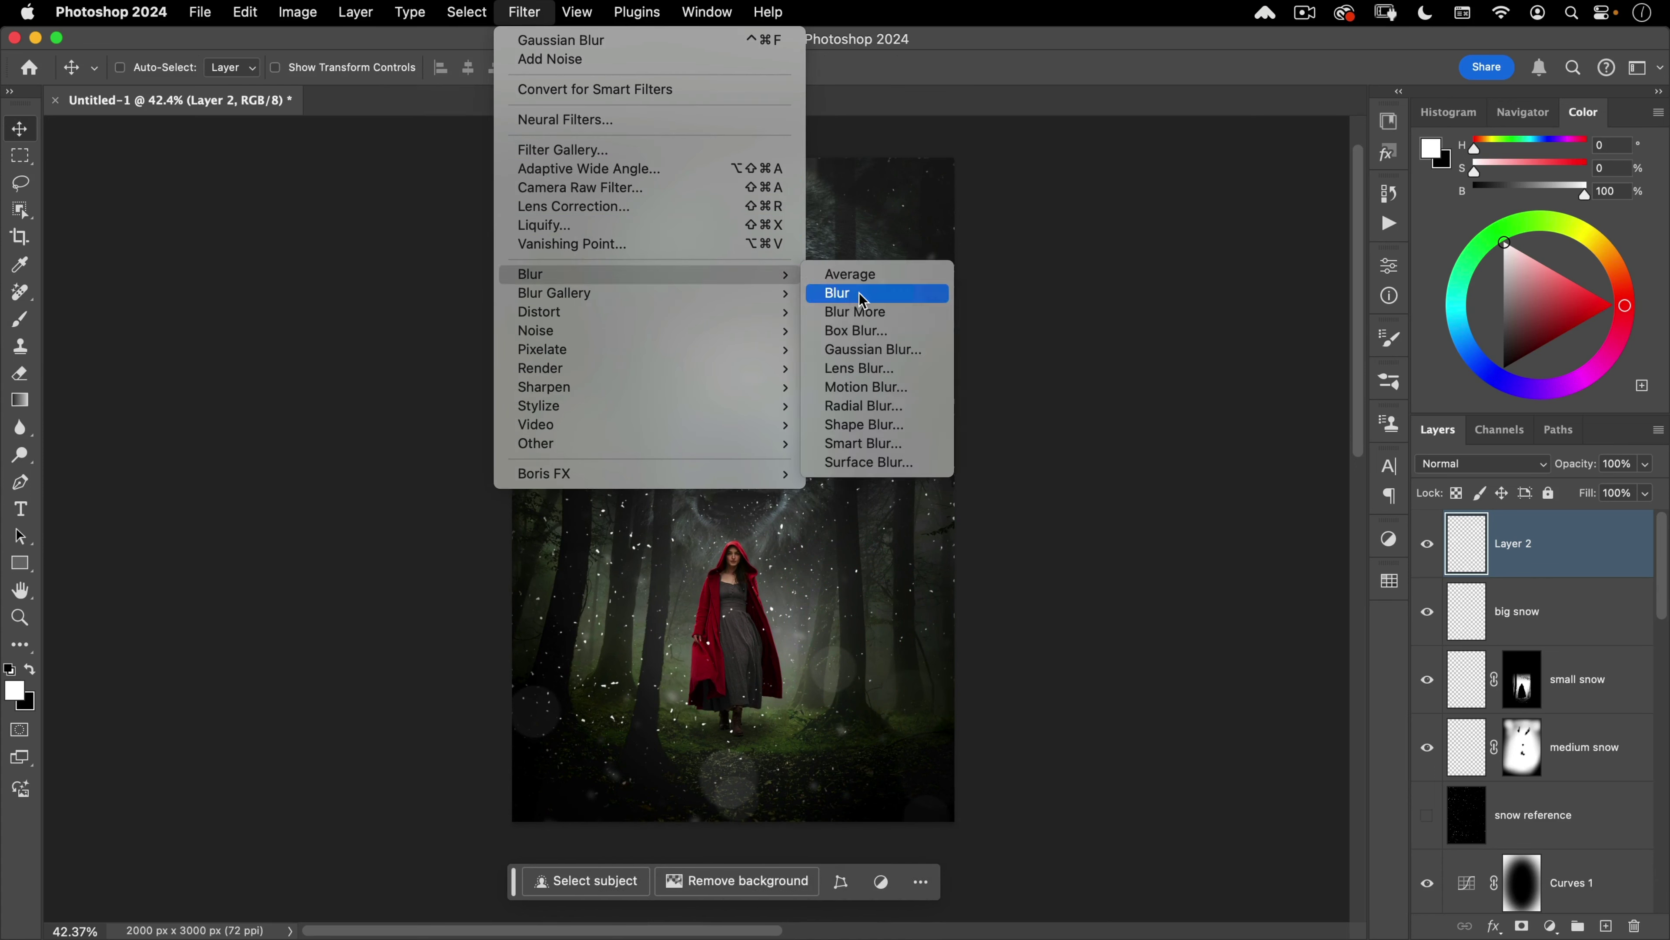
{"action": "left_click", "coordinate": [863, 348]}
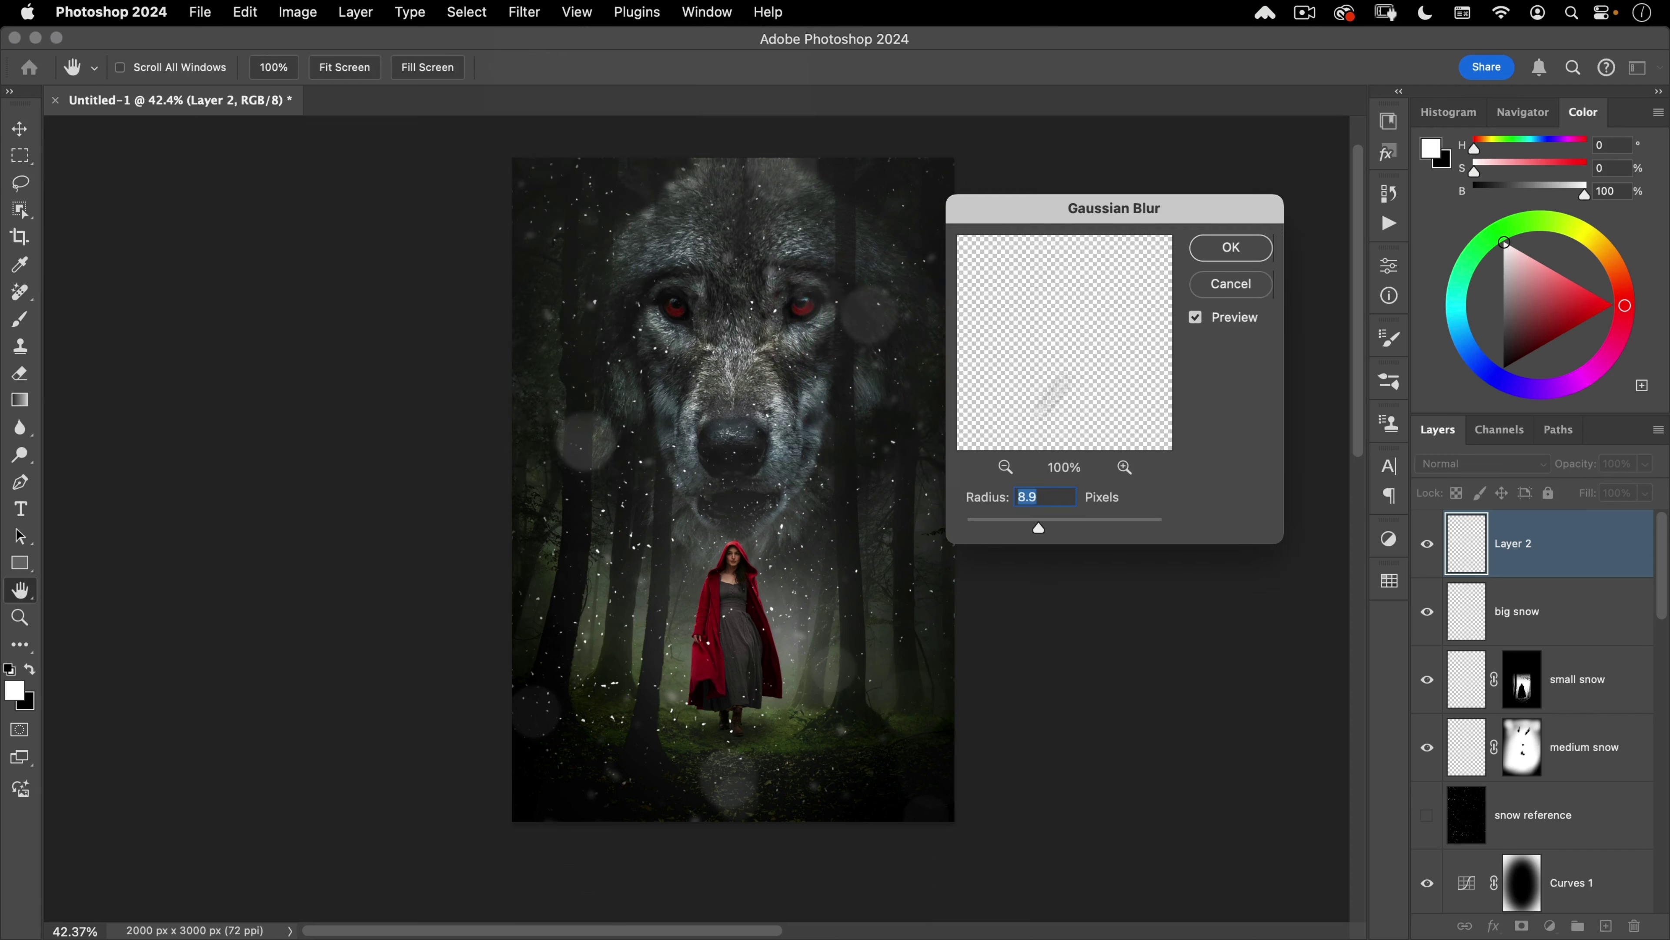
{"action": "left_click", "coordinate": [1212, 252]}
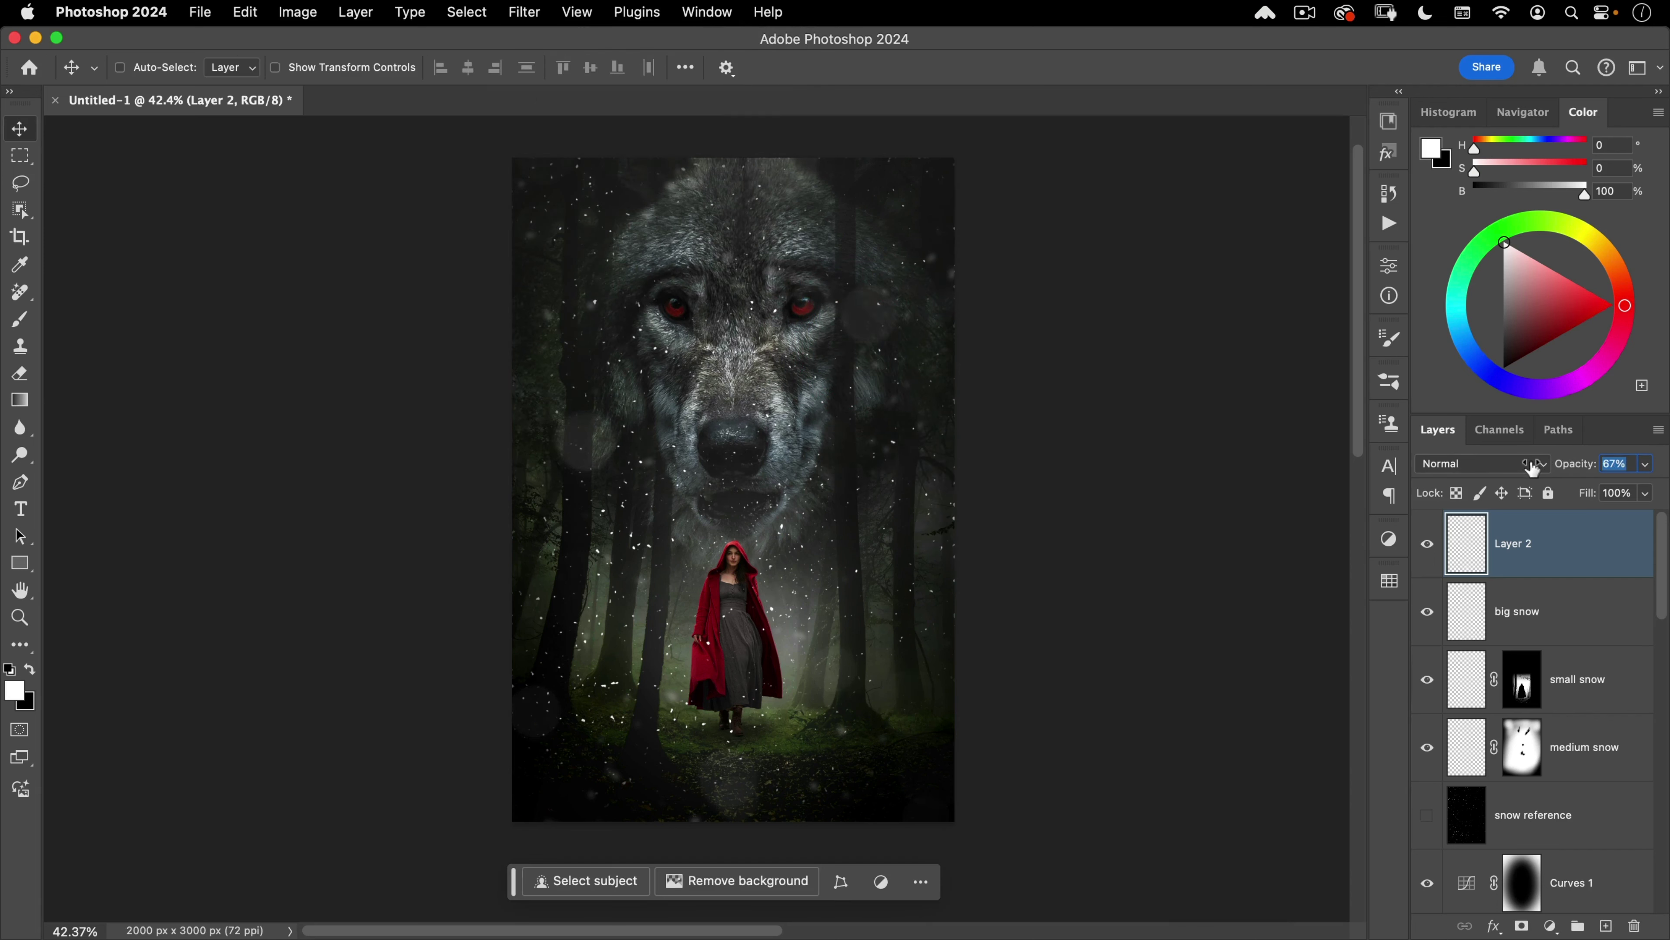
{"action": "key", "text": "space"}
{"action": "left_click_drag", "start_coordinate": [866, 542], "coordinate": [839, 508]}
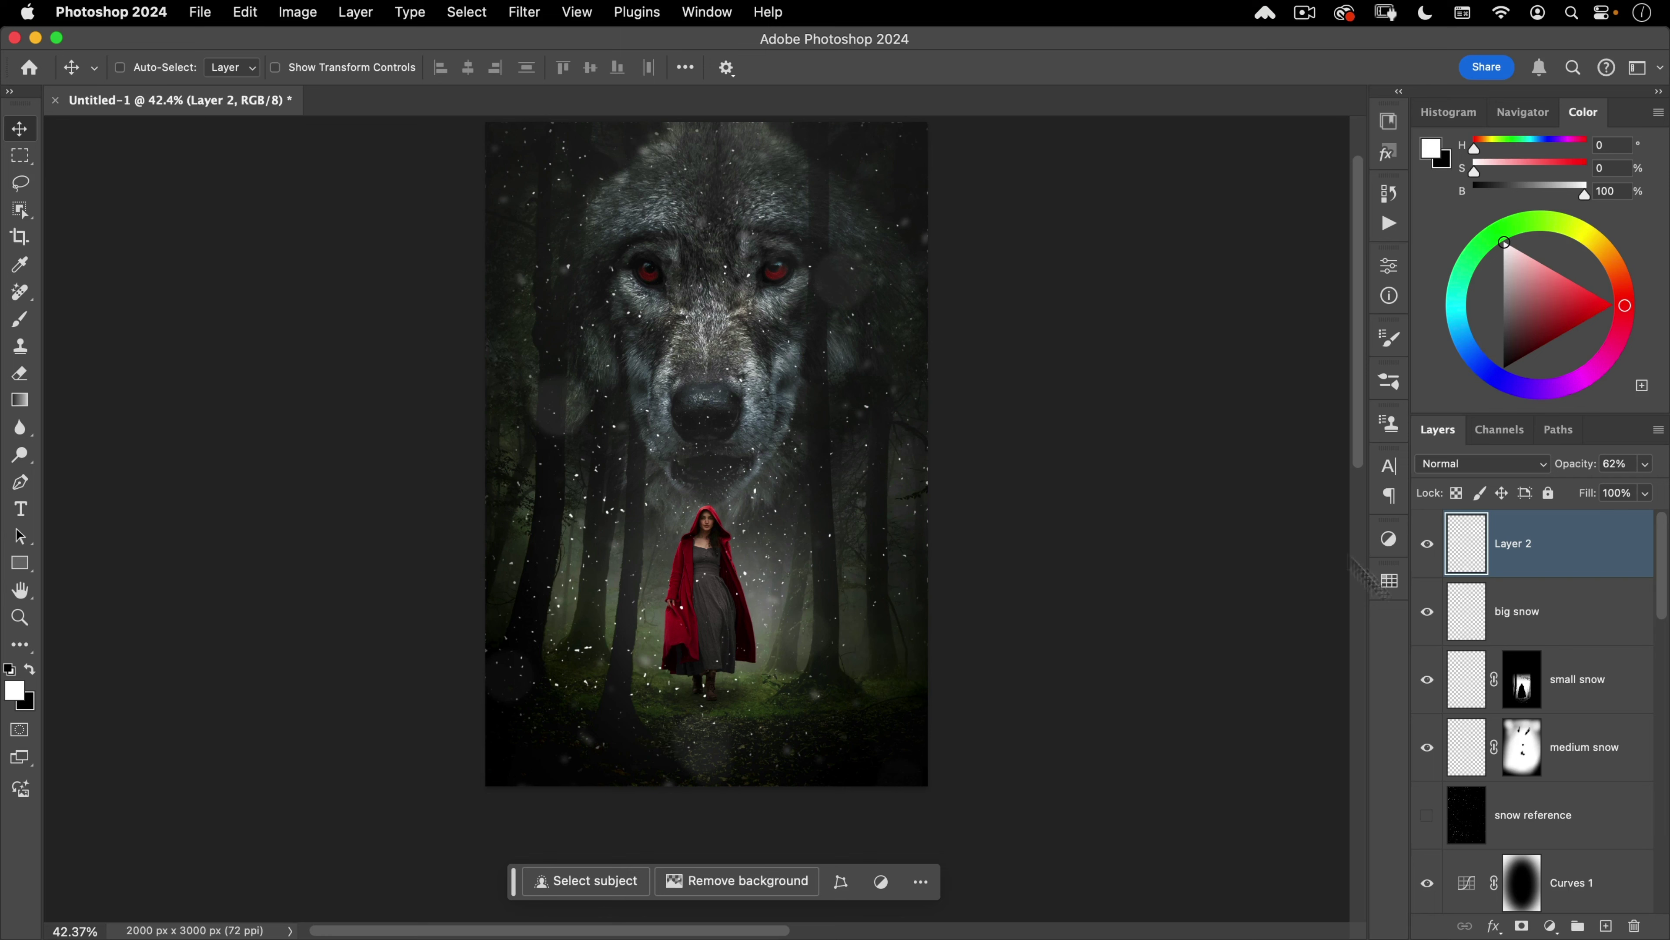
Step: Check the medium snow's effect, target its layer mask, and choose a soft round brush at 456 px with 0% hardness
{"action": "left_click", "coordinate": [1423, 752]}
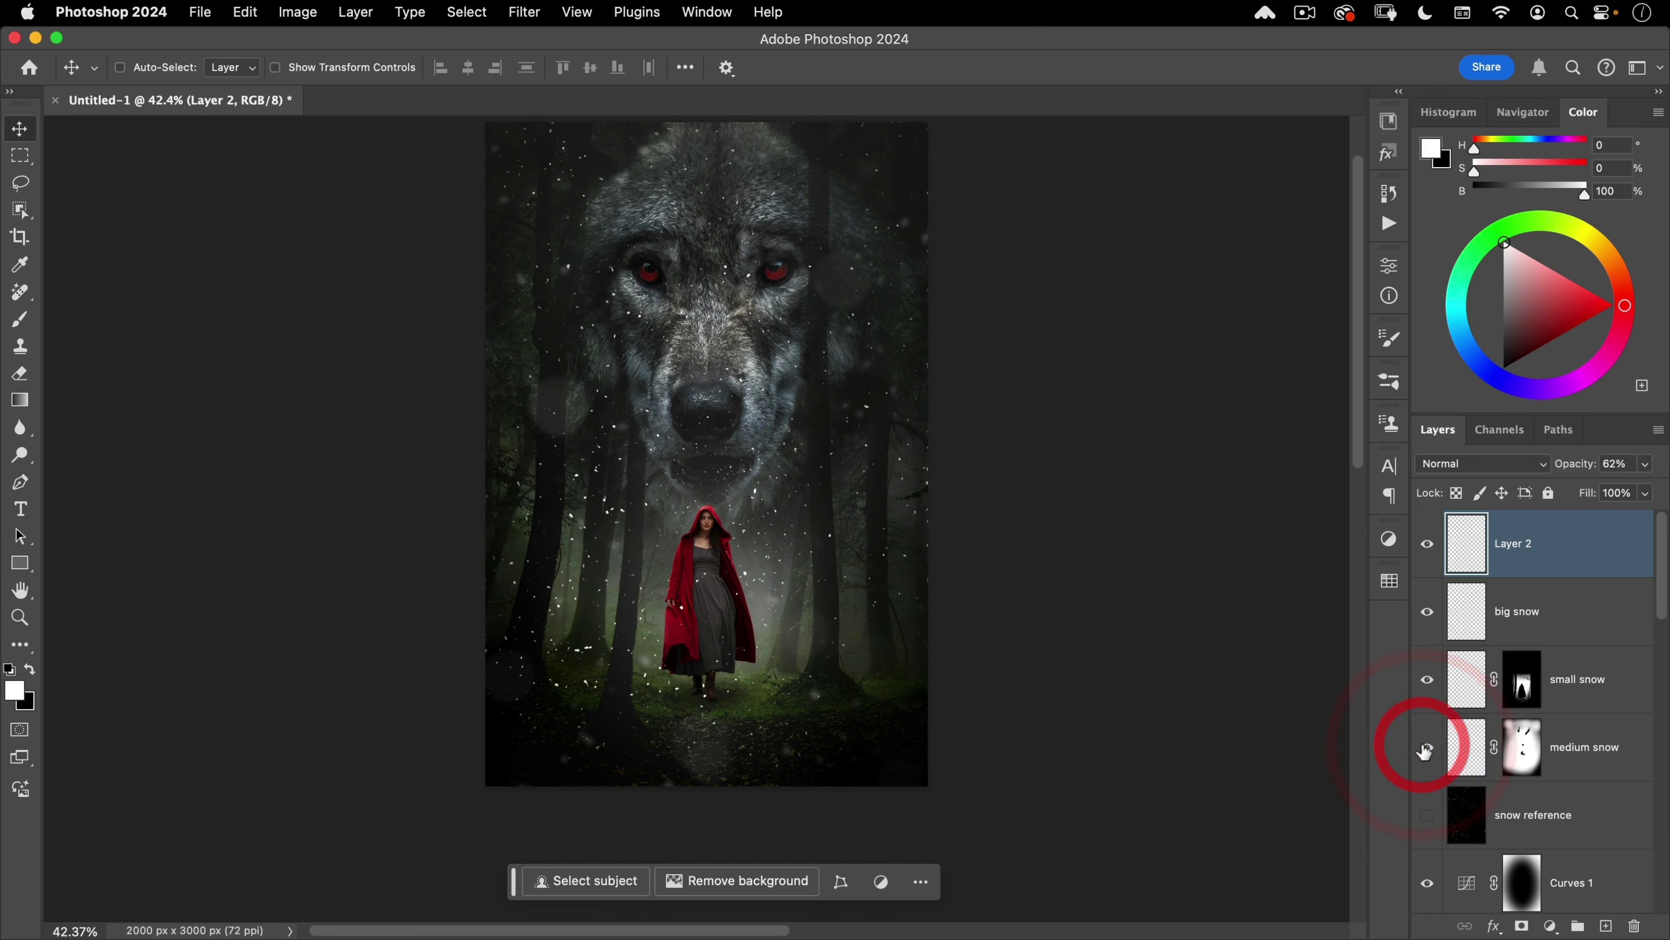
{"action": "left_click", "coordinate": [1425, 751]}
{"action": "left_click", "coordinate": [1425, 751]}
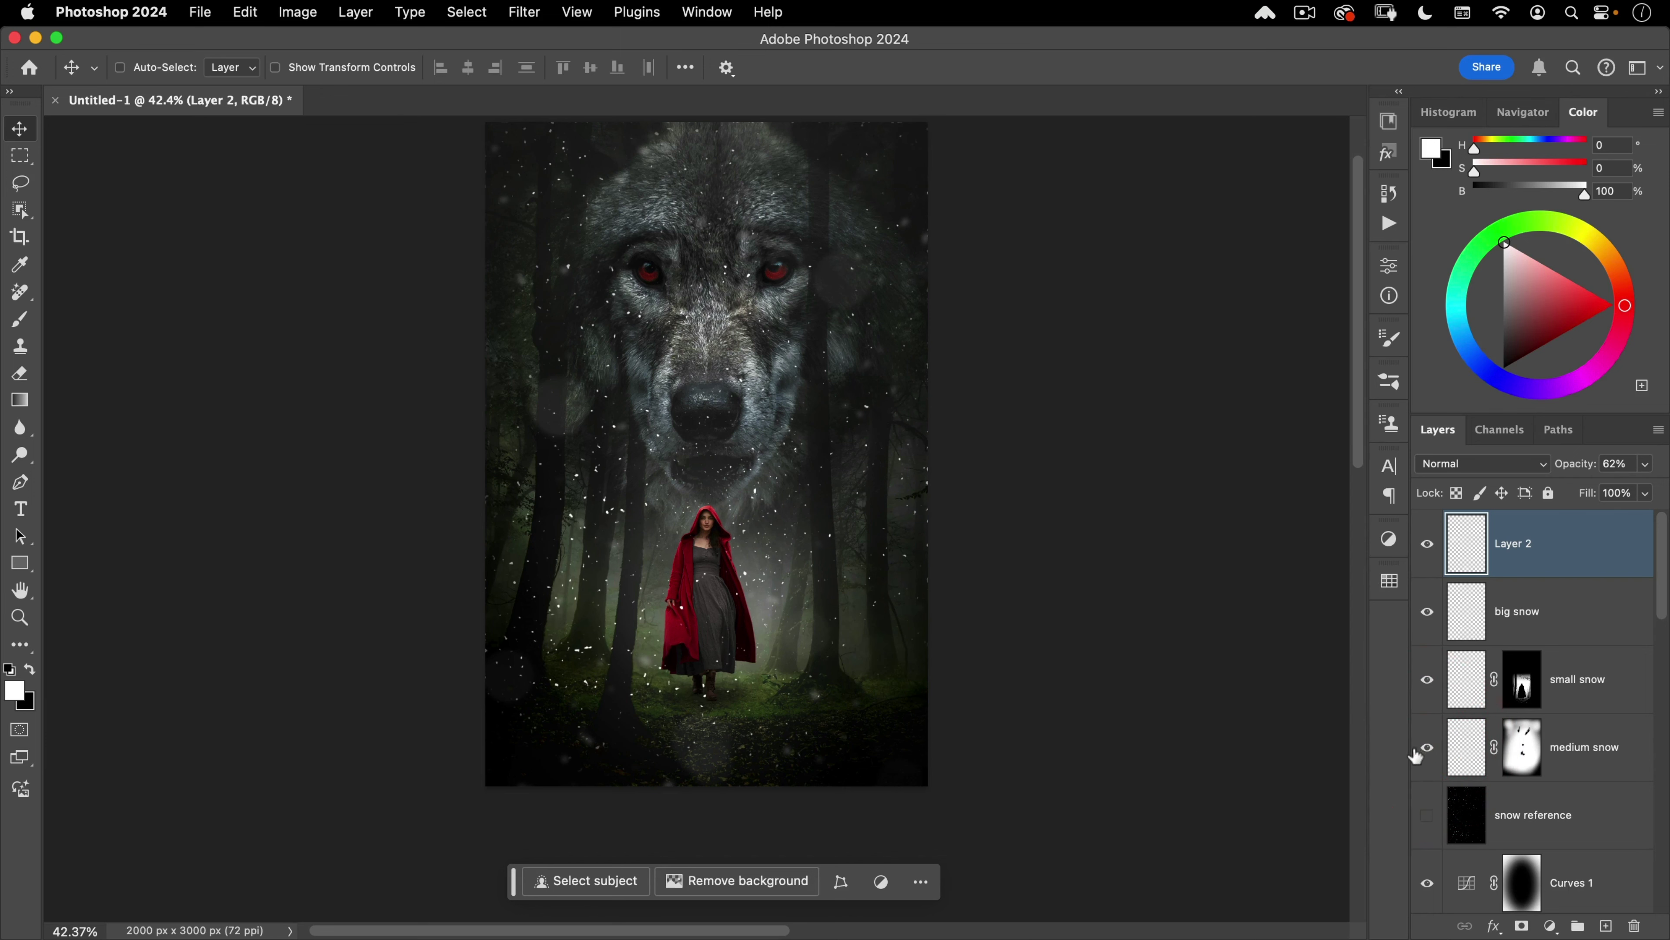
{"action": "left_click", "coordinate": [1426, 750]}
{"action": "left_click", "coordinate": [1519, 753]}
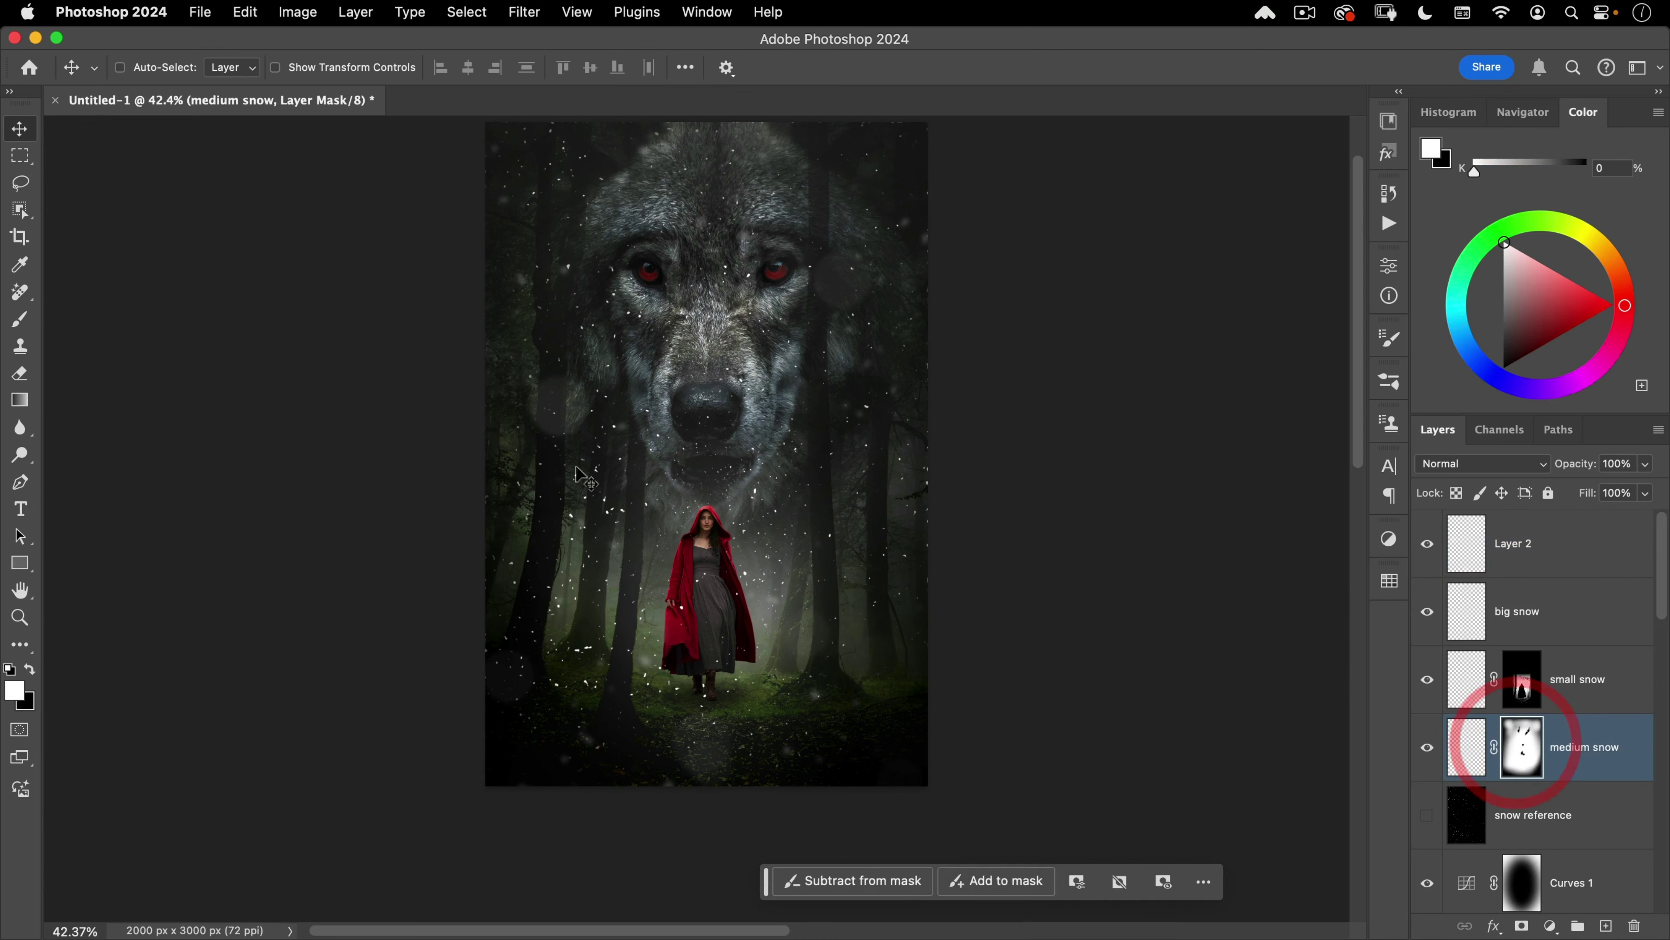
{"action": "key", "text": "b"}
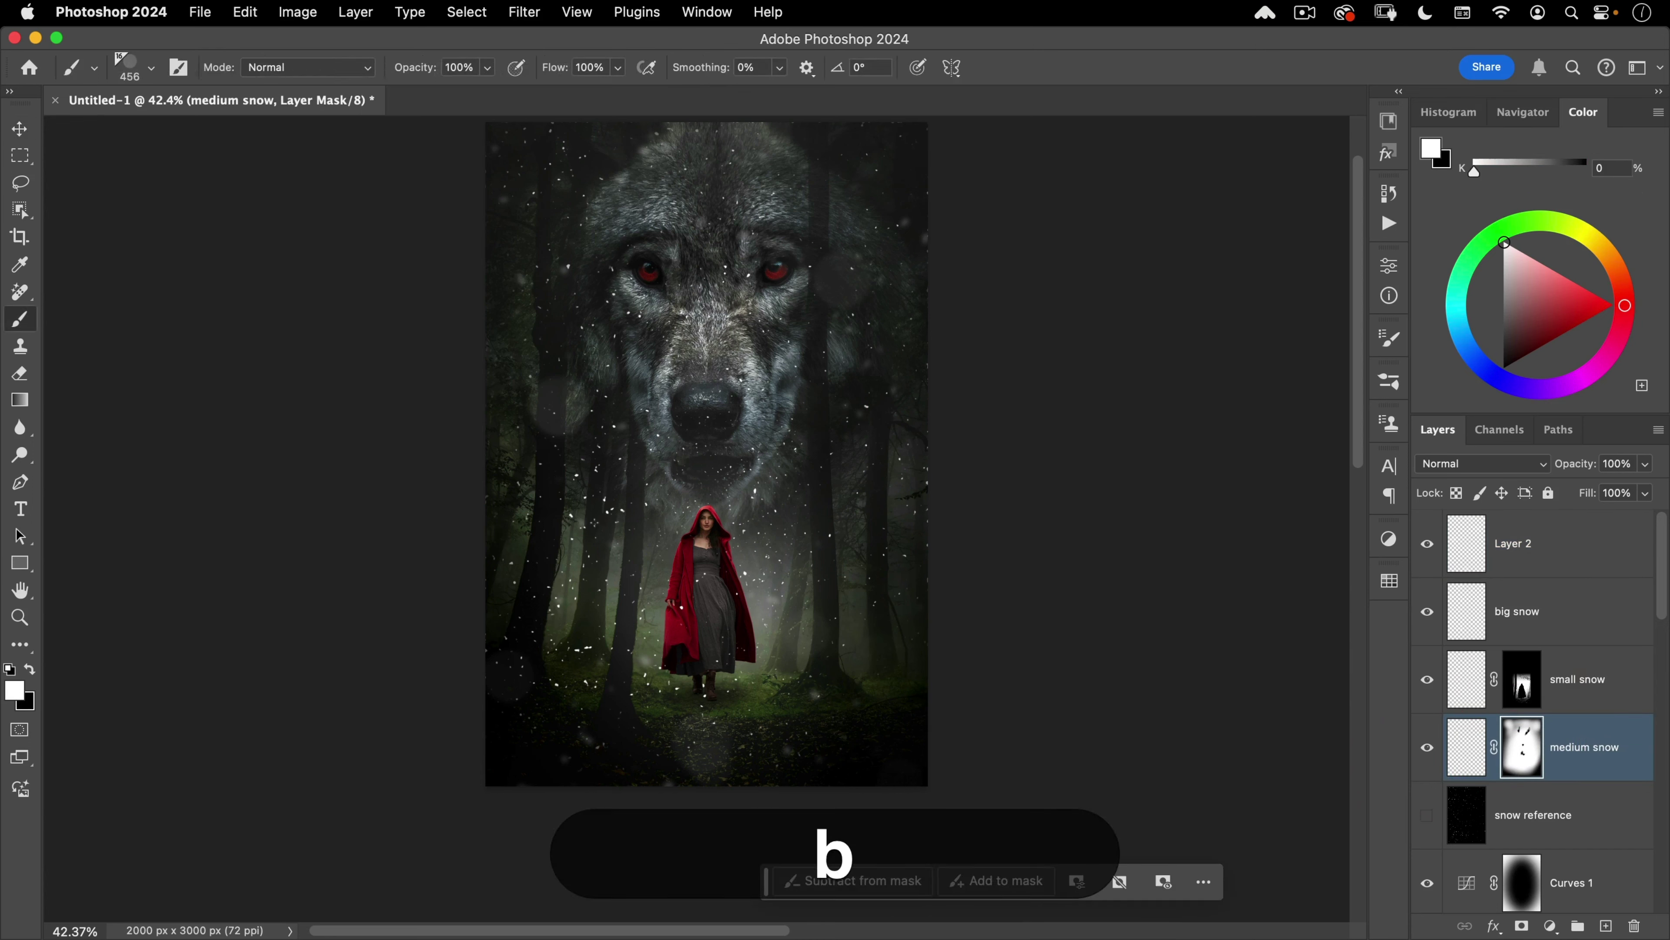
{"action": "left_click", "coordinate": [11, 327]}
{"action": "right_click", "coordinate": [664, 299]}
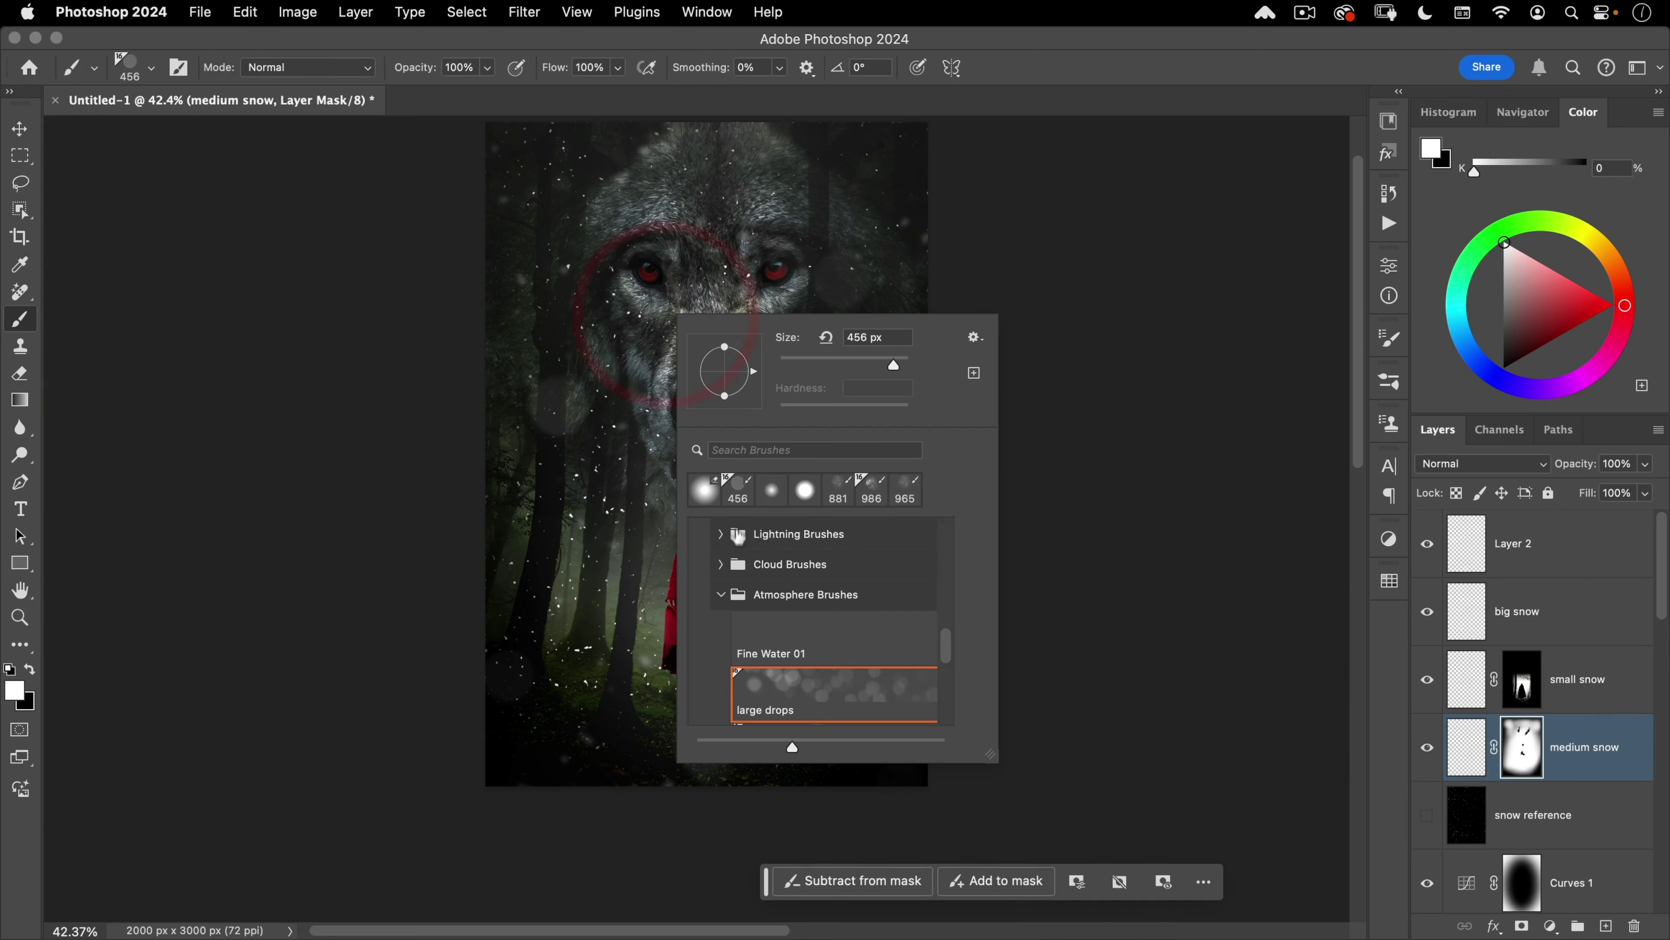
{"action": "scroll", "coordinate": [720, 549], "scroll_direction": "up", "scroll_amount": 10}
{"action": "scroll", "coordinate": [745, 612], "scroll_direction": "down", "scroll_amount": 2}
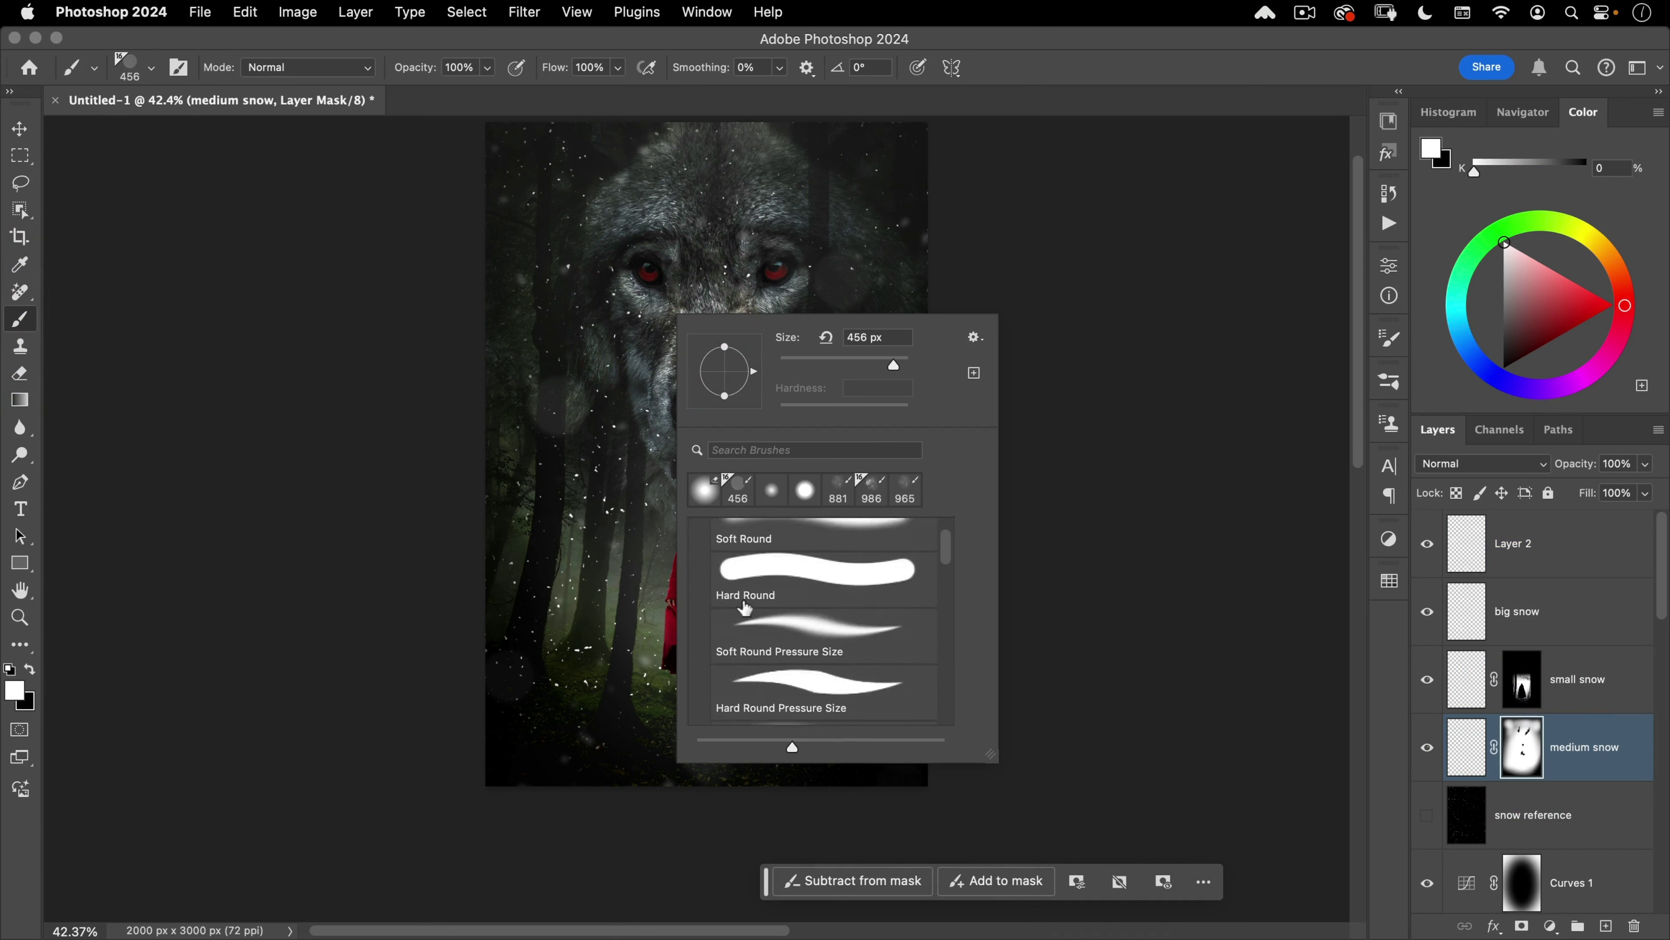
{"action": "scroll", "coordinate": [745, 615], "scroll_direction": "down", "scroll_amount": 1}
{"action": "left_click", "coordinate": [749, 617]}
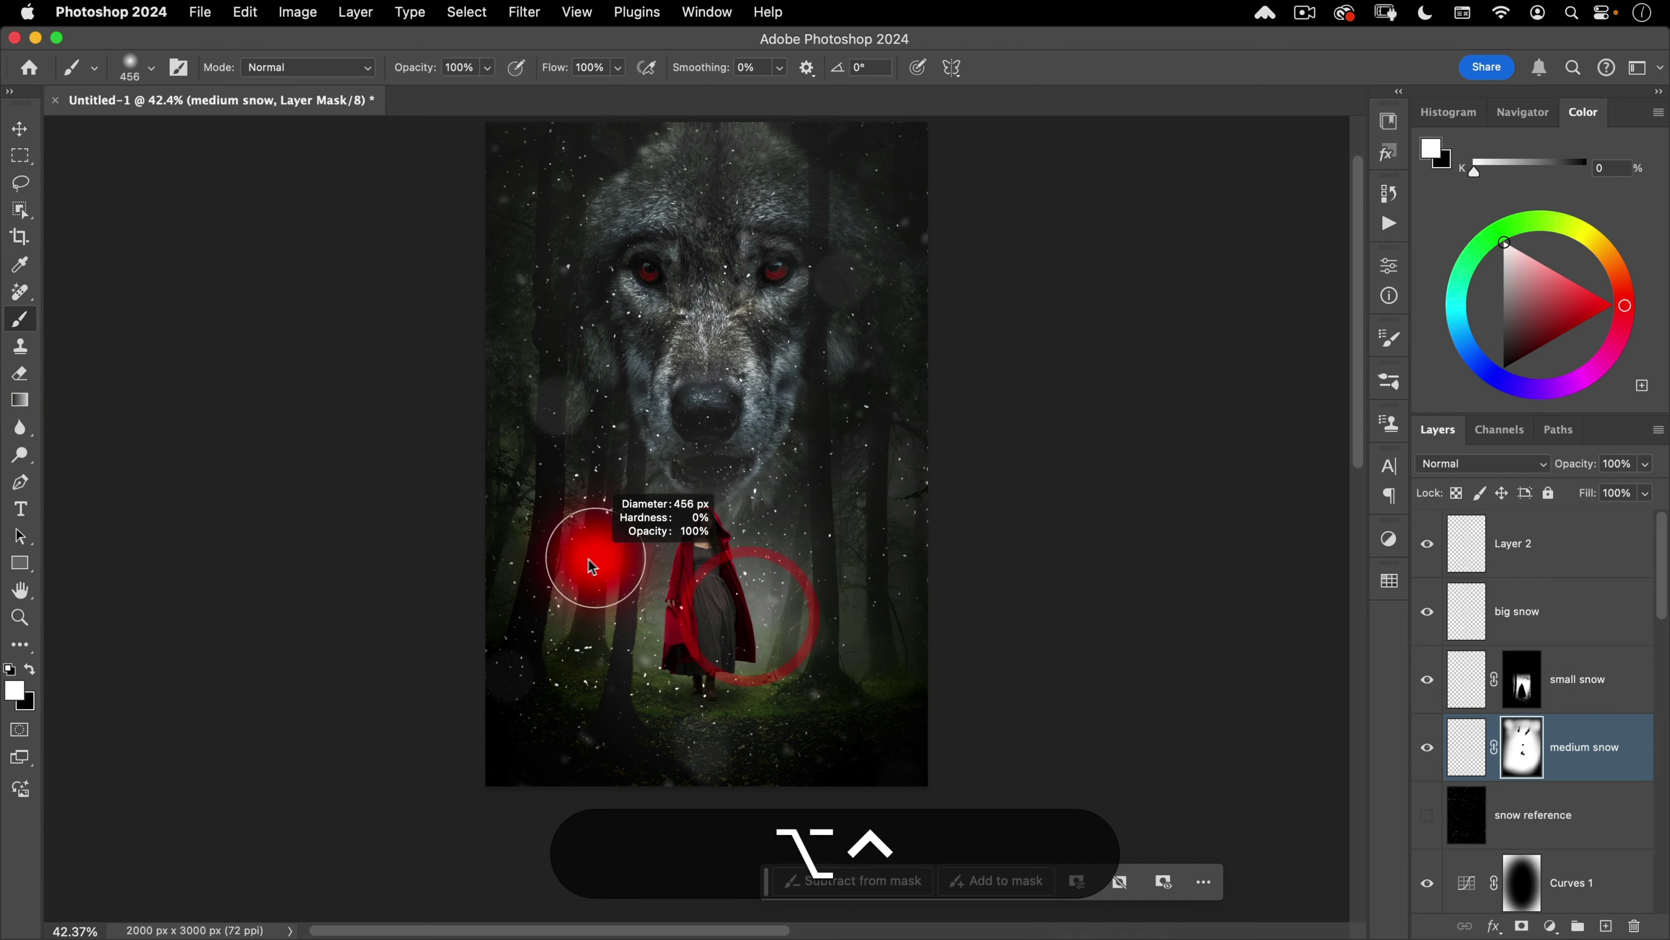
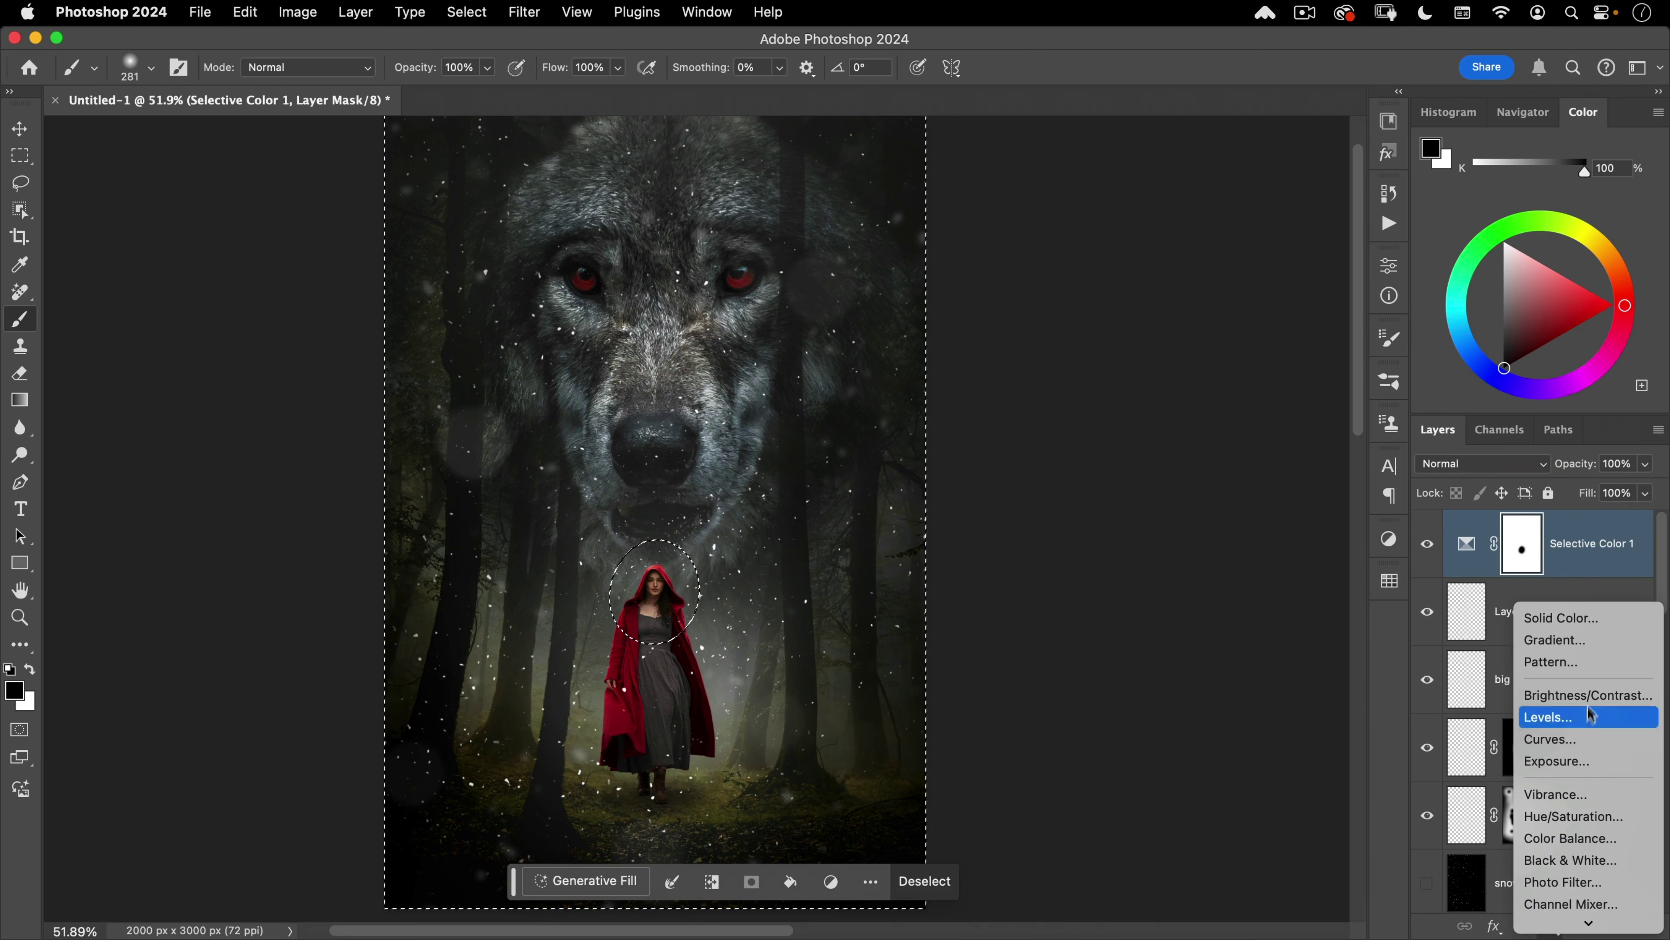
Step: Add a Hue/Saturation adjustment excluding the selected head area, extend the Yellows range to 85°\115°, and set its saturation to -25
{"action": "left_click", "coordinate": [1571, 816]}
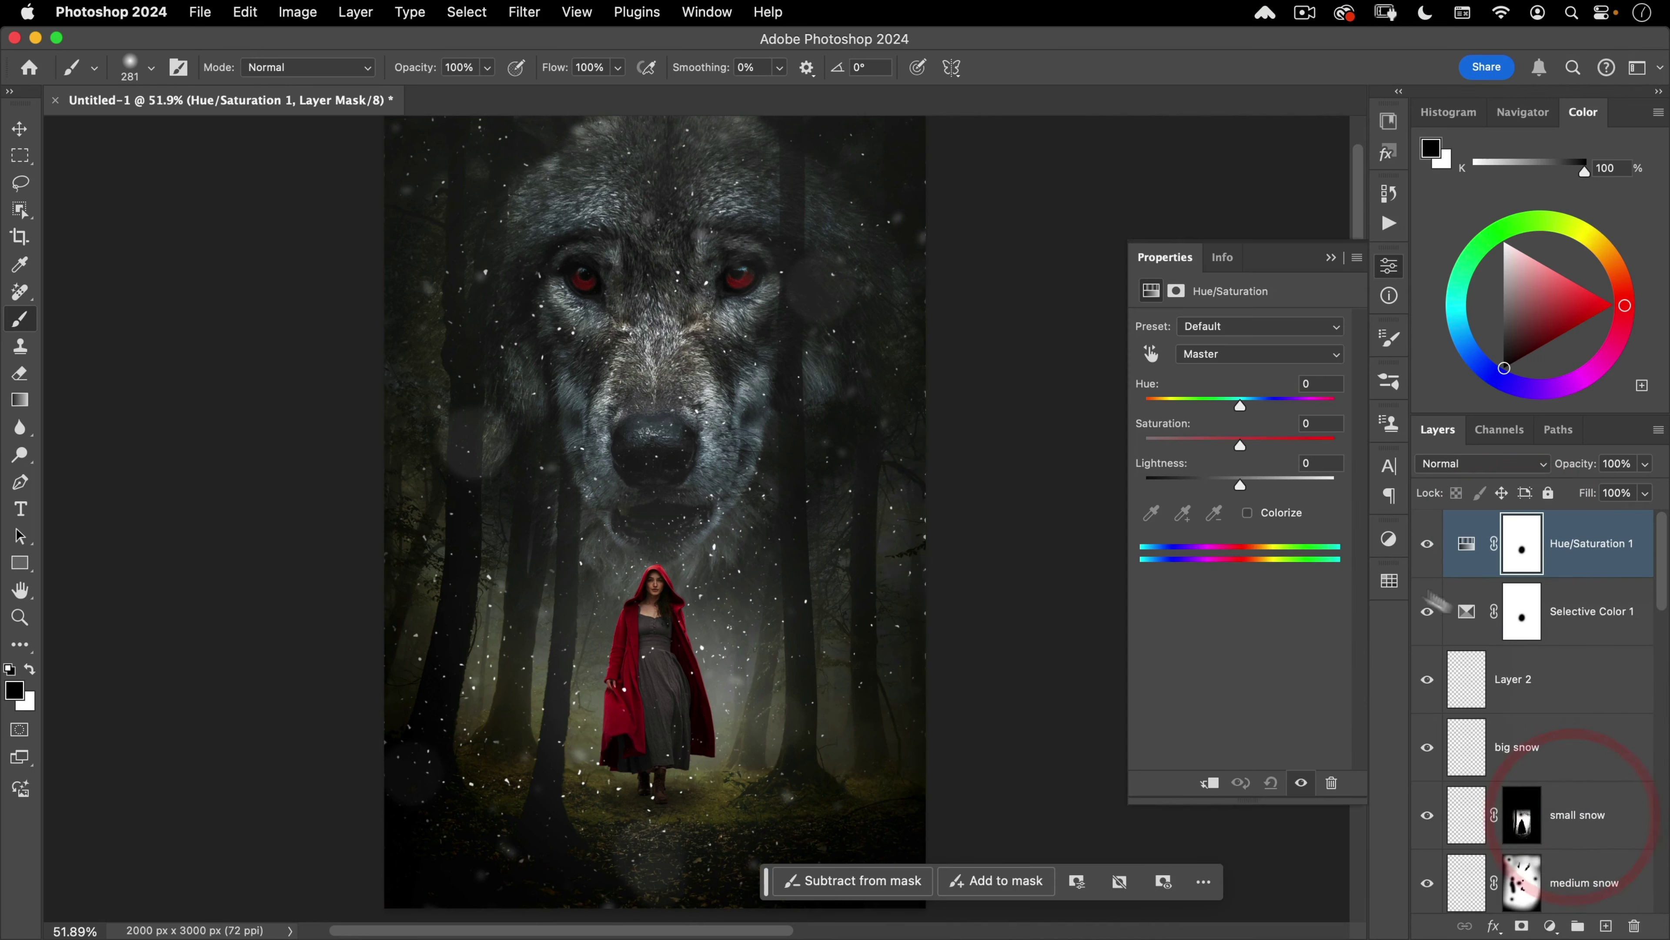
{"action": "left_click", "coordinate": [1153, 355]}
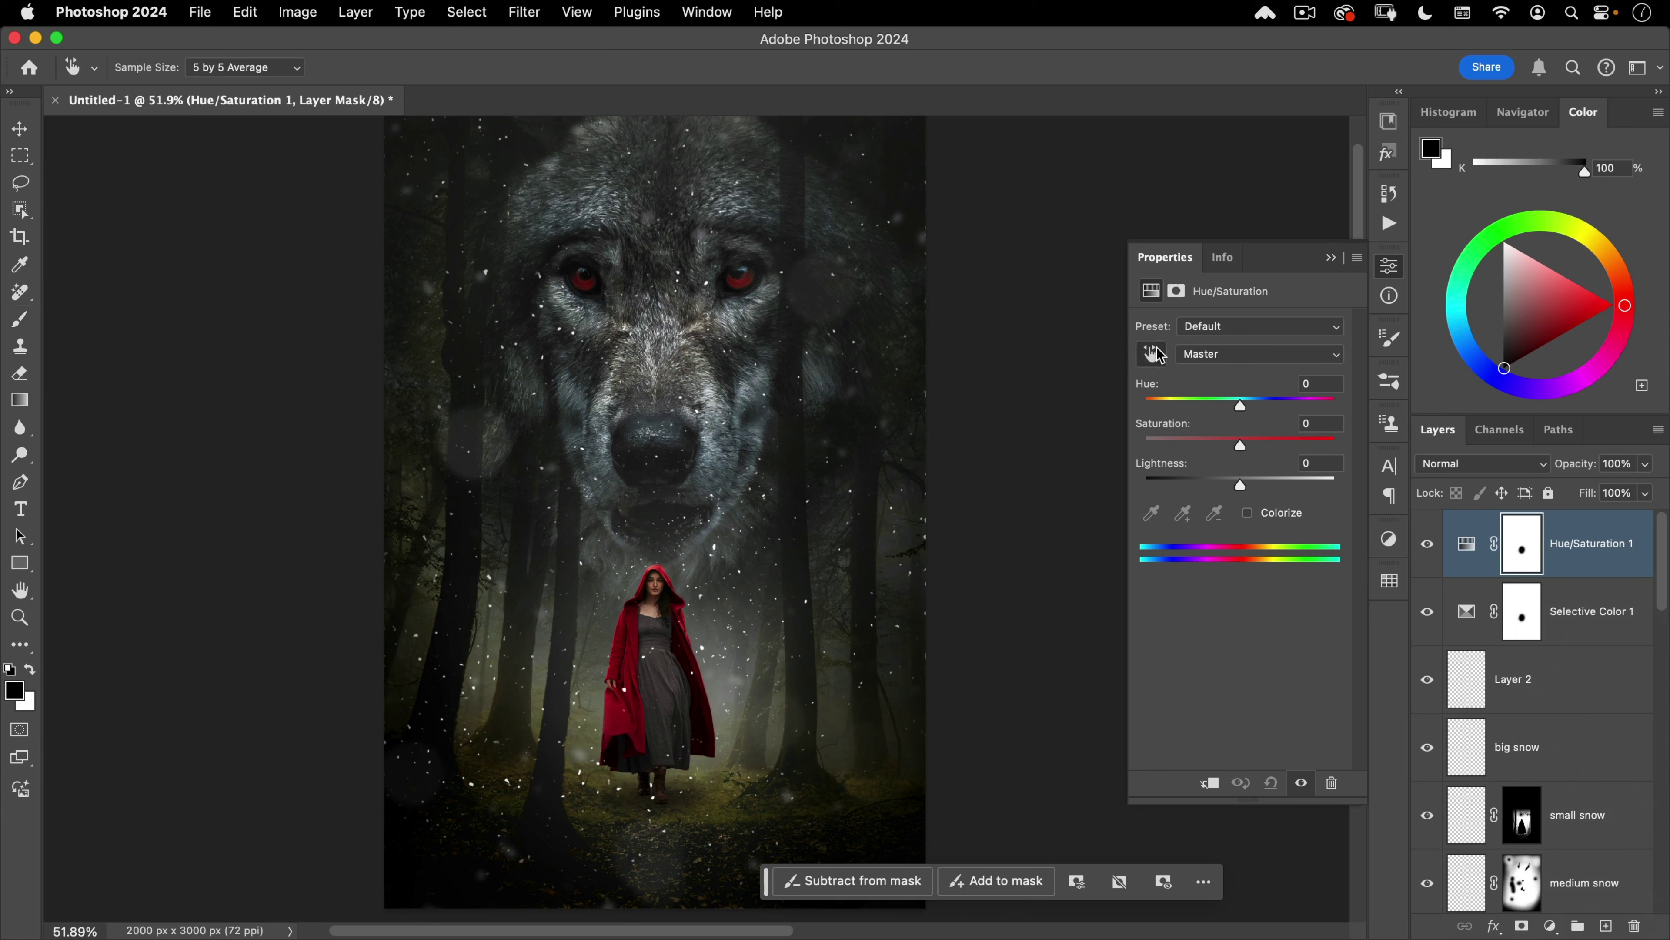
{"action": "left_click", "coordinate": [712, 797]}
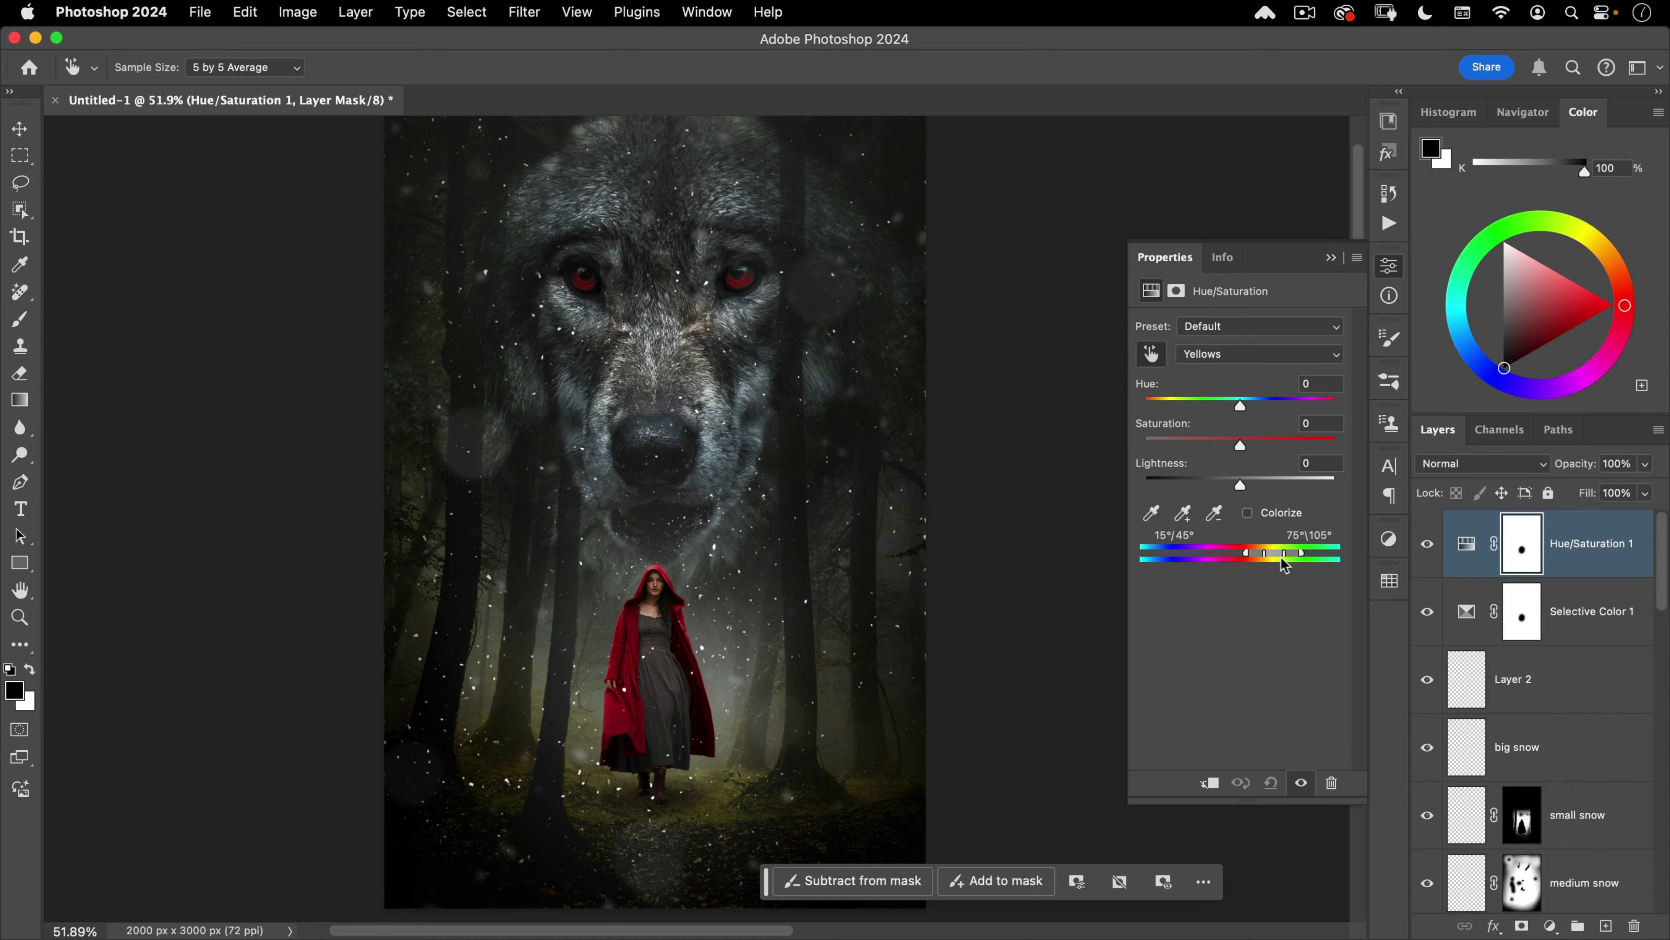
{"action": "left_click_drag", "start_coordinate": [1294, 559], "coordinate": [1307, 559]}
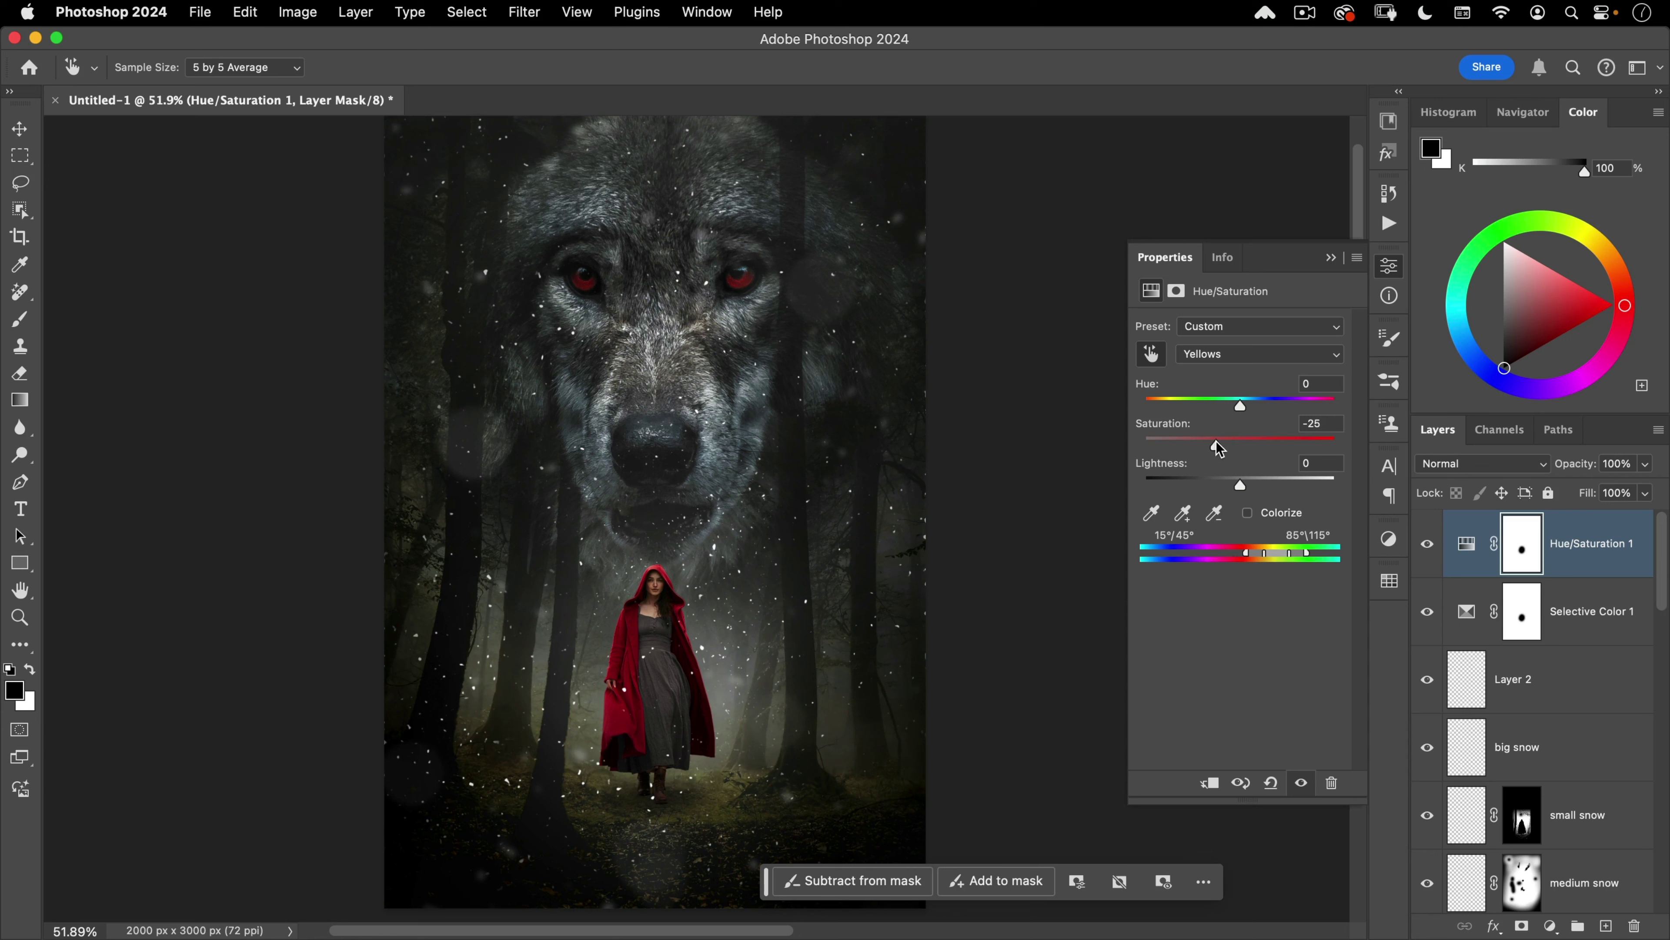
{"action": "left_click", "coordinate": [1217, 447]}
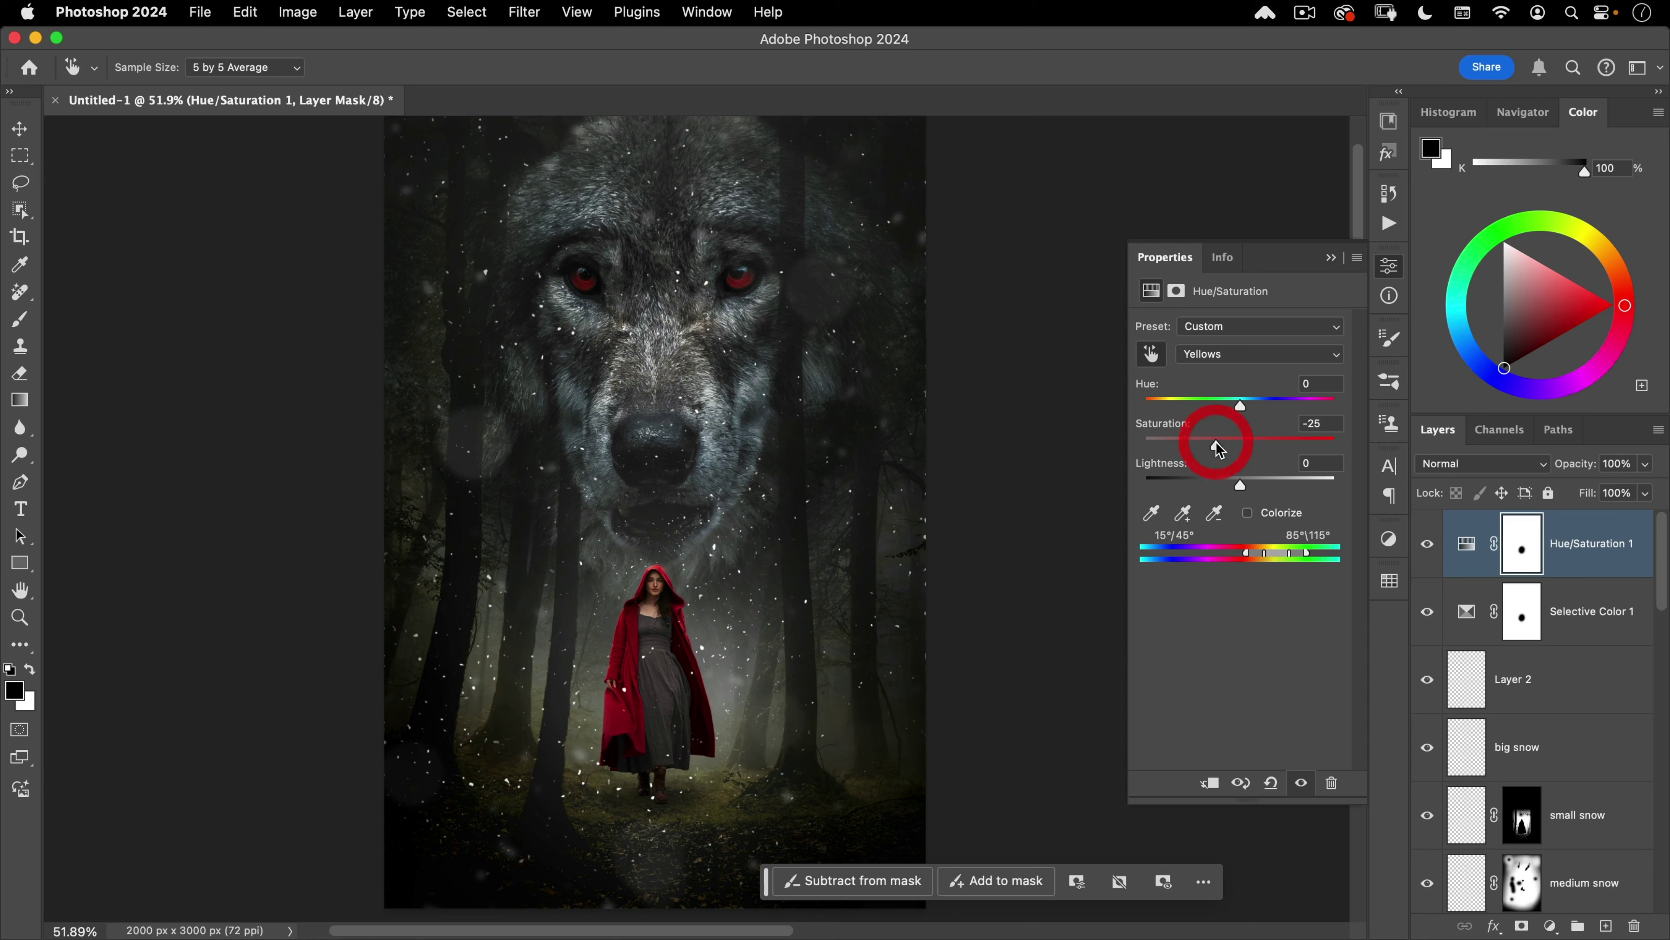
Step: Compare the image with and without the Hue/Saturation adjustment on the masked area
{"action": "left_click", "coordinate": [1297, 790]}
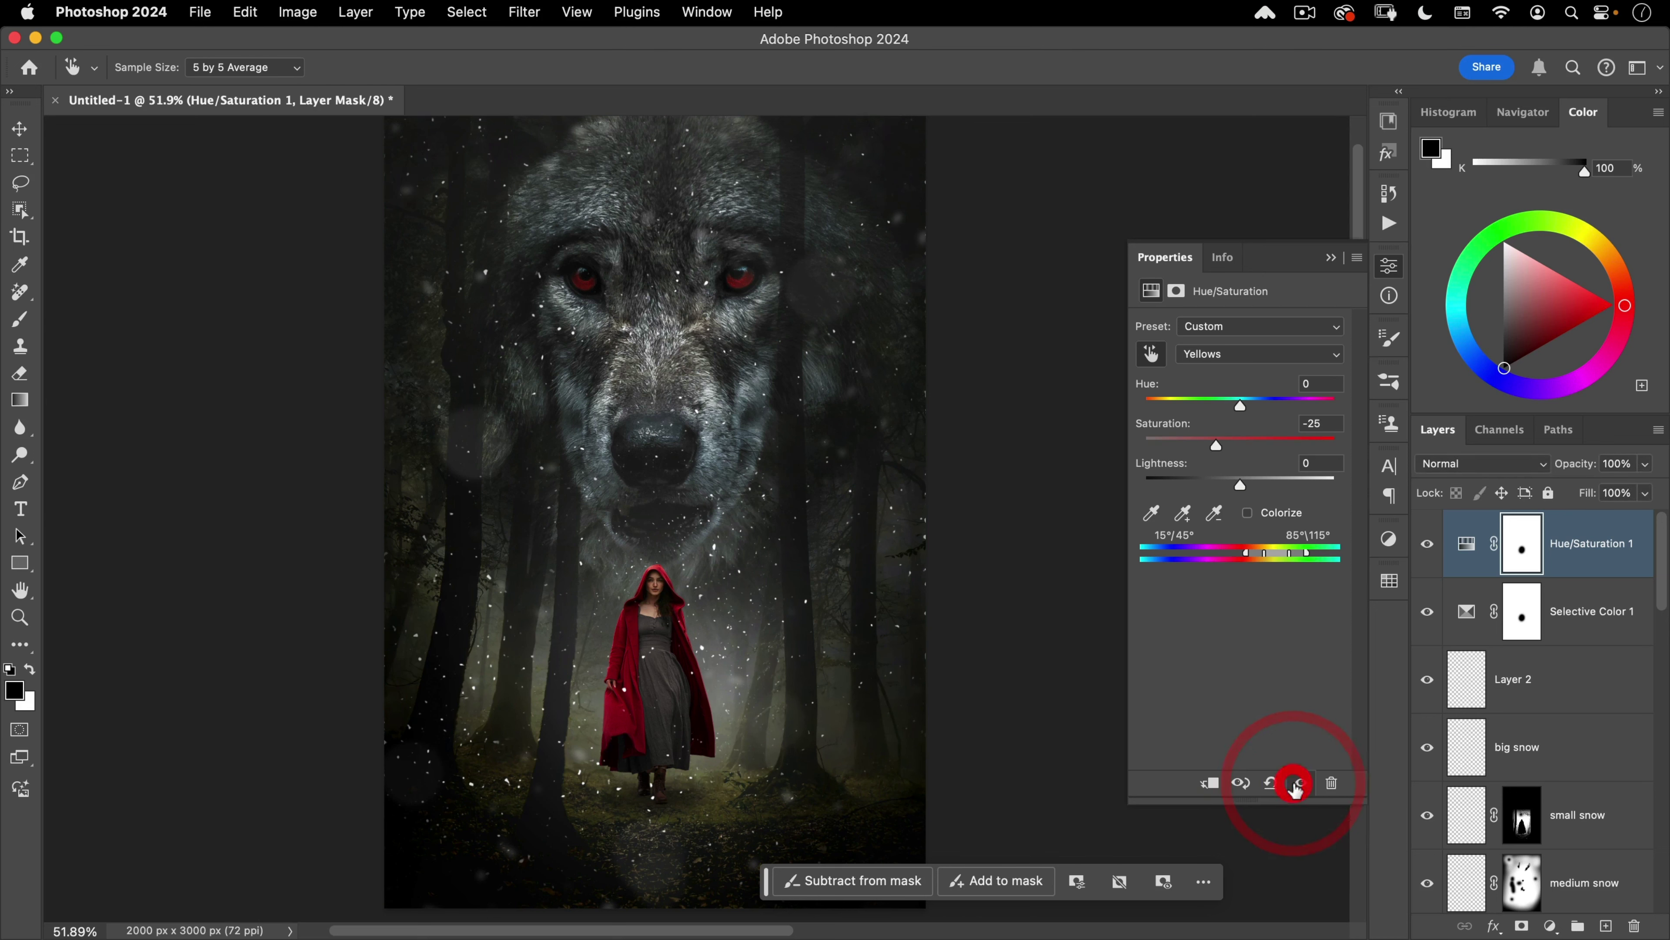
{"action": "left_click", "coordinate": [1391, 275]}
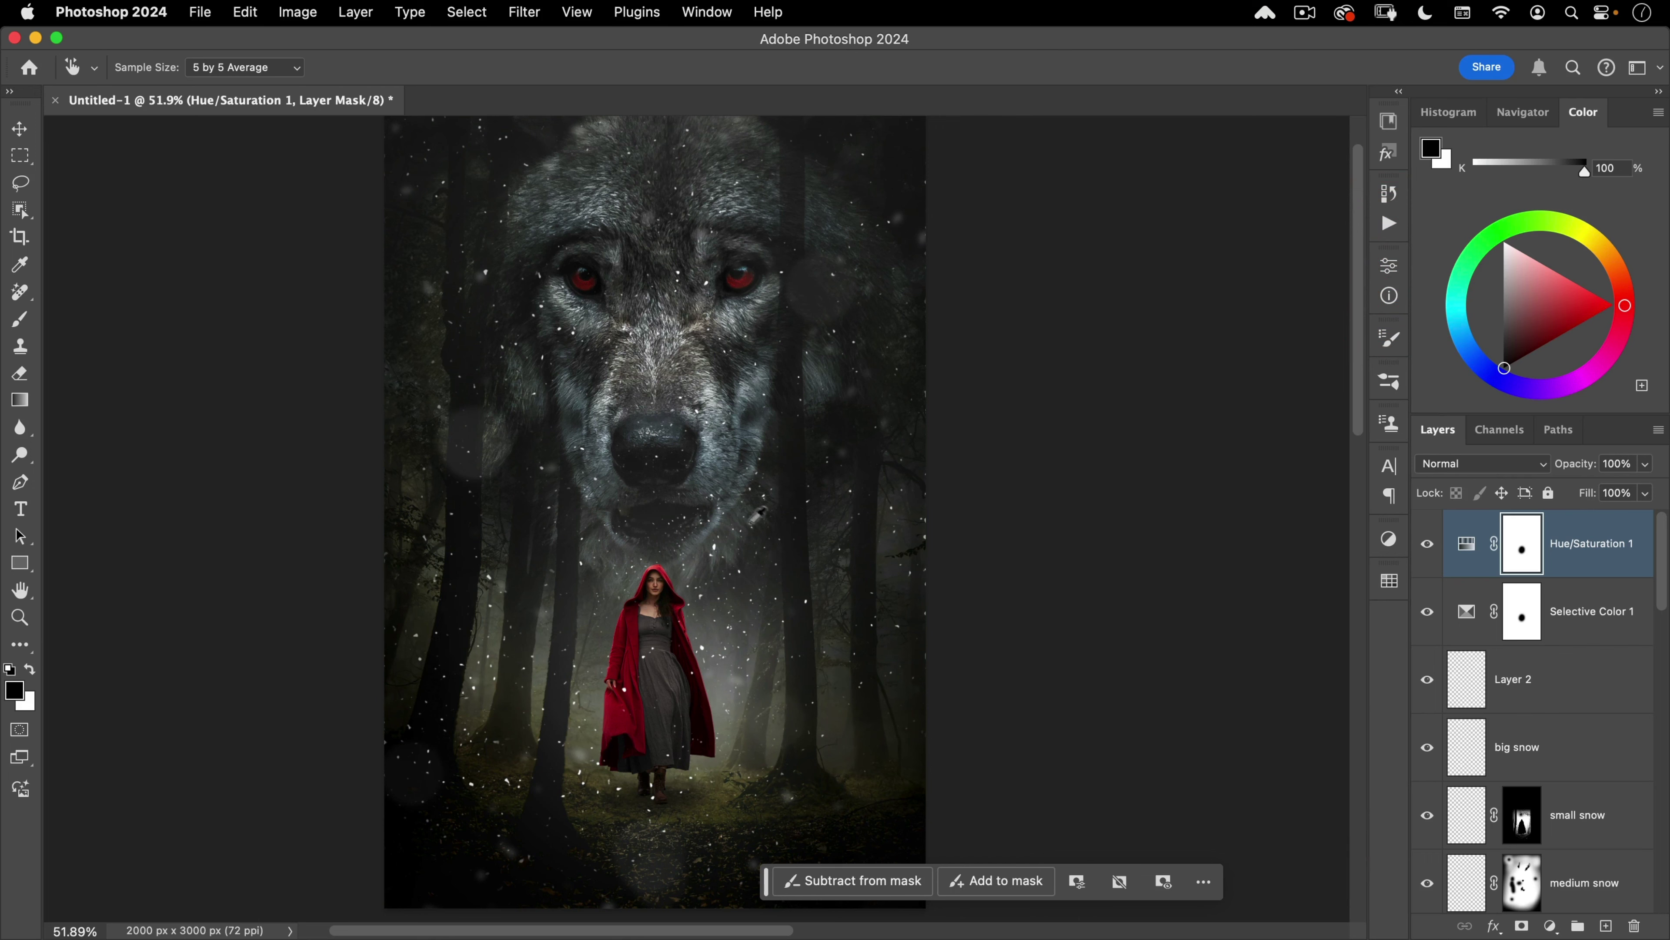
{"action": "key", "text": "space"}
{"action": "left_click_drag", "start_coordinate": [770, 527], "coordinate": [816, 497]}
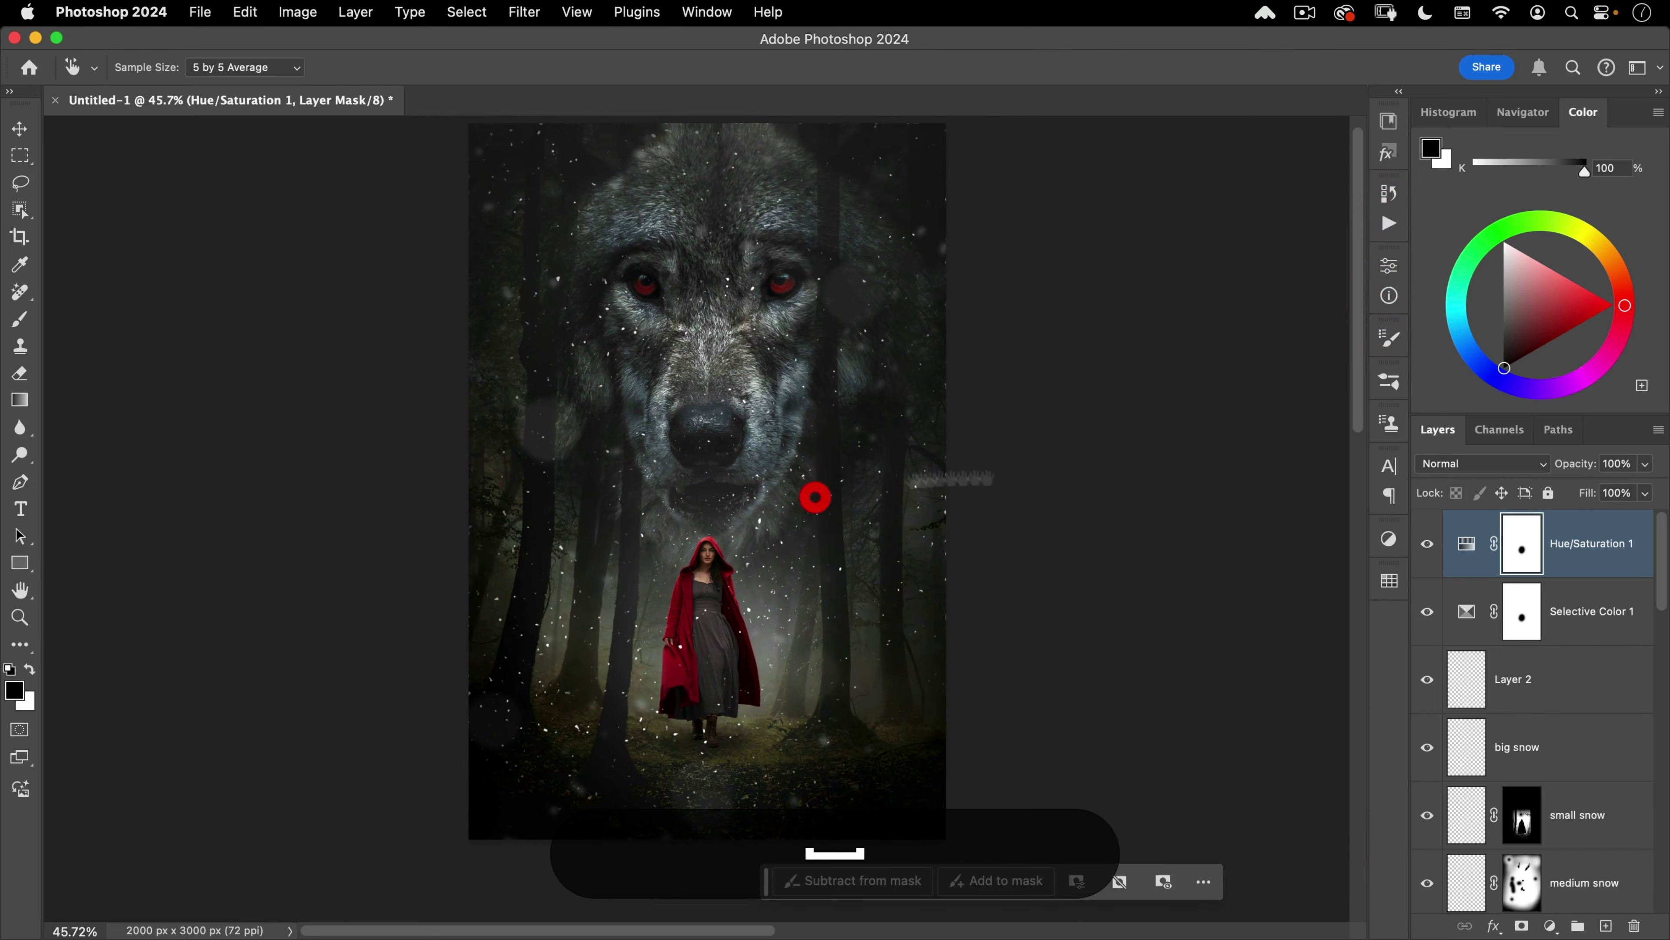
Step: Add a Curves adjustment layer at the top of the layer stack and name it "color grade"
{"action": "key", "text": "v"}
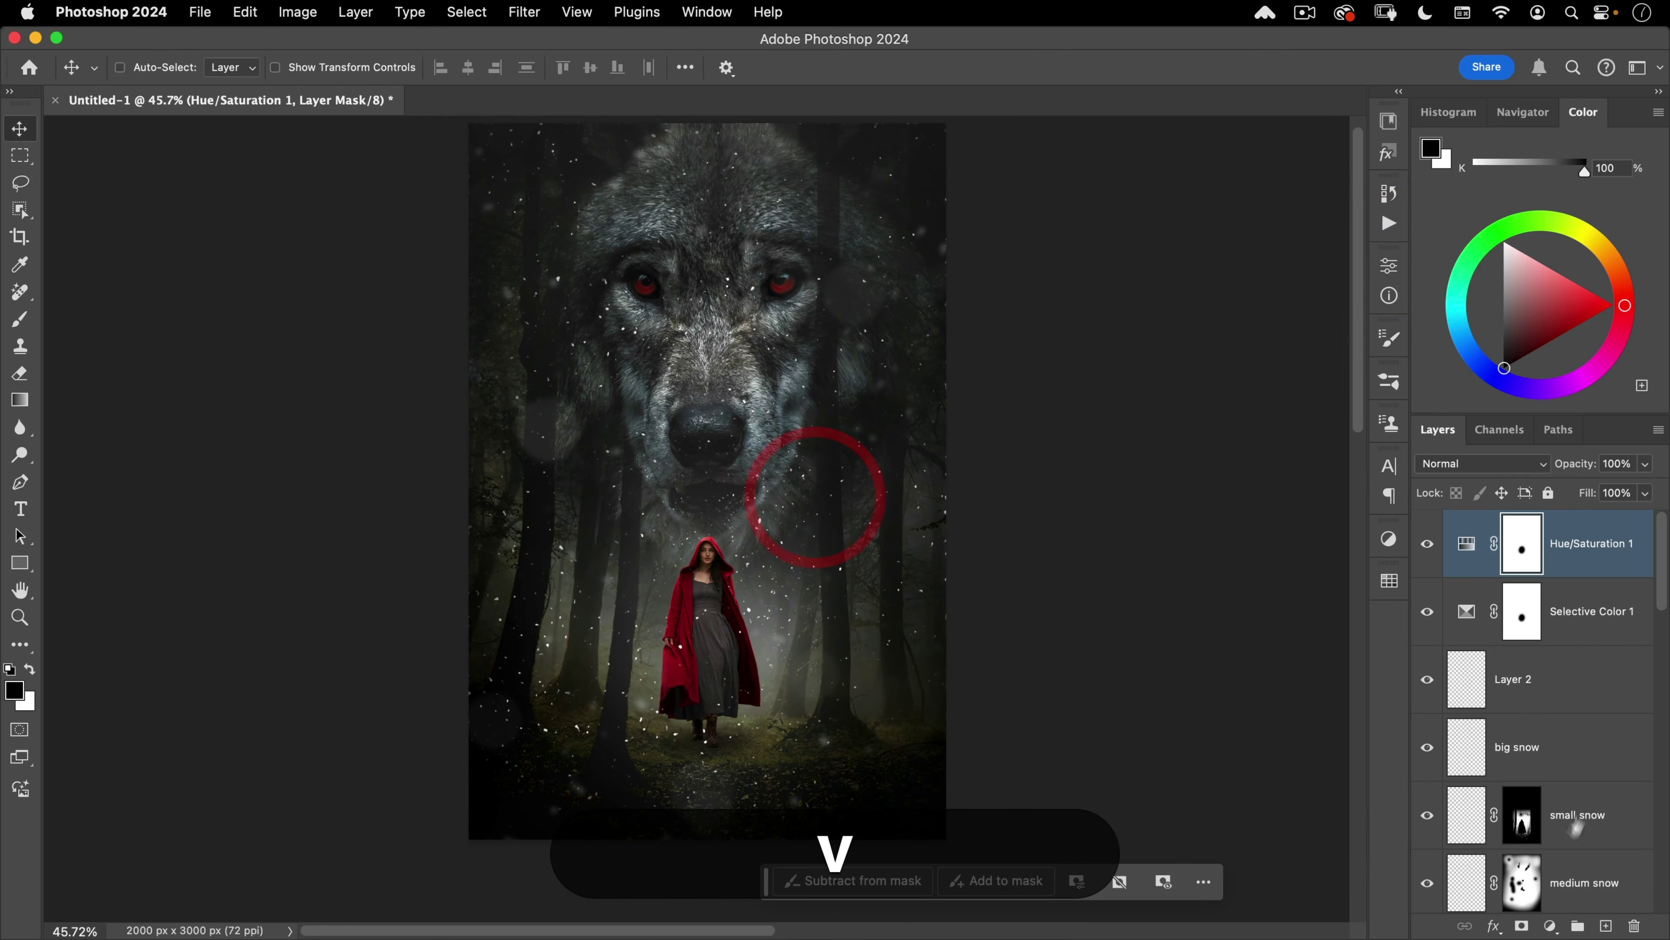
{"action": "left_click", "coordinate": [1549, 926]}
{"action": "left_click", "coordinate": [1570, 737]}
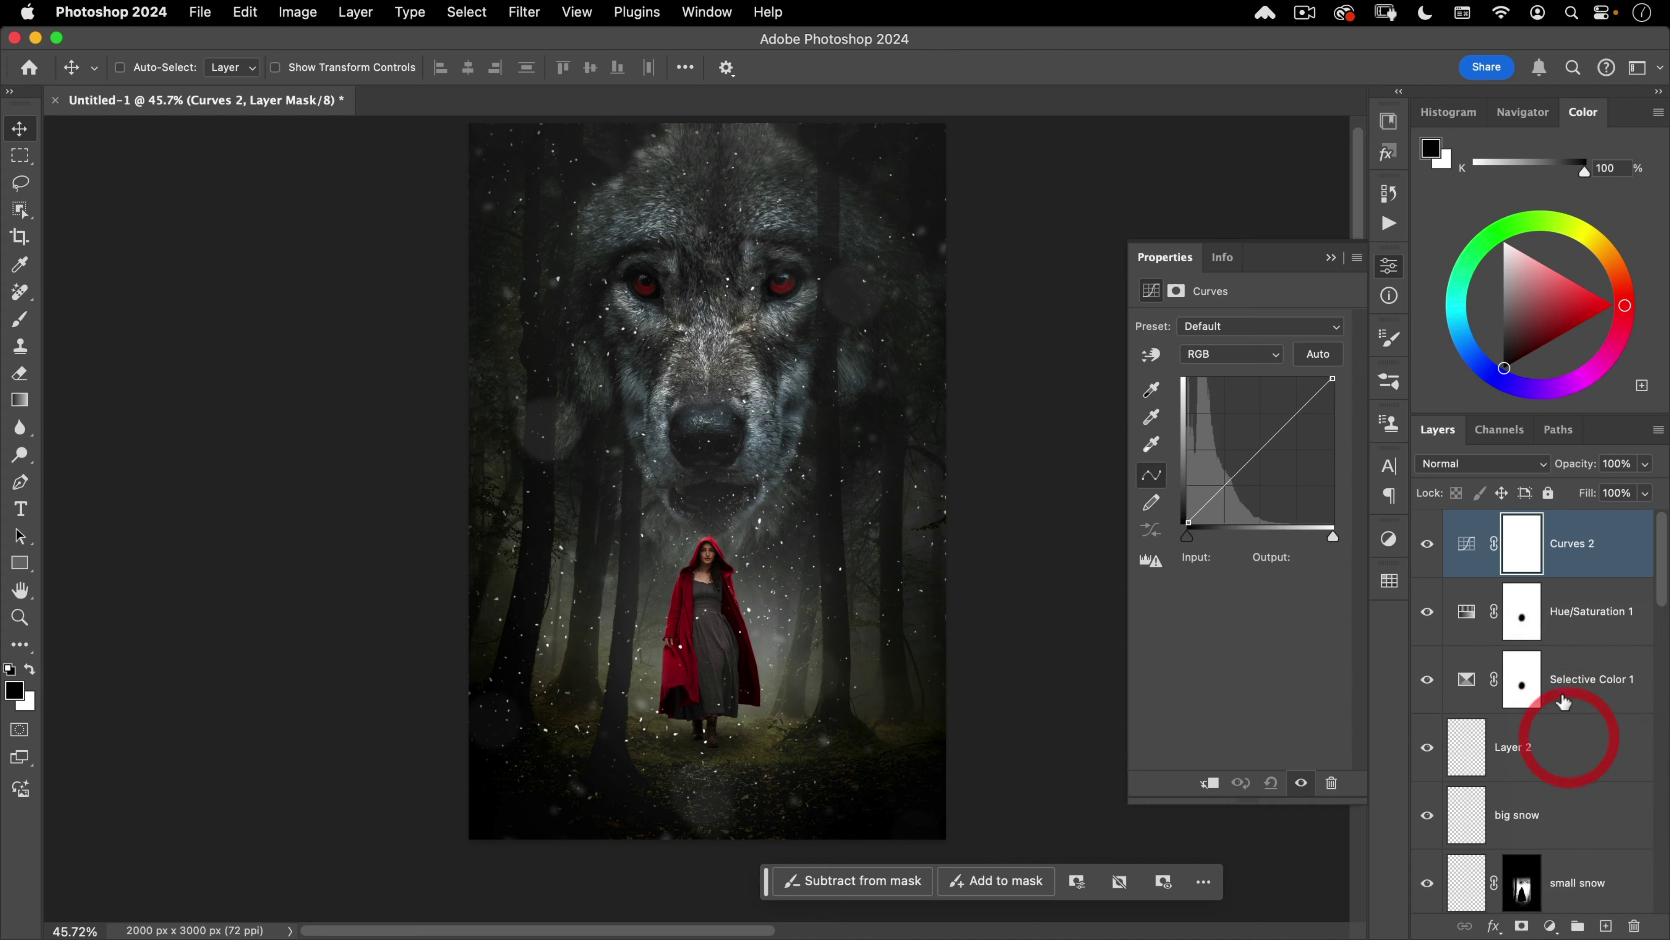
{"action": "double_click", "coordinate": [1566, 543]}
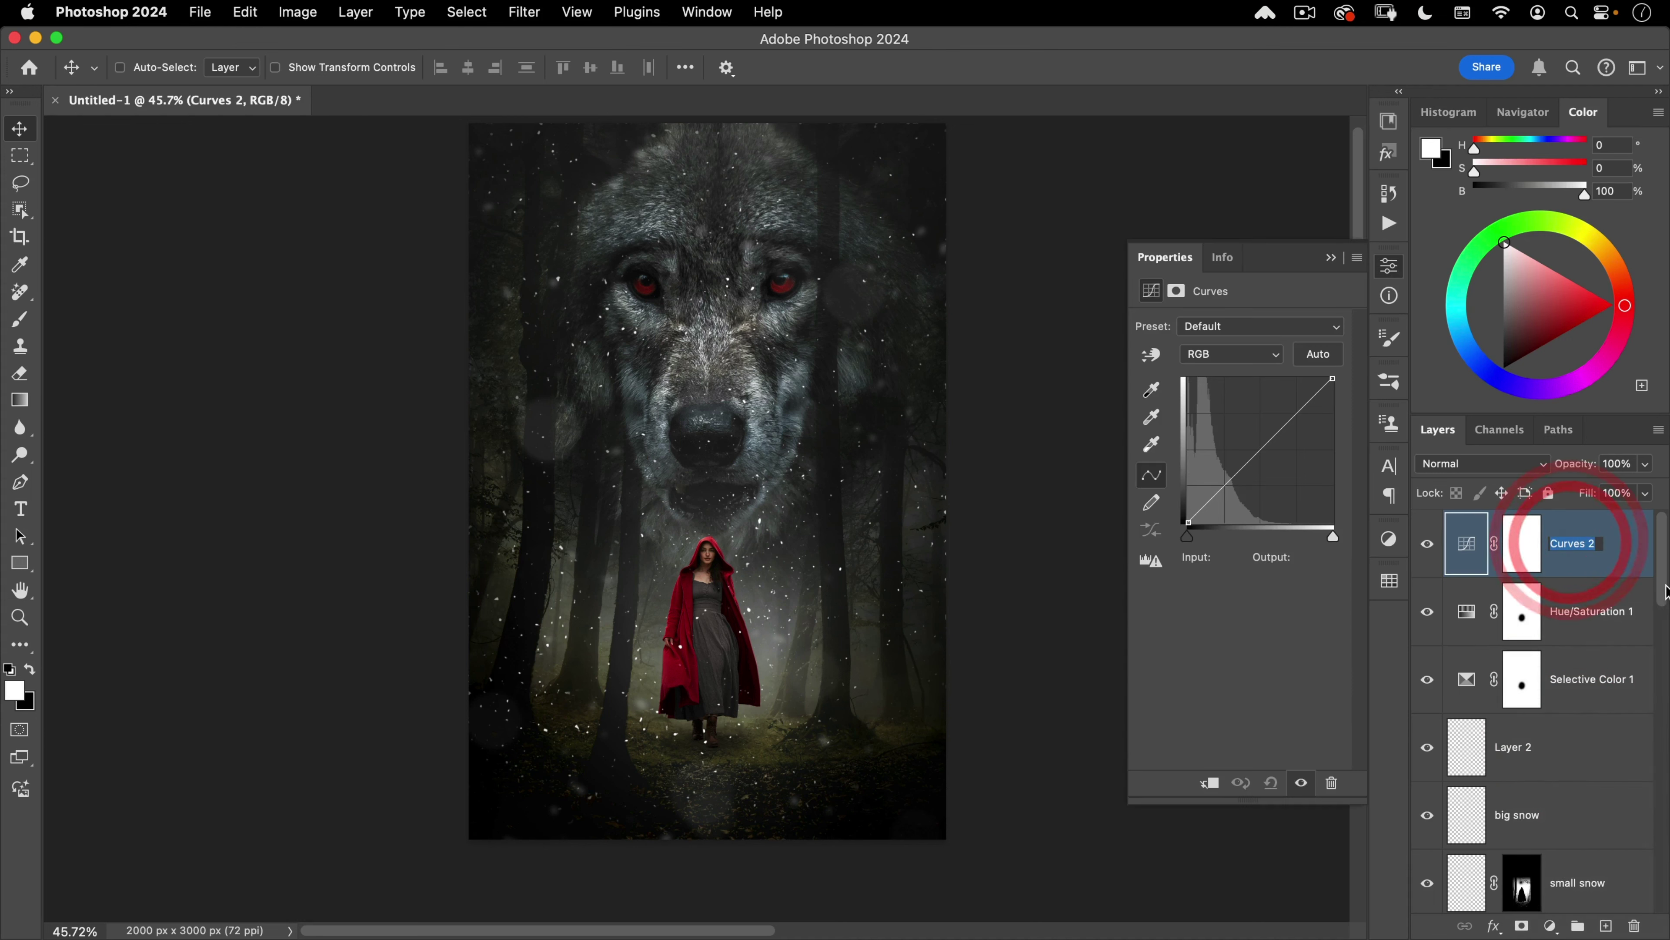
{"action": "type", "text": "color grade"}
{"action": "key", "text": "Return"}
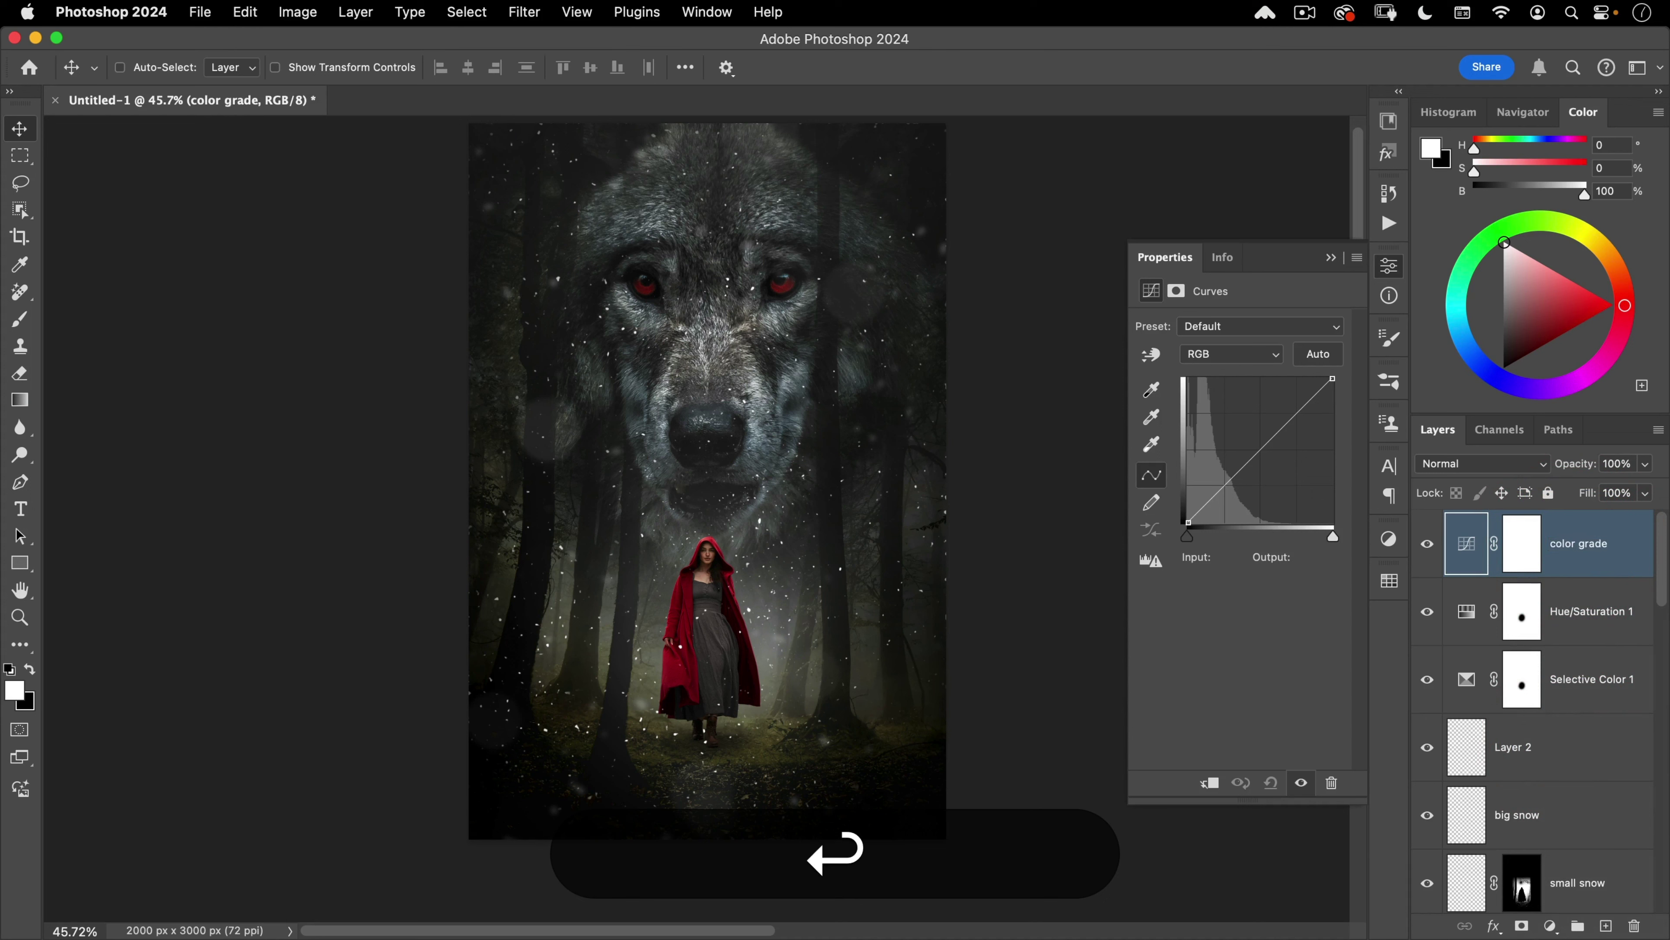
Step: Shape the color grade layer's Red curve into an S, with points near input 44, output 30 and input 164, output 185
{"action": "left_click", "coordinate": [1468, 545]}
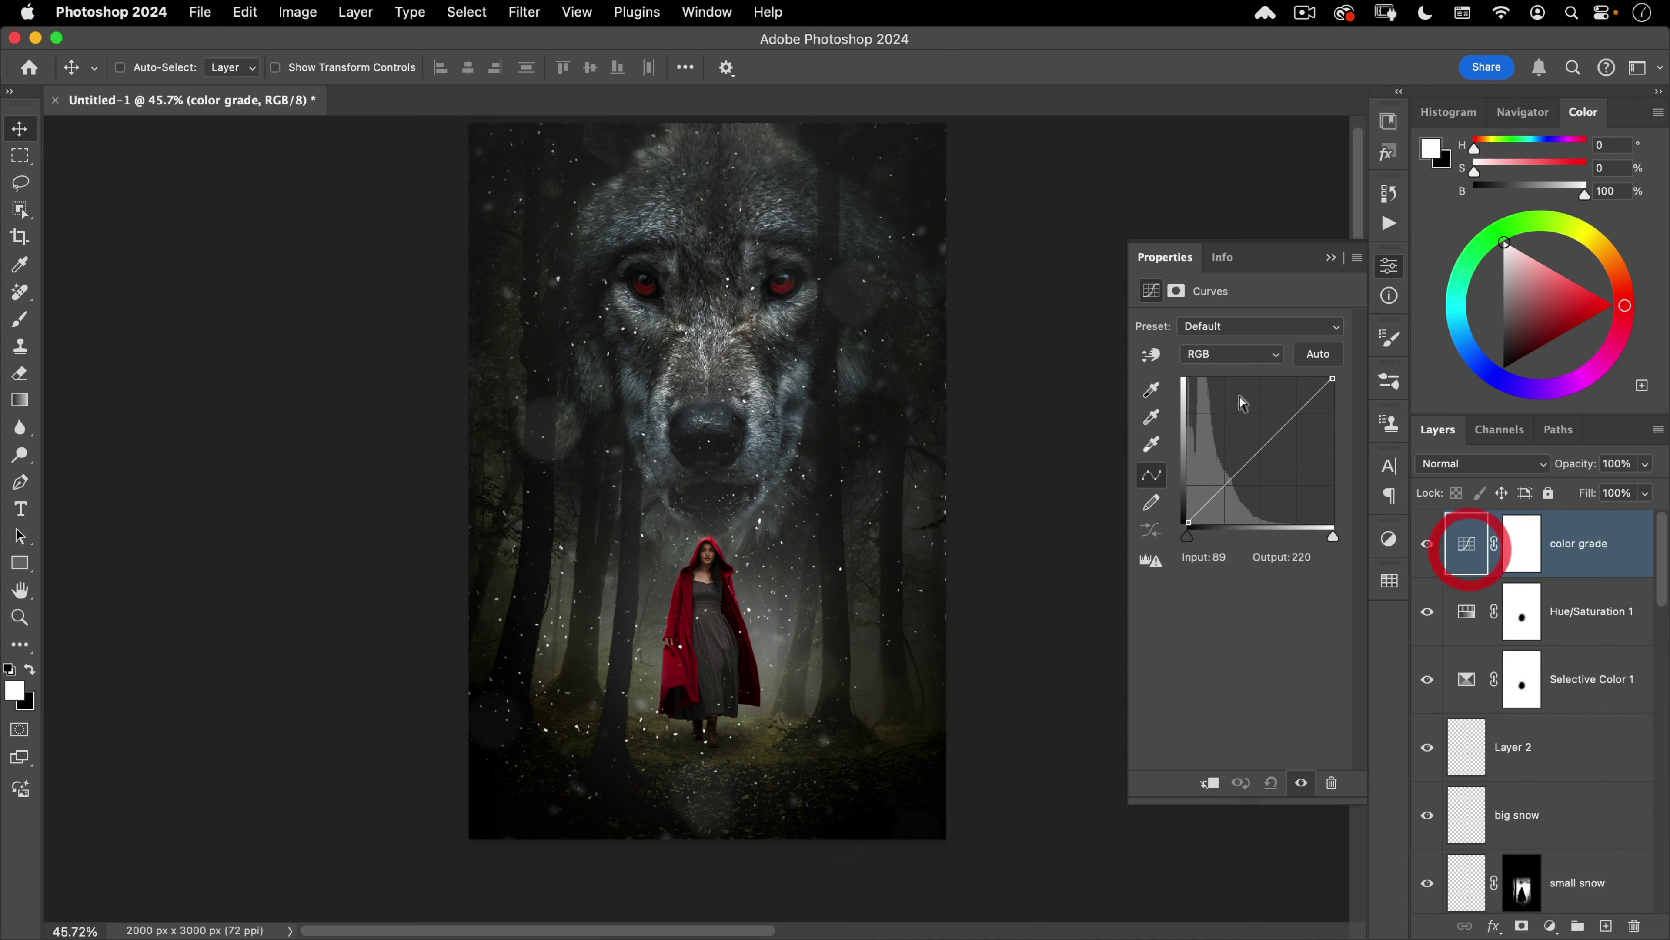
{"action": "left_click", "coordinate": [1231, 353]}
{"action": "left_click", "coordinate": [1220, 369]}
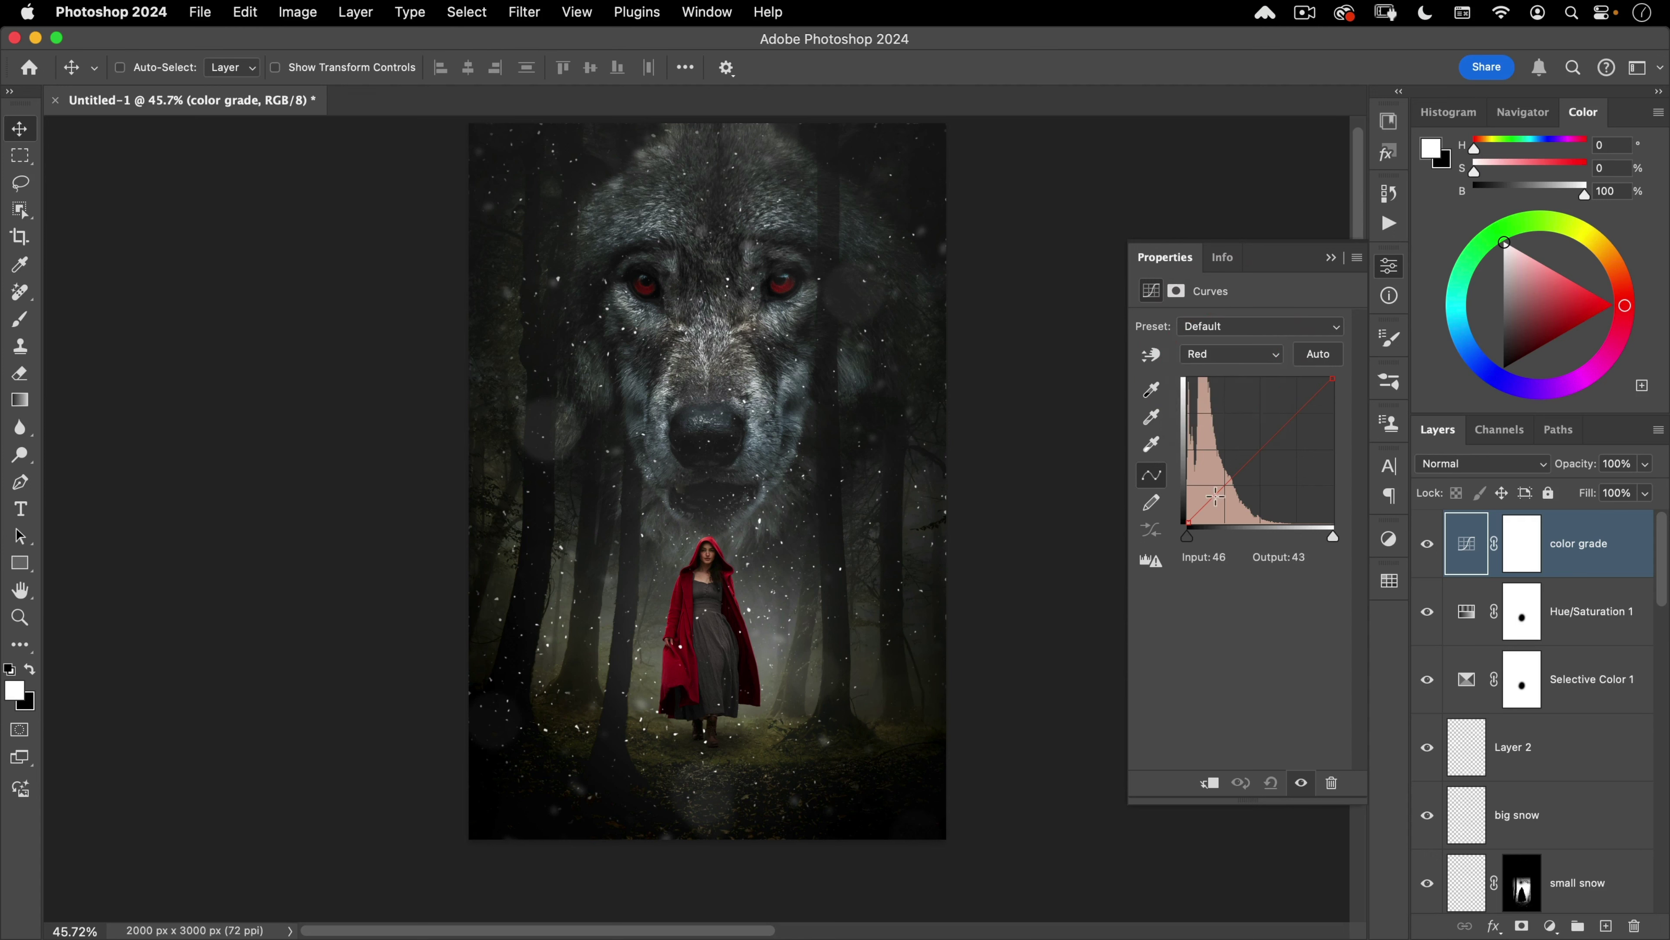
{"action": "left_click_drag", "start_coordinate": [1208, 500], "coordinate": [1217, 507]}
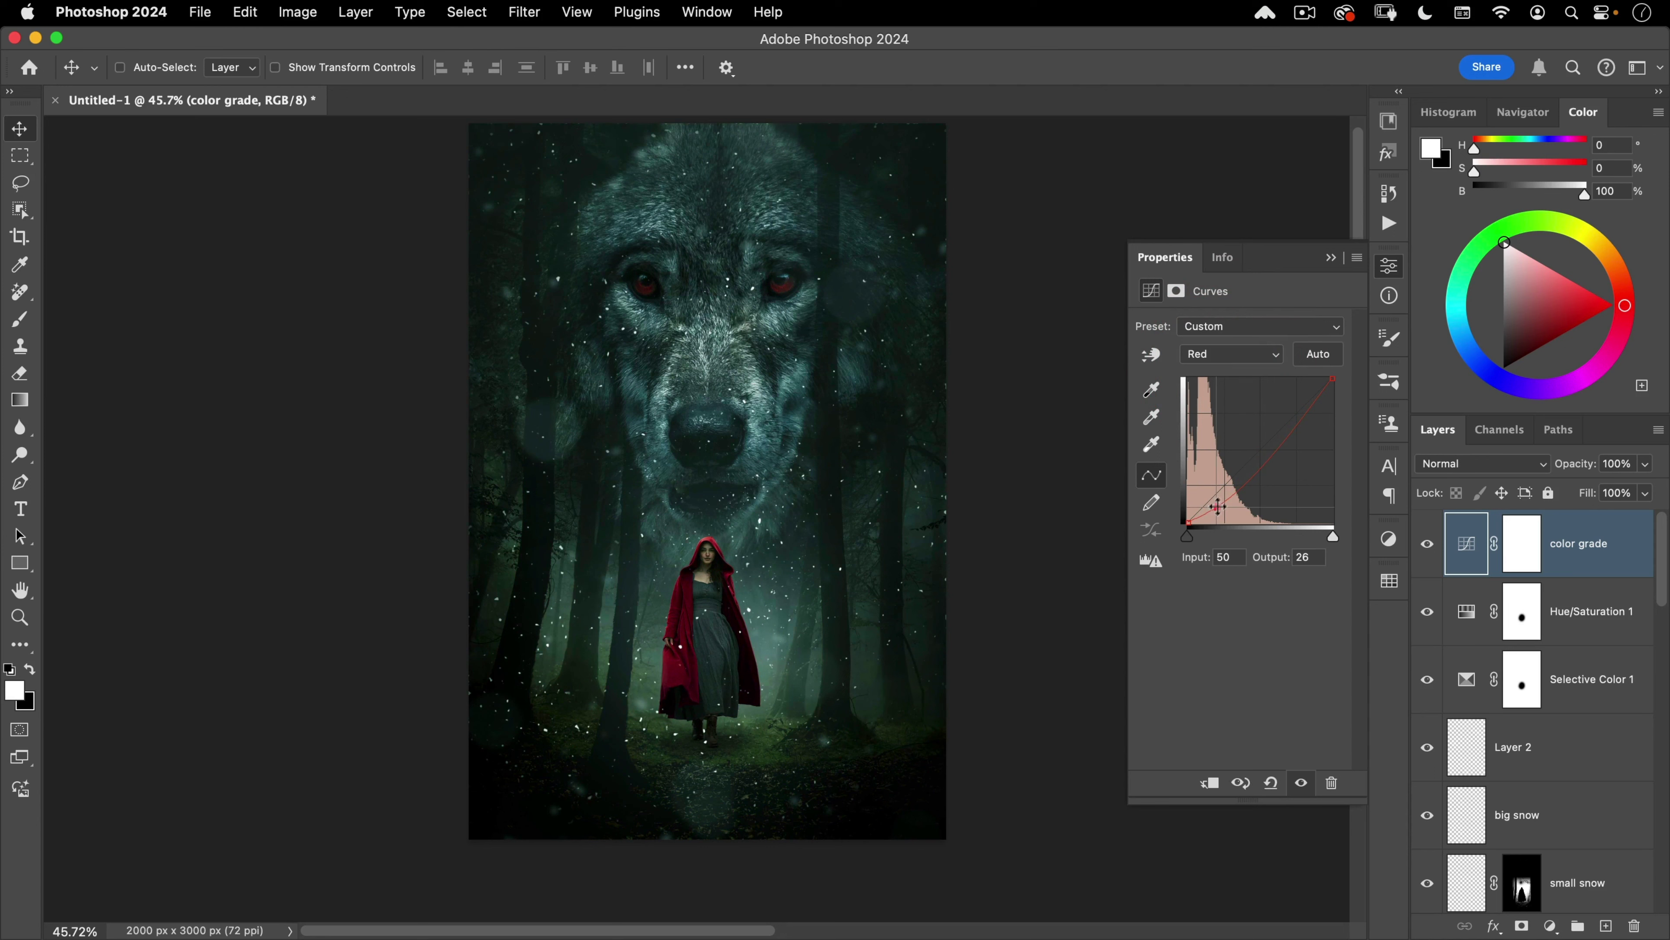
{"action": "left_click_drag", "start_coordinate": [1284, 446], "coordinate": [1275, 416]}
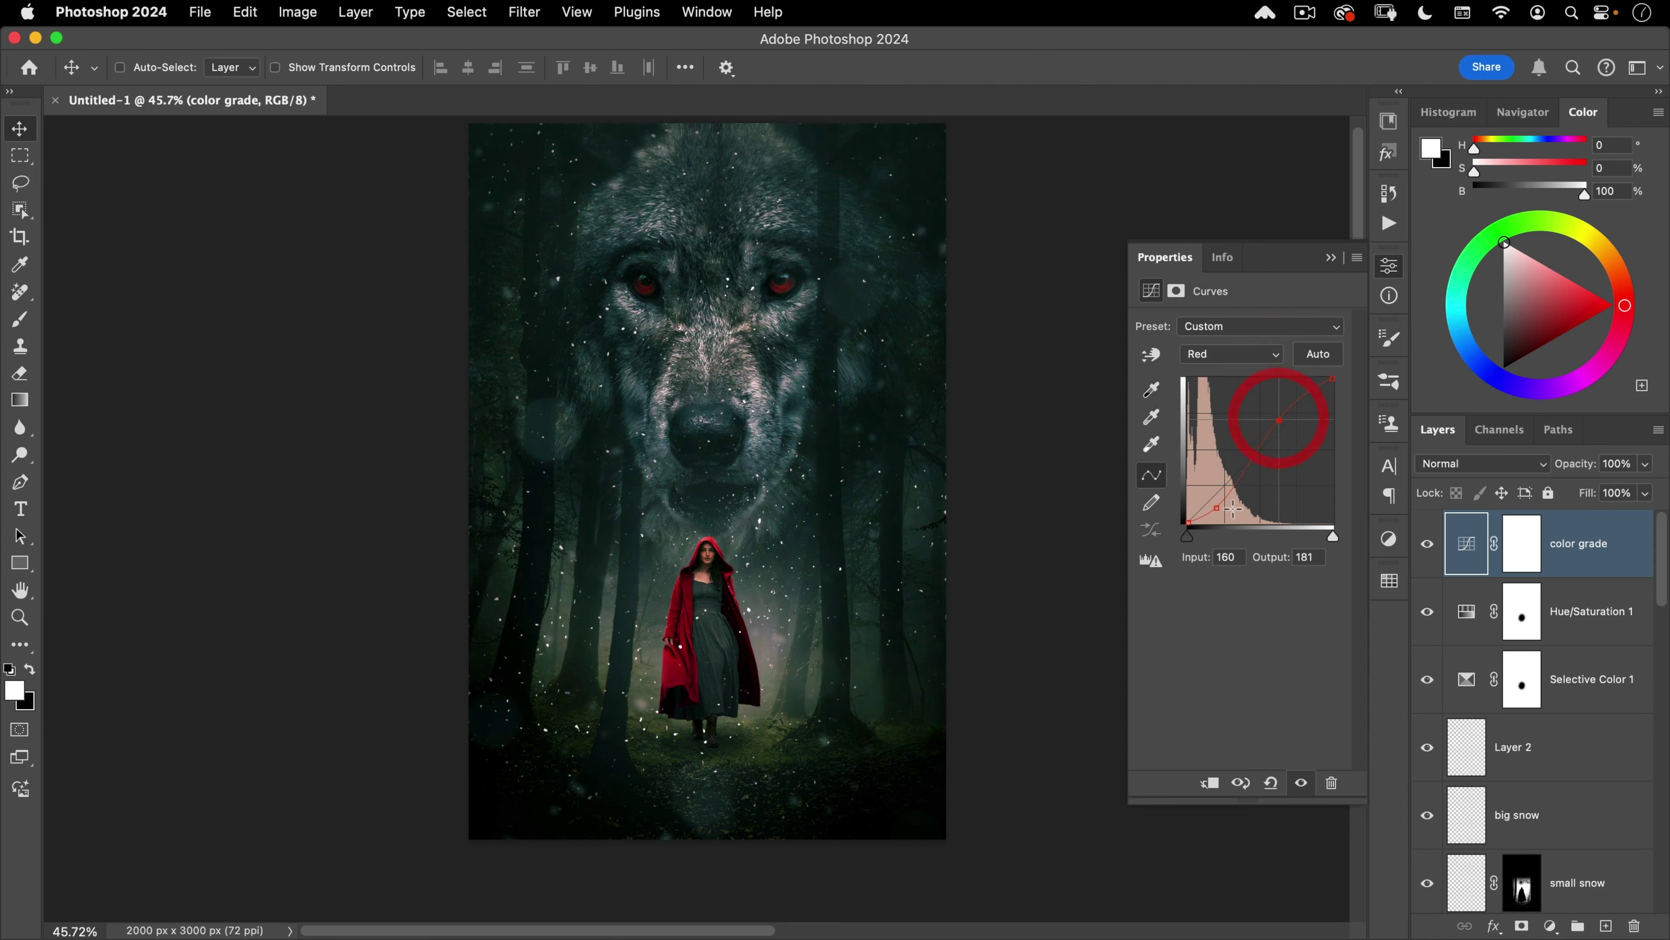
{"action": "left_click", "coordinate": [1217, 508]}
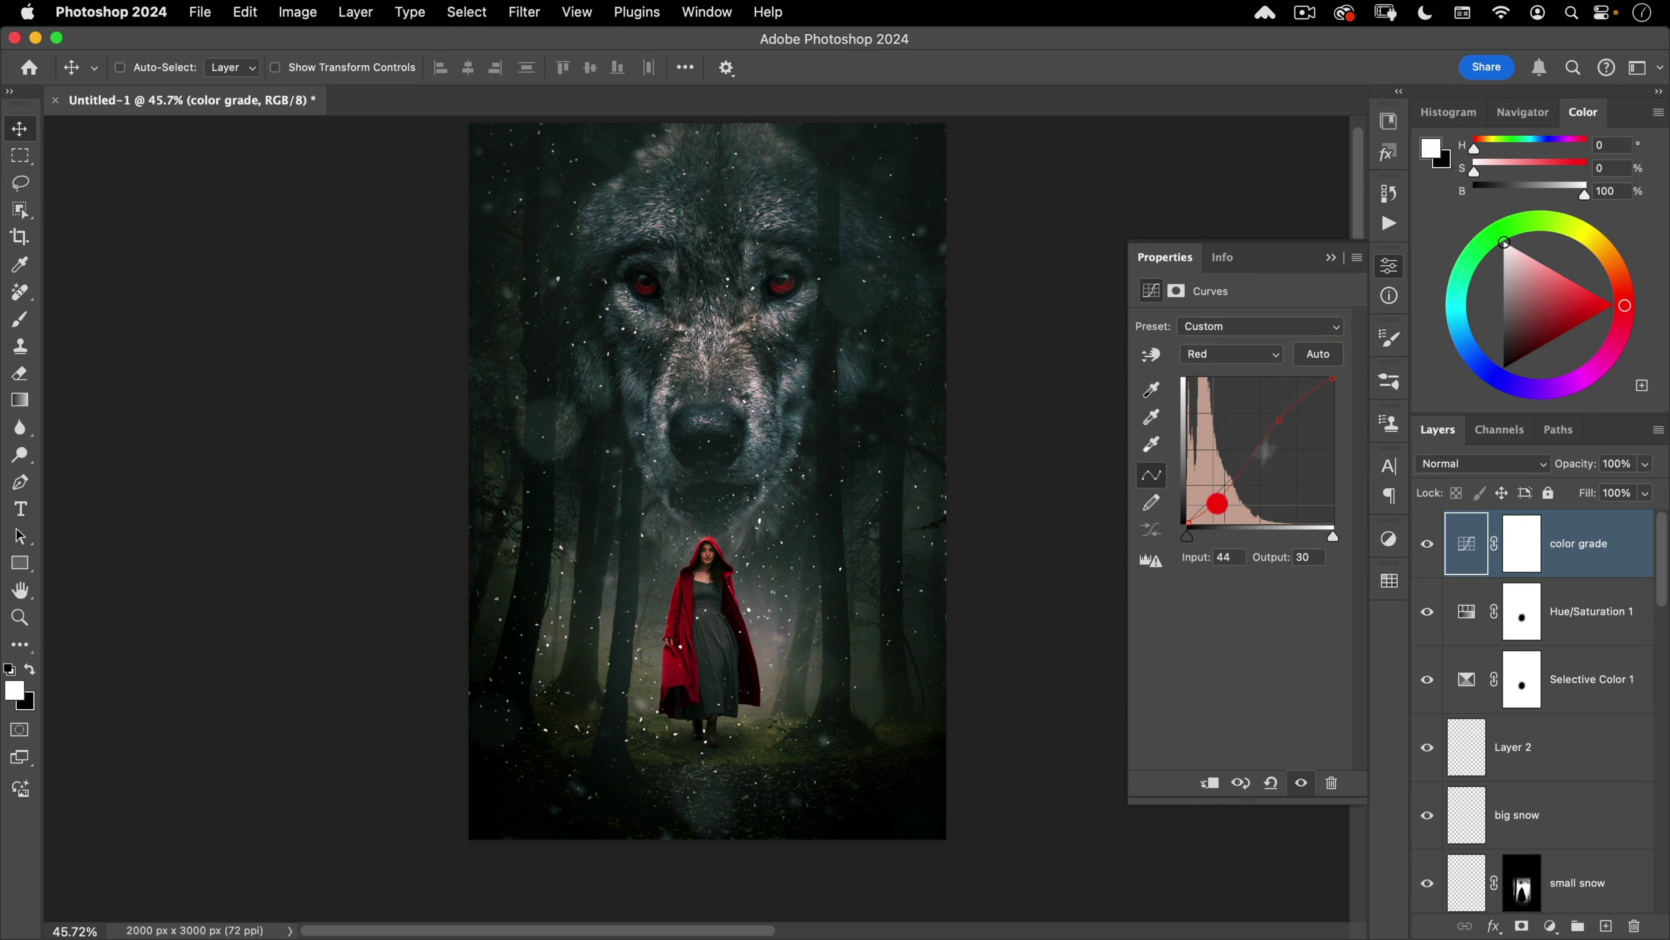
{"action": "left_click_drag", "start_coordinate": [1280, 420], "coordinate": [1283, 416]}
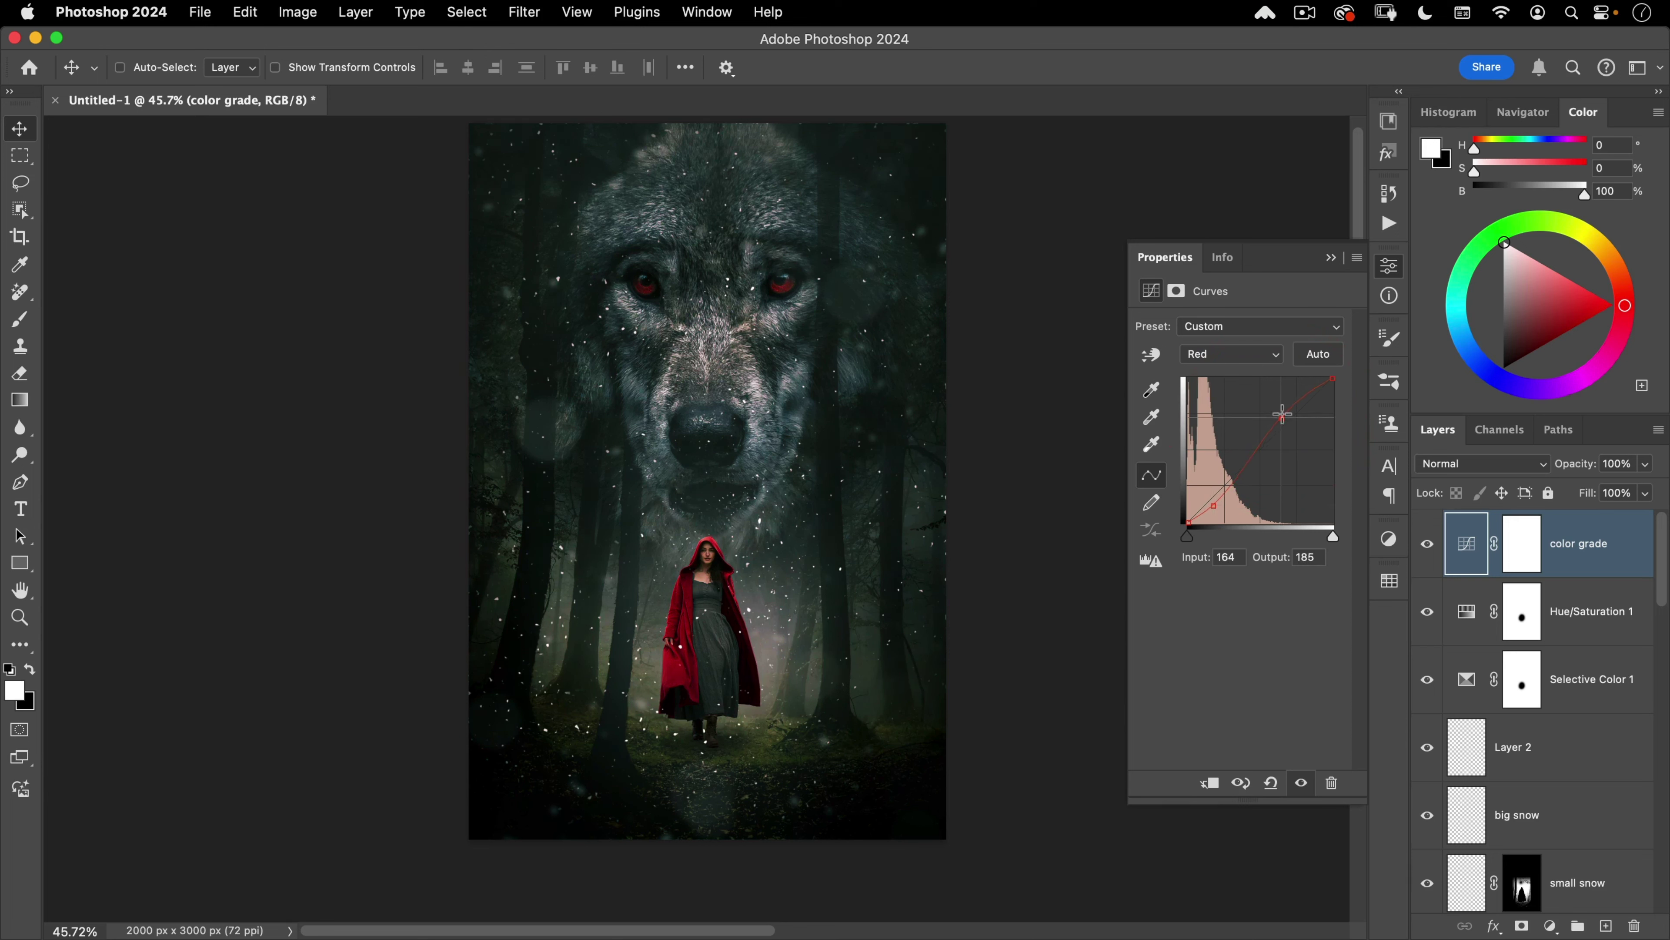
{"action": "left_click_drag", "start_coordinate": [1216, 506], "coordinate": [1215, 504]}
{"action": "left_click_drag", "start_coordinate": [1282, 419], "coordinate": [1283, 413]}
Step: Raise the color grade layer's Blue curve black point to output 31 and lower its white point to output 201
{"action": "left_click", "coordinate": [1233, 355]}
{"action": "left_click", "coordinate": [1222, 391]}
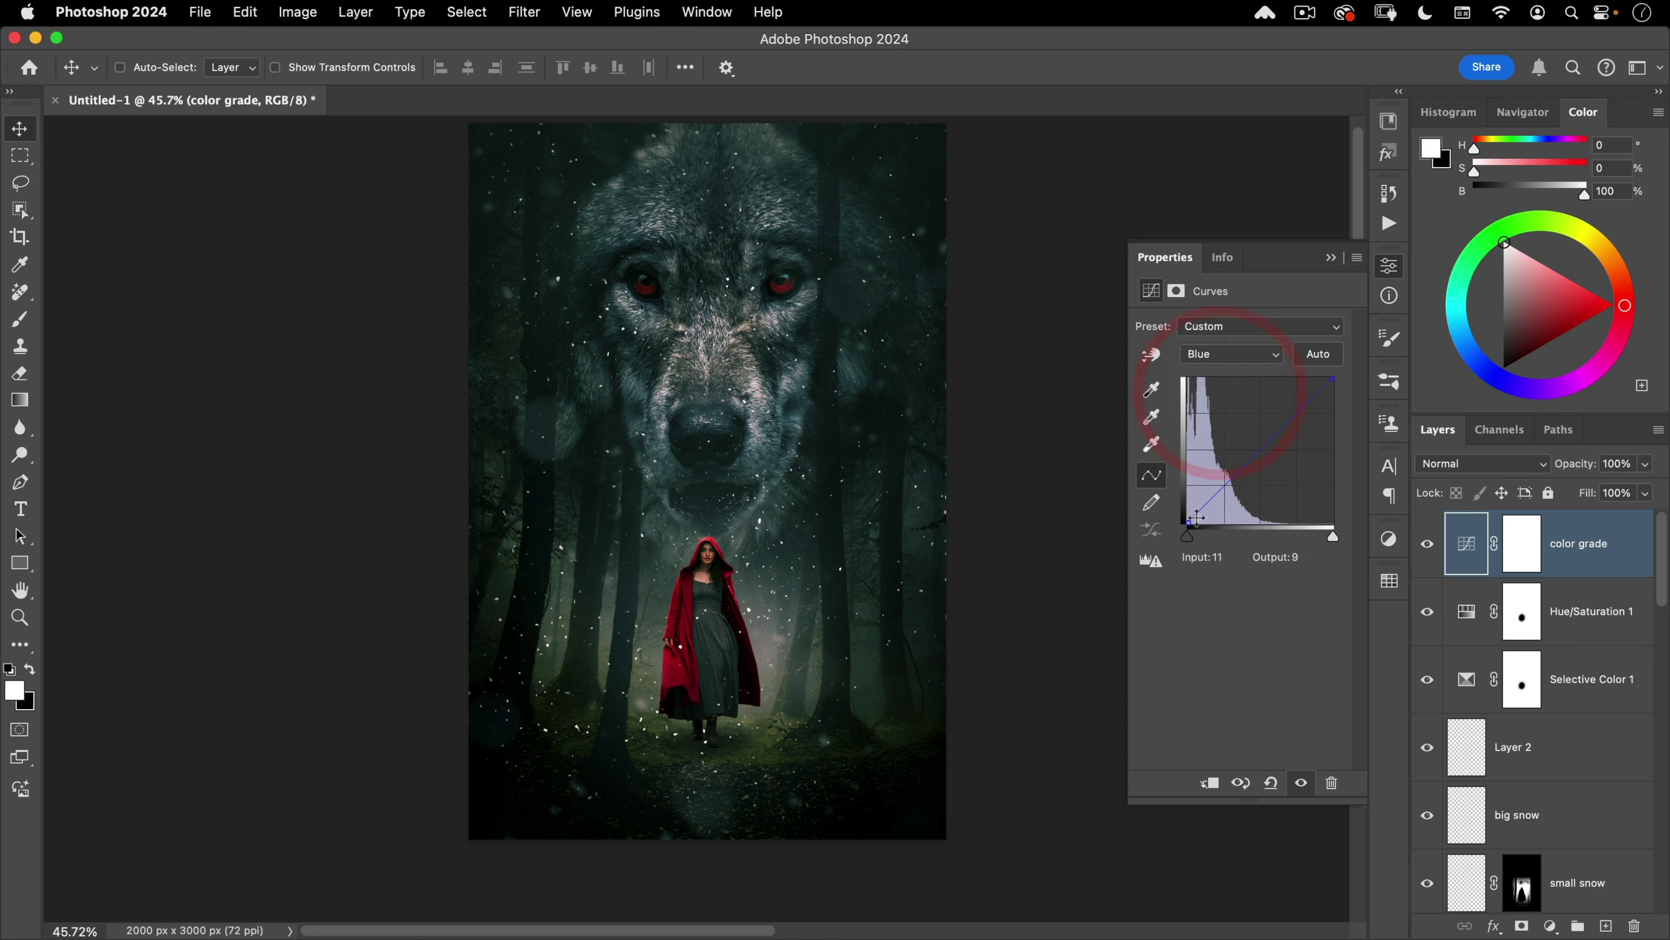
{"action": "left_click_drag", "start_coordinate": [1189, 524], "coordinate": [1180, 506]}
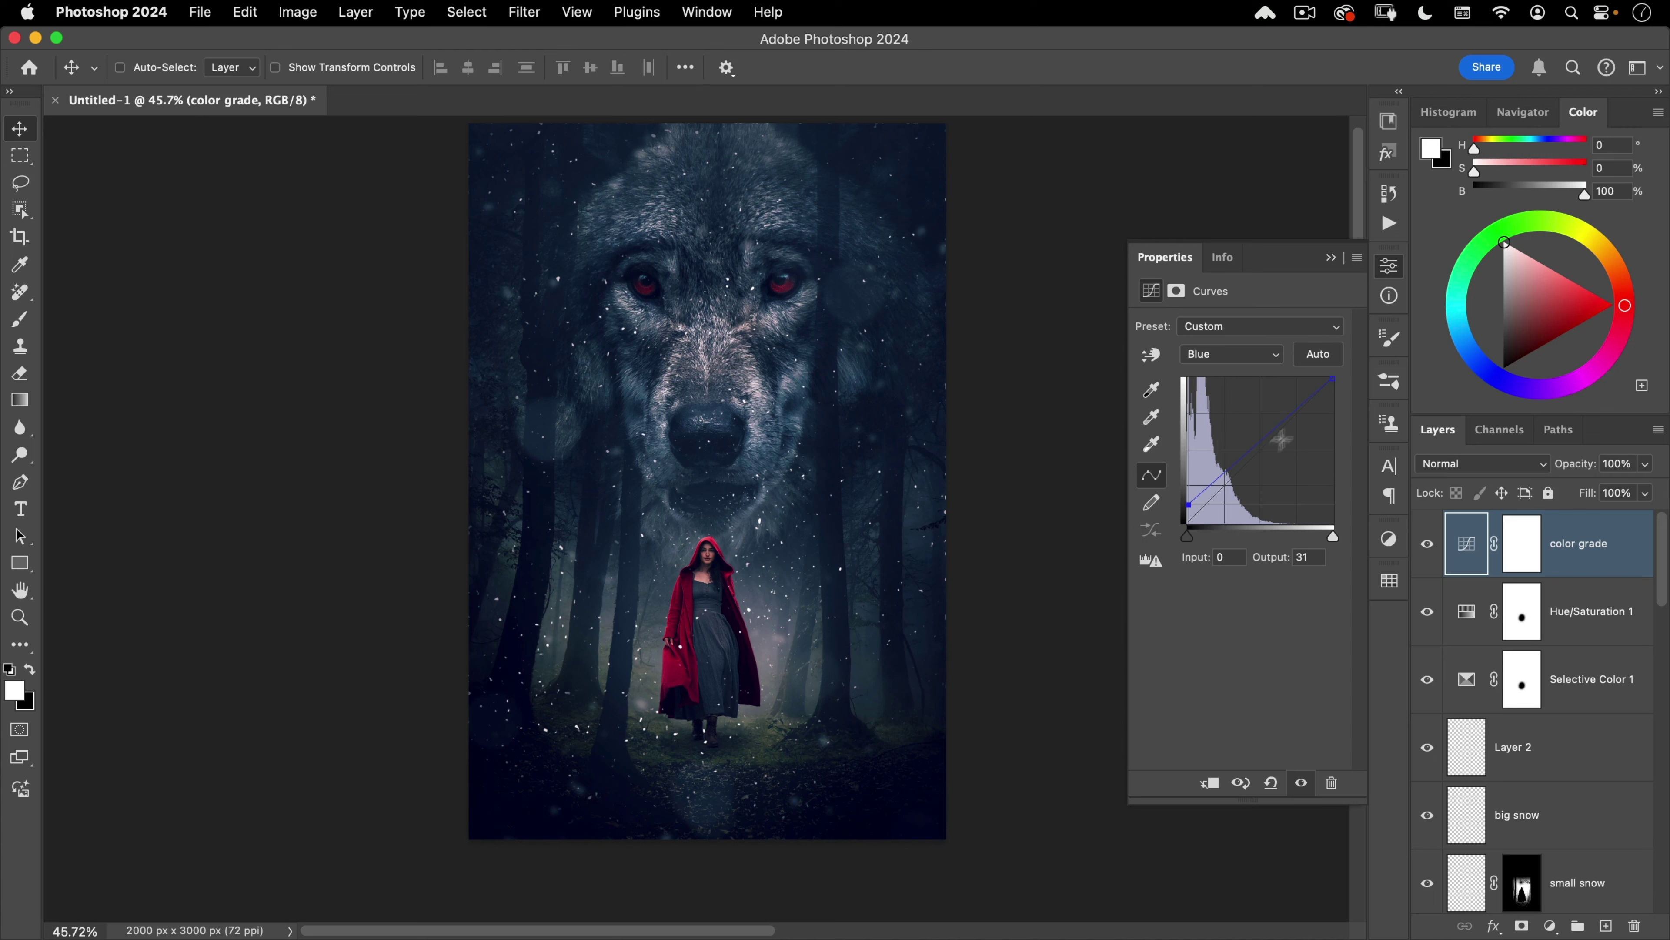
{"action": "left_click", "coordinate": [1331, 378]}
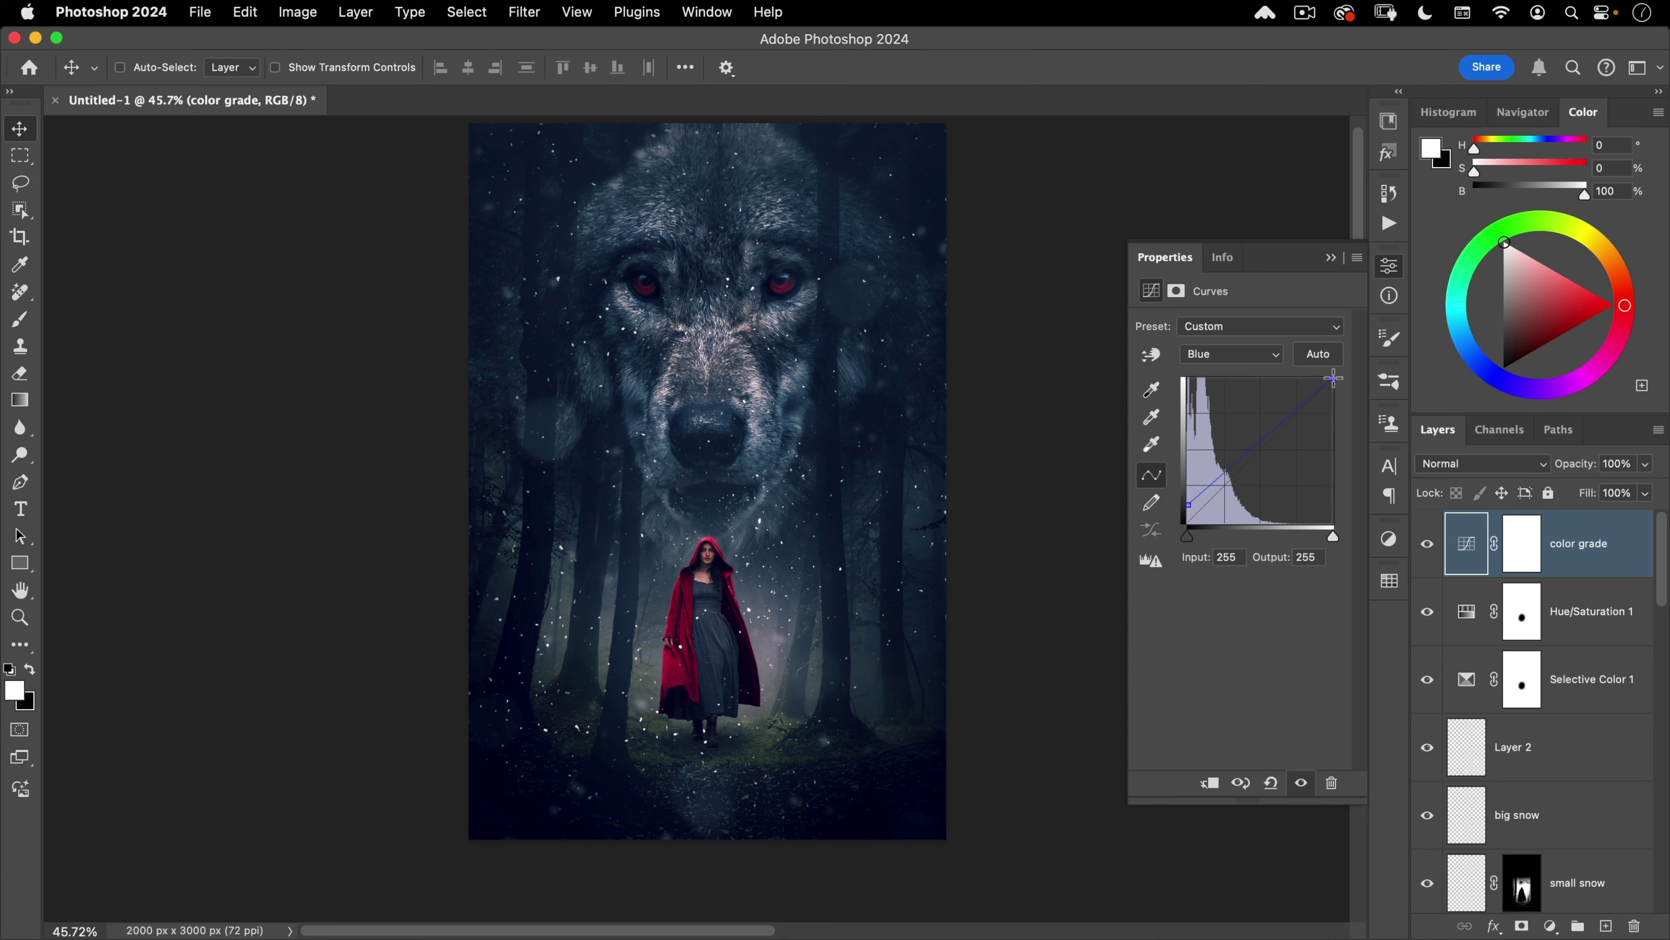
{"action": "left_click_drag", "start_coordinate": [1333, 379], "coordinate": [1343, 406]}
{"action": "left_click_drag", "start_coordinate": [567, 753], "coordinate": [906, 324]}
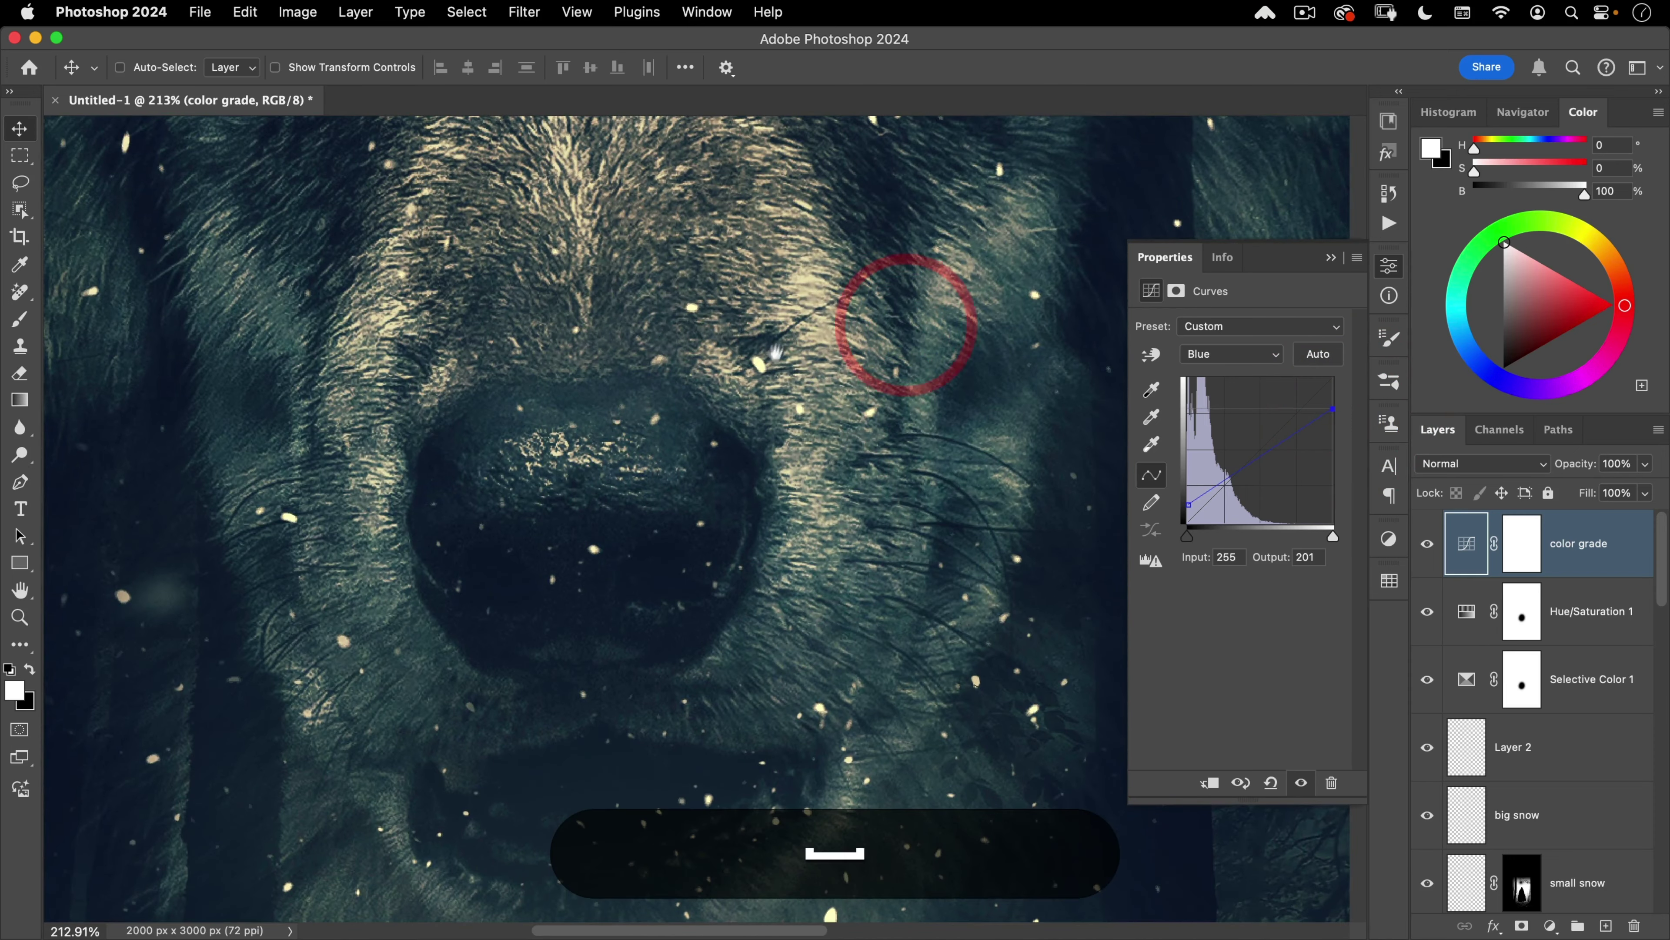
{"action": "left_click_drag", "start_coordinate": [832, 367], "coordinate": [731, 450]}
{"action": "left_click_drag", "start_coordinate": [901, 543], "coordinate": [820, 525]}
{"action": "left_click", "coordinate": [1389, 269]}
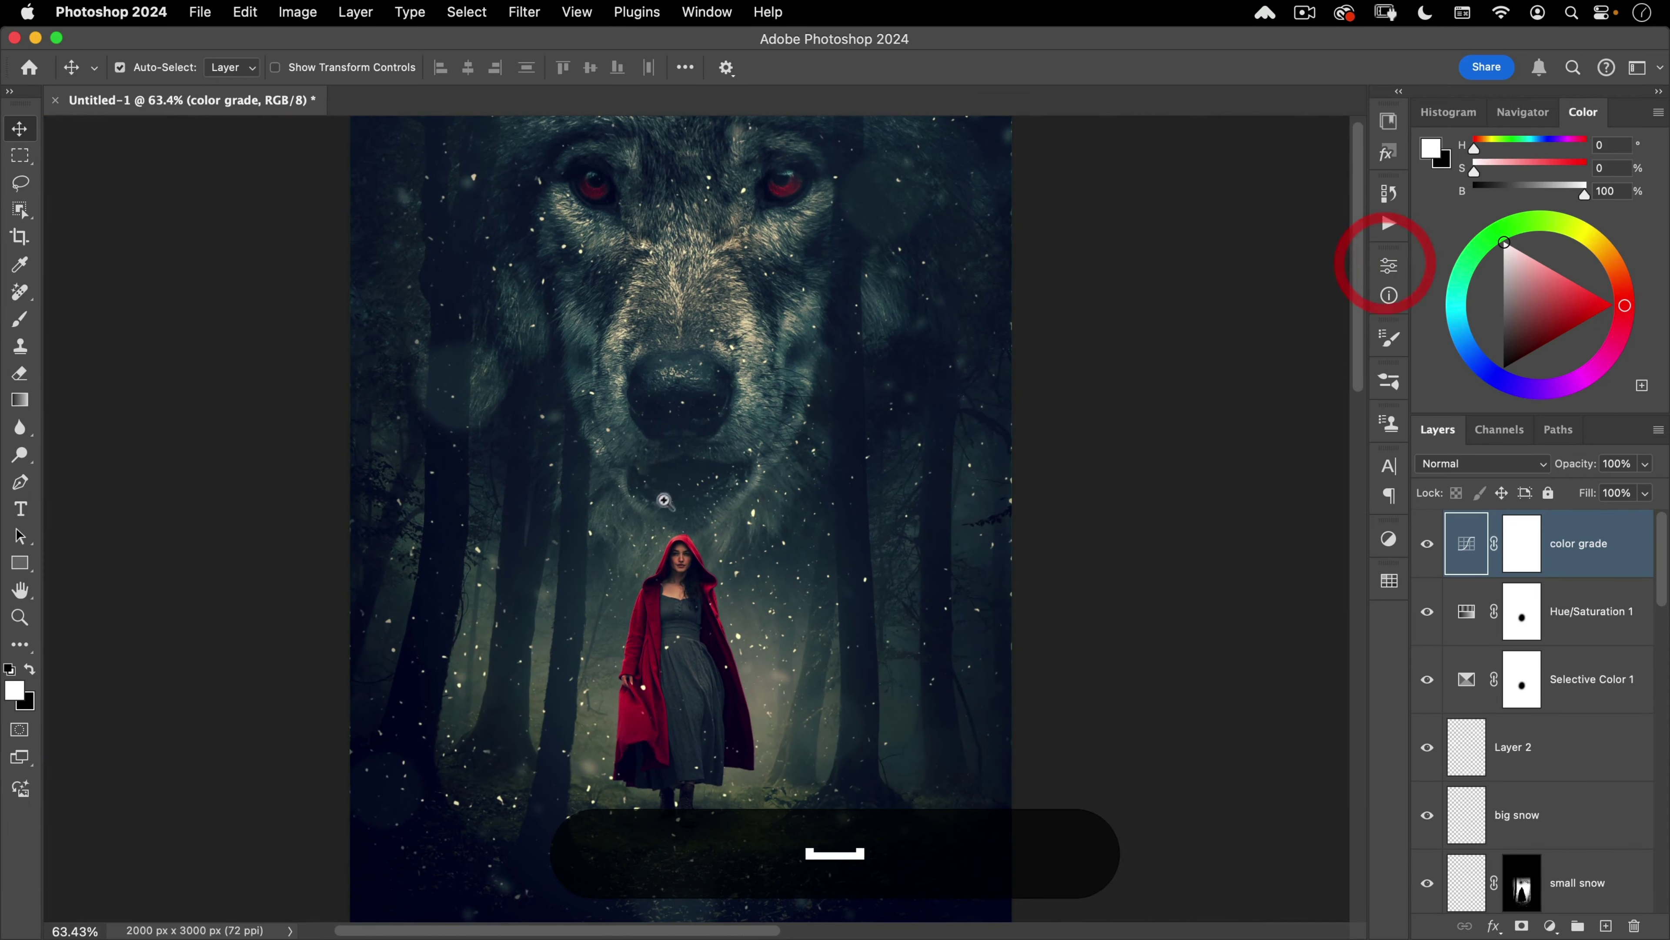
Step: Select the lower red part of both wolf irises with the Lasso tool as one combined selection
{"action": "left_click_drag", "start_coordinate": [663, 501], "coordinate": [623, 542]}
{"action": "left_click_drag", "start_coordinate": [727, 526], "coordinate": [753, 575]}
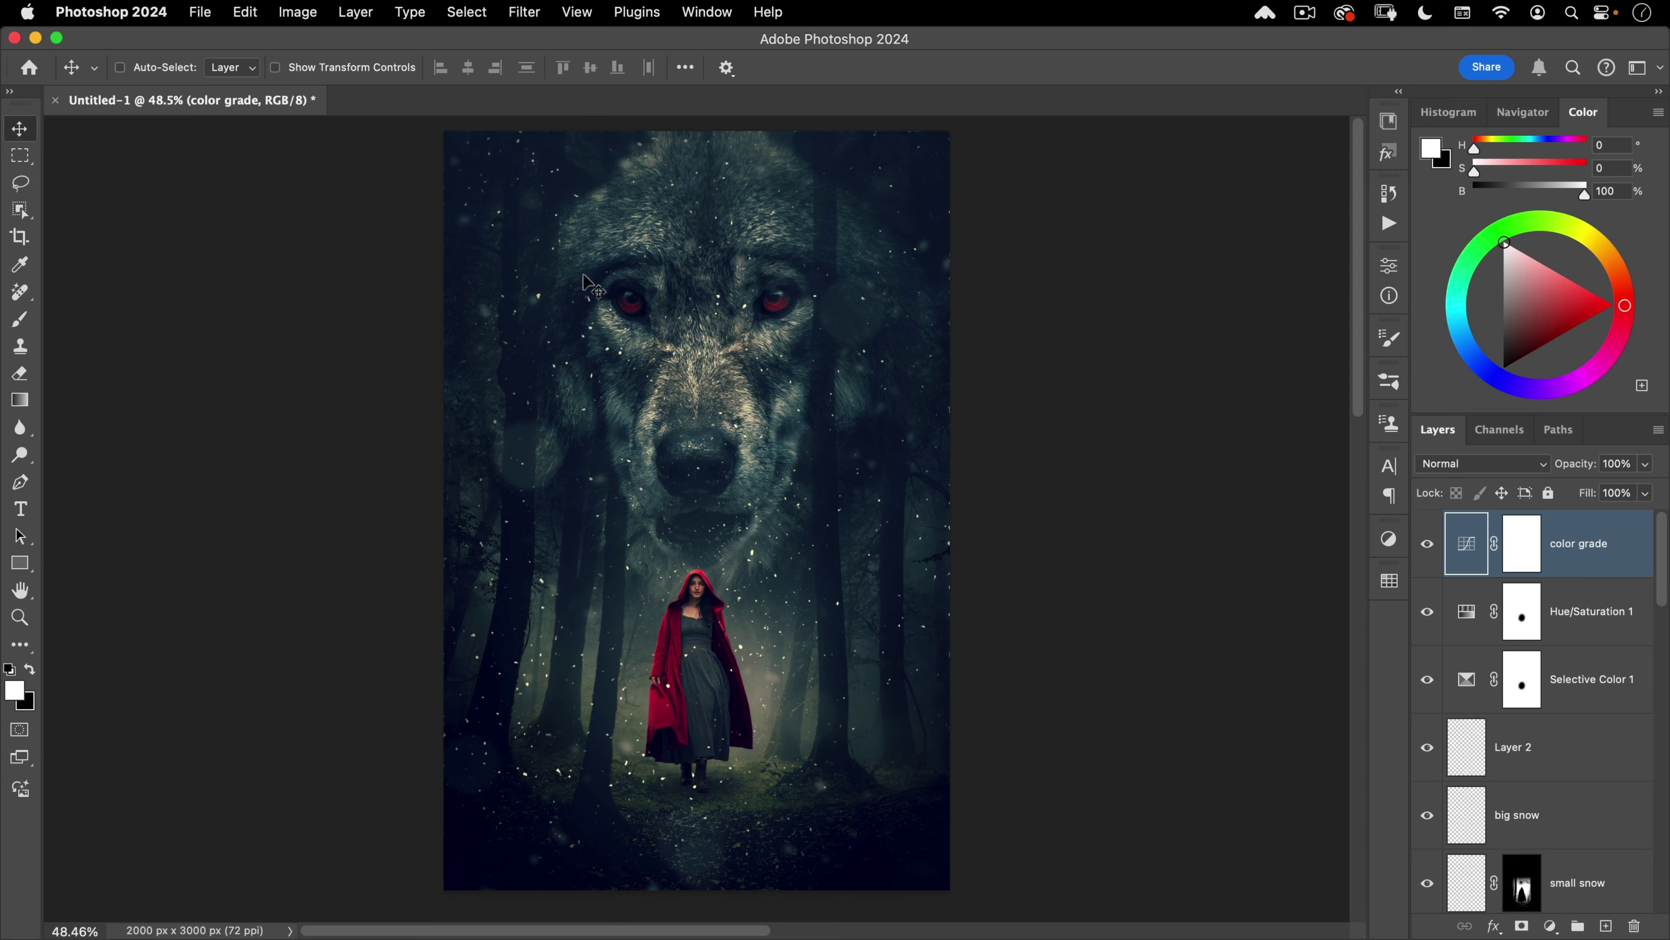
{"action": "left_click_drag", "start_coordinate": [633, 296], "coordinate": [776, 231]}
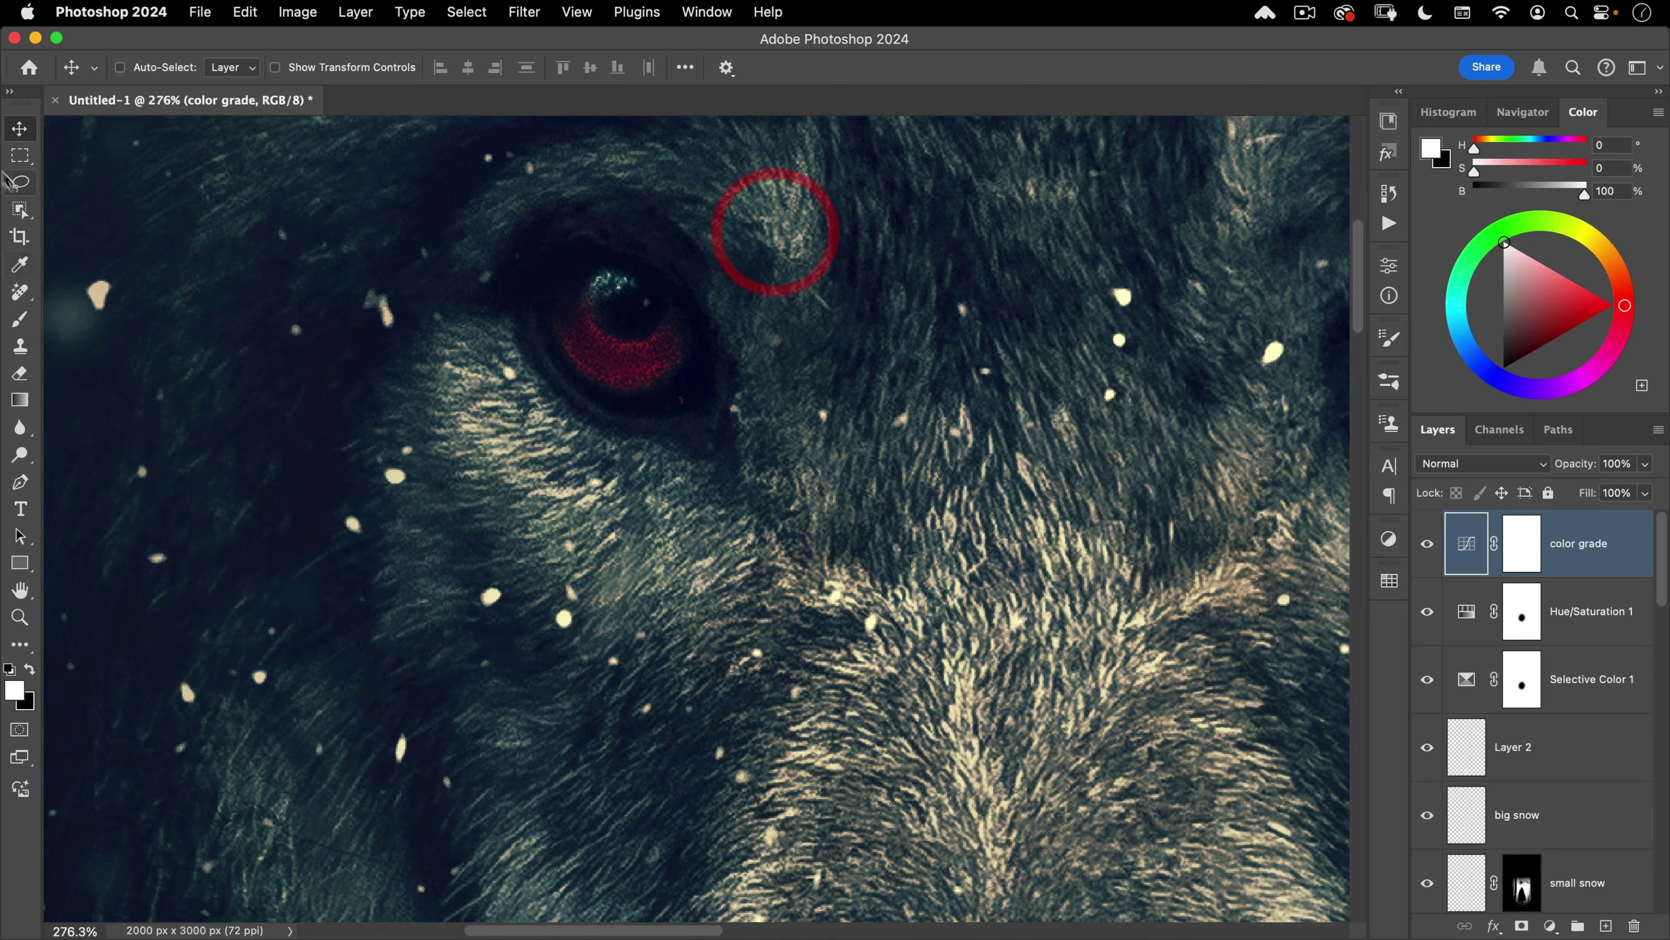
{"action": "left_click", "coordinate": [16, 180]}
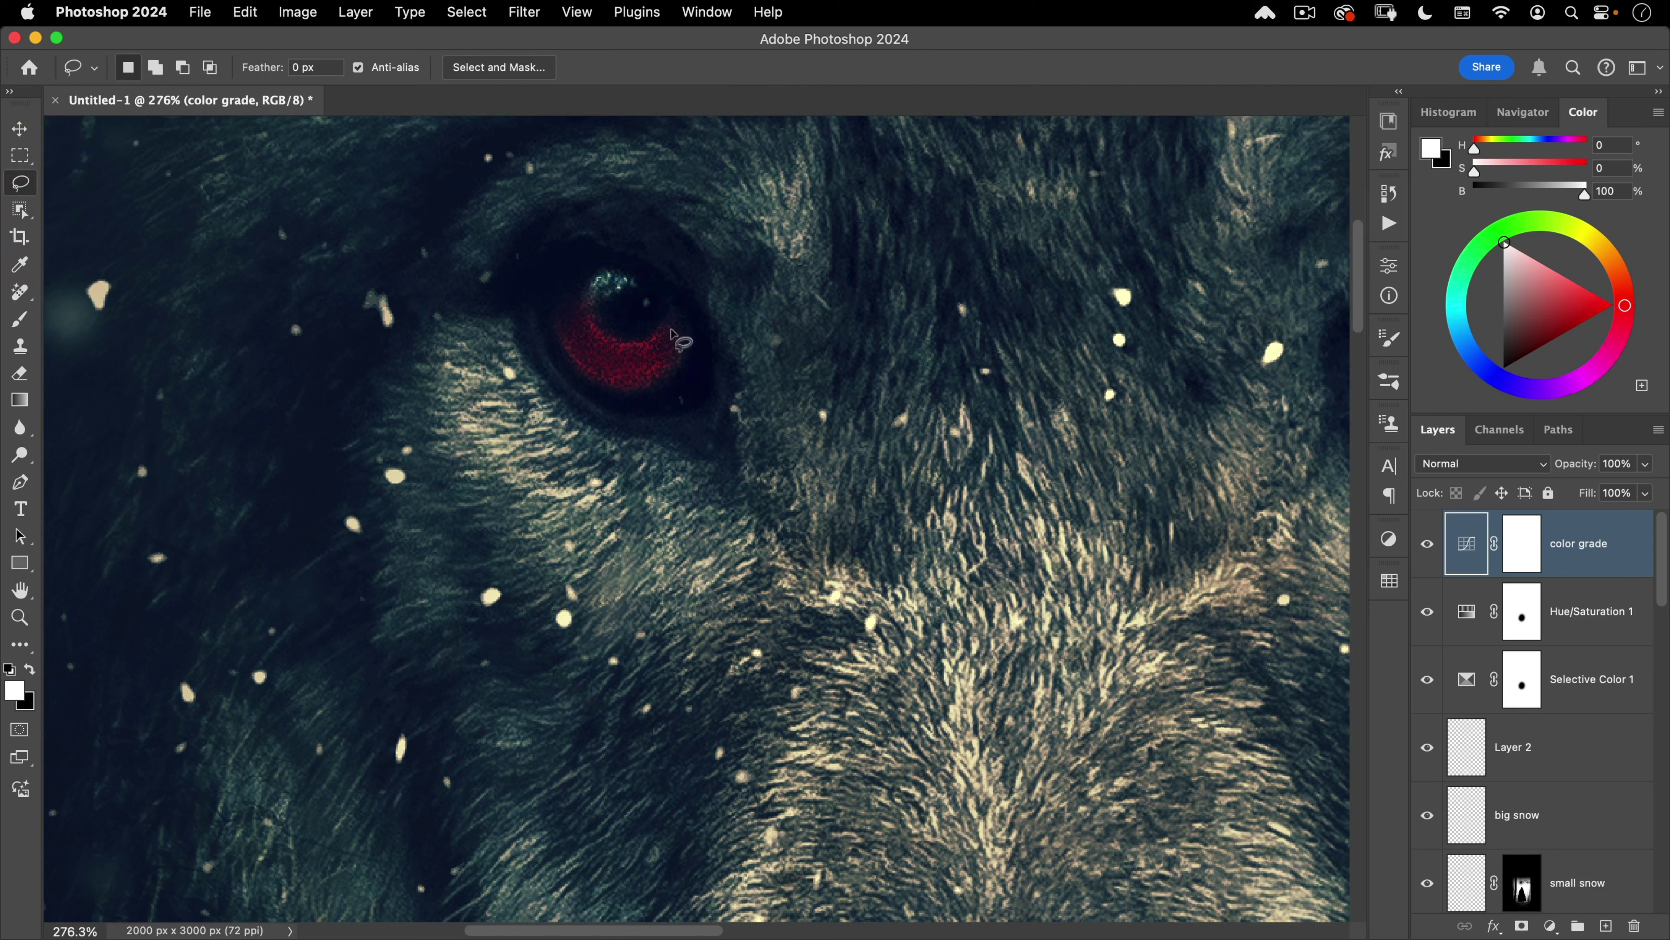
{"action": "mouse_move", "coordinate": [671, 331]}
{"action": "left_mouse_down"}
{"action": "mouse_move", "coordinate": [606, 340]}
{"action": "mouse_move", "coordinate": [571, 311]}
{"action": "mouse_move", "coordinate": [590, 373]}
{"action": "mouse_move", "coordinate": [625, 383]}
{"action": "mouse_move", "coordinate": [681, 337]}
{"action": "mouse_move", "coordinate": [667, 335]}
{"action": "left_mouse_up"}
{"action": "key", "text": "space"}
{"action": "left_click_drag", "start_coordinate": [1122, 355], "coordinate": [559, 346]}
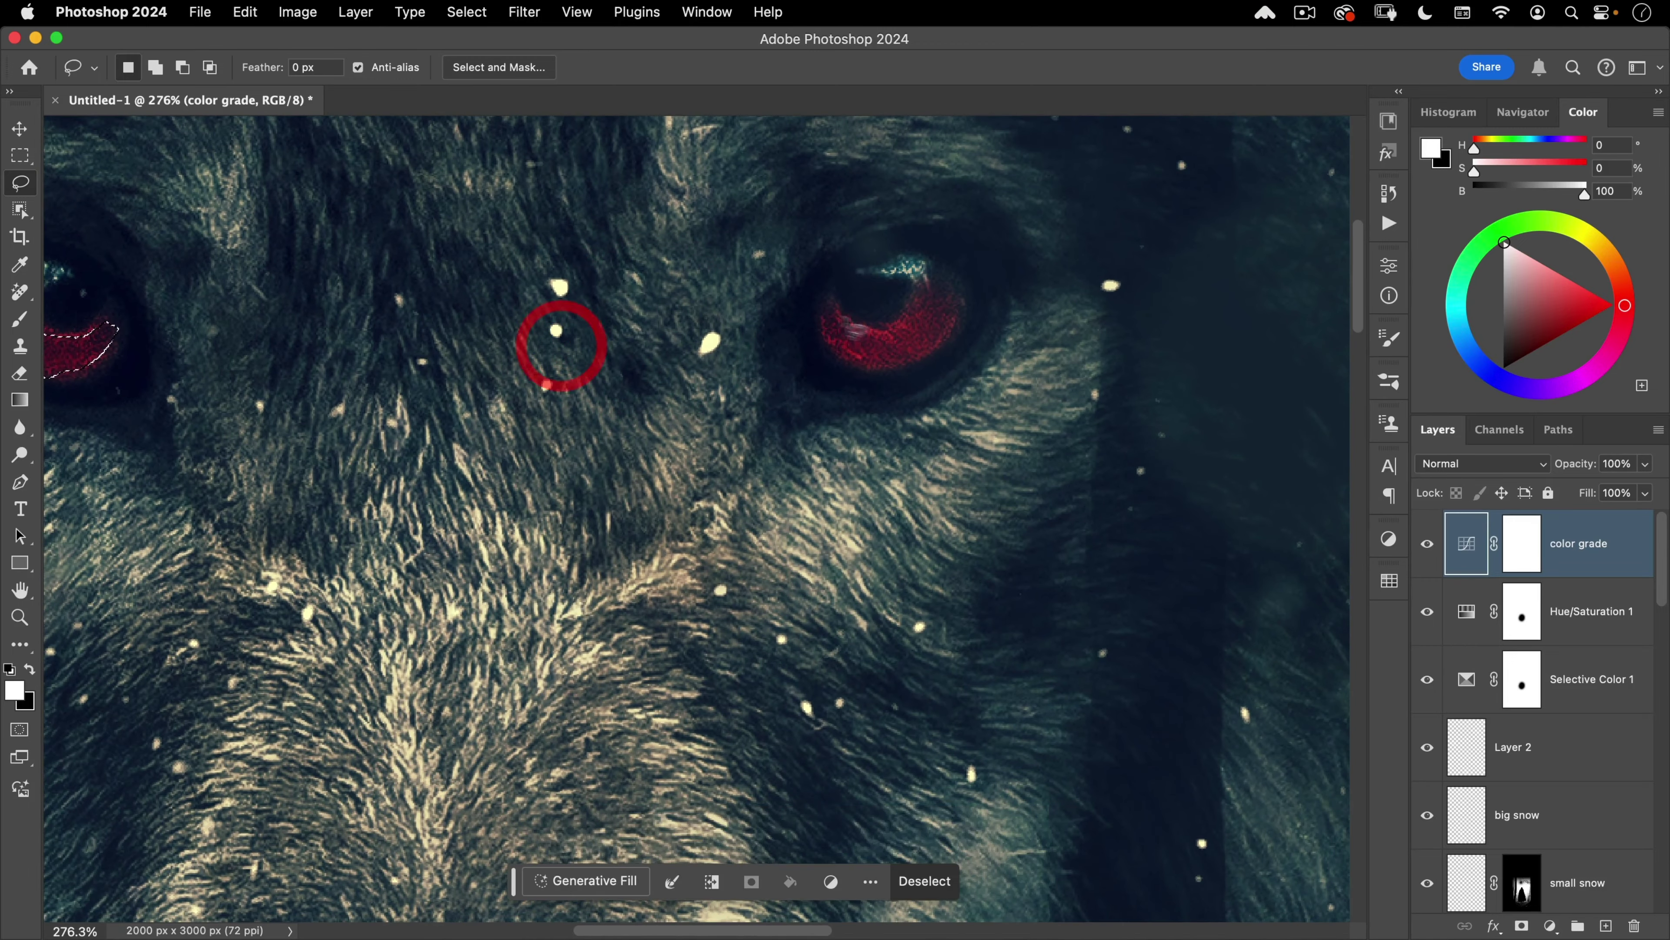
{"action": "mouse_move", "coordinate": [830, 305]}
{"action": "left_mouse_down"}
{"action": "mouse_move", "coordinate": [861, 327]}
{"action": "mouse_move", "coordinate": [934, 298]}
{"action": "mouse_move", "coordinate": [888, 374]}
{"action": "mouse_move", "coordinate": [848, 355]}
{"action": "mouse_move", "coordinate": [830, 305]}
{"action": "left_mouse_up"}
Step: Add a Curves adjustment masked to the selected irises and raise its Red curve to about input 89, output 186
{"action": "left_click", "coordinate": [1550, 926]}
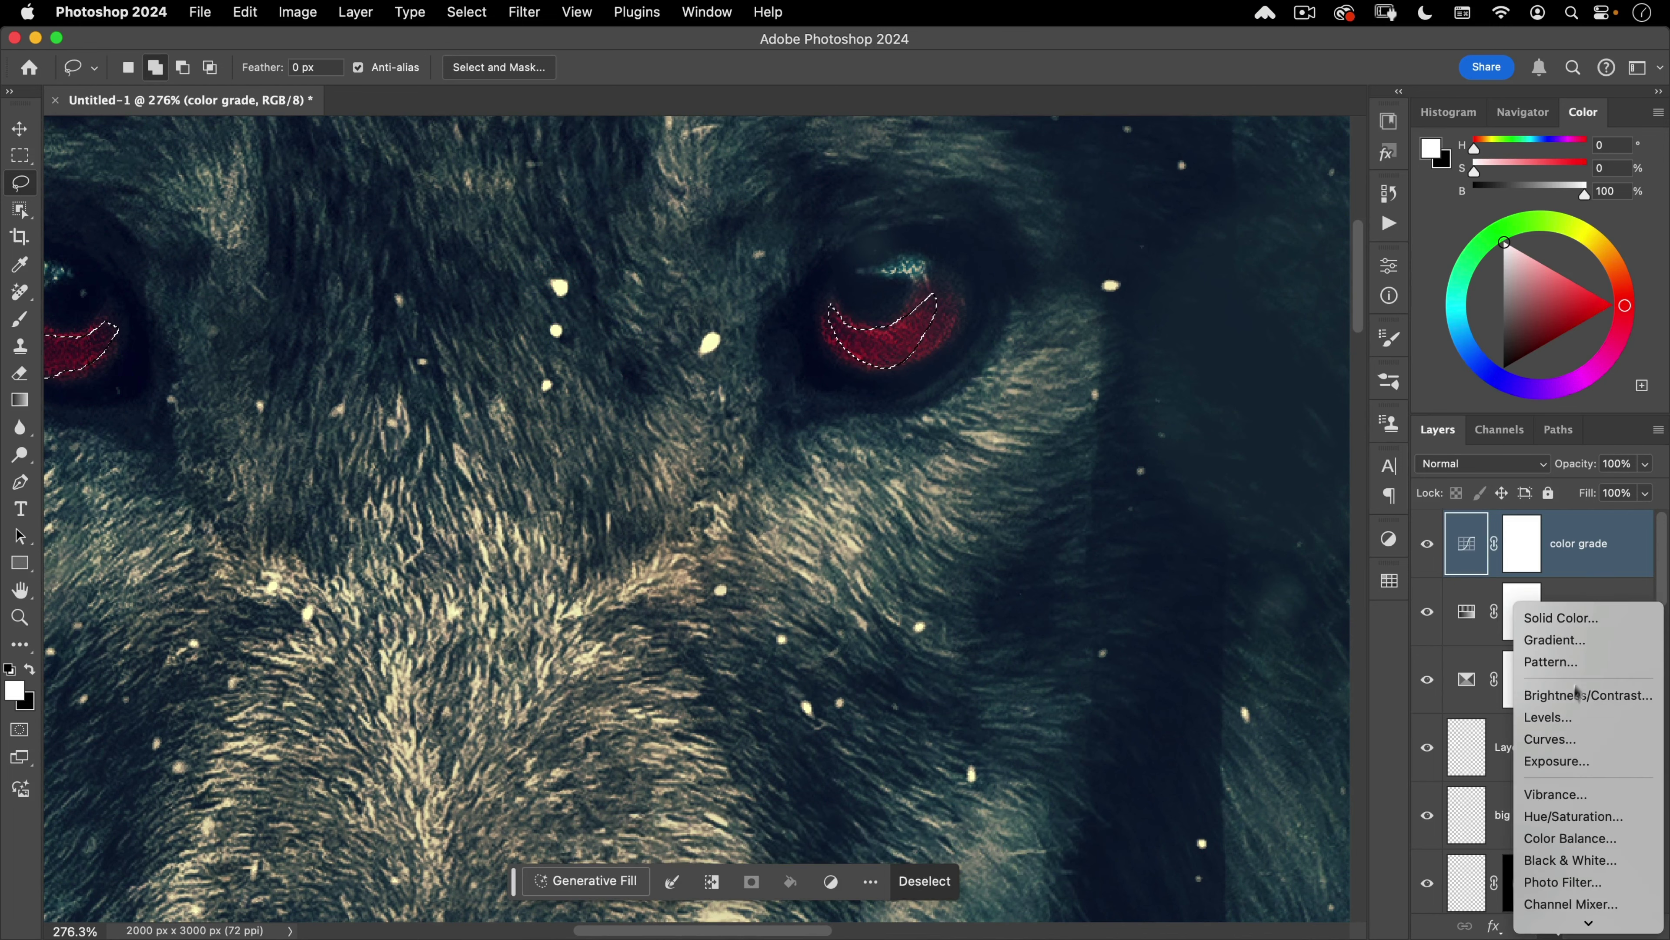
{"action": "left_click", "coordinate": [1559, 738]}
{"action": "left_click_drag", "start_coordinate": [782, 472], "coordinate": [641, 568]}
{"action": "left_click_drag", "start_coordinate": [749, 576], "coordinate": [735, 453]}
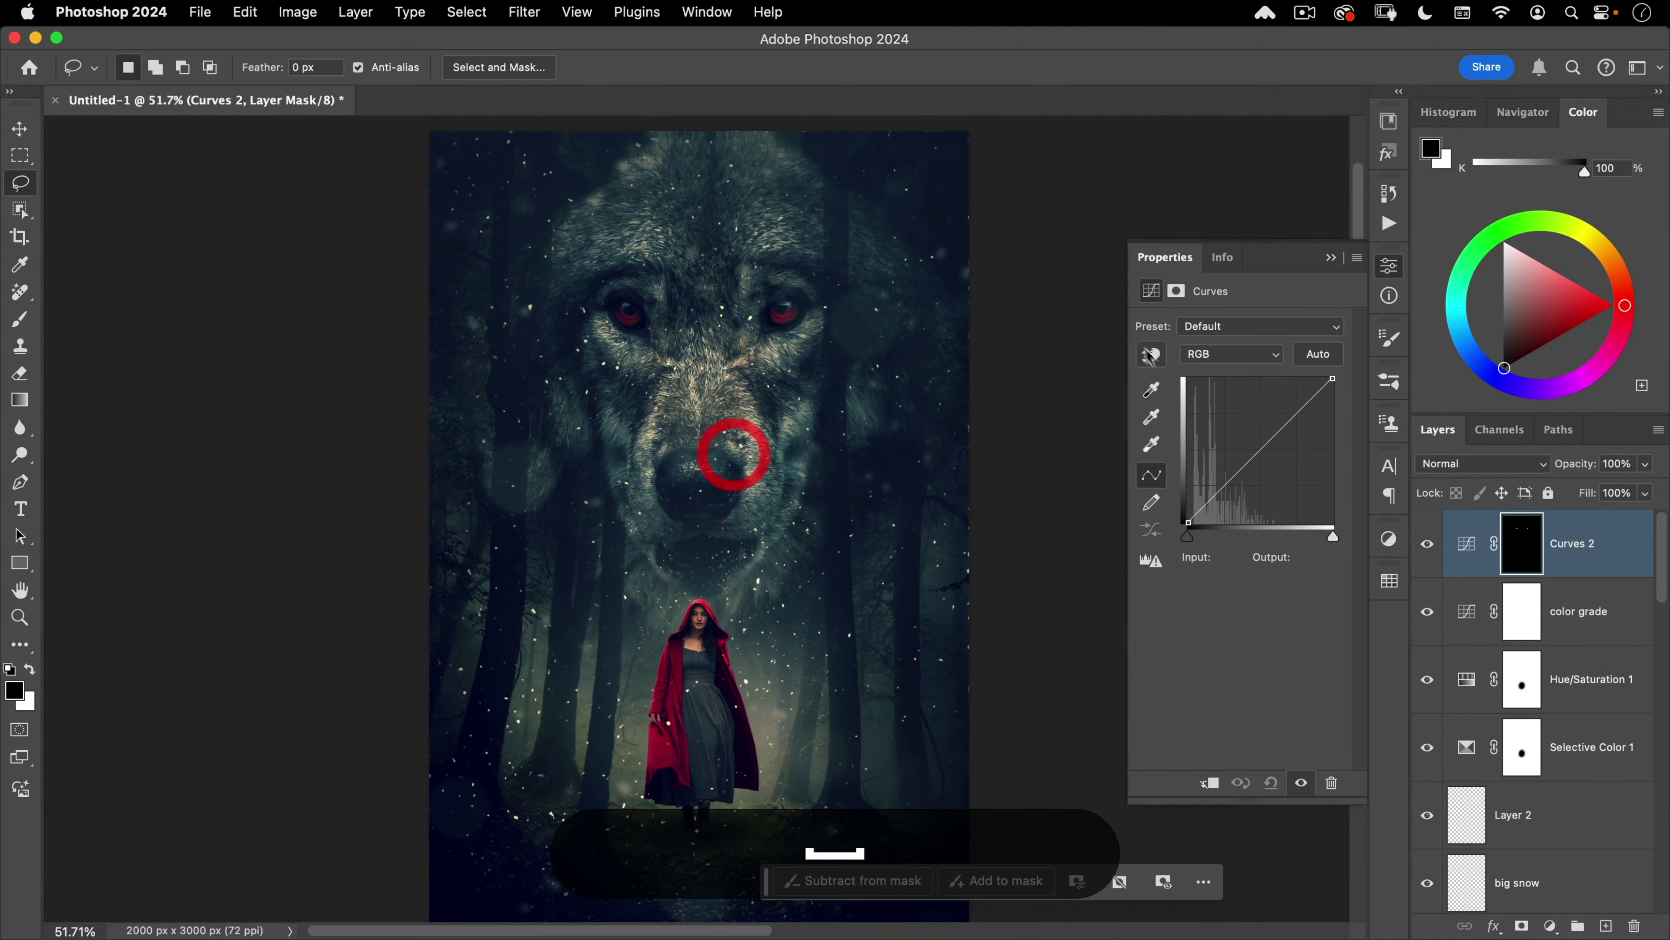
{"action": "left_click", "coordinate": [1220, 355]}
{"action": "left_click", "coordinate": [1204, 374]}
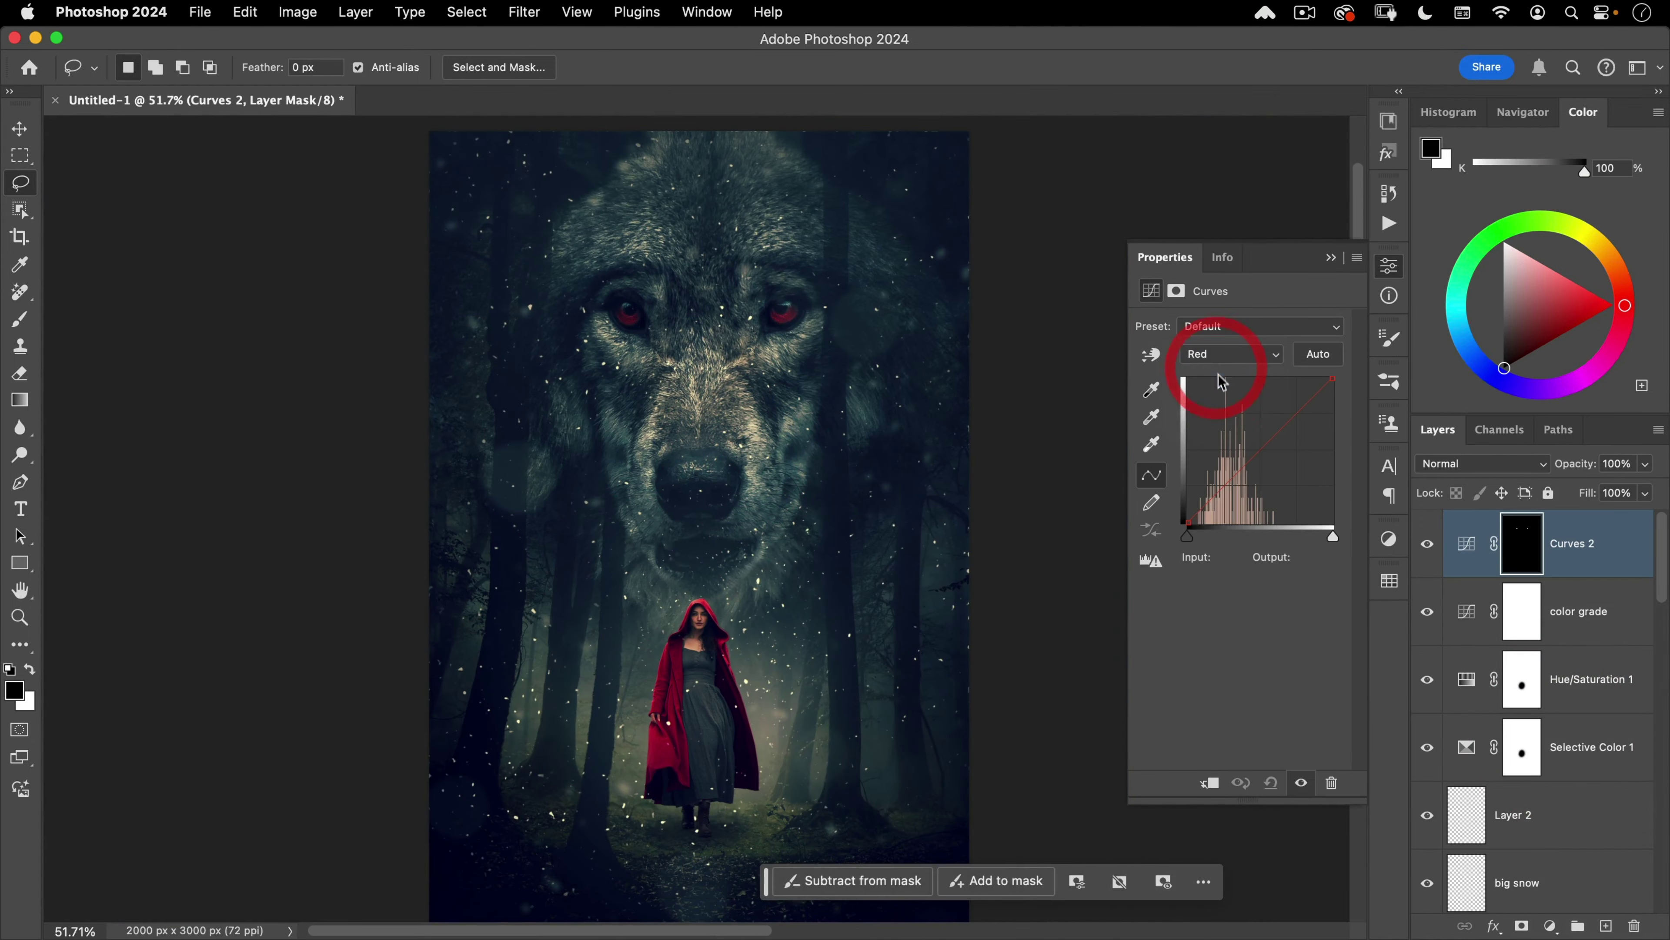
{"action": "left_click", "coordinate": [1257, 437]}
{"action": "left_click_drag", "start_coordinate": [1256, 435], "coordinate": [1246, 425]}
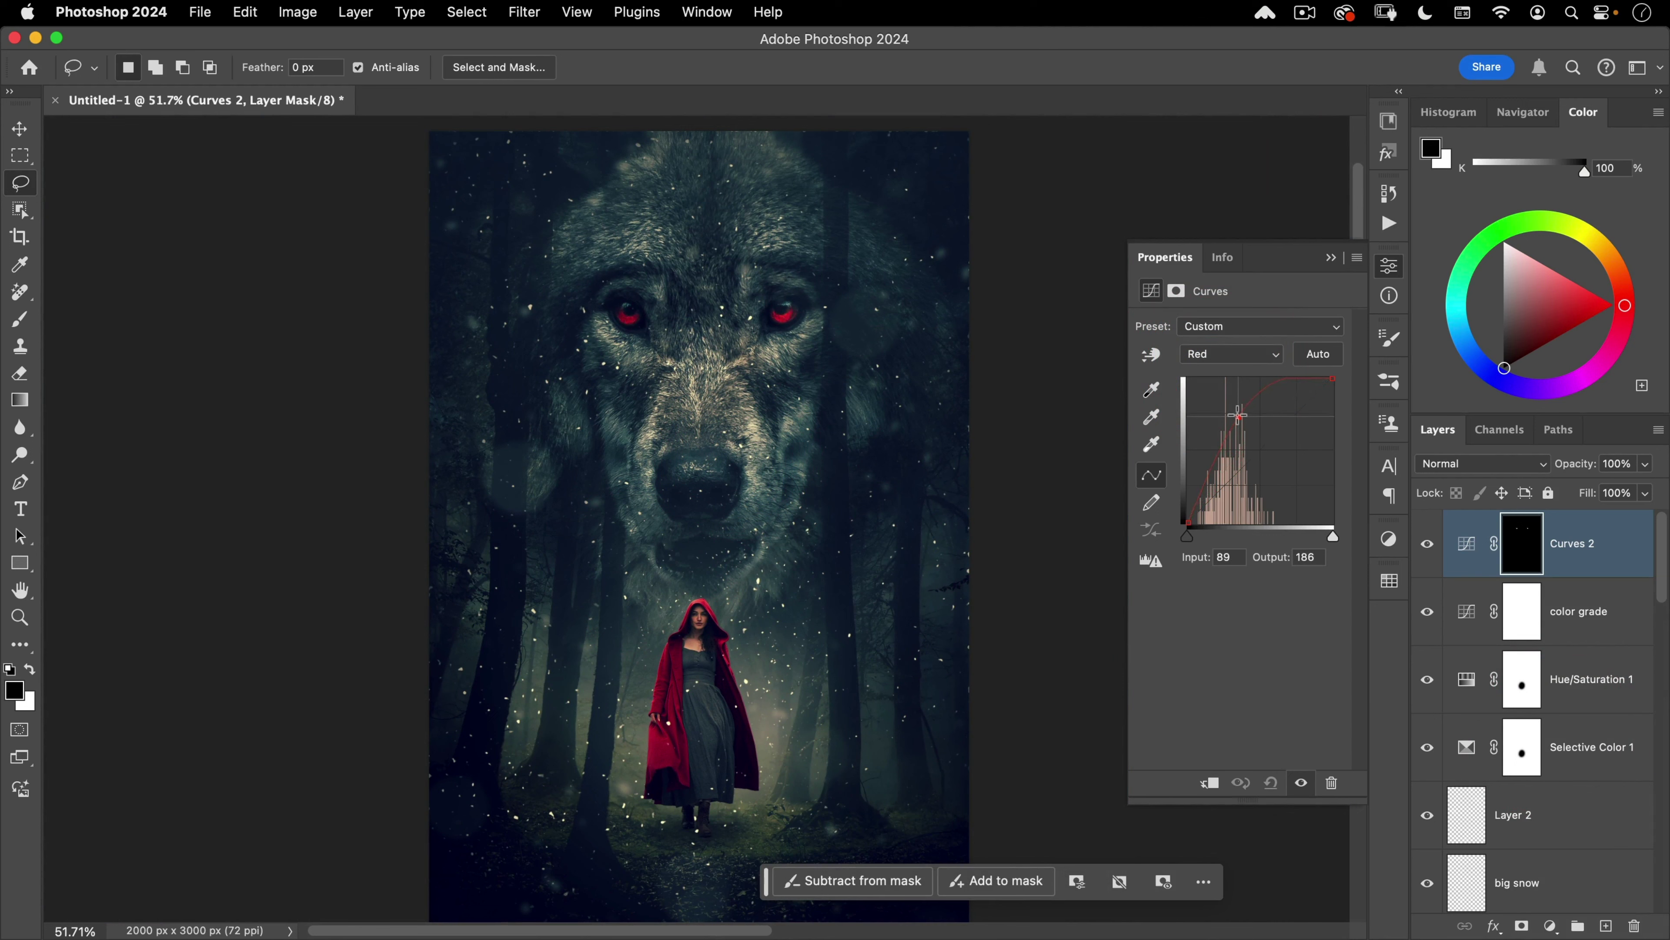
{"action": "left_click_drag", "start_coordinate": [1242, 421], "coordinate": [1240, 418]}
Step: Feather the iris Curves layer's mask to soften the edges of the red glow in the wolf's eyes
{"action": "left_click", "coordinate": [1176, 290]}
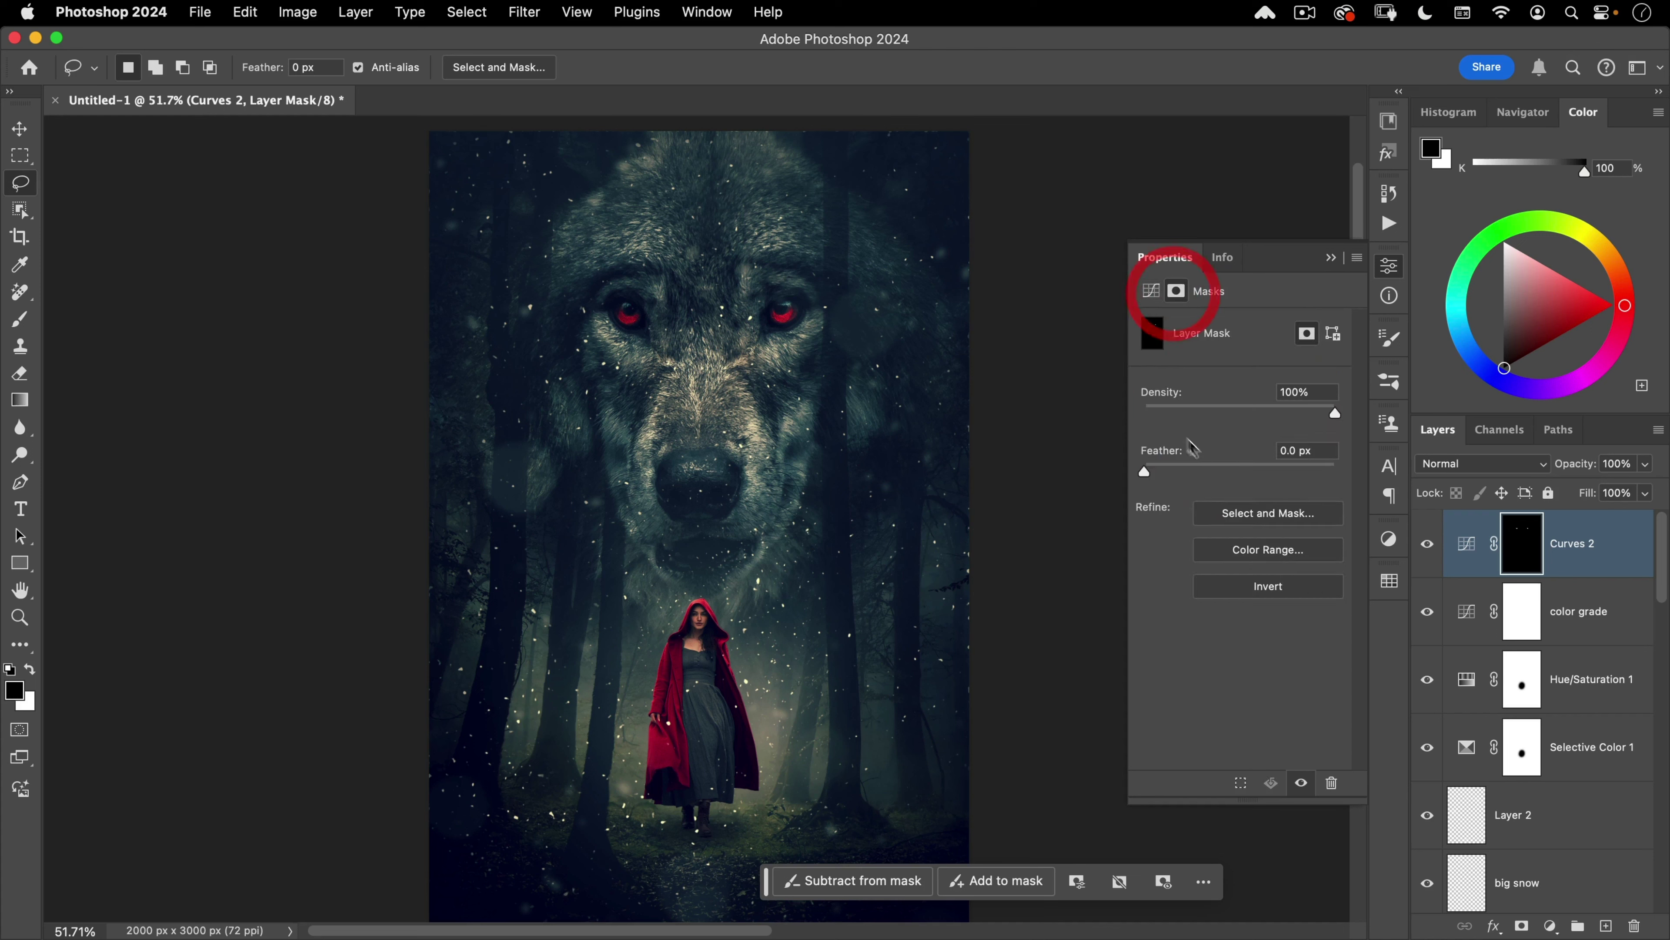
{"action": "left_click", "coordinate": [1193, 469]}
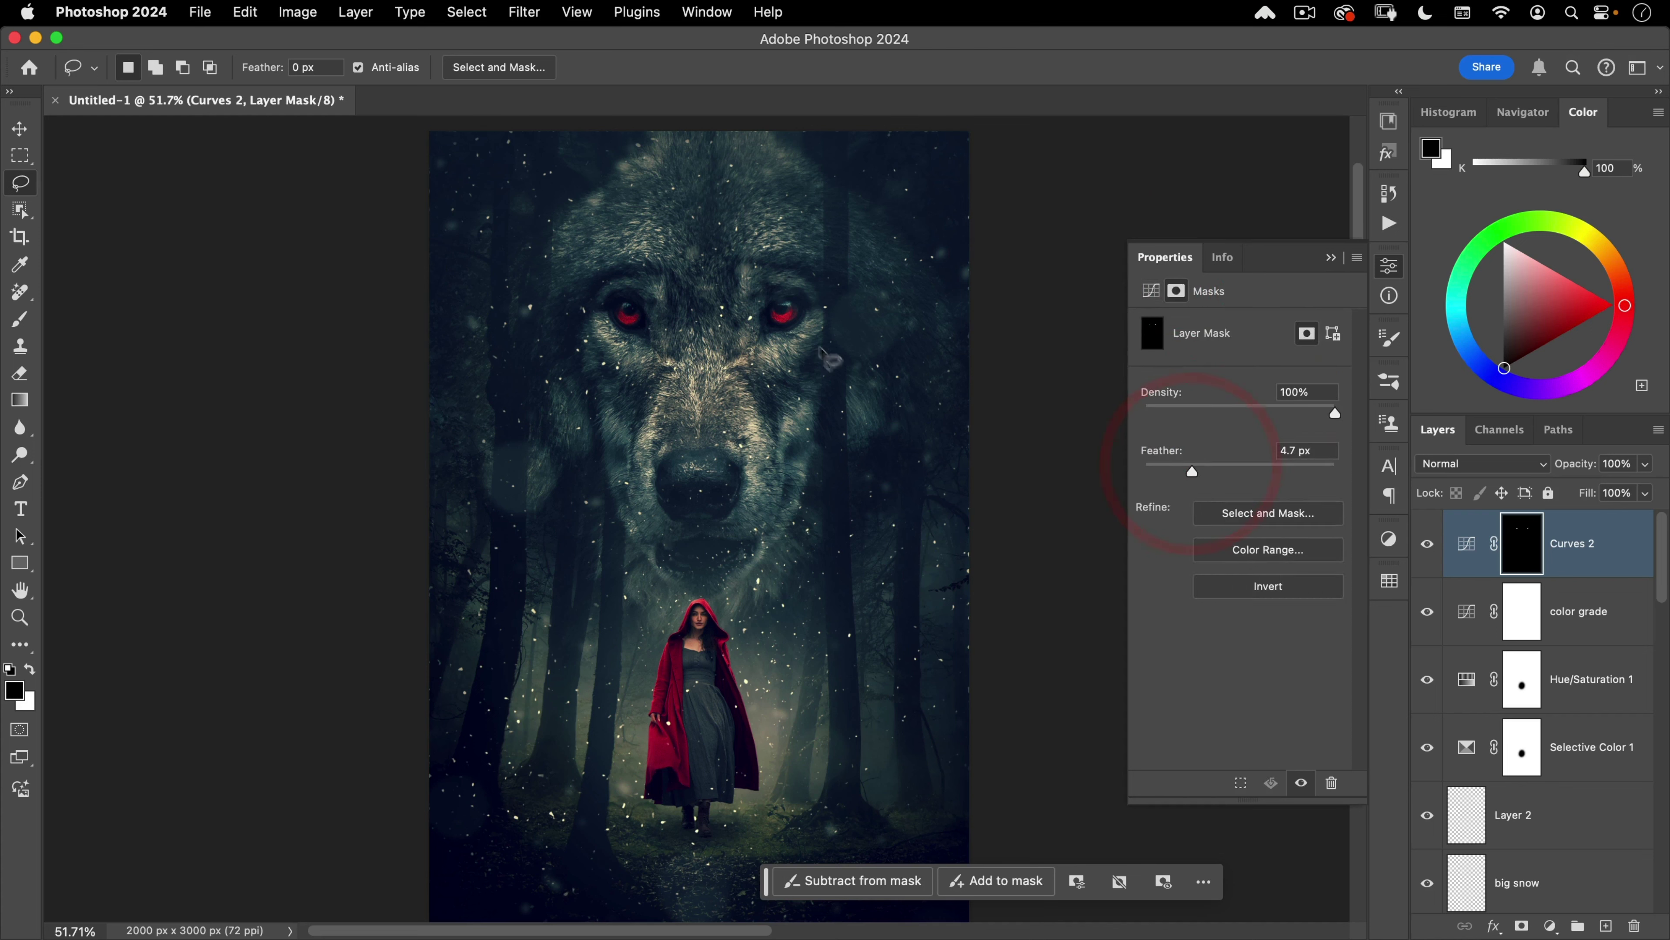
{"action": "left_click", "coordinate": [1212, 468]}
{"action": "left_click", "coordinate": [1207, 467]}
{"action": "left_click", "coordinate": [1212, 468]}
{"action": "left_click", "coordinate": [1390, 267]}
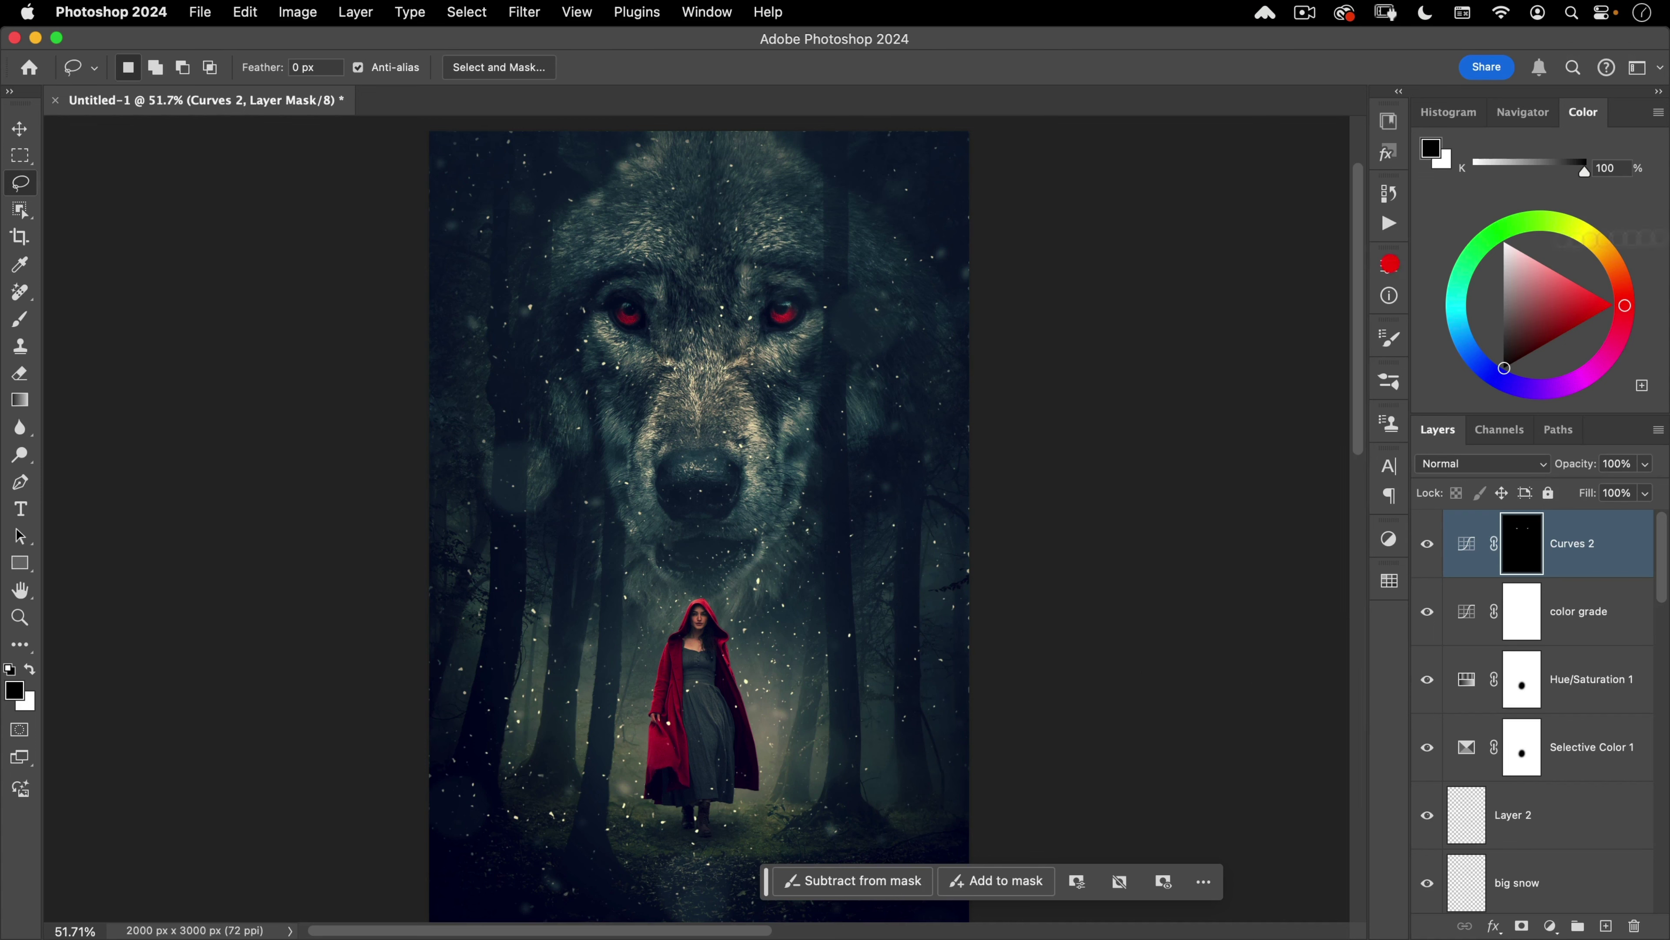
Step: Create a new empty layer above the iris Curves adjustment and name it "film grain"
{"action": "left_click", "coordinate": [1037, 451]}
{"action": "key", "text": "space"}
{"action": "left_click_drag", "start_coordinate": [833, 581], "coordinate": [830, 542]}
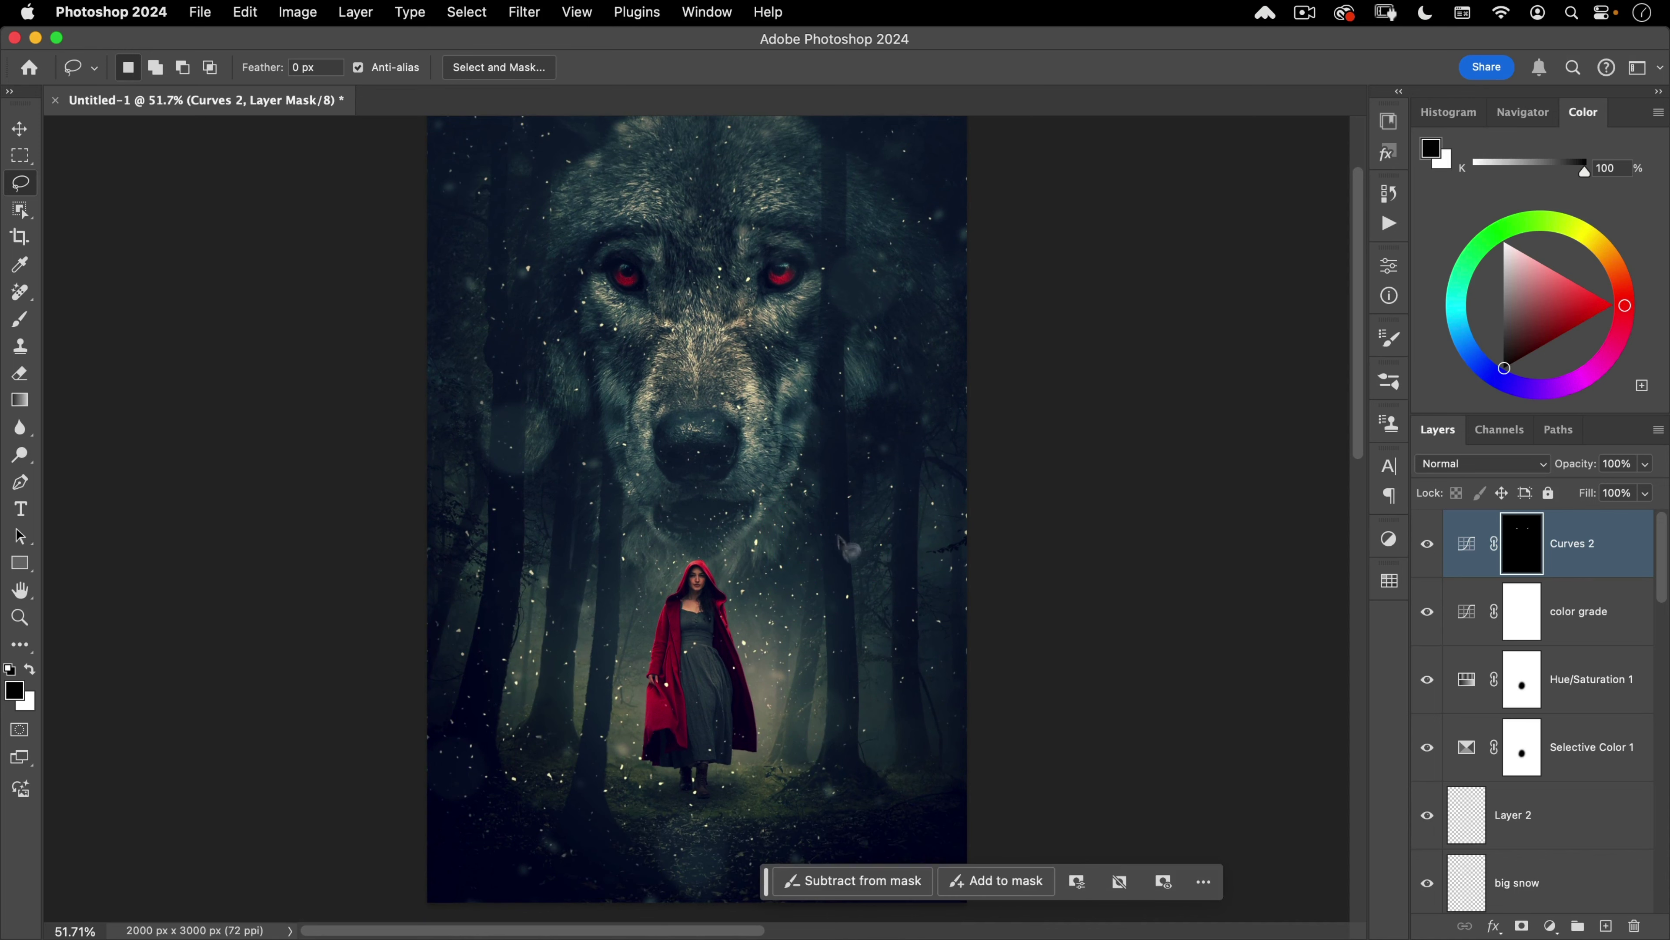
{"action": "key", "text": "super+space"}
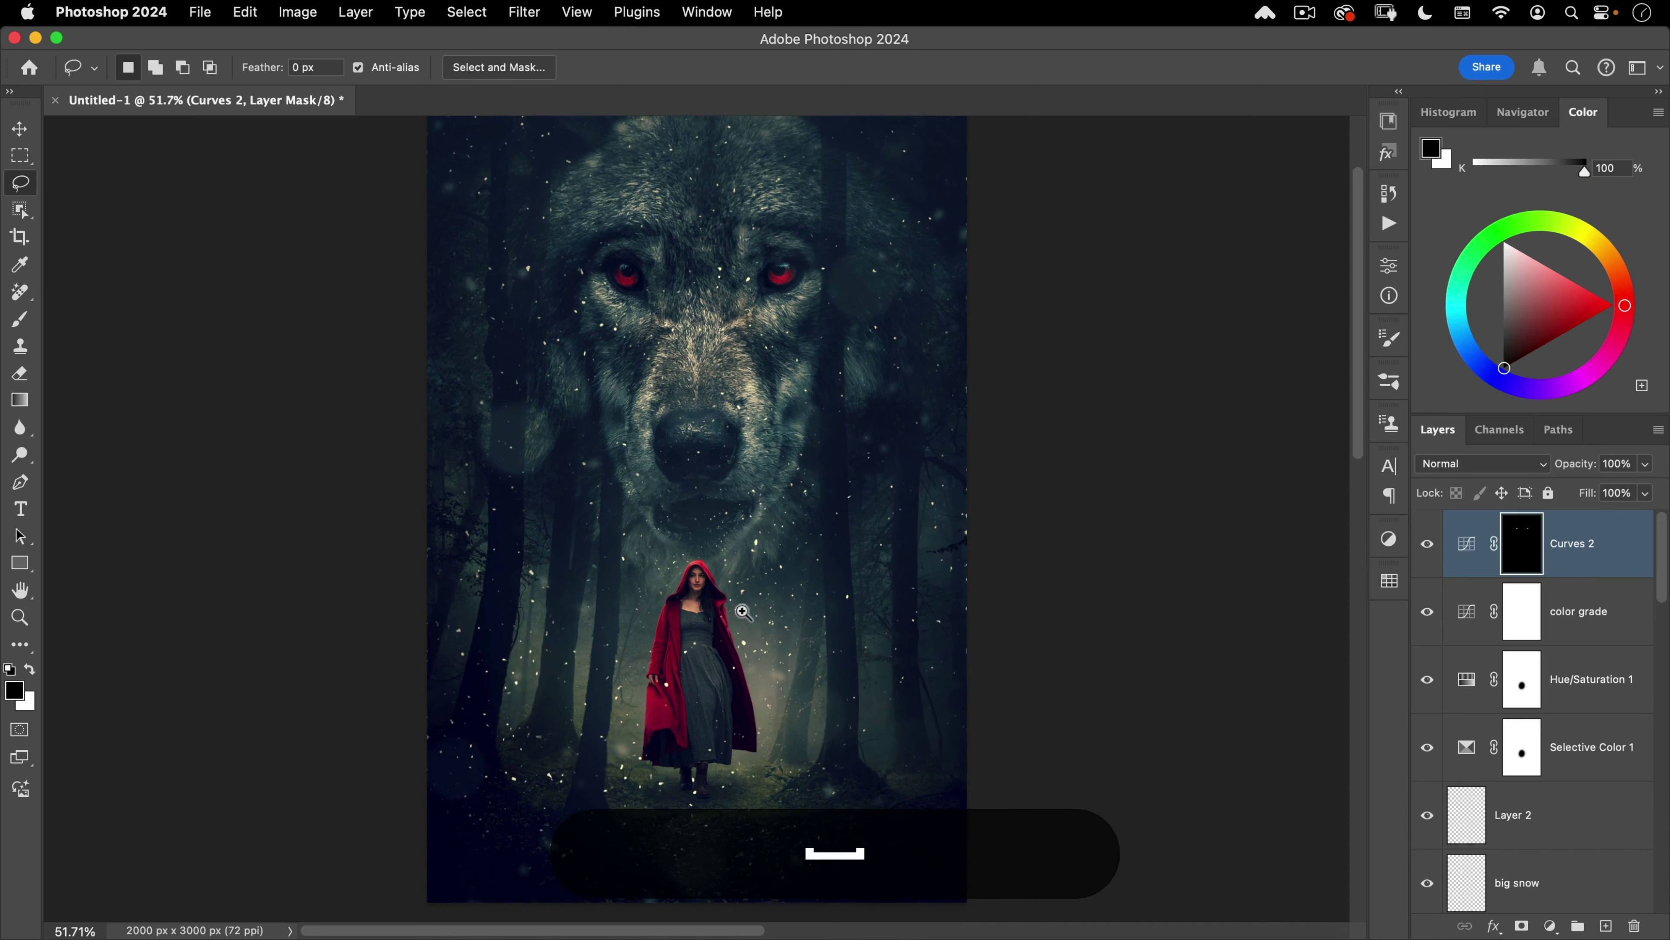
{"action": "left_click_drag", "start_coordinate": [742, 610], "coordinate": [726, 635]}
{"action": "left_click_drag", "start_coordinate": [797, 591], "coordinate": [776, 570]}
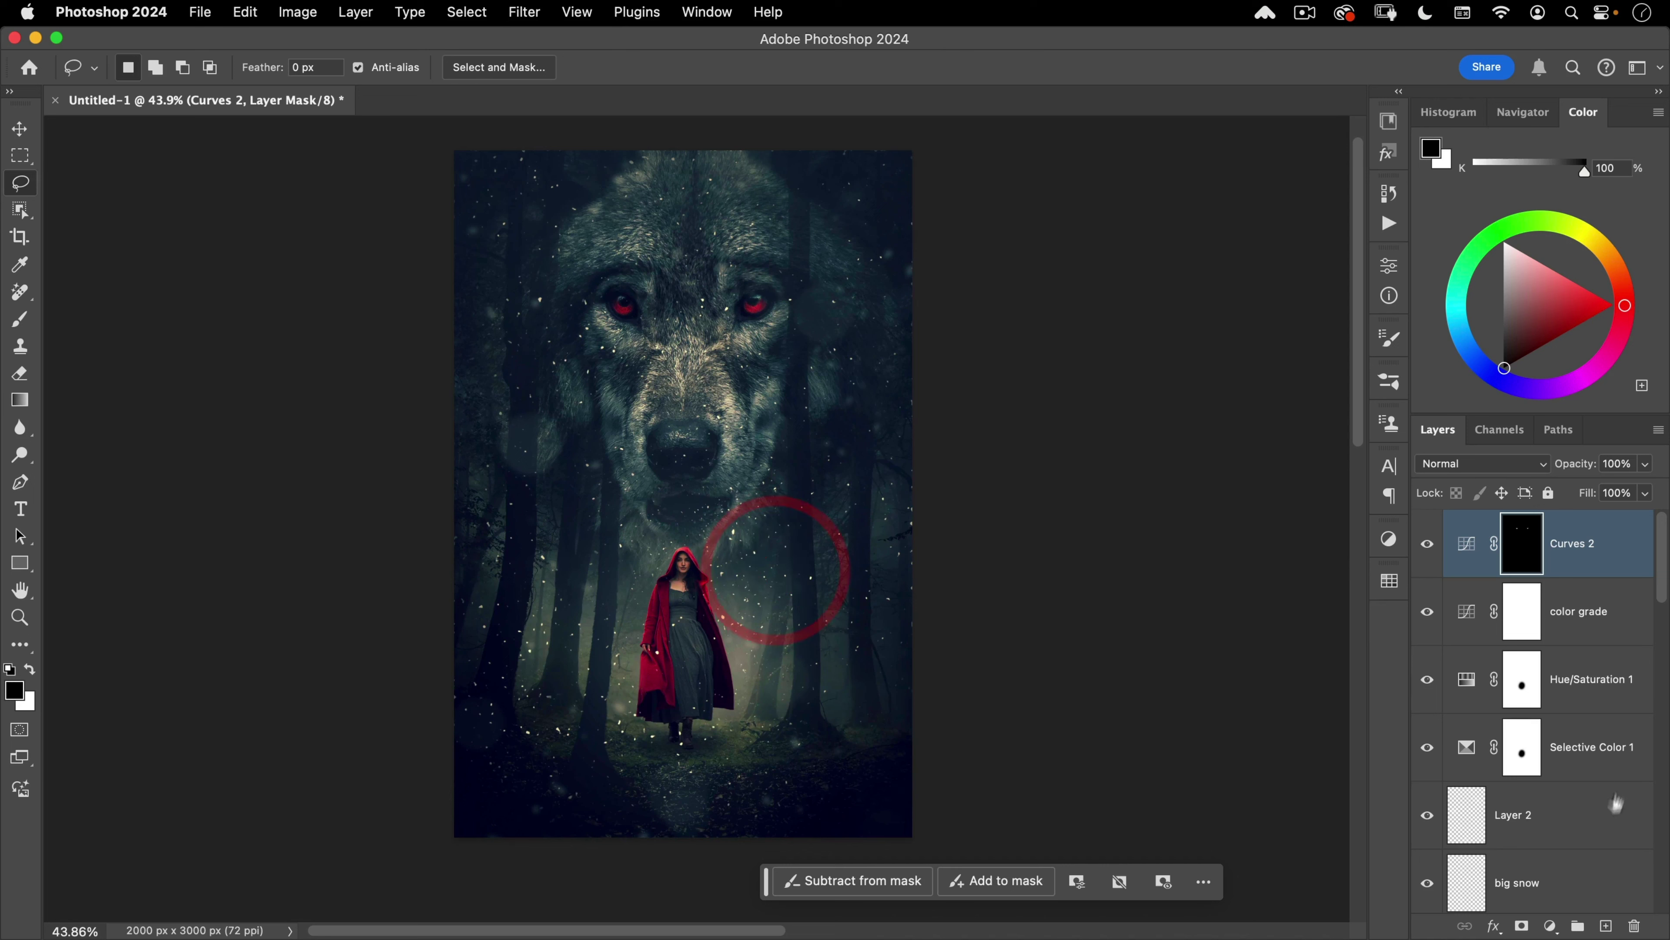
{"action": "left_click", "coordinate": [1606, 926]}
{"action": "double_click", "coordinate": [1512, 544]}
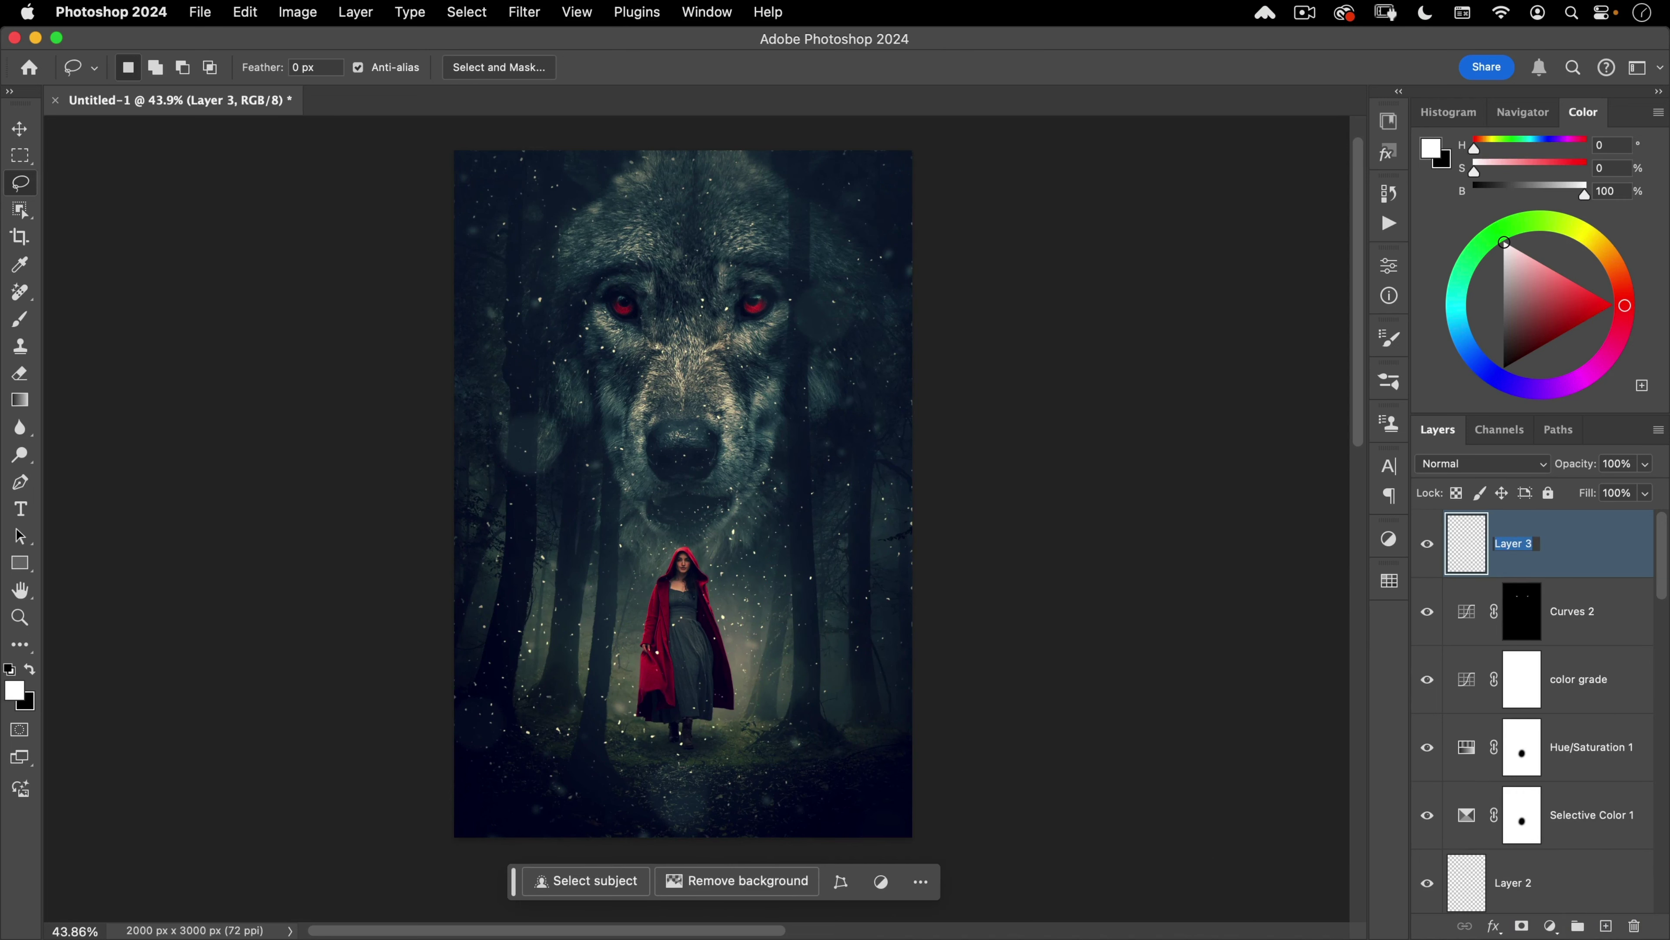
{"action": "type", "text": "film grain"}
{"action": "key", "text": "Return"}
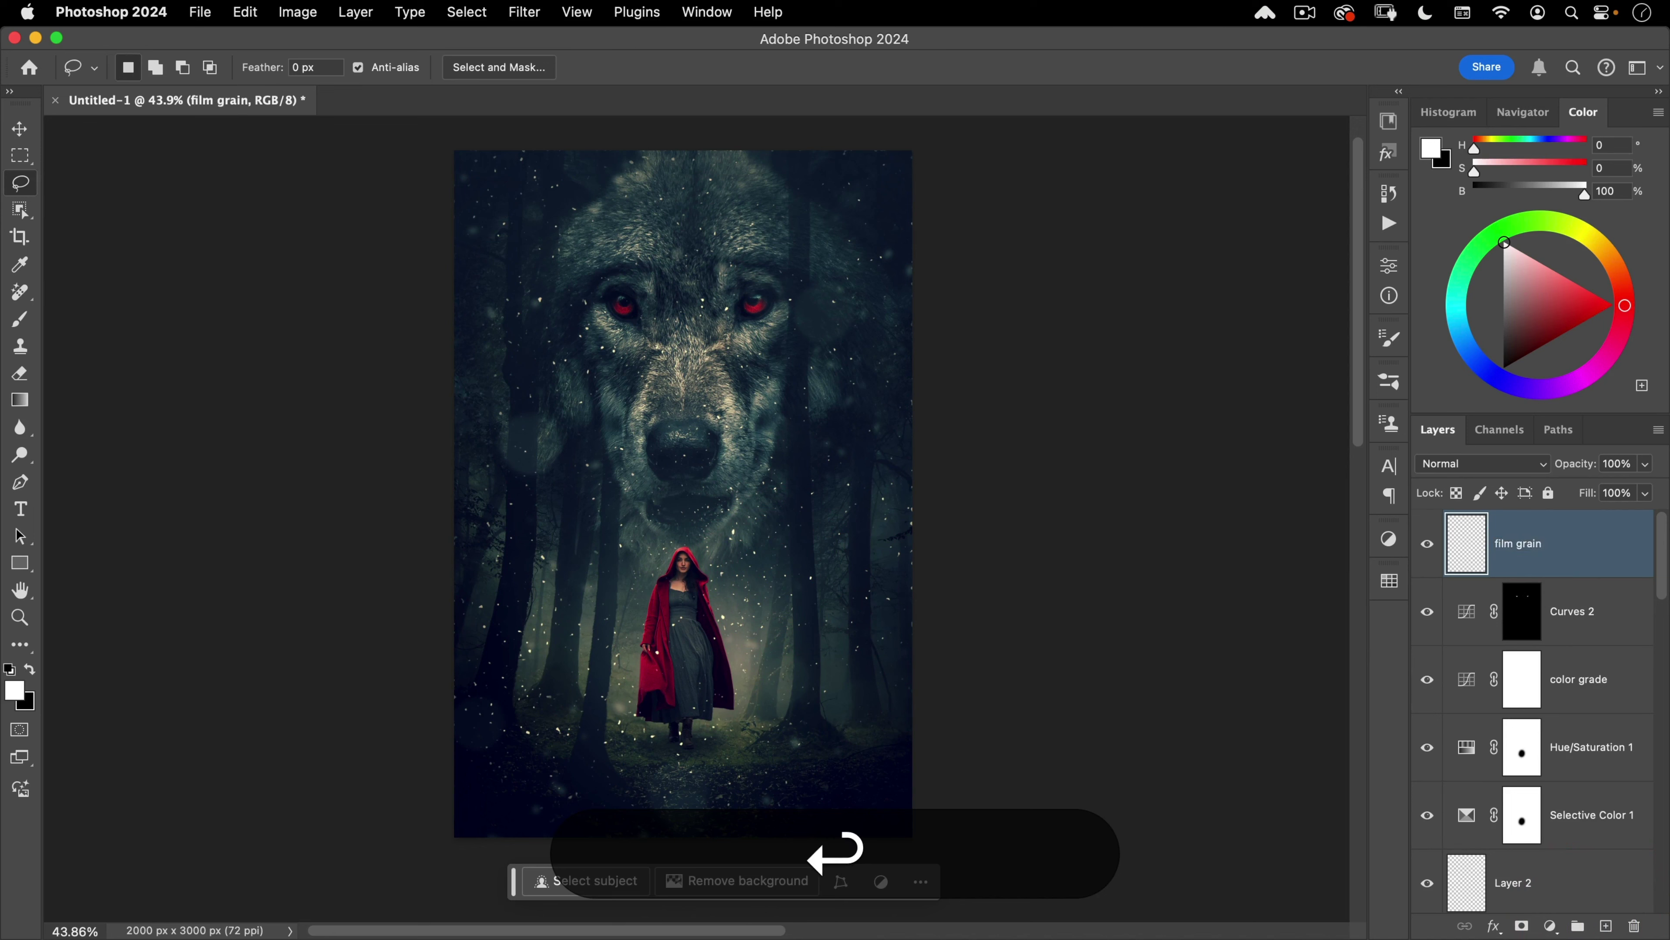
Step: Fill the film grain layer with 50% brightness neutral gray (808080) and convert it to a smart object
{"action": "left_click", "coordinate": [14, 690]}
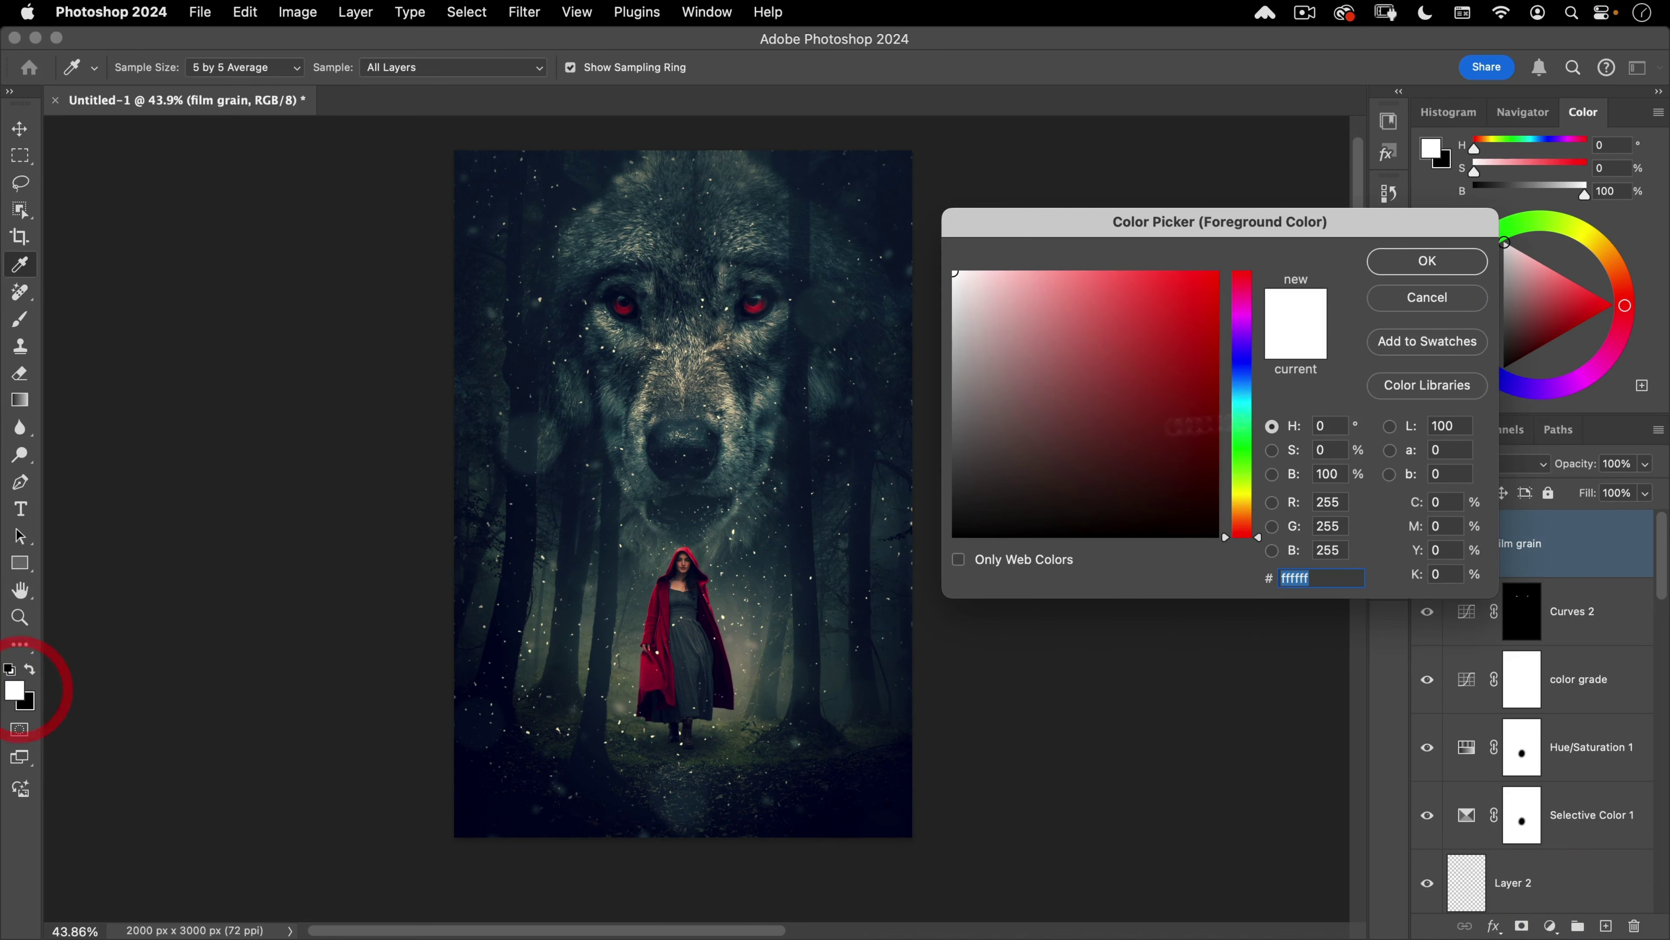
{"action": "left_click", "coordinate": [1329, 473]}
{"action": "type", "text": "50"}
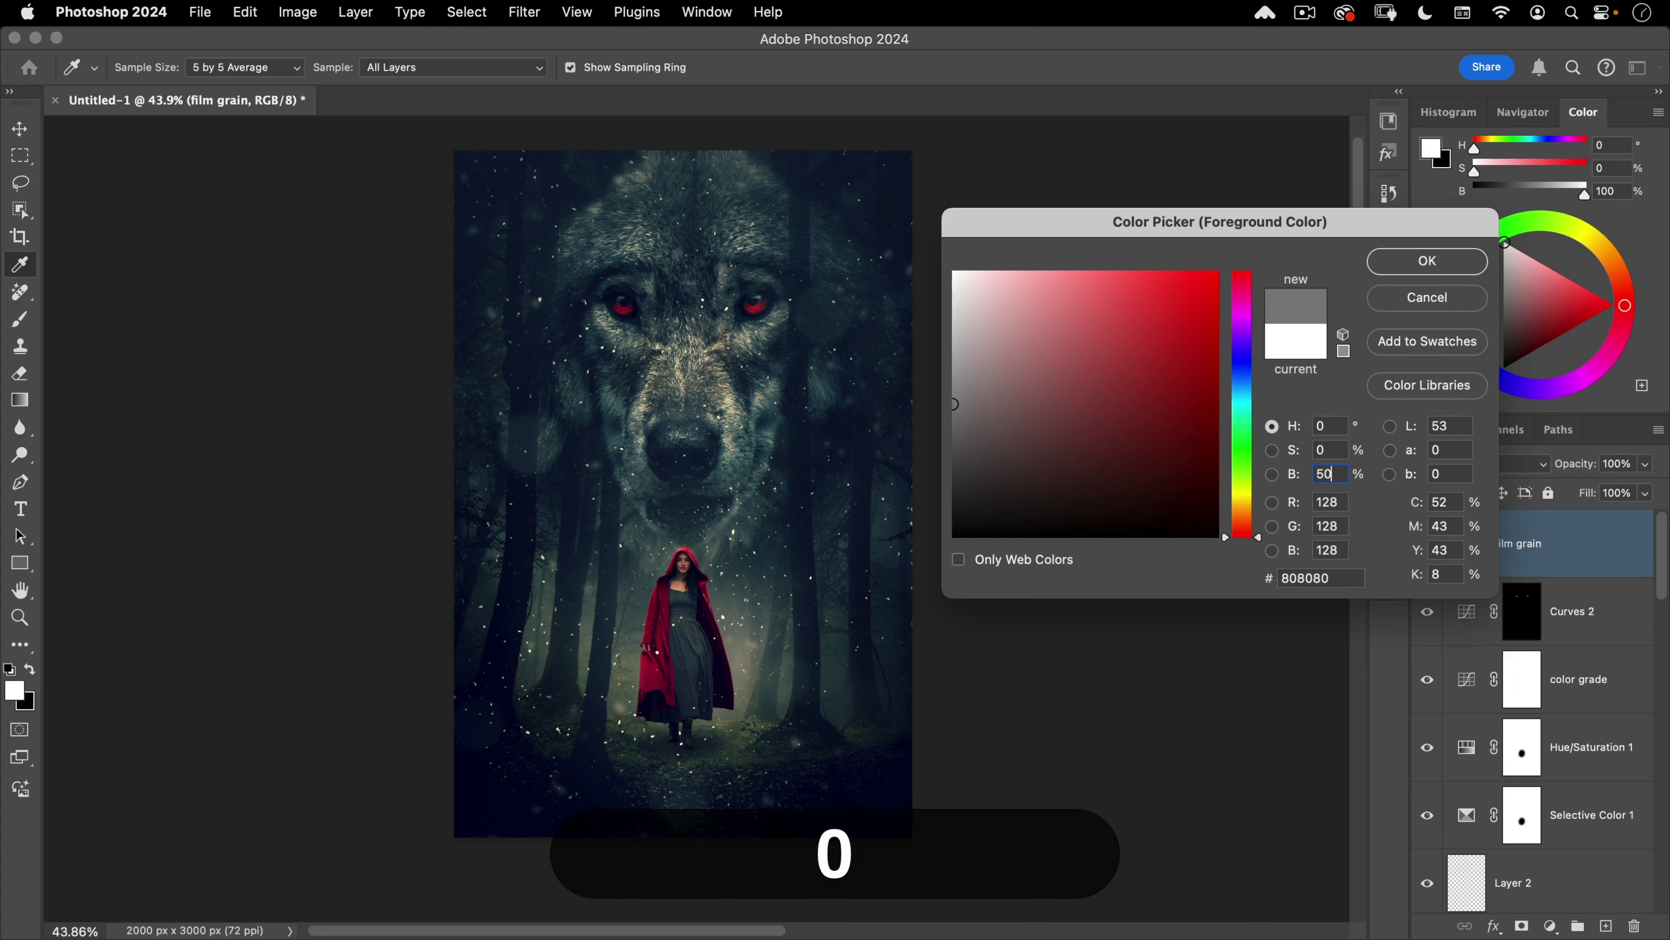
{"action": "key", "text": "Return"}
{"action": "key", "text": "alt+BackSpace"}
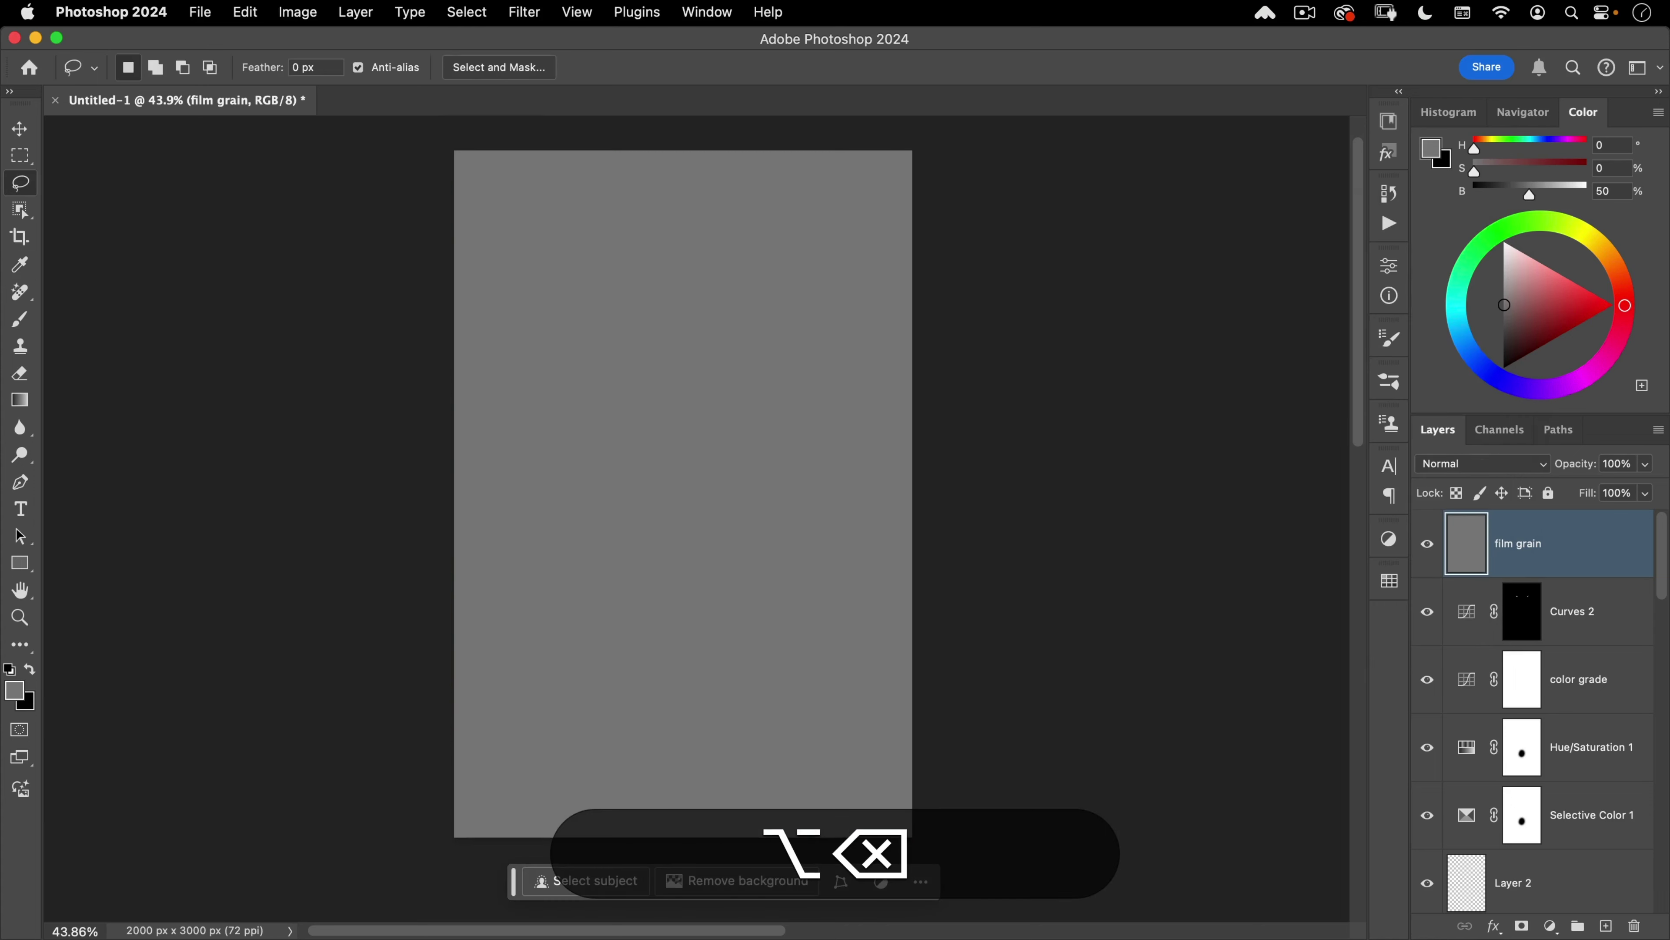
{"action": "right_click", "coordinate": [1545, 549]}
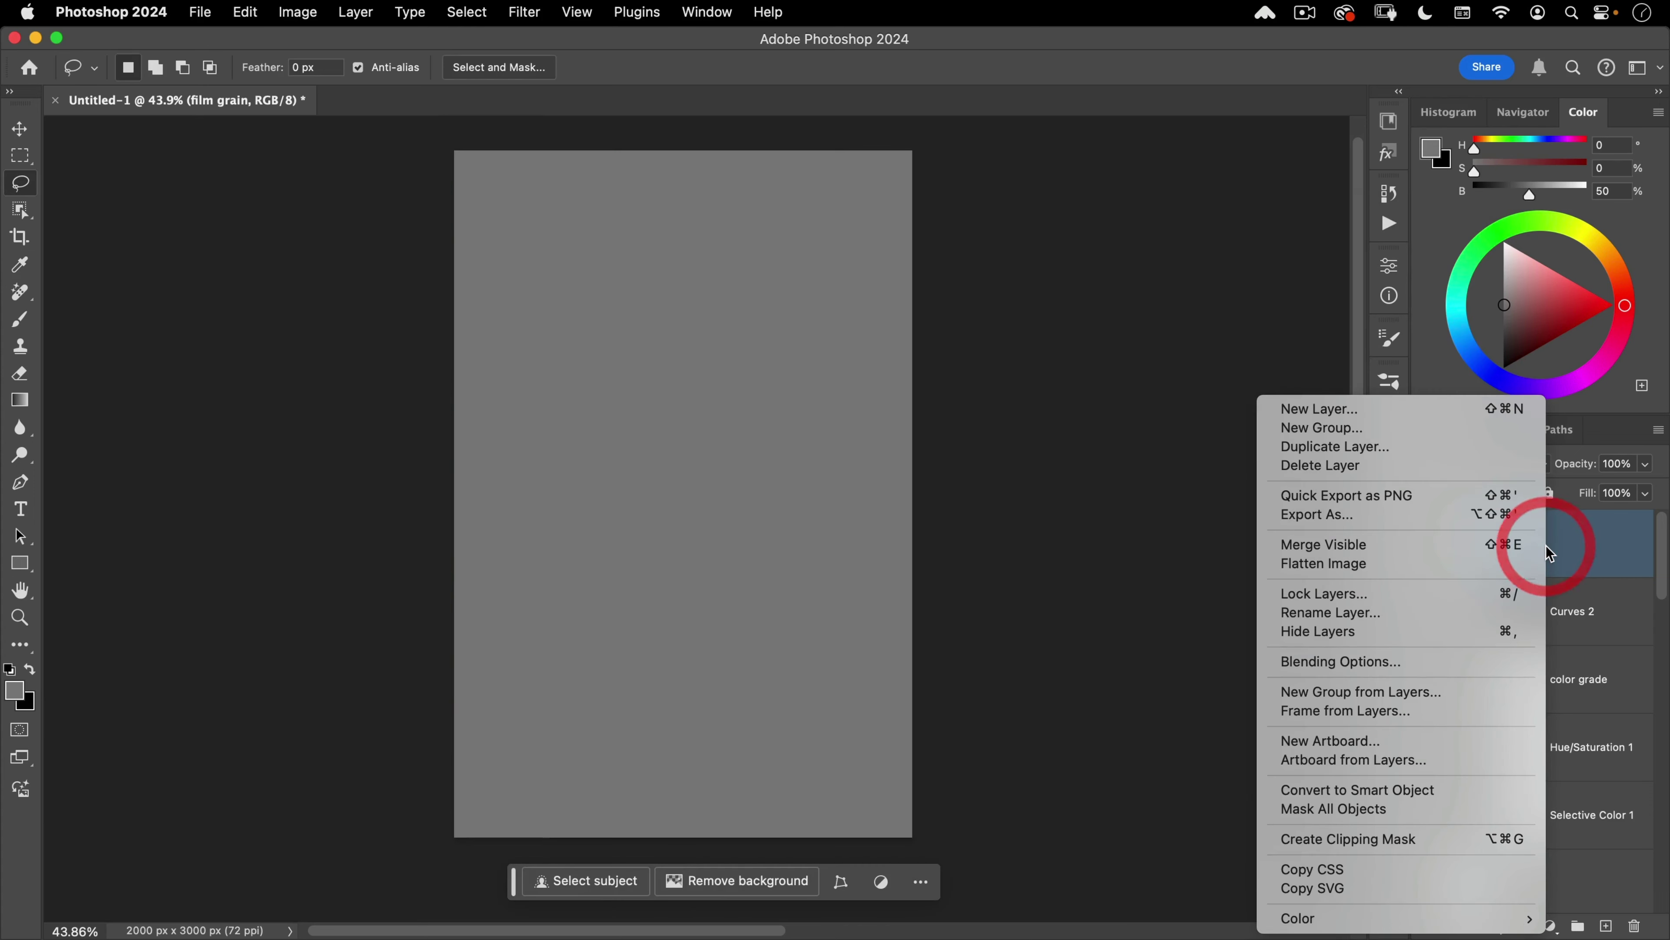
{"action": "left_click", "coordinate": [1397, 793]}
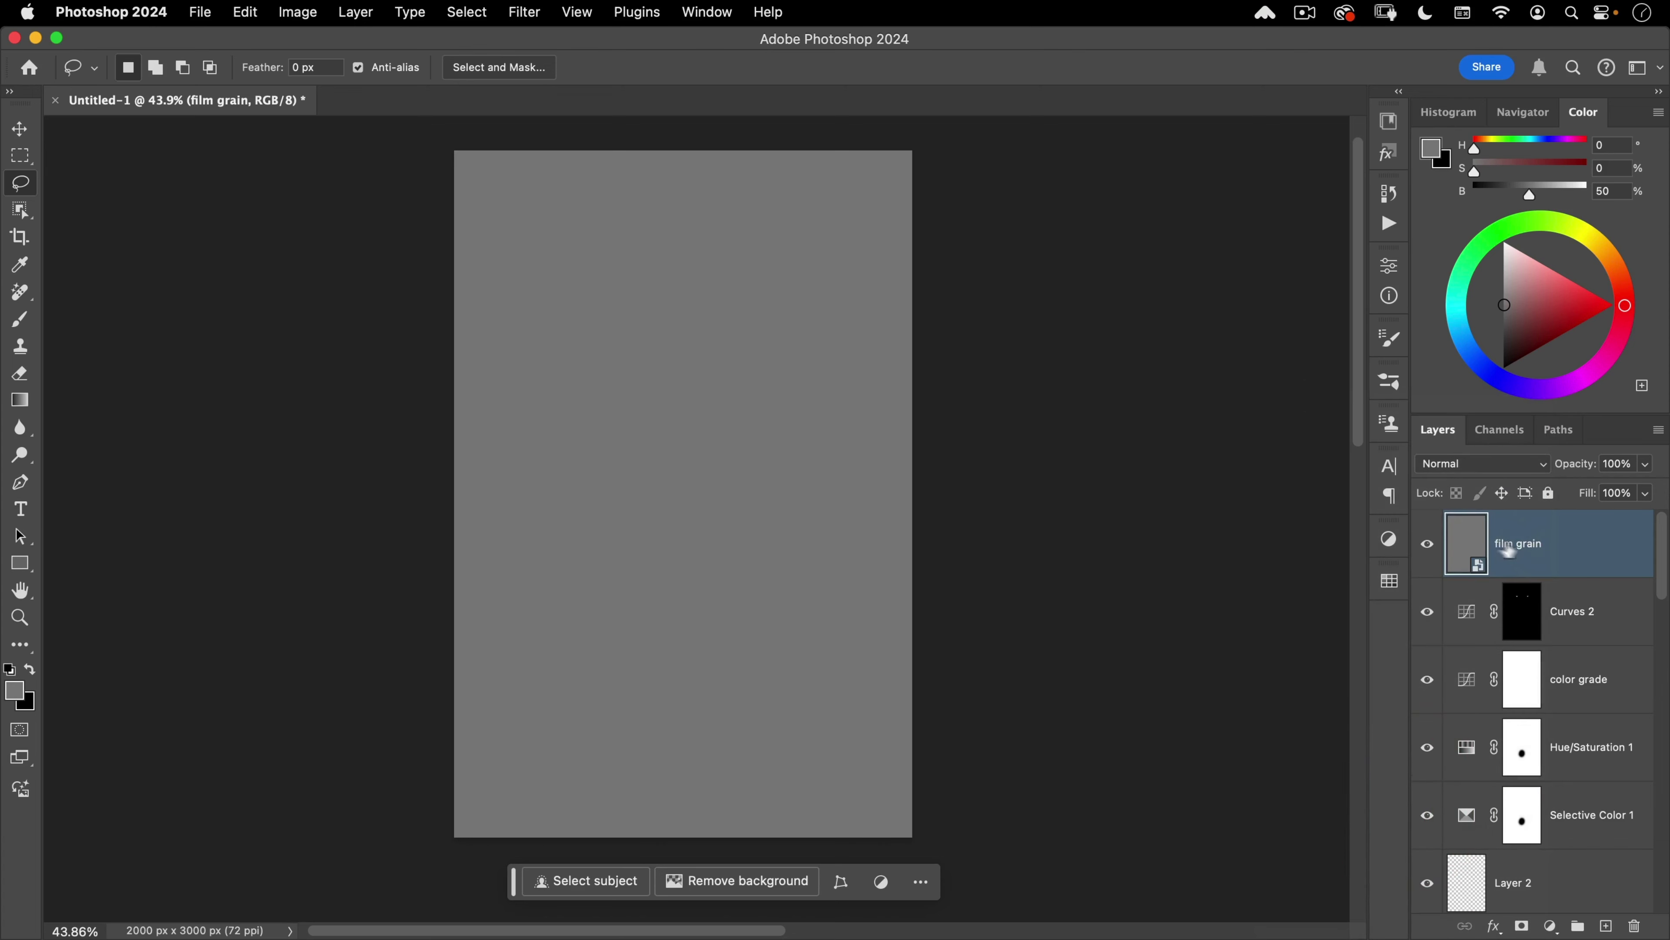
Step: Apply a Camera Raw Filter to the film grain layer with Grain at 68 and a reduced grain Roughness
{"action": "left_click", "coordinate": [474, 15]}
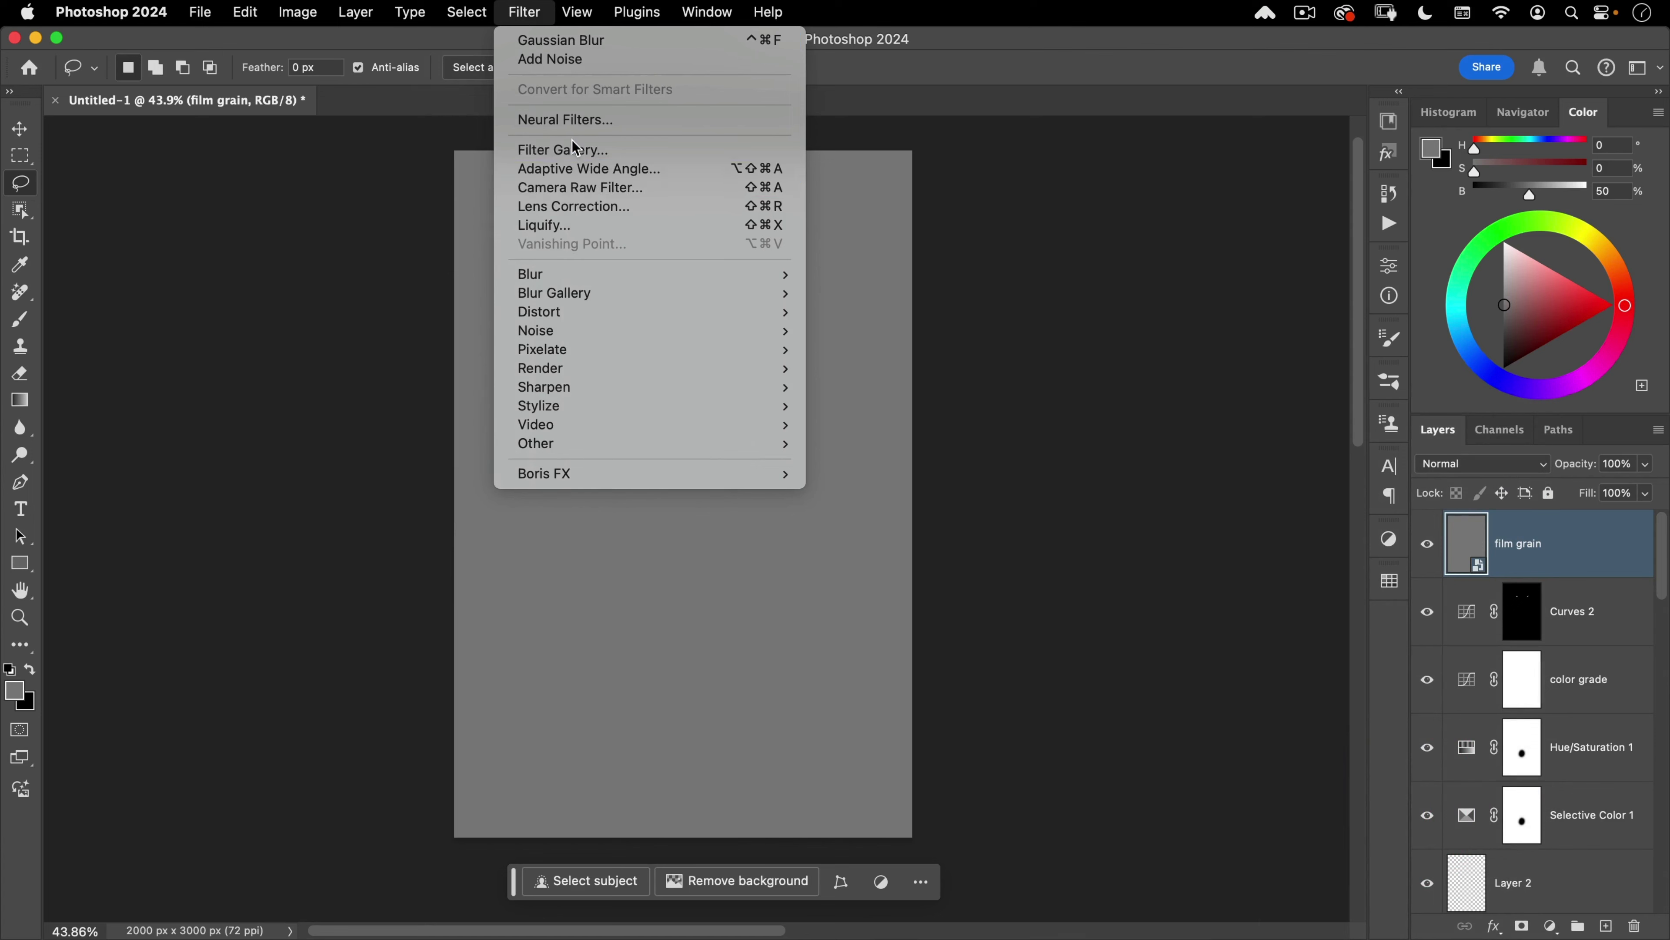
{"action": "left_click", "coordinate": [577, 186]}
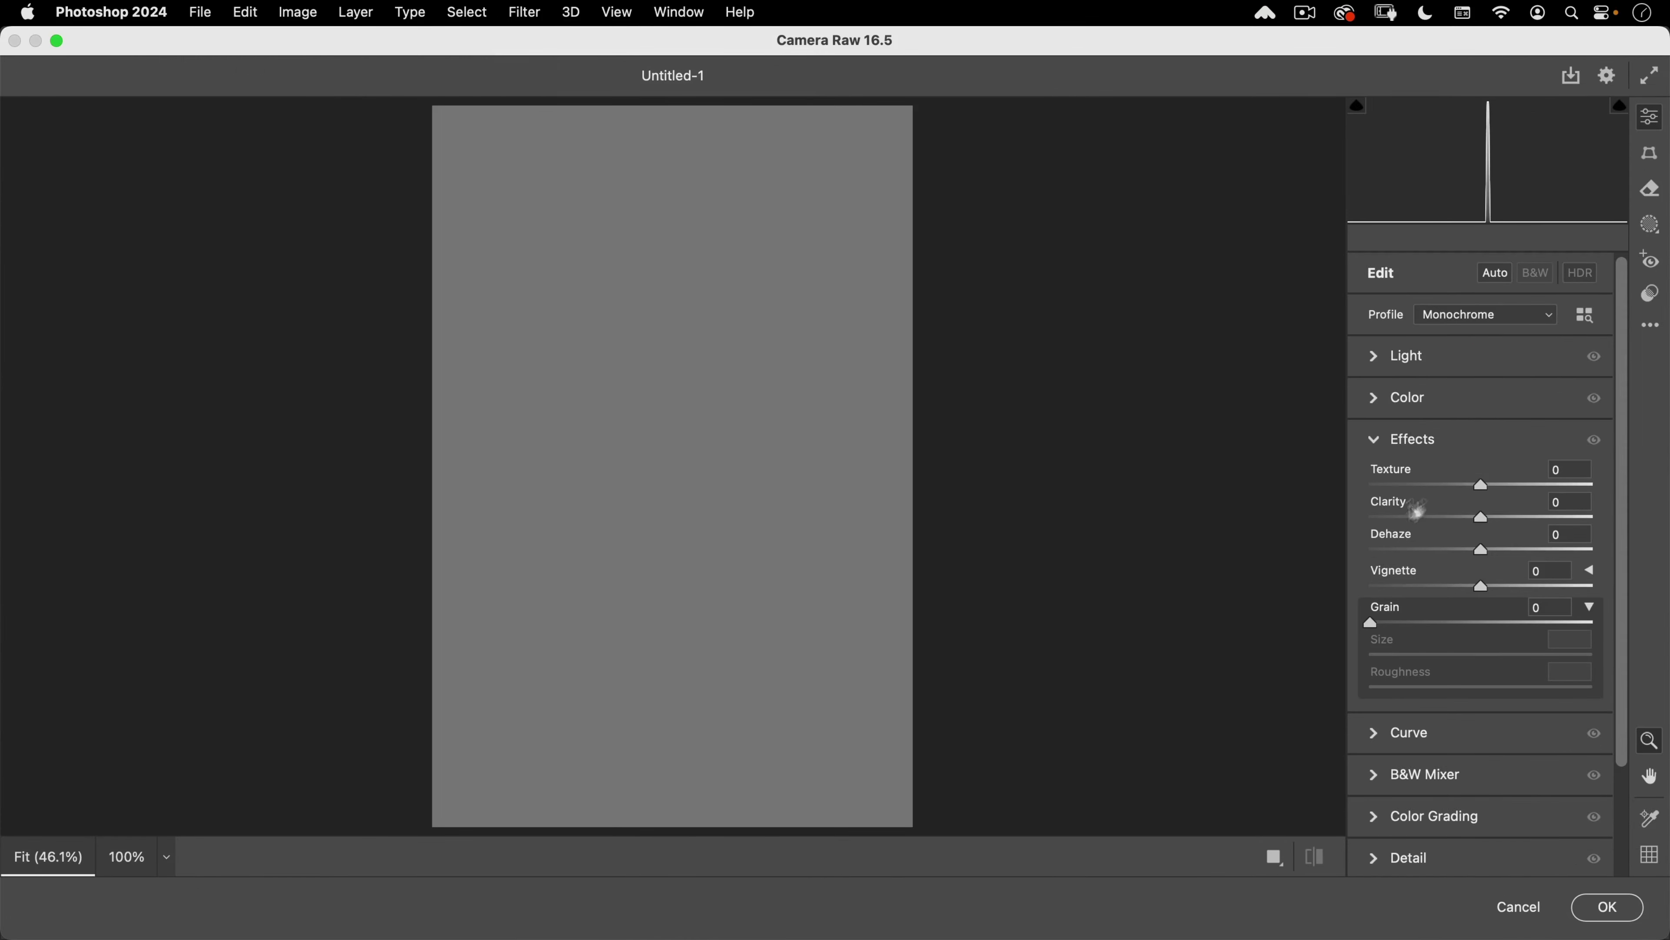
{"action": "left_click_drag", "start_coordinate": [1373, 622], "coordinate": [1437, 623]}
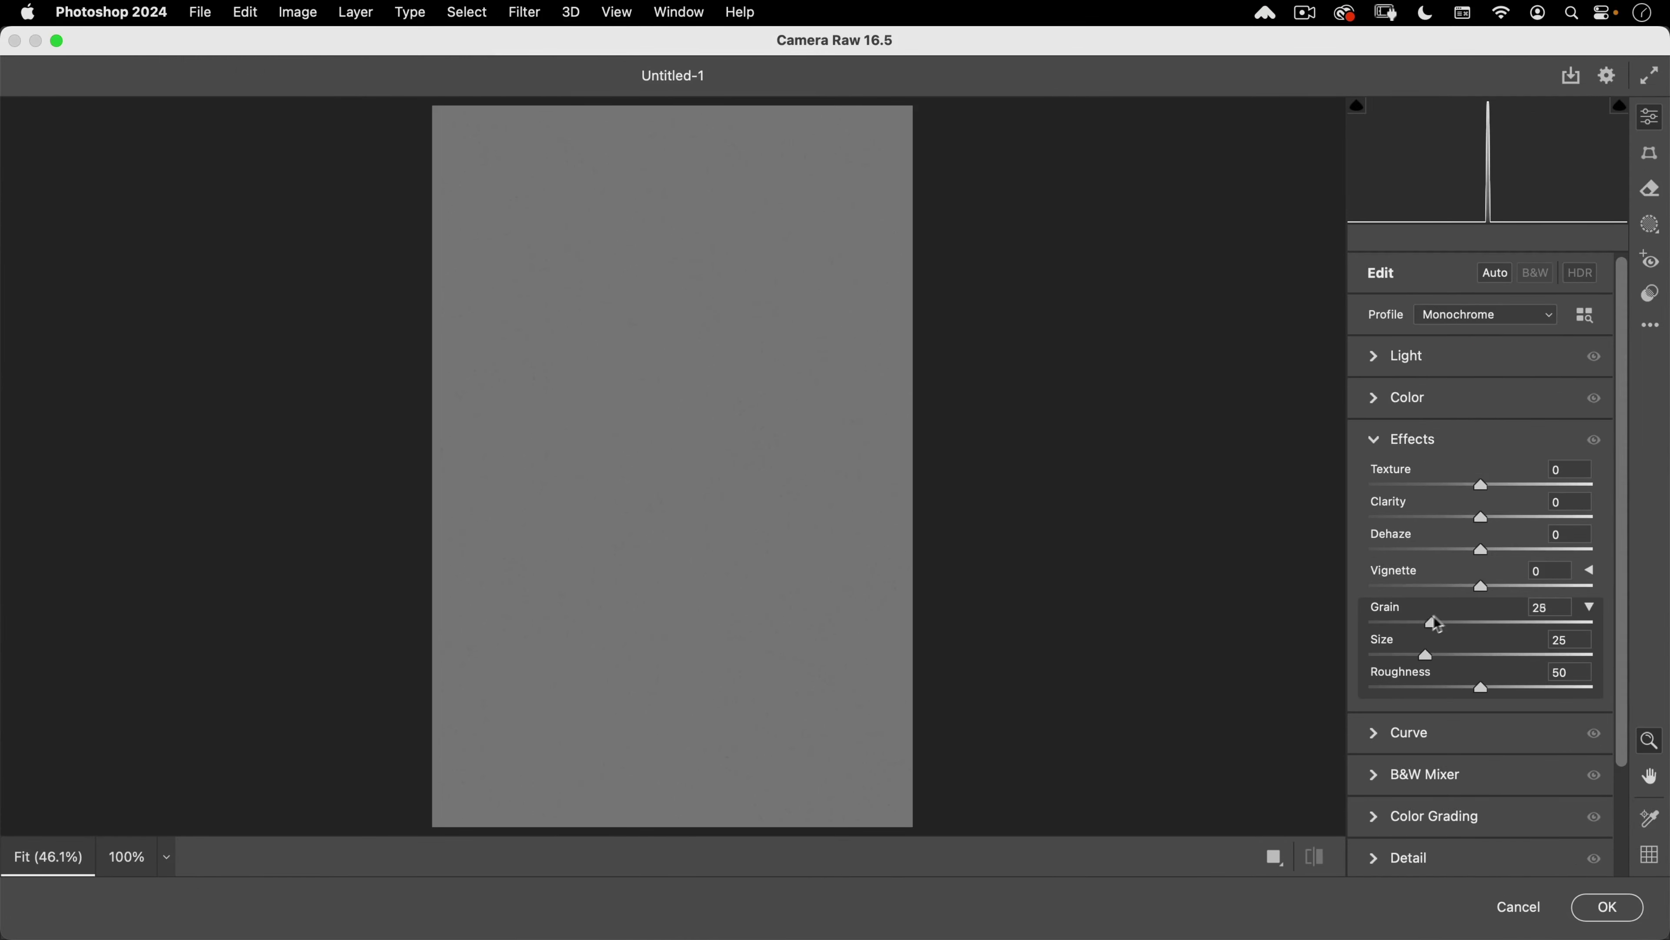
{"action": "left_click", "coordinate": [1523, 619]}
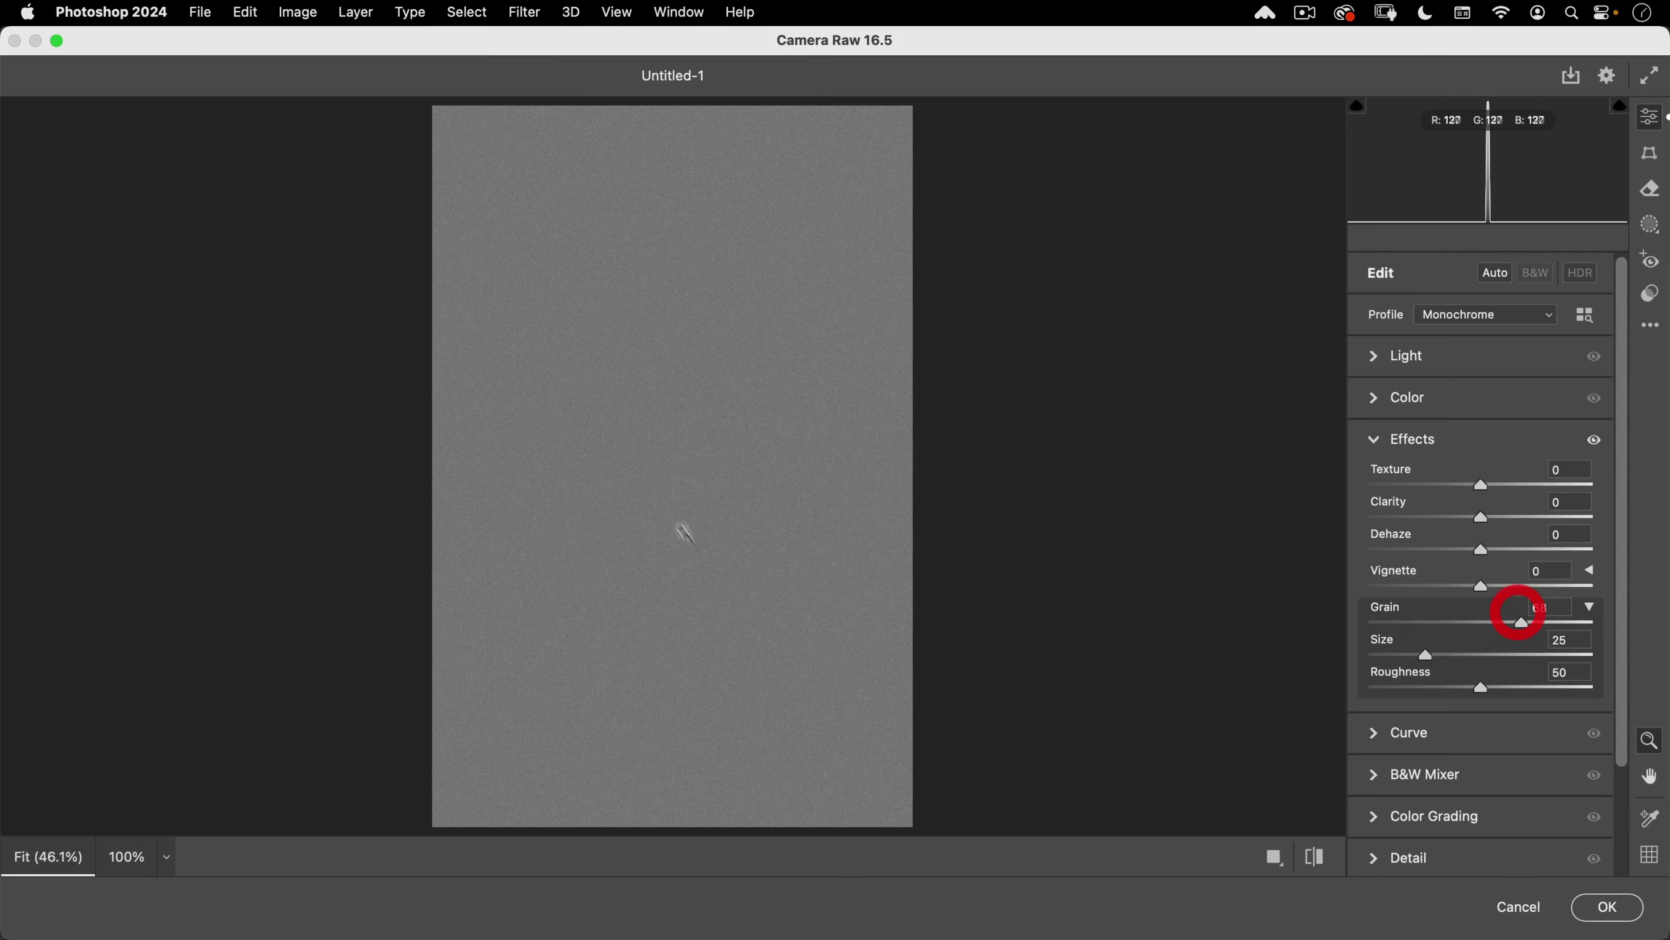
{"action": "left_click", "coordinate": [635, 494]}
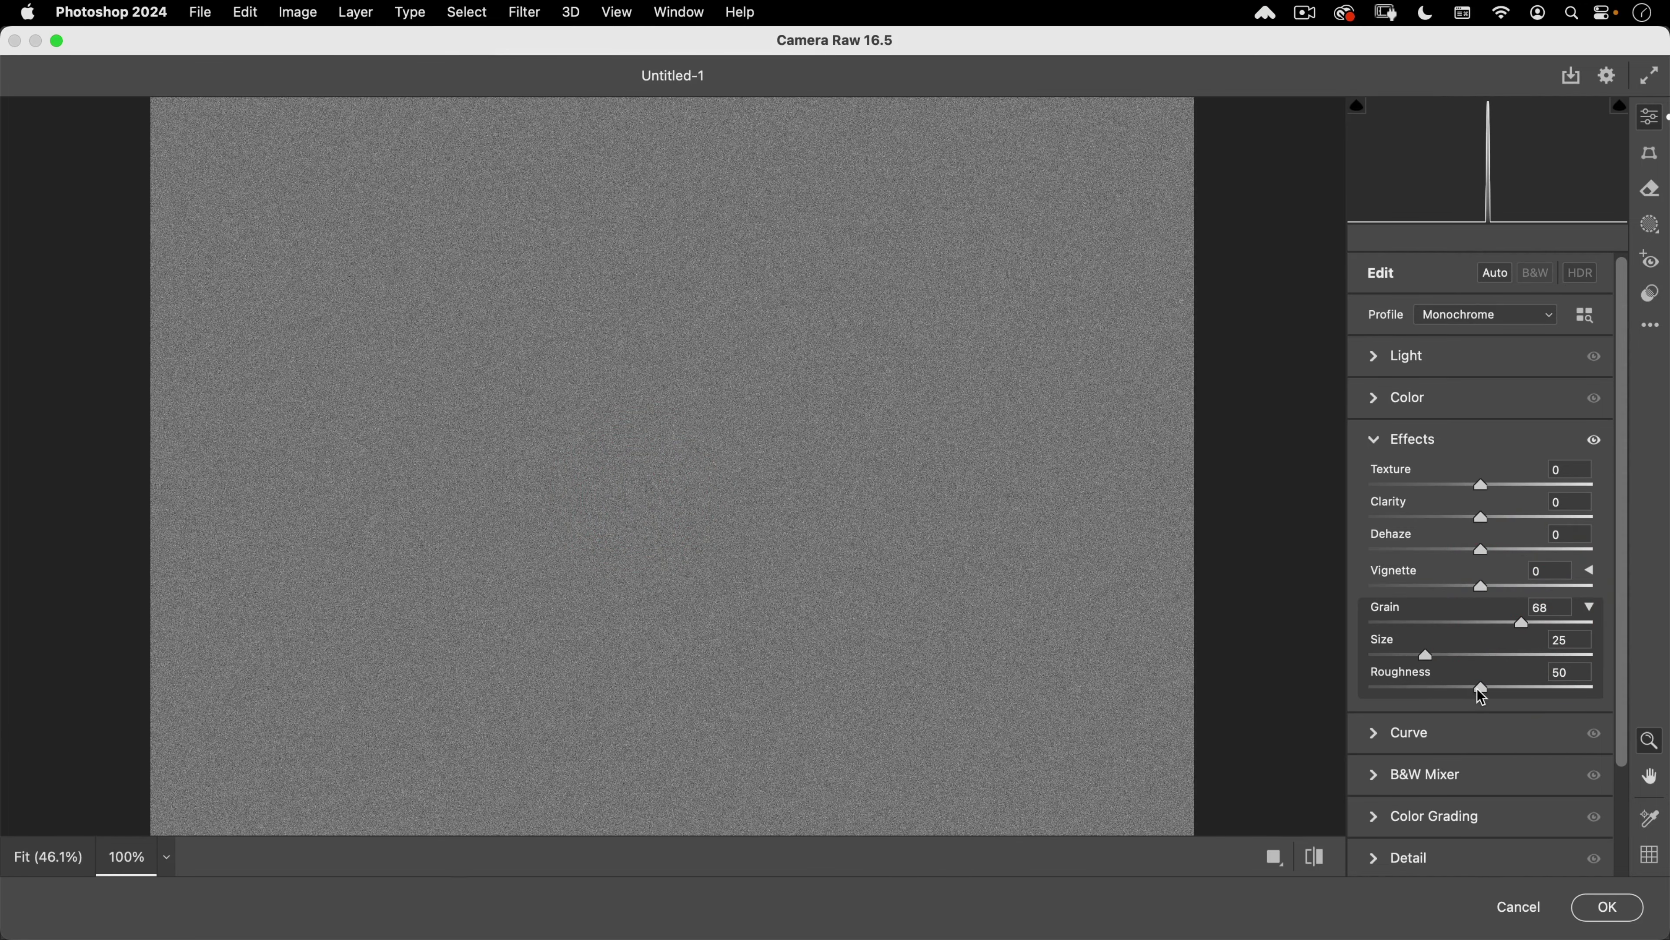
{"action": "left_click_drag", "start_coordinate": [1478, 688], "coordinate": [1414, 686]}
{"action": "left_click_drag", "start_coordinate": [1407, 690], "coordinate": [1416, 689]}
{"action": "left_click", "coordinate": [1607, 907]}
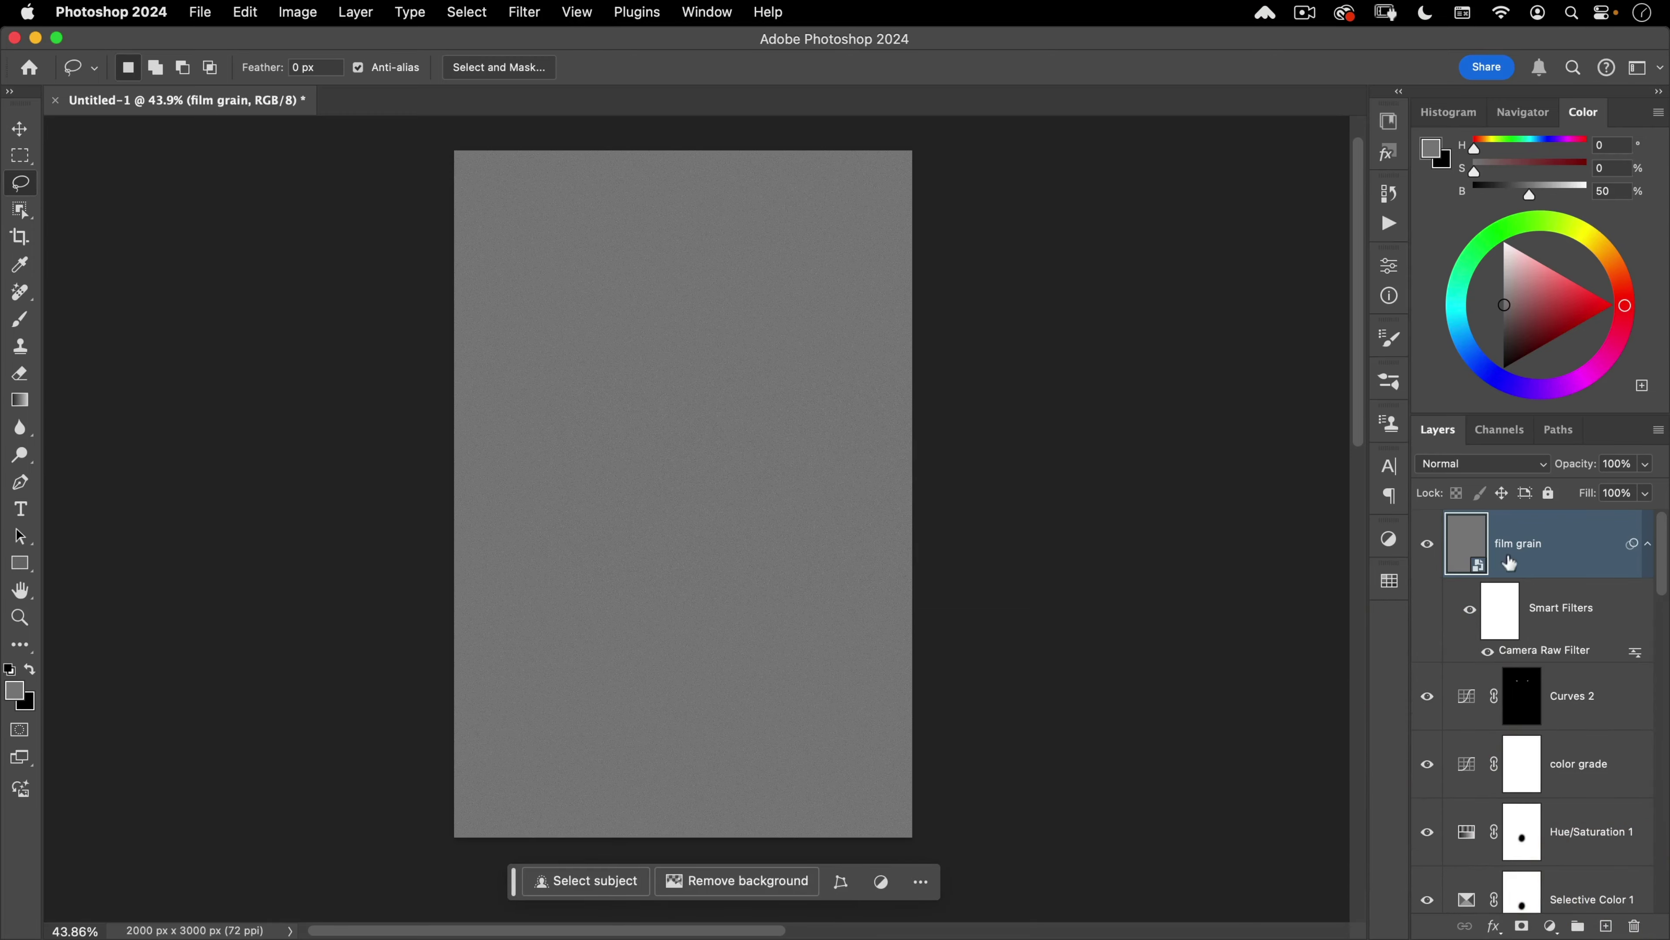
Step: Set the film grain layer's blend mode to Linear Light and lower its Fill to 31%
{"action": "left_click", "coordinate": [1481, 468]}
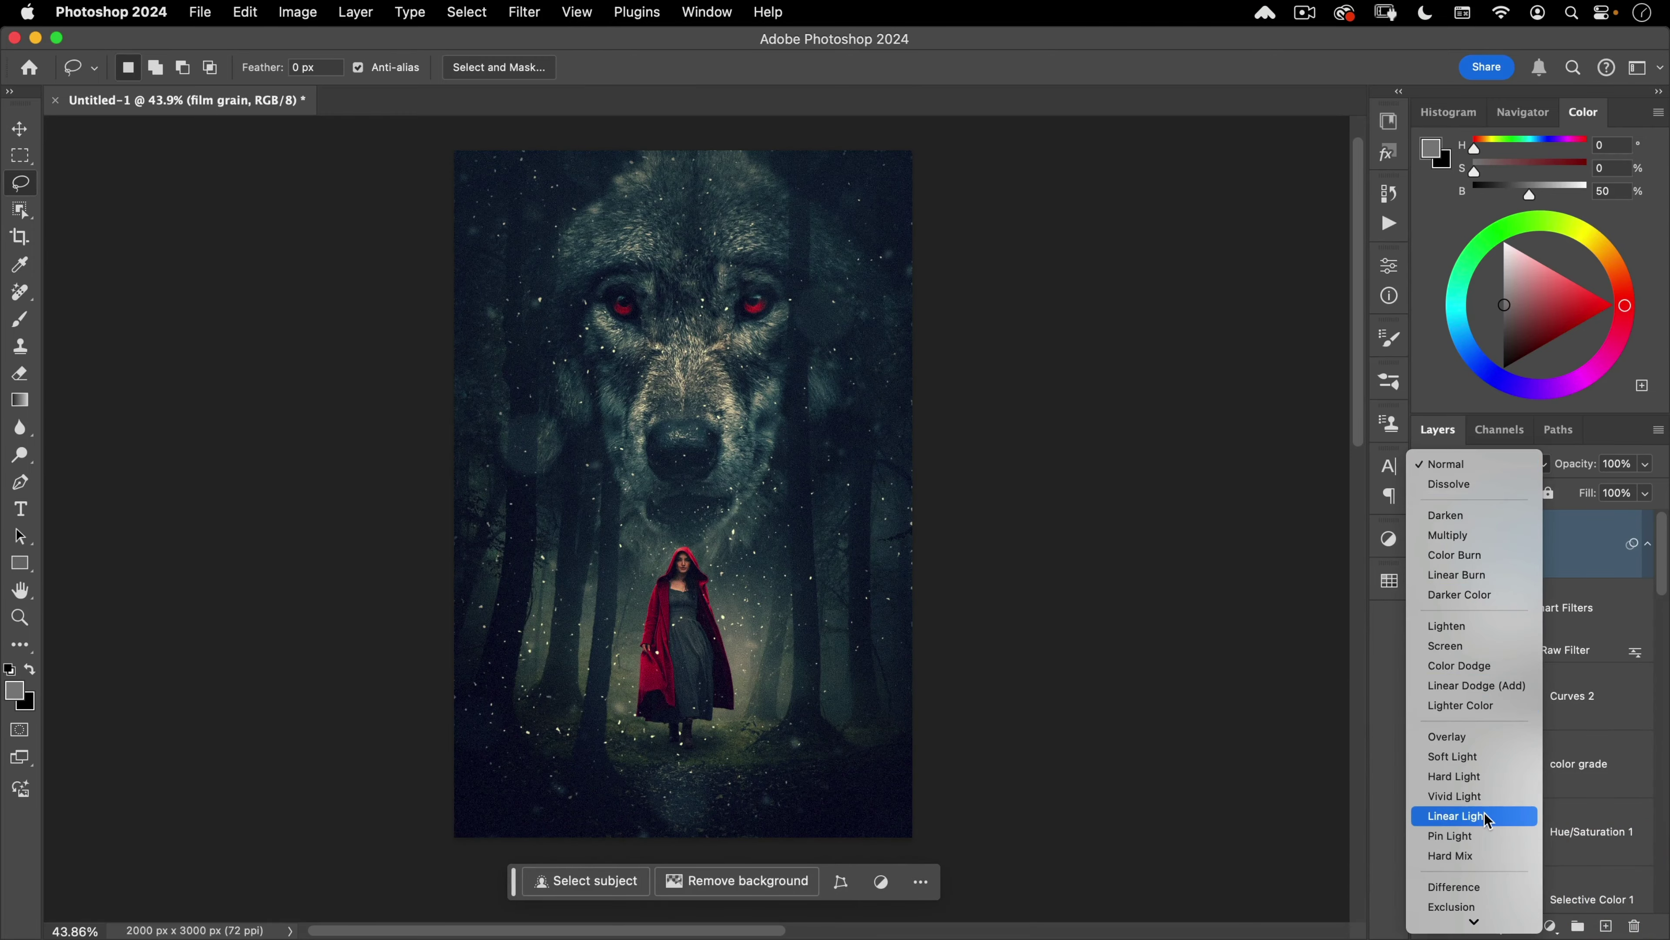
{"action": "left_click", "coordinate": [1473, 816]}
{"action": "left_click", "coordinate": [684, 564], "text": "super"}
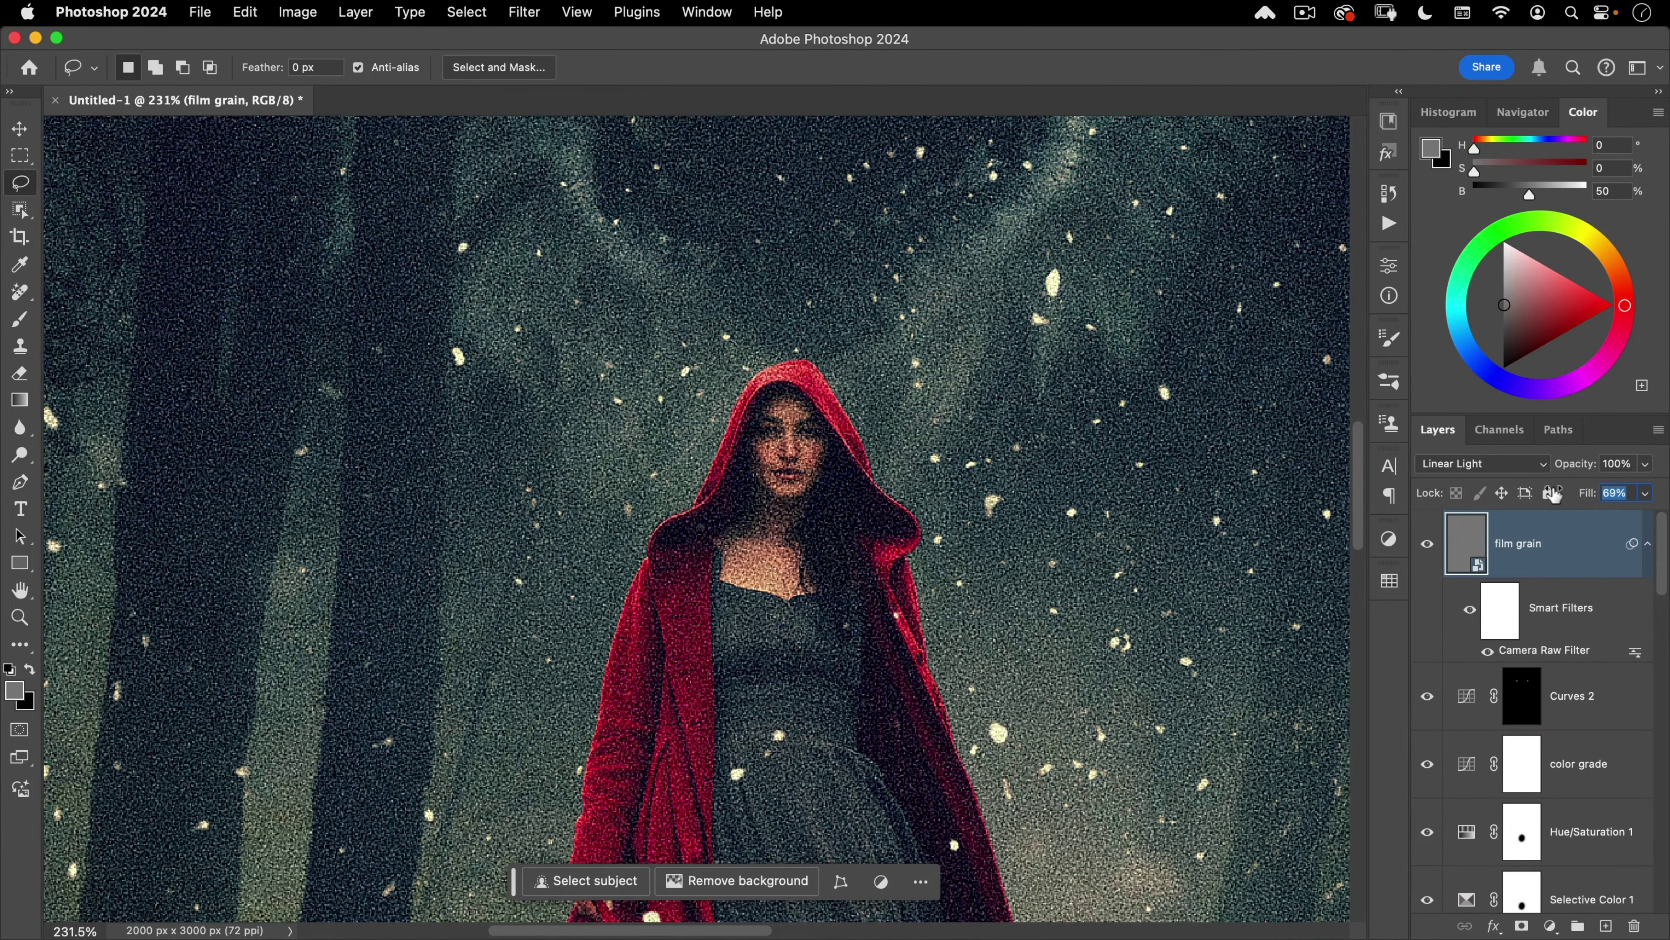
{"action": "left_click_drag", "start_coordinate": [1553, 494], "coordinate": [1551, 495]}
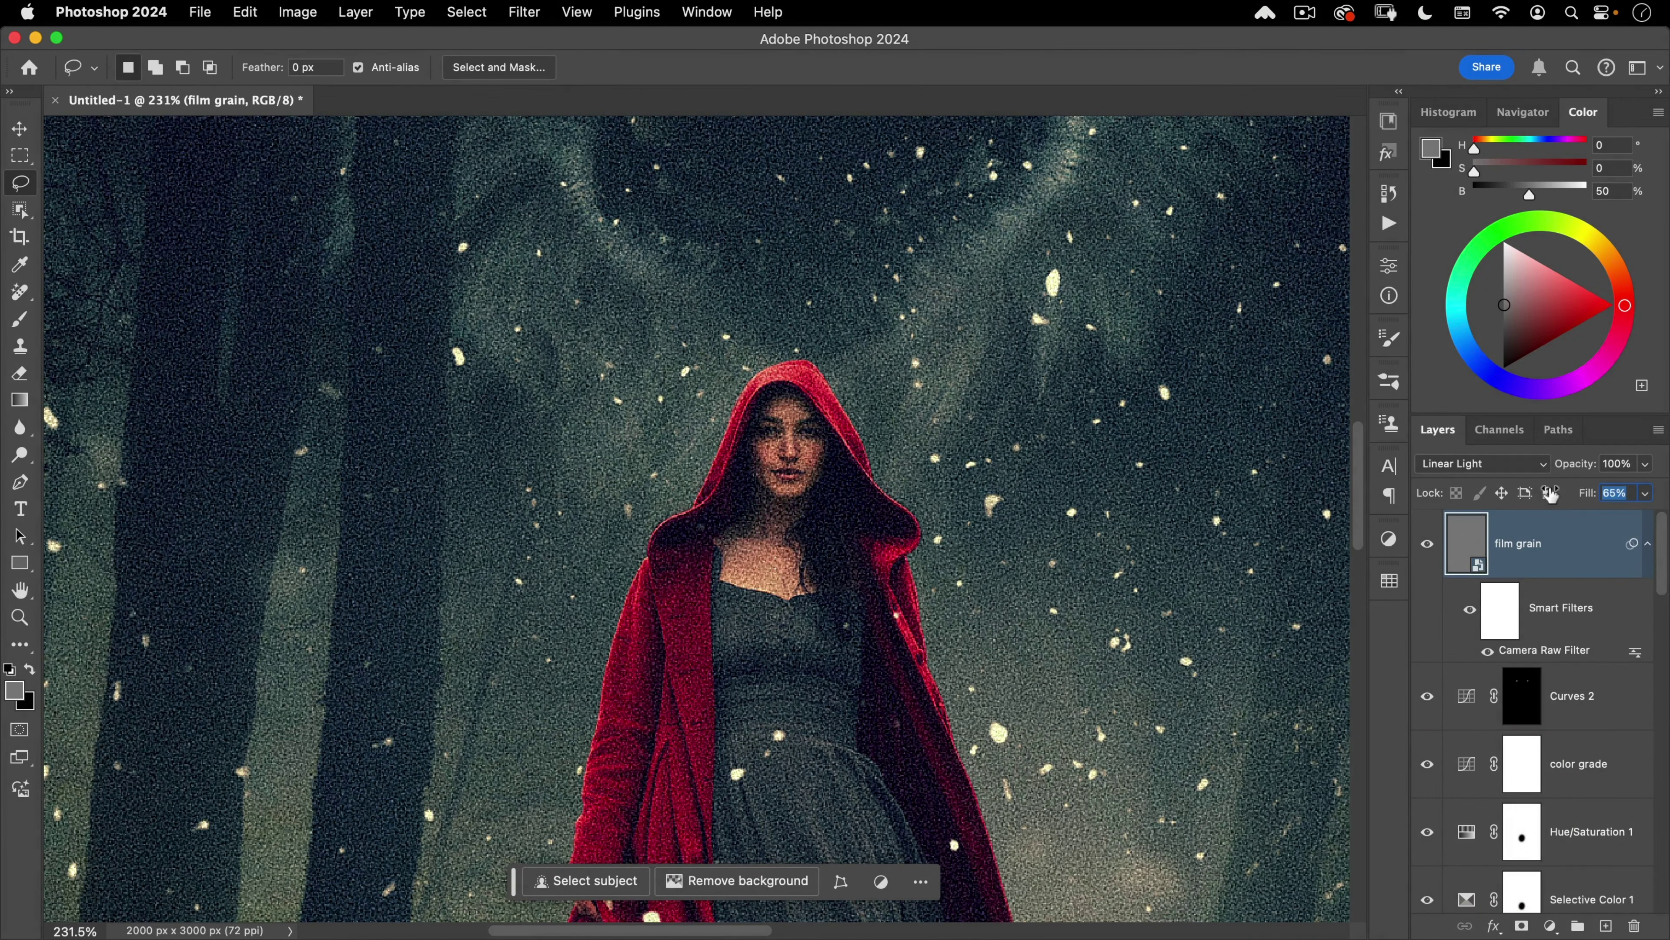
{"action": "left_click", "coordinate": [1516, 491]}
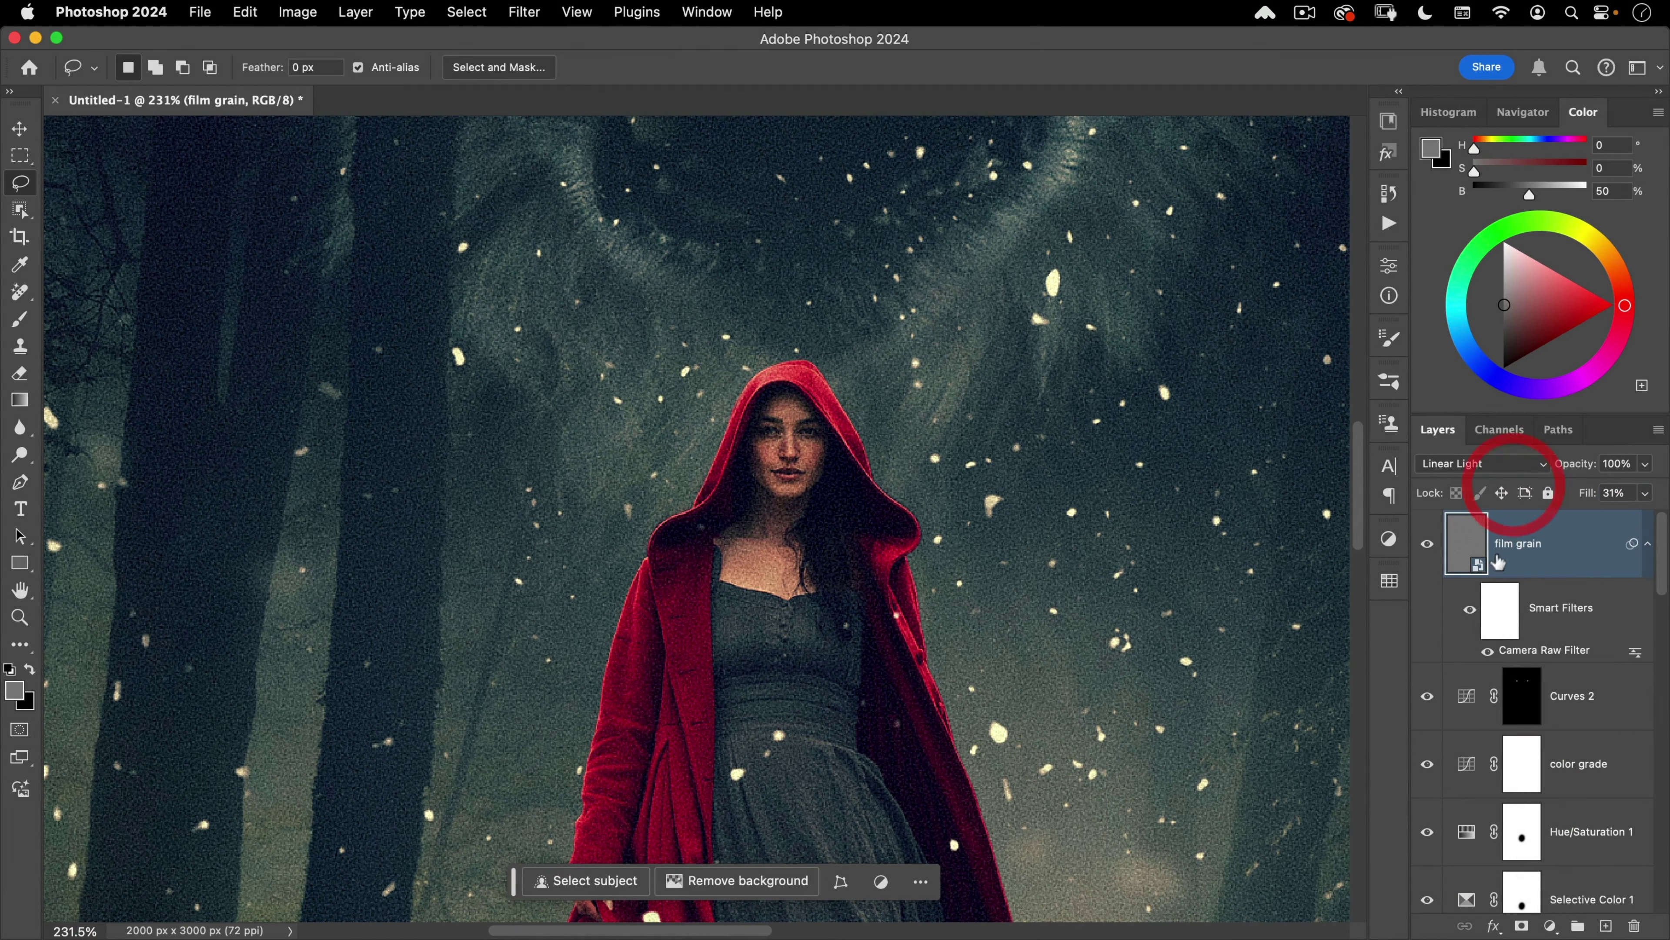
Step: Reduce the film grain layer's Fill to 25%, comparing the image with the grain hidden and shown
{"action": "left_click", "coordinate": [1426, 546]}
{"action": "left_click", "coordinate": [1426, 546]}
{"action": "left_click", "coordinate": [1426, 546]}
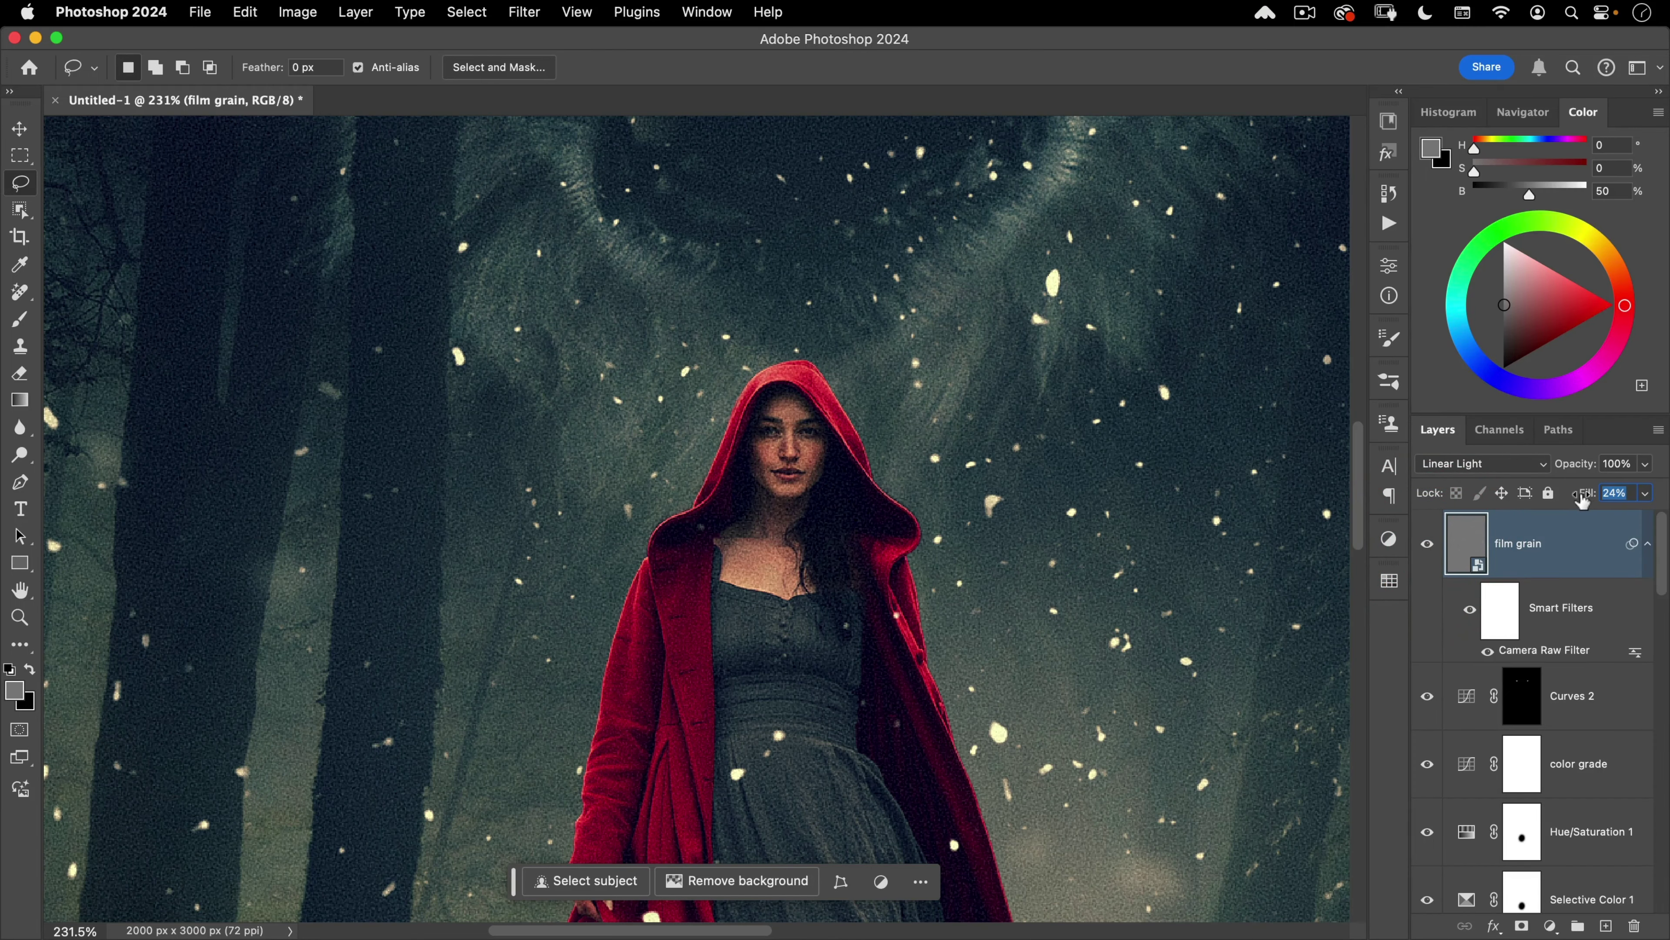
{"action": "left_click", "coordinate": [1430, 545]}
{"action": "left_click", "coordinate": [1430, 545]}
{"action": "key", "text": "space"}
{"action": "left_click_drag", "start_coordinate": [650, 484], "coordinate": [531, 597]}
{"action": "key", "text": "space"}
{"action": "left_click_drag", "start_coordinate": [699, 573], "coordinate": [729, 650]}
{"action": "key", "text": "super+space"}
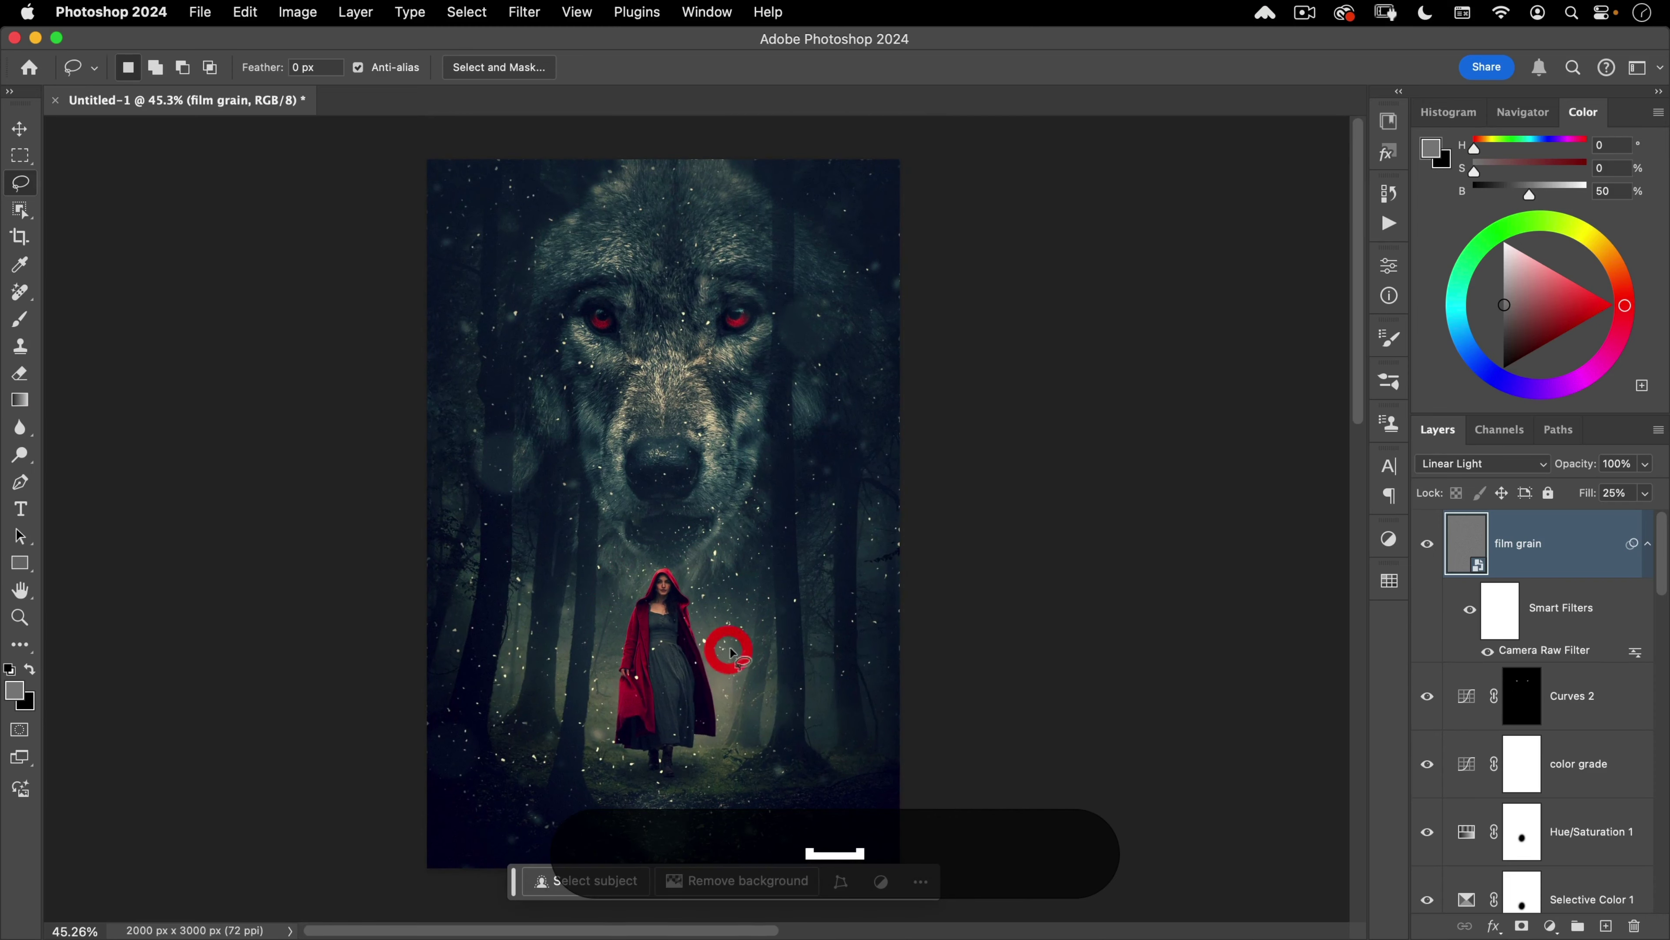
Step: Show the guides and set the foreground color to white for the Type tool
{"action": "key", "text": "v"}
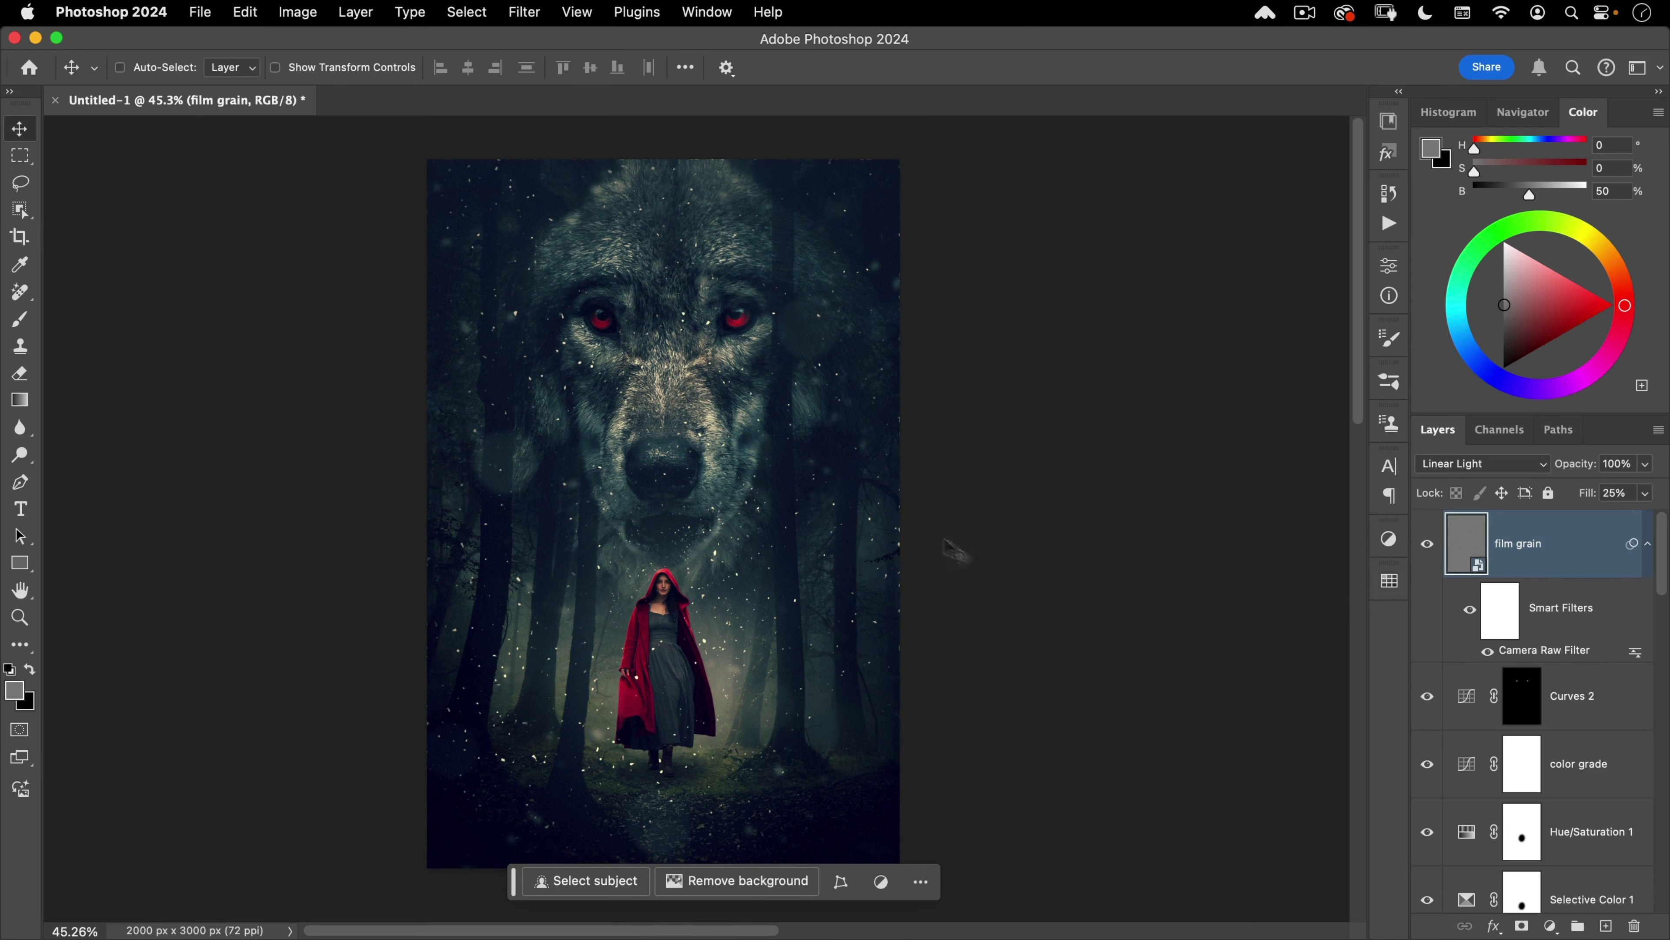
{"action": "key", "text": "super+semicolon"}
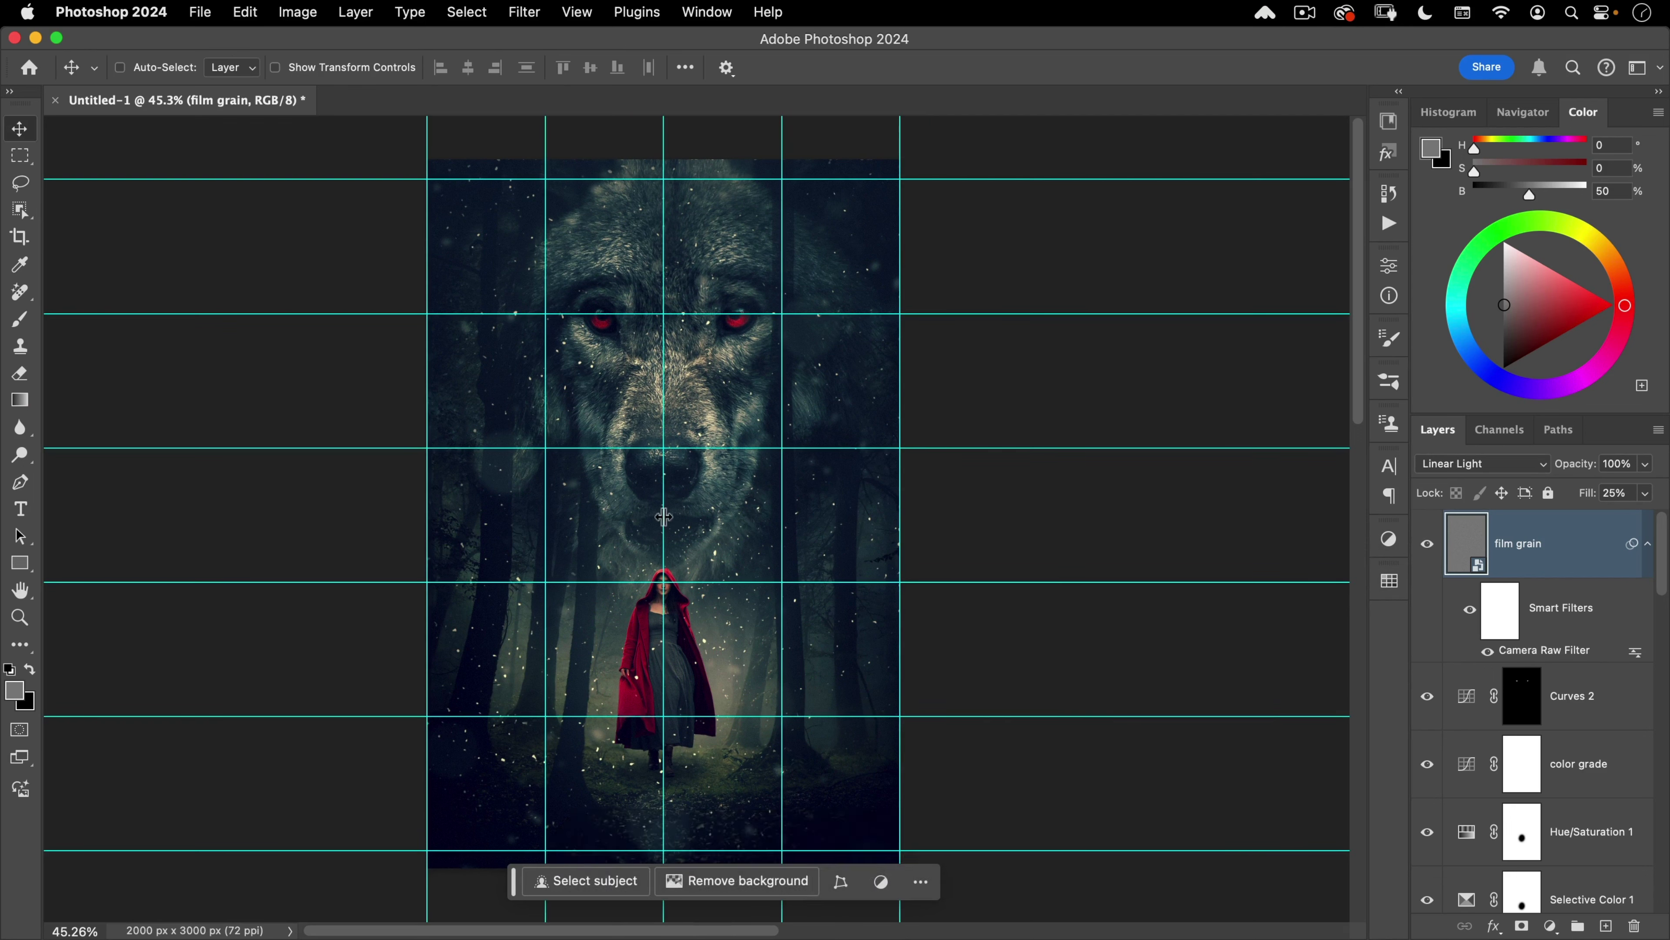
{"action": "left_click", "coordinate": [19, 508]}
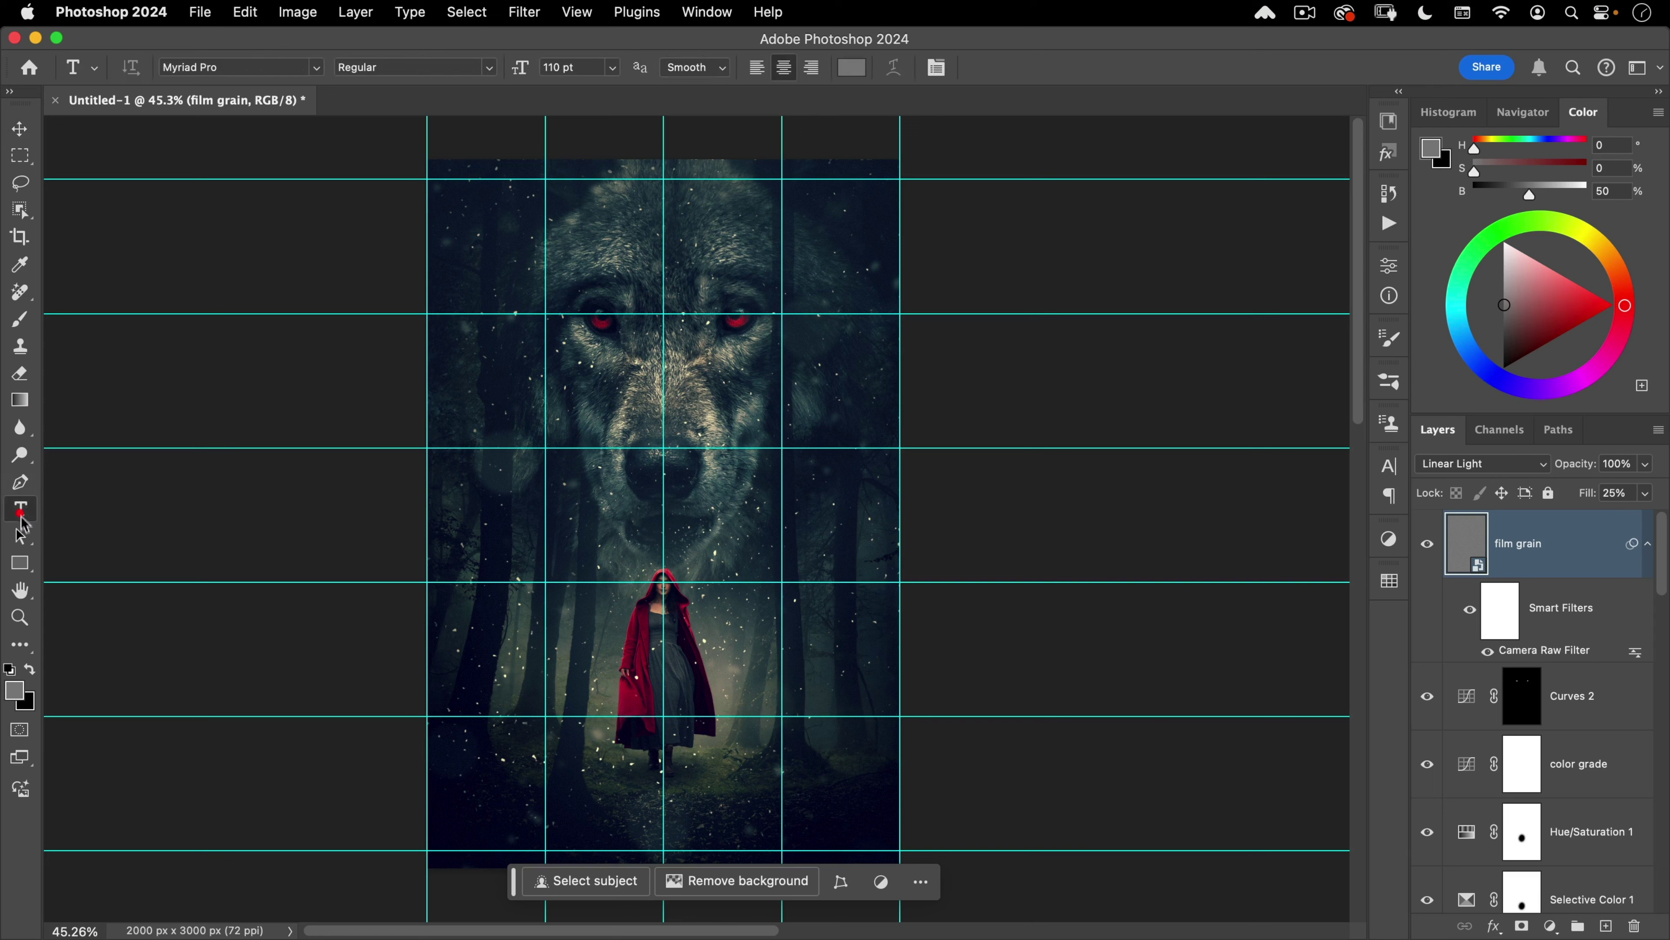
{"action": "left_click", "coordinate": [17, 690]}
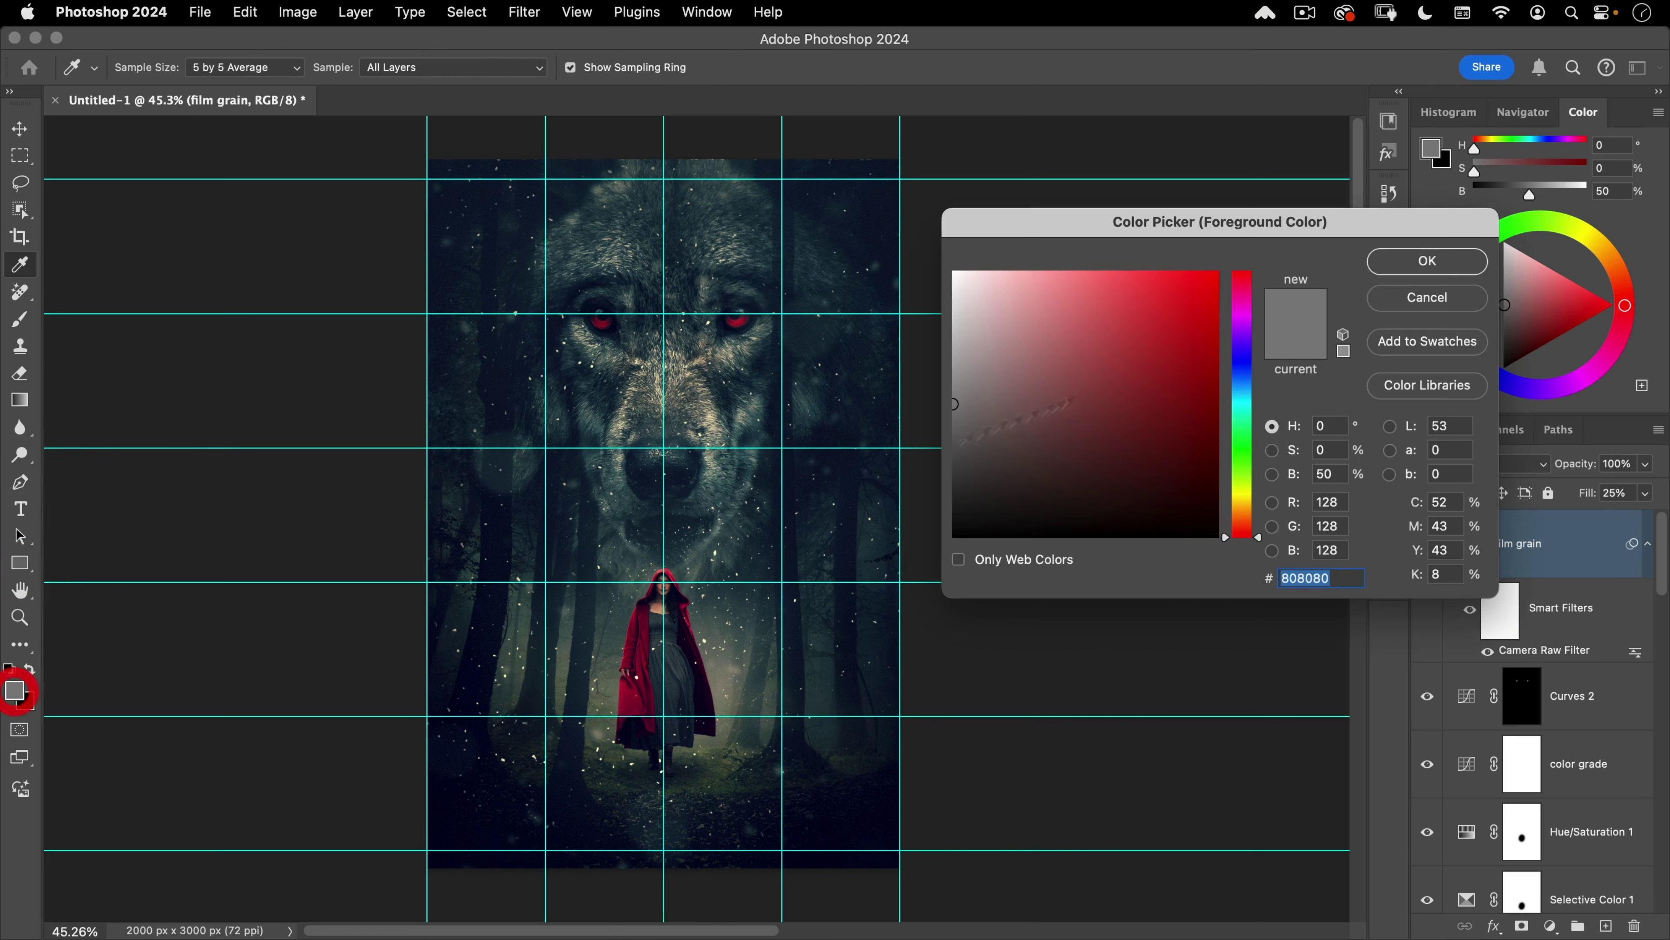
{"action": "left_click_drag", "start_coordinate": [1042, 290], "coordinate": [783, 154]}
{"action": "left_click", "coordinate": [1427, 261]}
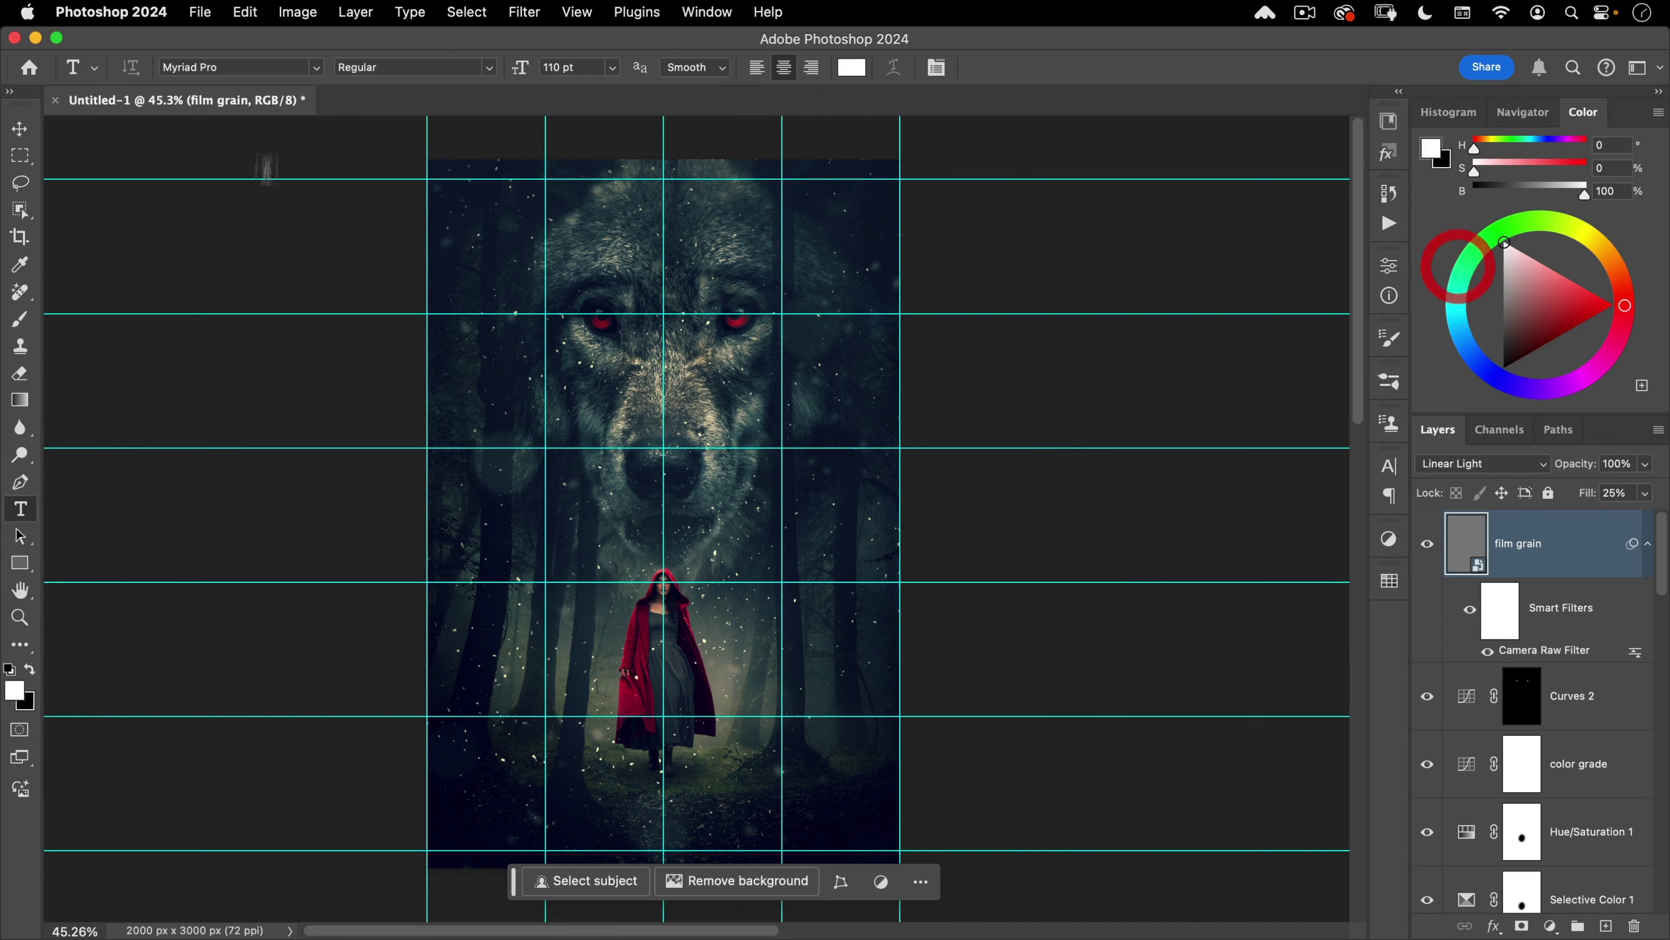
Step: Choose P22 Declaration Pro Regular as the font for the title text
{"action": "left_click", "coordinate": [225, 66]}
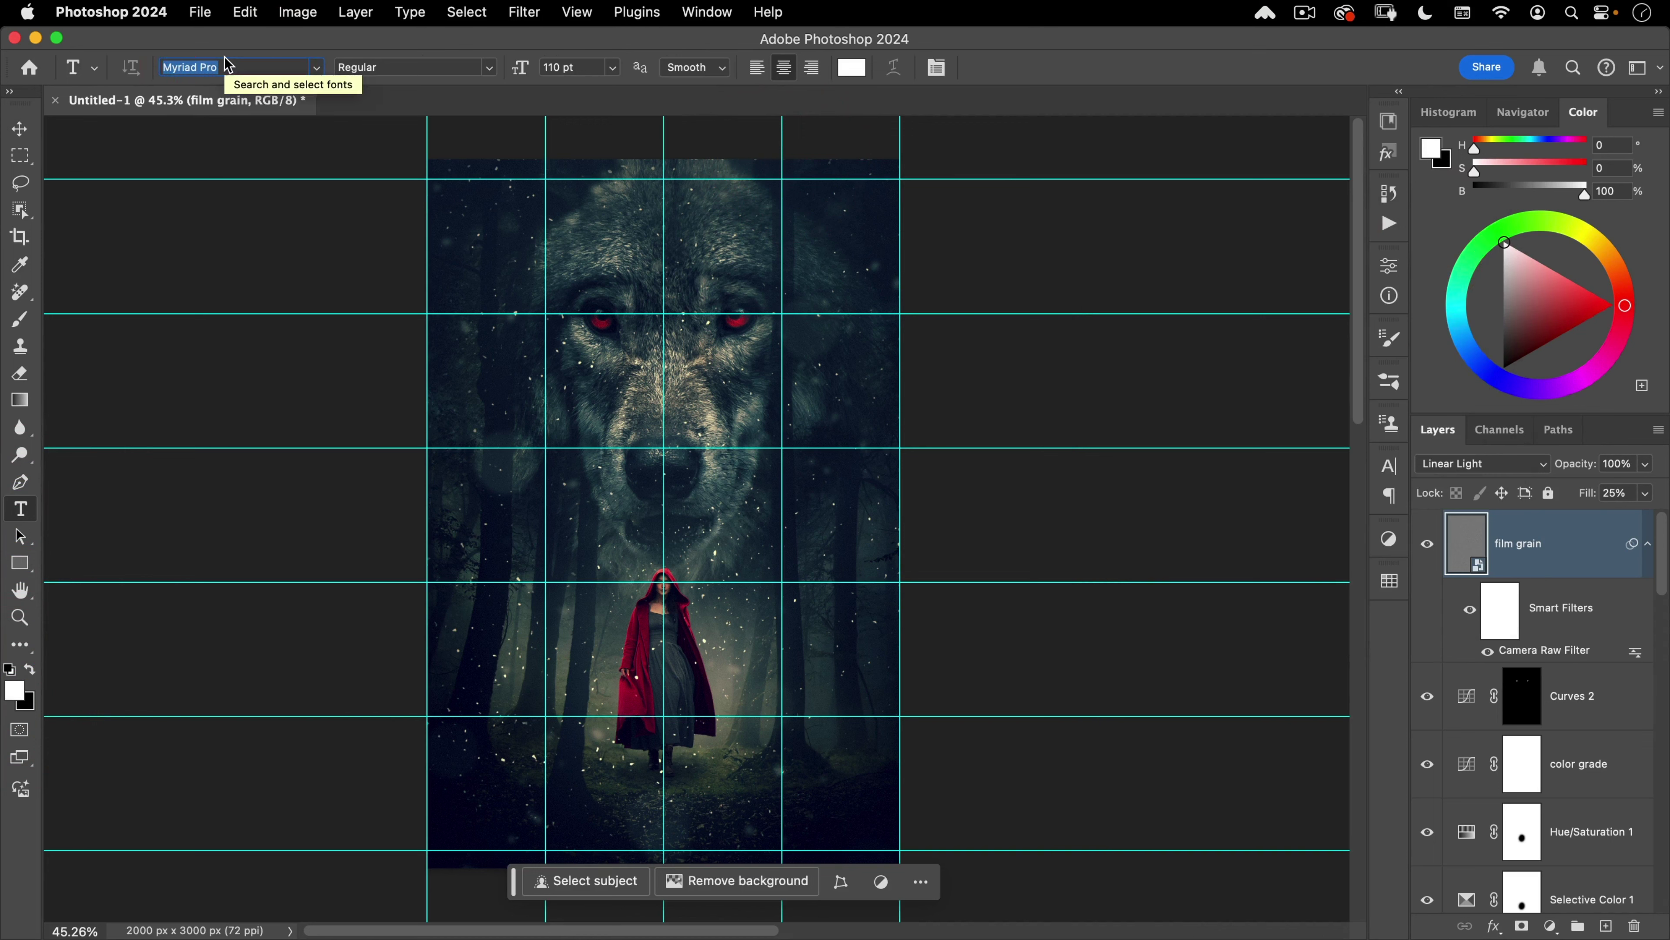
{"action": "type", "text": "22"}
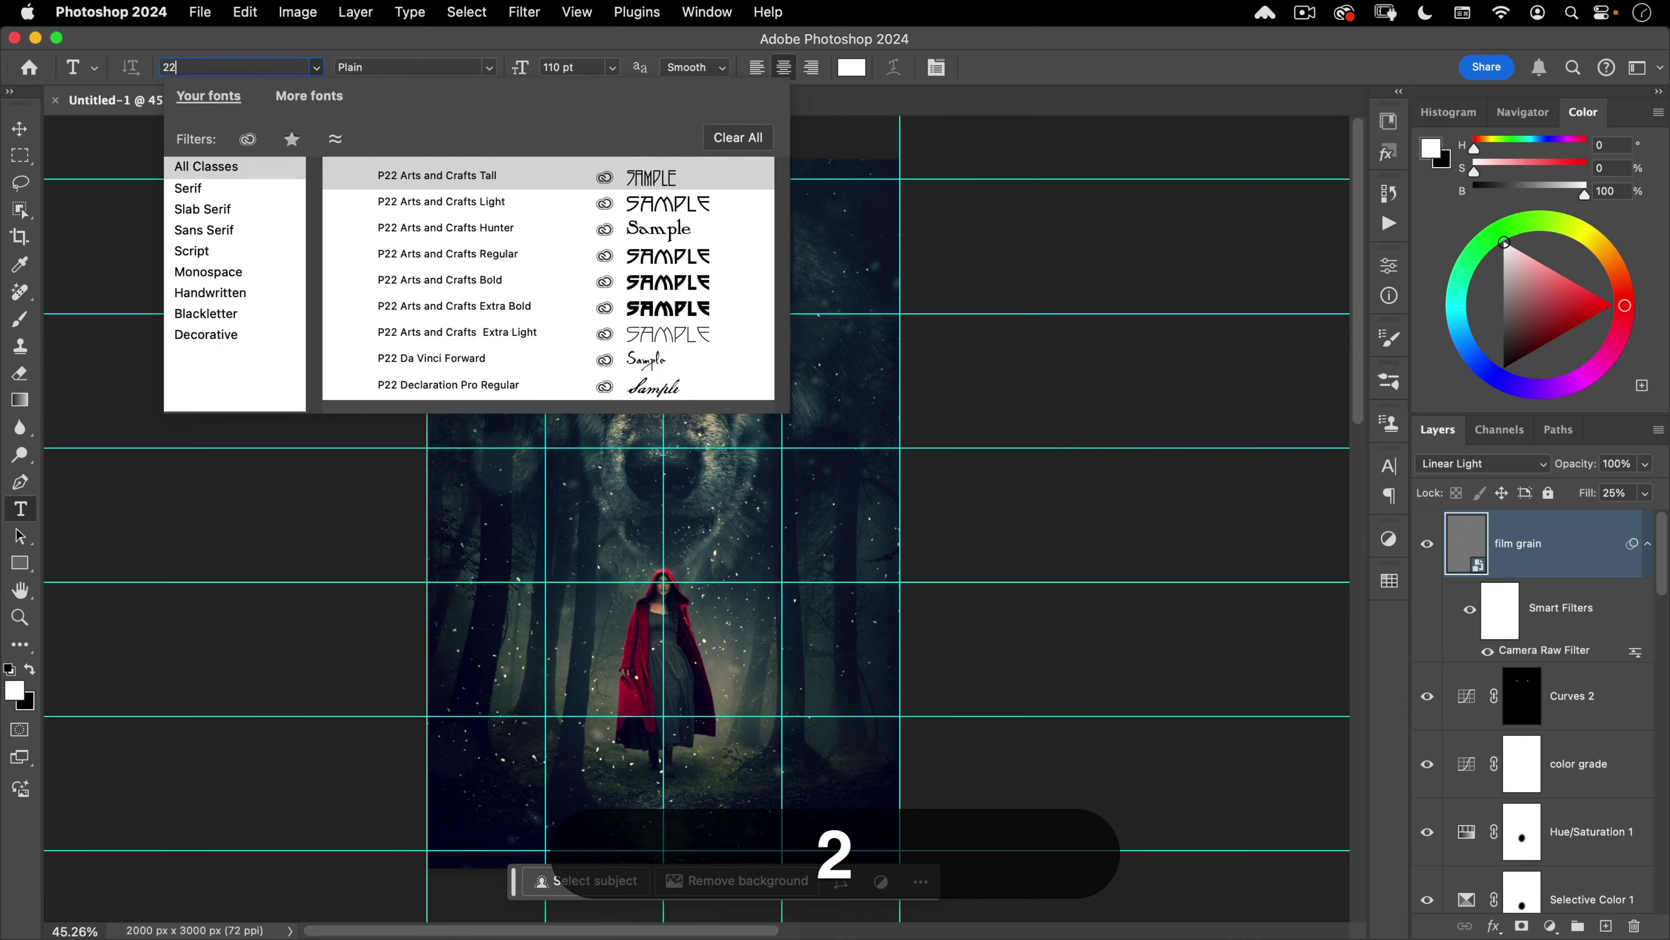
{"action": "key", "text": "BackSpace"}
{"action": "key", "text": "BackSpace"}
{"action": "type", "text": "p2"}
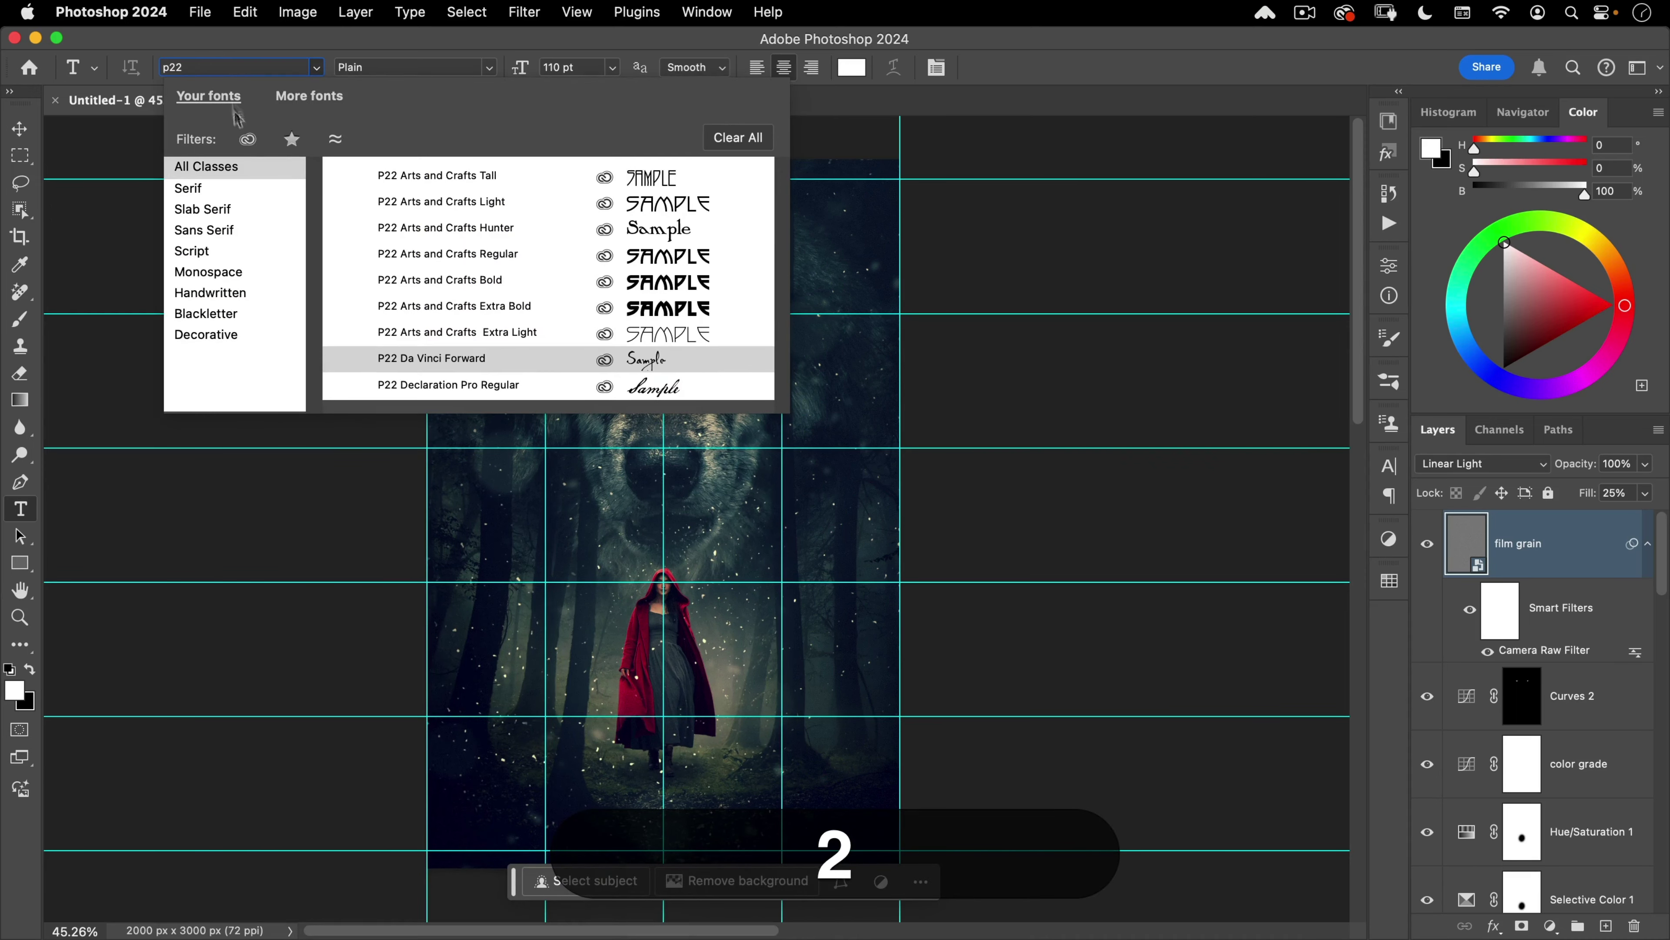
{"action": "type", "text": "2"}
{"action": "left_click", "coordinate": [415, 385]}
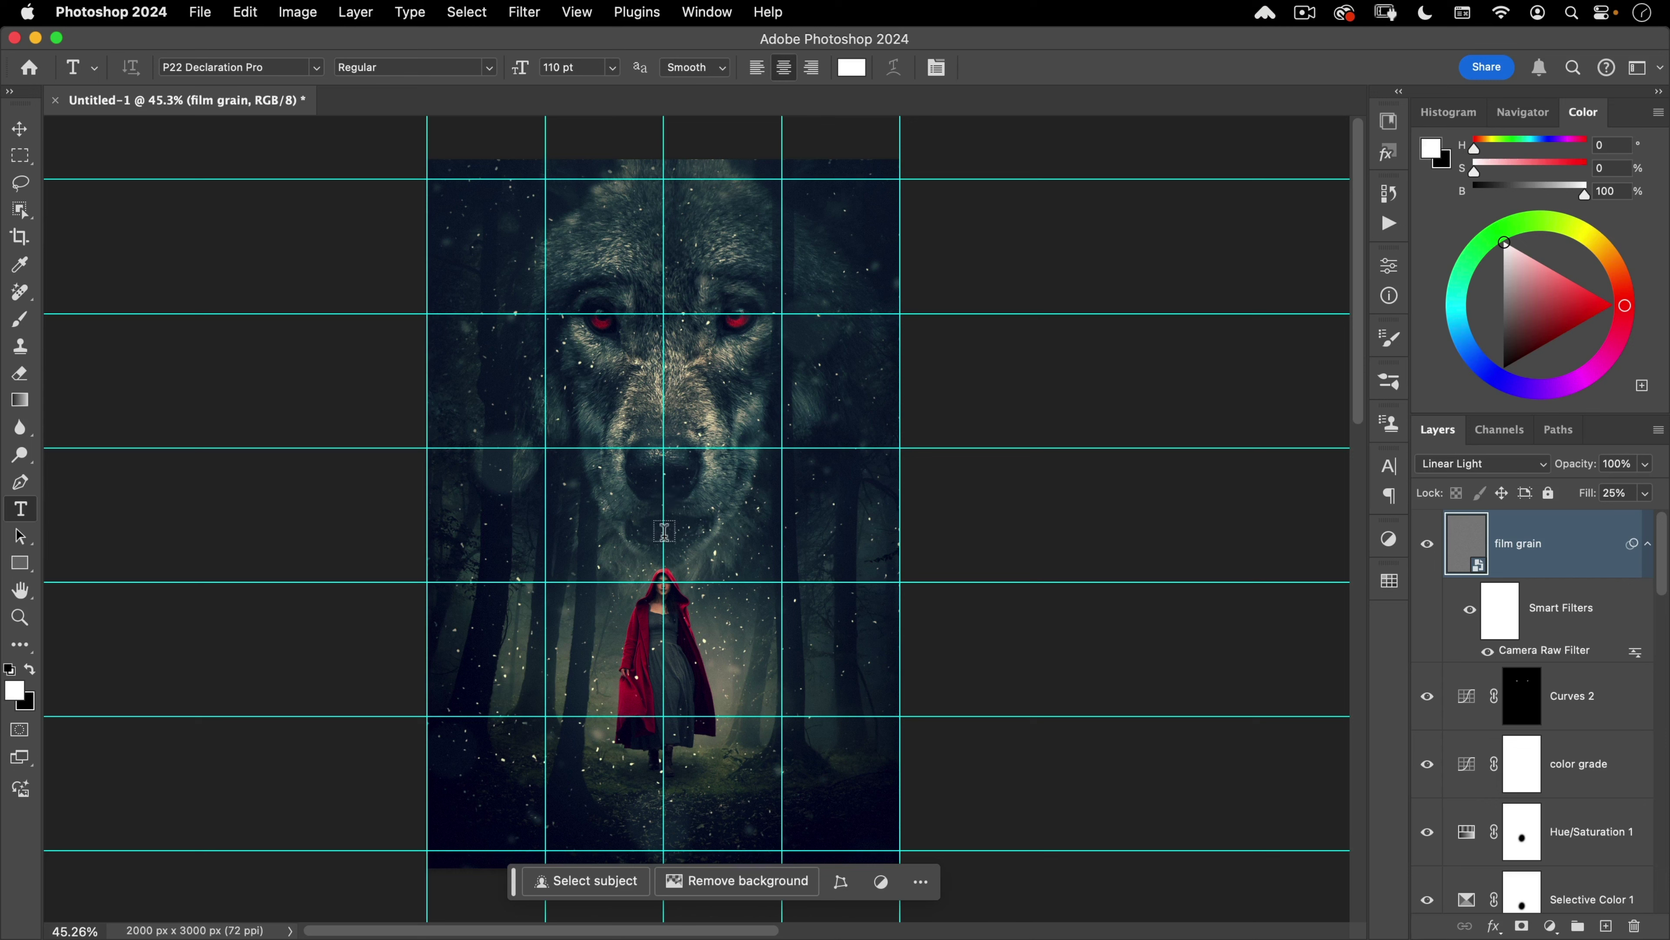
Step: Add the centered title "Red is out for Blood" on the vertical center guide between the wolf's nose and the woman's hood
{"action": "left_click", "coordinate": [664, 531]}
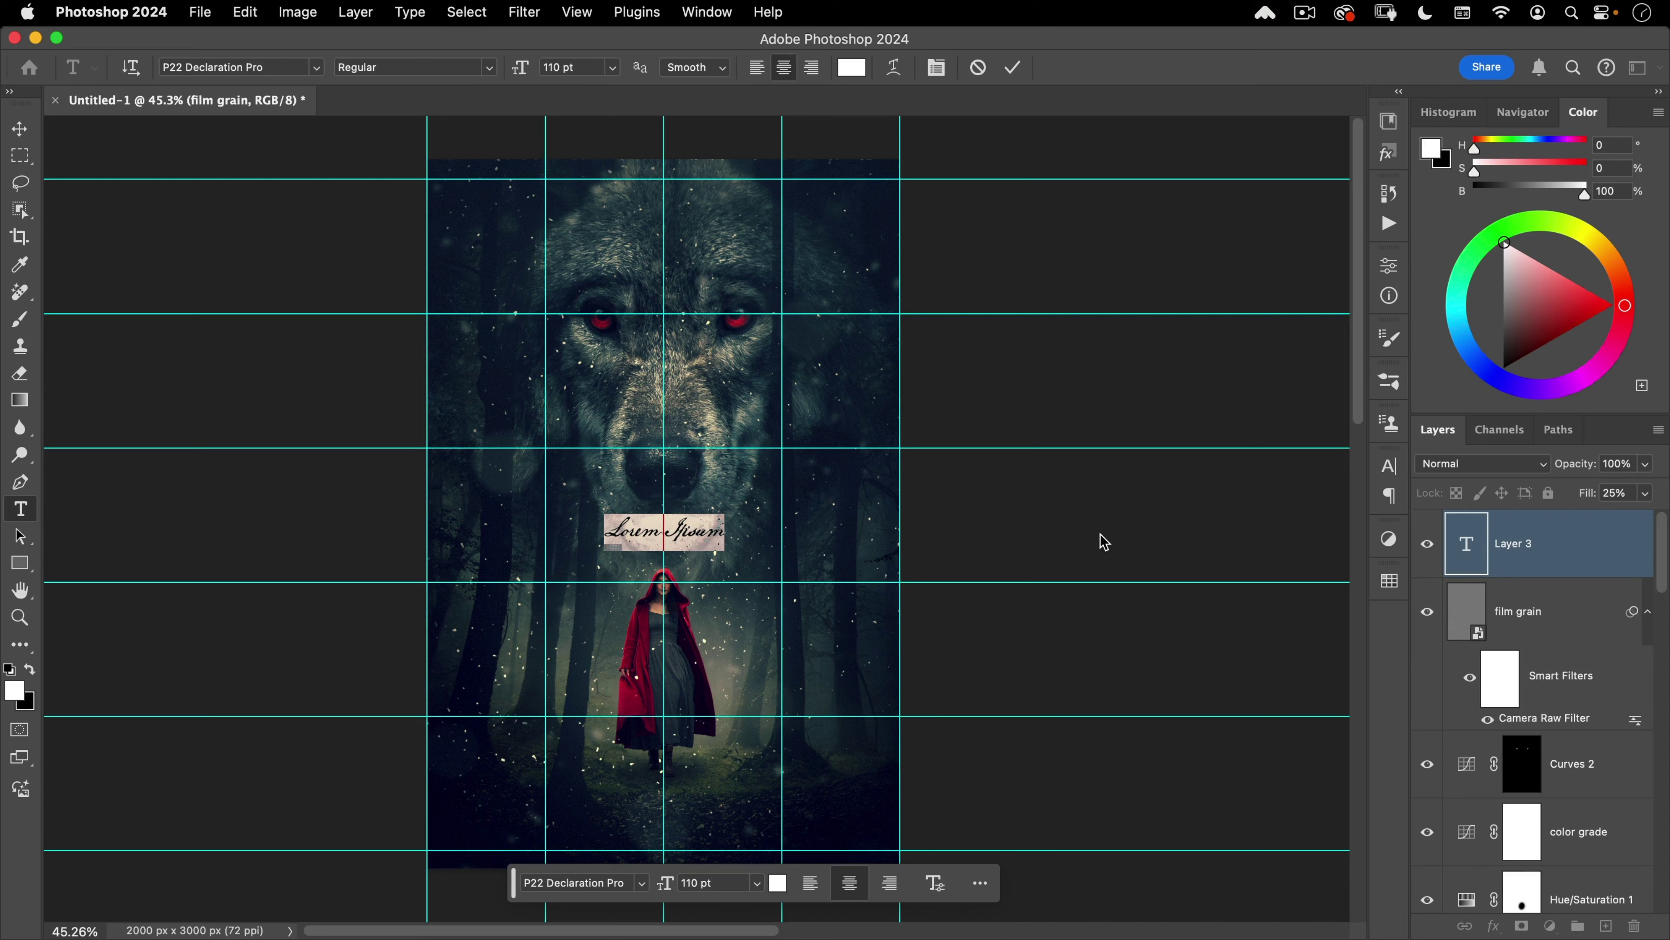
{"action": "type", "text": "Red of"}
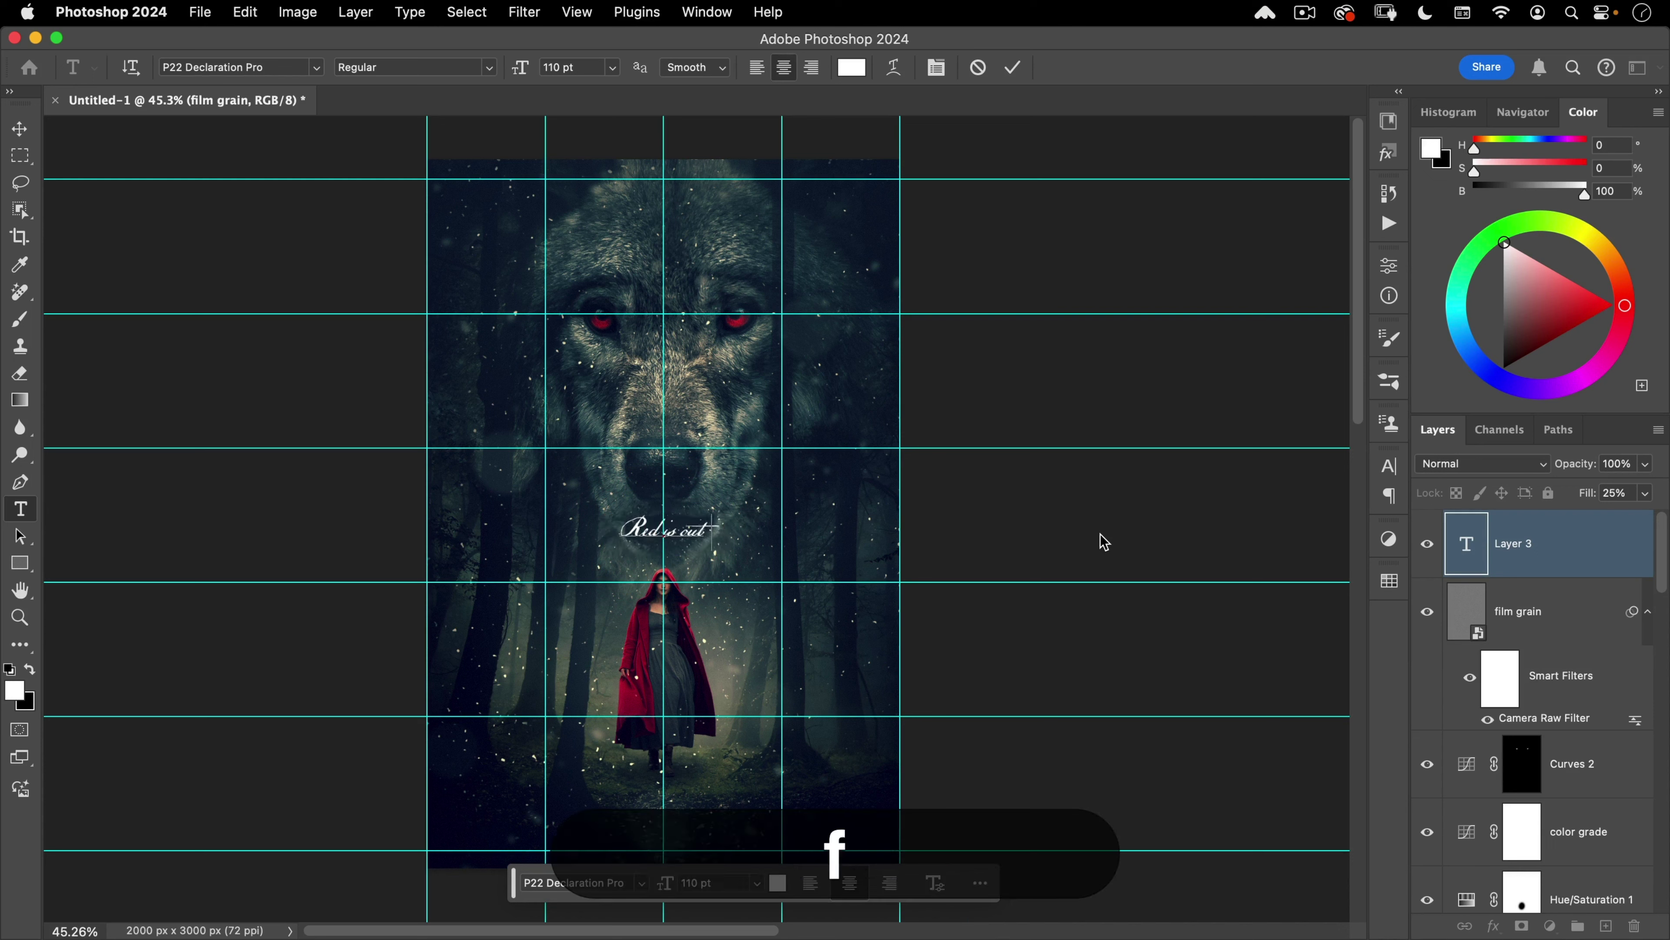
{"action": "type", "text": "for Blood"}
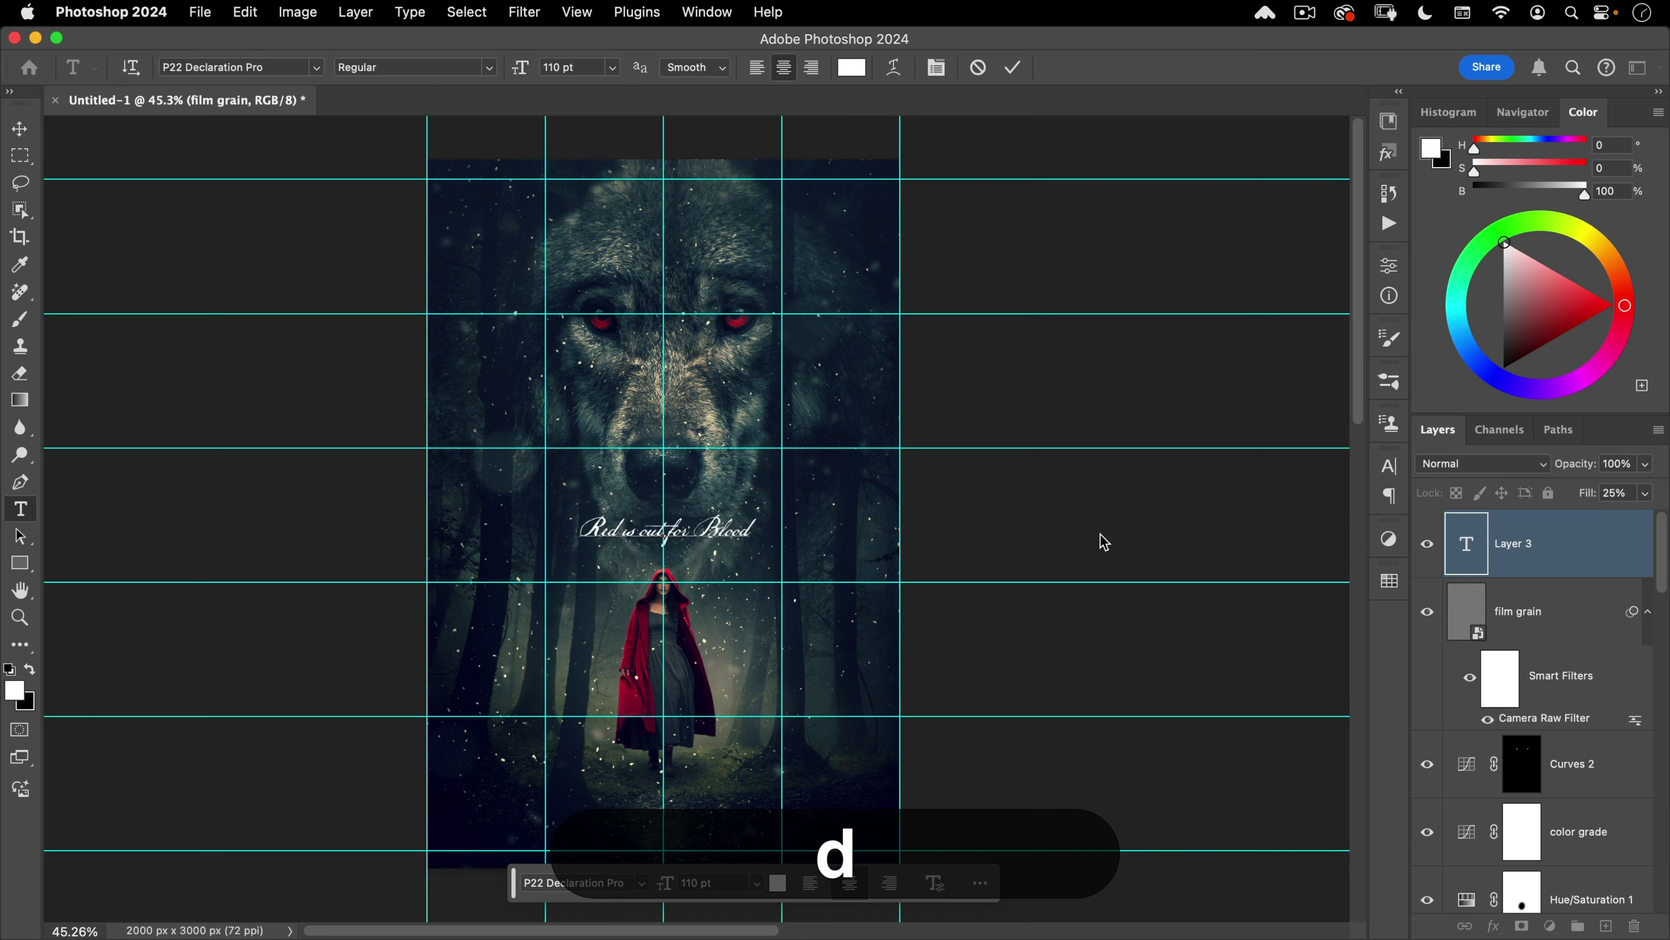
Step: Set the font size of the whole title to 155 pt
{"action": "key", "text": "super+a"}
{"action": "left_click_drag", "start_coordinate": [581, 65], "coordinate": [370, 32]}
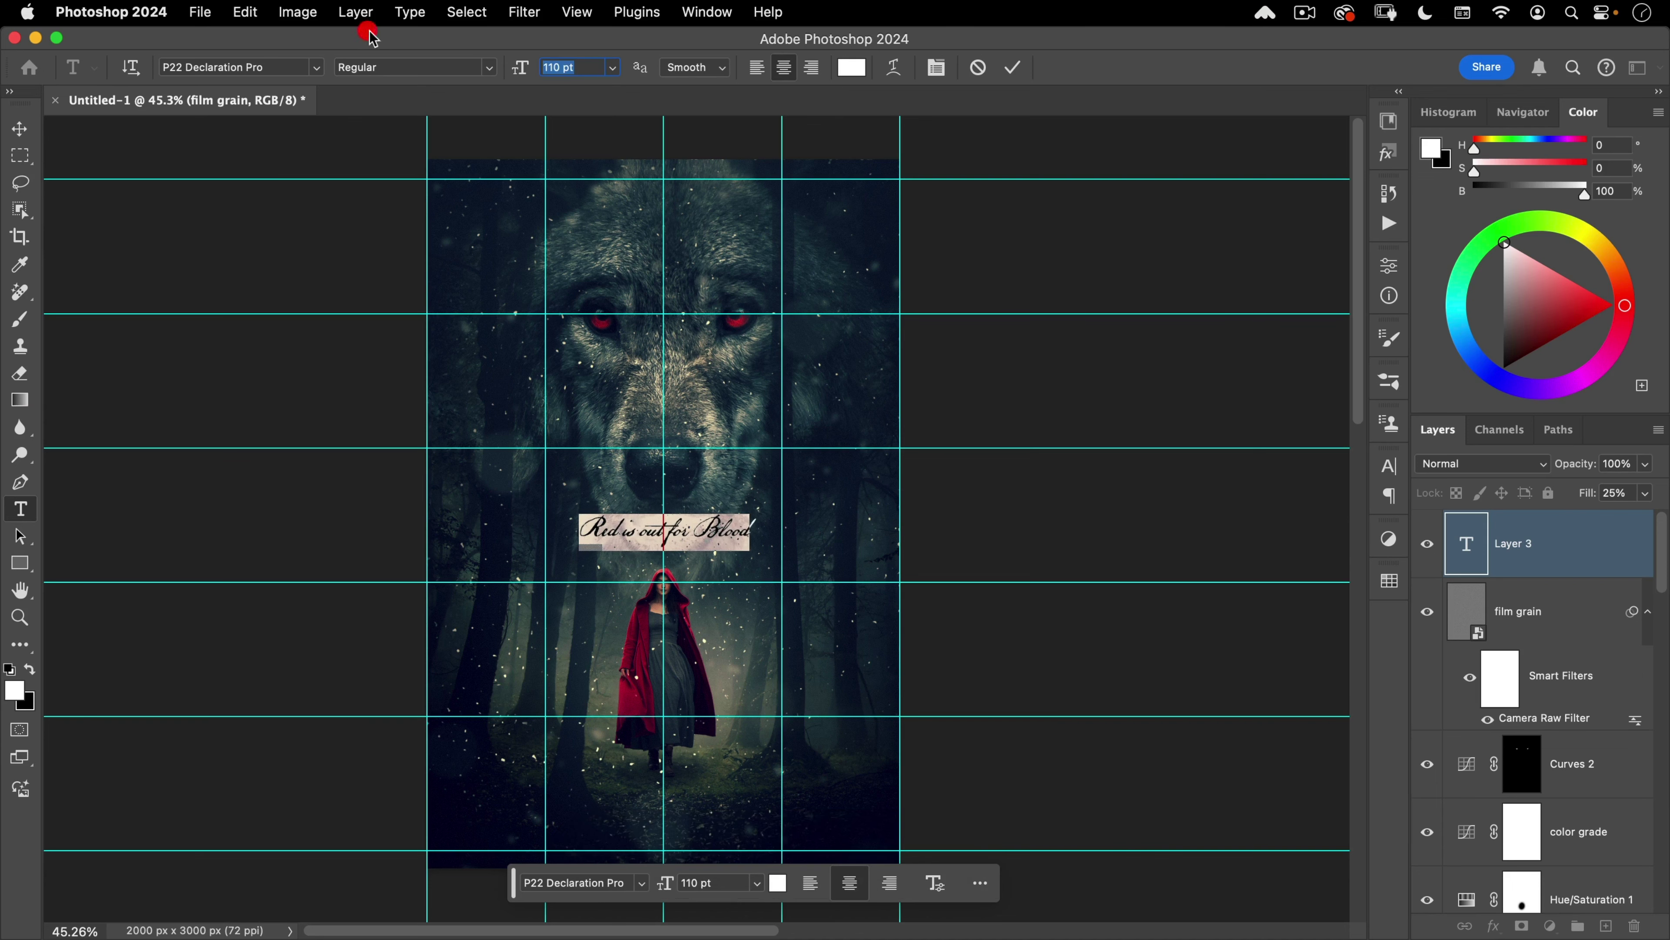
{"action": "type", "text": "1"}
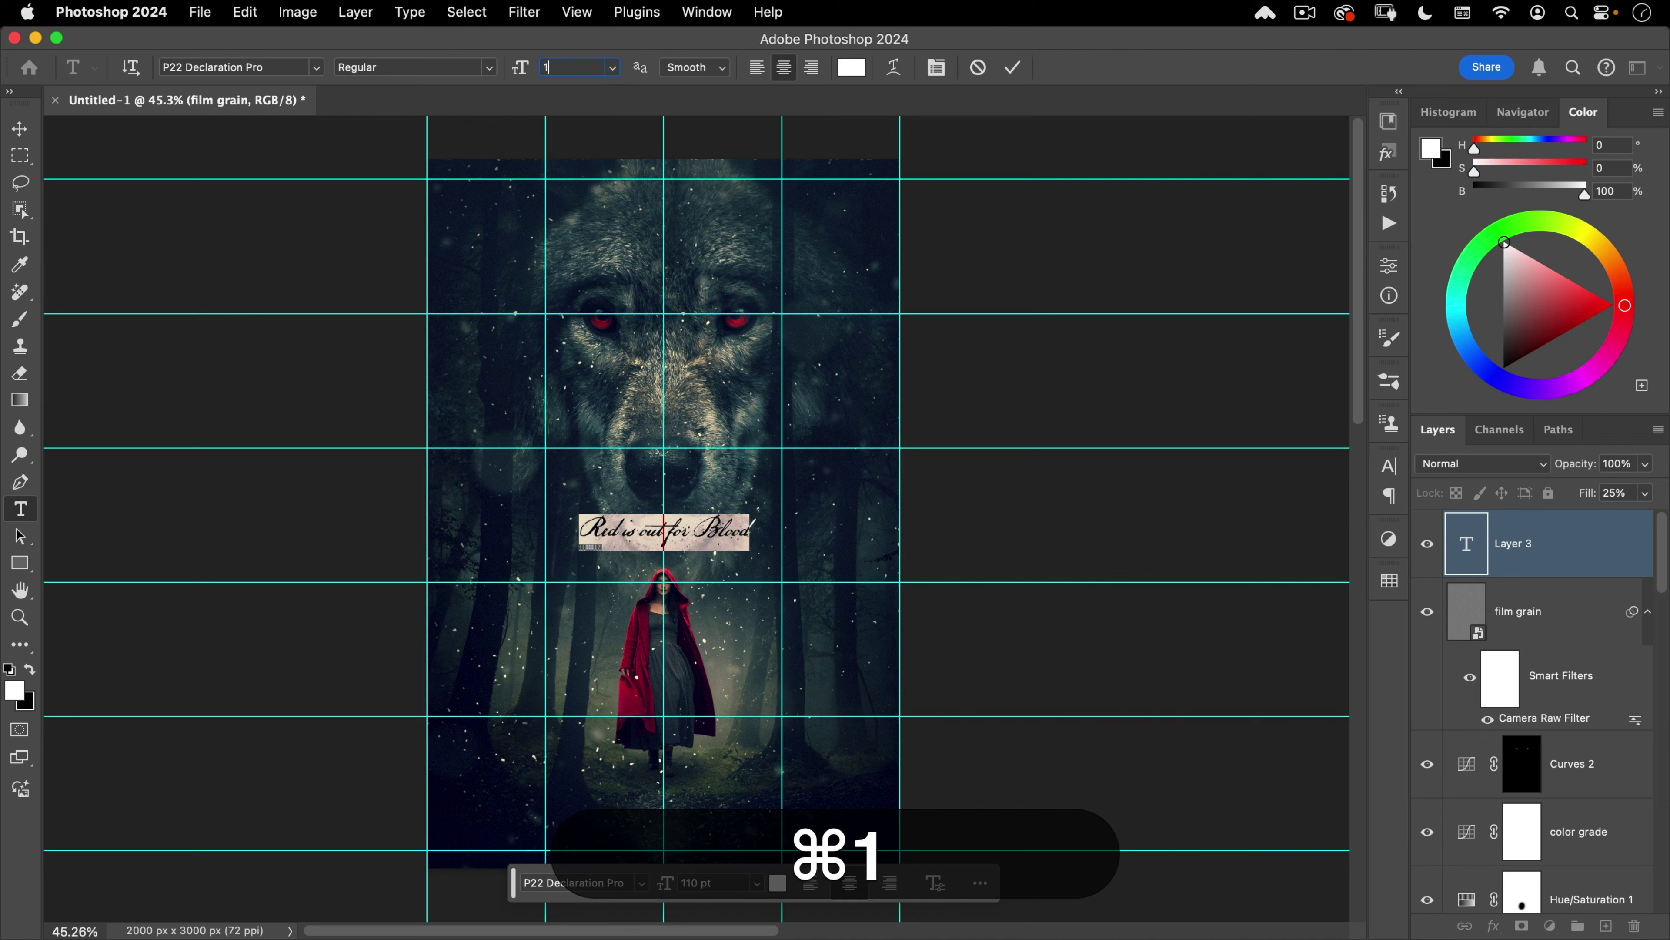
{"action": "type", "text": "55"}
{"action": "key", "text": "Tab"}
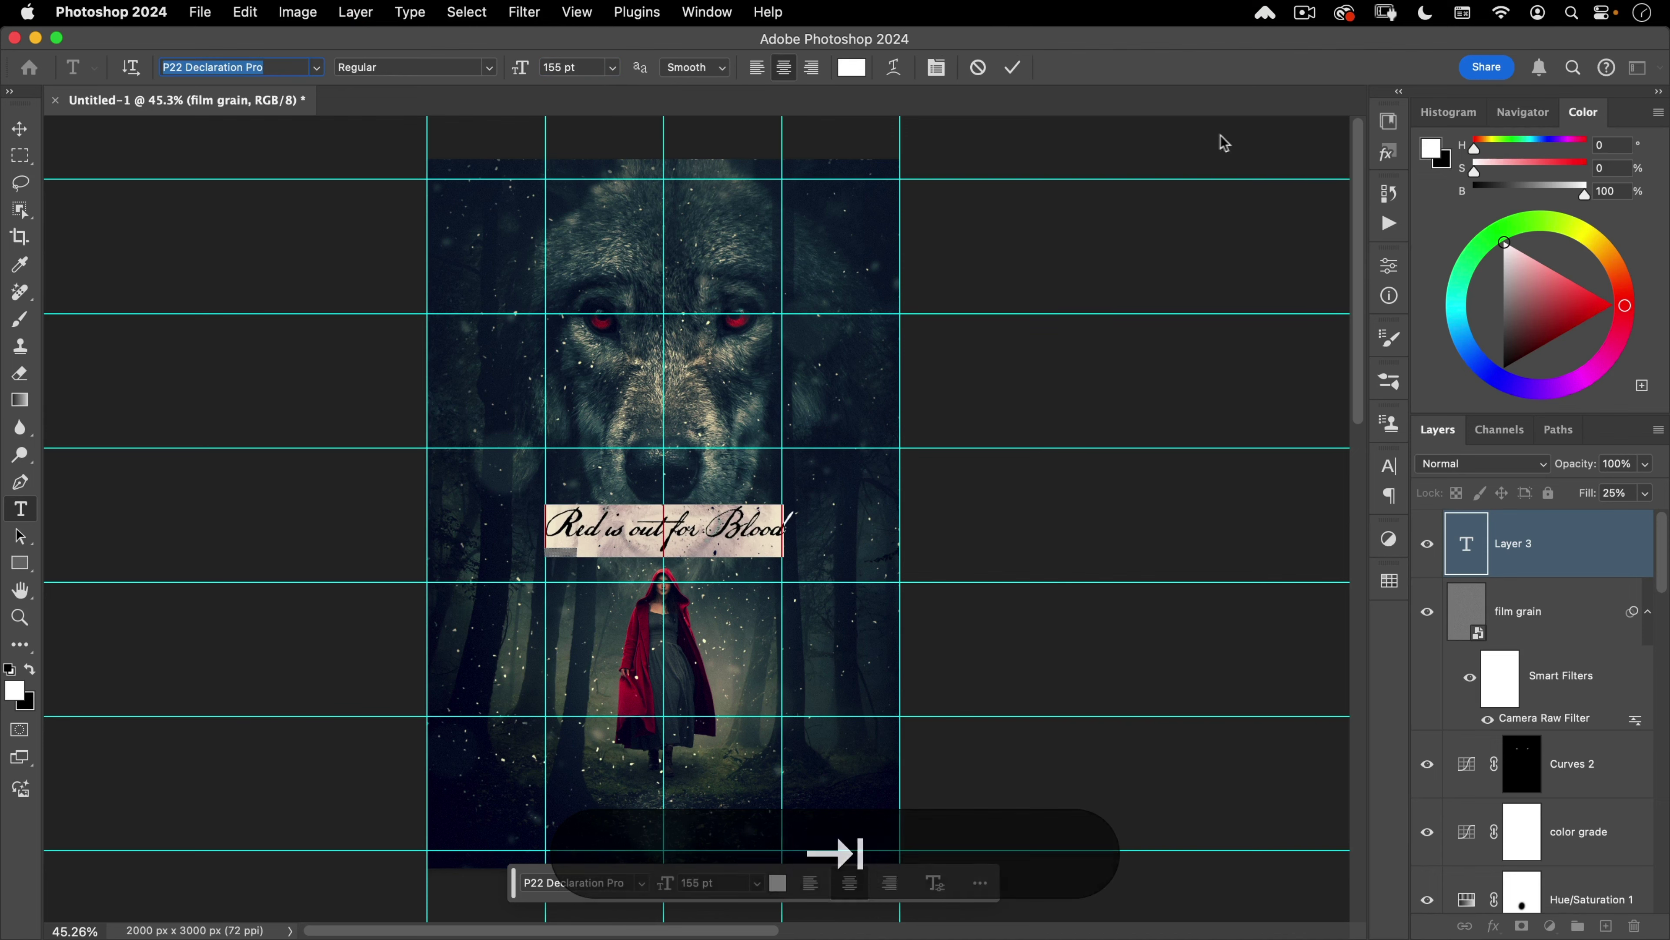
Step: Nudge the title text slightly left and up to center it visually on the middle guide above the woman's hood
{"action": "left_click", "coordinate": [19, 129]}
{"action": "scroll", "coordinate": [725, 553], "scroll_direction": "up", "scroll_amount": 3}
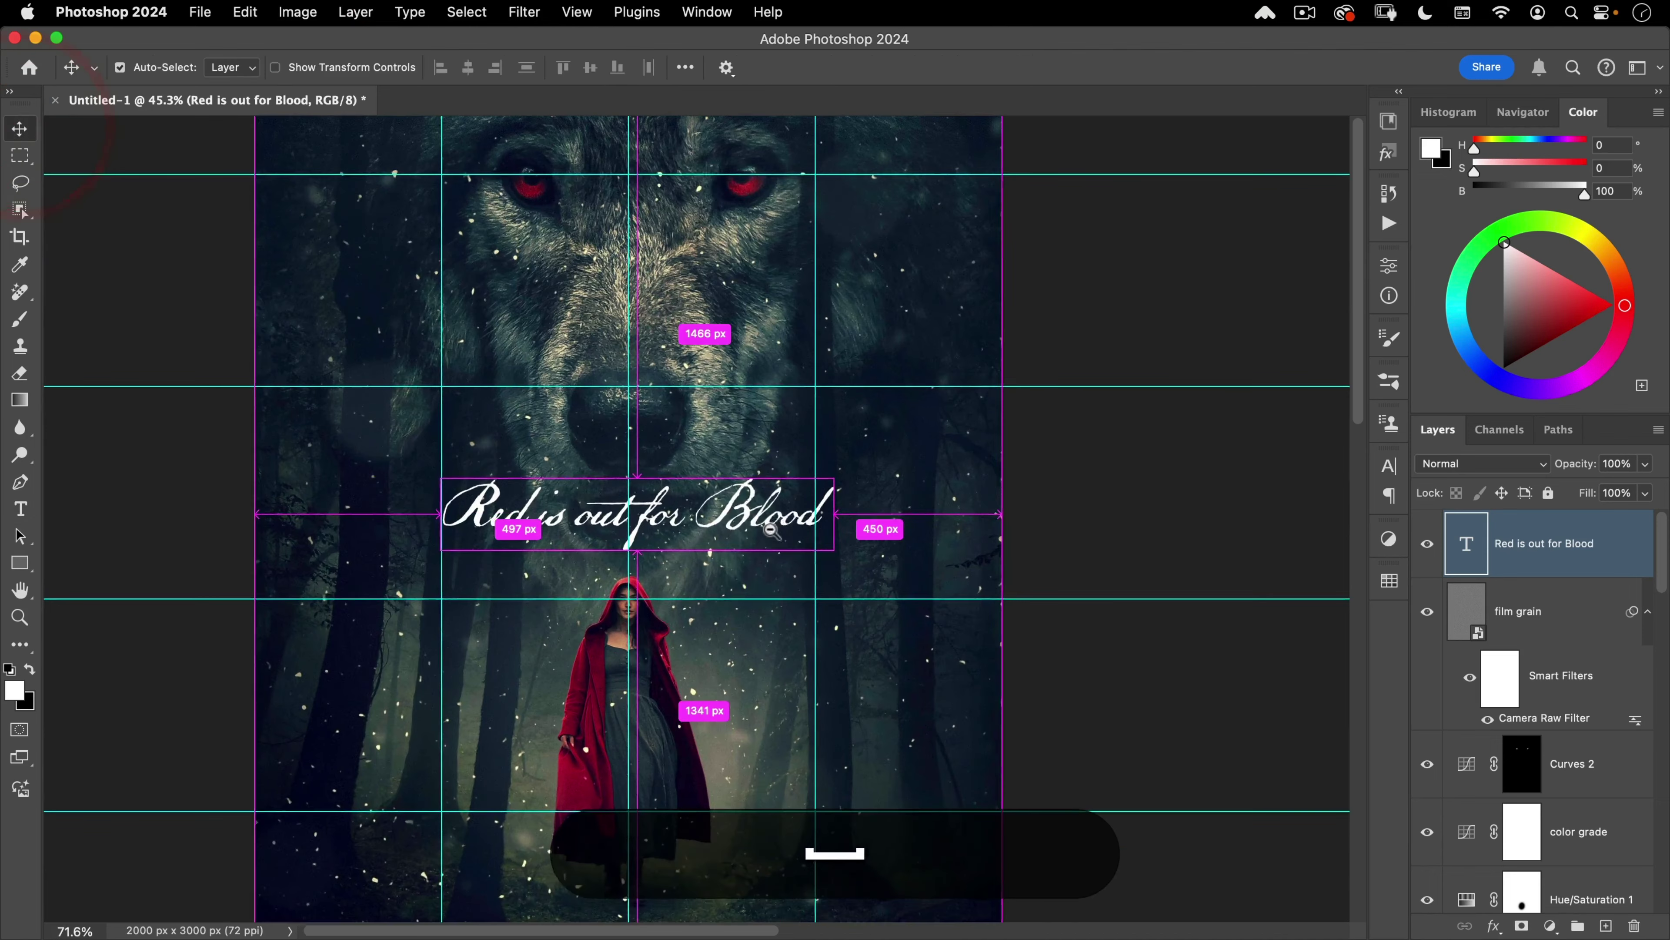
{"action": "key", "text": "shift+Left"}
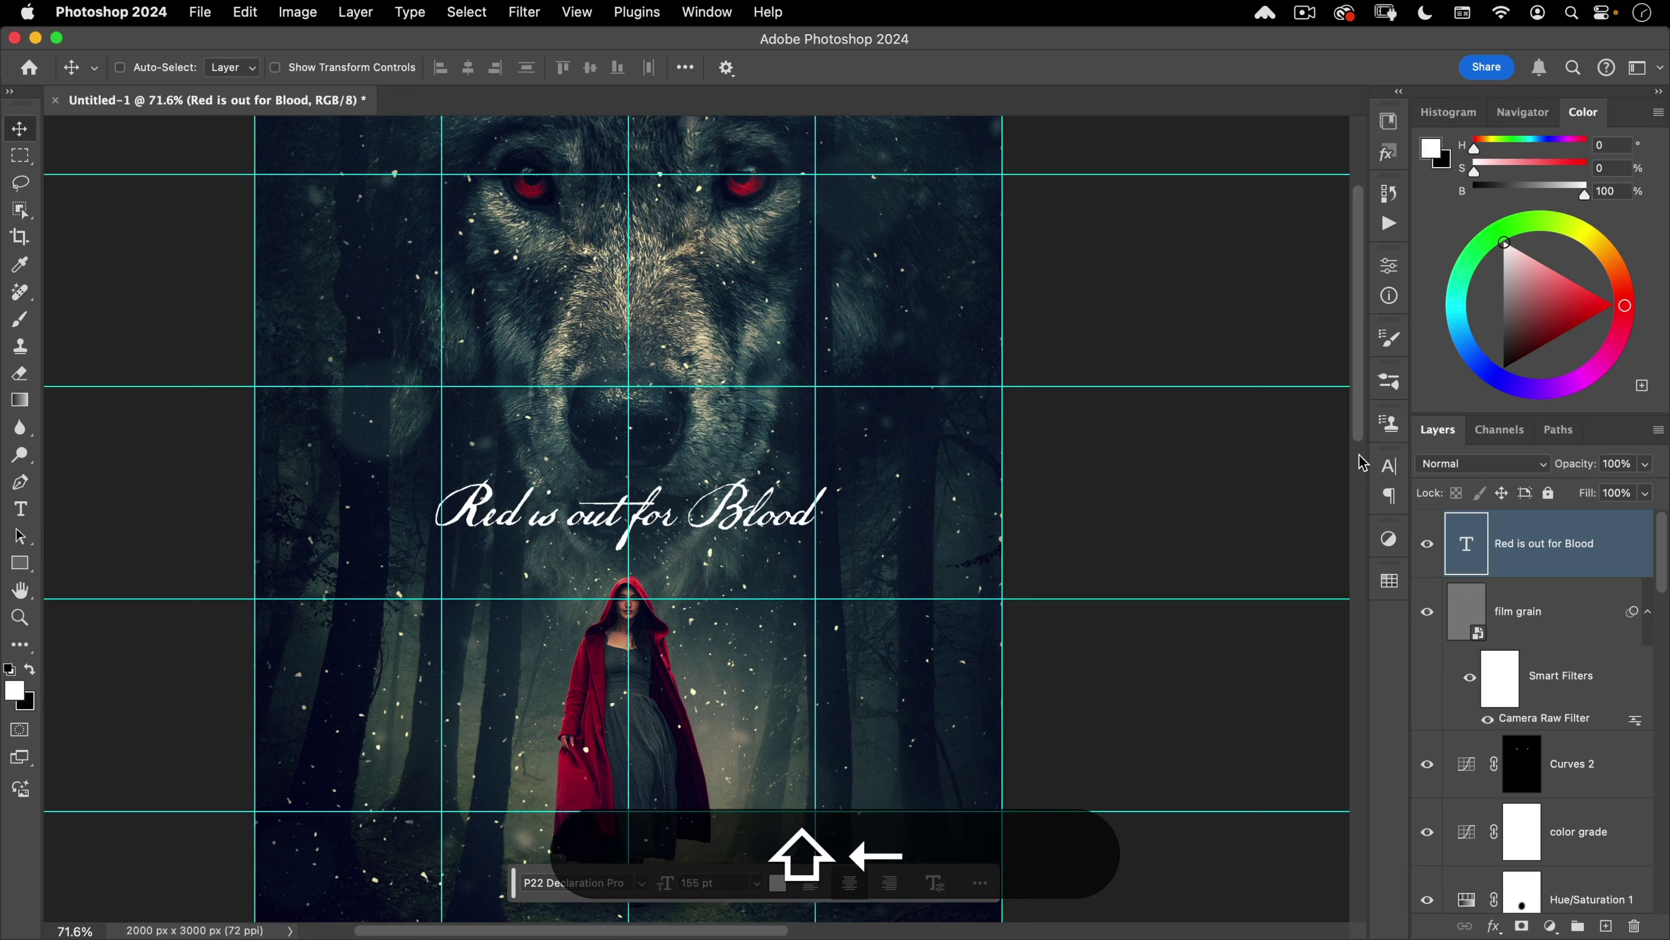
{"action": "key", "text": "shift+Right"}
{"action": "key", "text": "Right"}
{"action": "key", "text": "Up"}
{"action": "key", "text": "Up"}
{"action": "key", "text": "Up"}
{"action": "key", "text": "Up"}
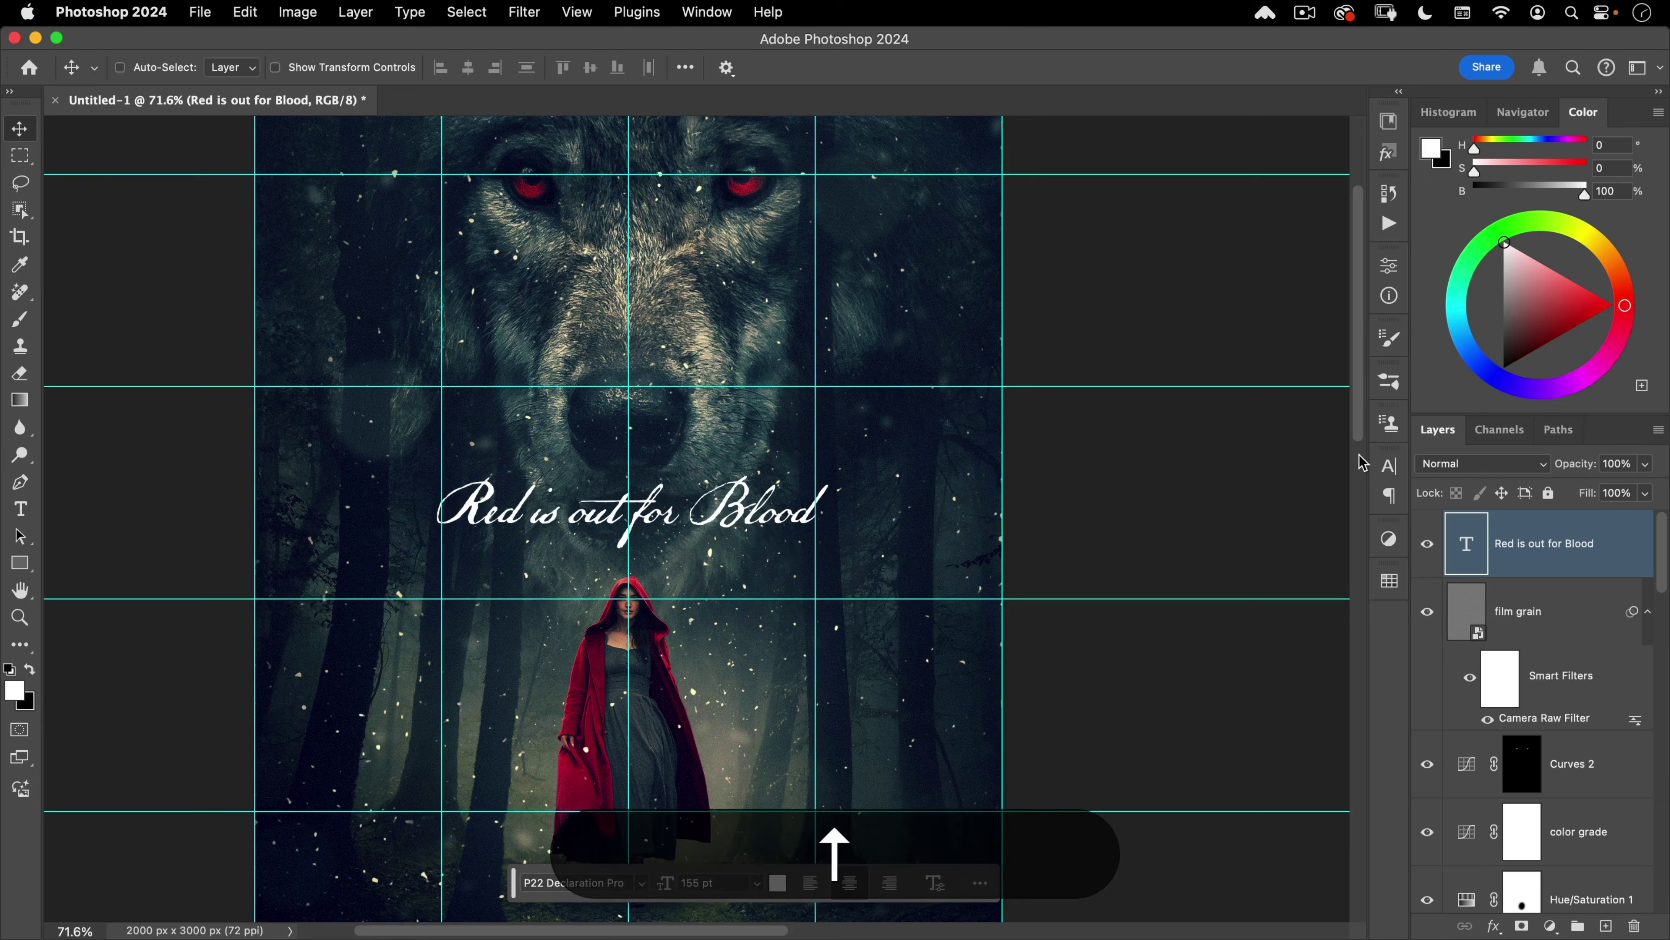
Step: Nudge the title text upward in small increments so it sits closer to the wolf's nose
{"action": "key", "text": "Down"}
{"action": "key", "text": "Up"}
{"action": "key", "text": "Up"}
{"action": "key", "text": "Up"}
{"action": "key", "text": "Up"}
{"action": "key", "text": "Up"}
{"action": "key", "text": "Up"}
{"action": "key", "text": "Up"}
{"action": "key", "text": "Up"}
{"action": "key", "text": "Up"}
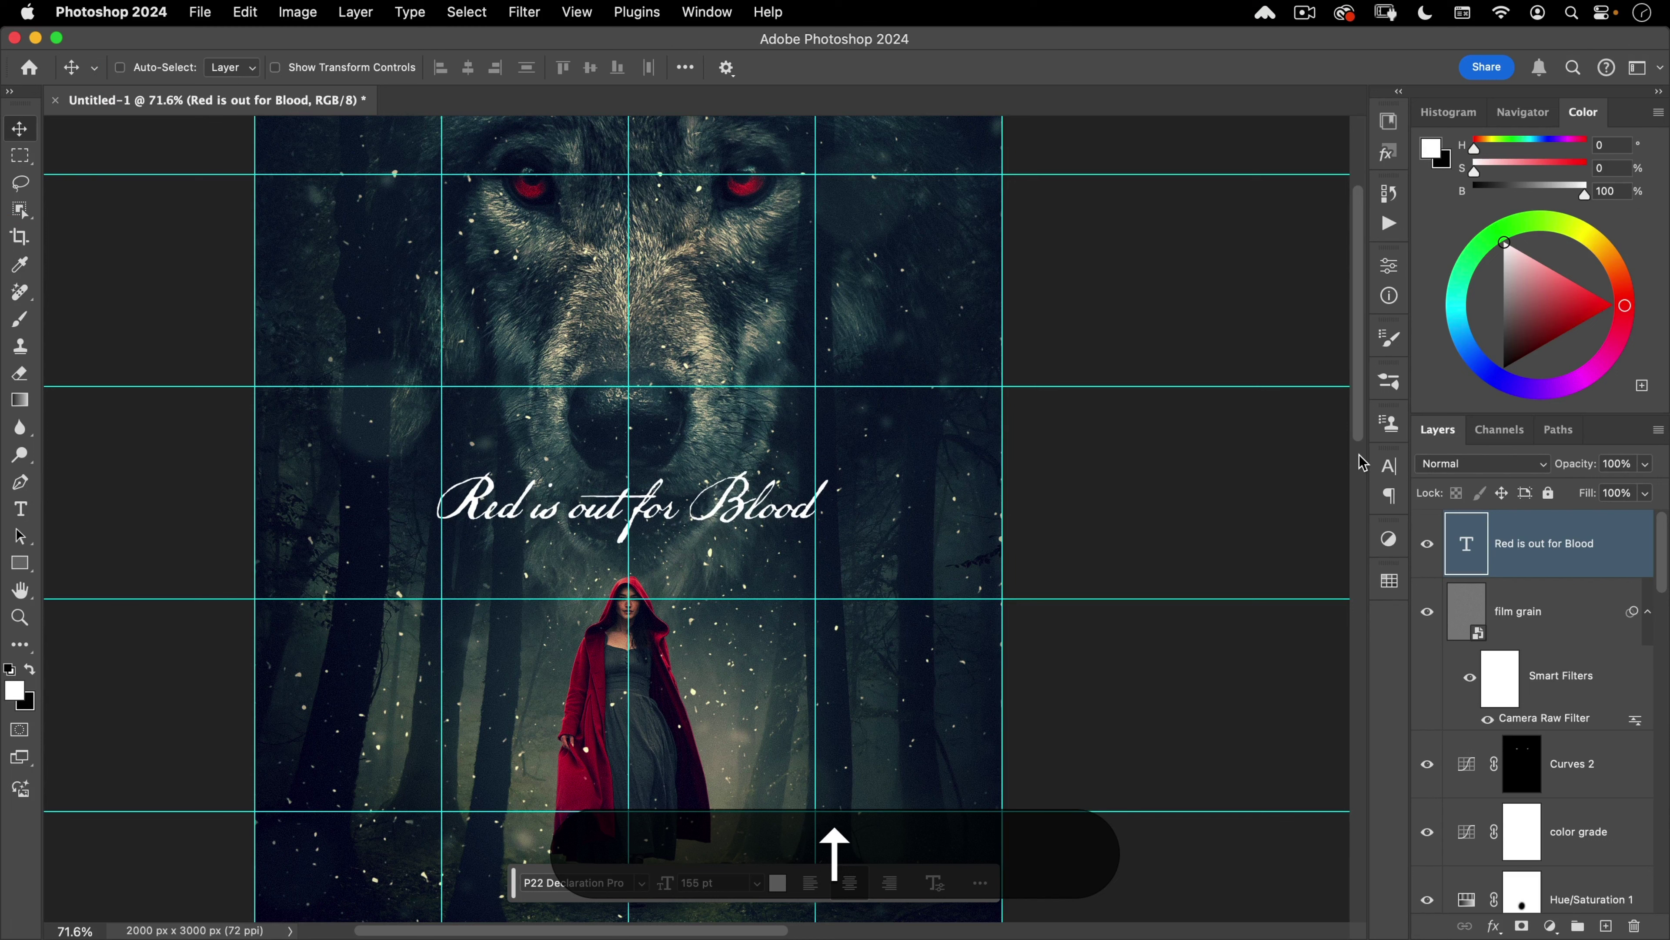
{"action": "key", "text": "Up"}
{"action": "key", "text": "Up"}
{"action": "key", "text": "Up"}
{"action": "key", "text": "Up"}
{"action": "key", "text": "Up"}
{"action": "key", "text": "Up"}
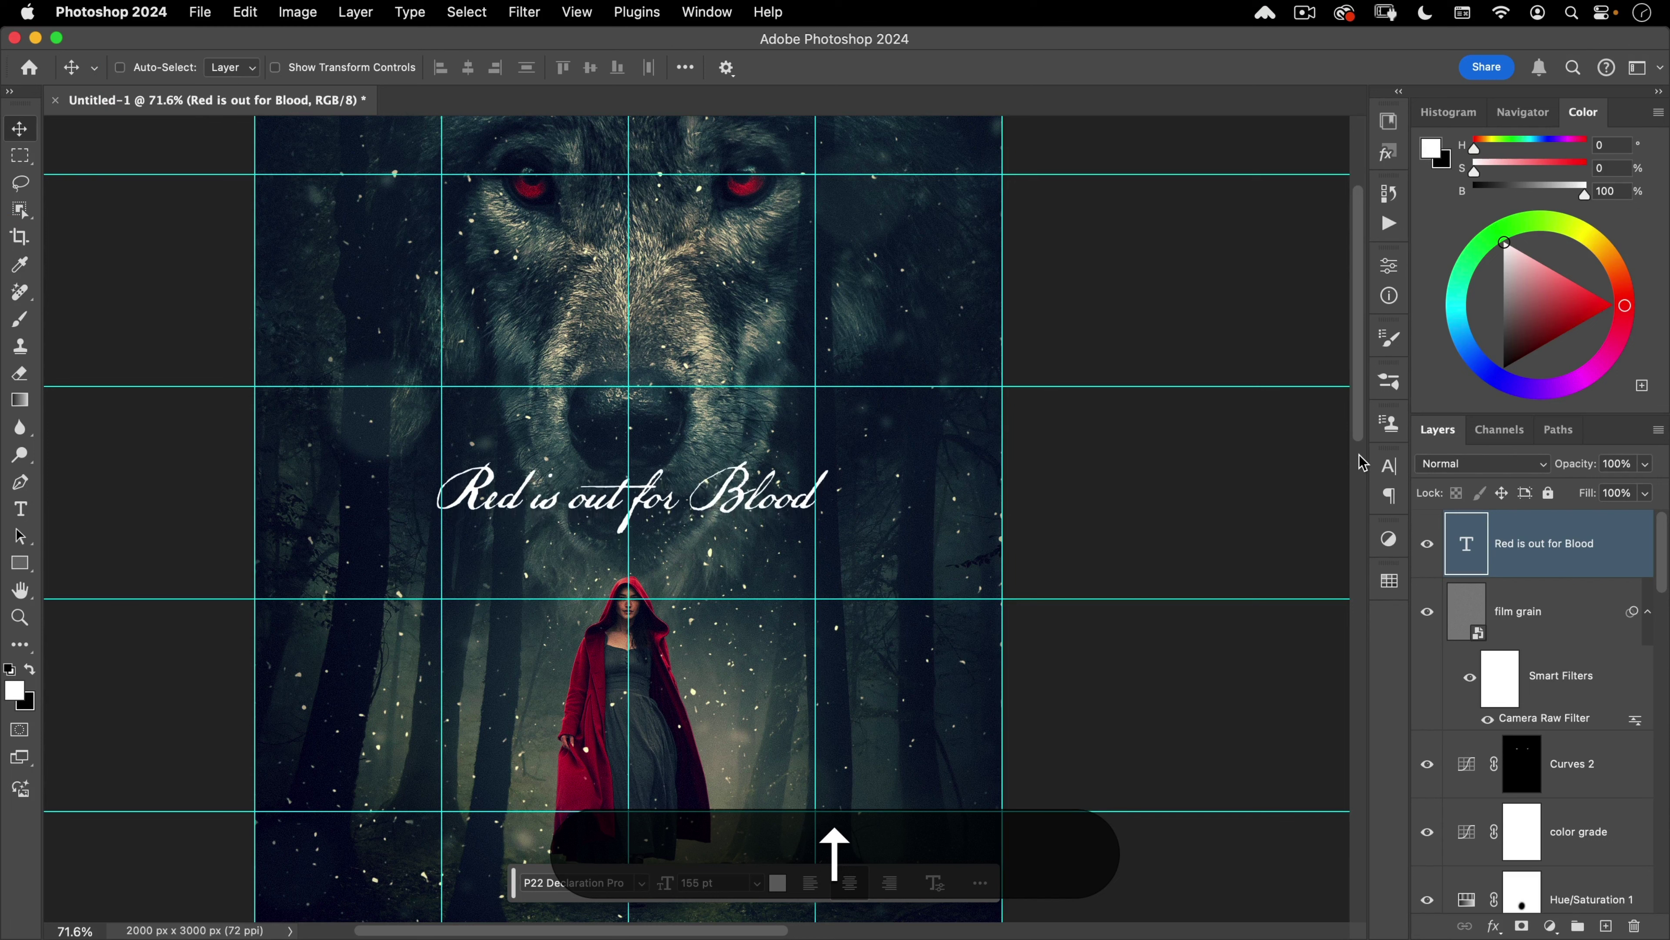
{"action": "key", "text": "Down"}
{"action": "key", "text": "Up"}
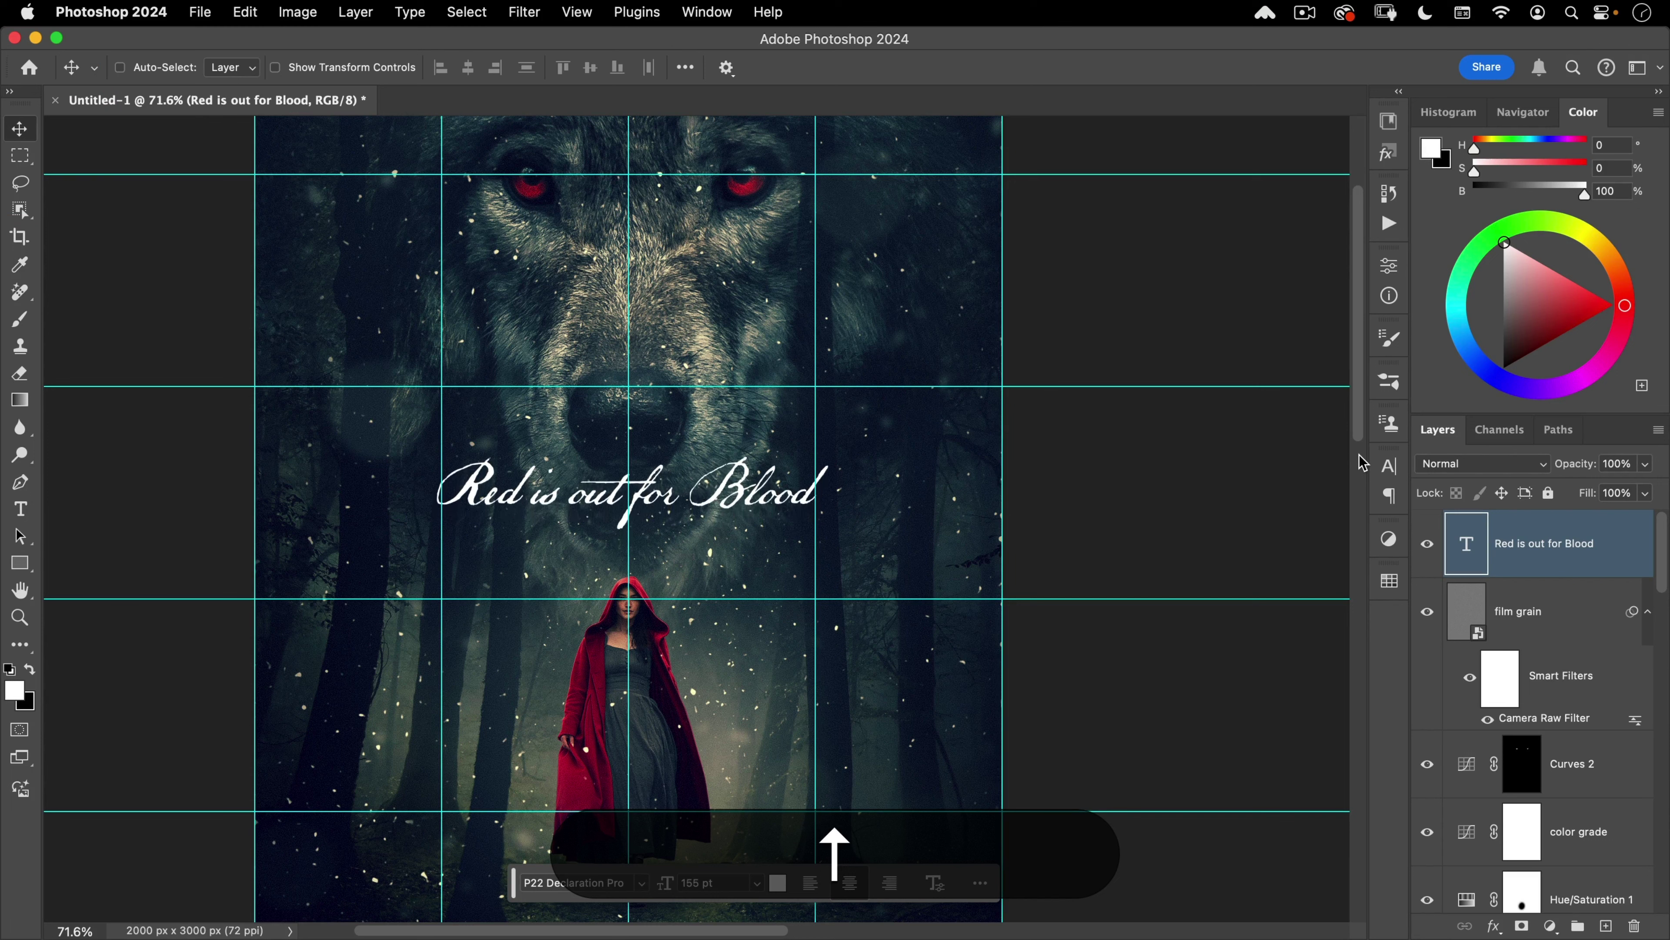
Step: Add a new layer directly above the film grain layer and name it "blood"
{"action": "key", "text": "space"}
{"action": "left_click_drag", "start_coordinate": [929, 332], "coordinate": [1041, 274]}
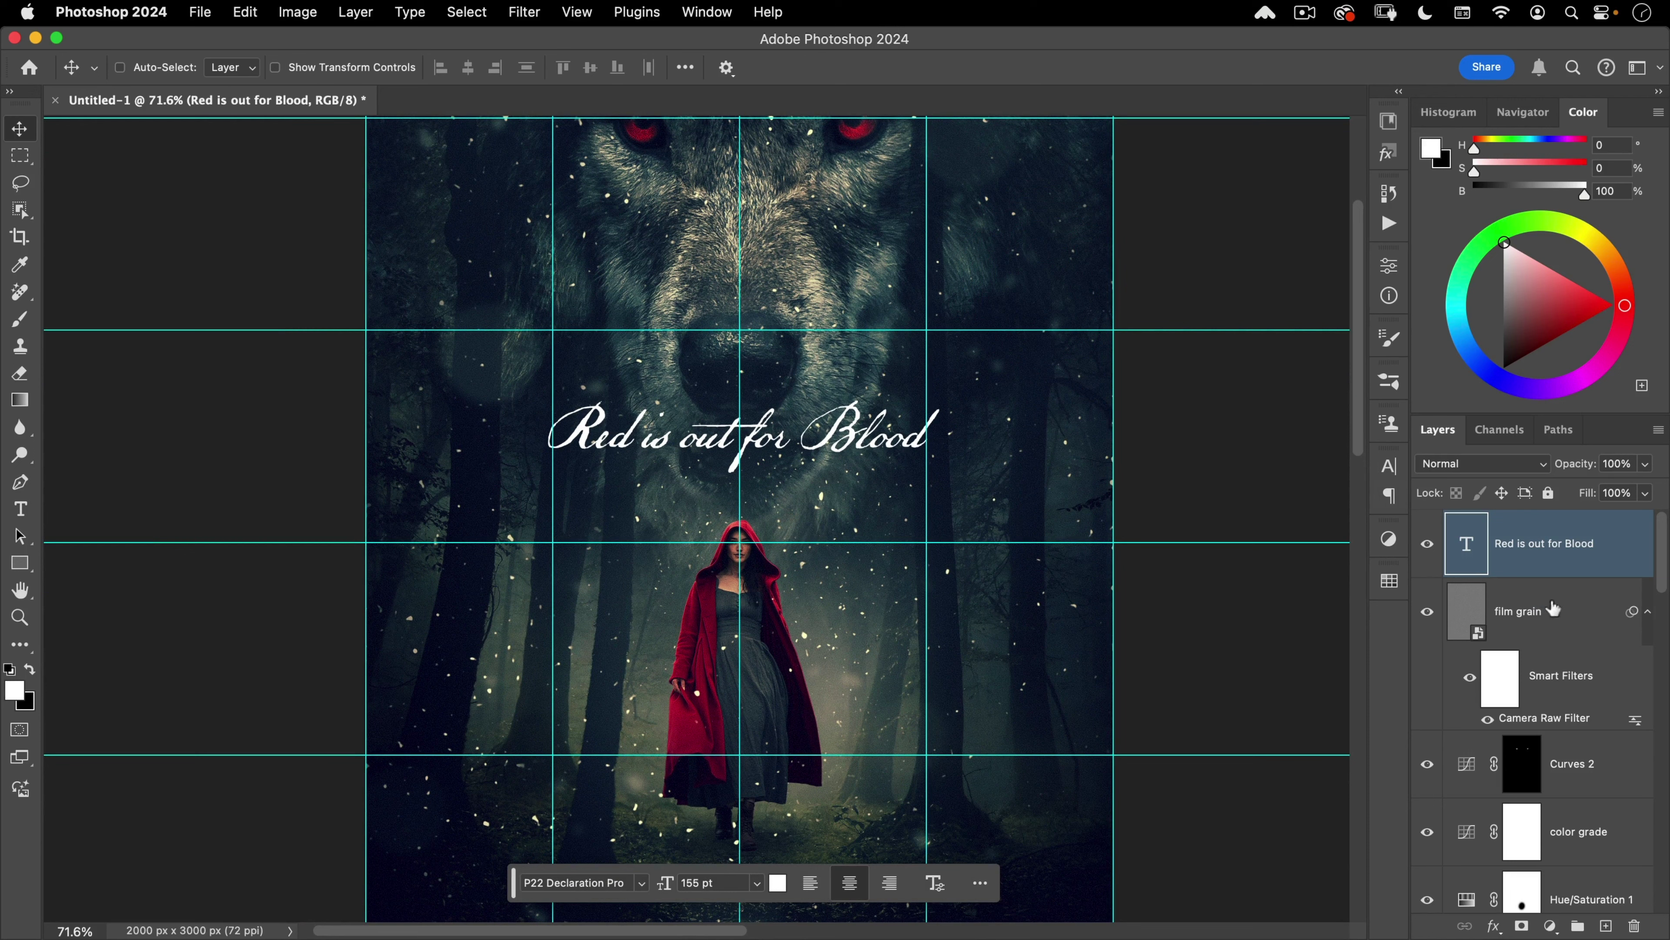
{"action": "left_click", "coordinate": [1553, 609]}
{"action": "left_click", "coordinate": [1606, 926]}
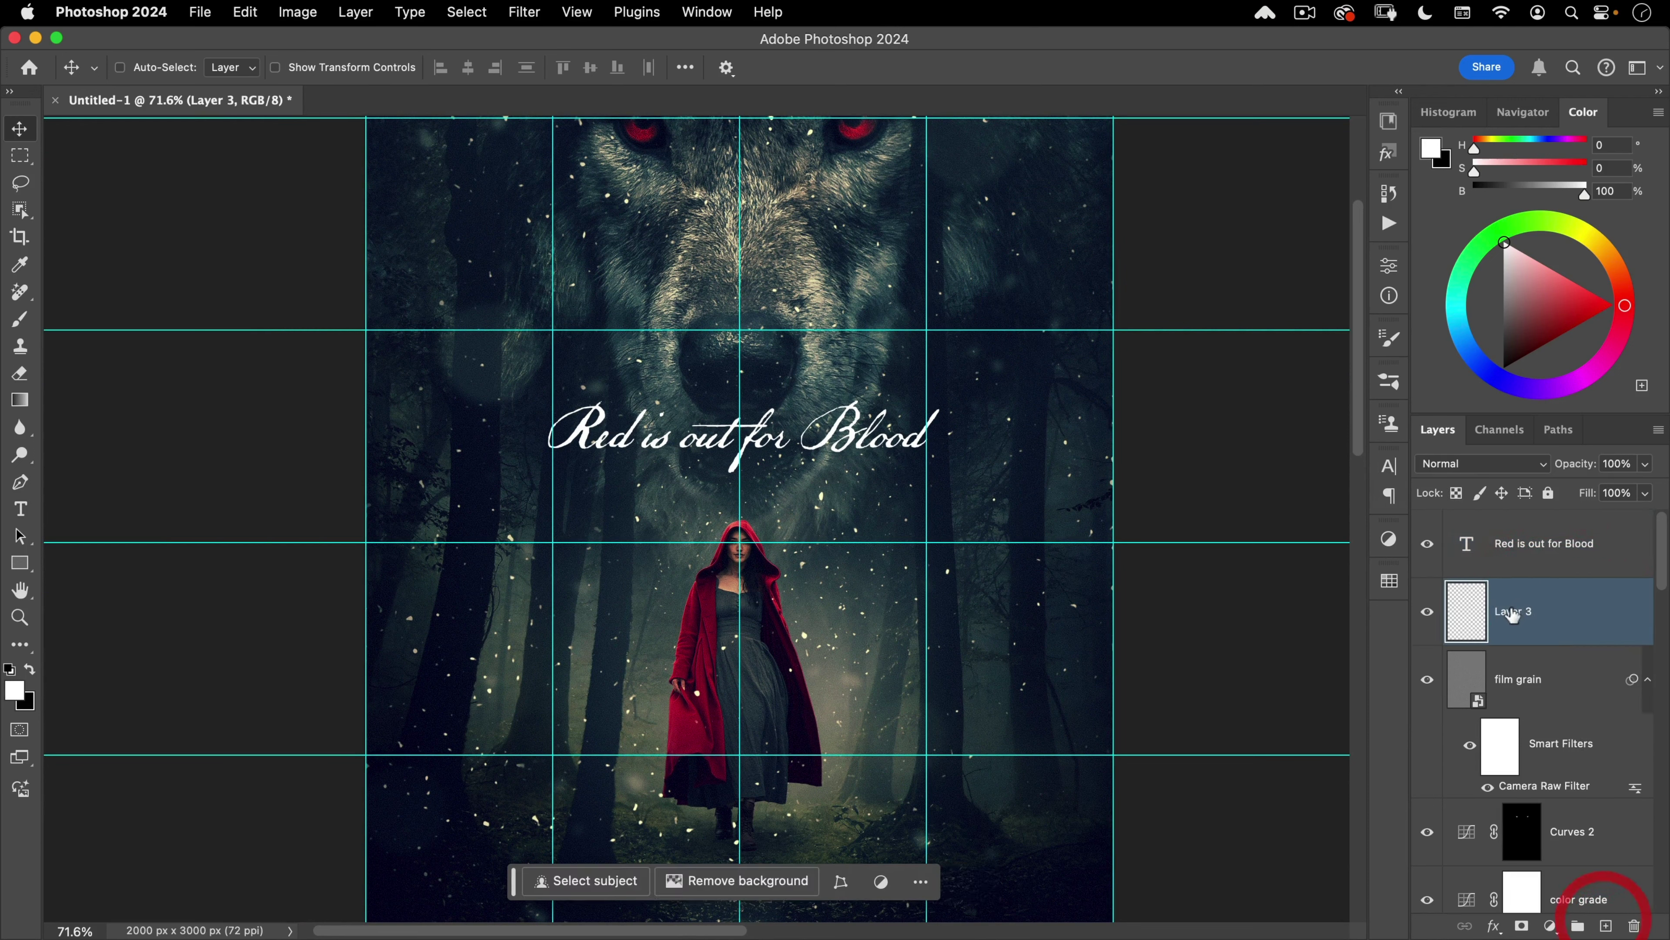
{"action": "double_click", "coordinate": [1511, 612]}
{"action": "type", "text": "blood"}
{"action": "key", "text": "Return"}
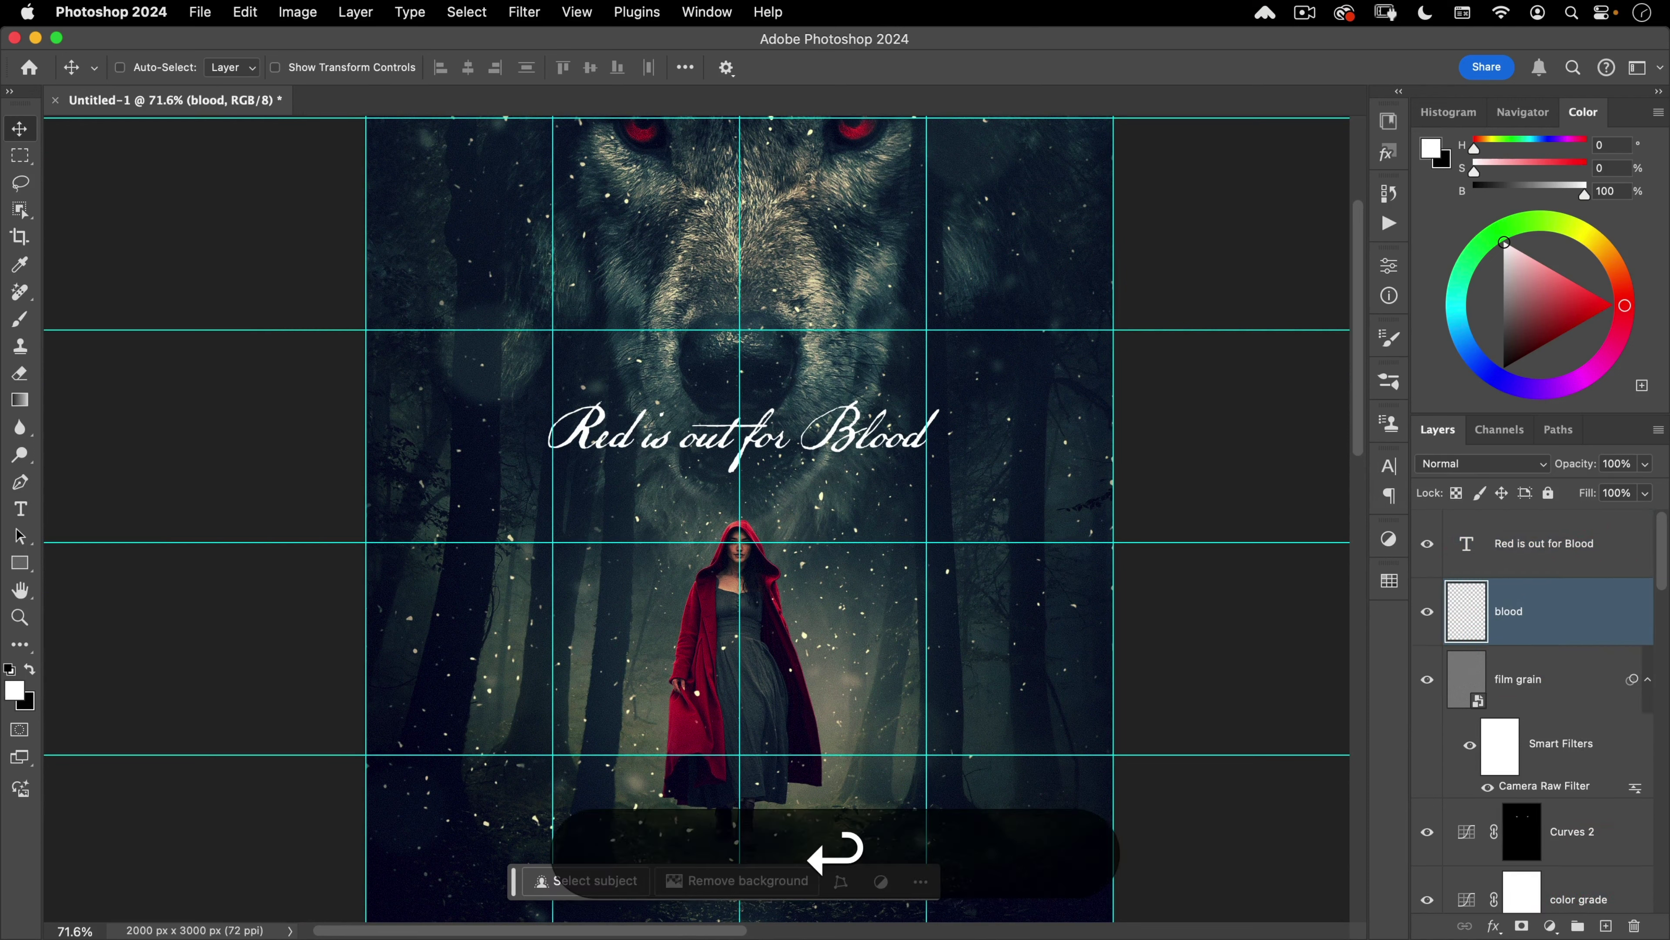
Step: Choose the big_splatter_29 brush from the Digital Painting brush group for painting on the blood layer
{"action": "left_click", "coordinate": [23, 323]}
{"action": "right_click", "coordinate": [691, 447]}
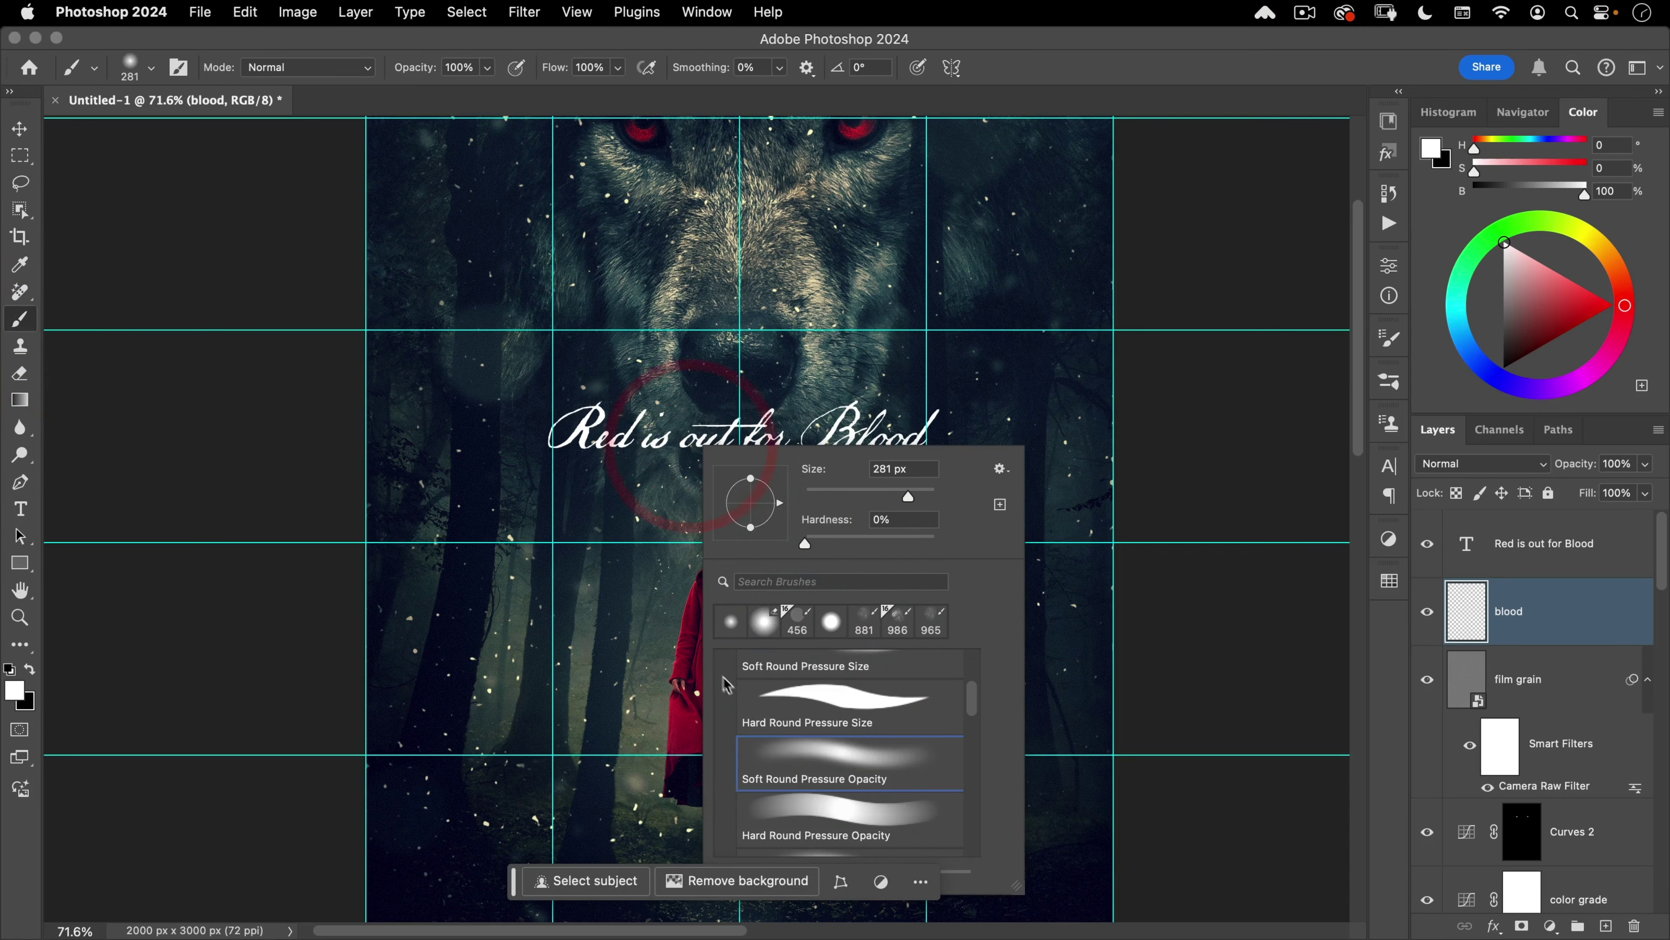
{"action": "right_click", "coordinate": [768, 164]}
{"action": "scroll", "coordinate": [934, 461], "scroll_direction": "down", "scroll_amount": 5}
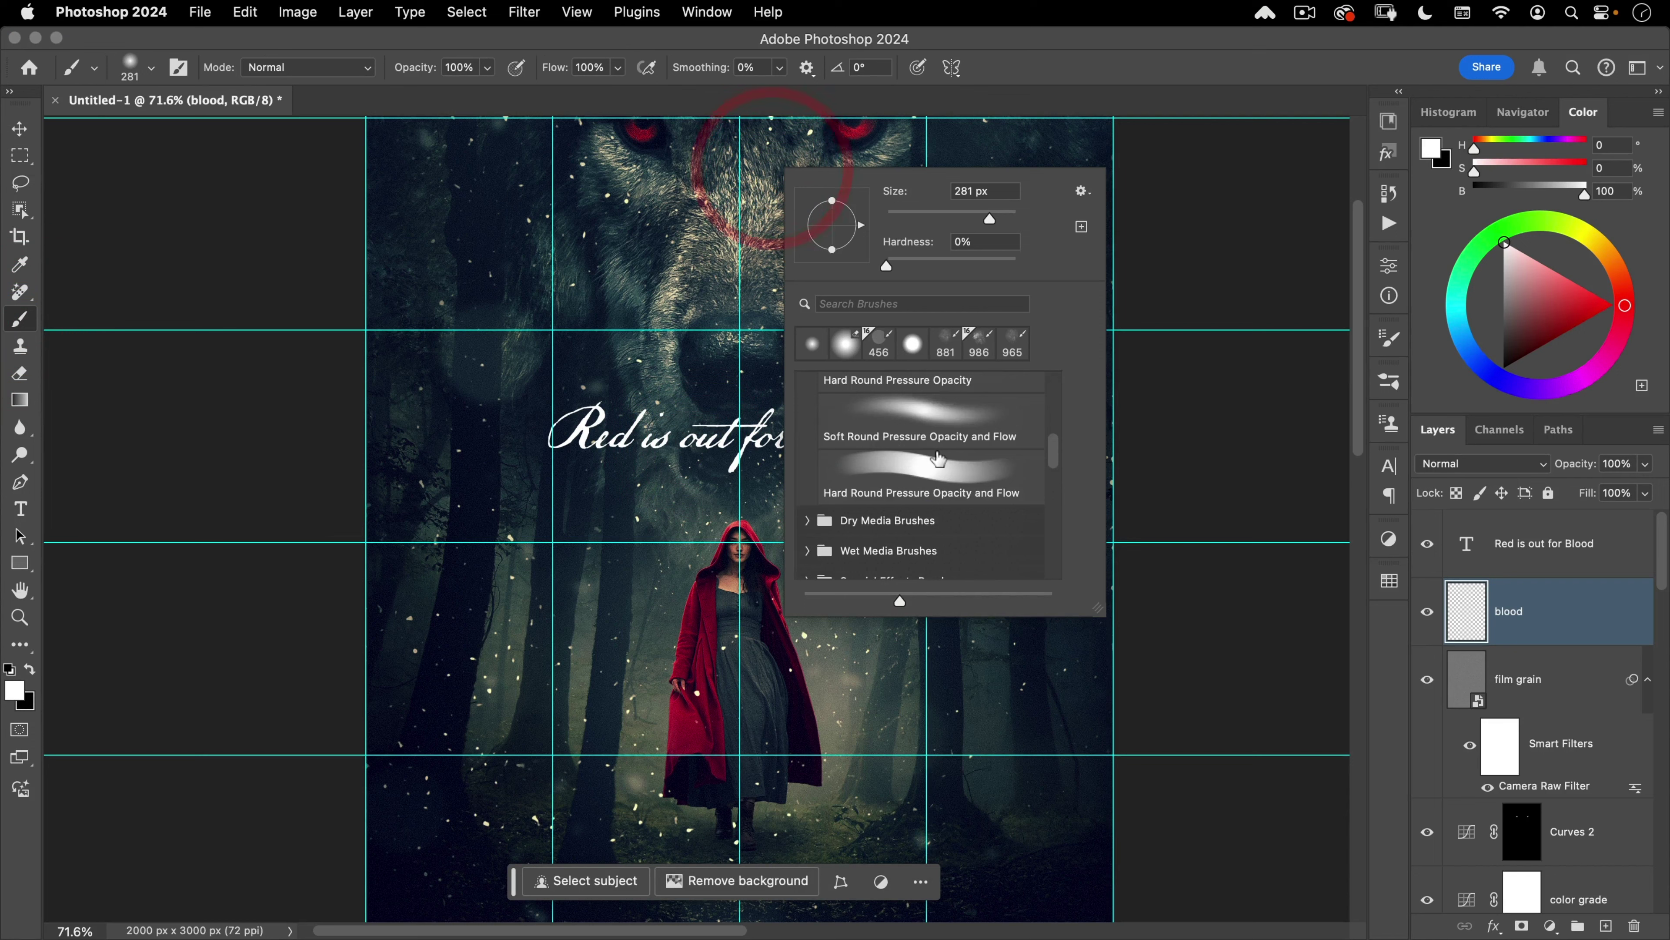
{"action": "scroll", "coordinate": [937, 464], "scroll_direction": "down", "scroll_amount": 5}
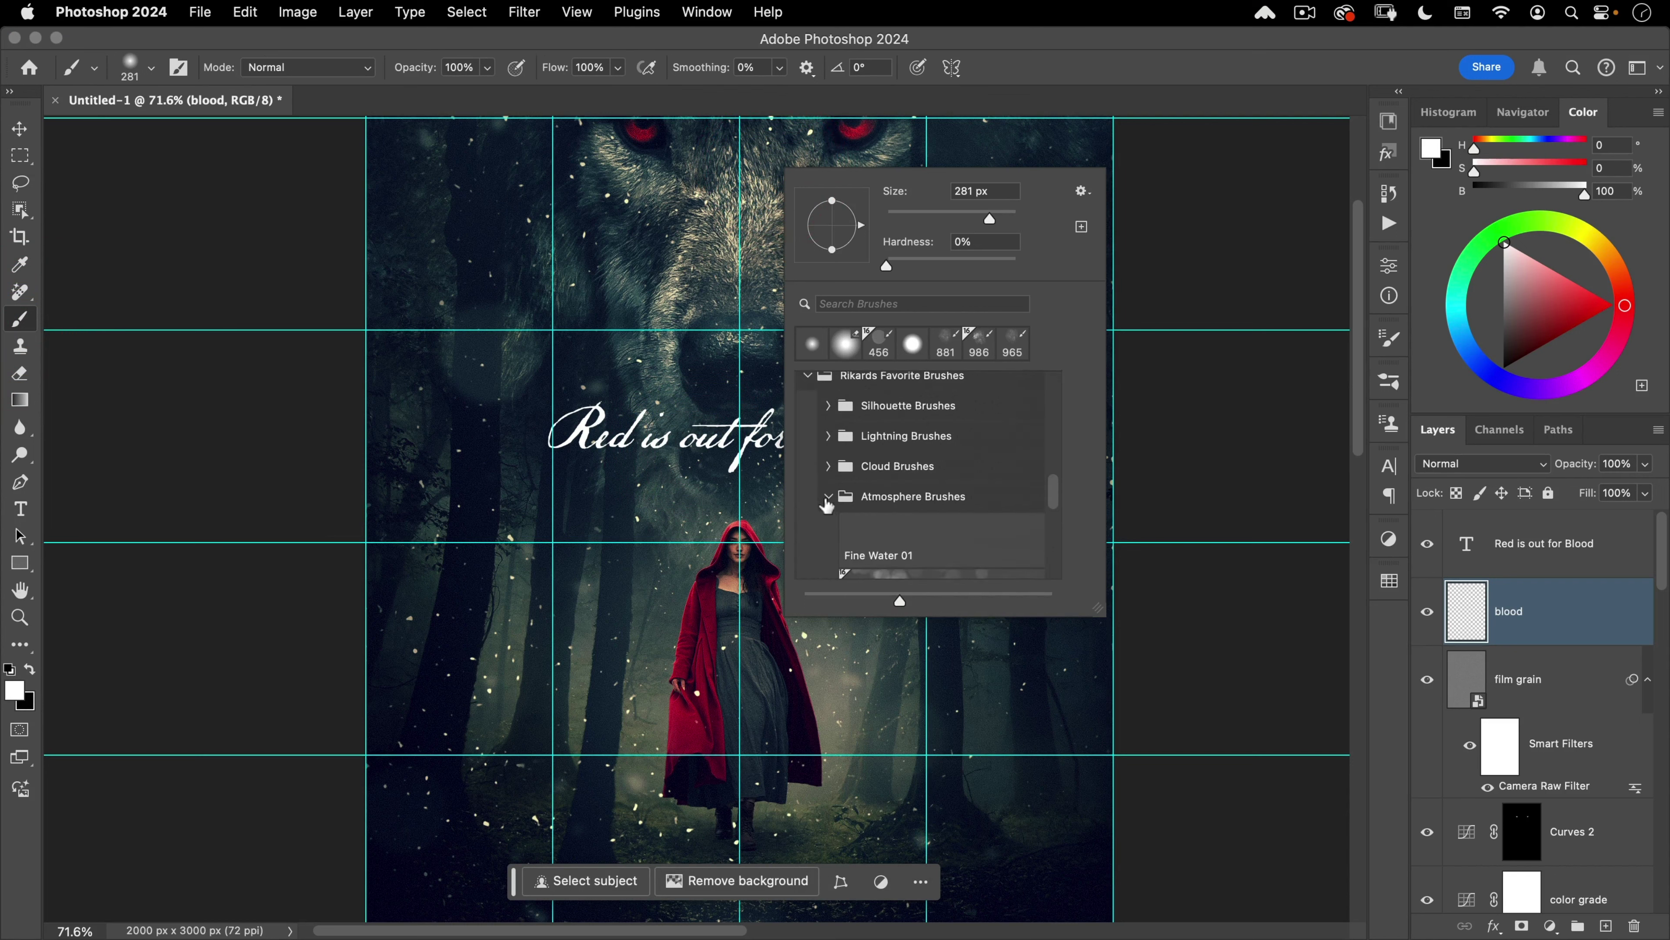
{"action": "left_click", "coordinate": [827, 497]}
{"action": "scroll", "coordinate": [809, 526], "scroll_direction": "down", "scroll_amount": 1}
{"action": "left_click", "coordinate": [826, 510]}
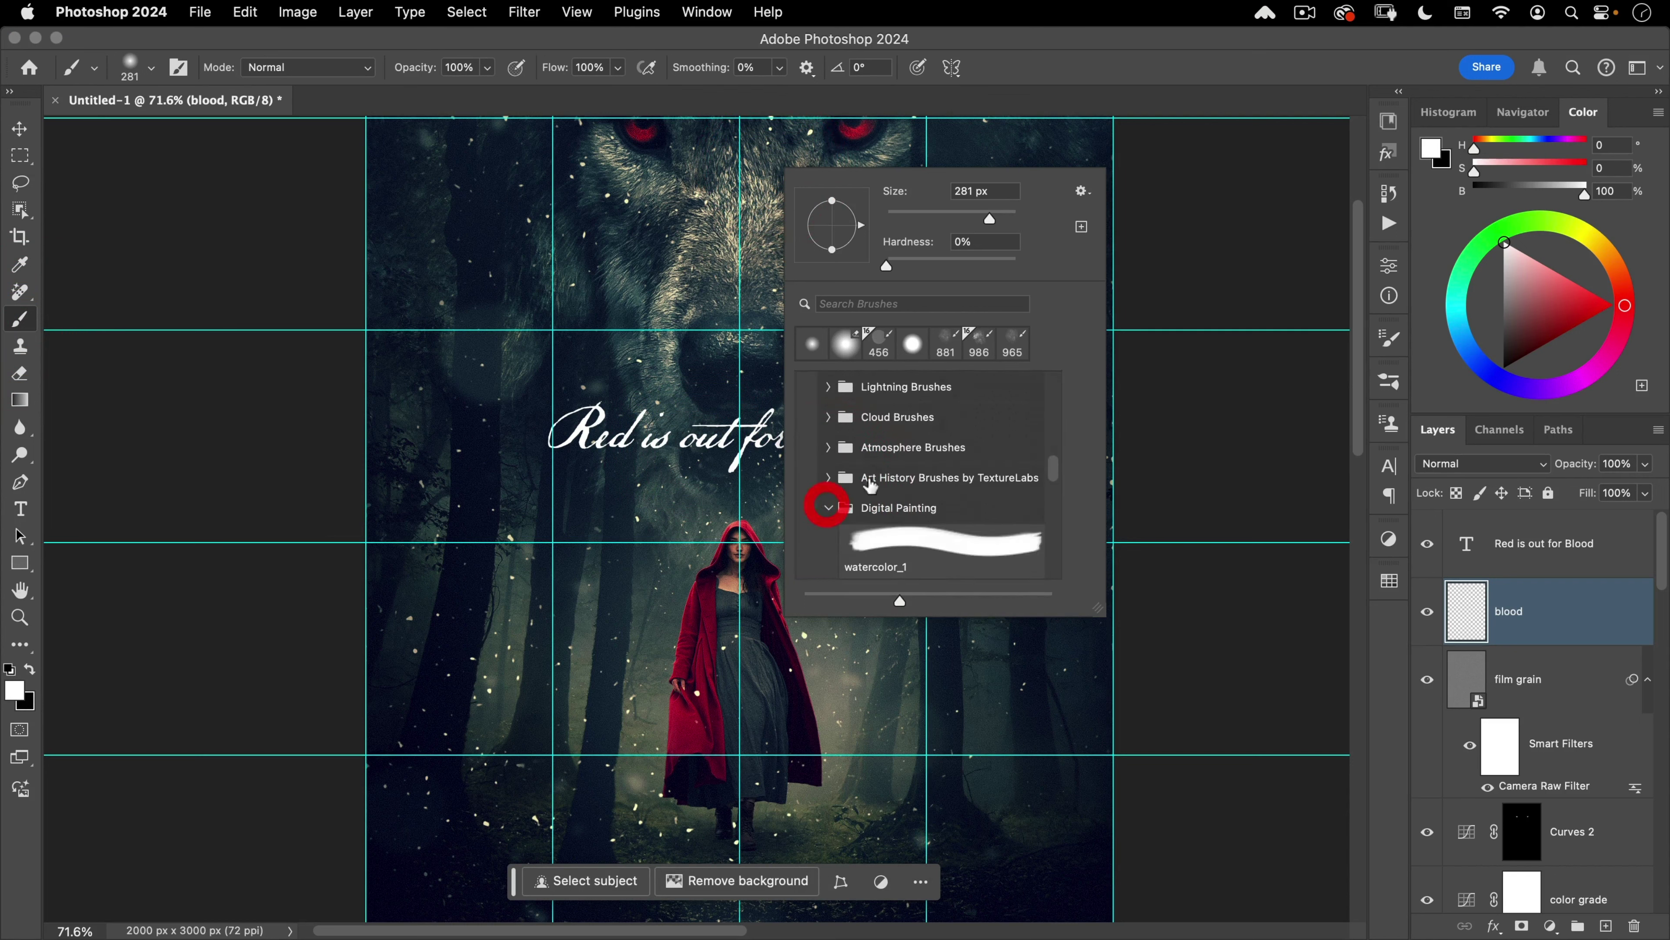
{"action": "scroll", "coordinate": [881, 507], "scroll_direction": "down", "scroll_amount": 5}
{"action": "scroll", "coordinate": [887, 506], "scroll_direction": "up", "scroll_amount": 1}
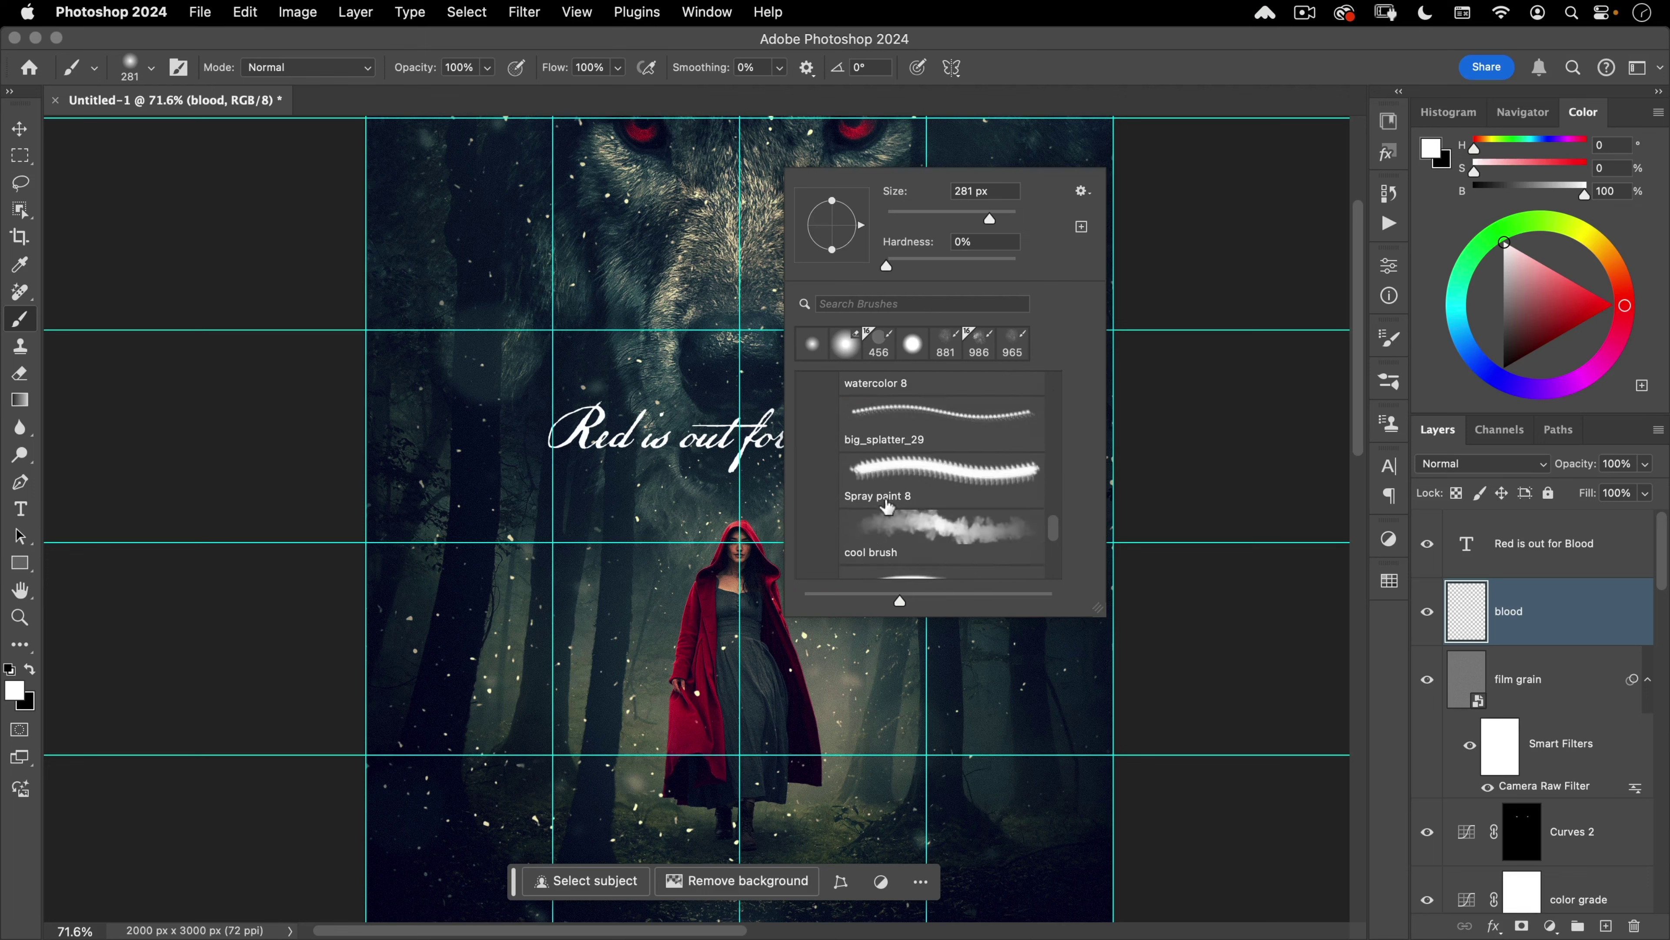
{"action": "left_click", "coordinate": [870, 421]}
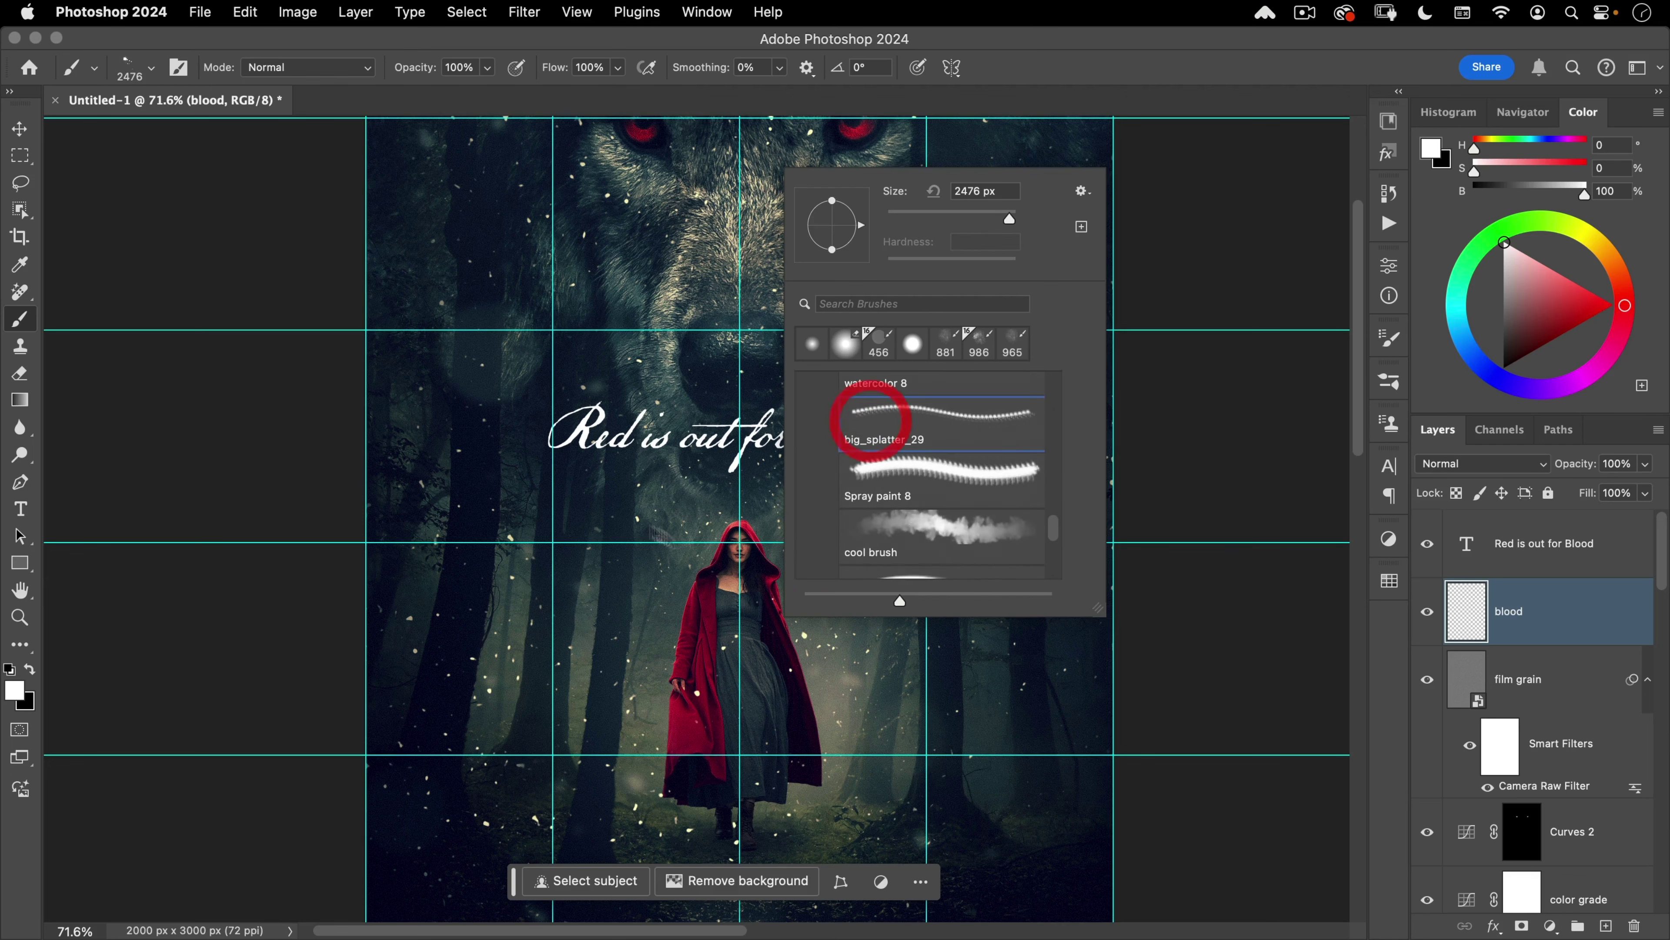
Step: Stamp one 1009 px splatter behind the title's initial R, using dark red sampled from the woman's cloak
{"action": "mouse_move", "coordinate": [652, 578]}
{"action": "left_mouse_down"}
{"action": "mouse_move", "coordinate": [144, 552]}
{"action": "mouse_move", "coordinate": [582, 568]}
{"action": "left_mouse_up"}
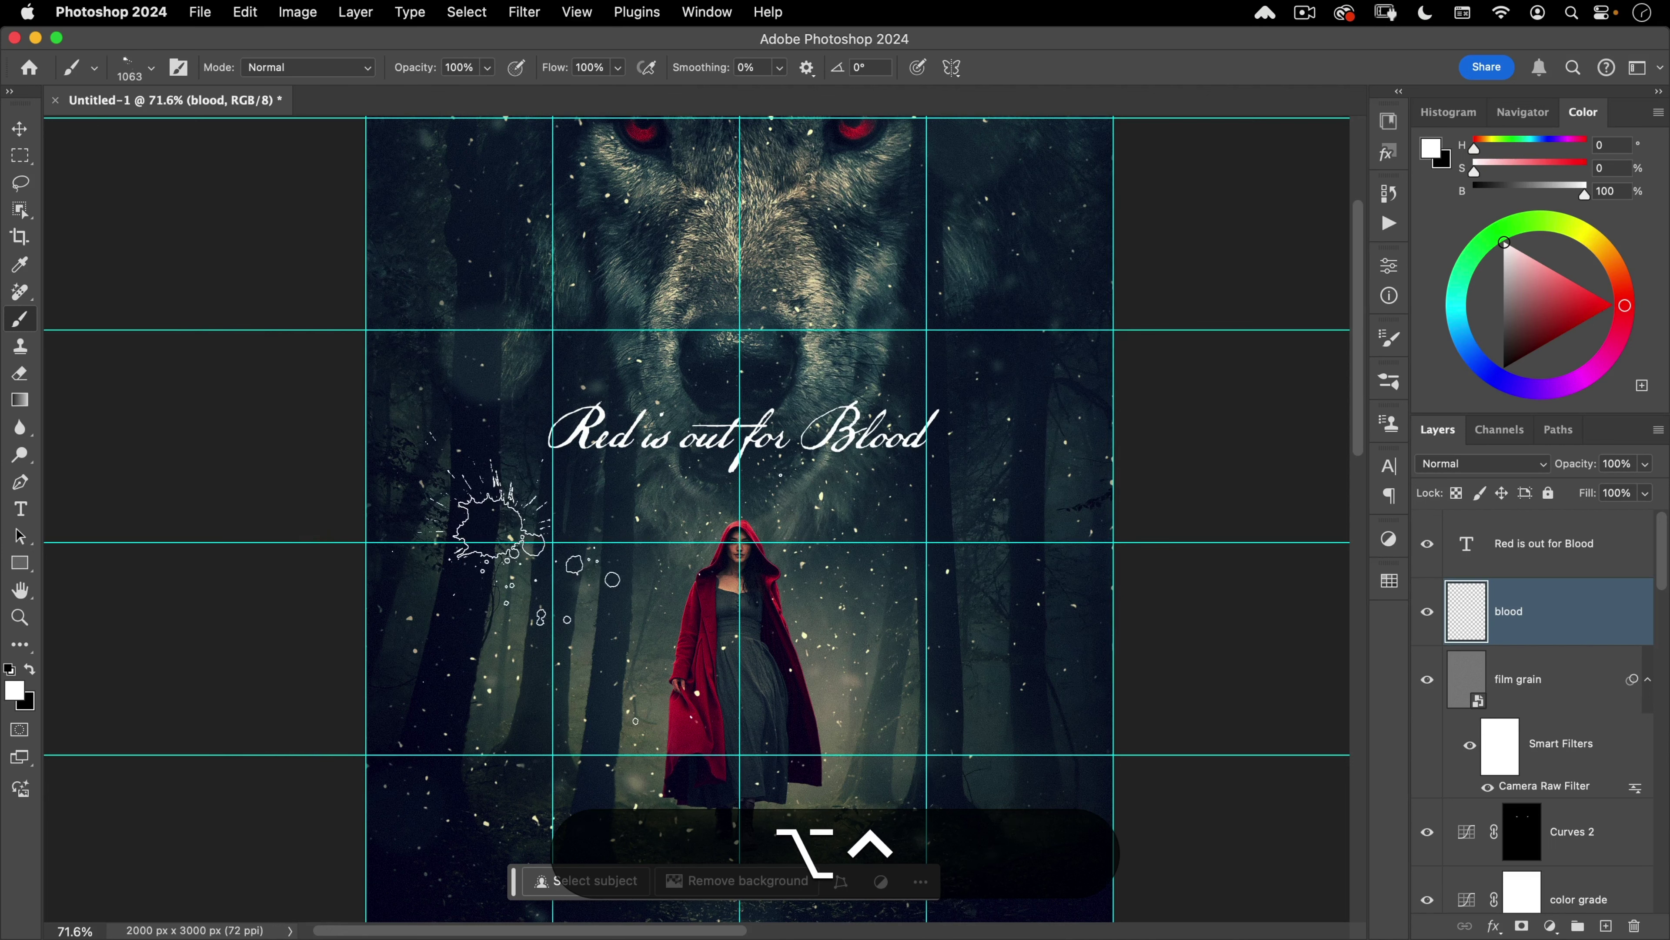
{"action": "left_click_drag", "start_coordinate": [704, 540], "coordinate": [660, 541]}
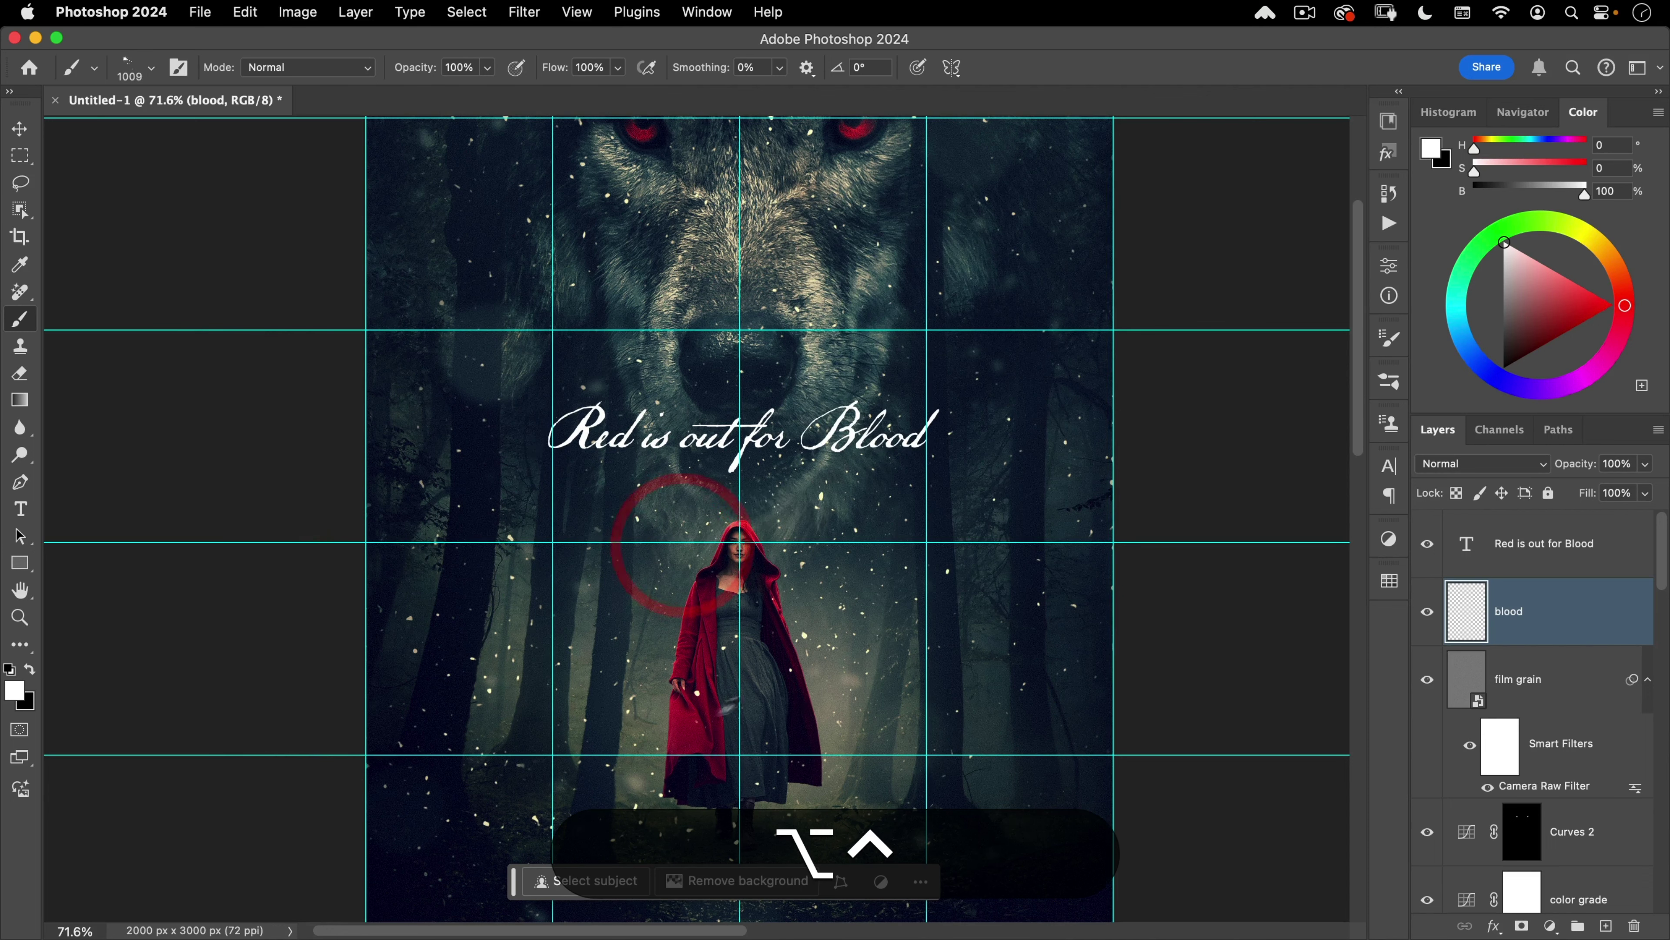
{"action": "left_click", "coordinate": [700, 708], "text": "alt"}
{"action": "left_click_drag", "start_coordinate": [700, 709], "coordinate": [701, 709]}
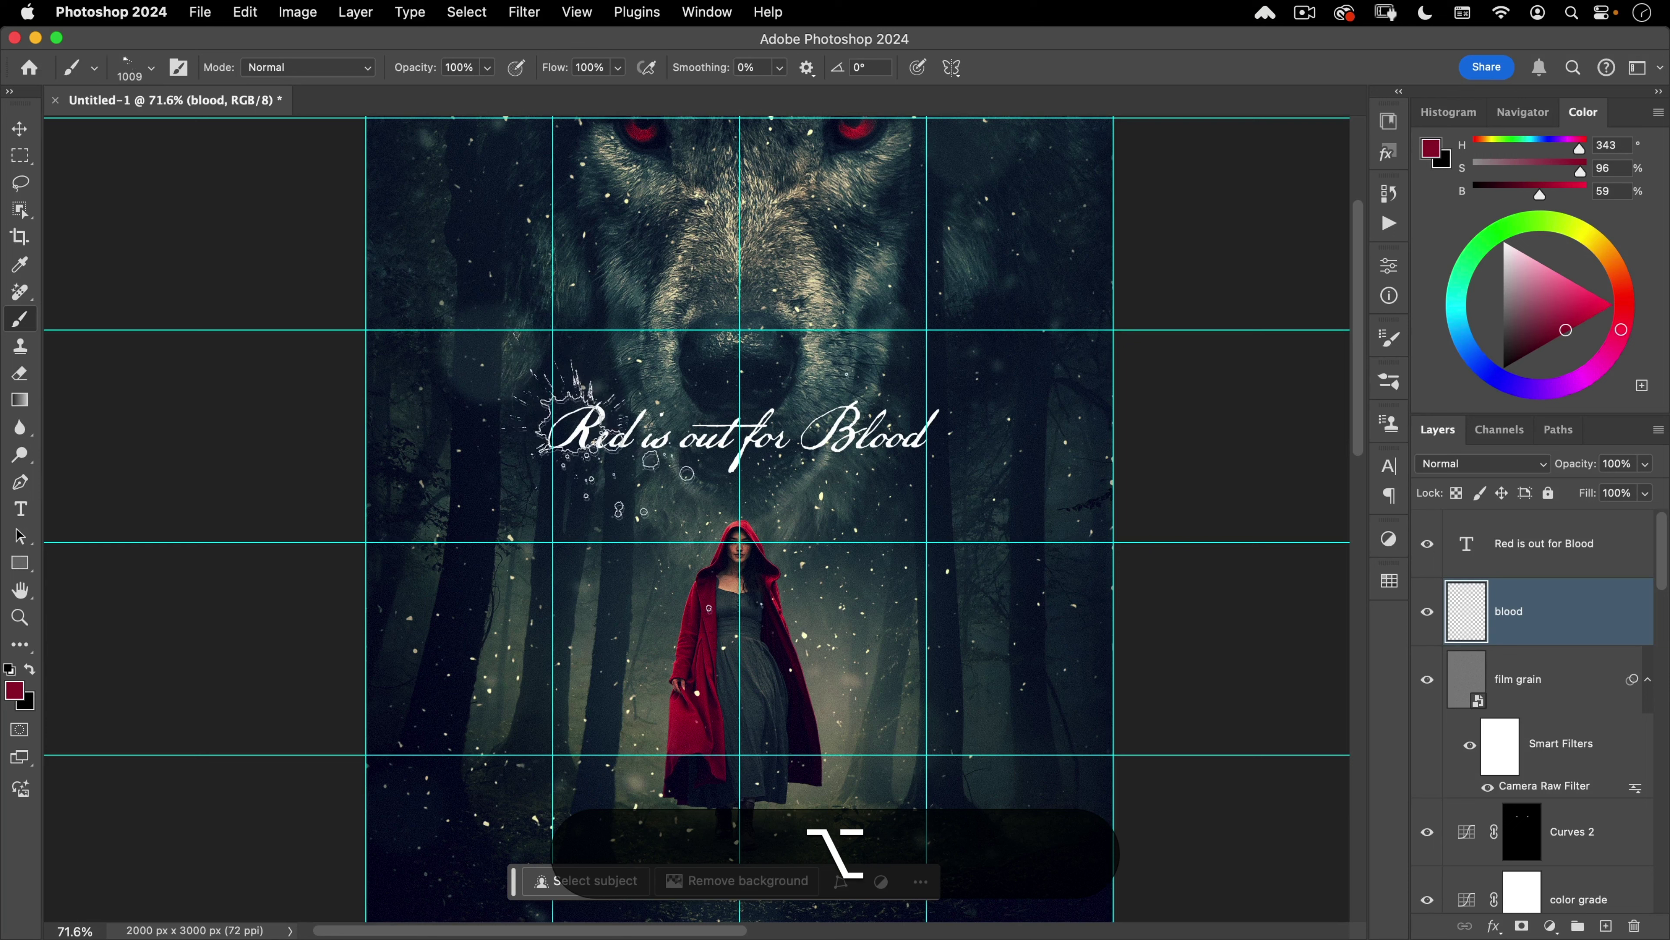
{"action": "left_click", "coordinate": [595, 438]}
Step: Hide the guides, shift the blood splatter slightly down, and rotate it counterclockwise around the title's initial R
{"action": "key", "text": "v"}
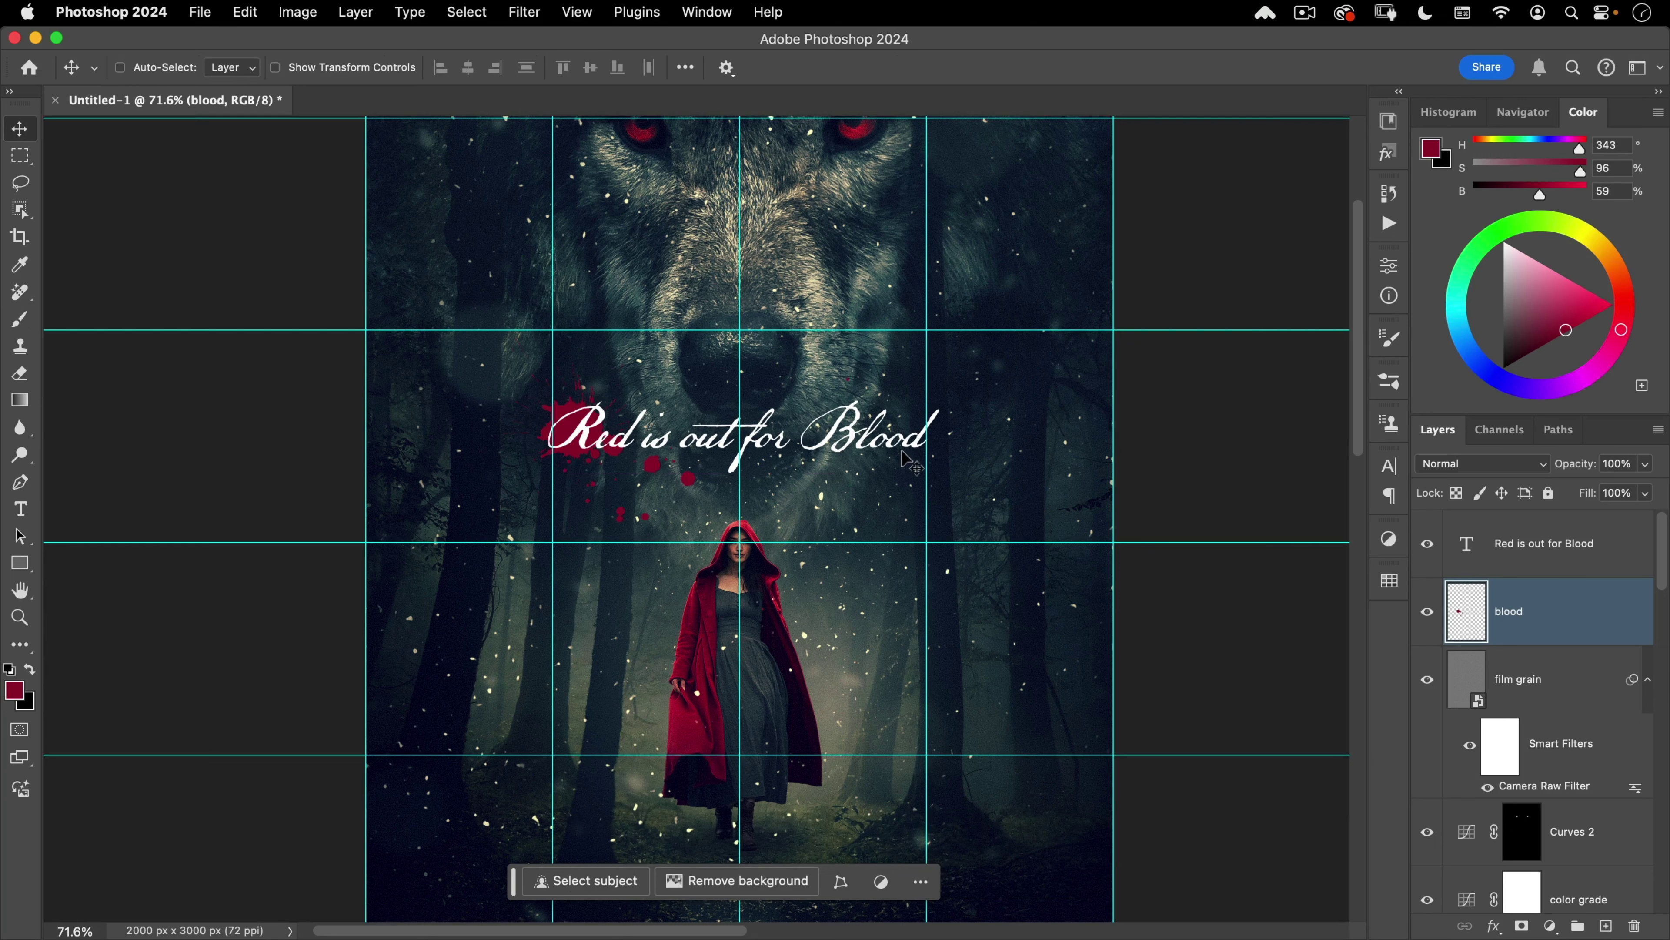
{"action": "key", "text": "super+semicolon"}
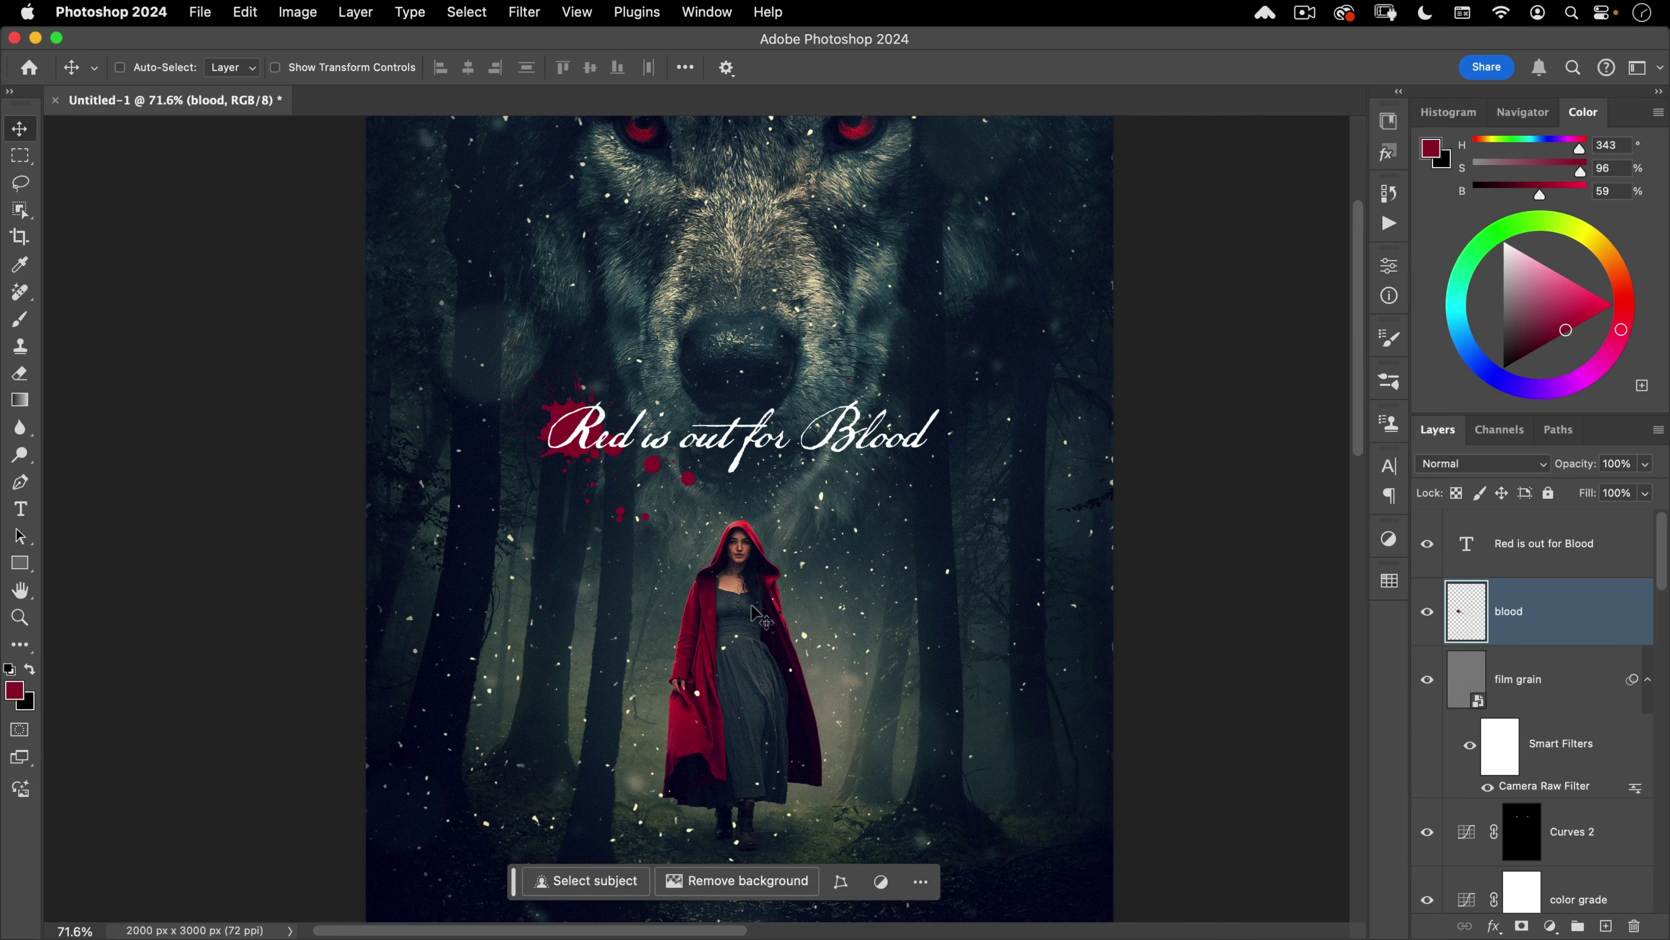
{"action": "left_click_drag", "start_coordinate": [722, 559], "coordinate": [731, 507]}
{"action": "left_click_drag", "start_coordinate": [774, 578], "coordinate": [736, 606]}
{"action": "key", "text": "super+t"}
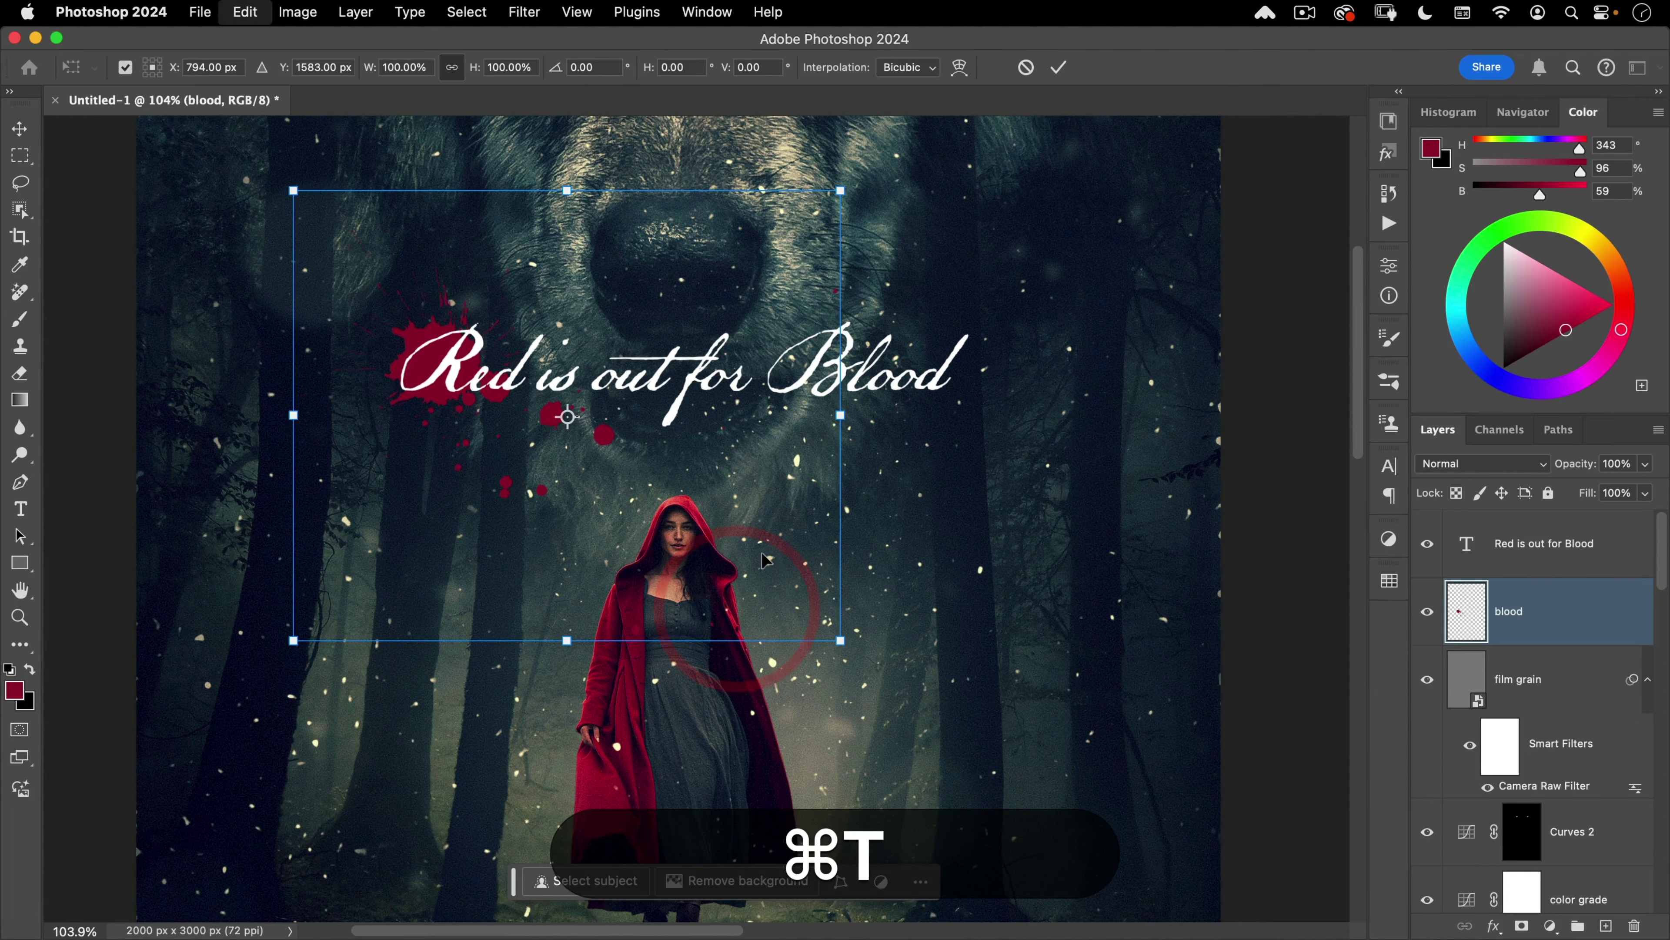
{"action": "left_click_drag", "start_coordinate": [526, 398], "coordinate": [530, 407]}
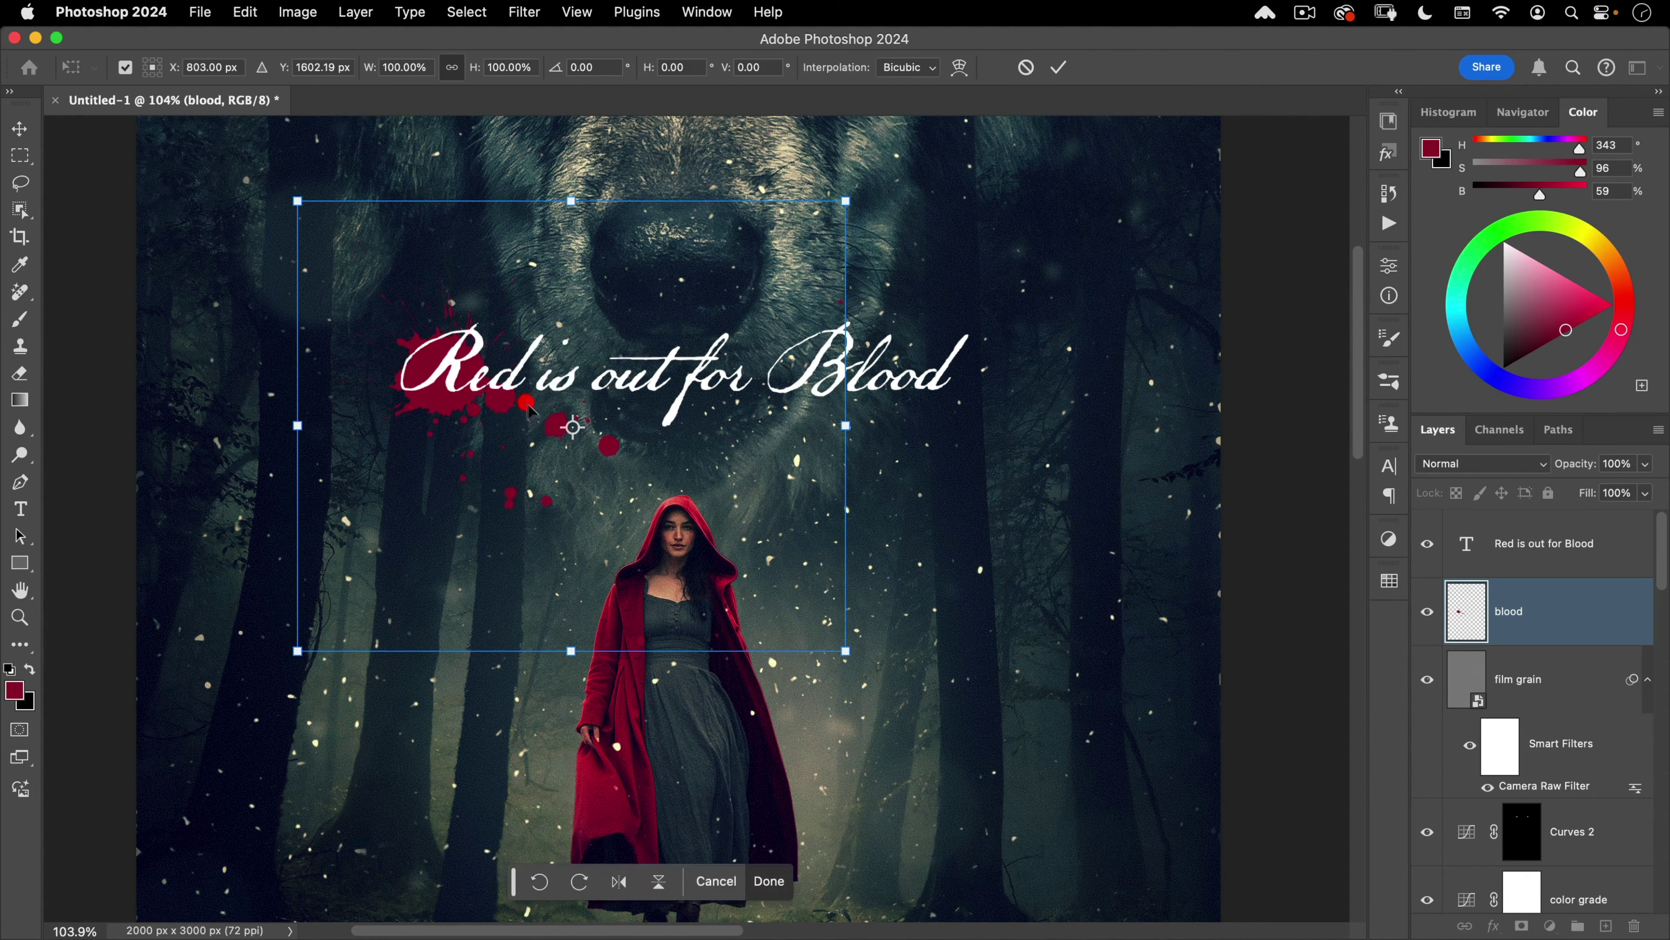
{"action": "left_click", "coordinate": [445, 366], "text": "alt"}
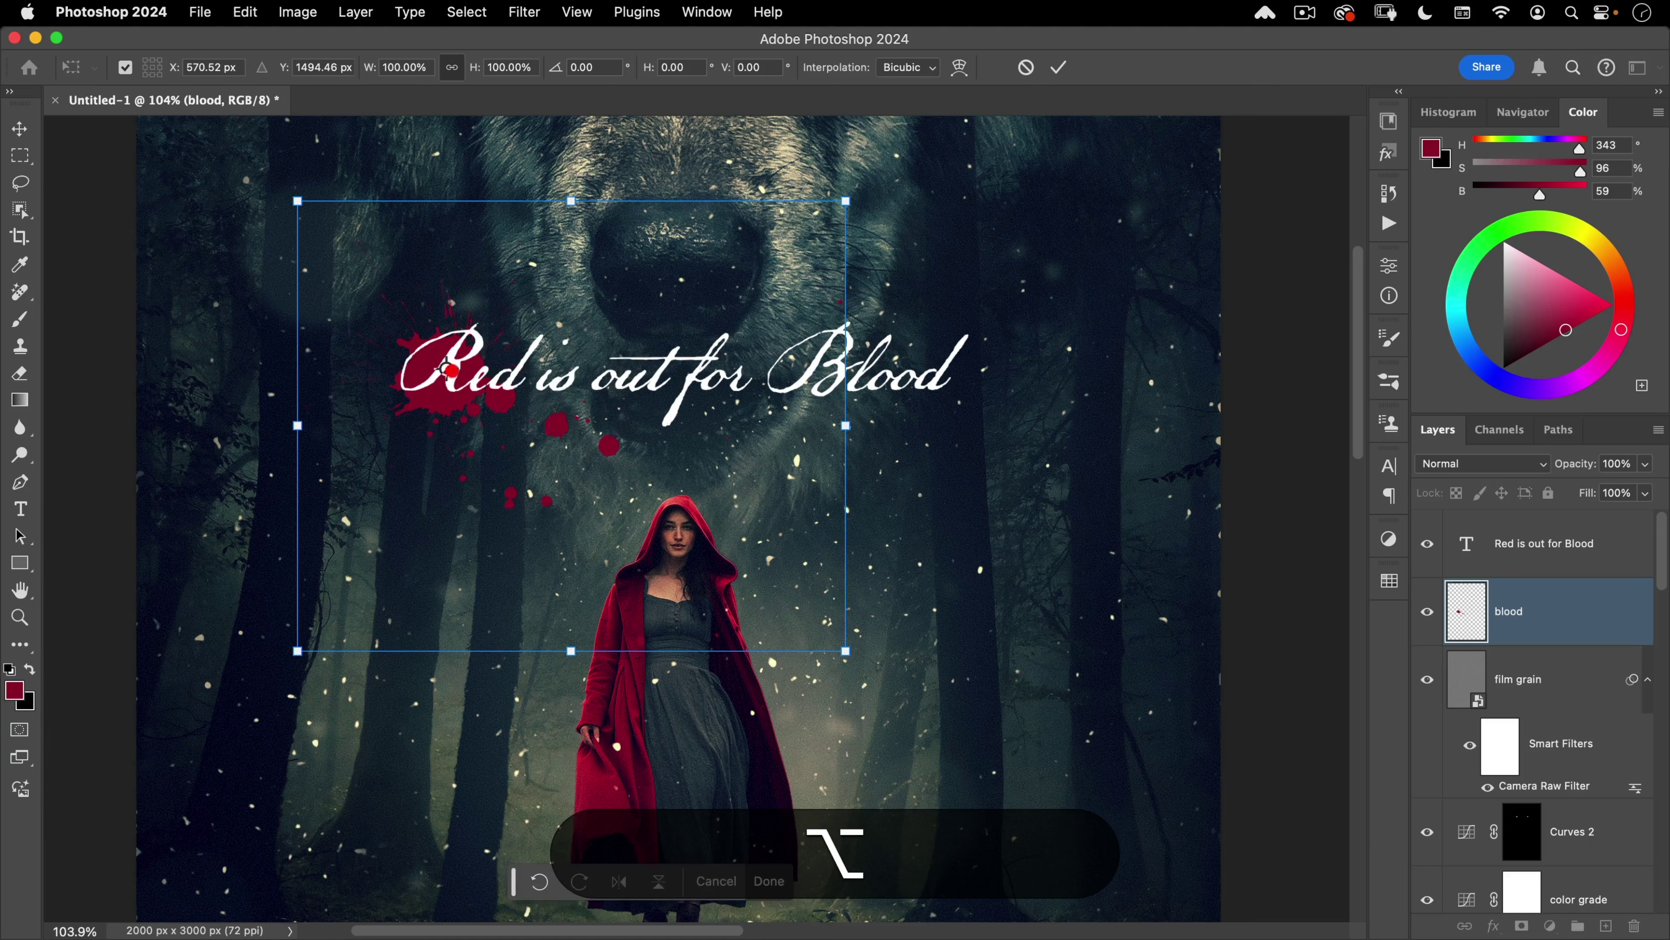
{"action": "left_click_drag", "start_coordinate": [901, 592], "coordinate": [955, 459]}
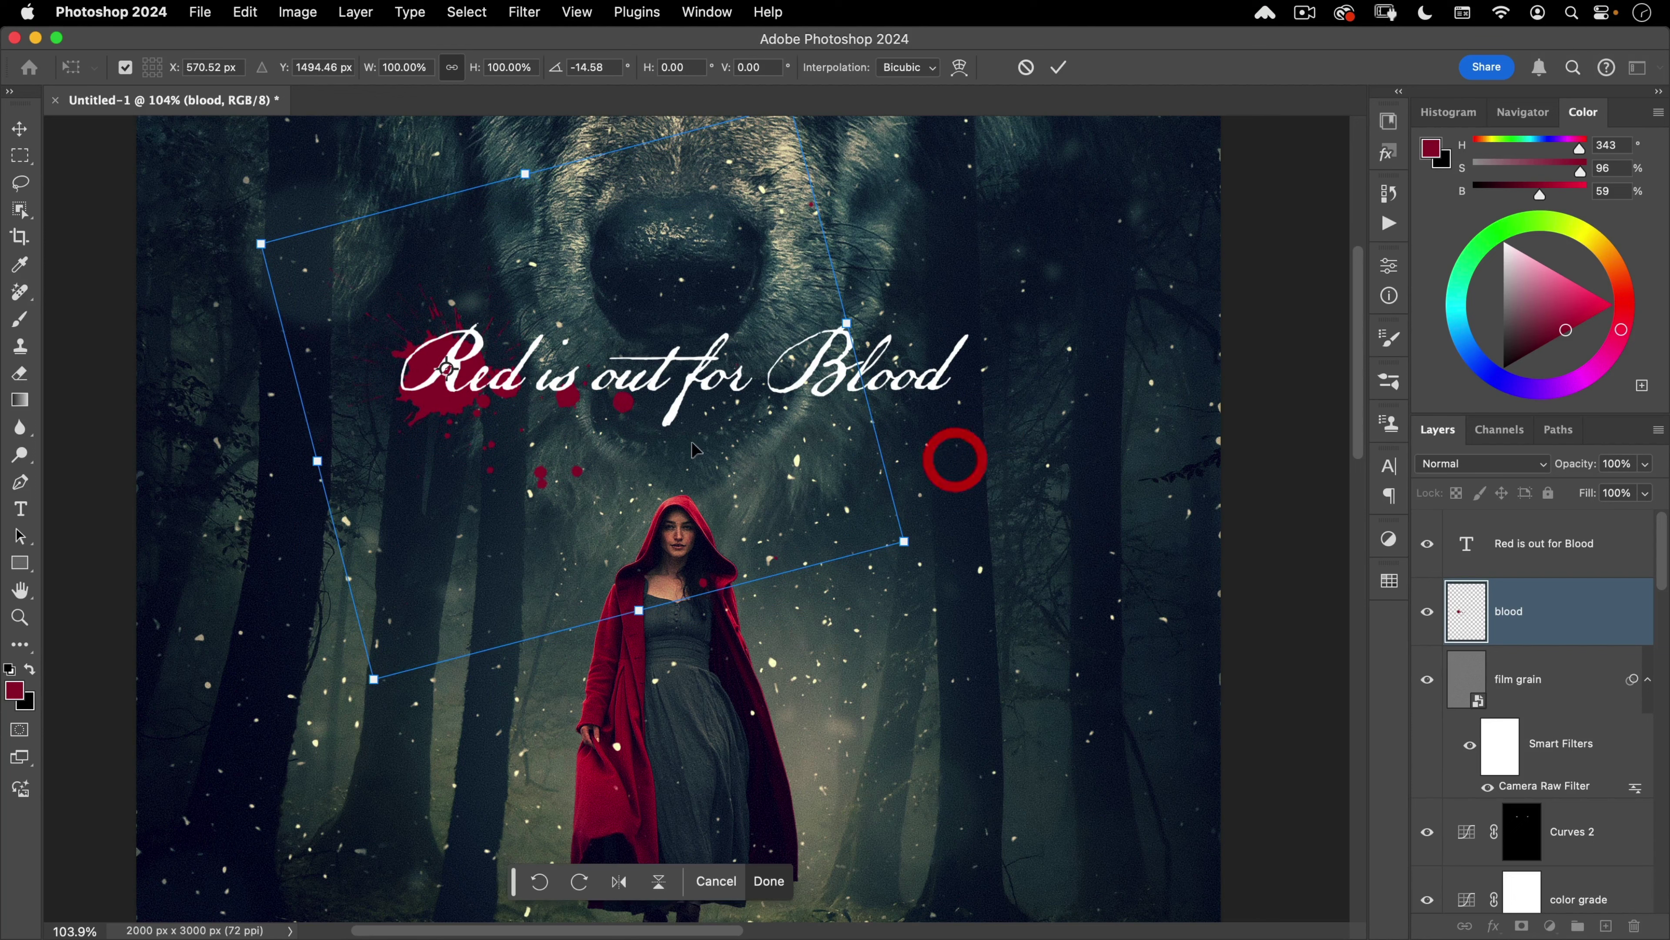
{"action": "left_click_drag", "start_coordinate": [690, 437], "coordinate": [632, 500]}
{"action": "double_click", "coordinate": [677, 432]}
Step: Lasso the small drops below the splatter and duplicate them above the title between "for" and "Blood"
{"action": "left_click_drag", "start_coordinate": [608, 439], "coordinate": [657, 441]}
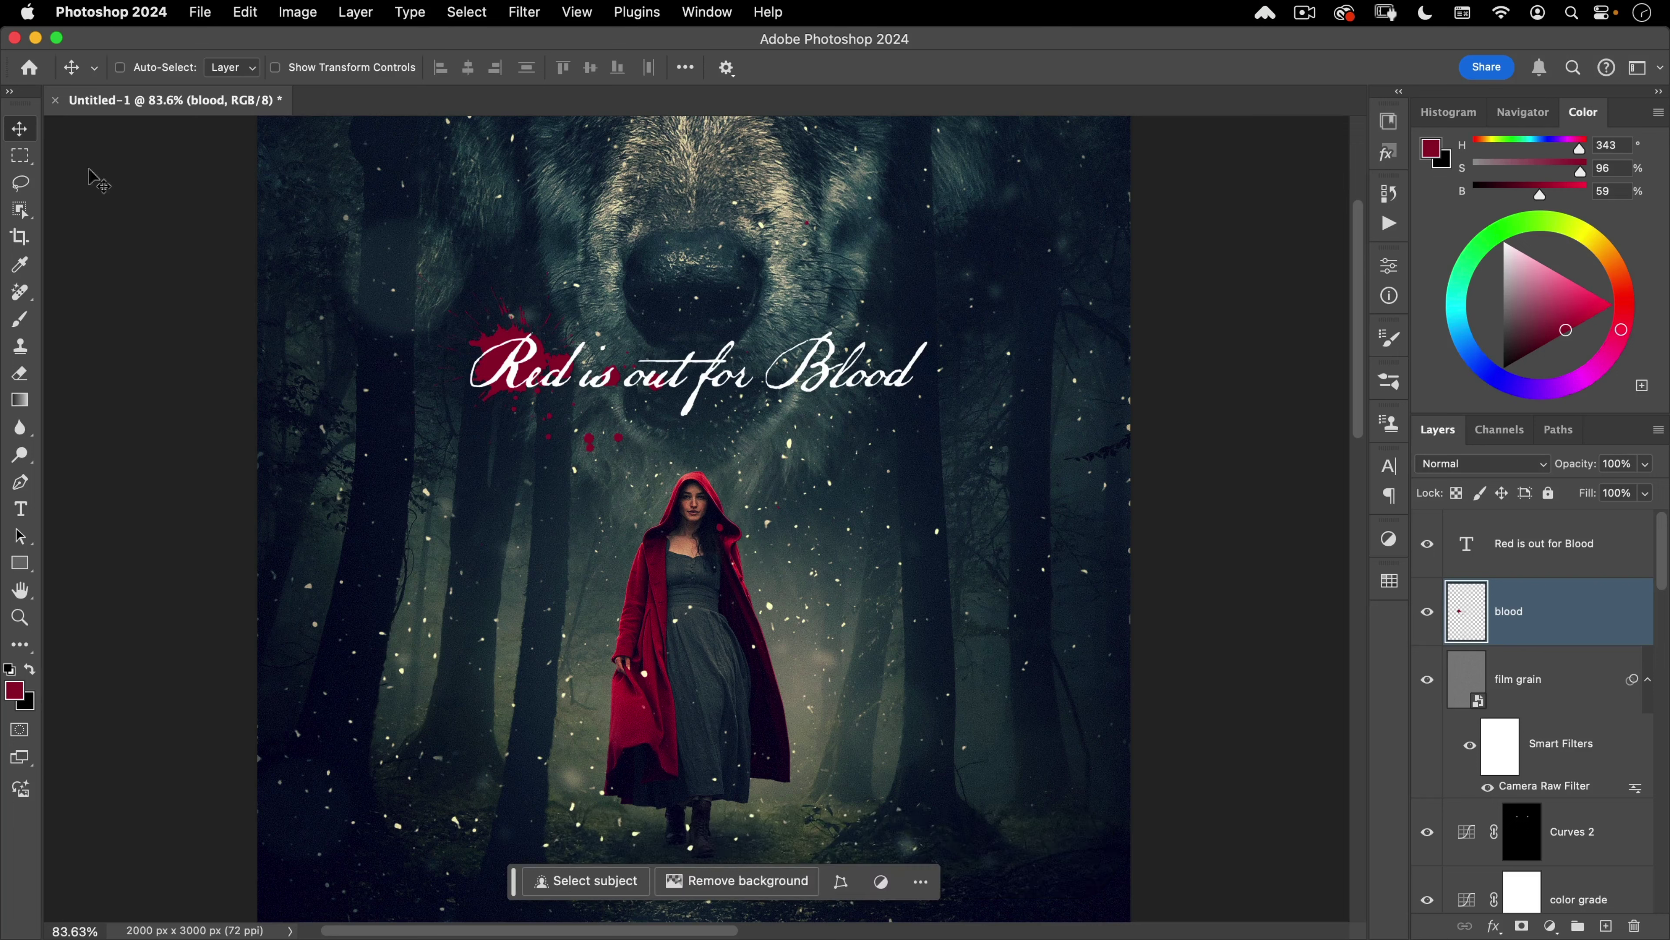
{"action": "left_click", "coordinate": [20, 183]}
{"action": "left_click_drag", "start_coordinate": [750, 462], "coordinate": [711, 499]}
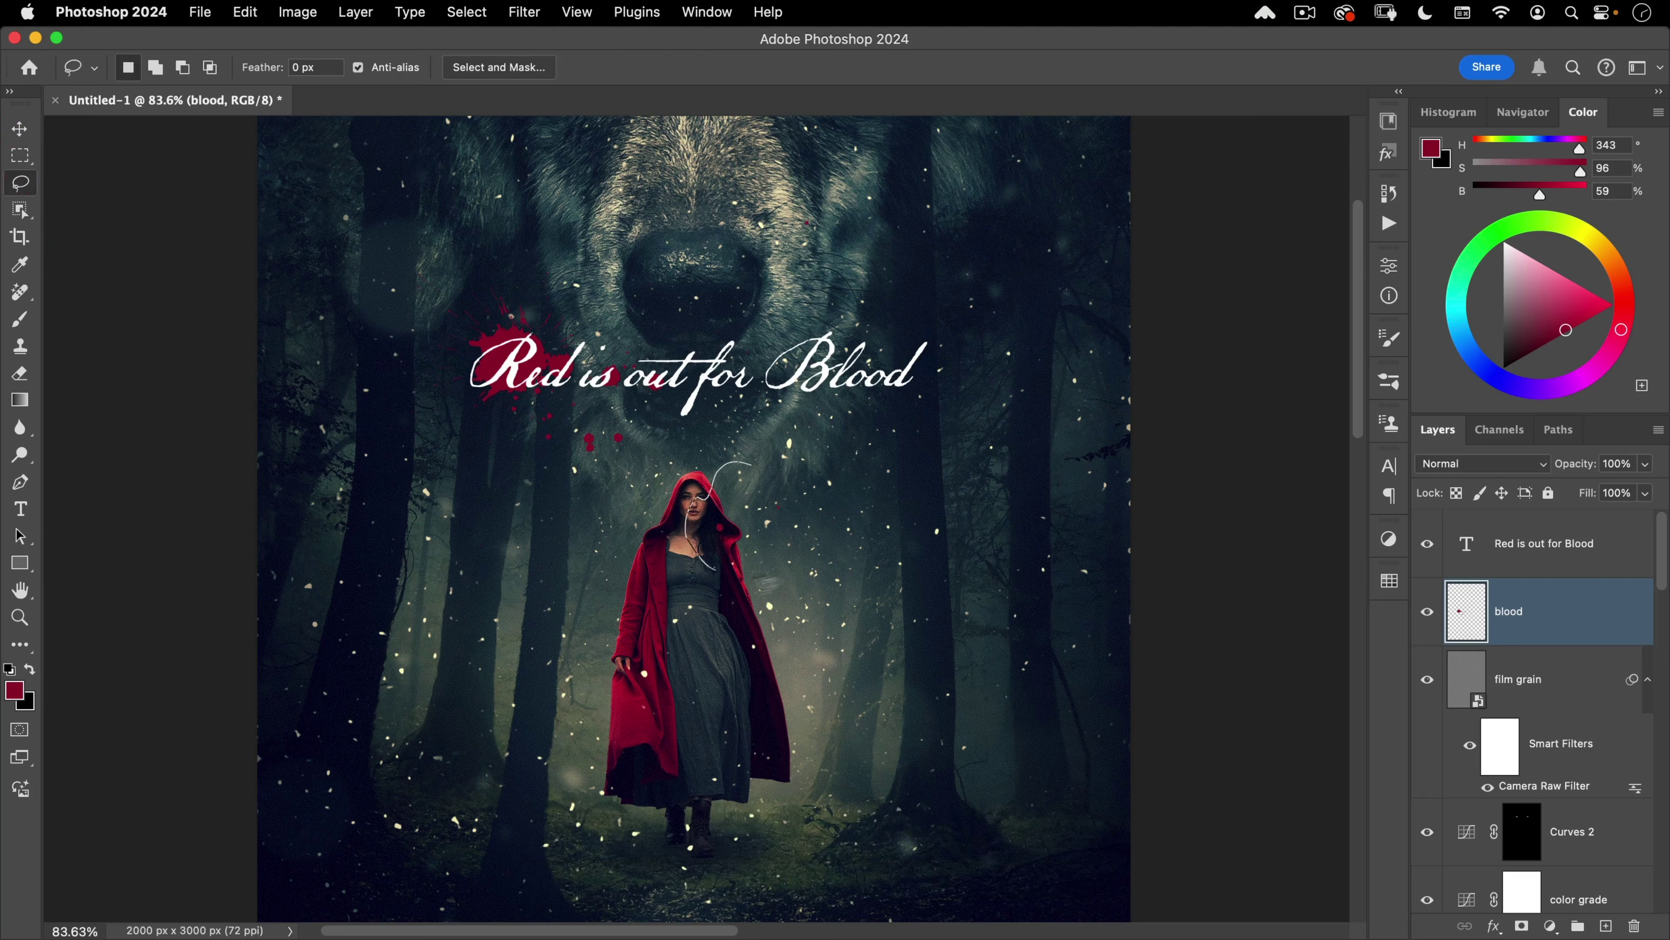
{"action": "left_click_drag", "start_coordinate": [715, 570], "coordinate": [781, 457]}
{"action": "mouse_move", "coordinate": [771, 529]}
{"action": "left_mouse_down"}
{"action": "mouse_move", "coordinate": [708, 423]}
{"action": "mouse_move", "coordinate": [601, 413]}
{"action": "mouse_move", "coordinate": [622, 462]}
{"action": "mouse_move", "coordinate": [778, 343]}
{"action": "left_mouse_up"}
{"action": "left_click", "coordinate": [758, 433]}
{"action": "left_click", "coordinate": [781, 332]}
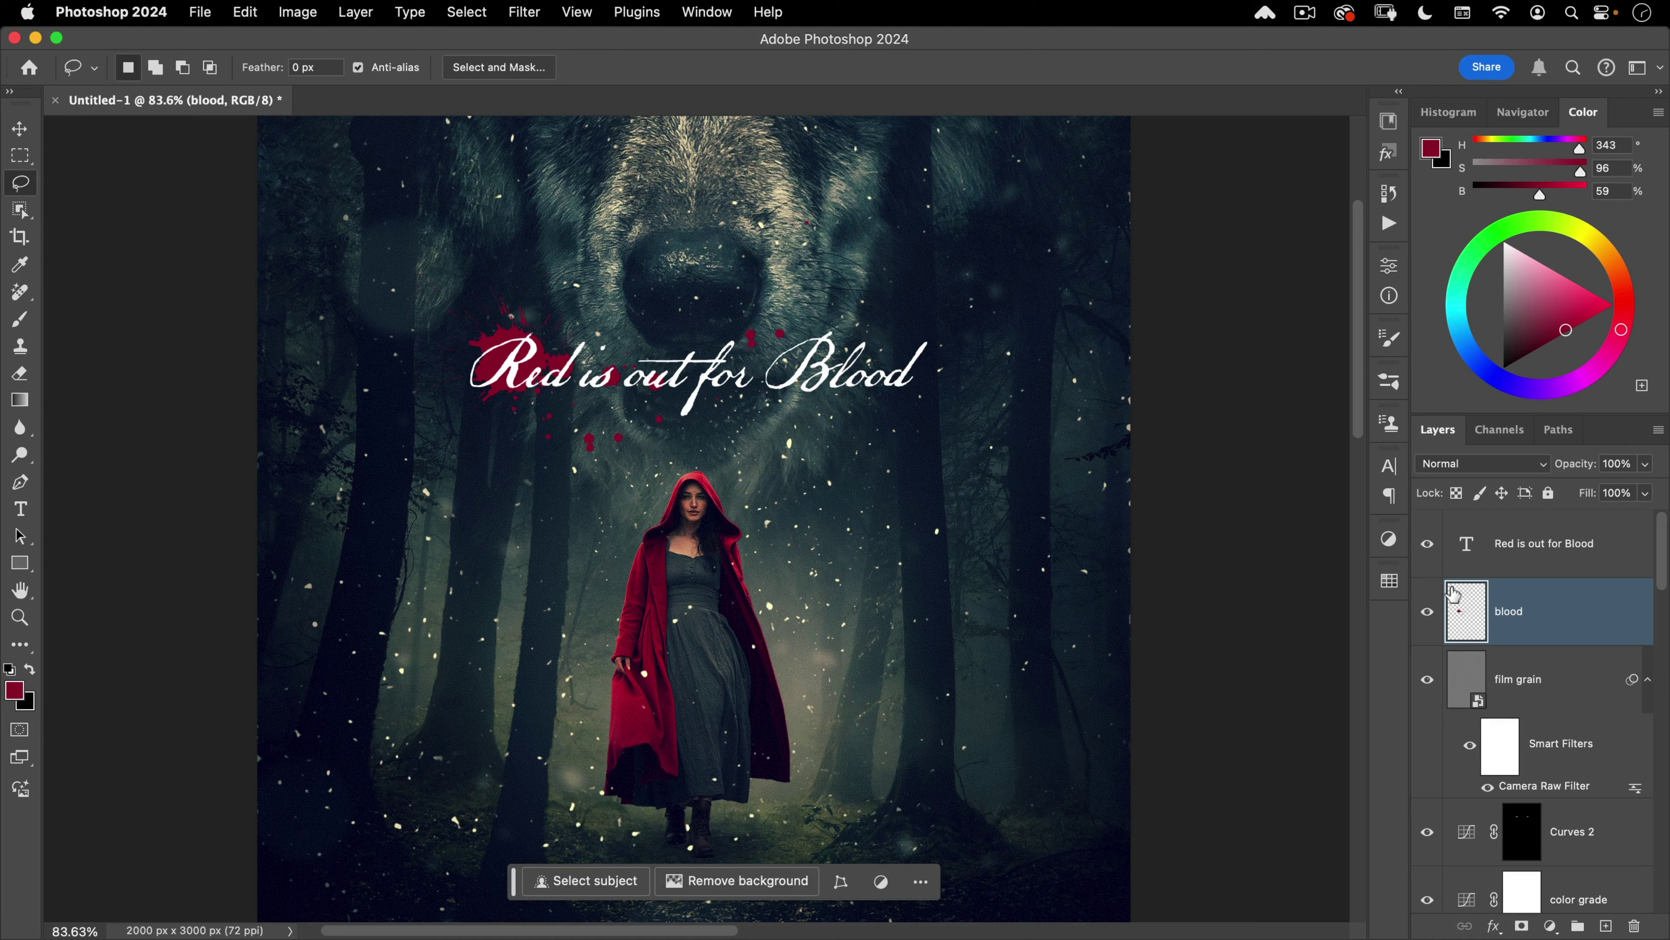
Step: Apply the dark red blood-like style from the Nucly Titling Styles group to the blood layer
{"action": "left_click", "coordinate": [1387, 156]}
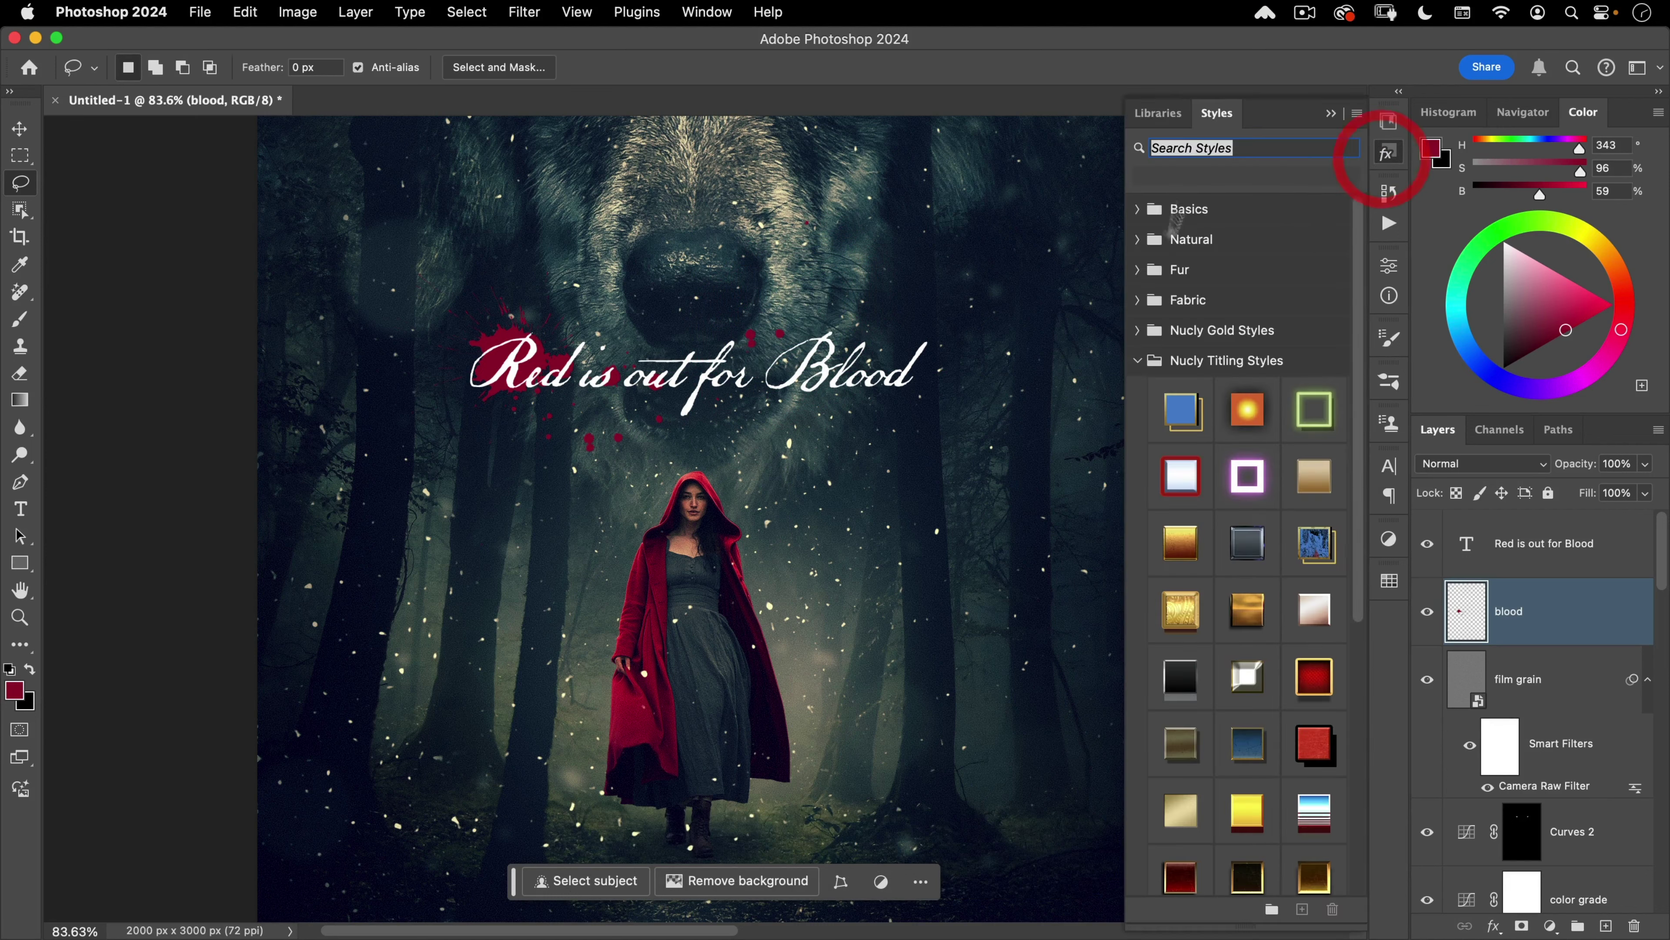
{"action": "scroll", "coordinate": [1249, 644], "scroll_direction": "down", "scroll_amount": 10}
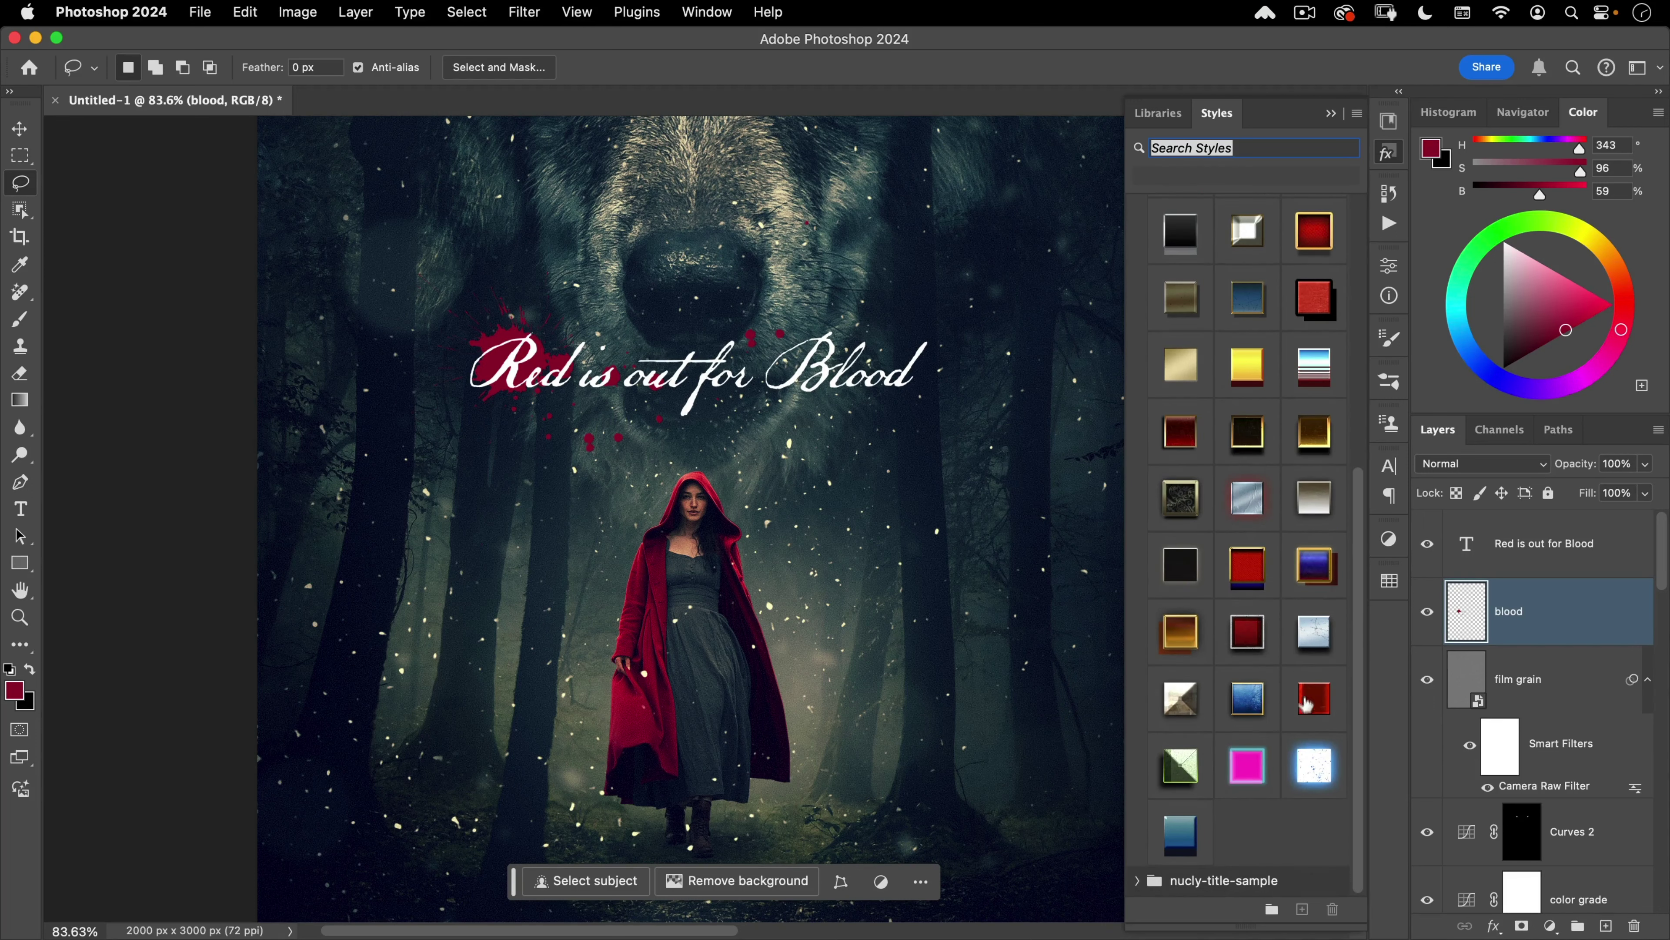
{"action": "left_click", "coordinate": [1316, 698]}
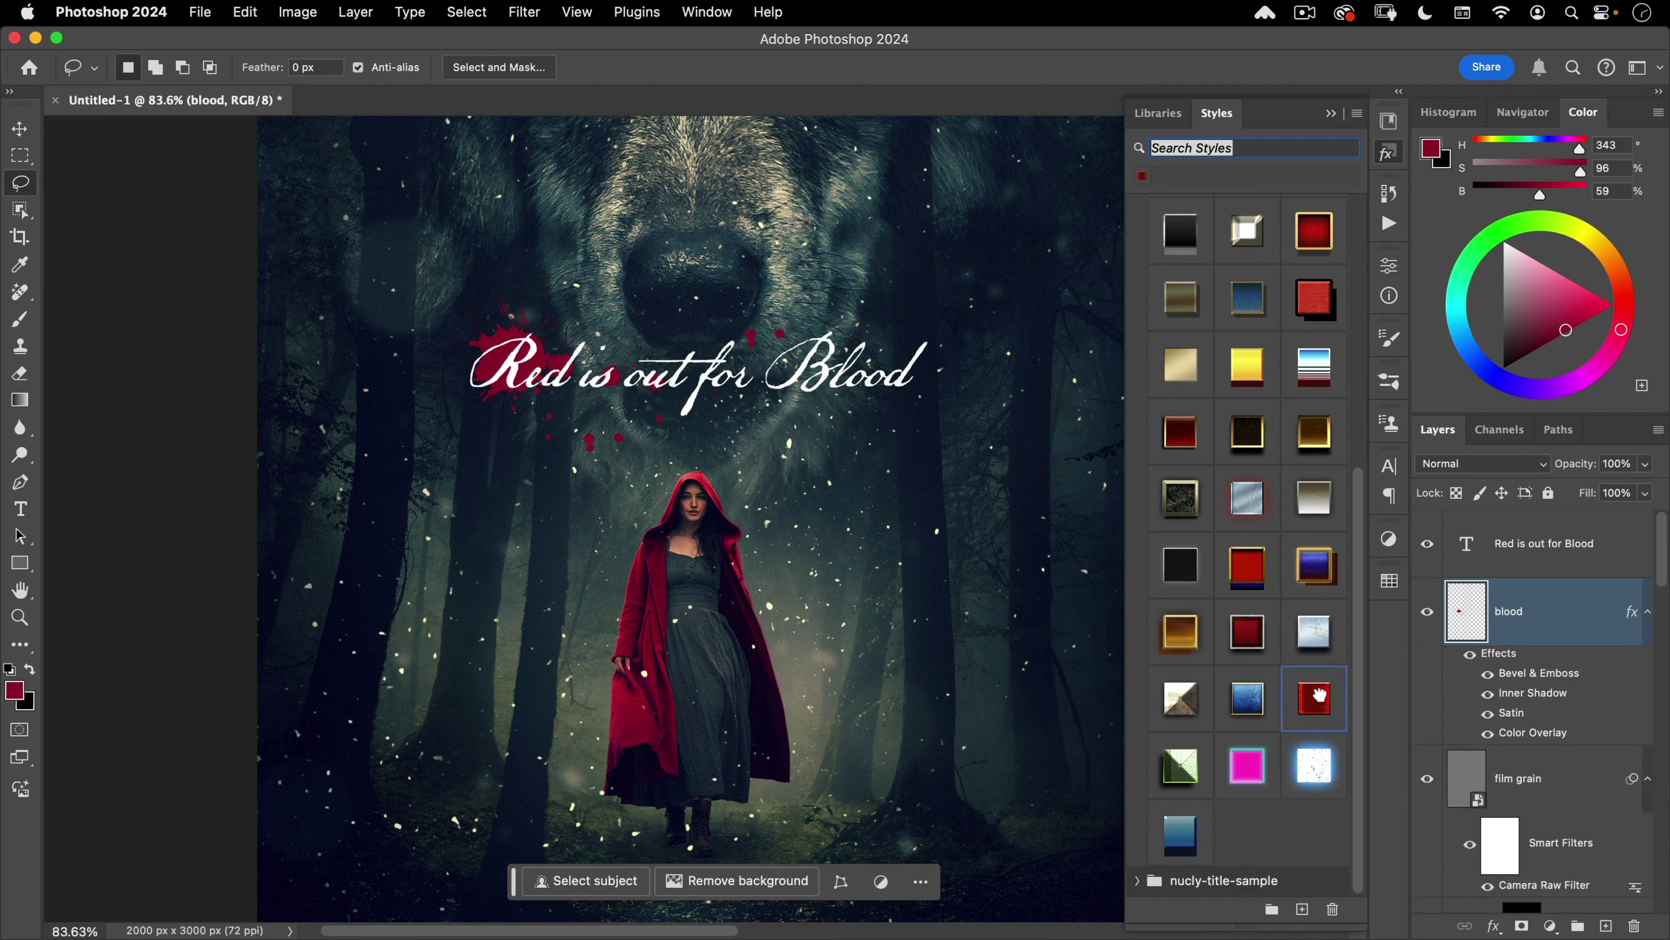
{"action": "left_click", "coordinate": [1387, 152]}
Step: Turn off the Color Overlay effect on the blood layer
{"action": "left_click_drag", "start_coordinate": [502, 332], "coordinate": [585, 280]}
{"action": "key", "text": "v"}
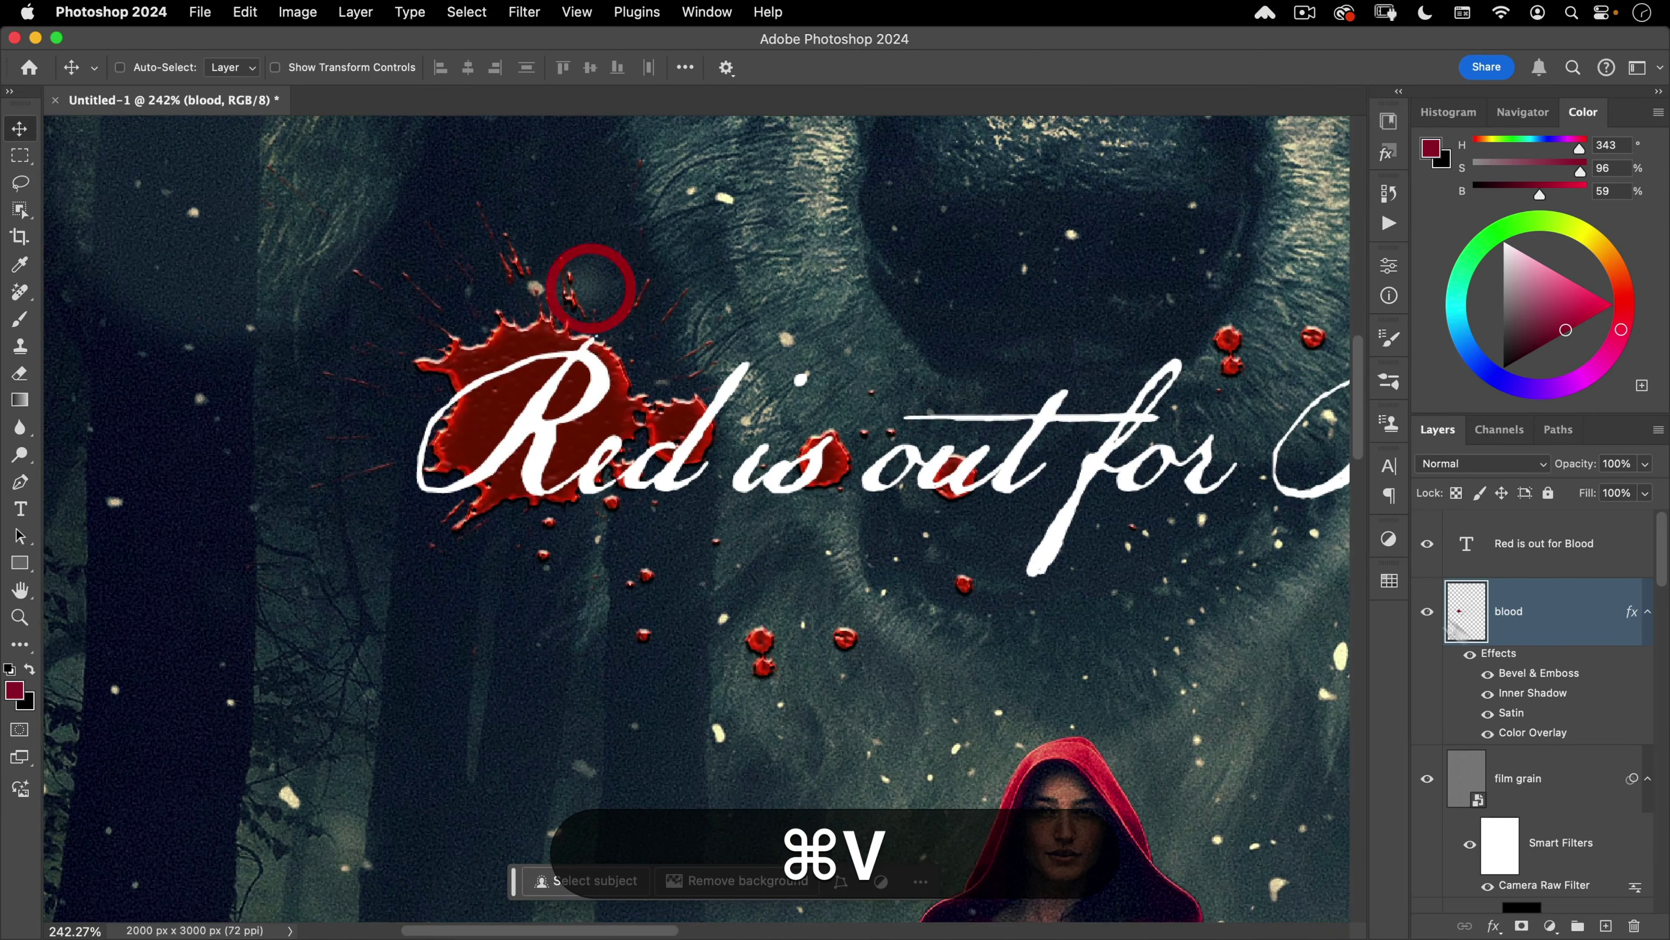
{"action": "left_click", "coordinate": [1487, 731]}
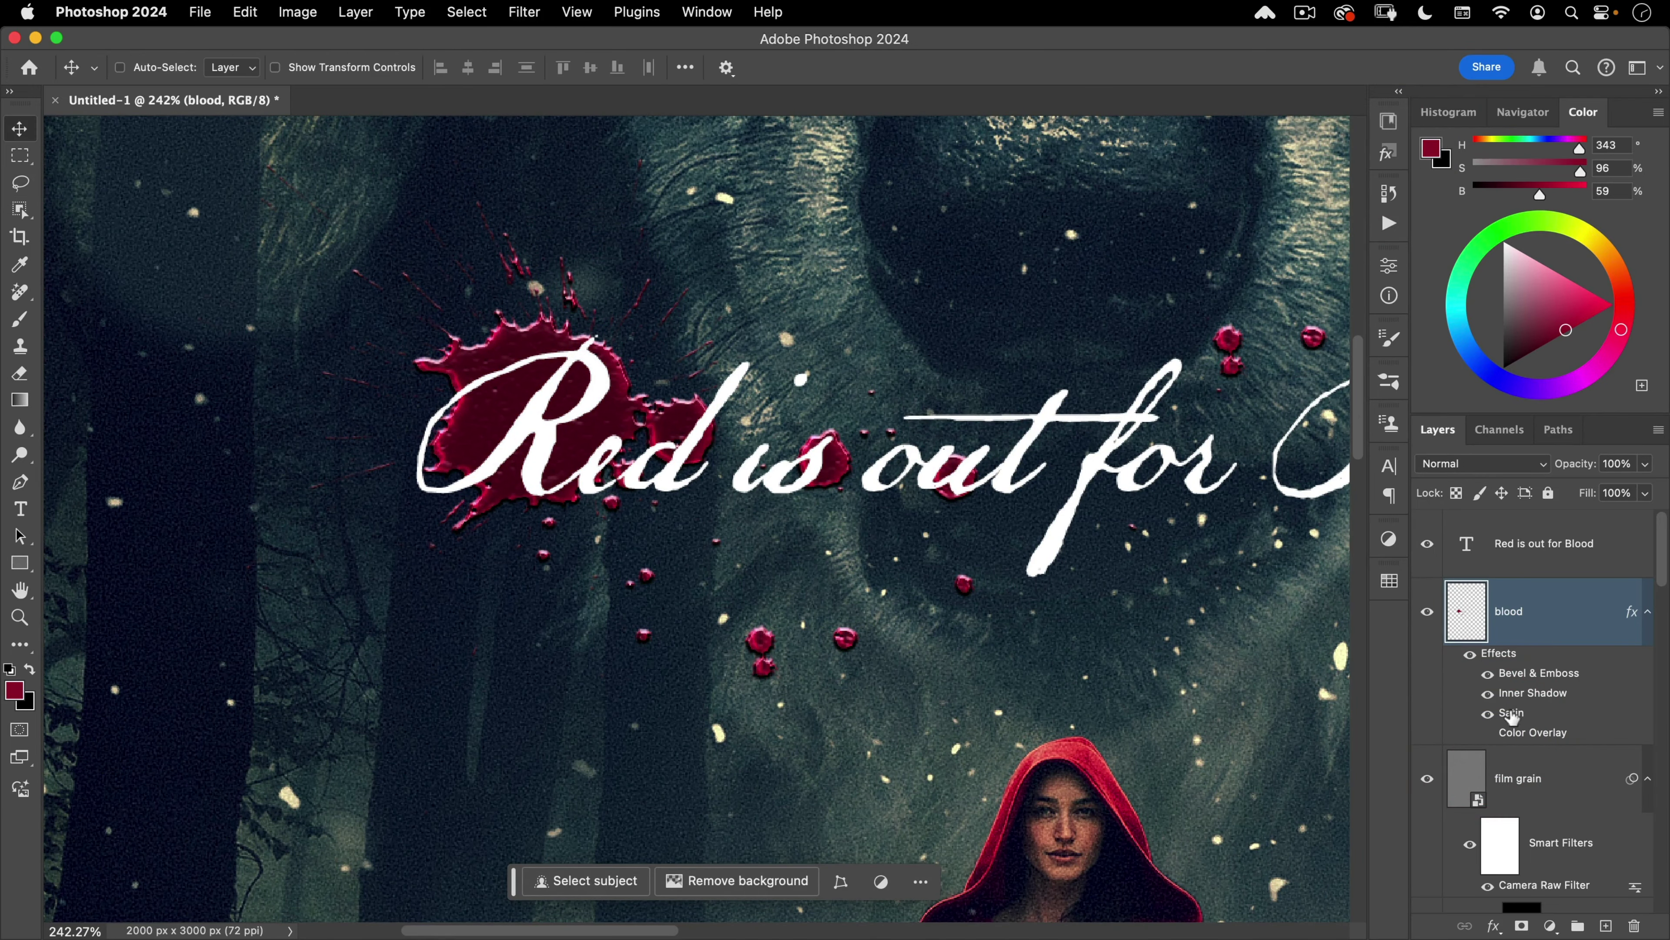
Step: Set the blood layer's Bevel & Emboss highlight to Color Dodge at 27% opacity and its shadow opacity to 60%
{"action": "double_click", "coordinate": [1512, 675]}
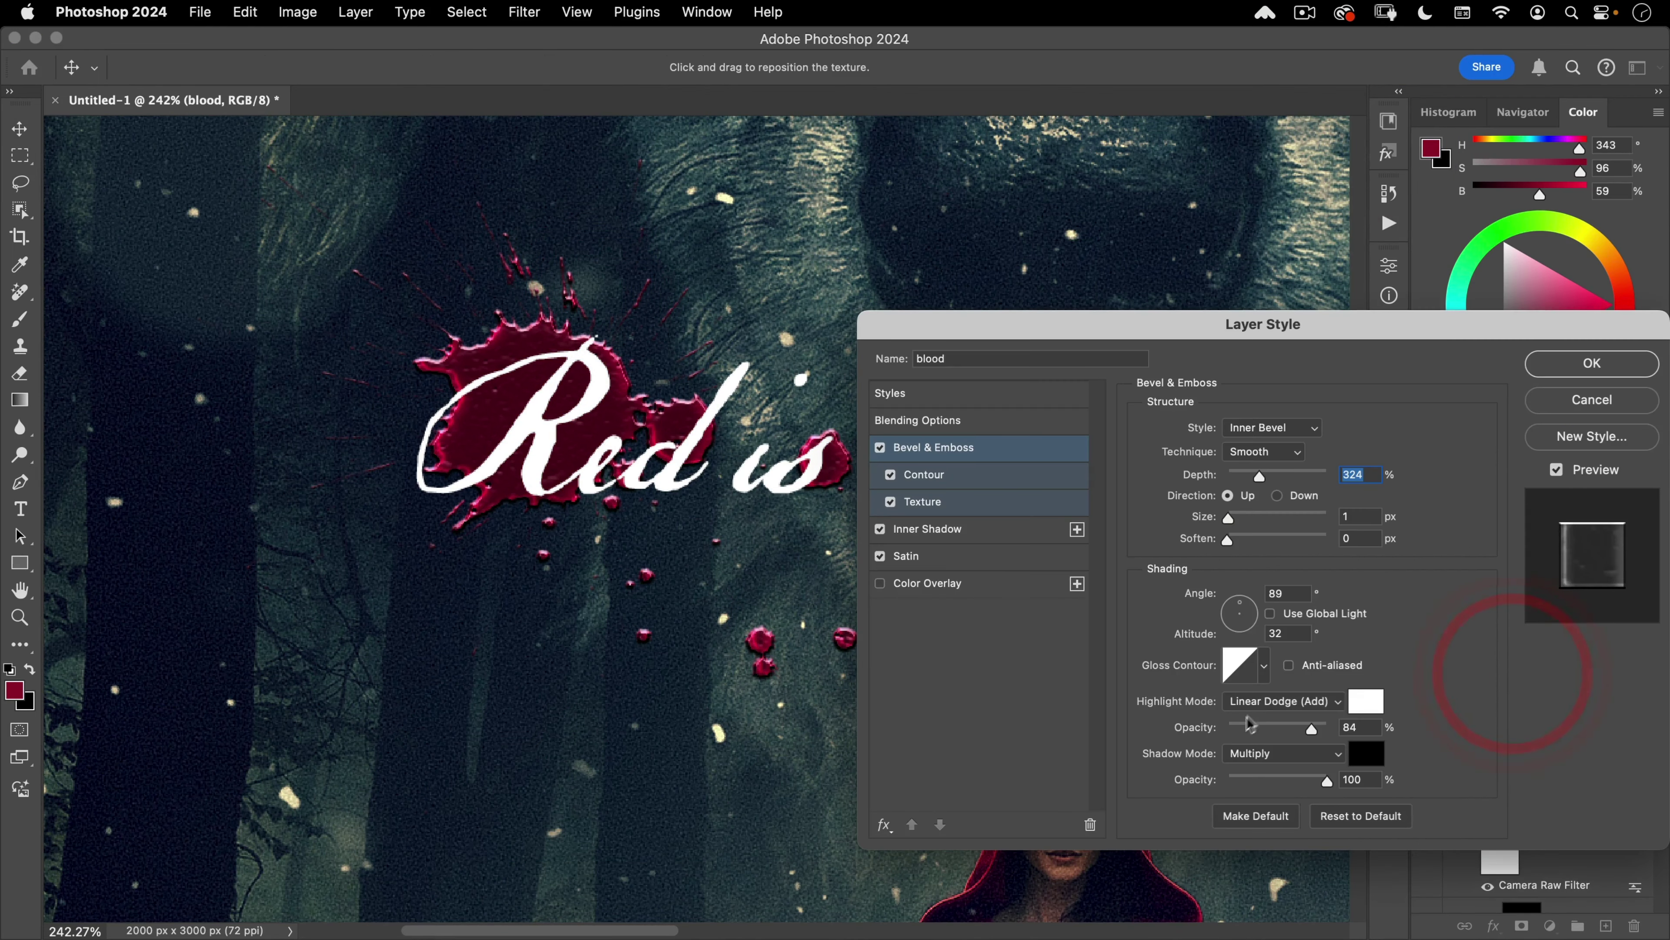
{"action": "left_click", "coordinate": [1279, 702]}
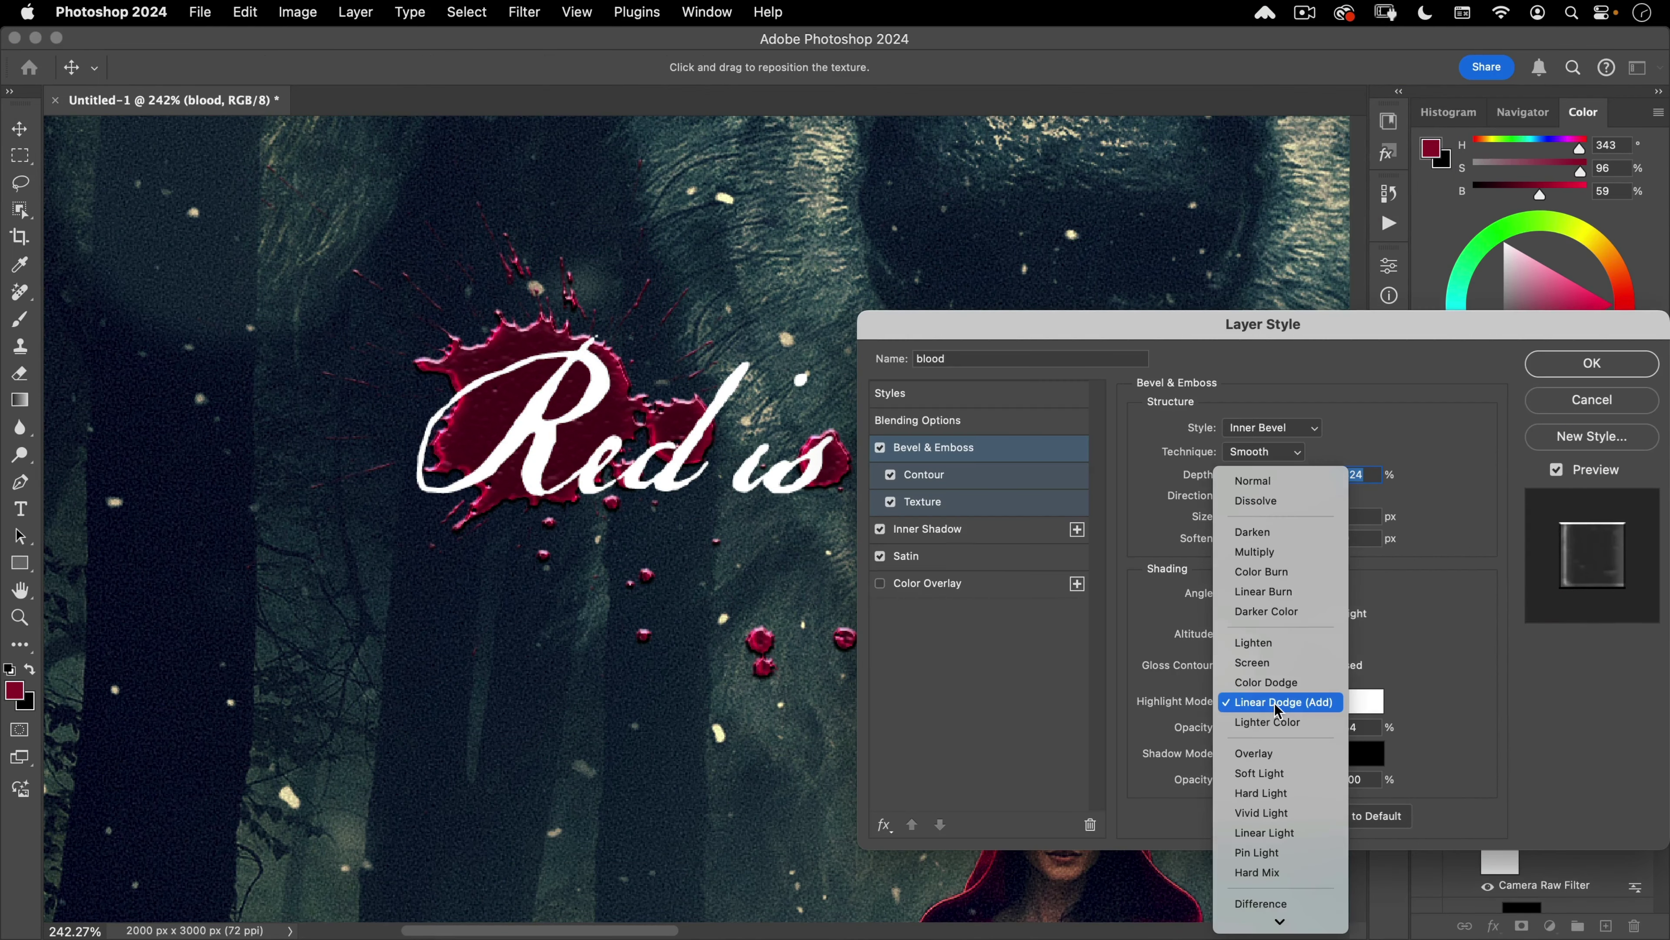
{"action": "left_click", "coordinate": [1273, 681]}
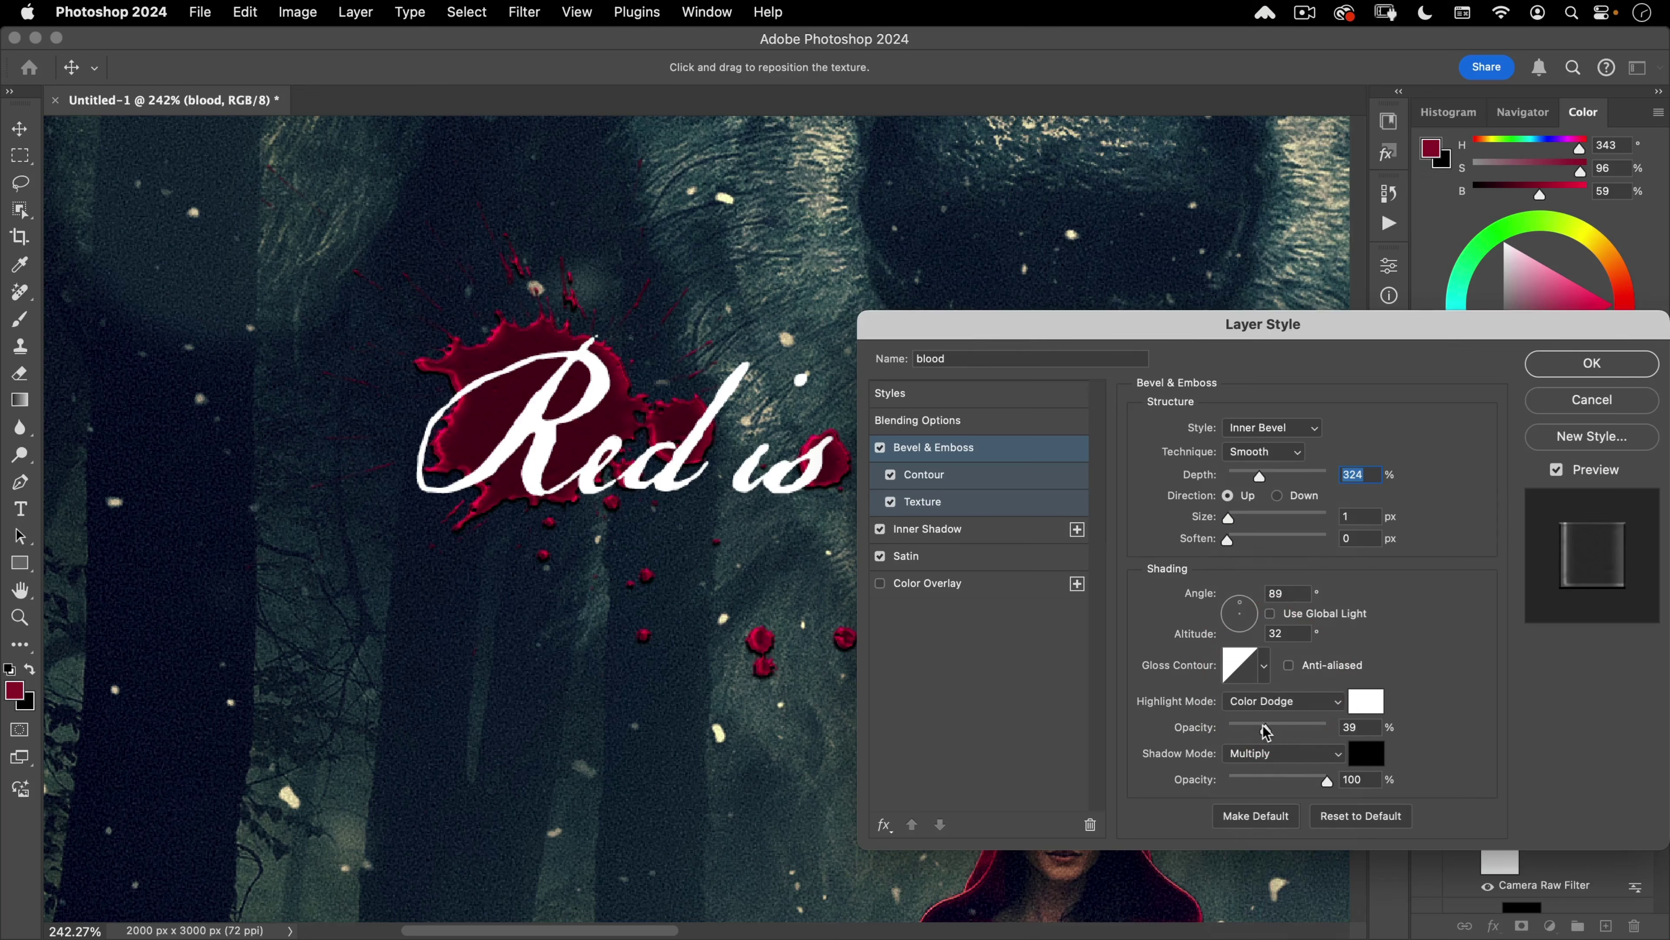
{"action": "left_click_drag", "start_coordinate": [1251, 727], "coordinate": [1255, 727]}
{"action": "left_click_drag", "start_coordinate": [1327, 781], "coordinate": [1321, 782]}
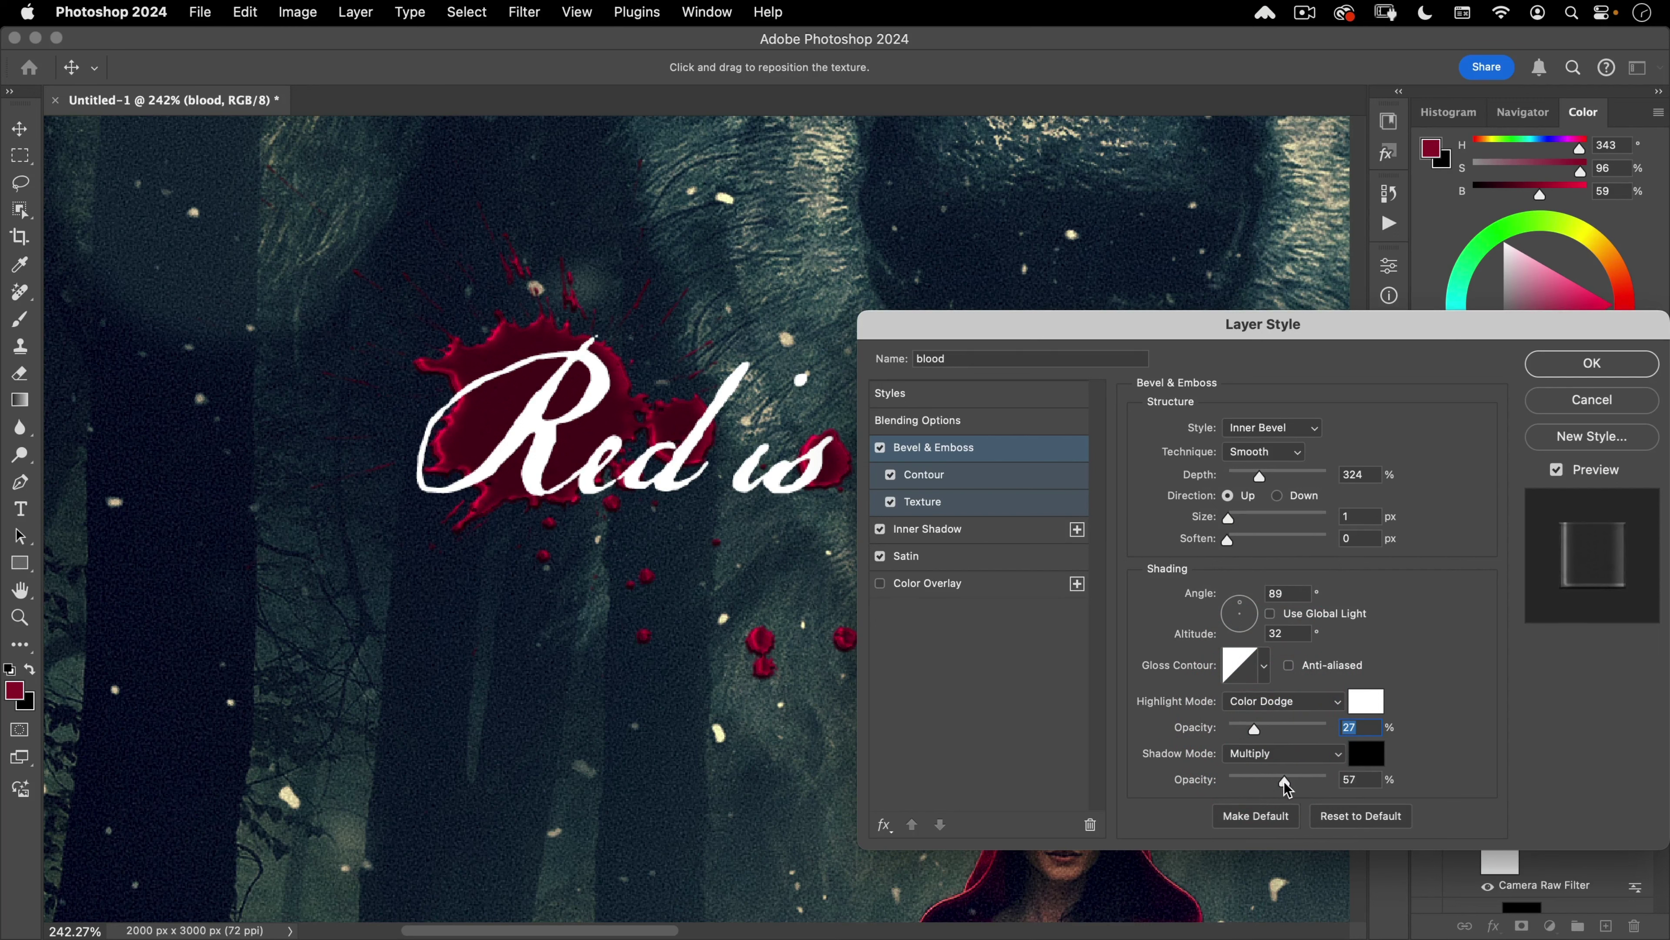
{"action": "left_click", "coordinate": [1289, 781]}
Step: Compare the blood layer's Inner Shadow on and off, leave it on, and apply the layer style with Satin opacity at 42%
{"action": "left_click", "coordinate": [876, 529]}
{"action": "left_click", "coordinate": [877, 528]}
{"action": "left_click", "coordinate": [877, 529]}
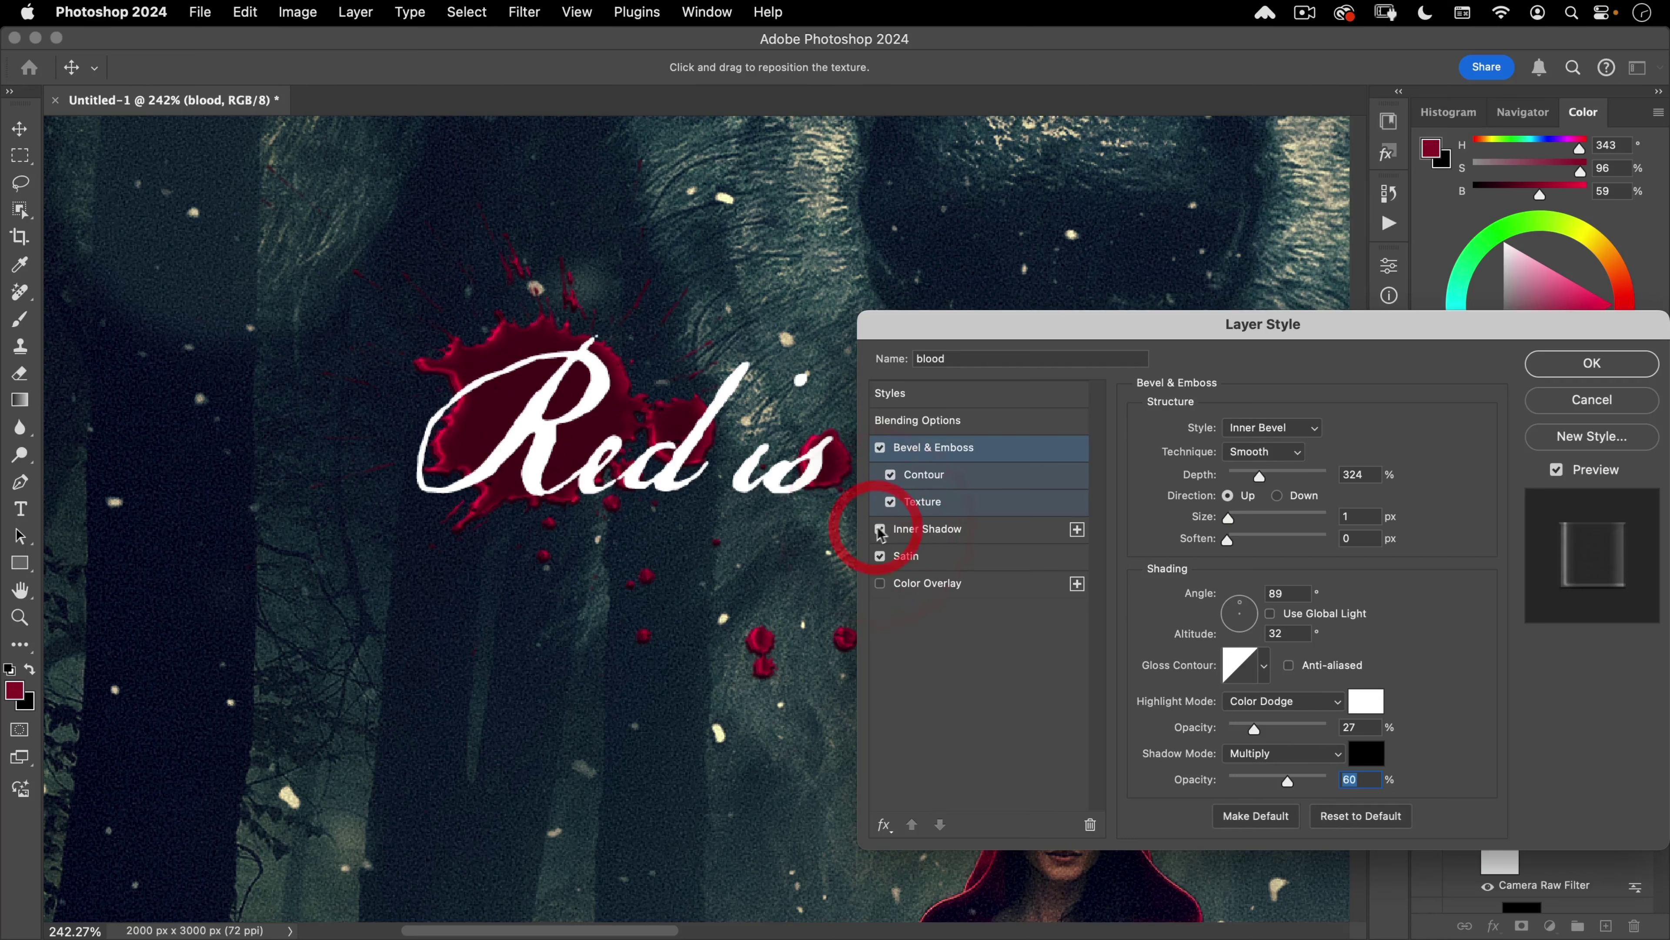
{"action": "left_click", "coordinate": [957, 529]}
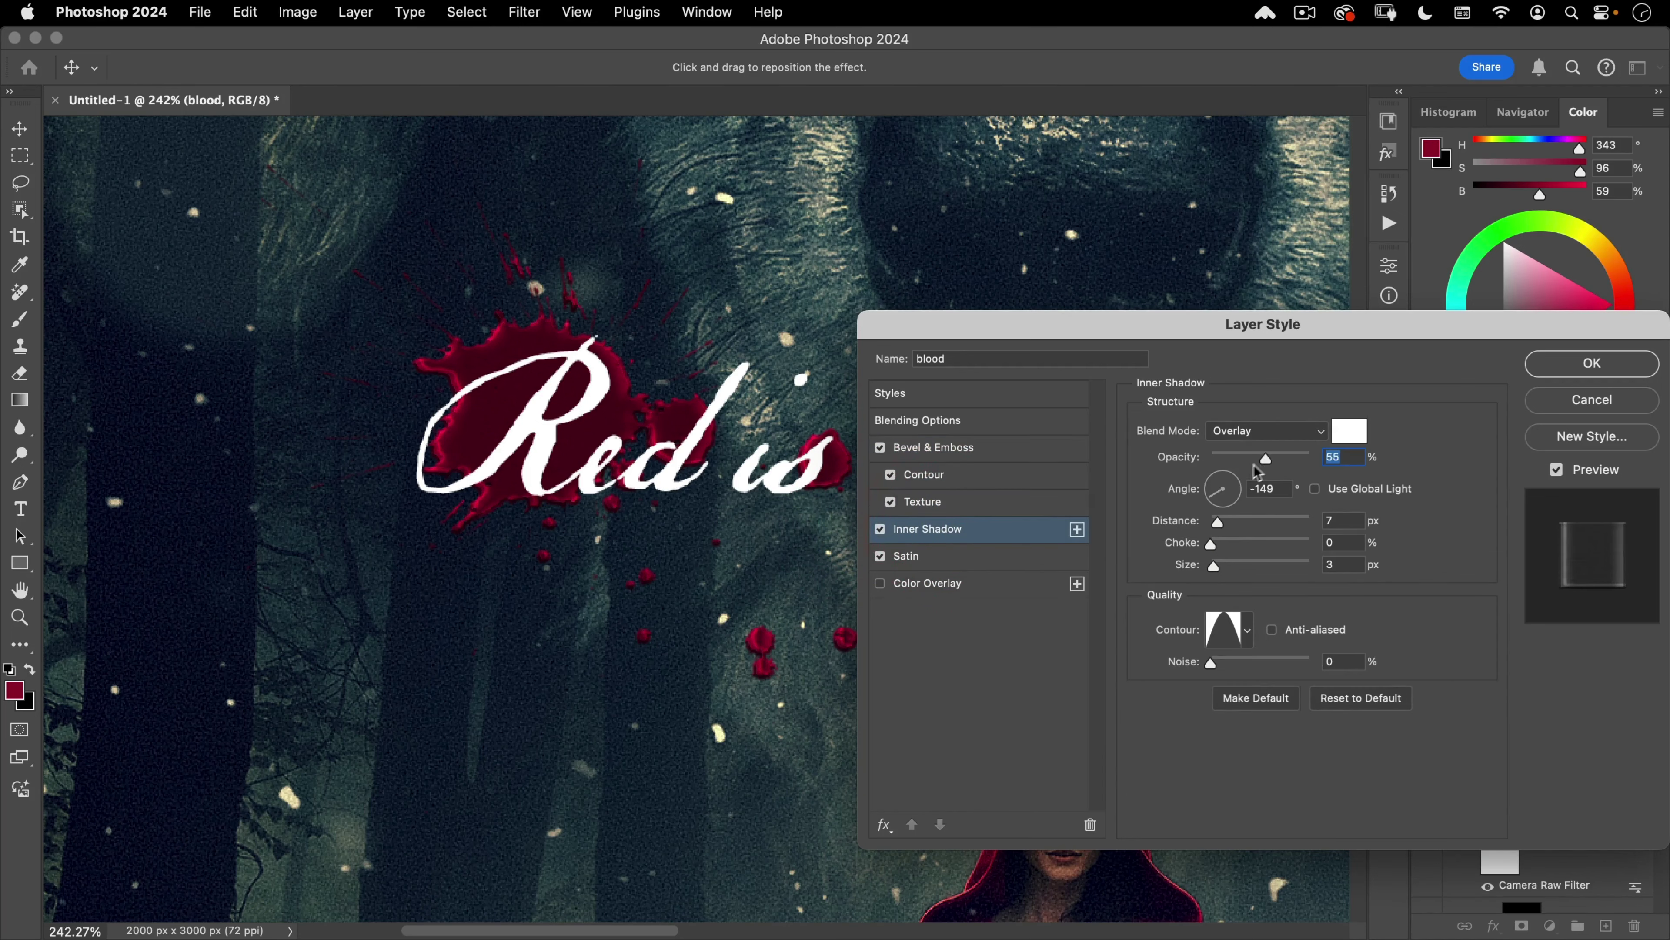
{"action": "left_click_drag", "start_coordinate": [1236, 467], "coordinate": [1255, 459]}
{"action": "left_click", "coordinate": [969, 554]}
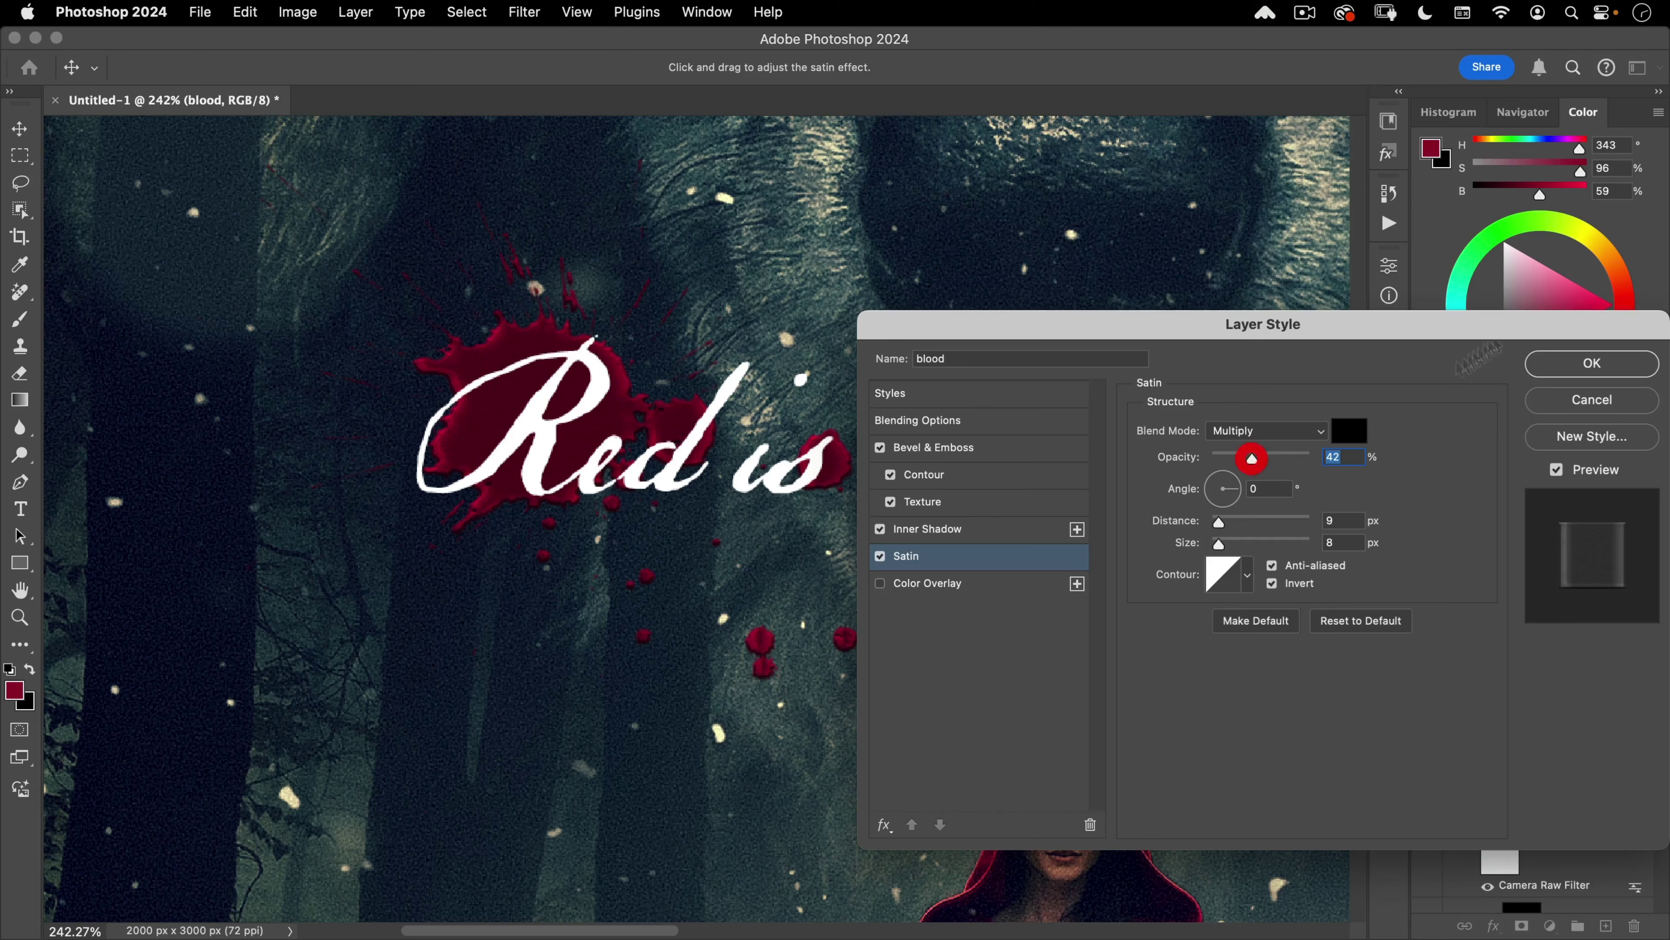
{"action": "left_click", "coordinate": [1570, 369]}
Step: Group the "Red is out for Blood" text layer with the blood layer
{"action": "left_click_drag", "start_coordinate": [868, 619], "coordinate": [786, 671]}
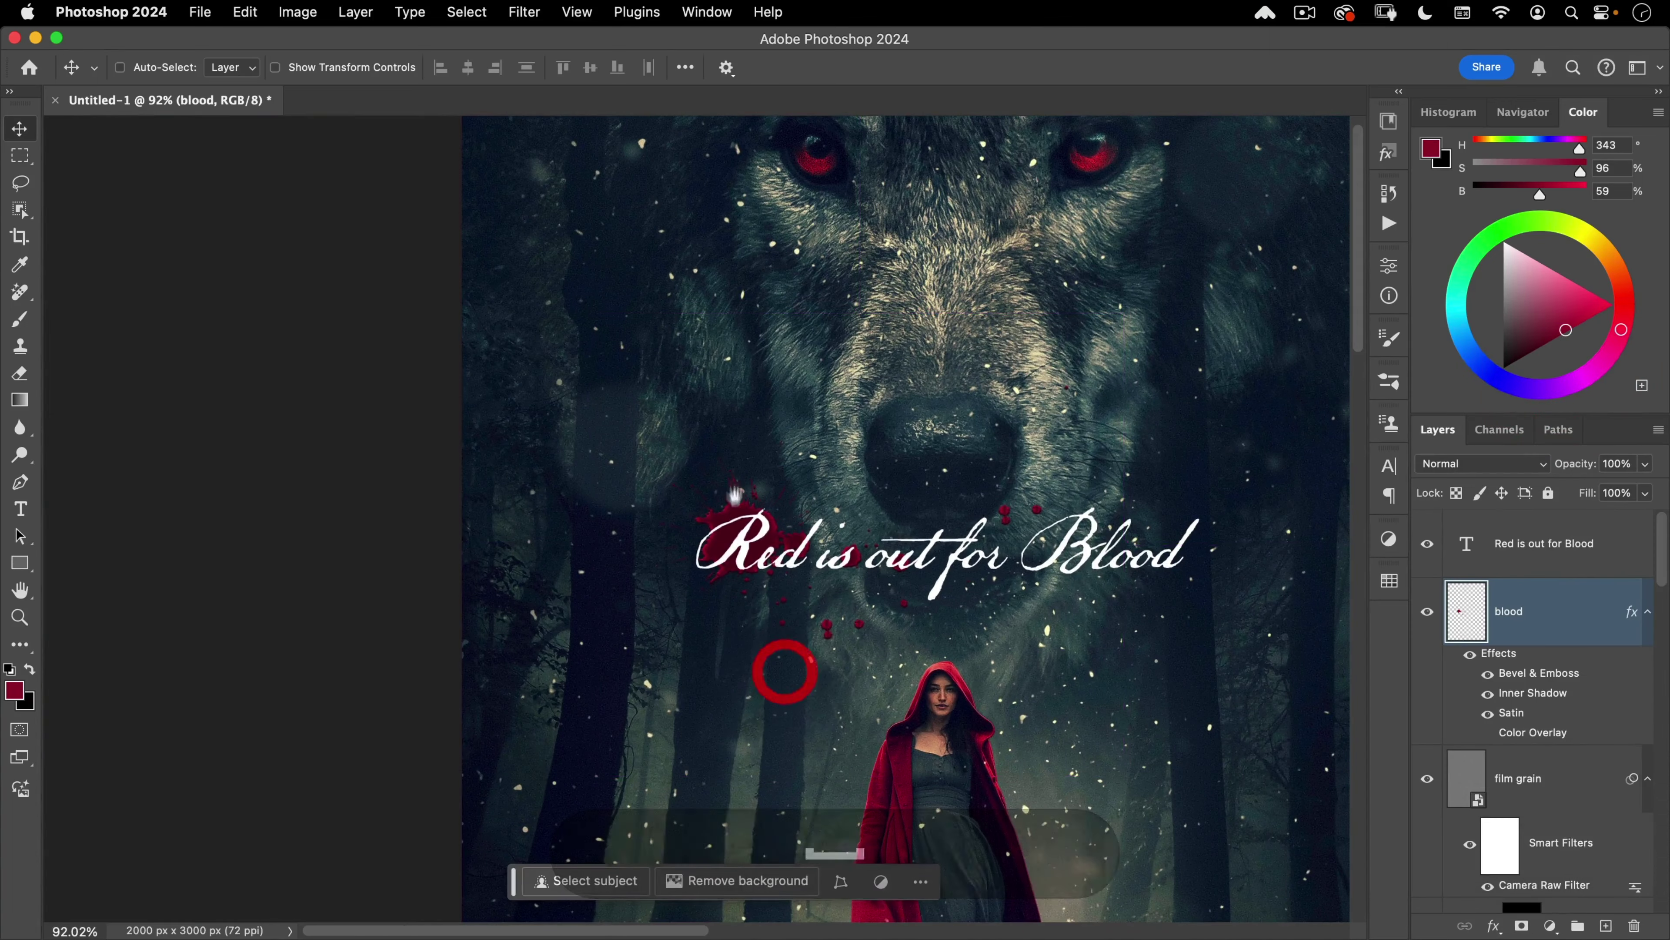
{"action": "left_click_drag", "start_coordinate": [859, 597], "coordinate": [787, 652]}
{"action": "left_click_drag", "start_coordinate": [865, 626], "coordinate": [807, 535]}
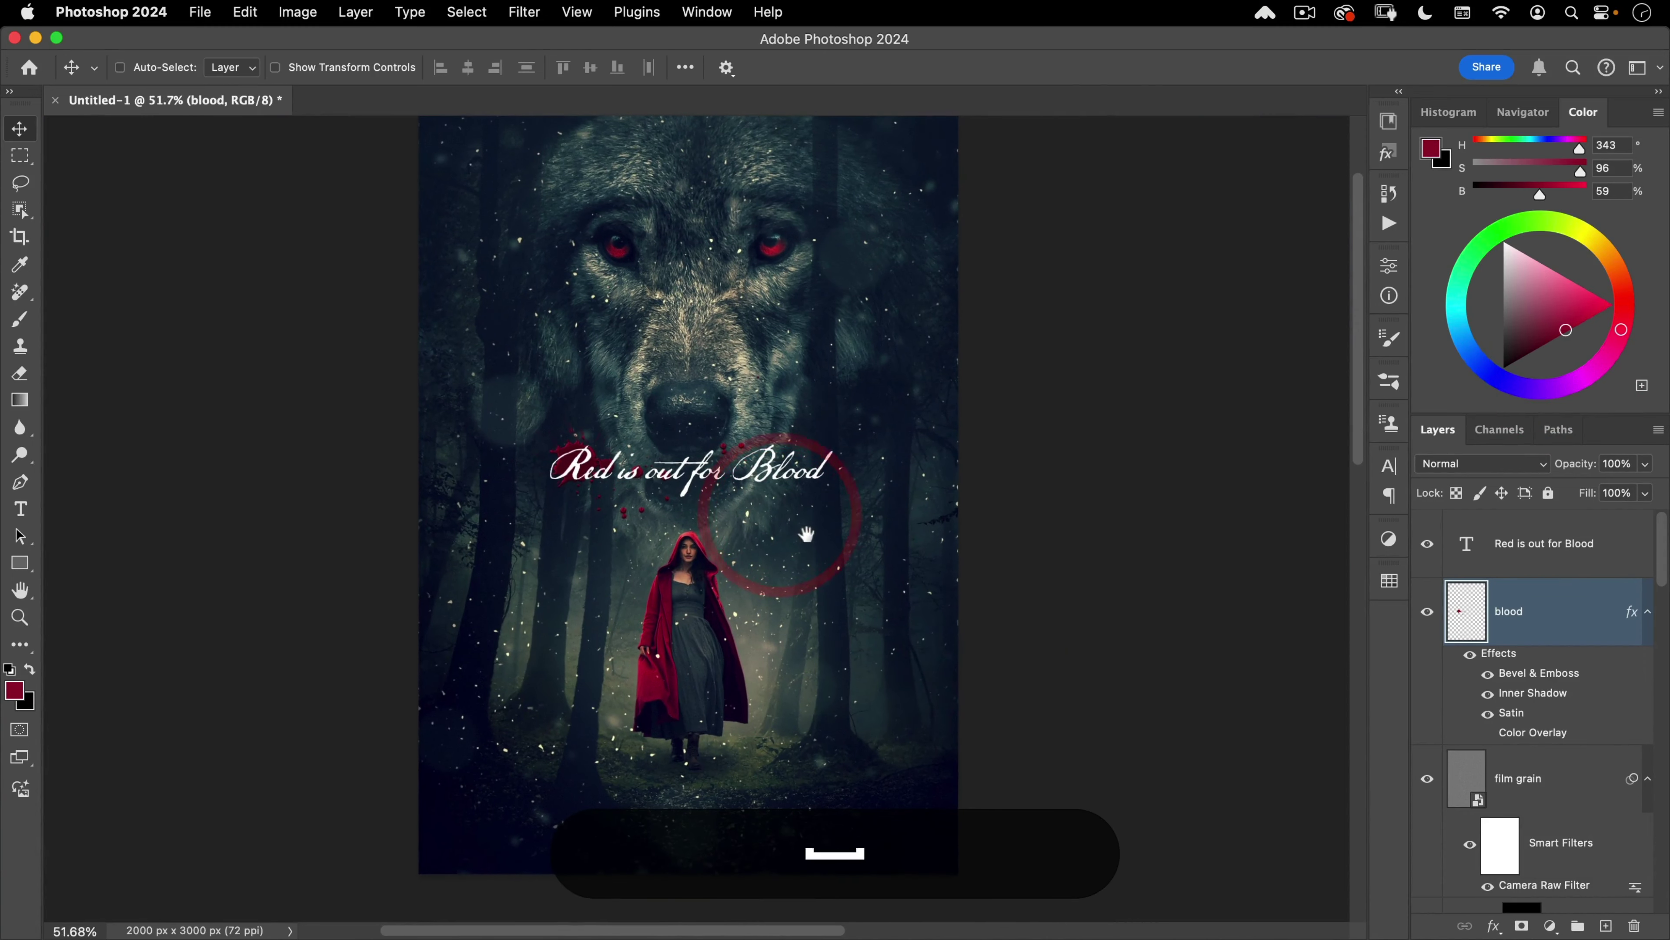
{"action": "left_click", "coordinate": [808, 534]}
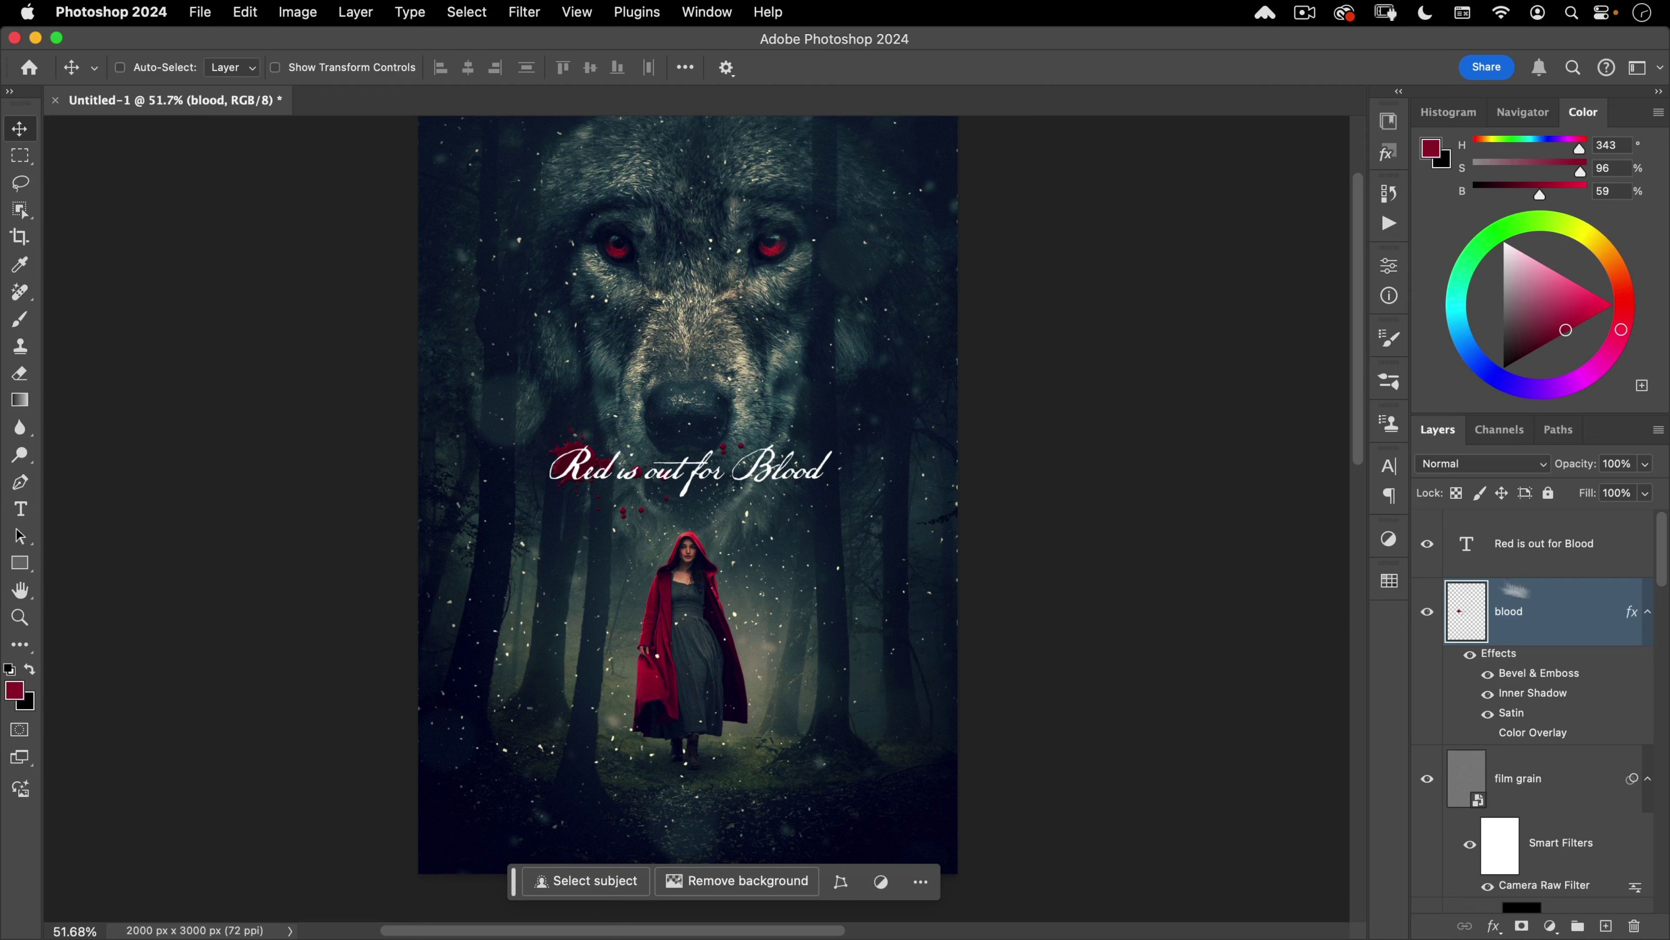
{"action": "left_click", "coordinate": [1564, 552], "text": "shift"}
{"action": "key", "text": "super+g"}
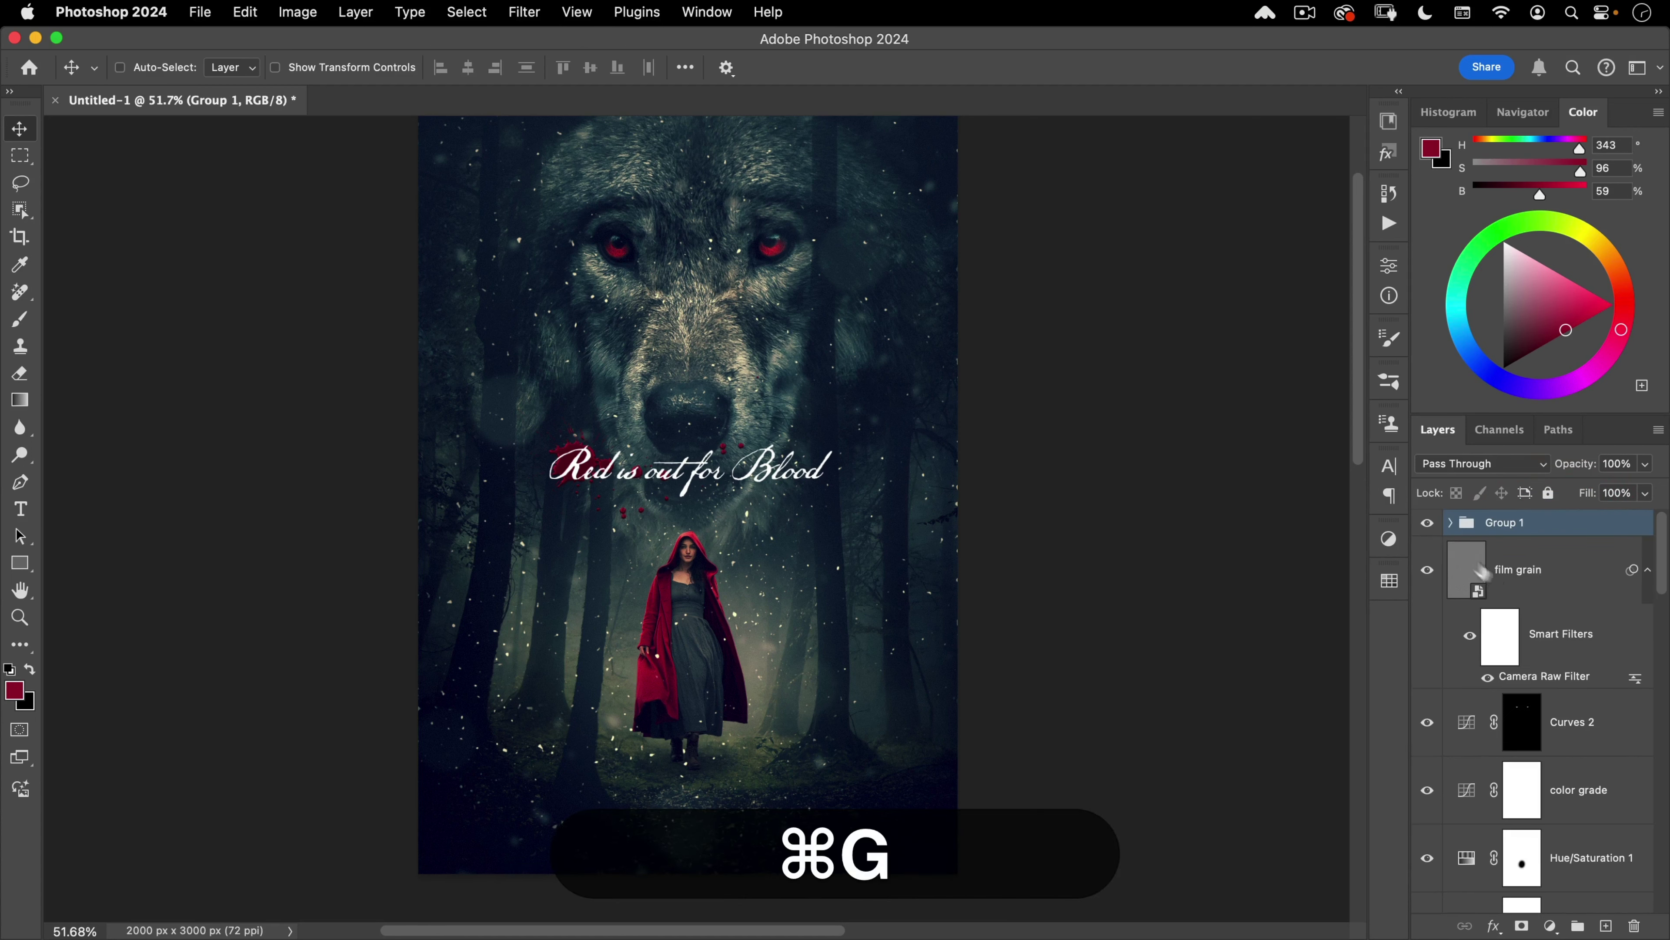
Step: Hide the title group and add a Curves adjustment layer directly above the film grain layer
{"action": "left_click", "coordinate": [1426, 523]}
{"action": "left_click", "coordinate": [1543, 568]}
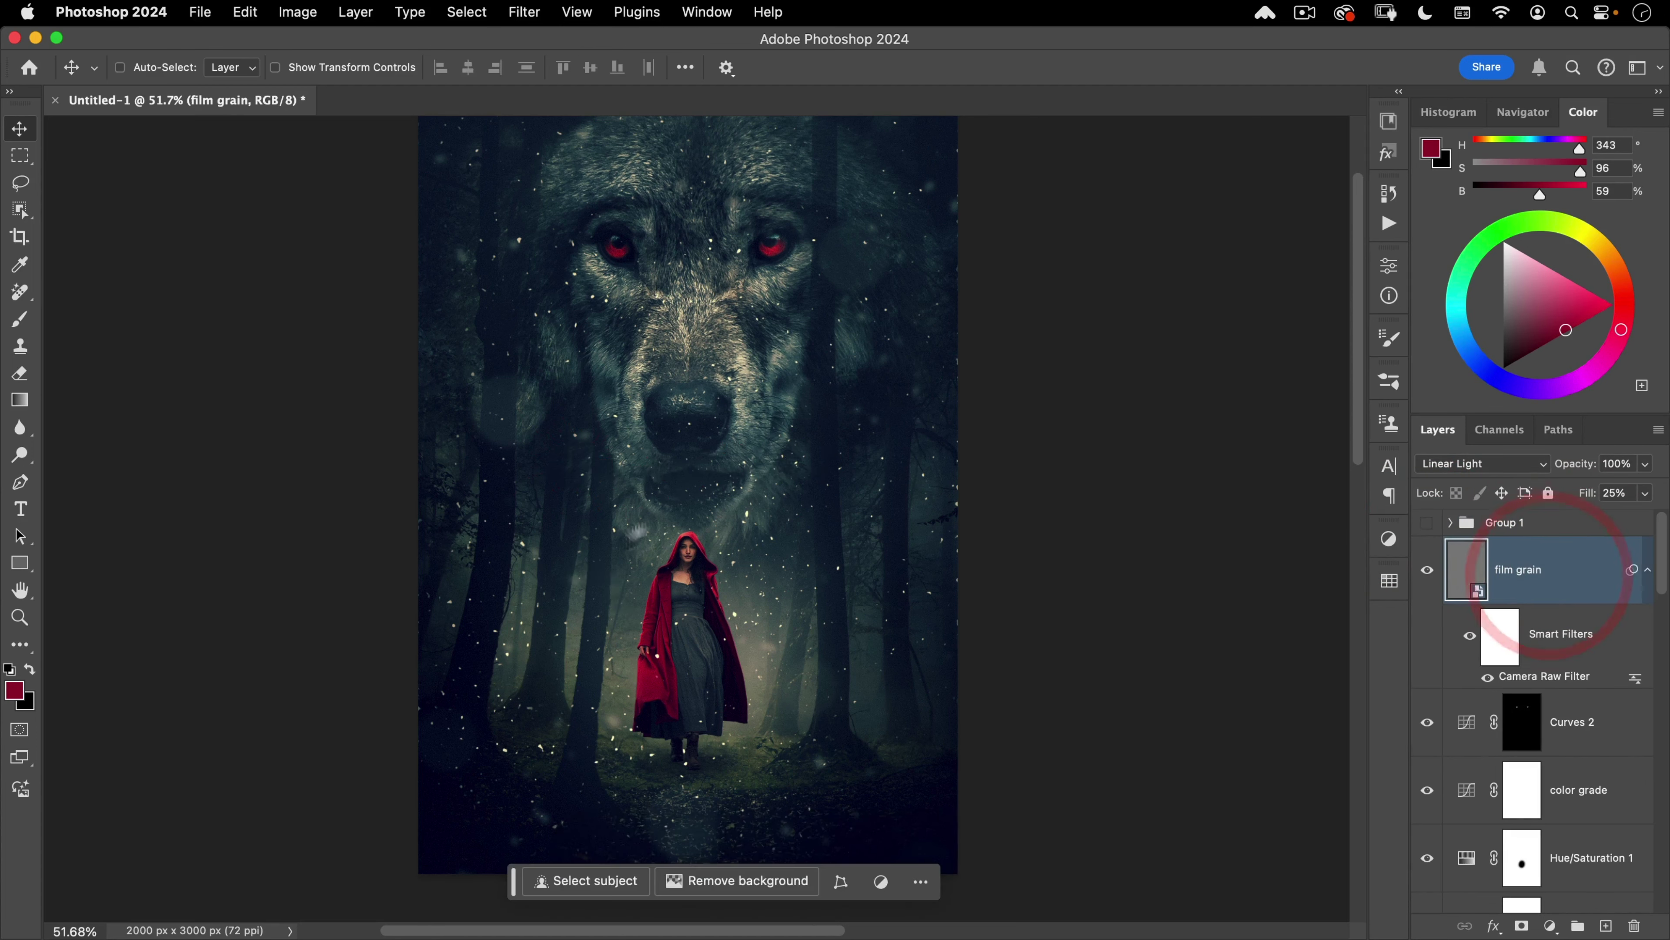
{"action": "key", "text": "super+minus"}
{"action": "left_click_drag", "start_coordinate": [691, 506], "coordinate": [675, 539]}
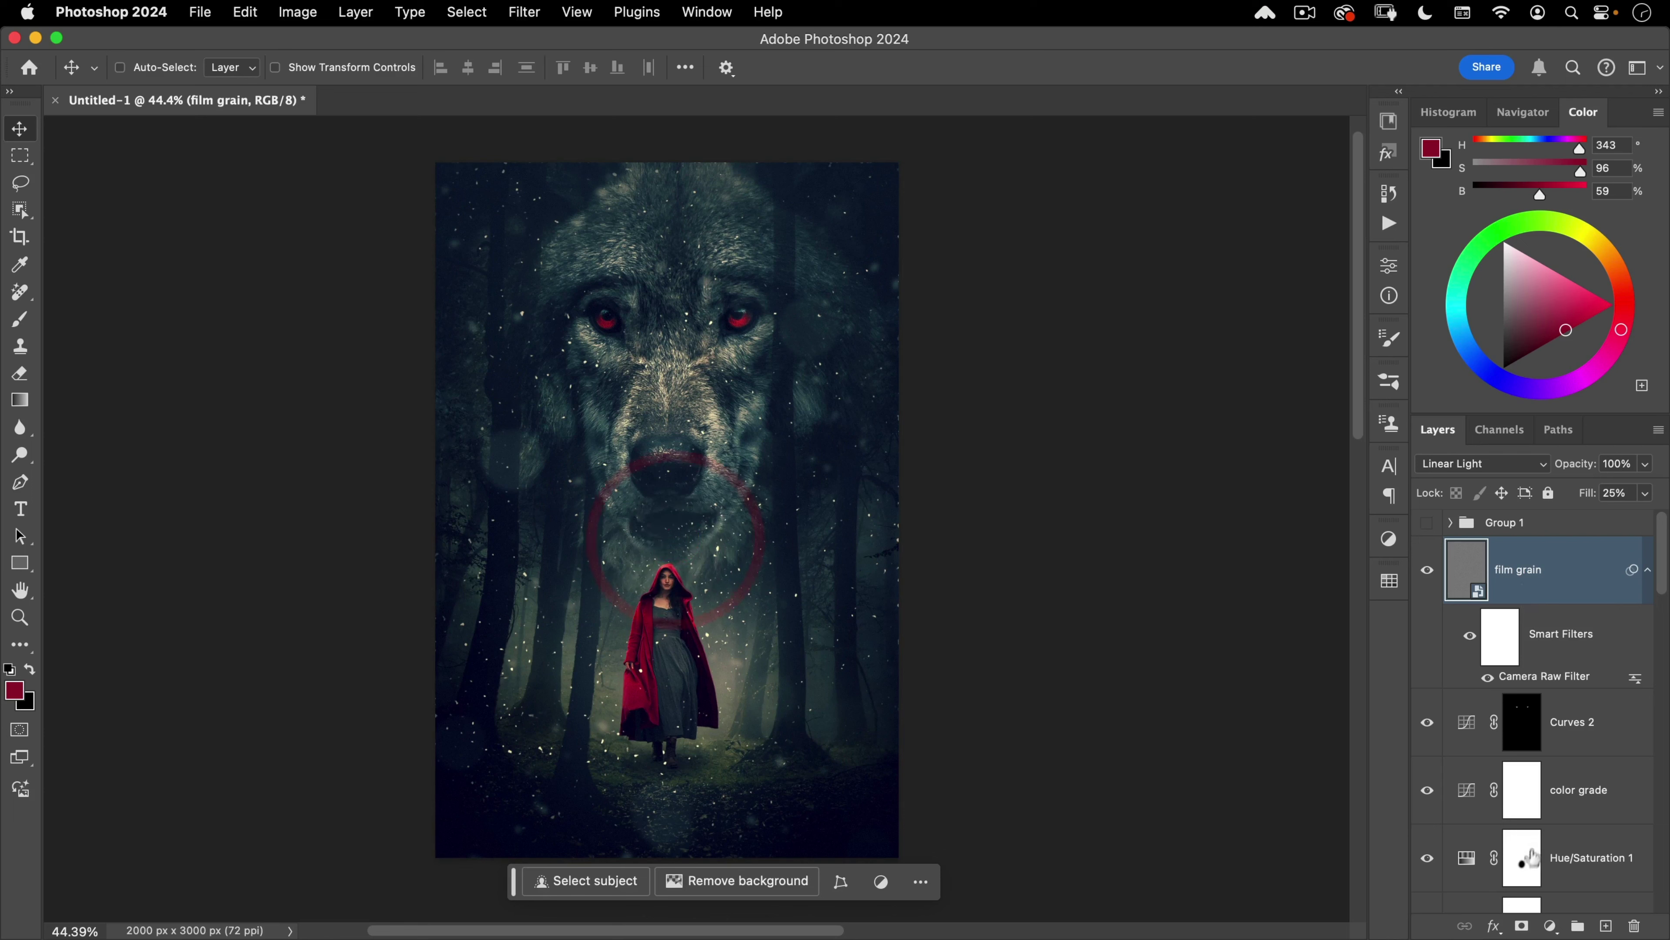
{"action": "left_click", "coordinate": [1549, 927]}
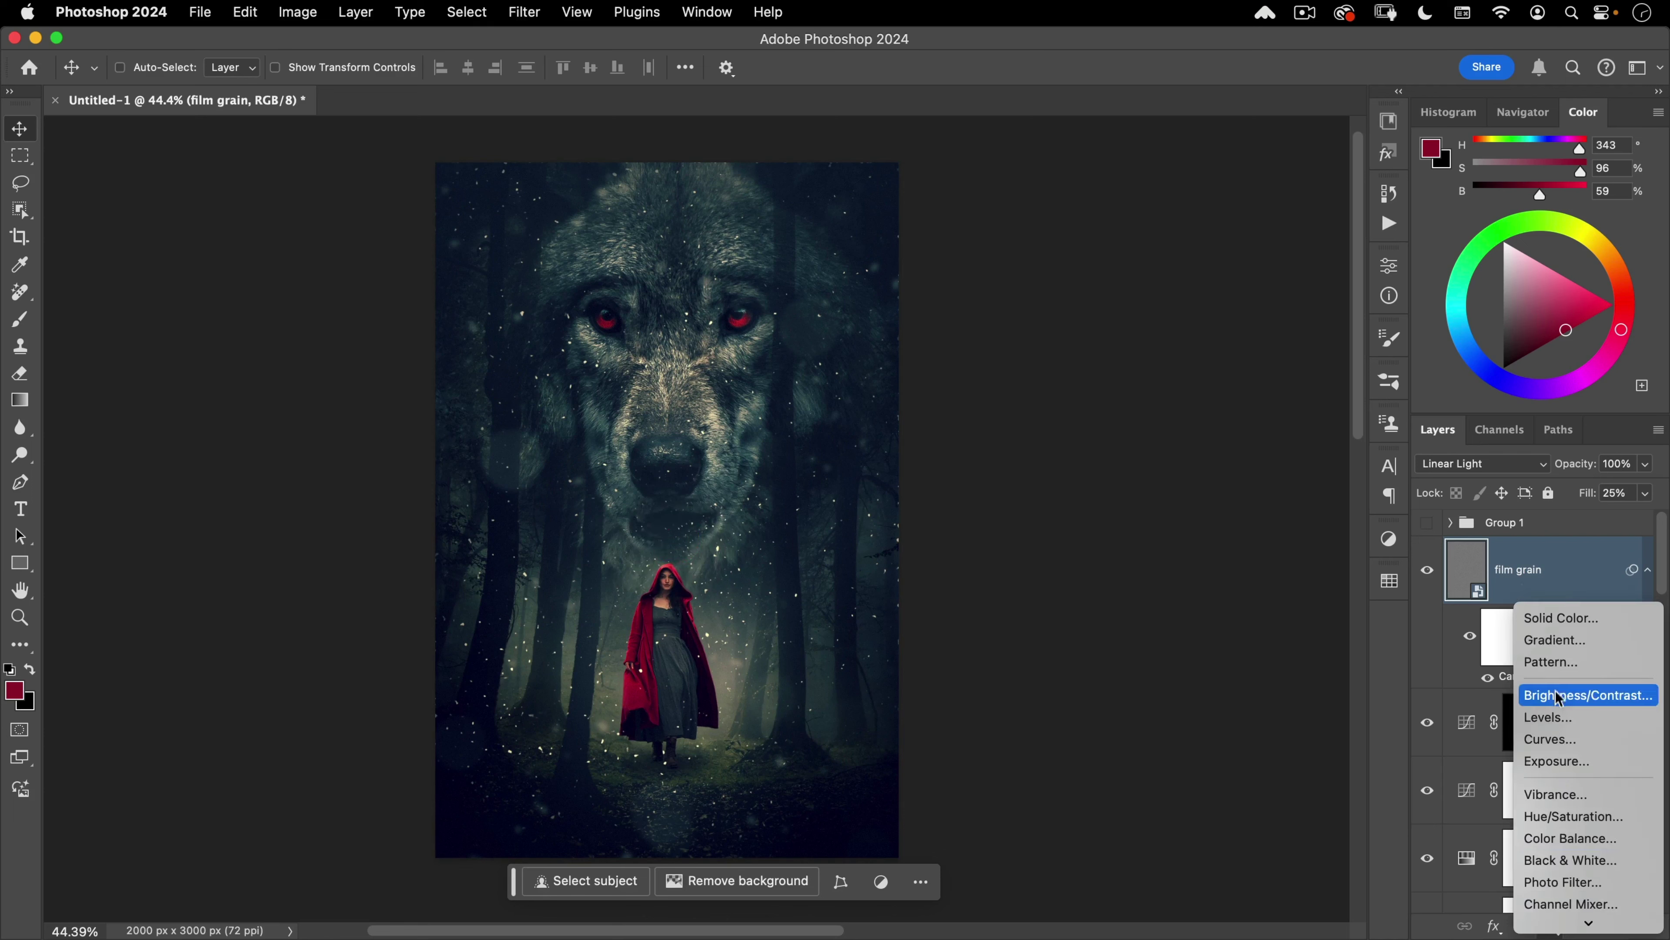
{"action": "left_click", "coordinate": [1556, 739]}
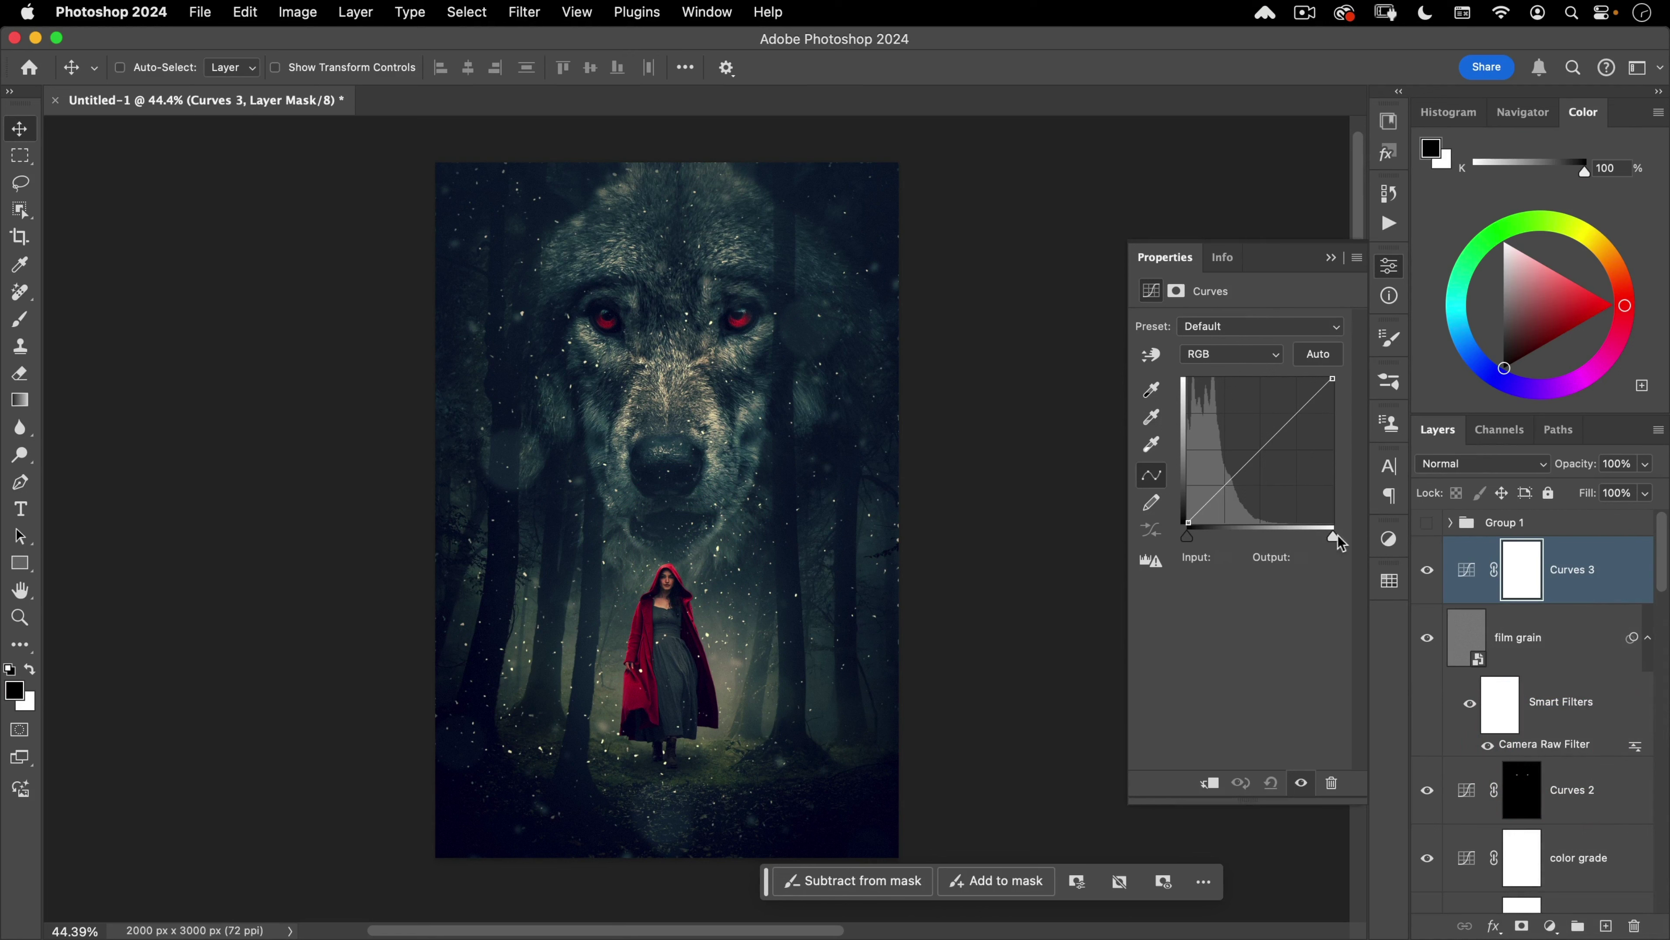
Step: Brighten the highlights by moving the curve's white point to input 208, and anchor the darker tones near input 76, output 80
{"action": "left_click_drag", "start_coordinate": [1333, 536], "coordinate": [1315, 537]}
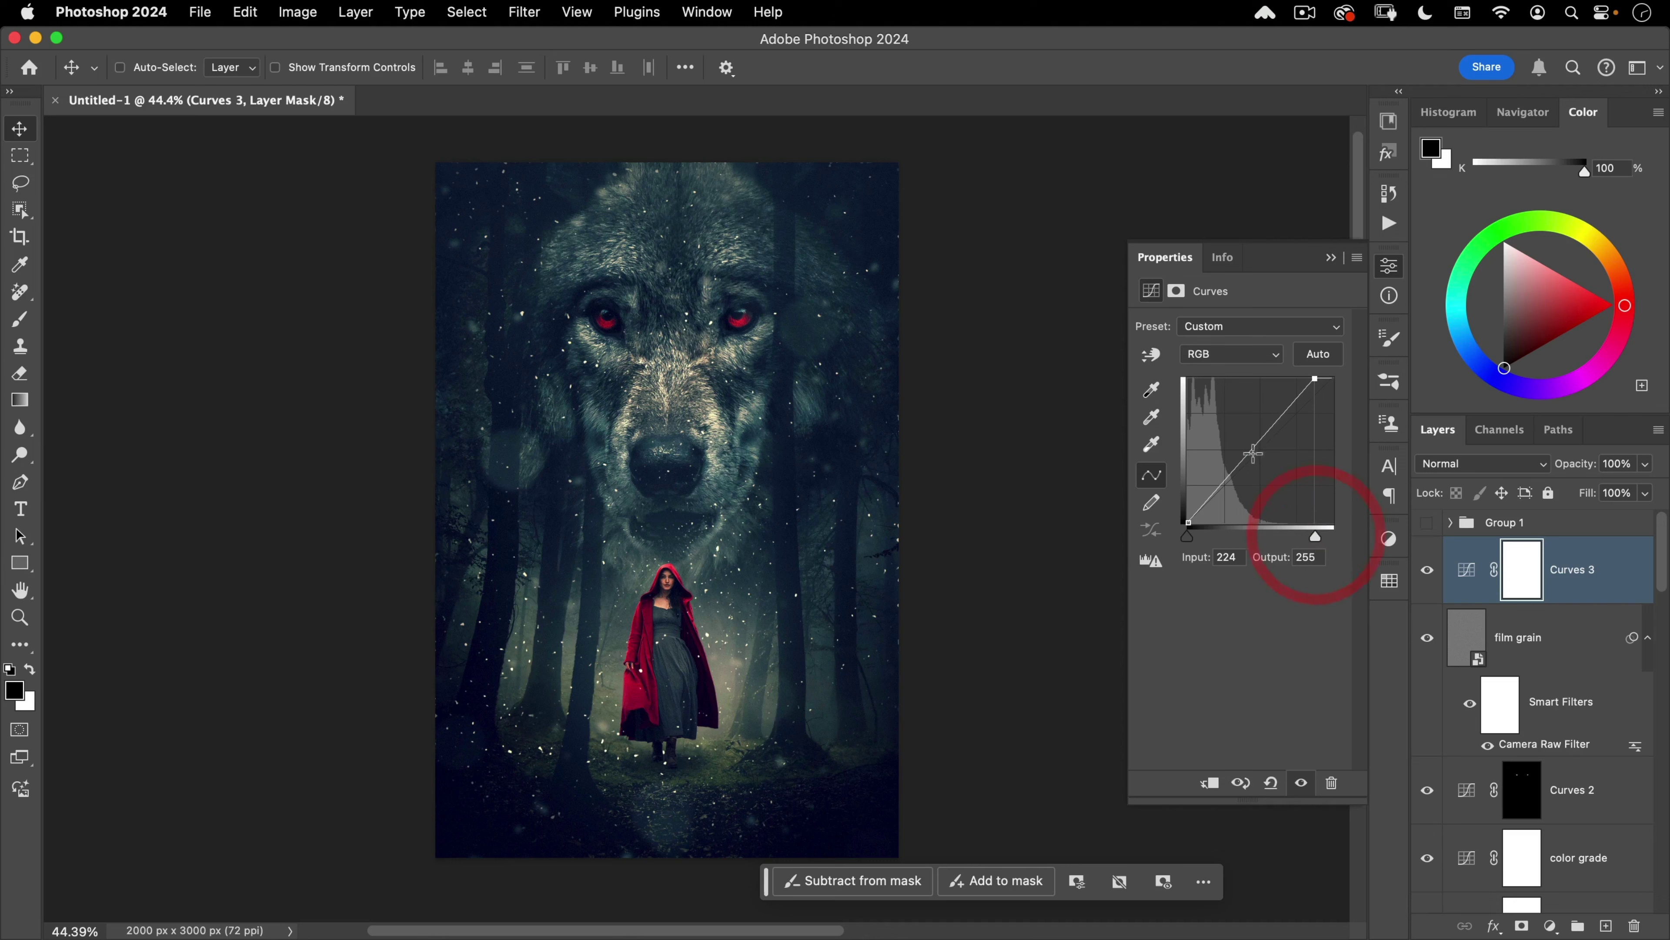
{"action": "left_click_drag", "start_coordinate": [1252, 450], "coordinate": [1230, 478]}
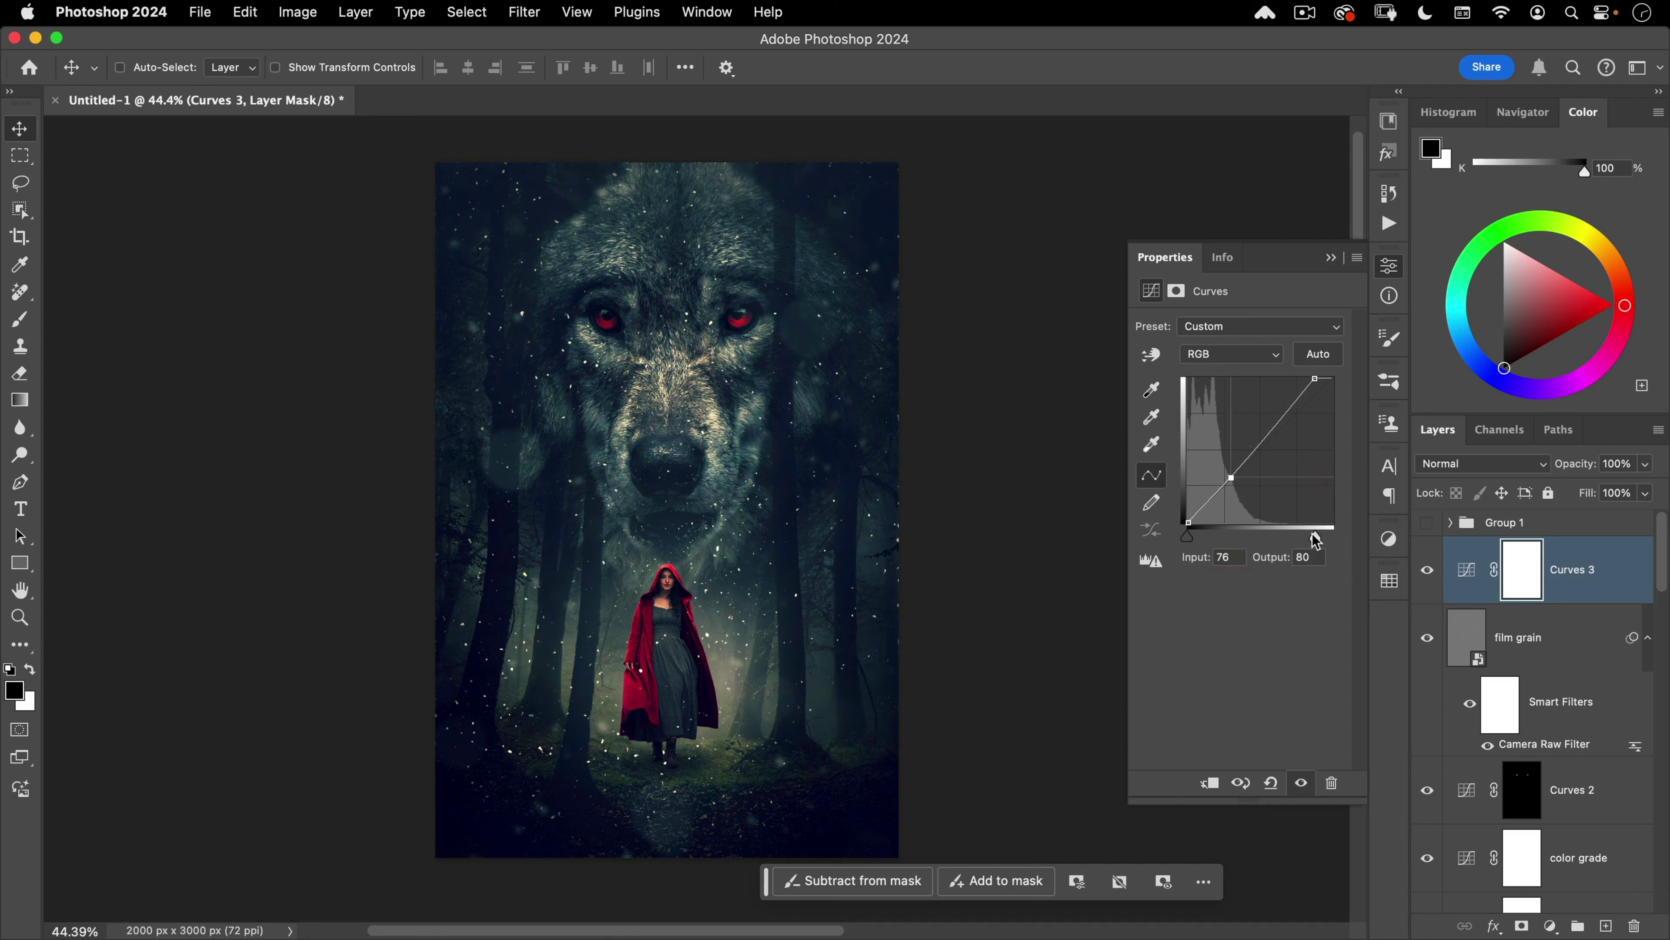
{"action": "left_click_drag", "start_coordinate": [1315, 538], "coordinate": [1306, 536]}
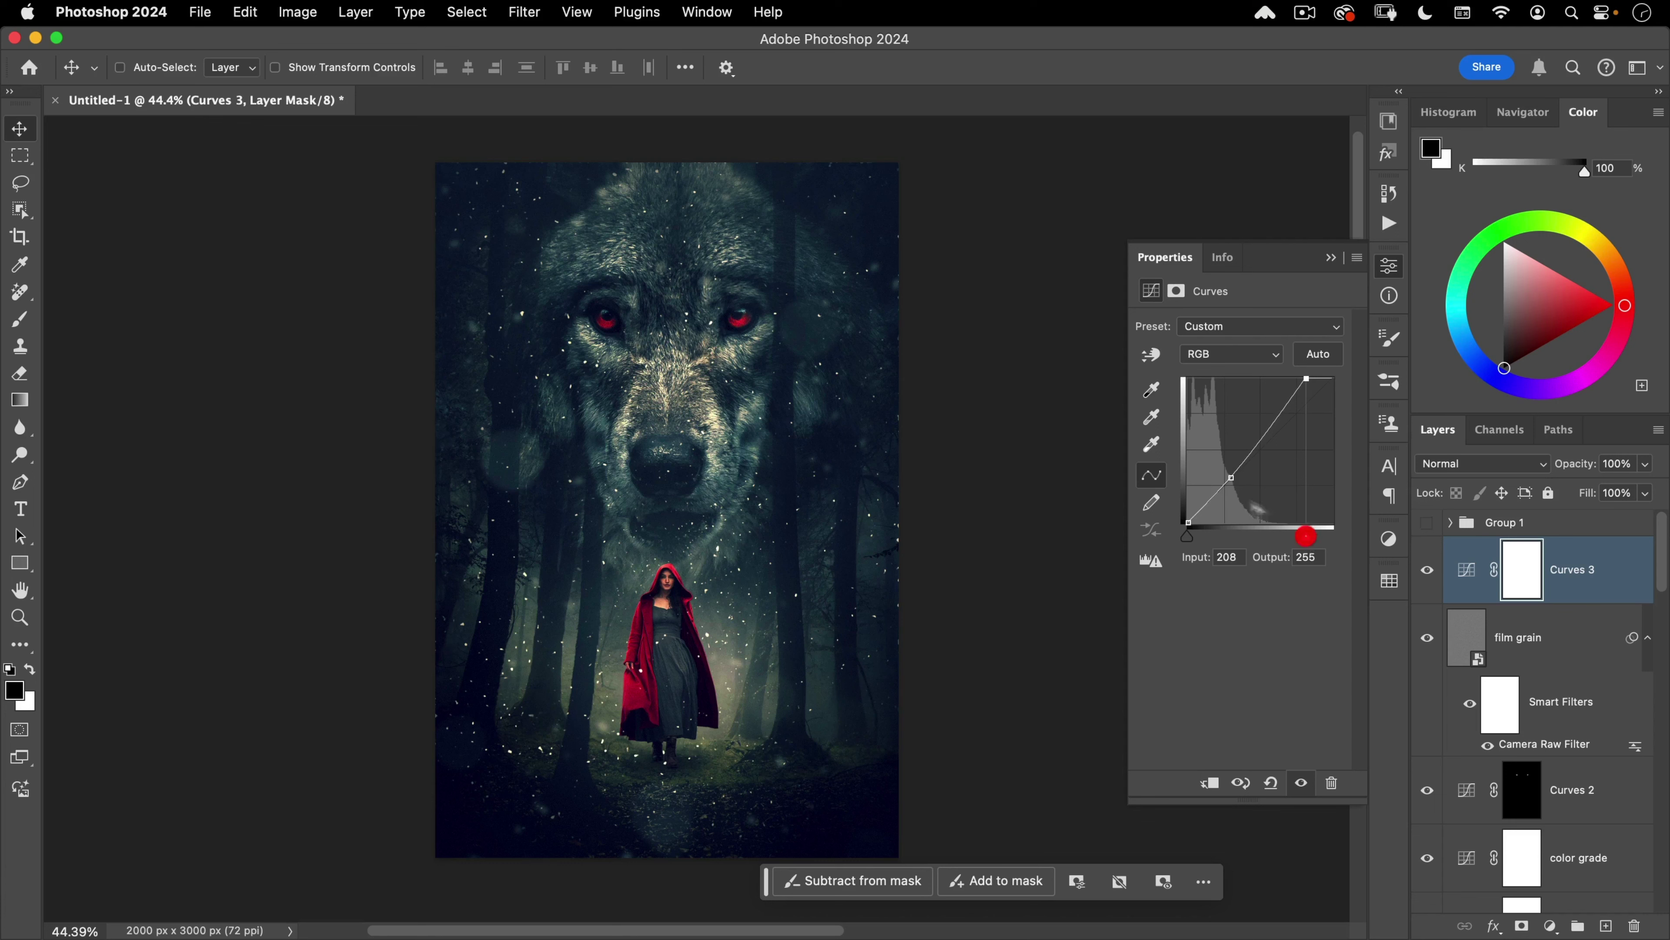
{"action": "left_click", "coordinate": [1228, 479]}
{"action": "left_click_drag", "start_coordinate": [1227, 479], "coordinate": [1230, 479]}
Step: Show the title group again and collapse the Curves properties to view the finished composite
{"action": "left_click", "coordinate": [1427, 522]}
{"action": "left_click", "coordinate": [1389, 266]}
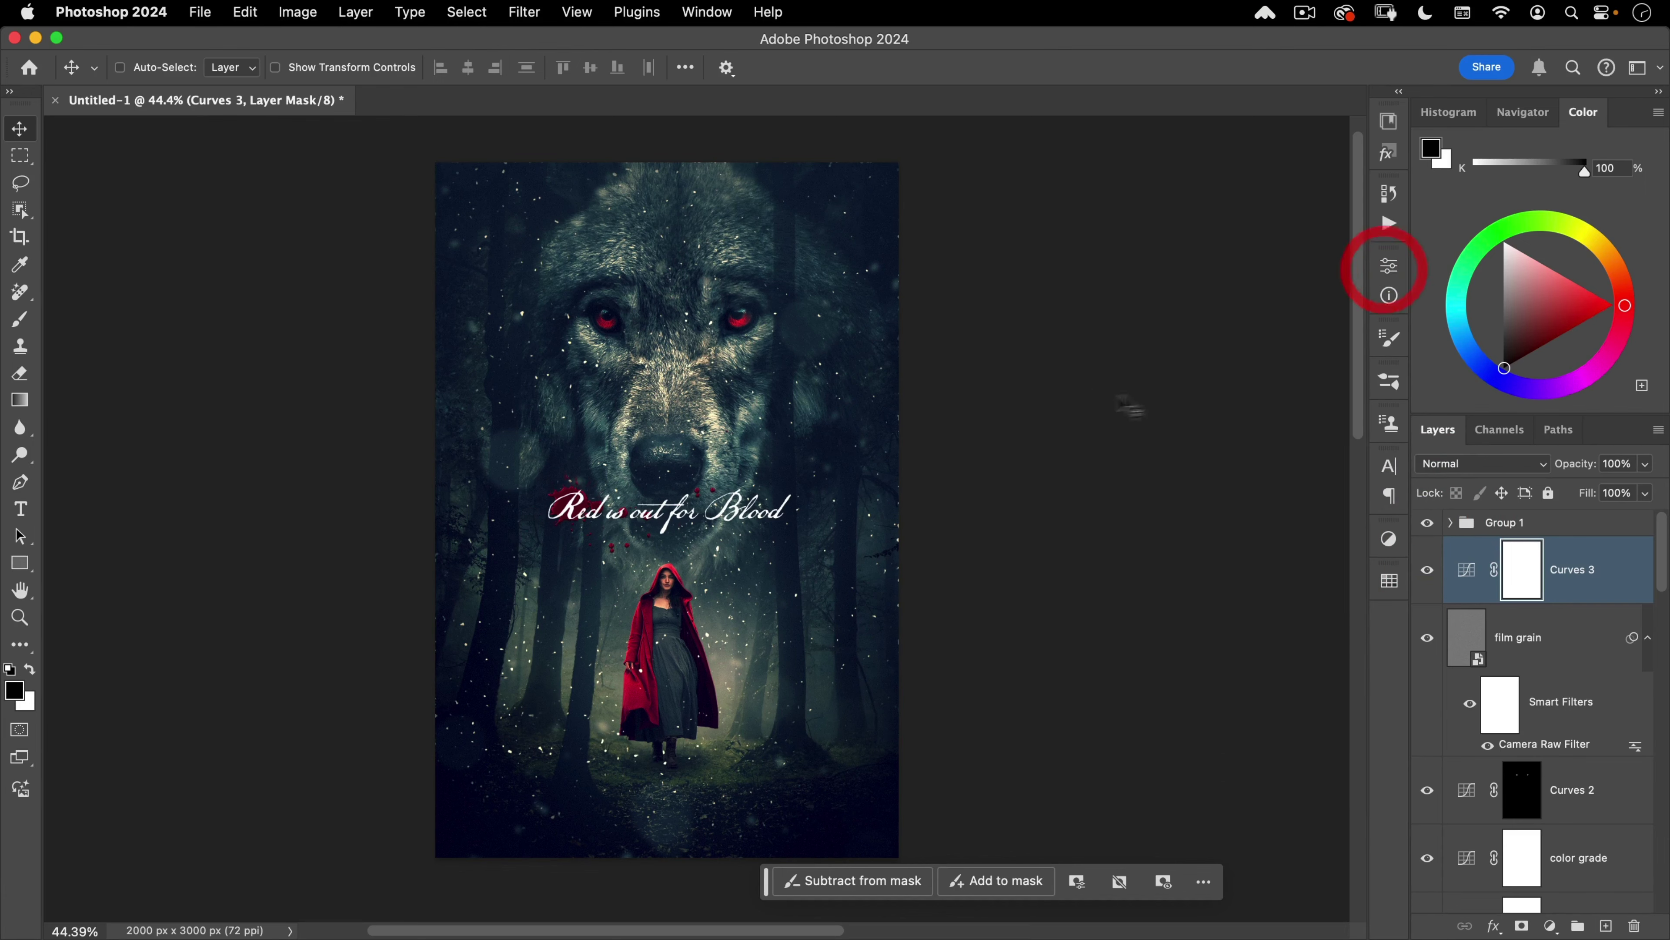
{"action": "left_click", "coordinate": [1136, 389]}
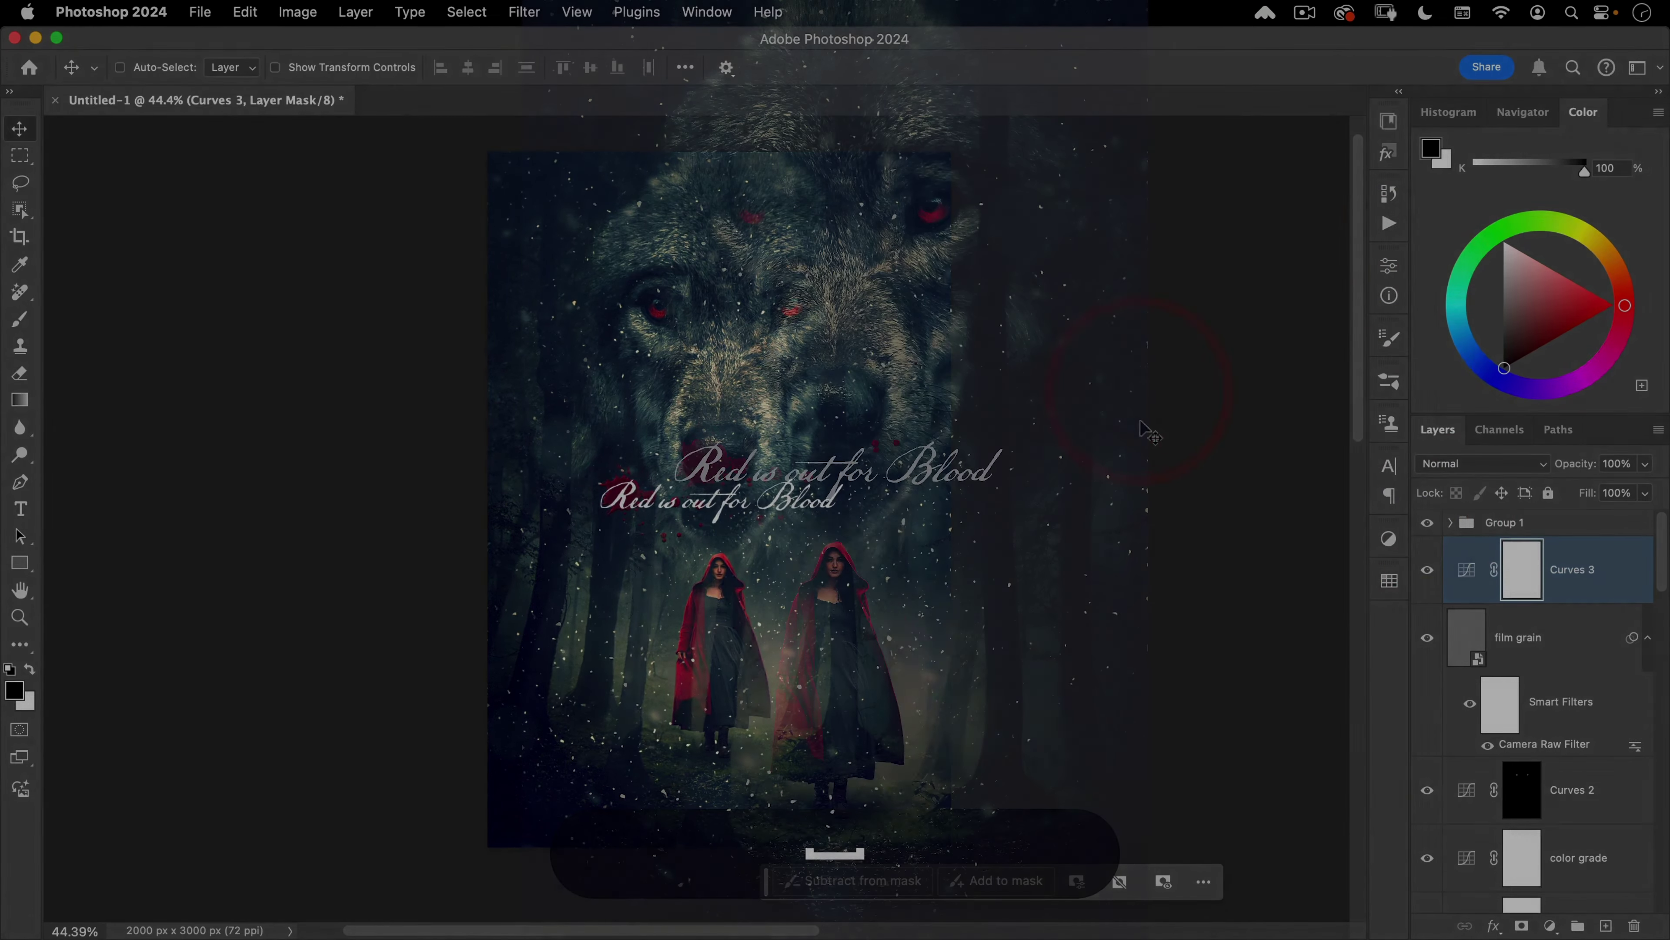